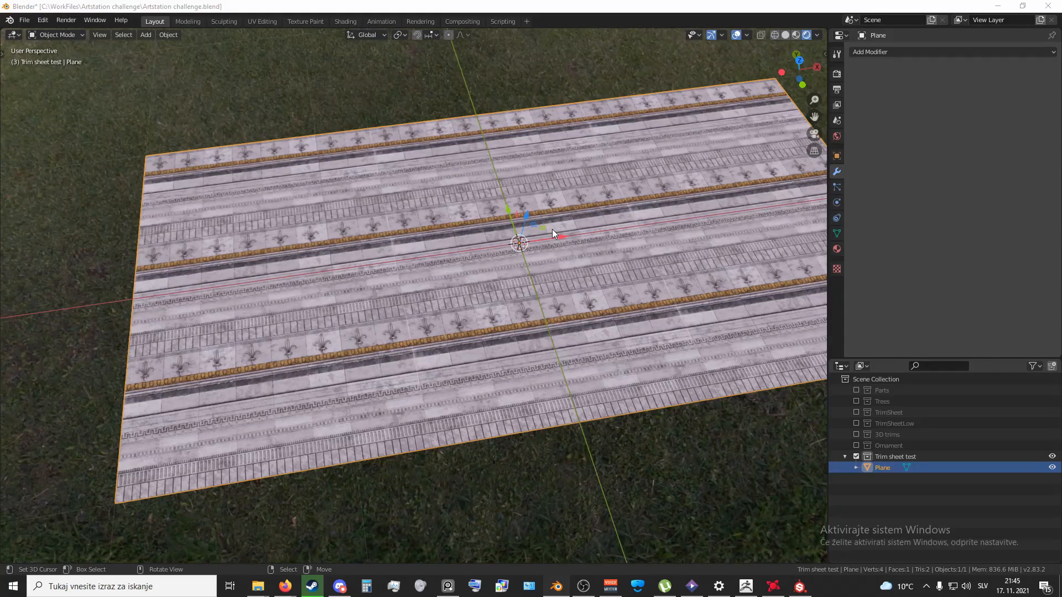
# - Examine the trim sheet texture on the plane from several angles to see its repeating ornamental strips
pyautogui.moveTo(378, 209); pyautogui.dragTo(485, 305, button='middle')
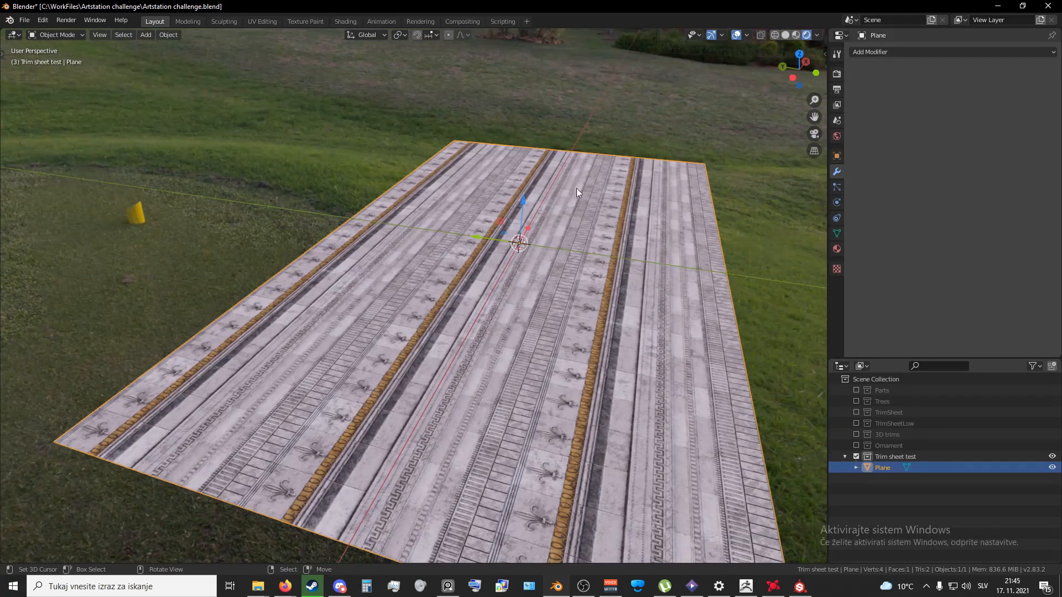
pyautogui.moveTo(576, 189); pyautogui.dragTo(529, 239, button='middle')
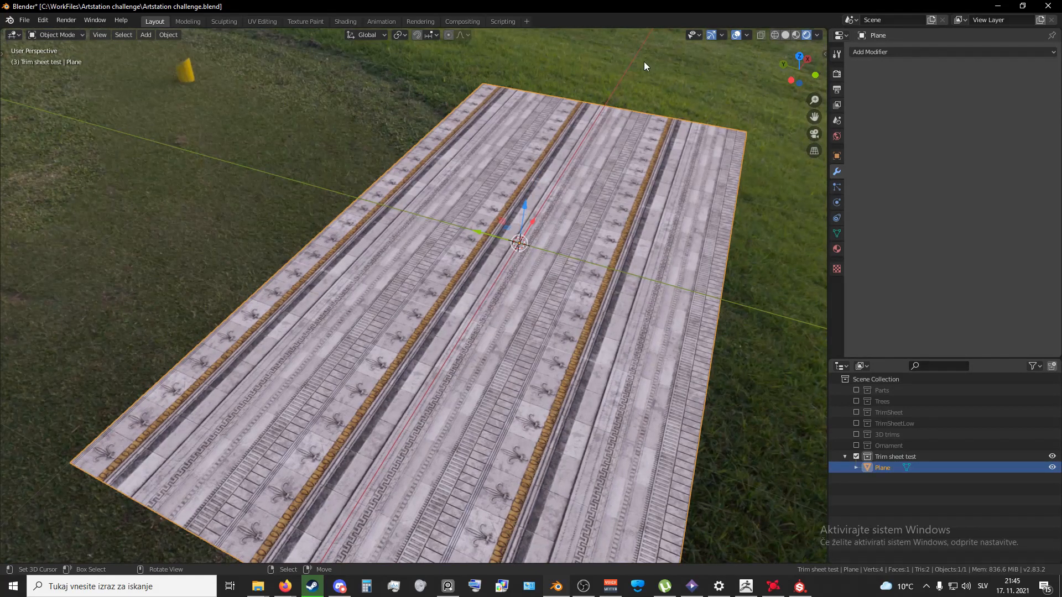
pyautogui.moveTo(510, 305); pyautogui.dragTo(462, 313, button='middle')
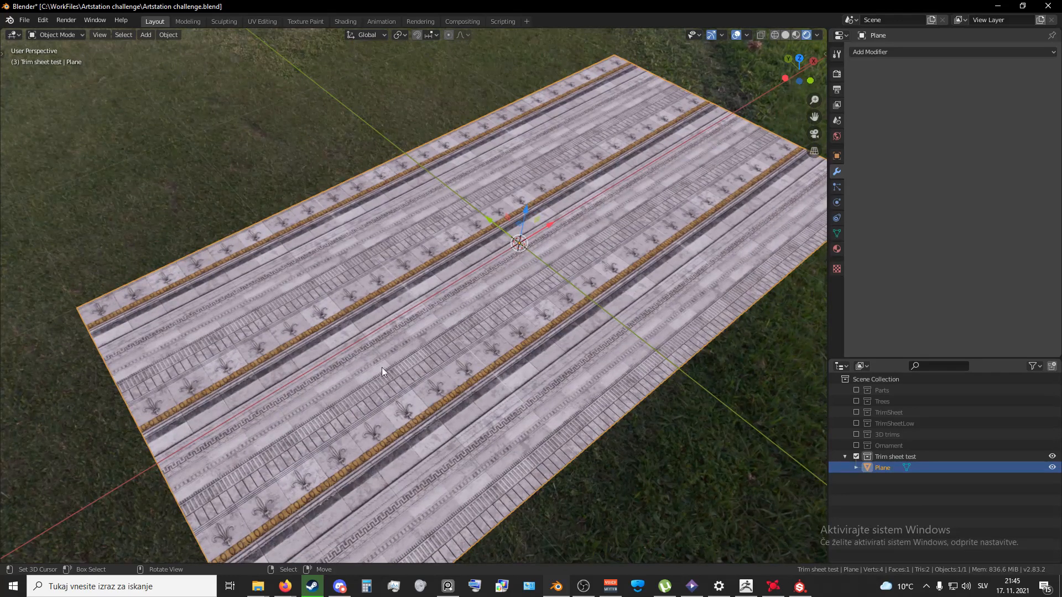
pyautogui.moveTo(408, 371); pyautogui.dragTo(428, 353, button='middle')
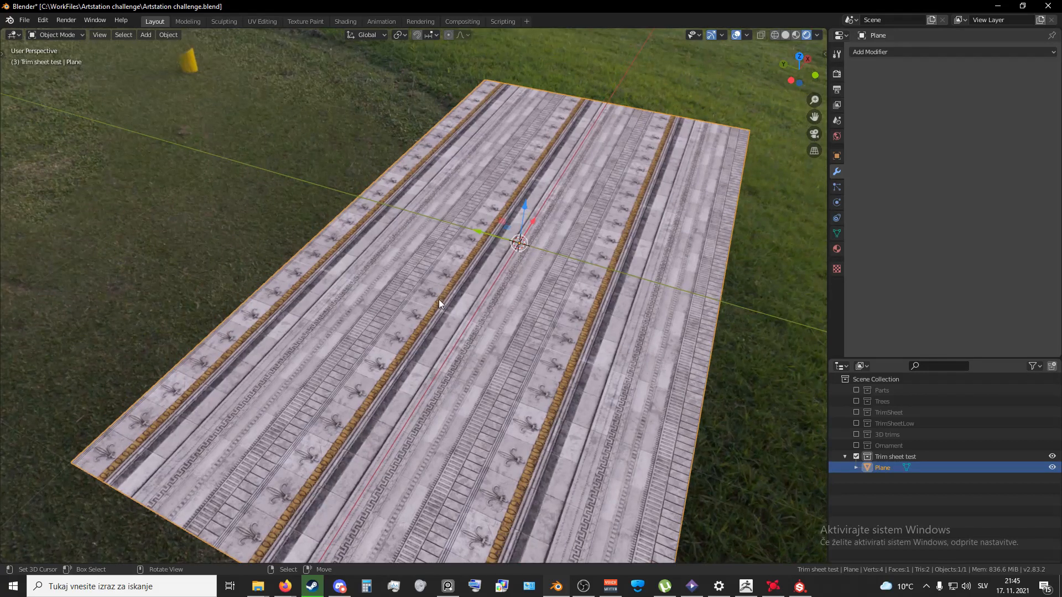
pyautogui.moveTo(439, 300); pyautogui.dragTo(511, 392, button='middle')
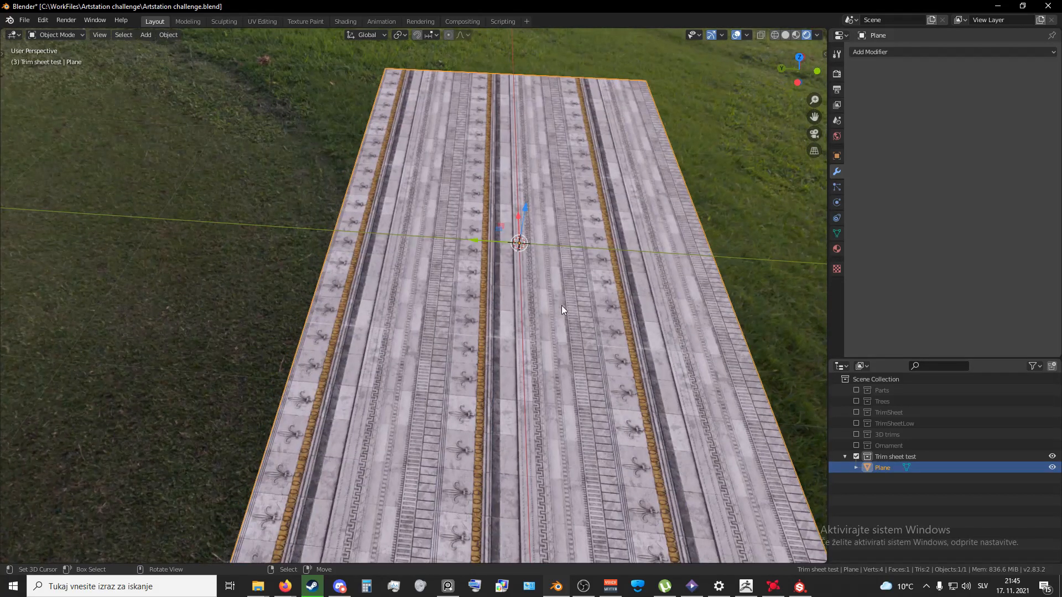
pyautogui.moveTo(543, 337)
pyautogui.mouseDown(button='middle')
pyautogui.moveTo(547, 366)
pyautogui.moveTo(517, 398)
pyautogui.moveTo(557, 380)
pyautogui.moveTo(559, 351)
pyautogui.moveTo(507, 391)
pyautogui.moveTo(568, 374)
pyautogui.moveTo(526, 354)
pyautogui.moveTo(552, 347)
pyautogui.moveTo(518, 378)
pyautogui.moveTo(539, 324)
pyautogui.mouseUp(button='middle')
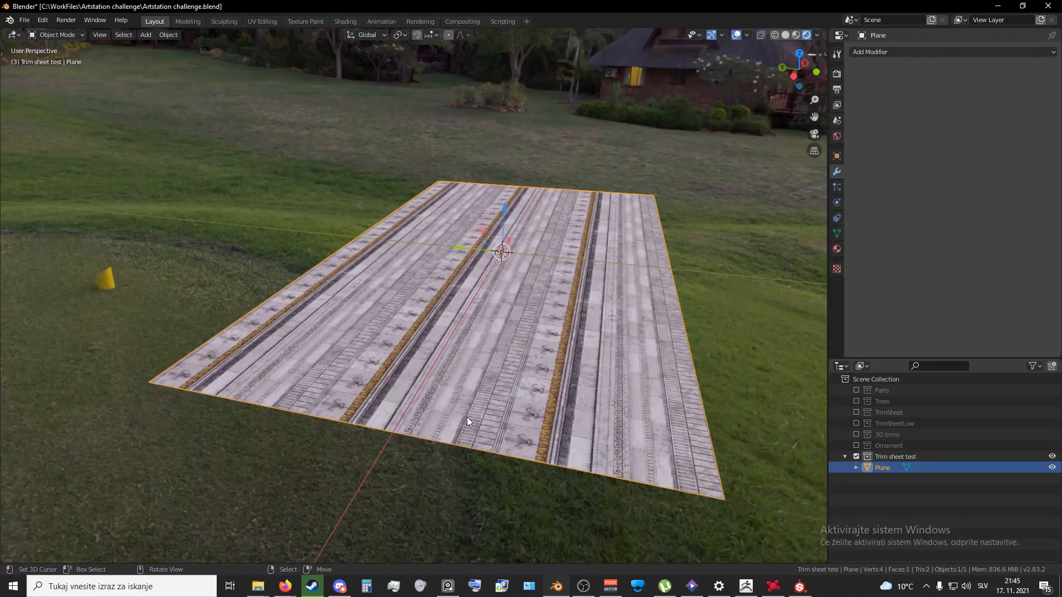
pyautogui.moveTo(467, 417); pyautogui.dragTo(509, 354, button='middle')
pyautogui.scroll(2, 519, 340)
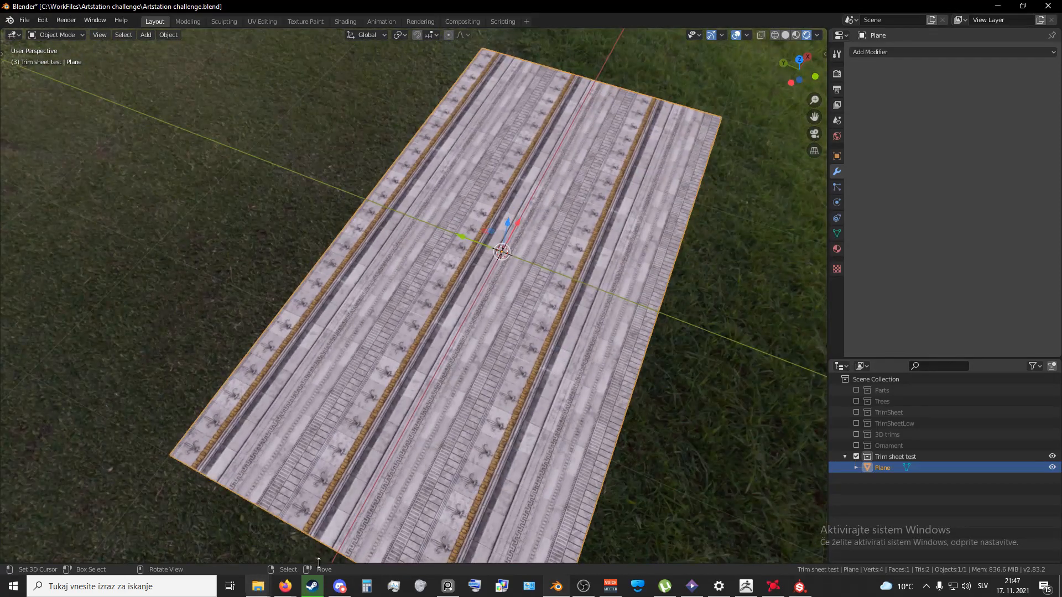
# - Switch to Firefox and examine the ornate orange facade photo, from the roofline down to the lower balconies
pyautogui.moveTo(285, 586)
pyautogui.click(365, 498)
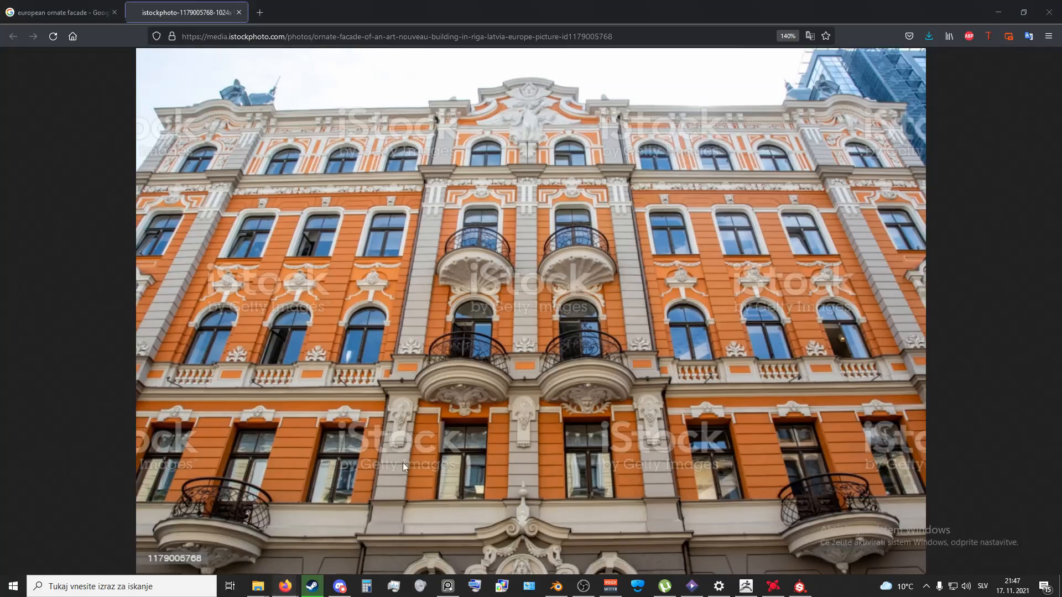
pyautogui.keyDown('ctrl'); pyautogui.scroll(5, 473, 299); pyautogui.keyUp('ctrl')
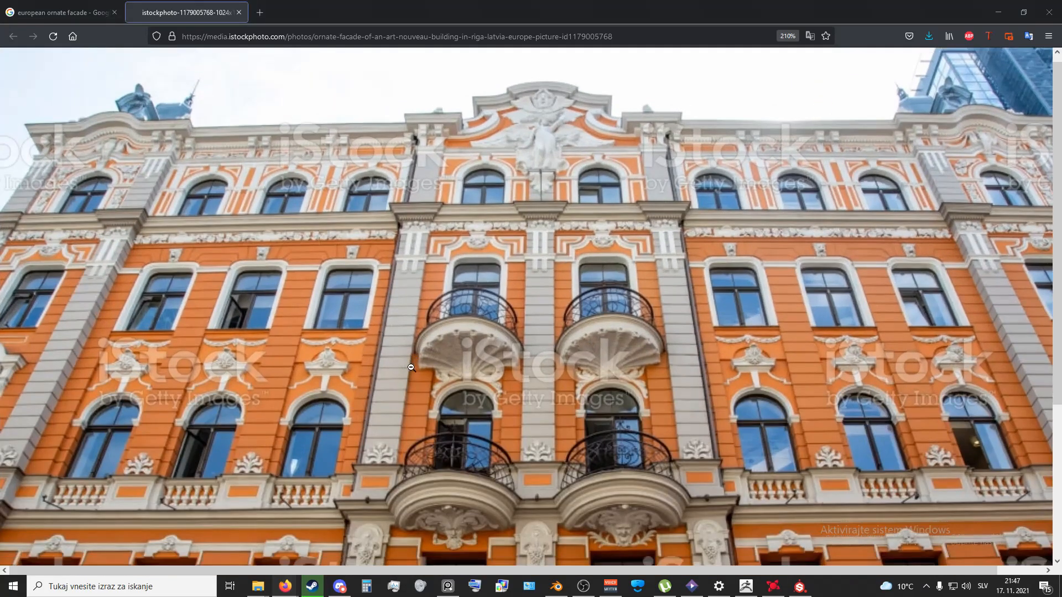
pyautogui.scroll(3, 411, 368)
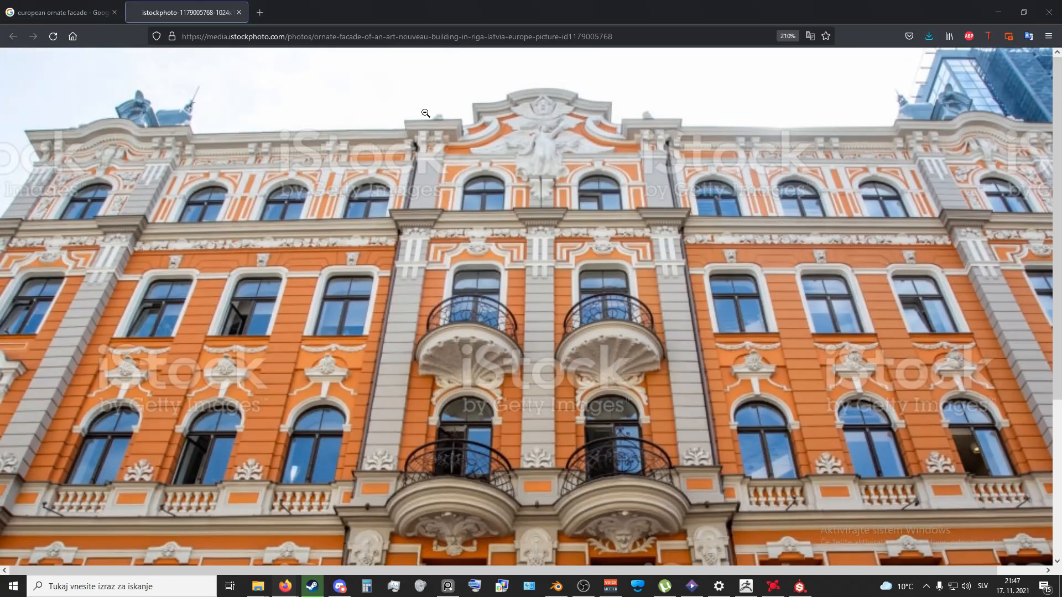
pyautogui.scroll(-3, 780, 375)
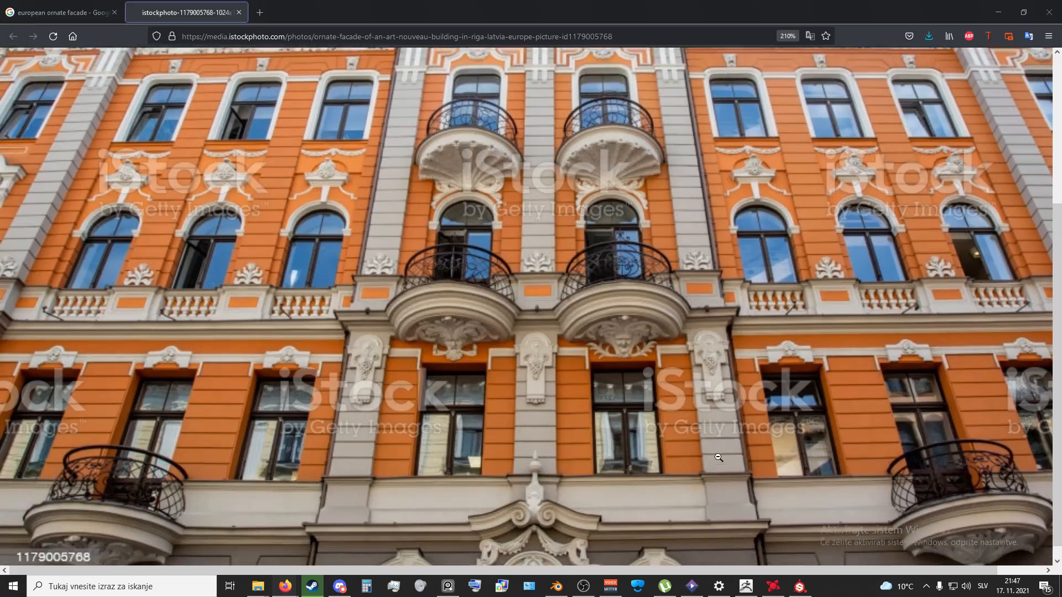
pyautogui.scroll(3, 624, 475)
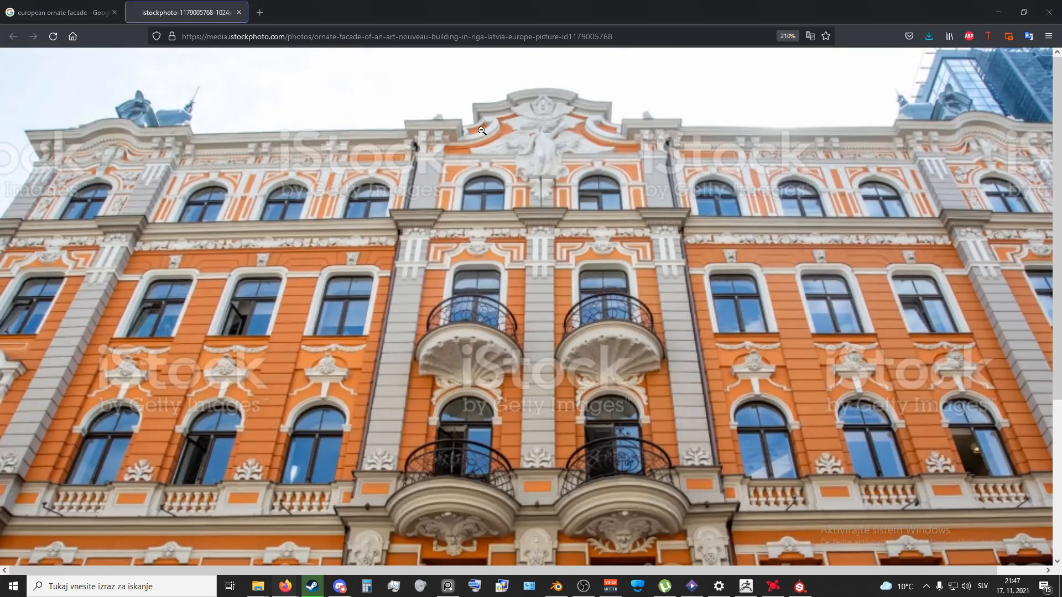
pyautogui.keyDown('ctrl'); pyautogui.scroll(4, 479, 205); pyautogui.keyUp('ctrl')
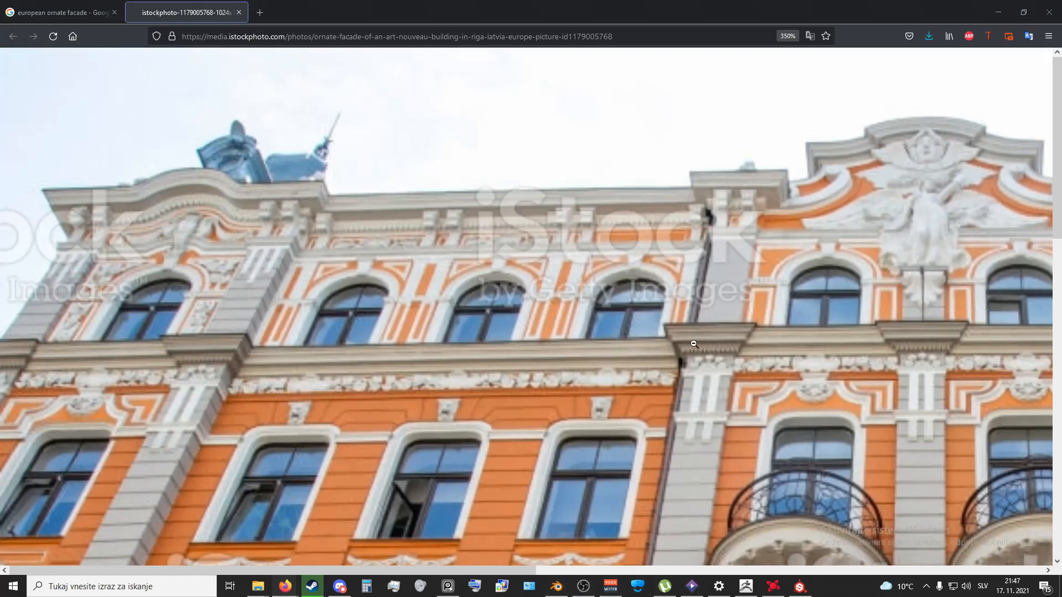
# - Inspect the plane's trim strips up close in Blender and compare them with the ornaments across the facade photo in Firefox
pyautogui.click(561, 587)
pyautogui.moveTo(553, 299); pyautogui.dragTo(495, 194, button='middle')
pyautogui.scroll(6, 485, 281)
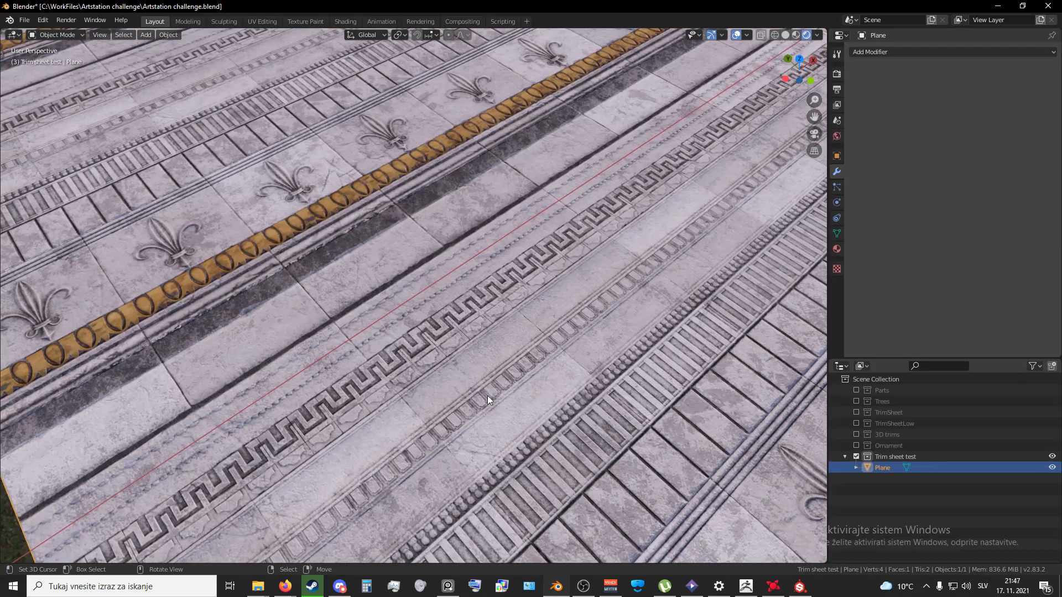
pyautogui.hotkey('alt', 'Tab')
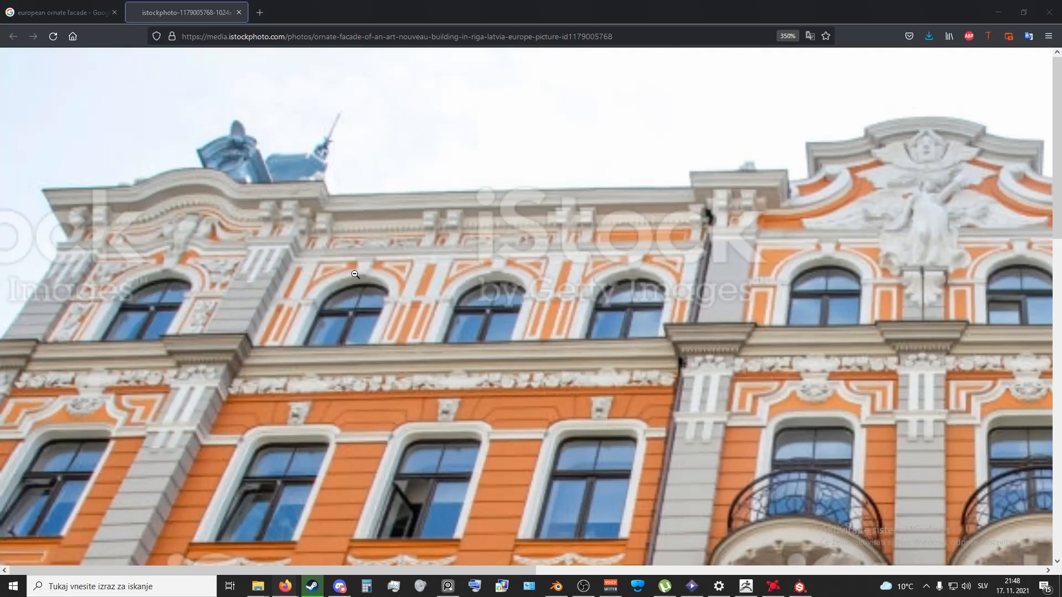
pyautogui.scroll(-10, 505, 421)
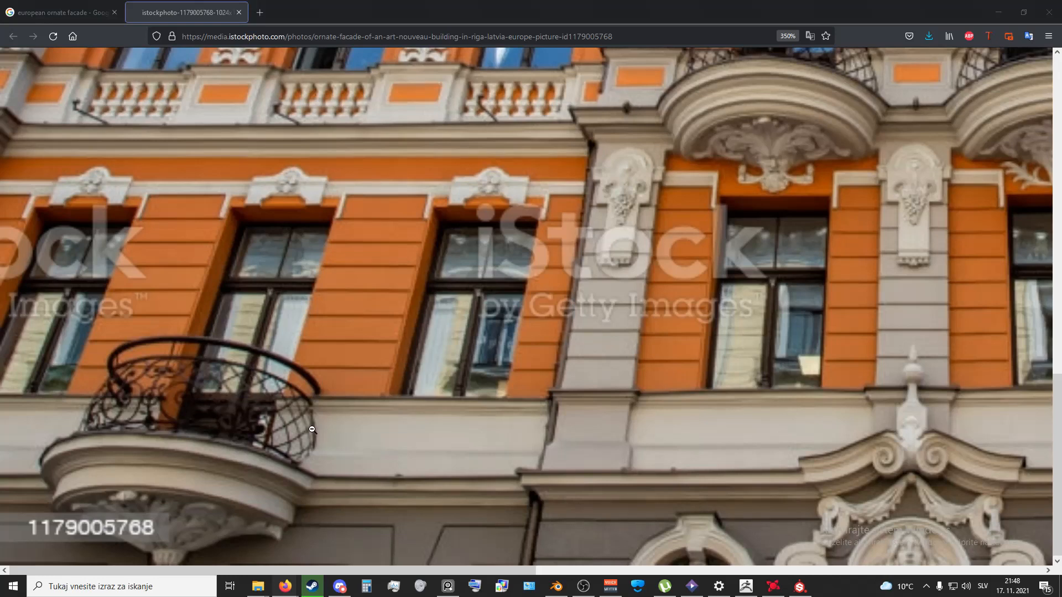
pyautogui.scroll(10, 312, 437)
pyautogui.scroll(-10, 343, 447)
pyautogui.moveTo(315, 441); pyautogui.dragTo(407, 457, button='middle')
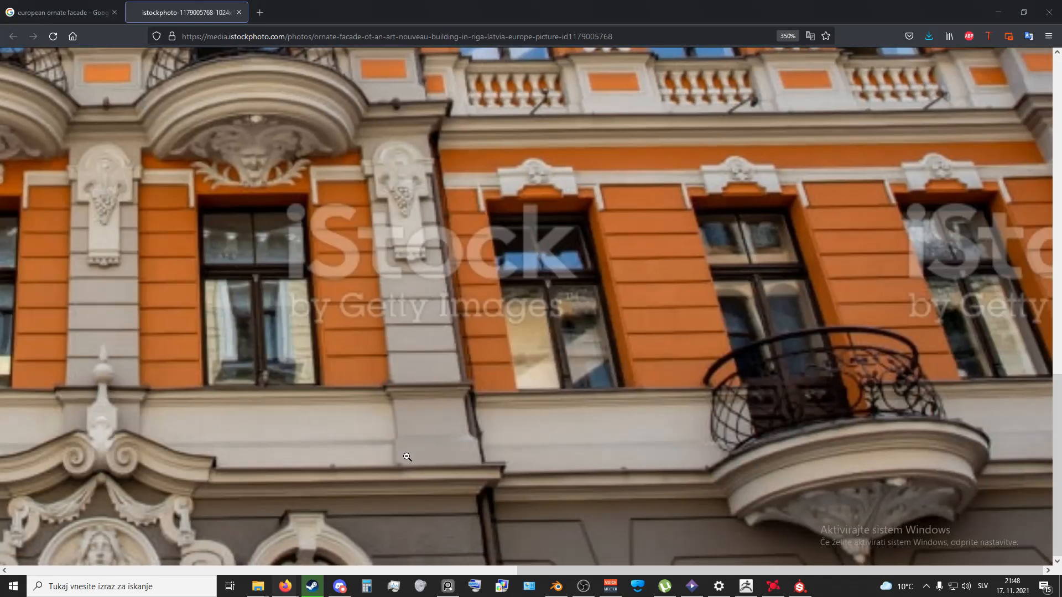
pyautogui.scroll(10, 412, 468)
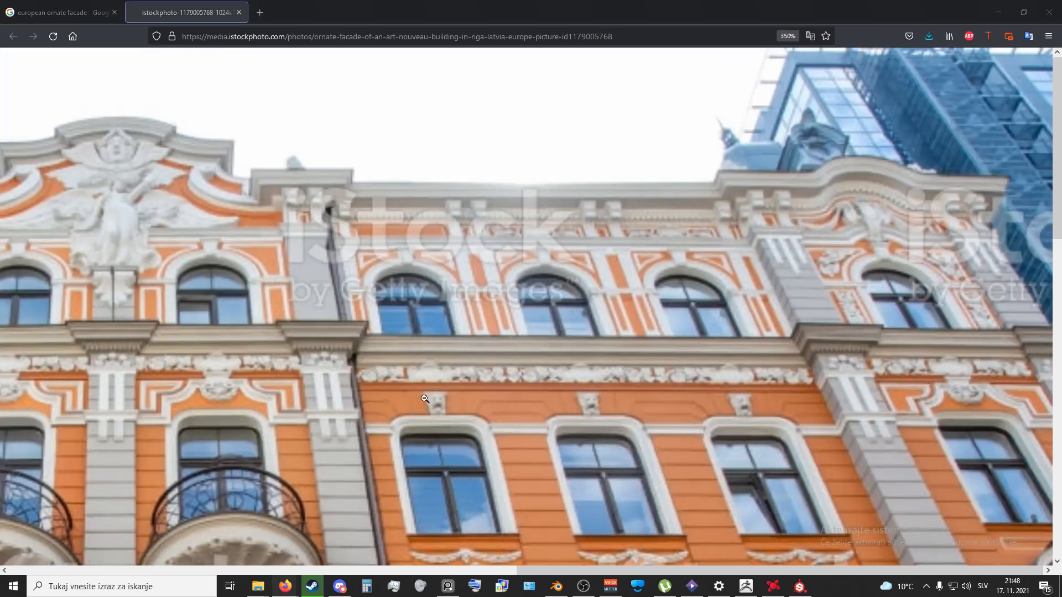
# - Search Google Images for "stone stairs" and open the preview of the ancient stone stairs detail photo
pyautogui.click(61, 12)
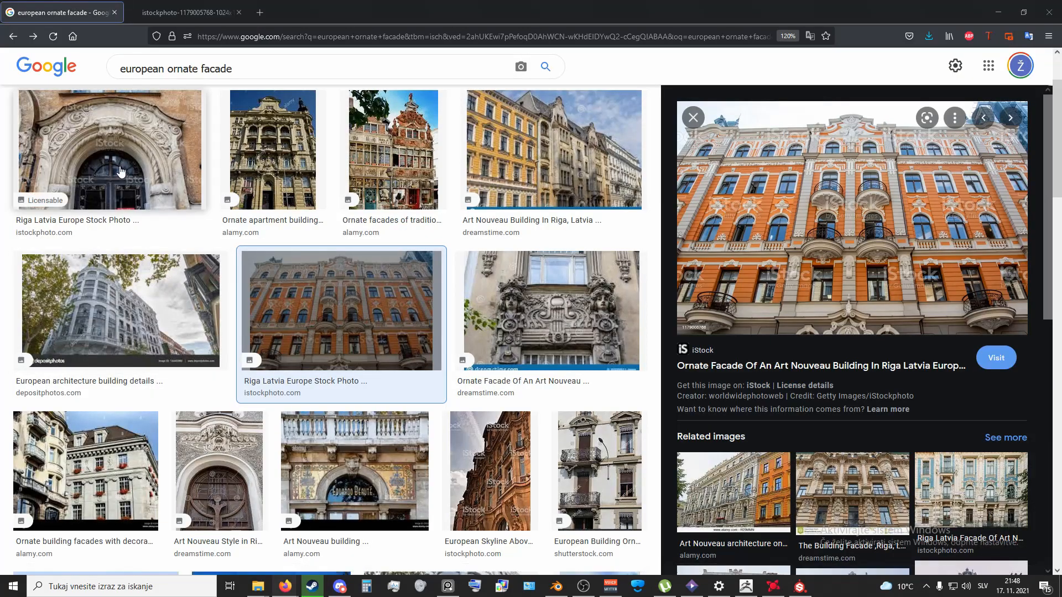
pyautogui.moveTo(279, 67); pyautogui.dragTo(22, 74)
pyautogui.write('stone stairs')
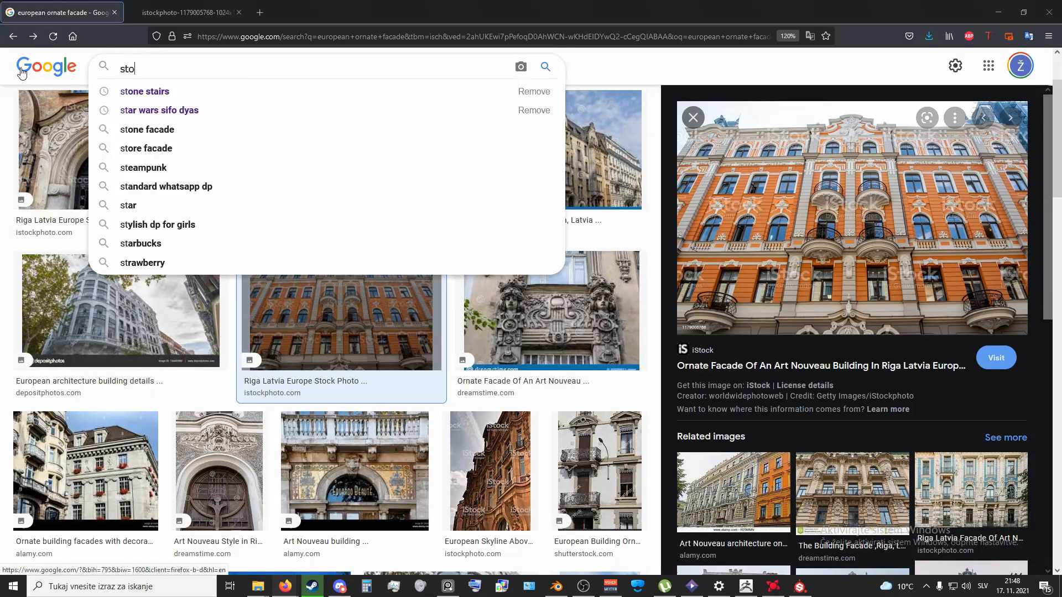
pyautogui.press('Return')
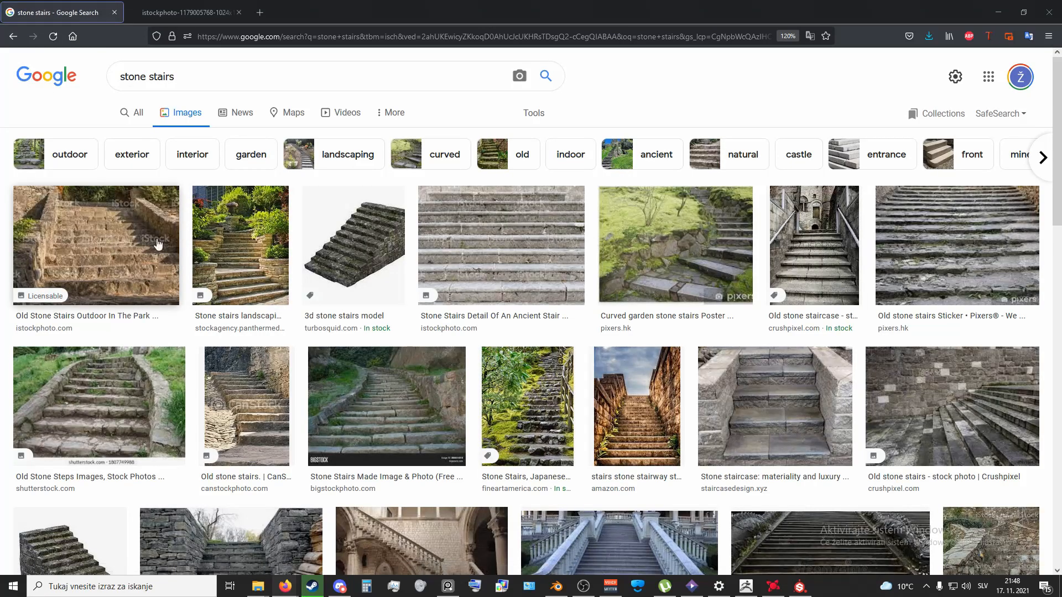
pyautogui.click(542, 249)
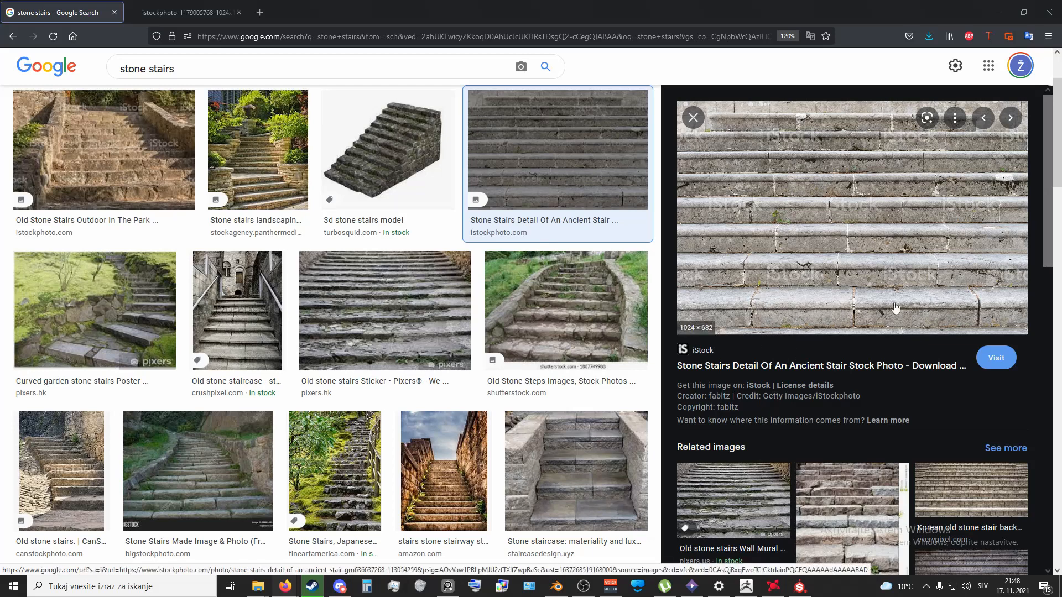
# - Switch to Blender, put the plane in Edit Mode and compare its trim strips with the stone stairs photo
pyautogui.click(556, 586)
pyautogui.moveTo(537, 520); pyautogui.dragTo(508, 349, button='middle')
pyautogui.press('Tab')
pyautogui.scroll(-4, 508, 349)
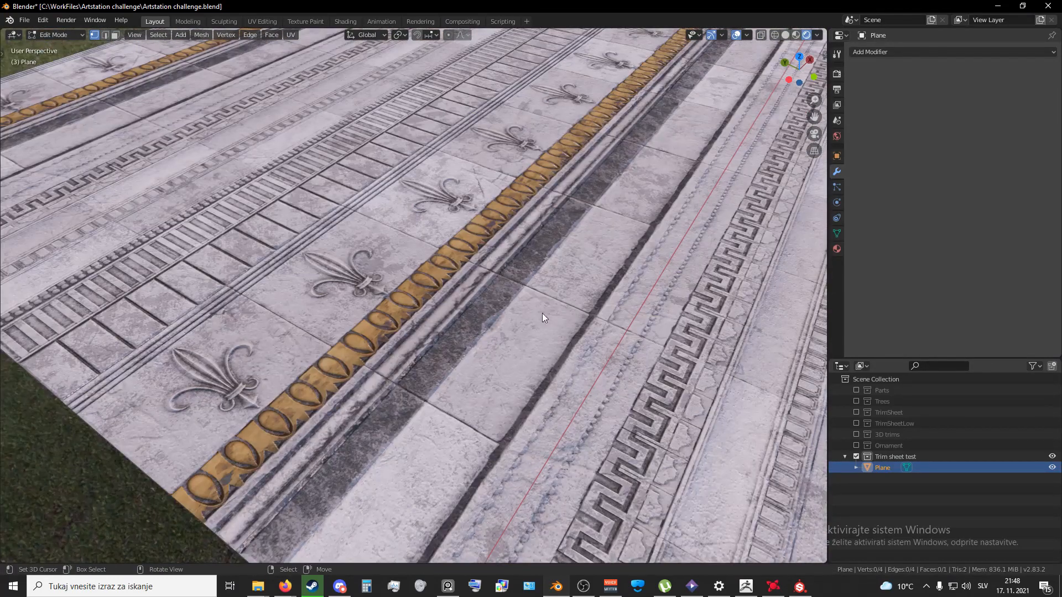
pyautogui.hotkey('alt', 'Tab')
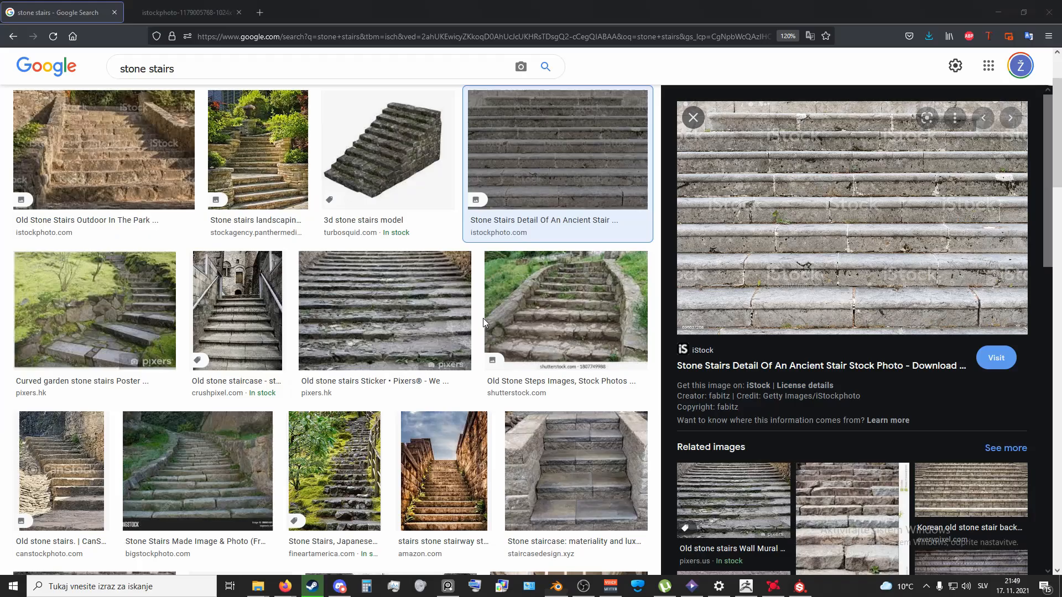
pyautogui.hotkey('alt', 'Tab')
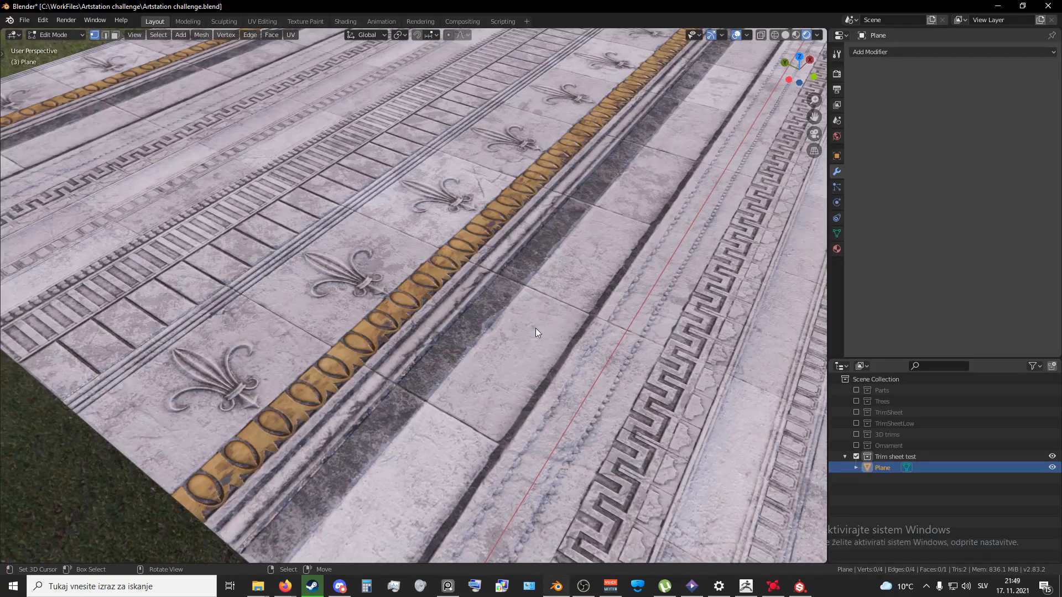
pyautogui.hotkey('alt', 'Tab')
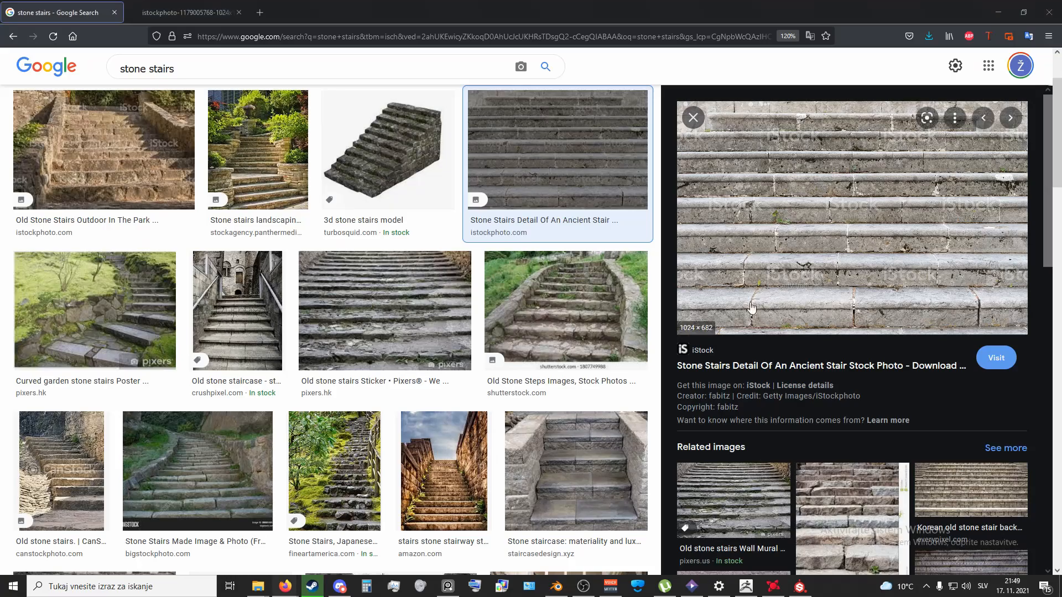
pyautogui.hotkey('alt', 'Tab')
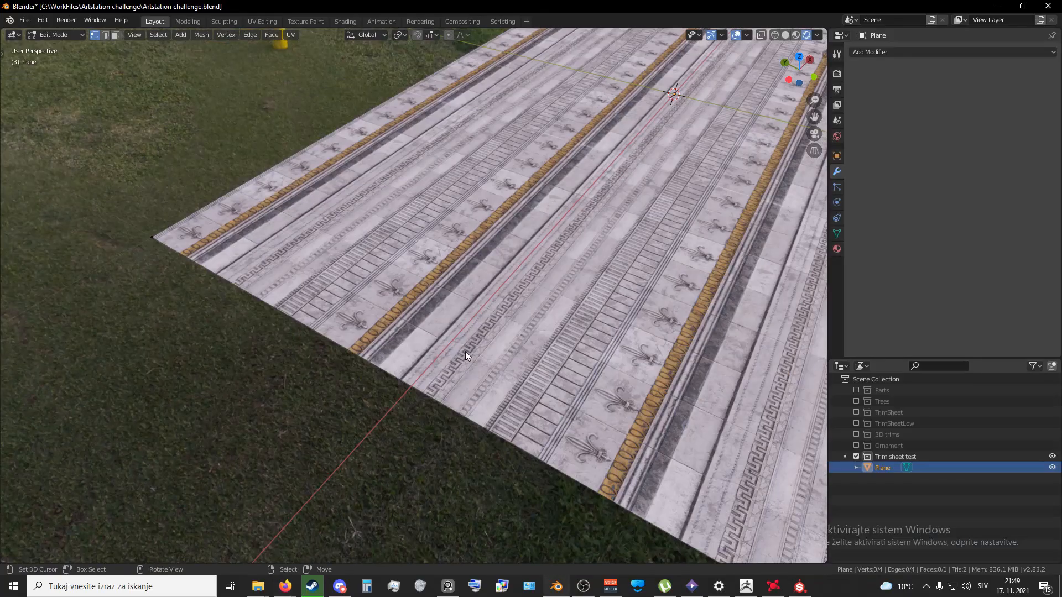
pyautogui.scroll(-3, 319, 141)
pyautogui.moveTo(320, 142); pyautogui.dragTo(506, 278, button='middle')
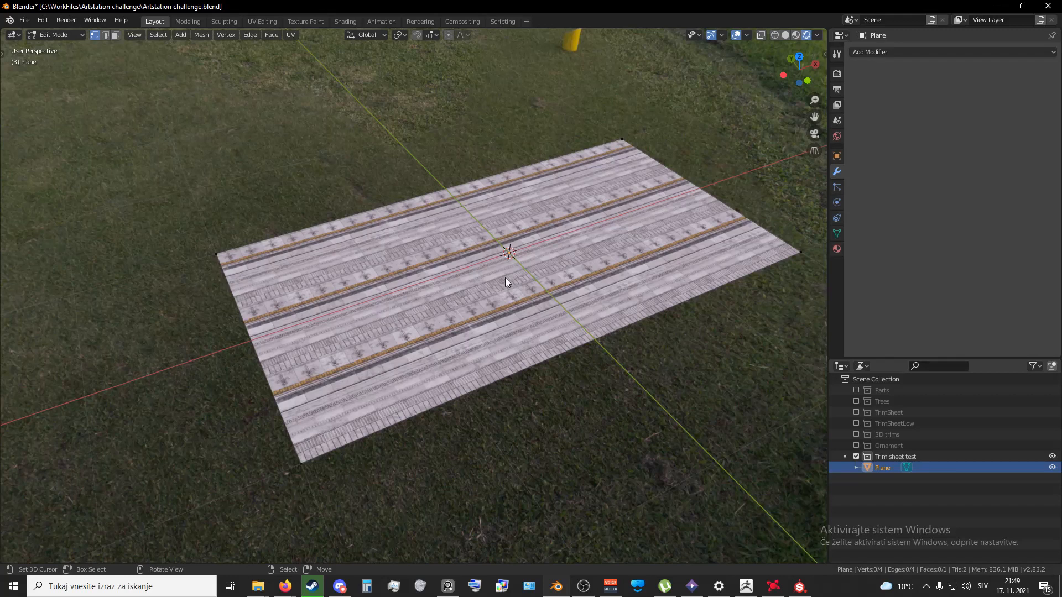
pyautogui.moveTo(383, 344); pyautogui.dragTo(254, 383, button='middle')
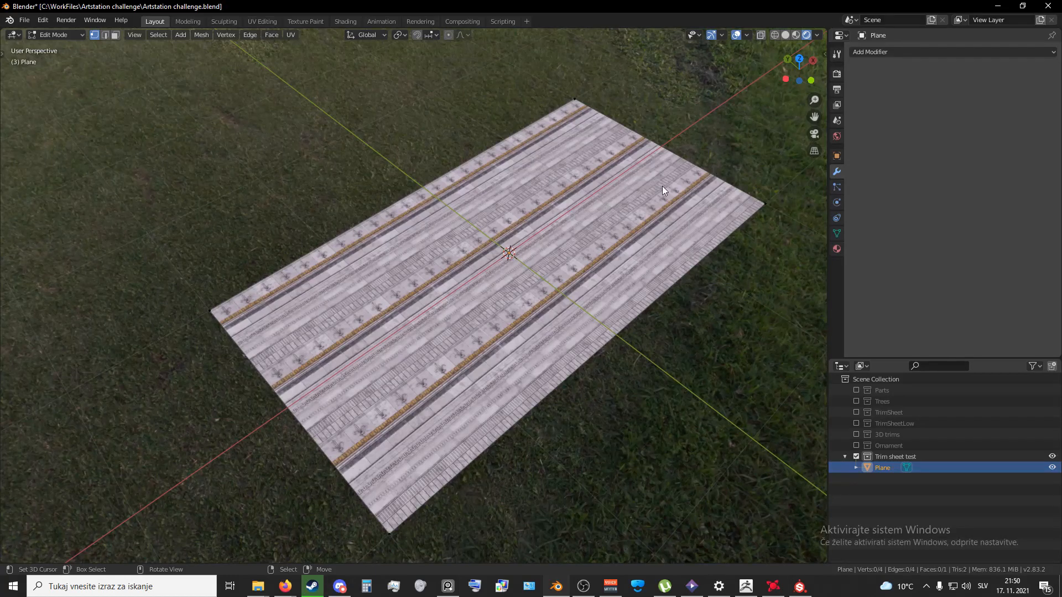
pyautogui.moveTo(497, 301); pyautogui.dragTo(514, 285, button='middle')
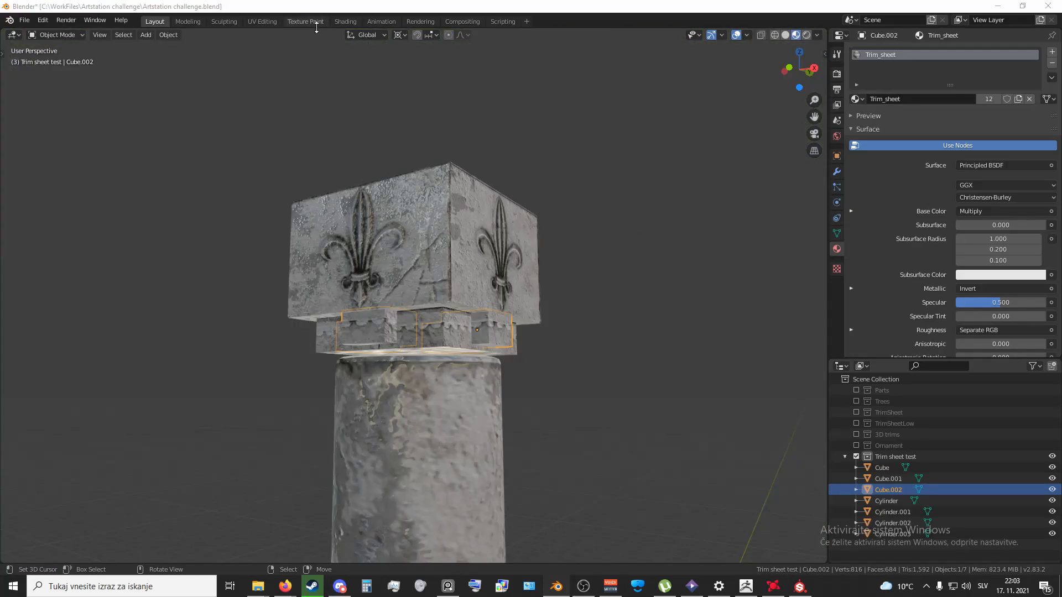
# - Open the UV Editing workspace with the small blocks beneath the column's capital shown up close in Edit Mode
pyautogui.click(345, 22)
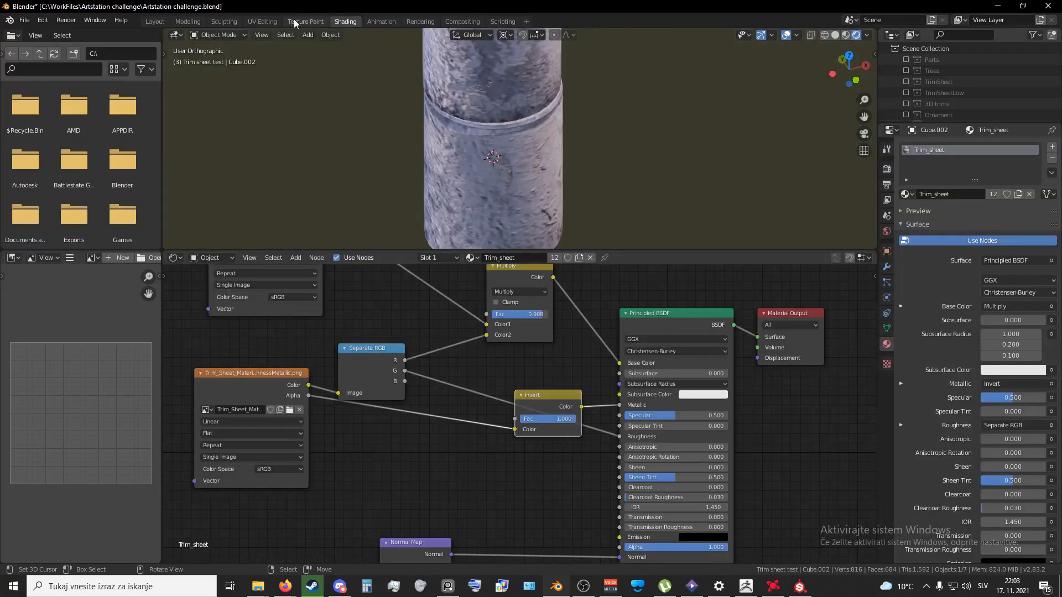
pyautogui.click(262, 21)
pyautogui.moveTo(693, 302); pyautogui.dragTo(690, 310, button='middle')
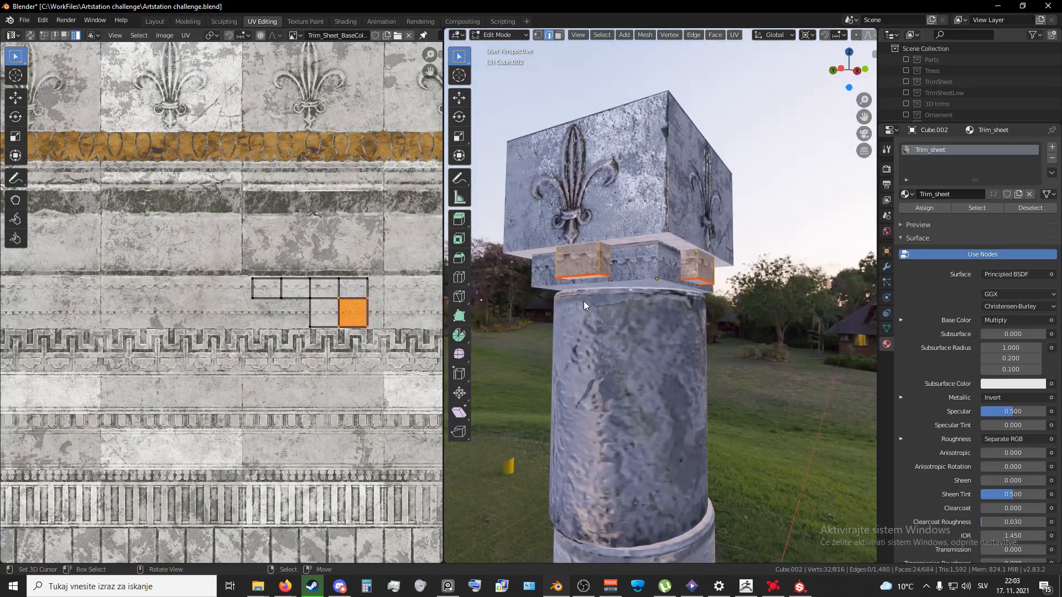
pyautogui.moveTo(583, 301); pyautogui.dragTo(691, 300, button='middle')
pyautogui.scroll(2, 692, 300)
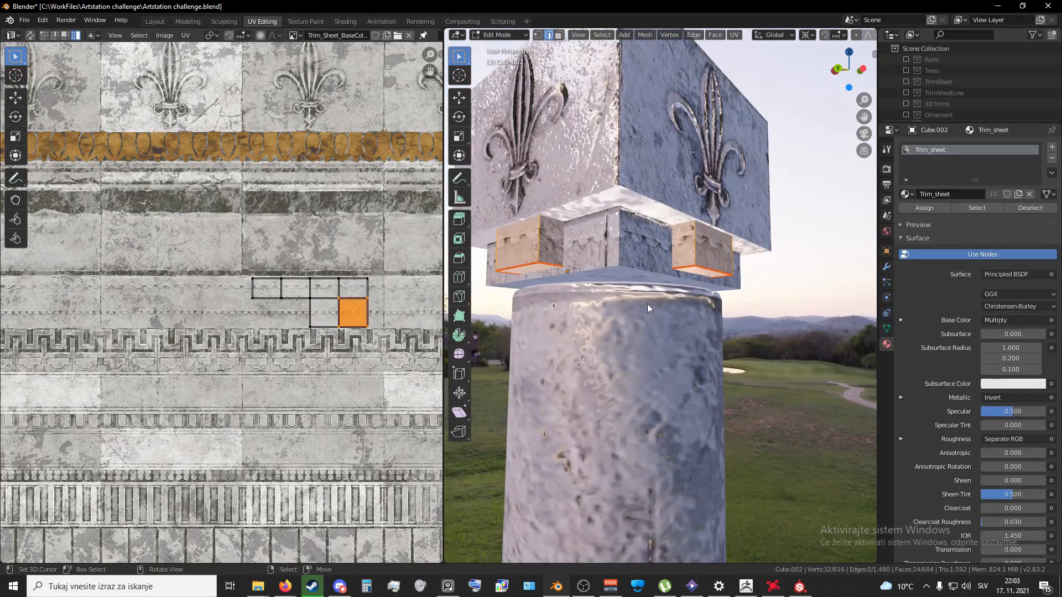
pyautogui.moveTo(498, 246); pyautogui.dragTo(549, 277, button='middle')
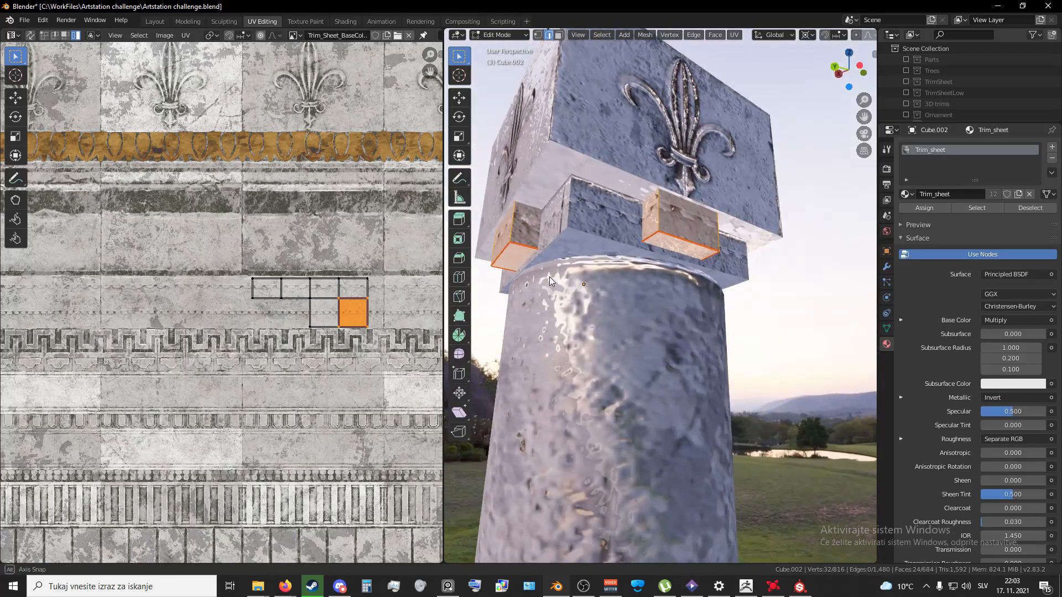
# - Try to move the small blocks' UVs down onto the Greek key strip of the trim sheet
pyautogui.rightClick(328, 302)
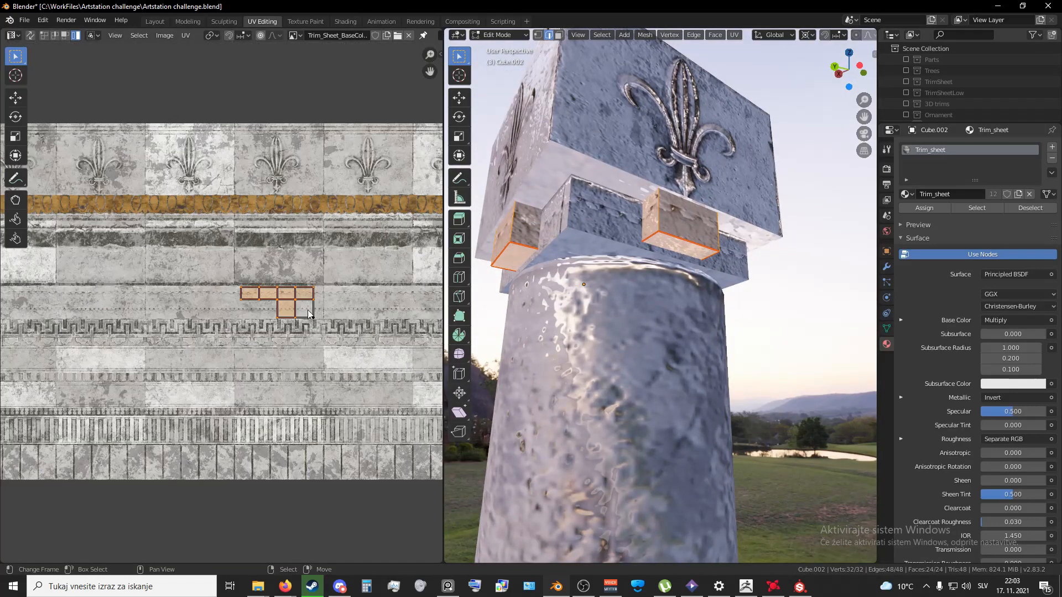
pyautogui.scroll(2, 312, 313)
pyautogui.press('g')
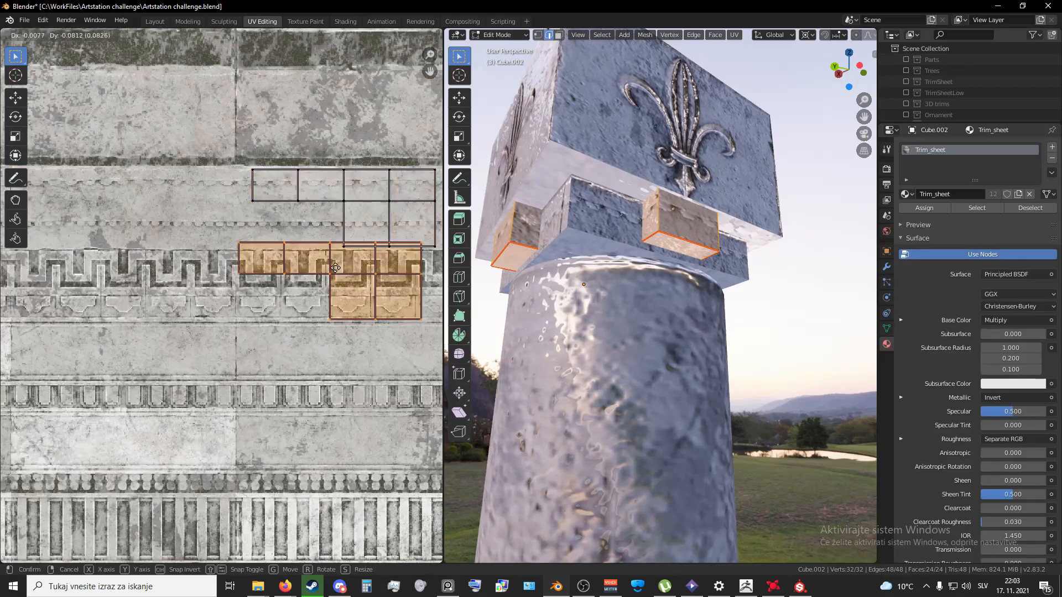
pyautogui.press('Escape')
# - Move all UVs of the small blocks beneath the capital onto the Greek key strip
pyautogui.scroll(-4, 338, 286)
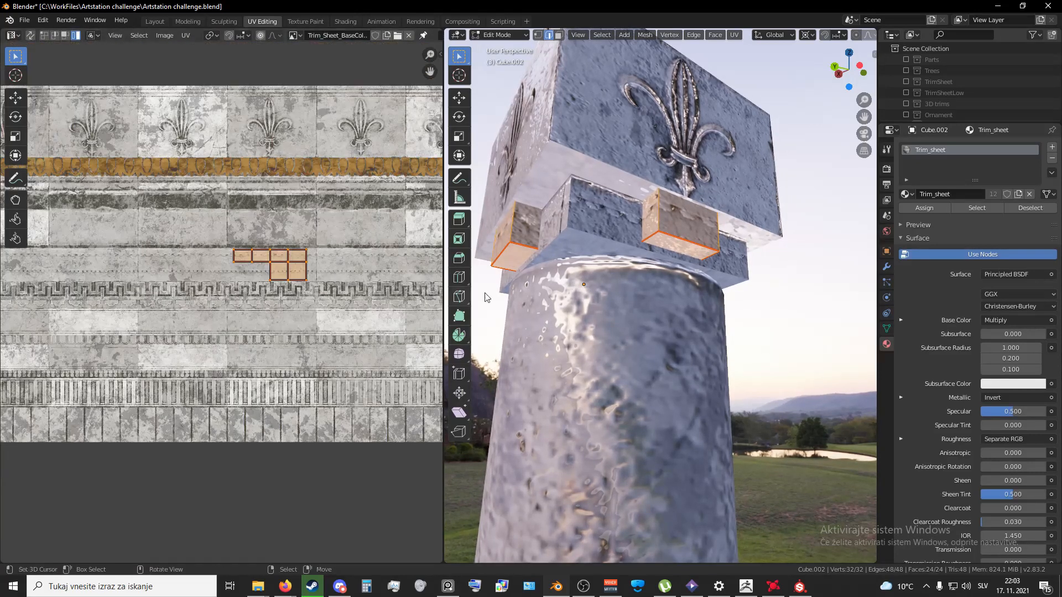
pyautogui.scroll(-6, 601, 326)
pyautogui.scroll(3, 583, 354)
pyautogui.moveTo(582, 354); pyautogui.dragTo(606, 360, button='middle')
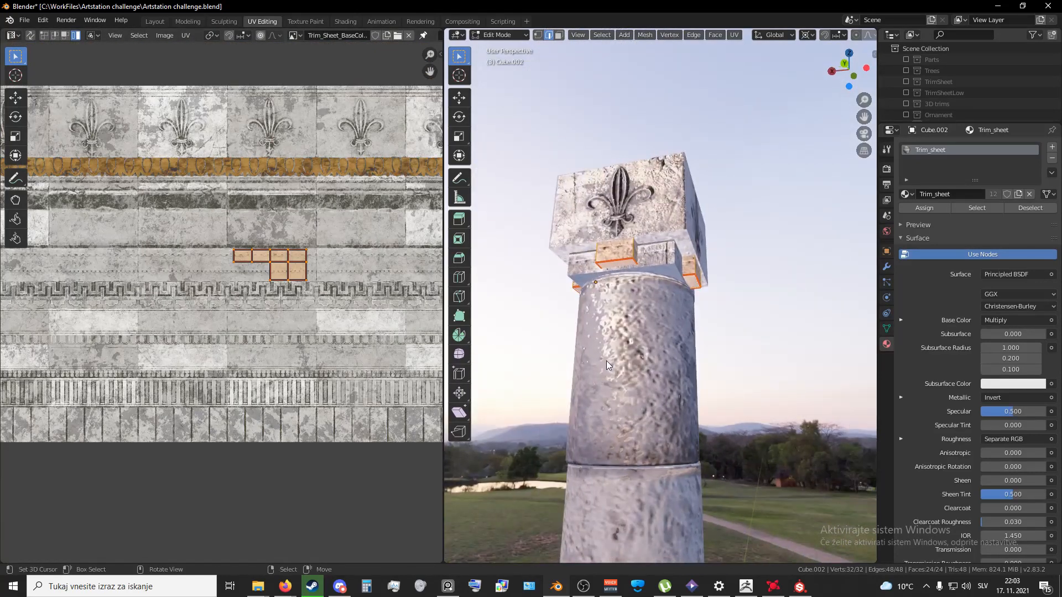
pyautogui.scroll(4, 345, 268)
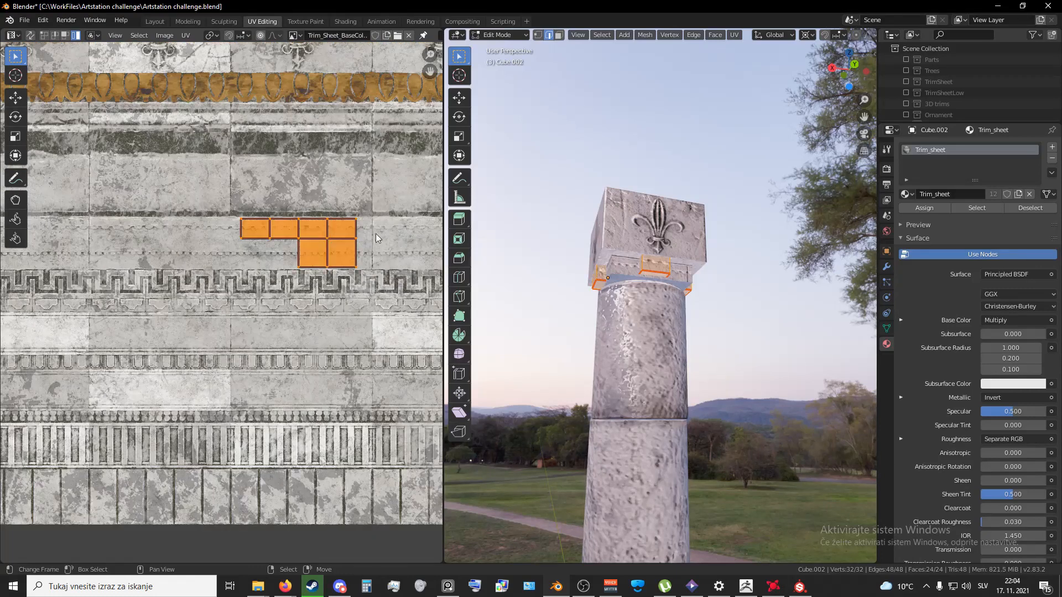
pyautogui.scroll(1, 376, 233)
pyautogui.press('g')
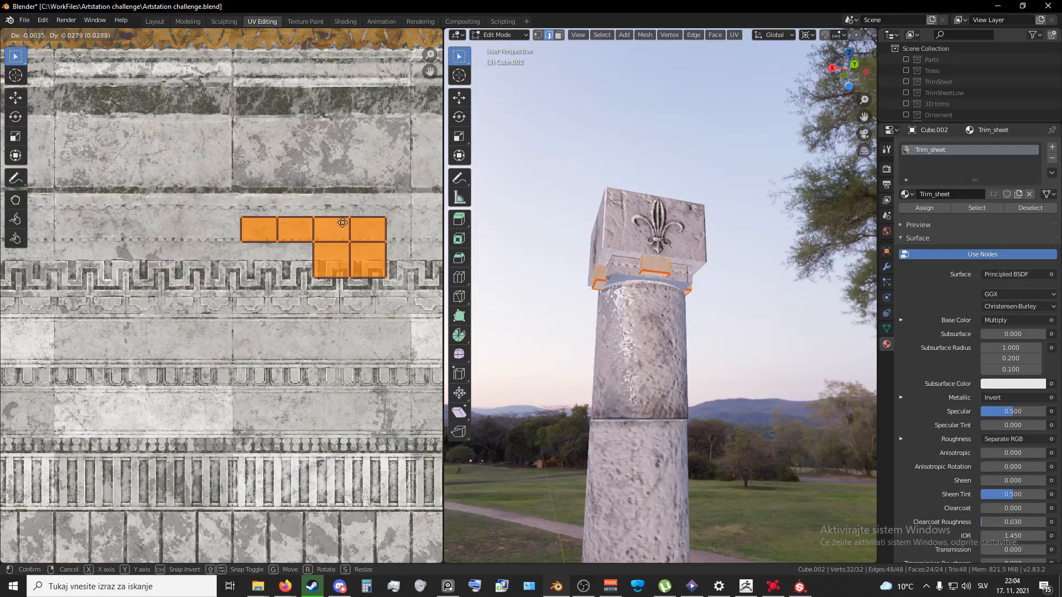
pyautogui.click(342, 273)
pyautogui.moveTo(670, 300); pyautogui.dragTo(712, 317, button='middle')
# - Move the small blocks' UVs down onto the fluted strip near the trim sheet's bottom and return to Object Mode
pyautogui.moveTo(304, 269); pyautogui.dragTo(282, 195, button='middle')
pyautogui.press('g')
pyautogui.click(276, 394)
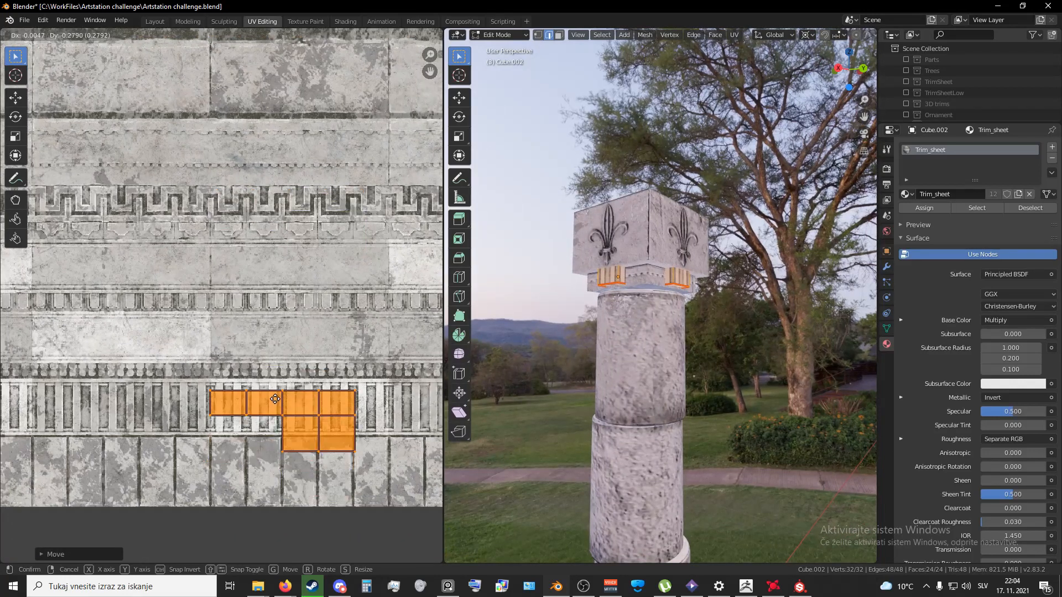
pyautogui.moveTo(739, 376); pyautogui.dragTo(663, 353, button='middle')
pyautogui.scroll(3, 653, 307)
pyautogui.moveTo(653, 308); pyautogui.dragTo(663, 332, button='middle')
pyautogui.scroll(-2, 648, 340)
pyautogui.press('Tab')
# - Edit the band between the small blocks, move its long row of side-face UVs onto the Greek key strip, and return to Object Mode
pyautogui.click(636, 277)
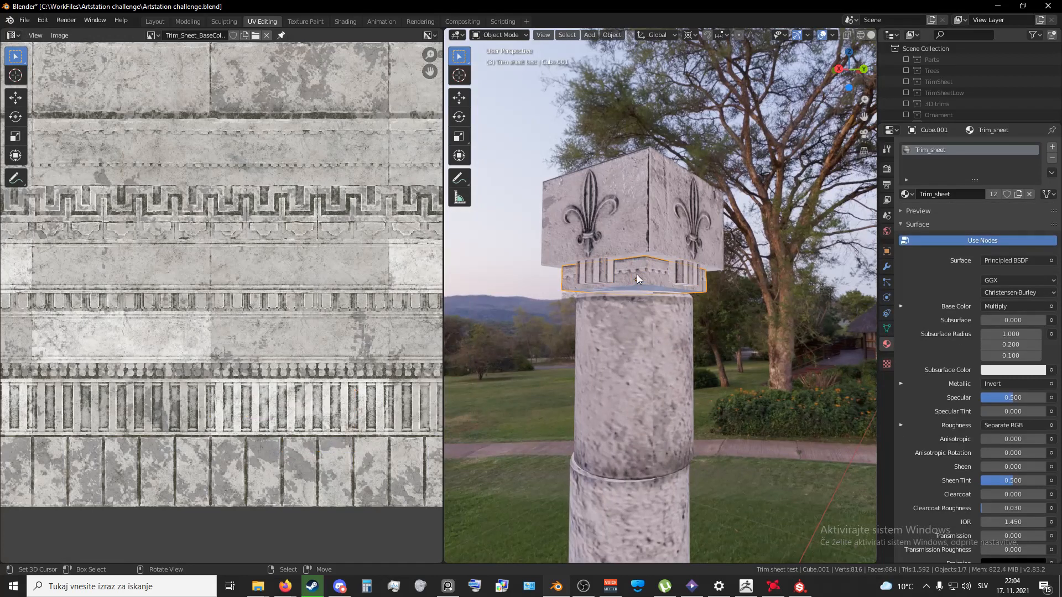
pyautogui.press('Tab')
pyautogui.press('a')
pyautogui.press('a')
pyautogui.press('a')
pyautogui.scroll(-5, 339, 227)
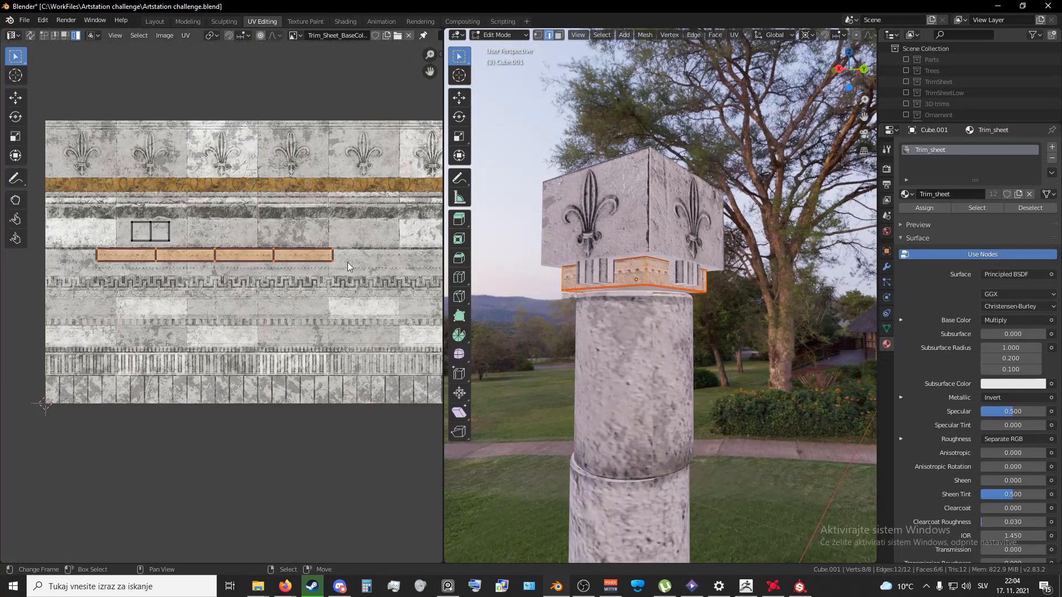
pyautogui.press('g')
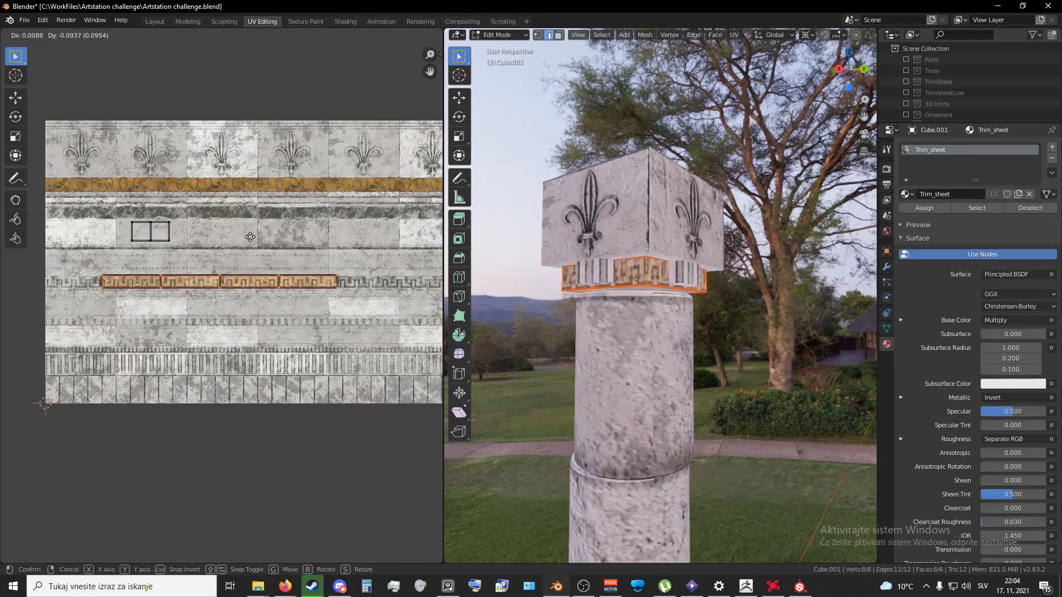
pyautogui.rightClick(333, 249)
pyautogui.moveTo(315, 299); pyautogui.dragTo(297, 286, button='middle')
pyautogui.scroll(3, 298, 287)
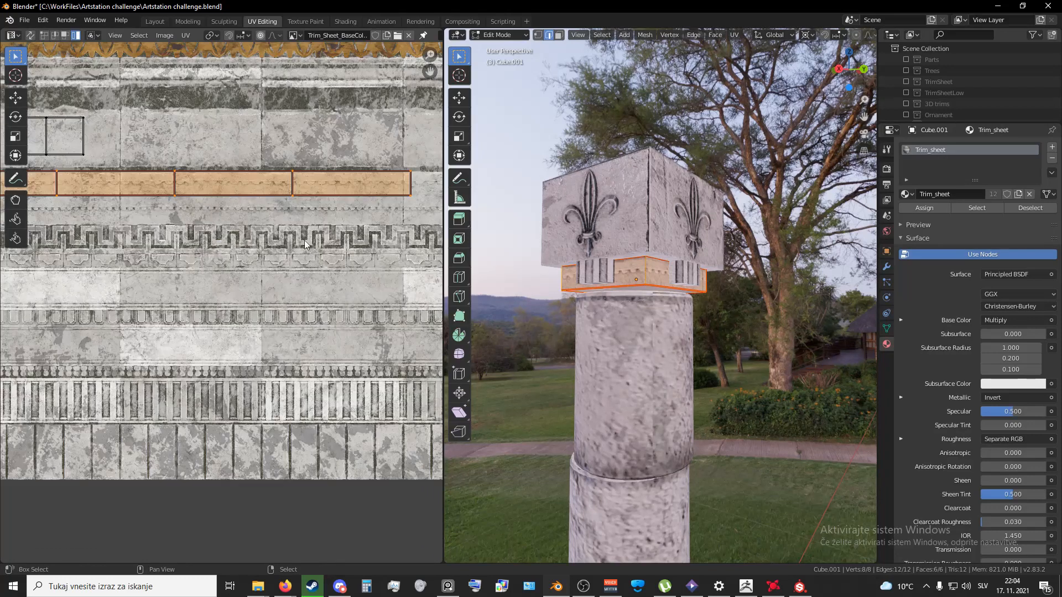
pyautogui.press('g')
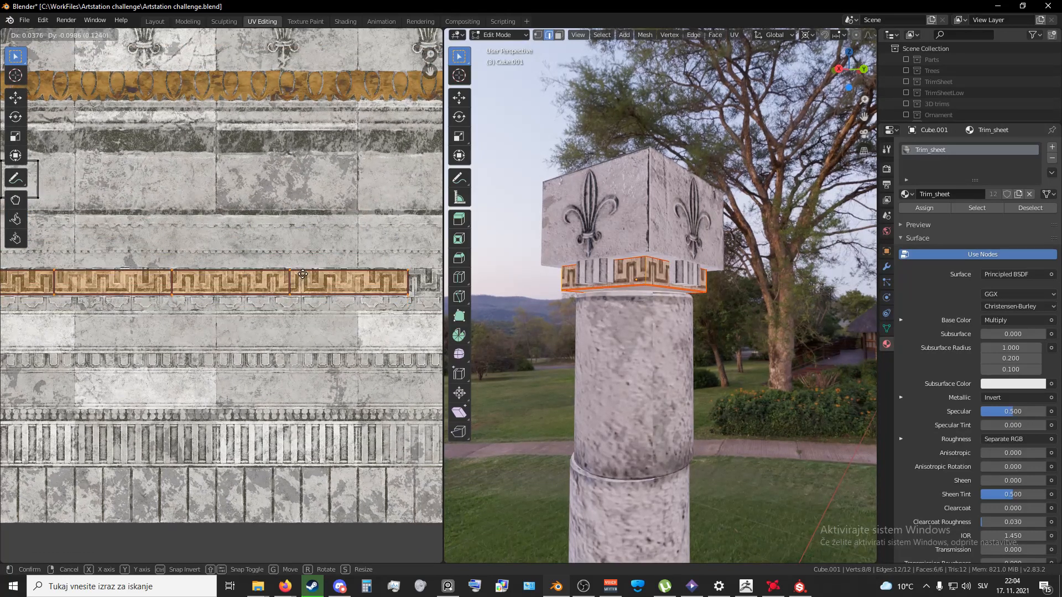
pyautogui.click(302, 273)
pyautogui.moveTo(658, 370); pyautogui.dragTo(674, 370, button='middle')
pyautogui.press('Tab')
# - Select the column's four shaft cylinders and put them in Edit Mode together
pyautogui.scroll(-3, 633, 433)
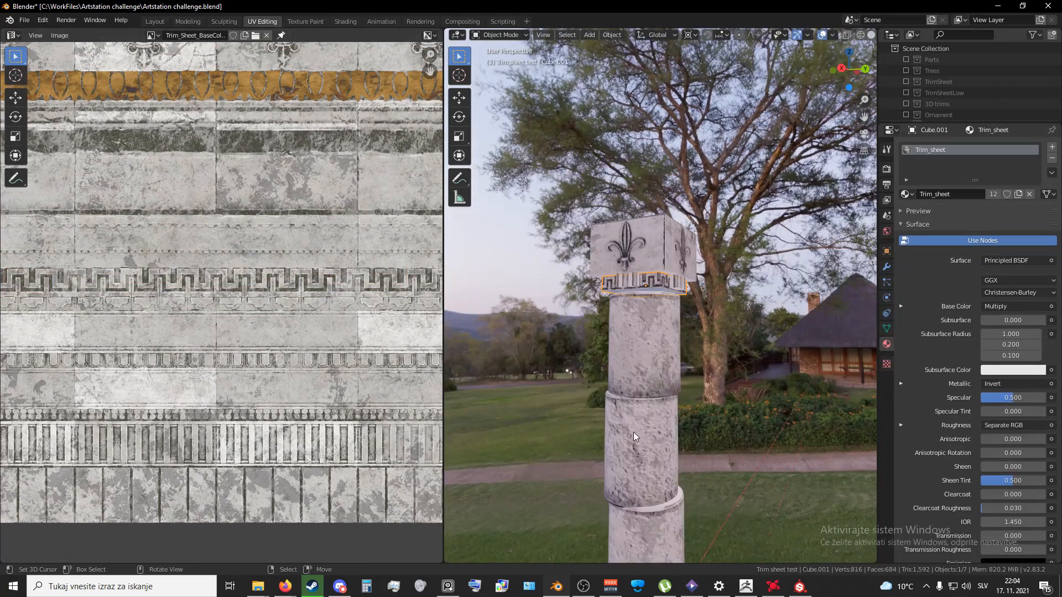
pyautogui.moveTo(632, 433); pyautogui.dragTo(615, 419, button='middle')
pyautogui.press('Tab')
pyautogui.press('Tab')
pyautogui.click(653, 337)
pyautogui.scroll(-4, 654, 337)
pyautogui.keyDown('shift'); pyautogui.moveTo(652, 387); pyautogui.dragTo(643, 312, button='middle'); pyautogui.keyUp('shift')
pyautogui.keyDown('shift'); pyautogui.rightClick(640, 276); pyautogui.keyUp('shift')
pyautogui.keyDown('shift'); pyautogui.rightClick(640, 335); pyautogui.keyUp('shift')
pyautogui.keyDown('shift'); pyautogui.rightClick(642, 394); pyautogui.keyUp('shift')
pyautogui.press('Tab')
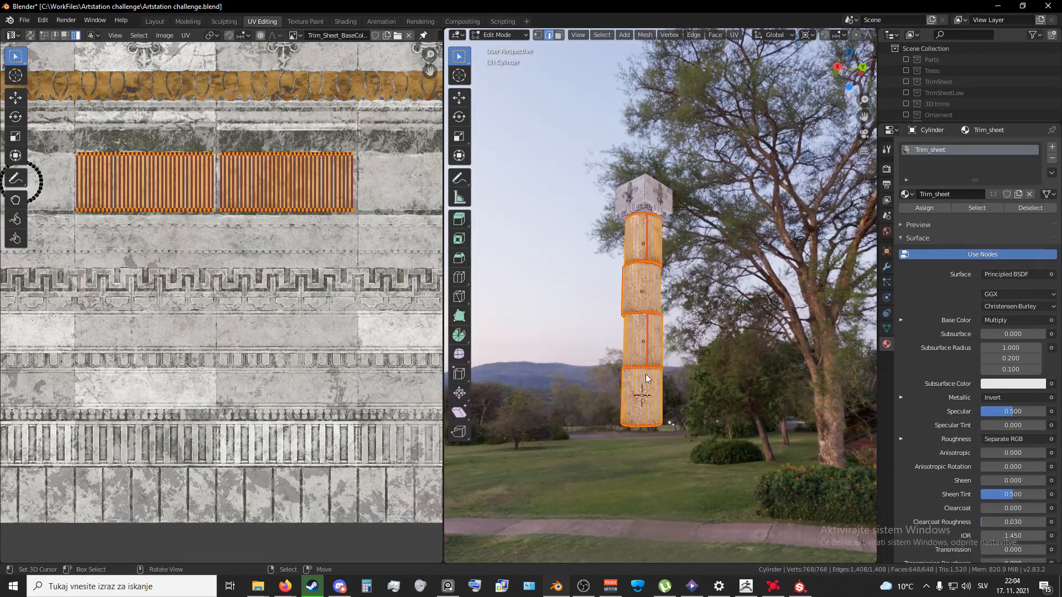
# - Scale down the shaft cylinders' UVs, move them onto the fluted strip of the trim sheet, and return to Object Mode
pyautogui.press('a')
pyautogui.press('a')
pyautogui.scroll(-1, 347, 200)
pyautogui.press('a')
pyautogui.press('s')
pyautogui.click(282, 212)
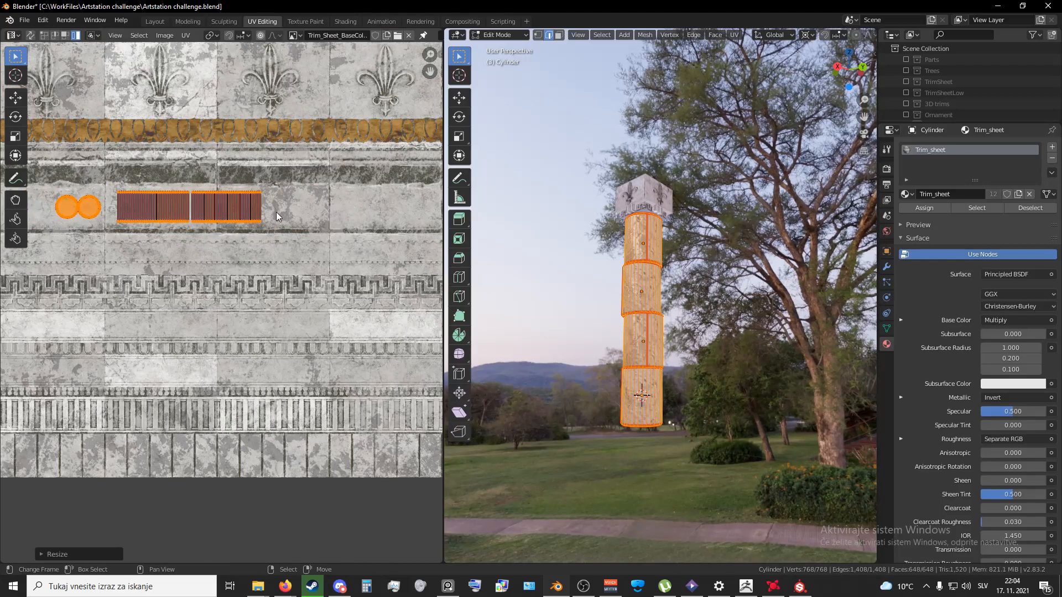
pyautogui.press('g')
pyautogui.click(298, 420)
pyautogui.moveTo(249, 372); pyautogui.dragTo(299, 313, button='middle')
pyautogui.scroll(3, 299, 313)
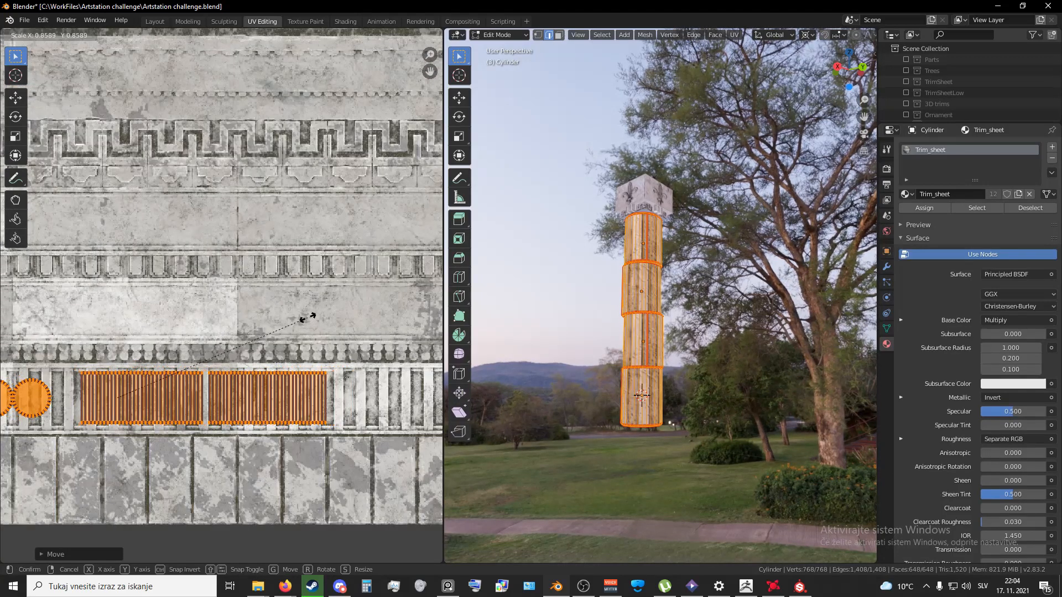
pyautogui.press('Tab')
# - Examine the remapped column and compare its capital and shaft cylinders with the strips across the whole trim sheet
pyautogui.moveTo(713, 370); pyautogui.dragTo(613, 316, button='middle')
pyautogui.scroll(6, 646, 313)
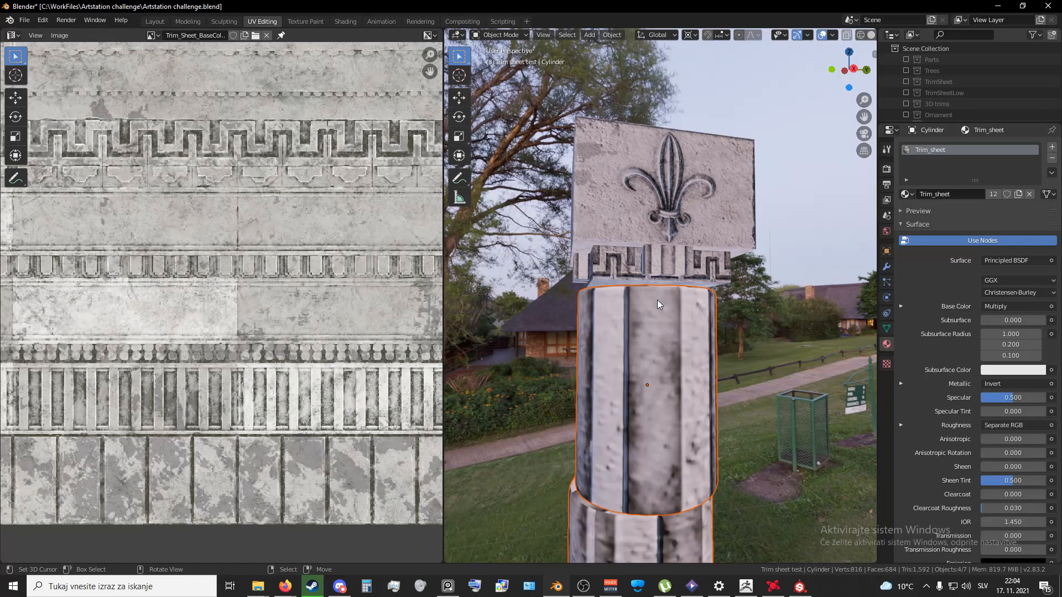
pyautogui.click(657, 300)
pyautogui.scroll(-5, 647, 340)
pyautogui.scroll(-2, 266, 311)
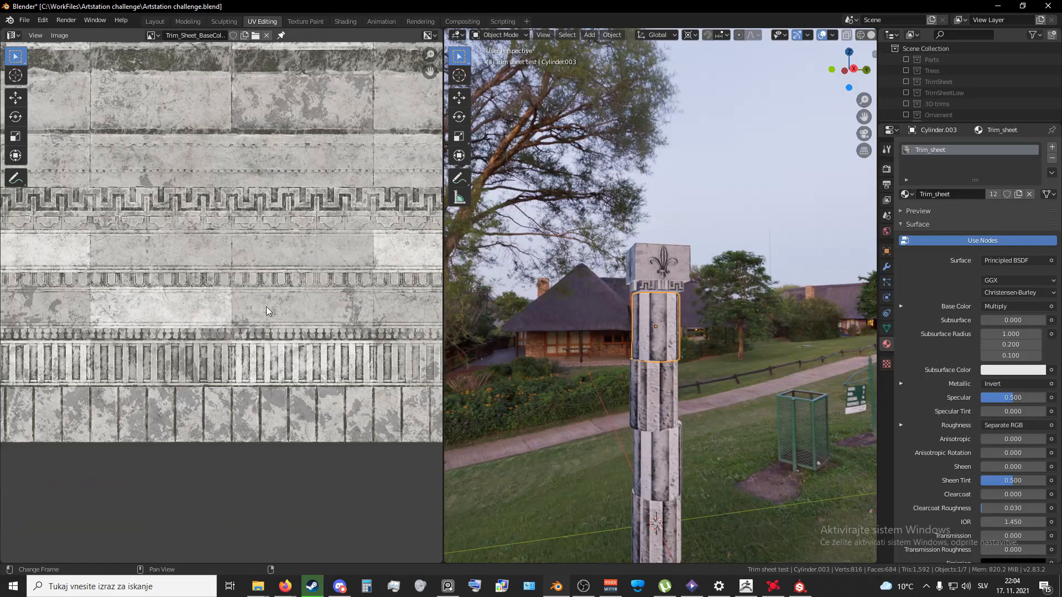
pyautogui.scroll(-3, 266, 311)
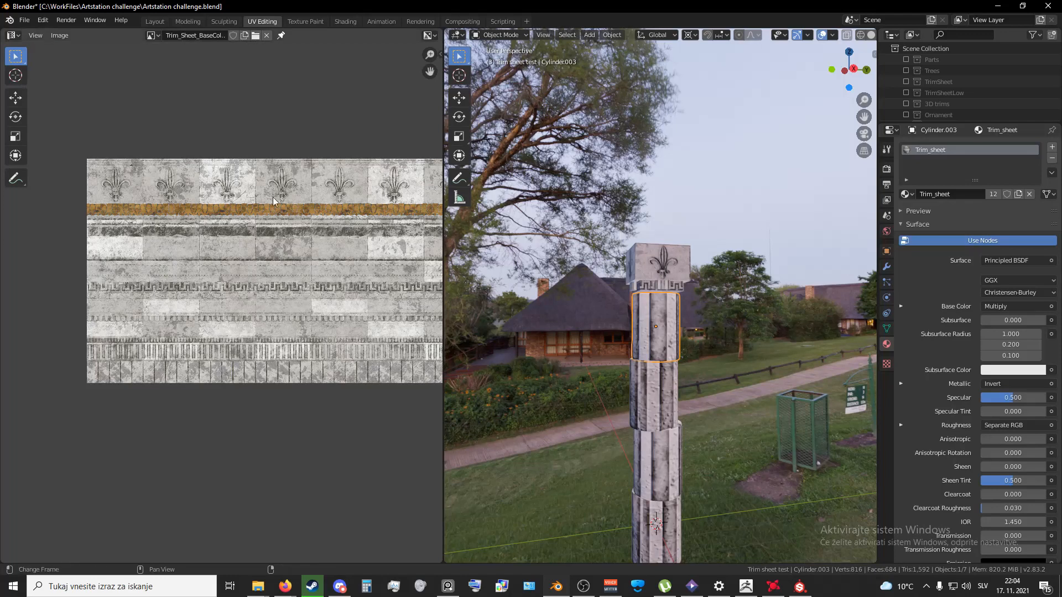
pyautogui.click(679, 269)
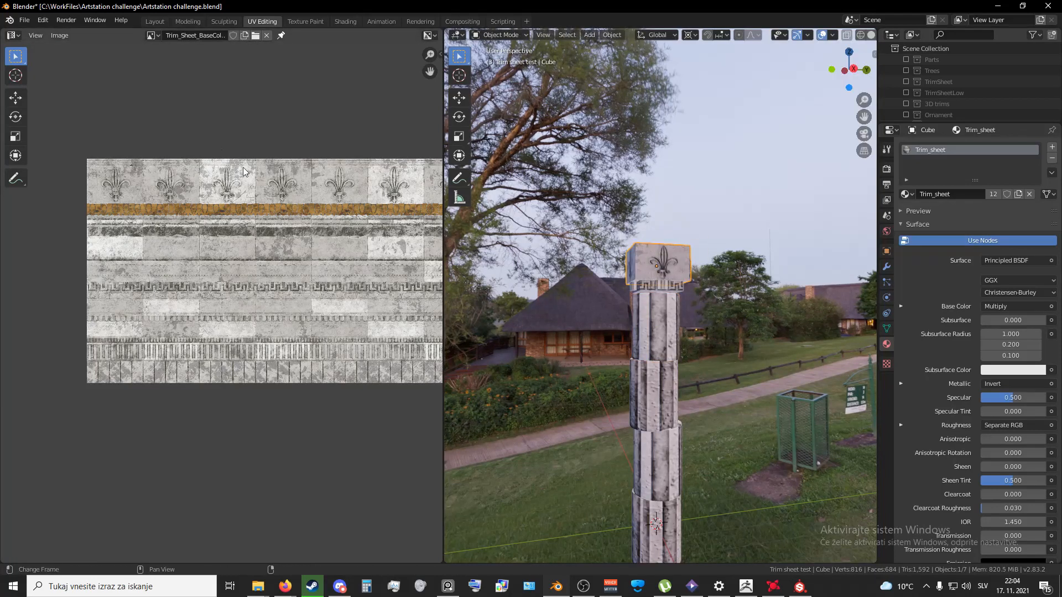
pyautogui.keyDown('shift'); pyautogui.moveTo(686, 373); pyautogui.dragTo(641, 327, button='middle'); pyautogui.keyUp('shift')
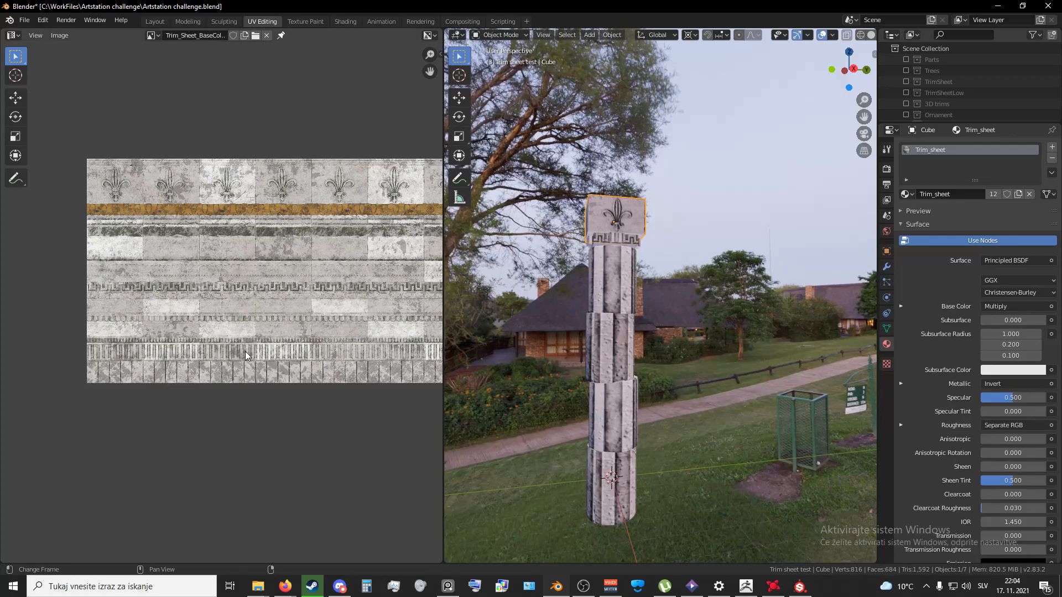
pyautogui.click(631, 282)
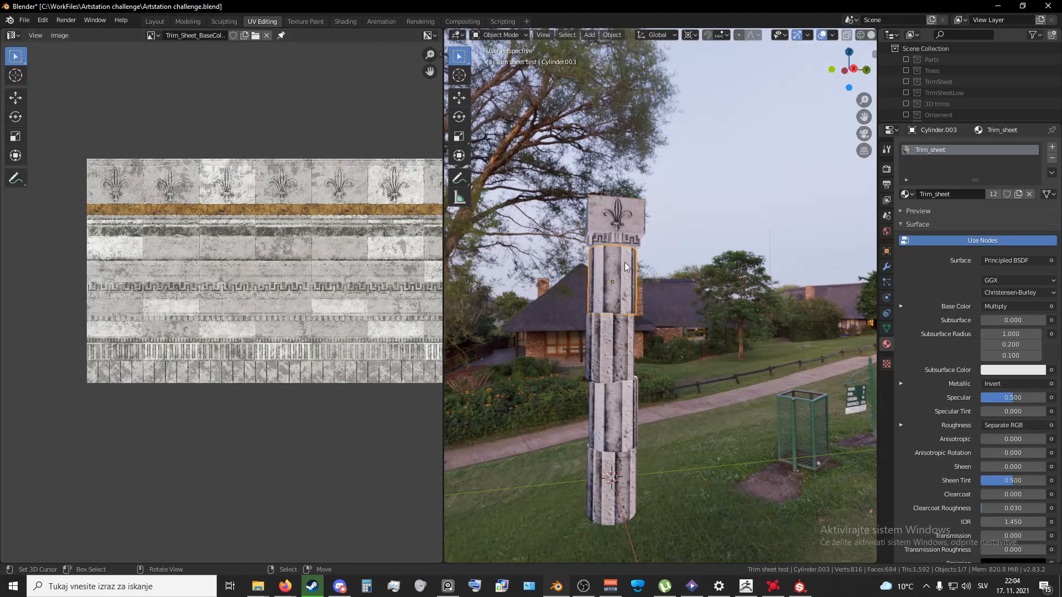
pyautogui.press('g')
pyautogui.press('Escape')
pyautogui.click(605, 220)
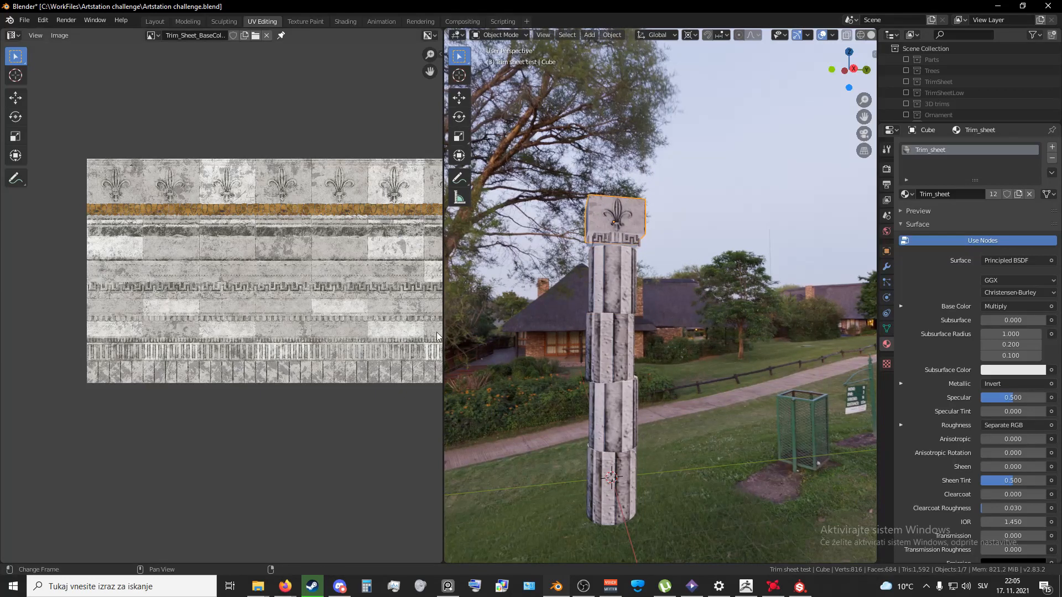
# - Try moving individual pieces of the column away from the rest
pyautogui.scroll(4, 515, 337)
pyautogui.keyDown('shift'); pyautogui.moveTo(515, 337); pyautogui.dragTo(599, 316, button='middle'); pyautogui.keyUp('shift')
pyautogui.rightClick(633, 336)
pyautogui.rightClick(600, 316)
pyautogui.press('g')
pyautogui.rightClick(656, 277)
pyautogui.keyDown('shift'); pyautogui.moveTo(593, 229); pyautogui.dragTo(606, 345, button='middle'); pyautogui.keyUp('shift')
pyautogui.keyDown('shift'); pyautogui.rightClick(602, 265); pyautogui.keyUp('shift')
pyautogui.press('g')
pyautogui.rightClick(607, 274)
pyautogui.moveTo(606, 345); pyautogui.dragTo(583, 335, button='middle')
pyautogui.keyDown('shift'); pyautogui.moveTo(583, 336); pyautogui.dragTo(664, 324, button='middle'); pyautogui.keyUp('shift')
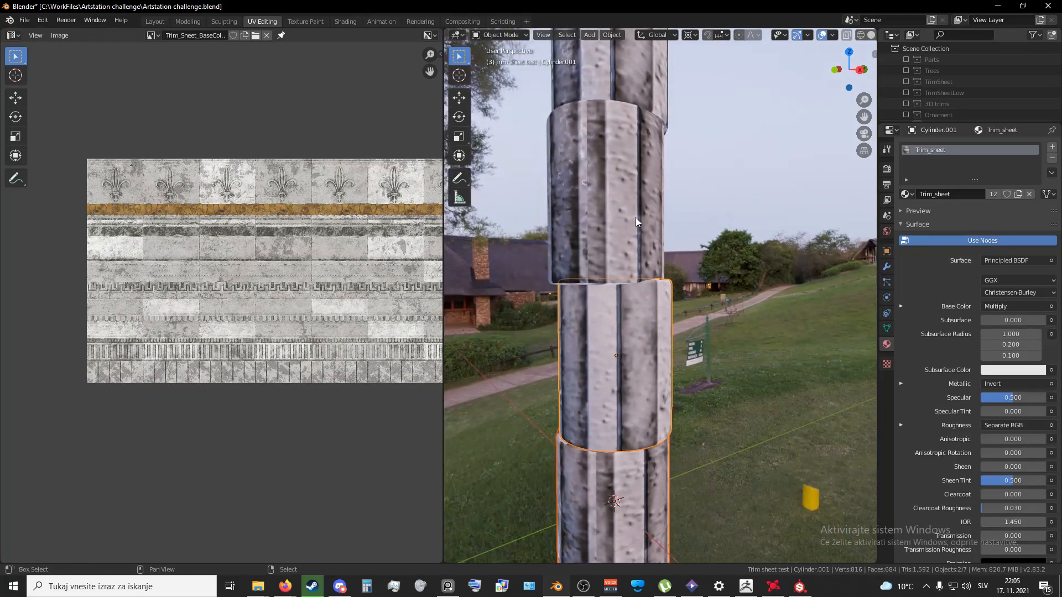
# - Select the four shaft cylinders together and examine how they stack up to the capital
pyautogui.keyDown('shift'); pyautogui.moveTo(631, 172); pyautogui.dragTo(636, 275, button='middle'); pyautogui.keyUp('shift')
pyautogui.keyDown('shift'); pyautogui.moveTo(625, 207); pyautogui.dragTo(615, 303, button='middle'); pyautogui.keyUp('shift')
pyautogui.moveTo(621, 236)
pyautogui.keyDown('shift'); pyautogui.mouseDown(button='middle')
pyautogui.moveTo(625, 280)
pyautogui.moveTo(614, 276)
pyautogui.moveTo(612, 317)
pyautogui.moveTo(592, 278)
pyautogui.mouseUp(button='middle'); pyautogui.keyUp('shift')
pyautogui.click(592, 277)
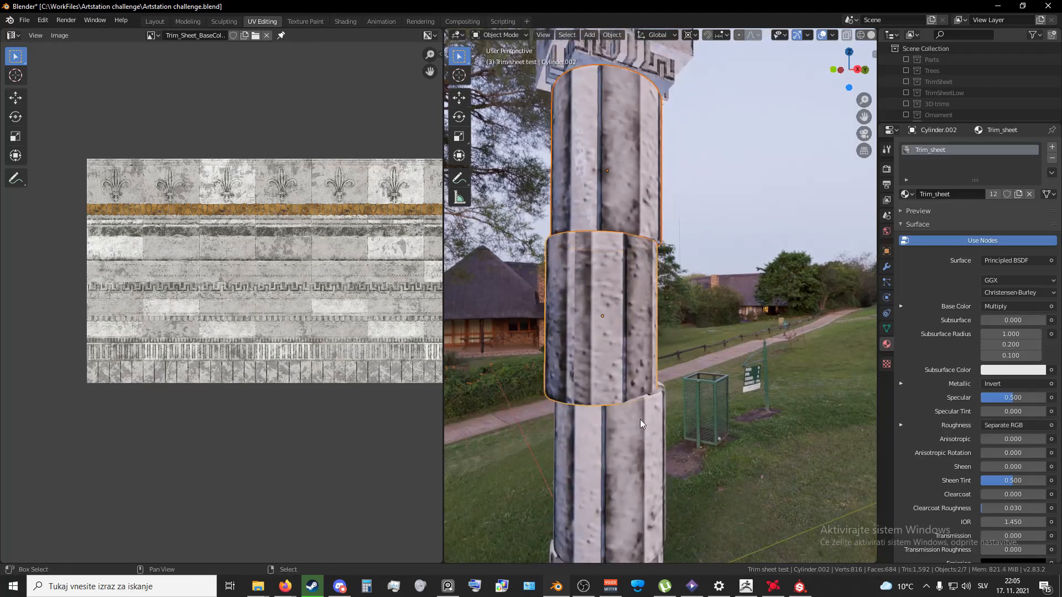
pyautogui.keyDown('shift'); pyautogui.click(640, 424); pyautogui.keyUp('shift')
pyautogui.keyDown('shift'); pyautogui.moveTo(637, 462); pyautogui.dragTo(632, 316, button='middle'); pyautogui.keyUp('shift')
pyautogui.keyDown('shift'); pyautogui.click(607, 411); pyautogui.keyUp('shift')
pyautogui.keyDown('shift'); pyautogui.moveTo(551, 105); pyautogui.dragTo(695, 288, button='middle'); pyautogui.keyUp('shift')
pyautogui.scroll(-3, 629, 316)
pyautogui.scroll(4, 616, 255)
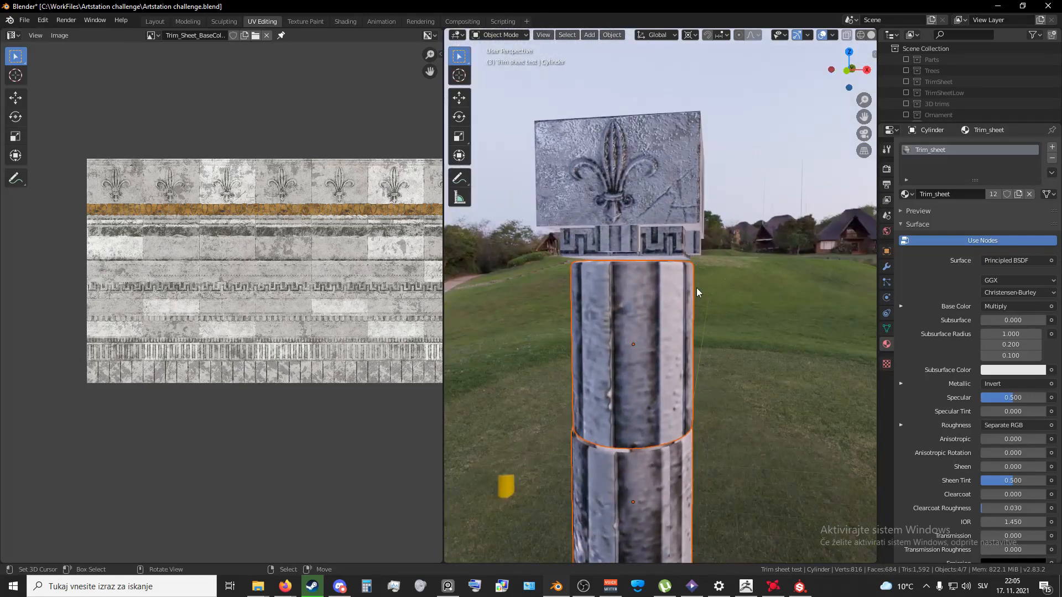
pyautogui.scroll(-2, 696, 288)
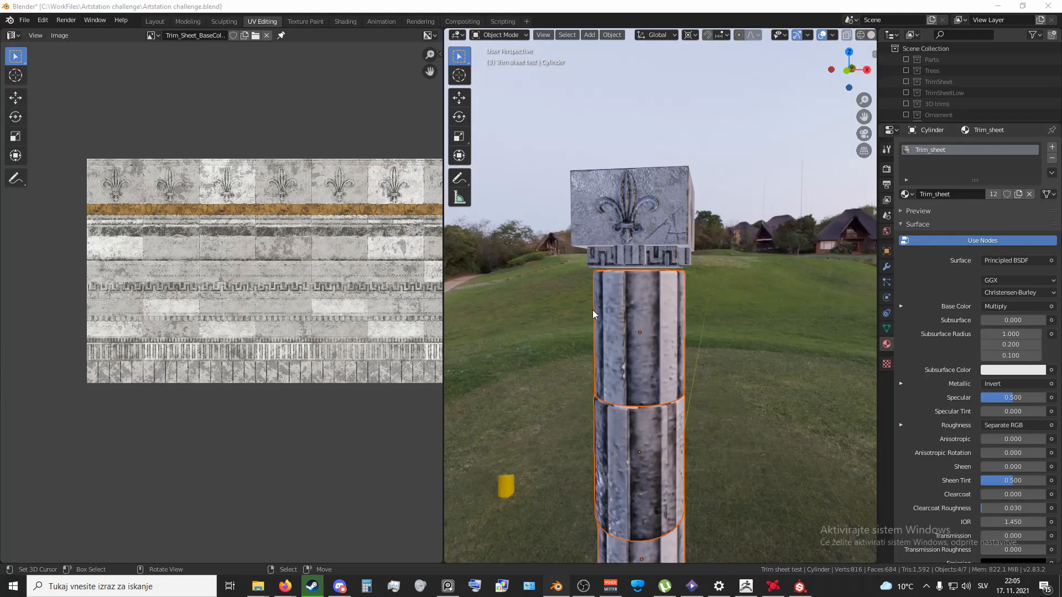
# - Try to move the small blocks and the Greek key band down from beneath the capital
pyautogui.moveTo(592, 310); pyautogui.dragTo(730, 297, button='middle')
pyautogui.click(654, 258)
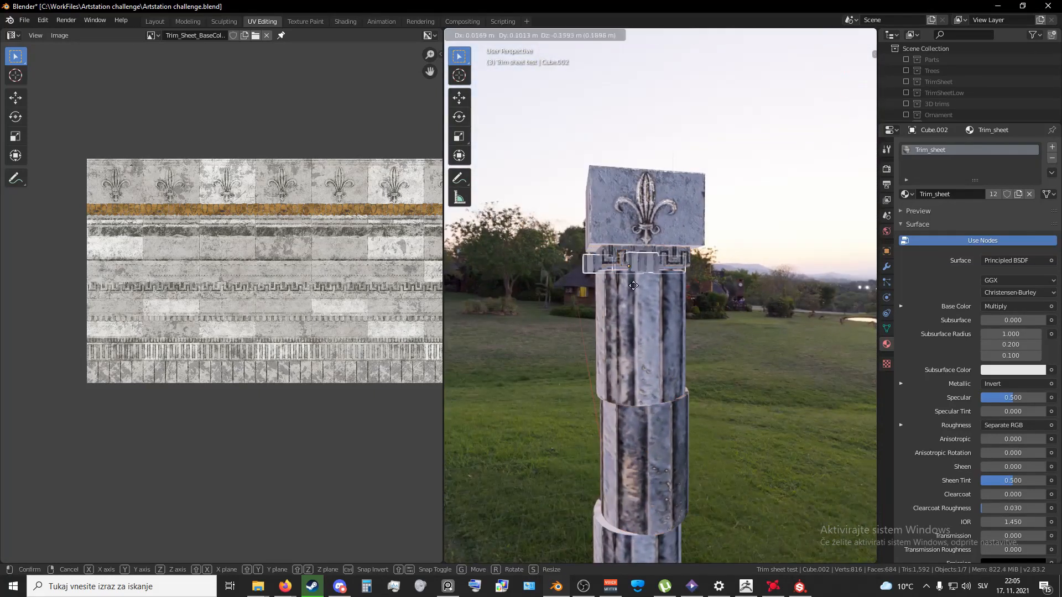
pyautogui.keyDown('shift'); pyautogui.click(612, 264); pyautogui.keyUp('shift')
pyautogui.press('g')
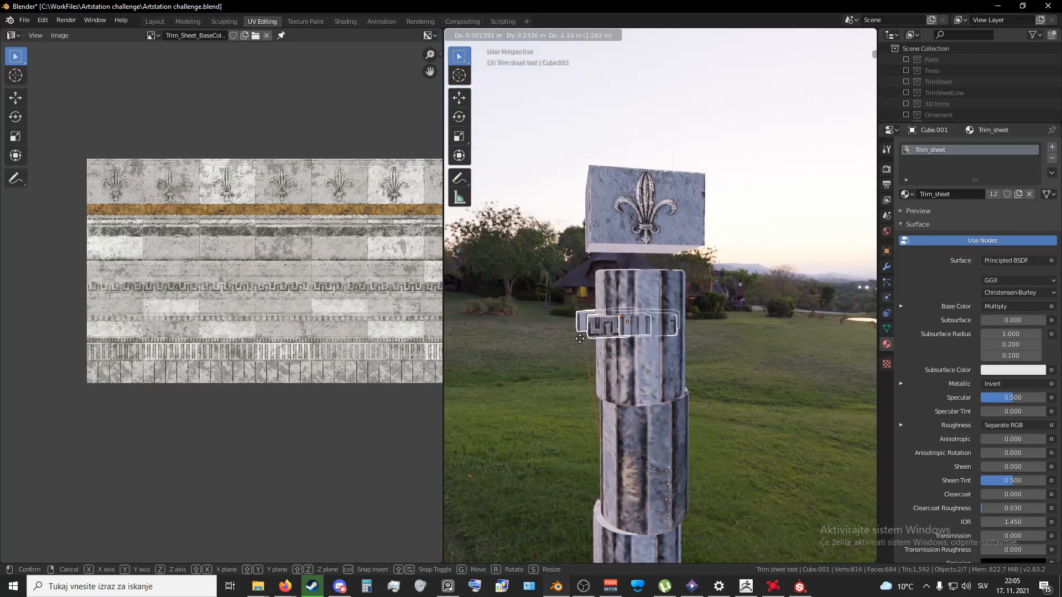
pyautogui.press('Escape')
pyautogui.moveTo(564, 357); pyautogui.dragTo(692, 383, button='middle')
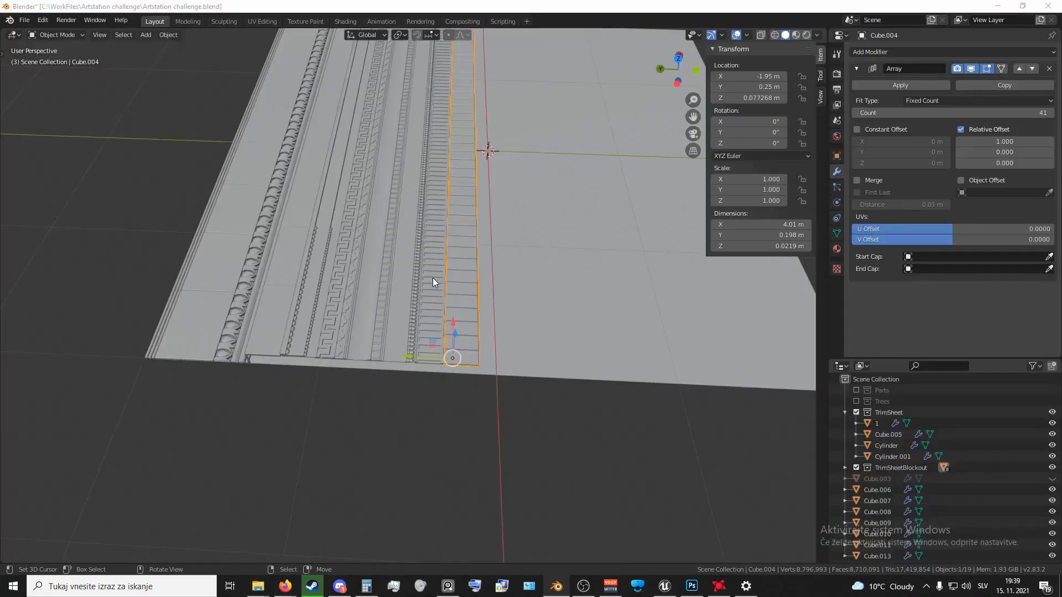
# - Examine the modelled ornament strips of the high-poly trim sheet along their length
pyautogui.moveTo(415, 249); pyautogui.dragTo(514, 313, button='middle')
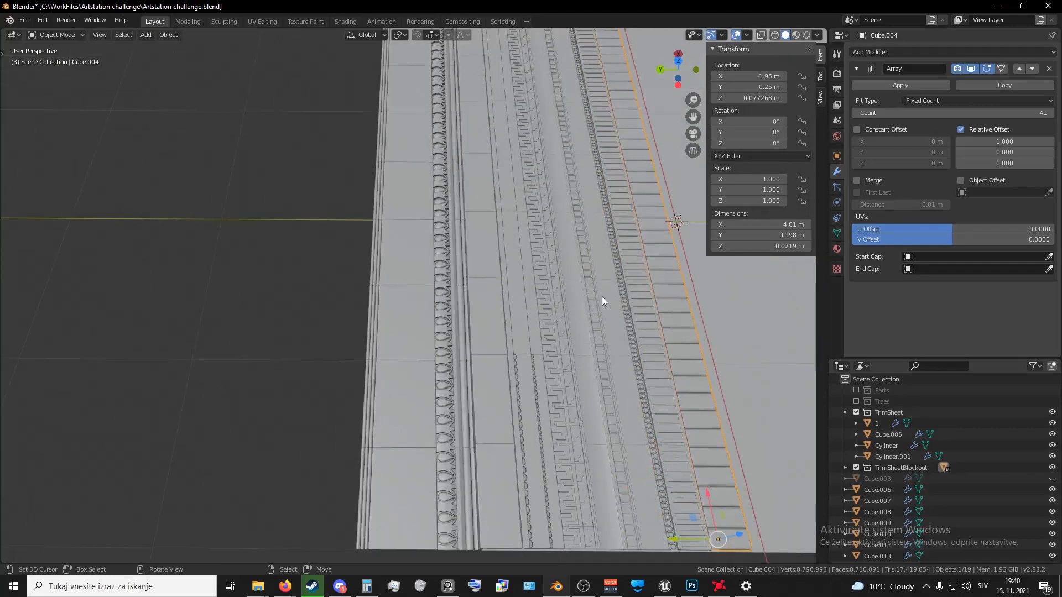
# - Examine from several angles how the modelled trim strips are laid out on the 4 m square base plane
pyautogui.moveTo(602, 296); pyautogui.dragTo(636, 292, button='middle')
pyautogui.moveTo(576, 331); pyautogui.dragTo(545, 322, button='middle')
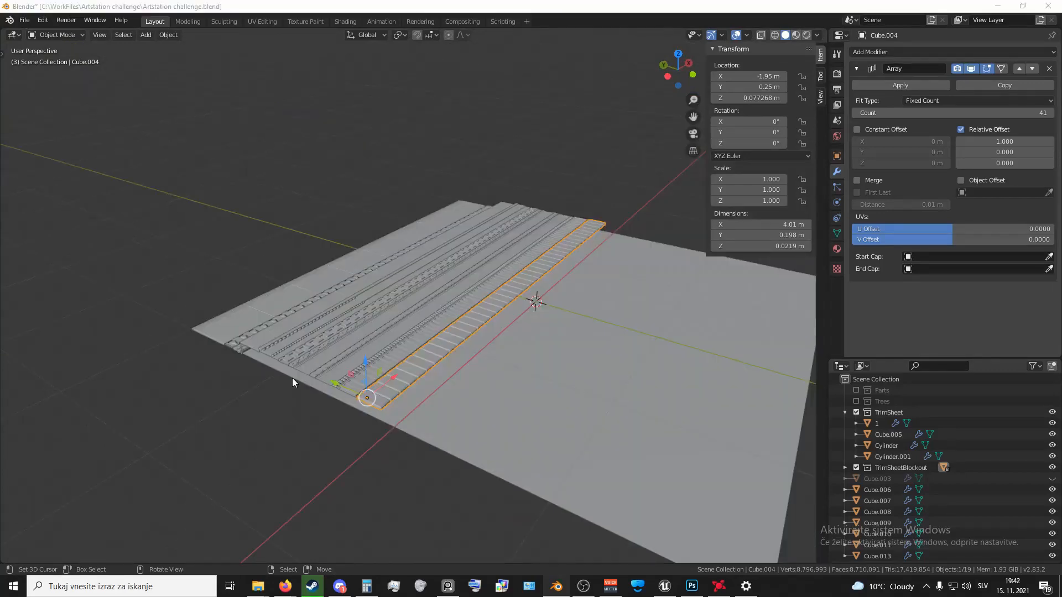
pyautogui.keyDown('shift'); pyautogui.moveTo(337, 379); pyautogui.dragTo(418, 390, button='middle'); pyautogui.keyUp('shift')
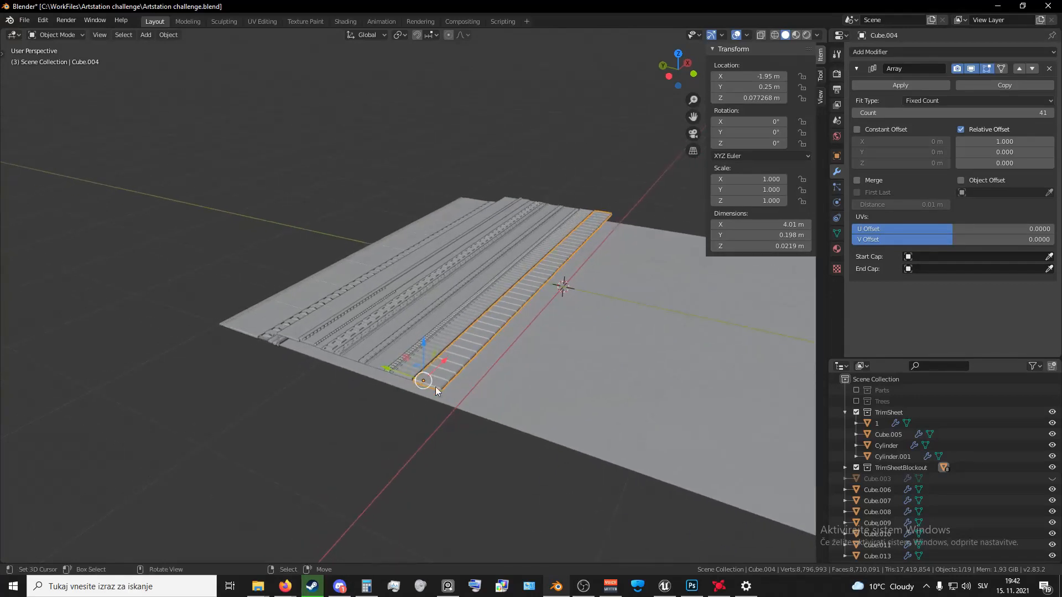
pyautogui.moveTo(505, 311)
pyautogui.mouseDown(button='middle')
pyautogui.moveTo(543, 303)
pyautogui.moveTo(543, 291)
pyautogui.moveTo(496, 313)
pyautogui.moveTo(513, 304)
pyautogui.mouseUp(button='middle')
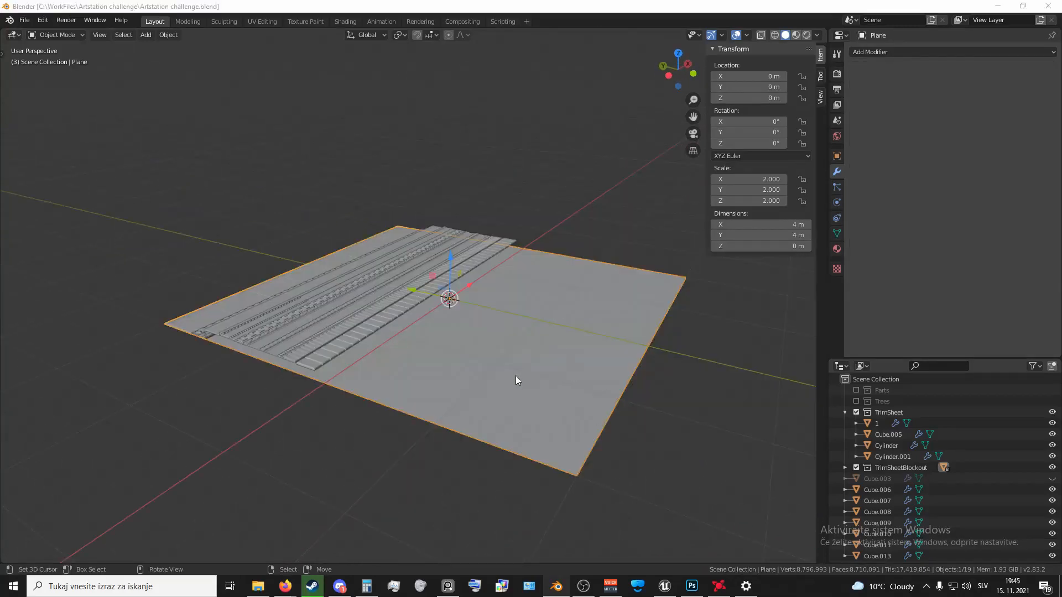
pyautogui.moveTo(515, 377); pyautogui.dragTo(496, 383, button='middle')
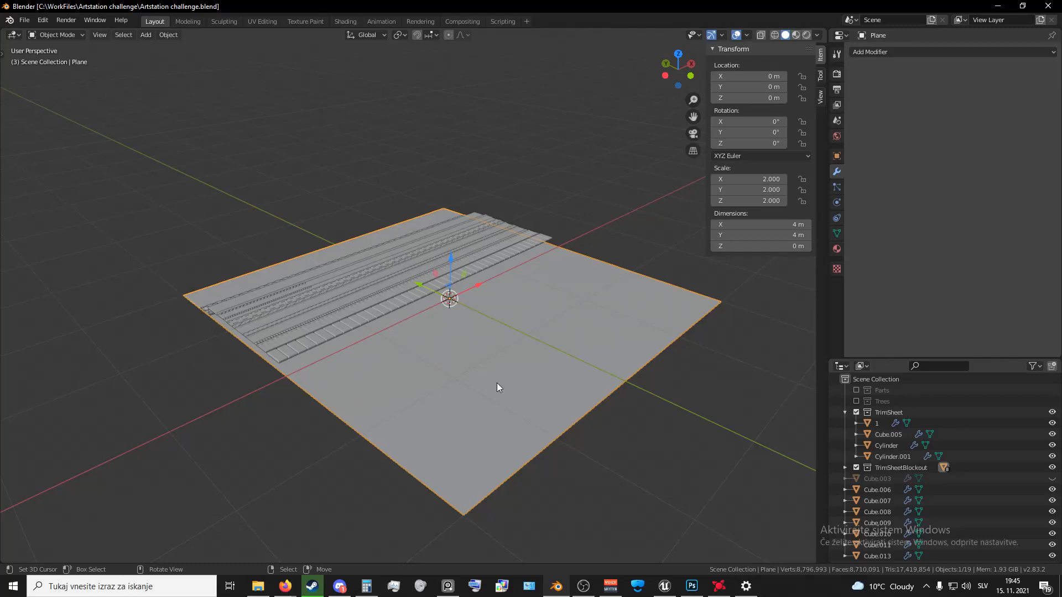
pyautogui.hotkey('alt', 'Tab')
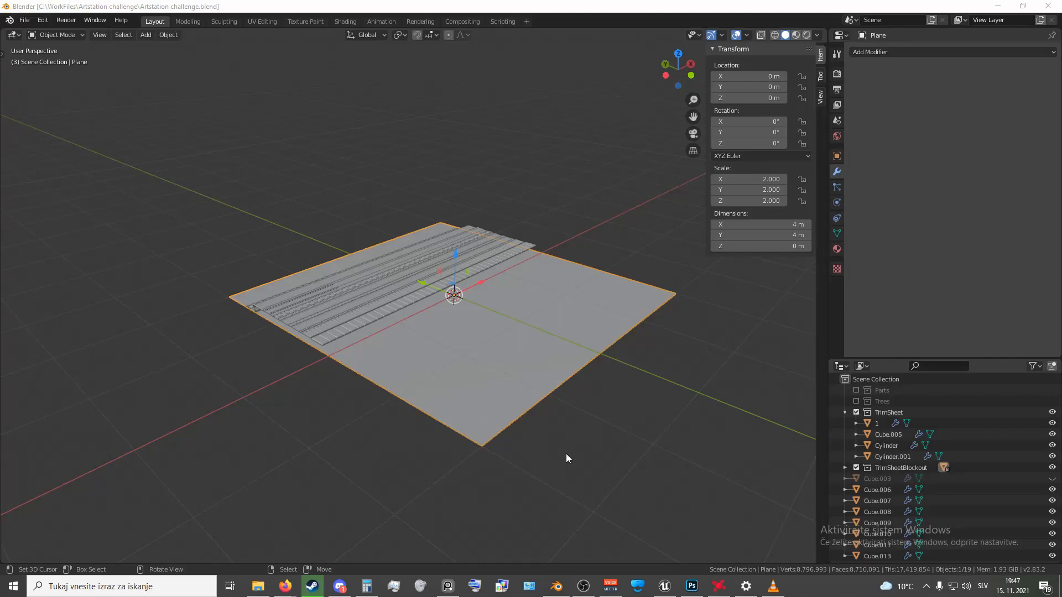
pyautogui.keyDown('shift'); pyautogui.moveTo(537, 452); pyautogui.dragTo(544, 446, button='middle'); pyautogui.keyUp('shift')
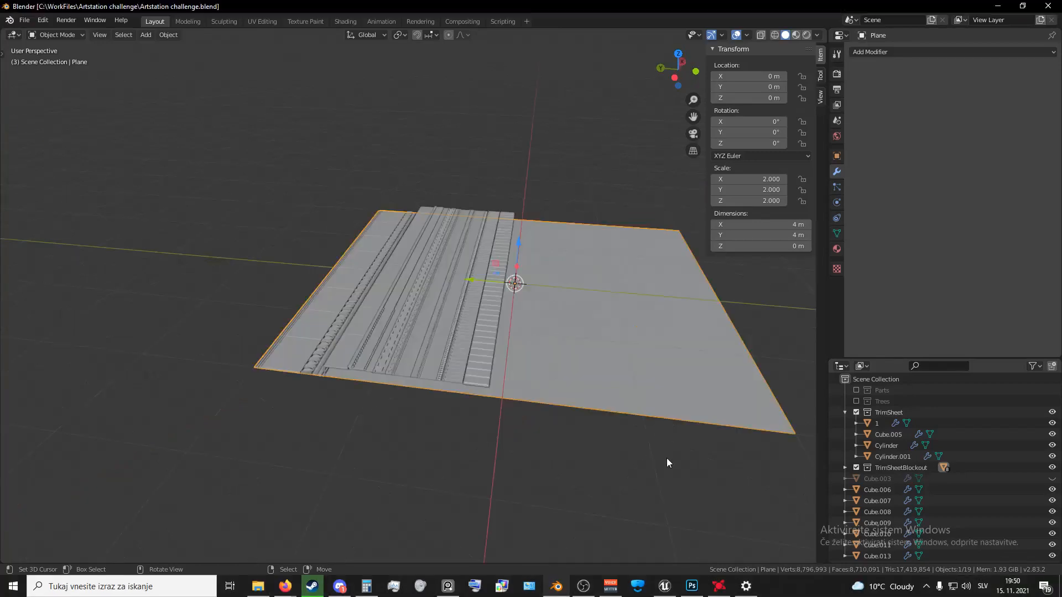
pyautogui.moveTo(672, 421); pyautogui.dragTo(430, 293, button='middle')
pyautogui.scroll(2, 593, 333)
pyautogui.scroll(-3, 592, 333)
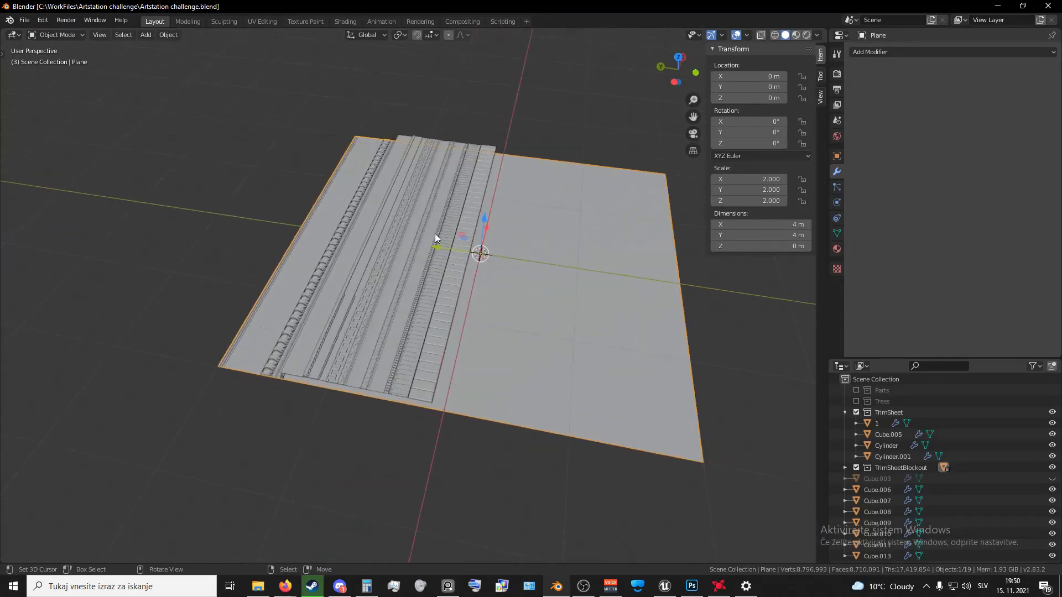
pyautogui.moveTo(435, 238); pyautogui.dragTo(556, 382, button='middle')
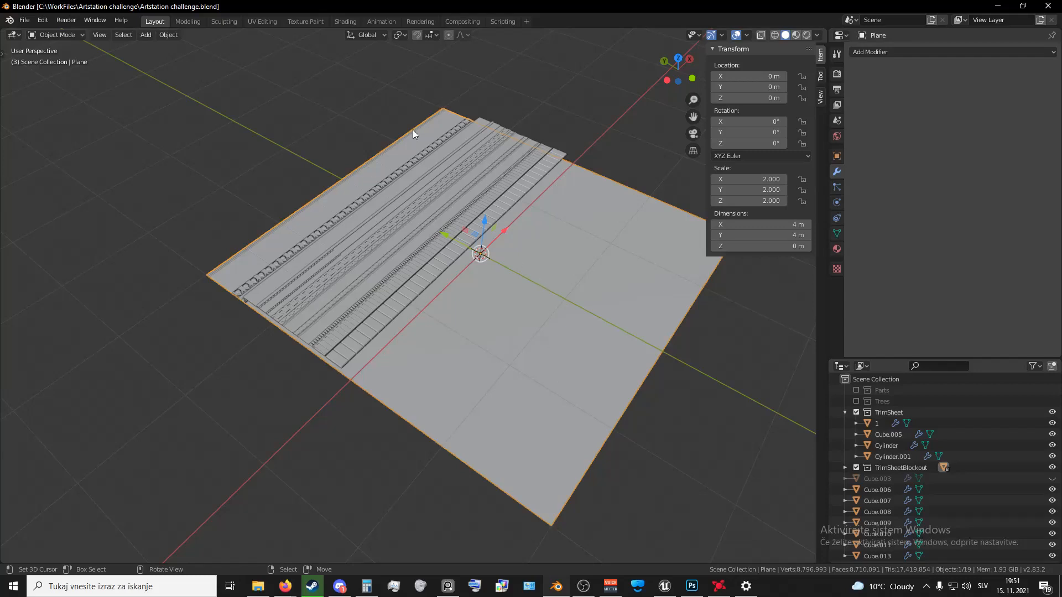
pyautogui.moveTo(414, 314); pyautogui.dragTo(388, 303, button='middle')
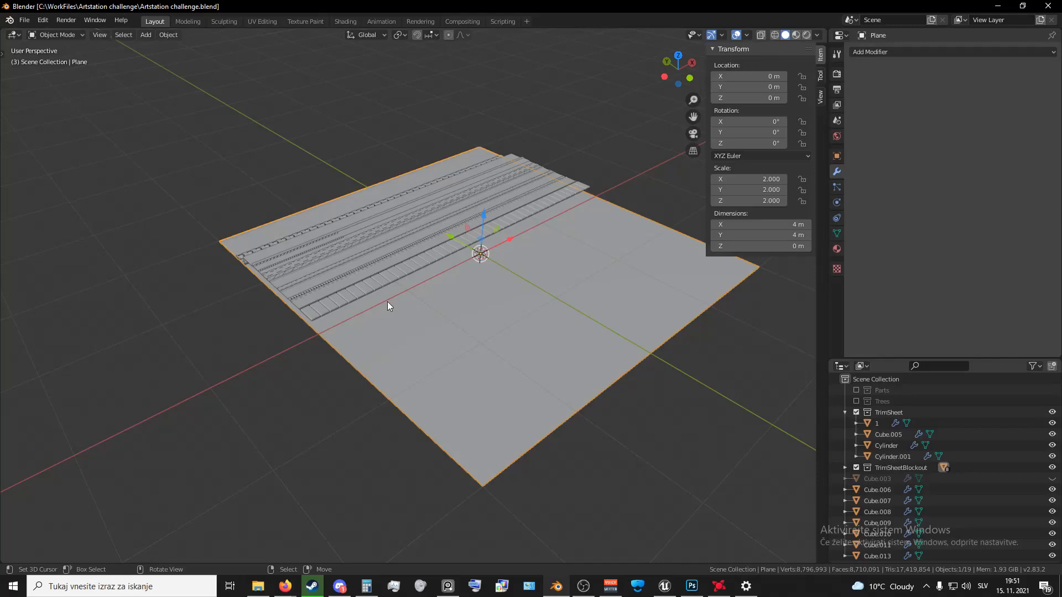
pyautogui.moveTo(388, 306); pyautogui.dragTo(650, 449, button='middle')
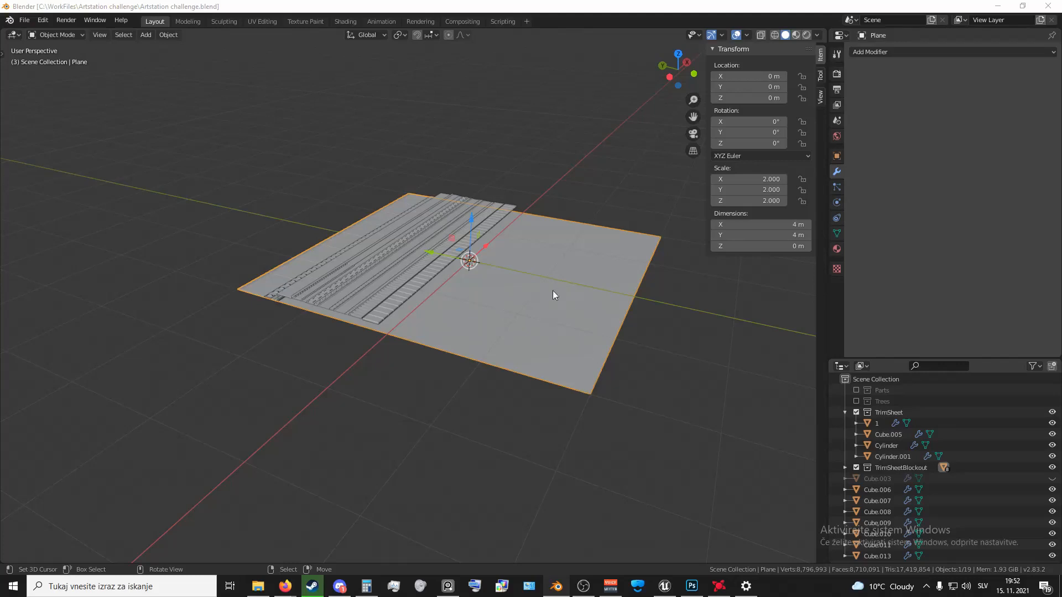
pyautogui.moveTo(553, 290); pyautogui.dragTo(467, 313, button='middle')
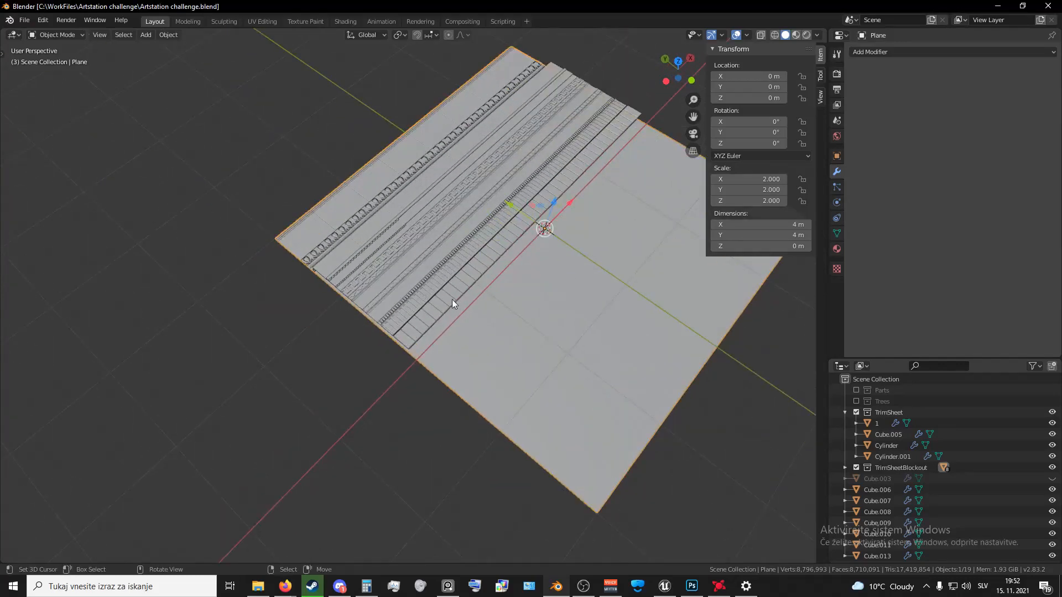
pyautogui.moveTo(464, 313); pyautogui.dragTo(639, 440, button='middle')
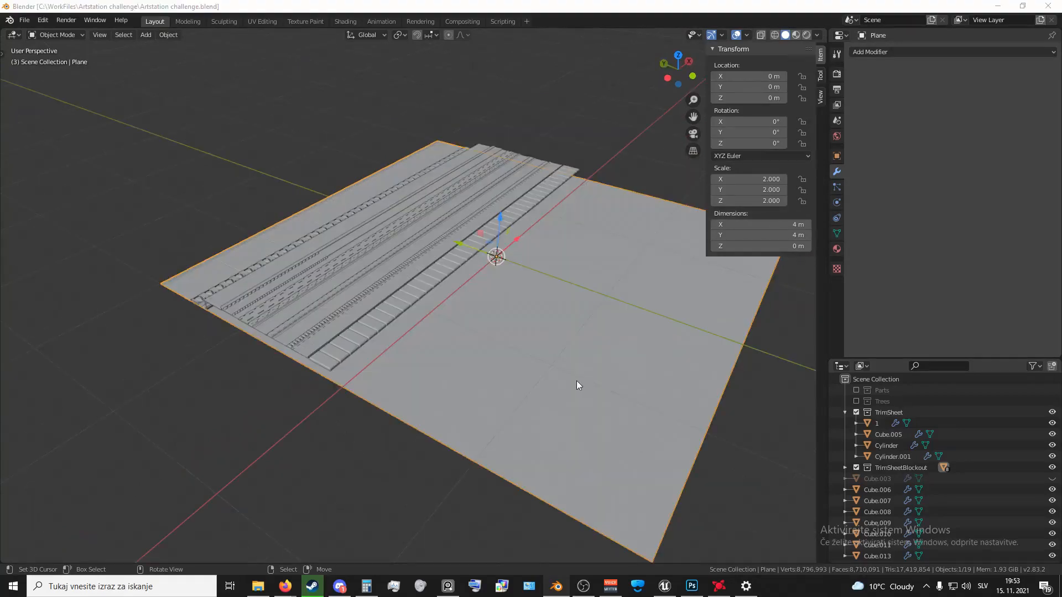
pyautogui.moveTo(576, 387)
pyautogui.mouseDown(button='middle')
pyautogui.moveTo(586, 375)
pyautogui.moveTo(577, 374)
pyautogui.mouseUp(button='middle')
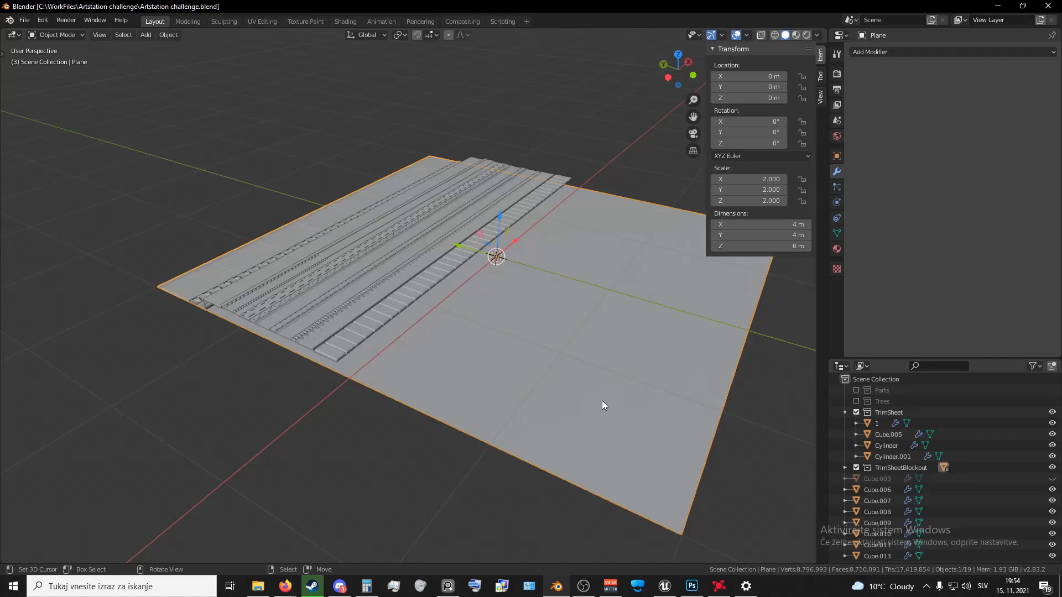
pyautogui.moveTo(602, 401); pyautogui.dragTo(499, 453, button='middle')
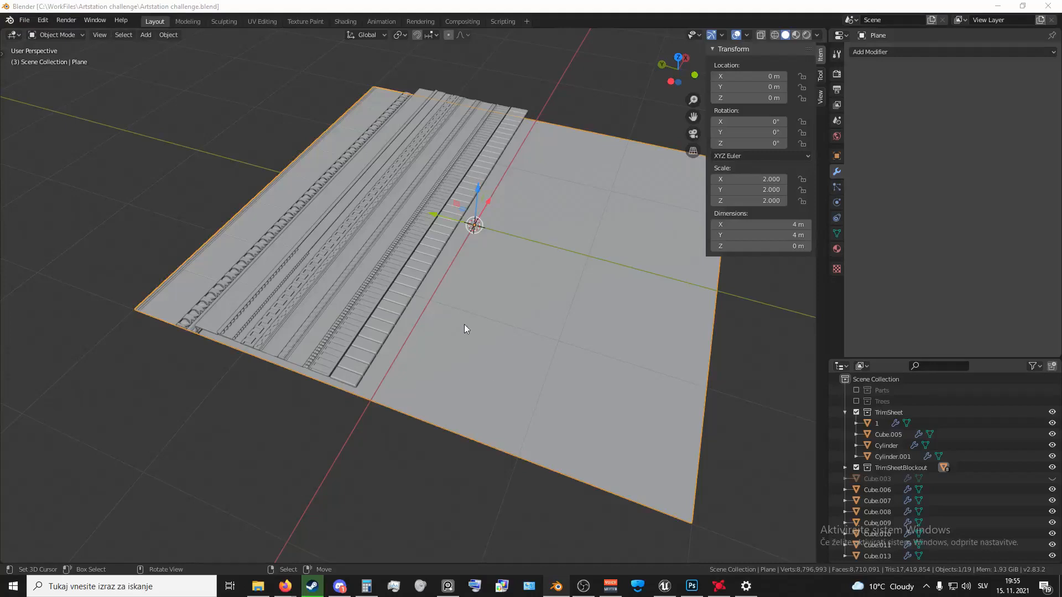
pyautogui.moveTo(463, 324); pyautogui.dragTo(369, 278, button='middle')
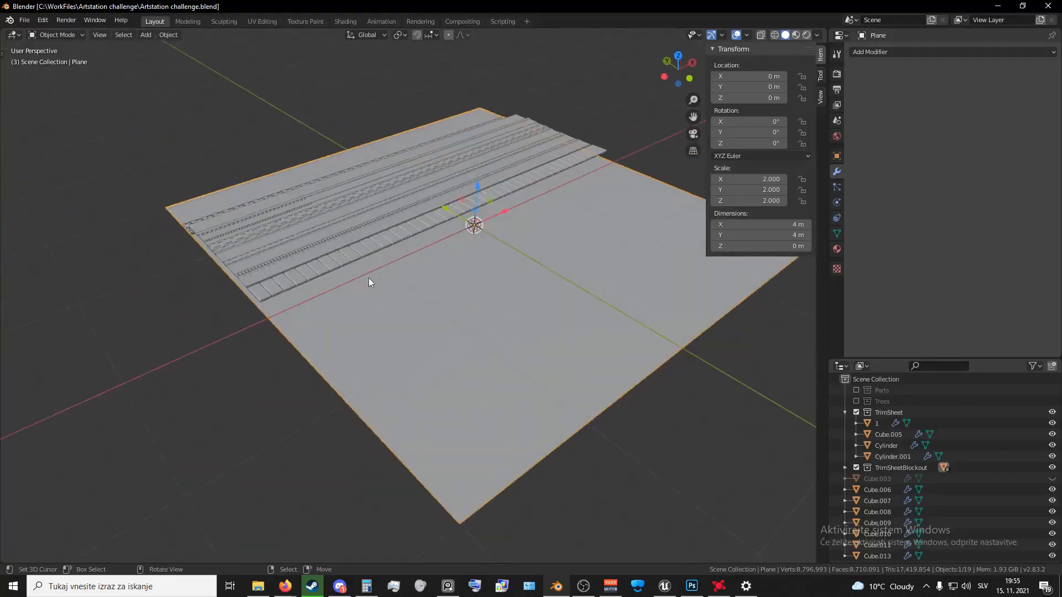
pyautogui.moveTo(370, 241); pyautogui.dragTo(429, 291, button='middle')
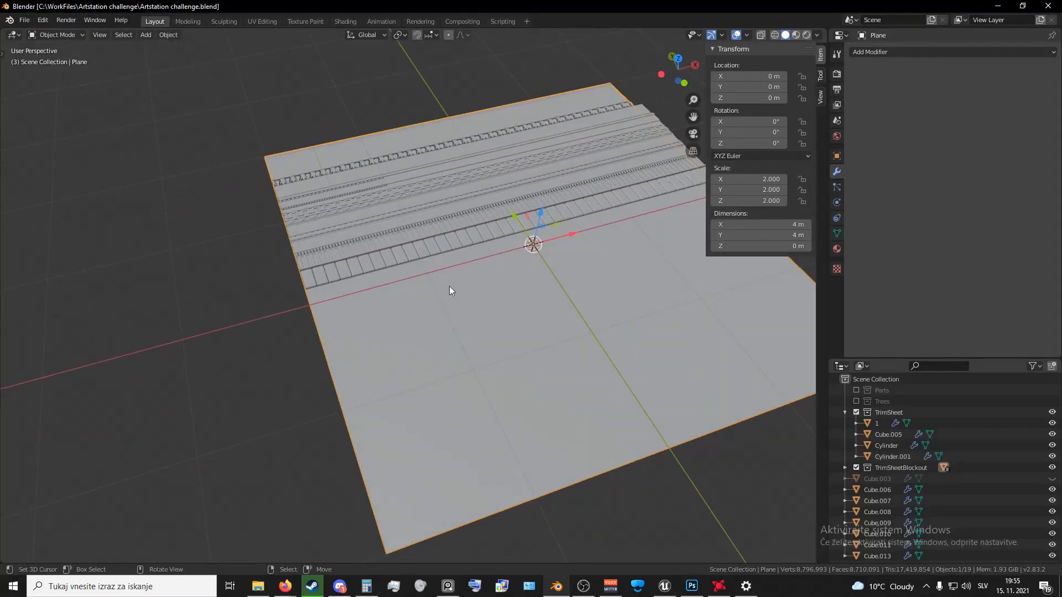
# - Look at the trim strips and the empty part of the base plane straight from above
pyautogui.press('KP_7')
pyautogui.scroll(-2, 483, 283)
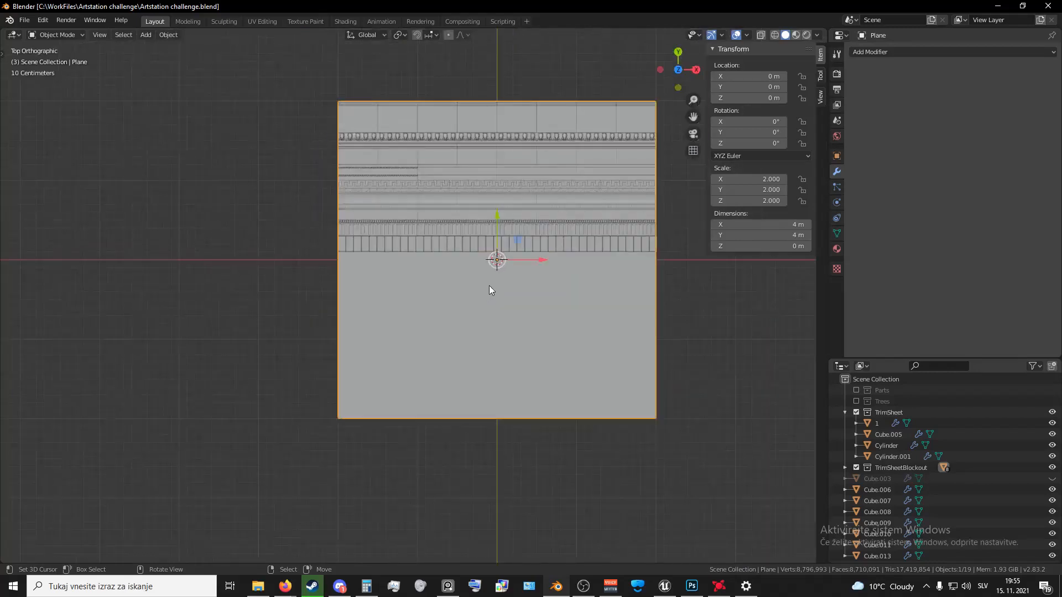
pyautogui.scroll(2, 489, 286)
pyautogui.keyDown('shift'); pyautogui.moveTo(449, 245); pyautogui.dragTo(362, 336, button='middle'); pyautogui.keyUp('shift')
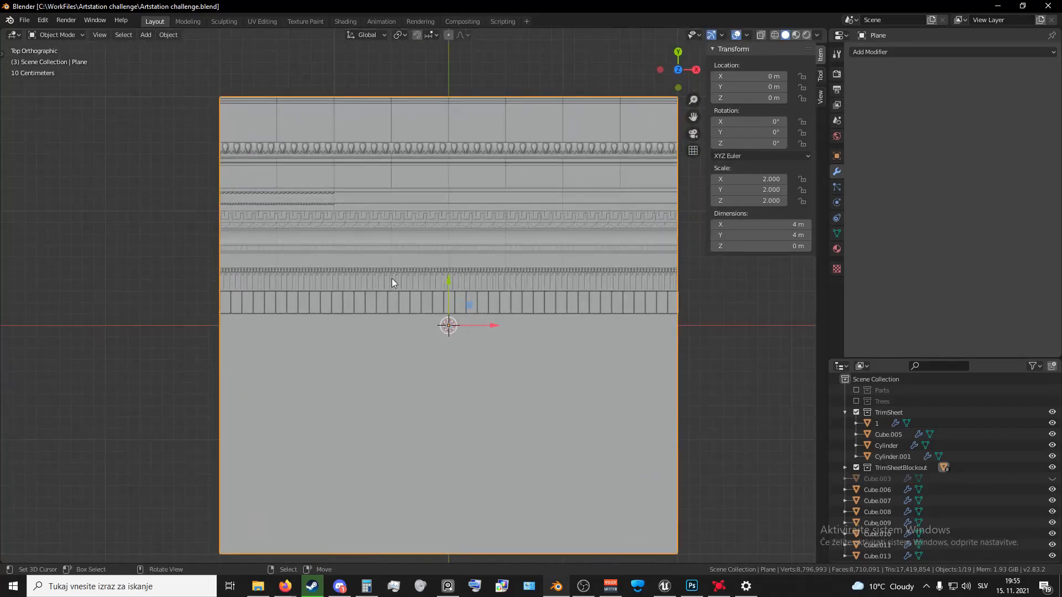
pyautogui.hotkey('shift', 'a')
pyautogui.moveTo(398, 277)
pyautogui.click(462, 286)
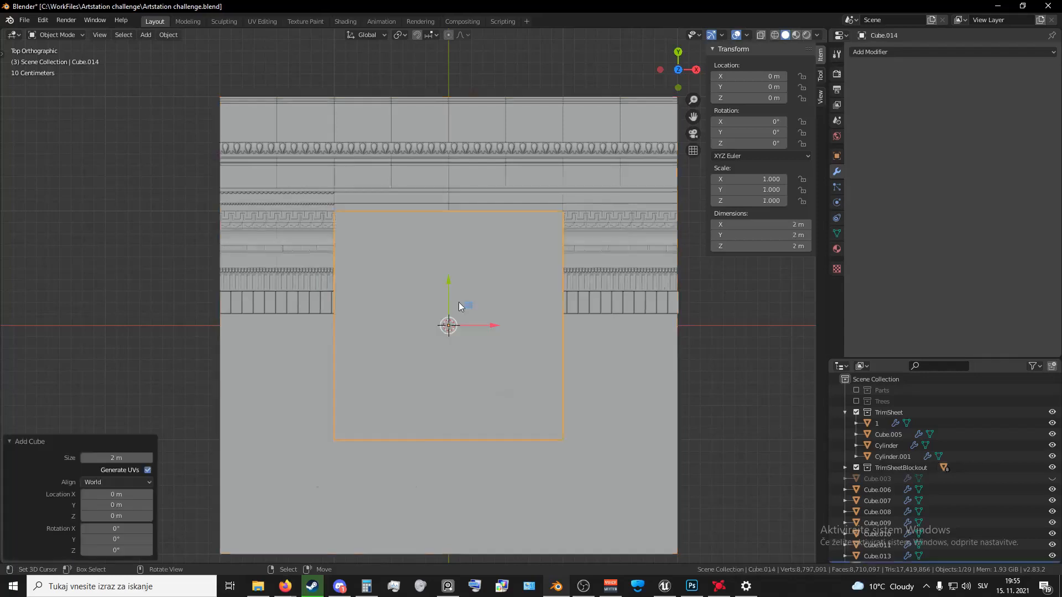
pyautogui.scroll(-1, 459, 302)
pyautogui.press('x')
pyautogui.click(469, 301)
# - Add a plane and place it beside the trim sheet on the negative X side, with its centre at Y 0
pyautogui.hotkey('shift', 'a')
pyautogui.moveTo(449, 293)
pyautogui.click(497, 297)
pyautogui.press('g')
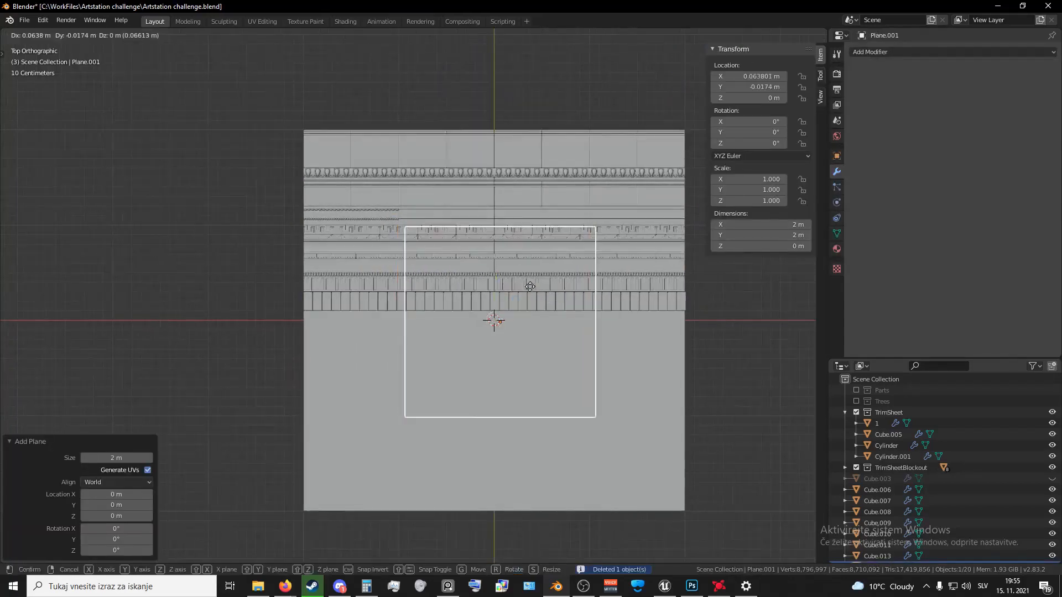
pyautogui.click(37, 318)
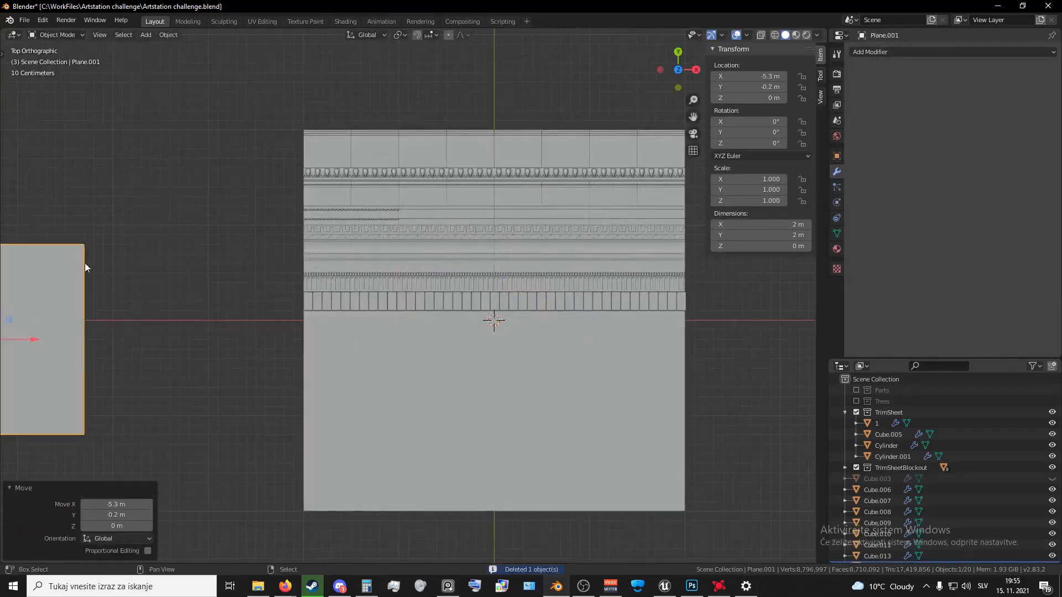
pyautogui.keyDown('shift'); pyautogui.moveTo(85, 264); pyautogui.dragTo(401, 213, button='middle'); pyautogui.keyUp('shift')
pyautogui.press('g')
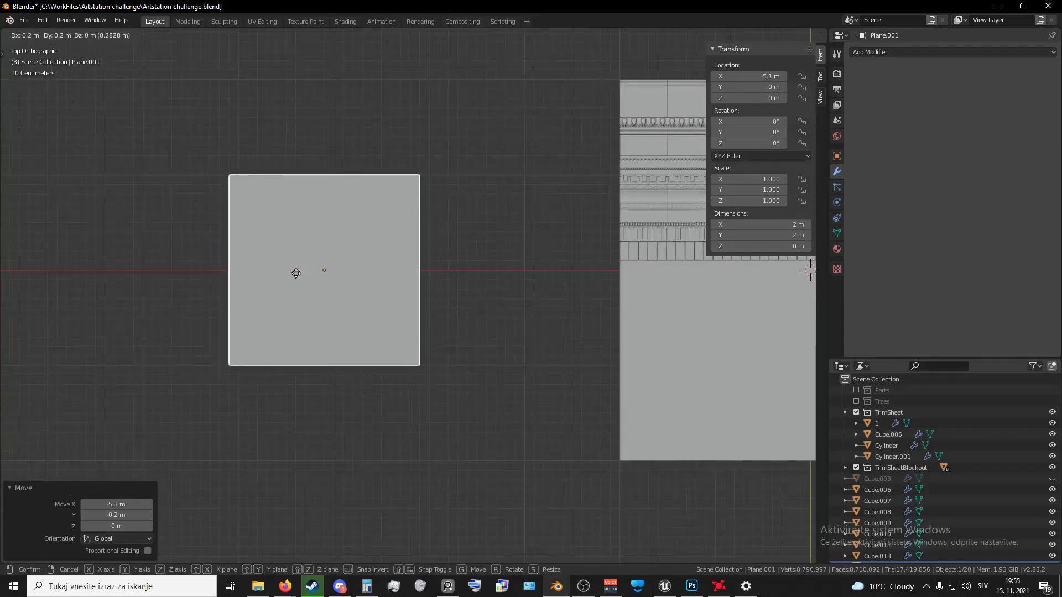
pyautogui.click(300, 273)
# - Scale the new plane by 2 and move it 1 m farther from the trim sheet, to X -6 m
pyautogui.write('s2')
pyautogui.click(472, 302)
pyautogui.keyDown('shift'); pyautogui.moveTo(459, 311); pyautogui.dragTo(557, 333, button='middle'); pyautogui.keyUp('shift')
pyautogui.moveTo(479, 293); pyautogui.dragTo(382, 292)
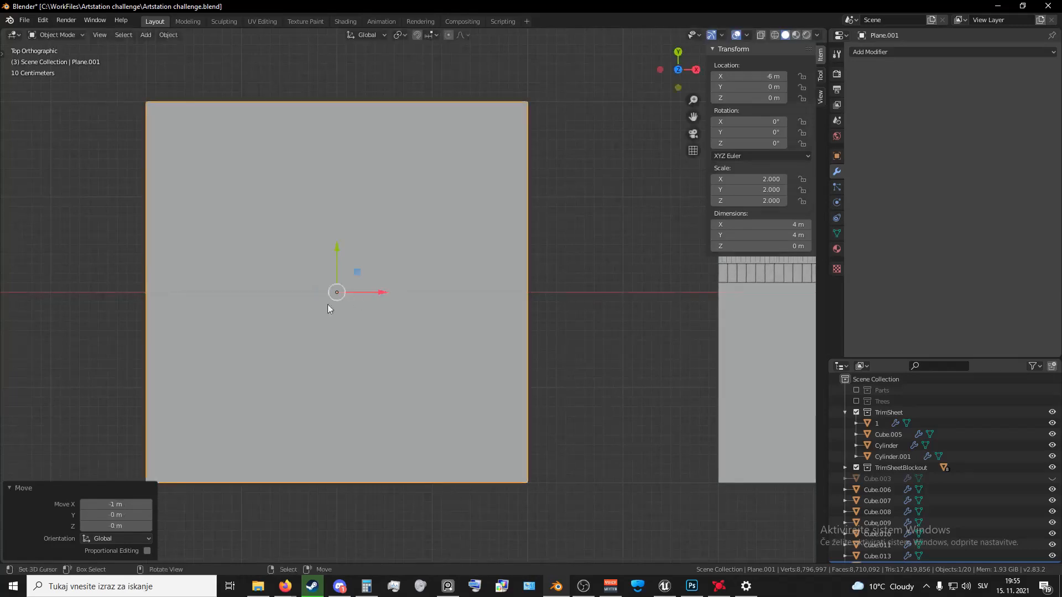
pyautogui.moveTo(328, 304); pyautogui.dragTo(452, 331, button='middle')
pyautogui.rightClick(451, 331)
pyautogui.press('KP_7')
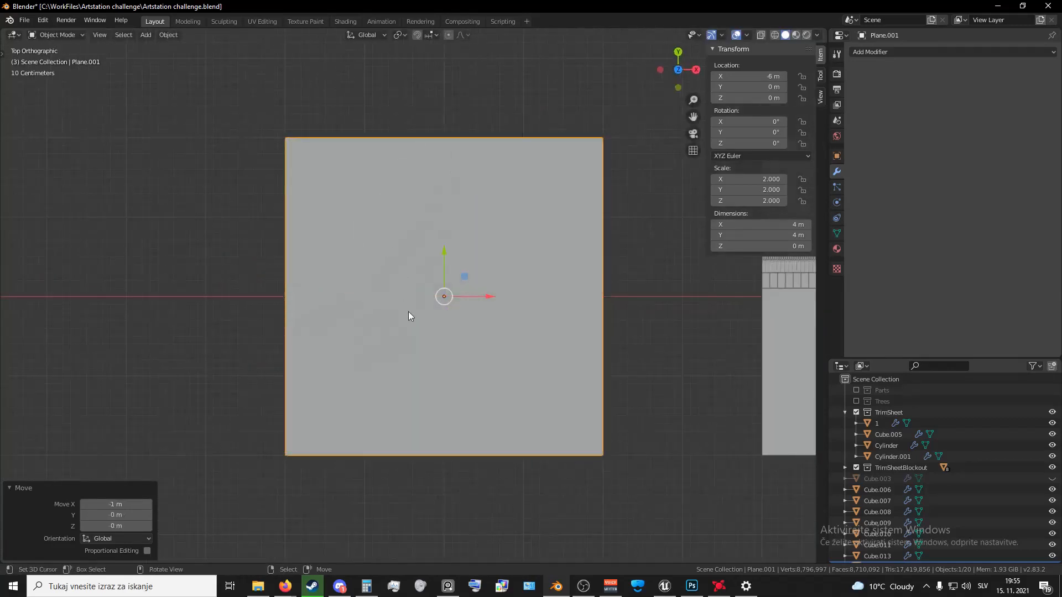
pyautogui.hotkey('shift', 's')
pyautogui.press('1')
pyautogui.hotkey('shift', 'a')
pyautogui.moveTo(413, 309)
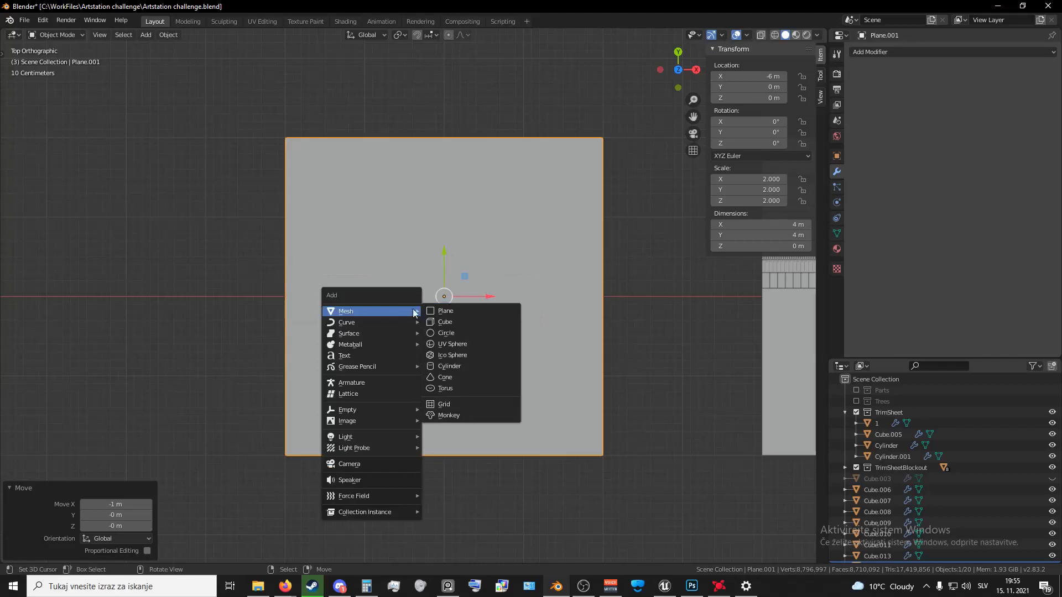
pyautogui.click(480, 320)
pyautogui.scroll(-5, 442, 346)
pyautogui.press('Delete')
pyautogui.click(456, 317)
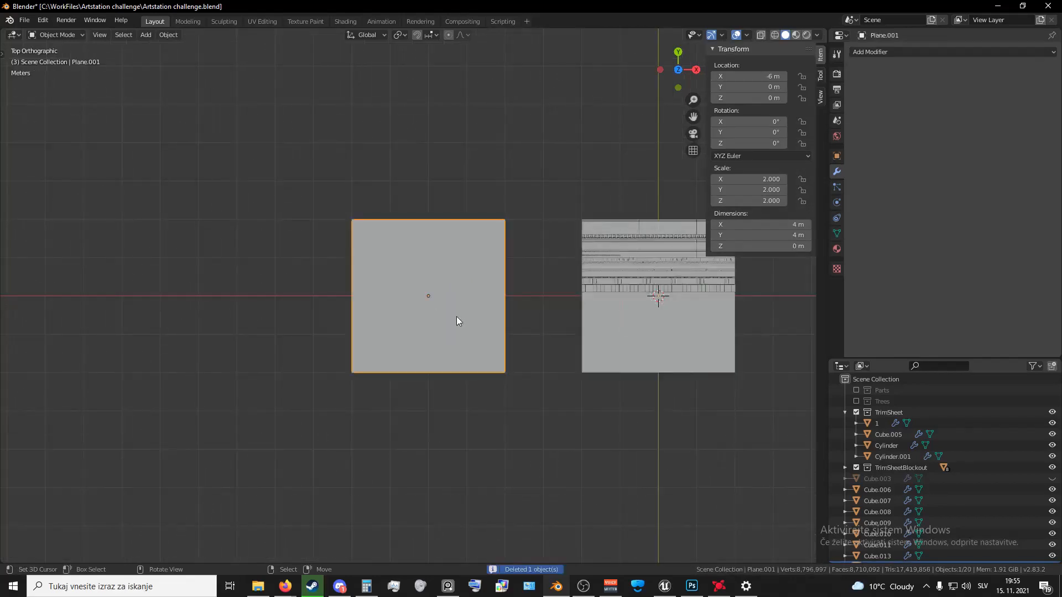
# - Snap the 3D cursor to the centre of the new blank plane
pyautogui.hotkey('shift', 'a')
pyautogui.hotkey('shift', 's')
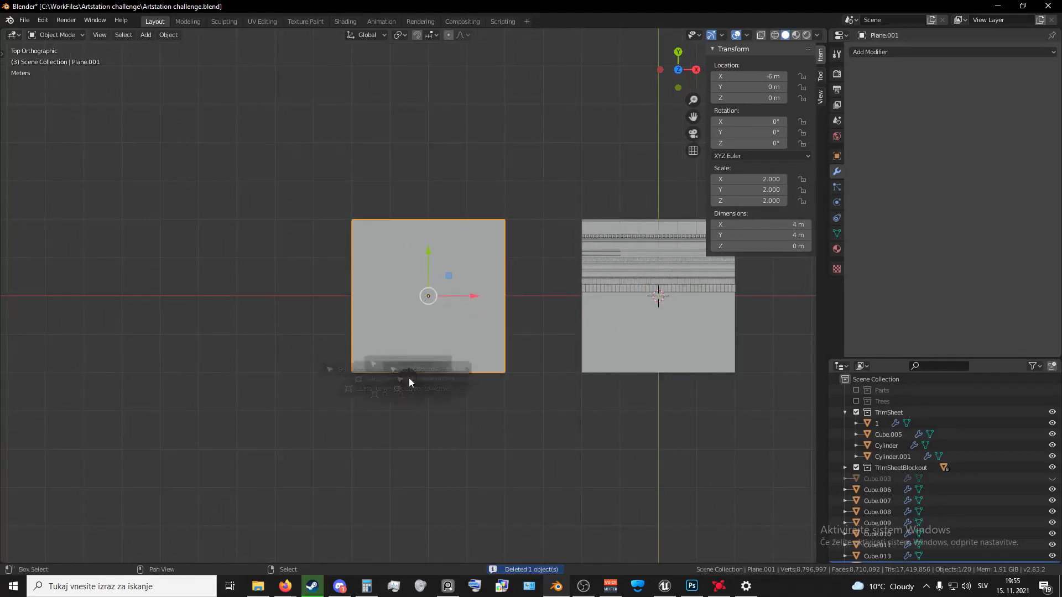
pyautogui.click(402, 437)
pyautogui.moveTo(465, 296)
pyautogui.keyDown('ctrl'); pyautogui.mouseDown()
pyautogui.moveTo(368, 292)
pyautogui.moveTo(480, 295)
pyautogui.mouseUp(); pyautogui.keyUp('ctrl')
pyautogui.hotkey('shift', 's')
# - Add a cube and move it about 3.93 m along negative X so it sits beside the blank plane
pyautogui.hotkey('shift', 'a')
pyautogui.moveTo(479, 292)
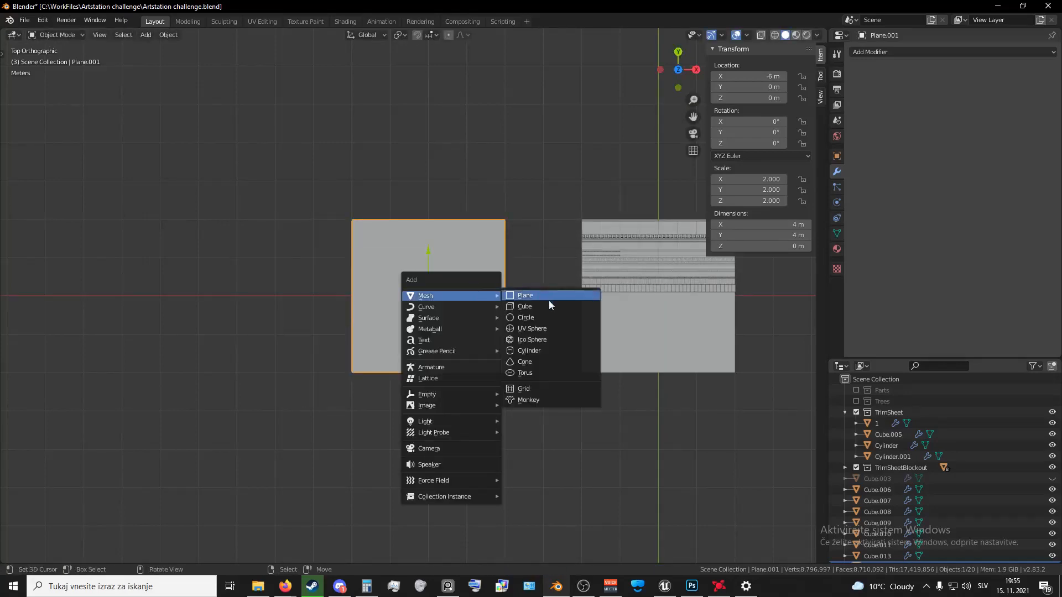
pyautogui.click(548, 307)
pyautogui.moveTo(468, 300); pyautogui.dragTo(318, 301)
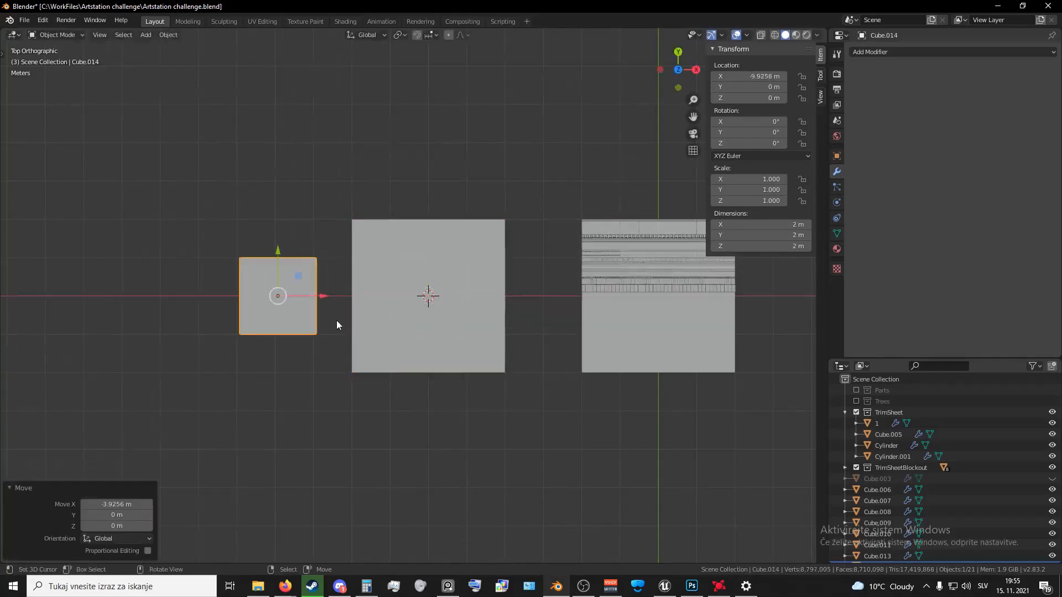
# - Scale the cube to about 0.887, then narrow it in X and Z while keeping its Y length
pyautogui.scroll(2, 337, 320)
pyautogui.press('s')
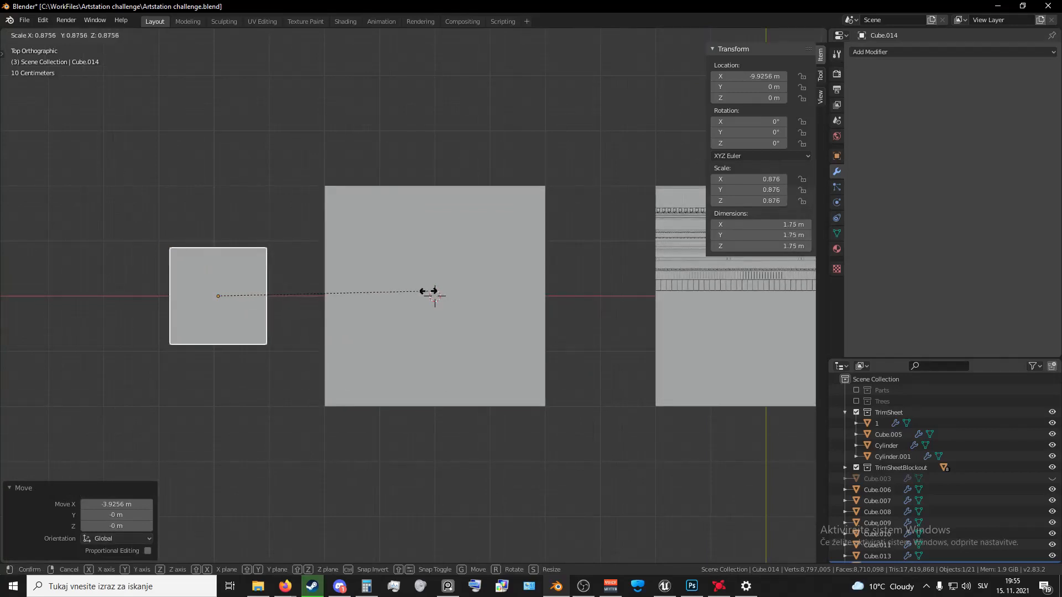
pyautogui.click(435, 292)
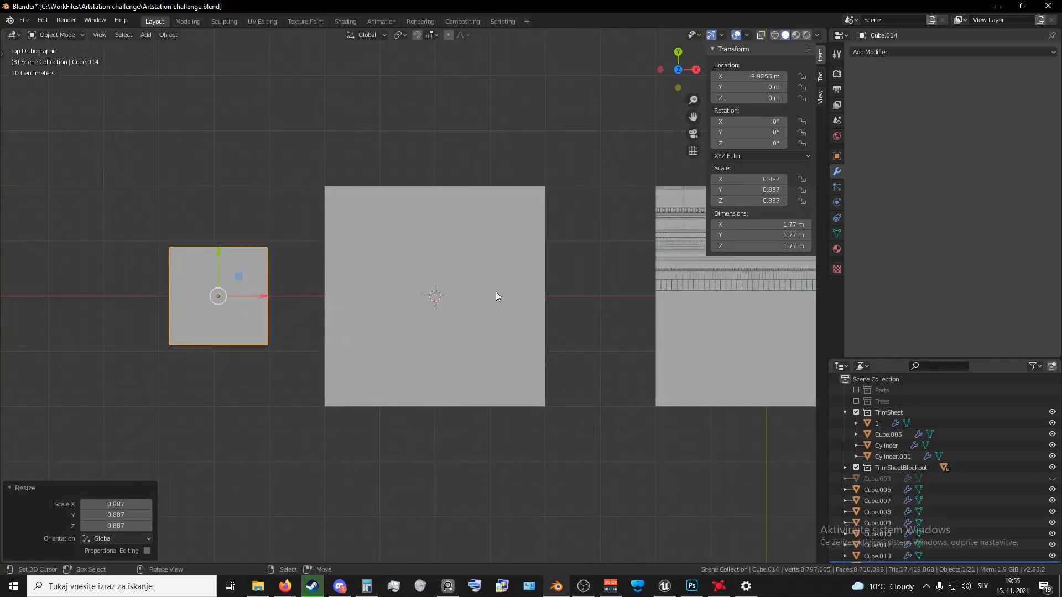
pyautogui.press('s')
pyautogui.hotkey('shift', 'z')
pyautogui.press('Escape')
pyautogui.press('s')
pyautogui.hotkey('shift', 'y')
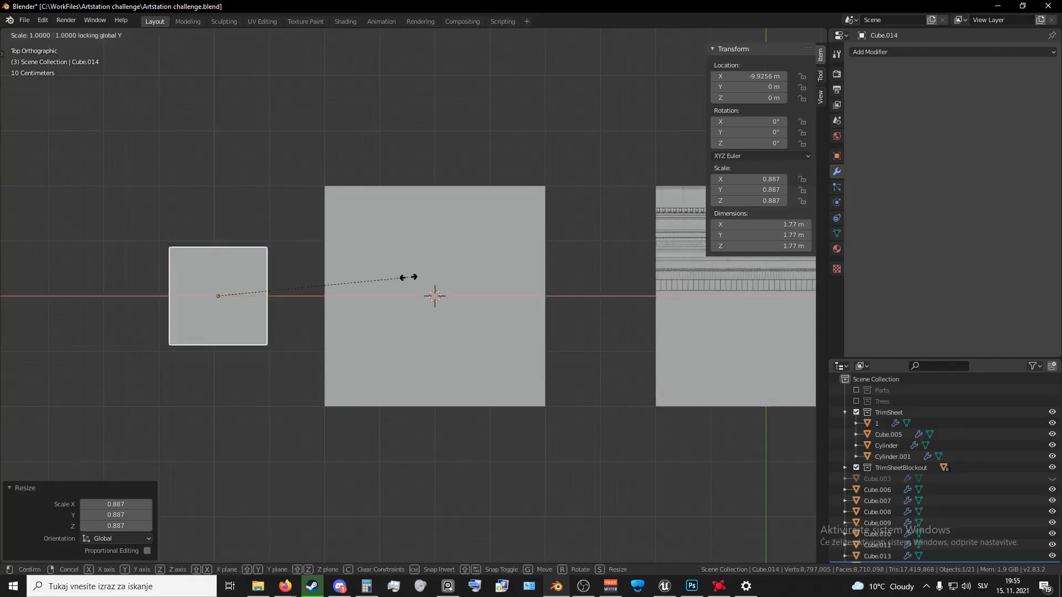
pyautogui.click(286, 292)
# - Add a horizontal loop cut to the blank plane and slide it up to about a quarter of the plane's length from the upper edge
pyautogui.click(417, 330)
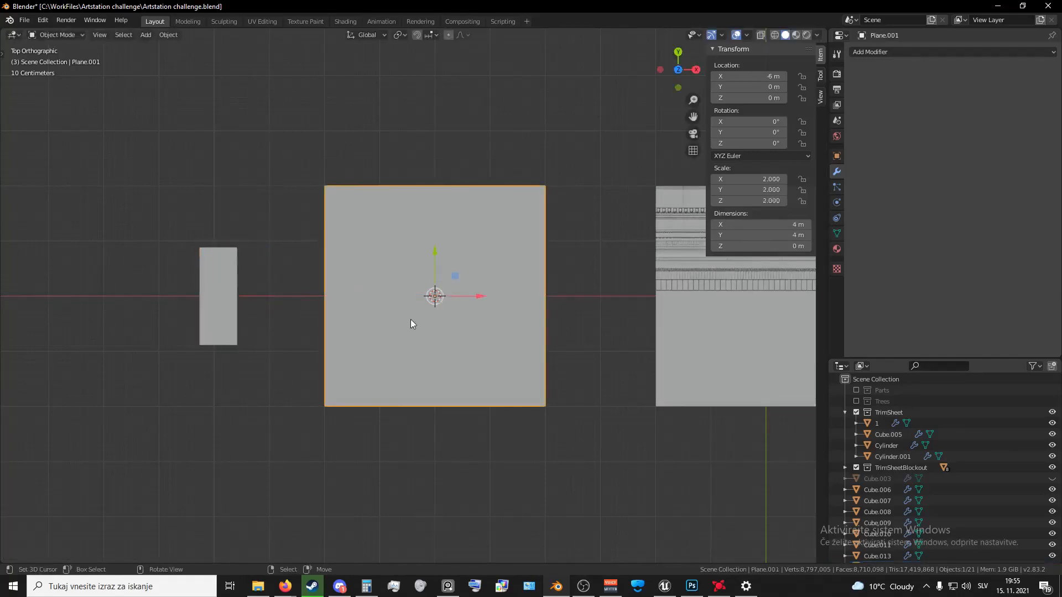
pyautogui.press('Tab')
pyautogui.scroll(2, 410, 319)
pyautogui.keyDown('shift'); pyautogui.moveTo(314, 354); pyautogui.dragTo(305, 371, button='middle'); pyautogui.keyUp('shift')
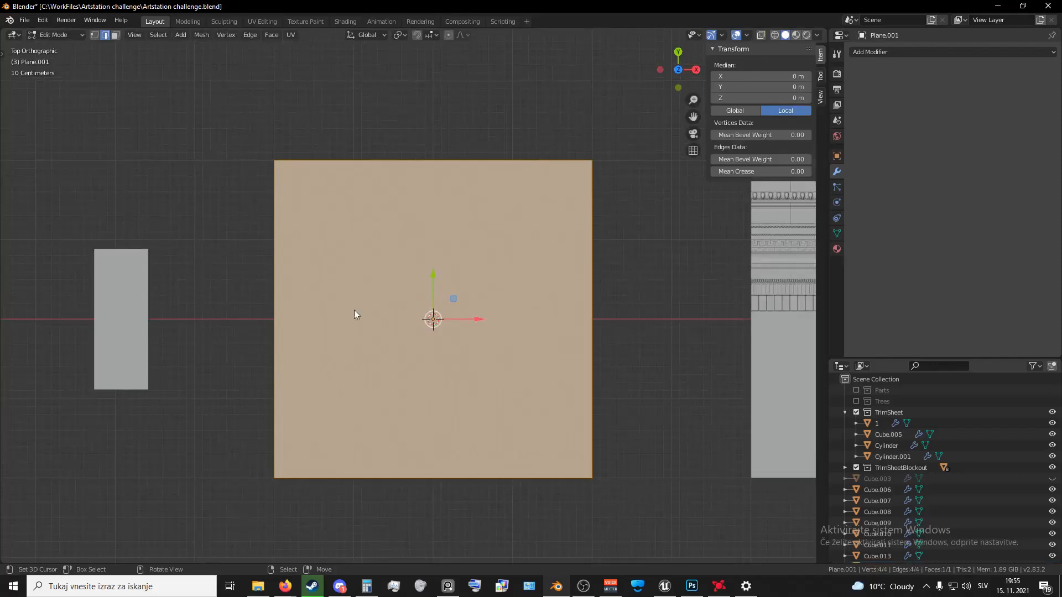
pyautogui.hotkey('ctrl', 'r')
pyautogui.click(285, 241)
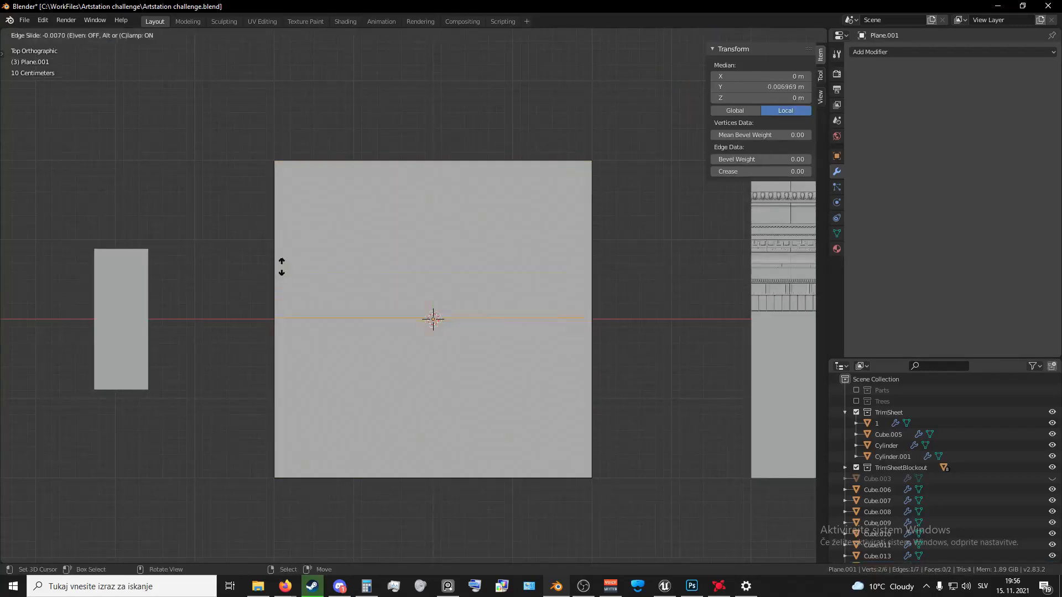
pyautogui.click(277, 203)
# - Divide the blank plane crosswise with three evenly spaced loop cuts
pyautogui.moveTo(276, 204); pyautogui.dragTo(509, 268, button='middle')
pyautogui.scroll(2, 340, 182)
pyautogui.click(116, 35)
pyautogui.hotkey('ctrl', 'r')
pyautogui.scroll(2, 394, 271)
pyautogui.click(394, 271)
pyautogui.rightClick(395, 258)
# - Extrude two alternate faces of the plane's narrow strip upward by about 0.1 m
pyautogui.rightClick(380, 288)
pyautogui.click(115, 35)
pyautogui.click(385, 307)
pyautogui.keyDown('shift'); pyautogui.click(510, 267); pyautogui.keyUp('shift')
pyautogui.press('e')
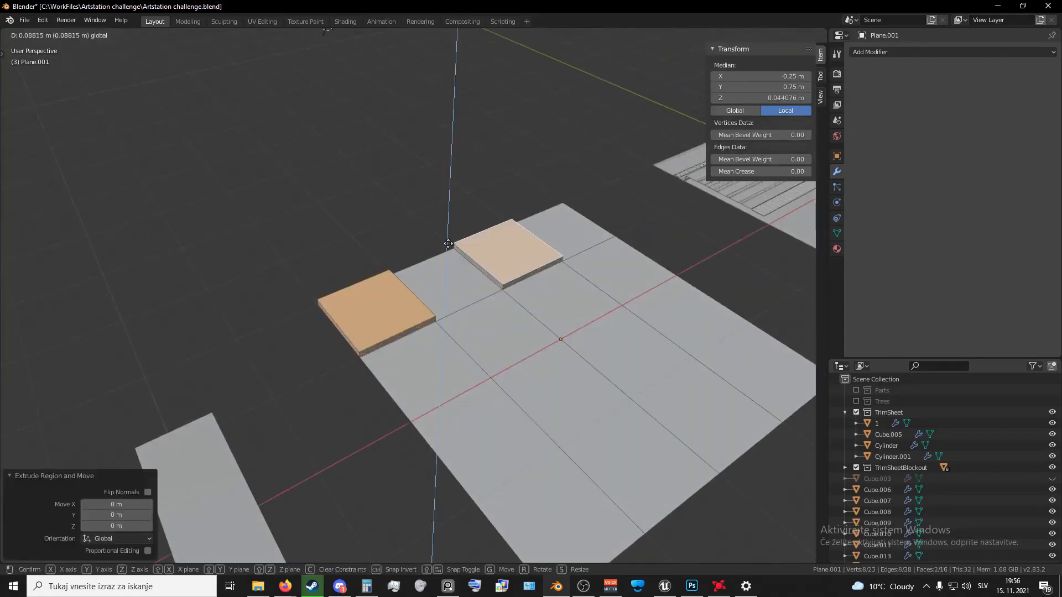
pyautogui.click(529, 243)
# - Try extruding and scaling another face in the plane's narrow strip, then return to Object Mode
pyautogui.keyDown('shift'); pyautogui.rightClick(586, 228); pyautogui.keyUp('shift')
pyautogui.press('e')
pyautogui.rightClick(586, 228)
pyautogui.keyDown('ctrl'); pyautogui.moveTo(513, 218); pyautogui.dragTo(520, 220); pyautogui.keyUp('ctrl')
pyautogui.press('s')
pyautogui.rightClick(587, 210)
pyautogui.press('Tab')
# - Delete the demonstration plane and the simple block beside it
pyautogui.moveTo(524, 249)
pyautogui.mouseDown(button='middle')
pyautogui.moveTo(450, 266)
pyautogui.moveTo(474, 258)
pyautogui.moveTo(553, 270)
pyautogui.moveTo(523, 267)
pyautogui.mouseUp(button='middle')
pyautogui.keyDown('shift'); pyautogui.moveTo(524, 267); pyautogui.dragTo(467, 228, button='middle'); pyautogui.keyUp('shift')
pyautogui.scroll(-4, 454, 266)
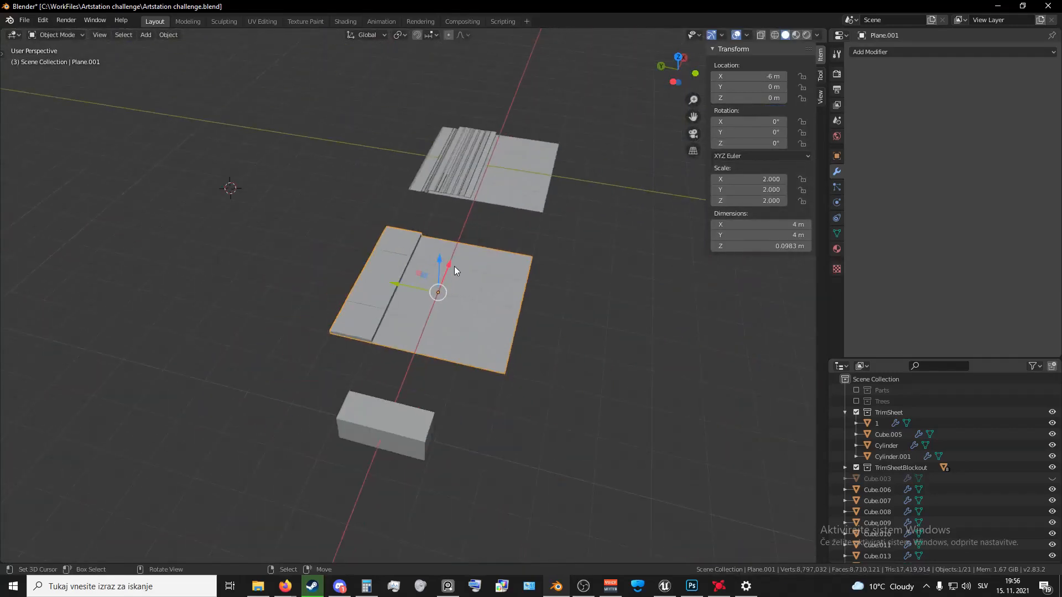
pyautogui.scroll(2, 454, 266)
pyautogui.moveTo(445, 343); pyautogui.dragTo(411, 340, button='middle')
pyautogui.press('x')
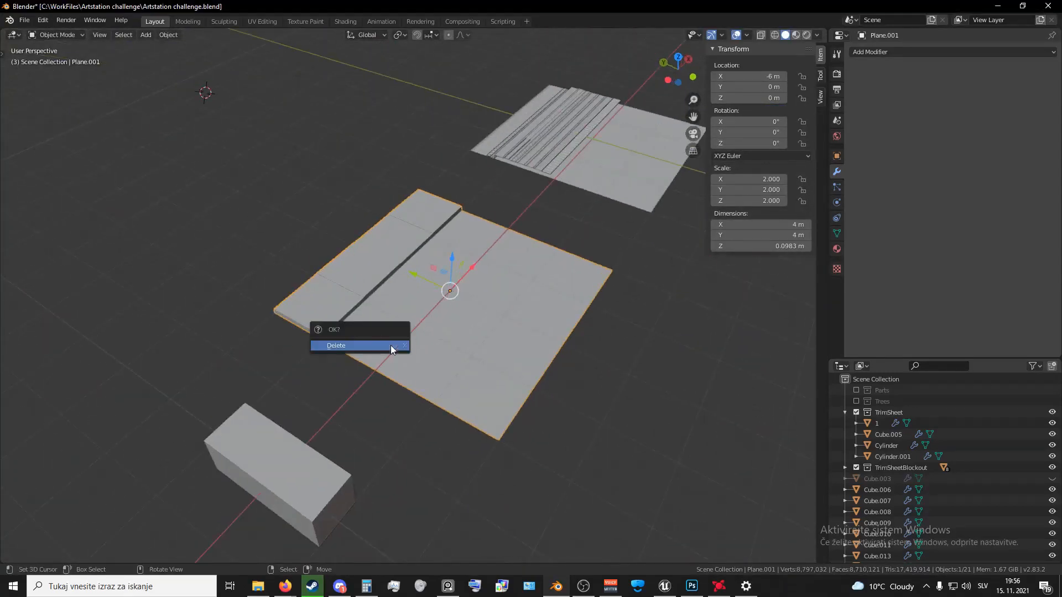
pyautogui.click(391, 345)
pyautogui.rightClick(281, 455)
pyautogui.press('x')
pyautogui.click(267, 464)
# - Select the row of bevelled rectangular blocks on the trim sheet and view it close up in orthographic projection
pyautogui.keyDown('shift'); pyautogui.moveTo(504, 179); pyautogui.dragTo(365, 263, button='middle'); pyautogui.keyUp('shift')
pyautogui.rightClick(443, 261)
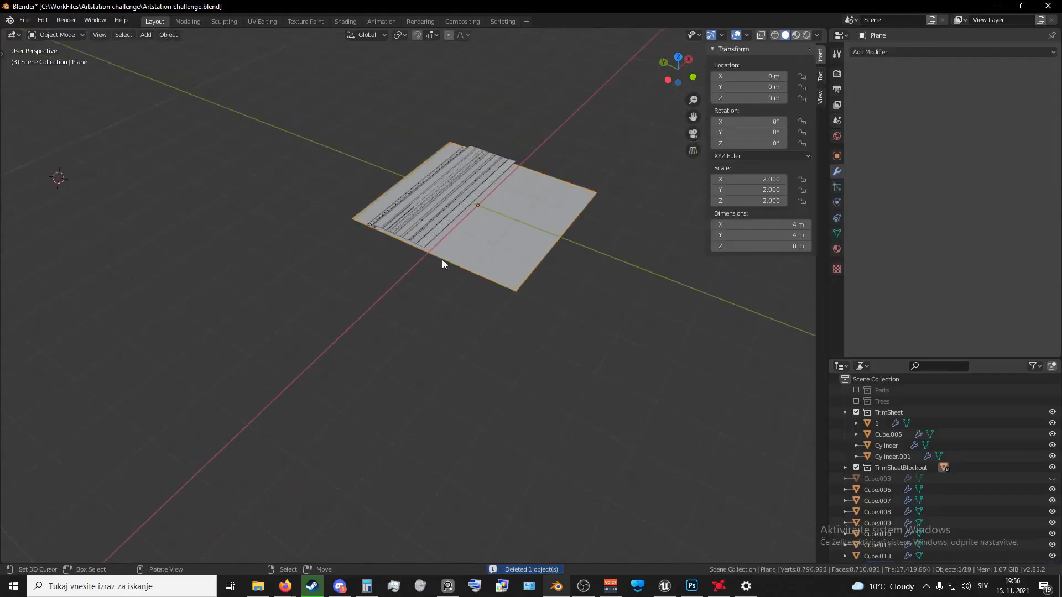
pyautogui.scroll(4, 442, 262)
pyautogui.keyDown('shift'); pyautogui.moveTo(466, 184); pyautogui.dragTo(417, 286, button='middle'); pyautogui.keyUp('shift')
pyautogui.scroll(5, 412, 271)
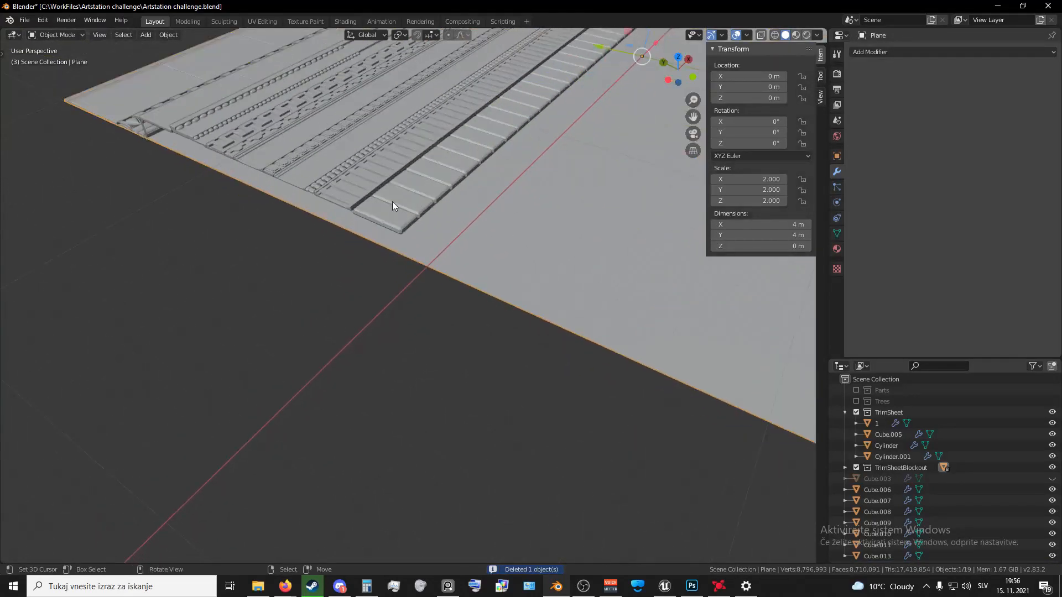
pyautogui.rightClick(396, 205)
pyautogui.keyDown('shift'); pyautogui.moveTo(426, 327); pyautogui.dragTo(430, 341, button='middle'); pyautogui.keyUp('shift')
pyautogui.scroll(3, 431, 340)
pyautogui.press('KP_5')
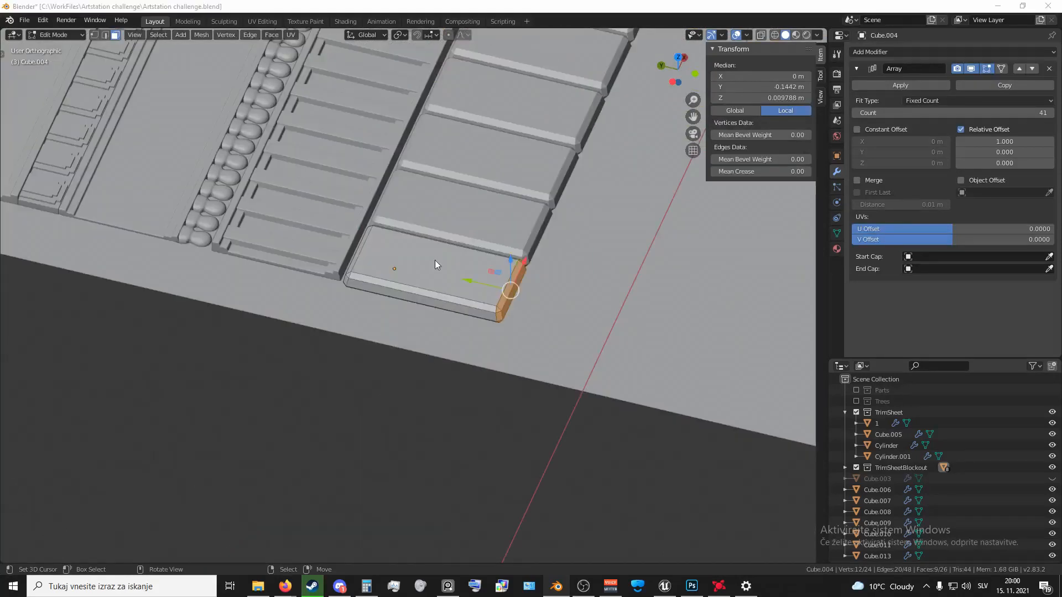
# - Examine the flat top face and the bevelled edge face of the first block in the arrayed strip
pyautogui.moveTo(435, 259); pyautogui.dragTo(472, 304, button='middle')
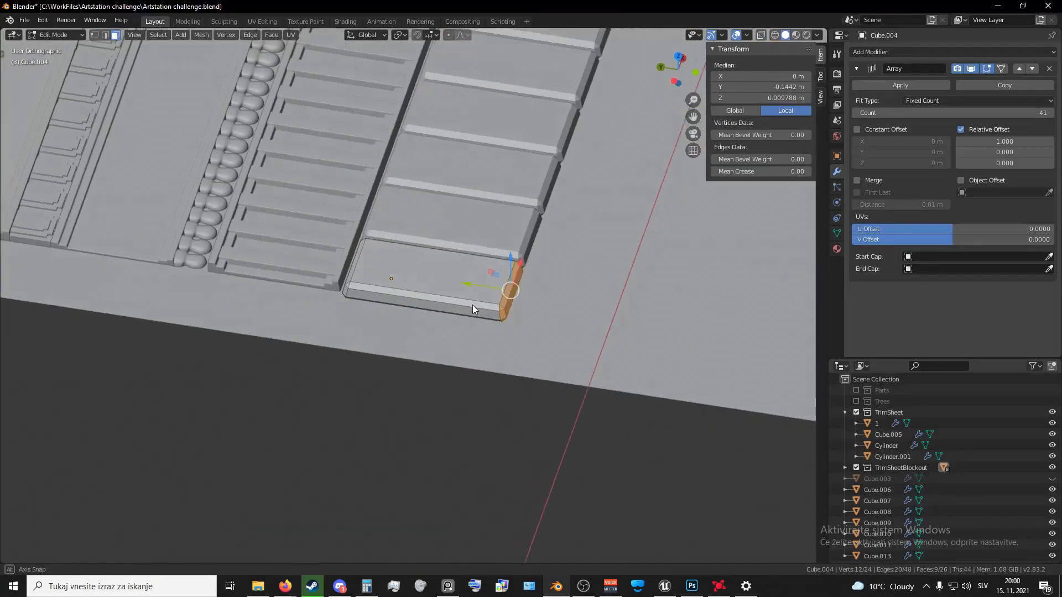
pyautogui.click(394, 278)
pyautogui.moveTo(394, 278); pyautogui.dragTo(387, 316, button='middle')
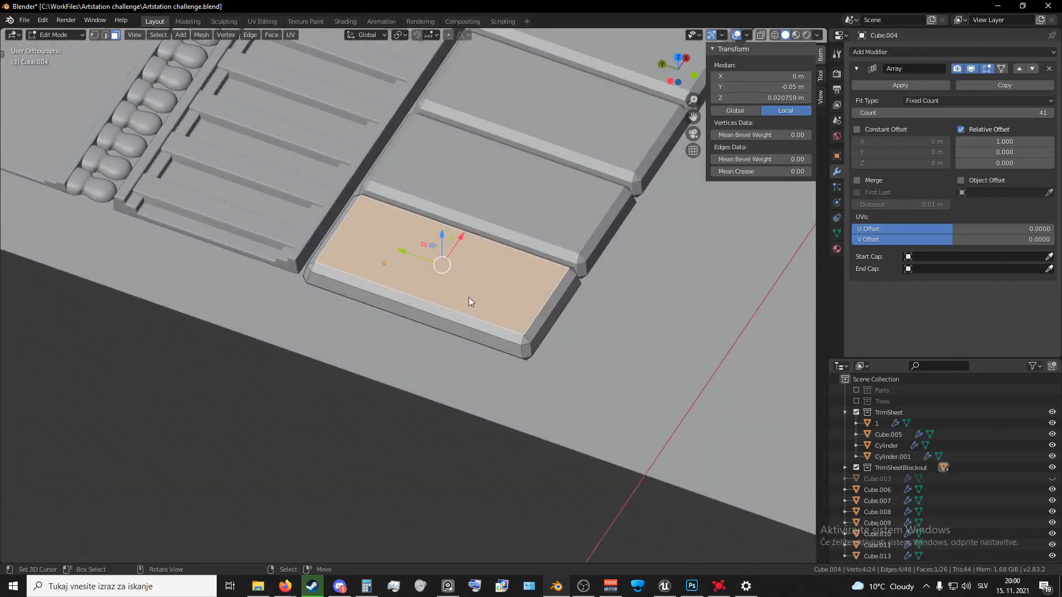
pyautogui.moveTo(485, 306); pyautogui.dragTo(486, 349, button='middle')
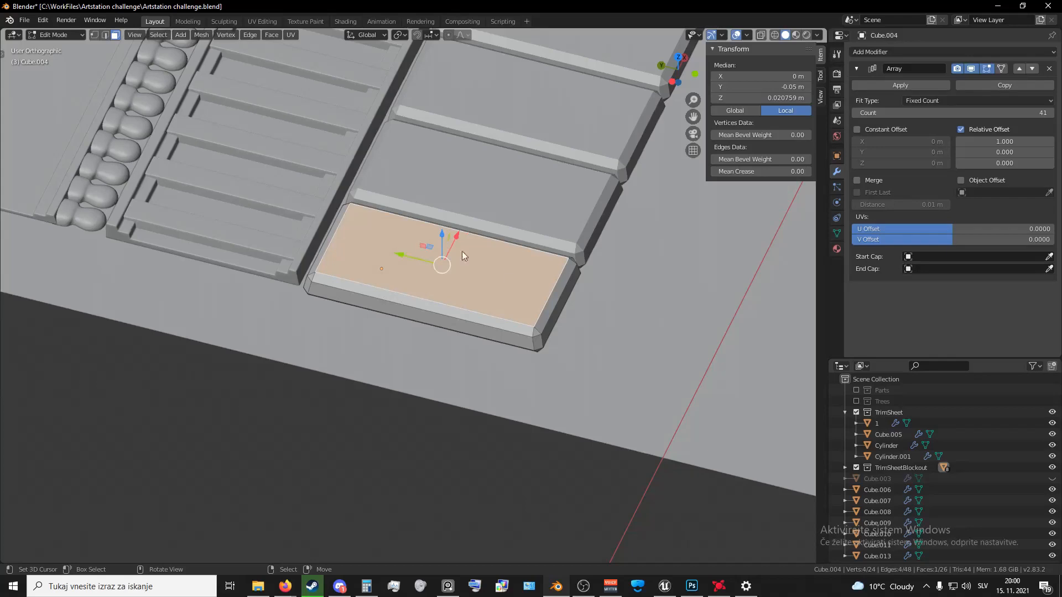
pyautogui.click(458, 320)
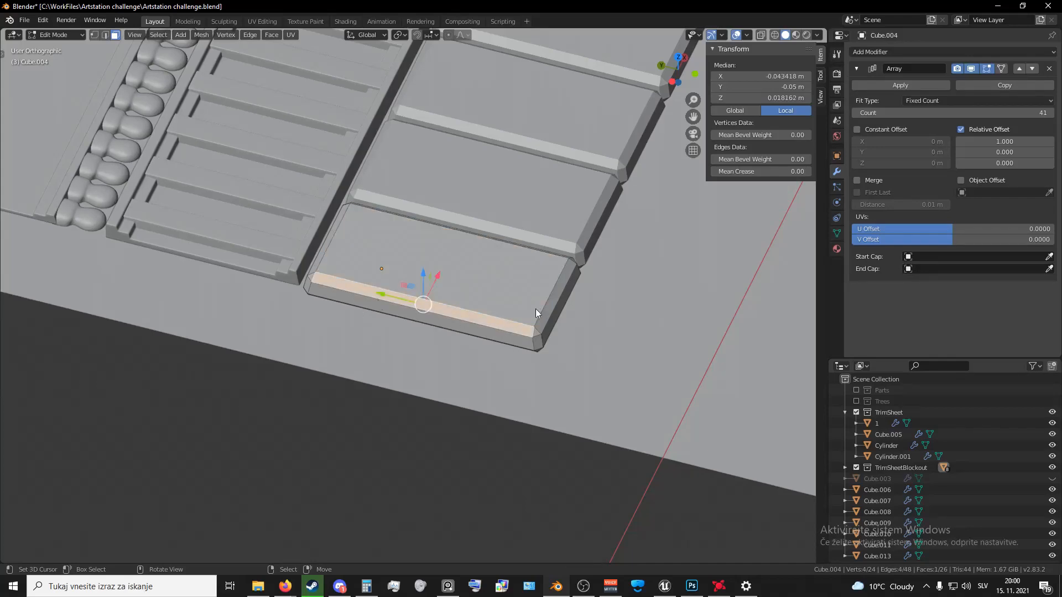
pyautogui.moveTo(535, 309); pyautogui.dragTo(483, 316, button='middle')
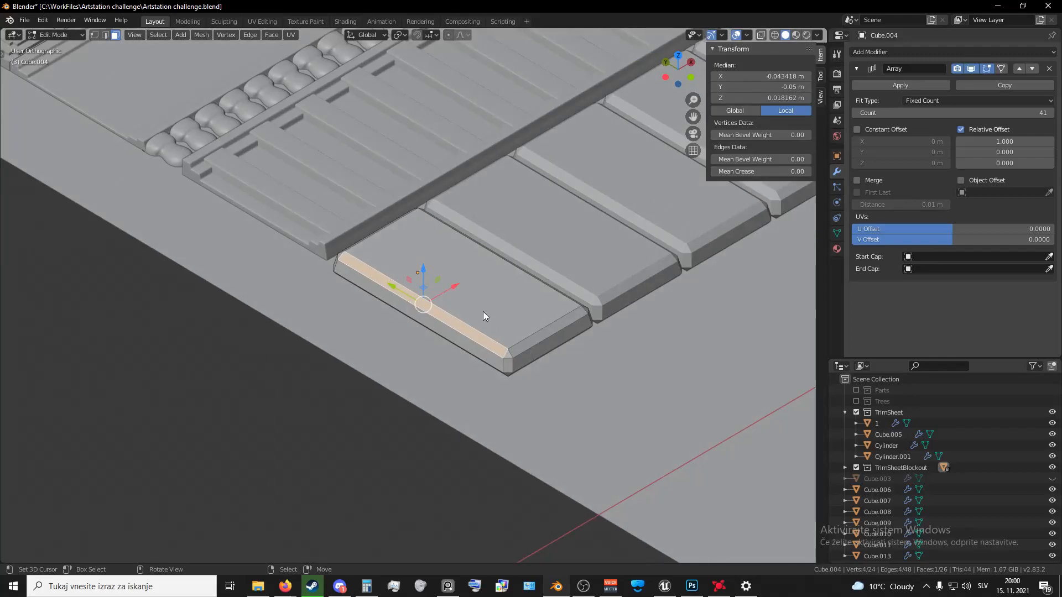
pyautogui.scroll(-6, 483, 311)
pyautogui.press('Tab')
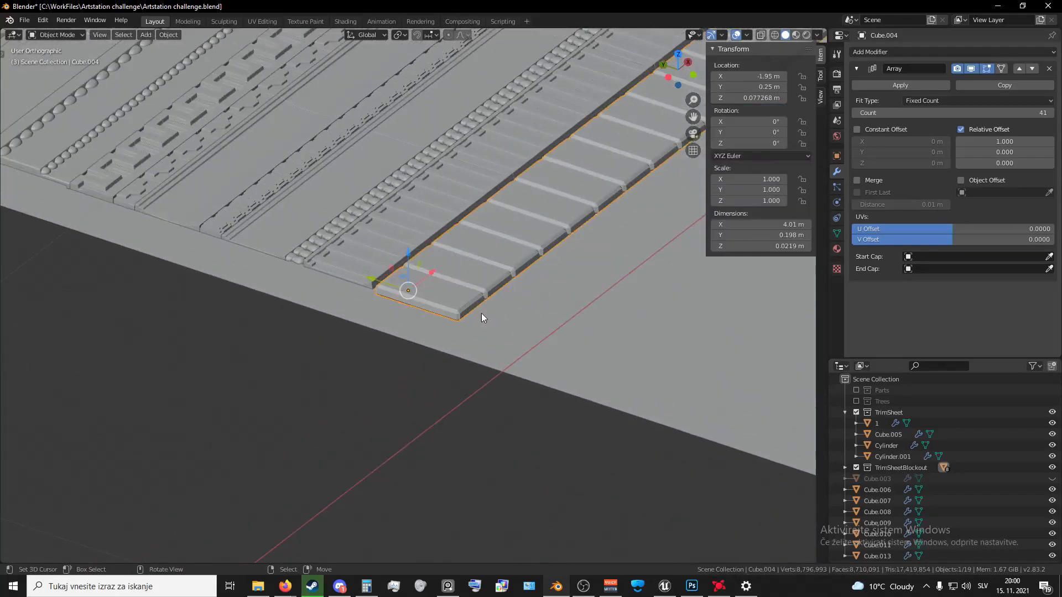
pyautogui.moveTo(481, 313); pyautogui.dragTo(500, 310, button='middle')
pyautogui.press('x')
pyautogui.click(458, 313)
pyautogui.scroll(-4, 488, 290)
pyautogui.keyDown('shift'); pyautogui.moveTo(553, 333); pyautogui.dragTo(346, 269, button='middle'); pyautogui.keyUp('shift')
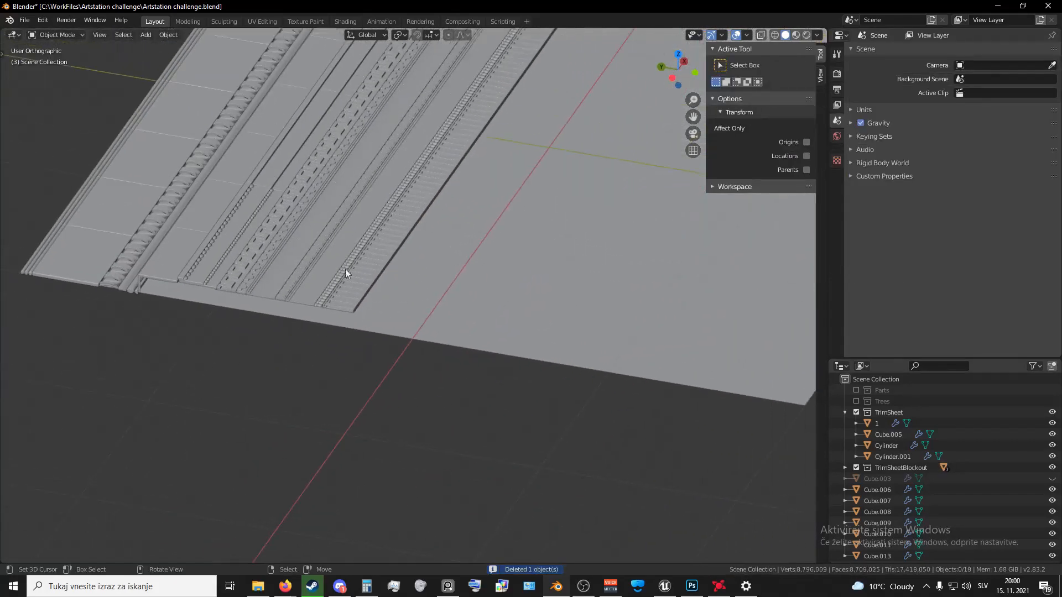
pyautogui.keyDown('shift'); pyautogui.moveTo(494, 318); pyautogui.dragTo(440, 338, button='middle'); pyautogui.keyUp('shift')
pyautogui.hotkey('shift', 'a')
pyautogui.moveTo(440, 338)
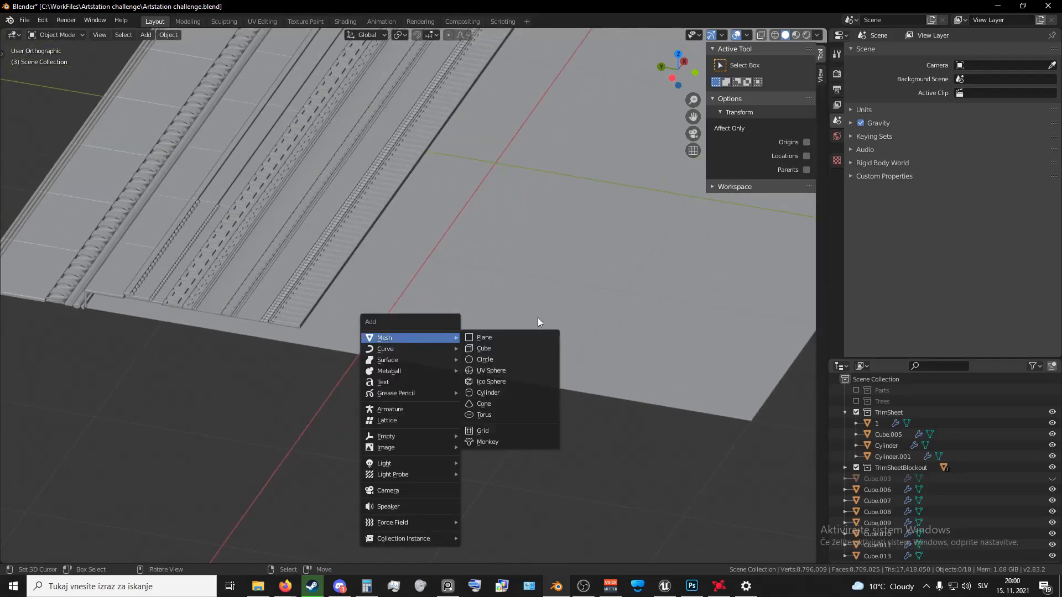
pyautogui.press('Escape')
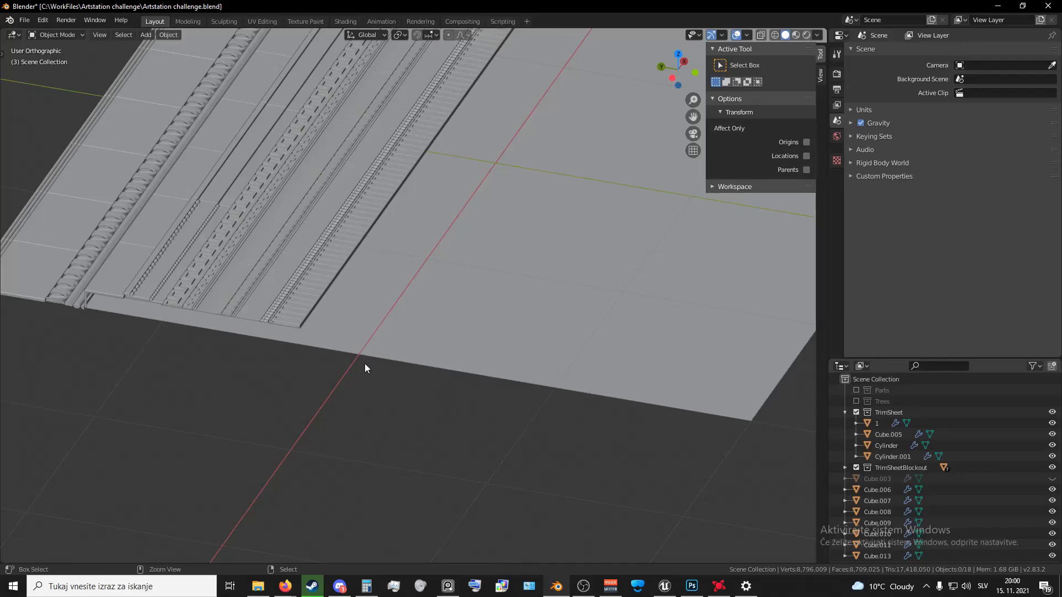
pyautogui.hotkey('ctrl', 'z')
pyautogui.scroll(4, 313, 335)
pyautogui.hotkey('shift', 'a')
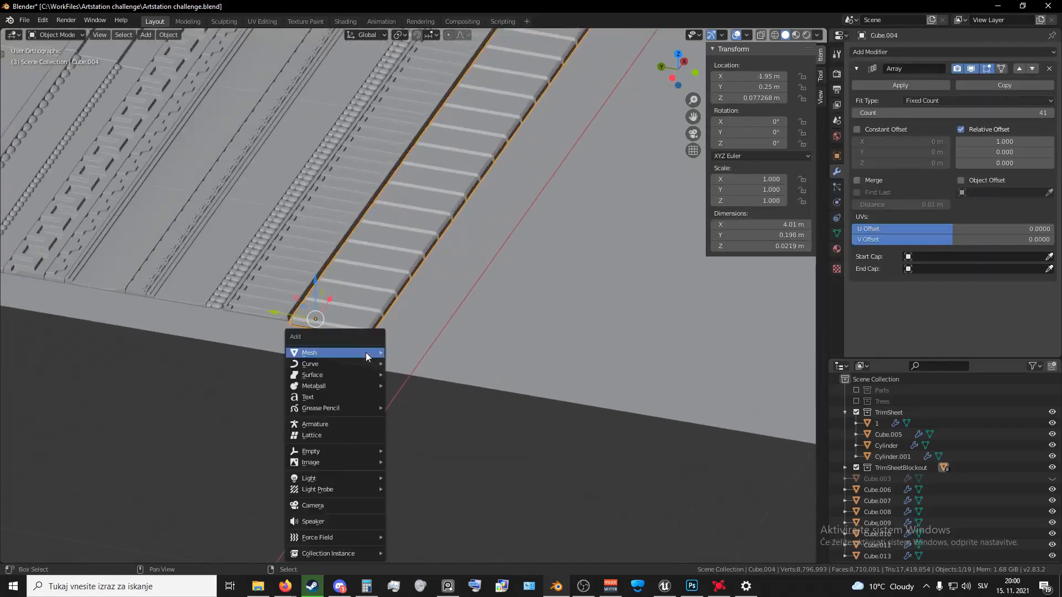
pyautogui.moveTo(366, 353)
pyautogui.press('Escape')
# - Snap the 3D cursor to the selected block strip's origin and add a cube there, scaled to 0.2
pyautogui.hotkey('shift', 's')
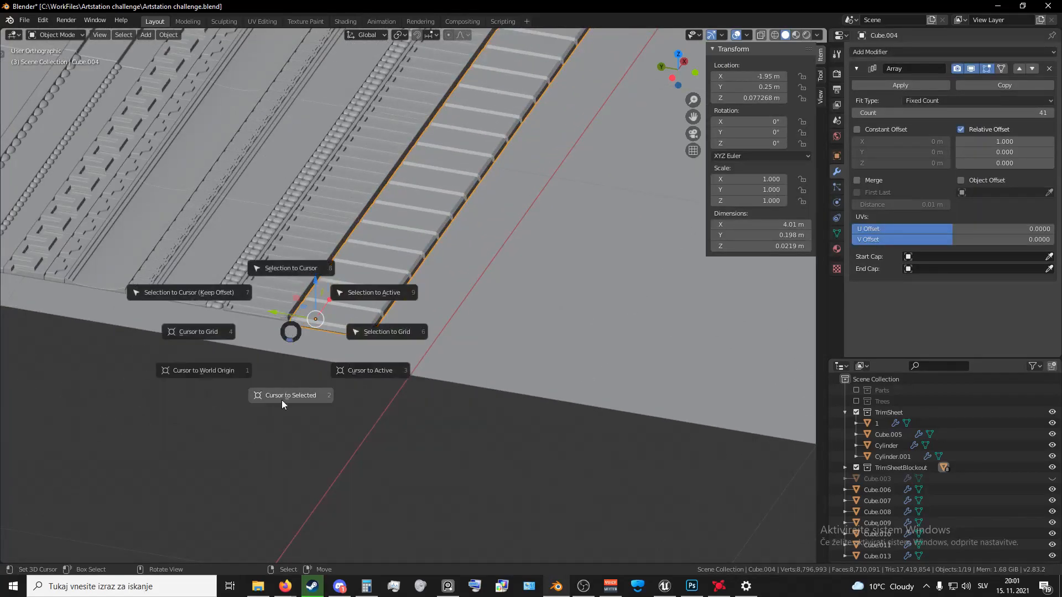
pyautogui.click(278, 400)
pyautogui.hotkey('shift', 'a')
pyautogui.moveTo(401, 342)
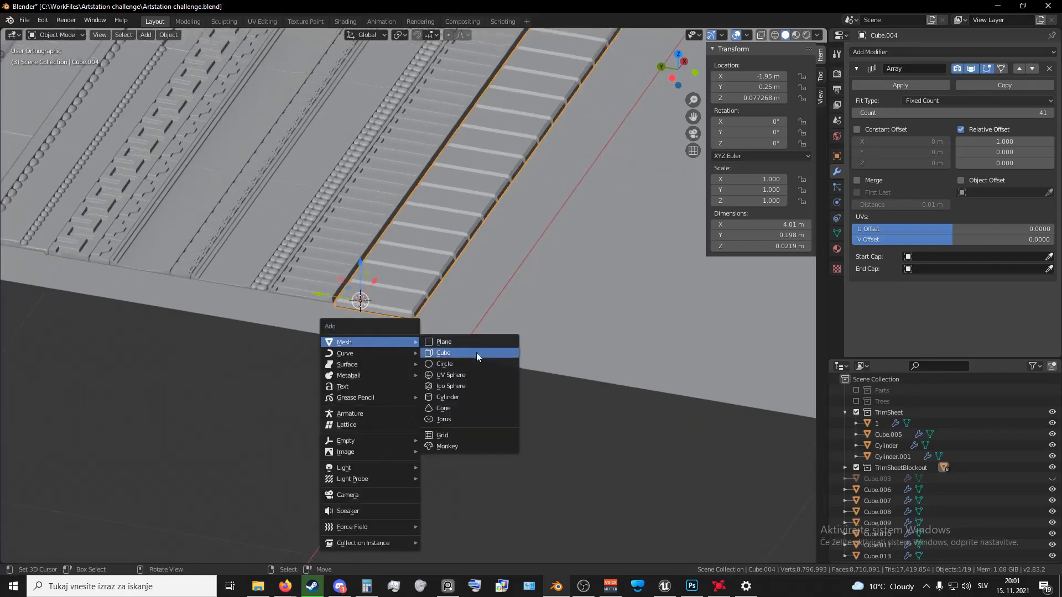
pyautogui.click(476, 353)
pyautogui.write('s')
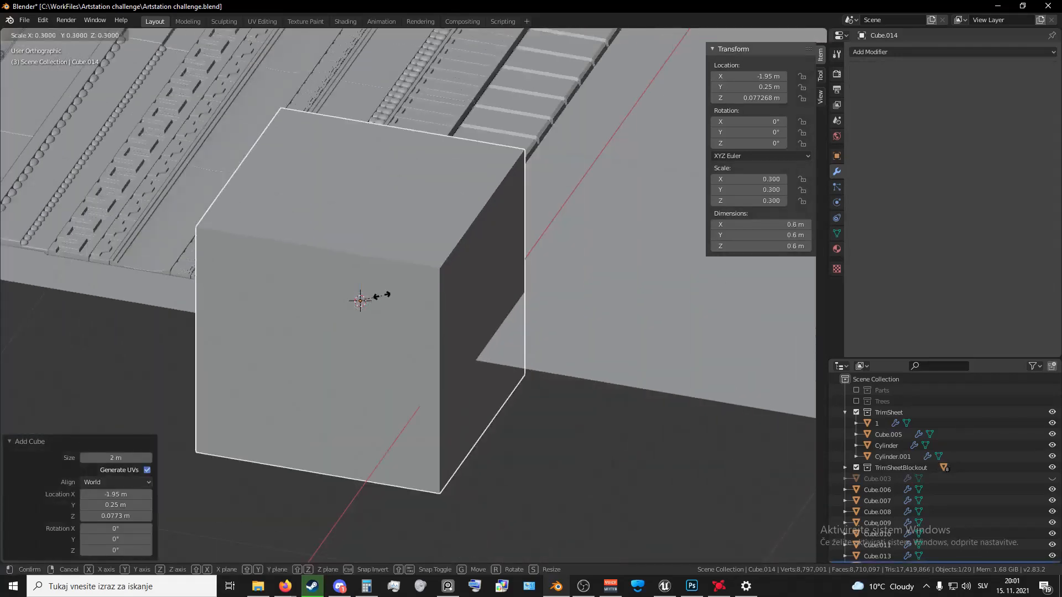
pyautogui.write('.2')
pyautogui.press('Return')
# - Show the trim sheet from above in wireframe and scale the cube down by a factor of 0.3
pyautogui.press('KP_7')
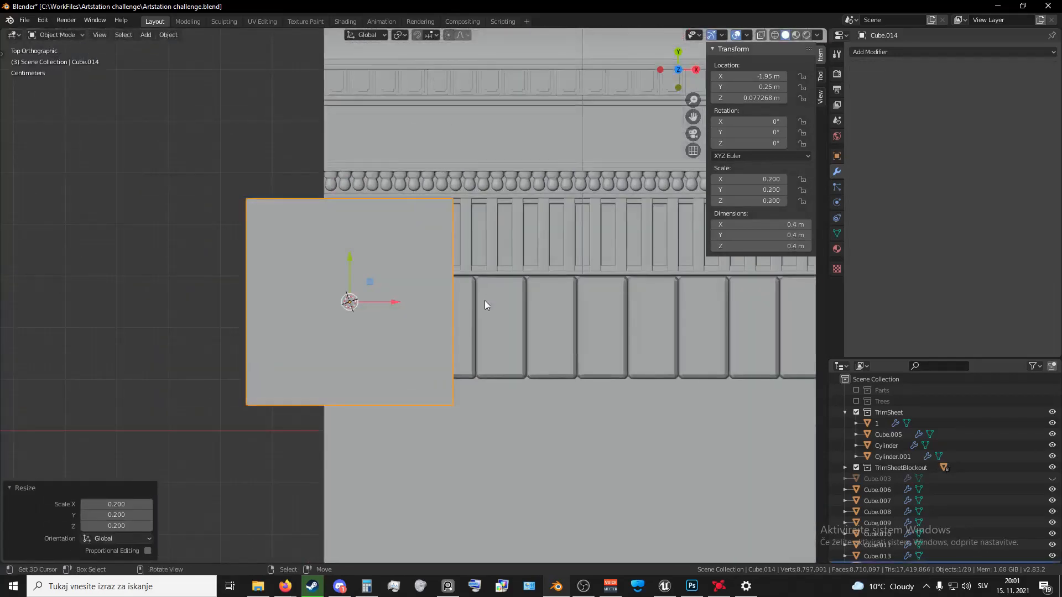
pyautogui.press('t')
pyautogui.press('z')
pyautogui.click(347, 300)
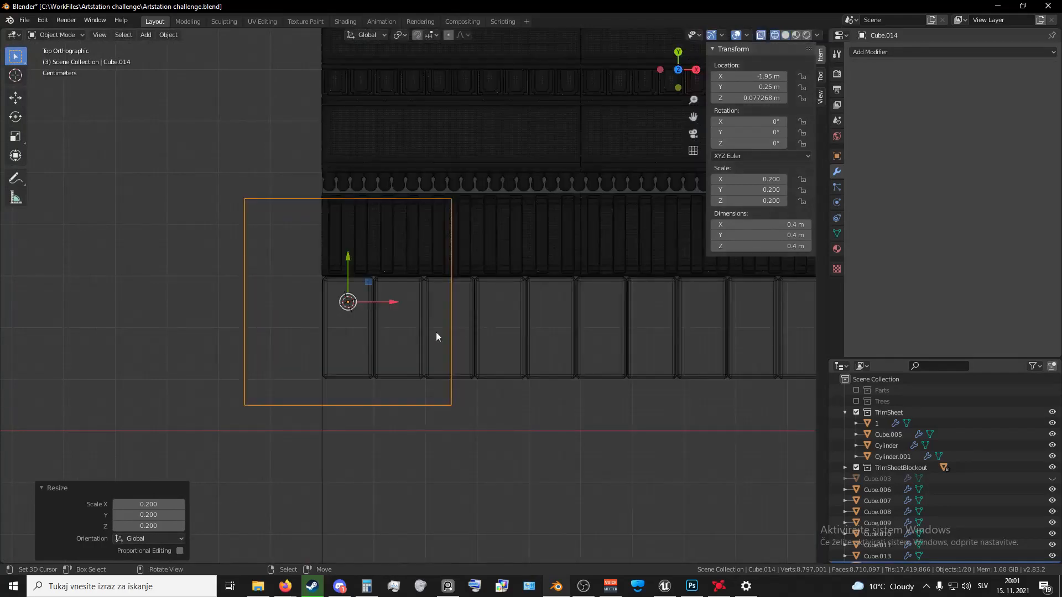
pyautogui.press('s')
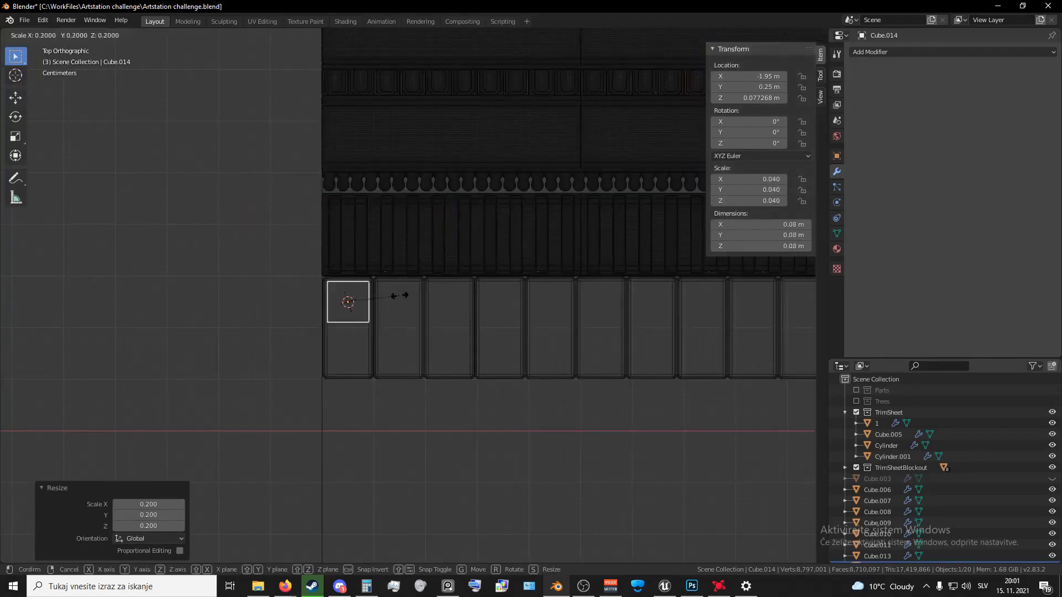
pyautogui.click(410, 291)
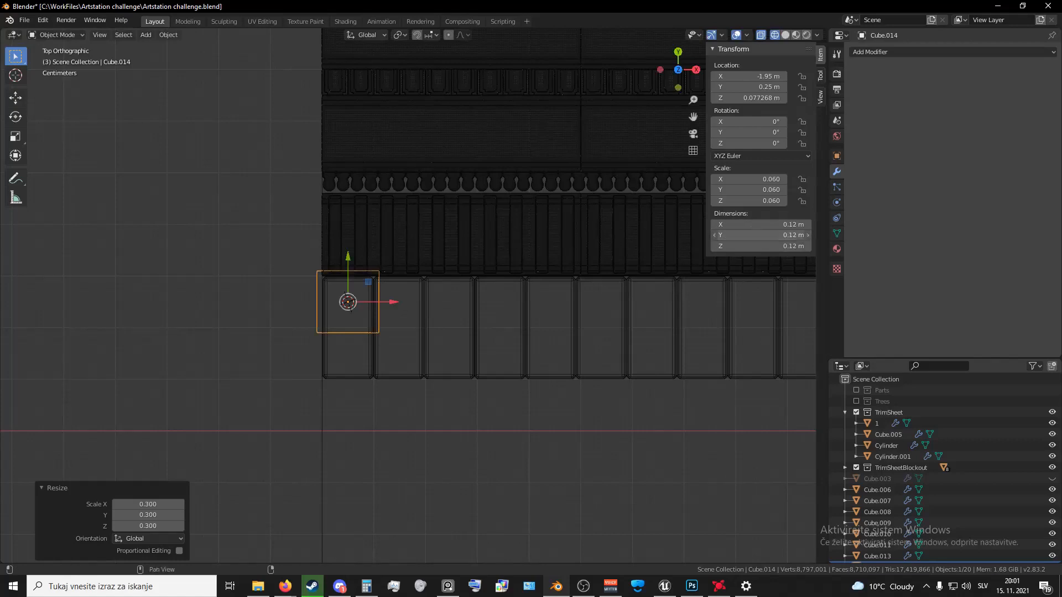
# - Set the cube's X and Y dimensions to 0.1 m
pyautogui.click(739, 231)
pyautogui.click(738, 230)
pyautogui.write('0.1')
pyautogui.press('Tab')
pyautogui.write('0.1')
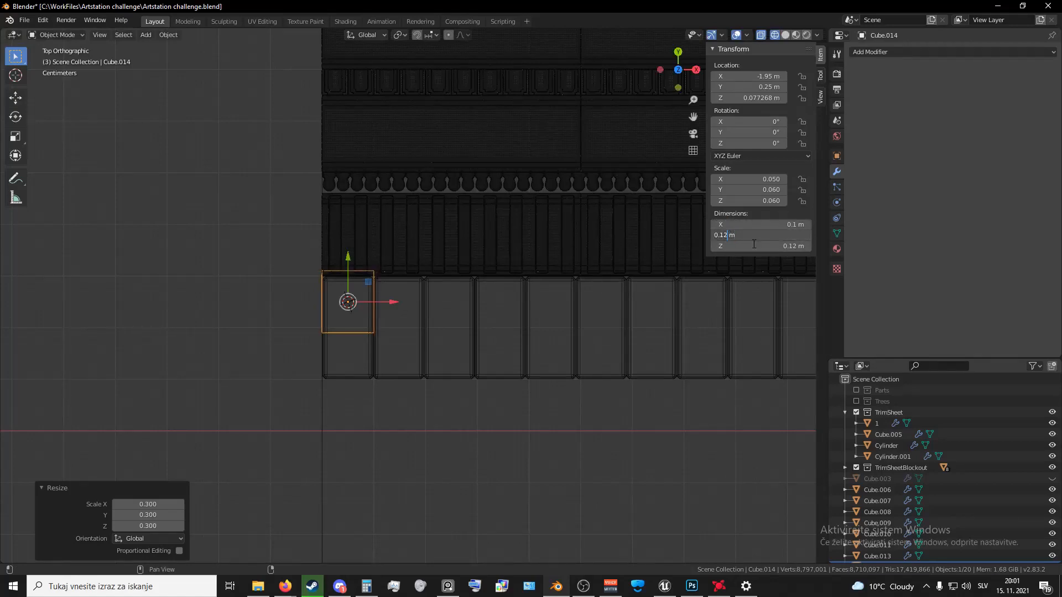
pyautogui.press('Return')
# - Set the cube's Z dimension to 0.2 m and try moving the cube along the Y axis
pyautogui.click(767, 248)
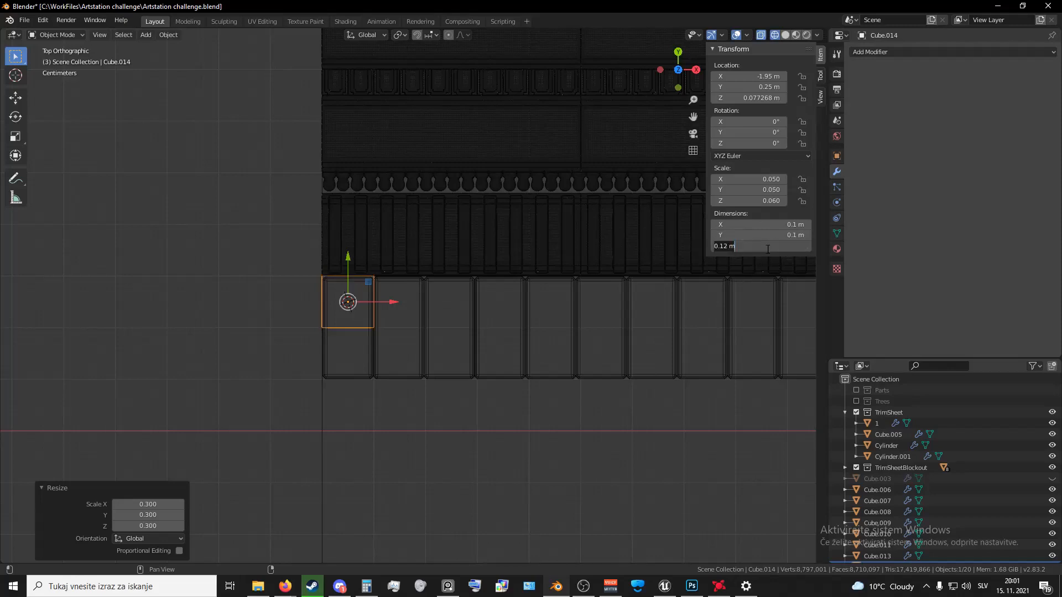
pyautogui.press('Left')
pyautogui.press('Right')
pyautogui.press('Delete')
pyautogui.press('Delete')
pyautogui.press('Delete')
pyautogui.write('.2')
pyautogui.press('Return')
pyautogui.press('g')
pyautogui.press('y')
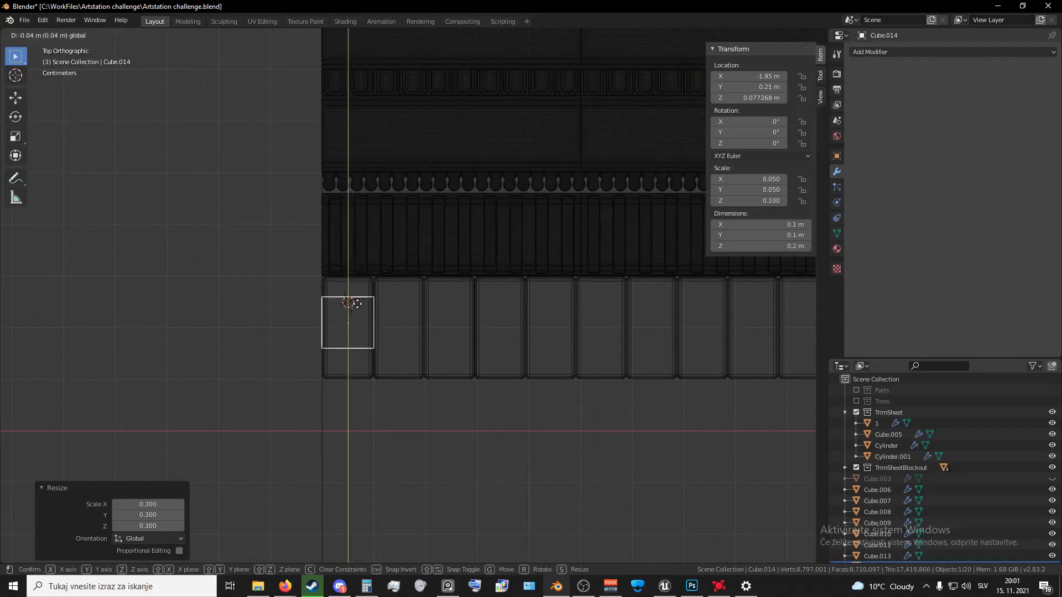
pyautogui.rightClick(352, 302)
# - Set the cube's Z dimension to 0.1 m and its Y dimension to 0.2 m
pyautogui.click(791, 247)
pyautogui.write('0.1')
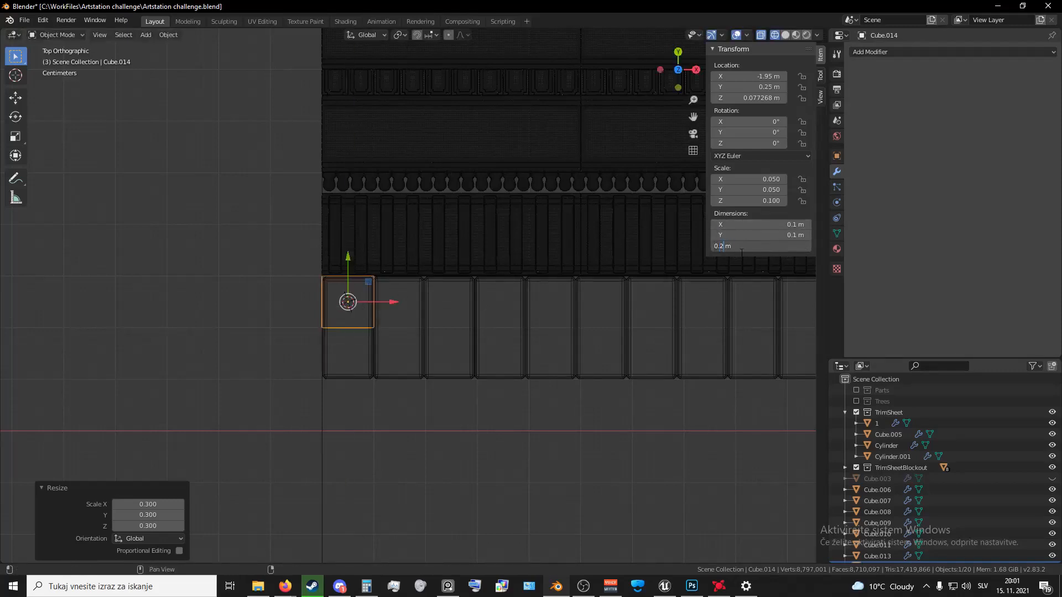
pyautogui.click(749, 239)
pyautogui.press('BackSpace')
pyautogui.write('2')
pyautogui.press('Return')
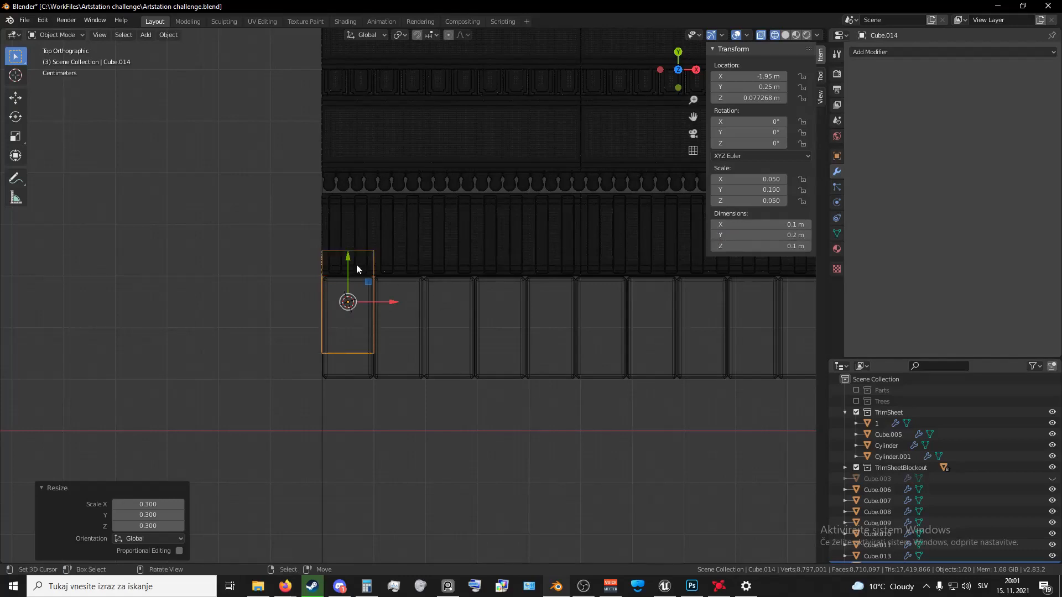
# - Move the cube -0.05 m along Y so it lines up with the first block of the strip
pyautogui.press('g')
pyautogui.press('y')
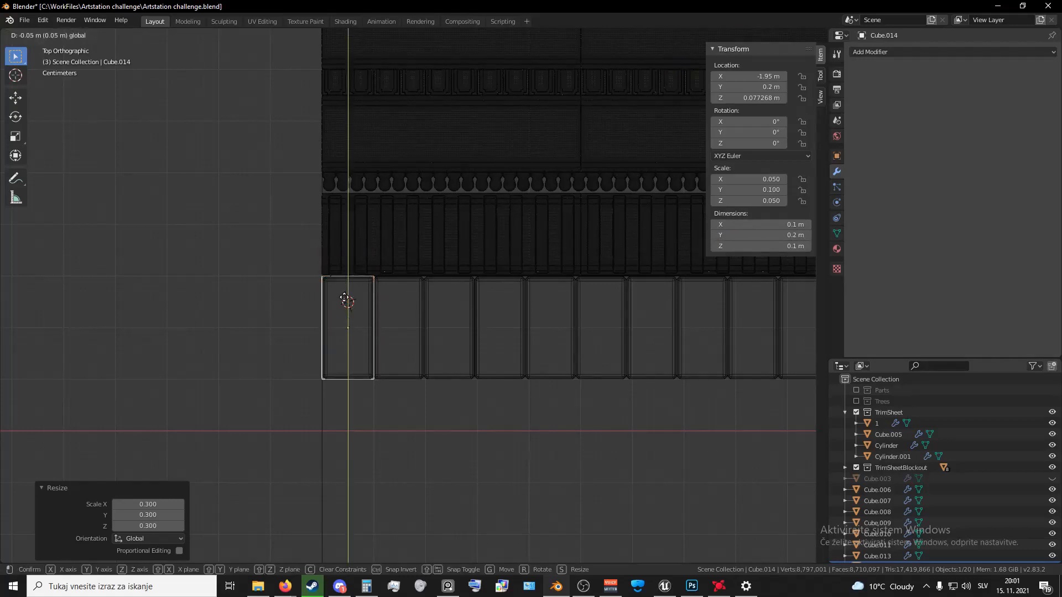
pyautogui.click(344, 298)
# - Flatten the cube along Z to a height of about 0.0198 m and raise it about 0.018 m along Z
pyautogui.moveTo(331, 288)
pyautogui.mouseDown(button='middle')
pyautogui.moveTo(426, 323)
pyautogui.moveTo(489, 211)
pyautogui.moveTo(450, 322)
pyautogui.mouseUp(button='middle')
pyautogui.press('z')
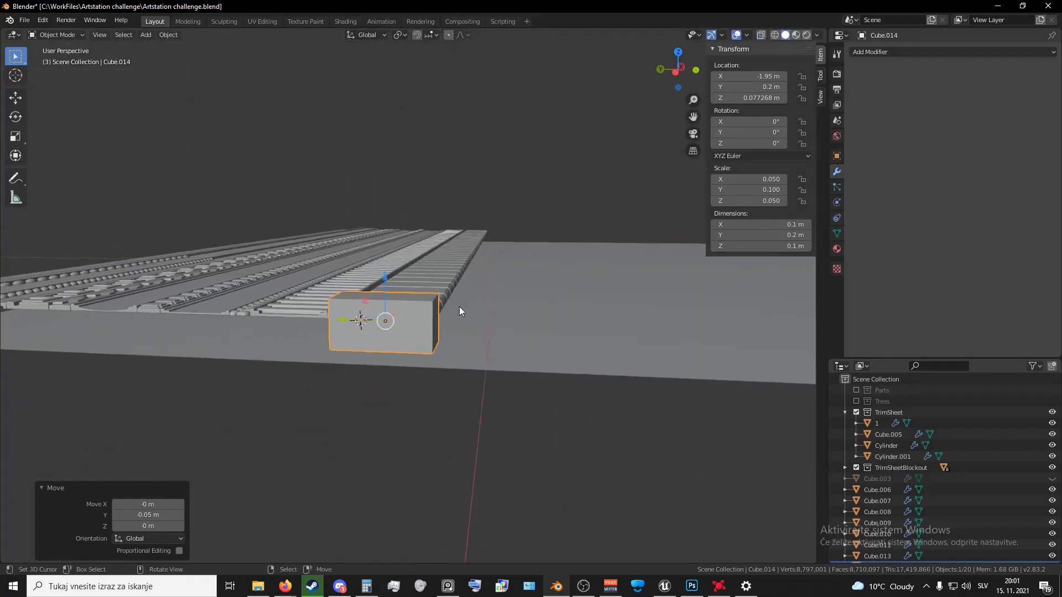
pyautogui.moveTo(457, 308); pyautogui.dragTo(509, 307, button='middle')
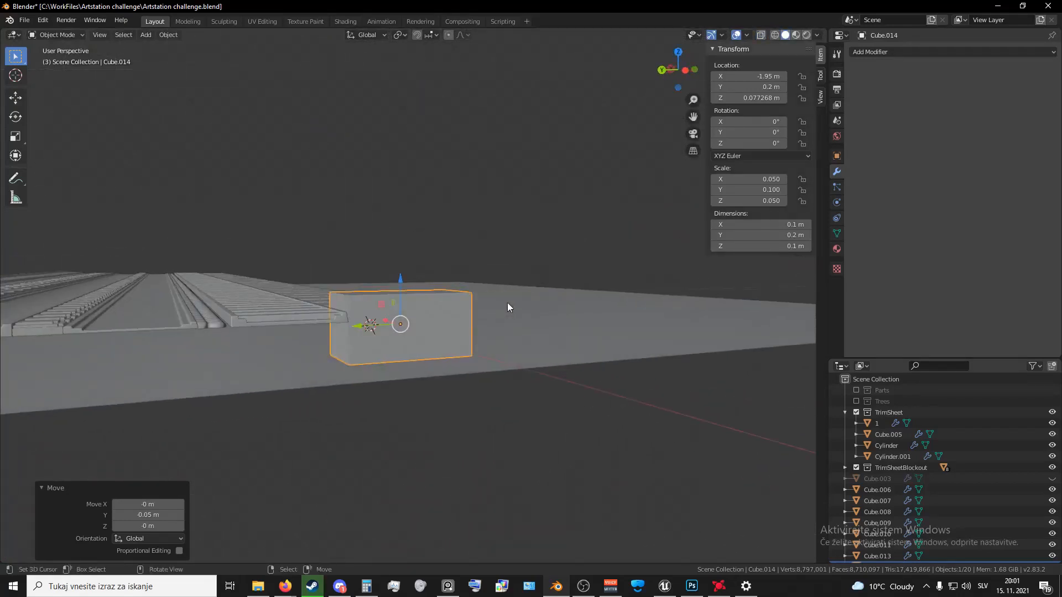
pyautogui.scroll(8, 507, 303)
pyautogui.press('KP_5')
pyautogui.press('s')
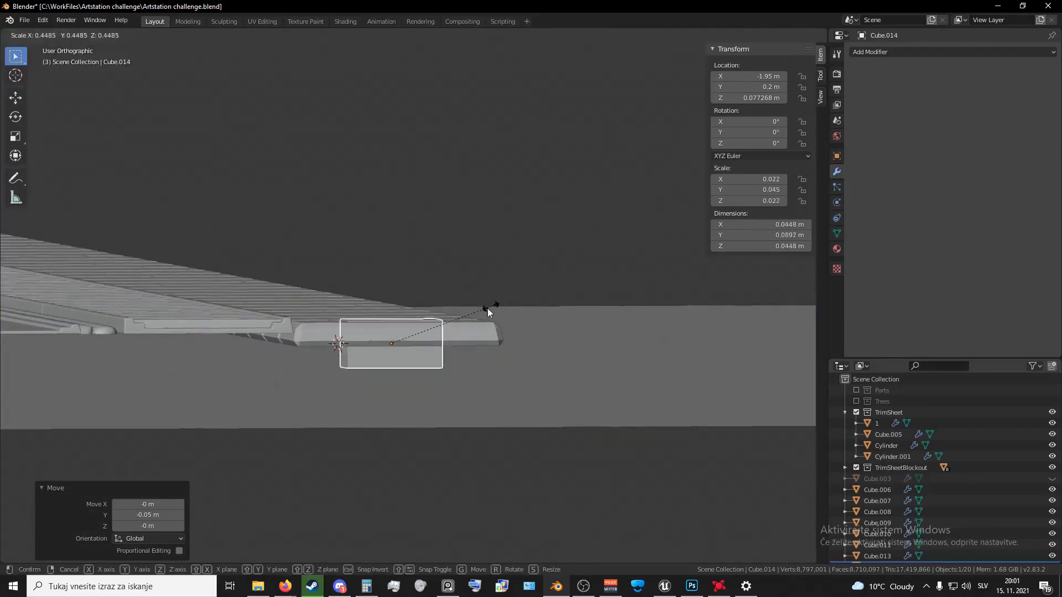
pyautogui.press('z')
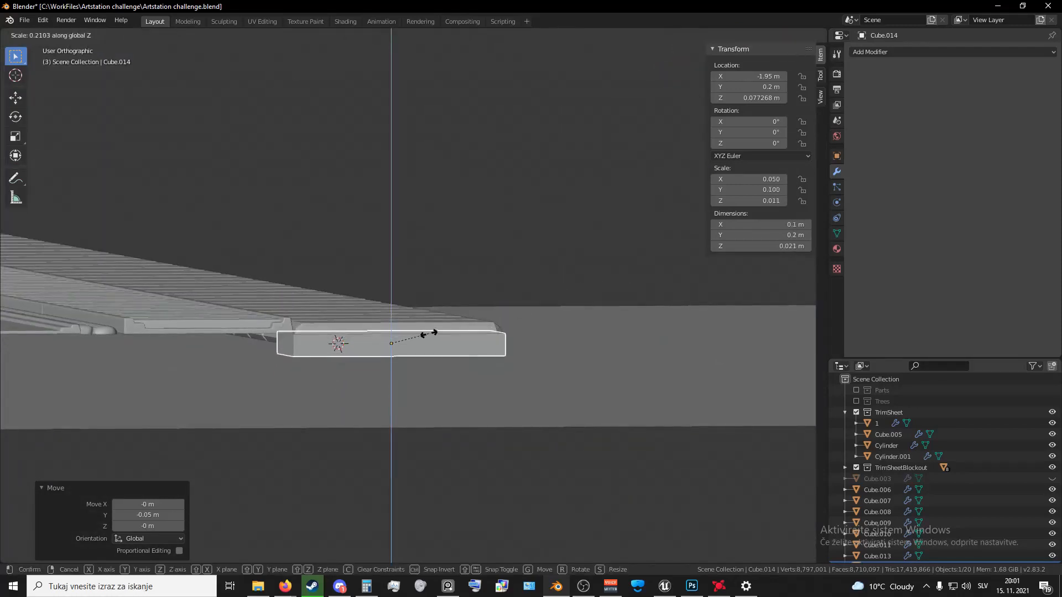
pyautogui.click(426, 333)
pyautogui.press('g')
pyautogui.press('z')
pyautogui.click(400, 293)
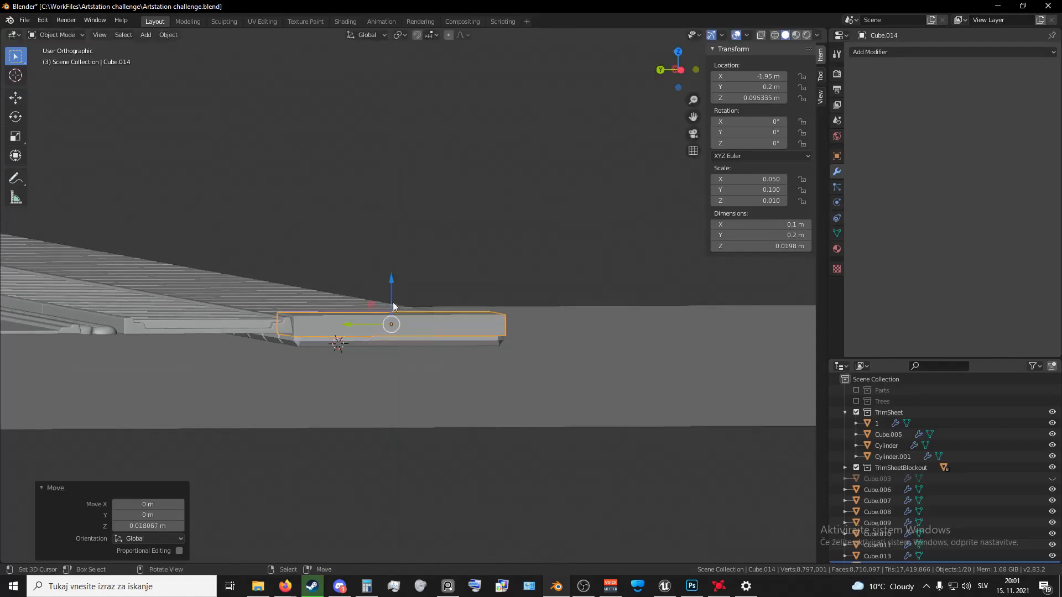
# - Scale the block along Z to fine-tune its height to about 0.0167 m
pyautogui.scroll(-6, 396, 310)
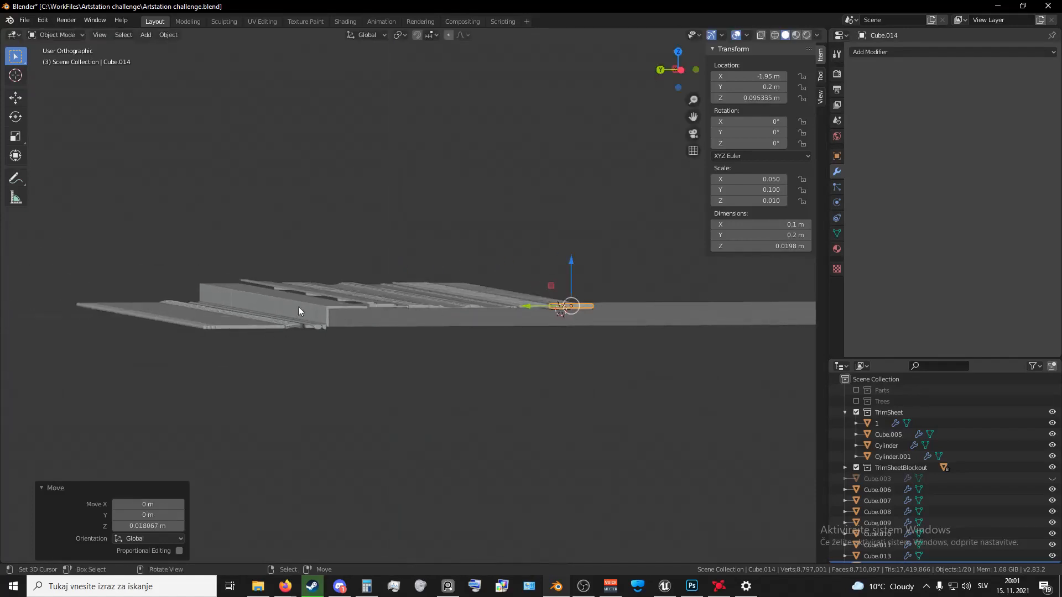
pyautogui.moveTo(439, 326); pyautogui.dragTo(403, 332, button='middle')
pyautogui.scroll(2, 444, 314)
pyautogui.scroll(8, 513, 279)
pyautogui.keyDown('shift'); pyautogui.moveTo(725, 296); pyautogui.dragTo(448, 265, button='middle'); pyautogui.keyUp('shift')
pyautogui.scroll(2, 454, 265)
pyautogui.press('s')
pyautogui.press('z')
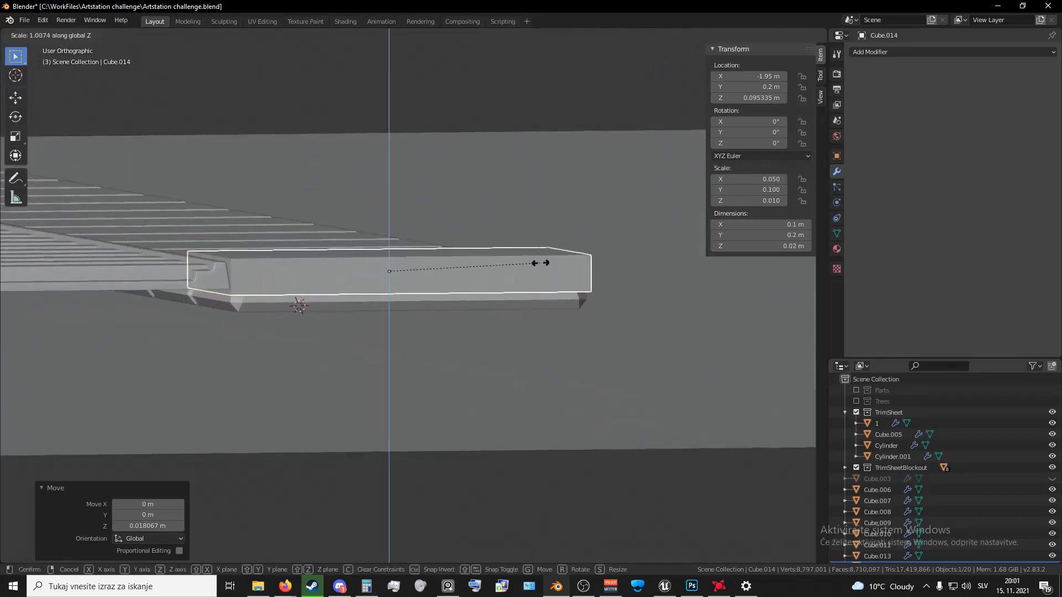
pyautogui.click(423, 267)
# - Delete the original arrayed block strip that overlaps the new block
pyautogui.rightClick(388, 305)
pyautogui.scroll(-5, 433, 258)
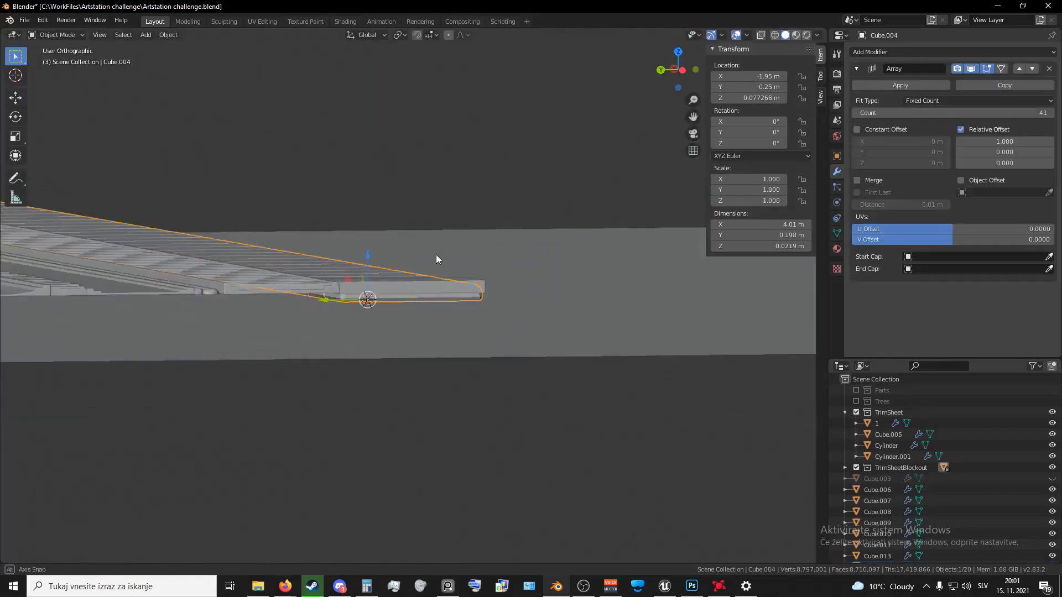
pyautogui.moveTo(391, 260); pyautogui.dragTo(552, 155, button='middle')
pyautogui.keyDown('shift'); pyautogui.moveTo(283, 293); pyautogui.dragTo(432, 213, button='middle'); pyautogui.keyUp('shift')
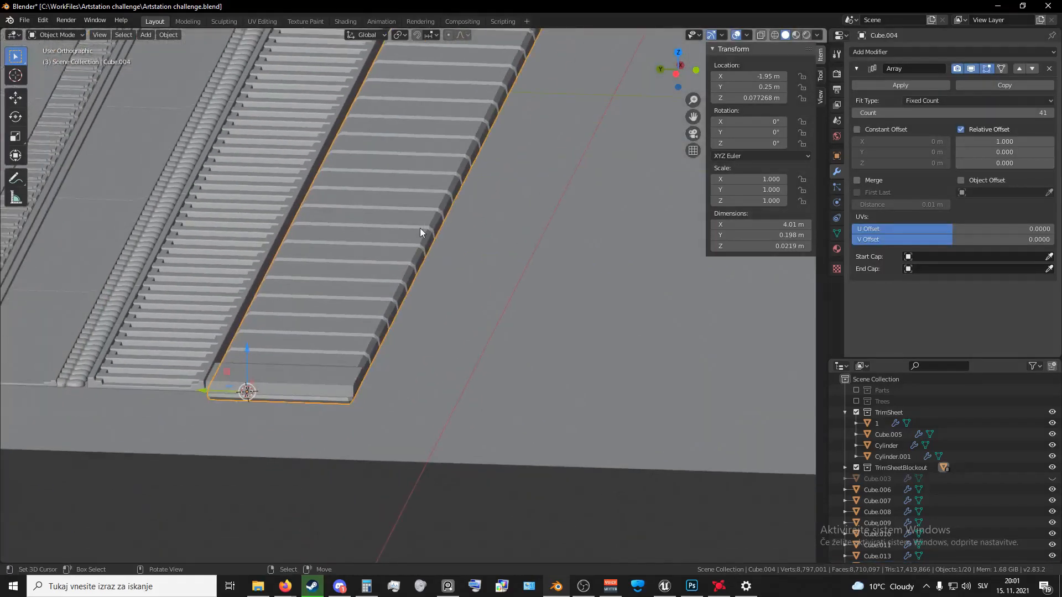
pyautogui.press('x')
pyautogui.click(420, 228)
# - Delete the bottom face of the new block in Edit Mode
pyautogui.rightClick(299, 373)
pyautogui.moveTo(300, 373); pyautogui.dragTo(274, 347, button='middle')
pyautogui.press('Tab')
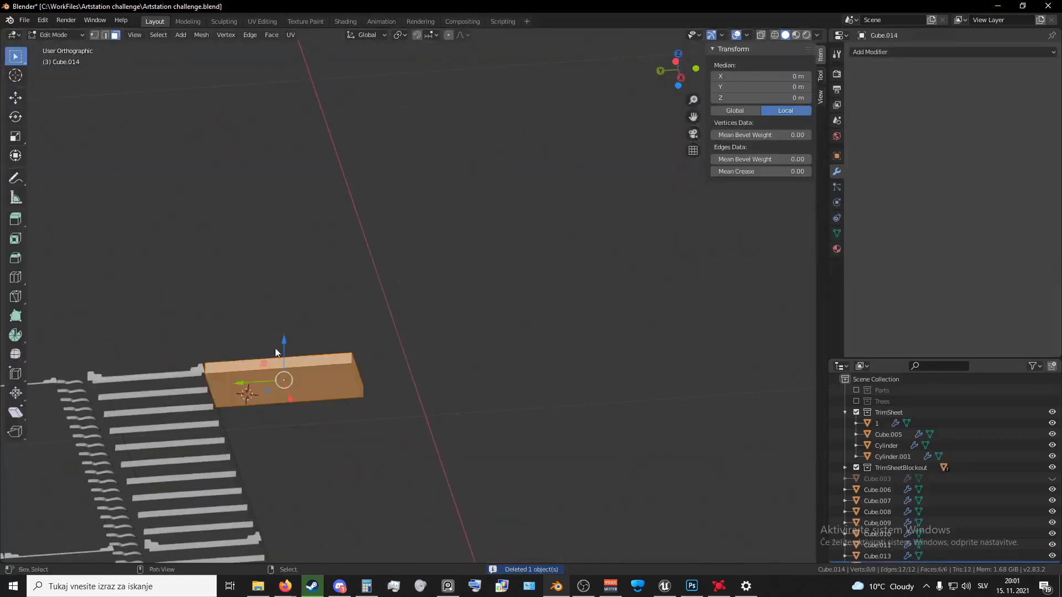
pyautogui.scroll(3, 356, 307)
pyautogui.press('x')
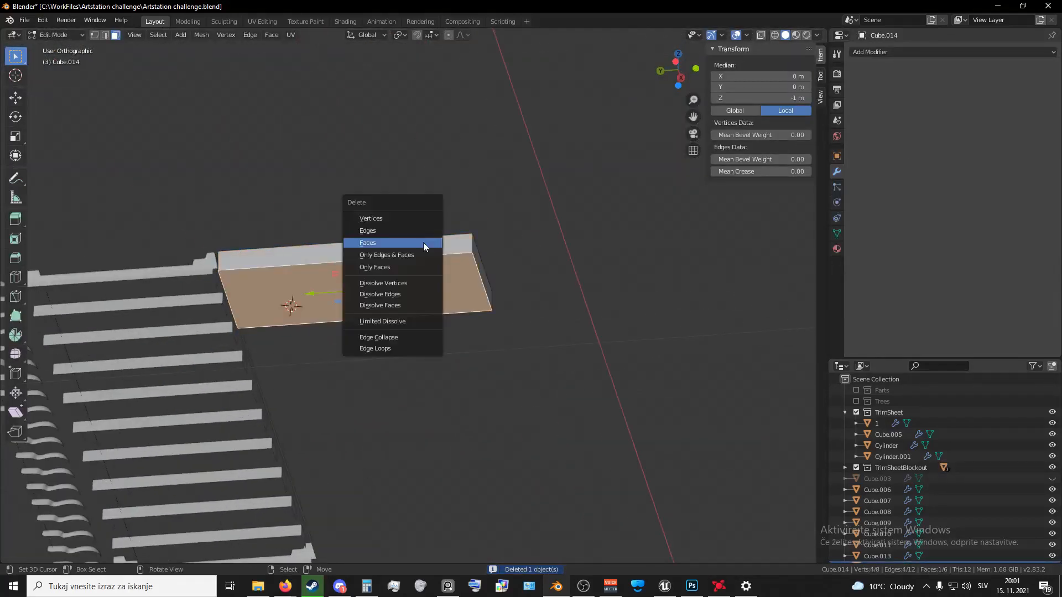
pyautogui.click(393, 240)
# - Select the block's long side face at the sheet's outer edge and examine it from an angle and from above
pyautogui.scroll(-3, 445, 287)
pyautogui.moveTo(445, 287); pyautogui.dragTo(476, 334, button='middle')
pyautogui.scroll(-3, 476, 334)
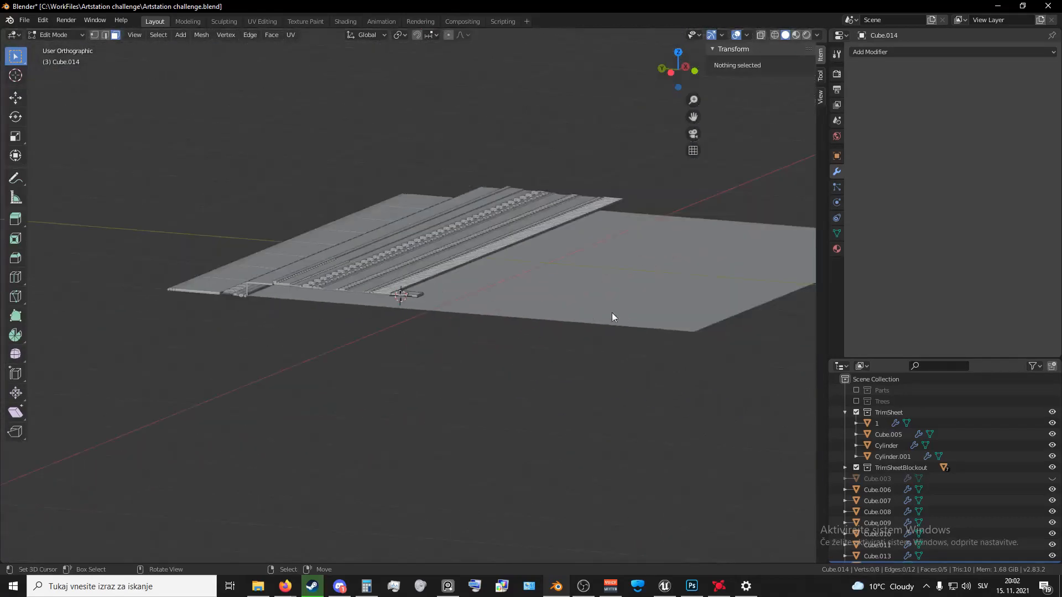
pyautogui.scroll(6, 402, 319)
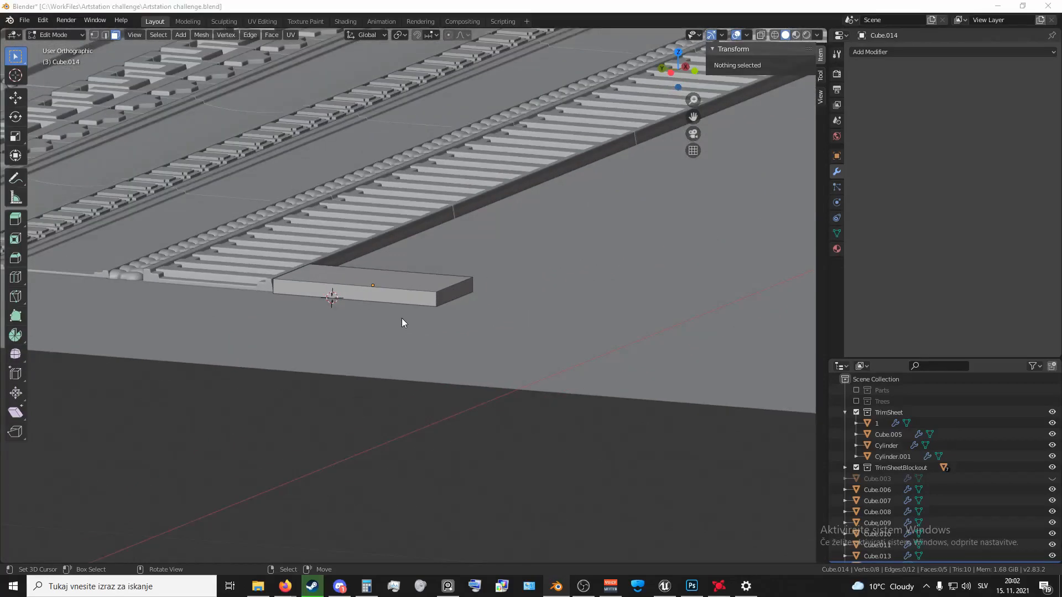
pyautogui.moveTo(397, 320); pyautogui.dragTo(396, 251, button='middle')
pyautogui.scroll(1, 430, 311)
pyautogui.click(431, 310)
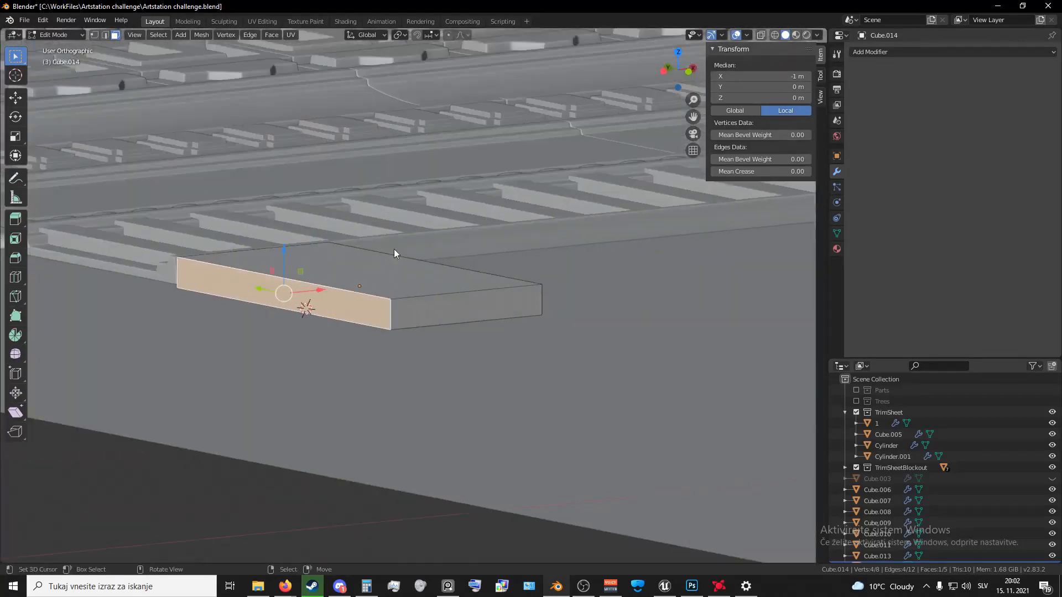
pyautogui.moveTo(495, 260); pyautogui.dragTo(391, 293, button='middle')
pyautogui.press('KP_7')
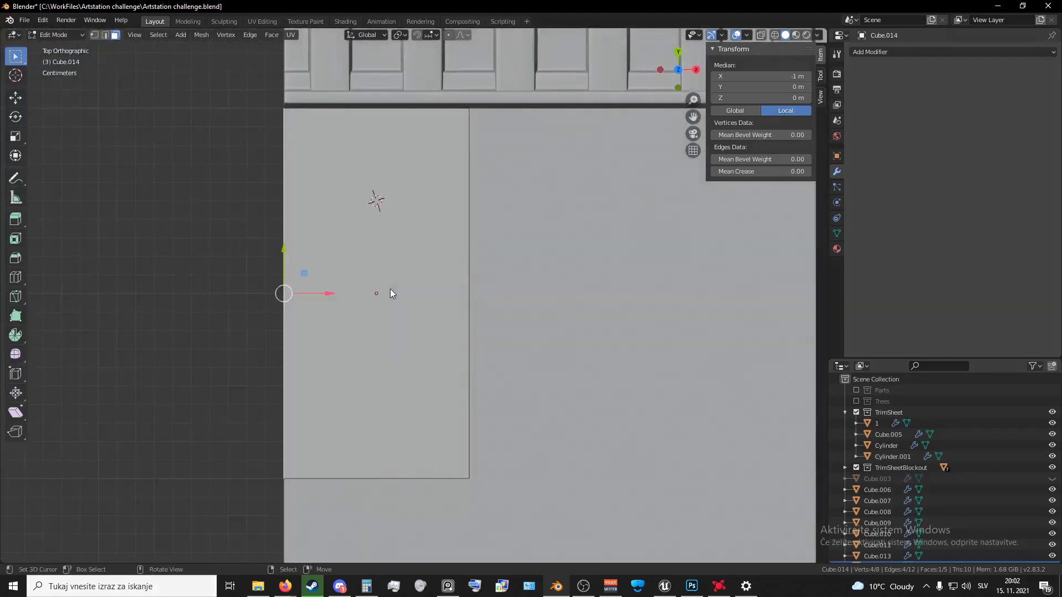
pyautogui.scroll(-4, 399, 290)
pyautogui.keyDown('shift'); pyautogui.moveTo(429, 345); pyautogui.dragTo(420, 293, button='middle'); pyautogui.keyUp('shift')
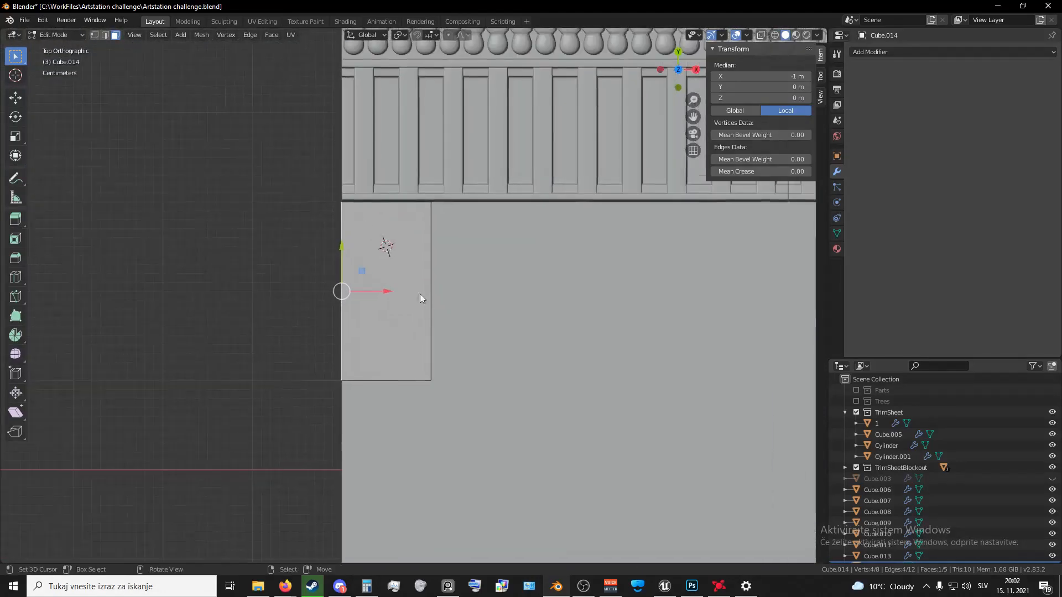
# - Select the block's short end face on the -Y side and examine it from above at several distances
pyautogui.click(390, 382)
pyautogui.moveTo(390, 382); pyautogui.dragTo(437, 330, button='middle')
pyautogui.press('KP_7')
pyautogui.scroll(-4, 475, 332)
pyautogui.scroll(1, 434, 326)
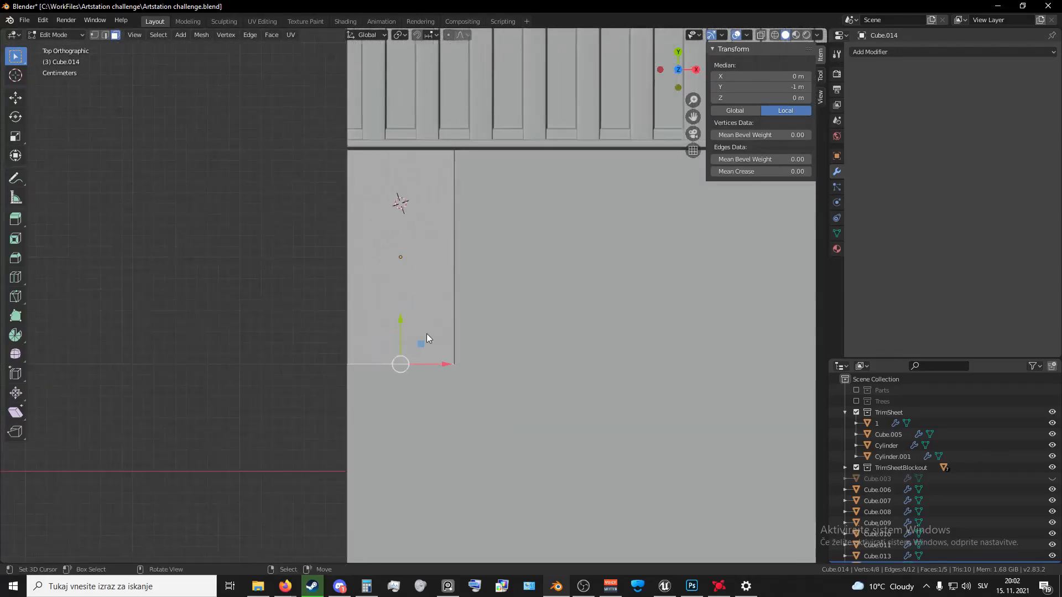
pyautogui.scroll(-3, 437, 376)
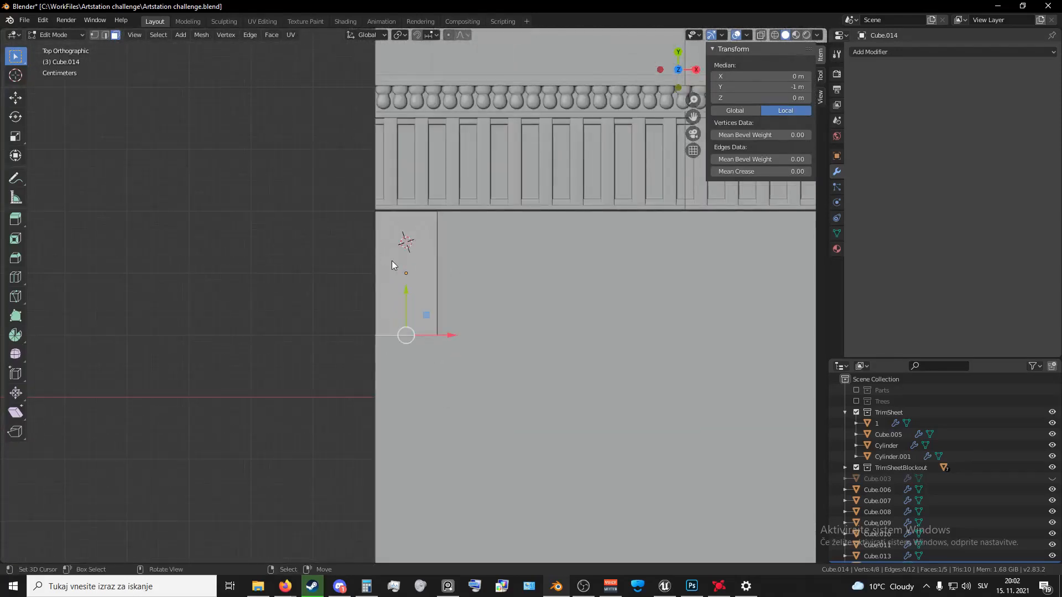
pyautogui.scroll(5, 430, 298)
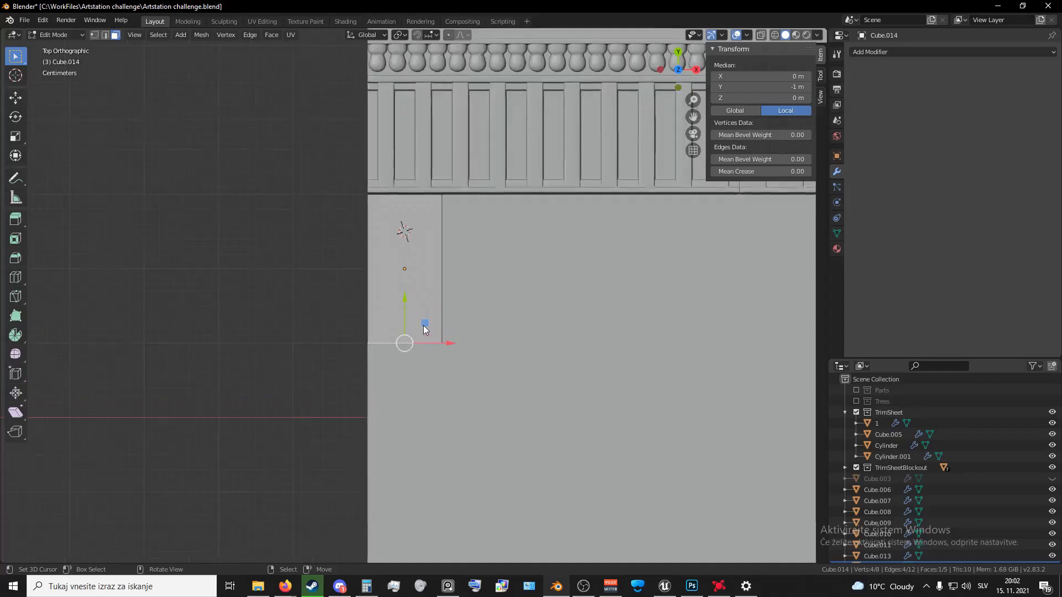
pyautogui.scroll(-1, 442, 356)
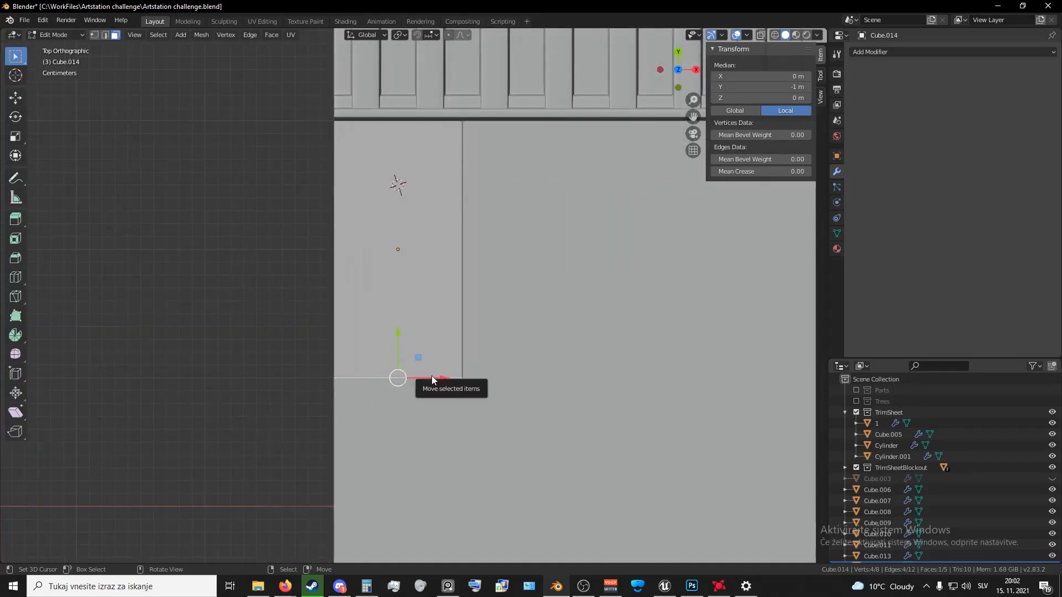
pyautogui.scroll(-1, 432, 377)
pyautogui.scroll(-8, 429, 313)
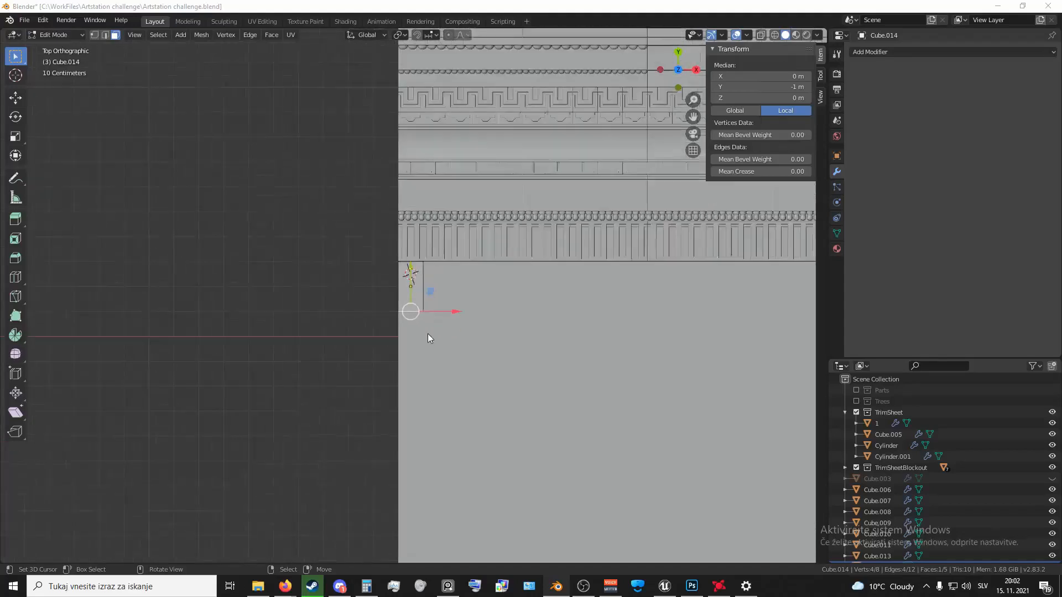
pyautogui.scroll(-2, 427, 334)
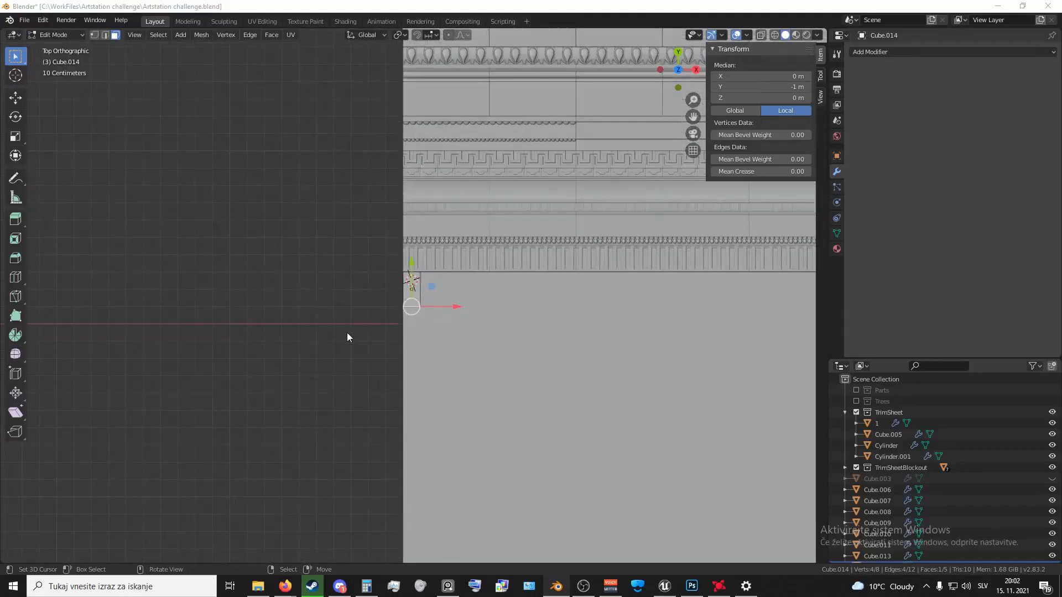
pyautogui.scroll(-2, 333, 313)
# - Add a default 2 m cube as an example and move it -2.555 m along X, beside the trim sheet
pyautogui.press('Tab')
pyautogui.moveTo(355, 305); pyautogui.dragTo(316, 260, button='middle')
pyautogui.hotkey('shift', 'a')
pyautogui.moveTo(369, 300)
pyautogui.click(449, 311)
pyautogui.moveTo(445, 294); pyautogui.dragTo(247, 299)
pyautogui.keyDown('shift'); pyautogui.moveTo(282, 309); pyautogui.dragTo(416, 364, button='middle'); pyautogui.keyUp('shift')
pyautogui.press('KP_7')
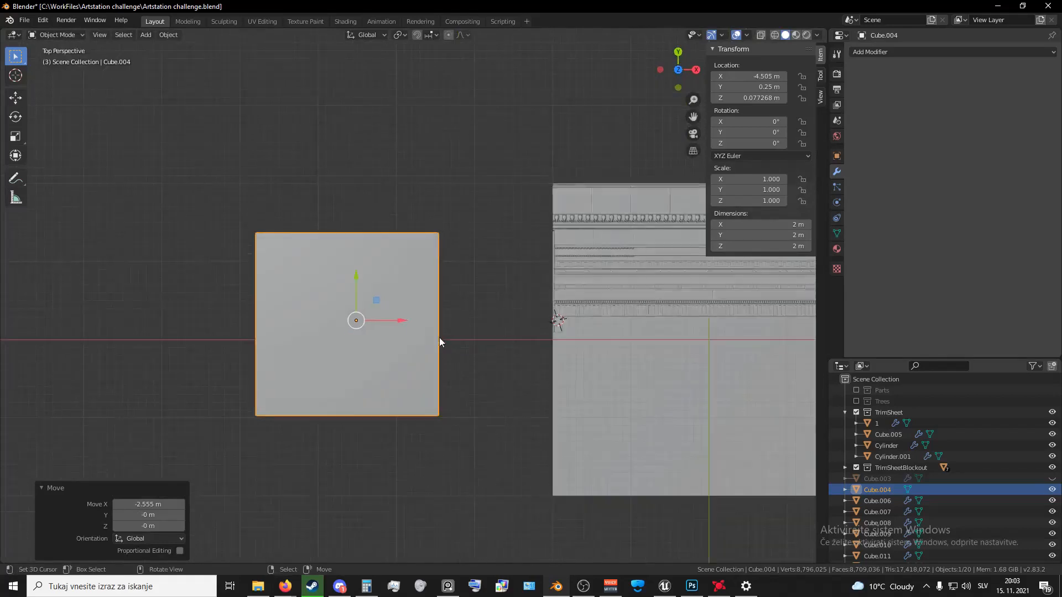
# - Examine the example cube next to the trim sheet from above and at an angle, and delete it
pyautogui.scroll(-2, 453, 348)
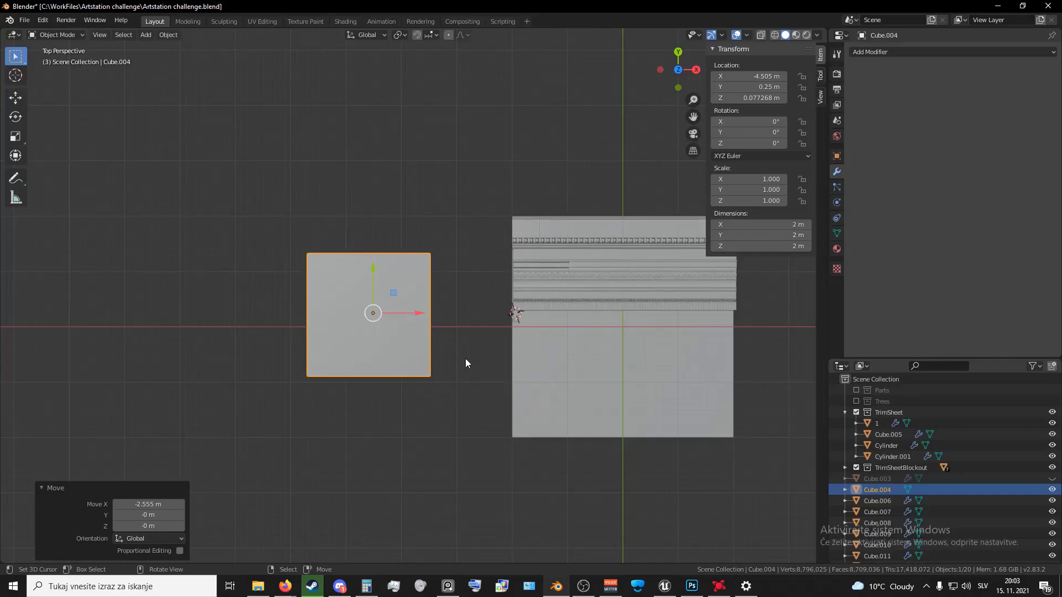
pyautogui.scroll(-1, 465, 358)
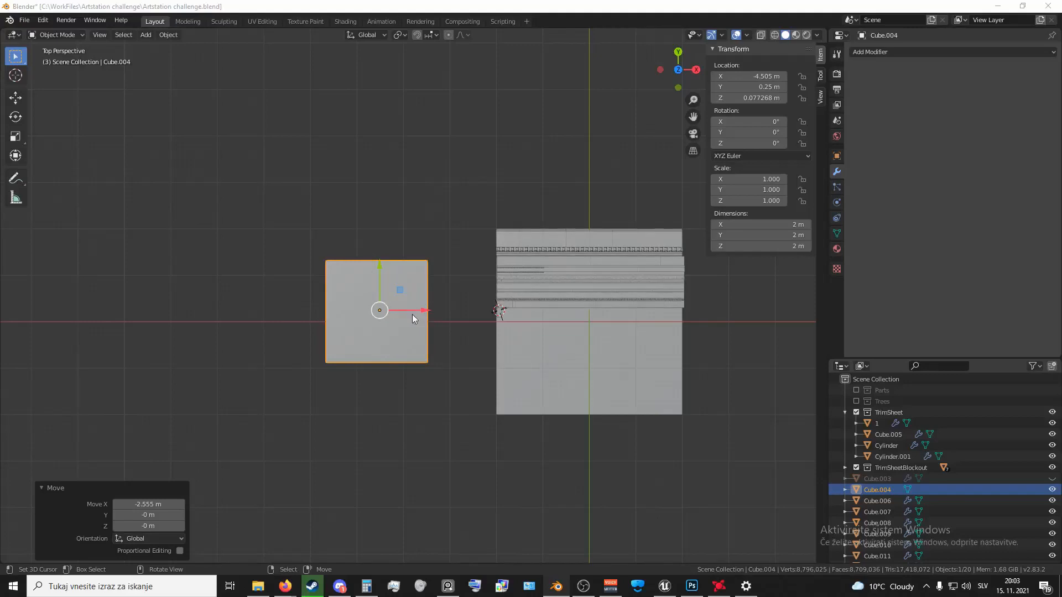
pyautogui.moveTo(449, 353); pyautogui.dragTo(406, 299, button='middle')
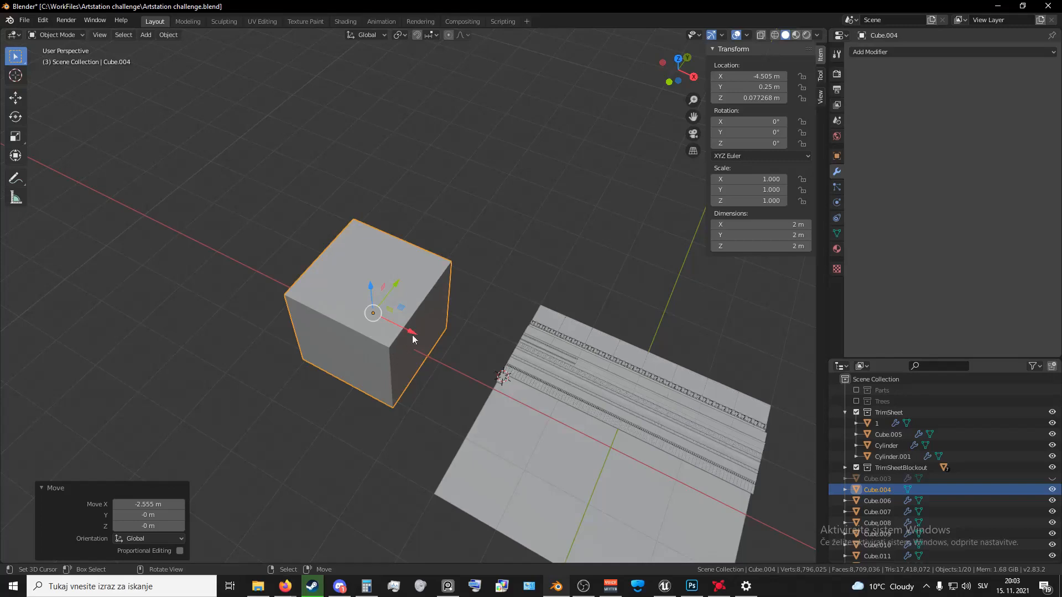
pyautogui.press('Tab')
pyautogui.press('Tab')
pyautogui.moveTo(423, 365); pyautogui.dragTo(450, 394, button='middle')
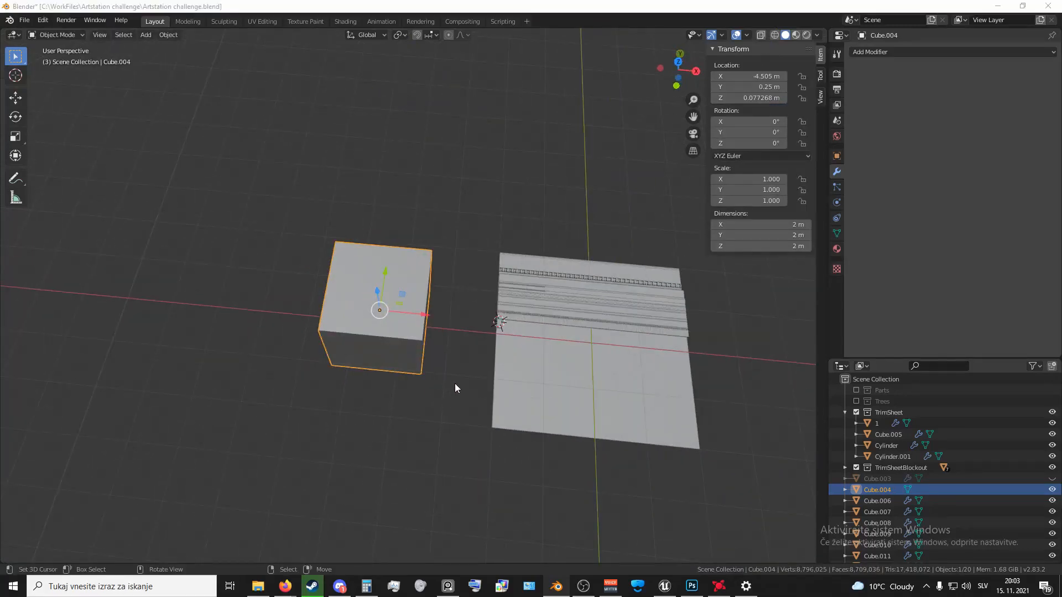
pyautogui.moveTo(395, 333); pyautogui.dragTo(420, 330, button='middle')
pyautogui.press('Delete')
# - Scale the flat block's top face to about 0.889 along X in Edit Mode
pyautogui.scroll(4, 475, 352)
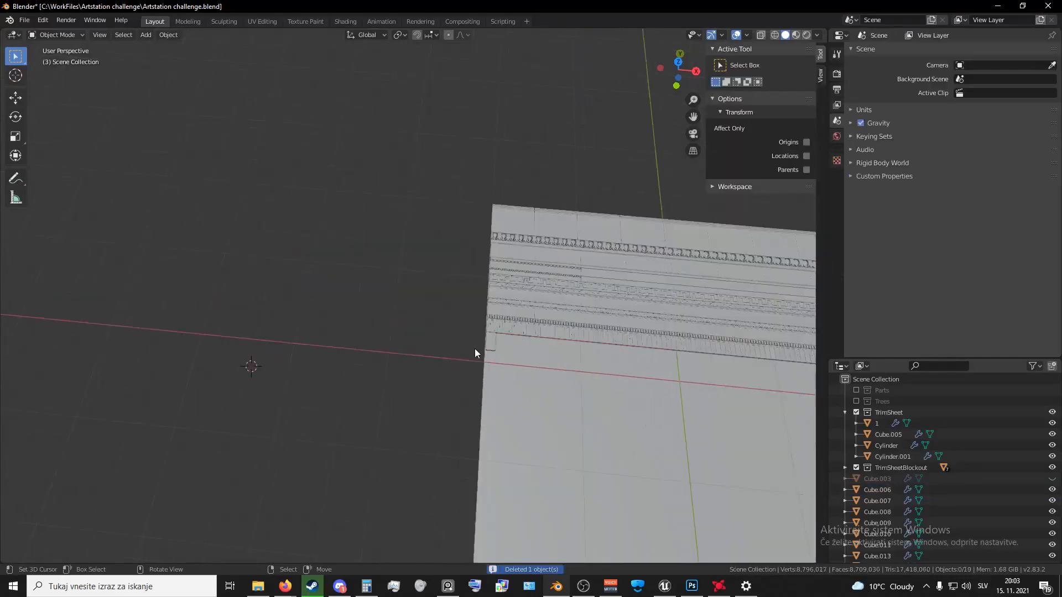
pyautogui.click(492, 344)
pyautogui.scroll(3, 497, 348)
pyautogui.keyDown('shift'); pyautogui.moveTo(530, 368); pyautogui.dragTo(349, 312, button='middle'); pyautogui.keyUp('shift')
pyautogui.moveTo(350, 312); pyautogui.dragTo(451, 303, button='middle')
pyautogui.scroll(3, 392, 347)
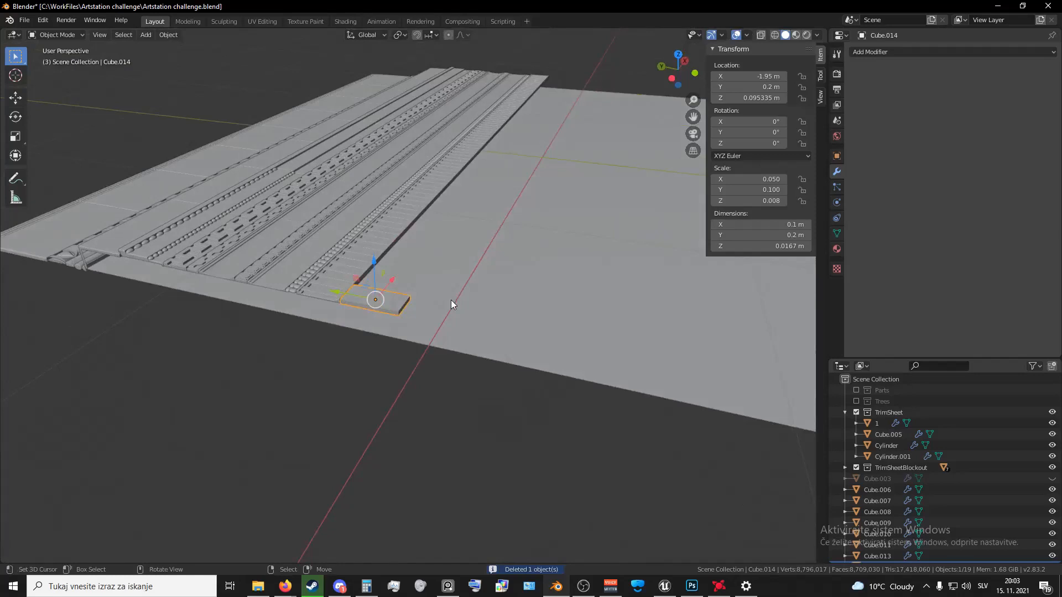
pyautogui.press('KP_7')
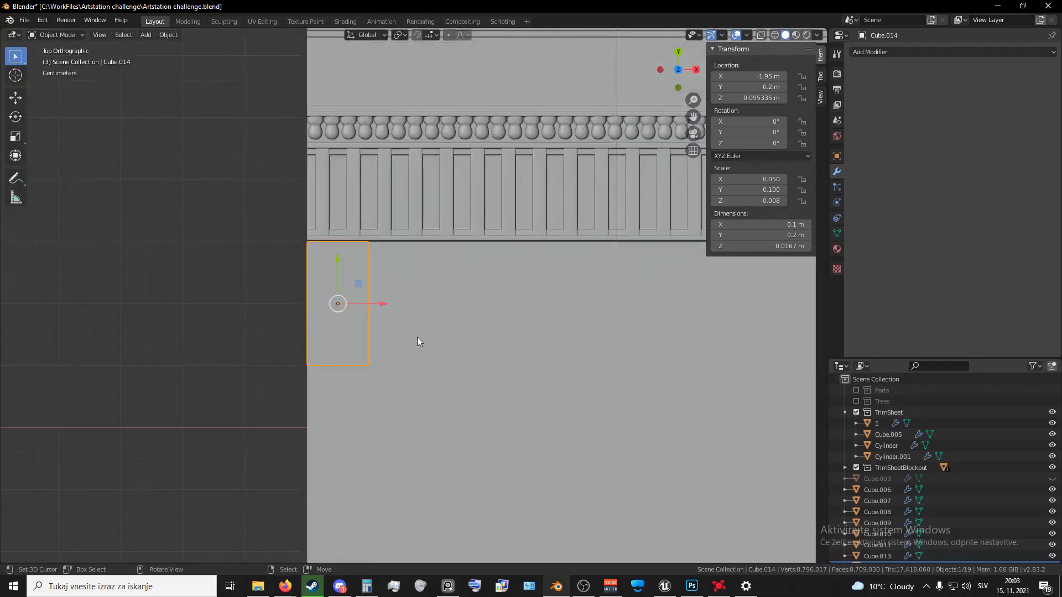
pyautogui.press('Tab')
pyautogui.keyDown('shift'); pyautogui.moveTo(485, 331); pyautogui.dragTo(558, 330, button='middle'); pyautogui.keyUp('shift')
pyautogui.click(398, 269)
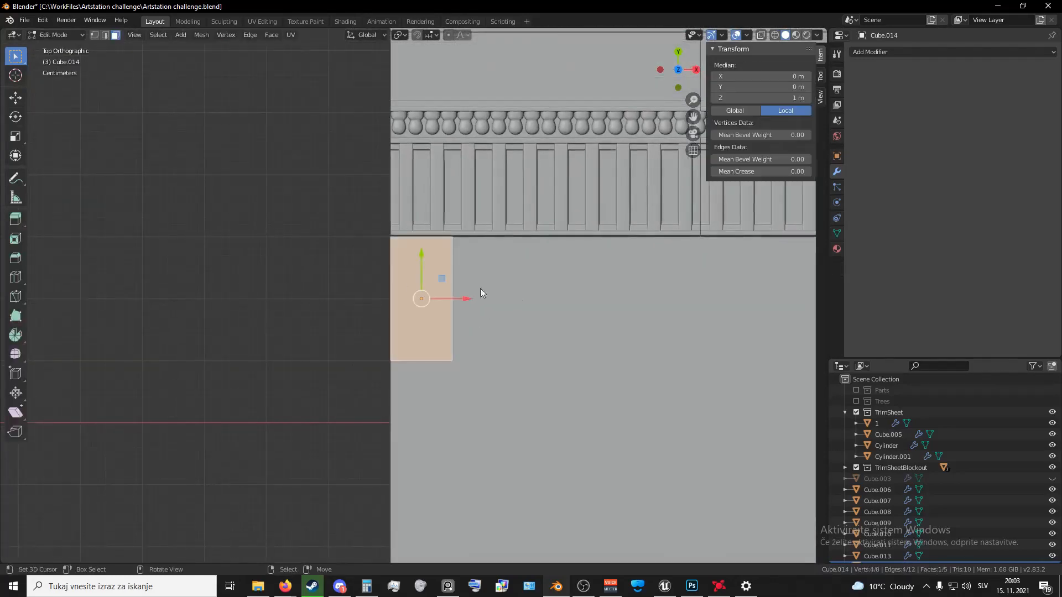
pyautogui.press('s')
pyautogui.press('x')
pyautogui.click(522, 308)
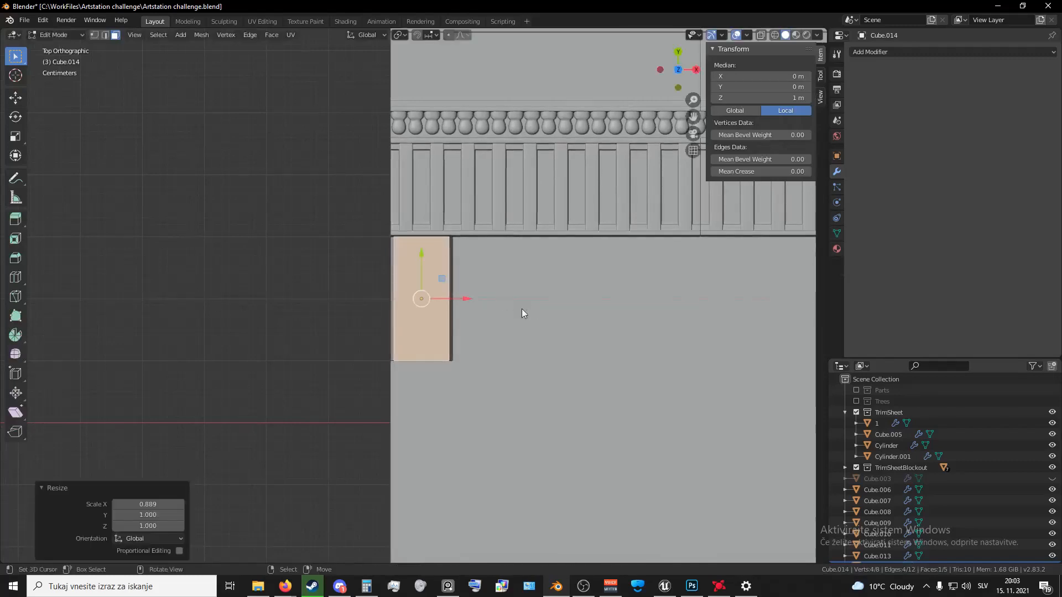
# - Scale the block's top face slightly inward along Y and check the sloped sides against the sheet
pyautogui.press('s')
pyautogui.press('y')
pyautogui.click(560, 318)
pyautogui.moveTo(560, 317); pyautogui.dragTo(424, 330, button='middle')
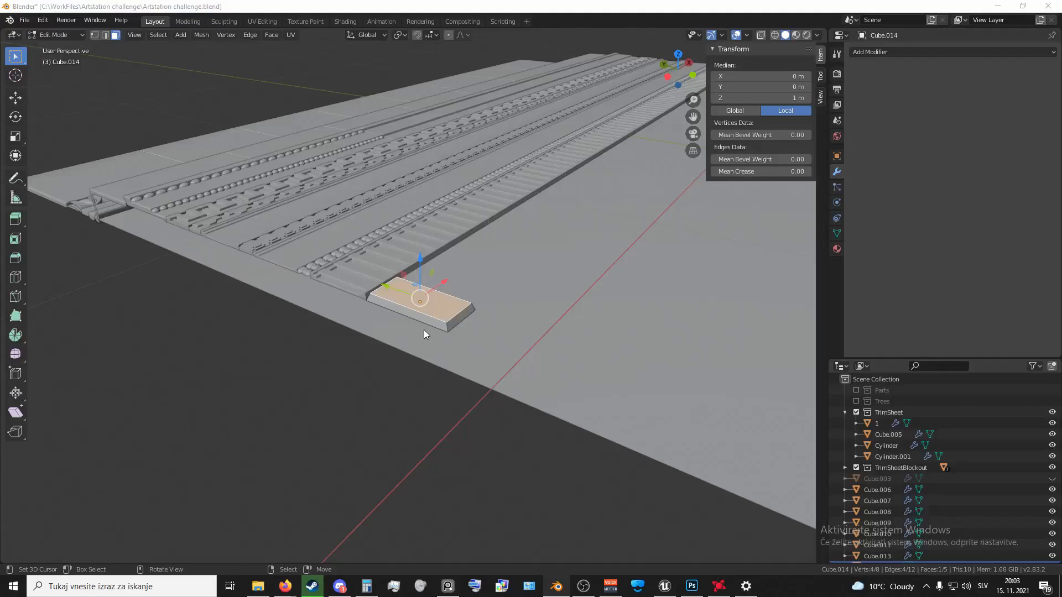
pyautogui.press('KP_7')
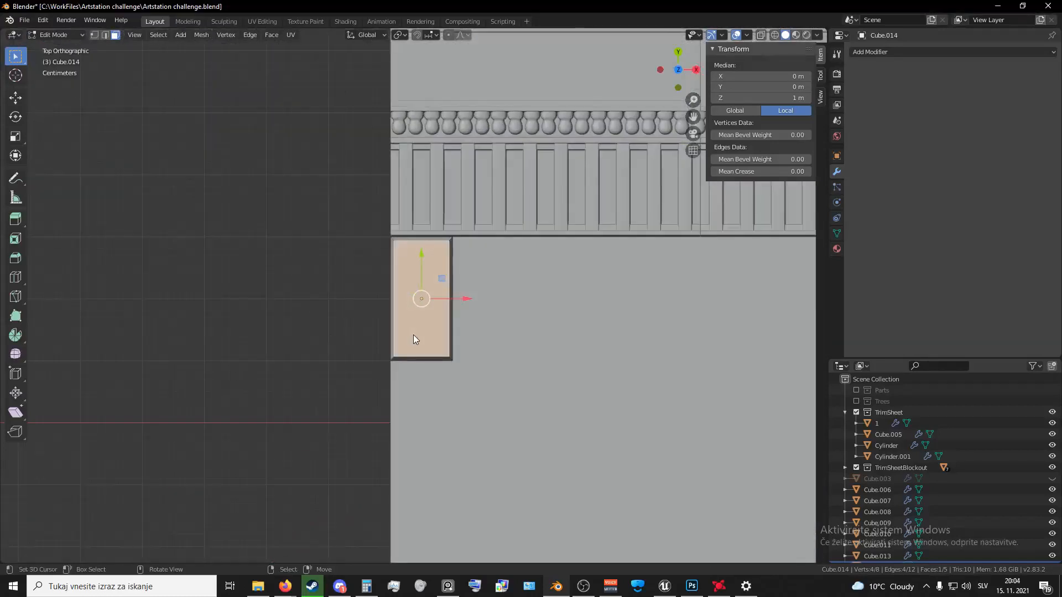
pyautogui.scroll(-6, 423, 326)
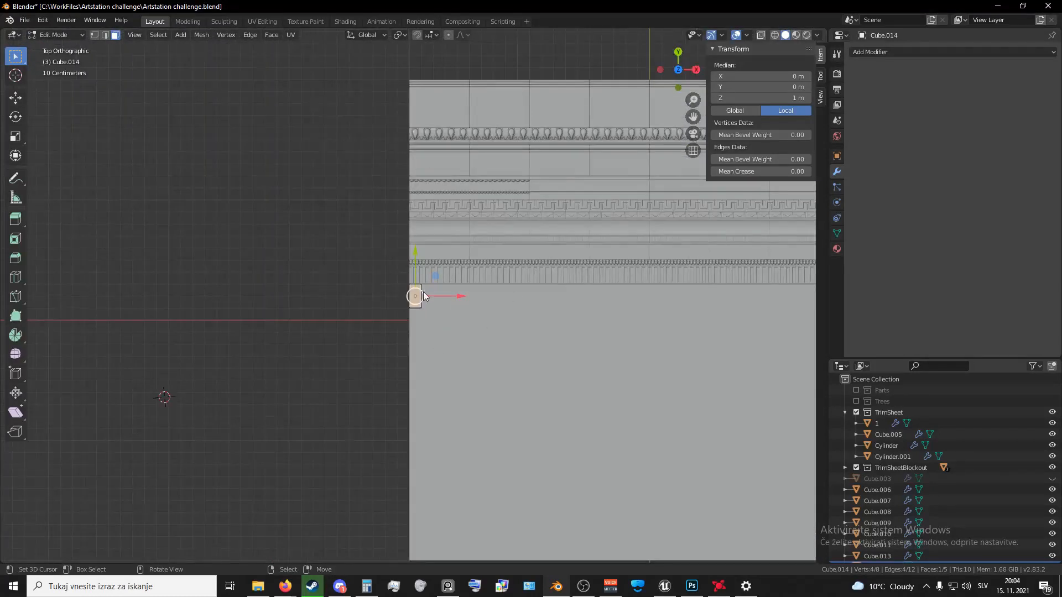
# - Compare the block's sloped top face with the neighbouring trim strips, from above and at an angle
pyautogui.scroll(12, 423, 297)
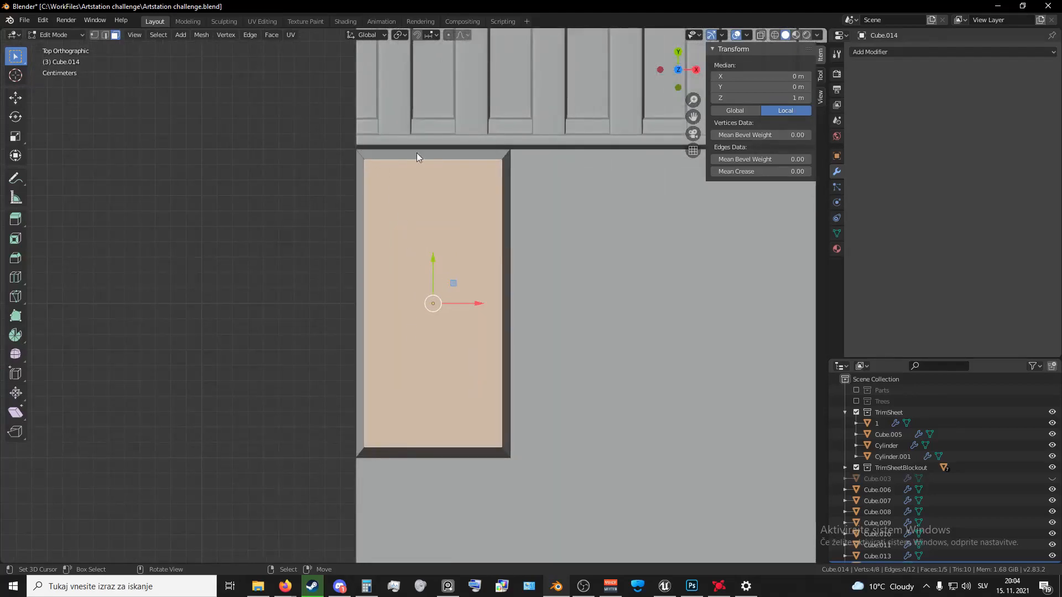
pyautogui.scroll(-8, 507, 150)
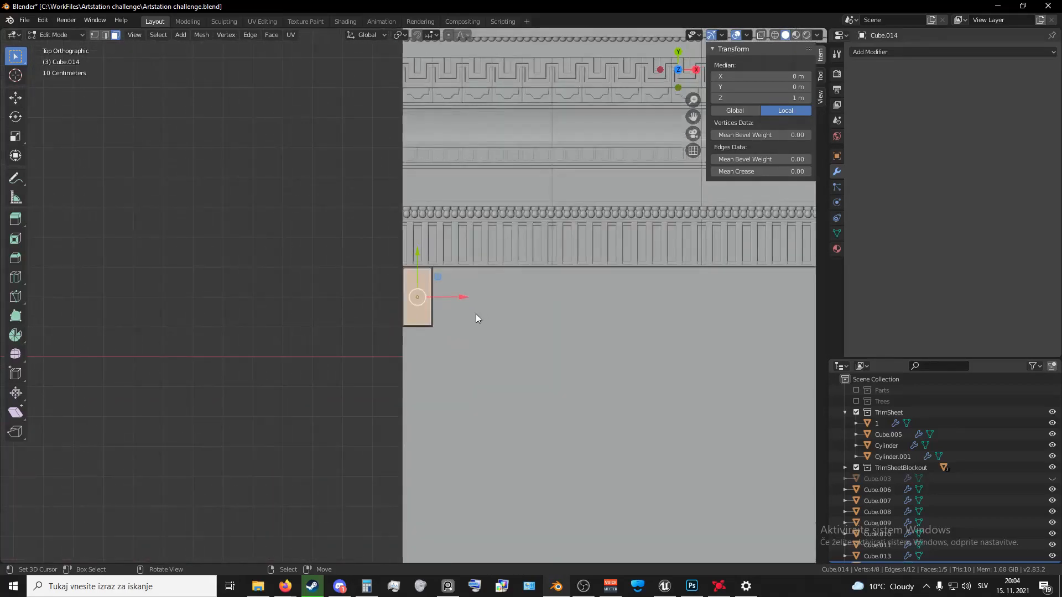
pyautogui.moveTo(475, 314); pyautogui.dragTo(436, 272, button='middle')
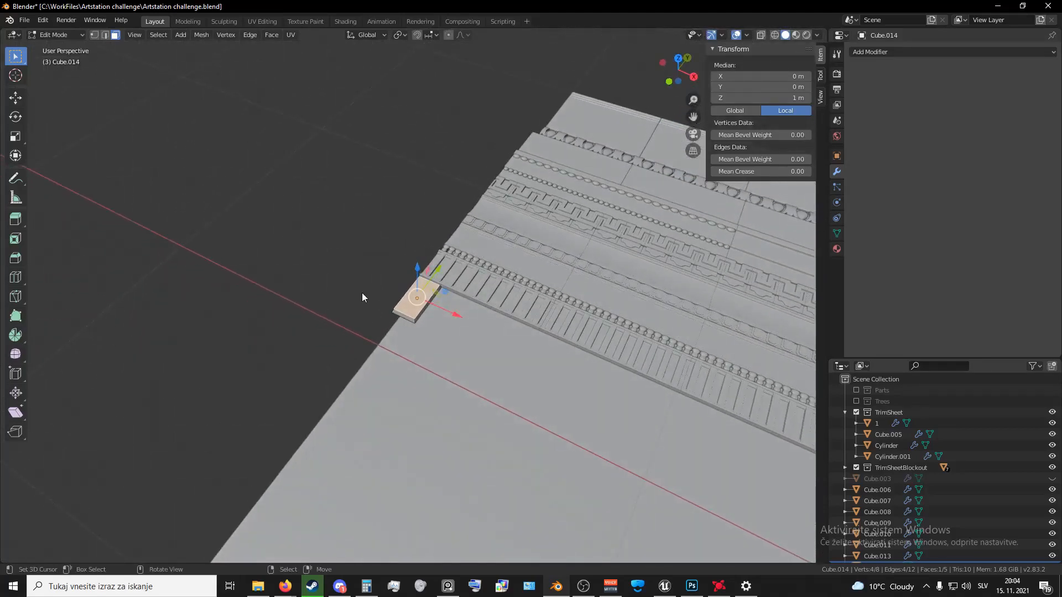
pyautogui.moveTo(363, 296); pyautogui.dragTo(378, 301, button='middle')
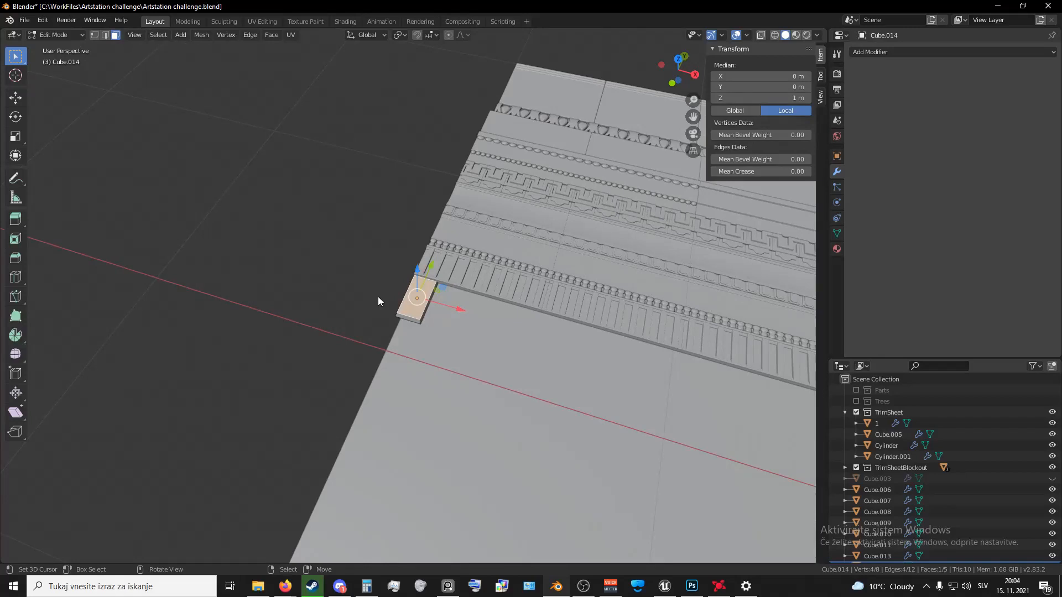
pyautogui.press('KP_7')
pyautogui.scroll(4, 424, 307)
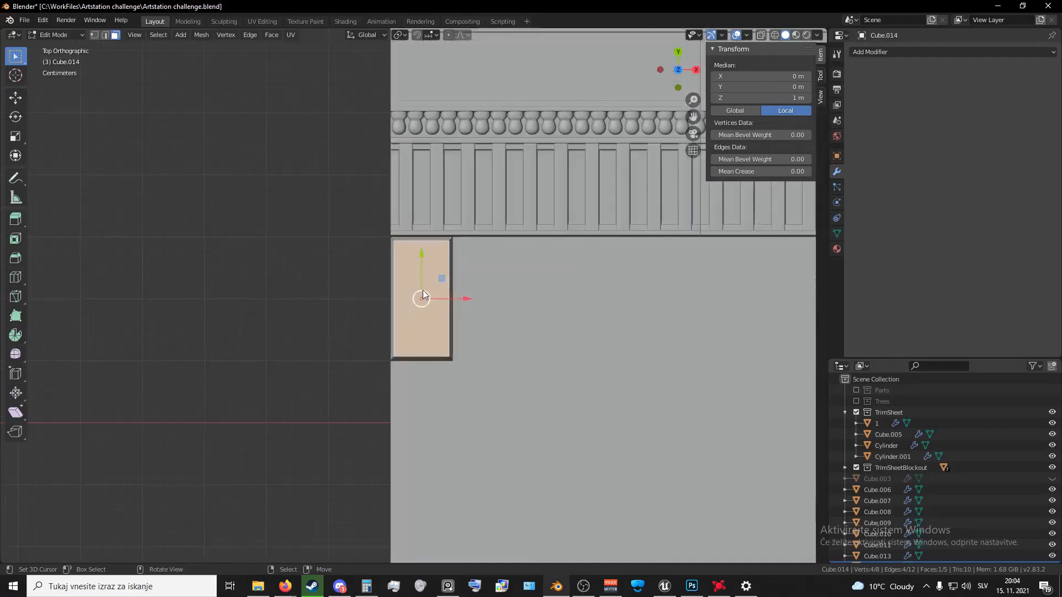
pyautogui.scroll(-1, 422, 290)
pyautogui.moveTo(483, 211); pyautogui.dragTo(473, 171, button='middle')
pyautogui.press('KP_7')
pyautogui.scroll(4, 434, 194)
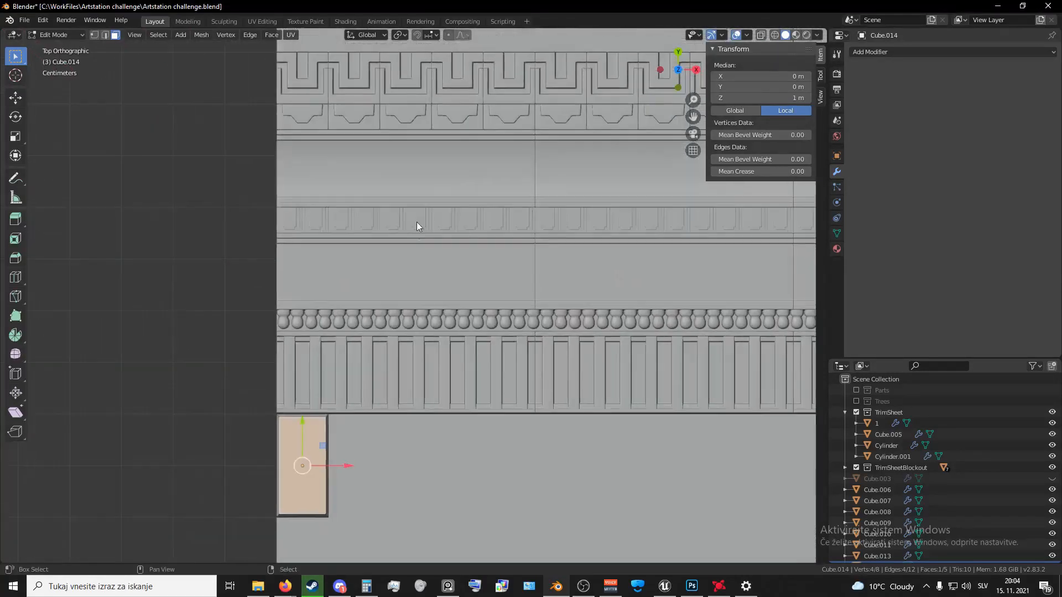
# - Deselect the block's geometry and examine the sloped edges of the Greek key strip and the ornaments around it up close
pyautogui.keyDown('shift'); pyautogui.moveTo(417, 221); pyautogui.dragTo(338, 283, button='middle'); pyautogui.keyUp('shift')
pyautogui.keyDown('shift'); pyautogui.moveTo(355, 224); pyautogui.dragTo(444, 327, button='middle'); pyautogui.keyUp('shift')
pyautogui.keyDown('shift'); pyautogui.moveTo(336, 303); pyautogui.dragTo(422, 301, button='middle'); pyautogui.keyUp('shift')
pyautogui.scroll(6, 414, 304)
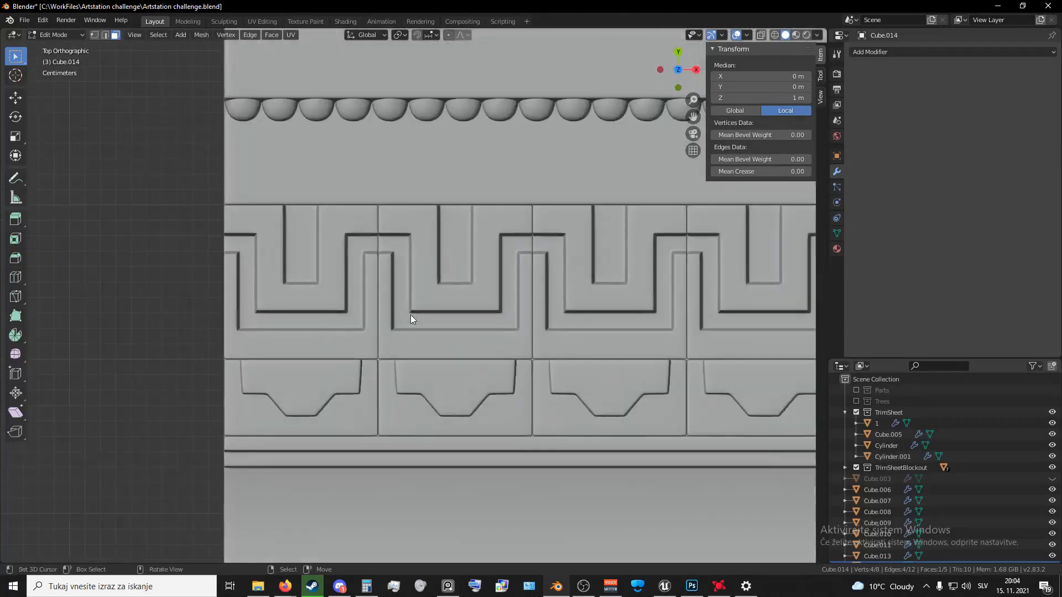
pyautogui.scroll(5, 411, 314)
pyautogui.scroll(-5, 412, 317)
pyautogui.hotkey('alt', 'a')
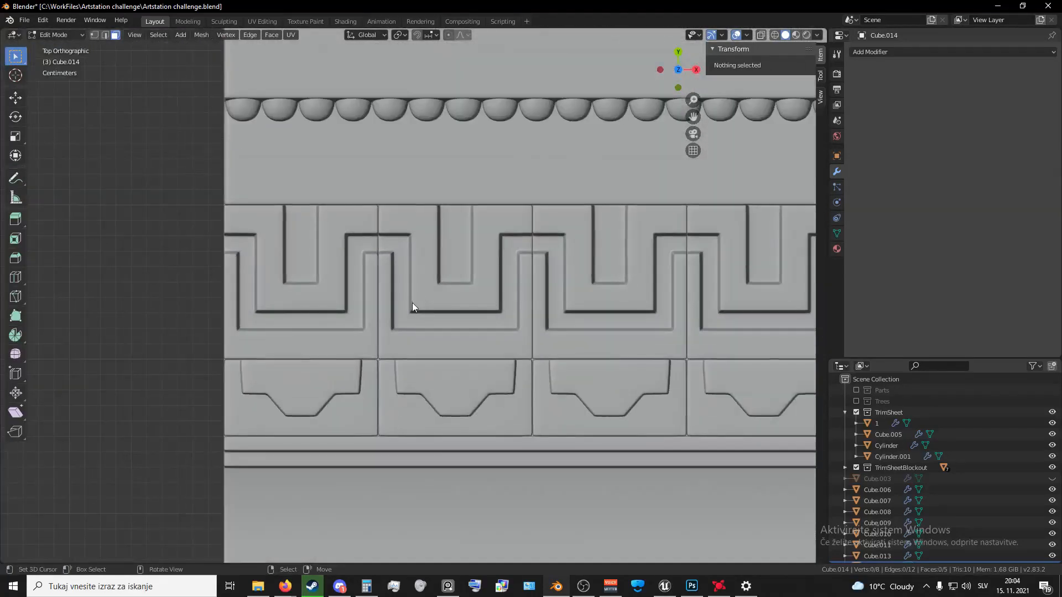
pyautogui.scroll(-3, 421, 310)
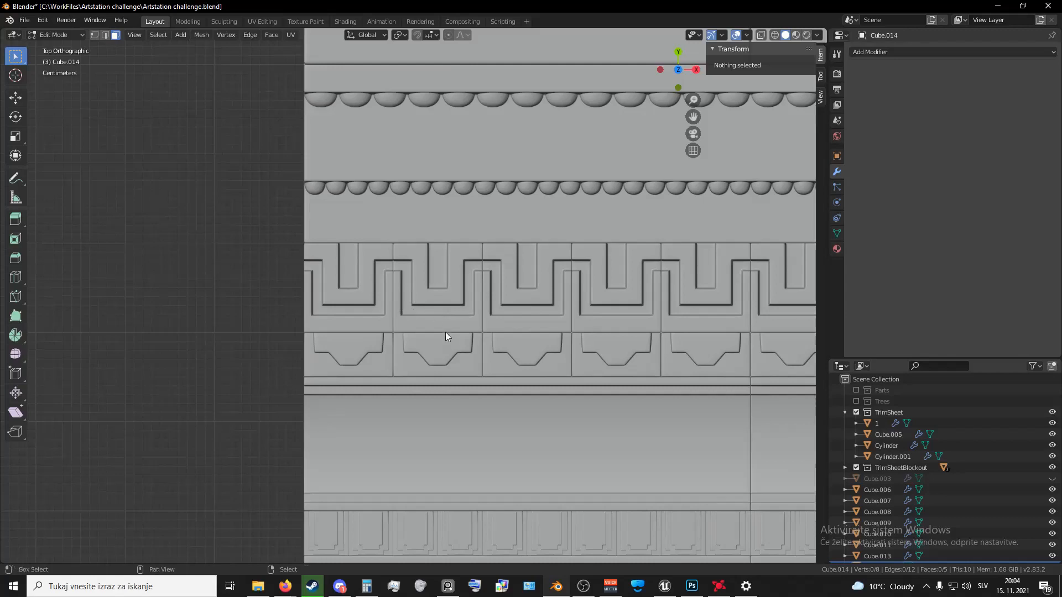
pyautogui.keyDown('shift'); pyautogui.moveTo(446, 332); pyautogui.dragTo(415, 289, button='middle'); pyautogui.keyUp('shift')
pyautogui.scroll(-1, 415, 288)
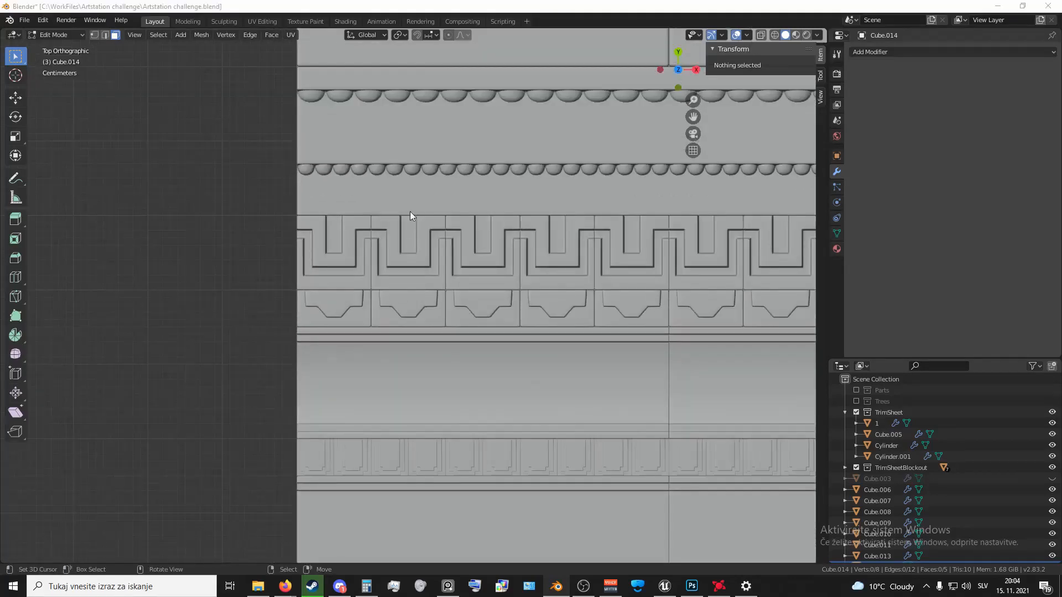
pyautogui.scroll(11, 391, 265)
pyautogui.moveTo(354, 235); pyautogui.dragTo(458, 286, button='middle')
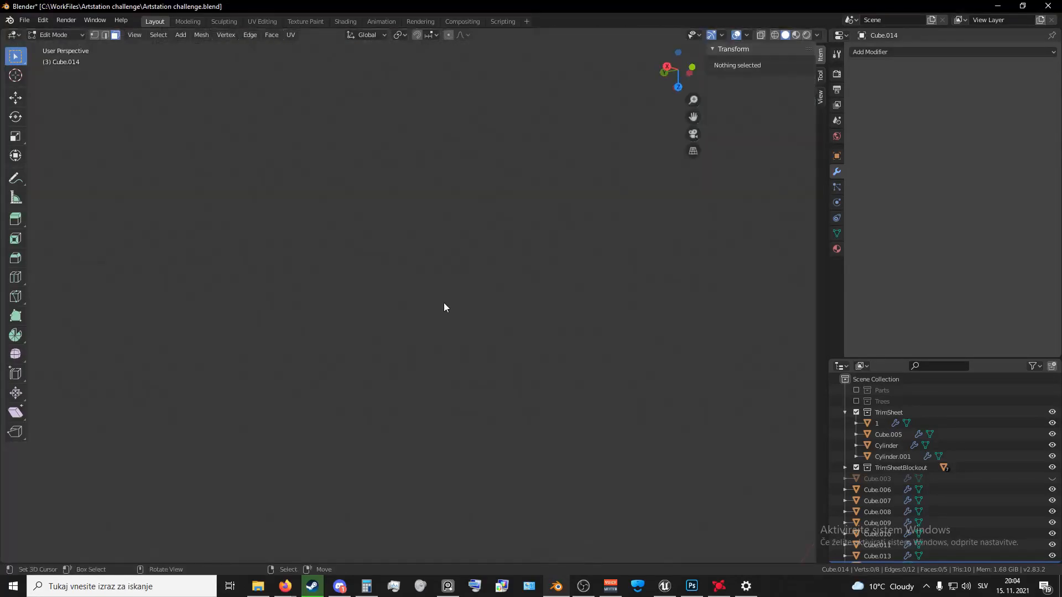
pyautogui.press('KP_7')
pyautogui.scroll(-9, 419, 313)
pyautogui.keyDown('shift'); pyautogui.moveTo(427, 158); pyautogui.dragTo(429, 342, button='middle'); pyautogui.keyUp('shift')
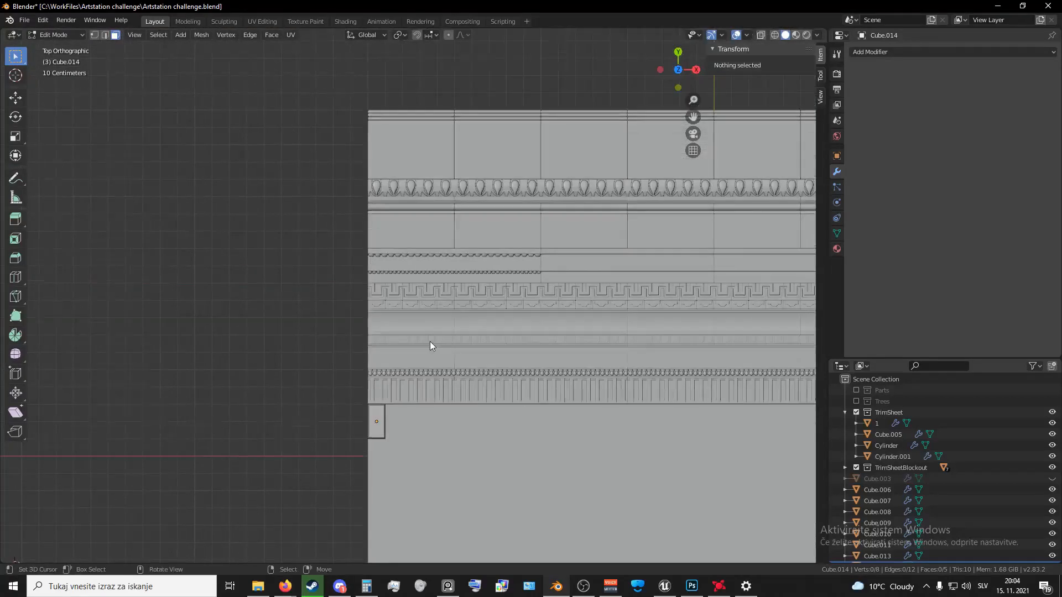
pyautogui.scroll(6, 430, 345)
pyautogui.scroll(4, 364, 314)
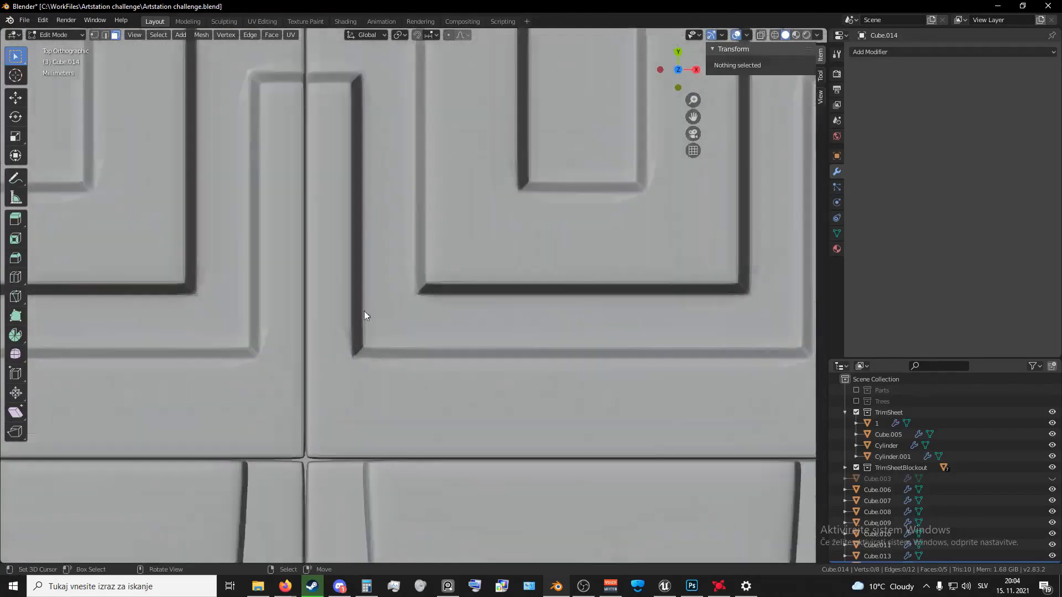
pyautogui.scroll(1, 364, 316)
pyautogui.scroll(-6, 462, 296)
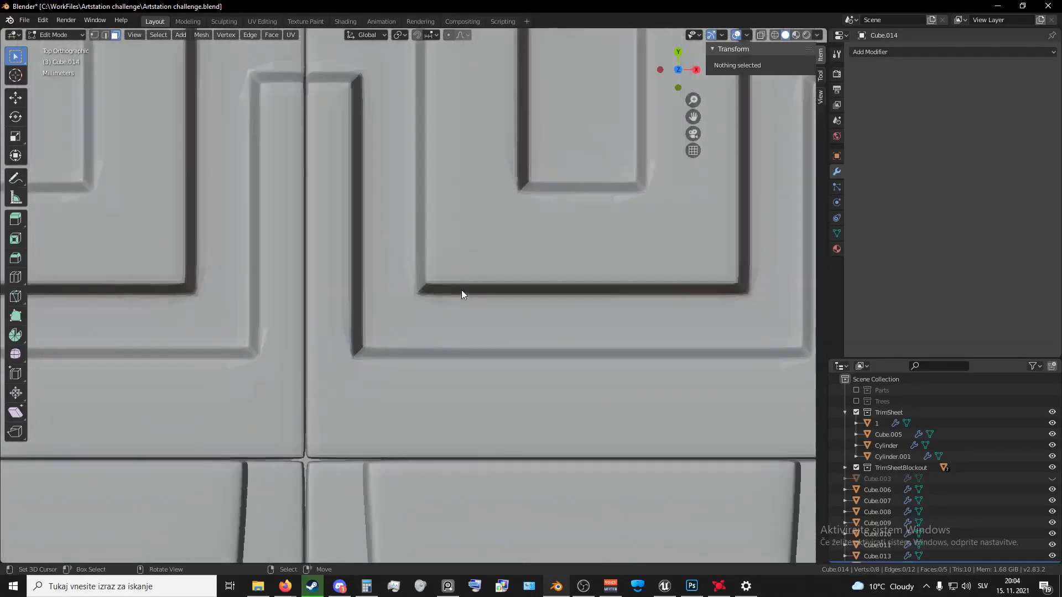
pyautogui.keyDown('shift'); pyautogui.moveTo(489, 346); pyautogui.dragTo(415, 235, button='middle'); pyautogui.keyUp('shift')
pyautogui.scroll(-3, 462, 206)
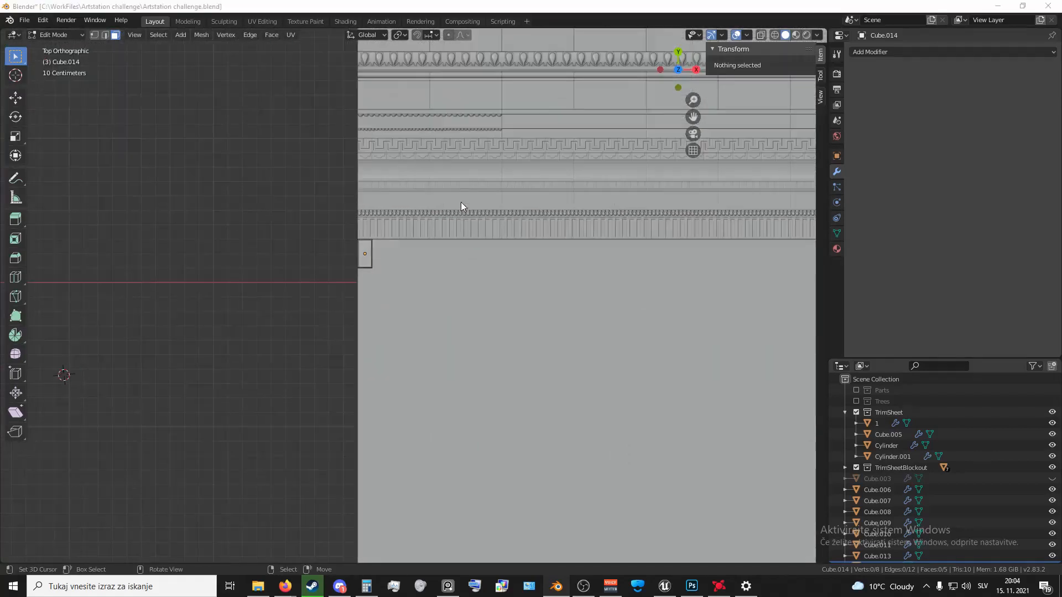
# - Add seven evenly spaced loop cuts across the block, dividing its length into eight segments
pyautogui.moveTo(373, 292); pyautogui.dragTo(334, 224, button='middle')
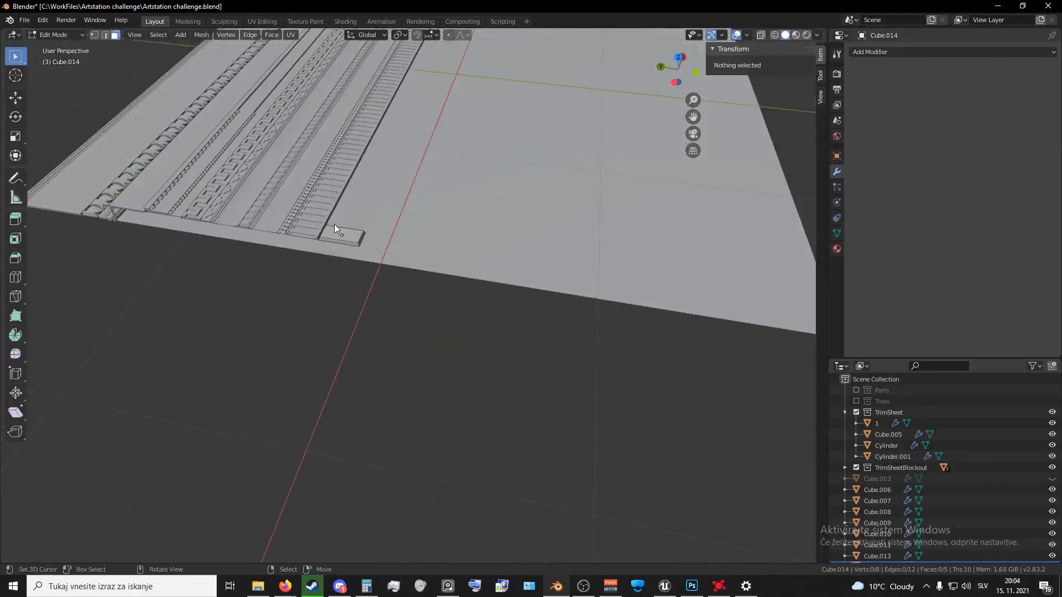
pyautogui.click(343, 235)
pyautogui.scroll(7, 370, 264)
pyautogui.moveTo(443, 320); pyautogui.dragTo(413, 330, button='middle')
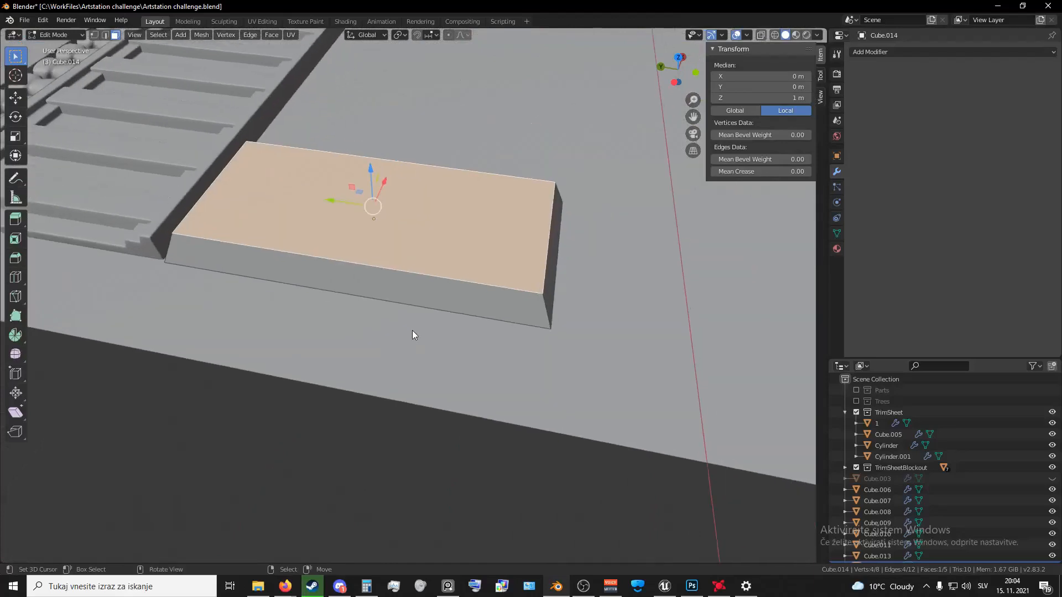
pyautogui.hotkey('ctrl', 'r')
pyautogui.scroll(6, 328, 261)
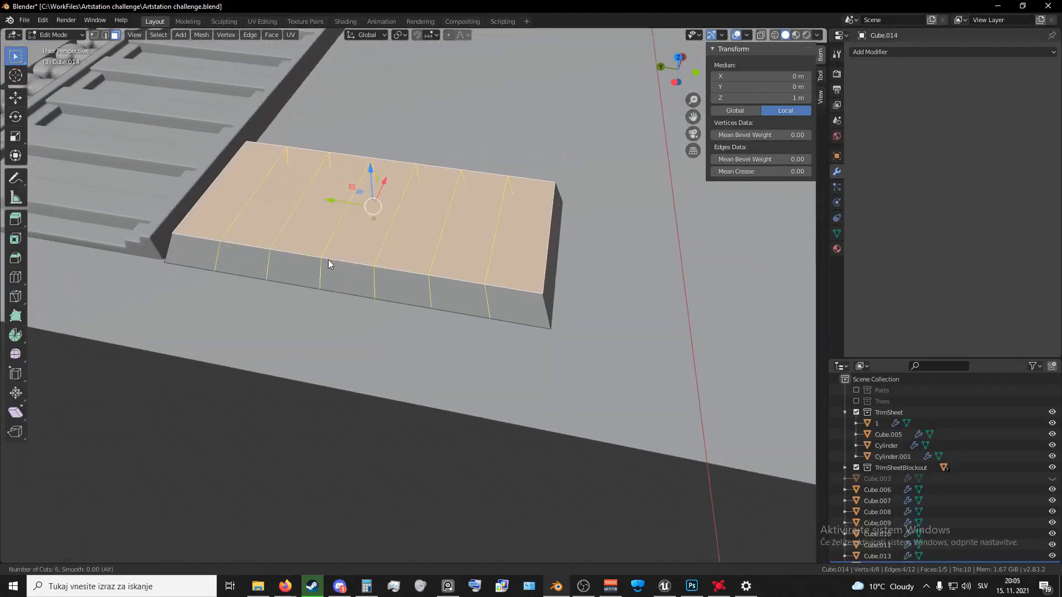
pyautogui.click(326, 264)
pyautogui.rightClick(327, 264)
pyautogui.moveTo(393, 270); pyautogui.dragTo(304, 260, button='middle')
# - Add three evenly spaced lengthwise loop cuts, dividing the block's width into four segments
pyautogui.hotkey('ctrl', 'r')
pyautogui.scroll(4, 480, 314)
pyautogui.scroll(-2, 480, 314)
pyautogui.click(480, 314)
pyautogui.rightClick(480, 314)
pyautogui.moveTo(499, 299); pyautogui.dragTo(457, 315, button='middle')
# - Switch to face selection and inspect the shape of individual quads along the block's long sloped side
pyautogui.click(457, 321)
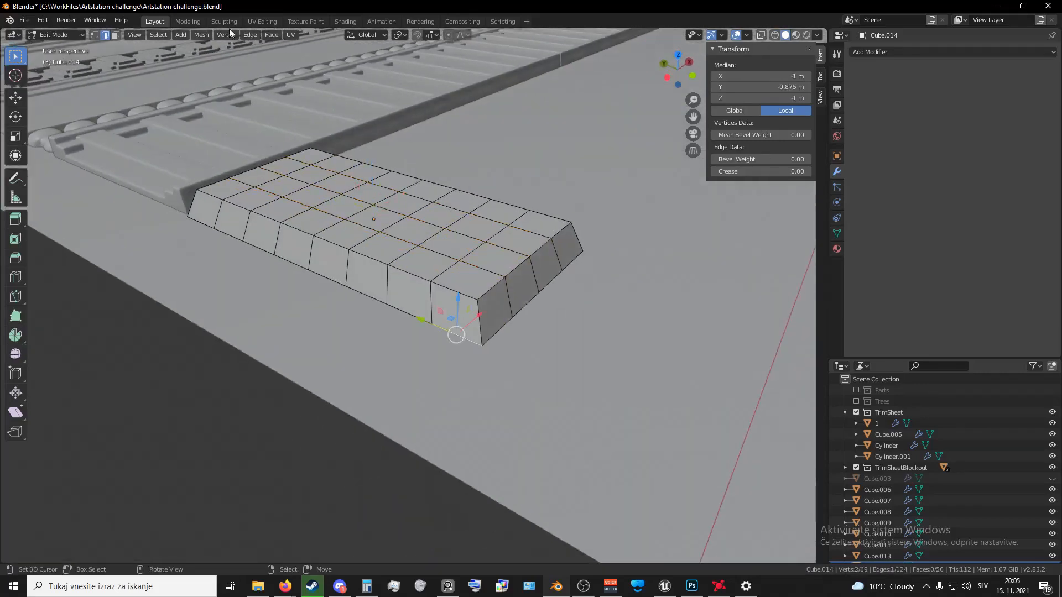
pyautogui.click(115, 35)
pyautogui.click(447, 301)
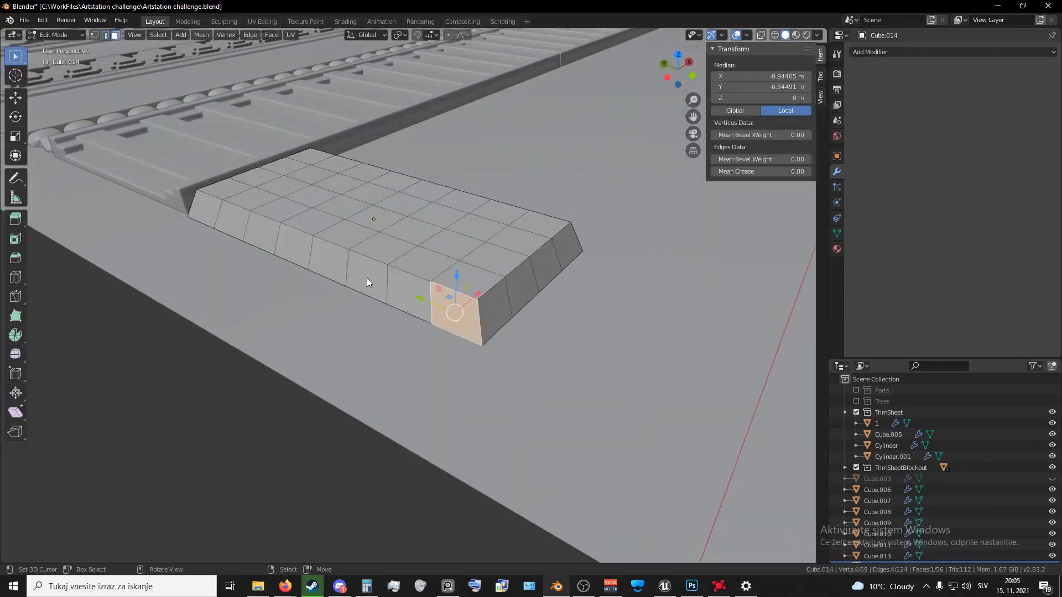
pyautogui.click(367, 277)
pyautogui.moveTo(321, 271); pyautogui.dragTo(486, 266, button='middle')
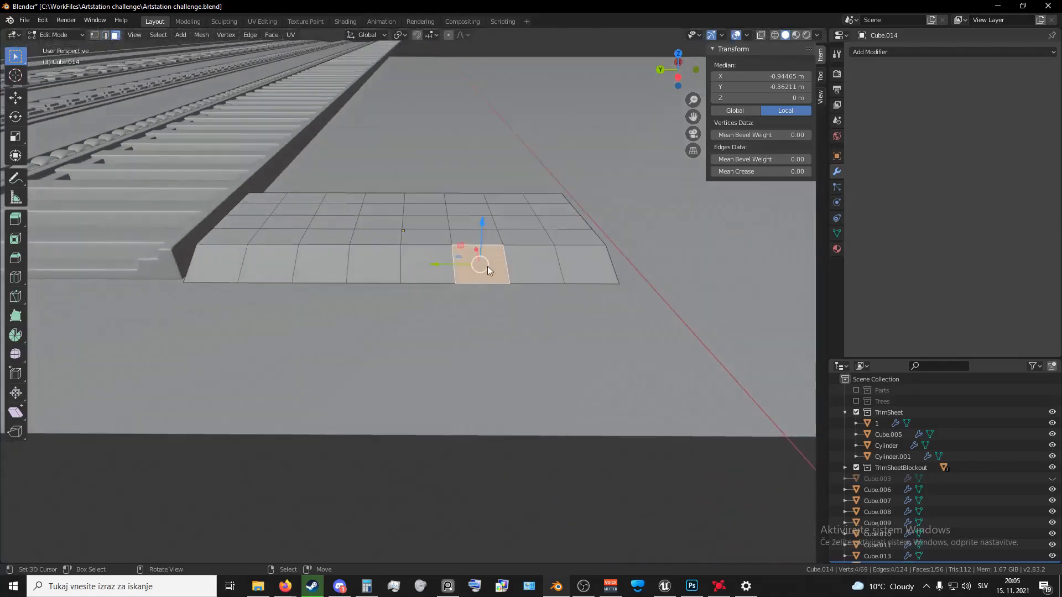
pyautogui.click(573, 264)
pyautogui.moveTo(573, 264); pyautogui.dragTo(549, 263, button='middle')
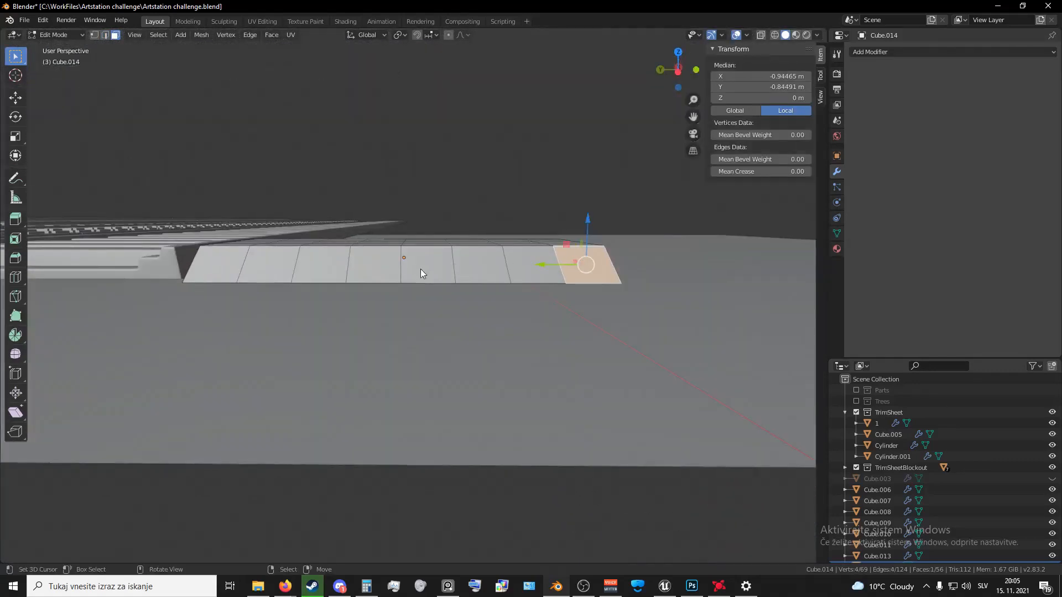
pyautogui.moveTo(421, 269); pyautogui.dragTo(381, 300, button='middle')
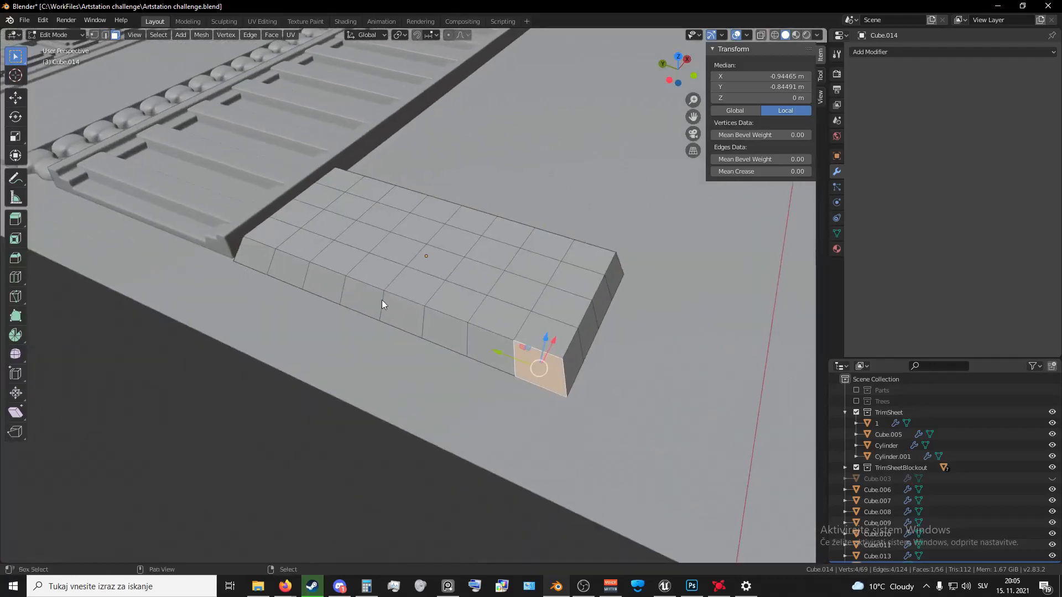
pyautogui.scroll(-2, 381, 304)
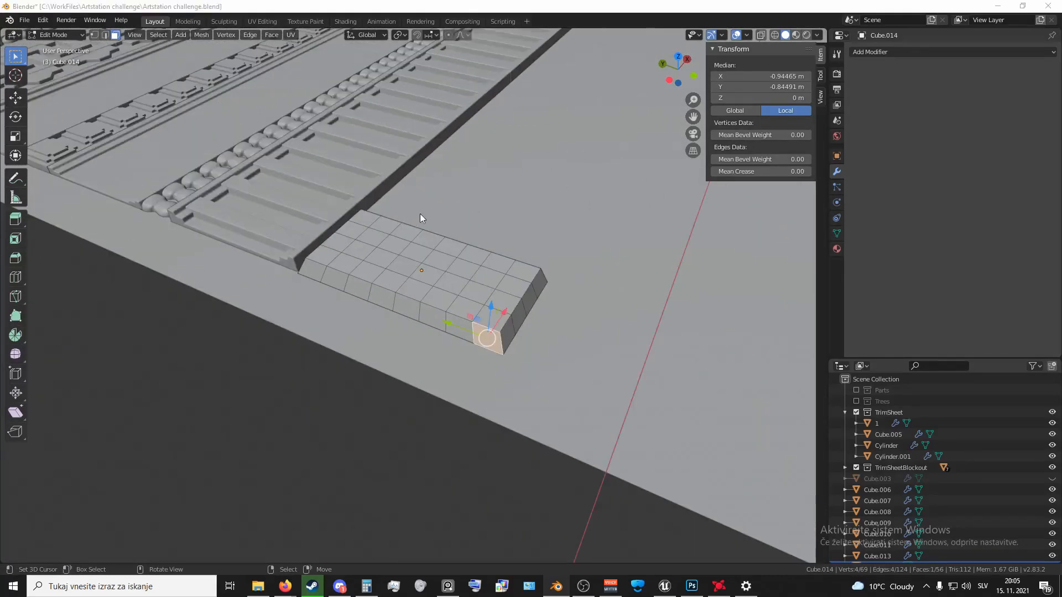
pyautogui.scroll(5, 416, 288)
pyautogui.moveTo(427, 294); pyautogui.dragTo(447, 257, button='middle')
pyautogui.scroll(-3, 416, 288)
# - Return to Object Mode, add a Bevel modifier to the subdivided block and check how evenly its edges are chamfered
pyautogui.press('Tab')
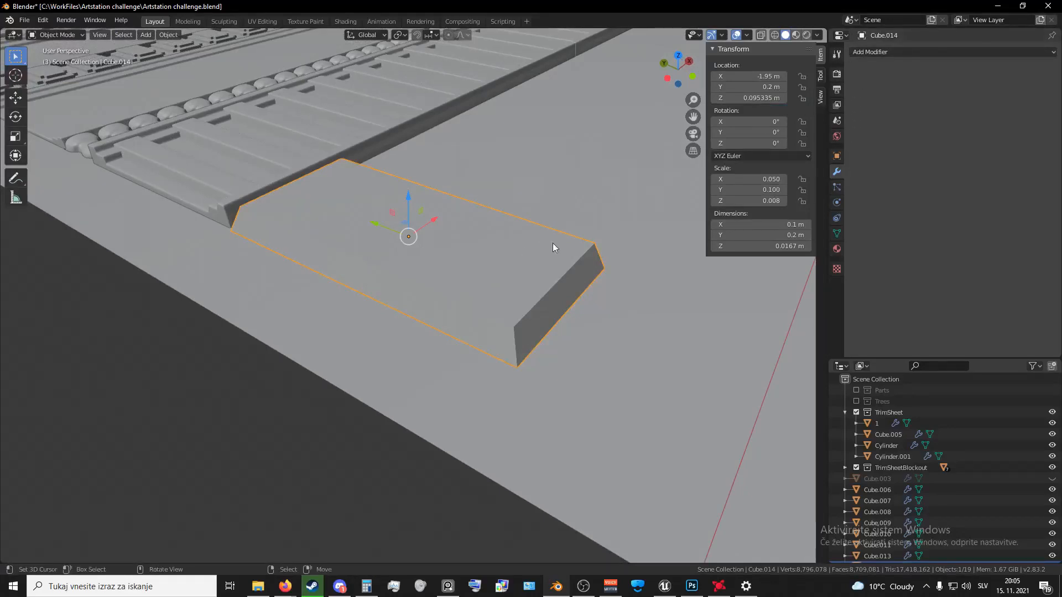
pyautogui.click(875, 52)
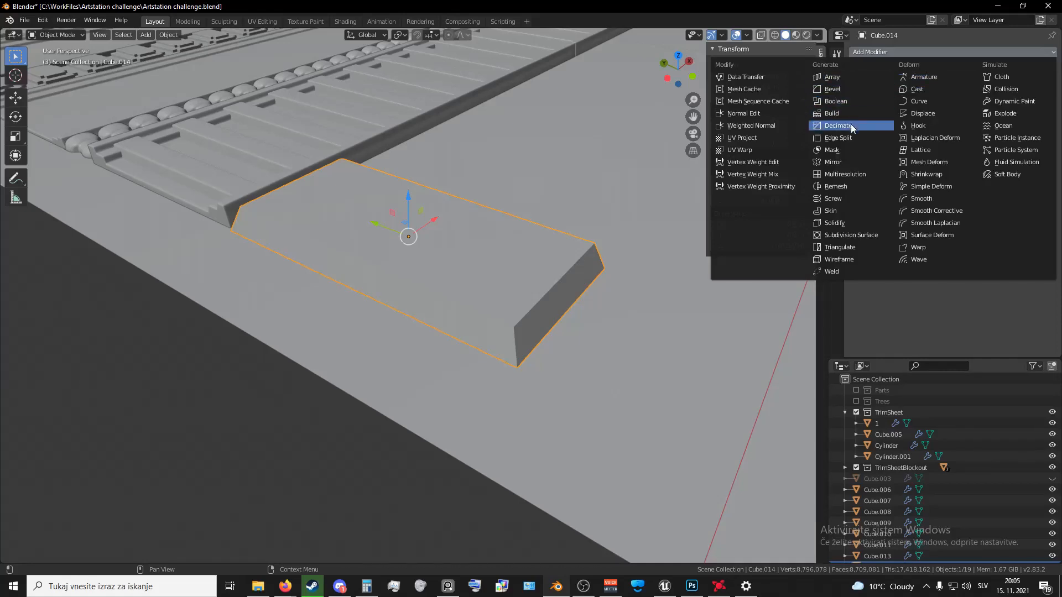
pyautogui.click(854, 89)
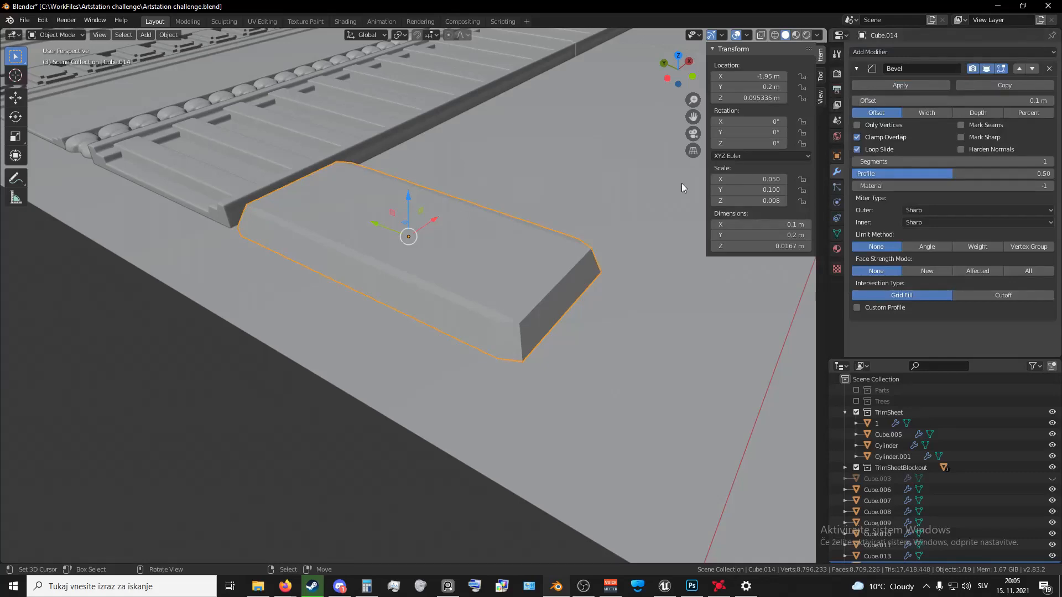
pyautogui.moveTo(571, 297); pyautogui.dragTo(494, 395, button='middle')
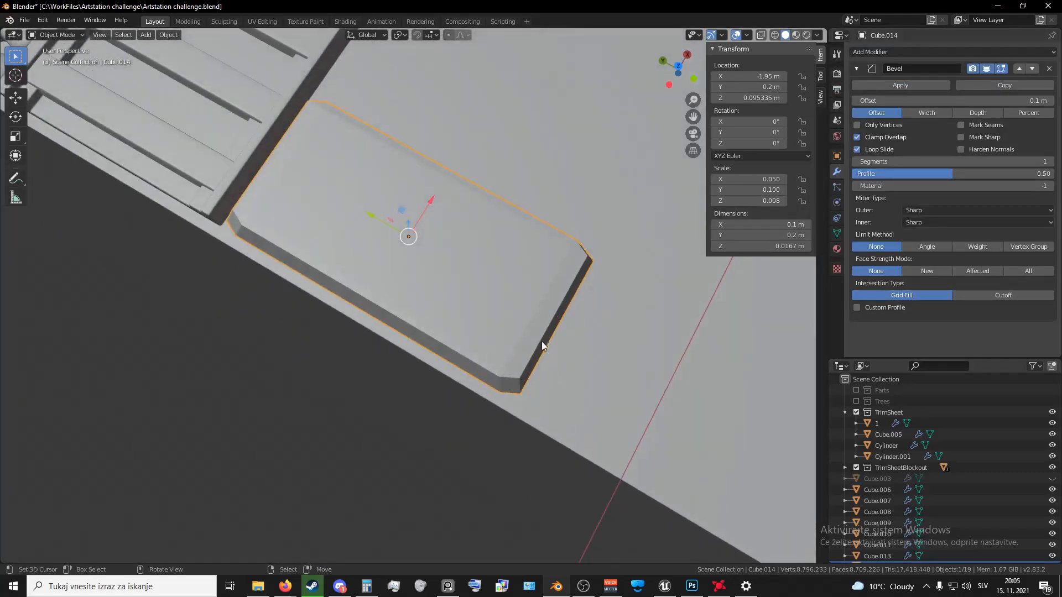
pyautogui.moveTo(451, 363); pyautogui.dragTo(474, 320, button='middle')
# - Apply the block's scale and set the Bevel modifier's offset to 0.003 m
pyautogui.hotkey('ctrl', 'a')
pyautogui.click(473, 318)
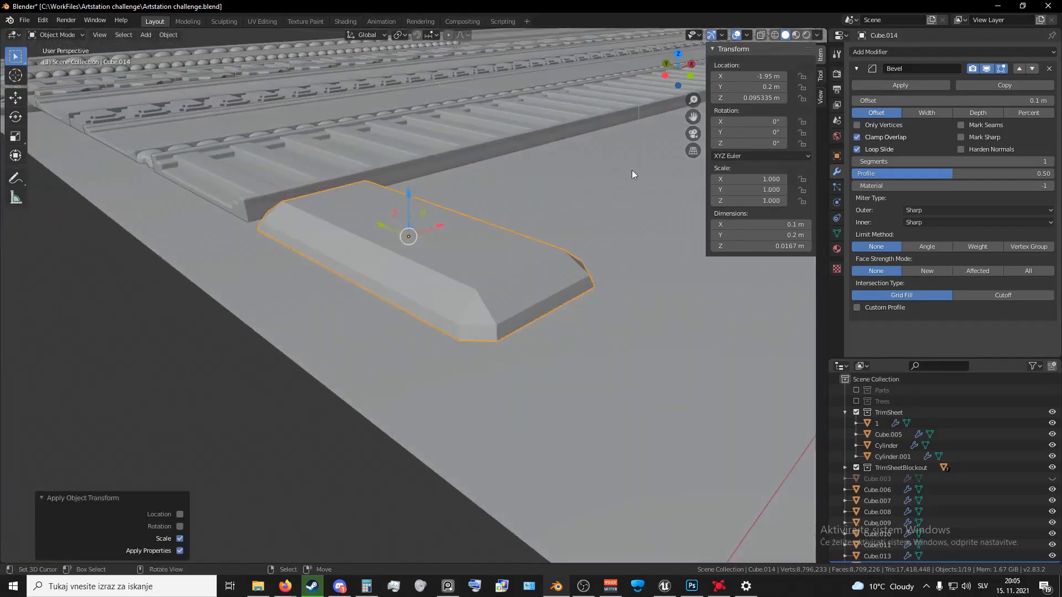
pyautogui.click(904, 103)
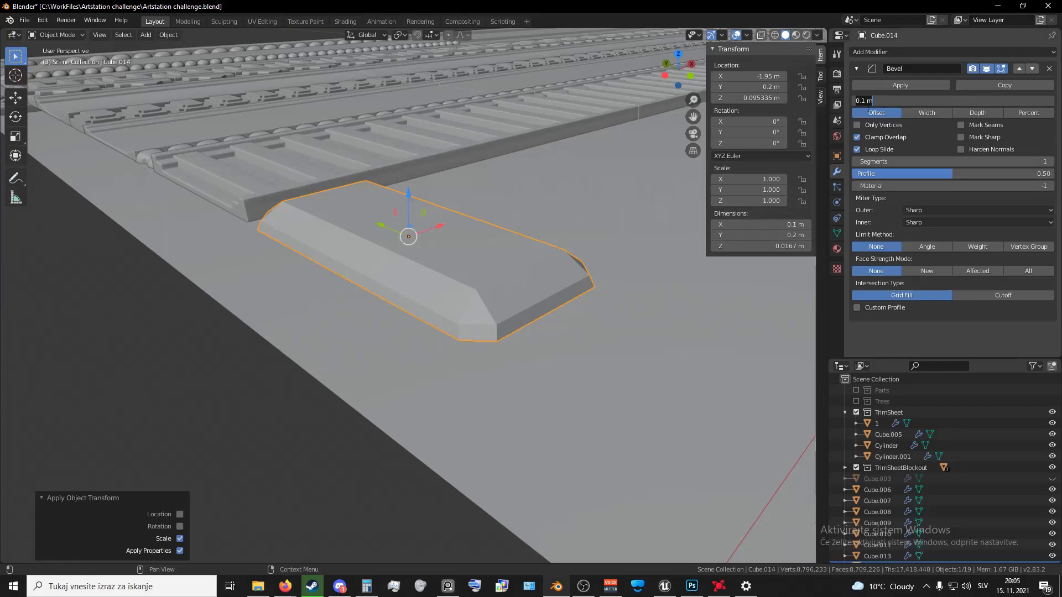
pyautogui.click(864, 101)
pyautogui.press('BackSpace')
pyautogui.write('00')
pyautogui.press('Return')
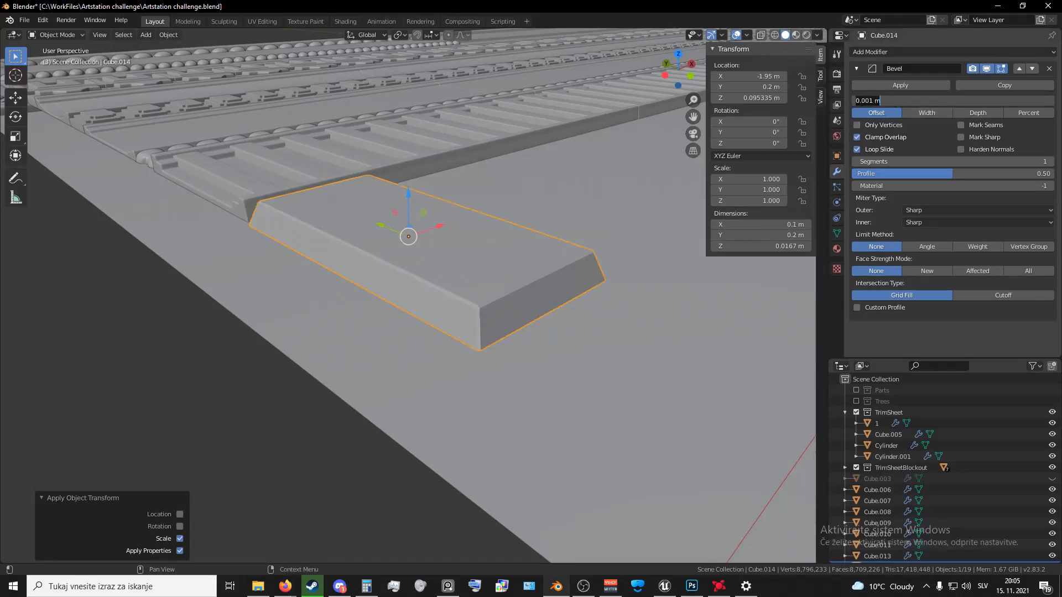
pyautogui.press('BackSpace')
pyautogui.write('3')
pyautogui.press('Return')
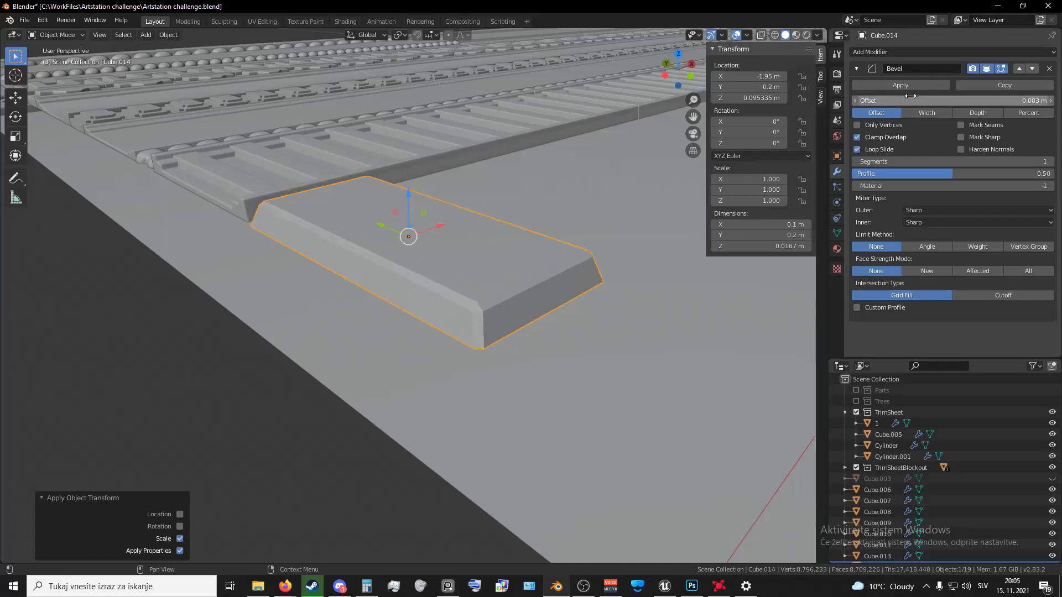
# - Check the bevelled block against the sheet, and add a Catmull-Clark Subdivision modifier below the Bevel with viewport level 2
pyautogui.moveTo(625, 250); pyautogui.dragTo(573, 301, button='middle')
pyautogui.scroll(-5, 576, 293)
pyautogui.press('KP_7')
pyautogui.scroll(5, 569, 297)
pyautogui.scroll(-10, 583, 288)
pyautogui.scroll(8, 587, 287)
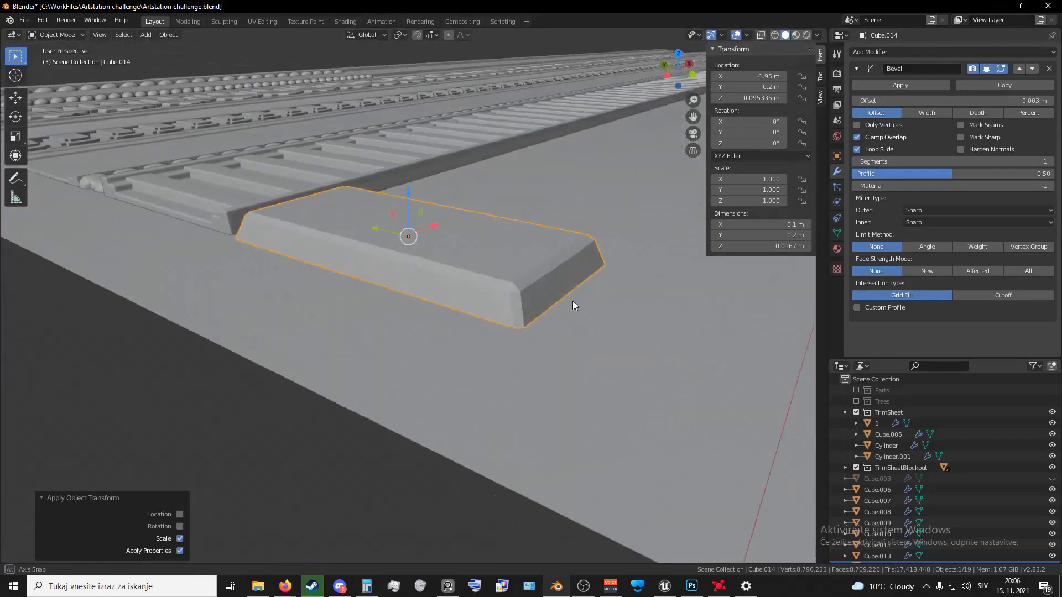
pyautogui.click(856, 68)
pyautogui.click(885, 51)
pyautogui.click(852, 236)
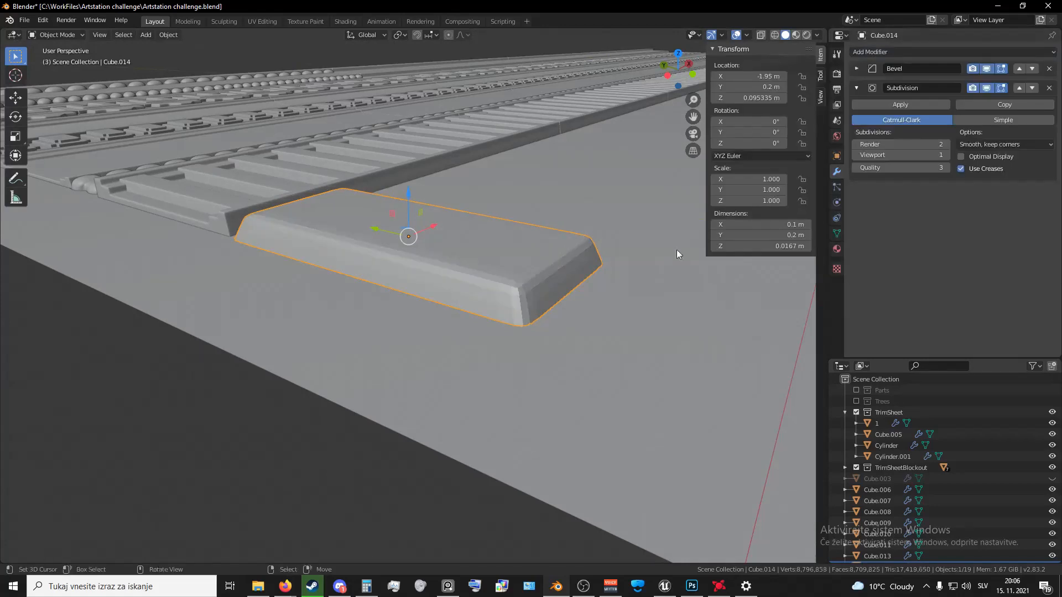
pyautogui.click(947, 156)
pyautogui.click(947, 157)
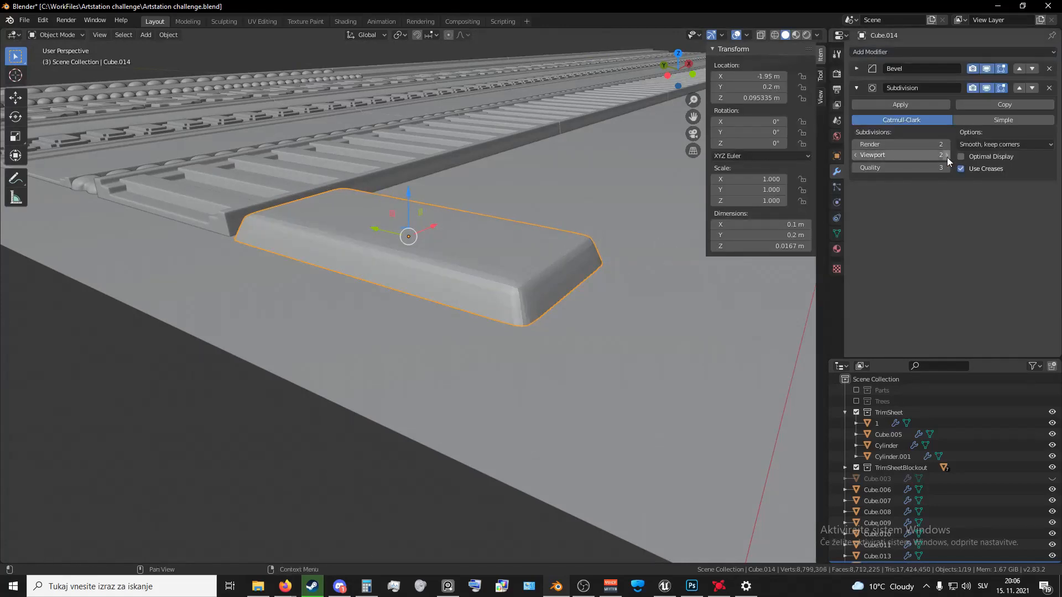
# - Set the Subdivision modifier's viewport level to 3 and check the smoothed block from above and up close
pyautogui.moveTo(686, 232); pyautogui.dragTo(569, 308, button='middle')
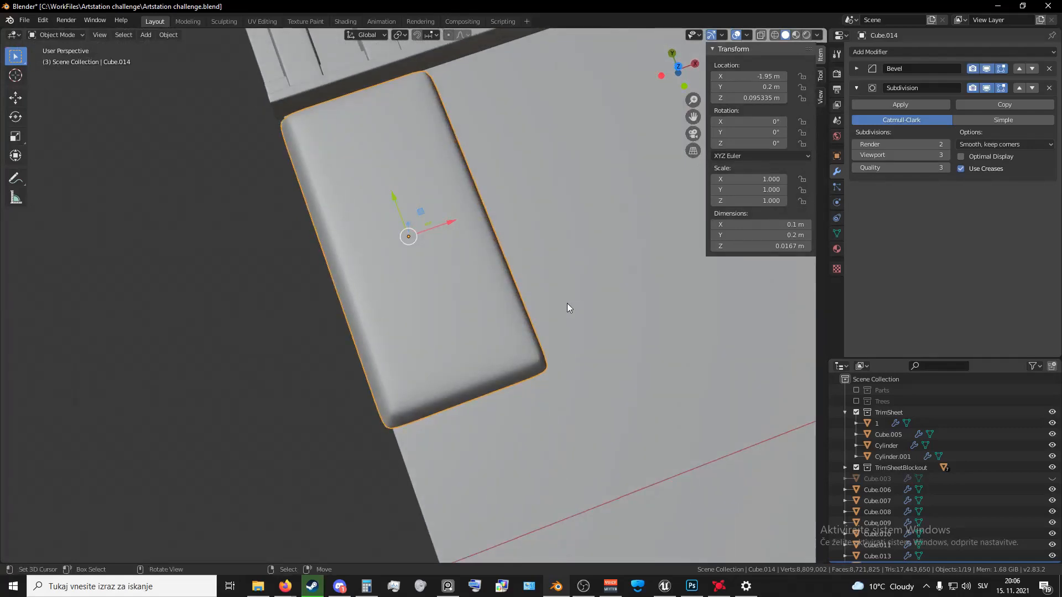
pyautogui.moveTo(569, 308); pyautogui.dragTo(543, 467, button='middle')
pyautogui.scroll(5, 496, 370)
pyautogui.moveTo(495, 369)
pyautogui.mouseDown(button='middle')
pyautogui.moveTo(410, 360)
pyautogui.moveTo(486, 372)
pyautogui.moveTo(504, 363)
pyautogui.mouseUp(button='middle')
pyautogui.scroll(-6, 515, 336)
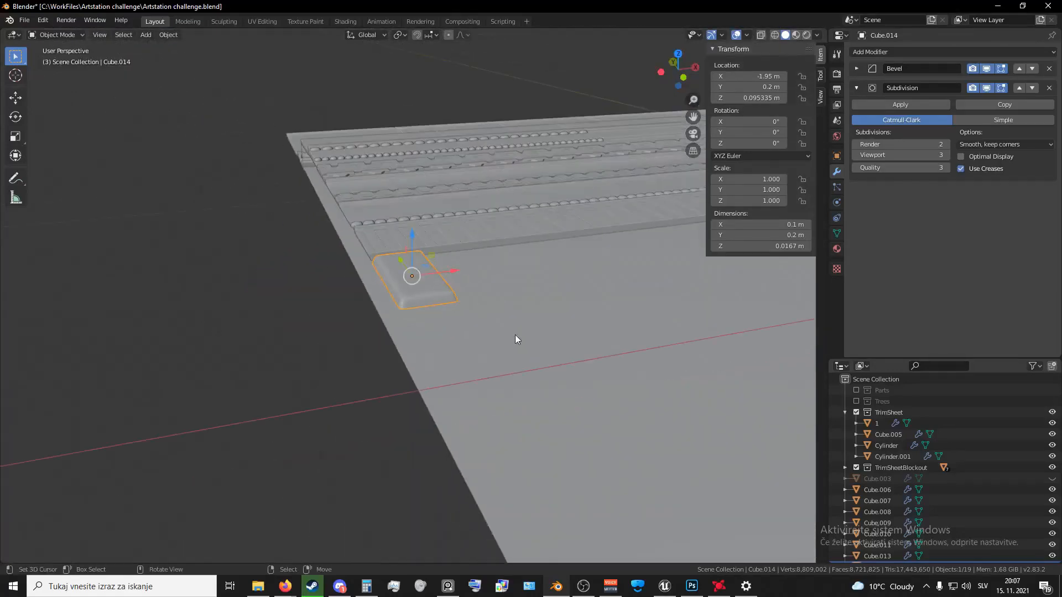
# - Reduce the Bevel modifier's offset to 0.002 m and check the block's edges
pyautogui.click(857, 88)
pyautogui.click(856, 68)
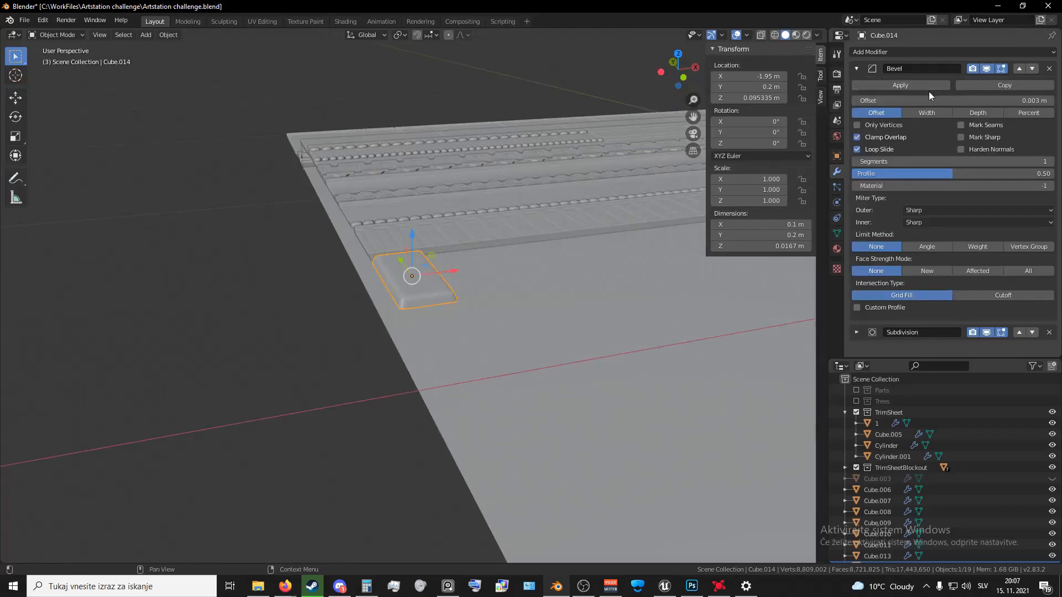
pyautogui.click(890, 101)
pyautogui.press('BackSpace')
pyautogui.write('2')
pyautogui.press('Return')
pyautogui.scroll(2, 423, 318)
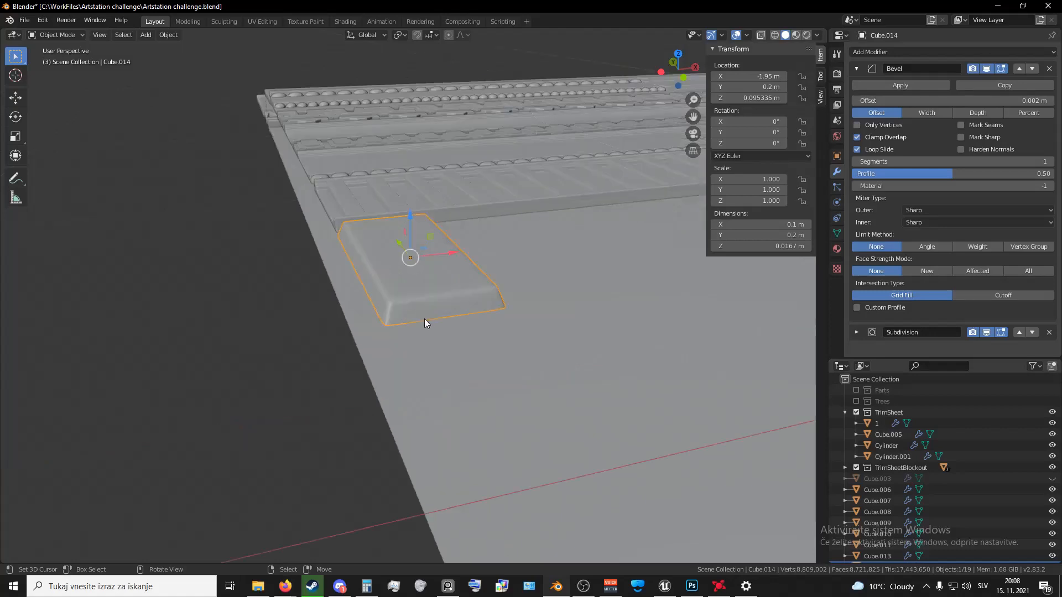
pyautogui.moveTo(424, 319); pyautogui.dragTo(406, 370, button='middle')
# - Add an Array modifier to the block below the Subdivision and view the row from the top
pyautogui.press('KP_7')
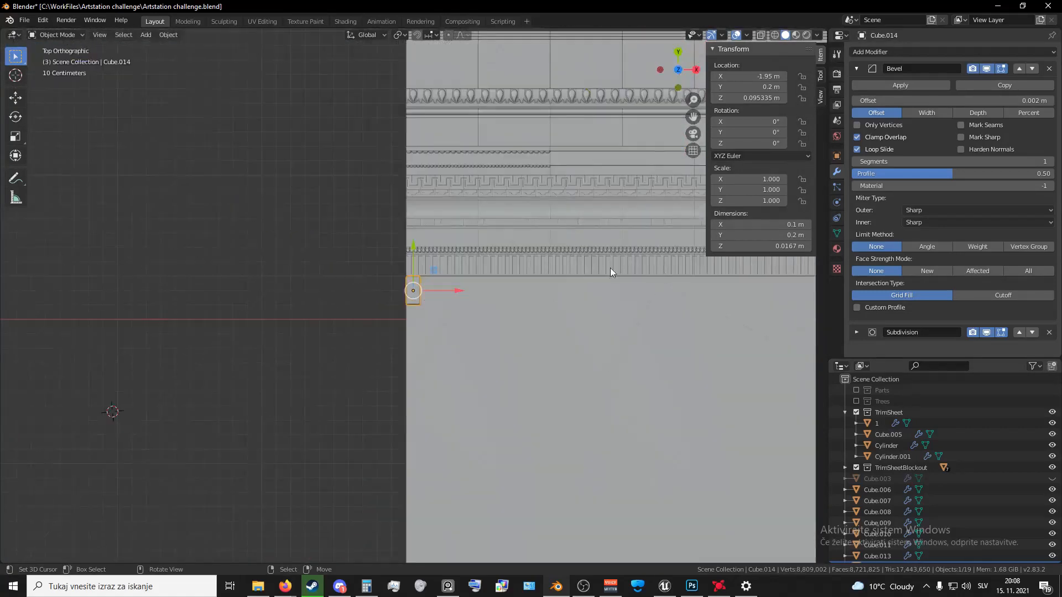
pyautogui.click(857, 69)
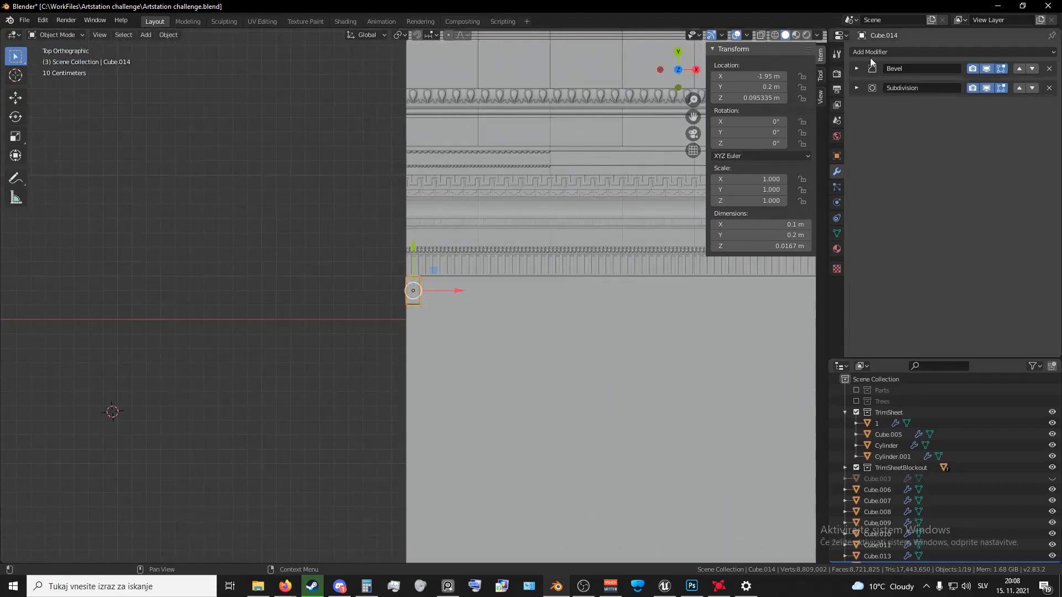
pyautogui.click(870, 56)
pyautogui.click(841, 77)
pyautogui.scroll(4, 611, 291)
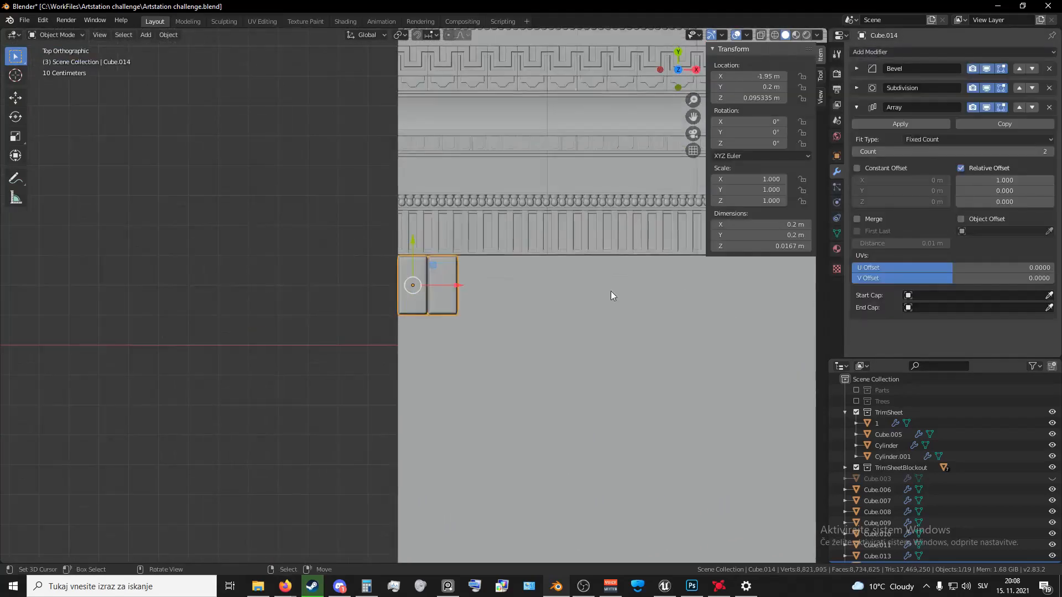
pyautogui.keyDown('shift'); pyautogui.moveTo(624, 327); pyautogui.dragTo(566, 344, button='middle'); pyautogui.keyUp('shift')
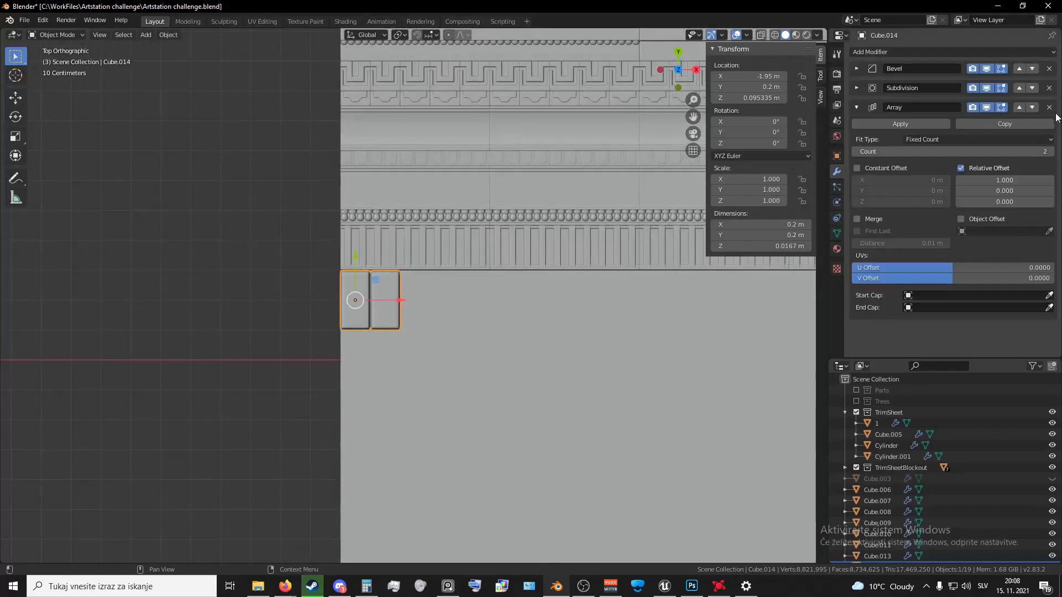
# - Raise the array count to 40 so the row of blocks spans the full width of the trim sheet
pyautogui.click(1050, 153)
pyautogui.click(1050, 153)
pyautogui.click(1051, 153)
pyautogui.scroll(-8, 657, 350)
pyautogui.keyDown('shift'); pyautogui.moveTo(662, 331); pyautogui.dragTo(546, 320, button='middle'); pyautogui.keyUp('shift')
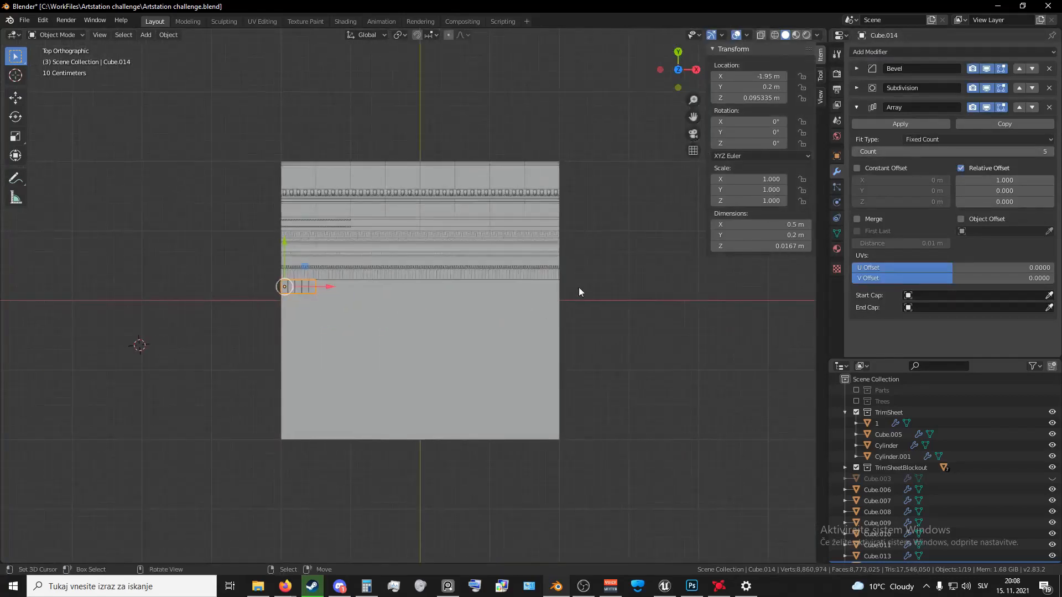
pyautogui.moveTo(907, 147); pyautogui.dragTo(952, 147)
pyautogui.scroll(4, 721, 294)
pyautogui.keyDown('shift'); pyautogui.moveTo(720, 295); pyautogui.dragTo(523, 310, button='middle'); pyautogui.keyUp('shift')
pyautogui.scroll(5, 553, 309)
pyautogui.scroll(-6, 559, 312)
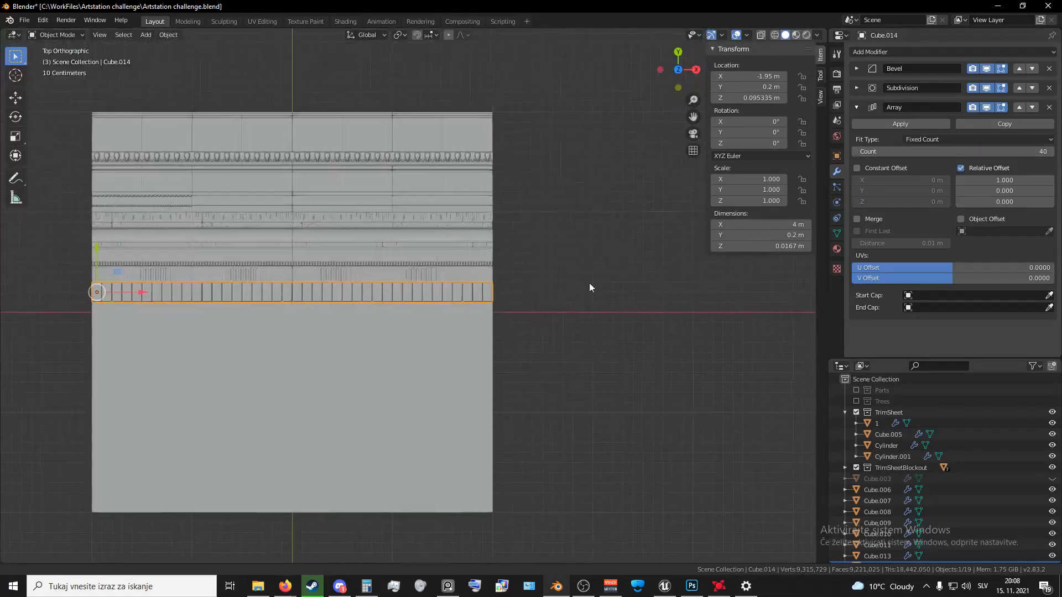
pyautogui.keyDown('shift'); pyautogui.moveTo(589, 283); pyautogui.dragTo(569, 272, button='middle'); pyautogui.keyUp('shift')
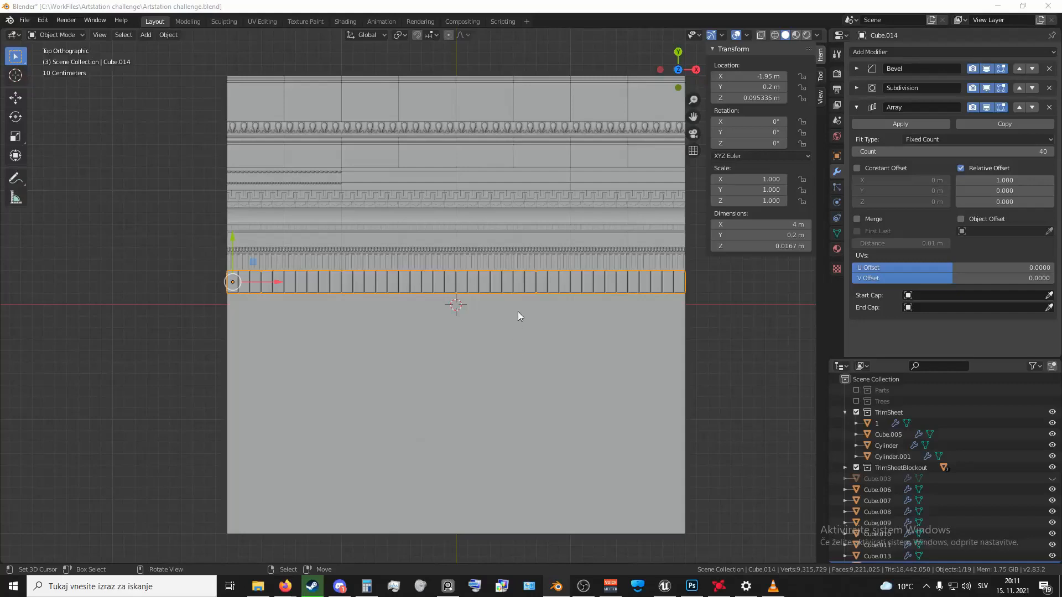
# - Examine the ornamental strips in perspective, selecting the beaded strip to see its modifier stack
pyautogui.moveTo(506, 353); pyautogui.dragTo(543, 335, button='middle')
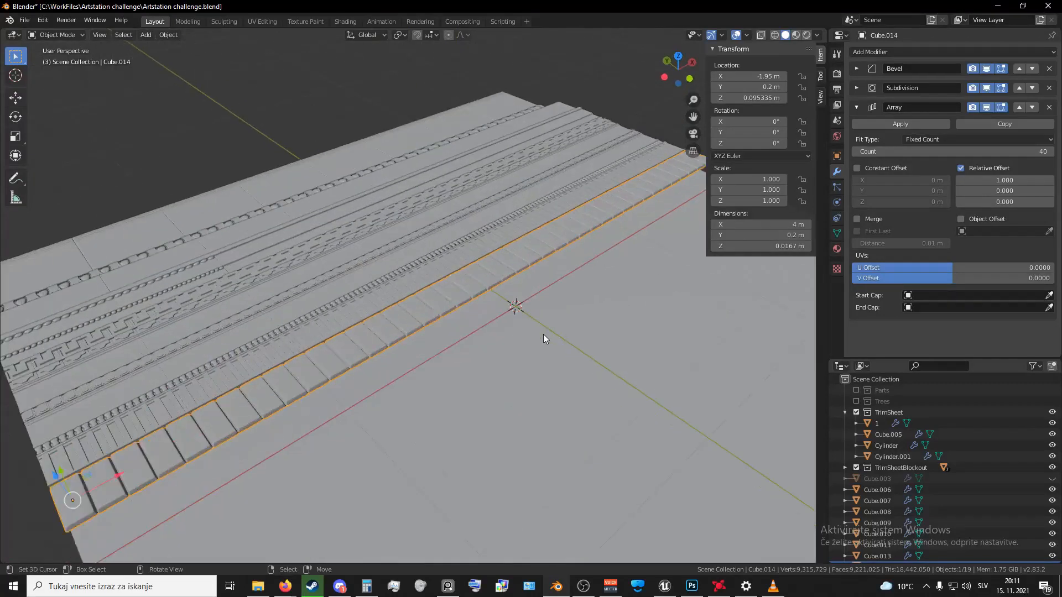
pyautogui.keyDown('shift'); pyautogui.moveTo(522, 394); pyautogui.dragTo(491, 342, button='middle'); pyautogui.keyUp('shift')
pyautogui.scroll(8, 572, 338)
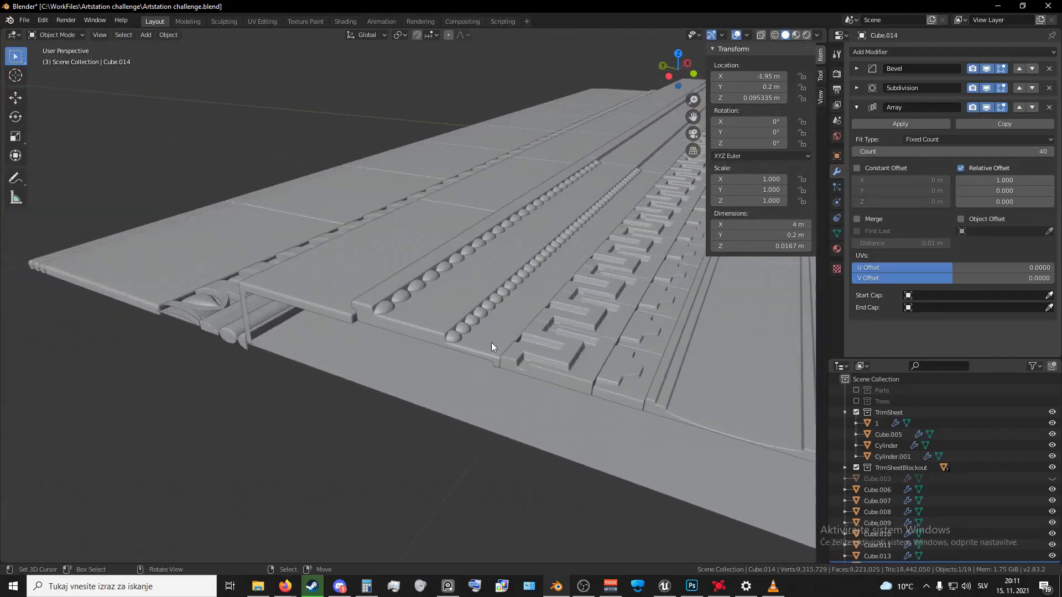
pyautogui.click(426, 326)
pyautogui.moveTo(426, 326); pyautogui.dragTo(649, 441, button='middle')
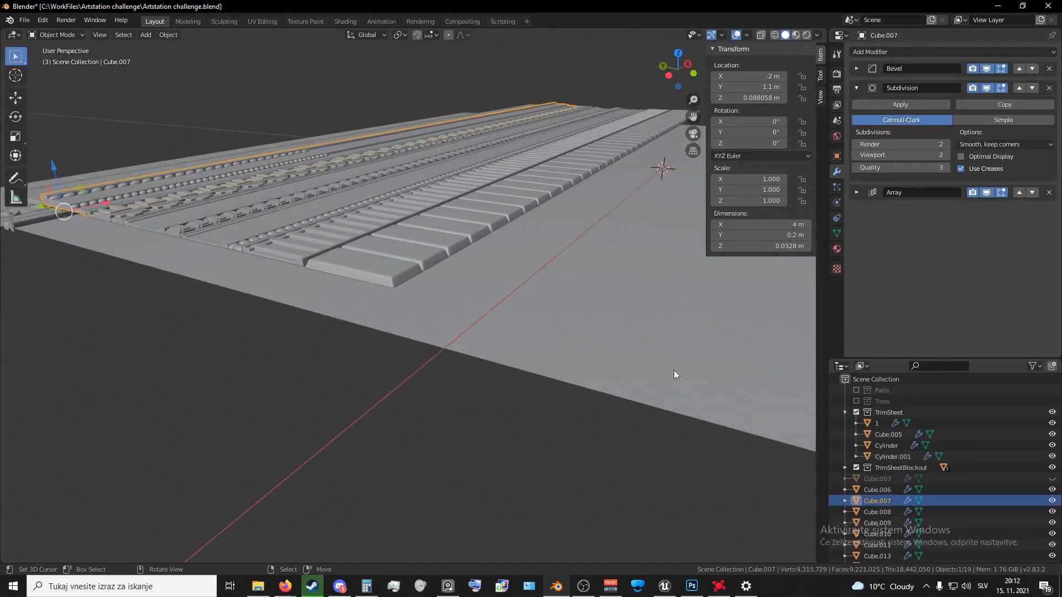
pyautogui.moveTo(673, 372); pyautogui.dragTo(647, 353, button='middle')
pyautogui.scroll(-4, 647, 354)
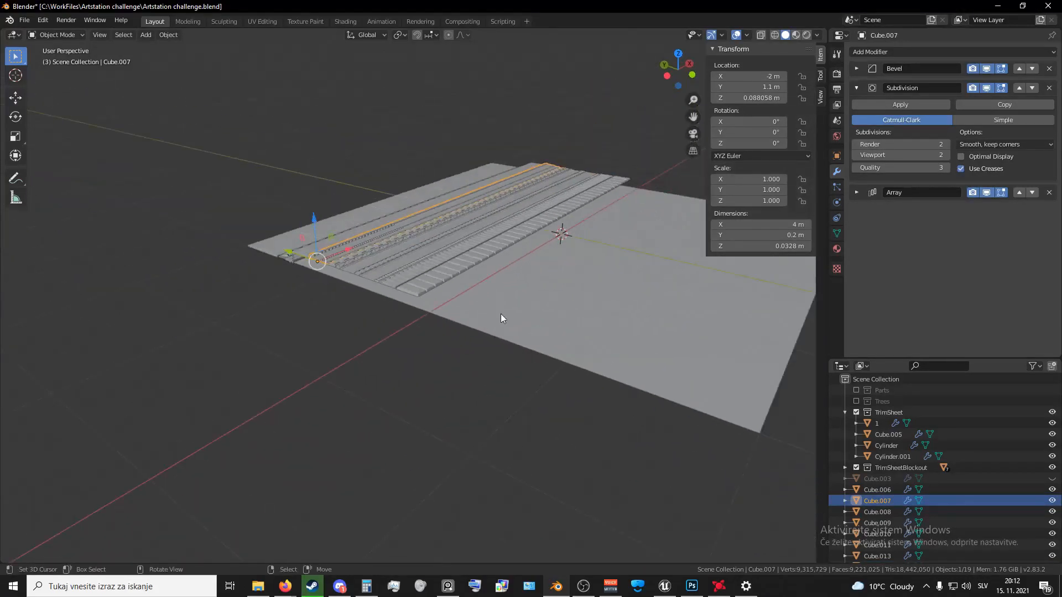
# - Select the row of blocks again, collapse its Array settings and examine the scene statistics and the whole sheet
pyautogui.click(428, 293)
pyautogui.scroll(6, 448, 349)
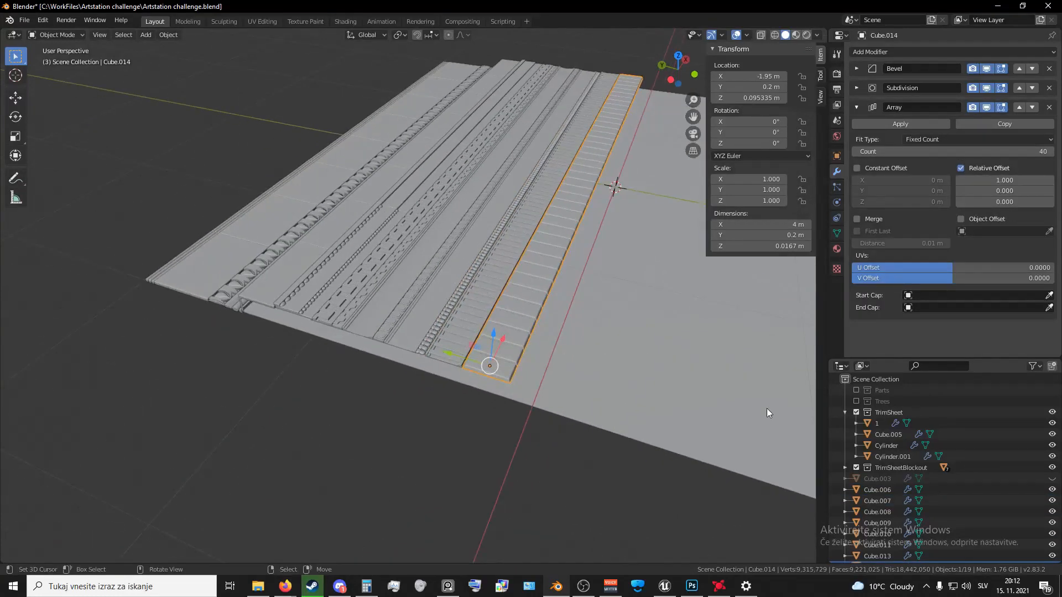
pyautogui.click(856, 107)
pyautogui.moveTo(637, 358); pyautogui.dragTo(603, 356, button='middle')
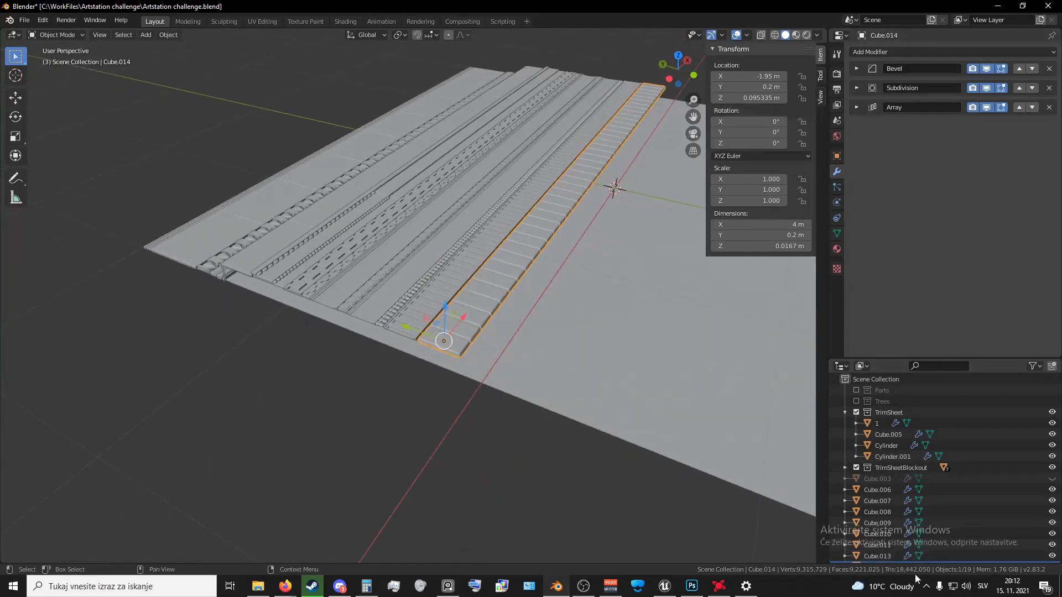
pyautogui.scroll(-2, 646, 517)
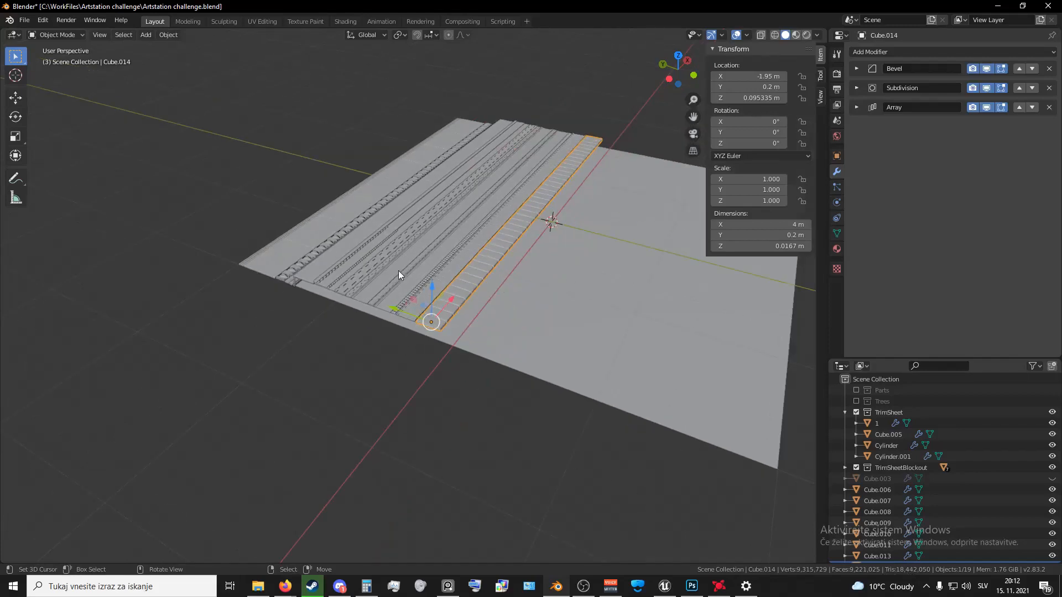
pyautogui.scroll(2, 437, 334)
pyautogui.scroll(1, 430, 330)
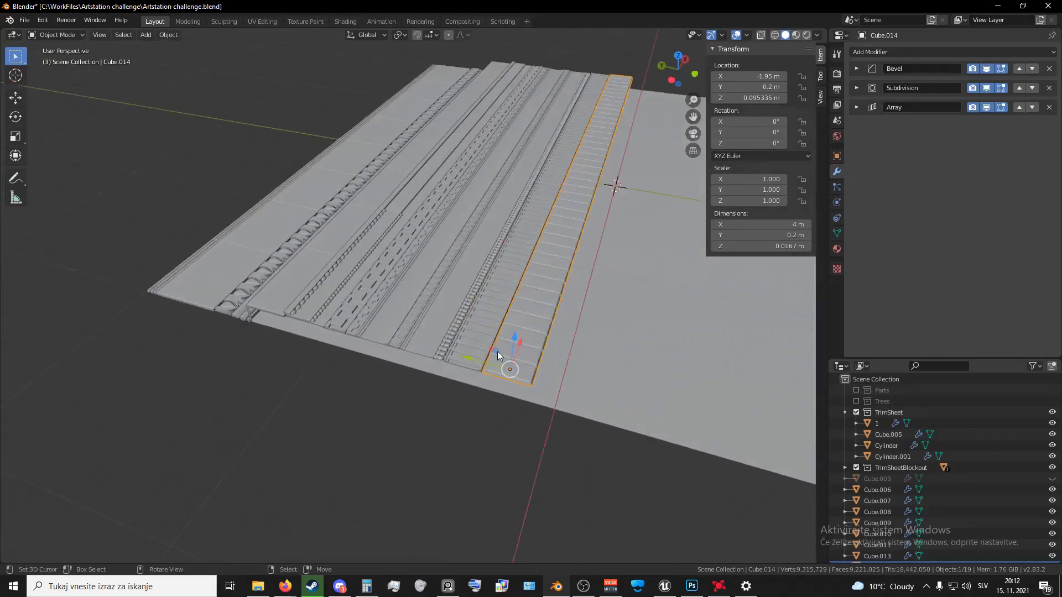
pyautogui.moveTo(525, 354); pyautogui.dragTo(507, 366, button='middle')
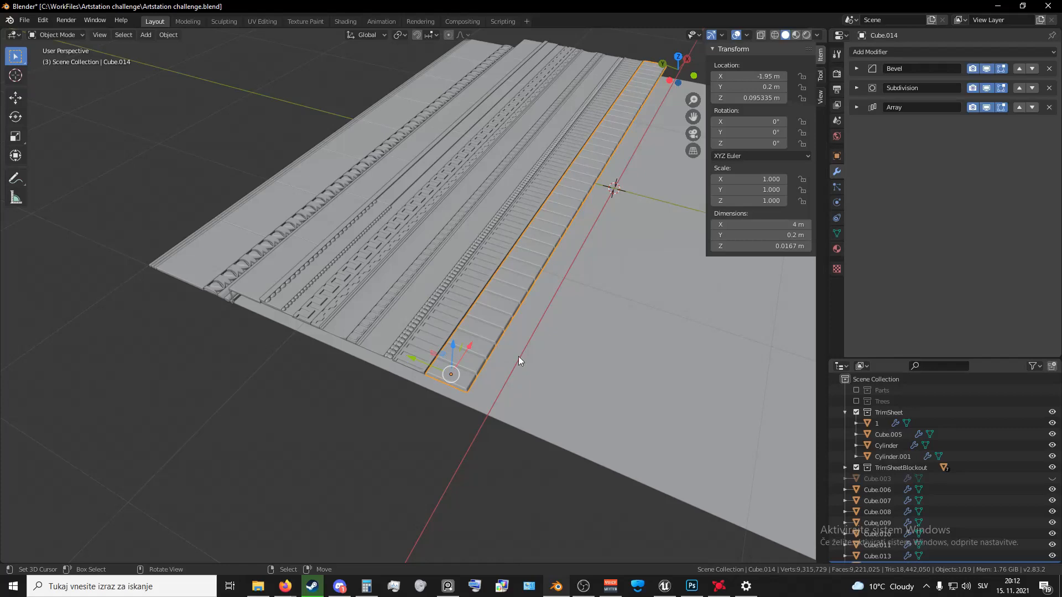
pyautogui.scroll(-1, 519, 361)
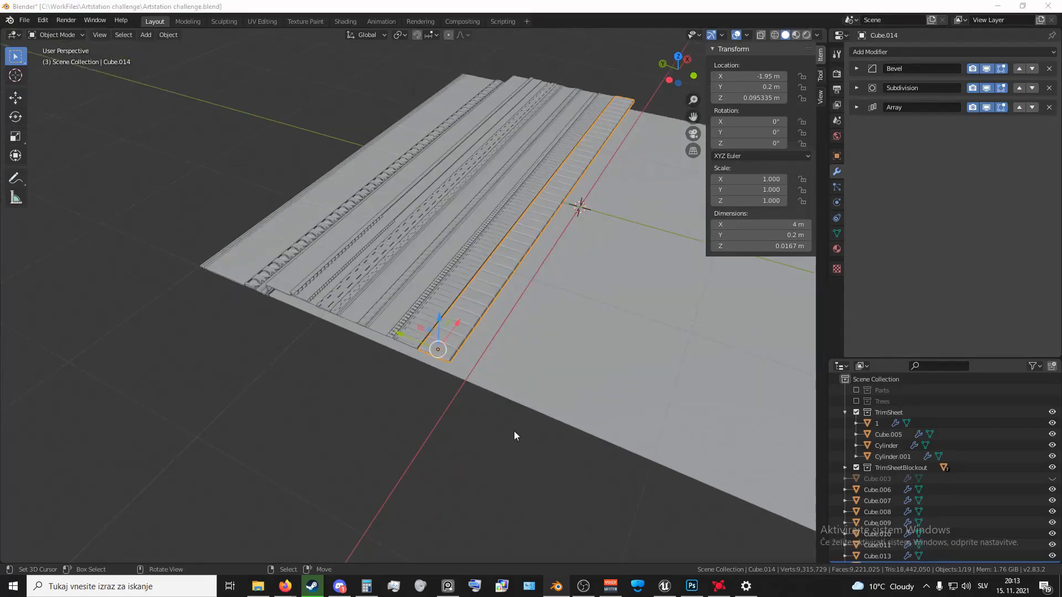
pyautogui.moveTo(518, 406); pyautogui.dragTo(487, 392, button='middle')
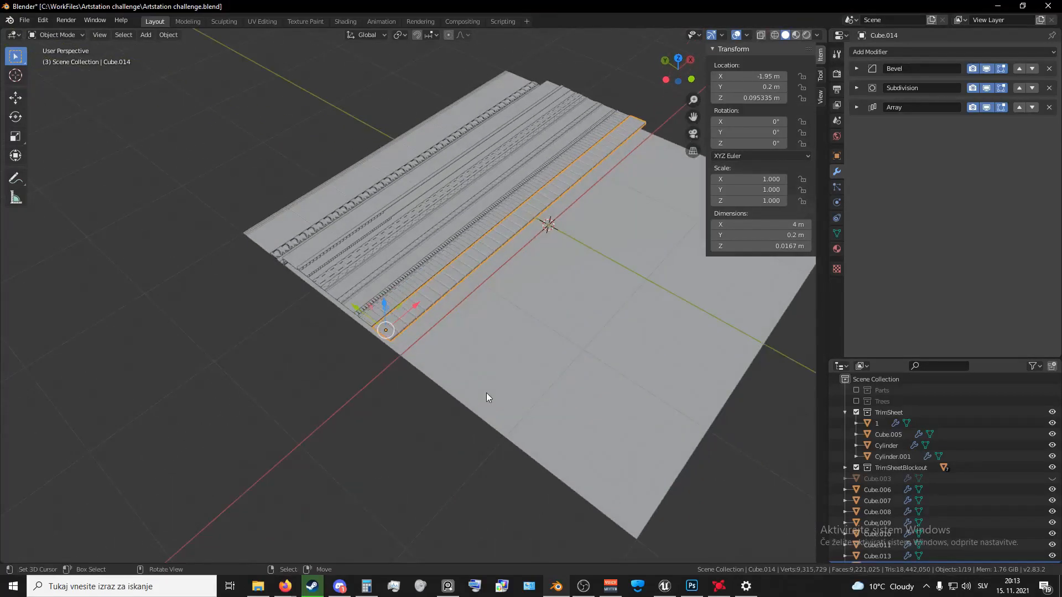
# - In top view, add a plane mesh and move it -3 m along X, beside the trim sheet
pyautogui.press('KP_7')
pyautogui.hotkey('shift', 'a')
pyautogui.moveTo(416, 291)
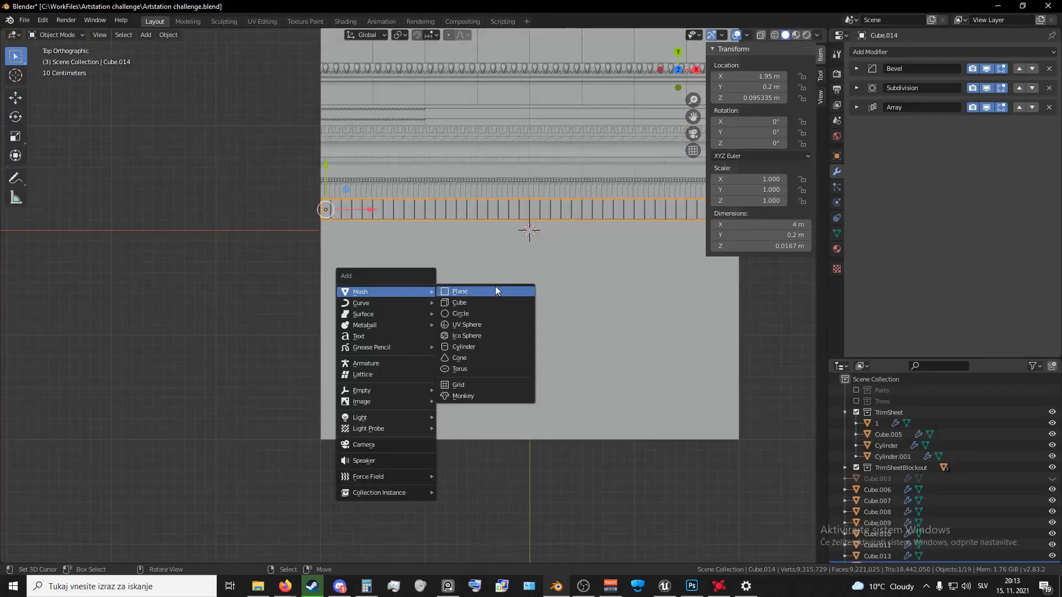
pyautogui.click(495, 291)
pyautogui.press('g')
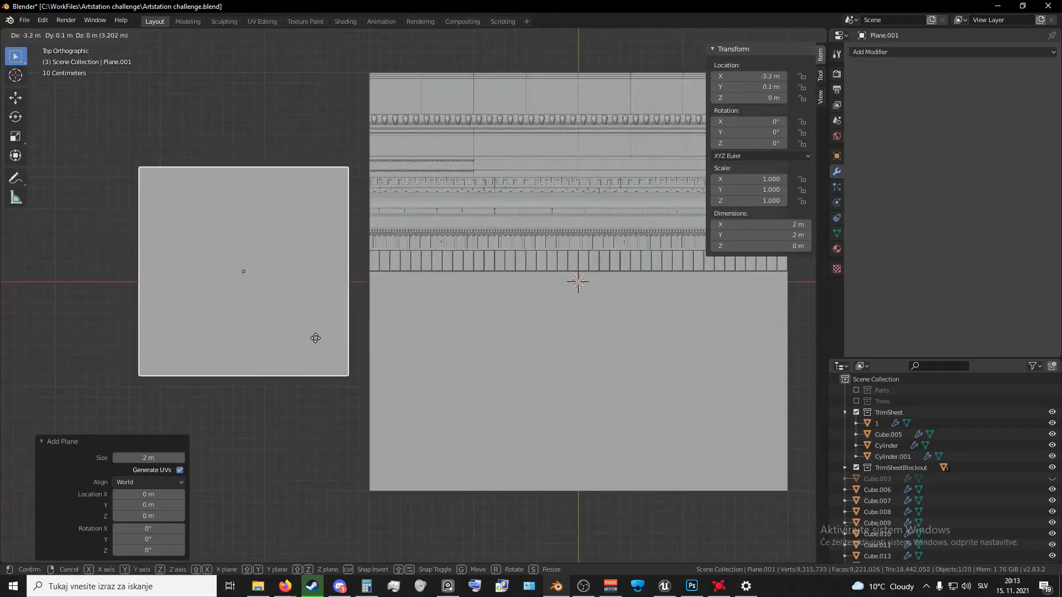
pyautogui.click(336, 346)
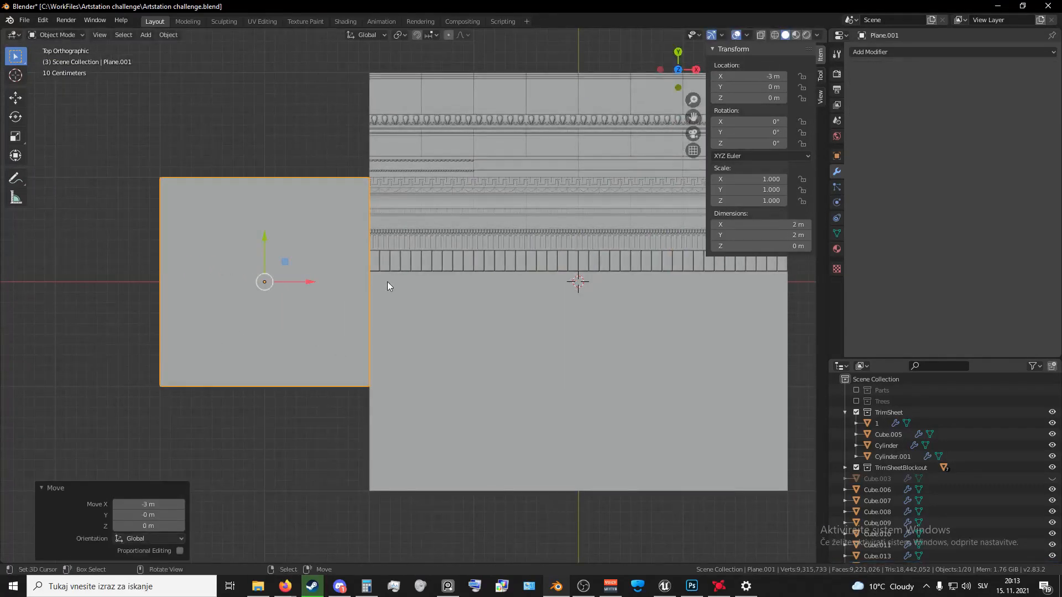
# - Scale the plane by 0.5 and place it close beside the sheet with its lower edge on the X axis
pyautogui.write('s.5')
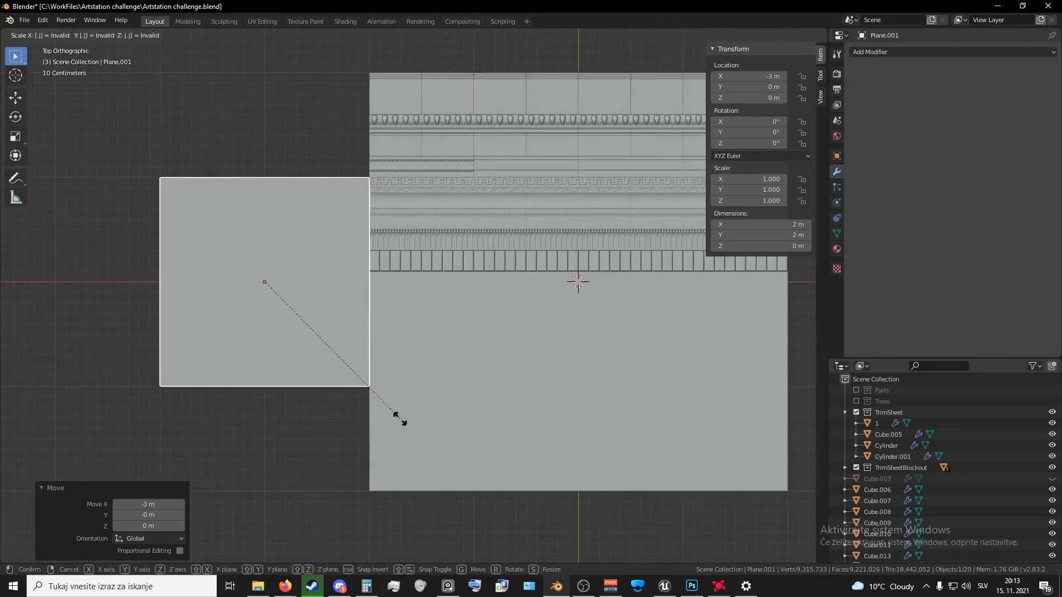
pyautogui.press('Return')
pyautogui.keyDown('shift'); pyautogui.moveTo(277, 334); pyautogui.dragTo(307, 379, button='middle'); pyautogui.keyUp('shift')
pyautogui.press('g')
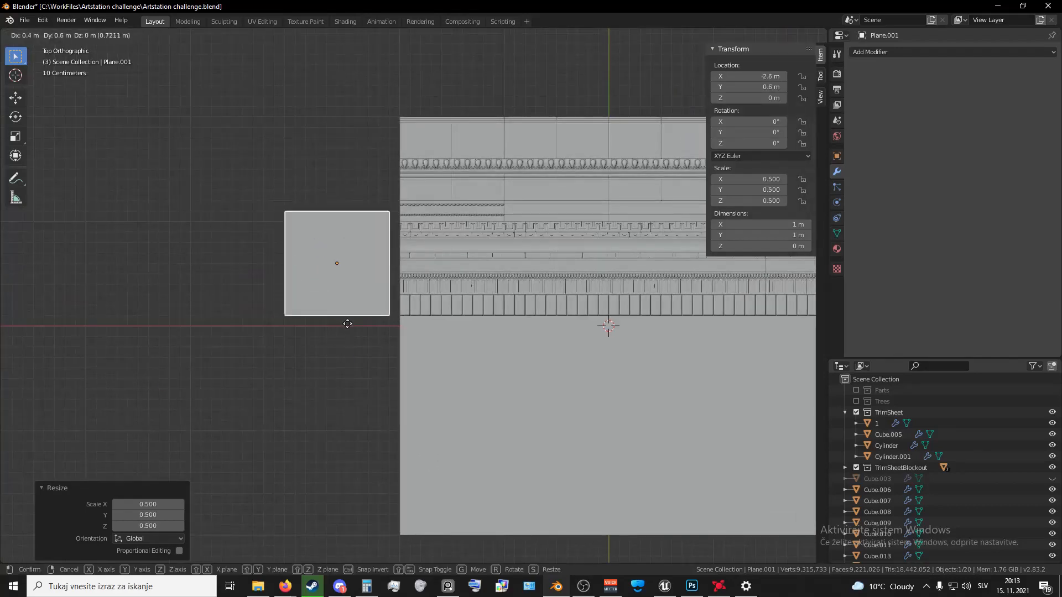
pyautogui.keyDown('ctrl'); pyautogui.click(349, 335); pyautogui.keyUp('ctrl')
# - Enter Edit Mode on the plane and subdivide it with one cut into four equal faces
pyautogui.scroll(4, 343, 340)
pyautogui.press('Tab')
pyautogui.scroll(4, 354, 335)
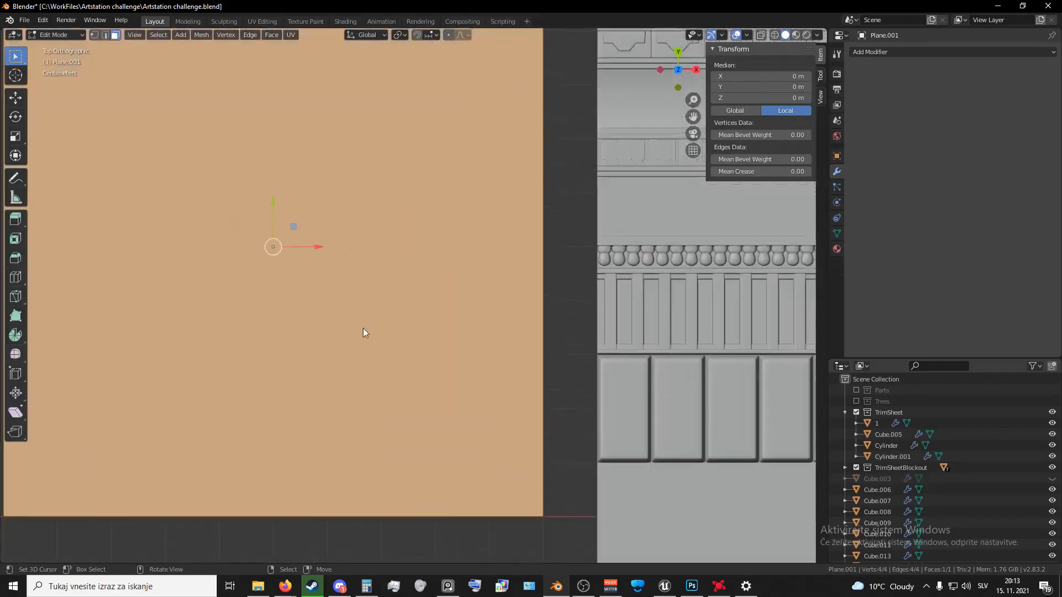
pyautogui.scroll(-2, 363, 347)
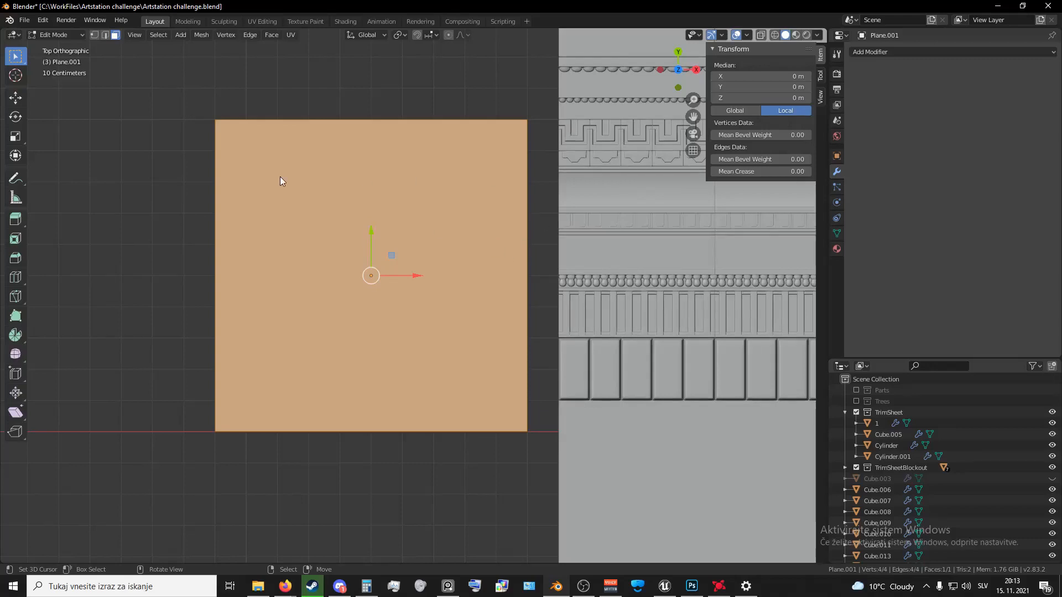
pyautogui.scroll(-3, 415, 310)
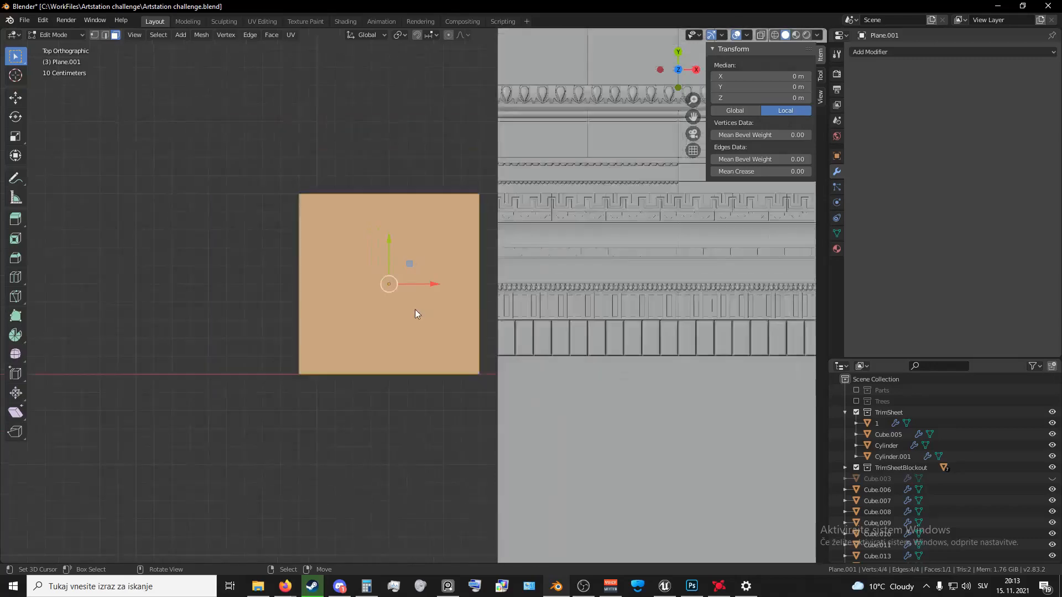
pyautogui.scroll(2, 430, 302)
pyautogui.scroll(-1, 450, 342)
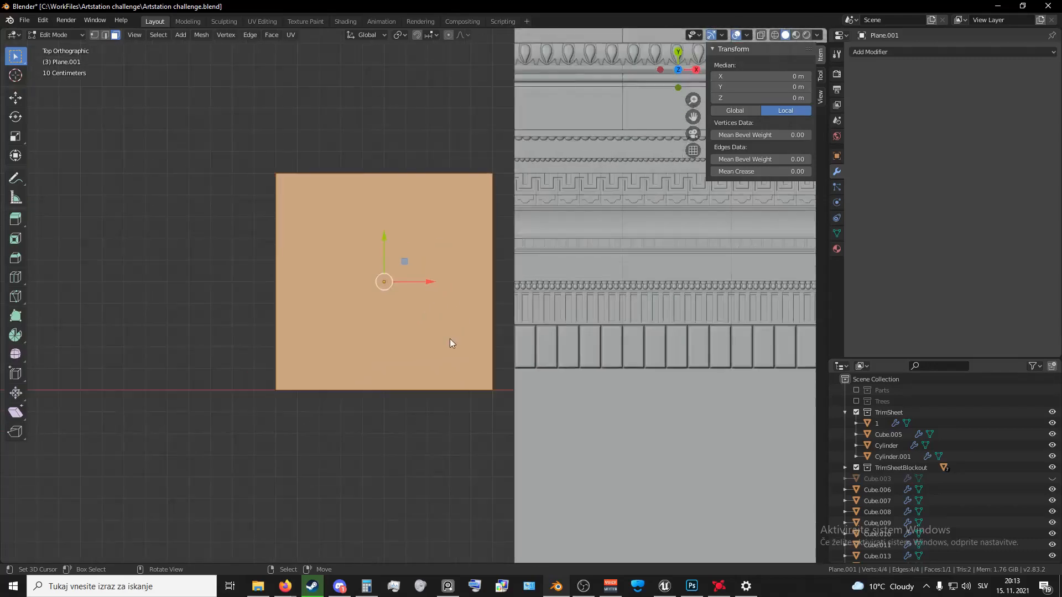
pyautogui.scroll(-1, 462, 311)
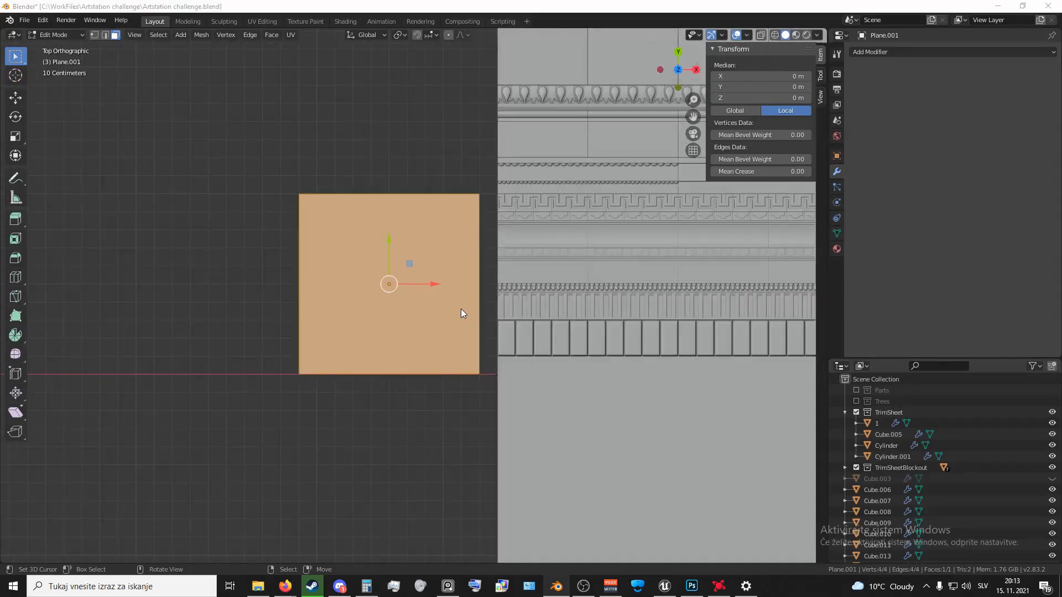
pyautogui.scroll(2, 434, 346)
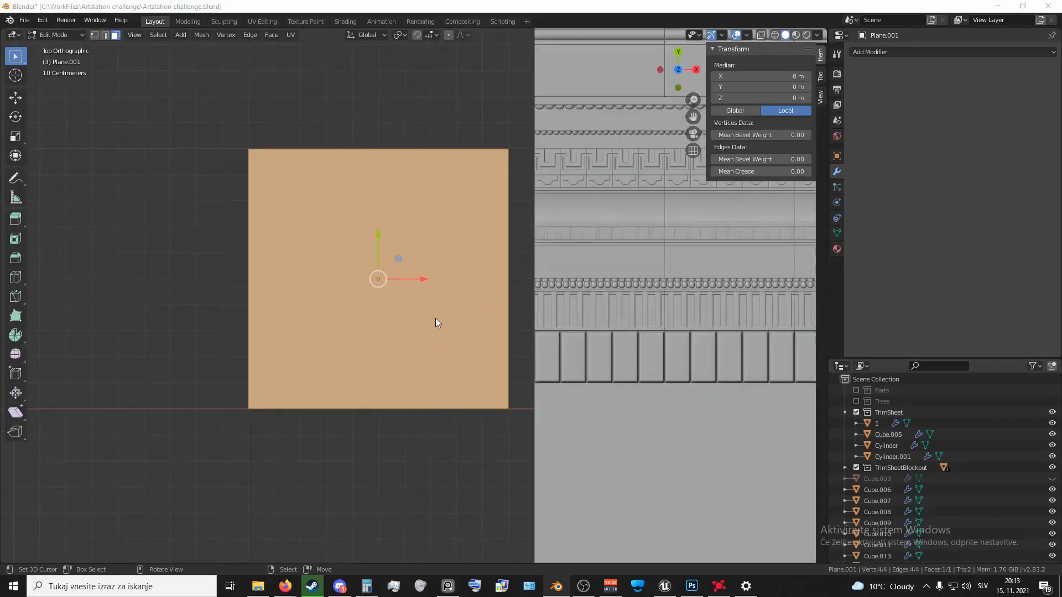
pyautogui.moveTo(436, 321)
pyautogui.mouseDown(button='middle')
pyautogui.moveTo(441, 349)
pyautogui.moveTo(425, 308)
pyautogui.mouseUp(button='middle')
pyautogui.press('KP_7')
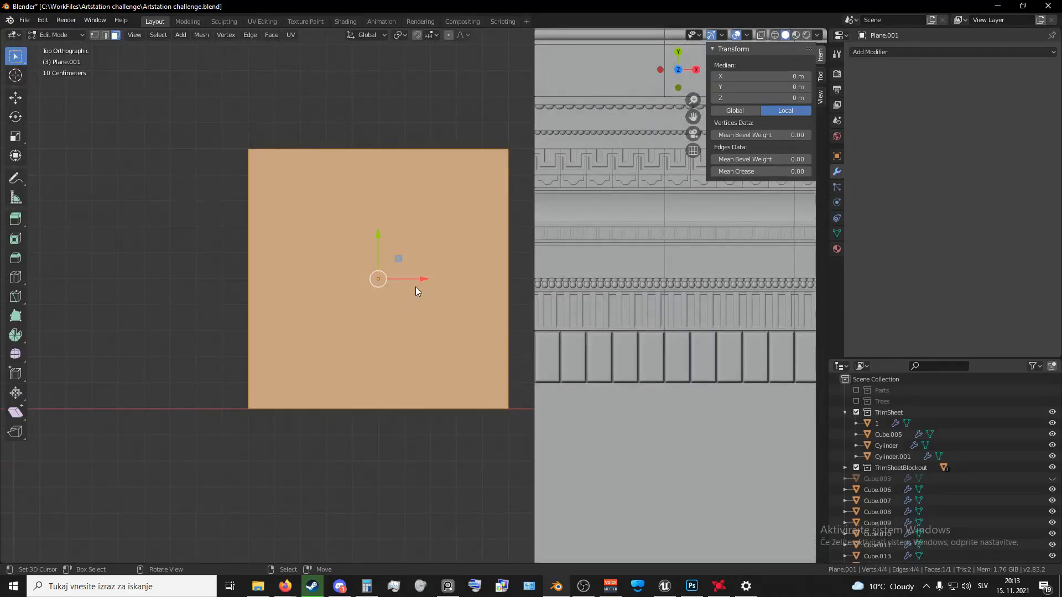
pyautogui.rightClick(420, 300)
pyautogui.click(420, 301)
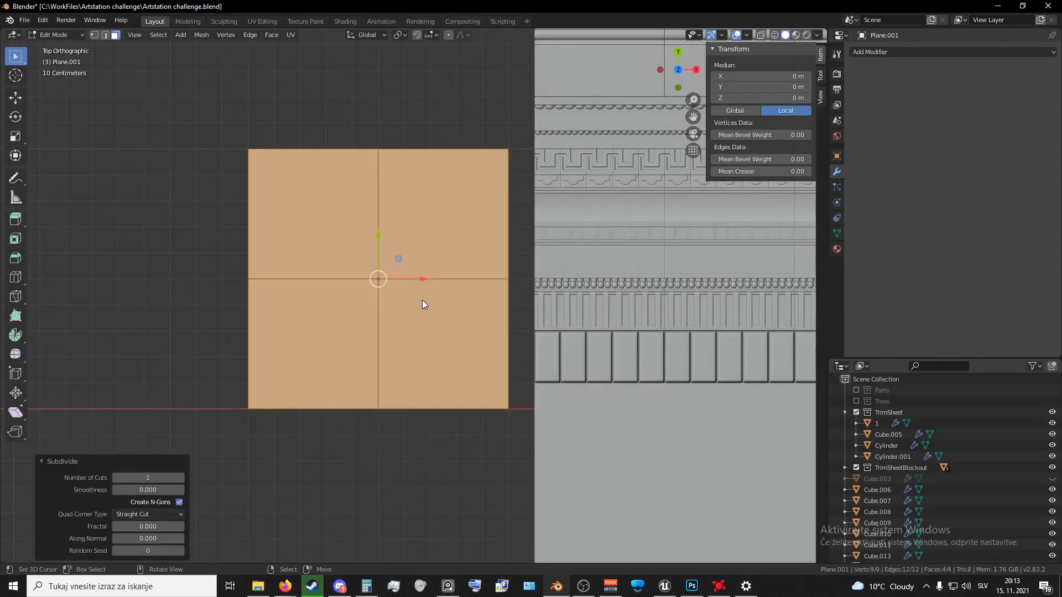
# - Set the plane's subdivision to 100 cuts
pyautogui.click(147, 478)
pyautogui.write('100')
pyautogui.press('Return')
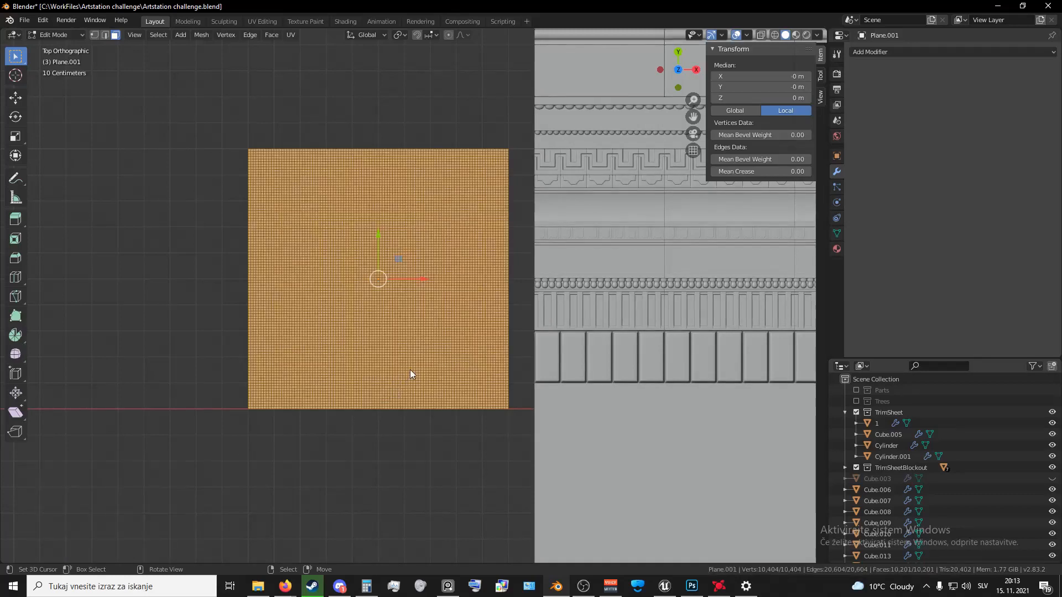
# - Reselect the plane's whole mesh and subdivide it again with 4 cuts
pyautogui.hotkey('alt', 'a')
pyautogui.press('a')
pyautogui.rightClick(410, 370)
pyautogui.click(388, 336)
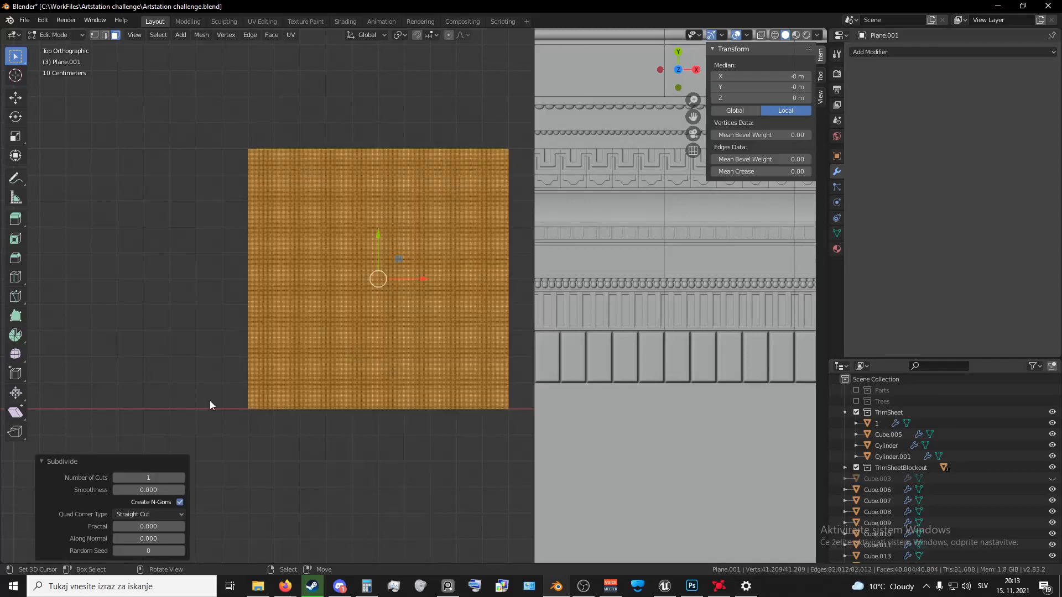
pyautogui.click(160, 478)
pyautogui.press('Return')
# - Select a face loop and a single edge loop across the dense plane to check its edge count in the statistics
pyautogui.scroll(5, 421, 342)
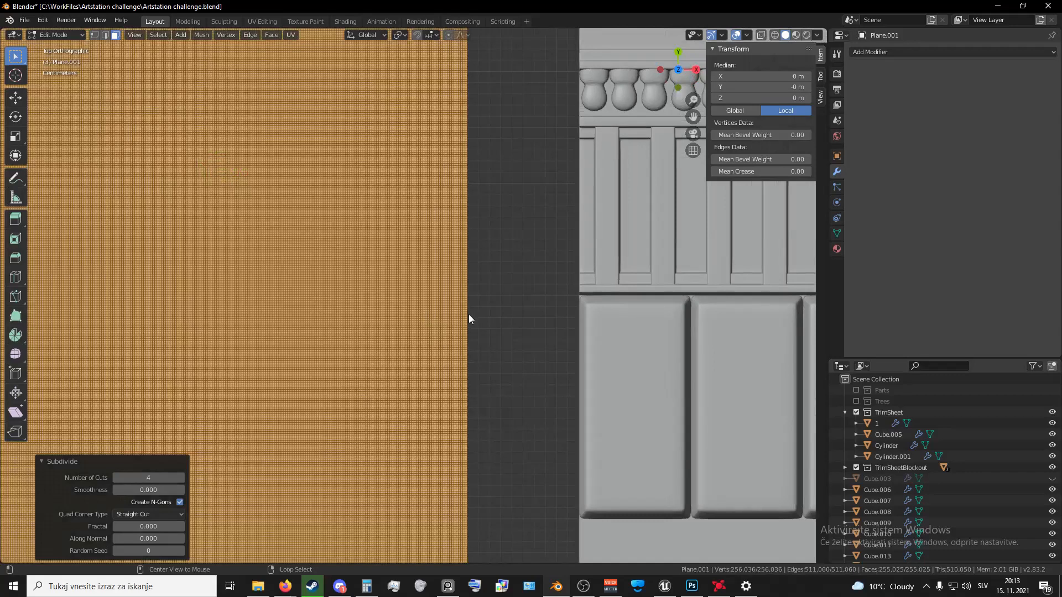
pyautogui.keyDown('alt'); pyautogui.click(437, 303); pyautogui.keyUp('alt')
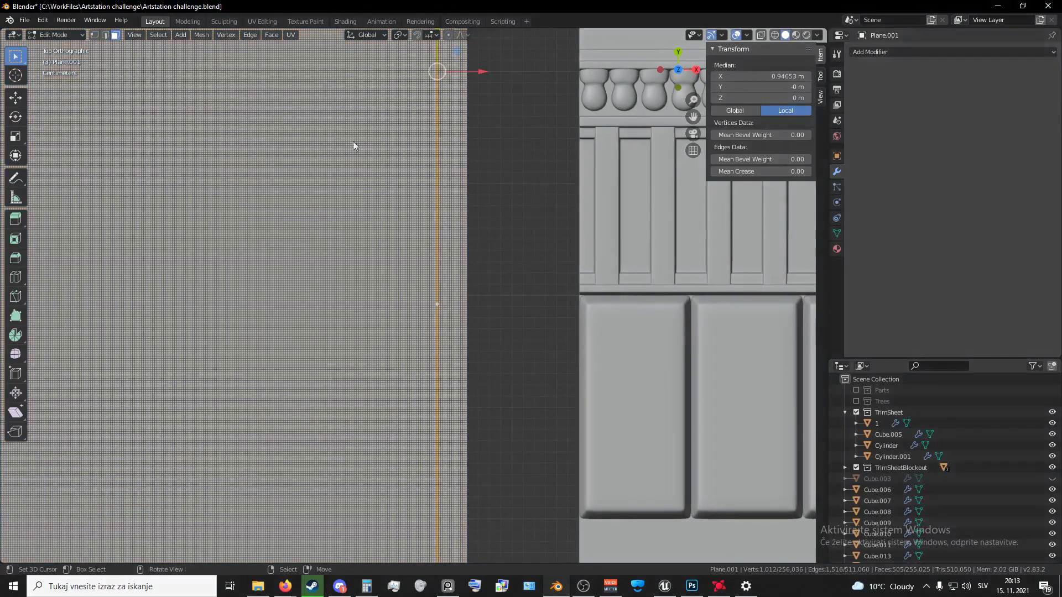
pyautogui.click(105, 35)
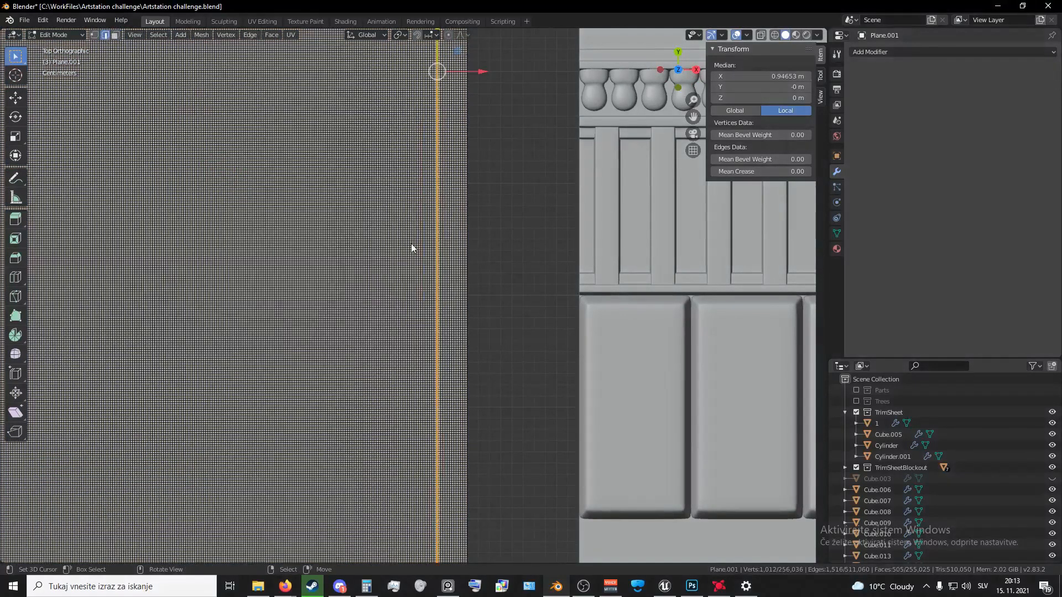
pyautogui.keyDown('alt'); pyautogui.click(398, 245); pyautogui.keyUp('alt')
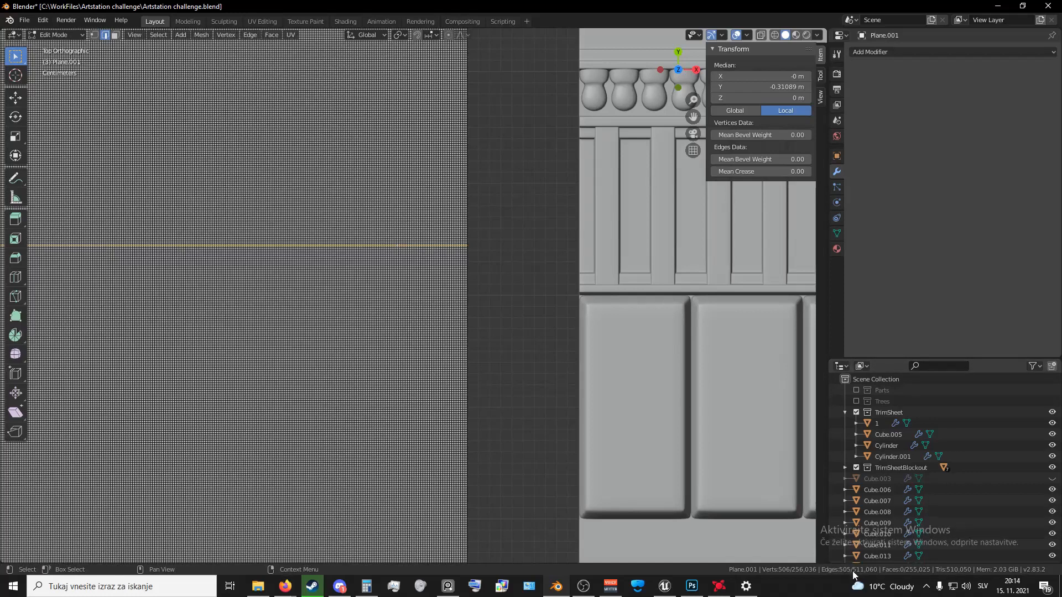
pyautogui.scroll(-7, 691, 478)
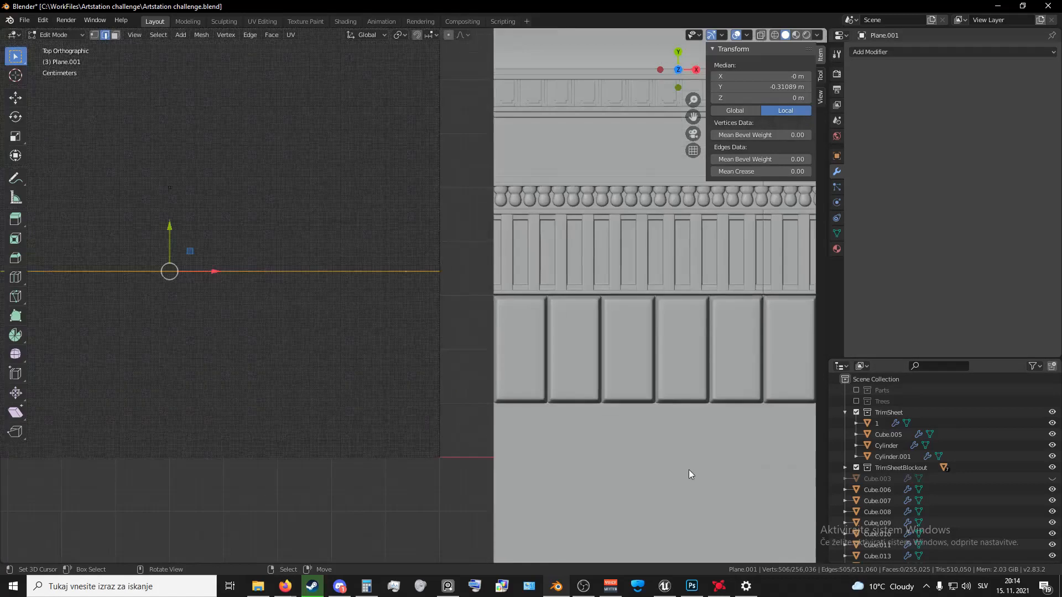
pyautogui.scroll(-2, 656, 461)
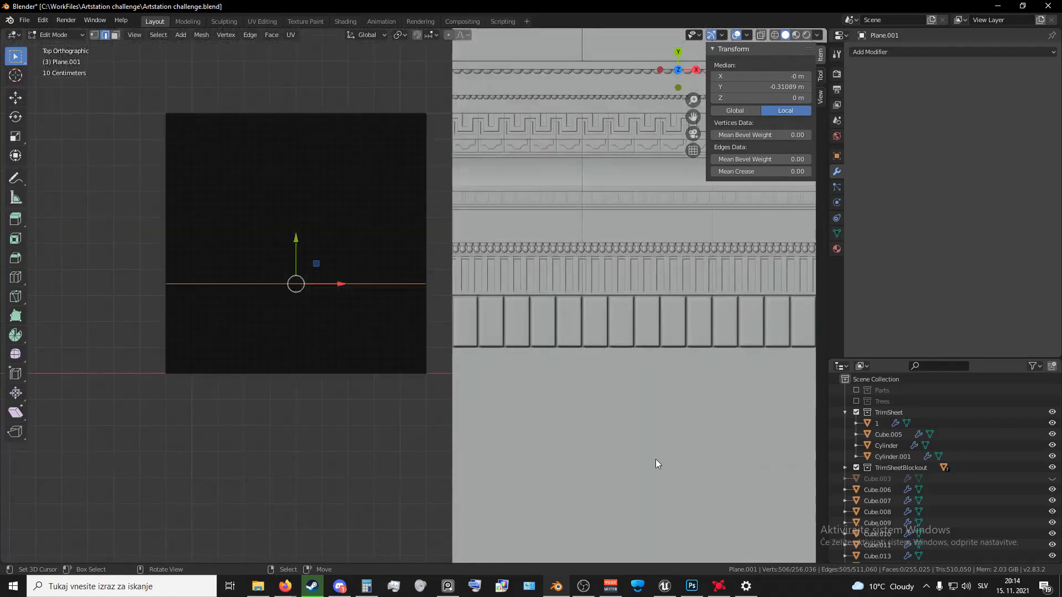
pyautogui.scroll(8, 483, 260)
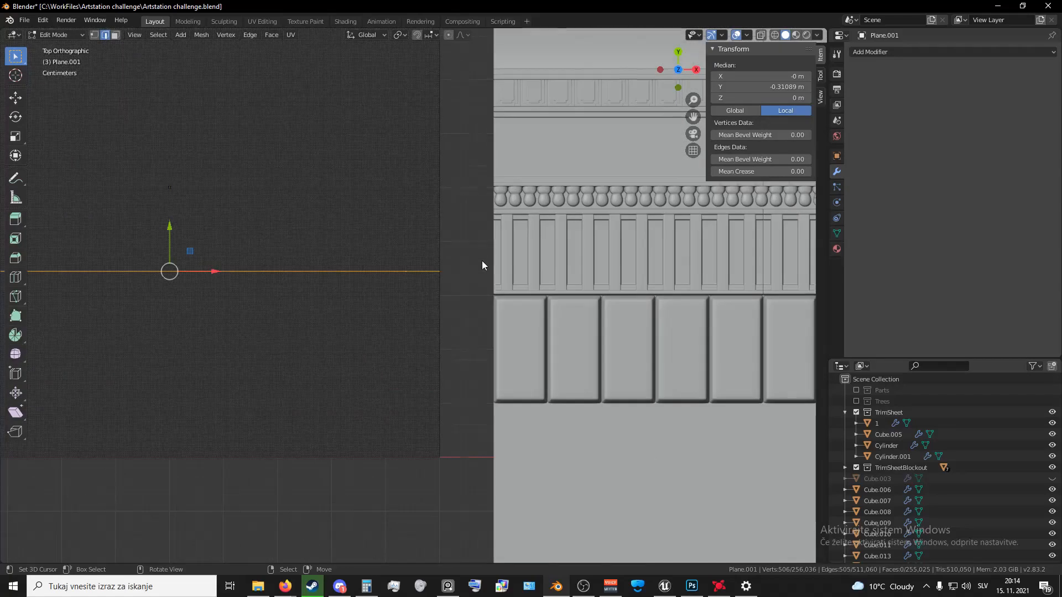
# - Leave Edit Mode and move the plane closer to the side edge of the trim sheet
pyautogui.press('Tab')
pyautogui.keyDown('shift'); pyautogui.moveTo(485, 265); pyautogui.dragTo(361, 295, button='middle'); pyautogui.keyUp('shift')
pyautogui.scroll(2, 361, 295)
pyautogui.press('g')
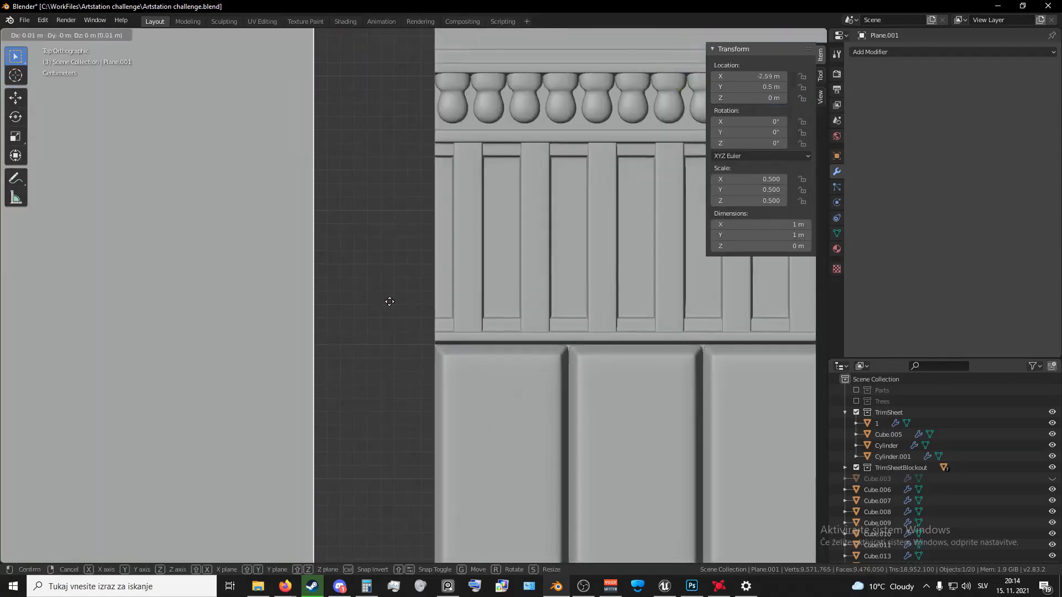
pyautogui.click(480, 304)
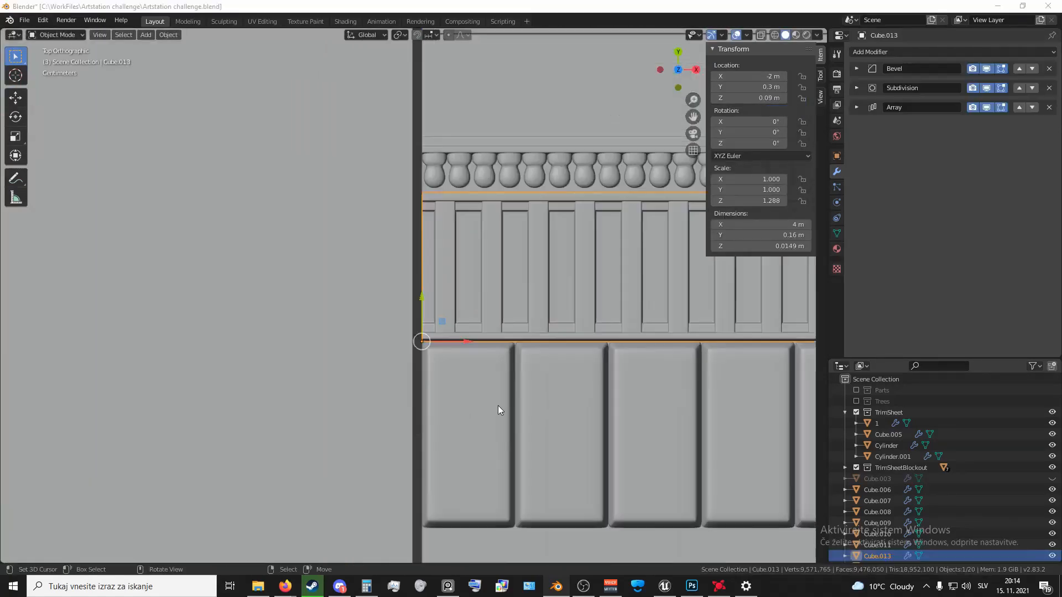
# - In wireframe display, compare the subdivided plane's mesh density with that of the slatted strip and the neighbouring trim strips
pyautogui.scroll(1, 442, 371)
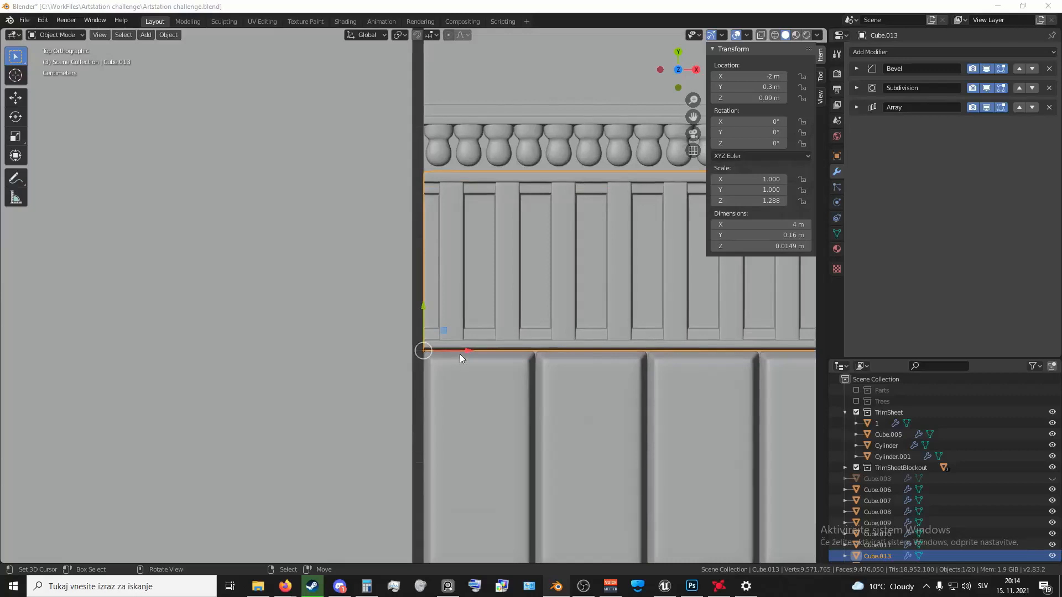
pyautogui.press('z')
pyautogui.click(406, 349)
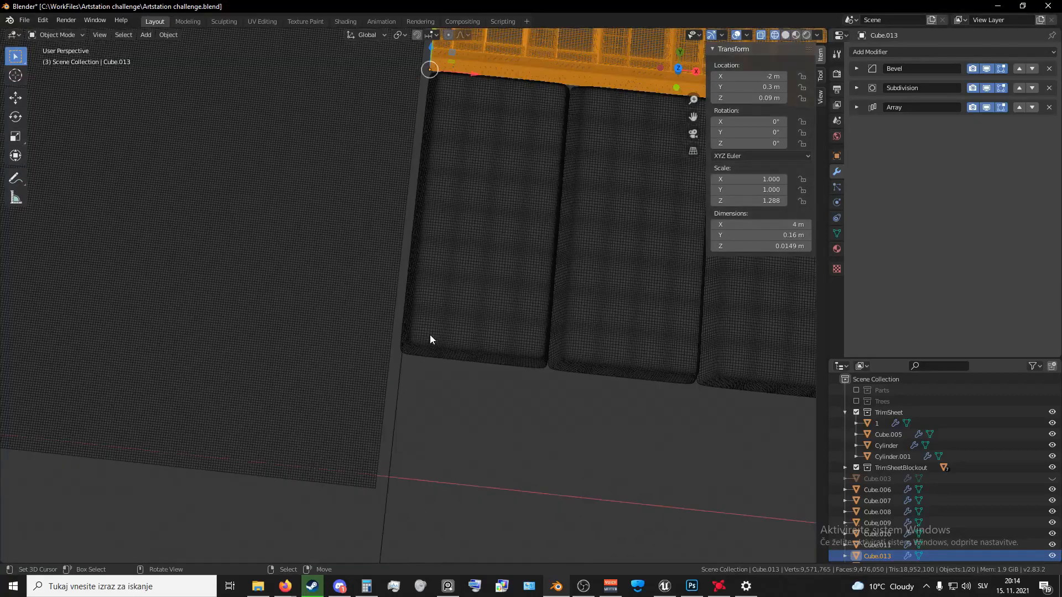
pyautogui.scroll(5, 426, 346)
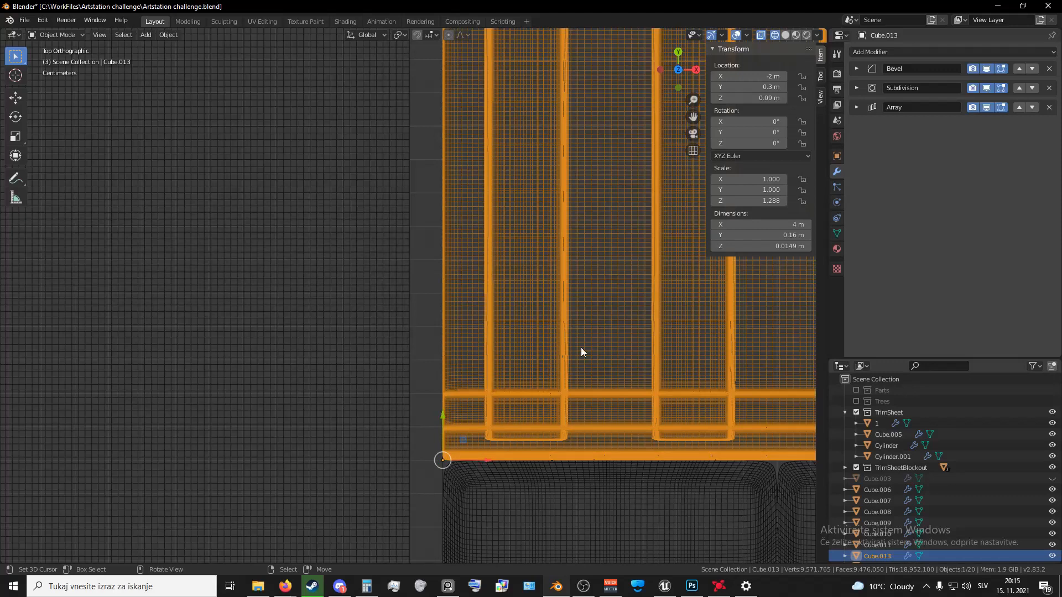
pyautogui.scroll(1, 602, 359)
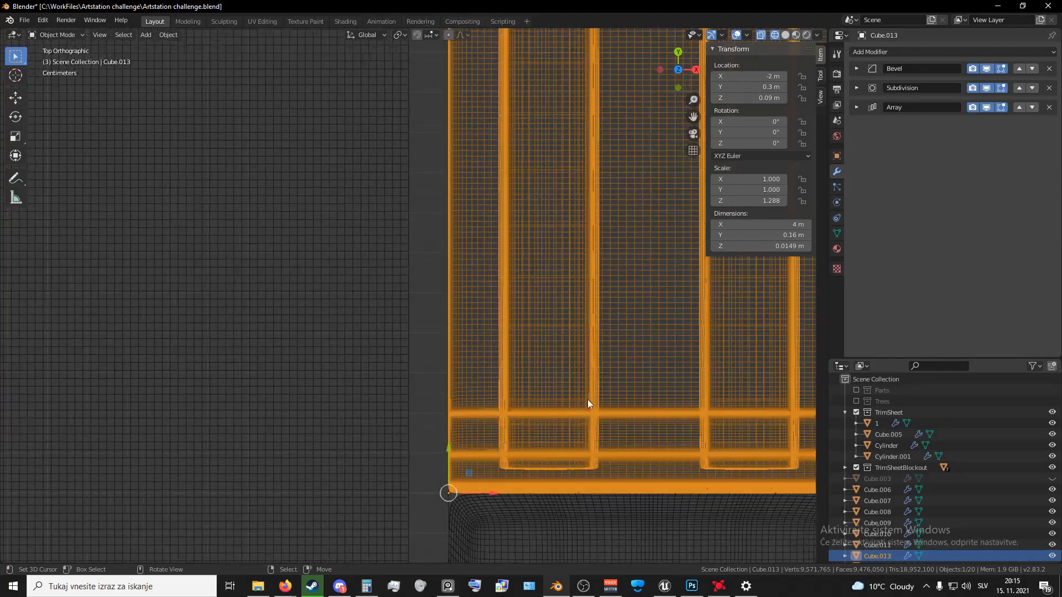
pyautogui.scroll(-1, 588, 400)
pyautogui.scroll(-1, 587, 399)
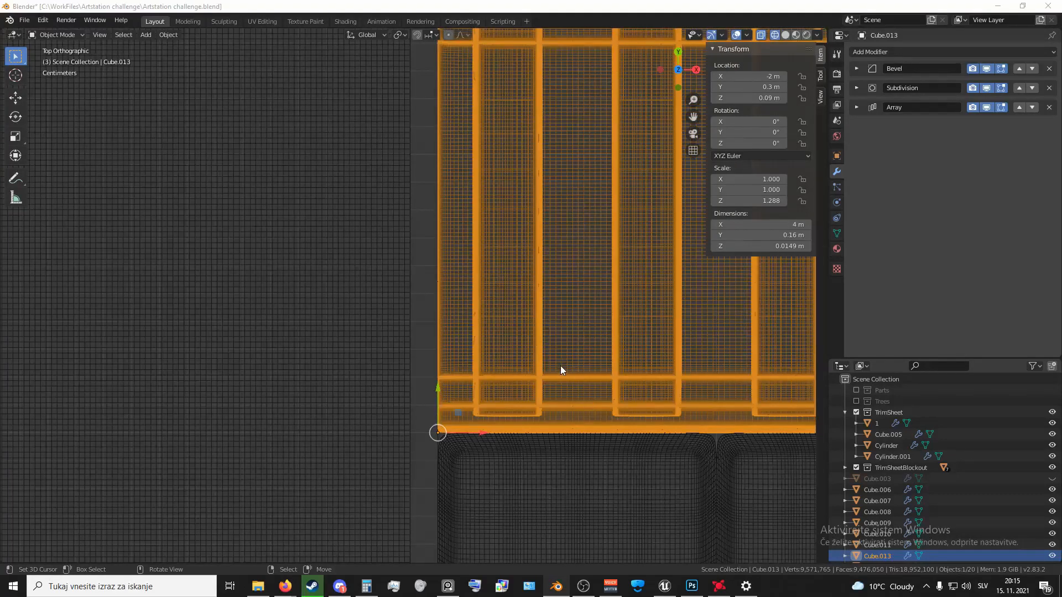
pyautogui.scroll(2, 561, 370)
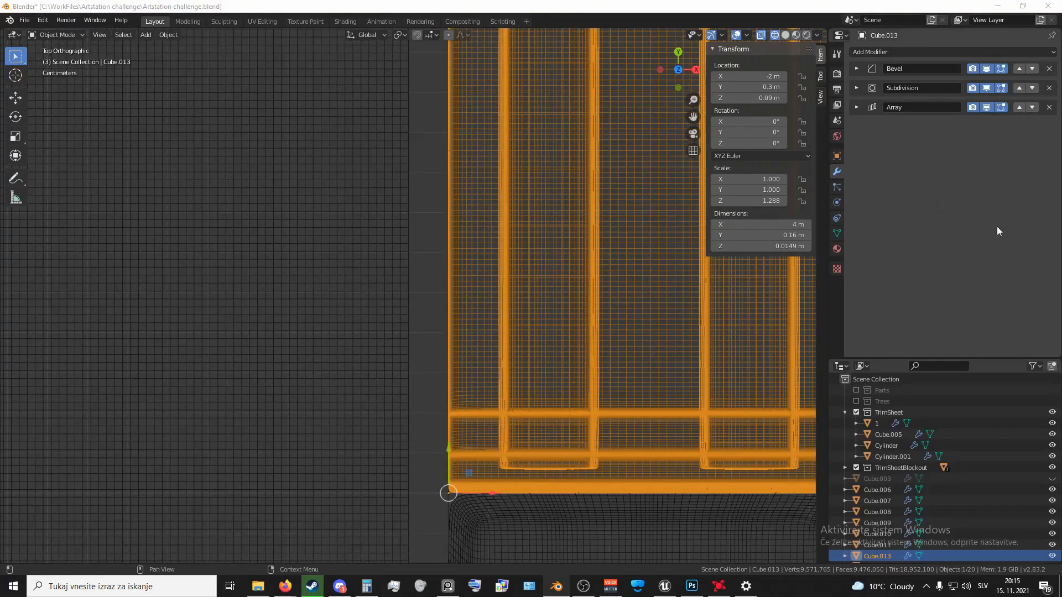
pyautogui.scroll(-4, 669, 309)
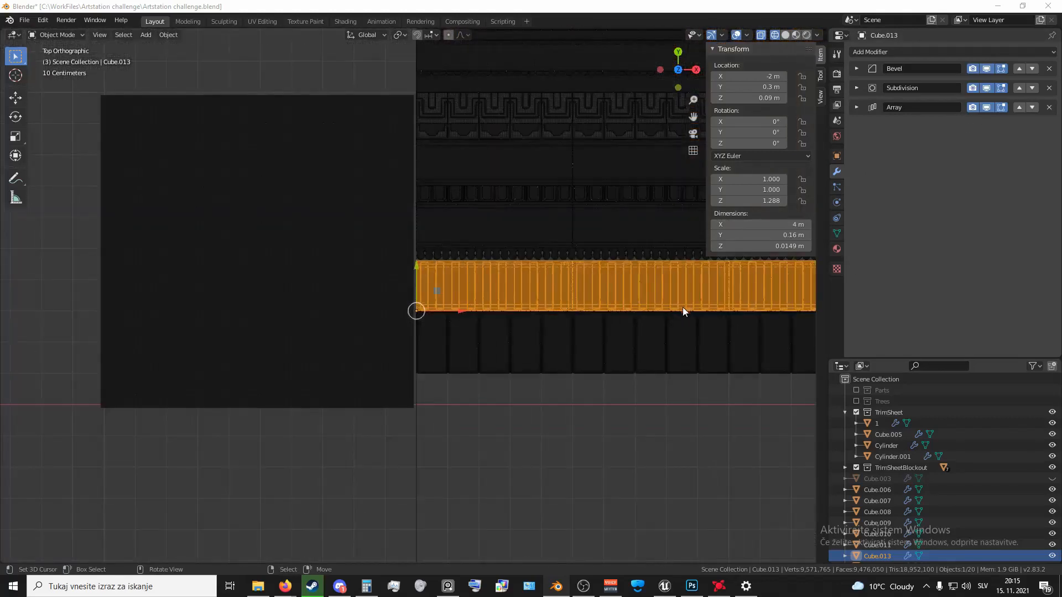
pyautogui.scroll(5, 542, 334)
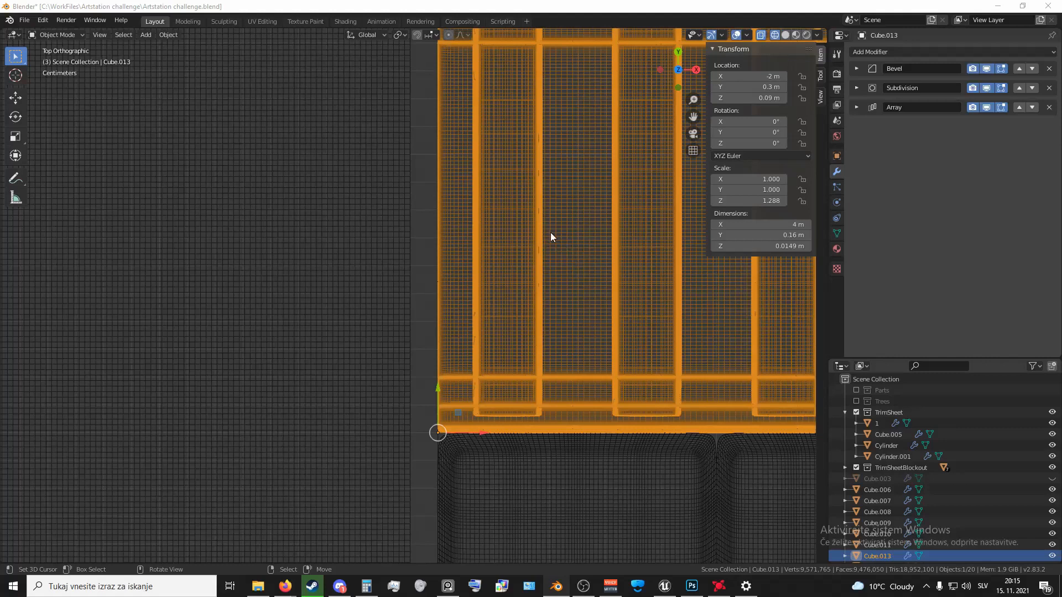
pyautogui.scroll(-2, 550, 232)
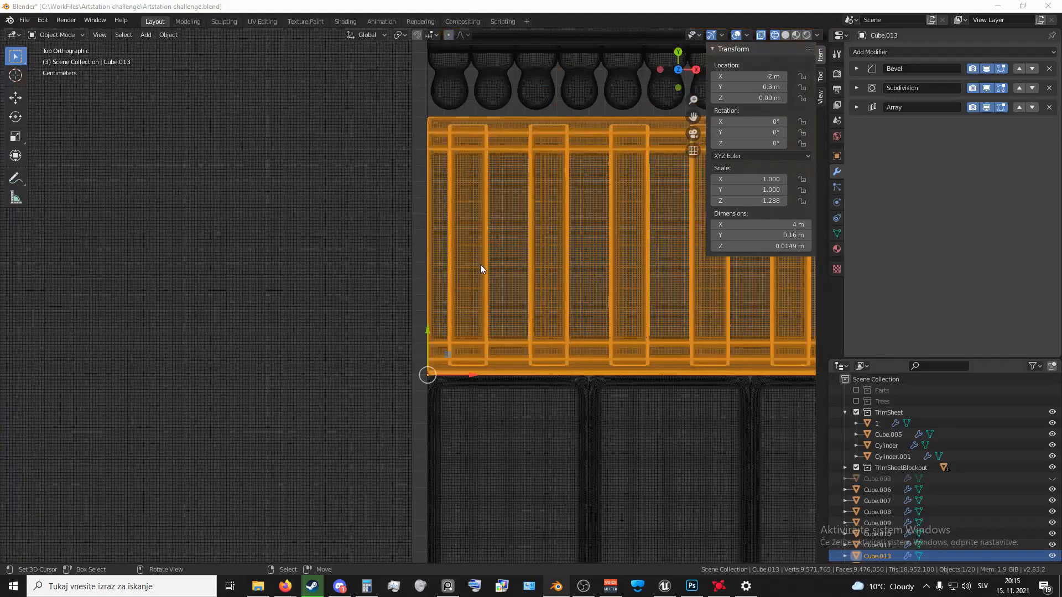
pyautogui.scroll(2, 481, 270)
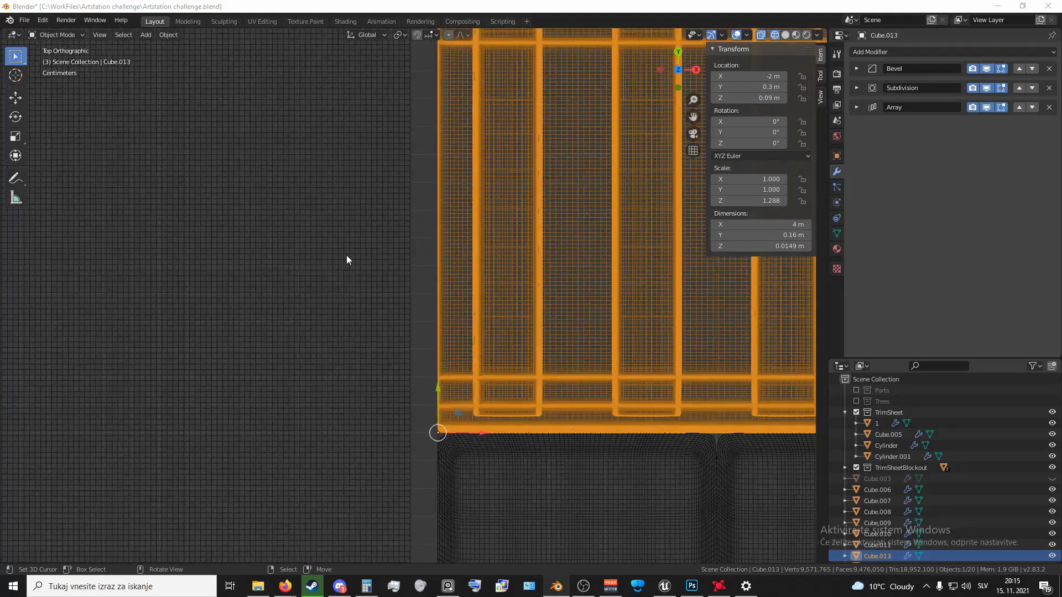
pyautogui.scroll(-2, 377, 259)
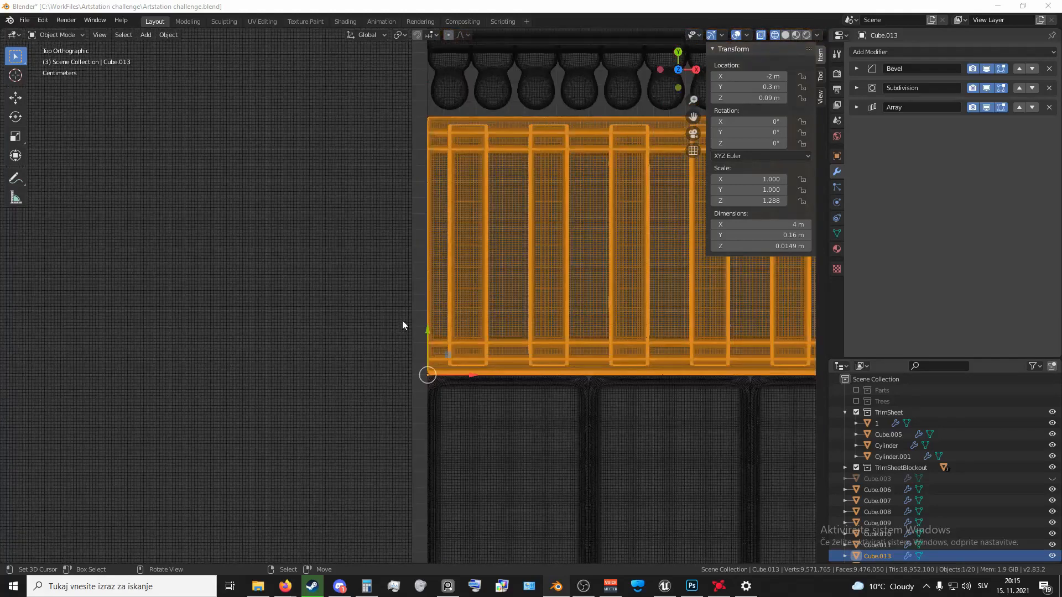
pyautogui.scroll(1, 403, 303)
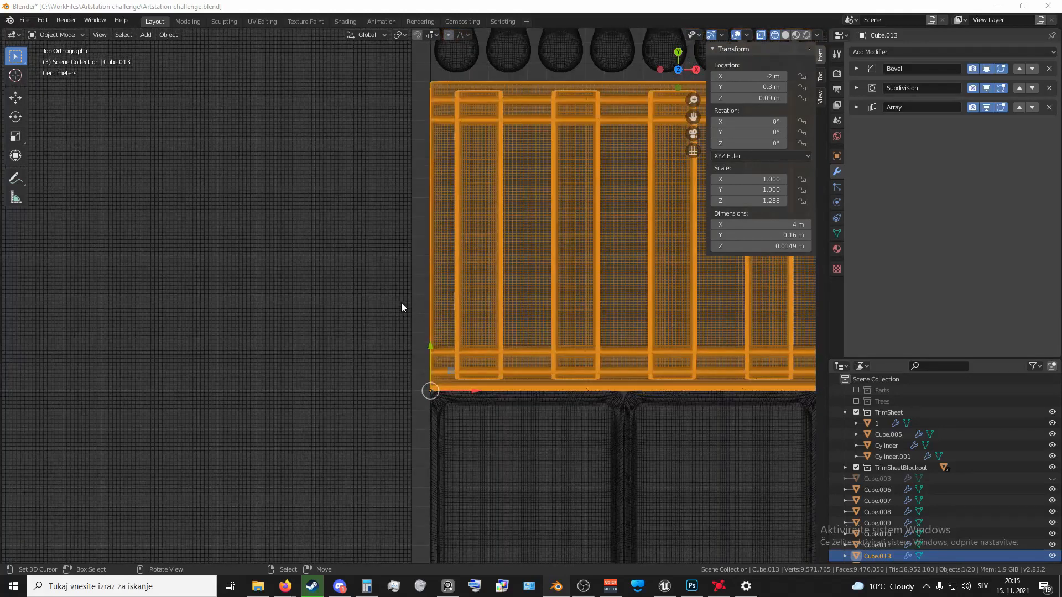
pyautogui.moveTo(500, 158); pyautogui.dragTo(498, 221, button='middle')
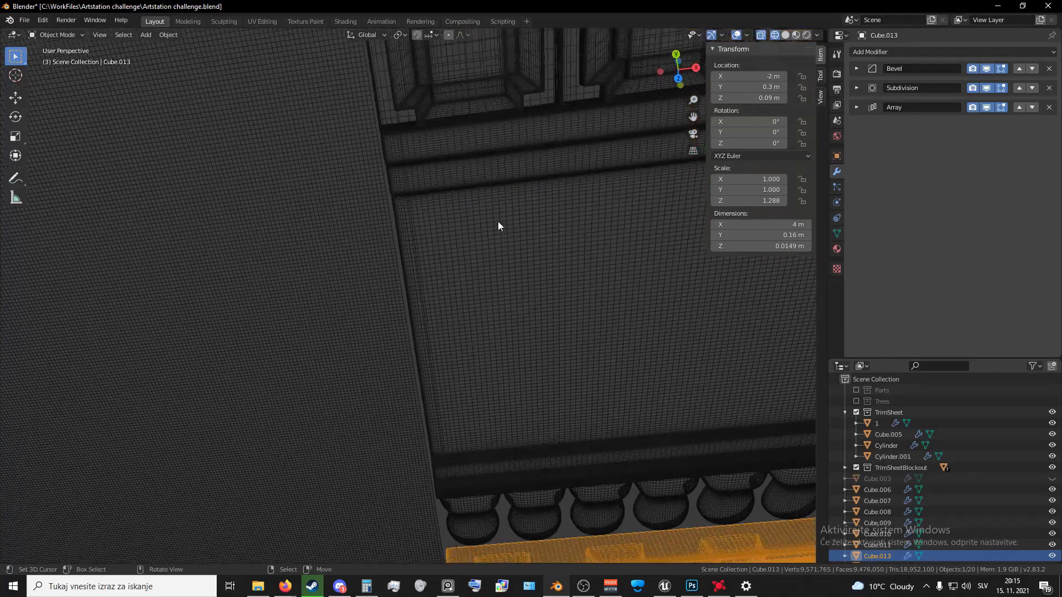
pyautogui.scroll(-4, 501, 227)
pyautogui.press('KP_7')
pyautogui.scroll(3, 498, 238)
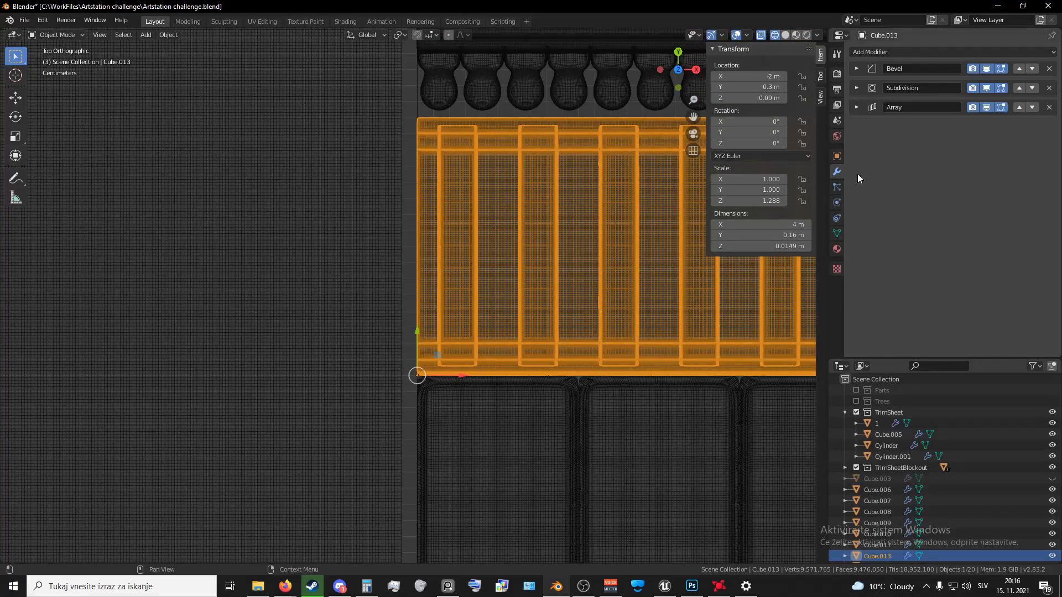
# - Return to solid shading and set the slatted strip's Subdivision viewport level to 2
pyautogui.scroll(-5, 702, 280)
pyautogui.keyDown('shift'); pyautogui.moveTo(604, 277); pyautogui.dragTo(568, 274, button='middle'); pyautogui.keyUp('shift')
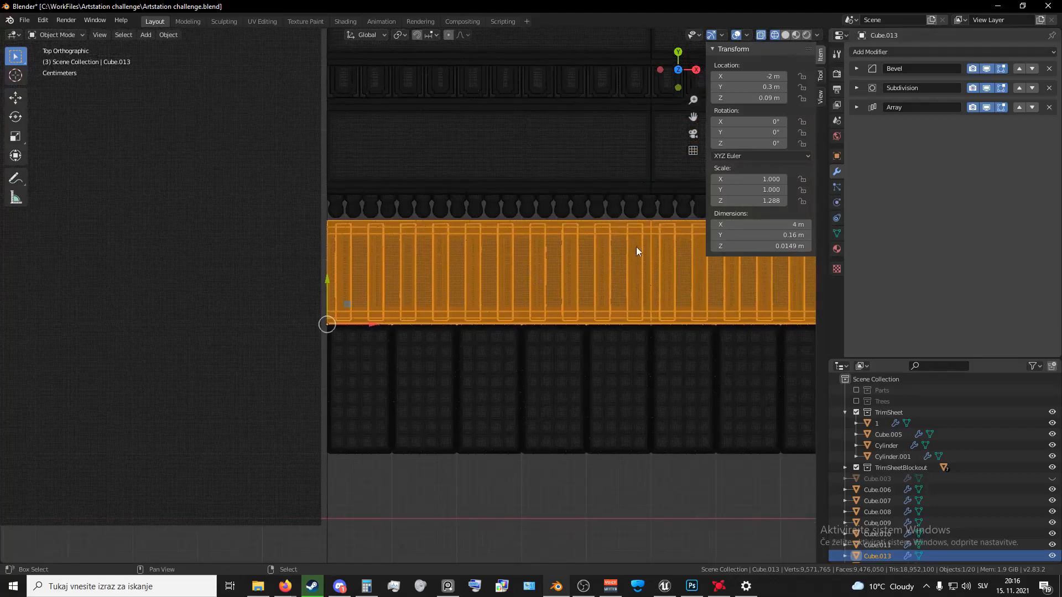
pyautogui.press('z')
pyautogui.click(665, 270)
pyautogui.moveTo(666, 270)
pyautogui.mouseDown(button='middle')
pyautogui.moveTo(622, 257)
pyautogui.moveTo(651, 360)
pyautogui.moveTo(605, 147)
pyautogui.moveTo(622, 321)
pyautogui.moveTo(569, 290)
pyautogui.mouseUp(button='middle')
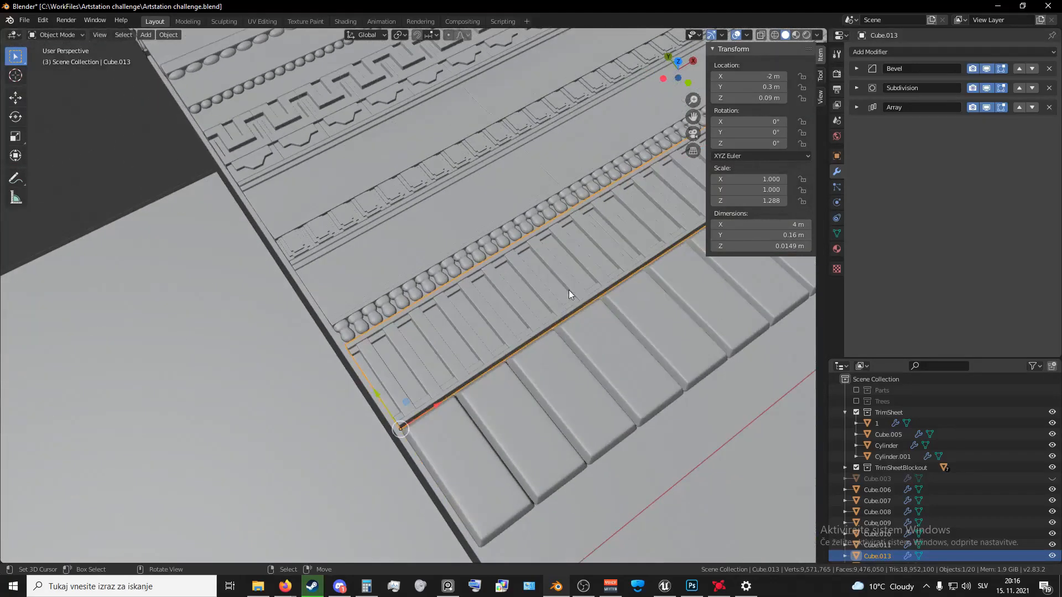
pyautogui.click(856, 88)
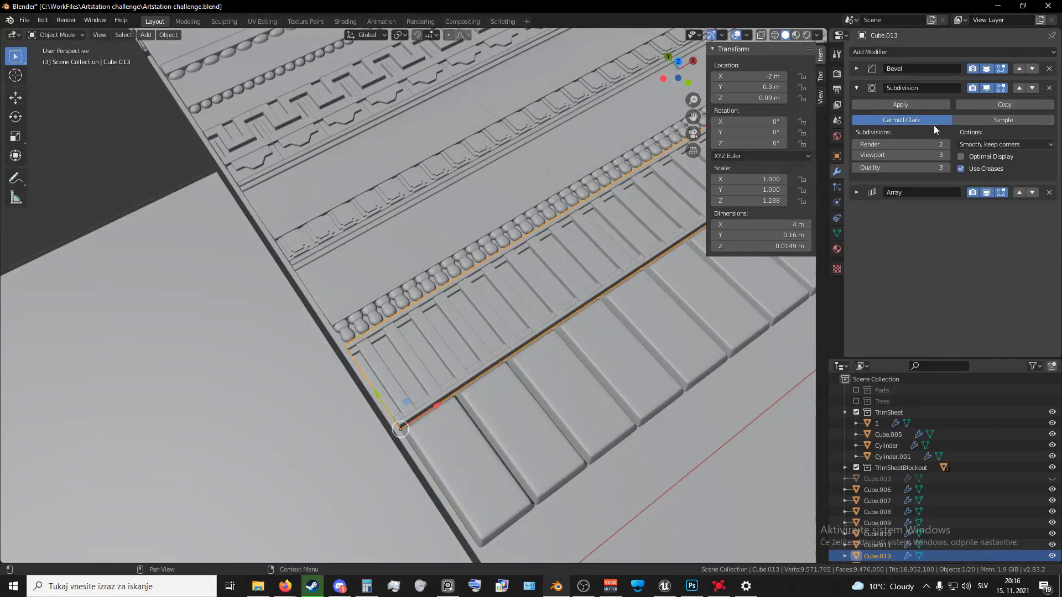
pyautogui.click(855, 154)
pyautogui.scroll(3, 503, 333)
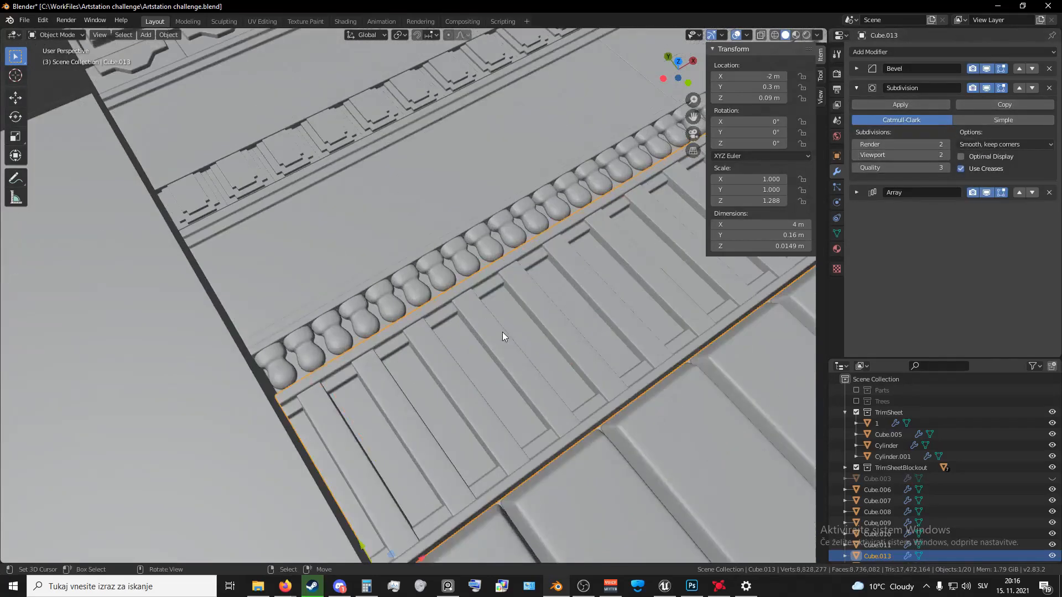
# - Return to a wireframe top view and compare the slatted strip's reduced mesh density with the subdivided plane's grid
pyautogui.scroll(-2, 502, 332)
pyautogui.press('KP_7')
pyautogui.scroll(-3, 503, 337)
pyautogui.press('z')
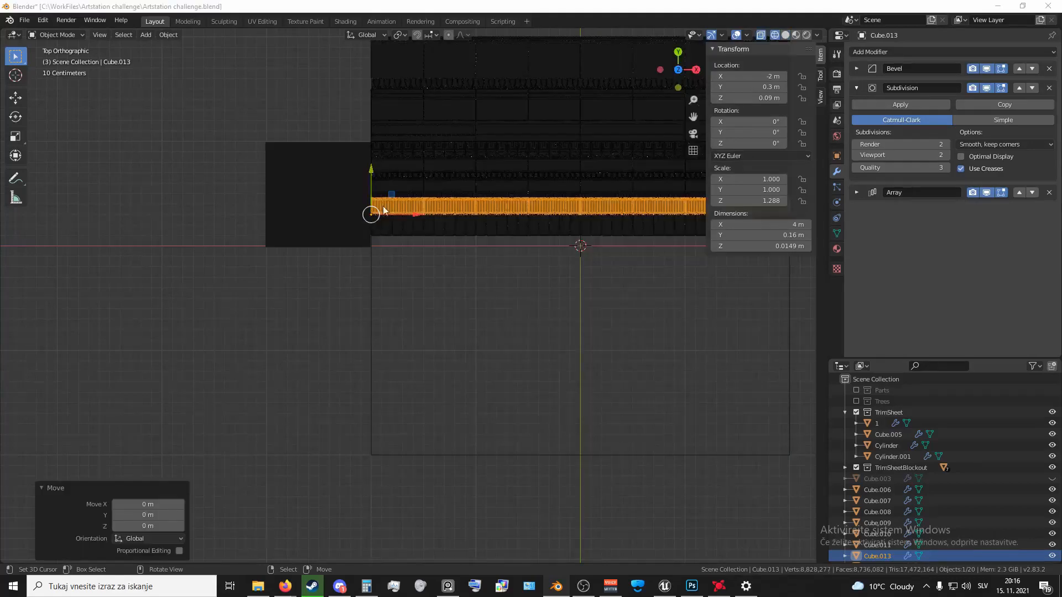
pyautogui.moveTo(397, 206); pyautogui.dragTo(459, 278, button='middle')
pyautogui.press('KP_7')
pyautogui.scroll(6, 414, 268)
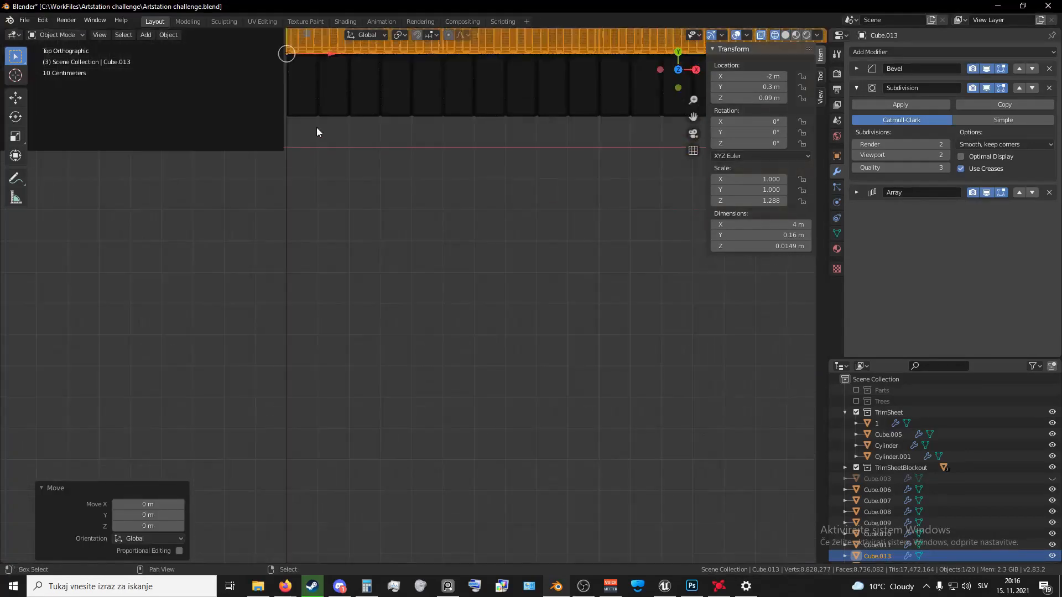
pyautogui.keyDown('shift'); pyautogui.moveTo(316, 127); pyautogui.dragTo(441, 312, button='middle'); pyautogui.keyUp('shift')
pyautogui.scroll(6, 437, 299)
pyautogui.scroll(4, 431, 204)
pyautogui.keyDown('shift'); pyautogui.moveTo(438, 257); pyautogui.dragTo(324, 558, button='middle'); pyautogui.keyUp('shift')
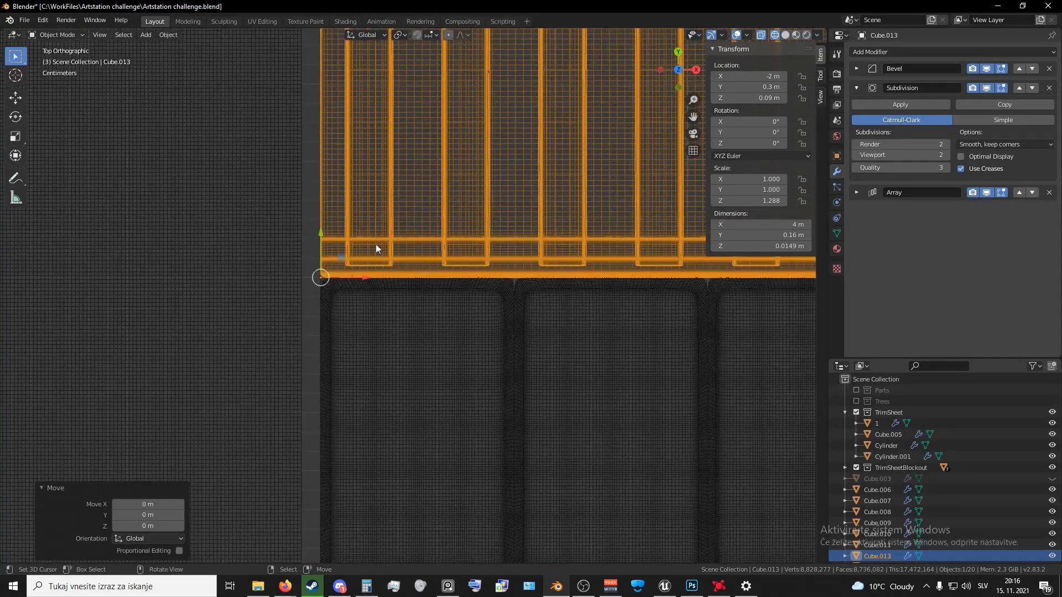
pyautogui.scroll(3, 382, 249)
pyautogui.keyDown('shift'); pyautogui.moveTo(394, 259); pyautogui.dragTo(565, 364, button='middle'); pyautogui.keyUp('shift')
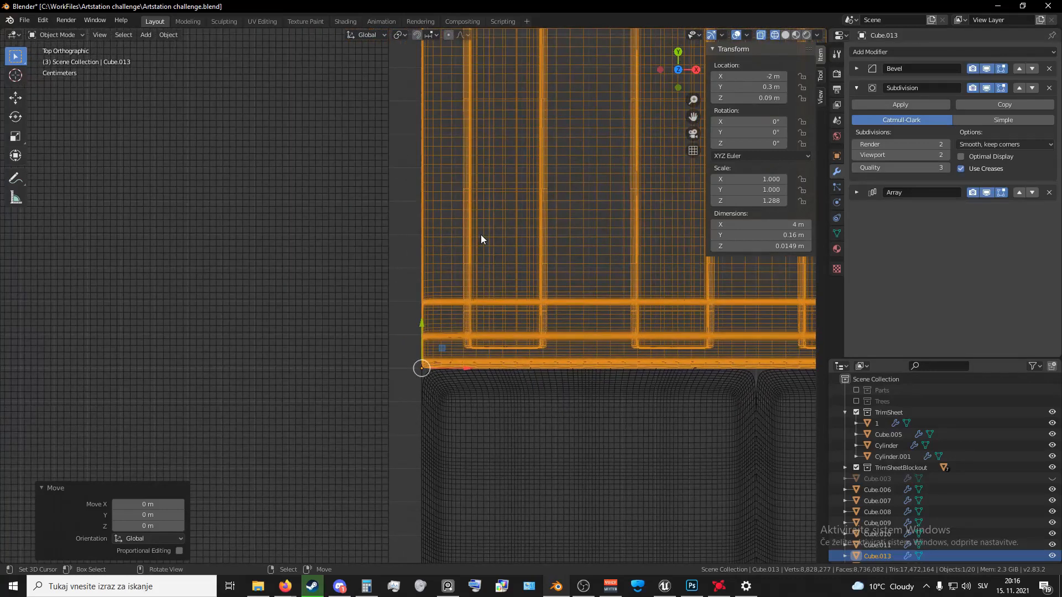
# - Select the row of bevelled blocks below the slatted strip and examine its wireframe density beside the plane
pyautogui.scroll(-4, 509, 236)
pyautogui.click(470, 384)
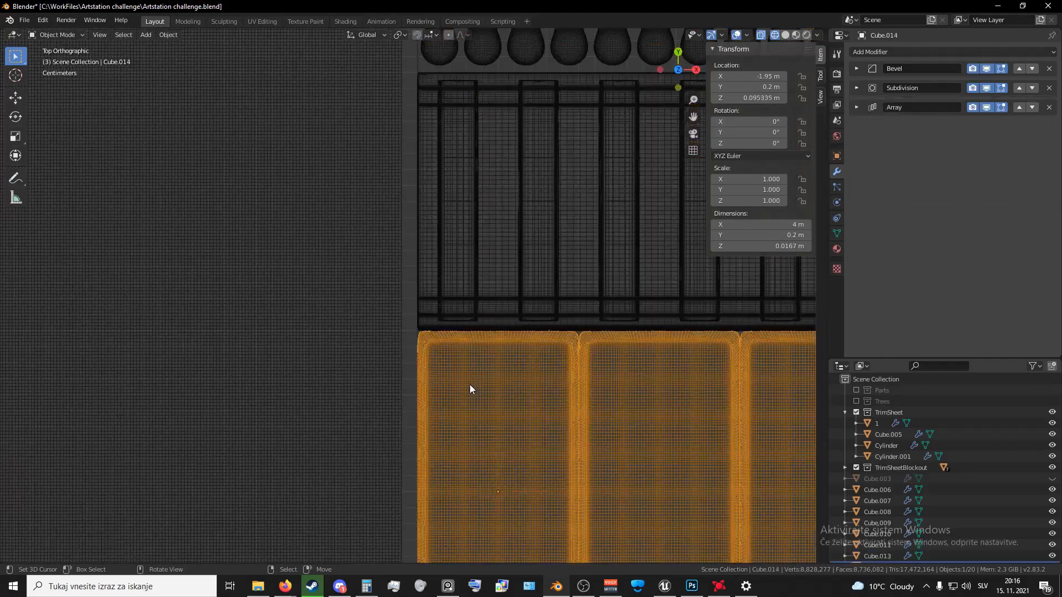
pyautogui.scroll(3, 471, 382)
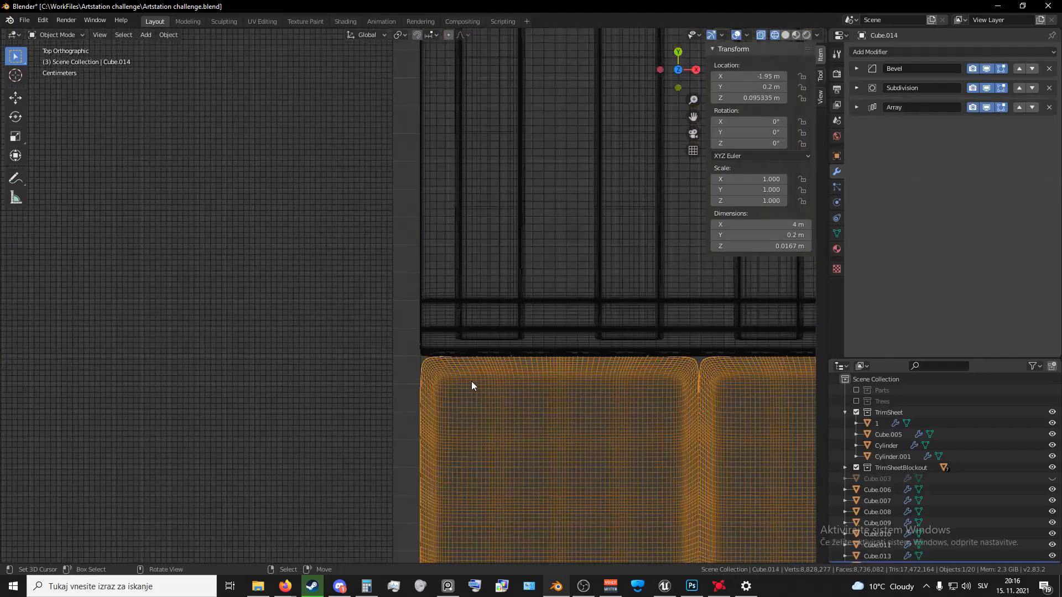
# - Set the bevelled block strip's Subdivision viewport level to 2 and check its density beside the plane
pyautogui.click(865, 87)
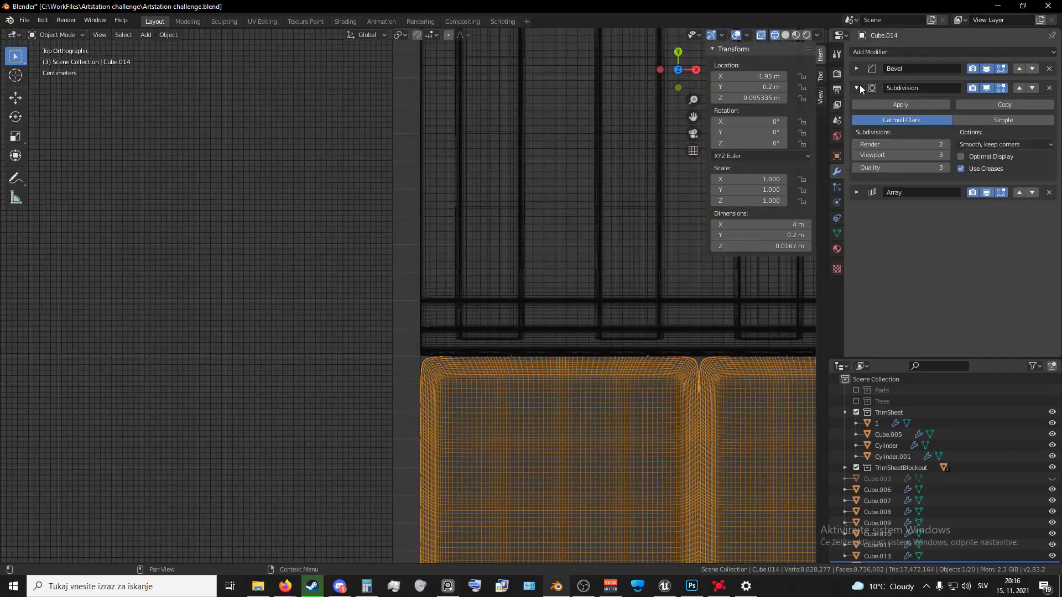
pyautogui.click(855, 154)
pyautogui.scroll(-6, 575, 376)
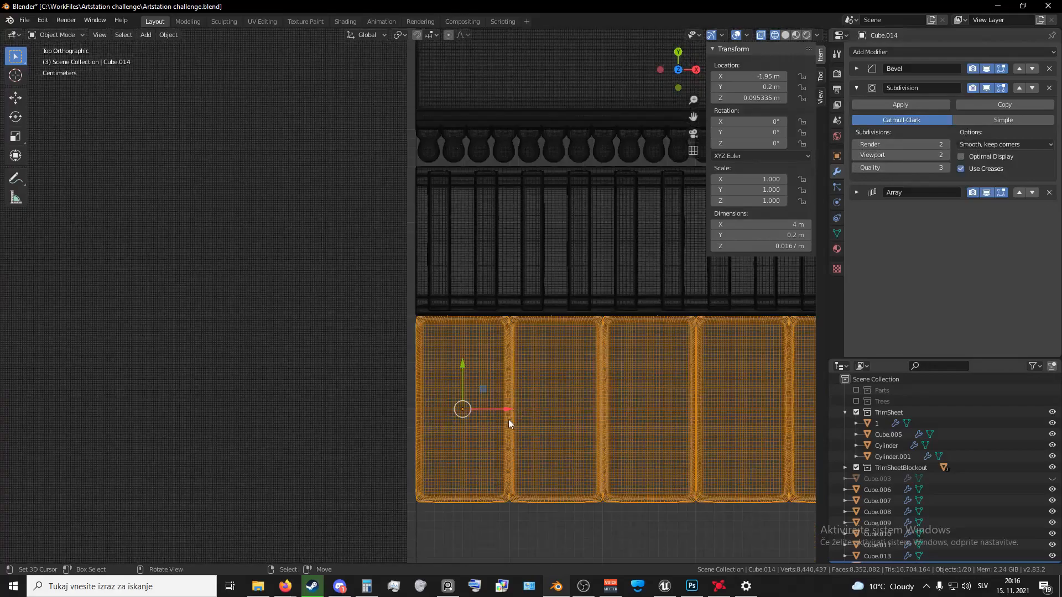
pyautogui.scroll(4, 503, 420)
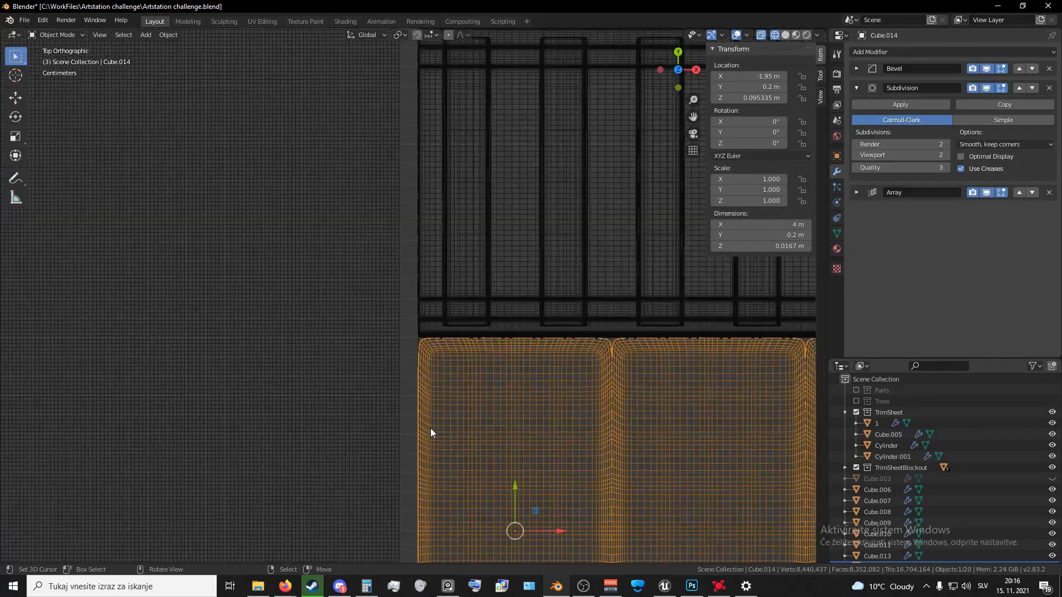
pyautogui.scroll(-5, 423, 429)
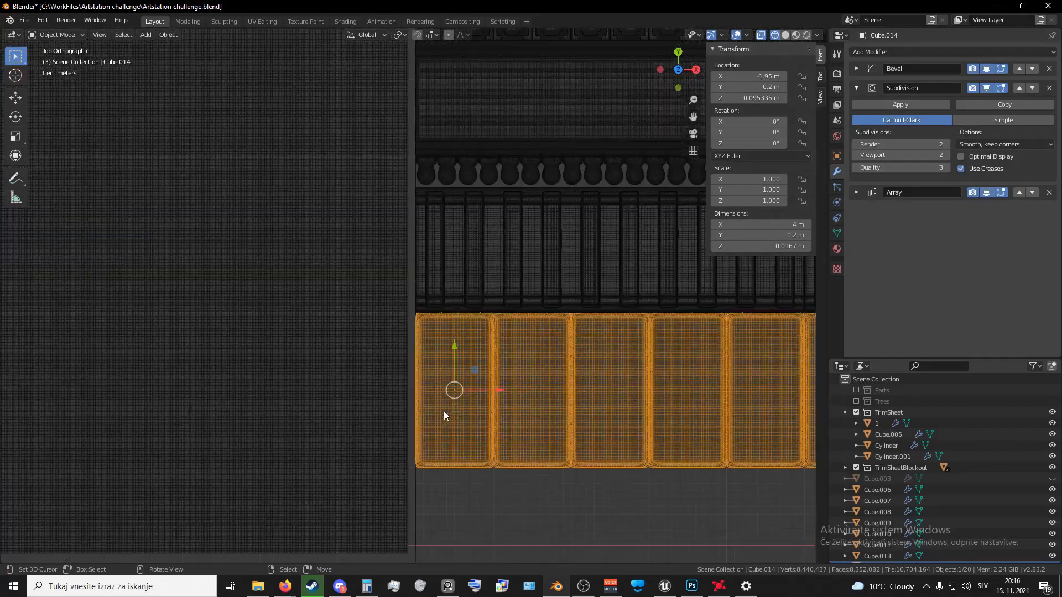
# - Inspect the bevelled block strip in solid shading from a tilted perspective
pyautogui.moveTo(444, 411); pyautogui.dragTo(441, 387, button='middle')
pyautogui.press('z')
pyautogui.click(500, 389)
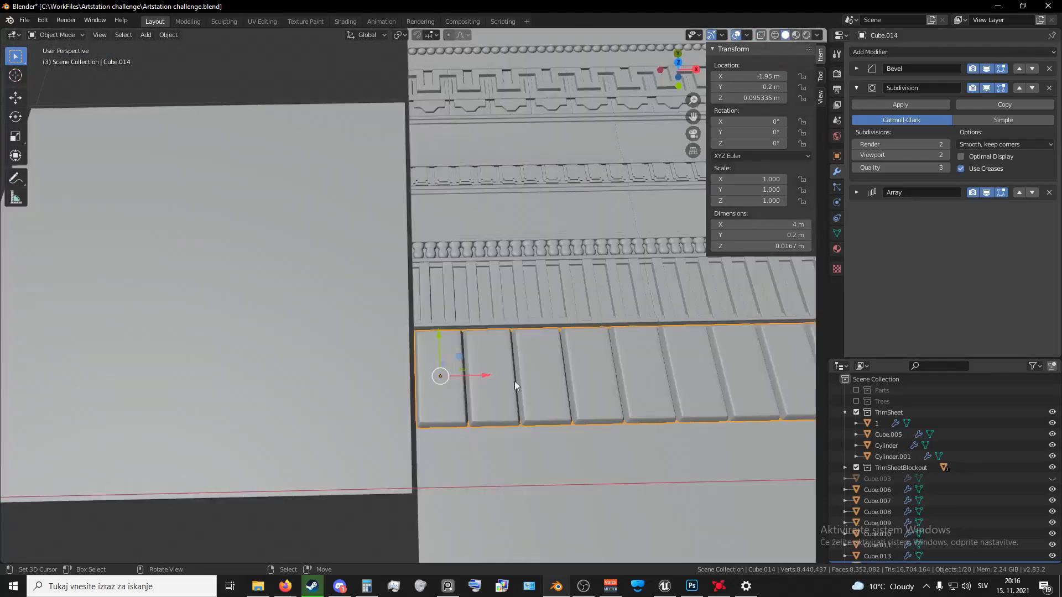
pyautogui.moveTo(556, 384); pyautogui.dragTo(587, 403, button='middle')
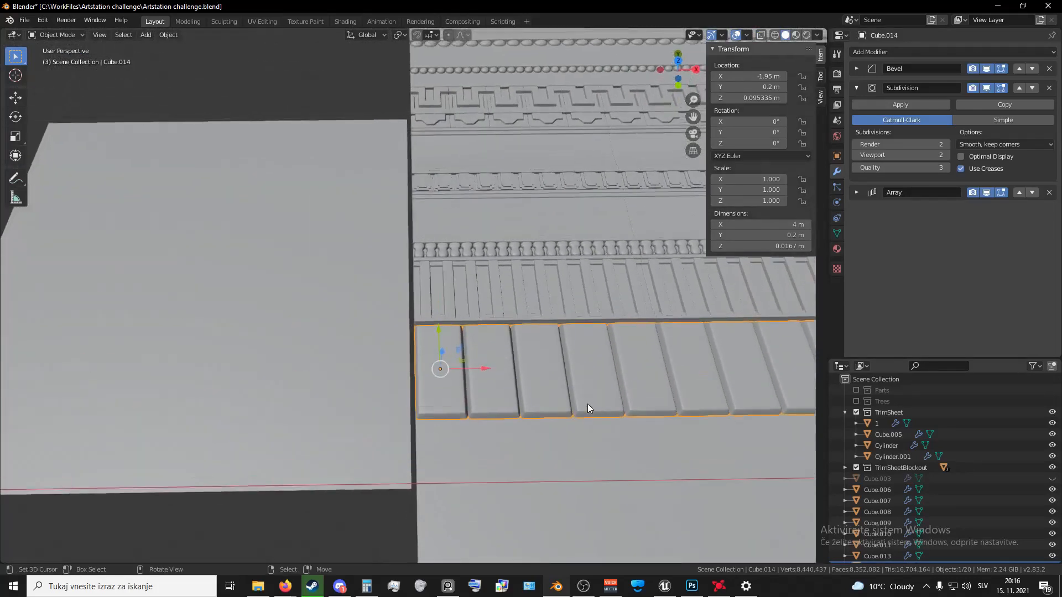
pyautogui.press('z')
pyautogui.click(652, 399)
pyautogui.moveTo(470, 263); pyautogui.dragTo(430, 394, button='middle')
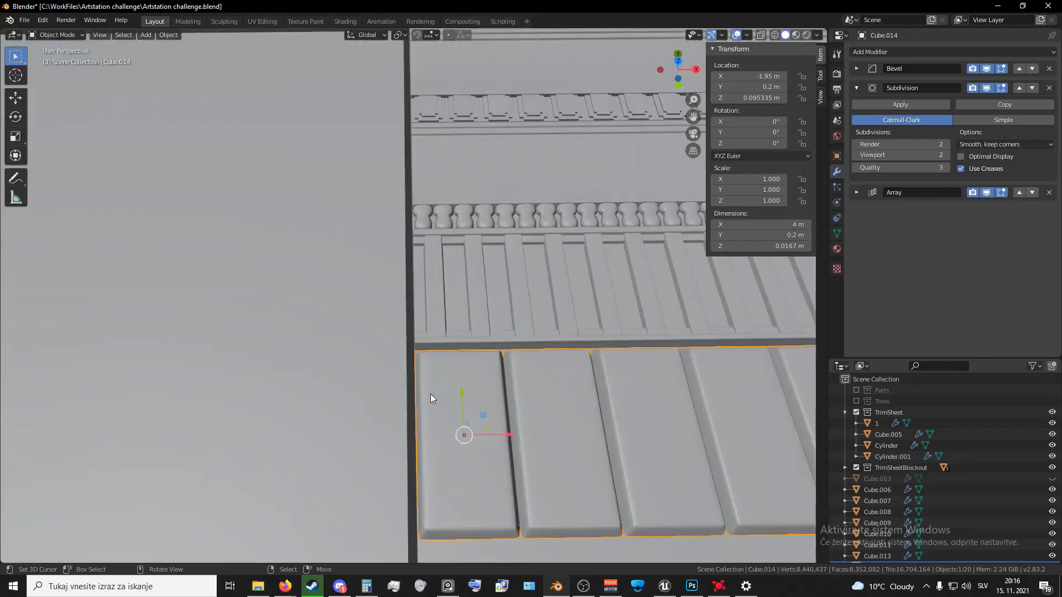
# - Return to a wireframe top view and compare the block strip's mesh density with the plane and slatted strip
pyautogui.press('z')
pyautogui.click(340, 390)
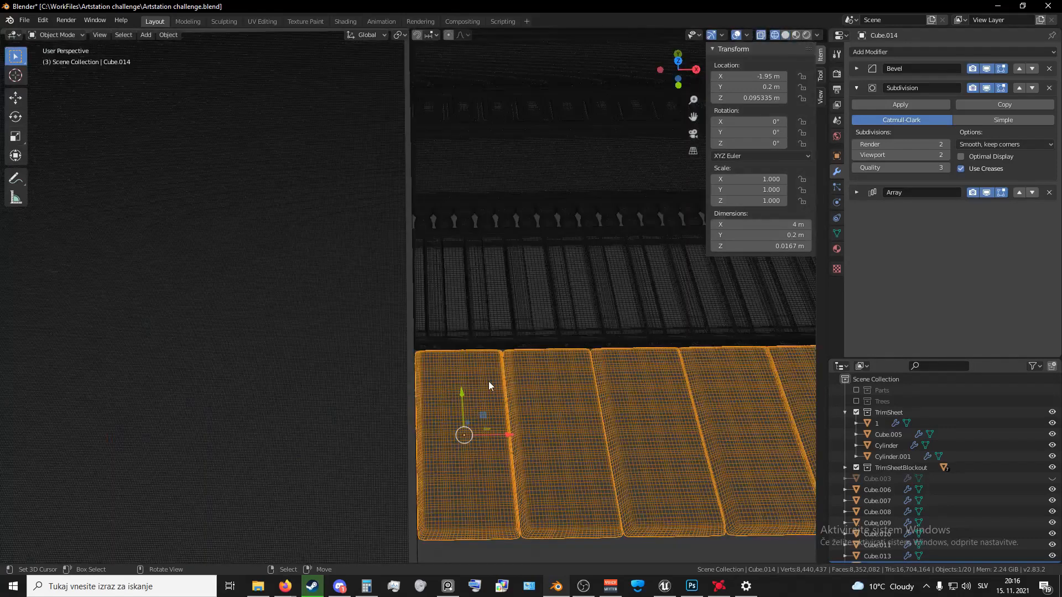
pyautogui.press('KP_7')
pyautogui.scroll(4, 543, 311)
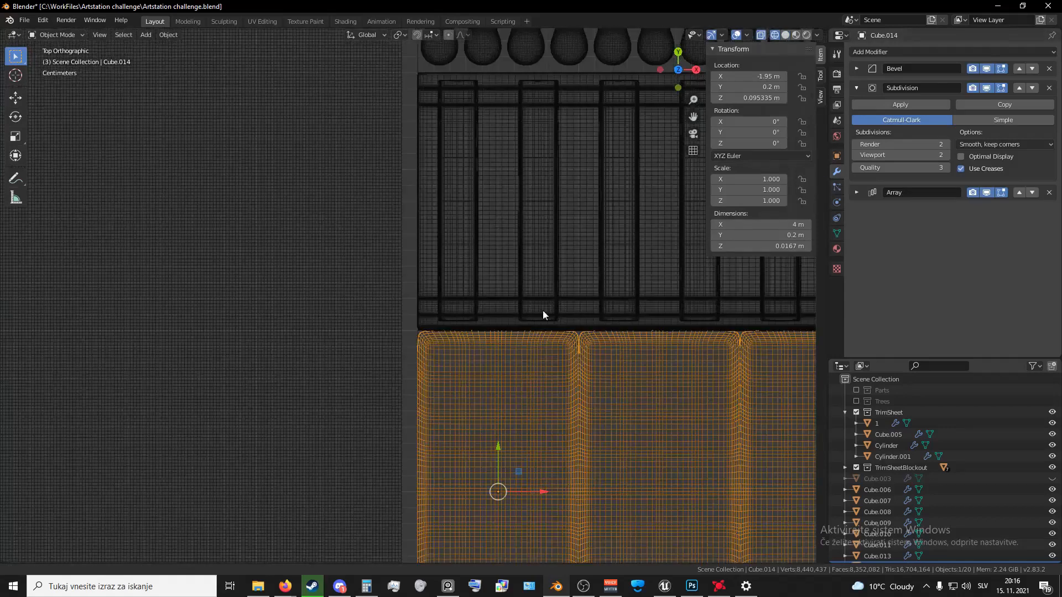
# - Restore the bevelled block strip's Subdivision viewport level to 3
pyautogui.click(945, 155)
pyautogui.scroll(-4, 503, 211)
pyautogui.keyDown('shift'); pyautogui.moveTo(502, 214); pyautogui.dragTo(497, 271, button='middle'); pyautogui.keyUp('shift')
pyautogui.scroll(5, 497, 271)
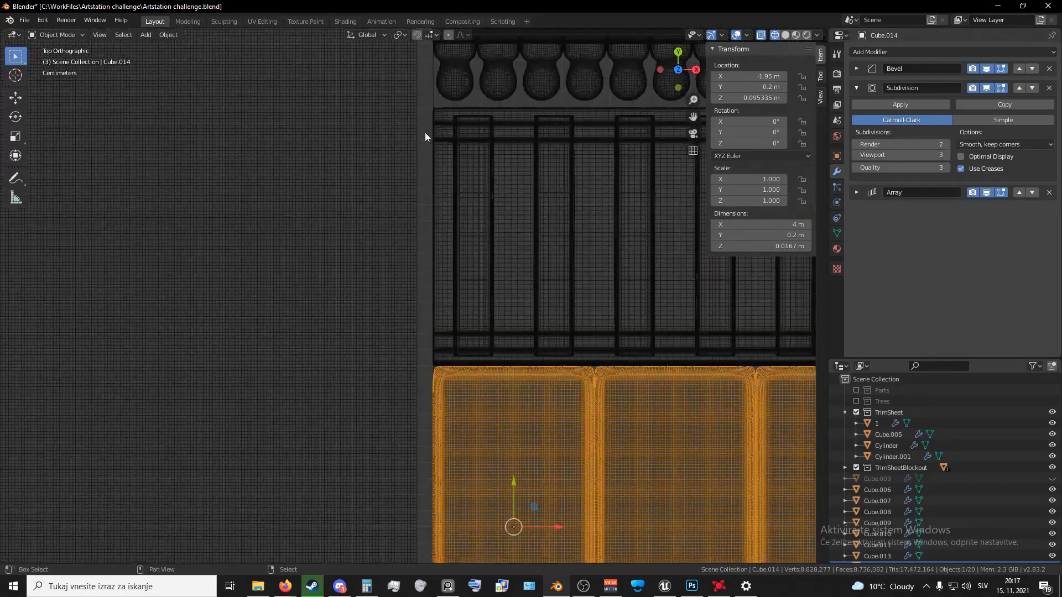
# - Select the baluster strip above the slatted strip and lower its Subdivision viewport level to 1
pyautogui.click(501, 182)
pyautogui.scroll(5, 477, 258)
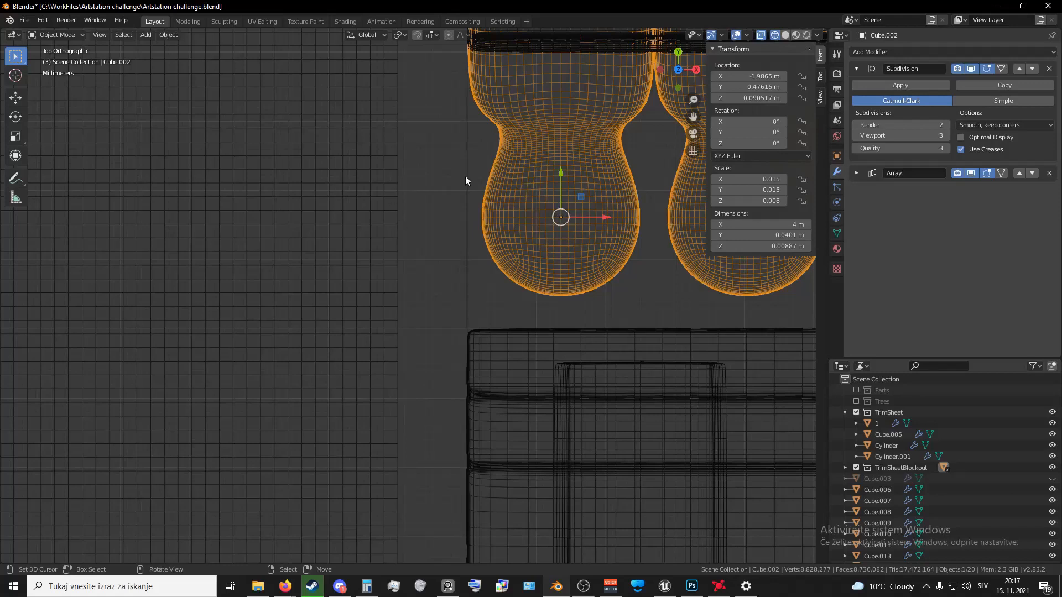
pyautogui.click(857, 135)
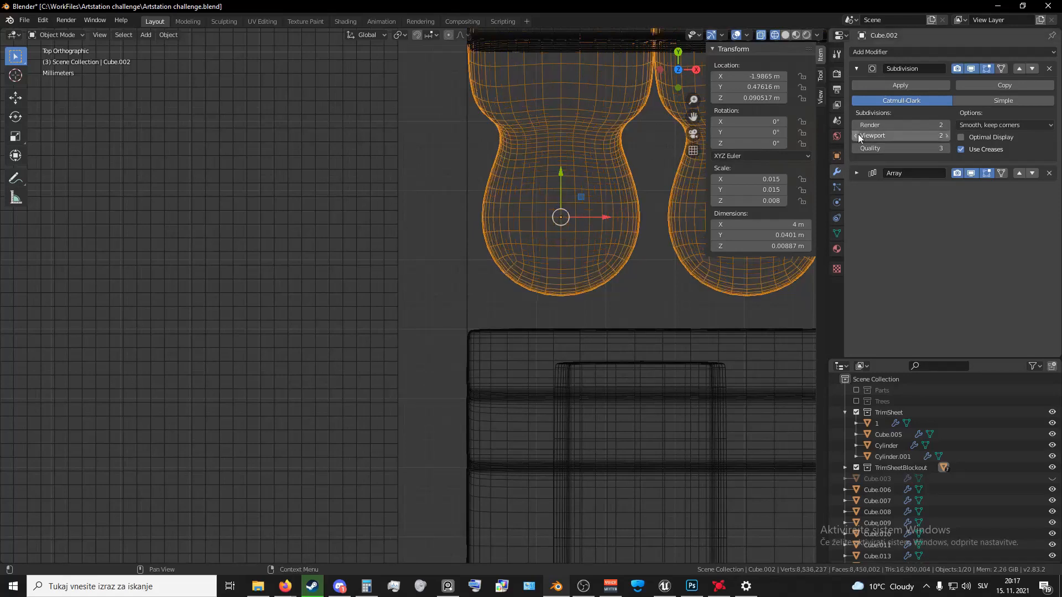
pyautogui.click(857, 135)
pyautogui.scroll(-2, 577, 249)
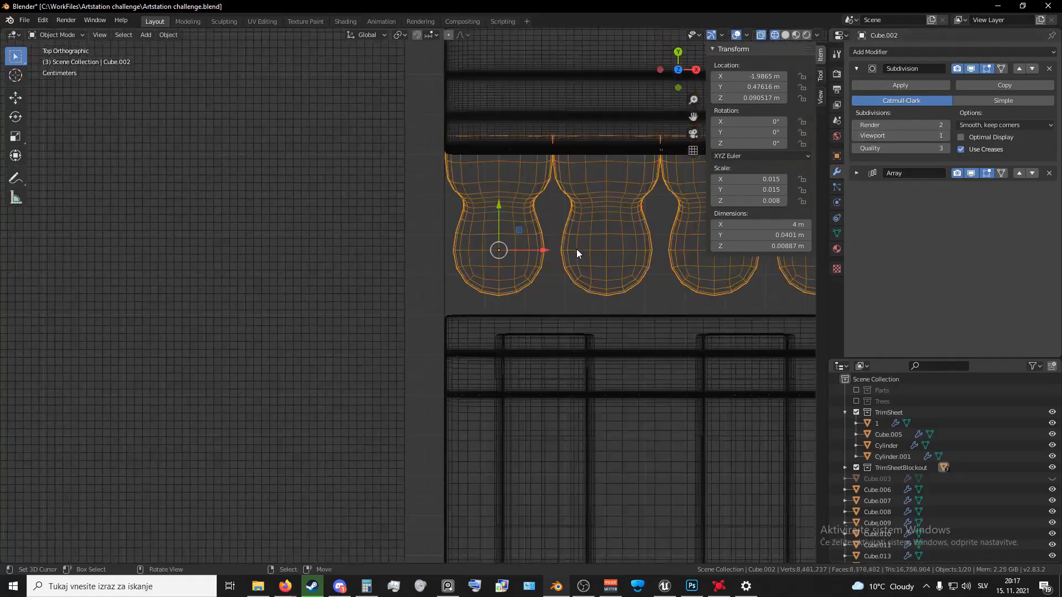
# - Switch to solid shading and view the simplified baluster strip from an angled perspective
pyautogui.press('z')
pyautogui.click(585, 236)
pyautogui.moveTo(562, 279)
pyautogui.mouseDown(button='middle')
pyautogui.moveTo(548, 266)
pyautogui.moveTo(546, 292)
pyautogui.moveTo(527, 258)
pyautogui.moveTo(555, 261)
pyautogui.moveTo(552, 250)
pyautogui.moveTo(503, 255)
pyautogui.moveTo(497, 241)
pyautogui.moveTo(484, 270)
pyautogui.moveTo(498, 286)
pyautogui.moveTo(502, 222)
pyautogui.moveTo(486, 250)
pyautogui.mouseUp(button='middle')
pyautogui.scroll(-7, 546, 291)
pyautogui.scroll(-3, 546, 290)
pyautogui.scroll(2, 487, 248)
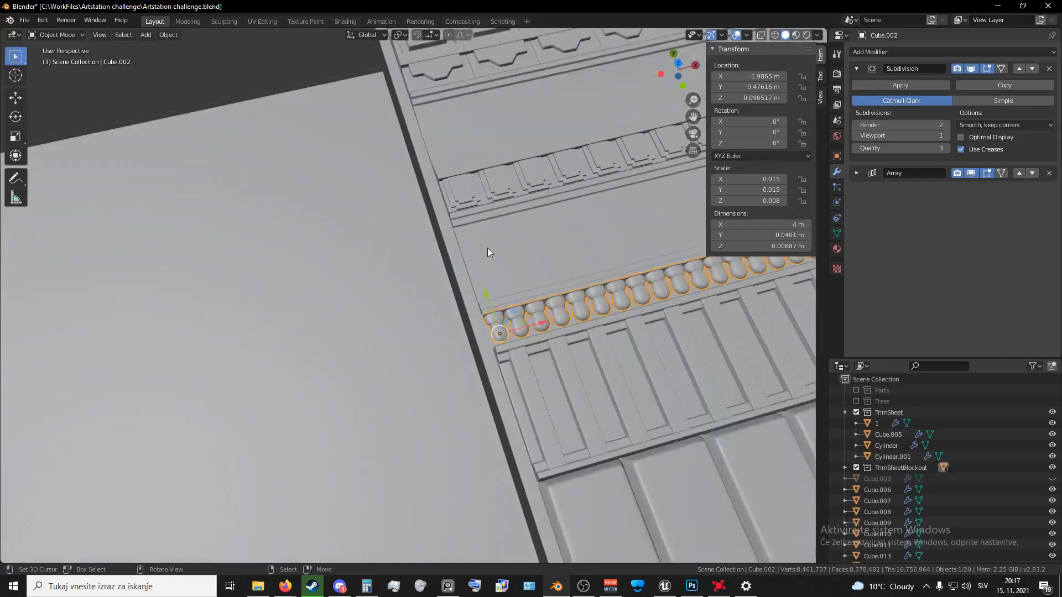
# - Isolate the baluster strip in local view briefly, and return to the full scene from the top
pyautogui.press('KP_Divide')
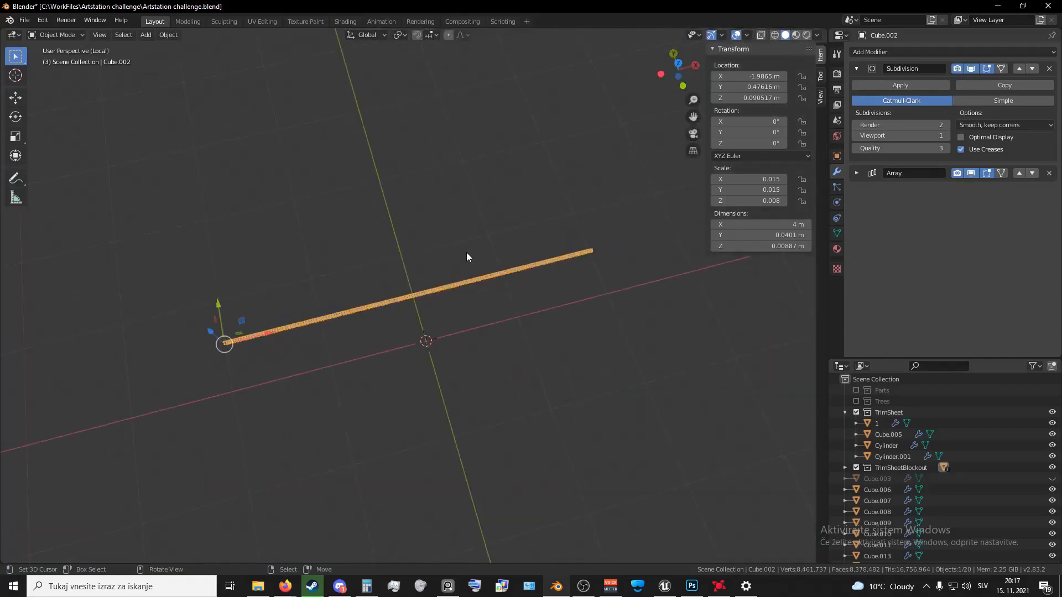
pyautogui.press('KP_Divide')
pyautogui.press('KP_7')
pyautogui.keyDown('shift'); pyautogui.scroll(5, 443, 122); pyautogui.keyUp('shift')
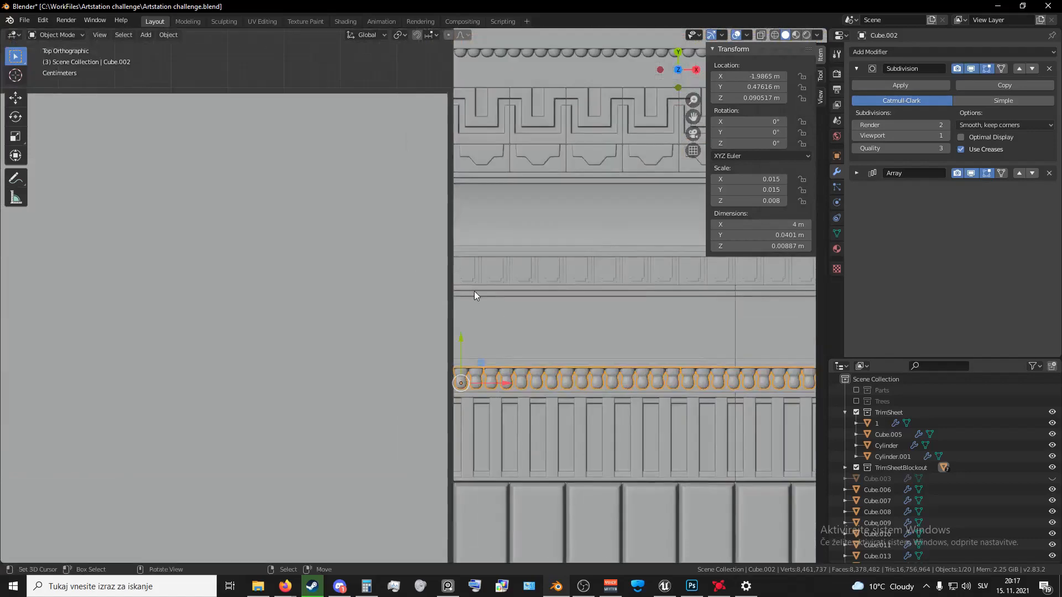
pyautogui.scroll(2, 473, 291)
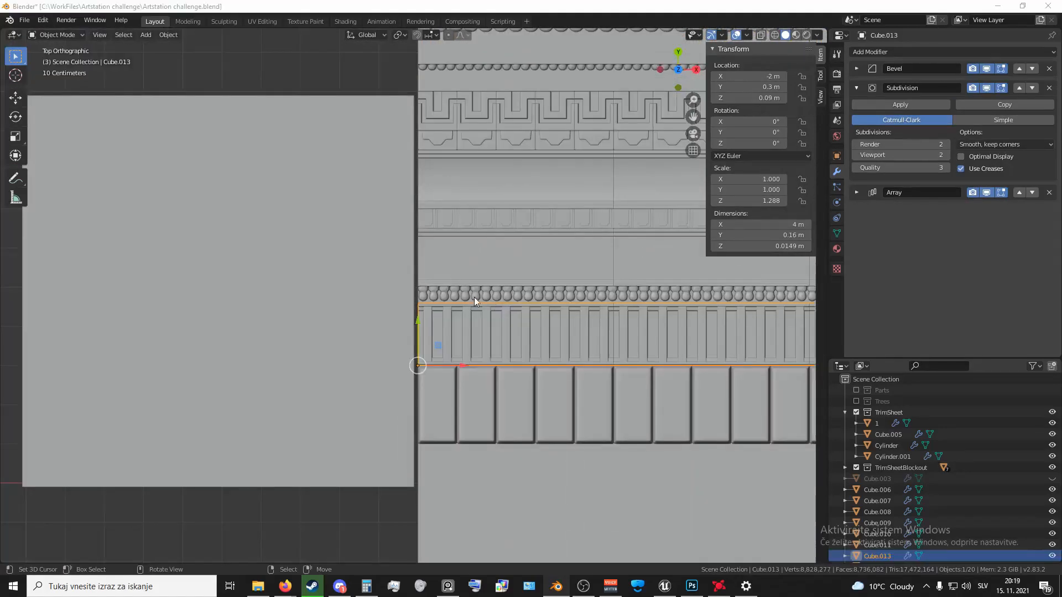
# - Select the baluster strip and compare its wireframe density with the subdivided plane's grid from the top
pyautogui.click(477, 294)
pyautogui.scroll(6, 477, 293)
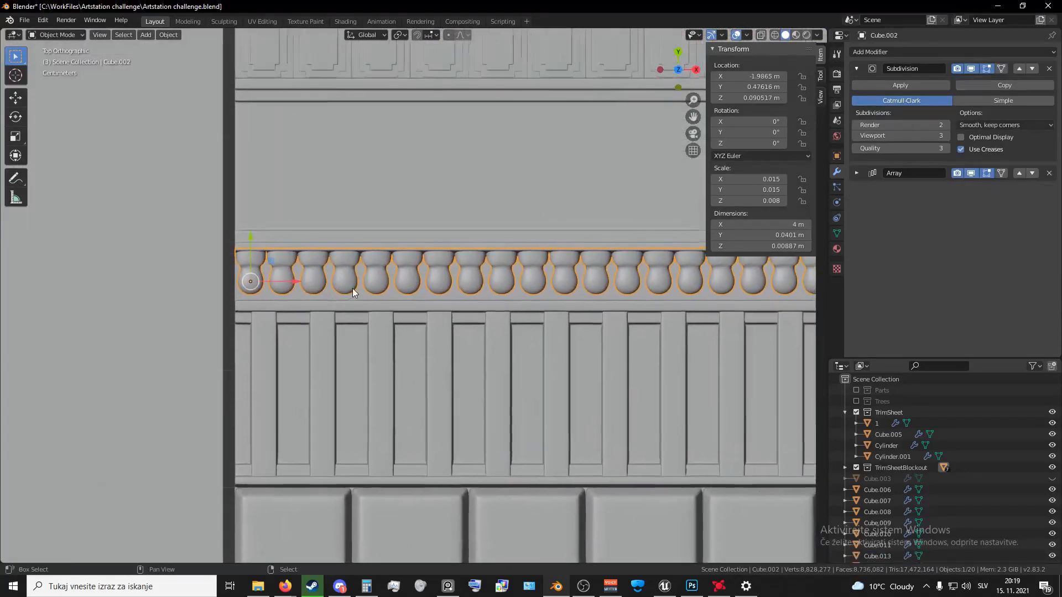
pyautogui.scroll(-4, 587, 290)
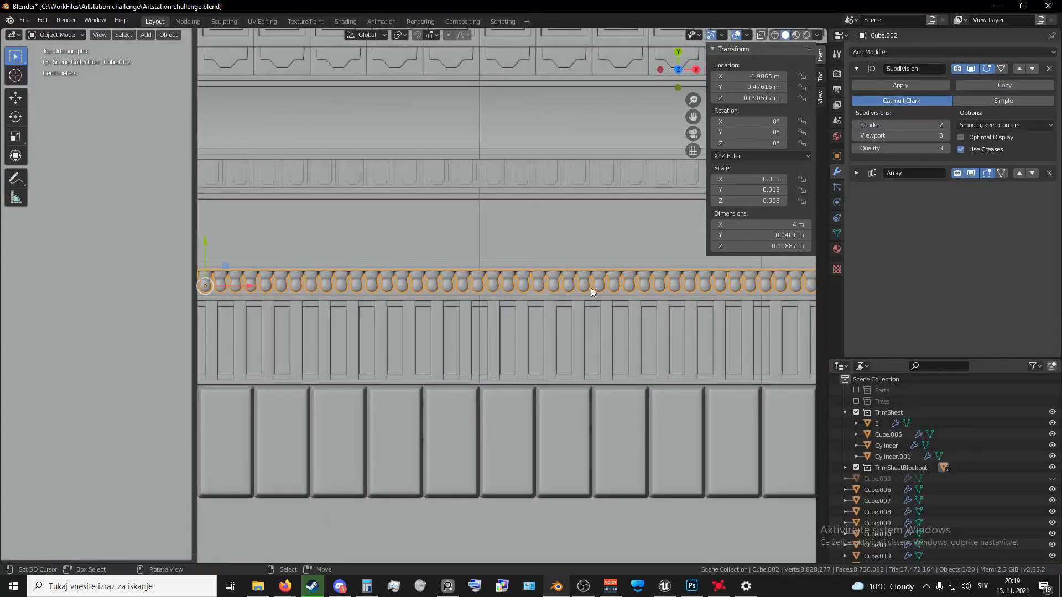
pyautogui.keyDown('shift'); pyautogui.moveTo(401, 218); pyautogui.dragTo(607, 217, button='middle'); pyautogui.keyUp('shift')
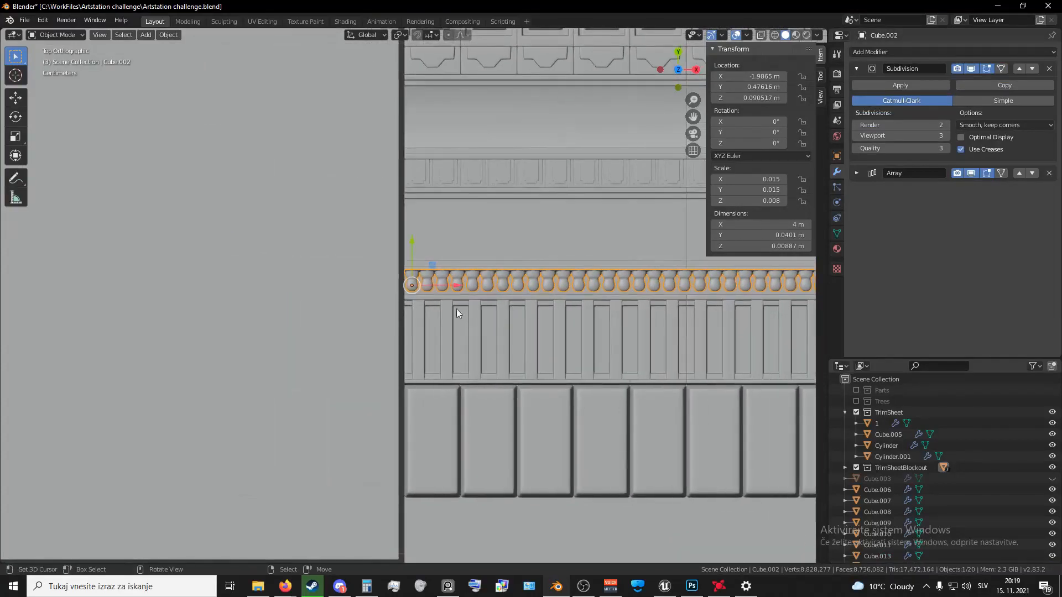
pyautogui.scroll(6, 457, 314)
pyautogui.press('z')
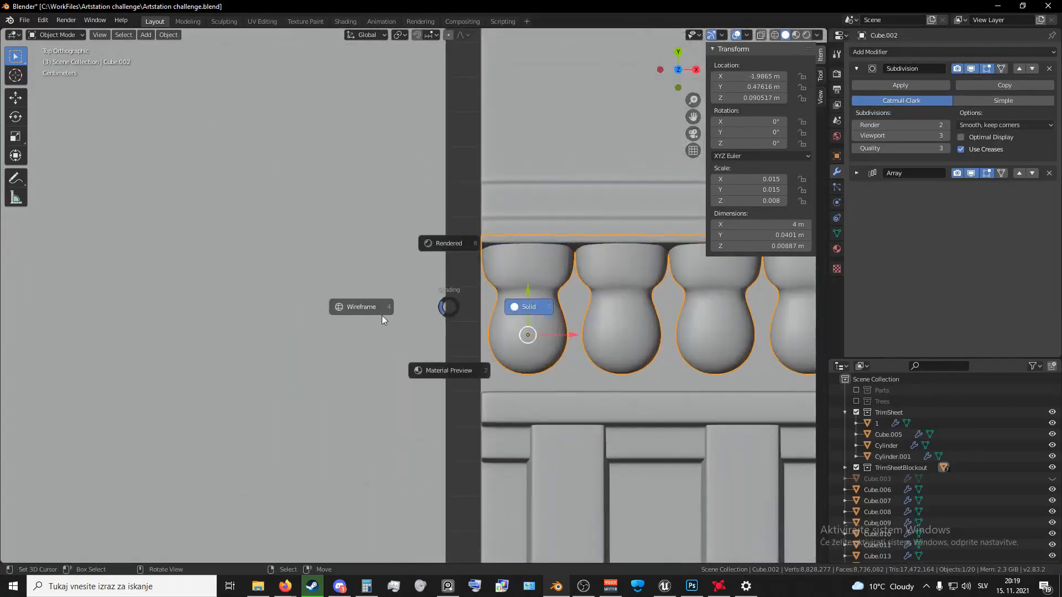
pyautogui.click(364, 307)
pyautogui.keyDown('shift'); pyautogui.moveTo(483, 316); pyautogui.dragTo(440, 277, button='middle'); pyautogui.keyUp('shift')
pyautogui.scroll(1, 479, 317)
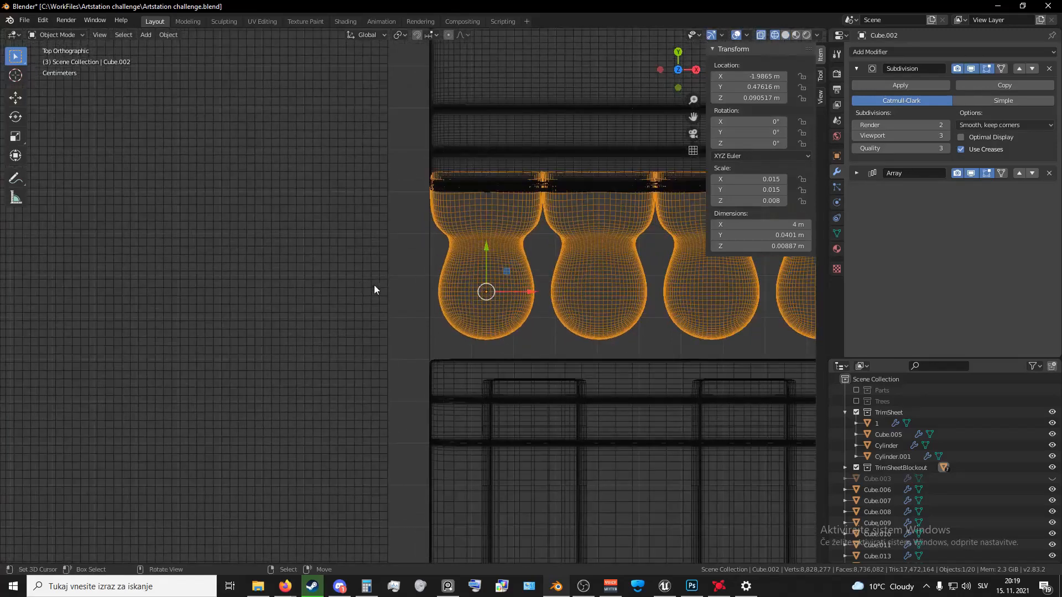
# - Set the baluster strip's Subdivision viewport level to 1 and check its shape up close in solid shading
pyautogui.click(856, 136)
pyautogui.click(857, 135)
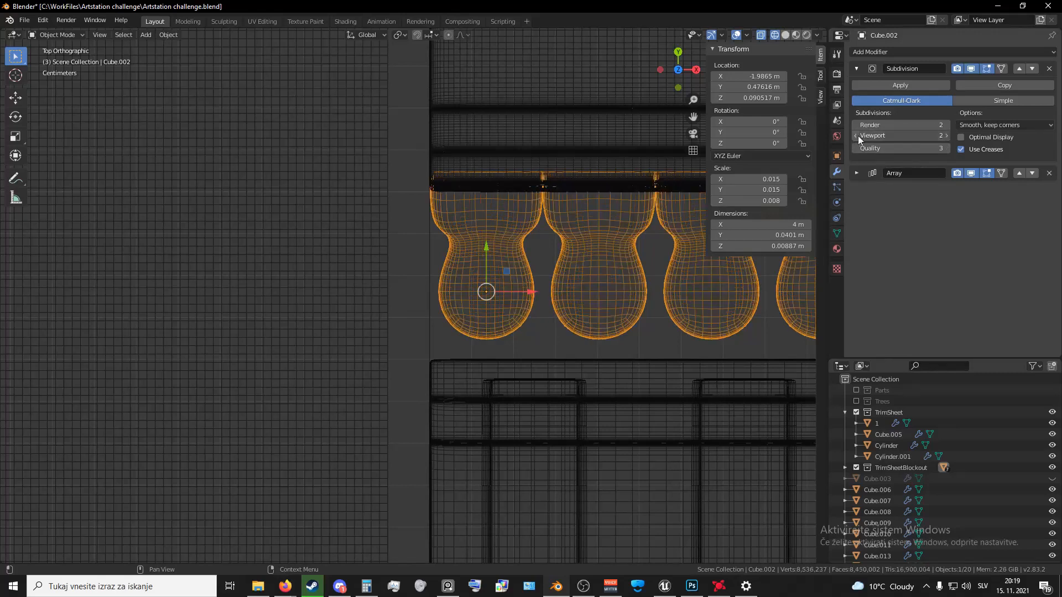
pyautogui.scroll(-7, 572, 257)
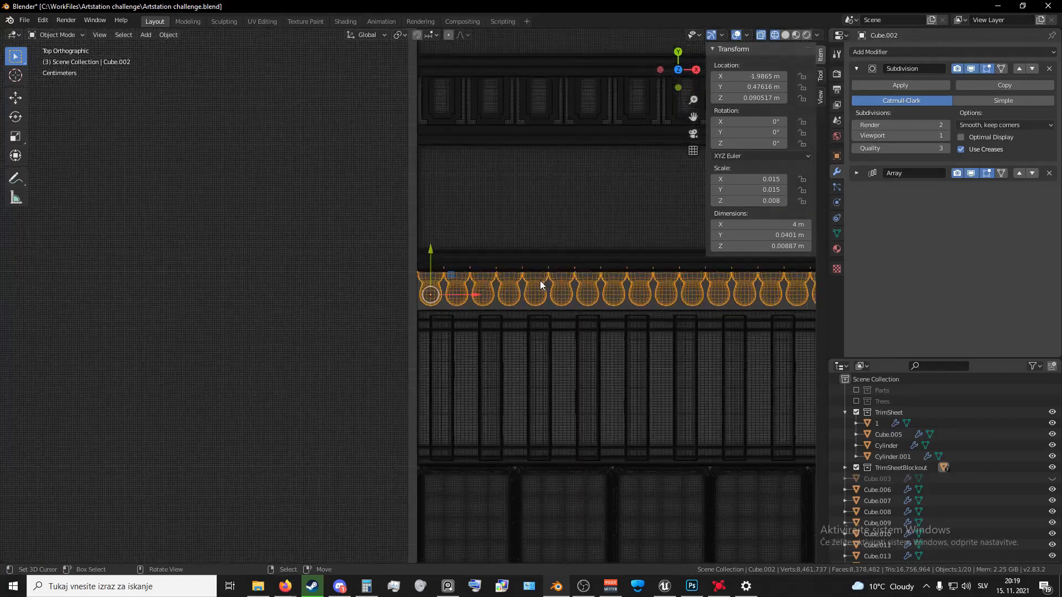
pyautogui.moveTo(540, 286)
pyautogui.mouseDown(button='middle')
pyautogui.moveTo(516, 296)
pyautogui.moveTo(496, 281)
pyautogui.moveTo(506, 244)
pyautogui.moveTo(427, 394)
pyautogui.mouseUp(button='middle')
pyautogui.press('z')
pyautogui.click(526, 337)
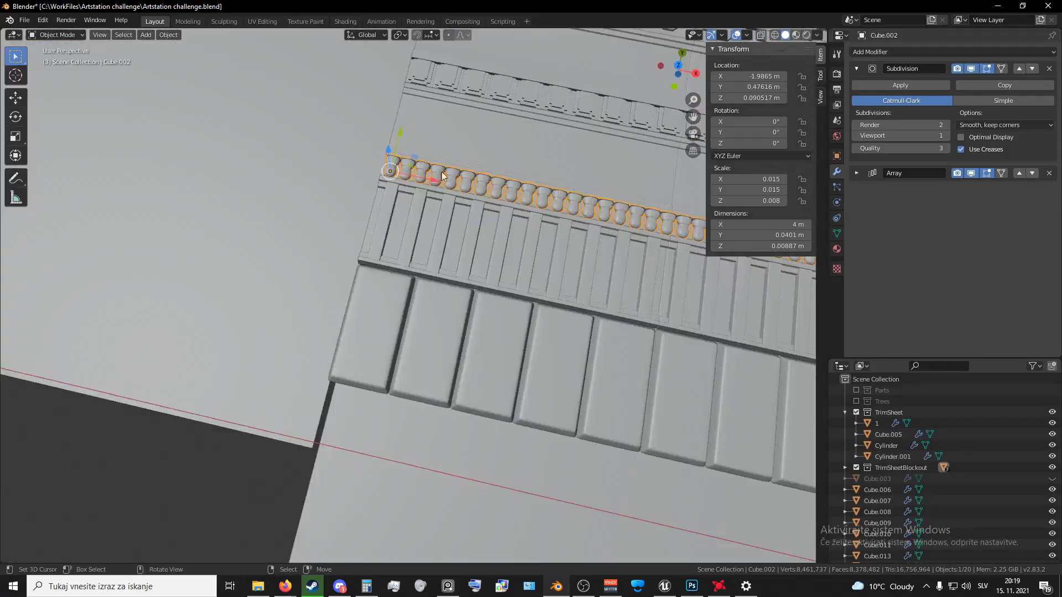
pyautogui.scroll(5, 441, 172)
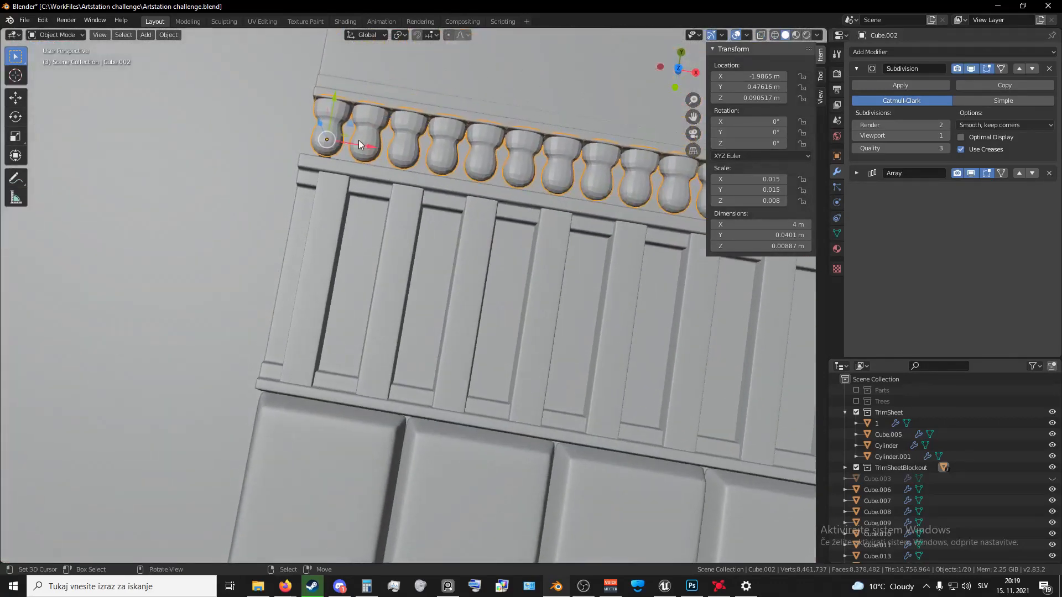
# - Examine the baluster strip against the whole trim sheet, both from a distance and closer up
pyautogui.scroll(-10, 363, 139)
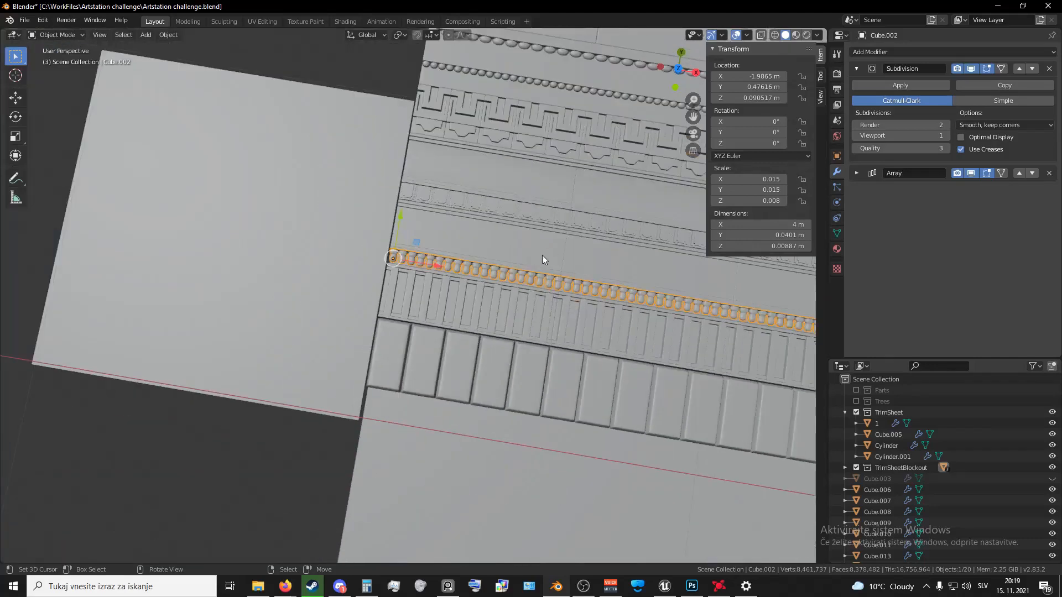
pyautogui.scroll(-1, 567, 252)
pyautogui.moveTo(636, 262)
pyautogui.keyDown('shift'); pyautogui.mouseDown(button='middle')
pyautogui.moveTo(523, 250)
pyautogui.moveTo(479, 217)
pyautogui.mouseUp(button='middle'); pyautogui.keyUp('shift')
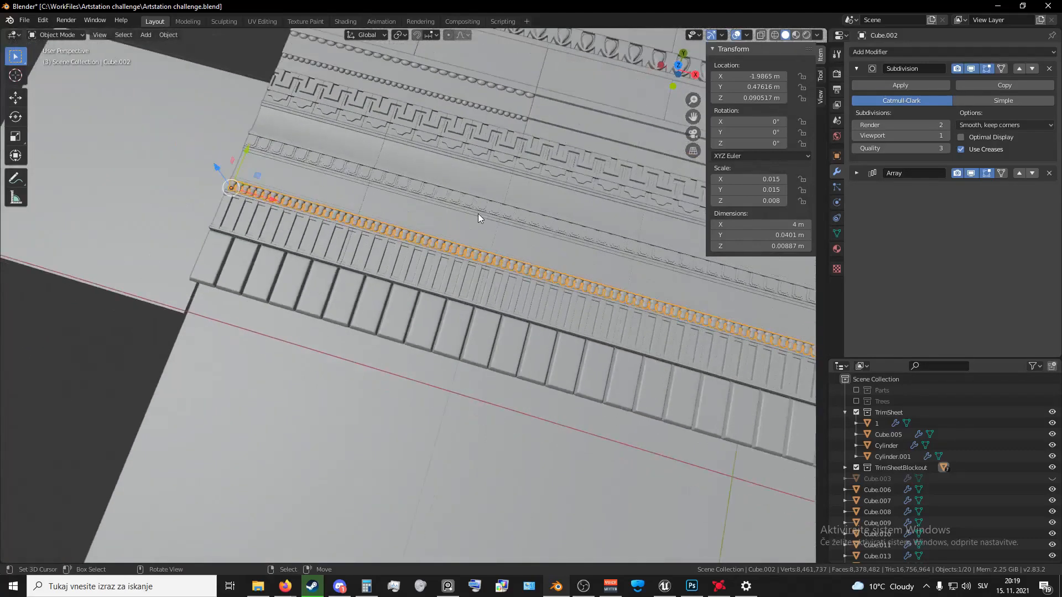
pyautogui.scroll(-1, 479, 218)
pyautogui.moveTo(483, 181)
pyautogui.keyDown('shift'); pyautogui.mouseDown(button='middle')
pyautogui.moveTo(473, 209)
pyautogui.moveTo(500, 187)
pyautogui.moveTo(480, 210)
pyautogui.moveTo(438, 104)
pyautogui.moveTo(451, 150)
pyautogui.moveTo(483, 170)
pyautogui.moveTo(504, 155)
pyautogui.moveTo(486, 169)
pyautogui.mouseUp(button='middle'); pyautogui.keyUp('shift')
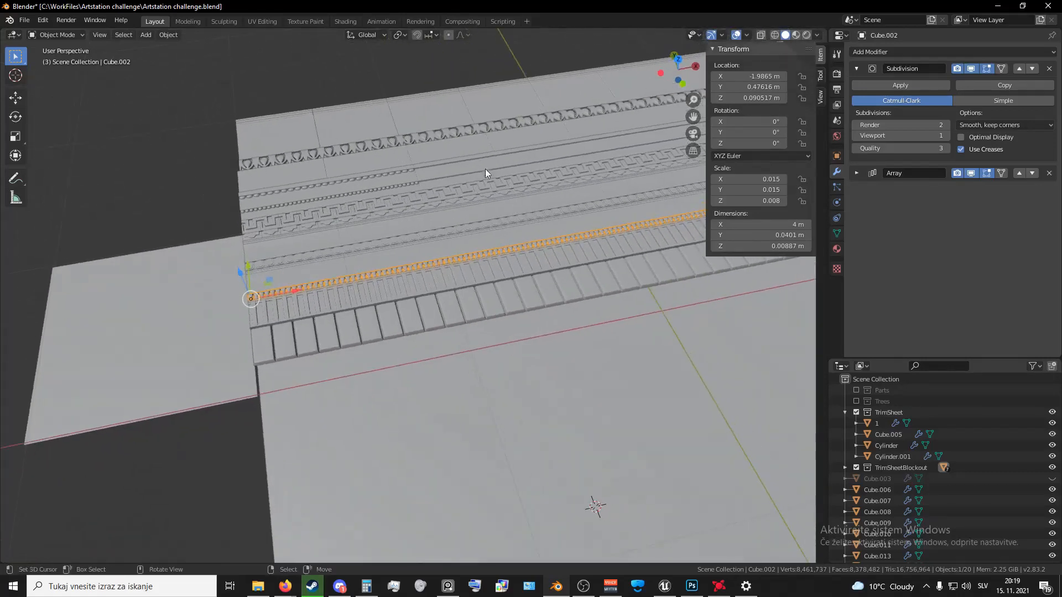
pyautogui.click(435, 250)
pyautogui.keyDown('shift'); pyautogui.moveTo(382, 249); pyautogui.dragTo(496, 188, button='middle'); pyautogui.keyUp('shift')
pyautogui.scroll(4, 410, 225)
pyautogui.keyDown('shift'); pyautogui.moveTo(404, 219); pyautogui.dragTo(391, 282, button='middle'); pyautogui.keyUp('shift')
pyautogui.scroll(4, 383, 243)
pyautogui.click(383, 241)
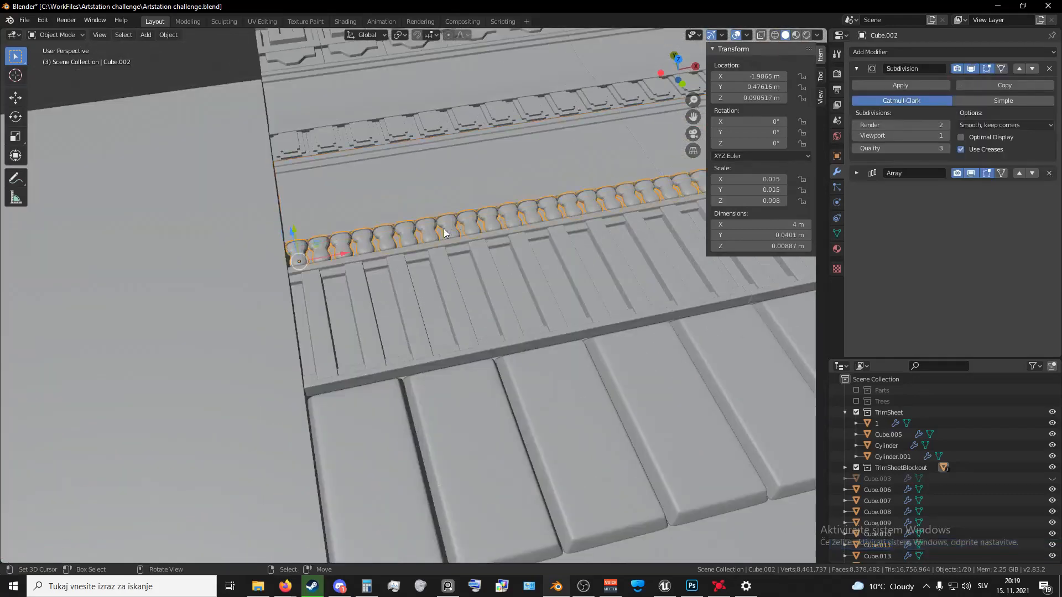
# - Return to a top view and select the plain panel strip directly above the balusters
pyautogui.press('KP_7')
pyautogui.keyDown('shift'); pyautogui.moveTo(419, 151); pyautogui.dragTo(473, 327, button='middle'); pyautogui.keyUp('shift')
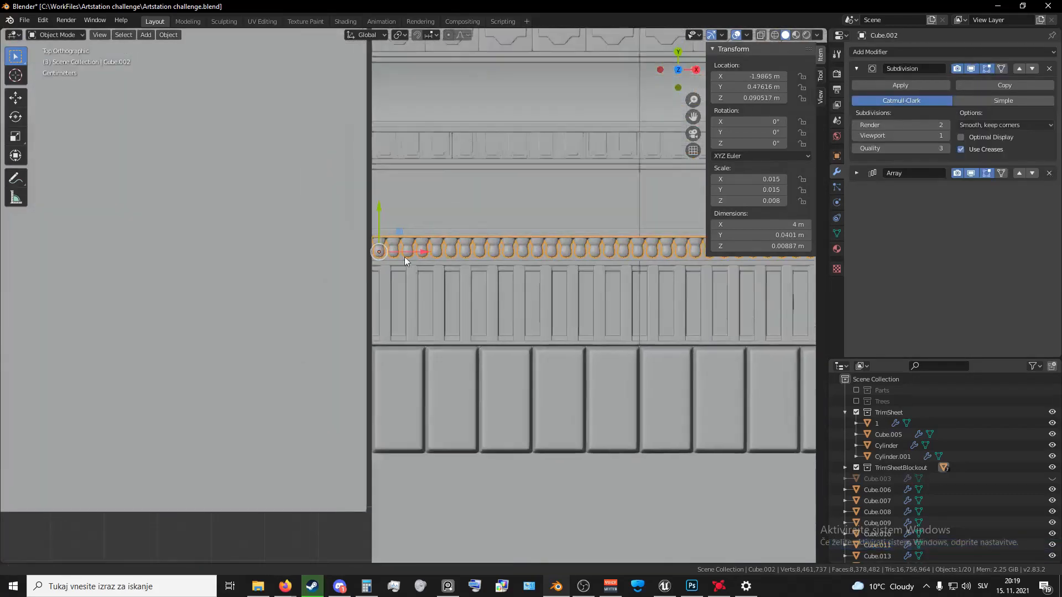
pyautogui.keyDown('shift'); pyautogui.moveTo(381, 208); pyautogui.dragTo(421, 276, button='middle'); pyautogui.keyUp('shift')
pyautogui.scroll(1, 421, 276)
pyautogui.click(451, 281)
pyautogui.scroll(2, 450, 281)
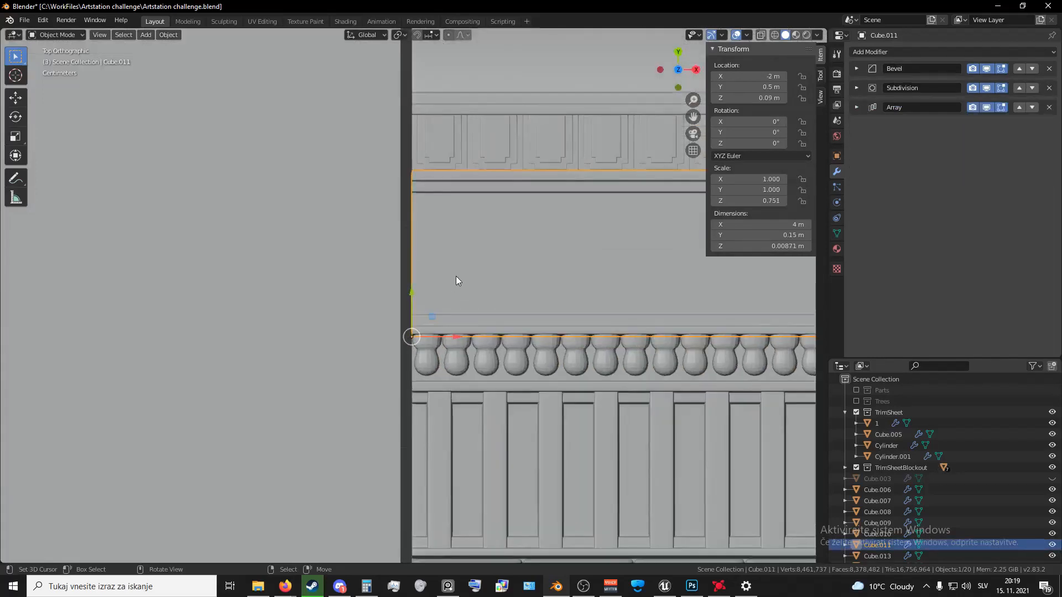
# - Reselect the baluster strip and apply Shade Smooth to it
pyautogui.click(532, 383)
pyautogui.scroll(2, 532, 381)
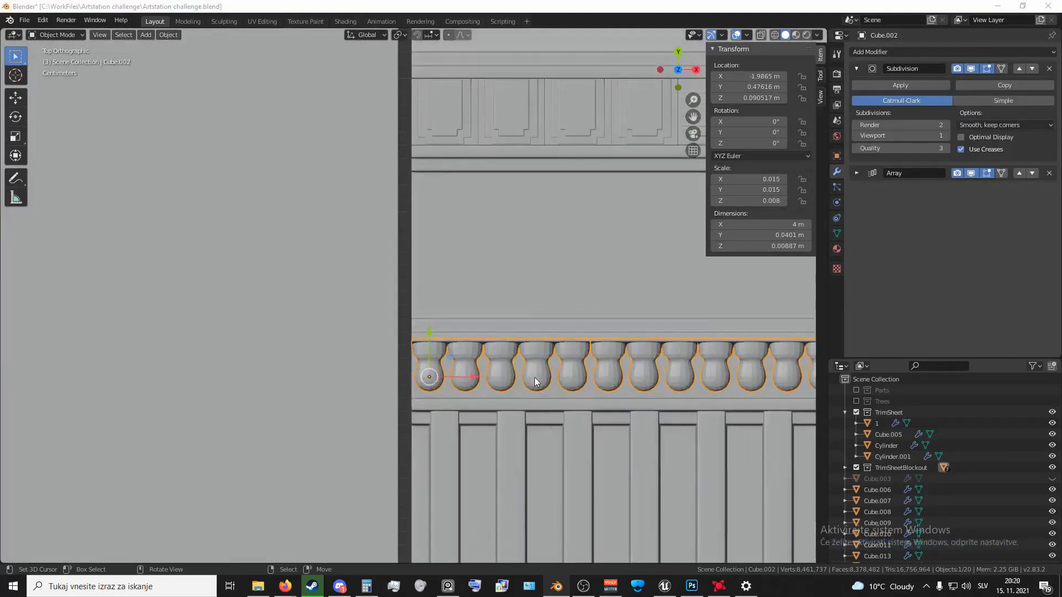
pyautogui.rightClick(530, 357)
pyautogui.click(523, 358)
pyautogui.scroll(-6, 540, 440)
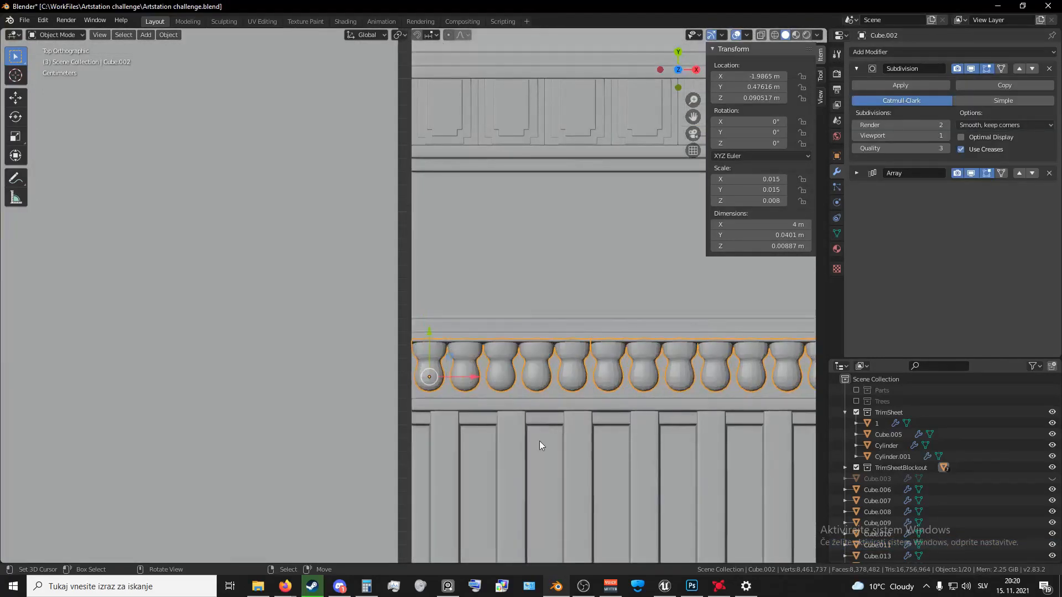
pyautogui.scroll(3, 516, 450)
pyautogui.scroll(2, 549, 372)
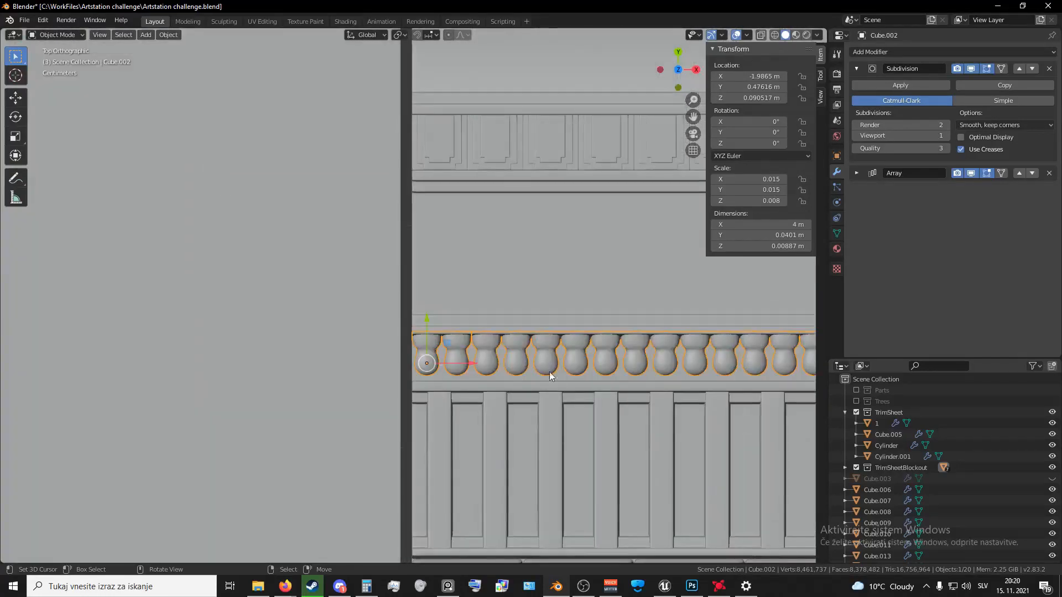
# - Check the smooth-shaded balusters against the neighbouring strips at several zoom levels in the top view
pyautogui.scroll(-5, 523, 432)
pyautogui.scroll(4, 522, 428)
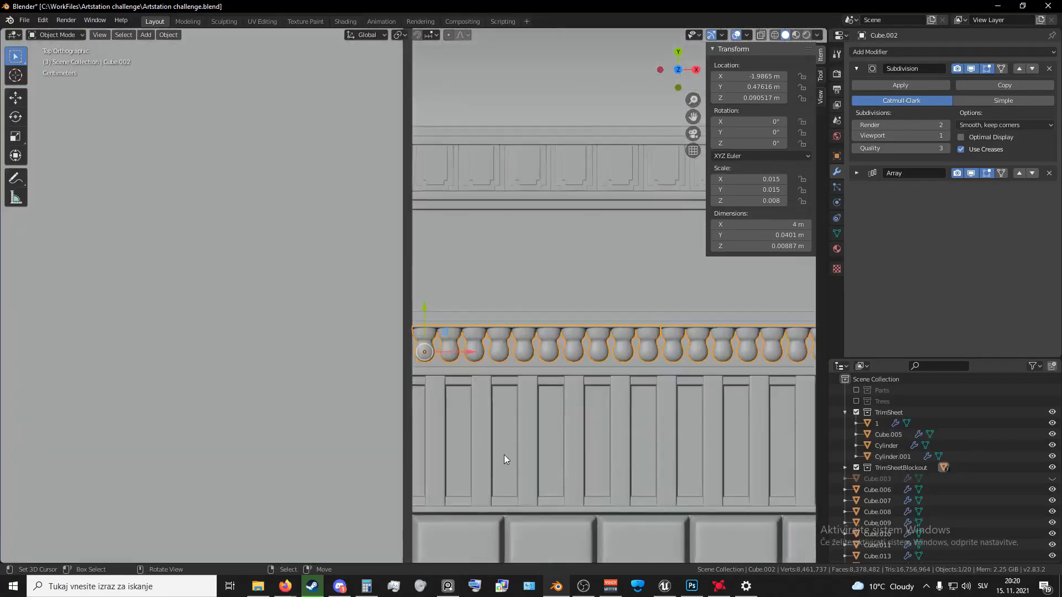
pyautogui.scroll(-1, 526, 394)
pyautogui.scroll(4, 534, 426)
pyautogui.scroll(-3, 536, 429)
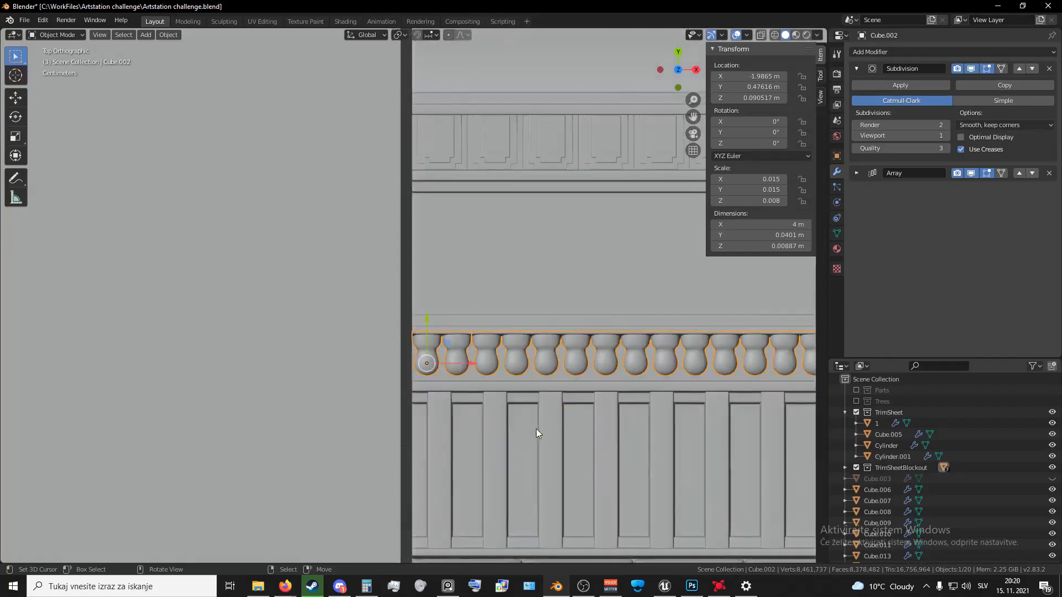
pyautogui.scroll(1, 599, 336)
pyautogui.scroll(-3, 586, 445)
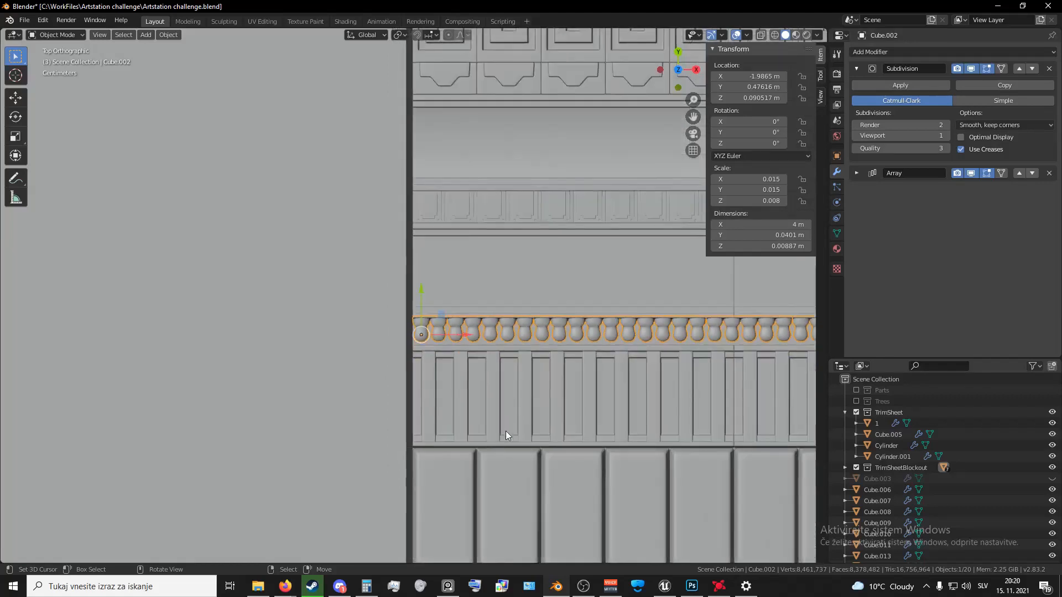
# - Select the plain panel strip above the balusters and examine it with the surrounding ornament strips in perspective
pyautogui.click(444, 273)
pyautogui.scroll(2, 474, 323)
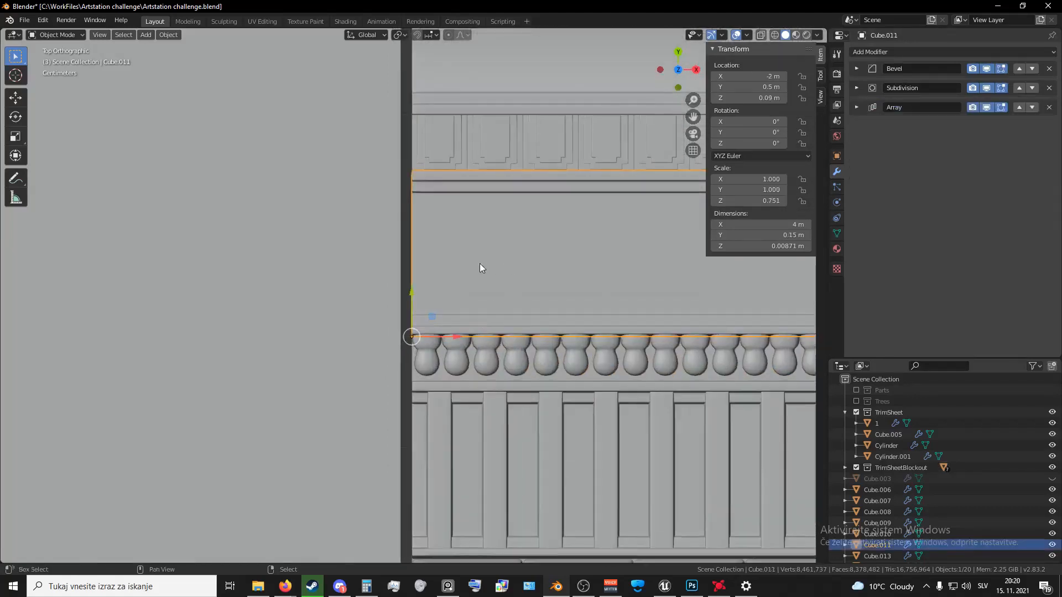
pyautogui.scroll(1, 443, 325)
pyautogui.scroll(-2, 439, 343)
pyautogui.scroll(1, 443, 339)
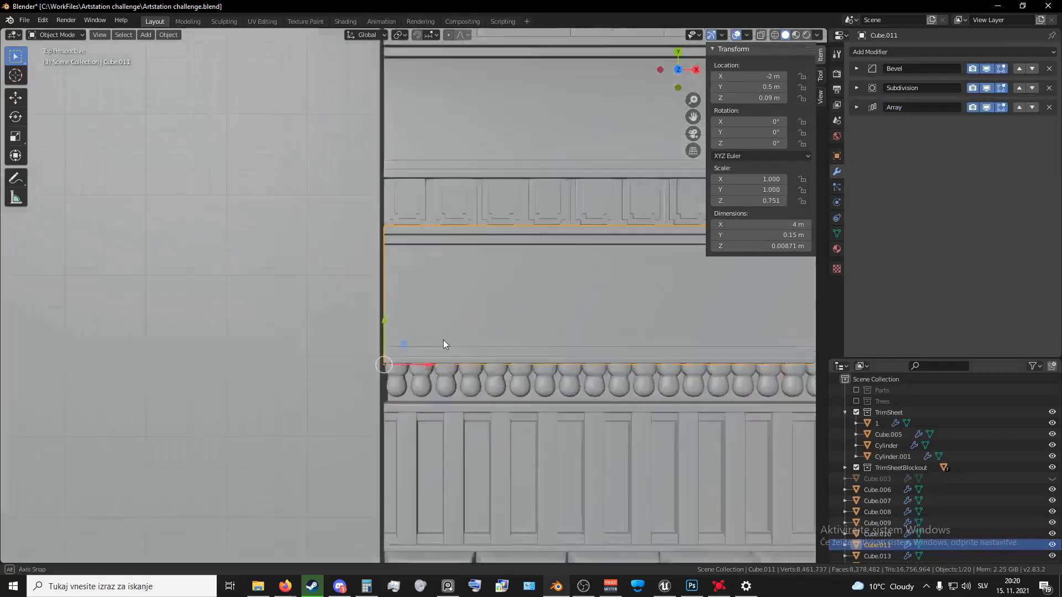
pyautogui.moveTo(443, 339); pyautogui.dragTo(479, 333, button='middle')
pyautogui.scroll(-4, 479, 333)
pyautogui.keyDown('shift'); pyautogui.moveTo(493, 288); pyautogui.dragTo(387, 100, button='middle'); pyautogui.keyUp('shift')
pyautogui.keyDown('shift'); pyautogui.moveTo(443, 337); pyautogui.dragTo(481, 497, button='middle'); pyautogui.keyUp('shift')
pyautogui.scroll(2, 487, 334)
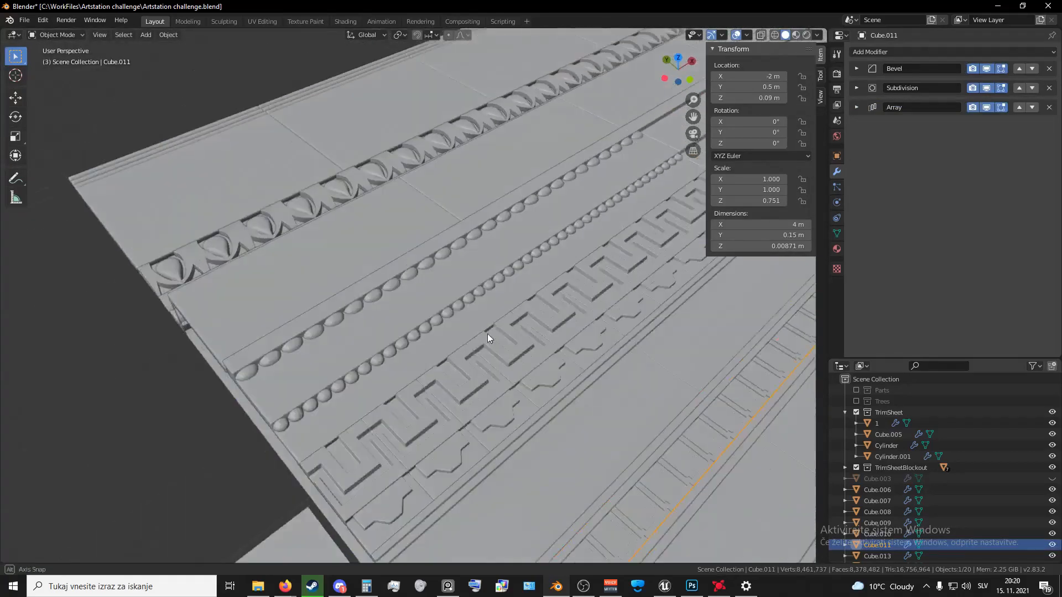
pyautogui.moveTo(486, 333); pyautogui.dragTo(554, 367, button='middle')
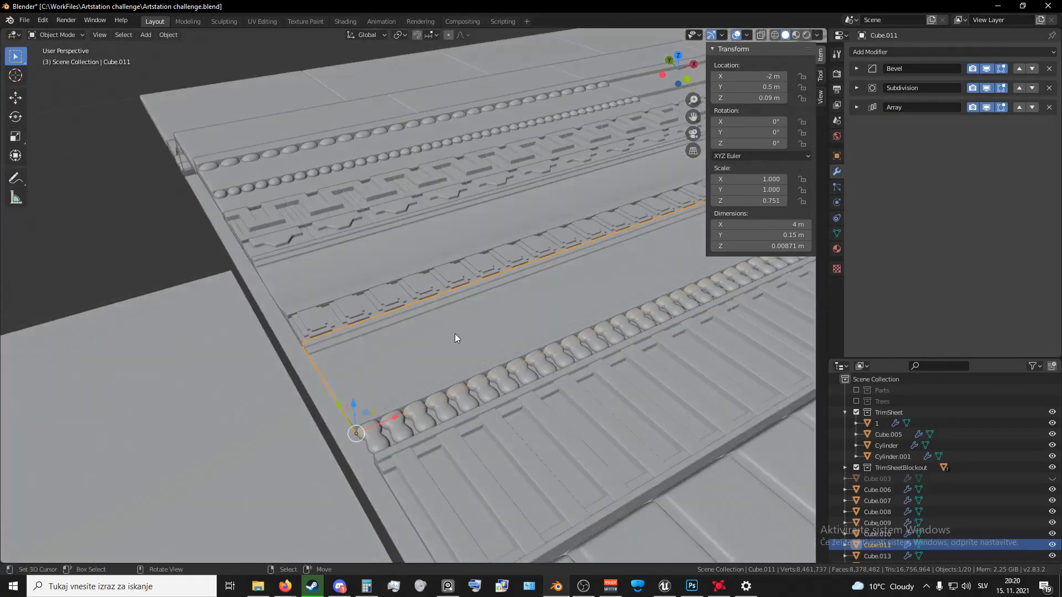
# - Compare the plain panel strip's mesh density with the reference plane in wireframe from the top view
pyautogui.press('z')
pyautogui.click(378, 337)
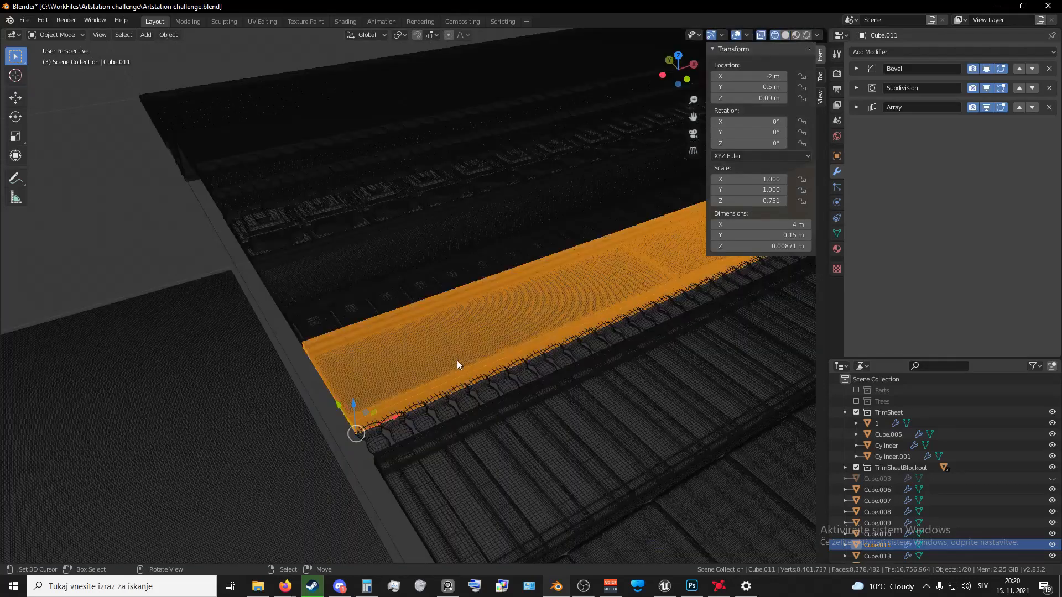
pyautogui.press('KP_7')
pyautogui.scroll(2, 341, 187)
pyautogui.keyDown('shift'); pyautogui.moveTo(341, 187); pyautogui.dragTo(367, 314, button='middle'); pyautogui.keyUp('shift')
pyautogui.scroll(10, 423, 325)
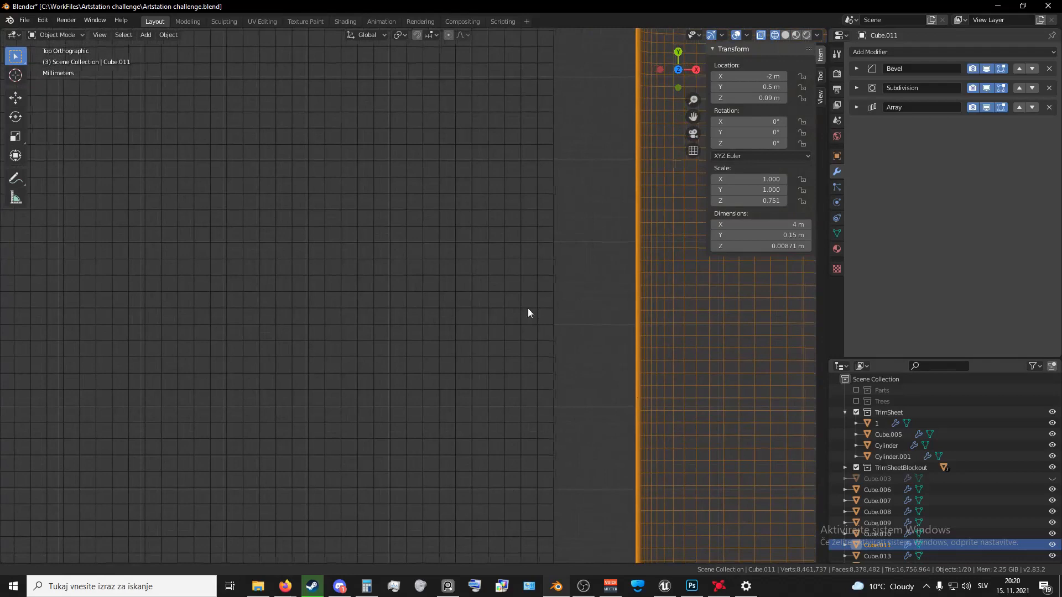
pyautogui.keyDown('shift'); pyautogui.moveTo(528, 307); pyautogui.dragTo(433, 294, button='middle'); pyautogui.keyUp('shift')
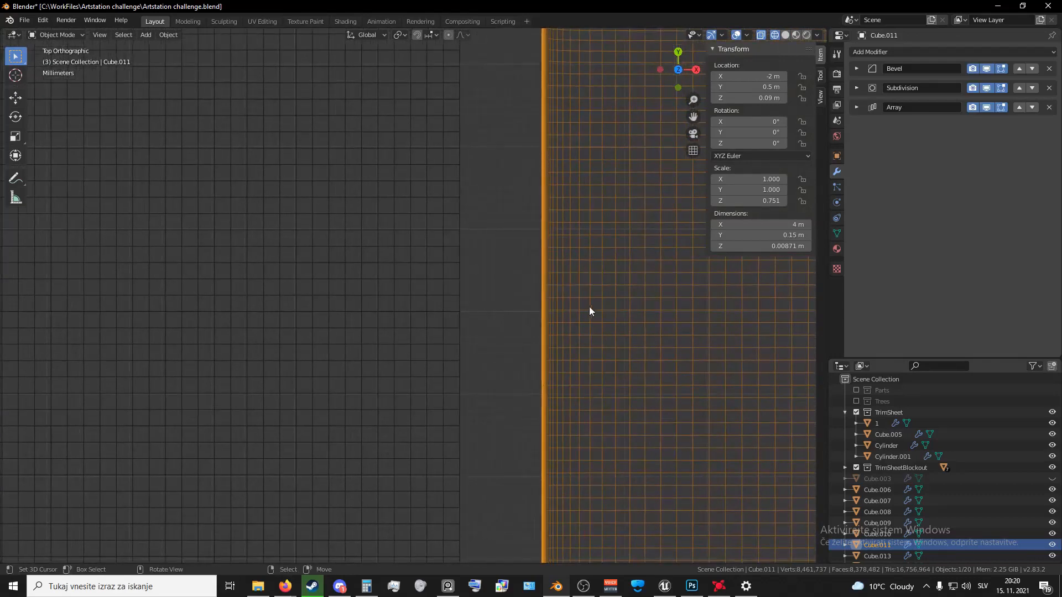
pyautogui.scroll(-8, 631, 379)
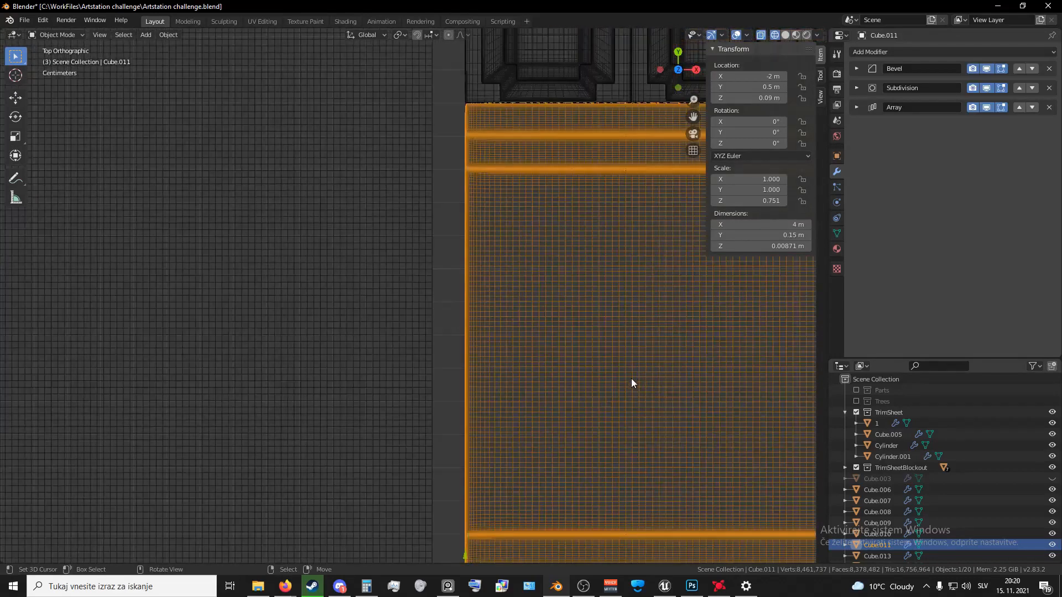
# - Select the small recessed panel strip and lower its Subdivision viewport level by one
pyautogui.click(445, 285)
pyautogui.scroll(9, 444, 287)
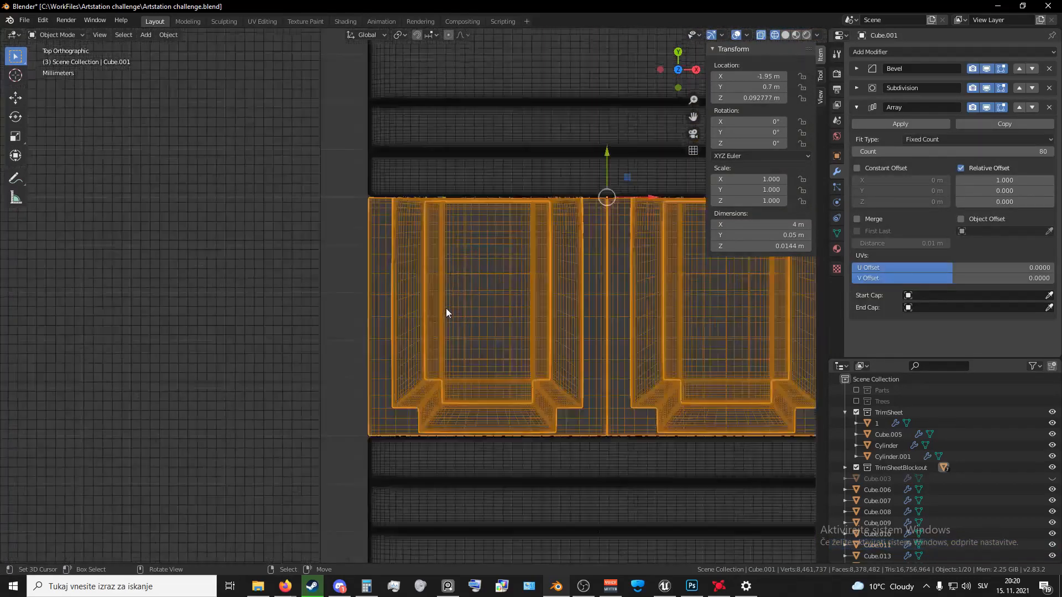
pyautogui.click(856, 106)
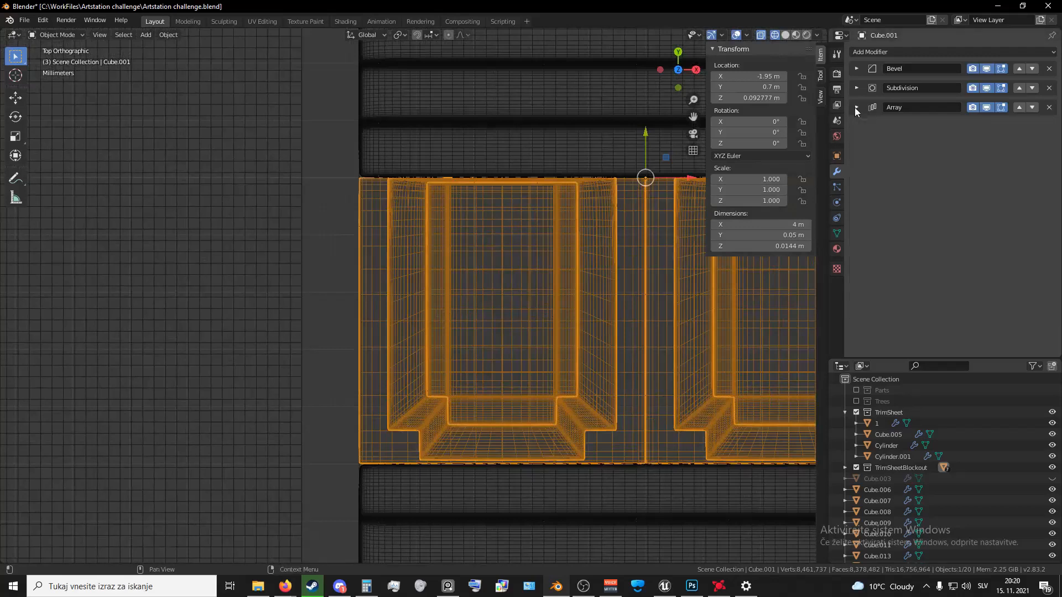
pyautogui.click(856, 87)
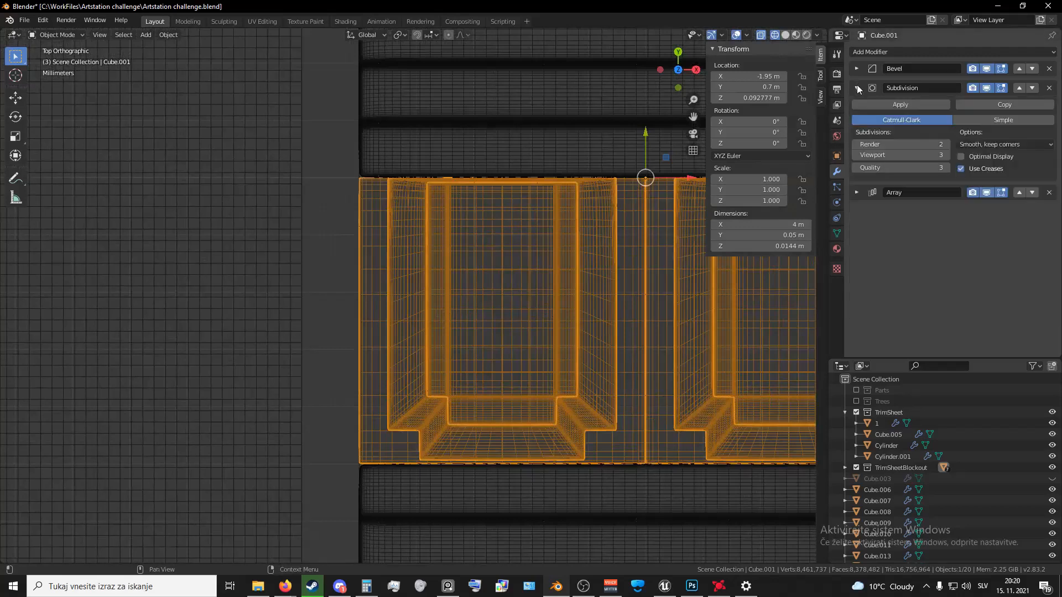
pyautogui.click(855, 157)
# - Select the plain strip above the recessed panels and switch the viewport back to solid shading
pyautogui.scroll(-2, 697, 221)
pyautogui.keyDown('shift'); pyautogui.moveTo(597, 261); pyautogui.dragTo(569, 353, button='middle'); pyautogui.keyUp('shift')
pyautogui.keyDown('shift'); pyautogui.moveTo(521, 217); pyautogui.dragTo(617, 349, button='middle'); pyautogui.keyUp('shift')
pyautogui.click(538, 247)
pyautogui.scroll(-6, 538, 247)
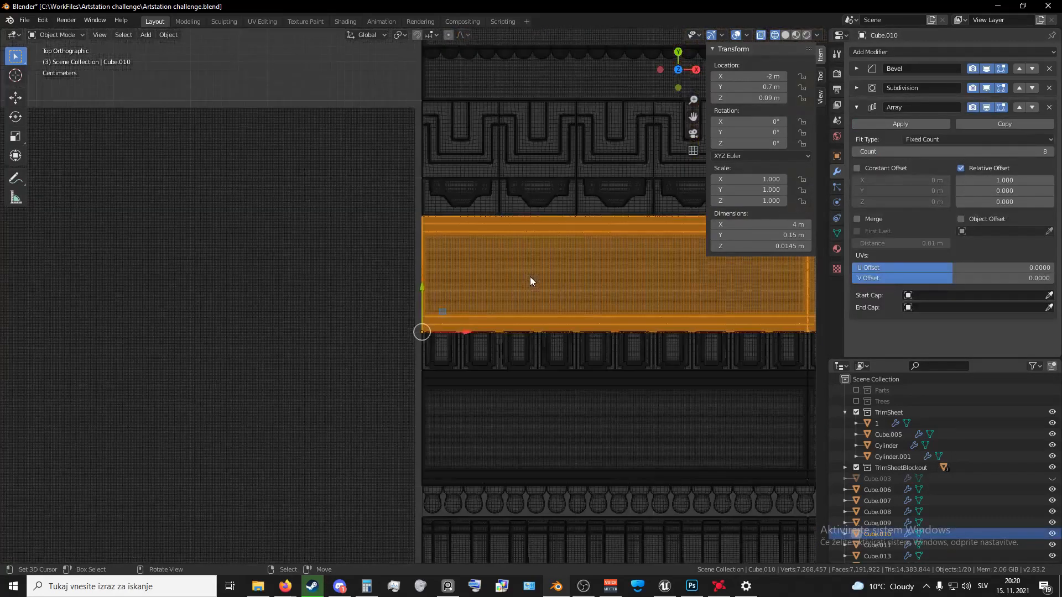
pyautogui.press('z')
pyautogui.click(556, 287)
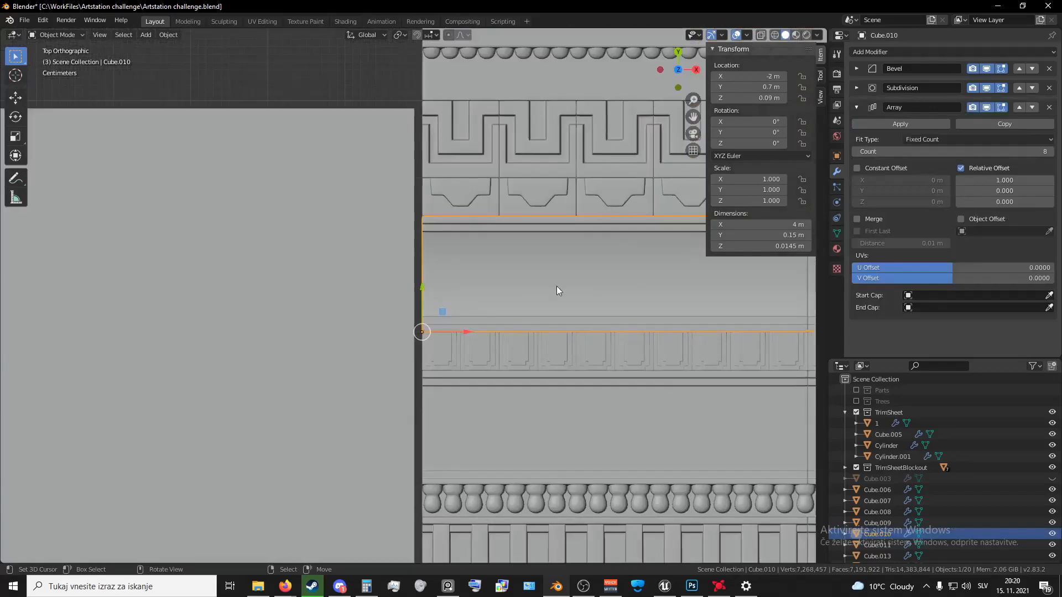
# - Examine the trim sheet and the neighbouring reference plane from an angled perspective, up close and from afar
pyautogui.moveTo(556, 286); pyautogui.dragTo(587, 150, button='middle')
pyautogui.keyDown('shift'); pyautogui.moveTo(586, 149); pyautogui.dragTo(565, 142, button='middle'); pyautogui.keyUp('shift')
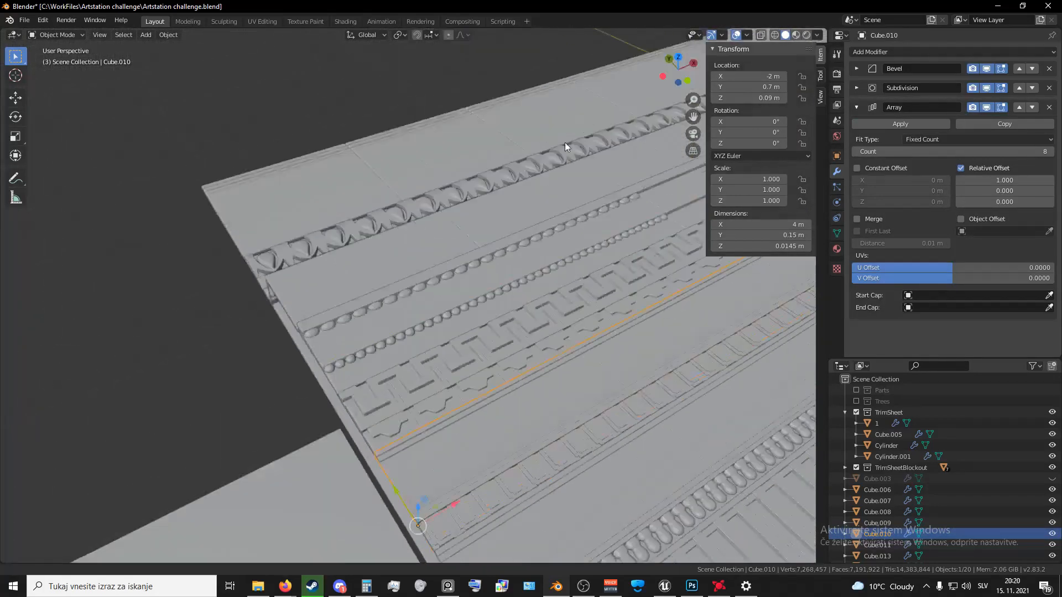
pyautogui.keyDown('shift'); pyautogui.moveTo(614, 332); pyautogui.dragTo(519, 233, button='middle'); pyautogui.keyUp('shift')
pyautogui.scroll(-6, 520, 233)
pyautogui.keyDown('shift'); pyautogui.moveTo(439, 307); pyautogui.dragTo(470, 262, button='middle'); pyautogui.keyUp('shift')
pyautogui.scroll(2, 470, 263)
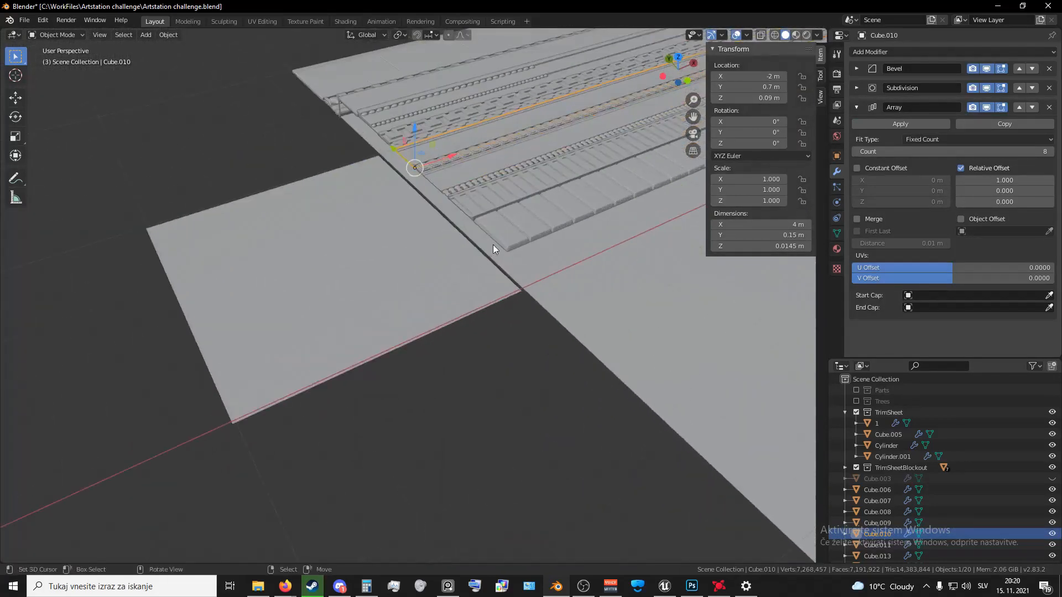
pyautogui.scroll(-1, 493, 245)
# - Select the square reference plane and view it beside the trim sheet strips
pyautogui.hotkey('alt', 'Tab')
pyautogui.hotkey('alt', 'Tab')
pyautogui.click(419, 307)
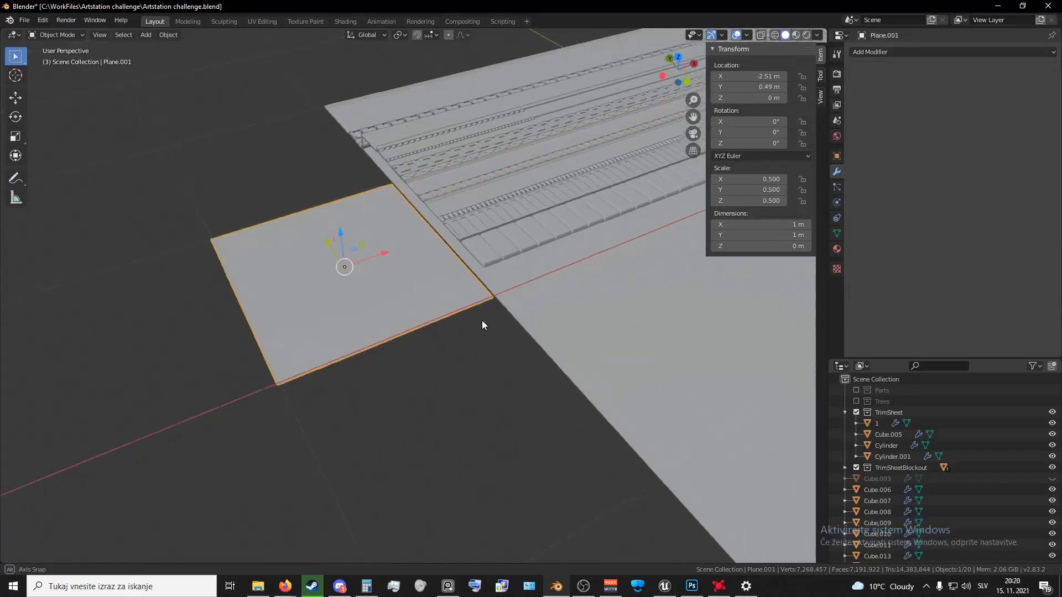
pyautogui.scroll(2, 500, 339)
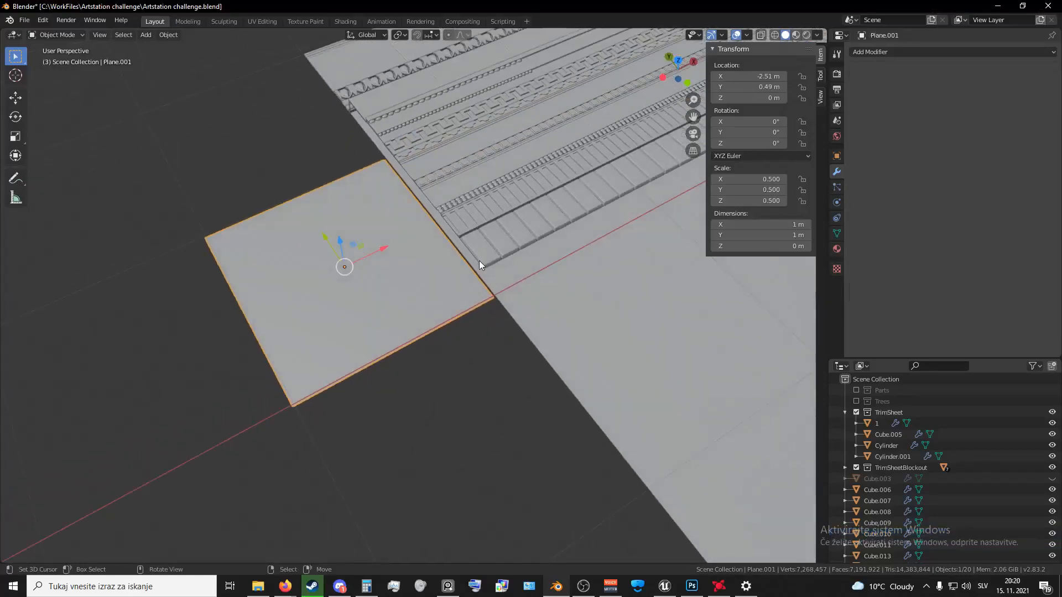
pyautogui.moveTo(495, 288); pyautogui.dragTo(482, 257, button='middle')
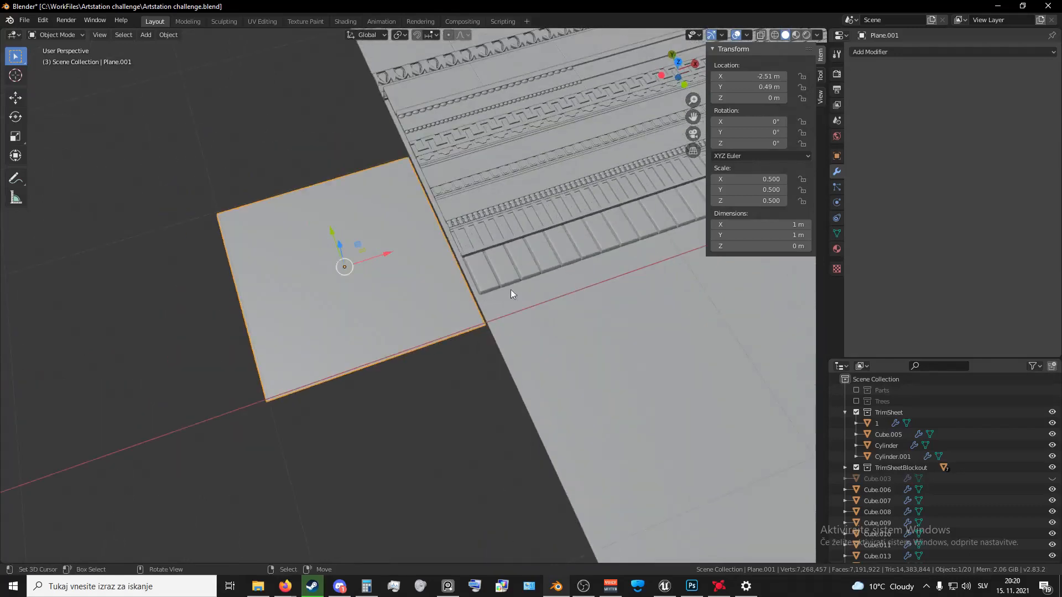
# - Select the lowest strip of raised rectangular blocks and examine its edges beside the reference plane
pyautogui.click(495, 286)
pyautogui.scroll(8, 495, 286)
pyautogui.scroll(-4, 623, 317)
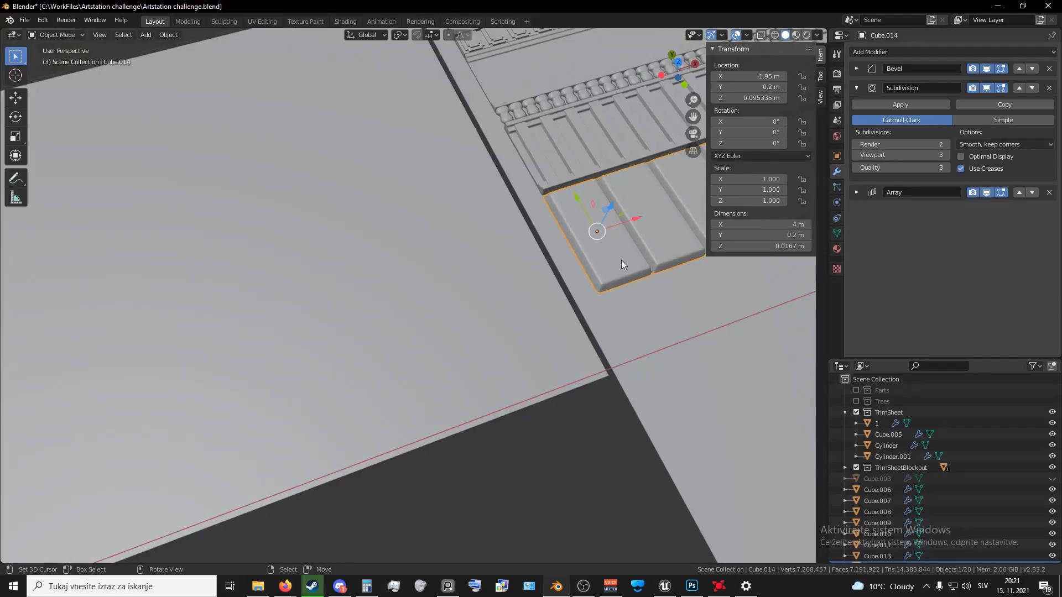
pyautogui.moveTo(622, 260); pyautogui.dragTo(602, 268, button='middle')
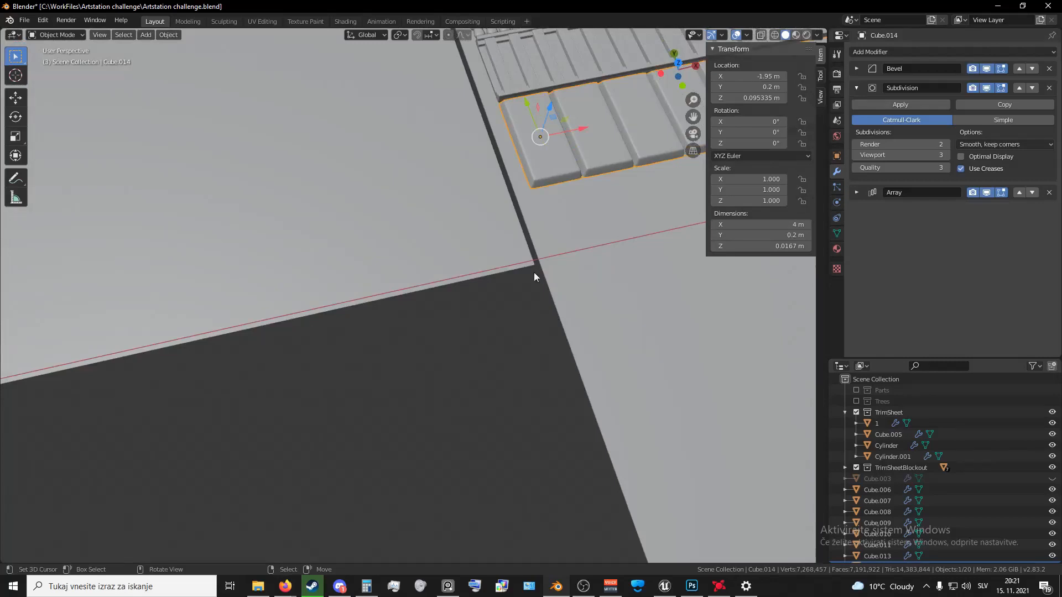
pyautogui.moveTo(534, 274); pyautogui.dragTo(539, 306, button='middle')
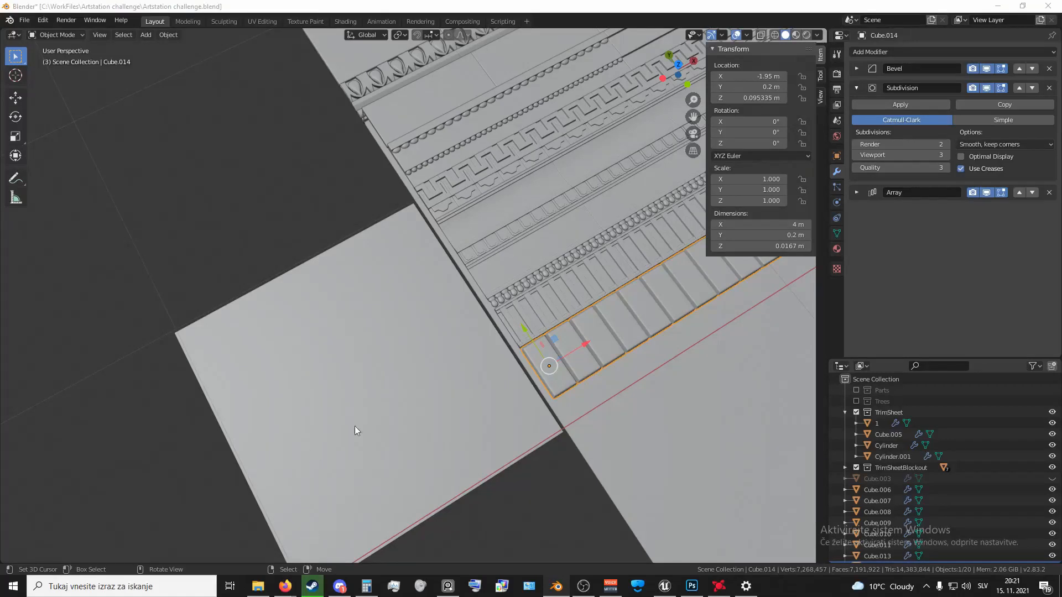
# - Select the baluster strip, followed by the plain strip above the recessed panels, and view them within the sheet
pyautogui.click(499, 298)
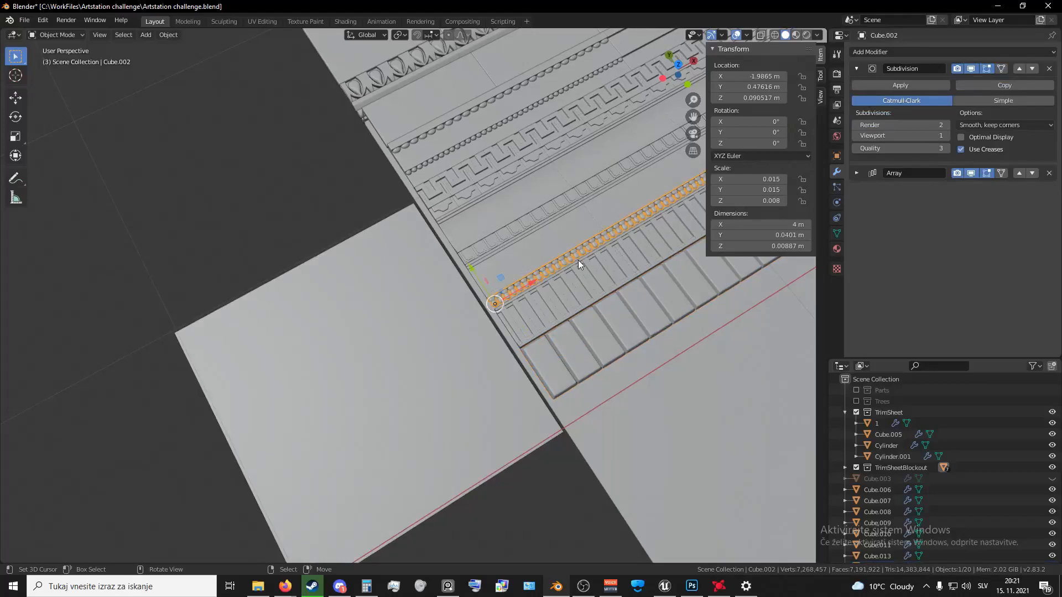
pyautogui.scroll(2, 561, 356)
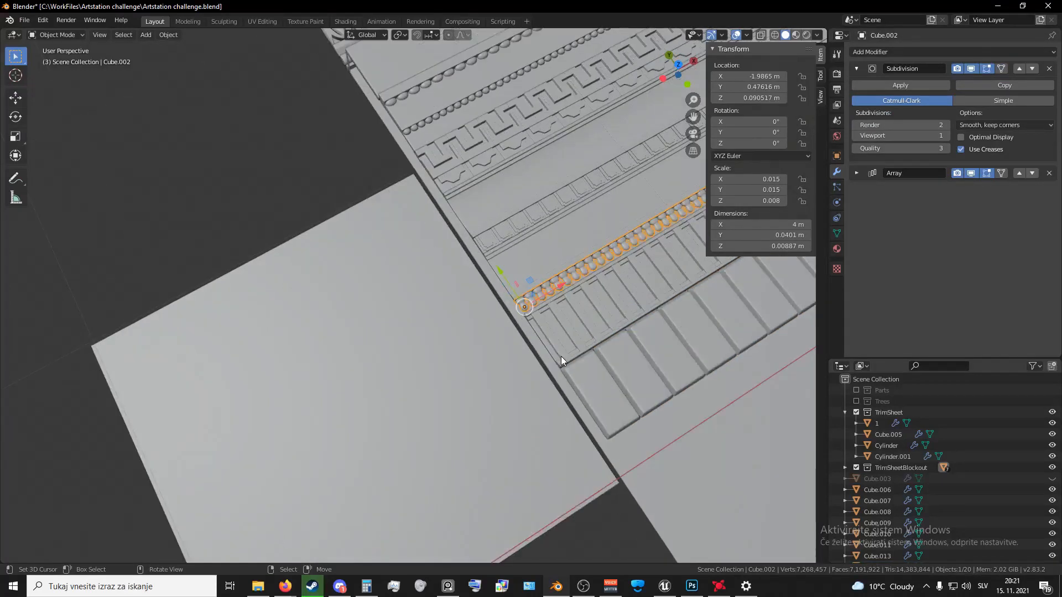
pyautogui.click(475, 213)
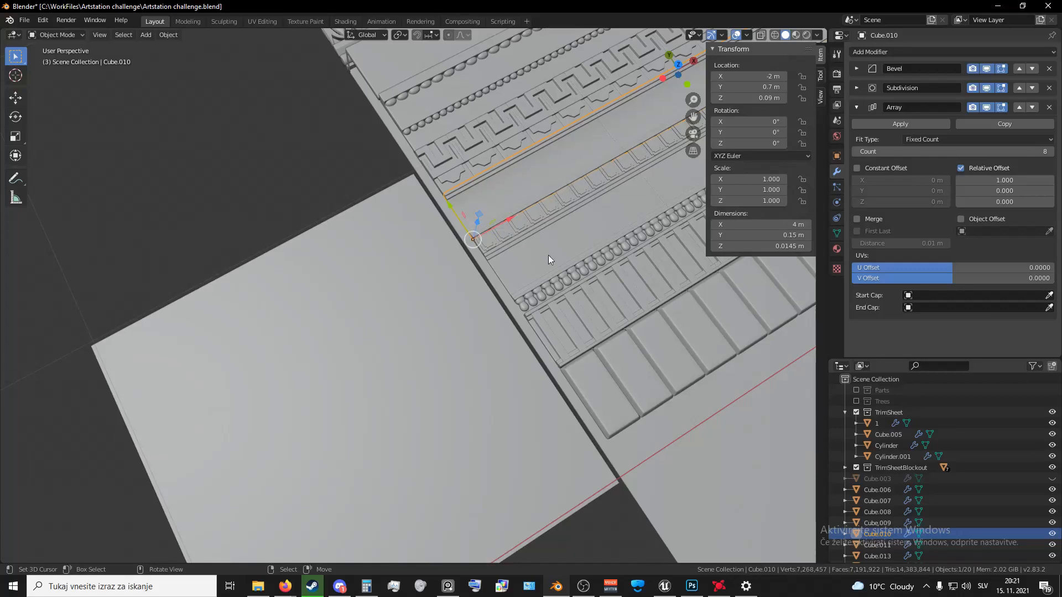
pyautogui.moveTo(549, 255); pyautogui.dragTo(550, 296, button='middle')
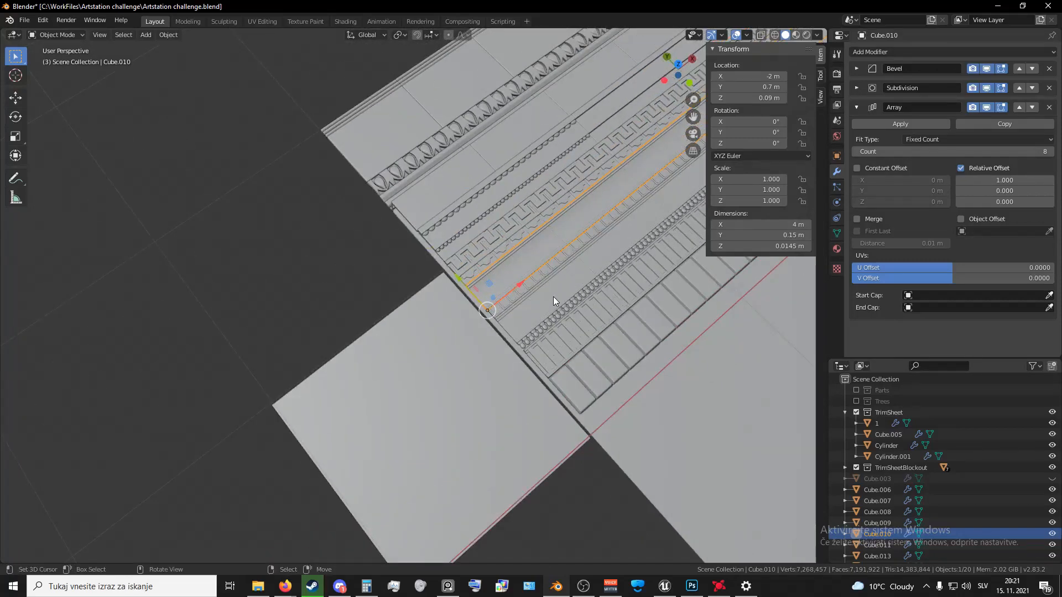
pyautogui.moveTo(522, 277); pyautogui.dragTo(574, 181, button='middle')
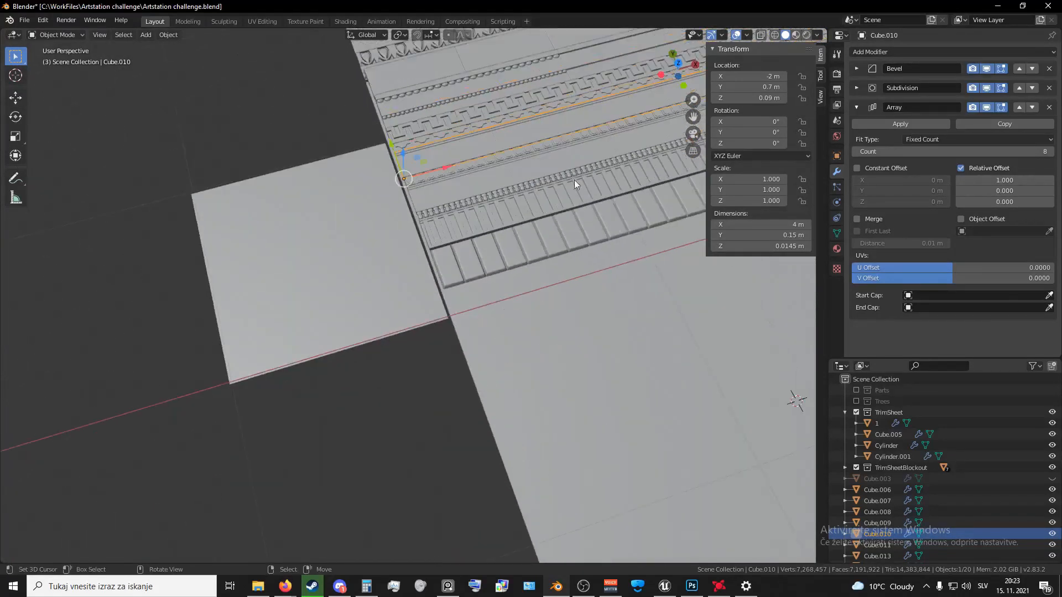
# - Reselect the strip of raised rectangular blocks and bring it into close view
pyautogui.moveTo(491, 203); pyautogui.dragTo(500, 287, button='middle')
pyautogui.click(507, 295)
pyautogui.press('g')
pyautogui.rightClick(498, 287)
pyautogui.scroll(6, 456, 295)
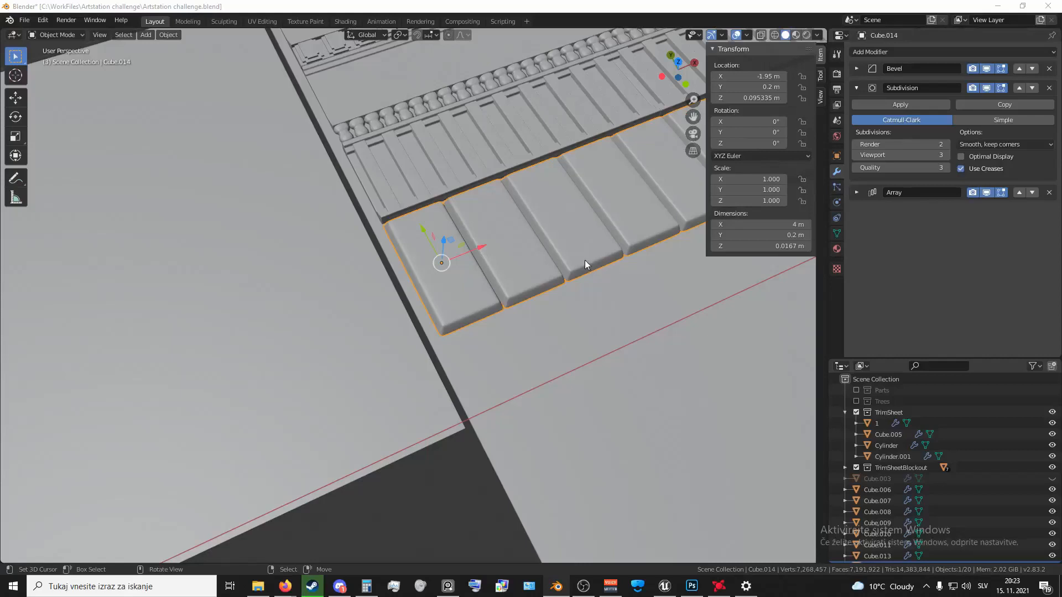
# - Inspect the raised blocks' rounded edges and corners up close and against the whole trim sheet
pyautogui.moveTo(513, 317); pyautogui.dragTo(551, 335, button='middle')
pyautogui.scroll(2, 551, 334)
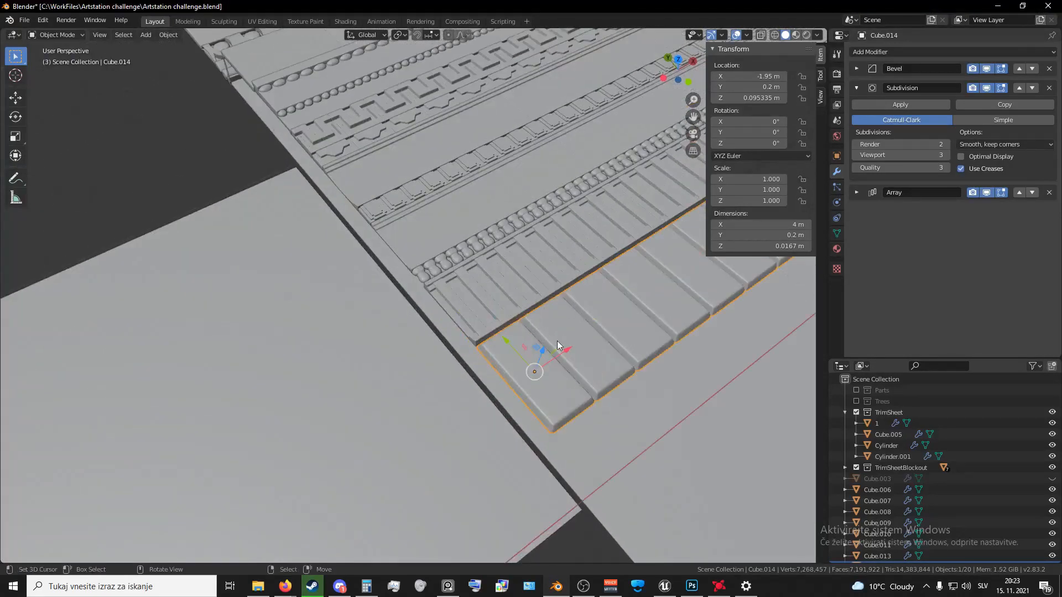
pyautogui.keyDown('shift'); pyautogui.moveTo(629, 357); pyautogui.dragTo(607, 349, button='middle'); pyautogui.keyUp('shift')
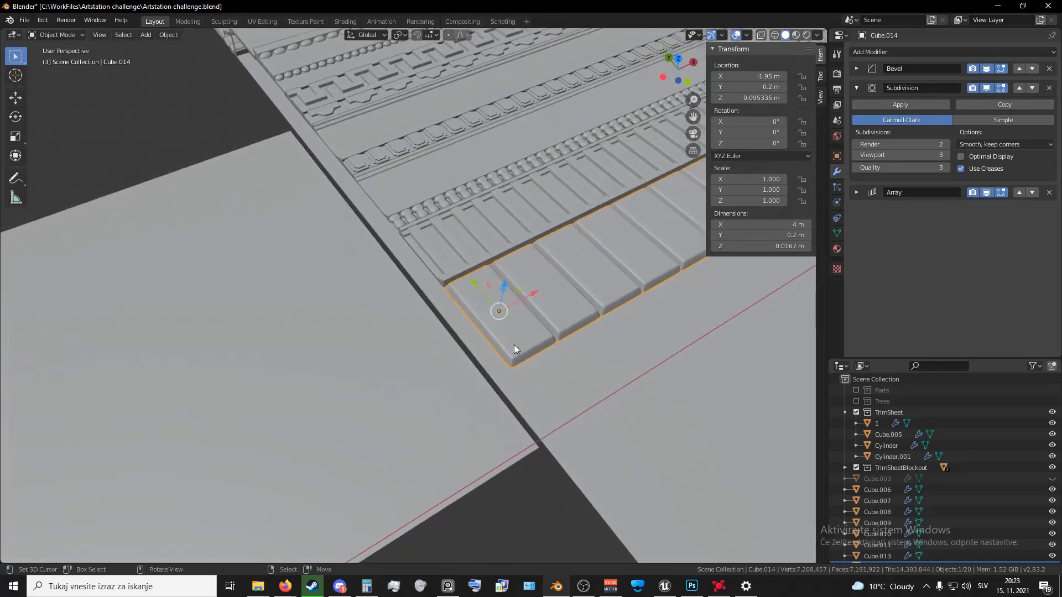
pyautogui.scroll(-2, 579, 332)
pyautogui.scroll(5, 572, 340)
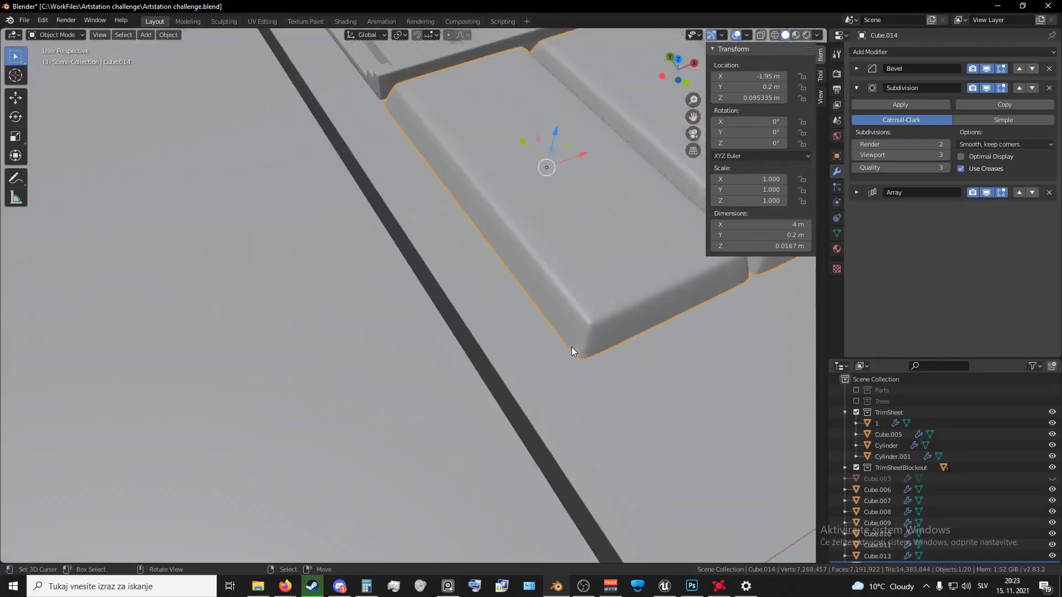
pyautogui.scroll(-5, 582, 331)
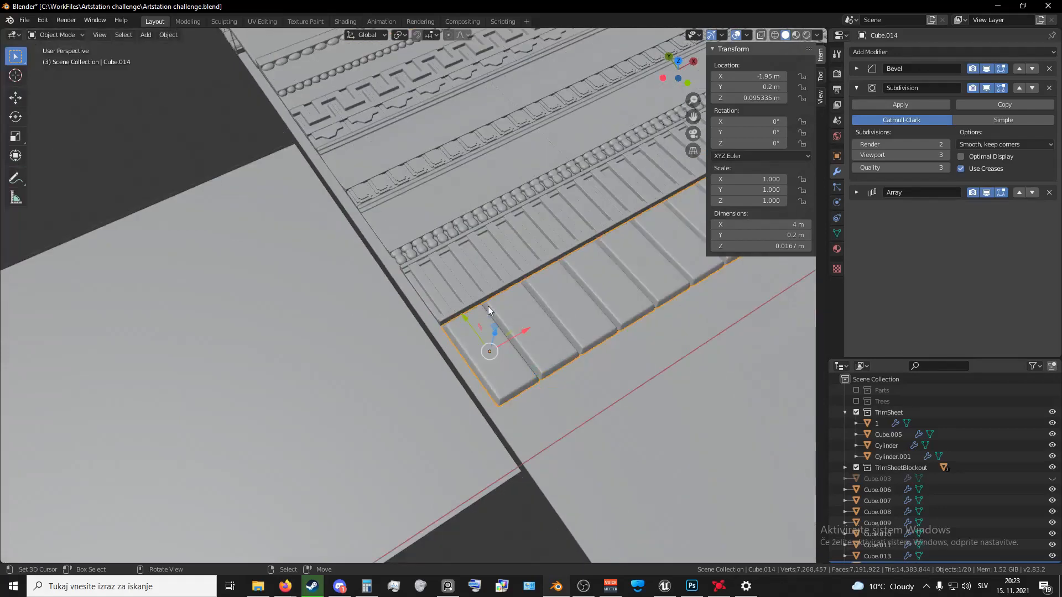
pyautogui.moveTo(476, 314); pyautogui.dragTo(480, 346, button='middle')
pyautogui.scroll(4, 484, 344)
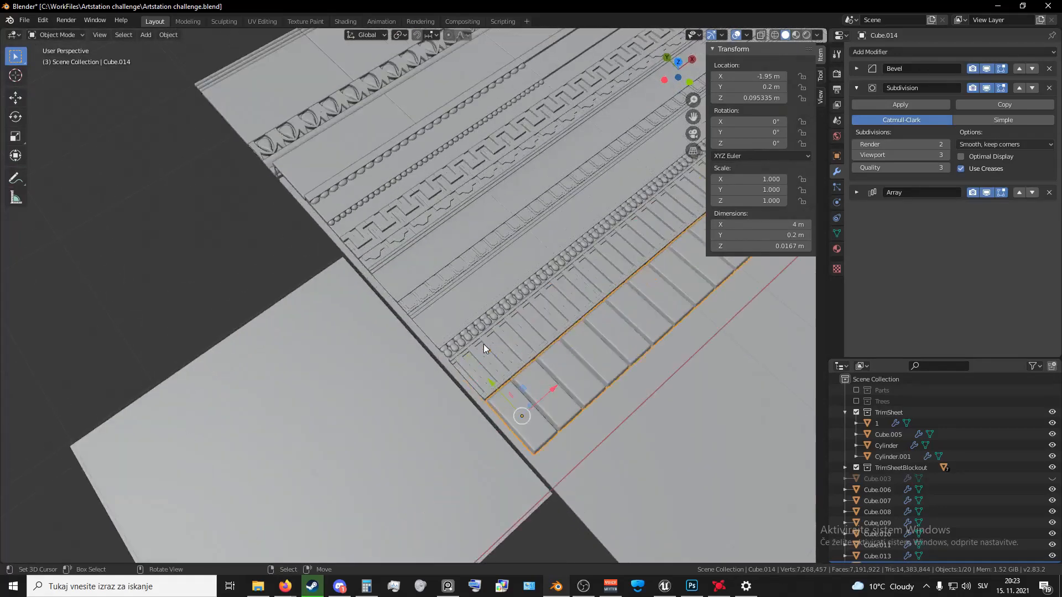
pyautogui.scroll(2, 484, 344)
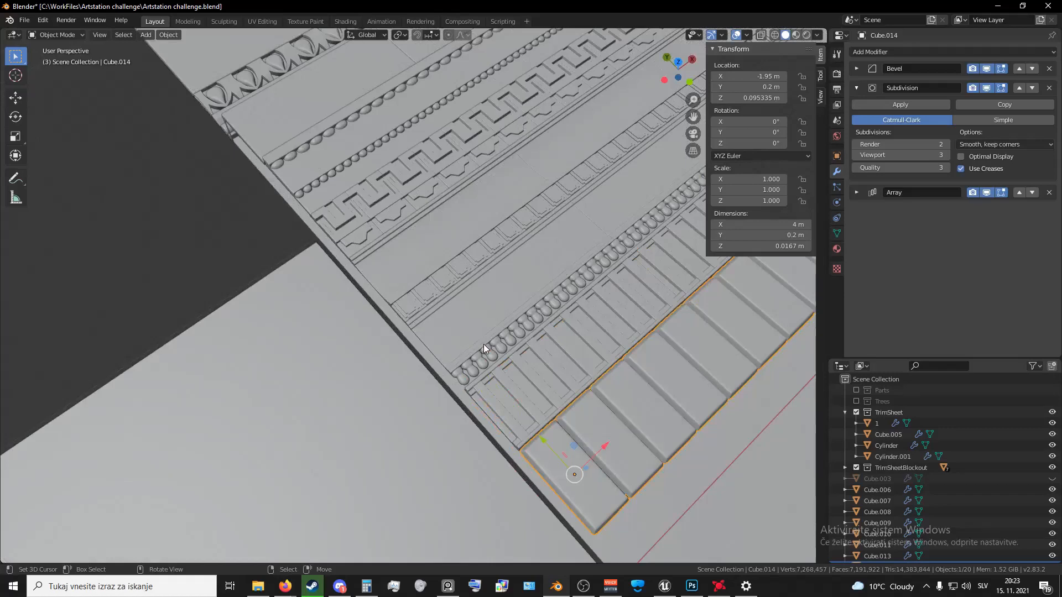
pyautogui.scroll(-2, 483, 348)
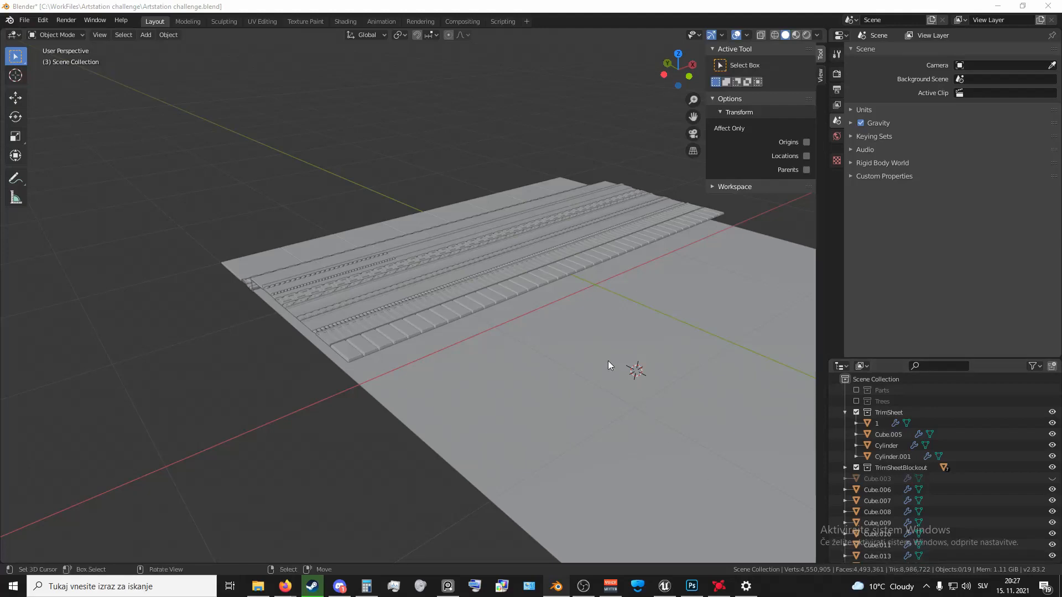
pyautogui.moveTo(519, 354); pyautogui.dragTo(546, 407, button='middle')
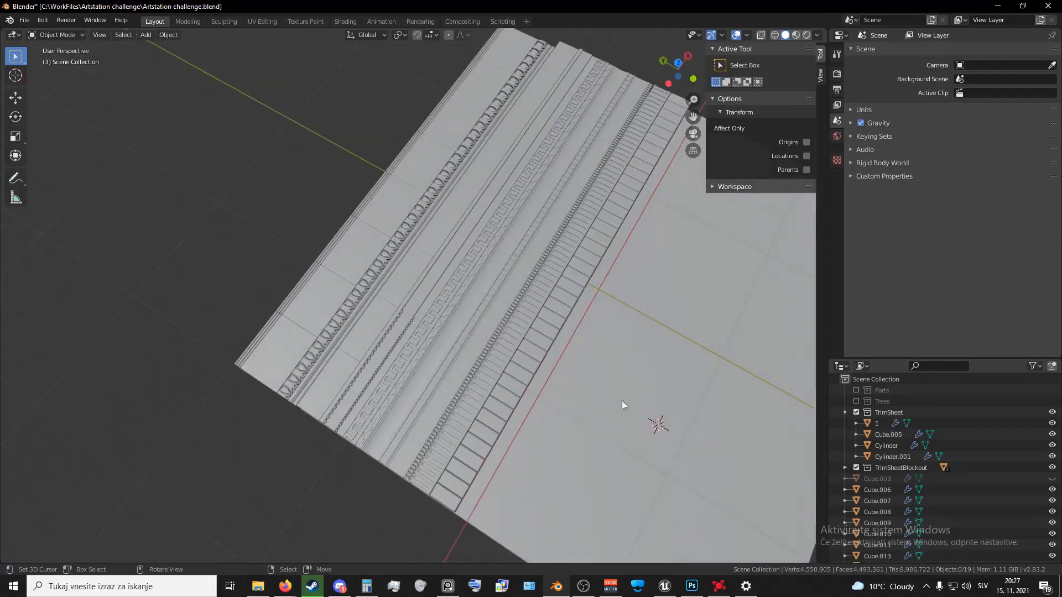
pyautogui.moveTo(621, 403); pyautogui.dragTo(570, 358, button='middle')
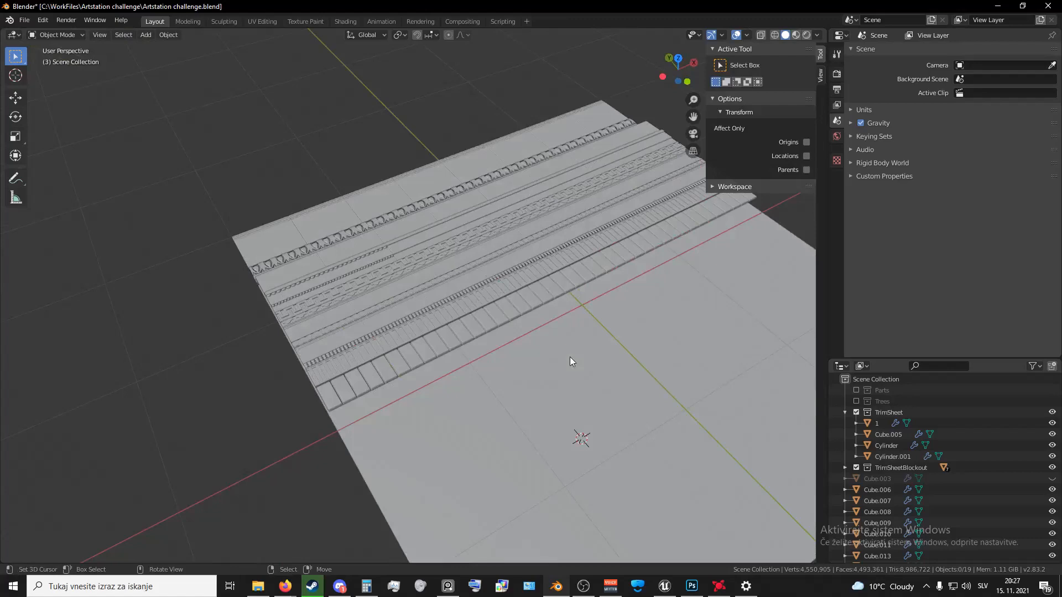
pyautogui.moveTo(570, 357); pyautogui.dragTo(531, 347, button='middle')
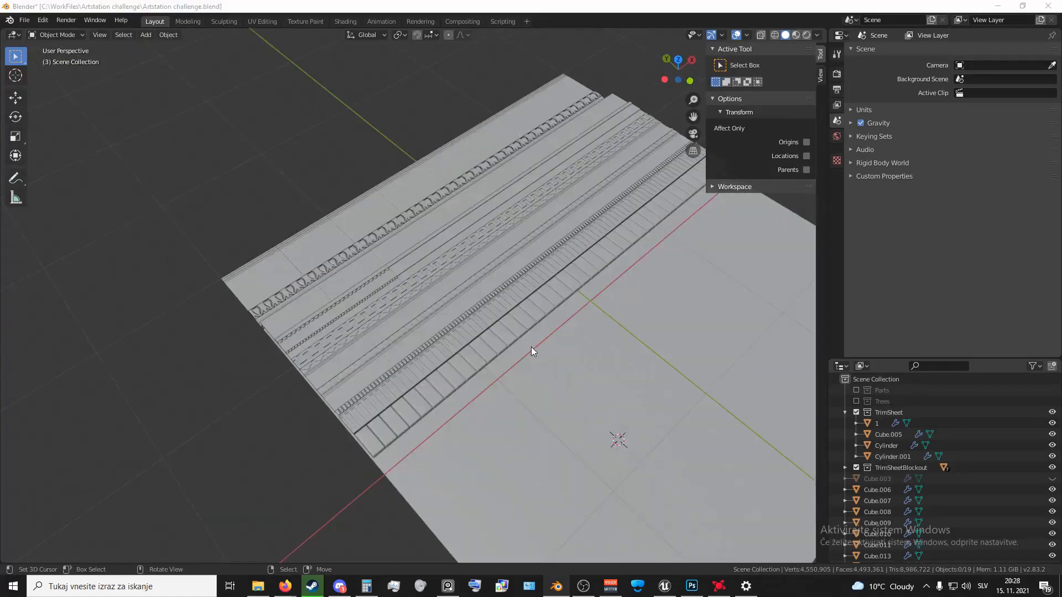
# - Select the uppermost trim strip and examine the seam between its first two panels up close from the top view
pyautogui.moveTo(366, 228); pyautogui.dragTo(375, 288, button='middle')
pyautogui.click(403, 277)
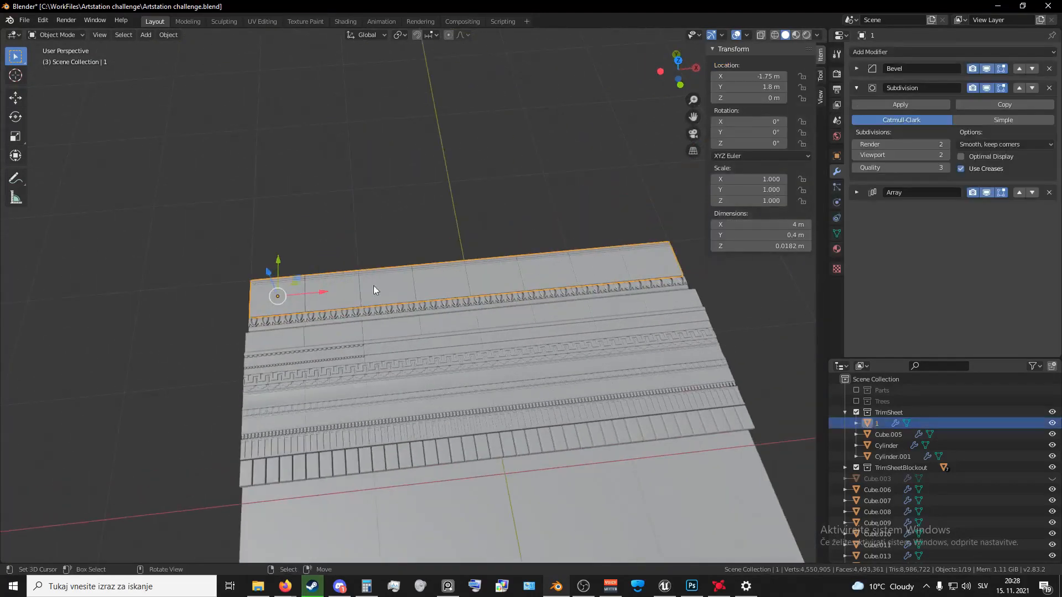
pyautogui.scroll(5, 384, 297)
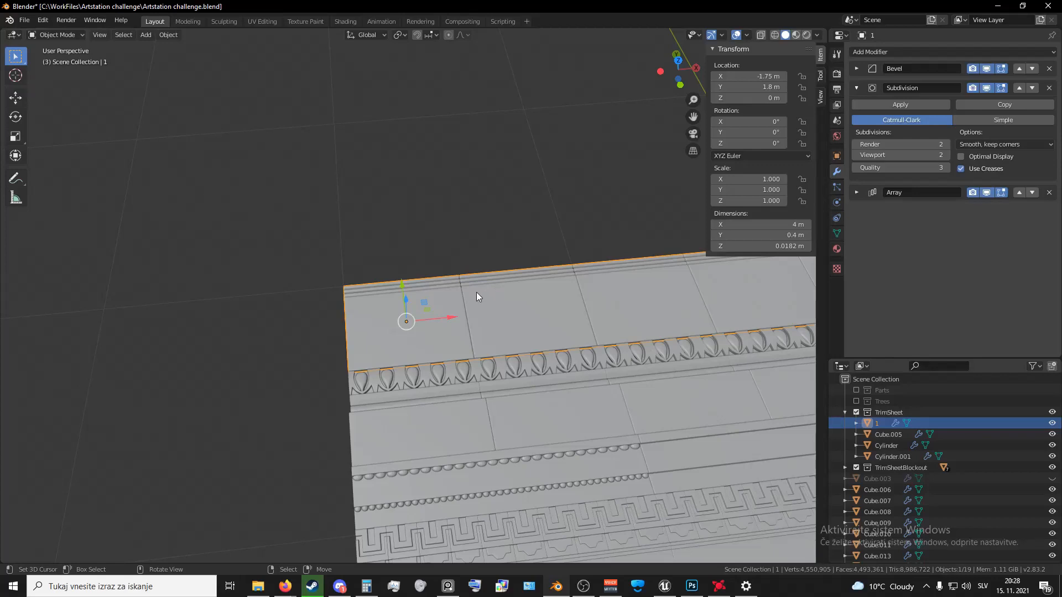
pyautogui.press('KP_7')
pyautogui.scroll(2, 492, 290)
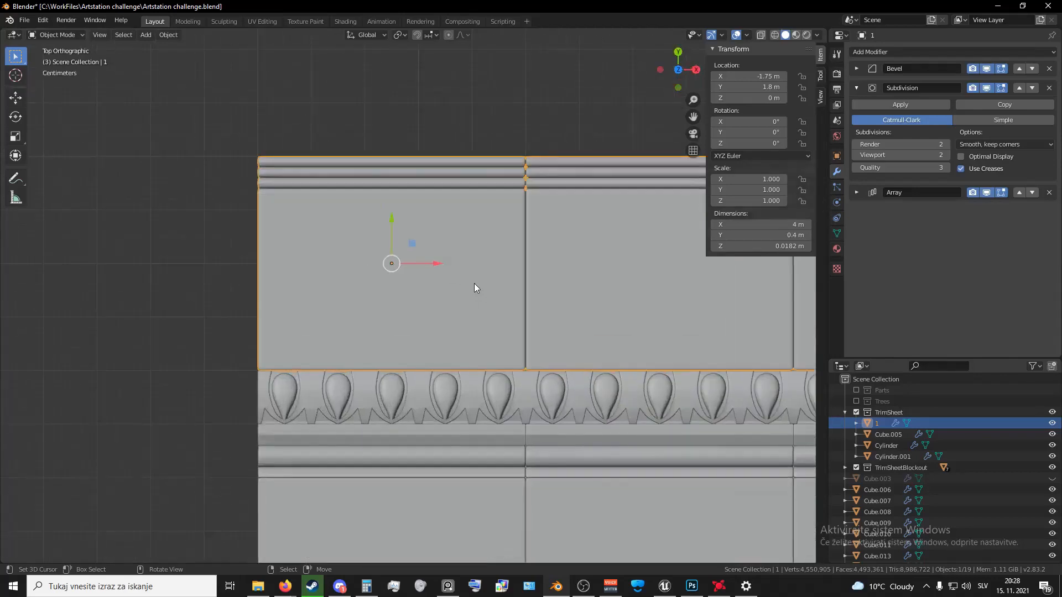
pyautogui.keyDown('shift'); pyautogui.moveTo(548, 270); pyautogui.dragTo(465, 290, button='middle'); pyautogui.keyUp('shift')
pyautogui.scroll(3, 493, 264)
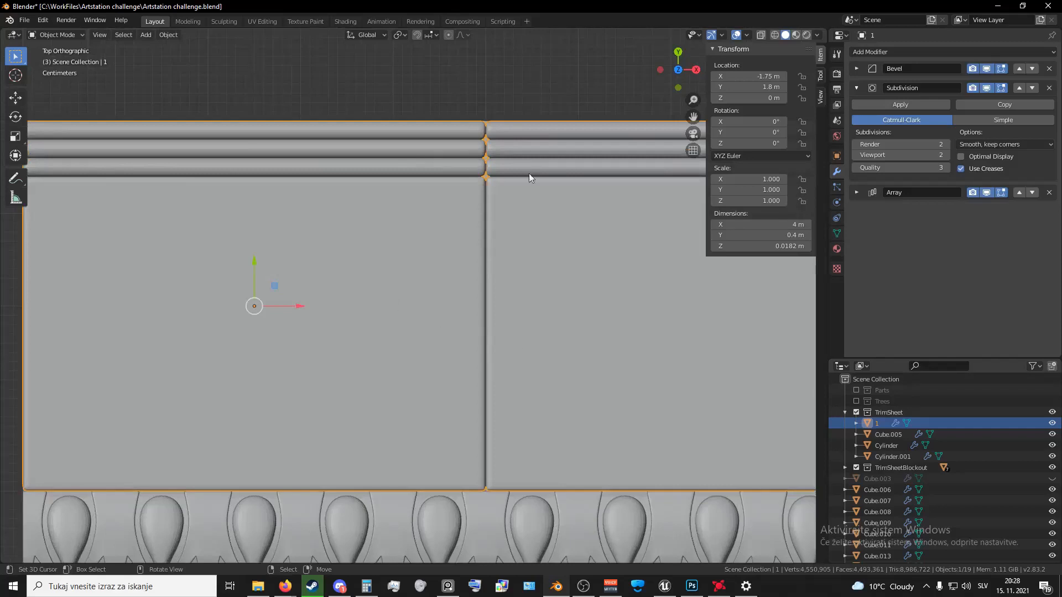
pyautogui.keyDown('shift'); pyautogui.moveTo(491, 302); pyautogui.dragTo(515, 306, button='middle'); pyautogui.keyUp('shift')
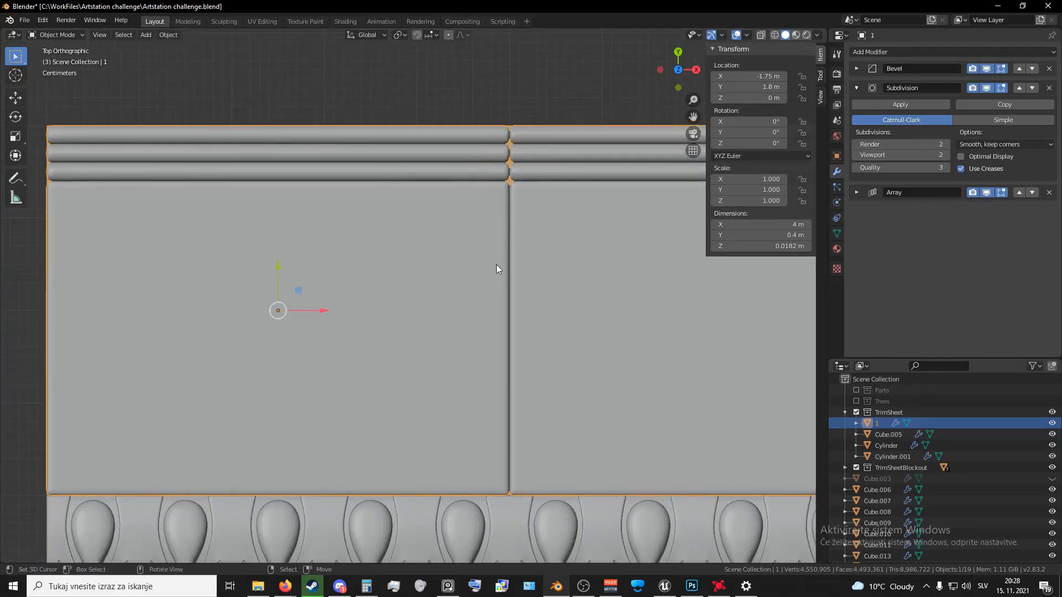
# - Start a screen capture around the seam between the first two panels and sketch wavy red damage lines along both sides of it
pyautogui.press('Print')
pyautogui.moveTo(203, 94); pyautogui.dragTo(780, 554)
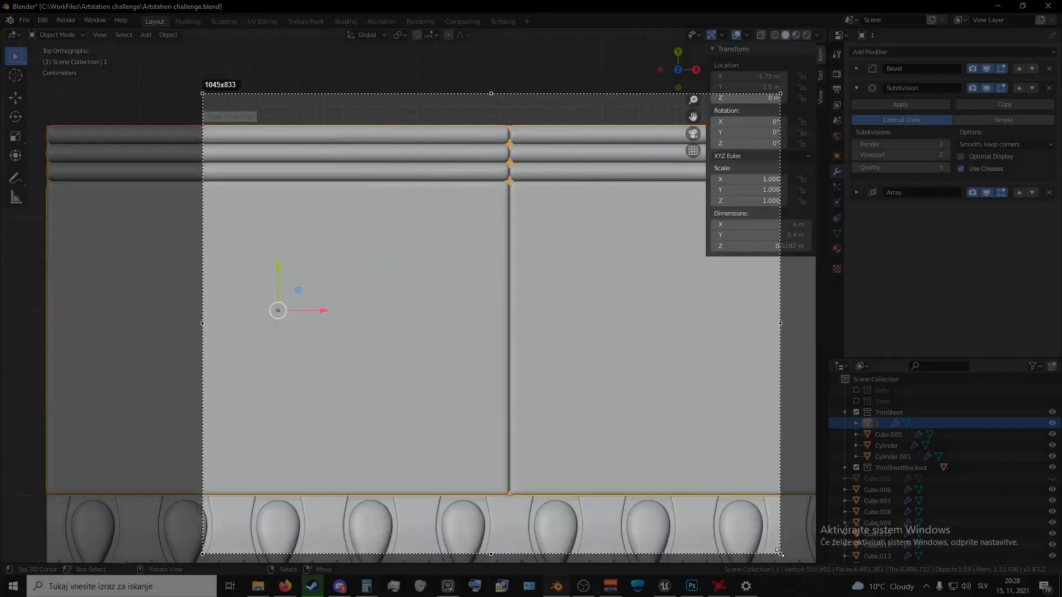
pyautogui.click(788, 453)
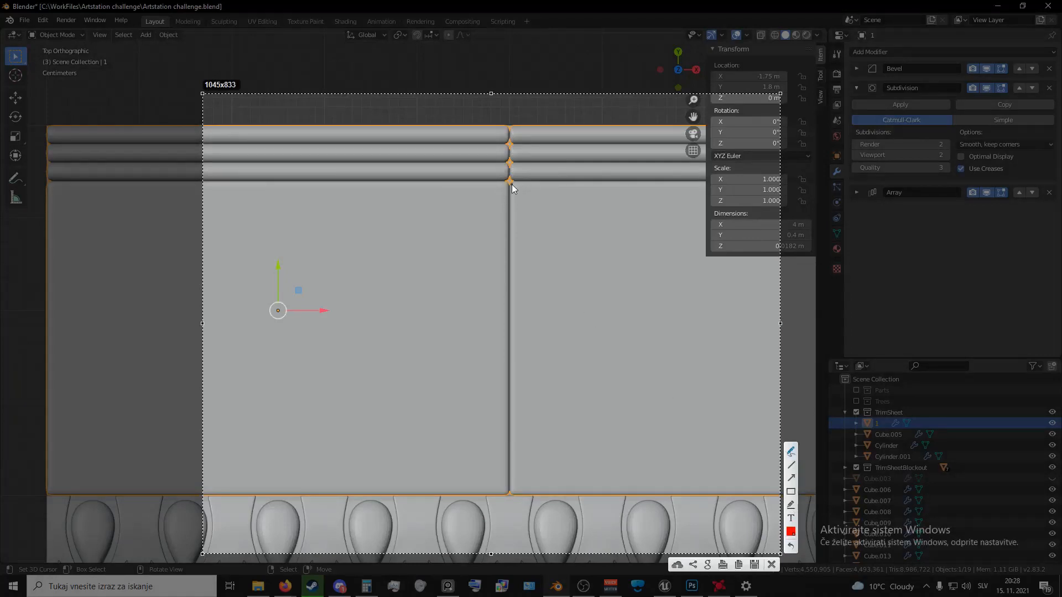
pyautogui.moveTo(509, 185); pyautogui.dragTo(508, 187)
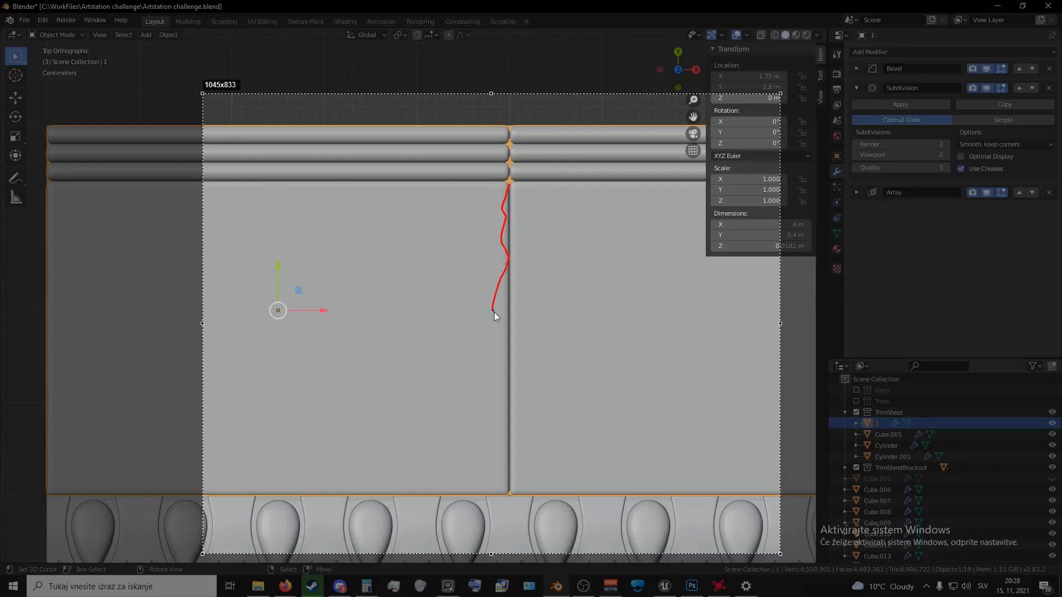
pyautogui.moveTo(500, 353); pyautogui.dragTo(508, 379)
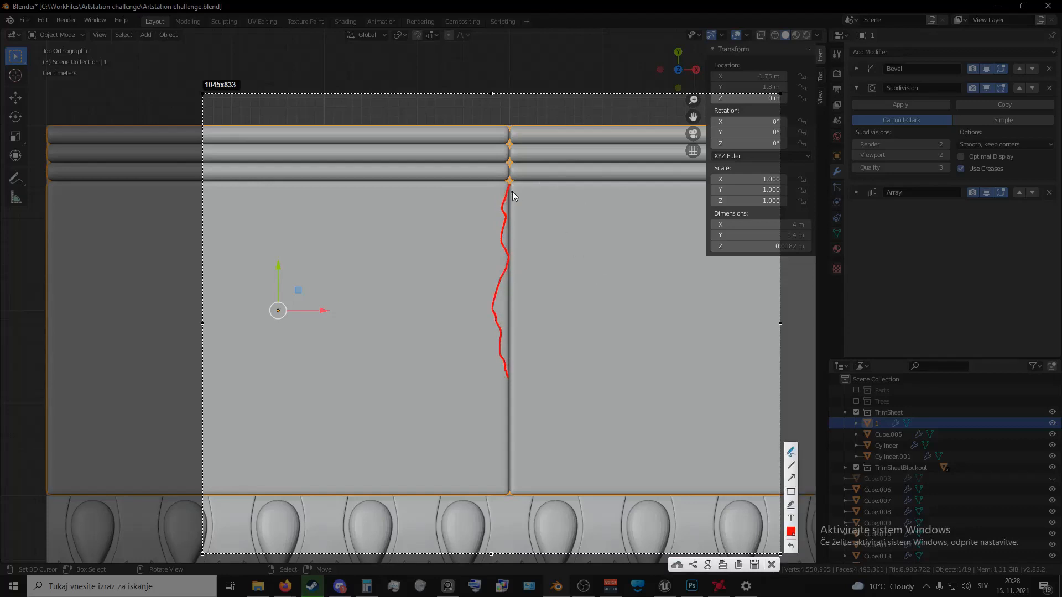
pyautogui.moveTo(510, 187); pyautogui.dragTo(516, 204)
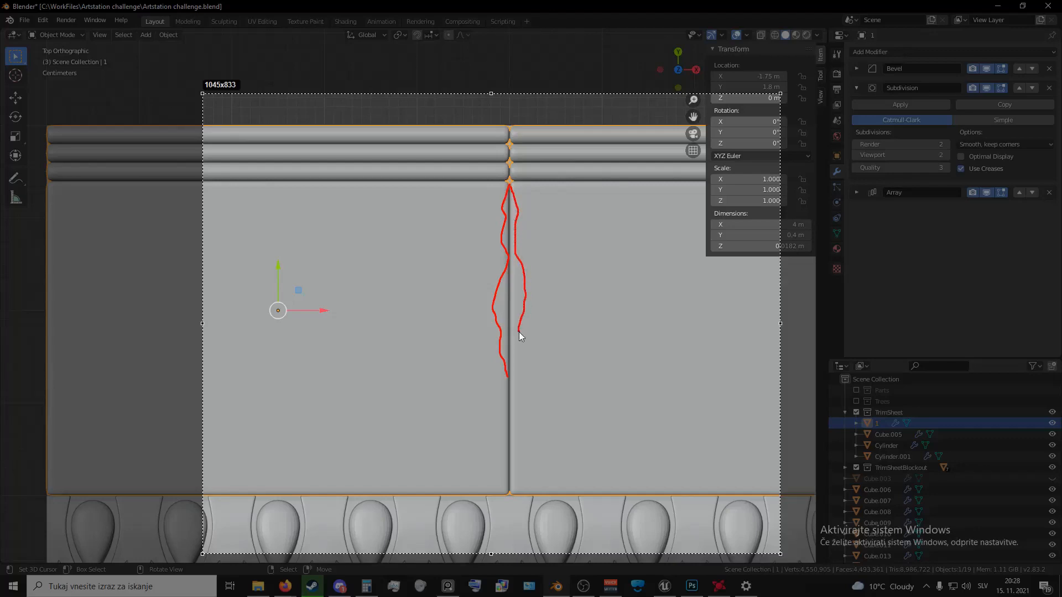
pyautogui.moveTo(522, 363); pyautogui.dragTo(513, 381)
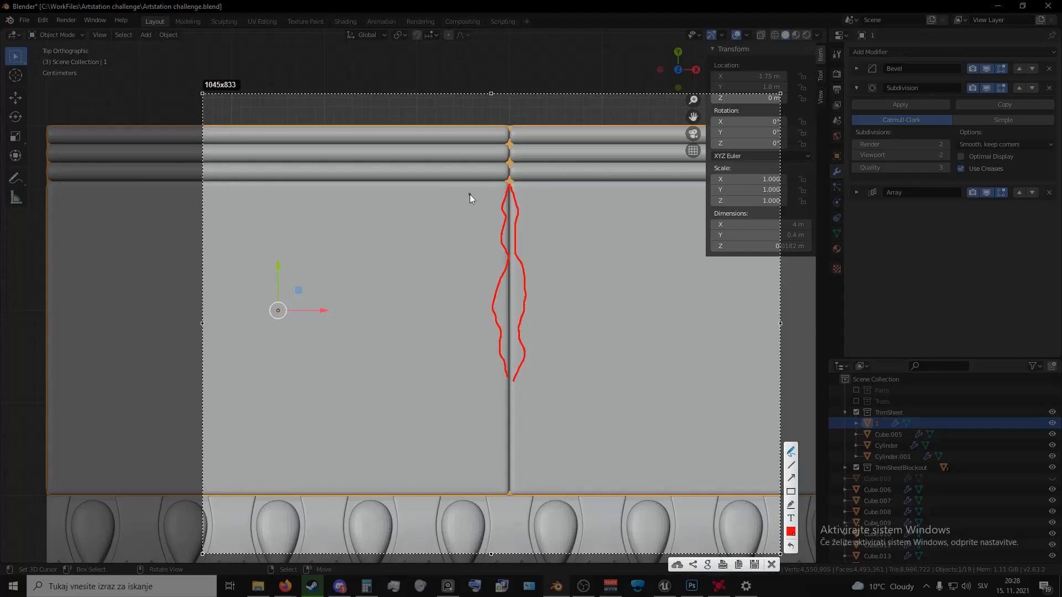
# - Scribble further red strokes beside and along the panel seam, and discard the annotated screen capture
pyautogui.moveTo(471, 185)
pyautogui.mouseDown()
pyautogui.moveTo(472, 315)
pyautogui.moveTo(503, 254)
pyautogui.moveTo(486, 286)
pyautogui.mouseUp()
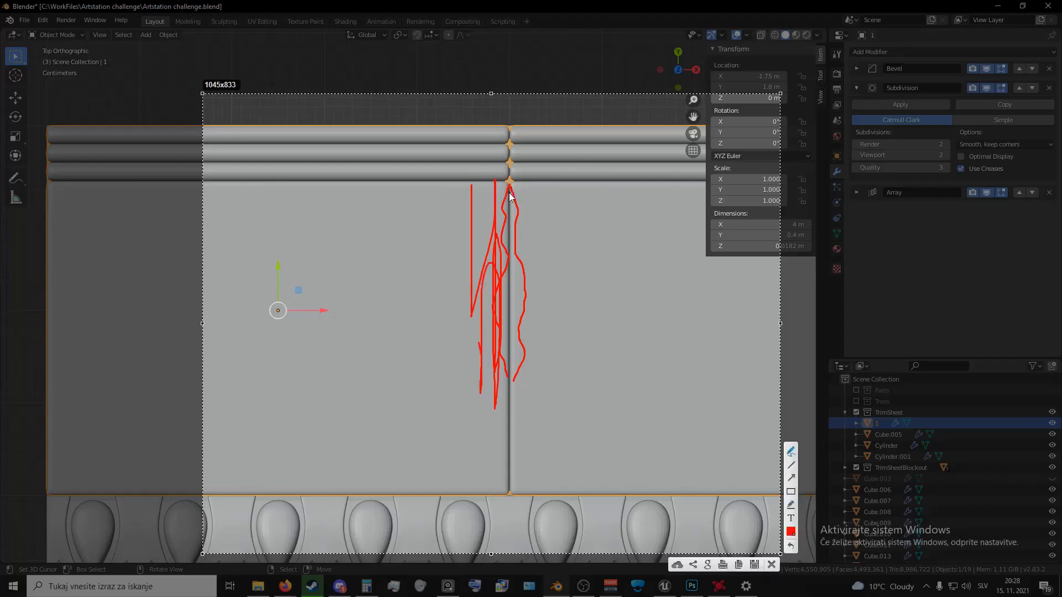
pyautogui.moveTo(510, 196); pyautogui.dragTo(512, 227)
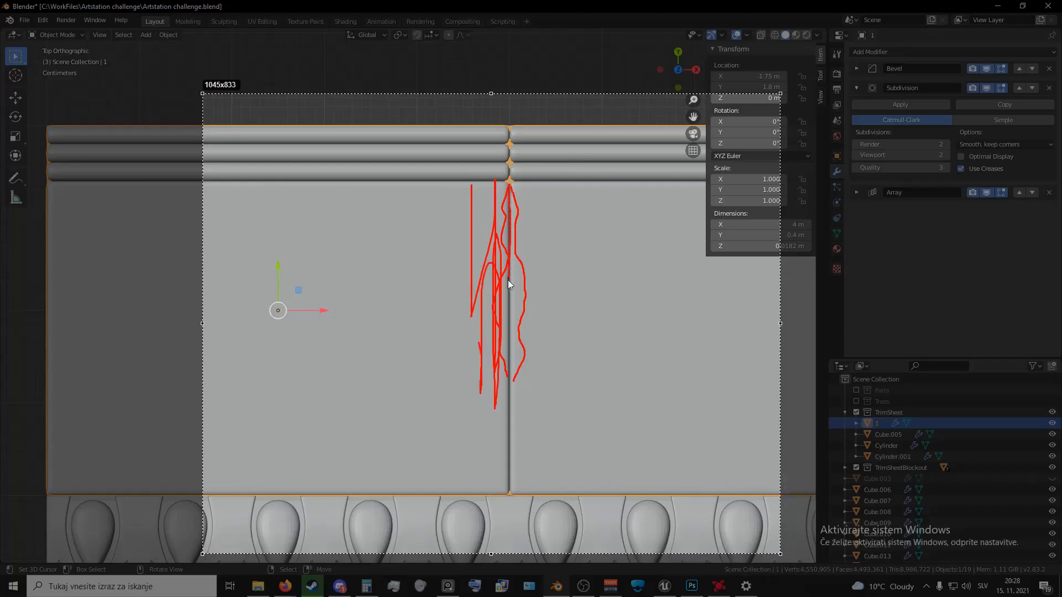
pyautogui.moveTo(507, 313); pyautogui.dragTo(508, 332)
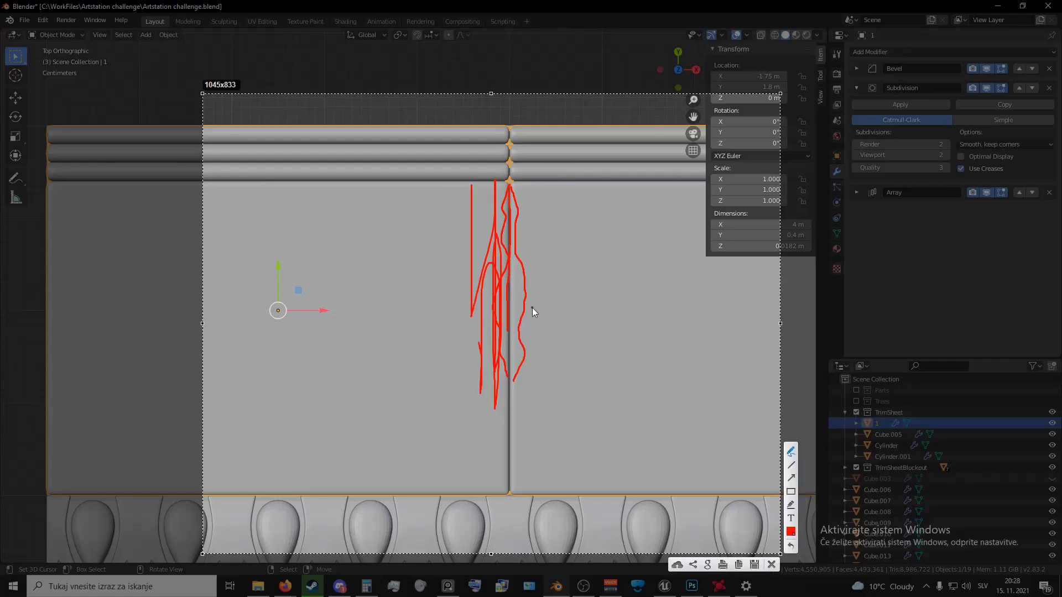
pyautogui.press('Escape')
# - Delete the Array modifier from the uppermost trim strip, leaving only its first panel
pyautogui.scroll(-5, 451, 287)
pyautogui.moveTo(451, 286); pyautogui.dragTo(423, 275, button='middle')
pyautogui.press('KP_7')
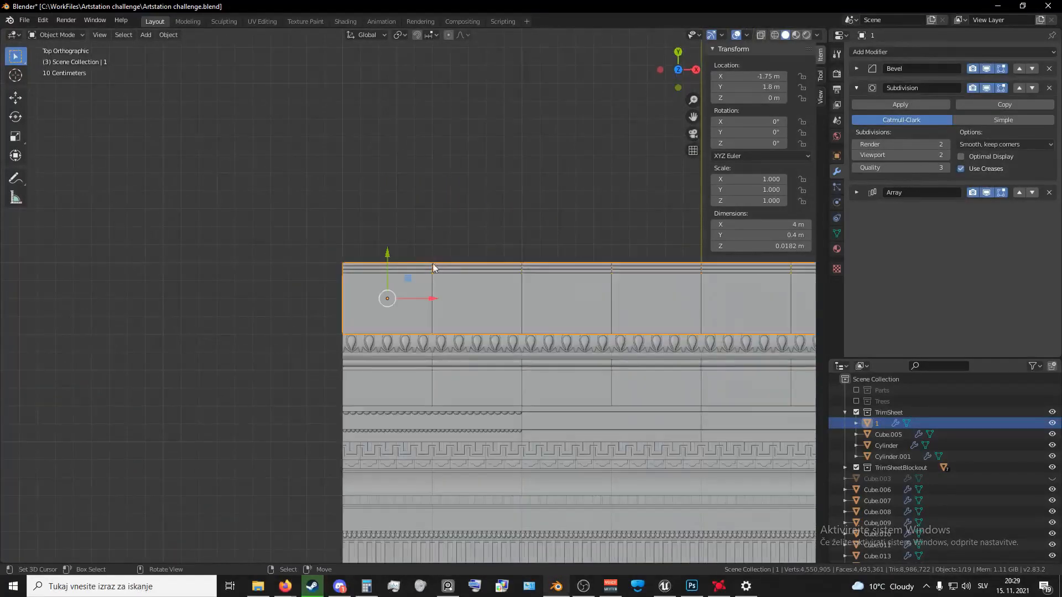
pyautogui.scroll(5, 447, 313)
pyautogui.keyDown('shift'); pyautogui.moveTo(447, 313); pyautogui.dragTo(437, 264, button='middle'); pyautogui.keyUp('shift')
pyautogui.scroll(-1, 422, 294)
pyautogui.scroll(-3, 423, 294)
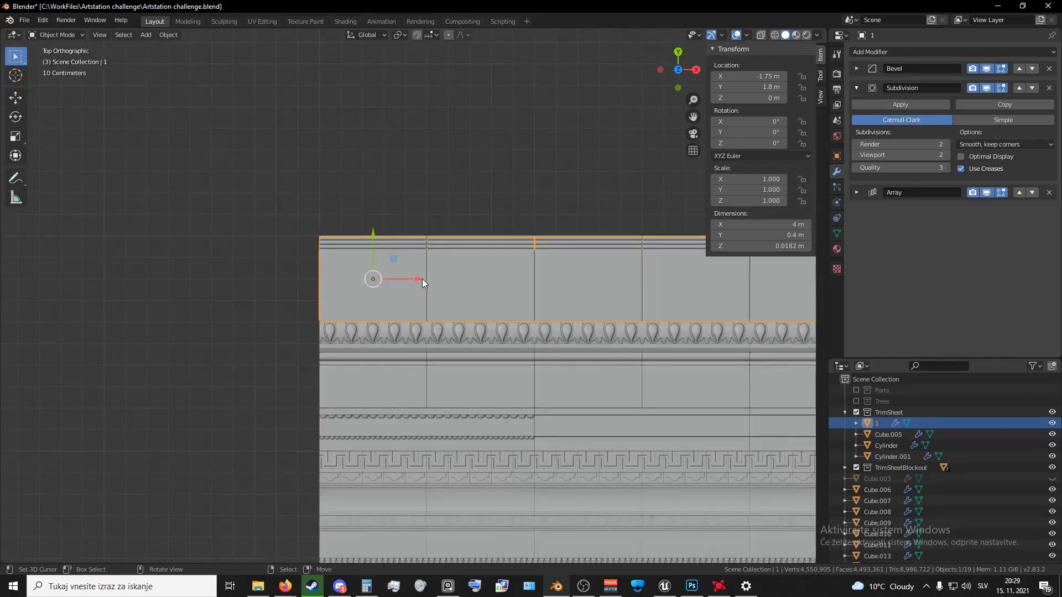
pyautogui.click(857, 88)
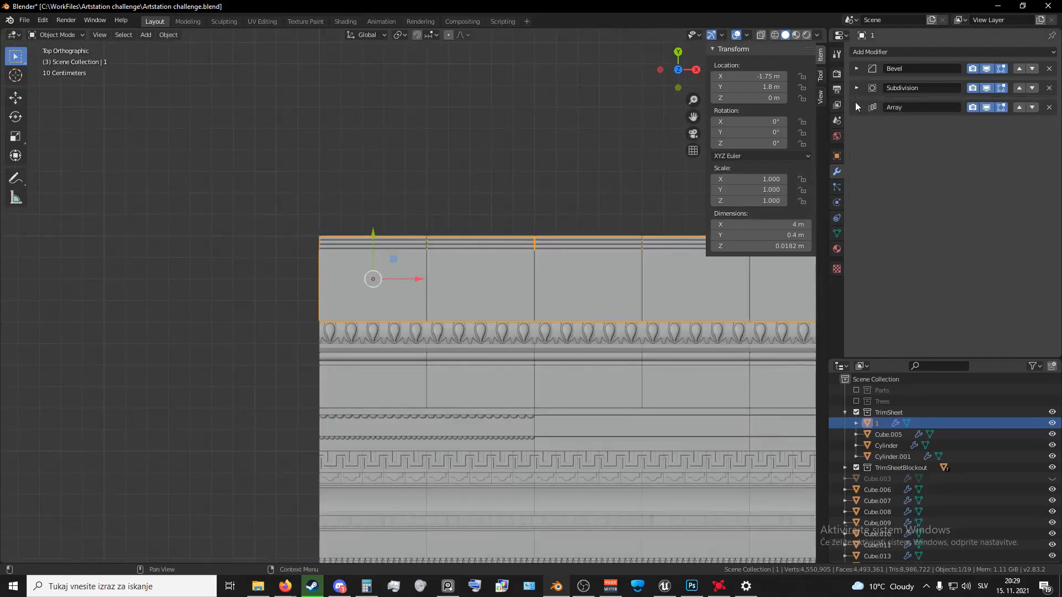
pyautogui.click(1050, 108)
pyautogui.scroll(-3, 642, 272)
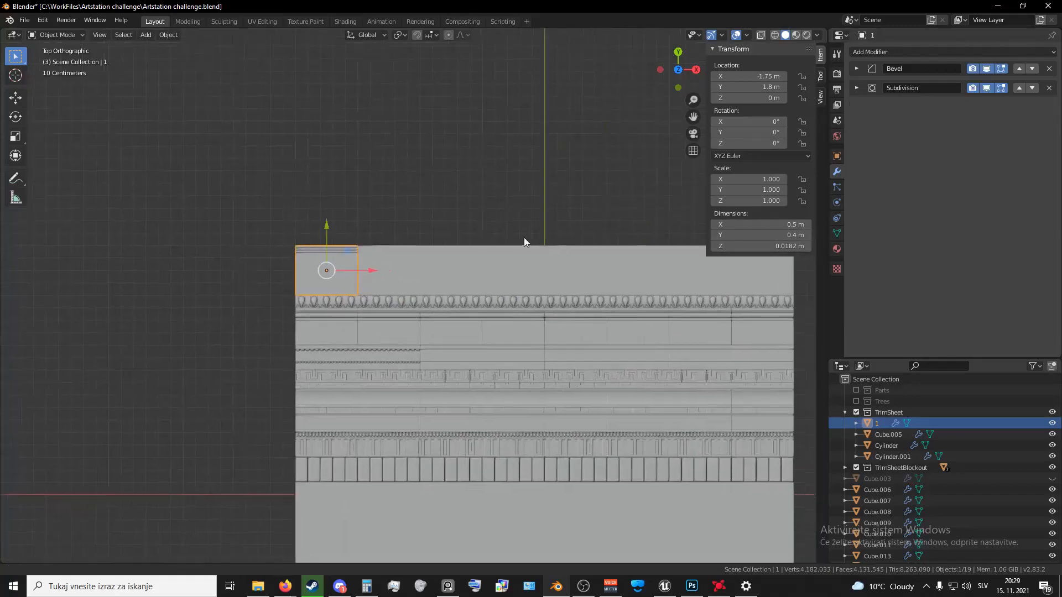
# - Rename the uppermost trim panel object from 1 to TopTrim001
pyautogui.doubleClick(882, 423)
pyautogui.moveTo(887, 424); pyautogui.dragTo(829, 423)
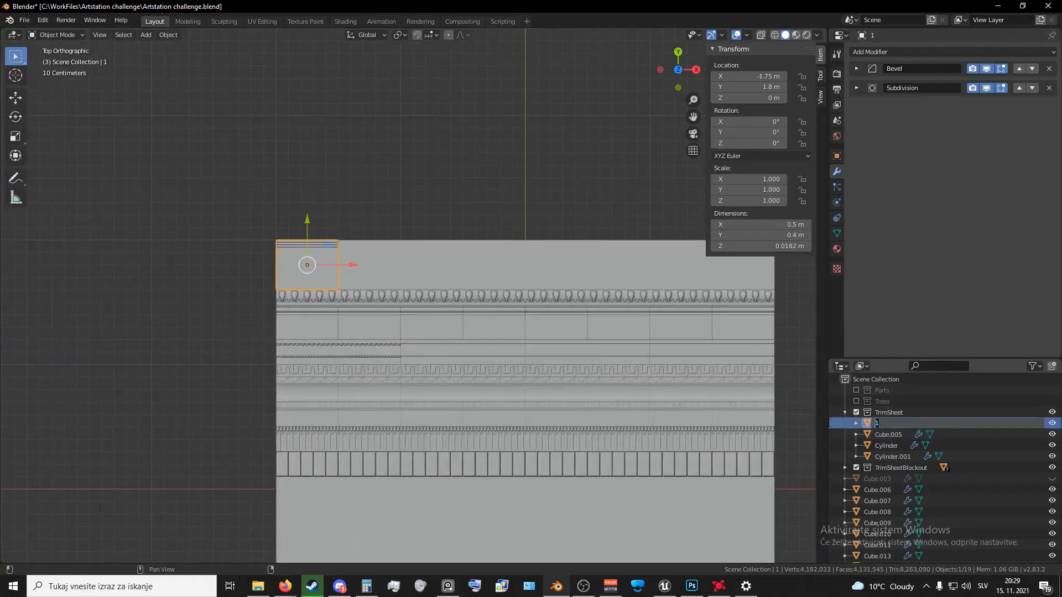
pyautogui.write('TopTrim001')
pyautogui.press('Return')
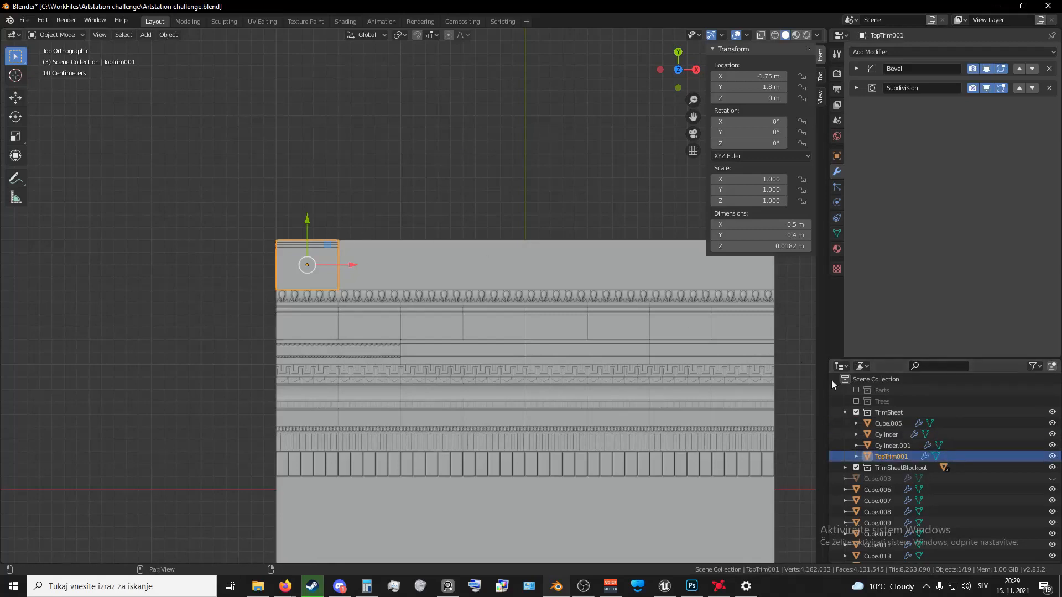
# - Shorten the uppermost panel object's name to TopTrim by removing the numeric suffix
pyautogui.doubleClick(897, 457)
pyautogui.click(918, 458)
pyautogui.press('BackSpace')
pyautogui.press('BackSpace')
pyautogui.press('BackSpace')
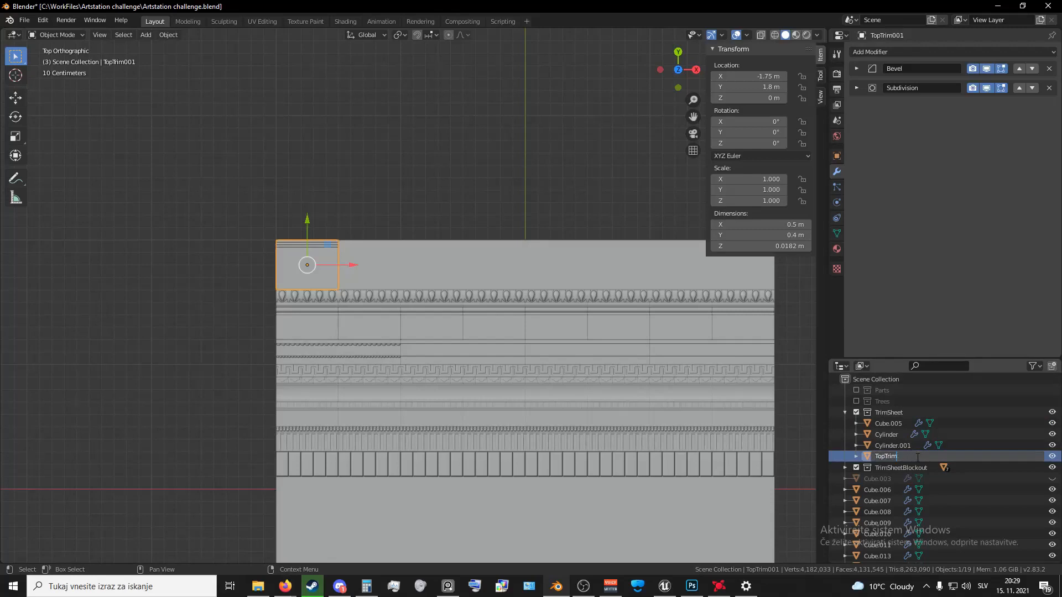
pyautogui.press('Return')
# - Duplicate the TopTrim panel and place the copy 0.5 m along X, directly beside the original
pyautogui.scroll(3, 363, 271)
pyautogui.keyDown('shift'); pyautogui.moveTo(339, 252); pyautogui.dragTo(359, 261, button='middle'); pyautogui.keyUp('shift')
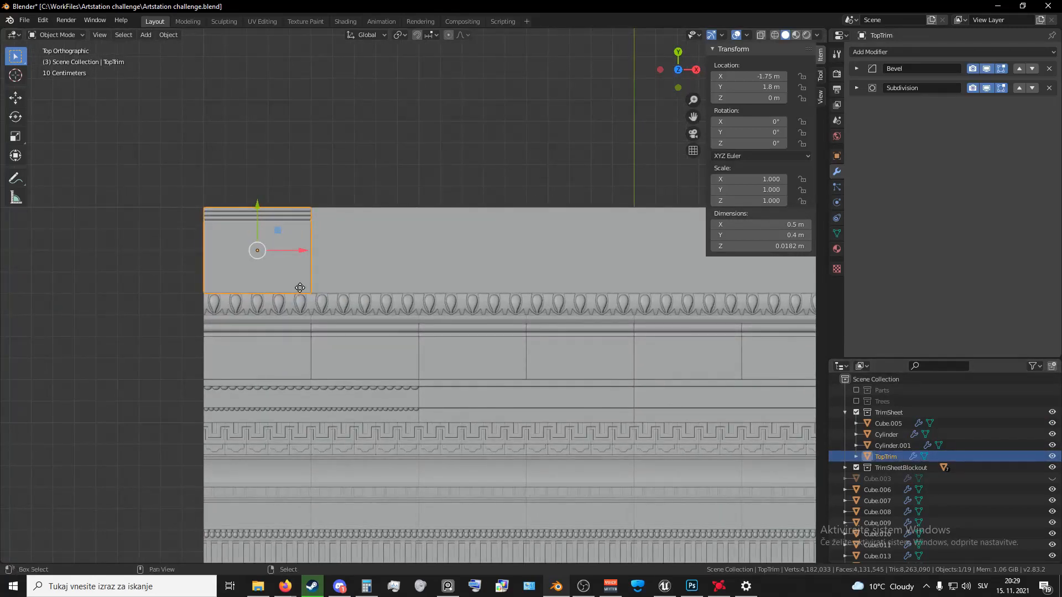
pyautogui.hotkey('shift', 'd')
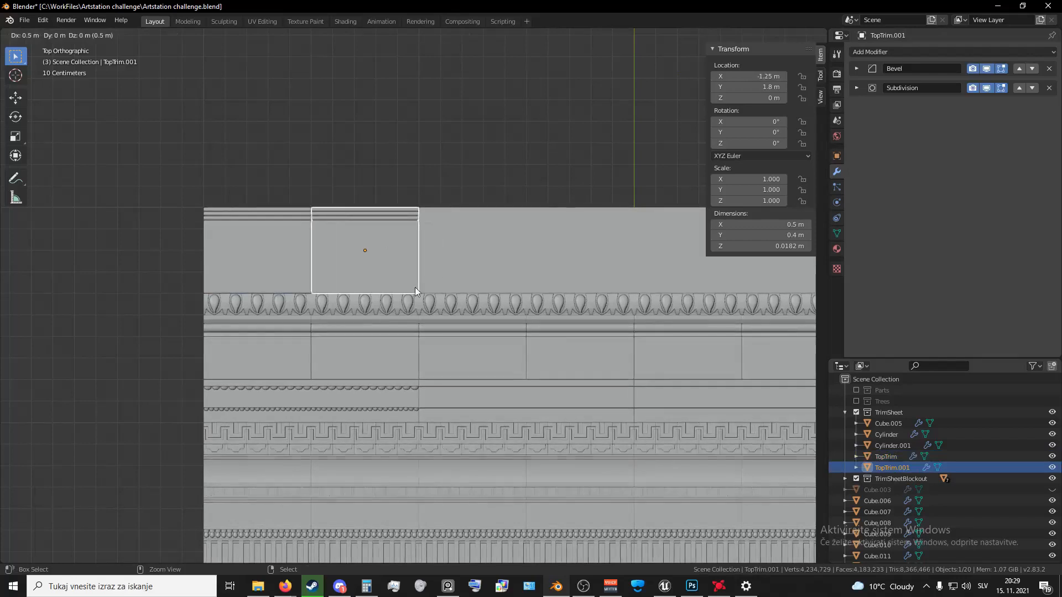
pyautogui.click(415, 287)
# - Select both TopTrim panels and duplicate them together 1 m along X to continue the row
pyautogui.keyDown('shift'); pyautogui.click(266, 263); pyautogui.keyUp('shift')
pyautogui.hotkey('shift', 'd')
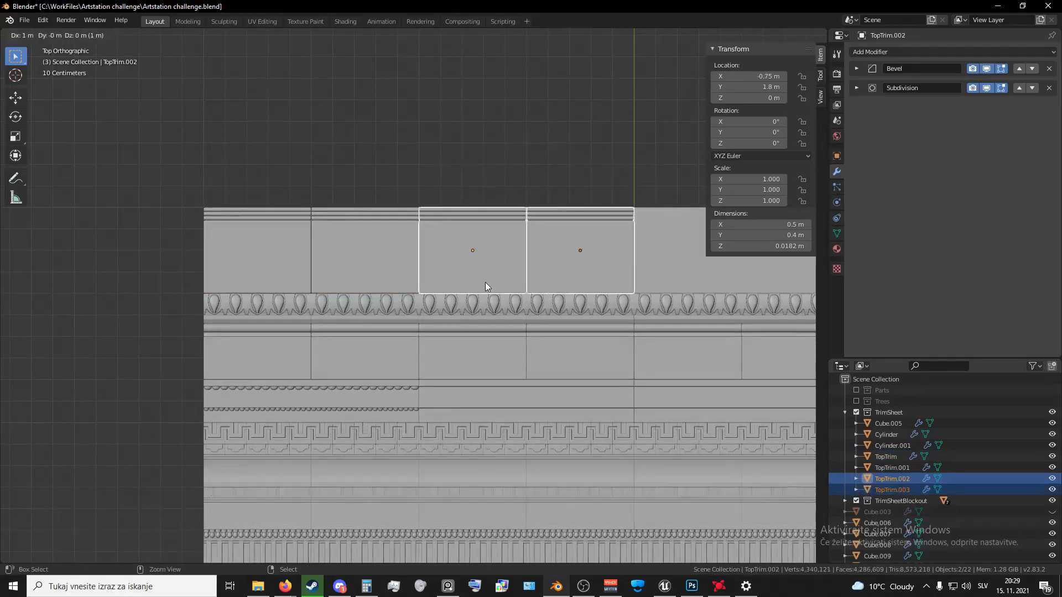
# - Place the duplicates of the two top trim panels 1 m along X
pyautogui.click(485, 285)
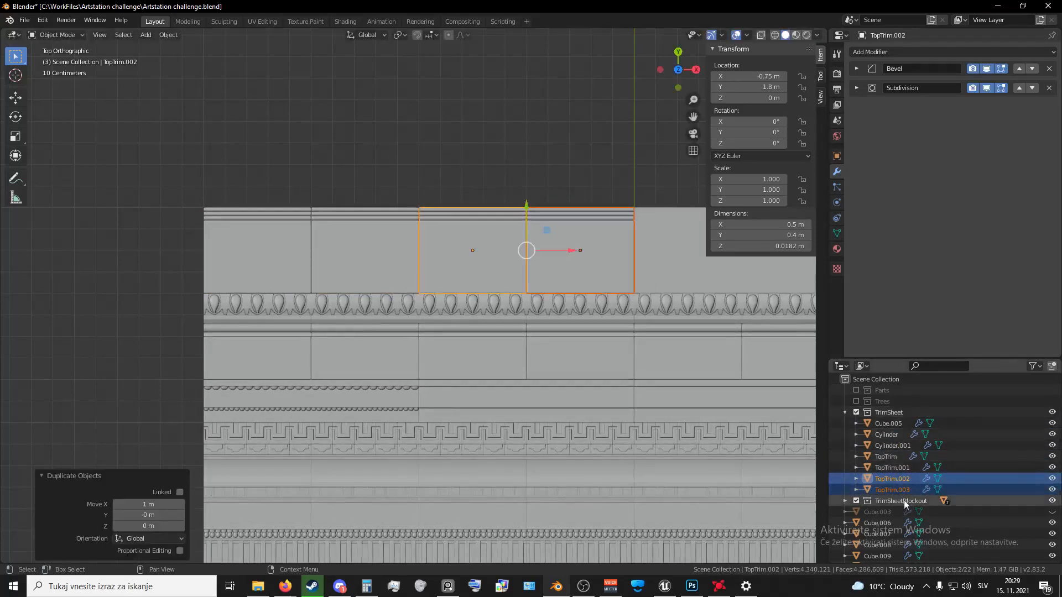
pyautogui.keyDown('shift'); pyautogui.moveTo(584, 319); pyautogui.dragTo(490, 327, button='middle'); pyautogui.keyUp('shift')
pyautogui.scroll(-3, 490, 327)
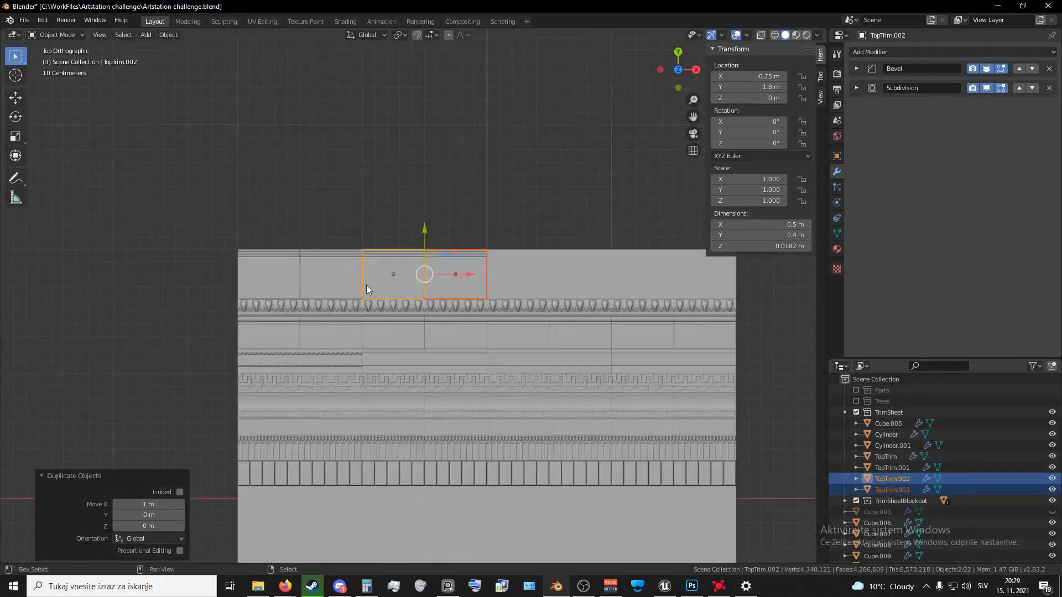
# - Select all four top trim panels and duplicate them 2 m along X to fill the rest of the row
pyautogui.keyDown('shift'); pyautogui.click(306, 289); pyautogui.keyUp('shift')
pyautogui.keyDown('shift'); pyautogui.click(305, 289); pyautogui.keyUp('shift')
pyautogui.keyDown('shift'); pyautogui.click(328, 285); pyautogui.keyUp('shift')
pyautogui.keyDown('shift'); pyautogui.click(267, 269); pyautogui.keyUp('shift')
pyautogui.keyDown('shift'); pyautogui.moveTo(267, 268); pyautogui.dragTo(227, 267, button='middle'); pyautogui.keyUp('shift')
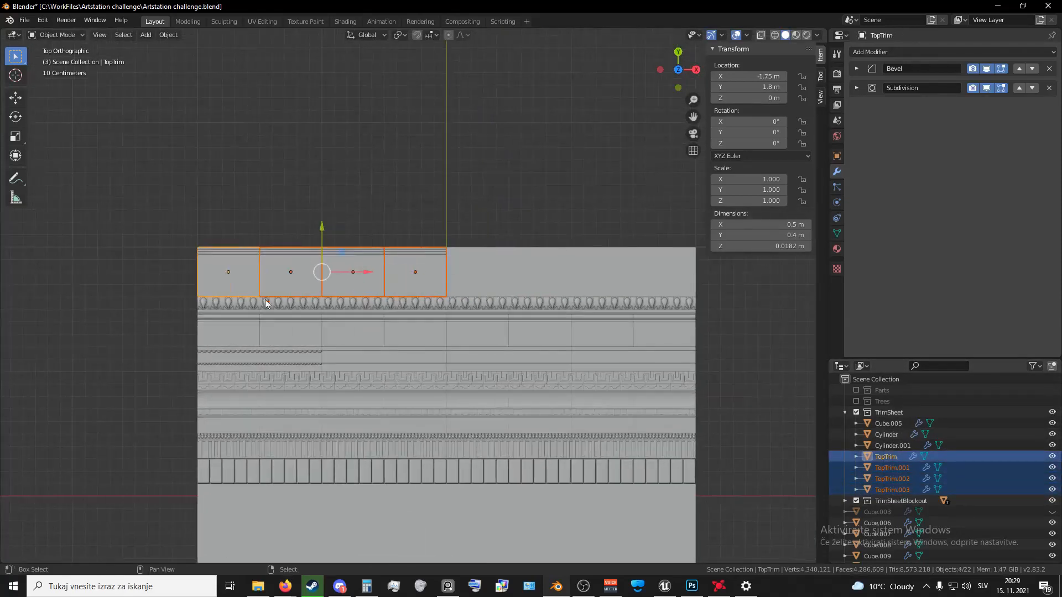
pyautogui.hotkey('shift', 'd')
pyautogui.click(512, 294)
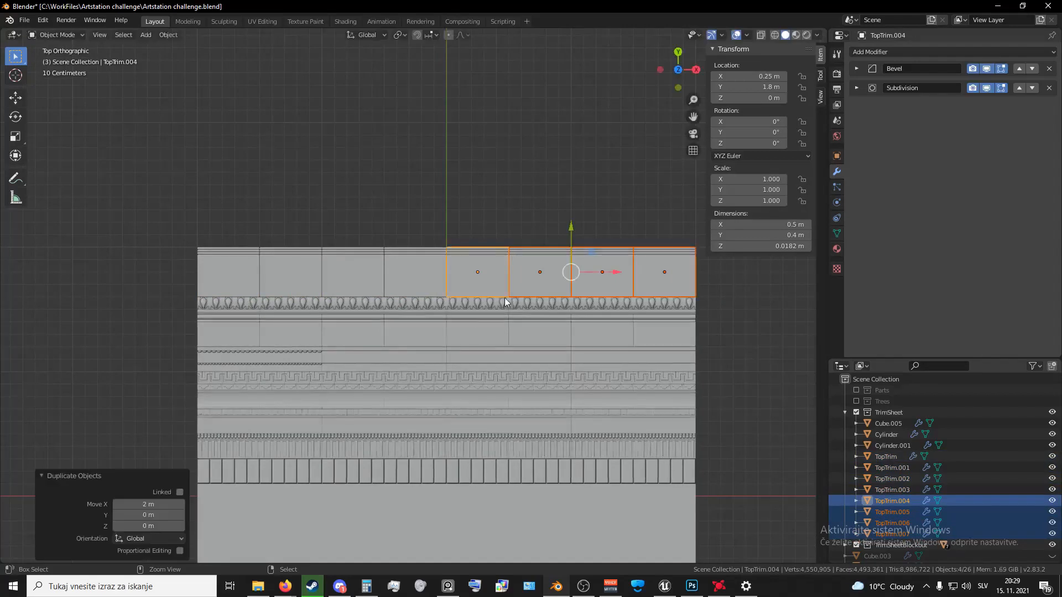
pyautogui.keyDown('shift'); pyautogui.moveTo(431, 313); pyautogui.dragTo(474, 312, button='middle'); pyautogui.keyUp('shift')
pyautogui.scroll(-1, 473, 312)
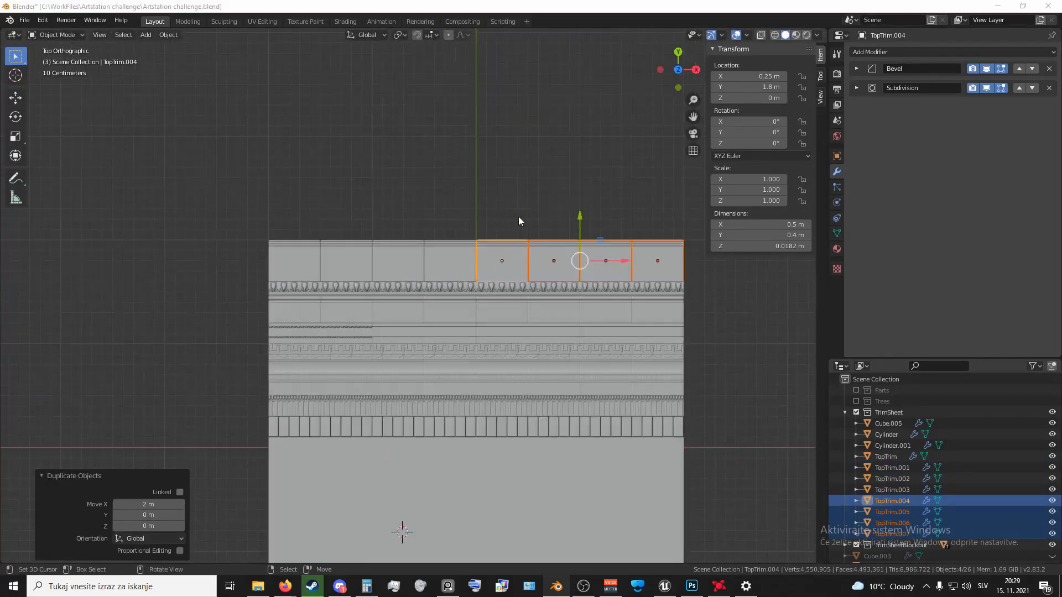
# - Examine the egg-shaped ornament row and its fit beneath the top trim panels at close range
pyautogui.scroll(1, 519, 288)
pyautogui.scroll(-1, 474, 306)
pyautogui.scroll(3, 461, 358)
pyautogui.moveTo(371, 358); pyautogui.dragTo(492, 332, button='middle')
pyautogui.scroll(3, 458, 381)
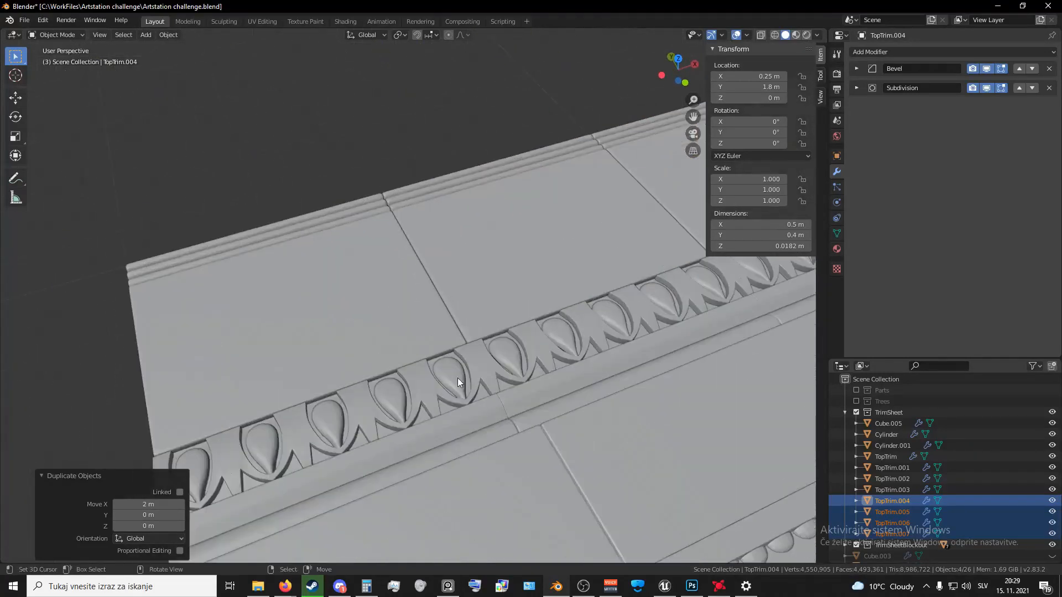
pyautogui.click(441, 386)
pyautogui.moveTo(440, 386); pyautogui.dragTo(453, 363, button='middle')
pyautogui.rightClick(454, 368)
pyautogui.click(426, 369)
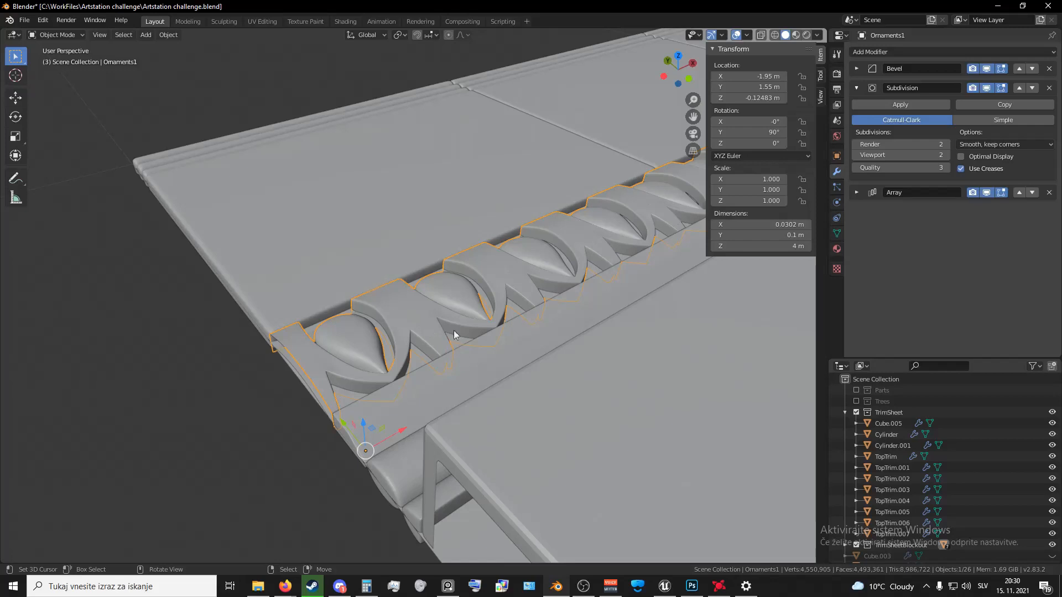
pyautogui.scroll(-2, 524, 279)
pyautogui.moveTo(524, 278)
pyautogui.mouseDown(button='middle')
pyautogui.moveTo(492, 291)
pyautogui.moveTo(509, 271)
pyautogui.mouseUp(button='middle')
pyautogui.keyDown('shift'); pyautogui.moveTo(459, 166); pyautogui.dragTo(503, 331, button='middle'); pyautogui.keyUp('shift')
pyautogui.scroll(-2, 513, 300)
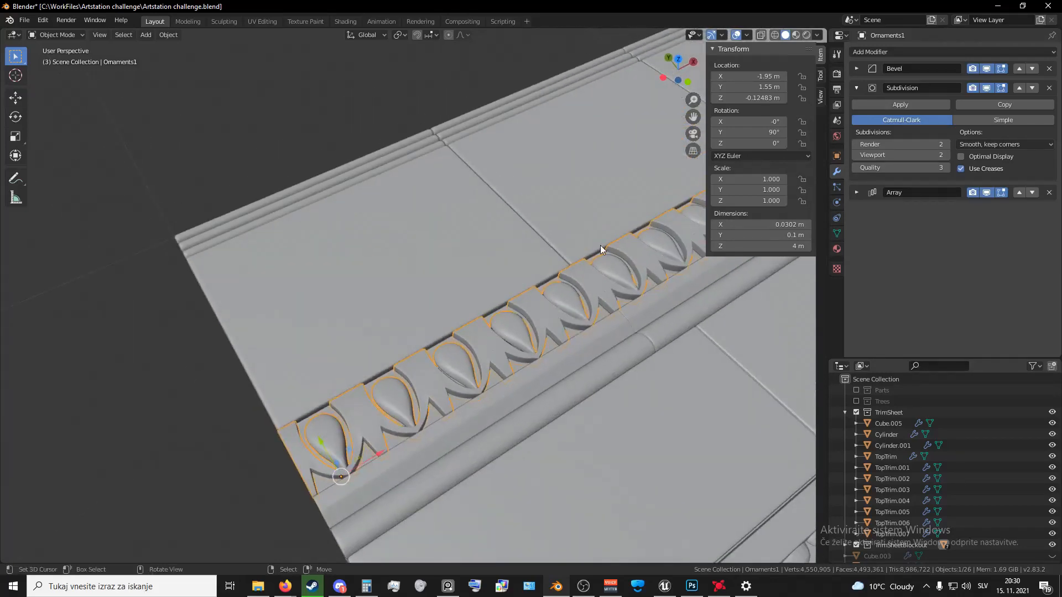
pyautogui.scroll(-3, 600, 245)
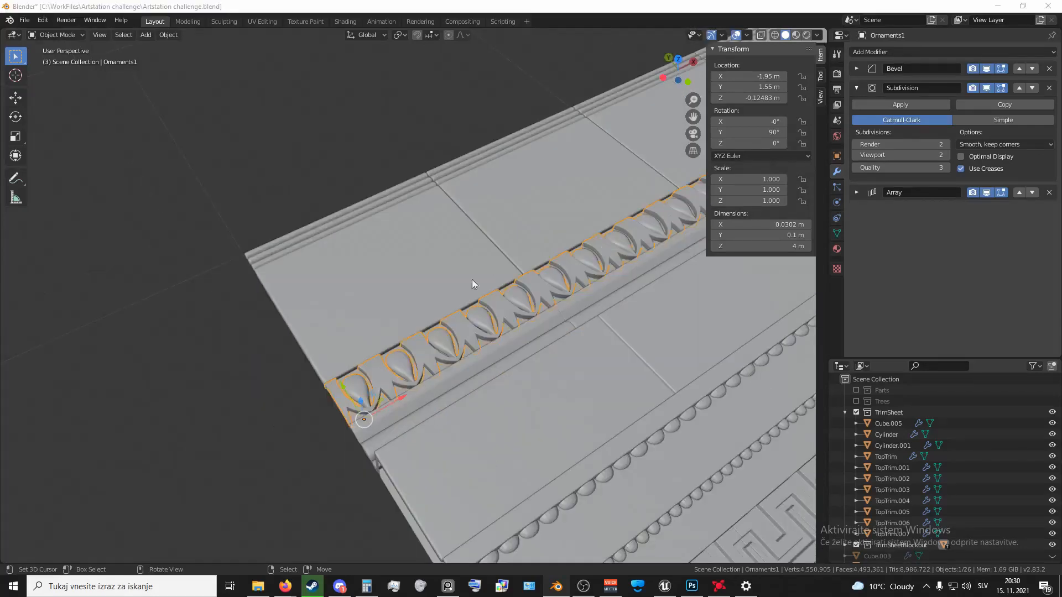
pyautogui.moveTo(473, 280); pyautogui.dragTo(498, 310, button='middle')
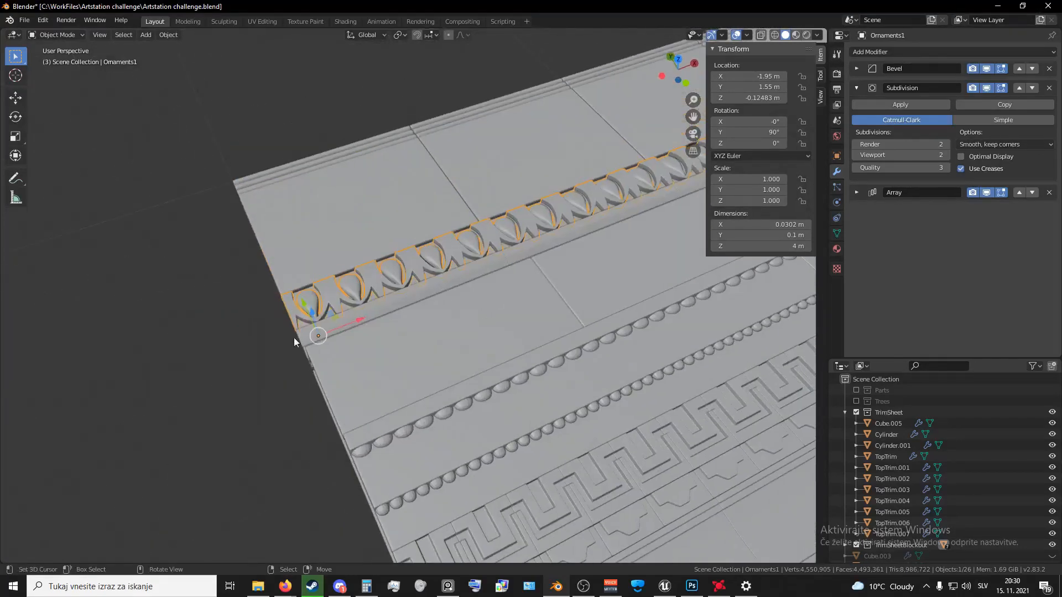
pyautogui.scroll(-8, 474, 268)
pyautogui.scroll(4, 475, 287)
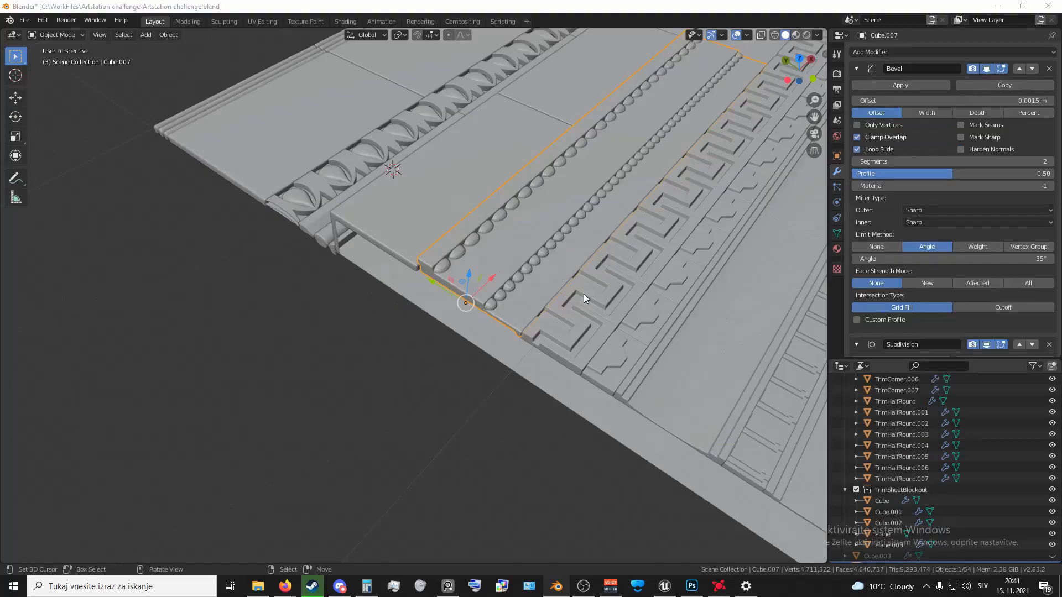
# - Check the modifiers on the short beaded panel's base and on its two bead rows
pyautogui.moveTo(592, 291); pyautogui.dragTo(499, 271, button='middle')
pyautogui.click(857, 68)
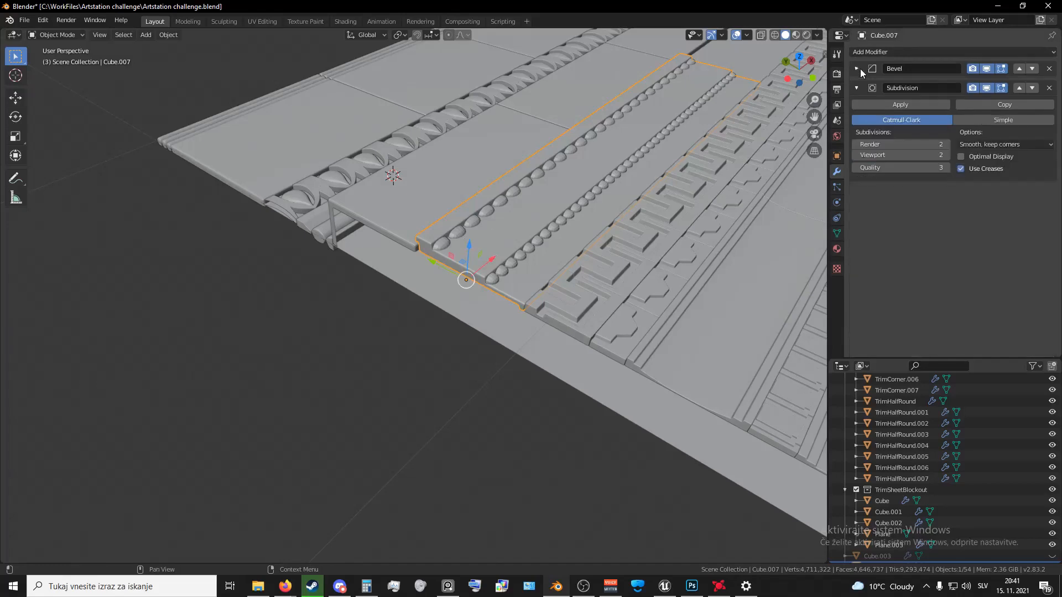
pyautogui.click(856, 87)
pyautogui.click(461, 237)
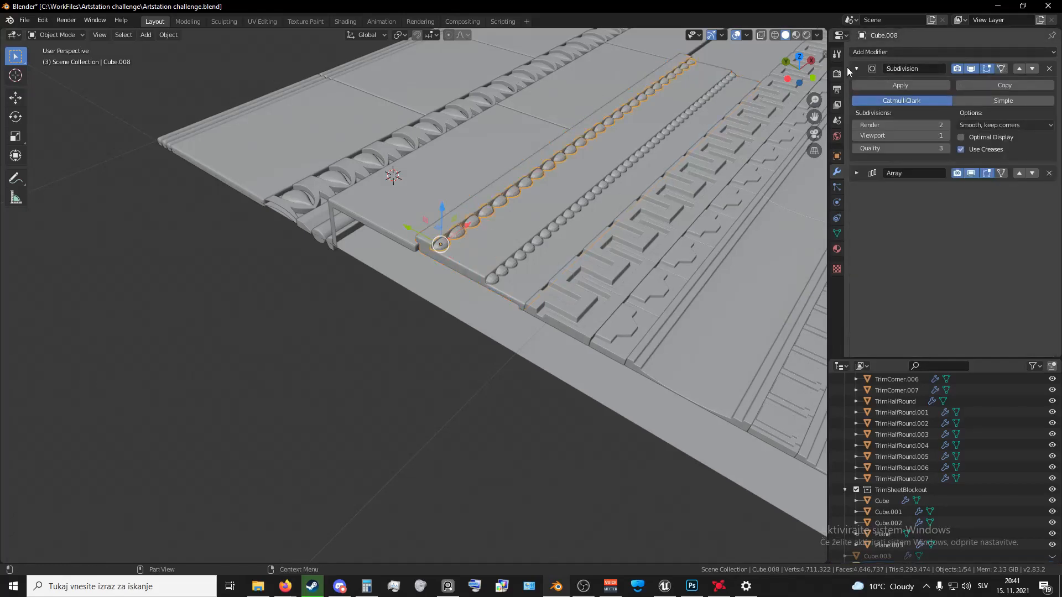
pyautogui.moveTo(857, 68); pyautogui.dragTo(856, 88)
pyautogui.click(501, 280)
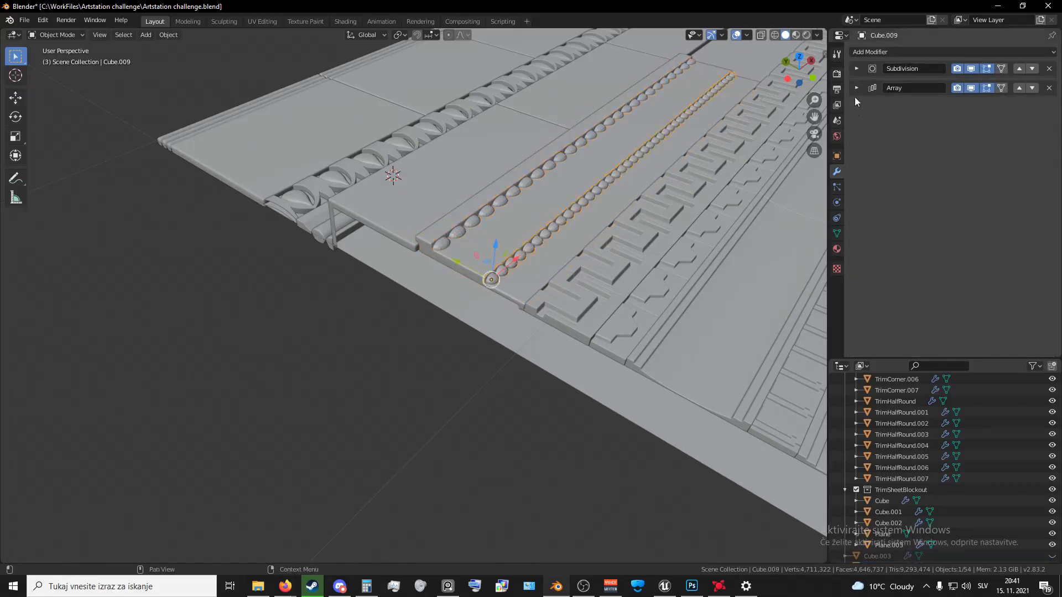
pyautogui.rightClick(429, 230)
pyautogui.moveTo(502, 236); pyautogui.dragTo(497, 237, button='middle')
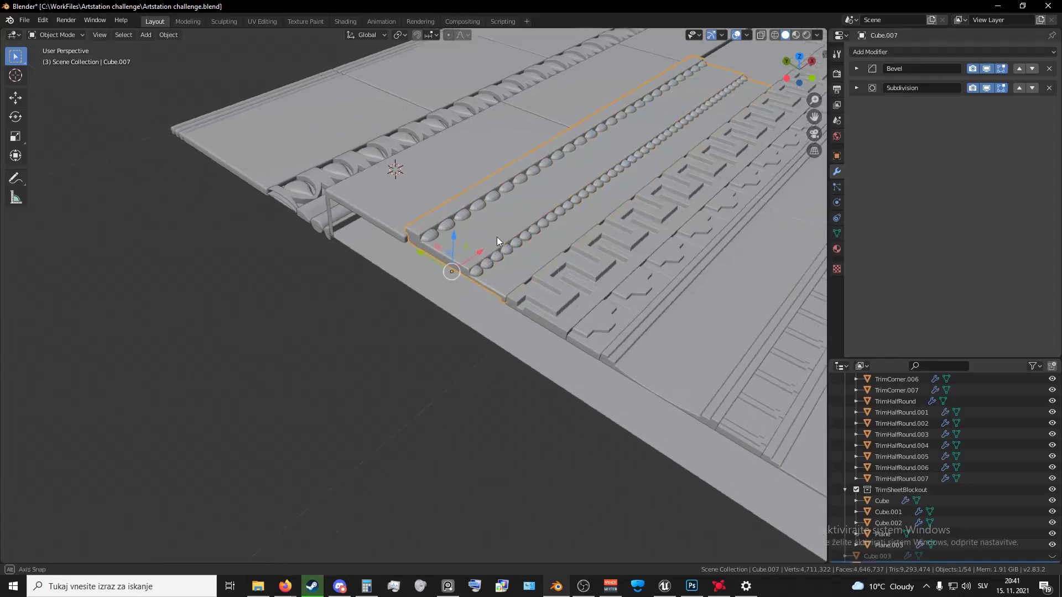
pyautogui.rightClick(430, 234)
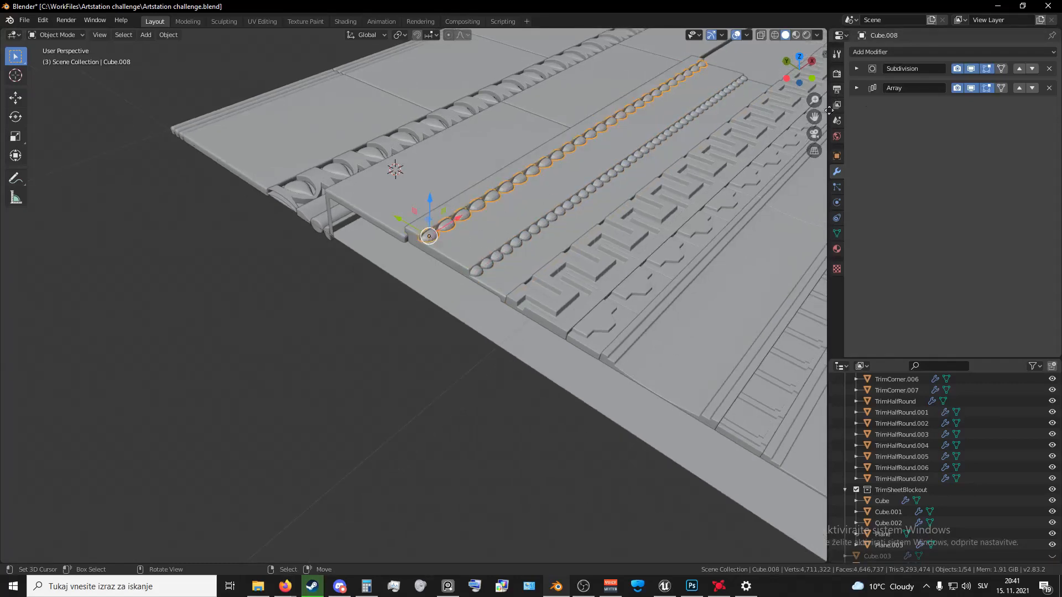
pyautogui.rightClick(445, 214)
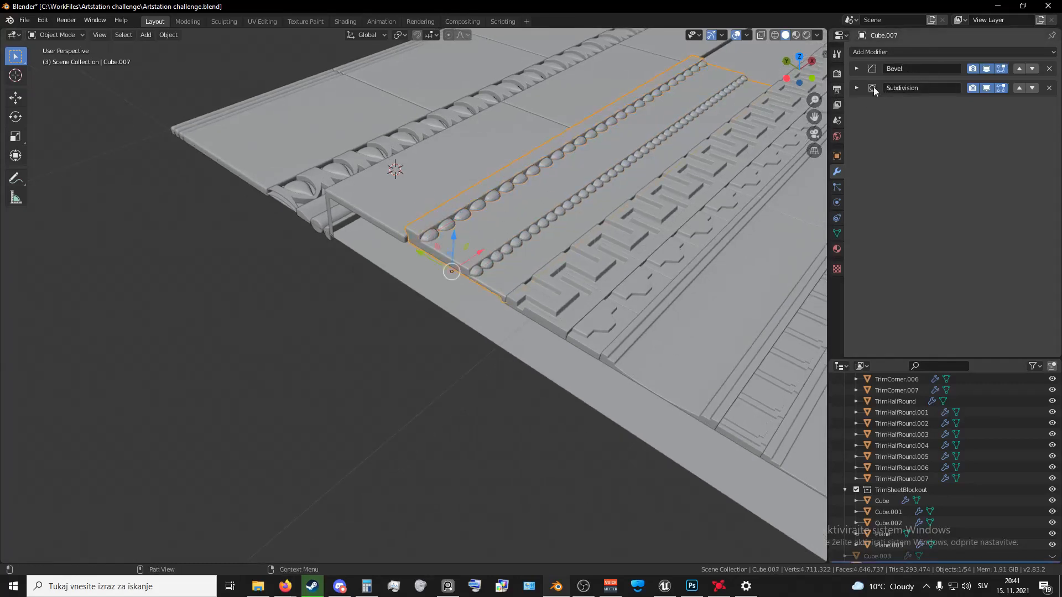
pyautogui.scroll(-10, 636, 139)
pyautogui.scroll(12, 435, 274)
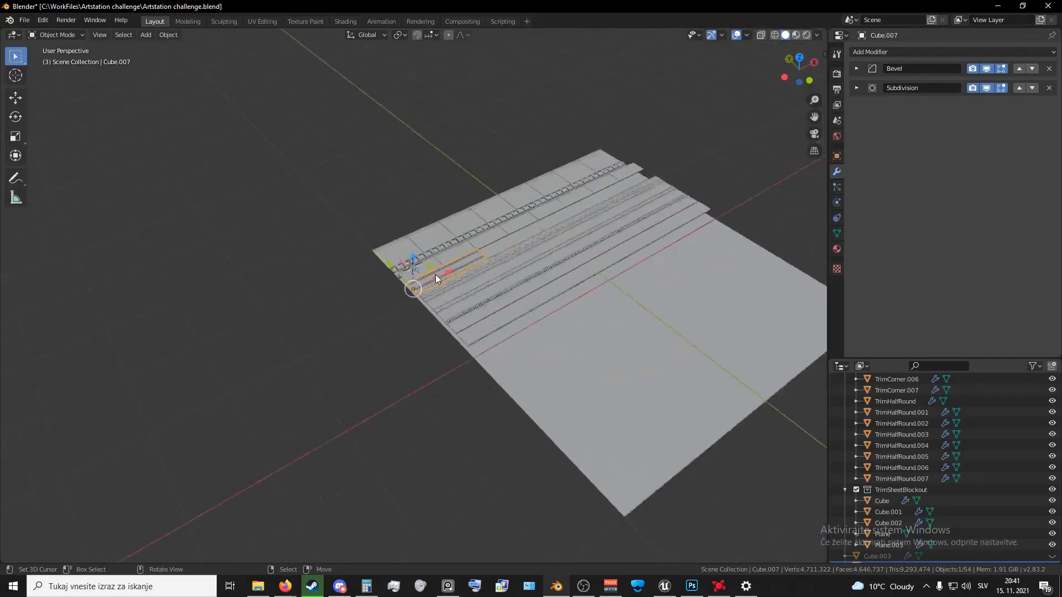
pyautogui.moveTo(427, 233); pyautogui.dragTo(457, 241, button='middle')
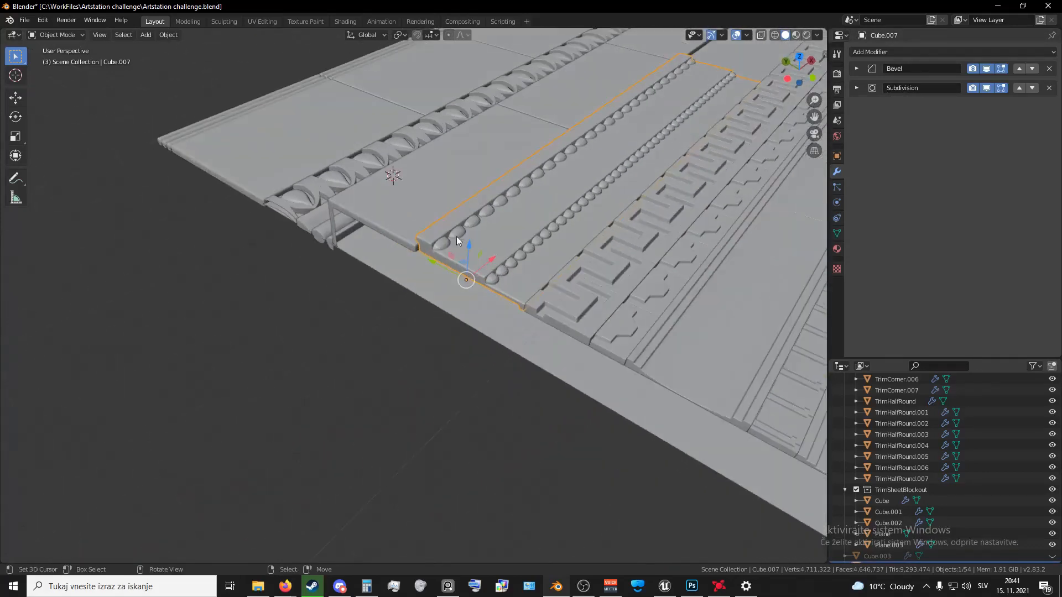
# - Apply the Bevel and Subdivision modifiers on the beaded panel's base, Cube.007
pyautogui.click(857, 68)
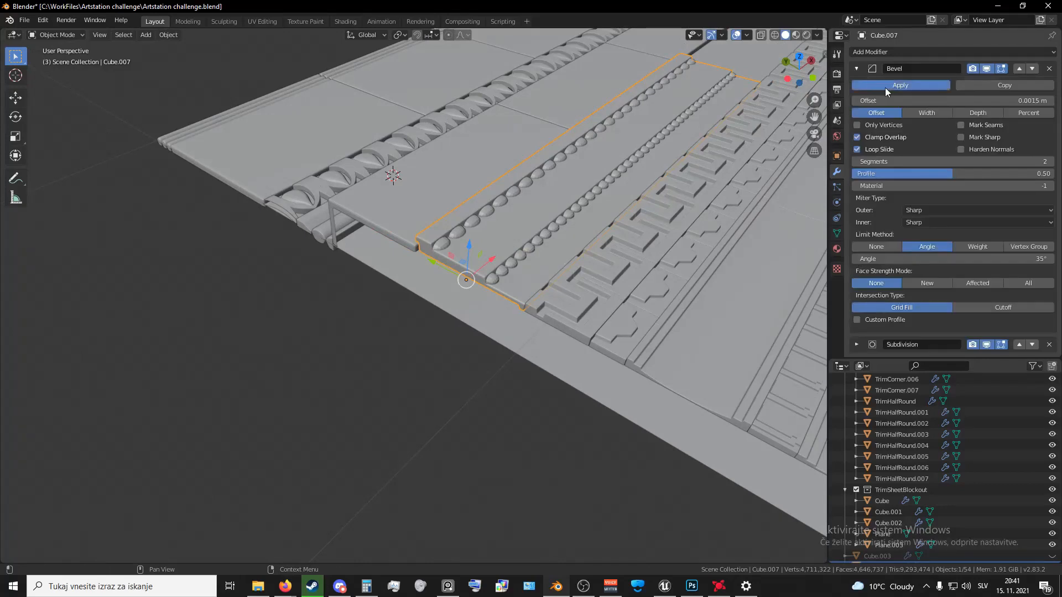
pyautogui.click(885, 86)
pyautogui.click(856, 69)
pyautogui.click(881, 84)
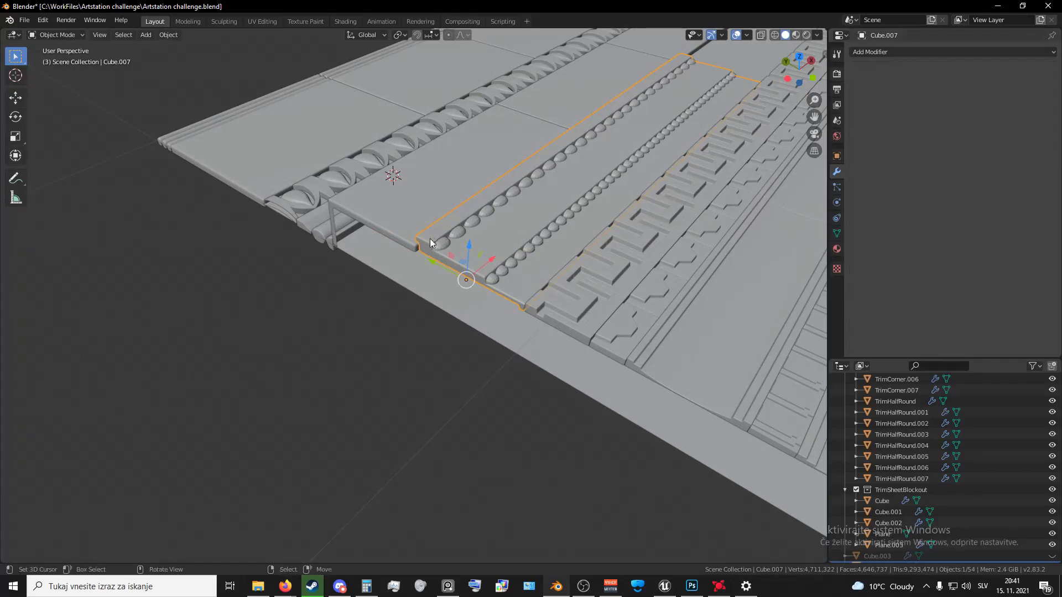
# - Apply the Subdivision and Array modifiers on the larger bead row, Cube.008
pyautogui.click(445, 246)
pyautogui.click(858, 69)
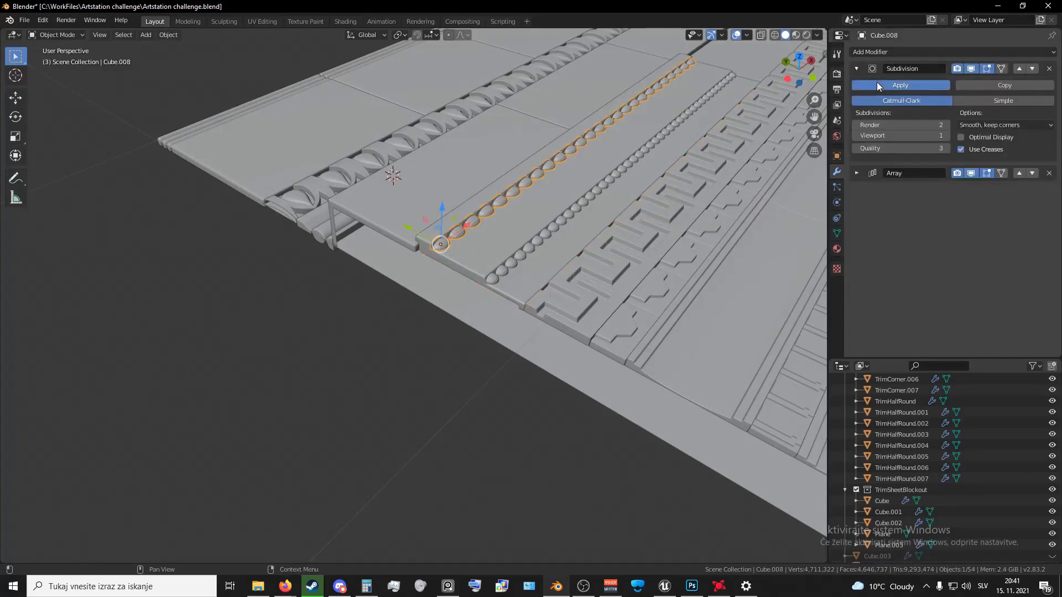
pyautogui.click(878, 84)
pyautogui.click(857, 69)
pyautogui.click(880, 85)
# - Apply the Subdivision and Array modifiers on the smaller bead row, Cube.009
pyautogui.click(516, 261)
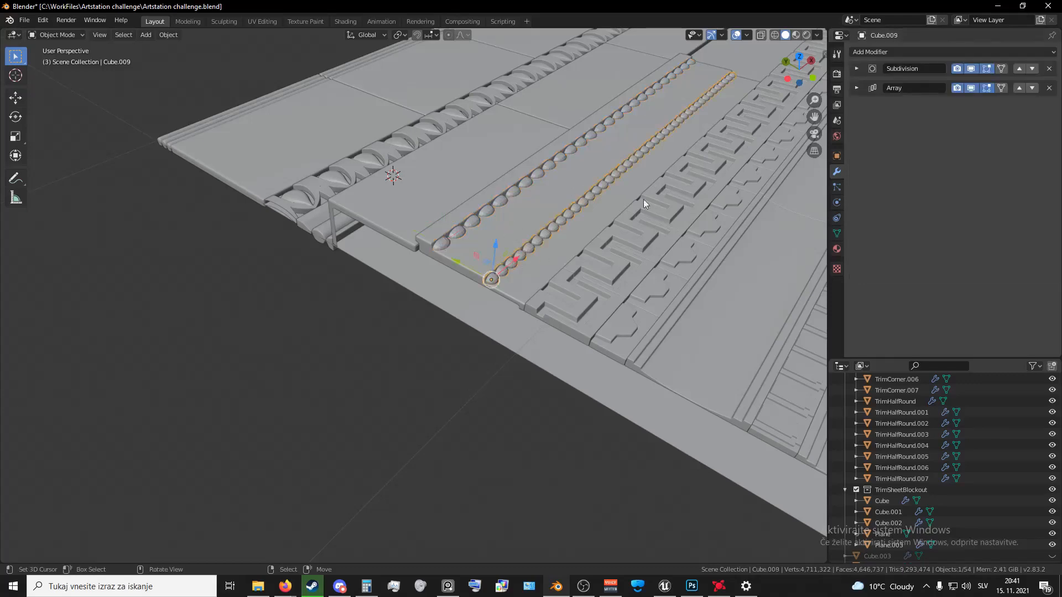
pyautogui.click(857, 69)
pyautogui.click(879, 85)
pyautogui.click(855, 69)
pyautogui.click(867, 86)
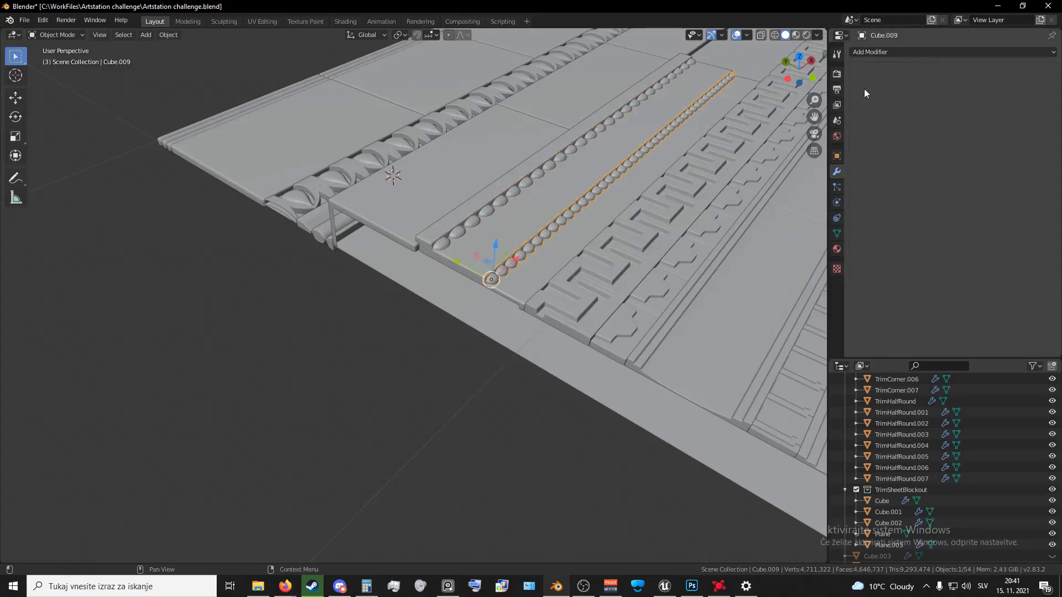
# - Join both bead rows and their base panel into one object with Cube.007 as the active object
pyautogui.keyDown('shift'); pyautogui.click(441, 241); pyautogui.keyUp('shift')
pyautogui.keyDown('shift'); pyautogui.click(530, 245); pyautogui.keyUp('shift')
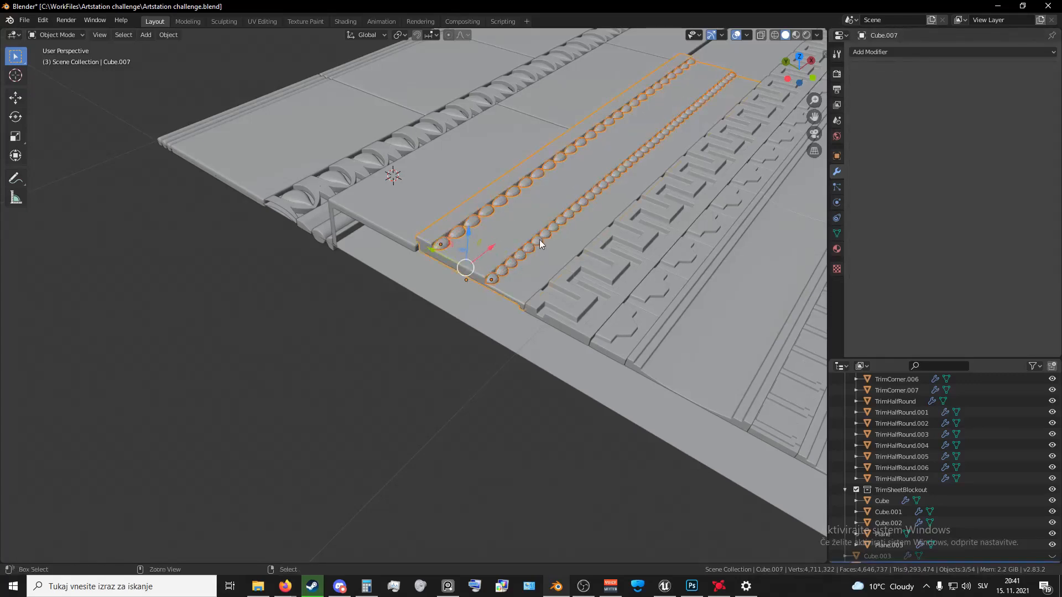
pyautogui.hotkey('ctrl', 'j')
pyautogui.scroll(-4, 540, 240)
pyautogui.press('g')
pyautogui.rightClick(519, 202)
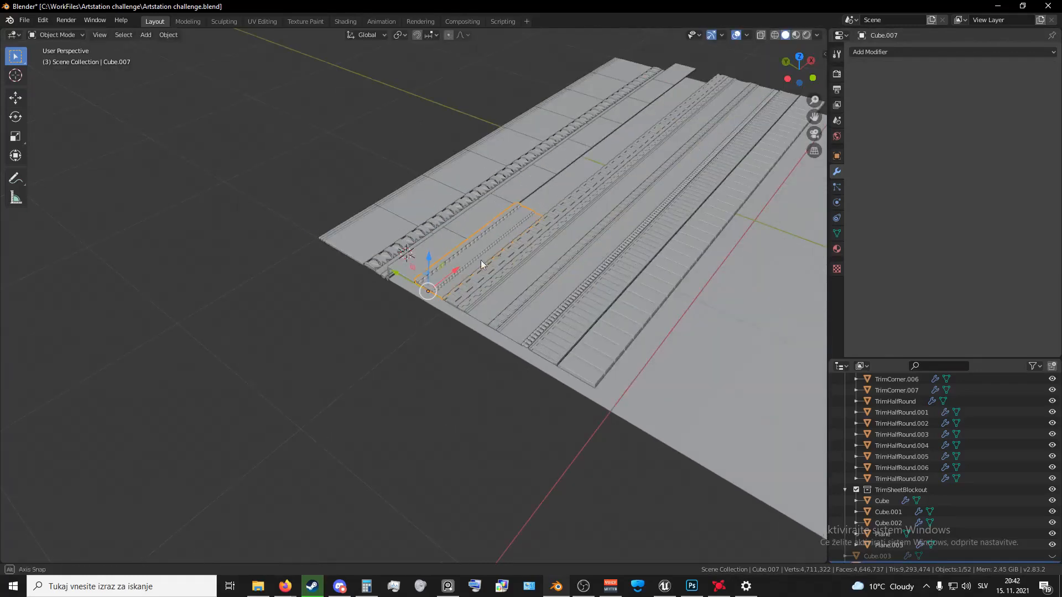
pyautogui.moveTo(480, 261); pyautogui.dragTo(453, 276, button='middle')
pyautogui.scroll(6, 453, 276)
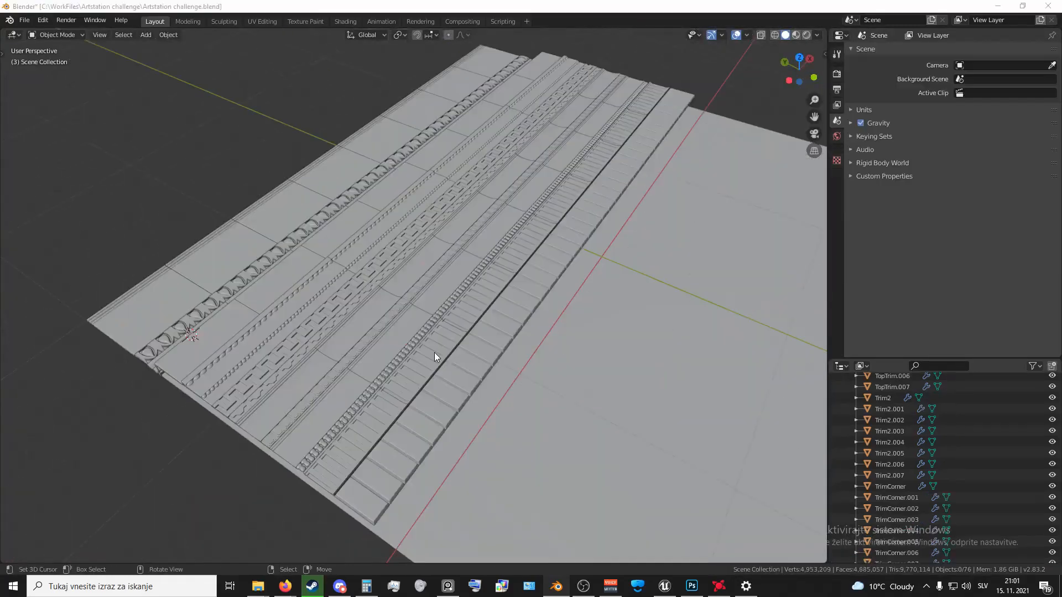
# - Examine the separate top trim and corner trim panels that make up the high-poly rows of the sheet
pyautogui.moveTo(433, 353); pyautogui.dragTo(442, 292, button='middle')
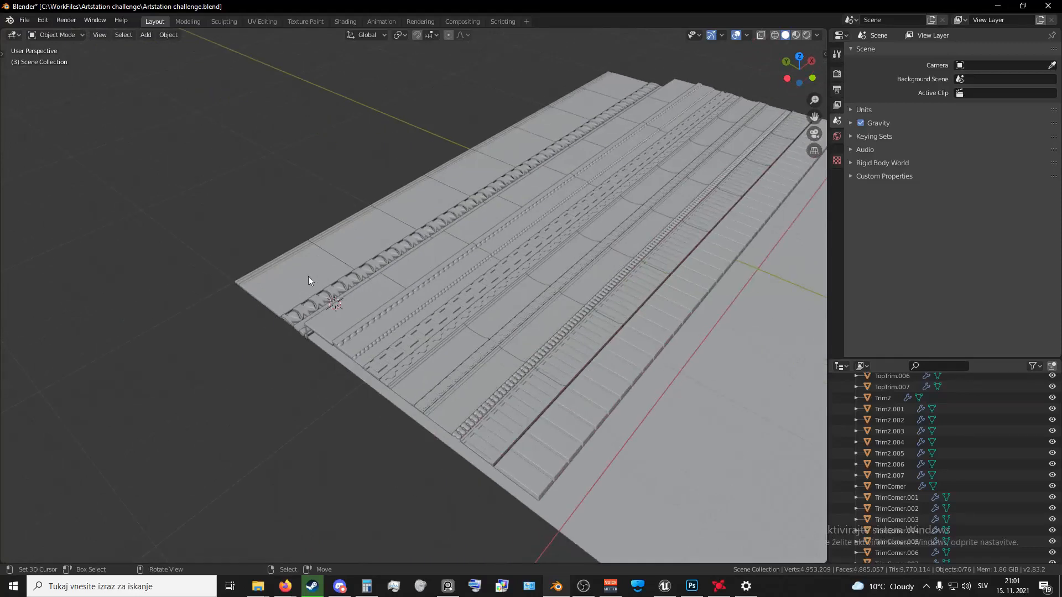
pyautogui.rightClick(308, 276)
pyautogui.moveTo(351, 280); pyautogui.dragTo(354, 271, button='middle')
pyautogui.keyDown('shift'); pyautogui.moveTo(252, 287); pyautogui.dragTo(408, 293, button='middle'); pyautogui.keyUp('shift')
pyautogui.scroll(-1, 443, 311)
pyautogui.keyDown('shift'); pyautogui.rightClick(441, 295); pyautogui.keyUp('shift')
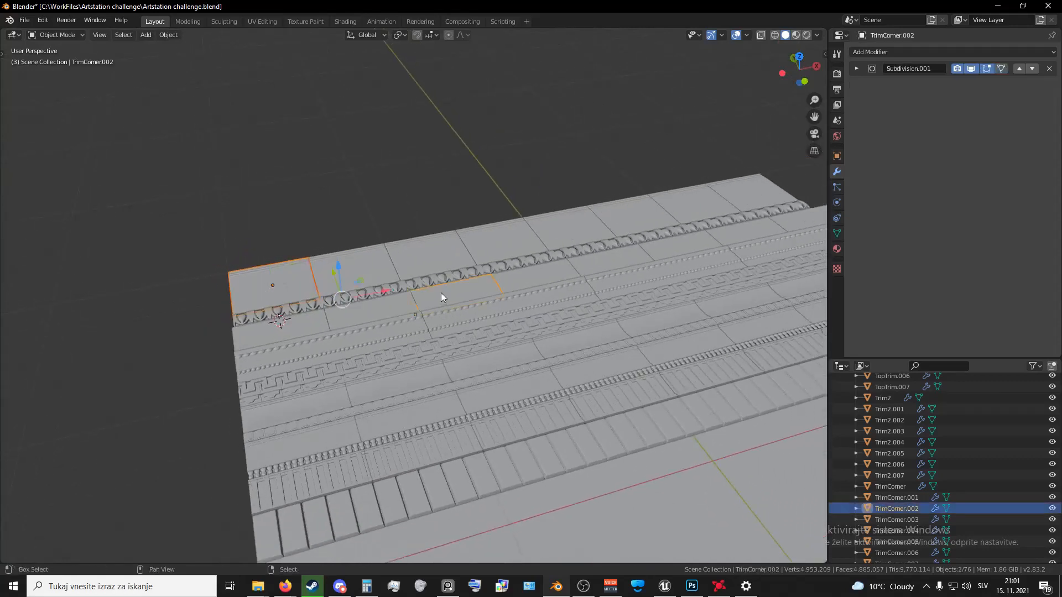
pyautogui.keyDown('shift'); pyautogui.rightClick(502, 249); pyautogui.keyUp('shift')
pyautogui.keyDown('shift'); pyautogui.rightClick(621, 227); pyautogui.keyUp('shift')
pyautogui.moveTo(620, 249); pyautogui.dragTo(545, 328, button='middle')
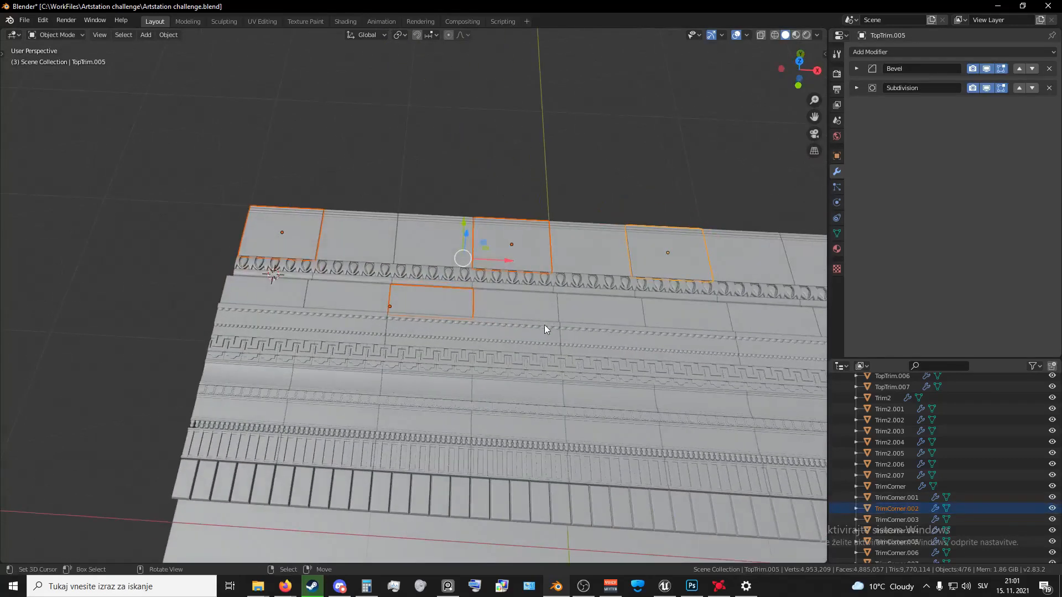
pyautogui.rightClick(292, 236)
pyautogui.moveTo(327, 254); pyautogui.dragTo(329, 301, button='middle')
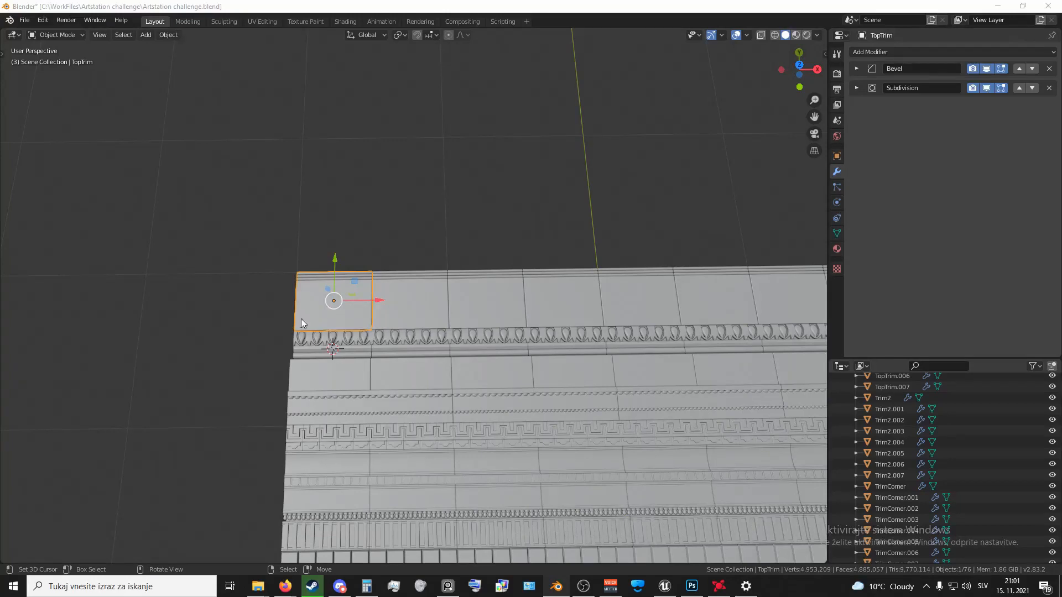
# - Examine the low-poly plane TrimSheet_low lying beneath the high-poly trims
pyautogui.moveTo(335, 332); pyautogui.dragTo(466, 361, button='middle')
pyautogui.click(478, 344)
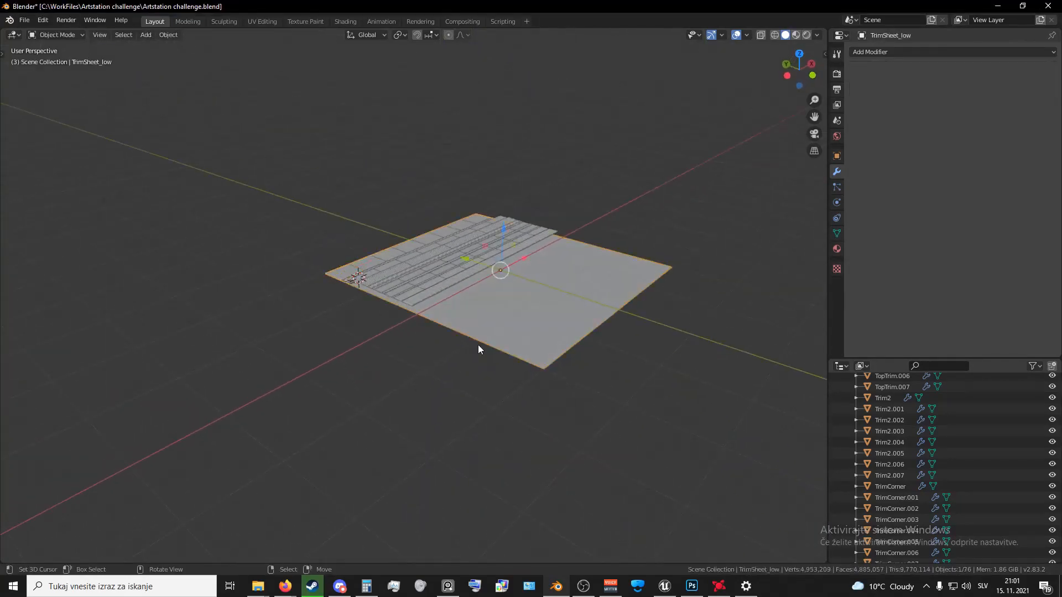
pyautogui.press('g')
pyautogui.press('Escape')
pyautogui.moveTo(521, 334); pyautogui.dragTo(513, 349, button='middle')
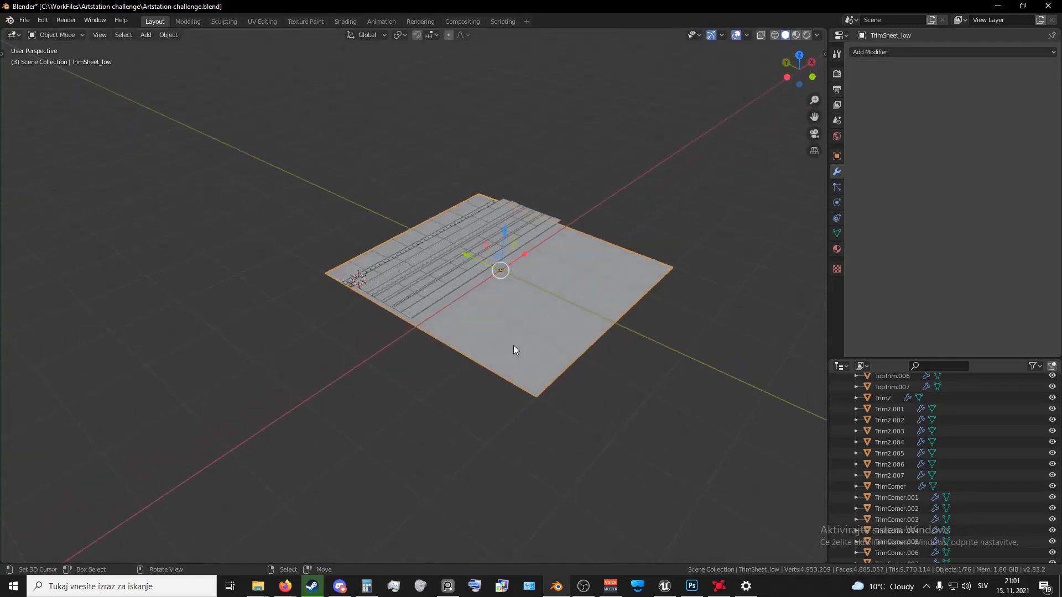
pyautogui.moveTo(418, 349); pyautogui.dragTo(355, 368, button='middle')
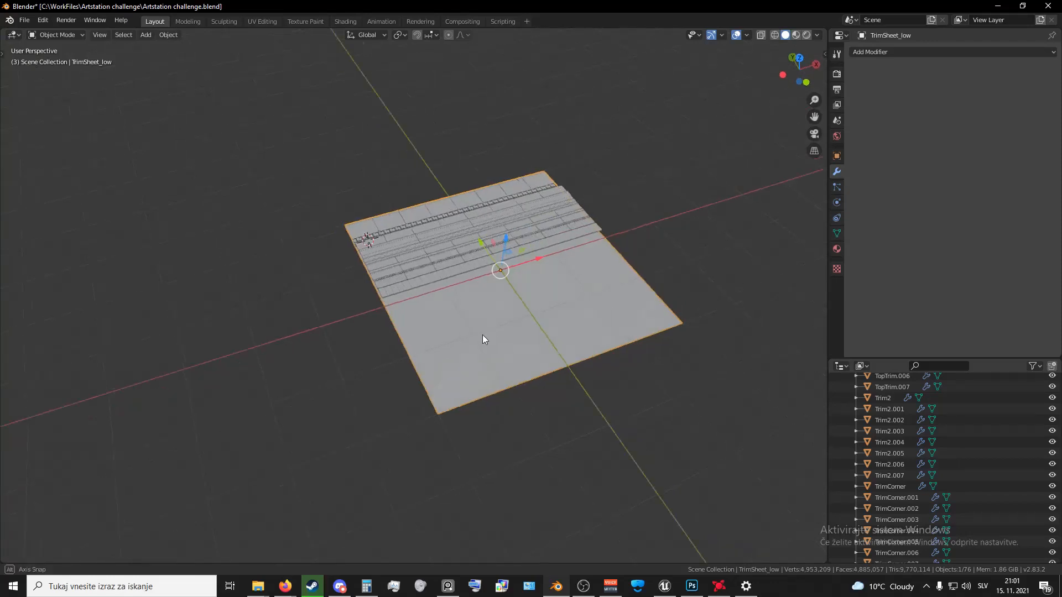
# - Select the first top trim panel and examine the trim rows above the low-poly plane
pyautogui.scroll(5, 482, 336)
pyautogui.keyDown('shift'); pyautogui.moveTo(264, 318); pyautogui.dragTo(366, 297, button='middle'); pyautogui.keyUp('shift')
pyautogui.rightClick(396, 276)
pyautogui.moveTo(364, 302)
pyautogui.mouseDown(button='middle')
pyautogui.moveTo(351, 327)
pyautogui.moveTo(369, 320)
pyautogui.moveTo(347, 313)
pyautogui.mouseUp(button='middle')
pyautogui.scroll(-3, 721, 288)
pyautogui.keyDown('shift'); pyautogui.moveTo(471, 273); pyautogui.dragTo(360, 255, button='middle'); pyautogui.keyUp('shift')
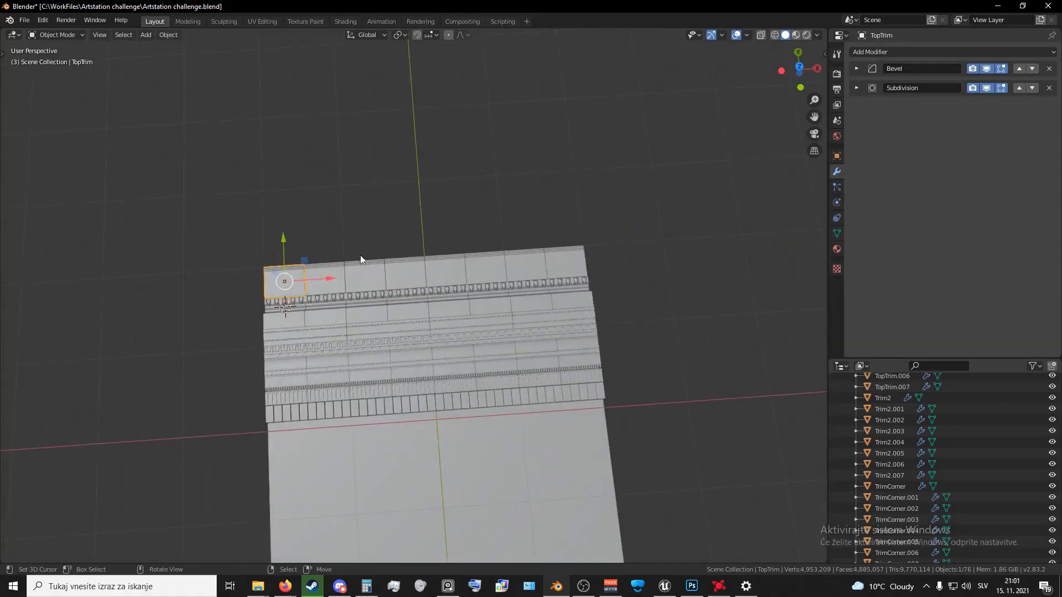
# - Sketch red freehand lines running continuously across neighbouring top trim panels on a temporary screen capture, and discard the capture
pyautogui.scroll(5, 410, 295)
pyautogui.keyDown('shift'); pyautogui.moveTo(322, 284); pyautogui.dragTo(384, 277, button='middle'); pyautogui.keyUp('shift')
pyautogui.moveTo(423, 273); pyautogui.dragTo(425, 279, button='middle')
pyautogui.scroll(-2, 423, 280)
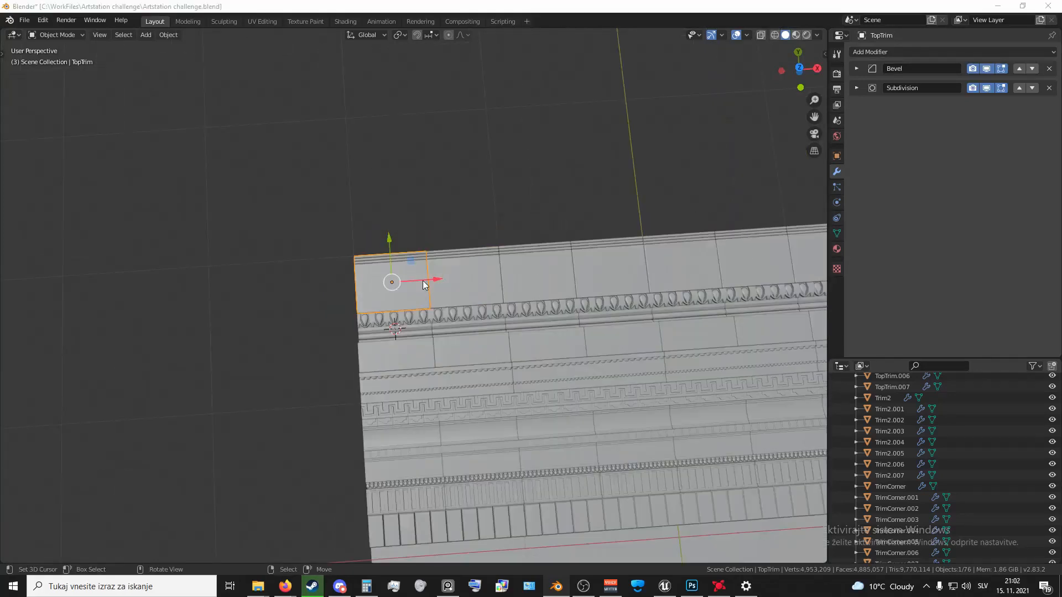
pyautogui.scroll(2, 423, 327)
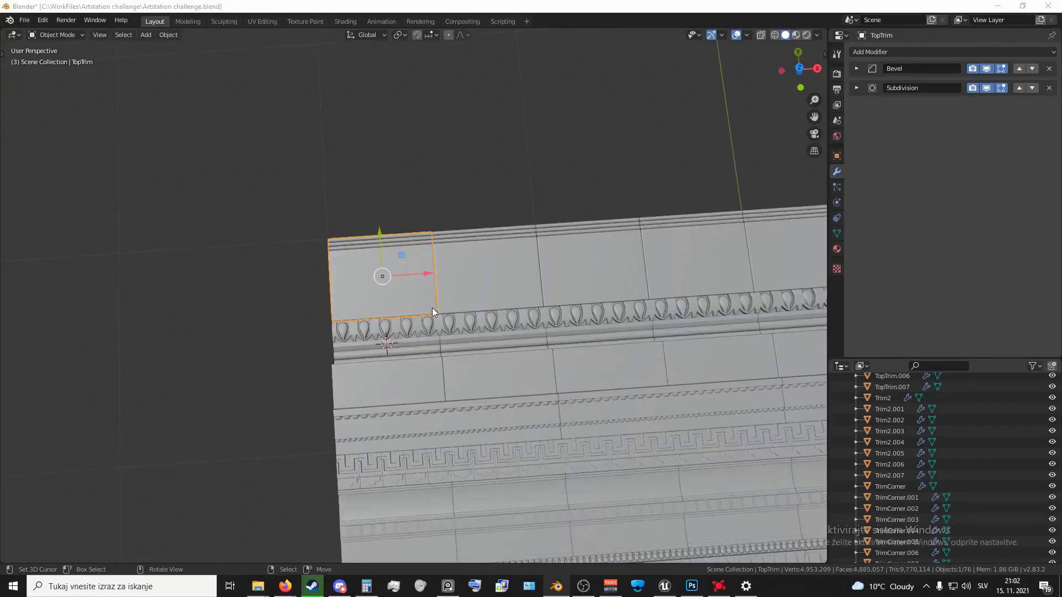
pyautogui.press('Print')
pyautogui.moveTo(129, 65); pyautogui.dragTo(847, 545)
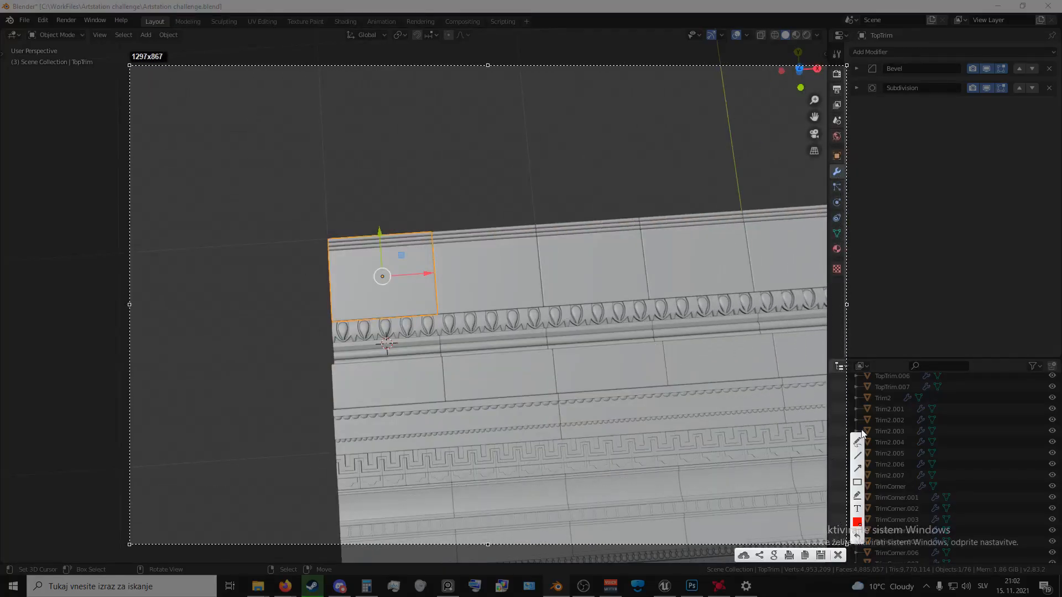
pyautogui.click(860, 442)
pyautogui.moveTo(341, 299); pyautogui.dragTo(366, 289)
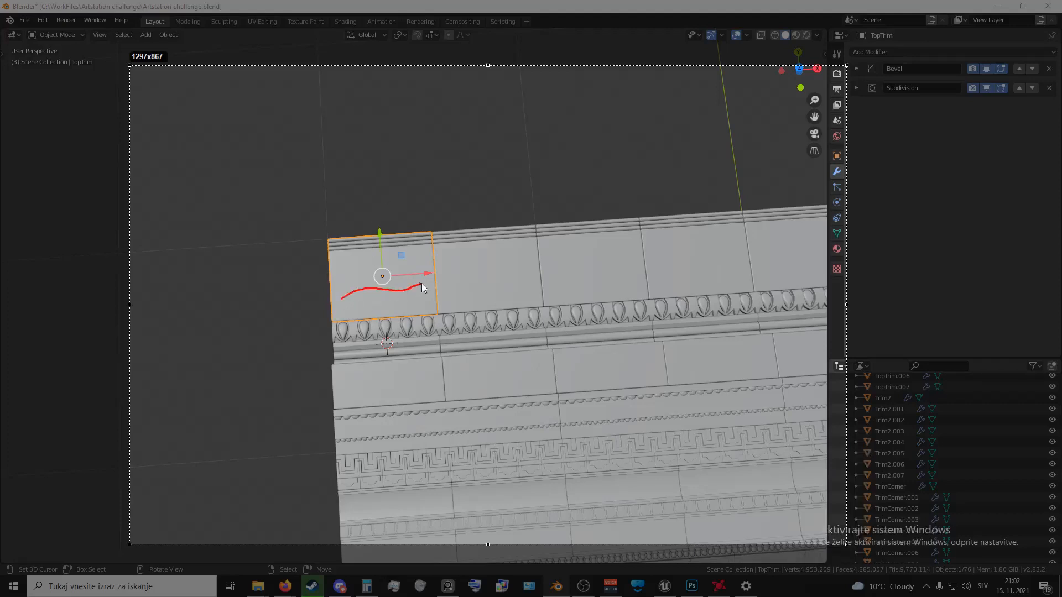
pyautogui.moveTo(576, 275); pyautogui.dragTo(650, 265)
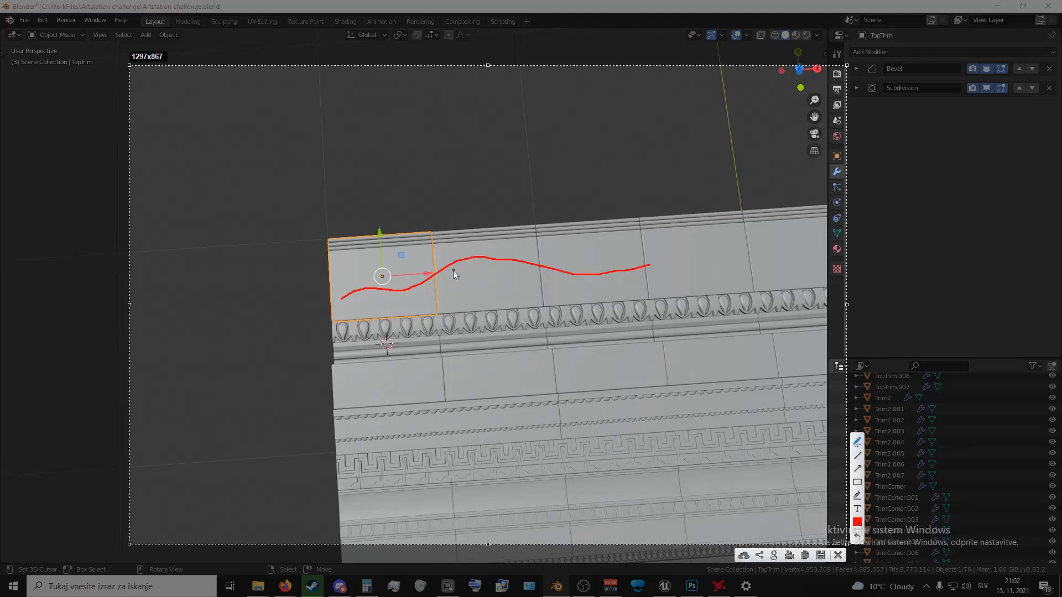
pyautogui.moveTo(453, 270); pyautogui.dragTo(628, 320)
pyautogui.moveTo(729, 338); pyautogui.dragTo(786, 358)
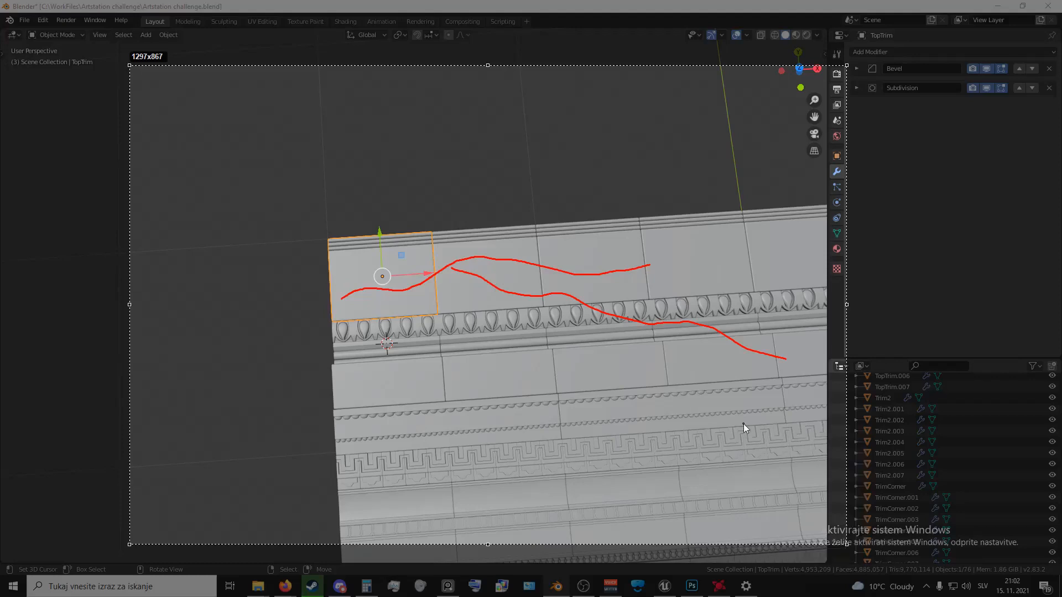
pyautogui.press('Escape')
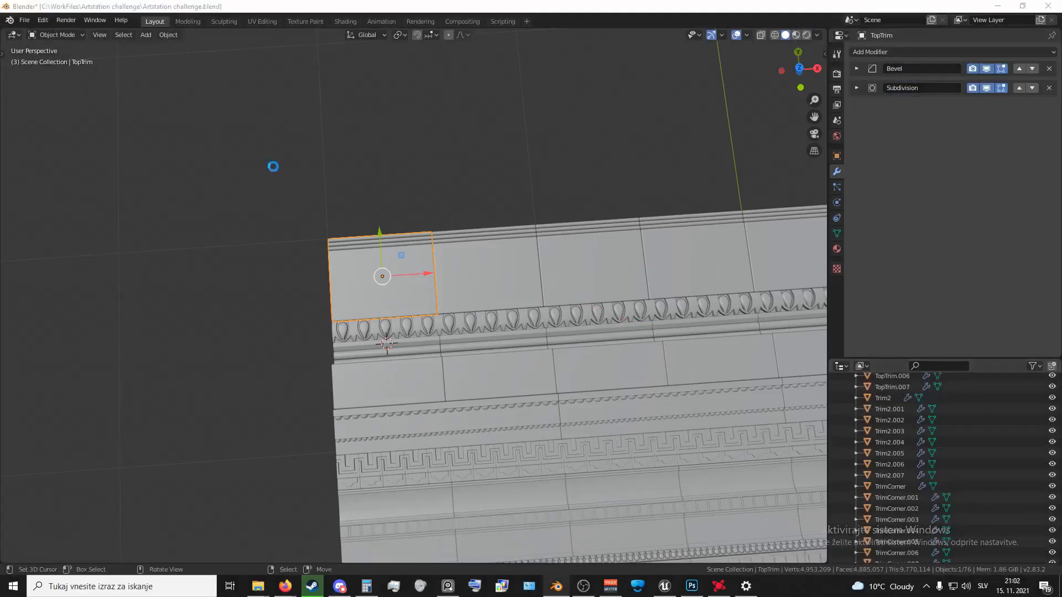
# - Sketch separate red lines that break at each top trim panel's edges on a temporary screen capture, and discard it
pyautogui.press('Print')
pyautogui.moveTo(128, 90); pyautogui.dragTo(844, 556)
pyautogui.click(855, 454)
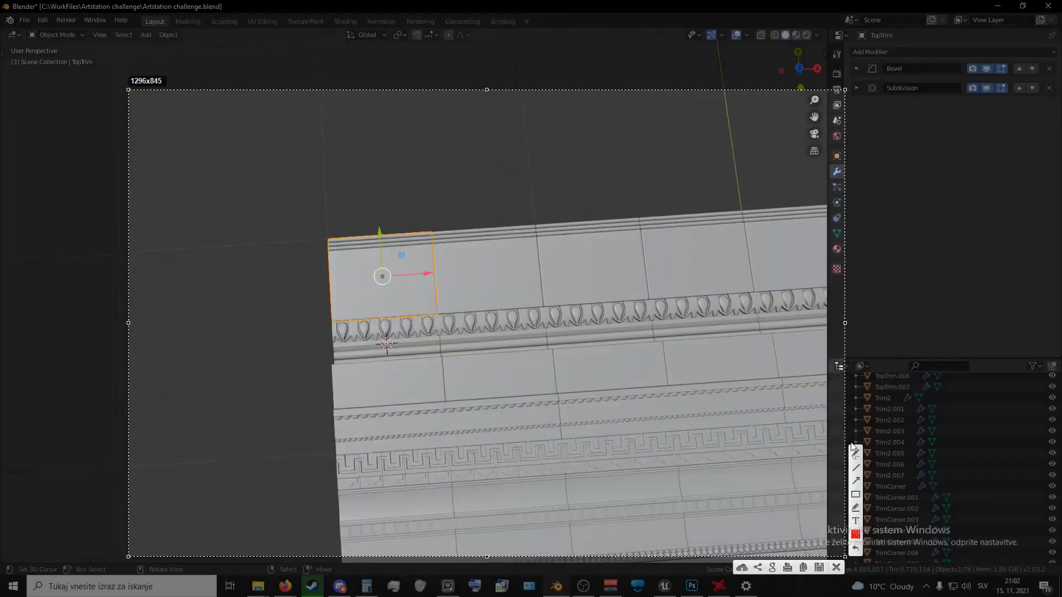
pyautogui.moveTo(331, 297); pyautogui.dragTo(331, 296)
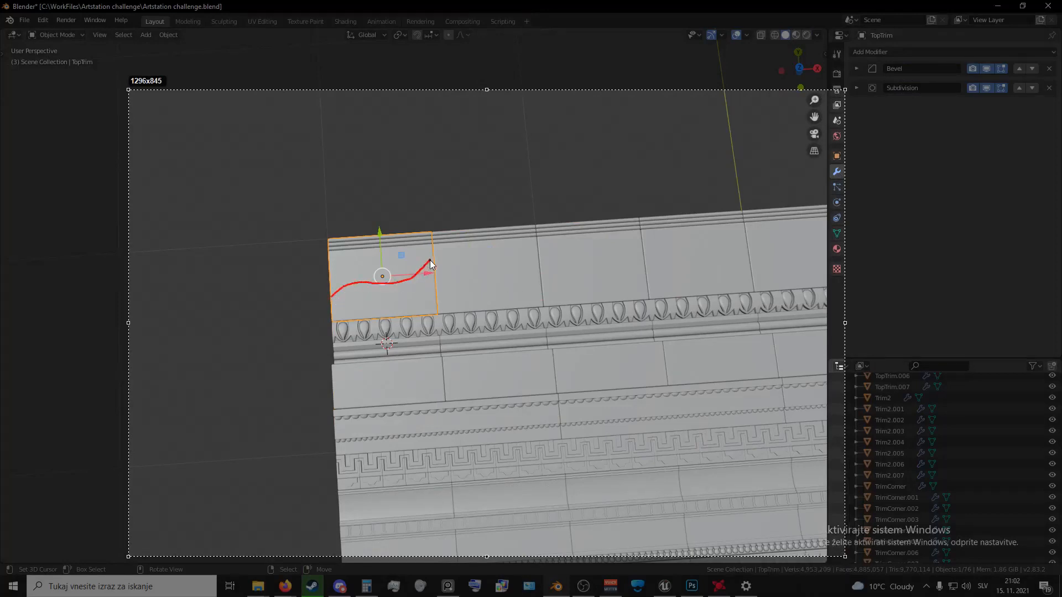
pyautogui.moveTo(433, 258)
pyautogui.mouseDown()
pyautogui.moveTo(424, 292)
pyautogui.moveTo(434, 298)
pyautogui.moveTo(490, 276)
pyautogui.mouseUp()
pyautogui.moveTo(536, 250)
pyautogui.mouseDown()
pyautogui.moveTo(589, 303)
pyautogui.moveTo(642, 248)
pyautogui.mouseUp()
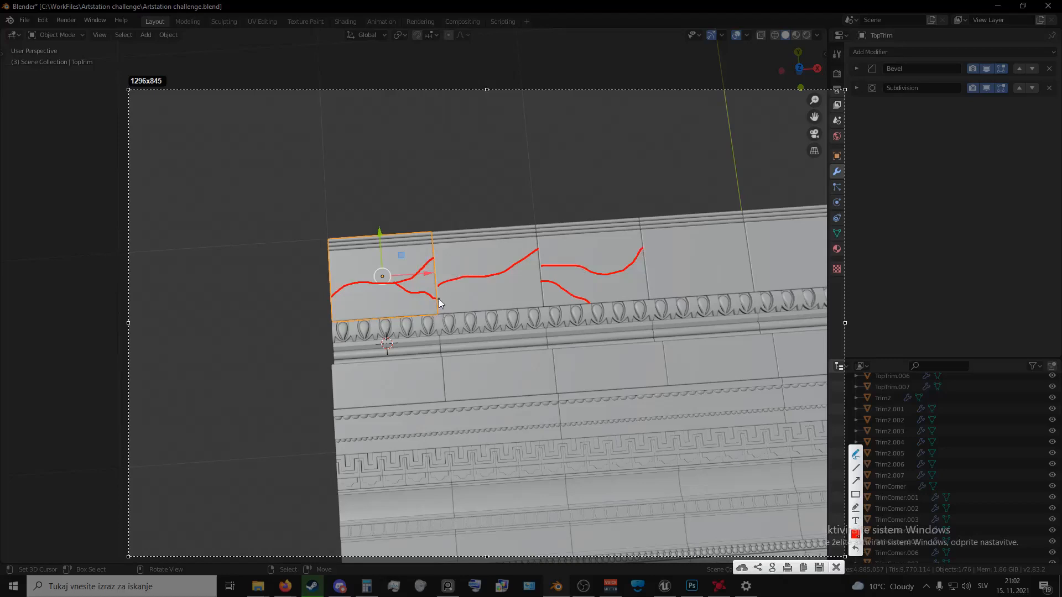
pyautogui.press('Escape')
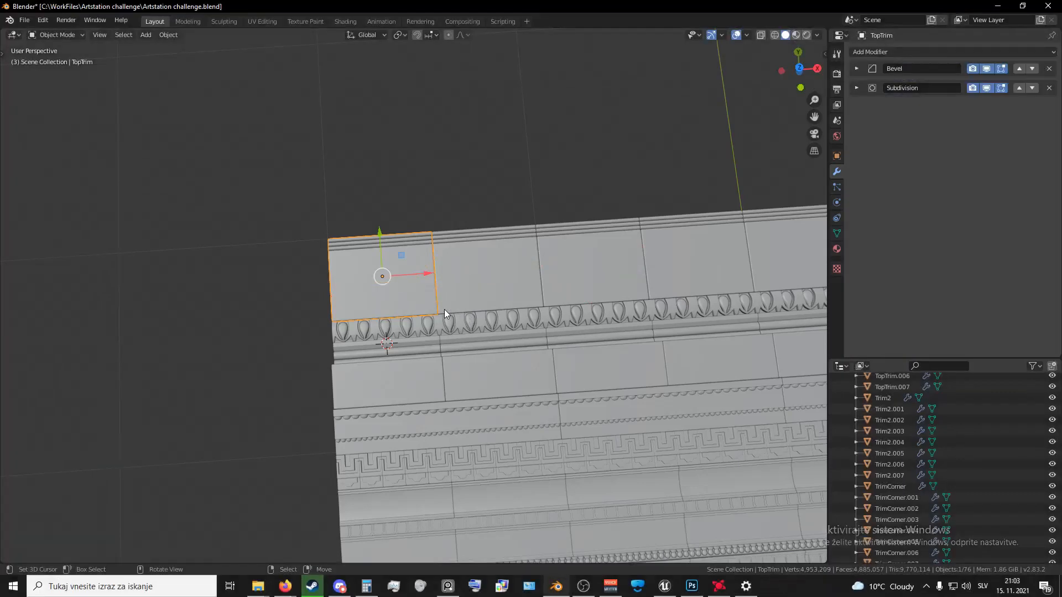
# - Select the first, third, fifth and seventh panels of the top trim row together
pyautogui.keyDown('shift'); pyautogui.moveTo(565, 294); pyautogui.dragTo(395, 293, button='middle'); pyautogui.keyUp('shift')
pyautogui.keyDown('shift'); pyautogui.moveTo(480, 273); pyautogui.dragTo(354, 303, button='middle'); pyautogui.keyUp('shift')
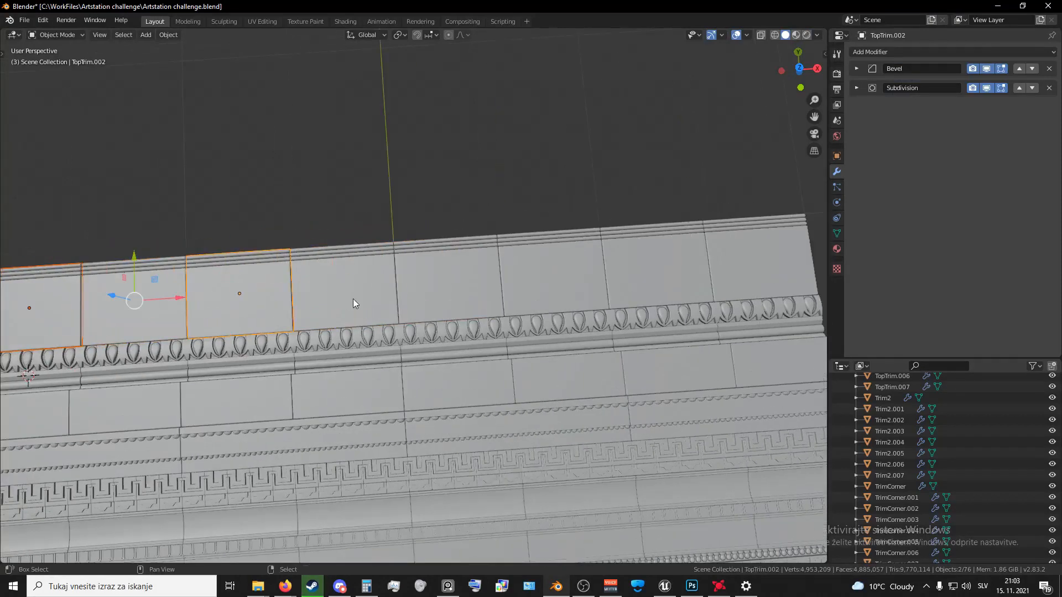
pyautogui.keyDown('shift'); pyautogui.rightClick(441, 283); pyautogui.keyUp('shift')
pyautogui.keyDown('shift'); pyautogui.rightClick(655, 275); pyautogui.keyUp('shift')
pyautogui.scroll(-4, 514, 300)
pyautogui.keyDown('shift'); pyautogui.moveTo(424, 304); pyautogui.dragTo(516, 288, button='middle'); pyautogui.keyUp('shift')
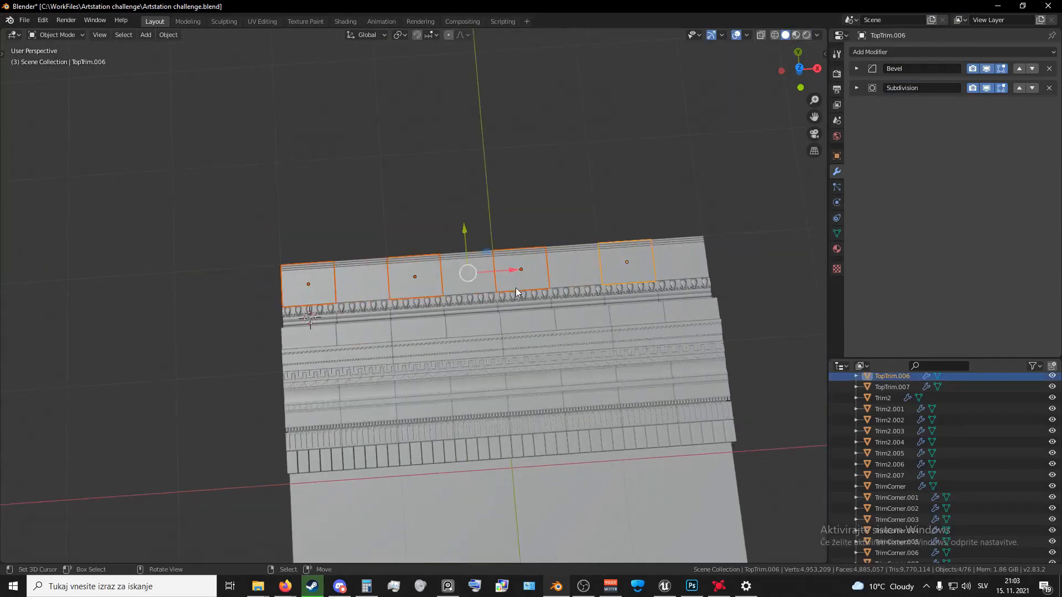
# - Select the second, fourth, sixth and eighth top trim panels together, and single out the first two panels in turn
pyautogui.rightClick(385, 286)
pyautogui.keyDown('shift'); pyautogui.rightClick(468, 274); pyautogui.keyUp('shift')
pyautogui.keyDown('shift'); pyautogui.rightClick(569, 269); pyautogui.keyUp('shift')
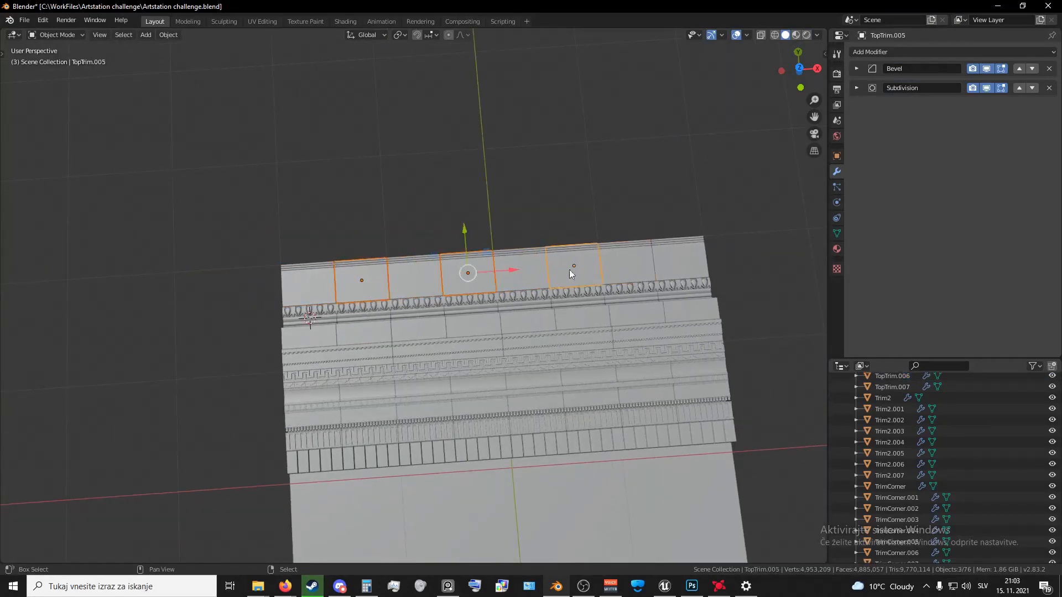
pyautogui.keyDown('shift'); pyautogui.rightClick(669, 259); pyautogui.keyUp('shift')
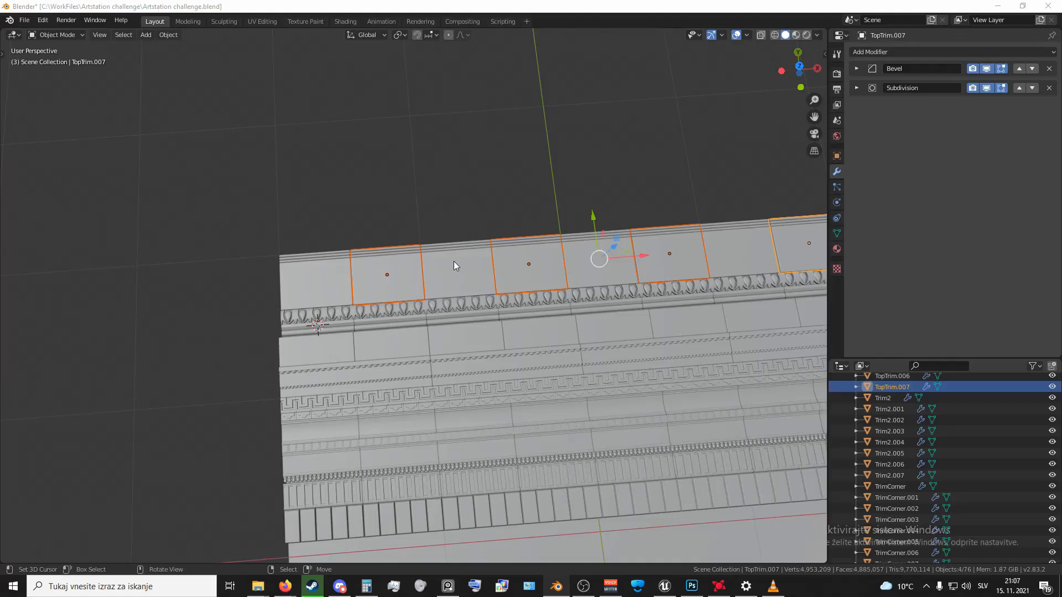
pyautogui.click(308, 285)
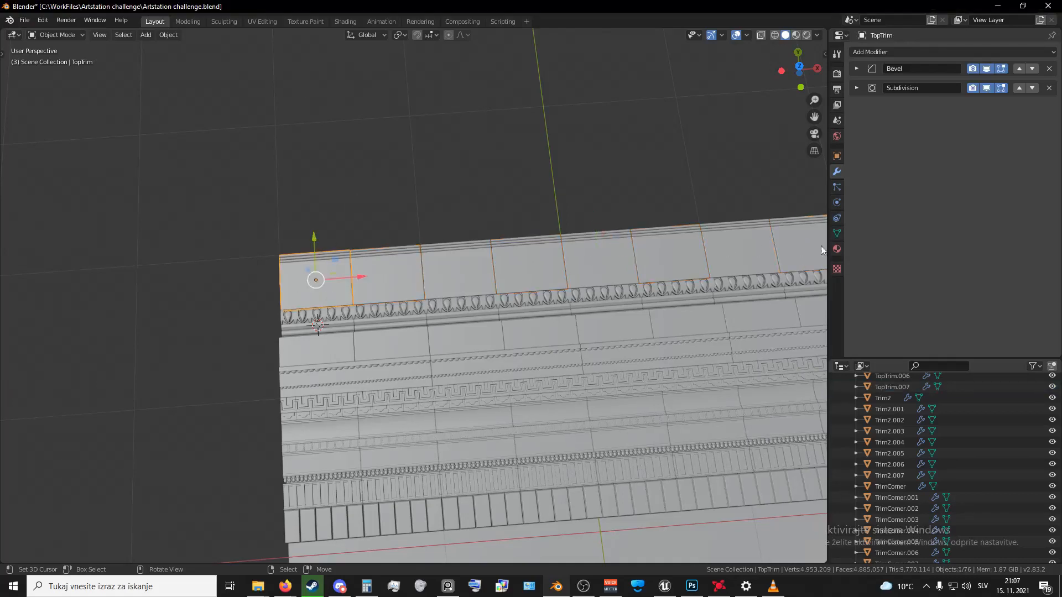
pyautogui.click(385, 275)
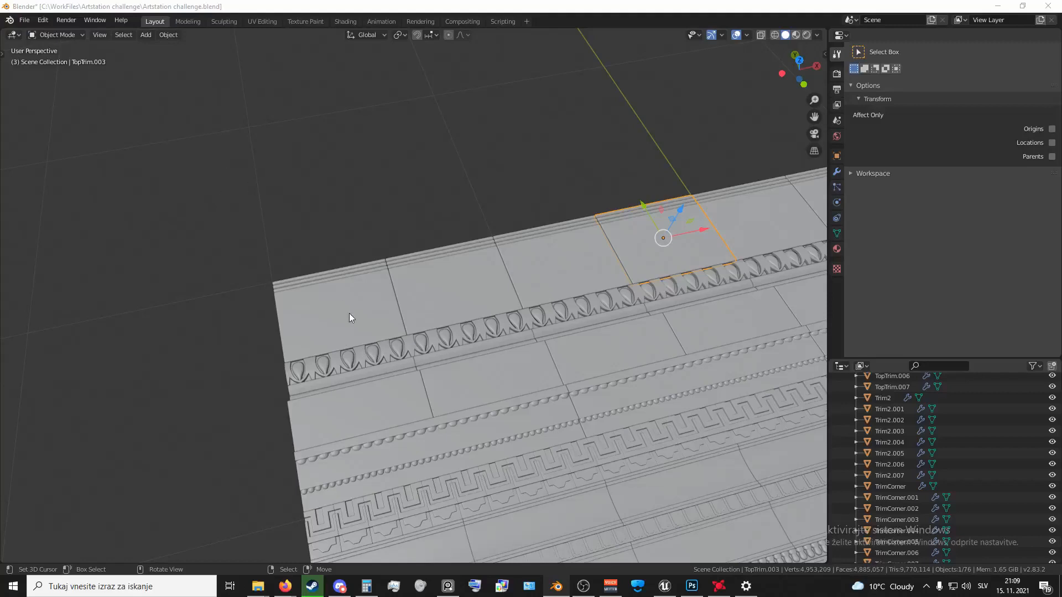
# - Fill the first top trim panel with blue in Vertex Paint and return to Object Mode
pyautogui.click(351, 310)
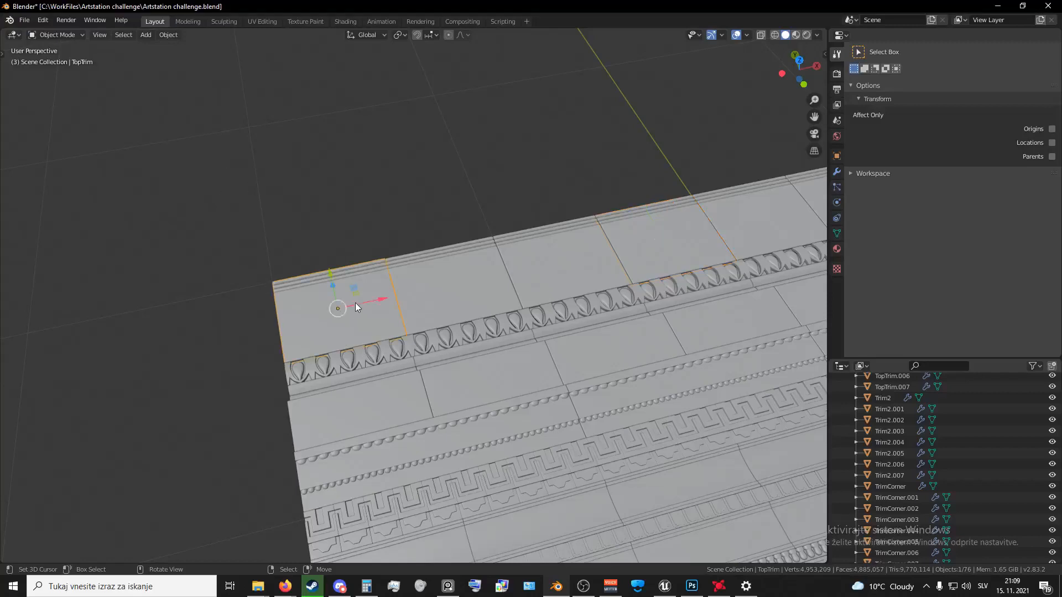
pyautogui.click(58, 35)
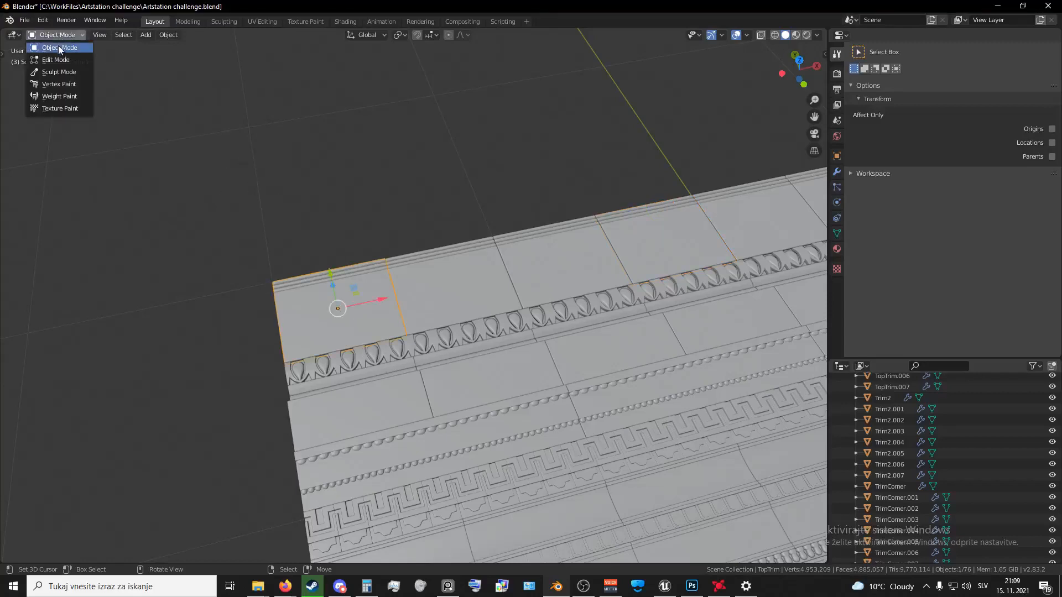
pyautogui.click(61, 85)
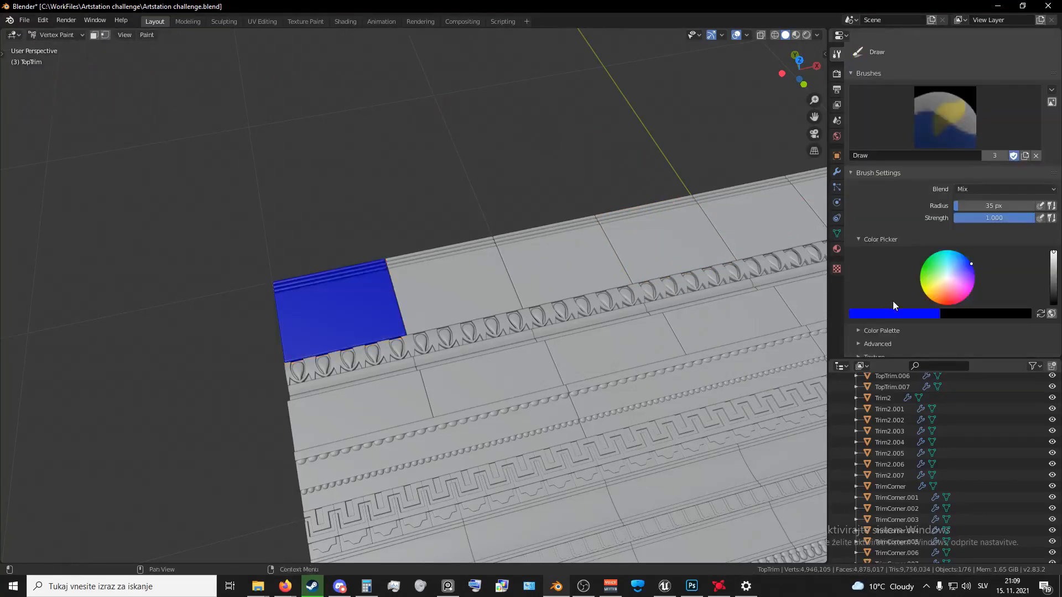
pyautogui.click(901, 314)
pyautogui.click(882, 315)
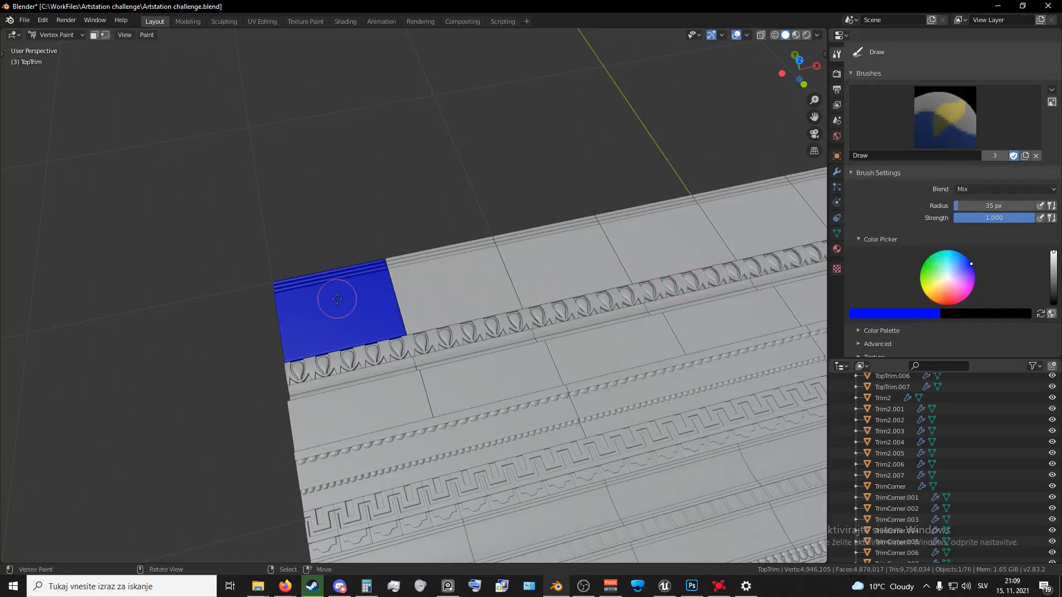
pyautogui.click(50, 36)
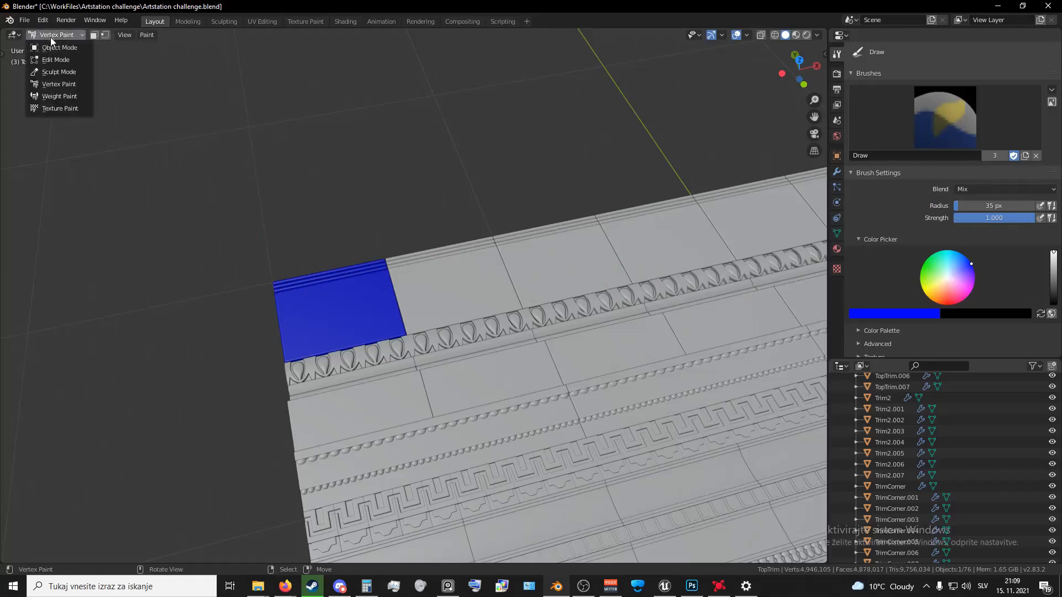
pyautogui.click(52, 47)
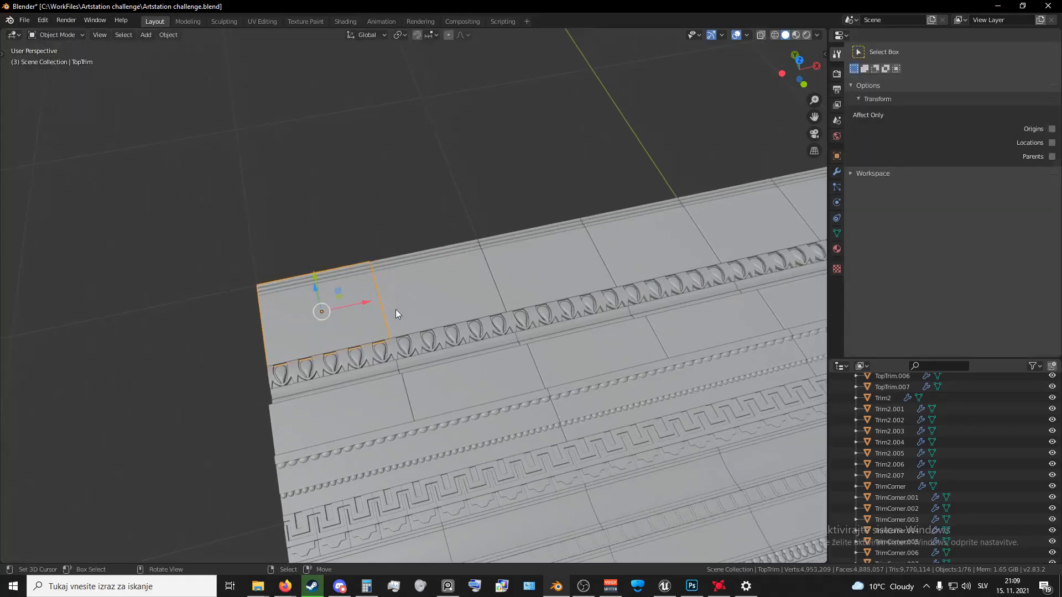
# - Fill the fourth top trim panel, TopTrim.003, with blue vertex colour and return to Object Mode
pyautogui.keyDown('shift'); pyautogui.click(396, 310); pyautogui.keyUp('shift')
pyautogui.moveTo(396, 310); pyautogui.dragTo(531, 272, button='middle')
pyautogui.keyDown('shift'); pyautogui.click(501, 276); pyautogui.keyUp('shift')
pyautogui.keyDown('shift'); pyautogui.click(575, 247); pyautogui.keyUp('shift')
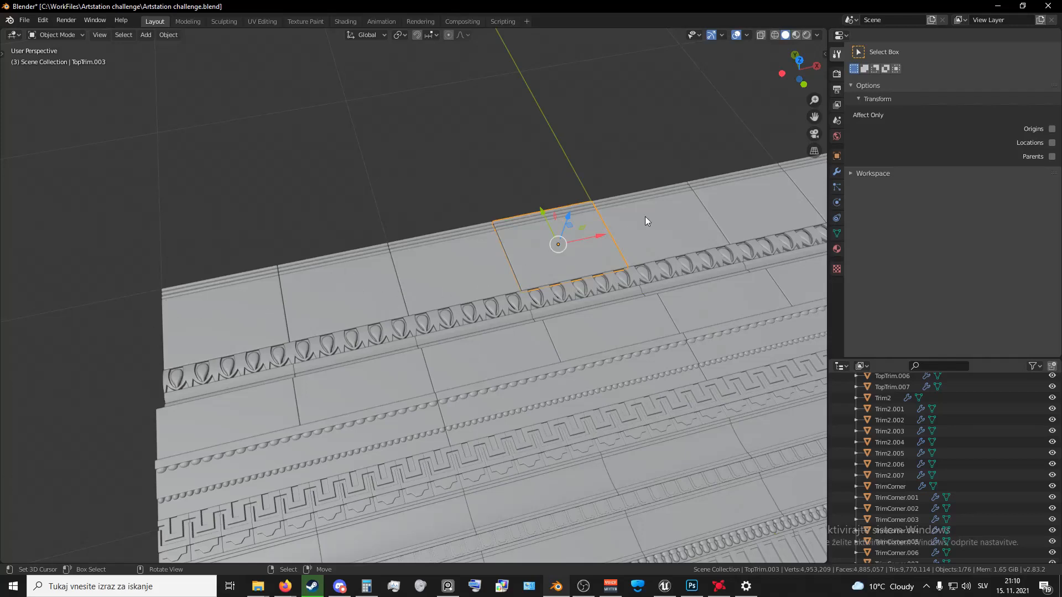
pyautogui.scroll(-1, 645, 221)
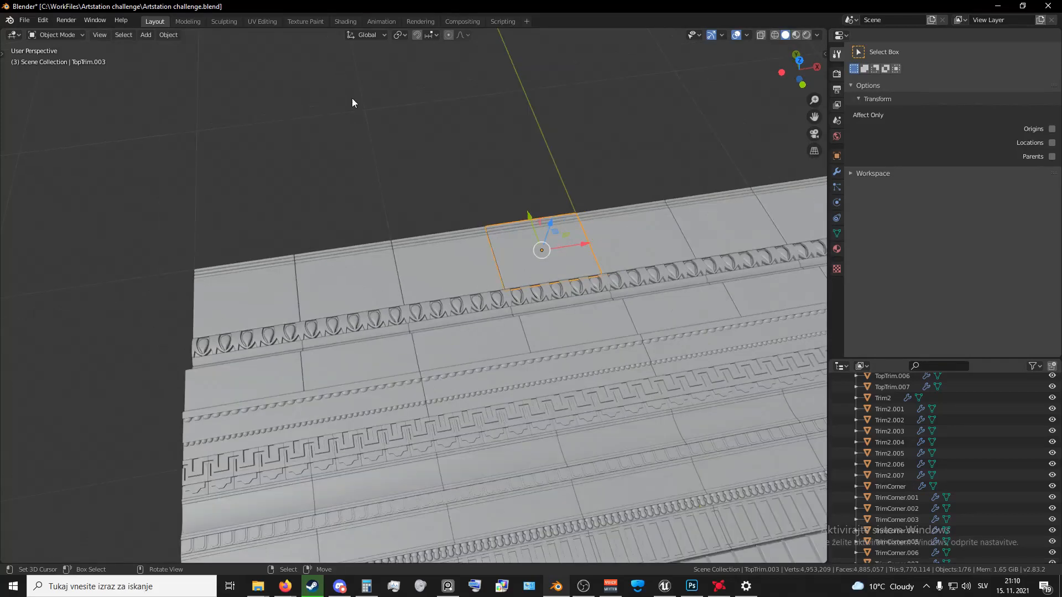
pyautogui.click(64, 37)
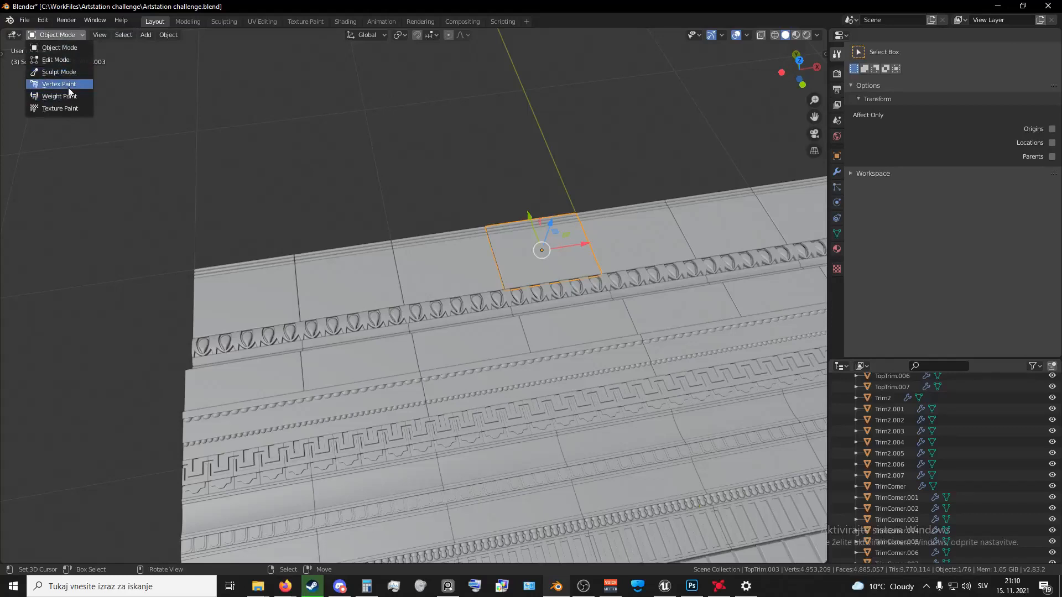
pyautogui.click(69, 88)
pyautogui.hotkey('shift', 'k')
pyautogui.keyDown('shift'); pyautogui.moveTo(450, 202); pyautogui.dragTo(296, 206, button='middle'); pyautogui.keyUp('shift')
pyautogui.click(50, 35)
pyautogui.click(60, 50)
# - Fill the seventh top trim panel, TopTrim.006, with blue vertex colour and return to Object Mode
pyautogui.click(646, 236)
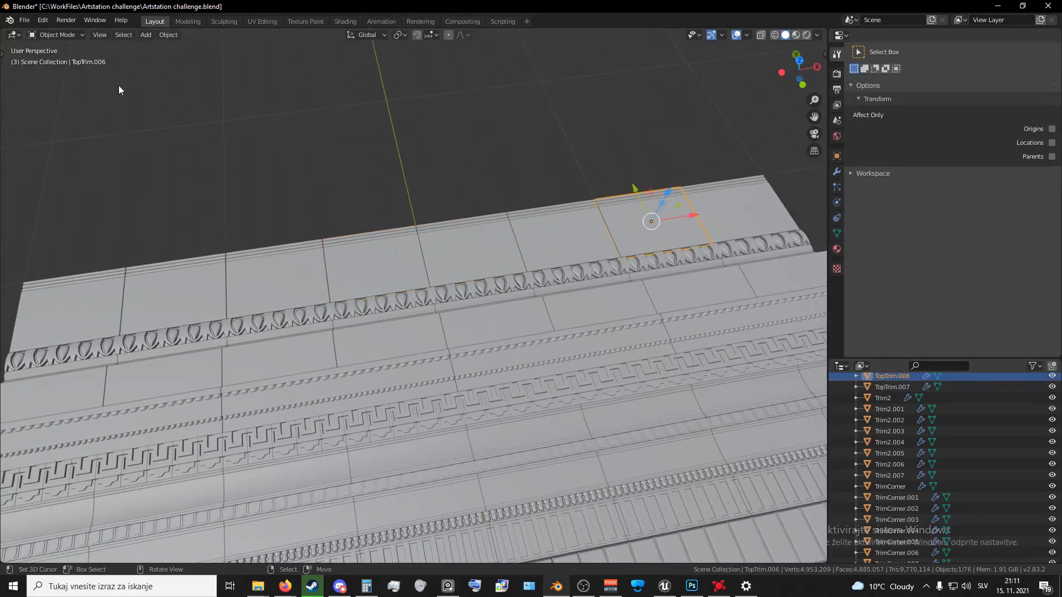
pyautogui.click(50, 34)
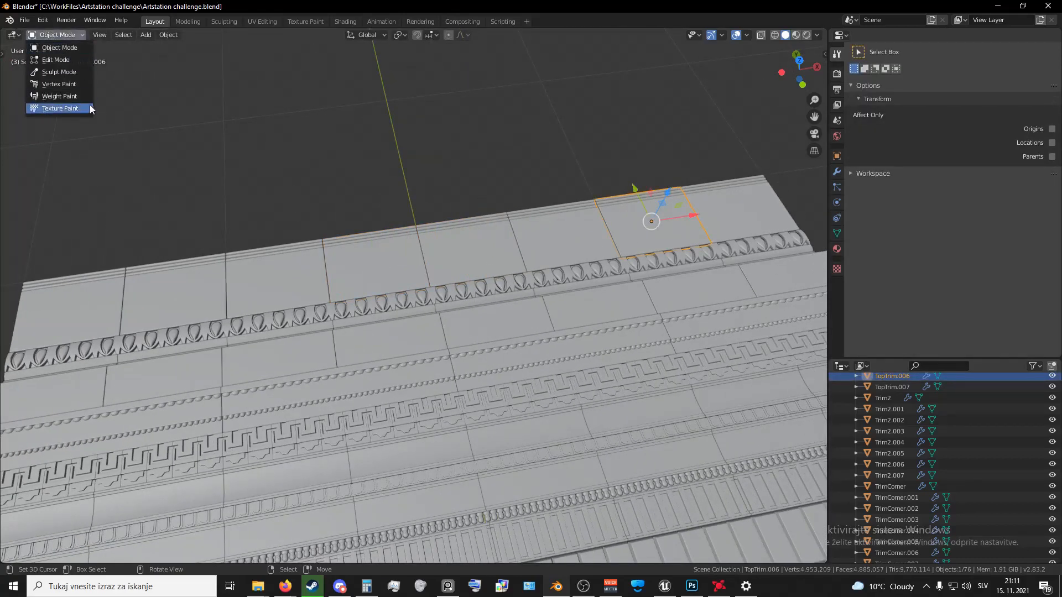
pyautogui.click(67, 87)
pyautogui.hotkey('shift', 'k')
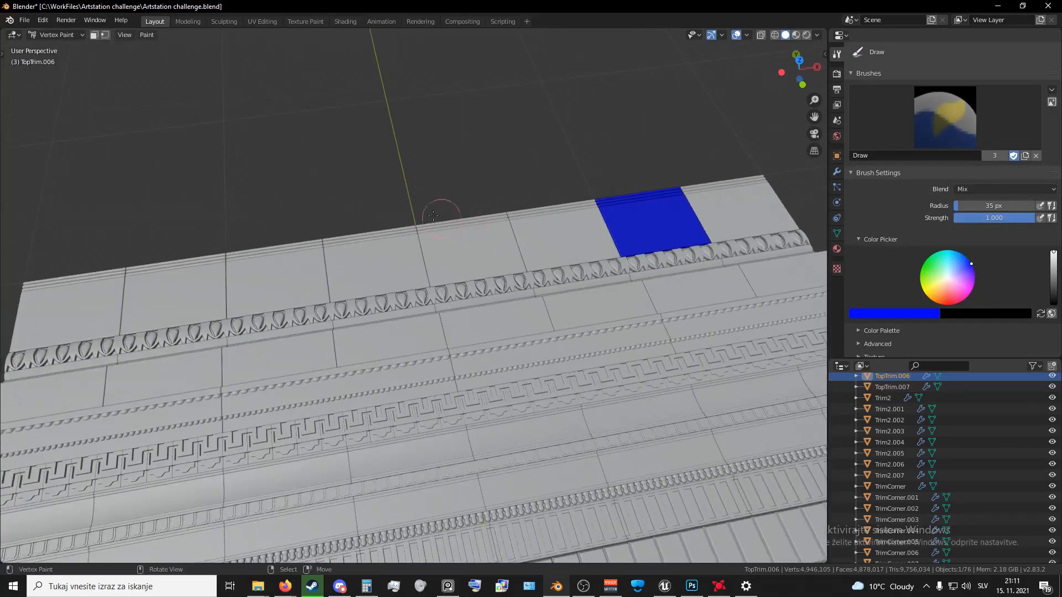
pyautogui.click(49, 35)
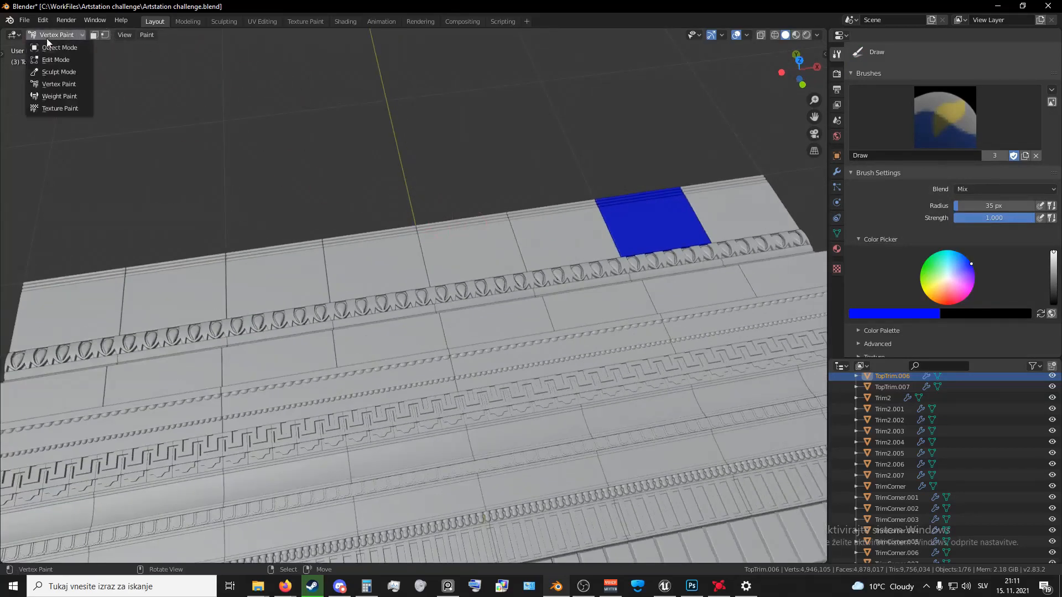
pyautogui.click(54, 49)
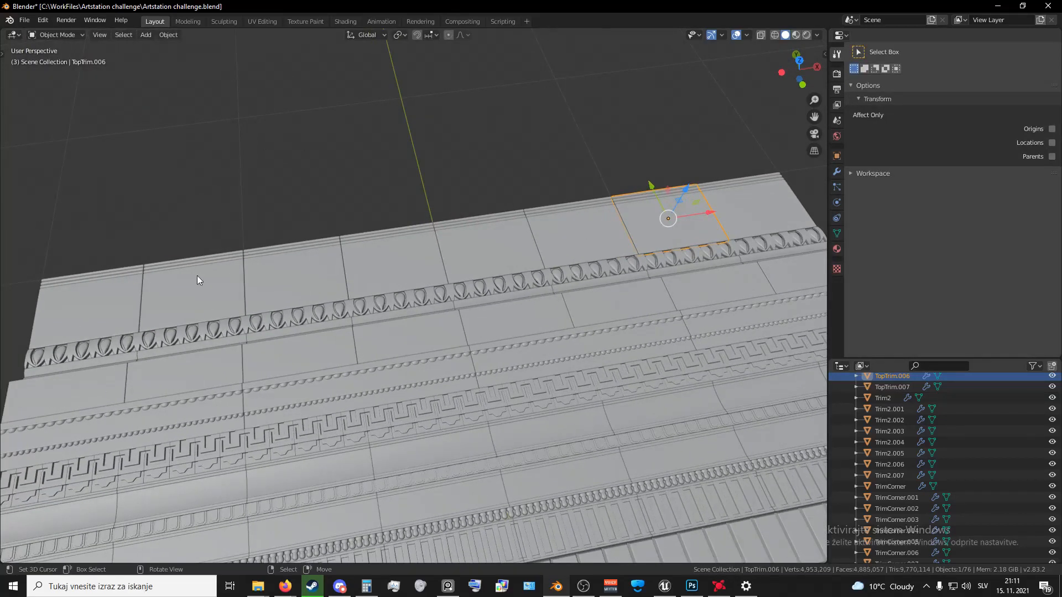
# - Fill the second top trim panel, TopTrim.001, with green (R 0, G 1, B 0) in Vertex Paint and return to Object Mode
pyautogui.click(175, 298)
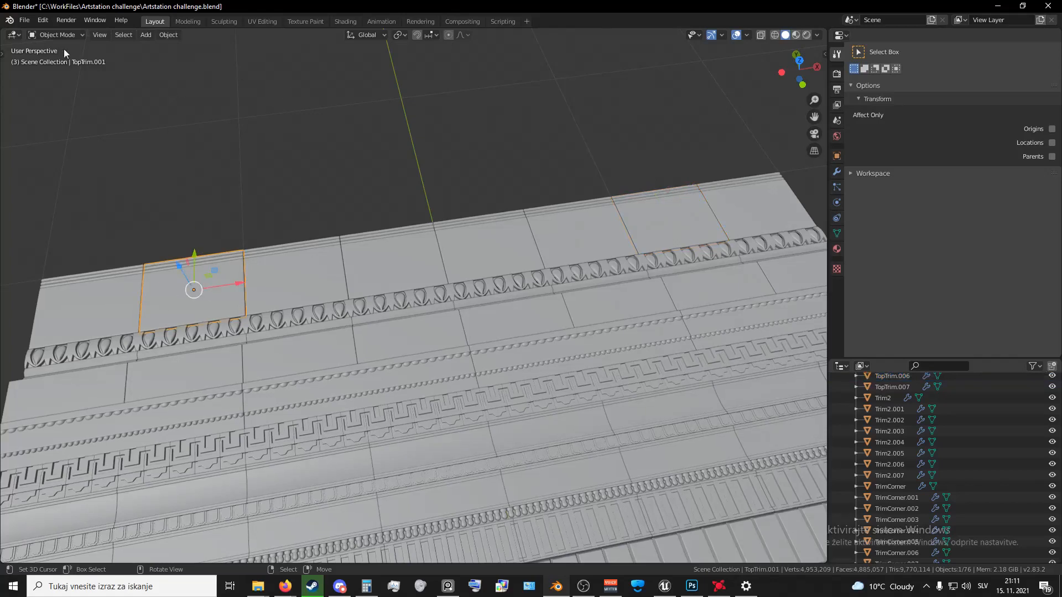
pyautogui.click(50, 34)
pyautogui.click(62, 85)
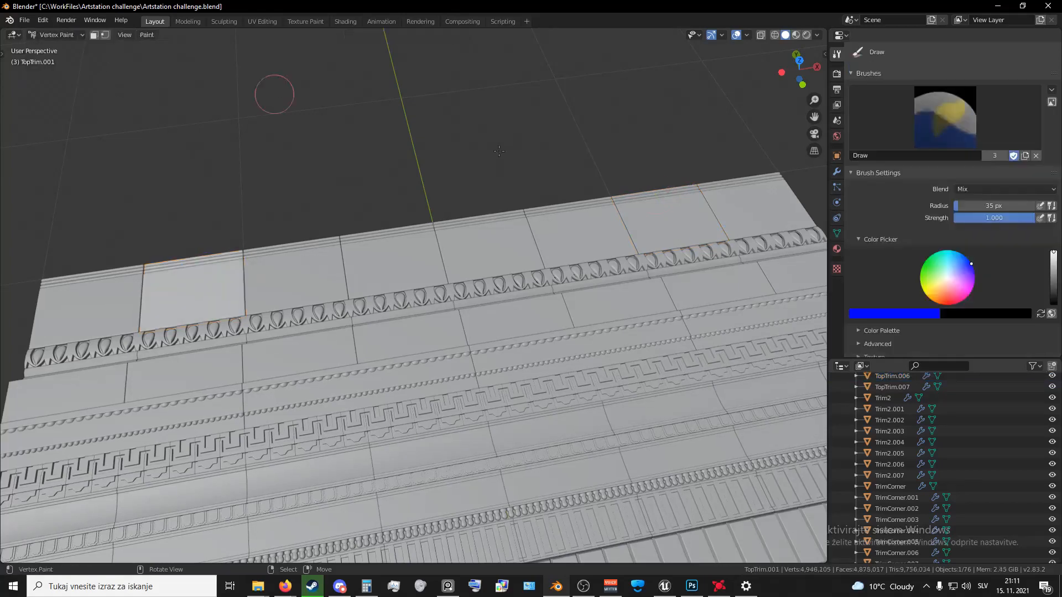
pyautogui.click(902, 313)
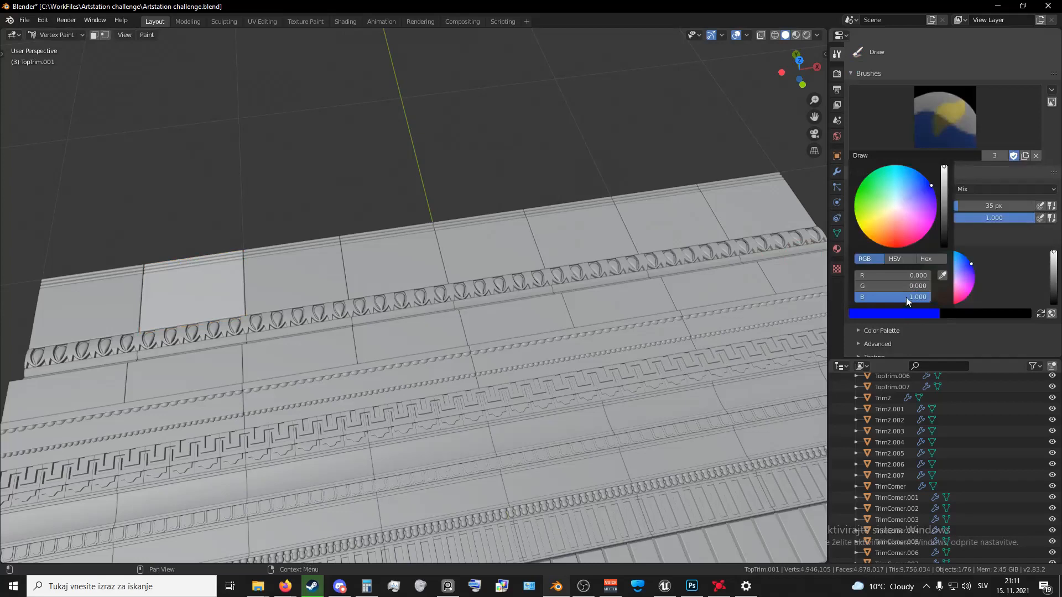
pyautogui.moveTo(906, 297)
pyautogui.mouseDown()
pyautogui.moveTo(856, 295)
pyautogui.moveTo(936, 285)
pyautogui.mouseUp()
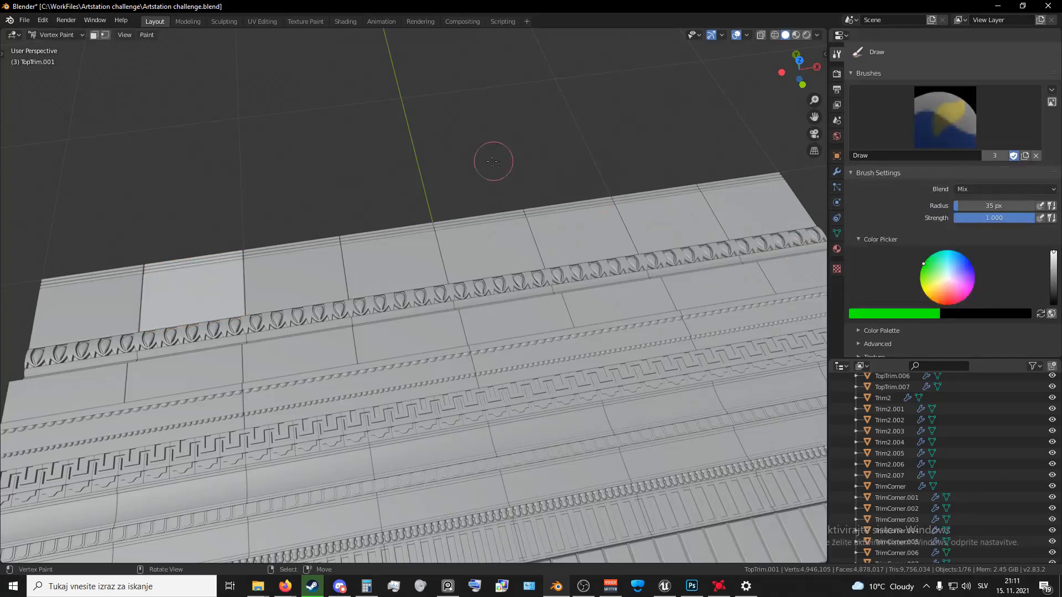
pyautogui.hotkey('shift', 'k')
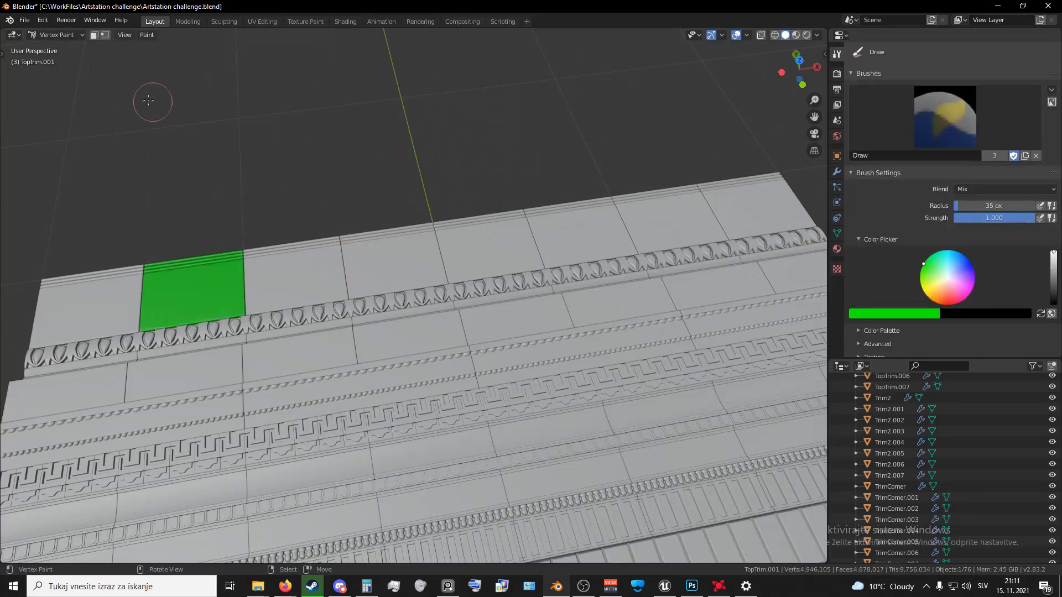
pyautogui.click(55, 34)
pyautogui.click(65, 48)
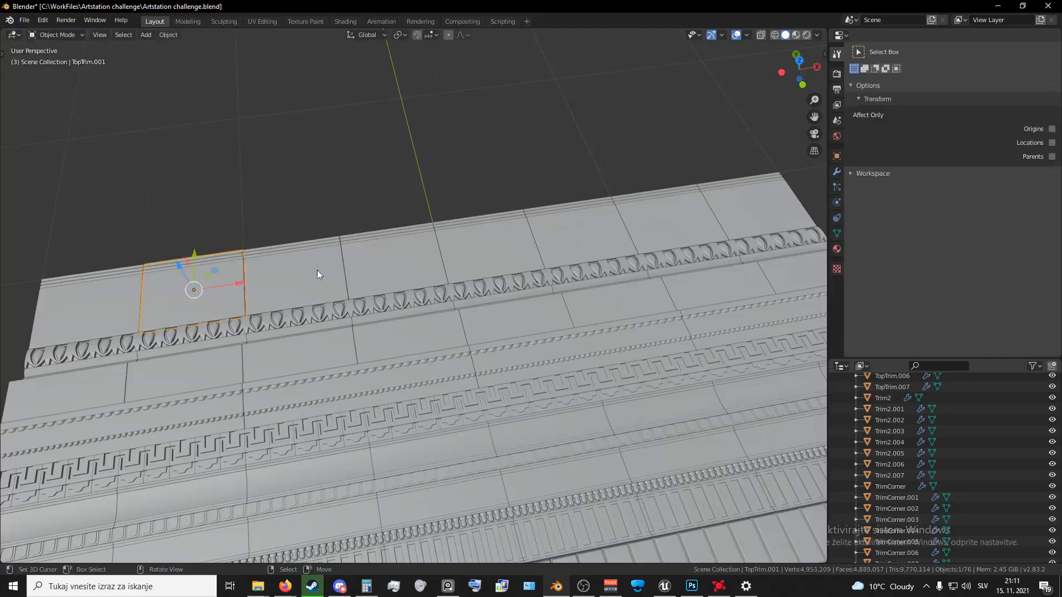
# - Fill the fifth top trim panel, TopTrim.004, with green vertex colour and return to Object Mode
pyautogui.moveTo(336, 255); pyautogui.dragTo(304, 250, button='middle')
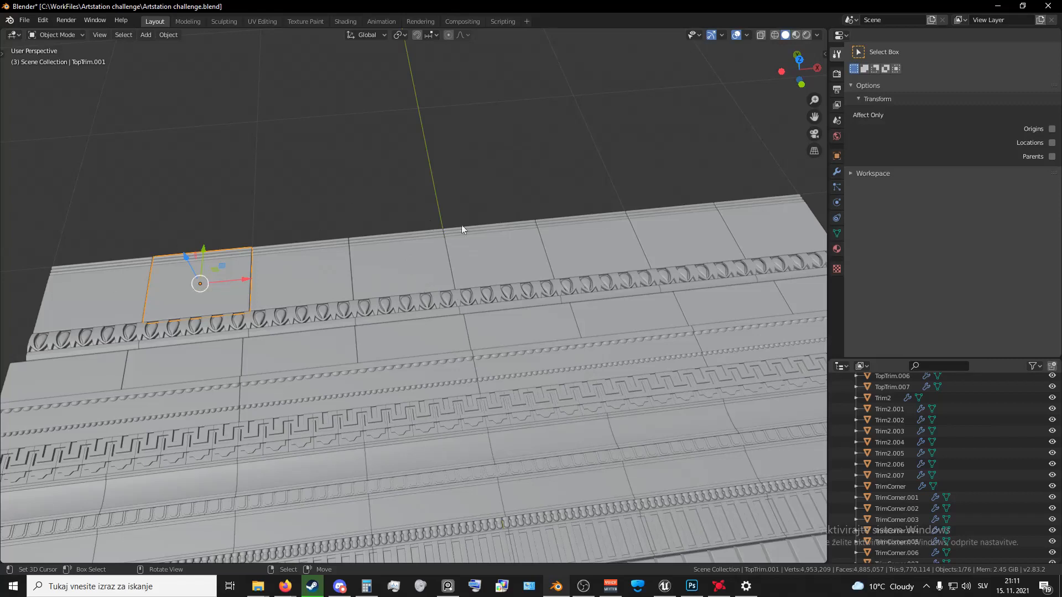
pyautogui.click(407, 265)
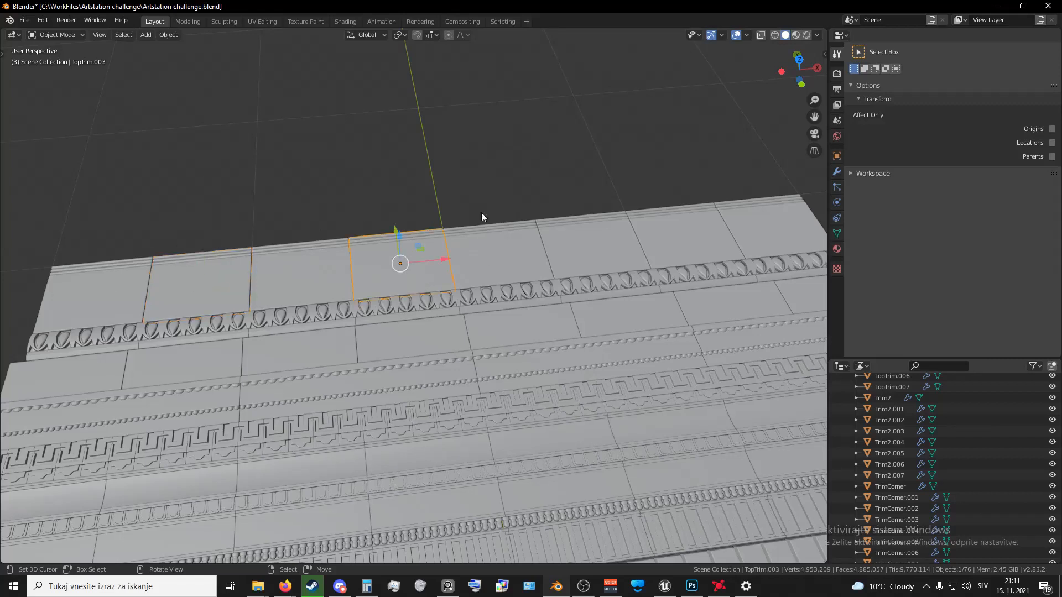
pyautogui.click(507, 254)
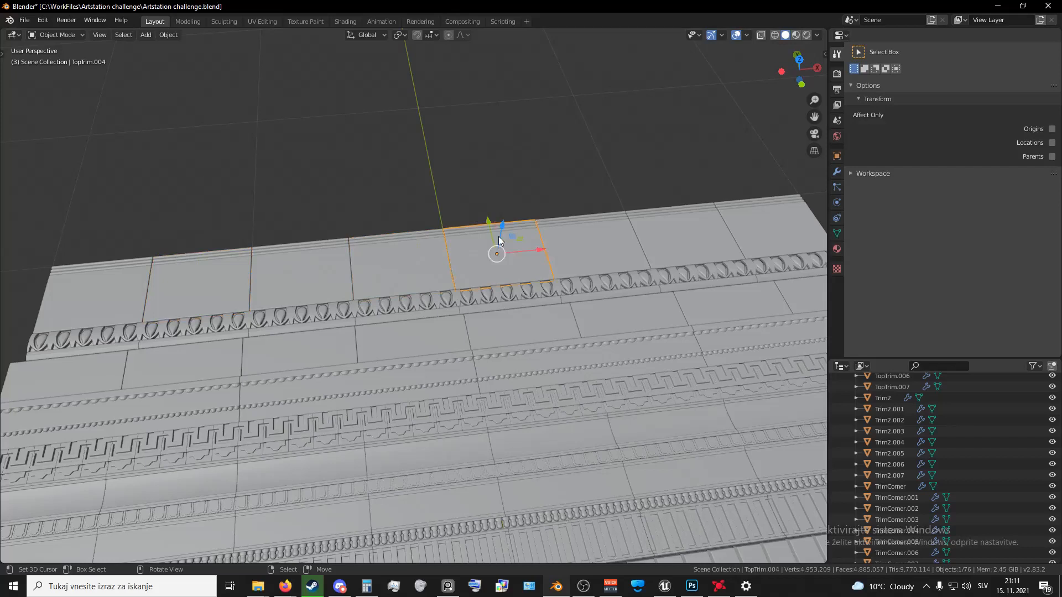
pyautogui.click(68, 36)
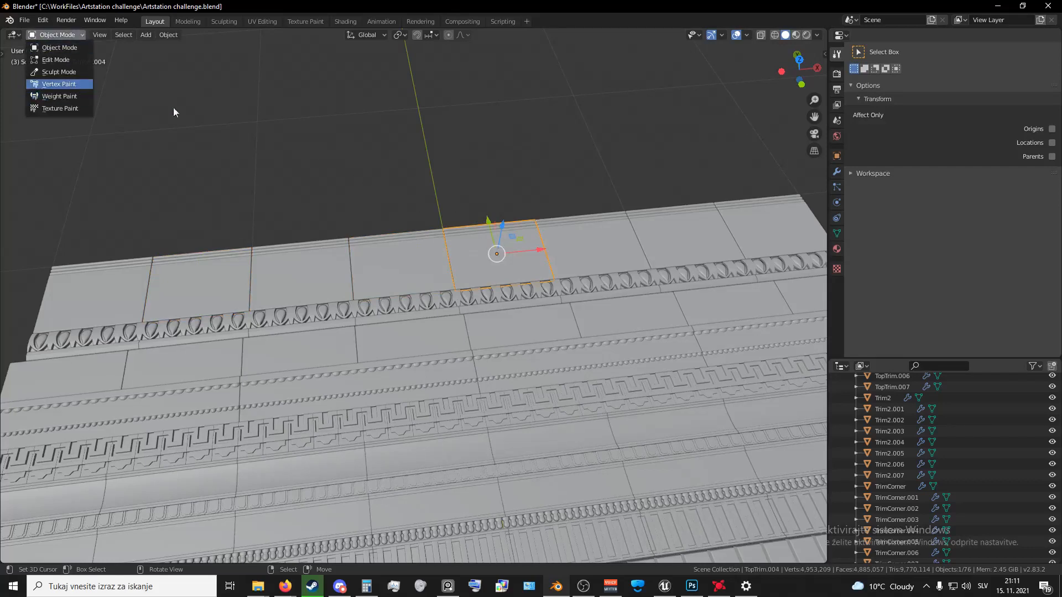
pyautogui.press('Return')
pyautogui.hotkey('shift', 'k')
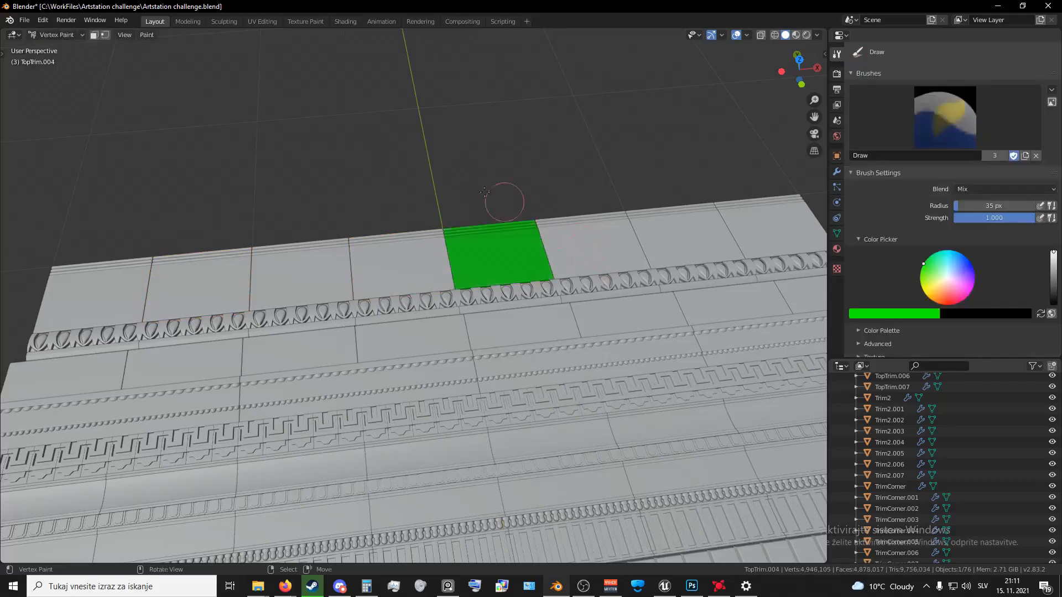
pyautogui.click(55, 35)
pyautogui.click(49, 42)
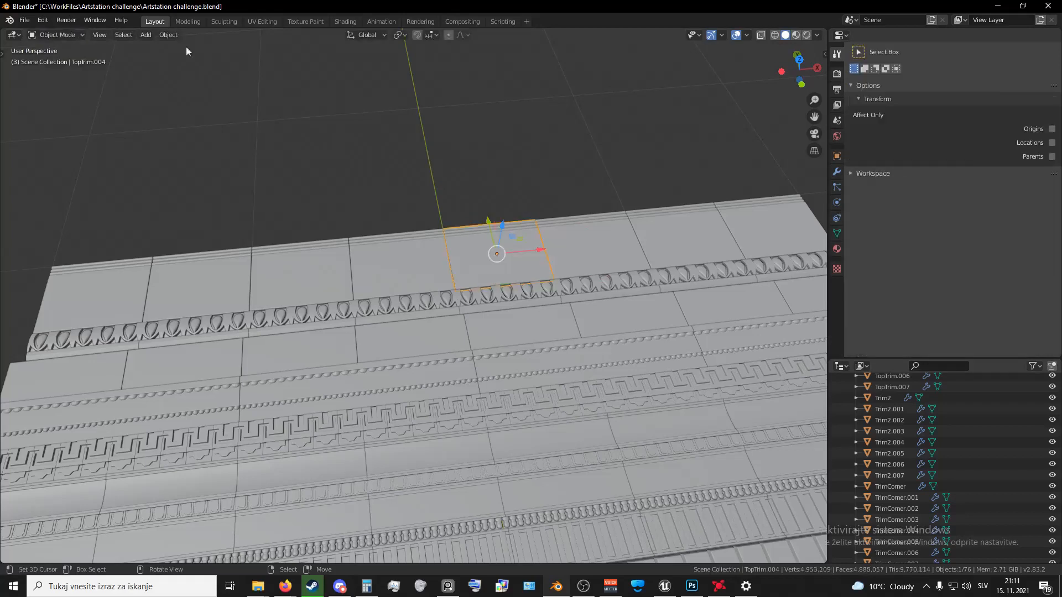
# - Select the first, fourth and seventh top trim panels together
pyautogui.click(133, 286)
pyautogui.keyDown('shift'); pyautogui.click(478, 259); pyautogui.keyUp('shift')
pyautogui.keyDown('shift'); pyautogui.click(686, 267); pyautogui.keyUp('shift')
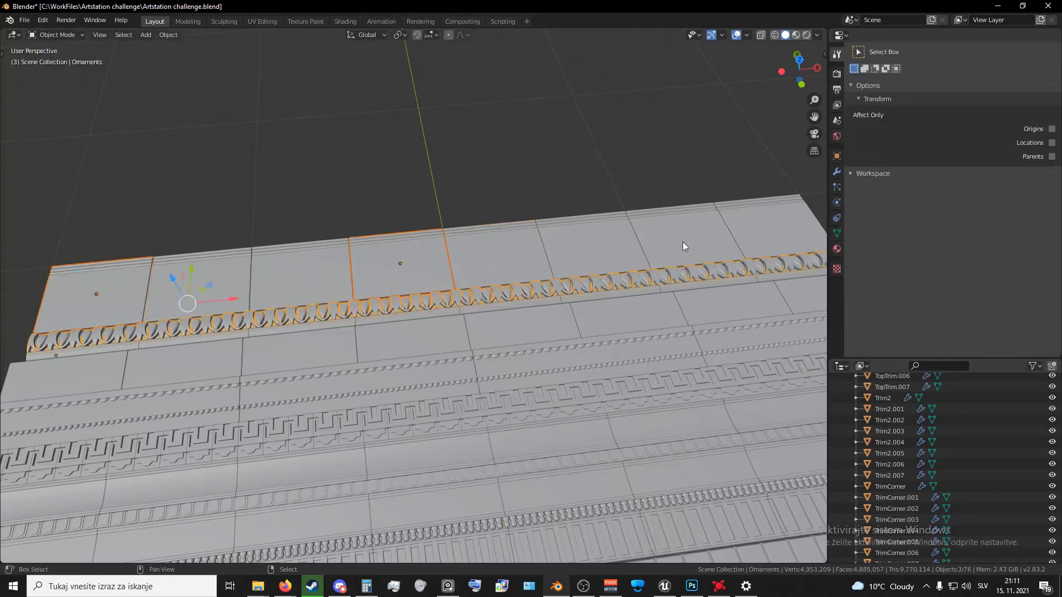
pyautogui.keyDown('shift'); pyautogui.click(683, 242); pyautogui.keyUp('shift')
# - Fill the eighth top trim panel, TopTrim.007, with green vertex colour and return to Object Mode
pyautogui.click(766, 225)
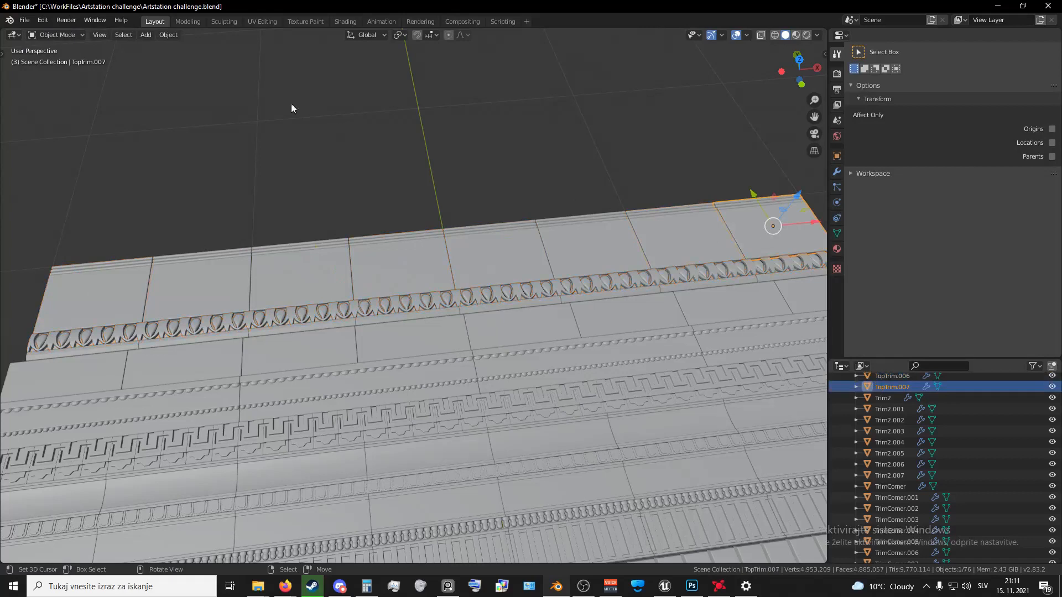
pyautogui.click(55, 35)
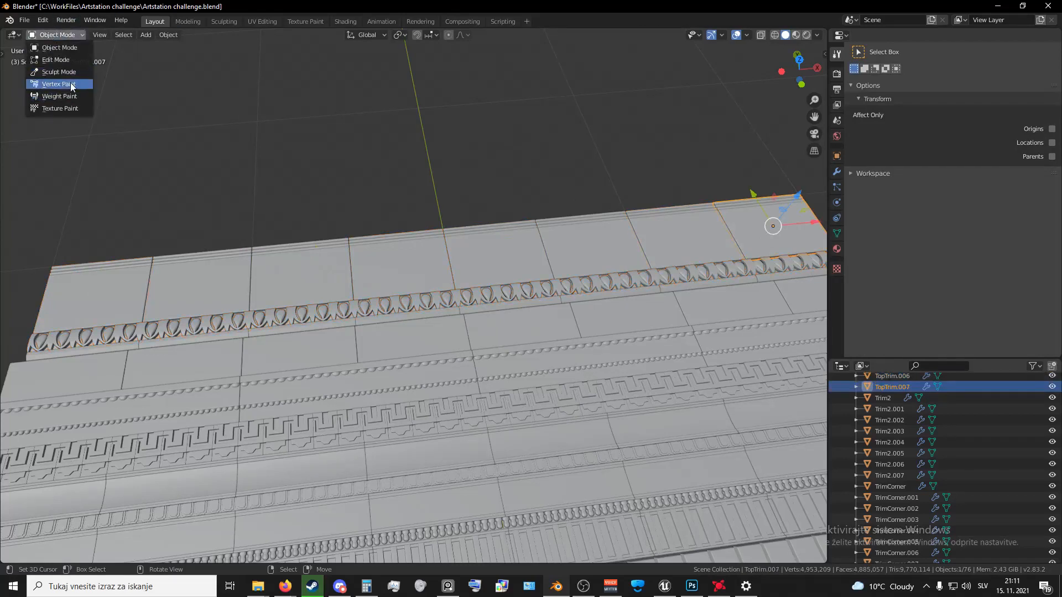
pyautogui.click(60, 84)
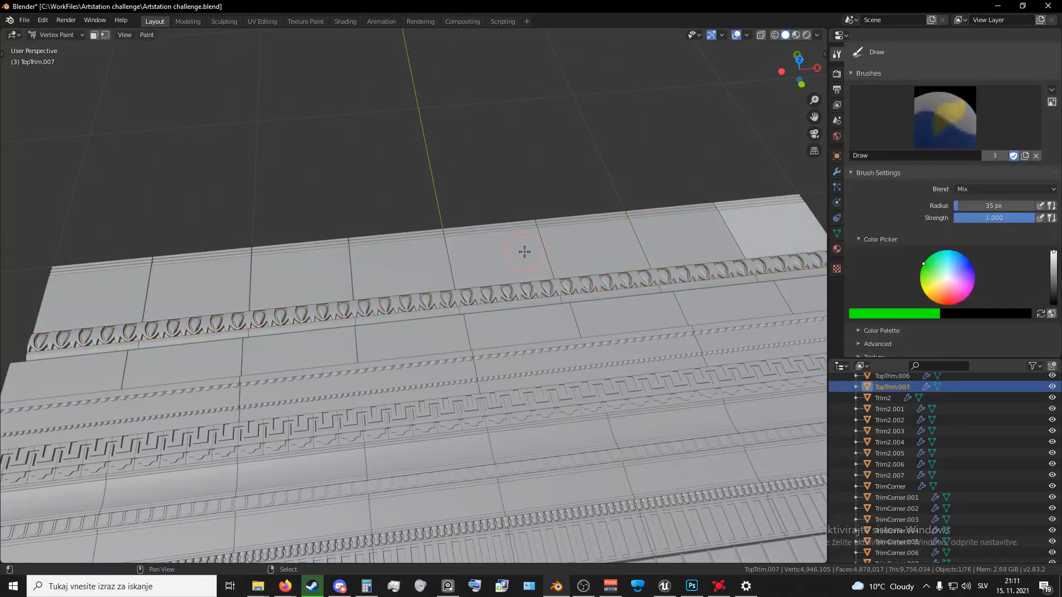
pyautogui.hotkey('shift', 'k')
pyautogui.click(71, 35)
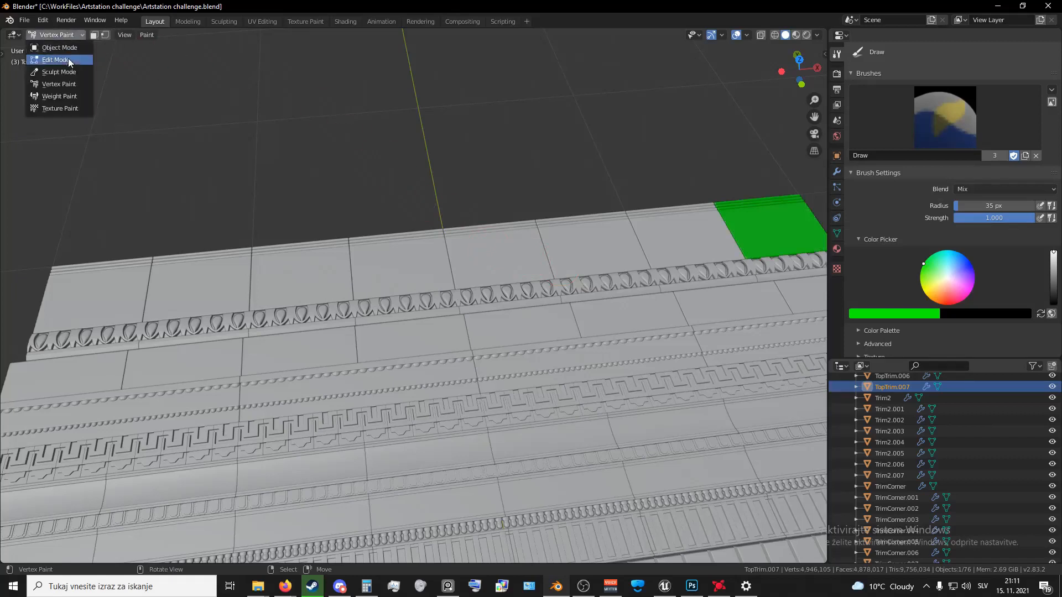
pyautogui.click(68, 50)
# - Change the brush colour to red, fill the third top trim panel, TopTrim.002, in Vertex Paint and return to Object Mode
pyautogui.click(304, 271)
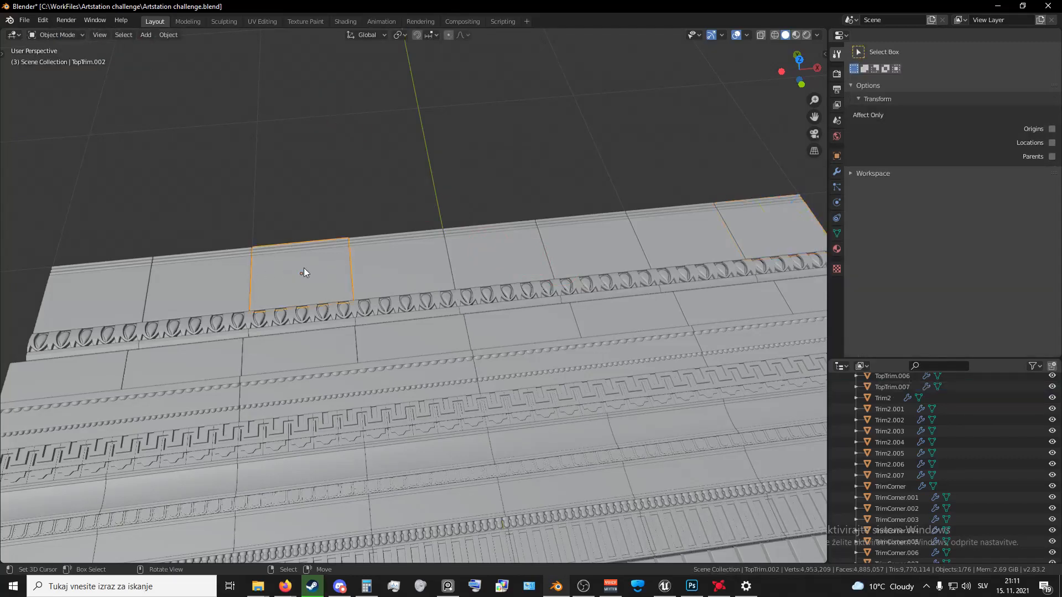
pyautogui.click(40, 35)
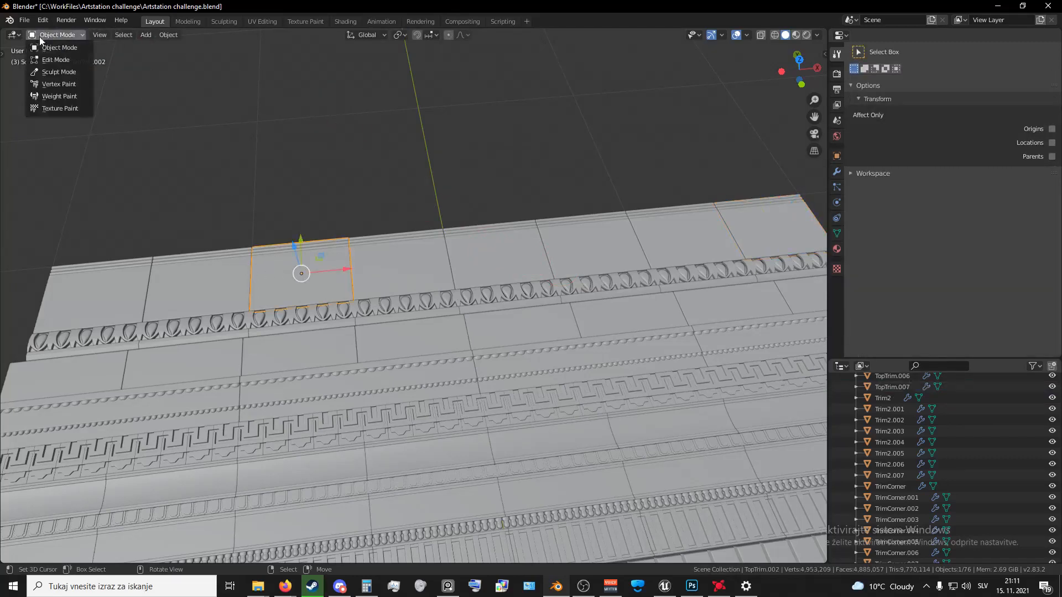
pyautogui.click(60, 85)
pyautogui.click(905, 314)
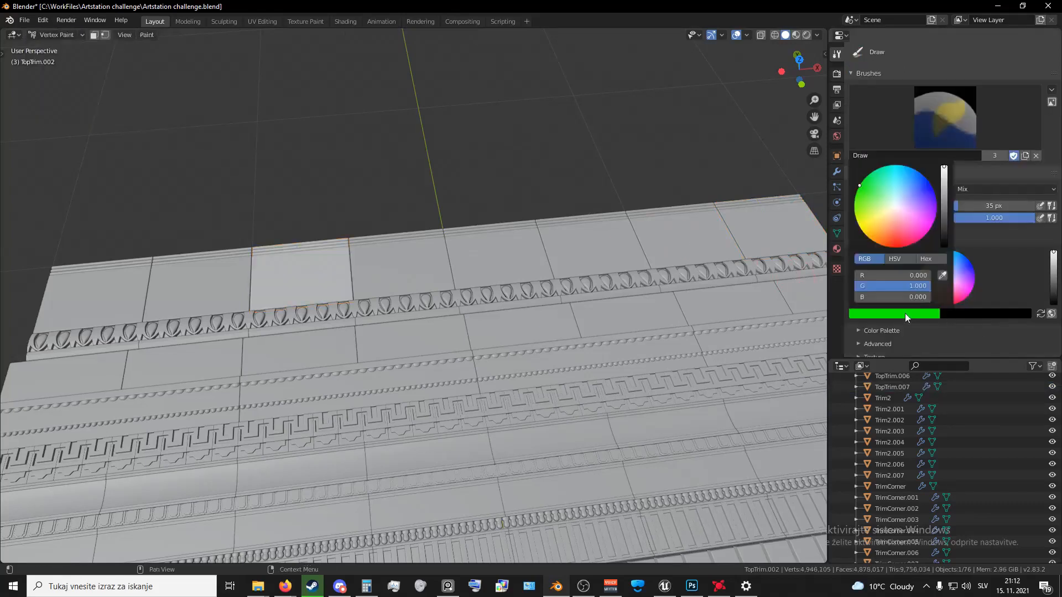
pyautogui.moveTo(886, 282); pyautogui.dragTo(931, 276)
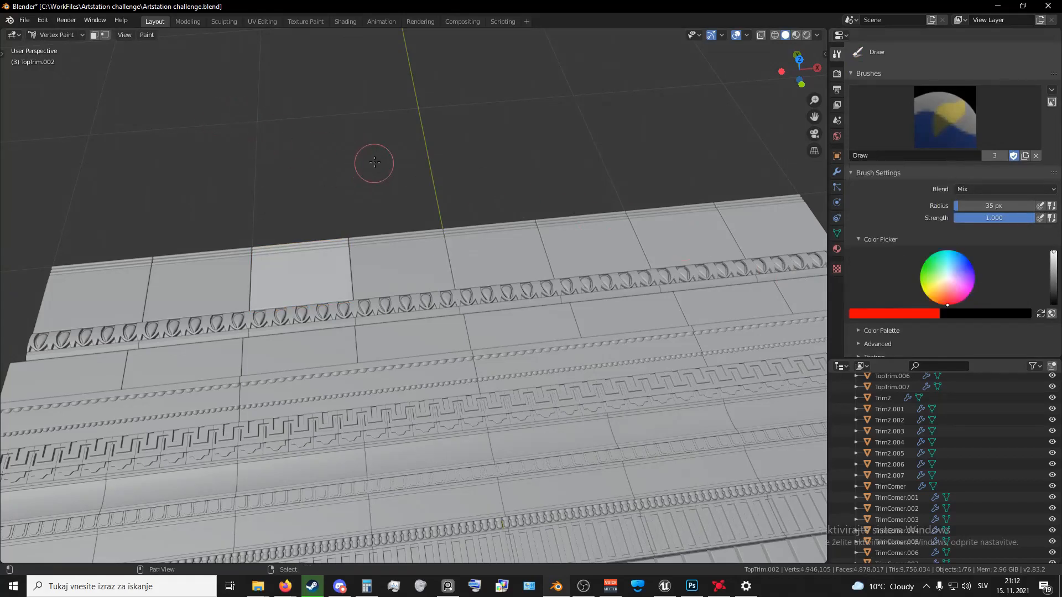
pyautogui.hotkey('shift', 'k')
pyautogui.click(54, 35)
pyautogui.click(56, 48)
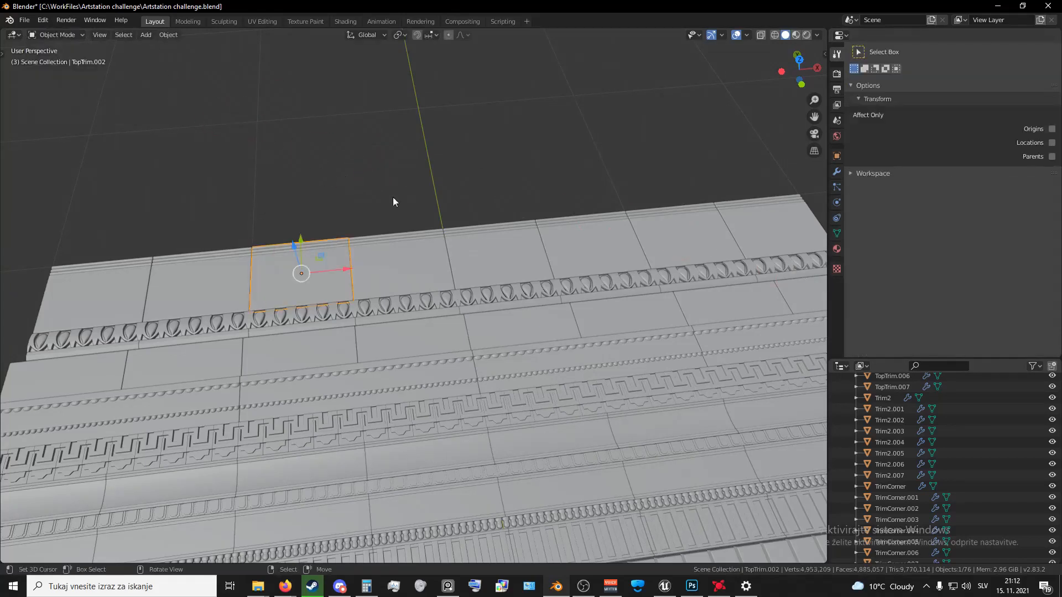
# - Fill the sixth top trim panel, TopTrim.005, with red vertex colour and return to Object Mode
pyautogui.click(611, 258)
pyautogui.click(54, 35)
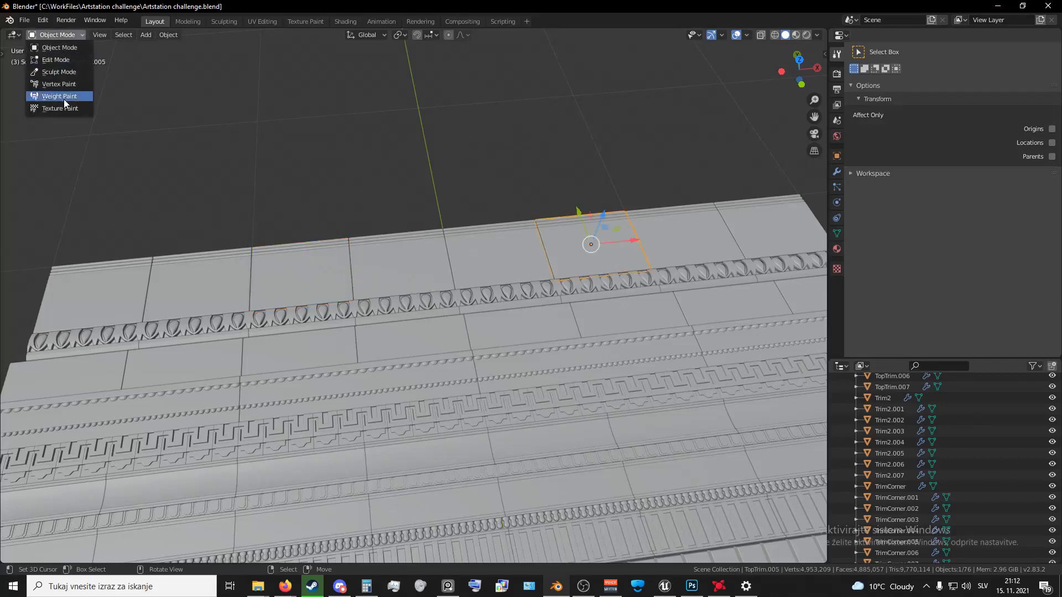
pyautogui.click(59, 84)
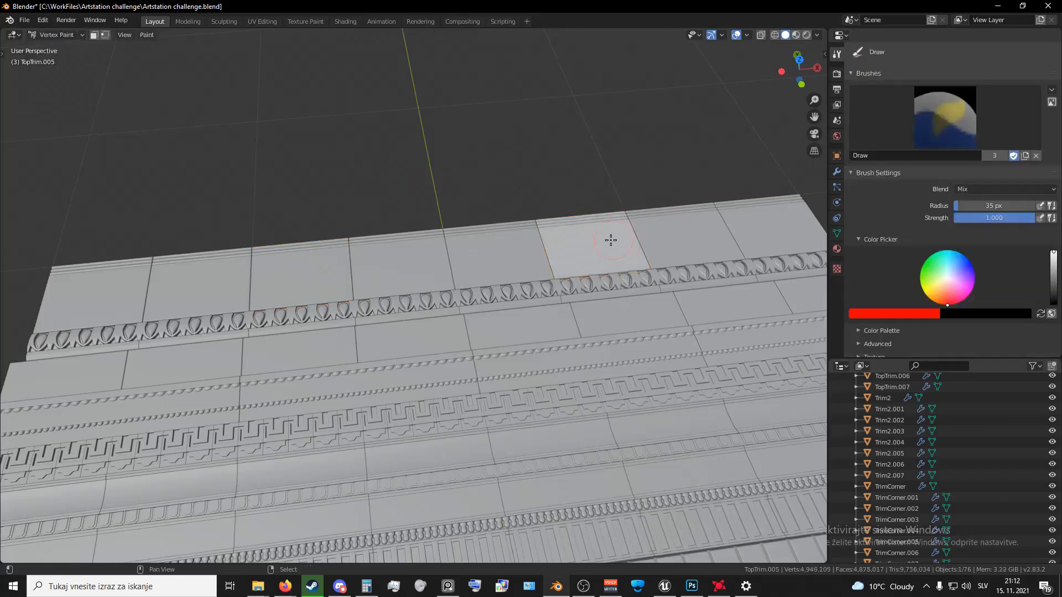
pyautogui.hotkey('shift', 'k')
pyautogui.click(35, 34)
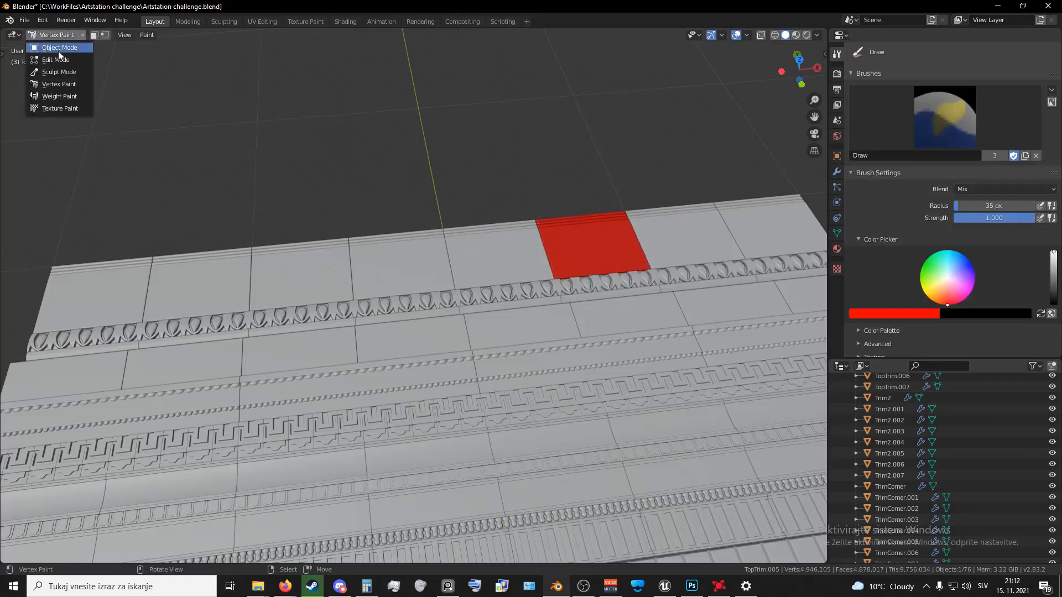
pyautogui.click(58, 48)
# - Select the Ornaments strip together with the first, fourth and seventh top trim panels
pyautogui.moveTo(201, 140)
pyautogui.mouseDown(button='middle')
pyautogui.moveTo(403, 267)
pyautogui.moveTo(366, 224)
pyautogui.moveTo(428, 227)
pyautogui.moveTo(449, 240)
pyautogui.moveTo(450, 203)
pyautogui.mouseUp(button='middle')
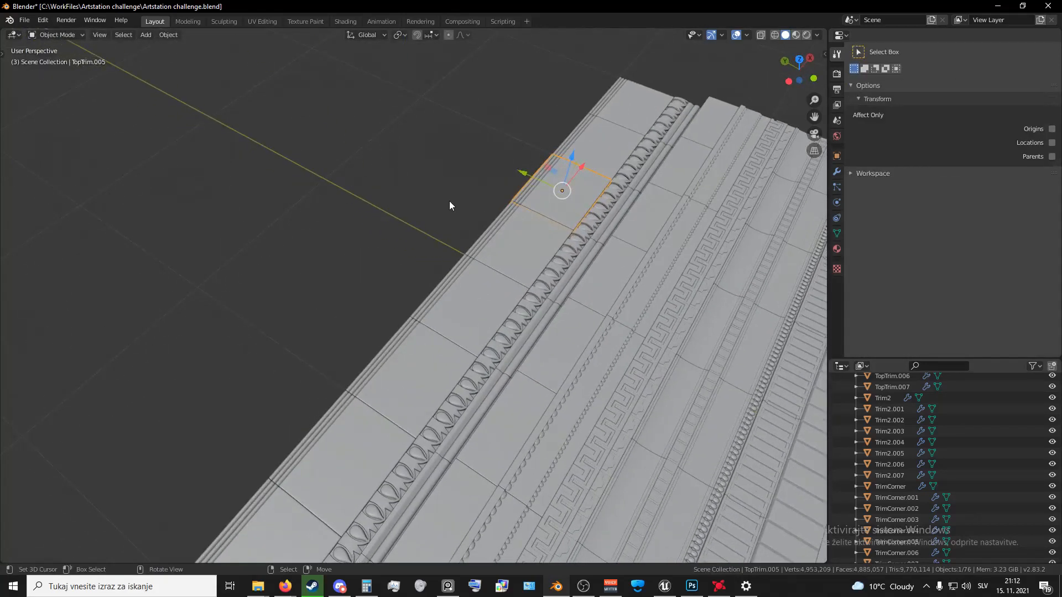
pyautogui.click(487, 363)
pyautogui.moveTo(487, 362); pyautogui.dragTo(239, 376, button='middle')
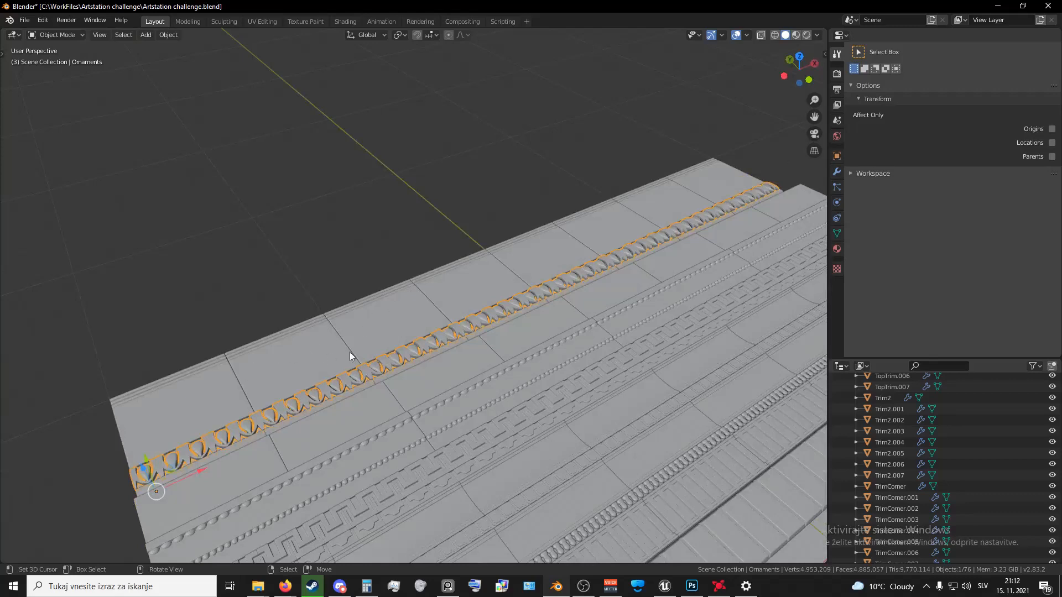
pyautogui.moveTo(350, 352); pyautogui.dragTo(357, 383, button='middle')
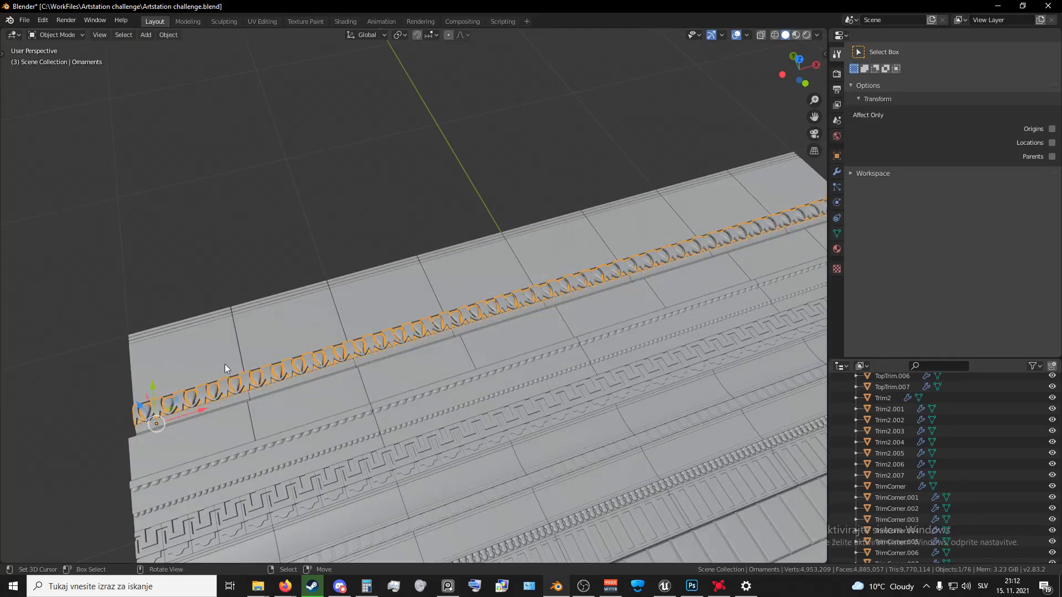
pyautogui.moveTo(281, 367); pyautogui.dragTo(288, 342, button='middle')
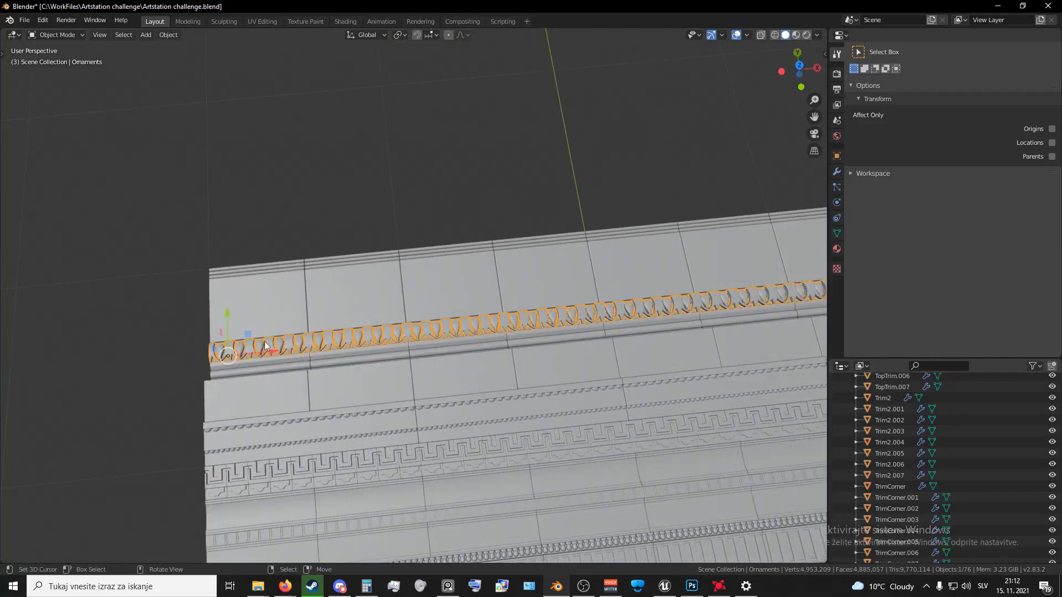
pyautogui.keyDown('shift'); pyautogui.click(265, 313); pyautogui.keyUp('shift')
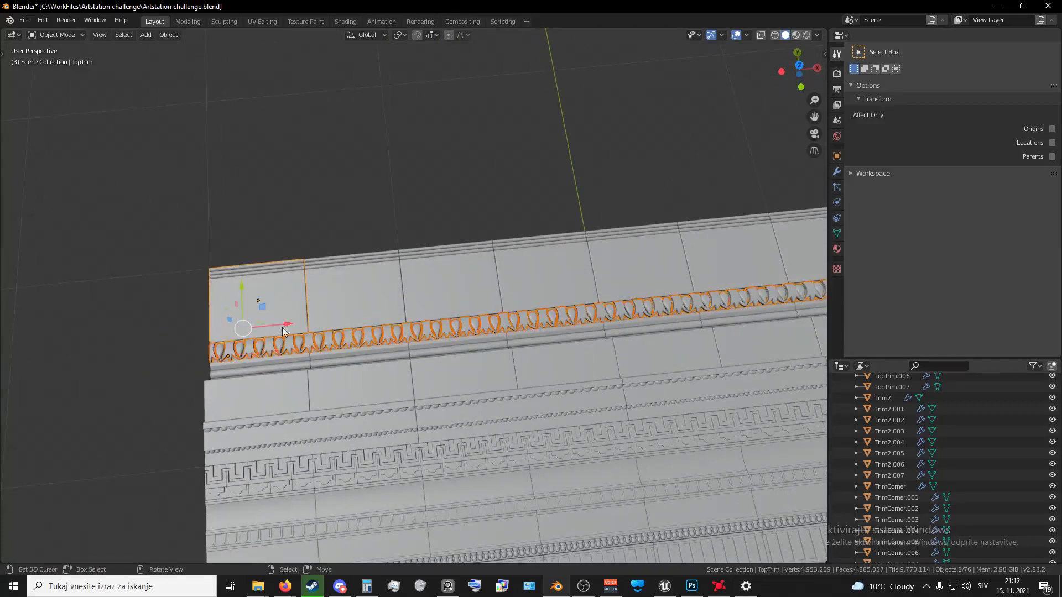
pyautogui.keyDown('shift'); pyautogui.click(567, 280); pyautogui.keyUp('shift')
pyautogui.keyDown('shift'); pyautogui.moveTo(567, 280); pyautogui.dragTo(470, 307, button='middle'); pyautogui.keyUp('shift')
pyautogui.keyDown('shift'); pyautogui.click(763, 244); pyautogui.keyUp('shift')
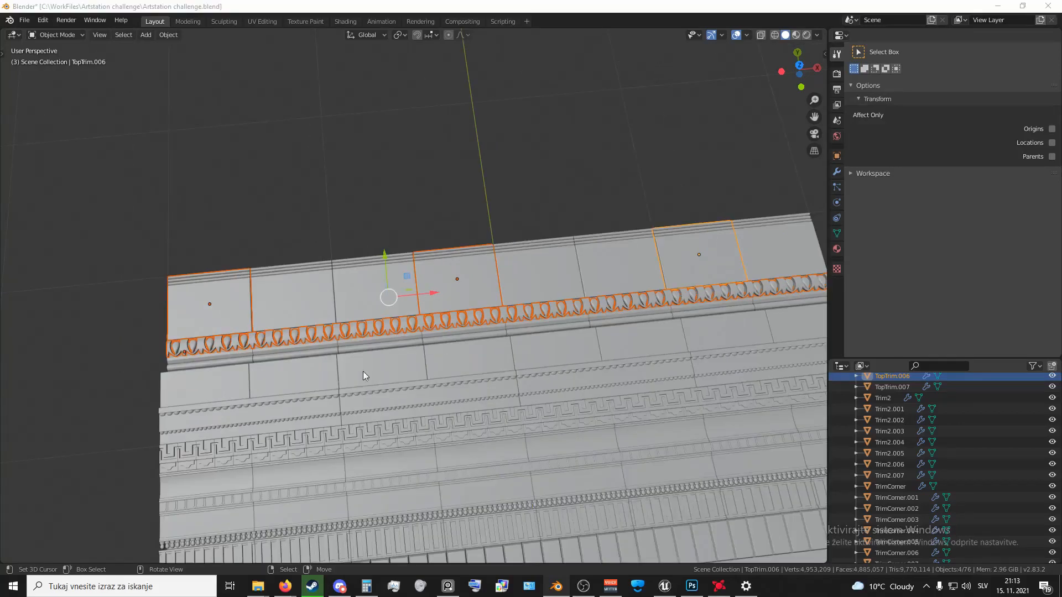
# - Select the Ornaments strip alone and try moving it off the trim sheet
pyautogui.moveTo(363, 371); pyautogui.dragTo(339, 323, button='middle')
pyautogui.click(417, 371)
pyautogui.scroll(-3, 338, 323)
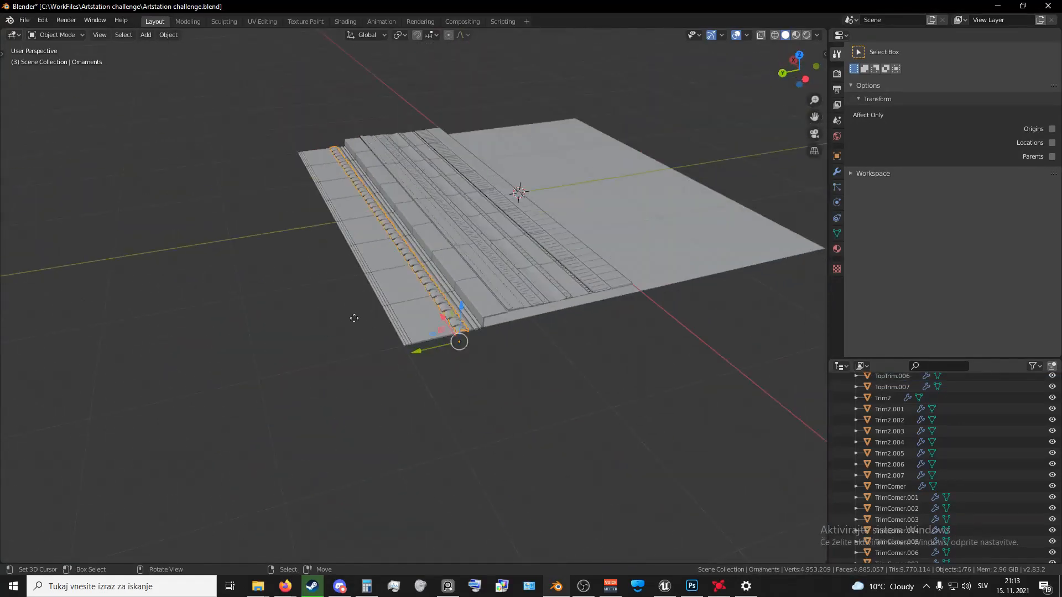
pyautogui.press('g')
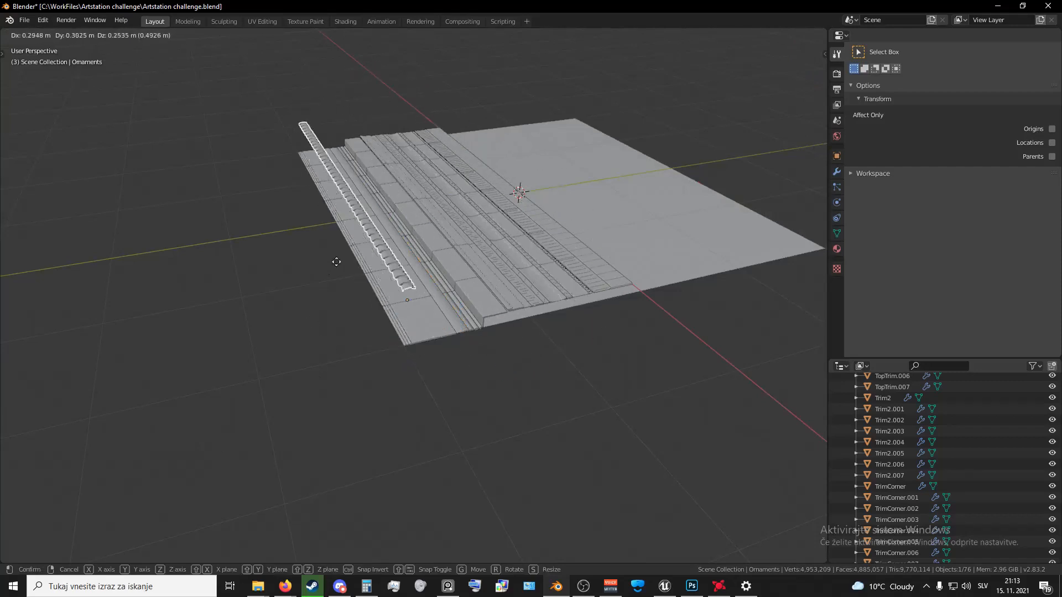
pyautogui.rightClick(438, 256)
# - Switch the brush colour to black, fill the Ornaments strip in Vertex Paint and return to Object Mode
pyautogui.moveTo(453, 331)
pyautogui.mouseDown(button='middle')
pyautogui.moveTo(436, 334)
pyautogui.moveTo(410, 308)
pyautogui.mouseUp(button='middle')
pyautogui.scroll(2, 435, 334)
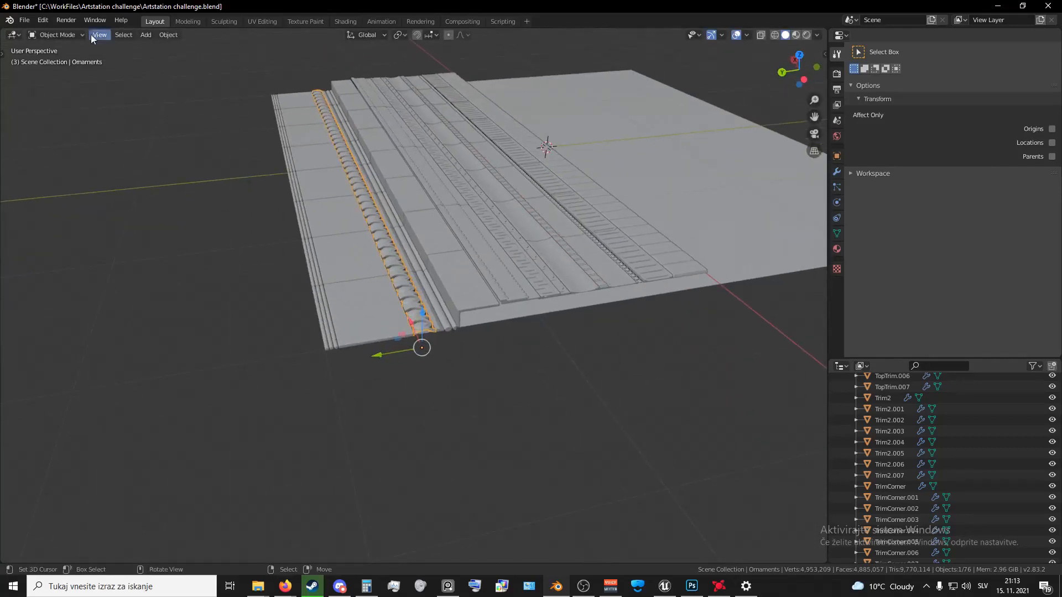
pyautogui.click(61, 36)
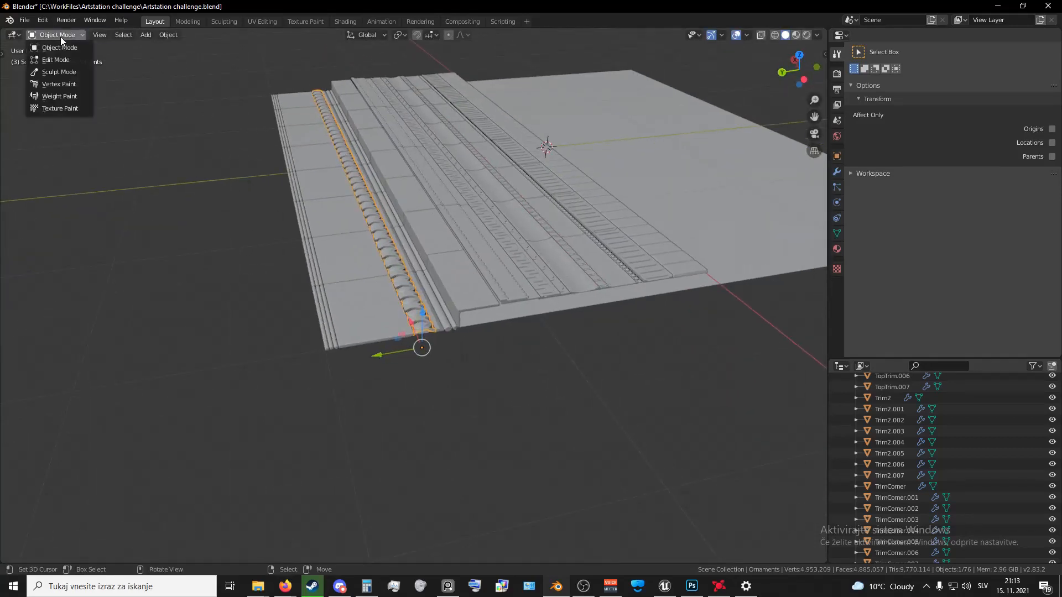
pyautogui.click(59, 84)
pyautogui.click(1041, 313)
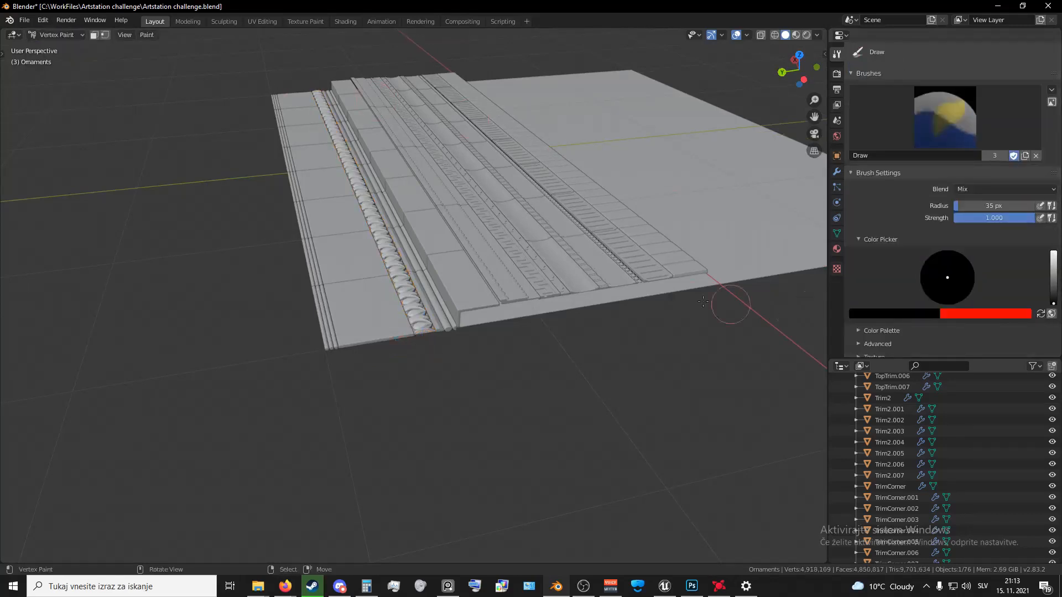
pyautogui.hotkey('shift', 'k')
pyautogui.moveTo(564, 332); pyautogui.dragTo(510, 335, button='middle')
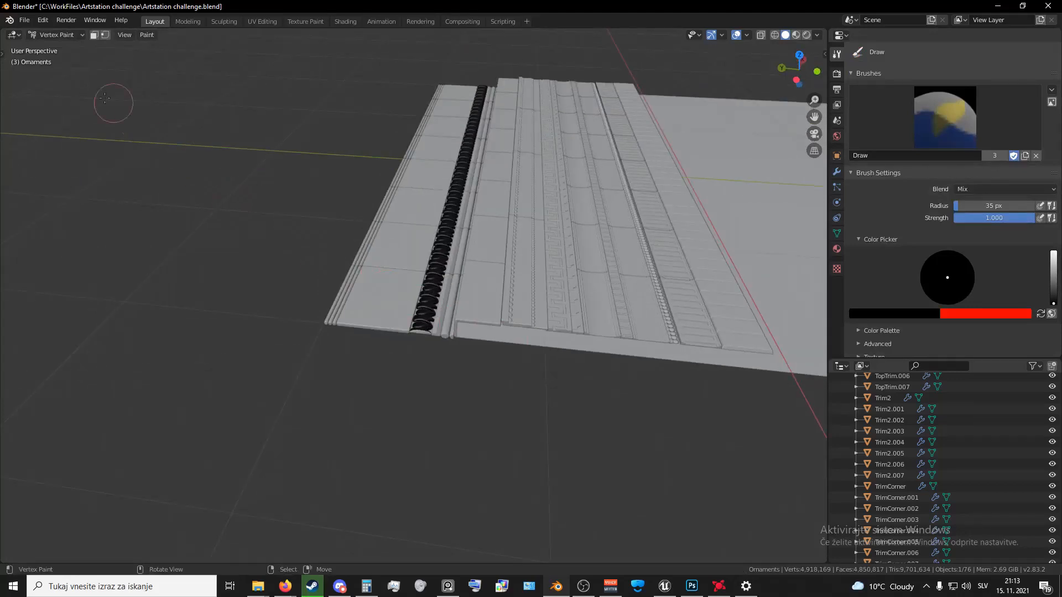
pyautogui.click(58, 35)
pyautogui.scroll(2, 416, 326)
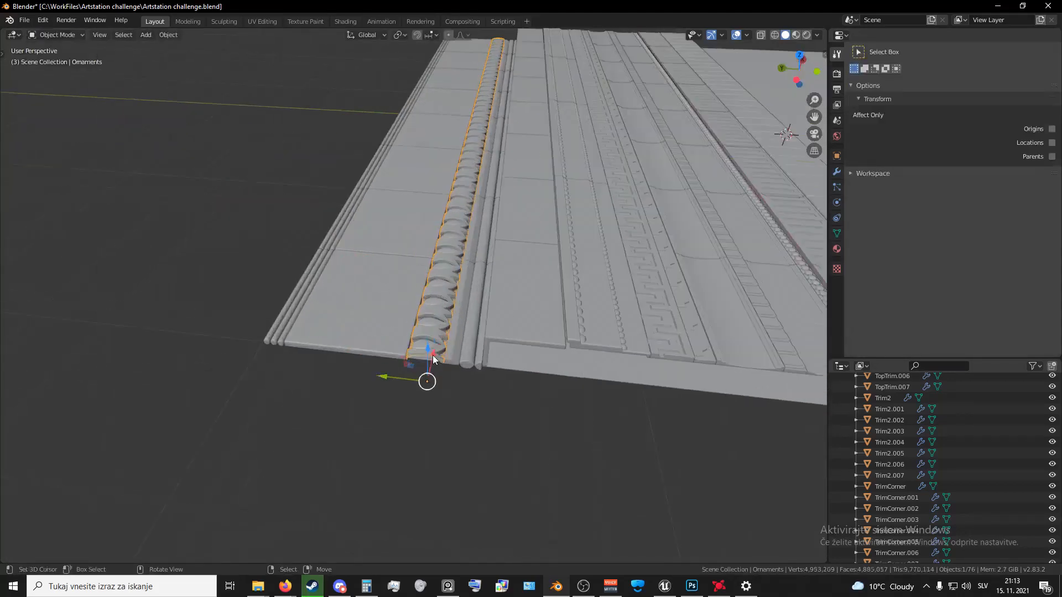
# - Select the Ornaments1 strip and try moving it off the trim sheet
pyautogui.rightClick(425, 367)
pyautogui.keyDown('shift'); pyautogui.moveTo(420, 370); pyautogui.dragTo(404, 363, button='middle'); pyautogui.keyUp('shift')
pyautogui.rightClick(407, 350)
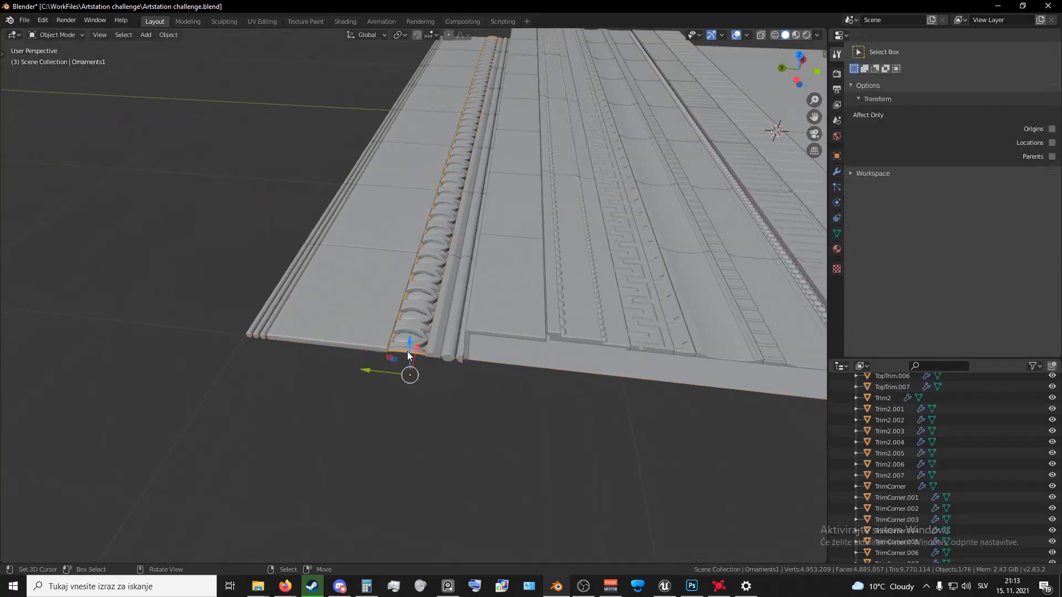
pyautogui.press('g')
pyautogui.rightClick(380, 317)
pyautogui.keyDown('shift'); pyautogui.moveTo(465, 326); pyautogui.dragTo(409, 326, button='middle'); pyautogui.keyUp('shift')
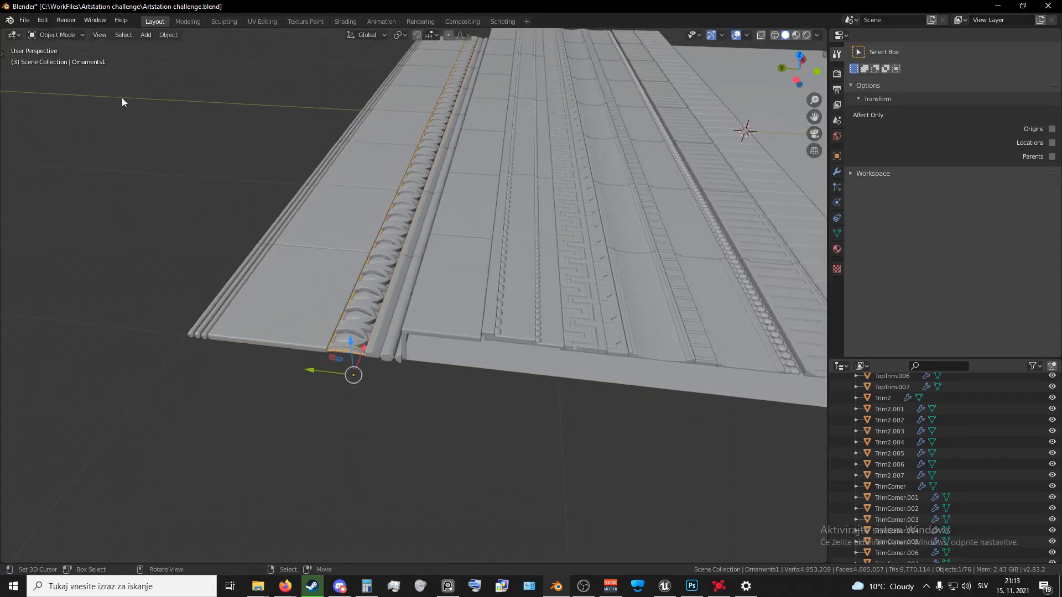
# - Select the first, third, fifth and seventh top trim panels together
pyautogui.moveTo(429, 229); pyautogui.dragTo(499, 327, button='middle')
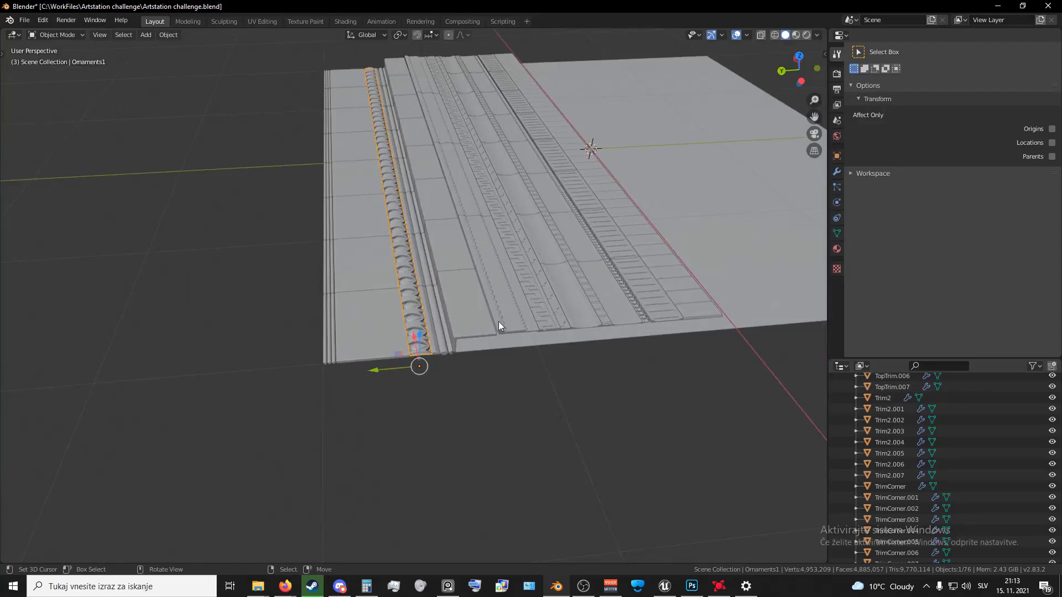
pyautogui.moveTo(489, 342); pyautogui.dragTo(459, 353, button='middle')
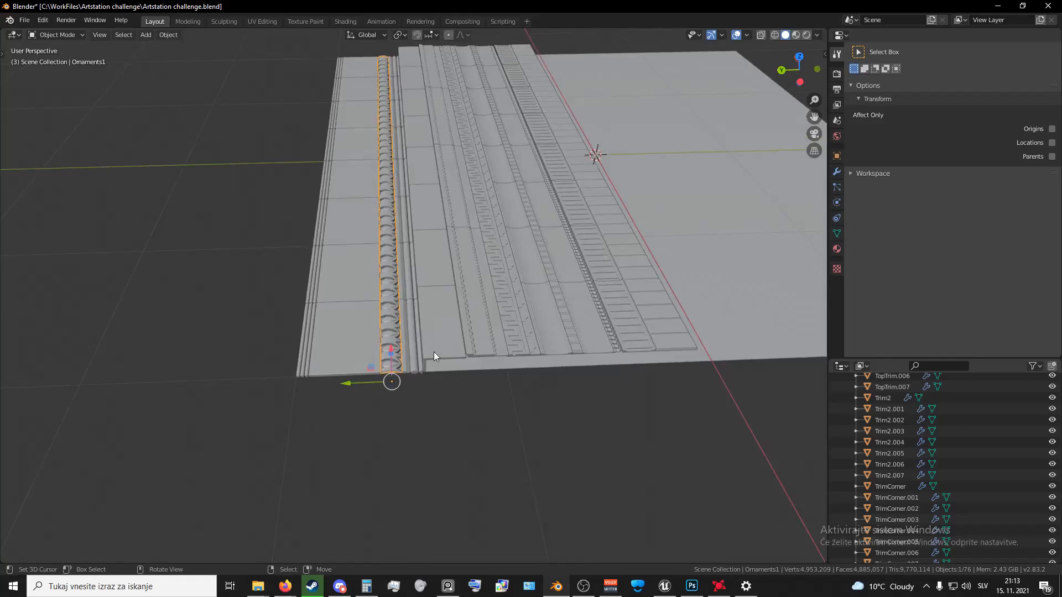
pyautogui.scroll(-2, 434, 353)
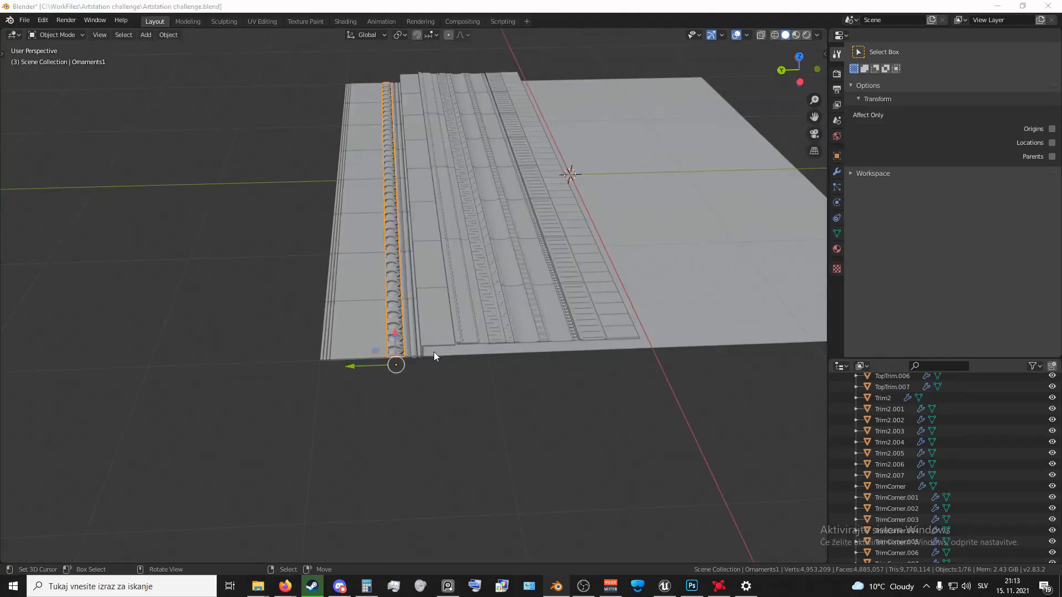
pyautogui.moveTo(435, 352); pyautogui.dragTo(278, 200, button='middle')
pyautogui.scroll(-1, 236, 220)
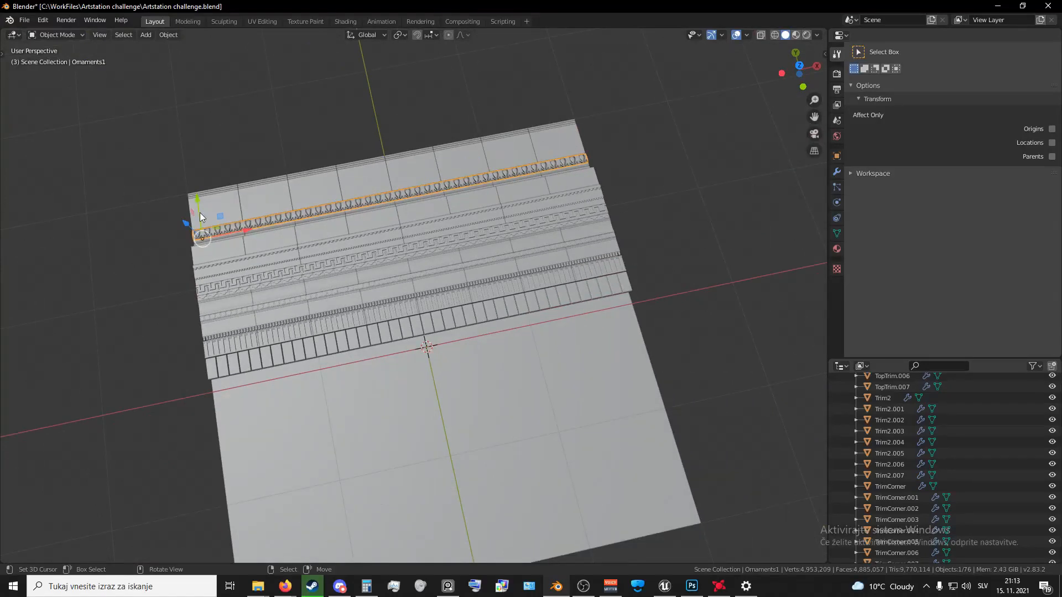
pyautogui.click(216, 212)
pyautogui.keyDown('shift'); pyautogui.click(304, 188); pyautogui.keyUp('shift')
pyautogui.keyDown('shift'); pyautogui.click(424, 178); pyautogui.keyUp('shift')
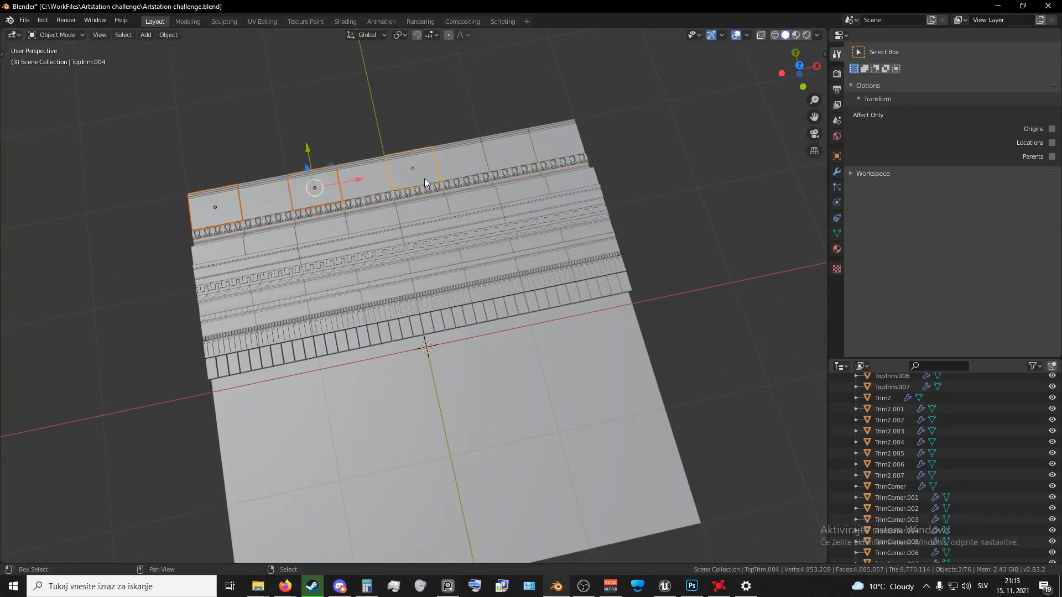
pyautogui.keyDown('shift'); pyautogui.click(527, 151); pyautogui.keyUp('shift')
pyautogui.keyDown('shift'); pyautogui.moveTo(298, 215); pyautogui.dragTo(326, 218, button='middle'); pyautogui.keyUp('shift')
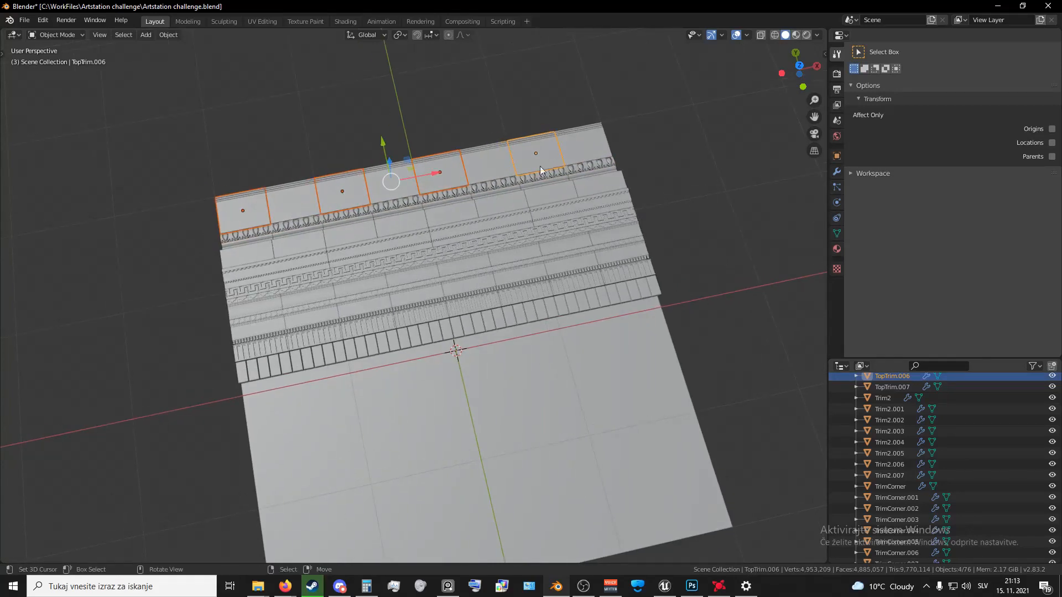
pyautogui.moveTo(540, 166); pyautogui.dragTo(447, 251, button='middle')
pyautogui.scroll(4, 437, 221)
pyautogui.keyDown('shift'); pyautogui.moveTo(427, 179); pyautogui.dragTo(423, 235, button='middle'); pyautogui.keyUp('shift')
pyautogui.scroll(2, 419, 210)
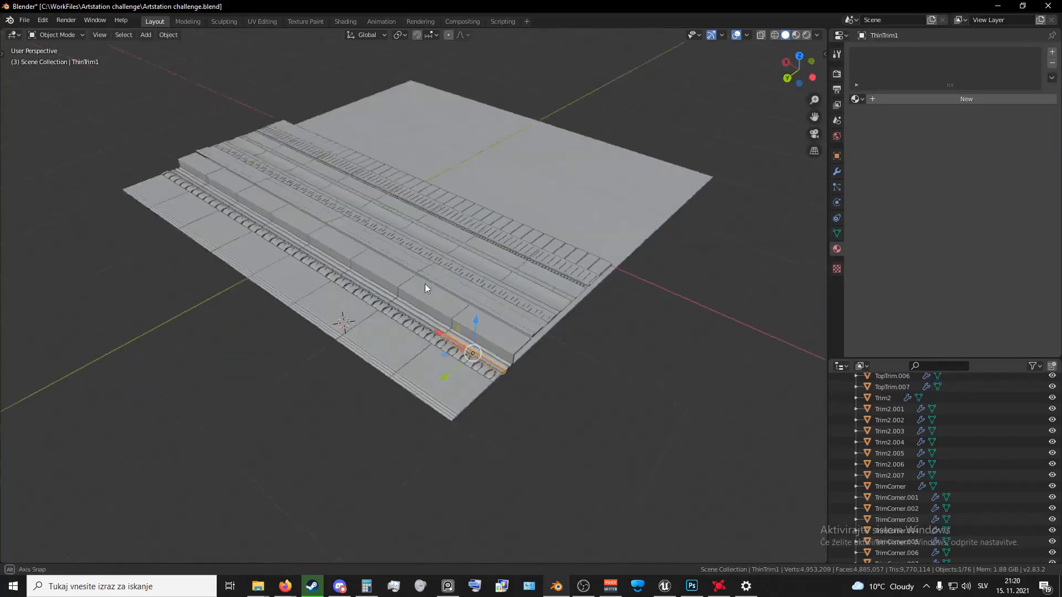
# - Switch the 3D viewport to Rendered shading
pyautogui.moveTo(425, 283)
pyautogui.mouseDown(button='middle')
pyautogui.moveTo(466, 286)
pyautogui.moveTo(454, 344)
pyautogui.moveTo(437, 344)
pyautogui.moveTo(457, 302)
pyautogui.moveTo(446, 320)
pyautogui.moveTo(418, 282)
pyautogui.mouseUp(button='middle')
pyautogui.press('z')
pyautogui.click(417, 269)
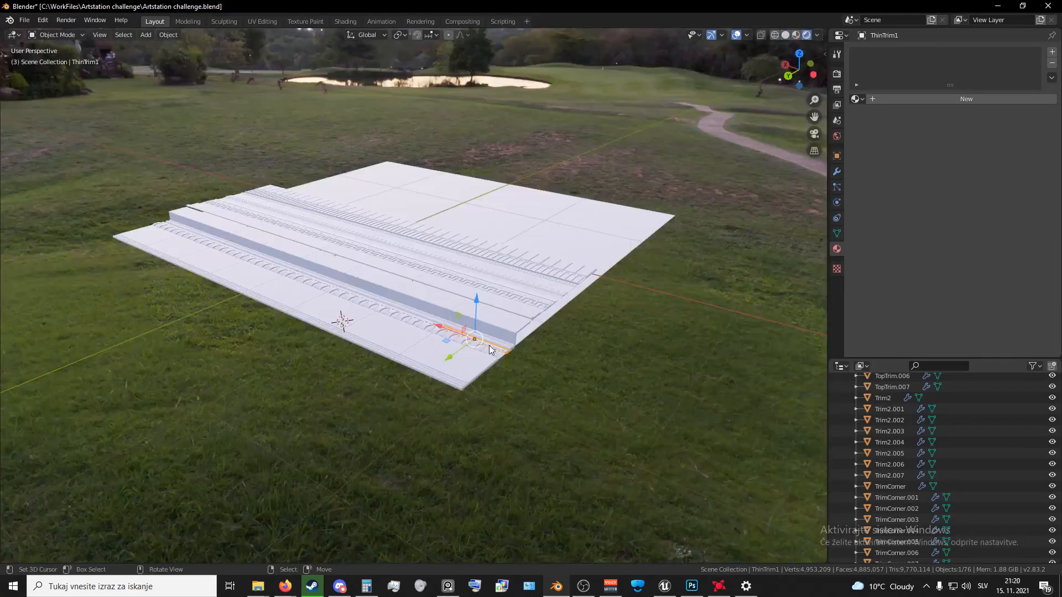
pyautogui.moveTo(489, 345)
pyautogui.mouseDown(button='middle')
pyautogui.moveTo(480, 383)
pyautogui.moveTo(470, 370)
pyautogui.moveTo(476, 383)
pyautogui.moveTo(444, 411)
pyautogui.mouseUp(button='middle')
# - Select the first top trim panel, TopTrim, and give it a new material named "Vertex color"
pyautogui.click(444, 412)
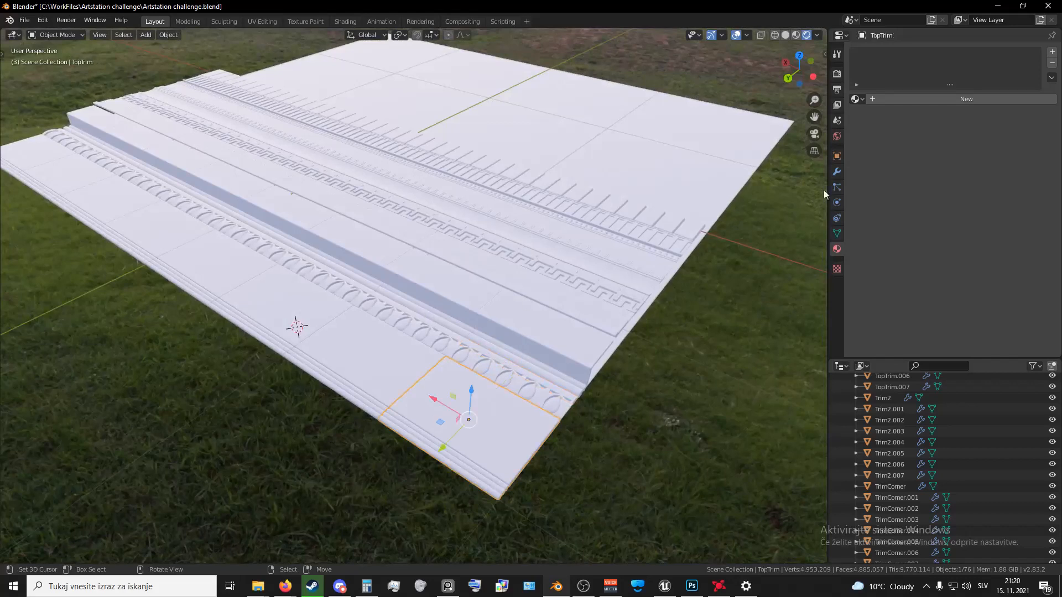
pyautogui.click(897, 97)
pyautogui.doubleClick(918, 98)
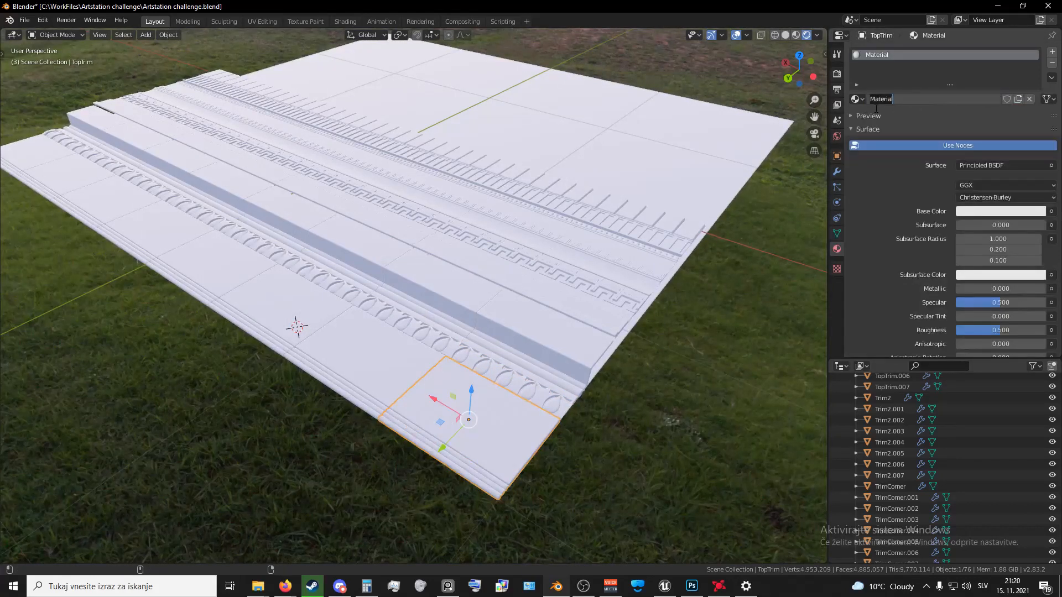
pyautogui.write('Vertex color')
pyautogui.press('Return')
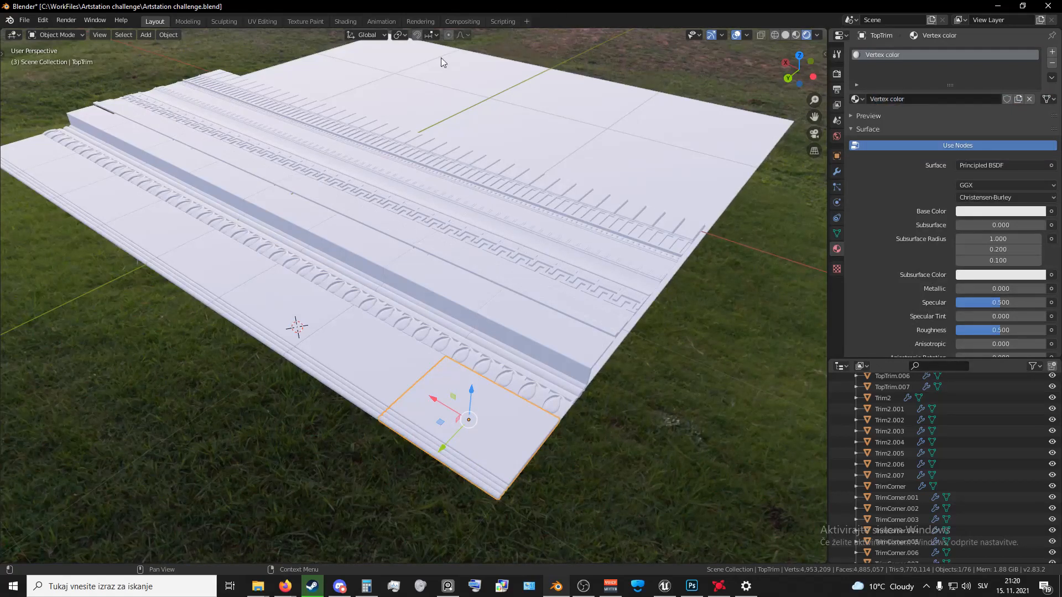
# - In the Shading workspace, add a Vertex Color node and connect its Color output to the Principled BSDF's Base Color
pyautogui.click(346, 21)
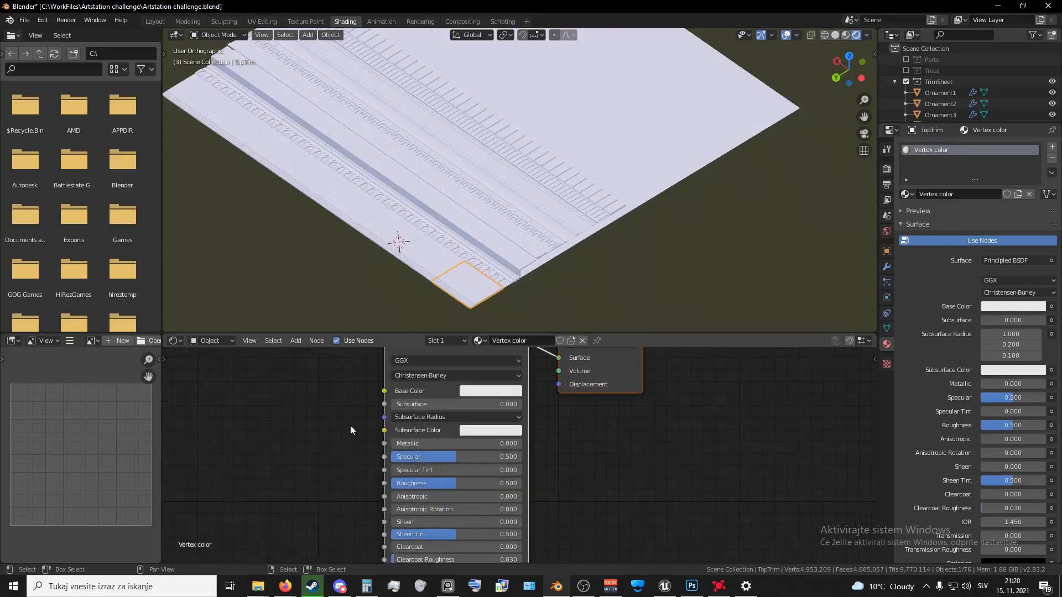
pyautogui.press('Home')
pyautogui.scroll(-2, 495, 235)
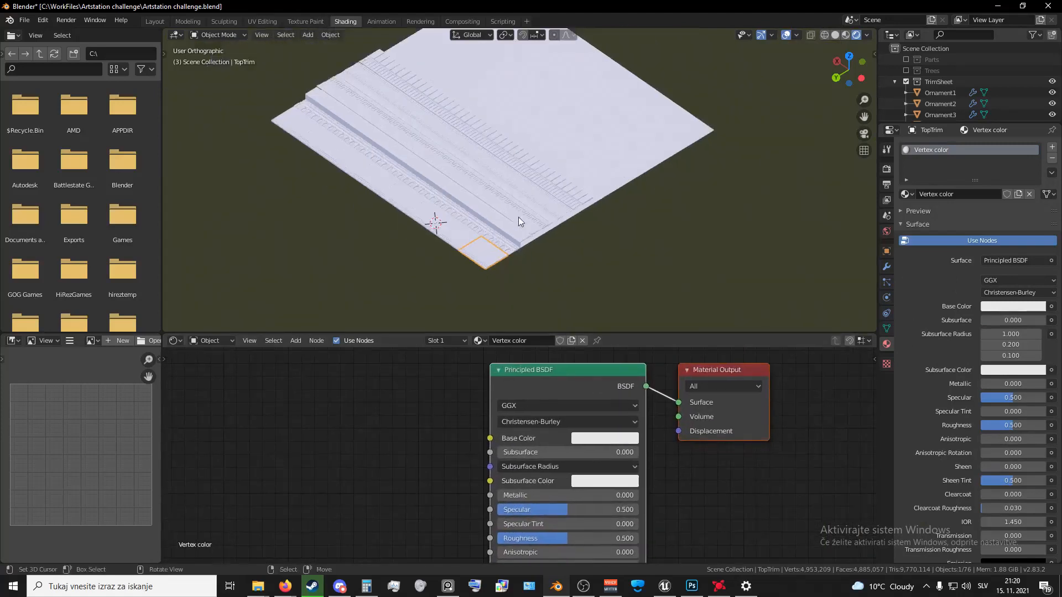
pyautogui.scroll(2, 519, 221)
pyautogui.hotkey('shift', 'a')
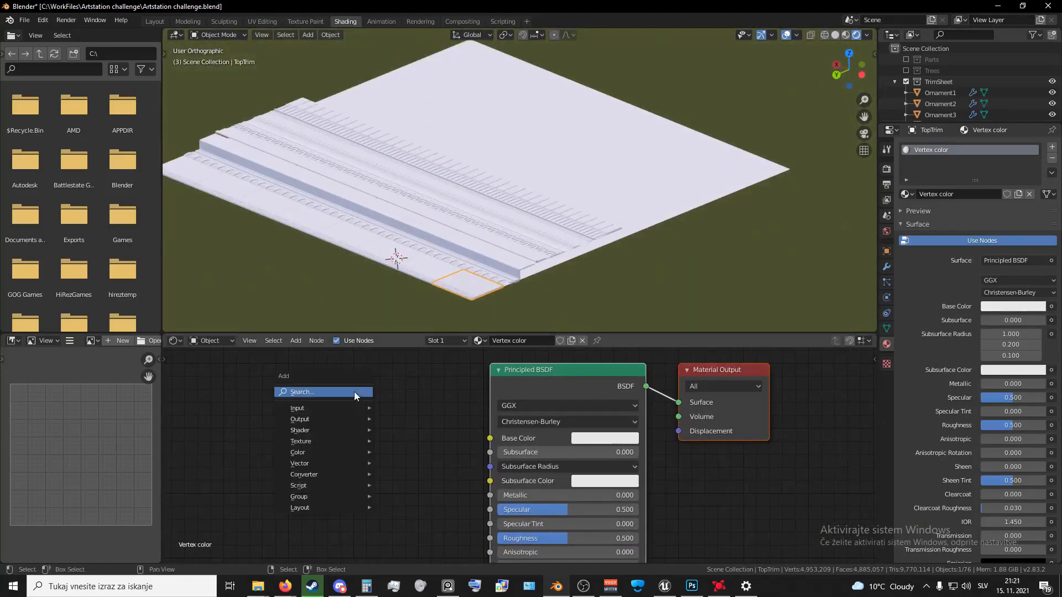
pyautogui.click(354, 391)
pyautogui.write('vertex')
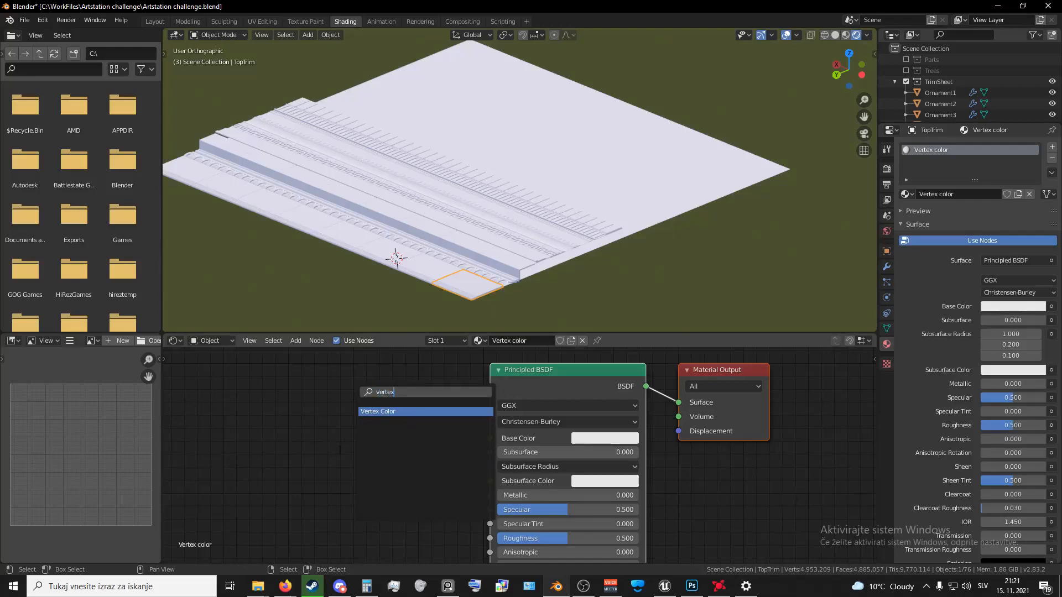
pyautogui.press('Return')
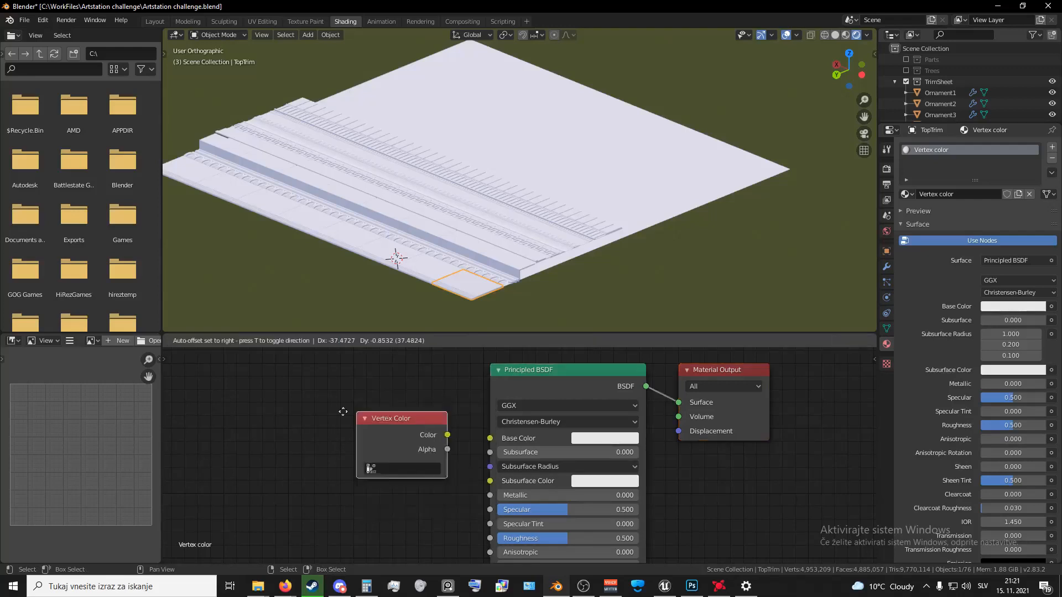
pyautogui.click(282, 408)
pyautogui.moveTo(365, 423); pyautogui.dragTo(491, 438)
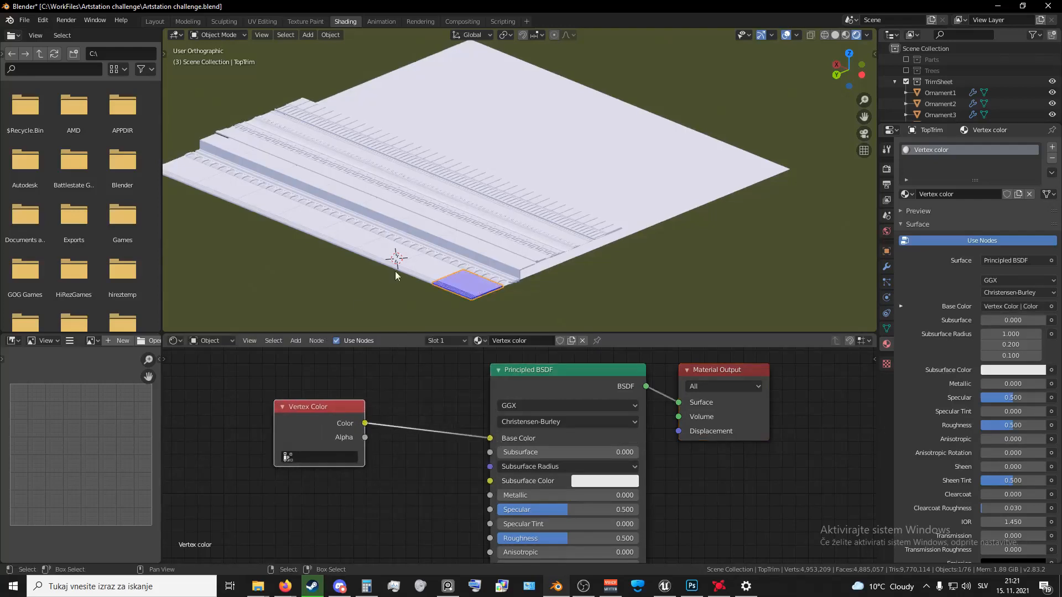
# - Rename the TopTrim panel's material to "Vertex_color"
pyautogui.scroll(5, 499, 244)
pyautogui.scroll(-5, 486, 266)
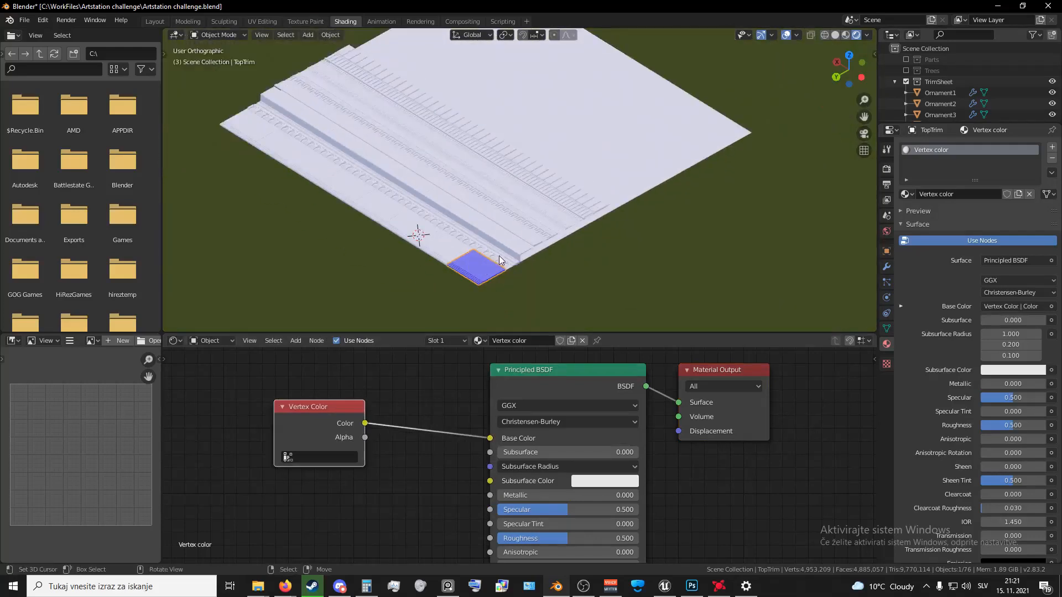
pyautogui.moveTo(481, 250); pyautogui.dragTo(439, 268, button='middle')
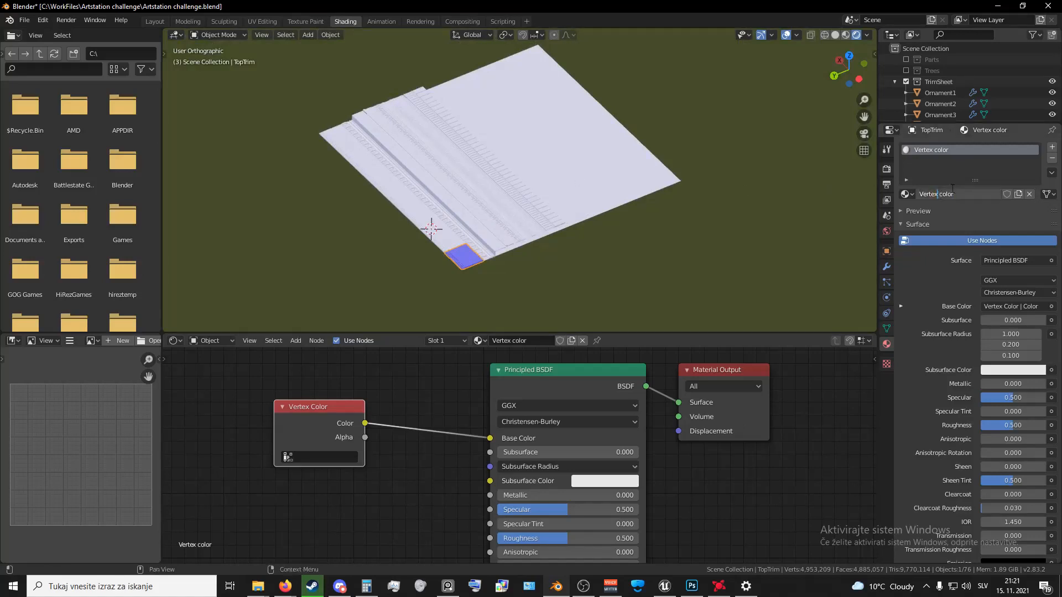
pyautogui.press('BackSpace')
pyautogui.write('_')
pyautogui.press('Return')
# - Select all objects except TrimSheet_low, with the TopTrim panel as the active object
pyautogui.press('a')
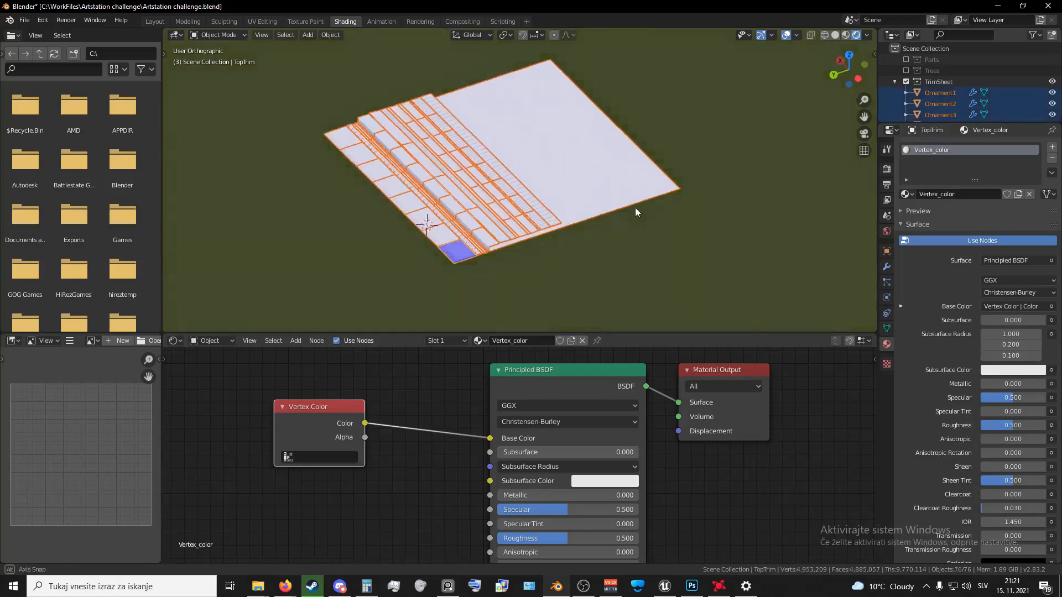
pyautogui.scroll(2, 658, 220)
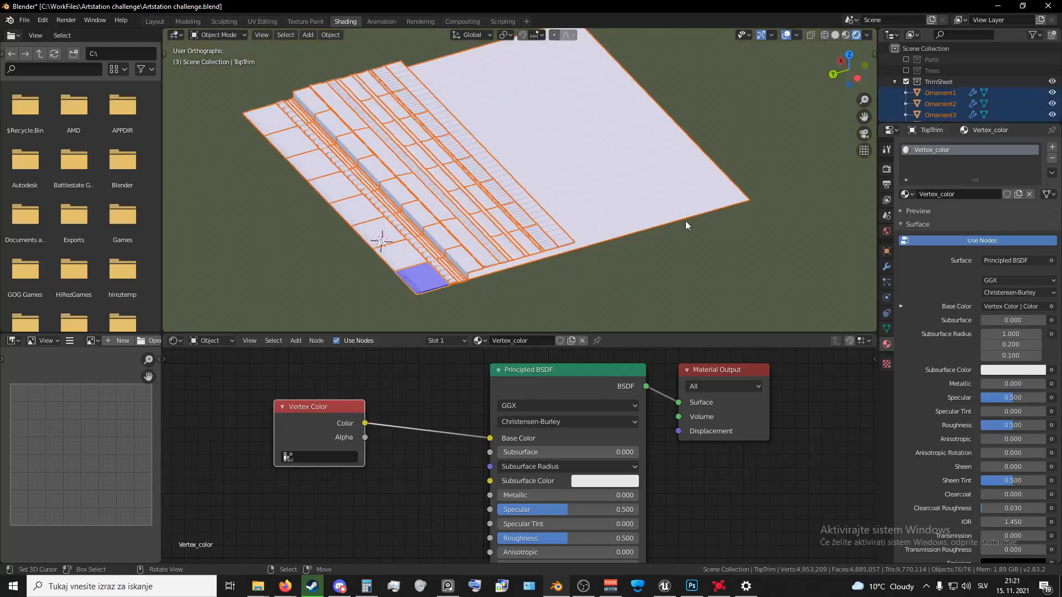
pyautogui.keyDown('shift'); pyautogui.click(743, 202); pyautogui.keyUp('shift')
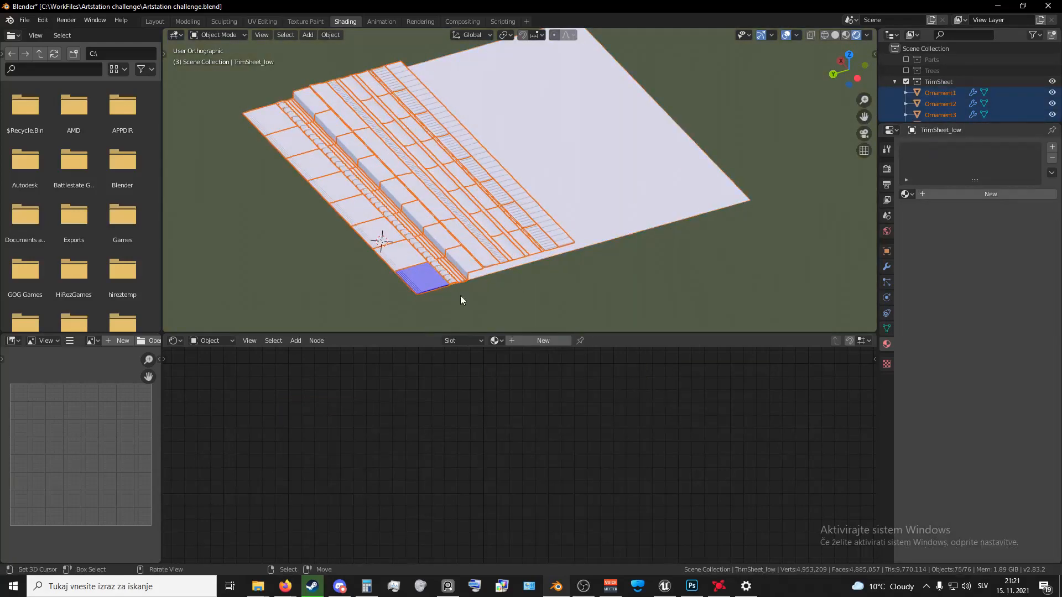
pyautogui.keyDown('shift'); pyautogui.click(424, 285); pyautogui.keyUp('shift')
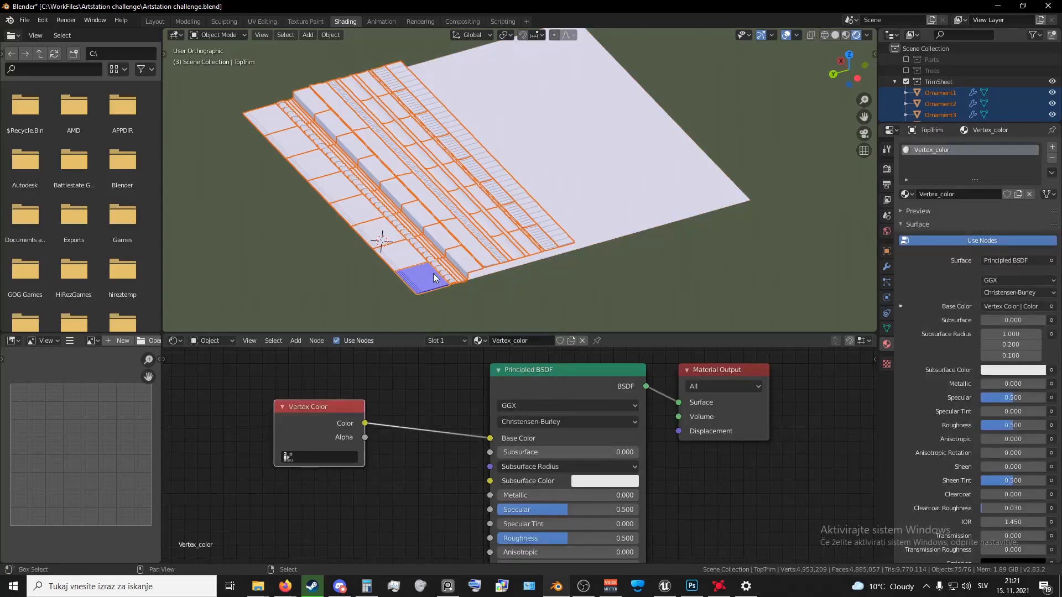
# - Try selecting the objects linked to TopTrim by material and undo that selection change
pyautogui.rightClick(433, 273)
pyautogui.press('Escape')
pyautogui.hotkey('shift', 'l')
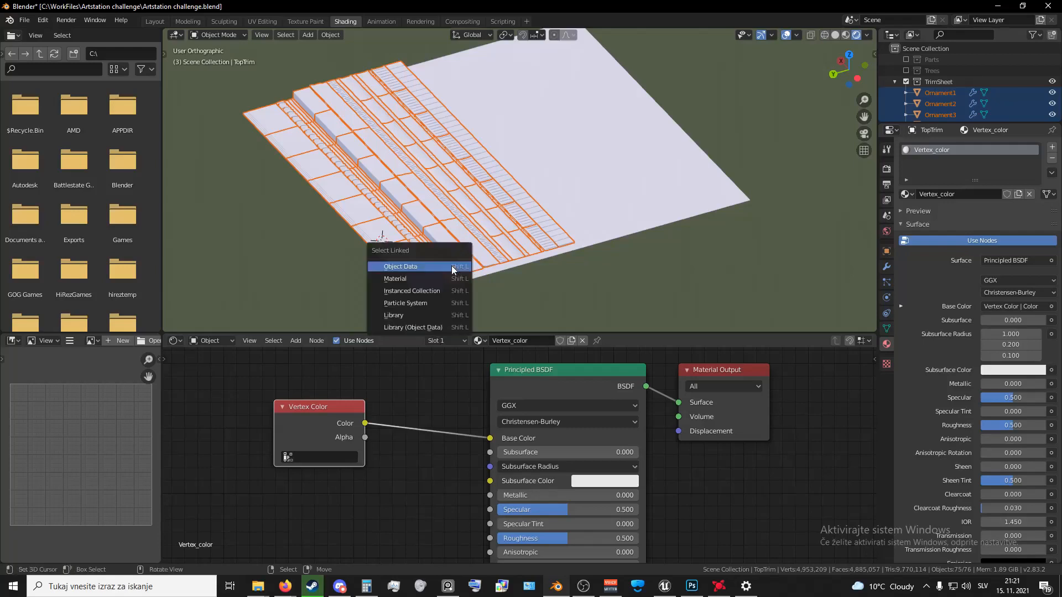
pyautogui.click(436, 278)
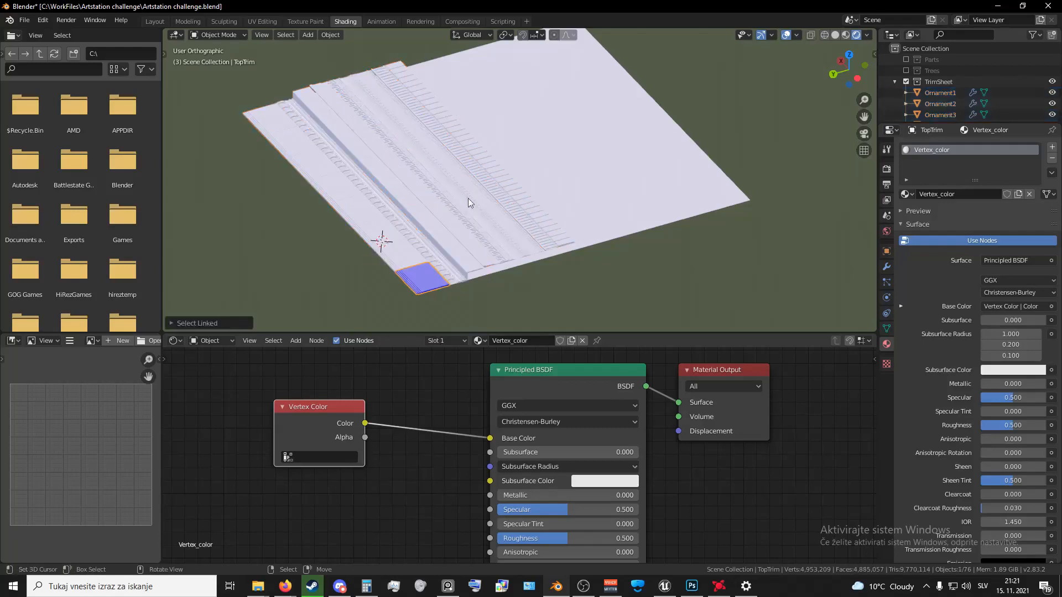
pyautogui.moveTo(459, 283)
pyautogui.mouseDown(button='middle')
pyautogui.moveTo(480, 297)
pyautogui.moveTo(462, 294)
pyautogui.mouseUp(button='middle')
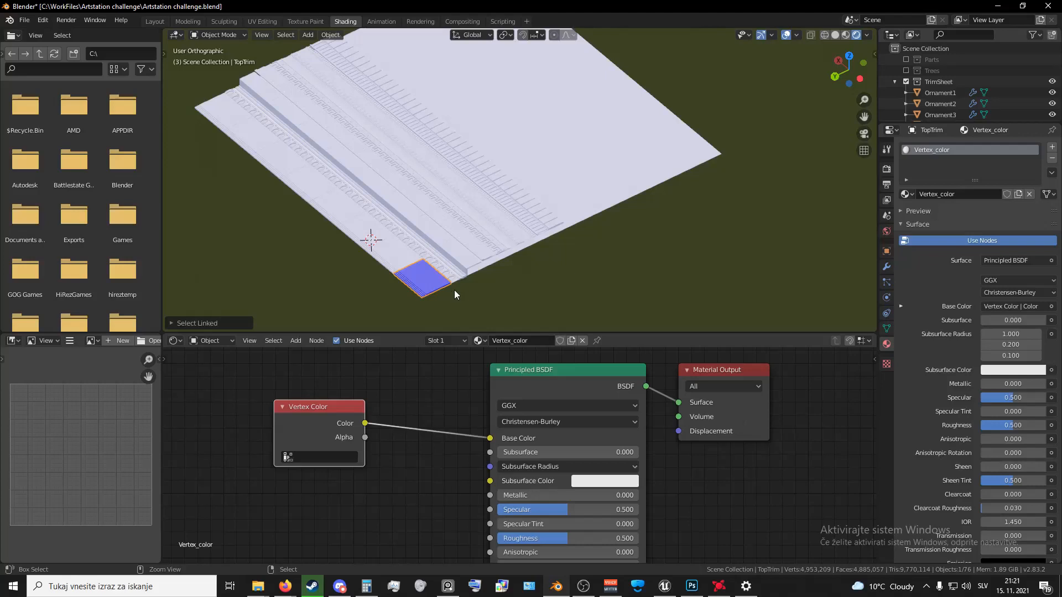
pyautogui.hotkey('ctrl', 'i')
# - Link TopTrim's Vertex_color material to all the selected trim and ornament pieces
pyautogui.scroll(1, 455, 294)
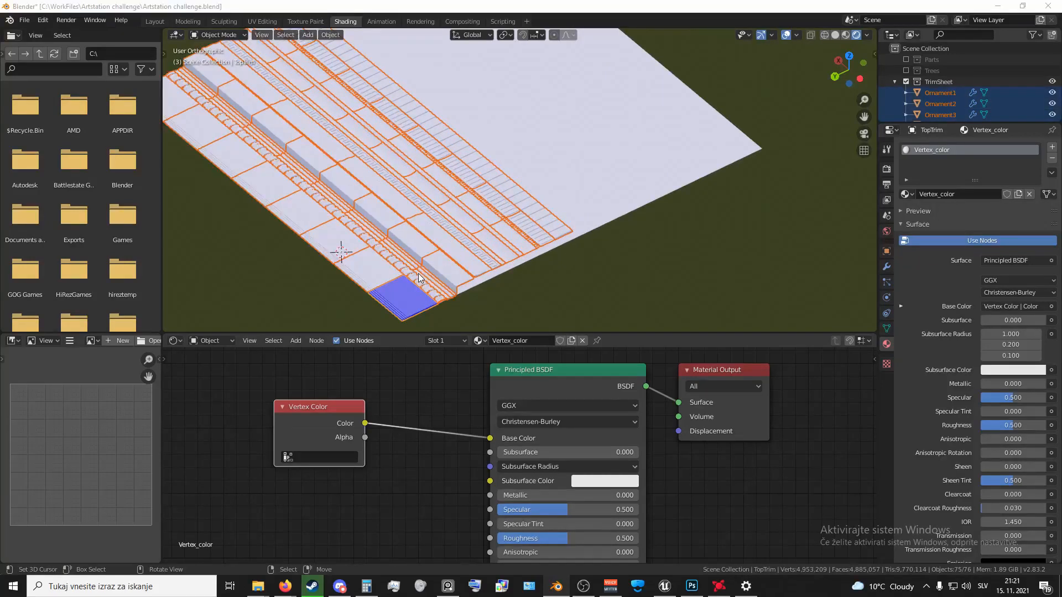
pyautogui.scroll(2, 418, 278)
pyautogui.hotkey('ctrl', 'l')
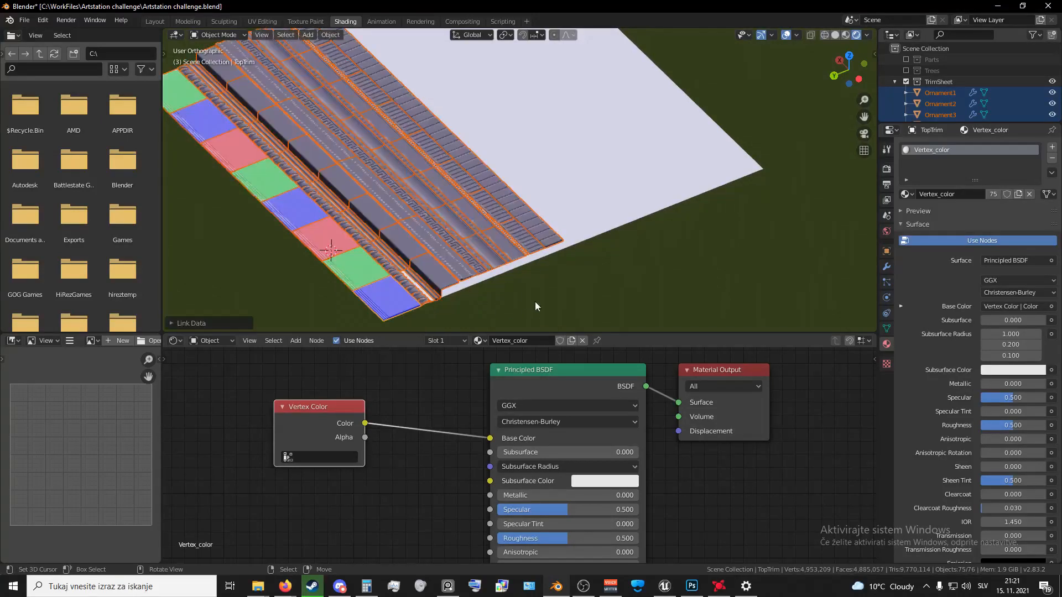
# - Return to the Layout workspace and select the Ornaments1 strip beside the coloured TopTrim panels
pyautogui.moveTo(441, 289); pyautogui.dragTo(450, 279, button='middle')
pyautogui.keyDown('shift'); pyautogui.moveTo(436, 240); pyautogui.dragTo(499, 252, button='middle'); pyautogui.keyUp('shift')
pyautogui.click(155, 22)
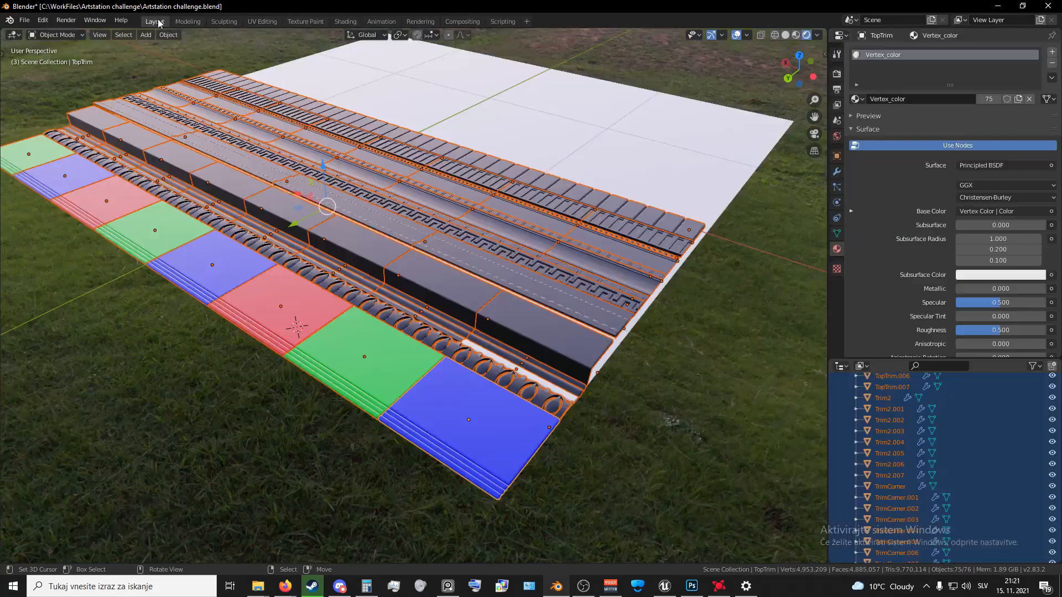
pyautogui.scroll(5, 497, 266)
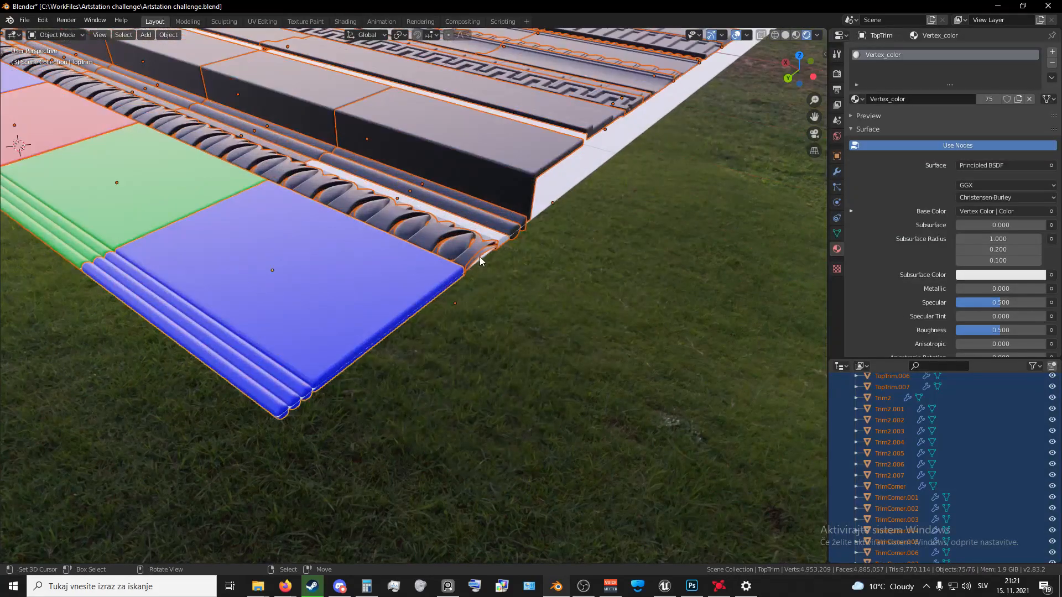
pyautogui.click(481, 260)
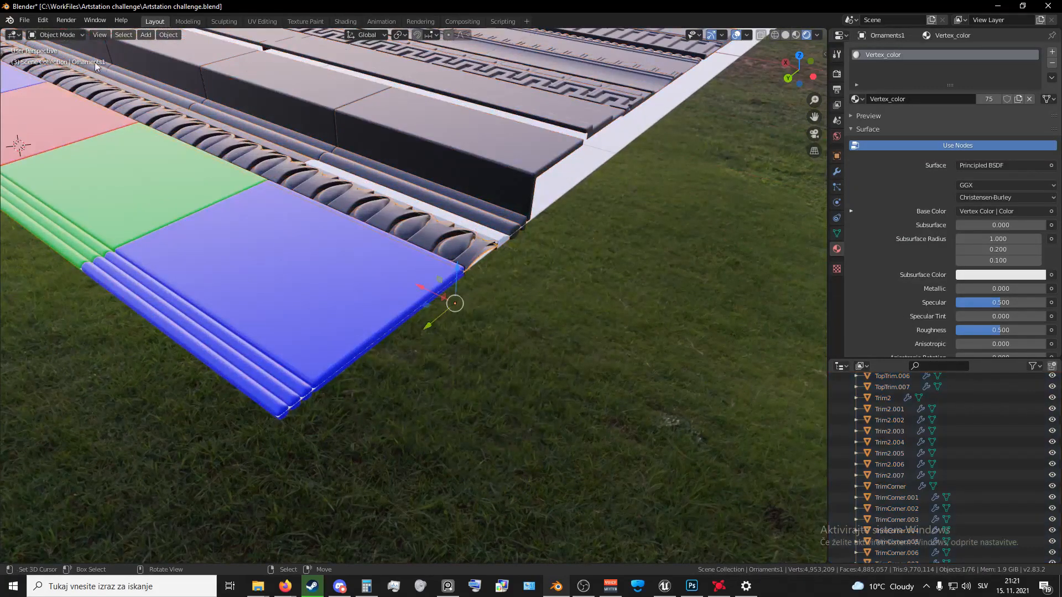
pyautogui.scroll(-7, 384, 241)
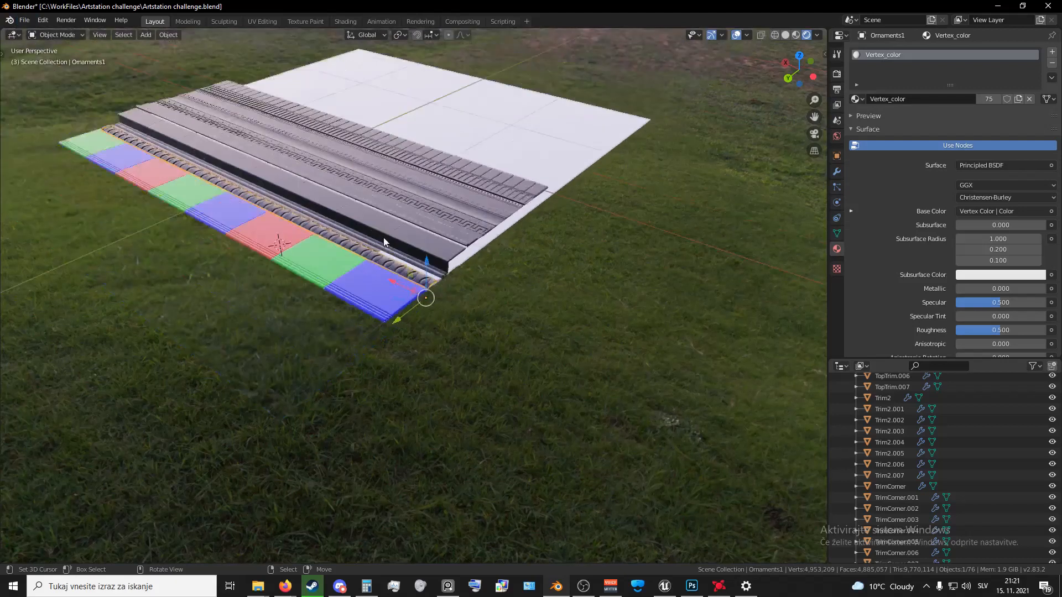
pyautogui.keyDown('shift'); pyautogui.moveTo(384, 242); pyautogui.dragTo(424, 270, button='middle'); pyautogui.keyUp('shift')
pyautogui.moveTo(302, 210); pyautogui.dragTo(312, 225, button='middle')
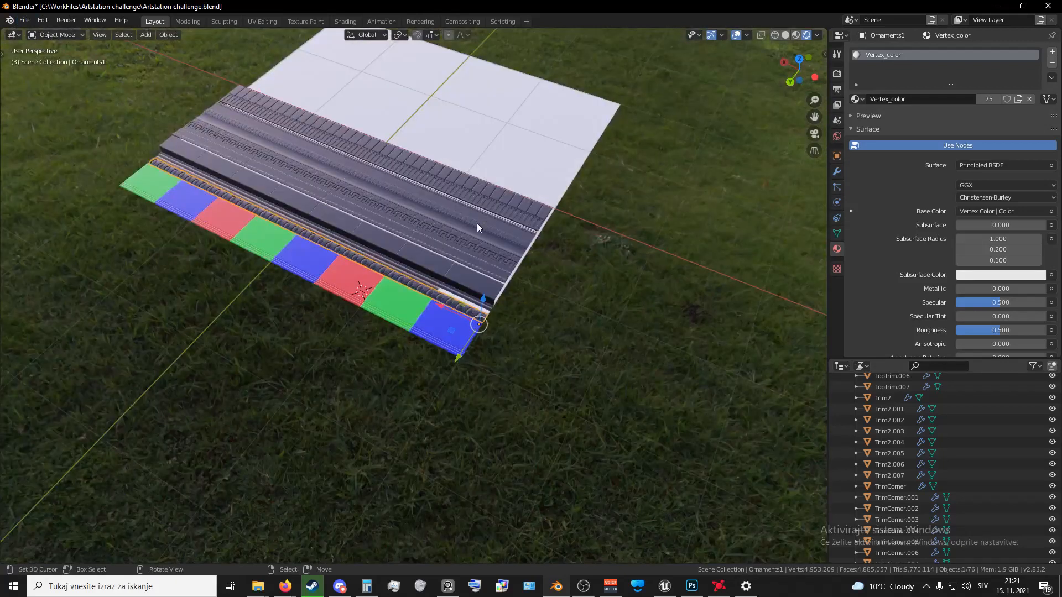
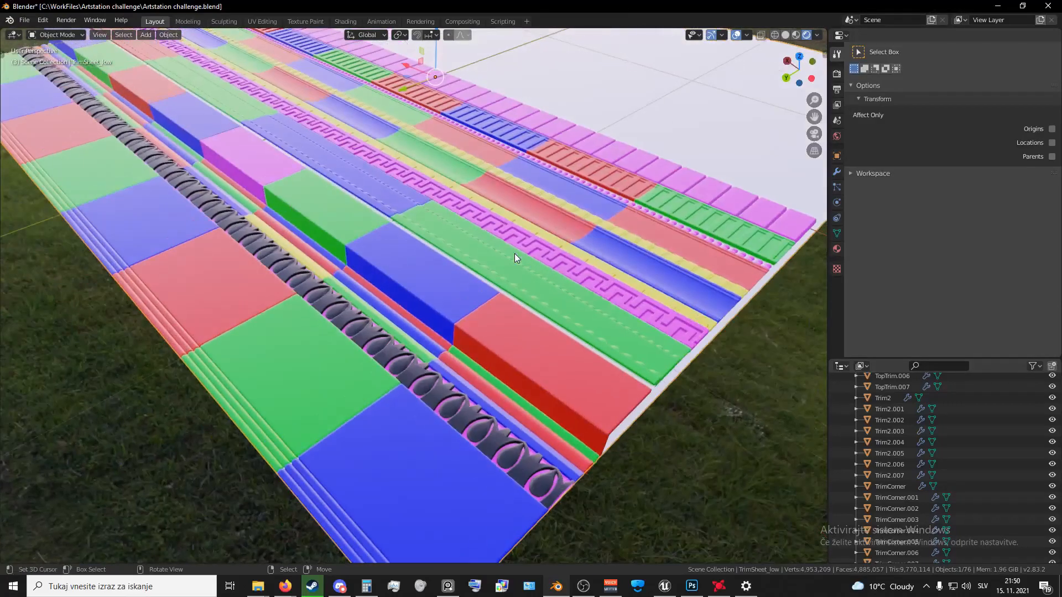
# - Examine the seams between the square trims and the ornate panels from above, checking which object shows through the gaps
pyautogui.scroll(-2, 514, 253)
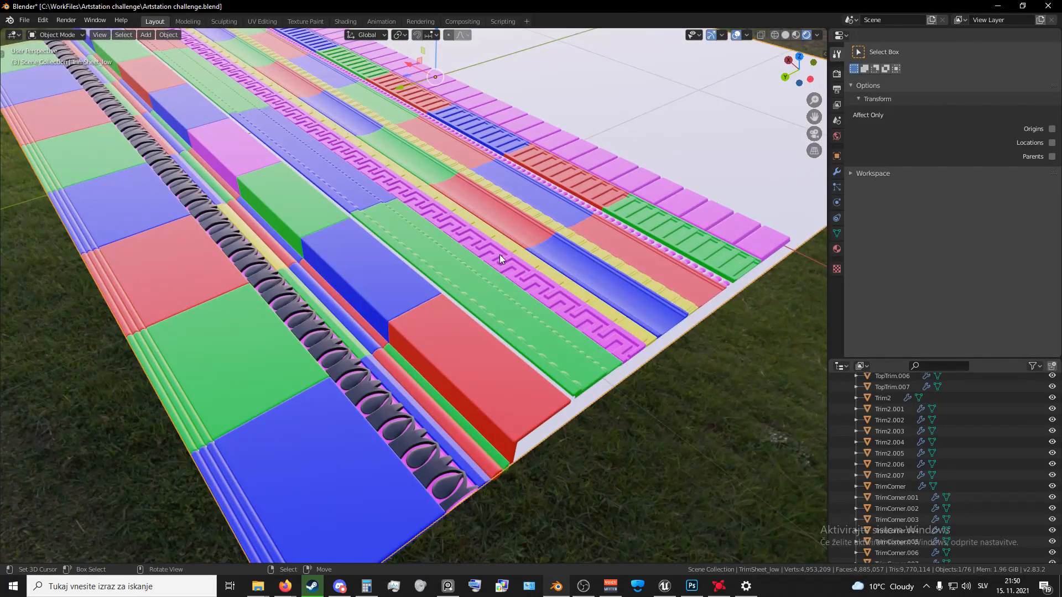
pyautogui.press('KP_7')
pyautogui.scroll(-2, 555, 261)
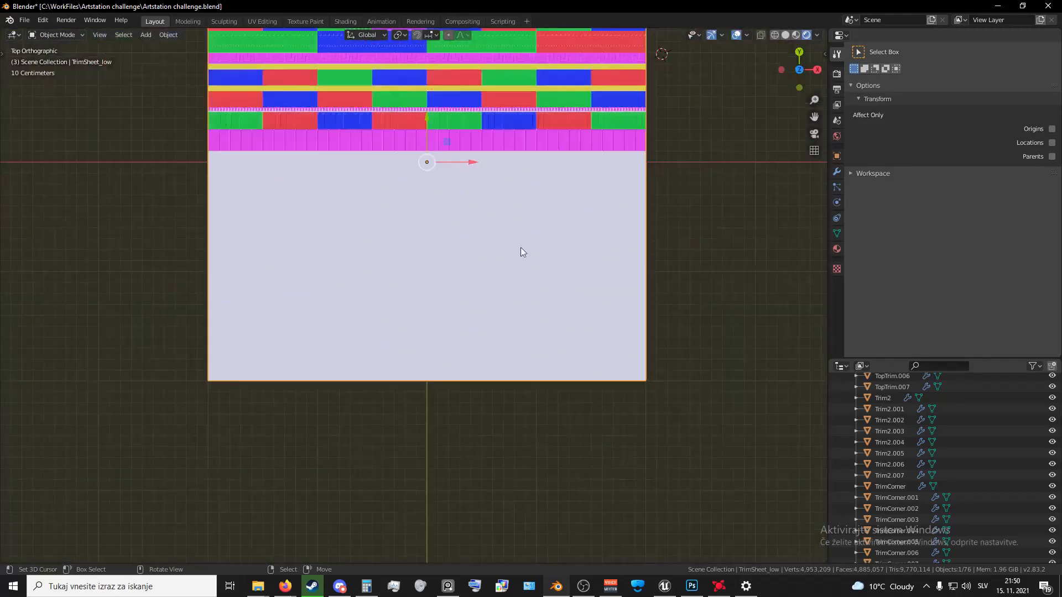
pyautogui.keyDown('shift'); pyautogui.moveTo(414, 184); pyautogui.dragTo(565, 296, button='middle'); pyautogui.keyUp('shift')
pyautogui.scroll(5, 520, 251)
pyautogui.keyDown('shift'); pyautogui.moveTo(361, 199); pyautogui.dragTo(390, 337, button='middle'); pyautogui.keyUp('shift')
pyautogui.scroll(6, 439, 234)
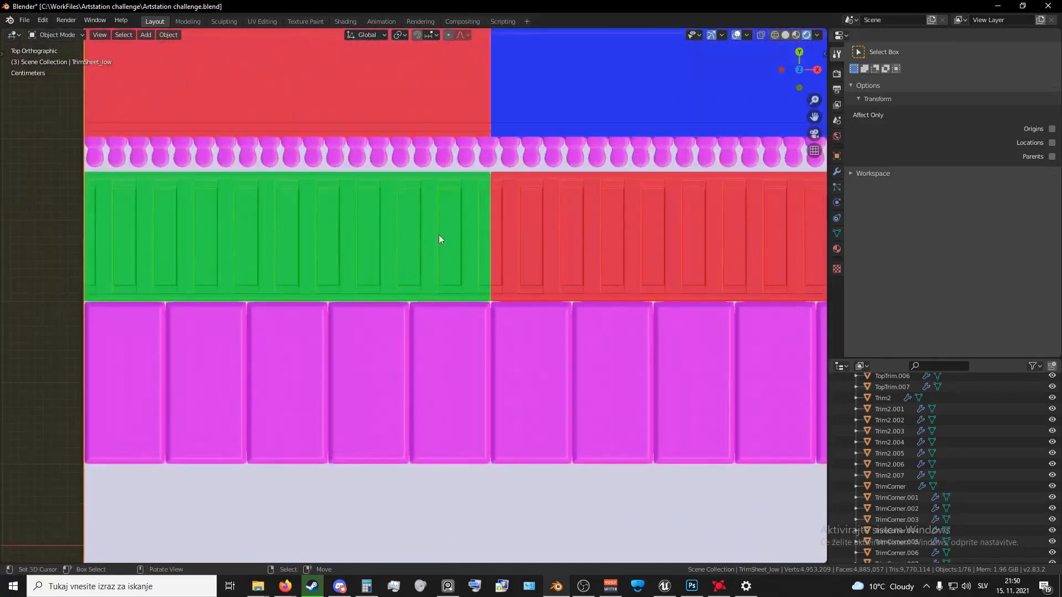
pyautogui.keyDown('shift'); pyautogui.moveTo(456, 180); pyautogui.dragTo(431, 289, button='middle'); pyautogui.keyUp('shift')
pyautogui.scroll(4, 435, 288)
pyautogui.keyDown('shift'); pyautogui.moveTo(504, 218); pyautogui.dragTo(445, 48, button='middle'); pyautogui.keyUp('shift')
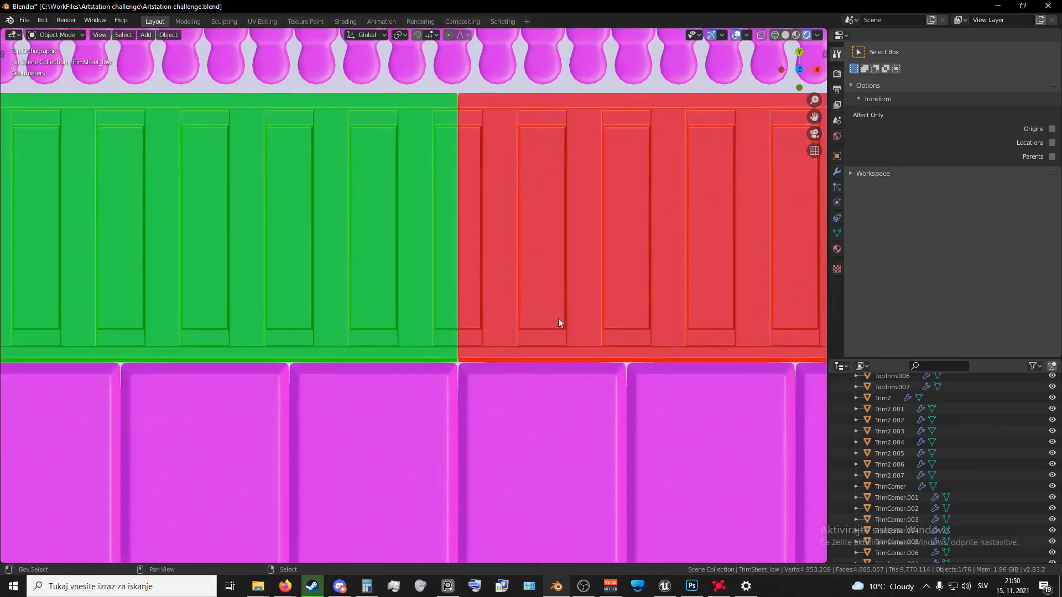
pyautogui.keyDown('shift'); pyautogui.moveTo(559, 318); pyautogui.dragTo(516, 207, button='middle'); pyautogui.keyUp('shift')
pyautogui.scroll(5, 476, 238)
pyautogui.rightClick(409, 203)
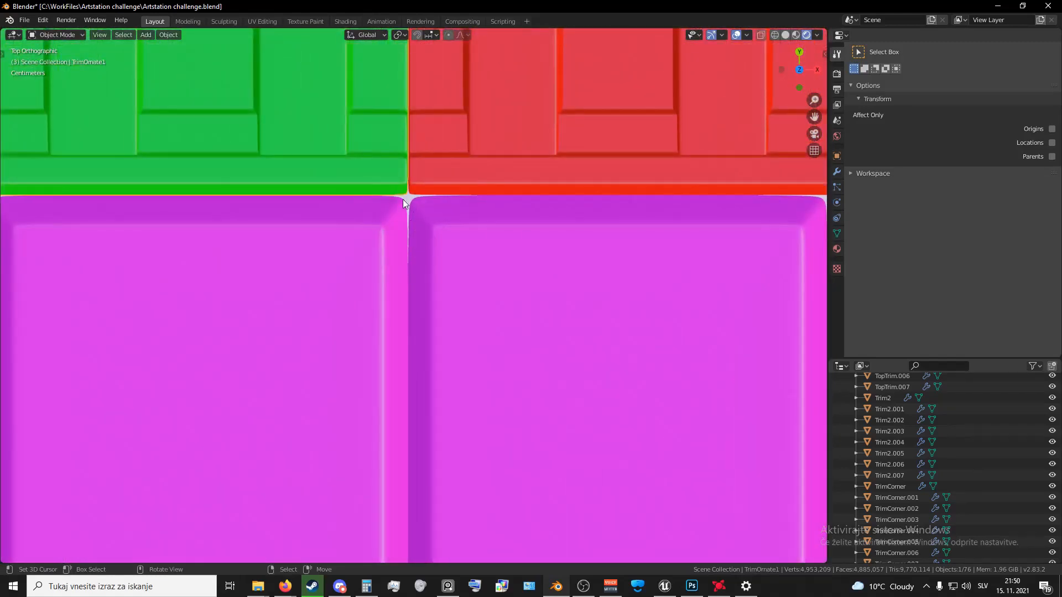
pyautogui.rightClick(402, 199)
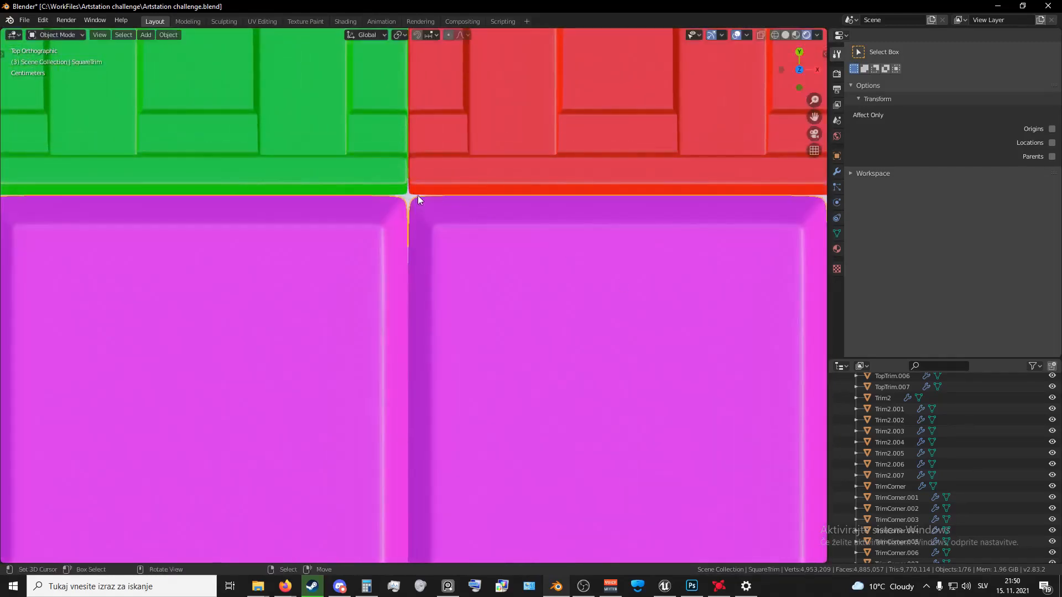
pyautogui.rightClick(409, 197)
pyautogui.scroll(-6, 427, 249)
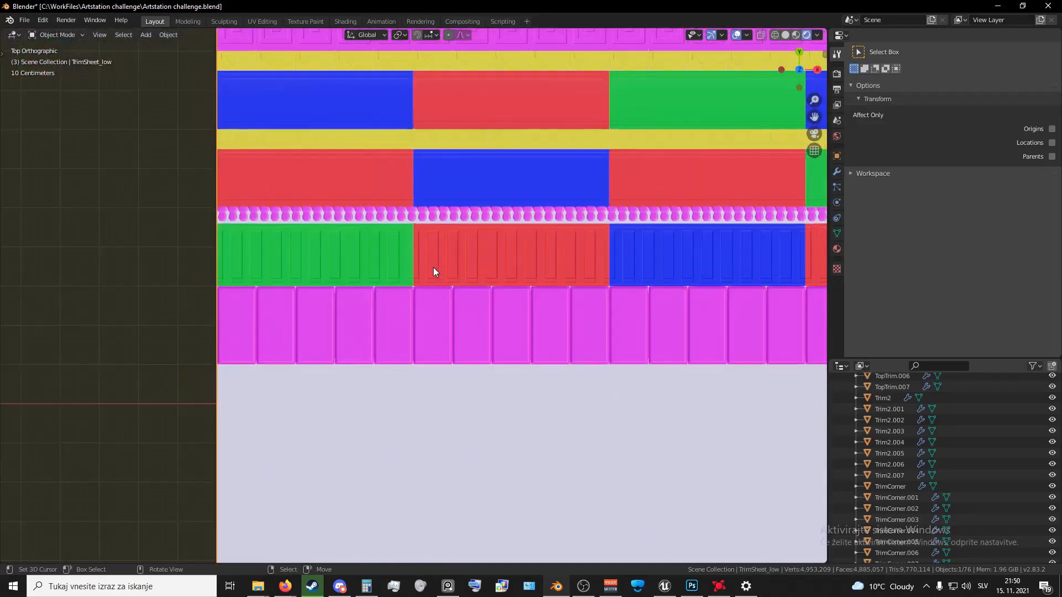
pyautogui.scroll(-3, 434, 267)
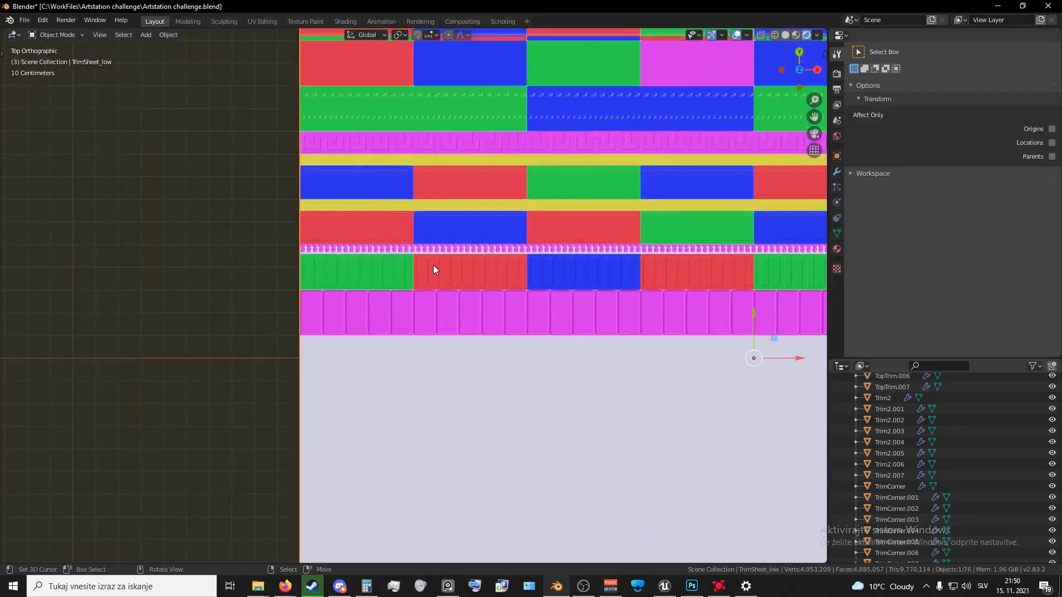
pyautogui.scroll(-2, 519, 259)
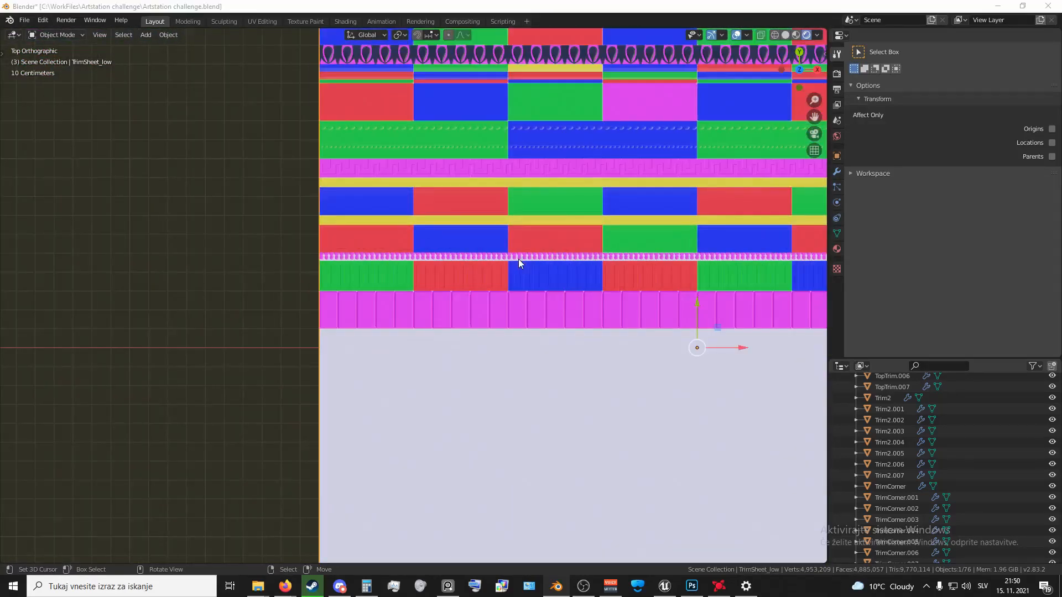
pyautogui.scroll(-2, 469, 333)
# - Exclude the TrimSheet collection from the view layer and move Ornament4 from TrimSheetBlockout into TrimSheet
pyautogui.moveTo(469, 334); pyautogui.dragTo(559, 269, button='middle')
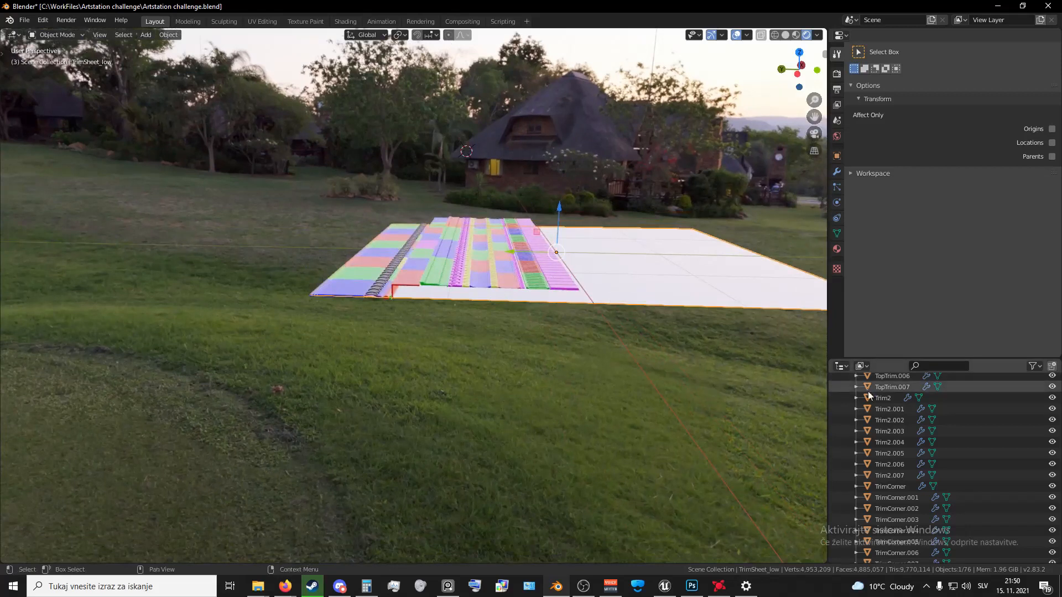
pyautogui.scroll(10, 874, 440)
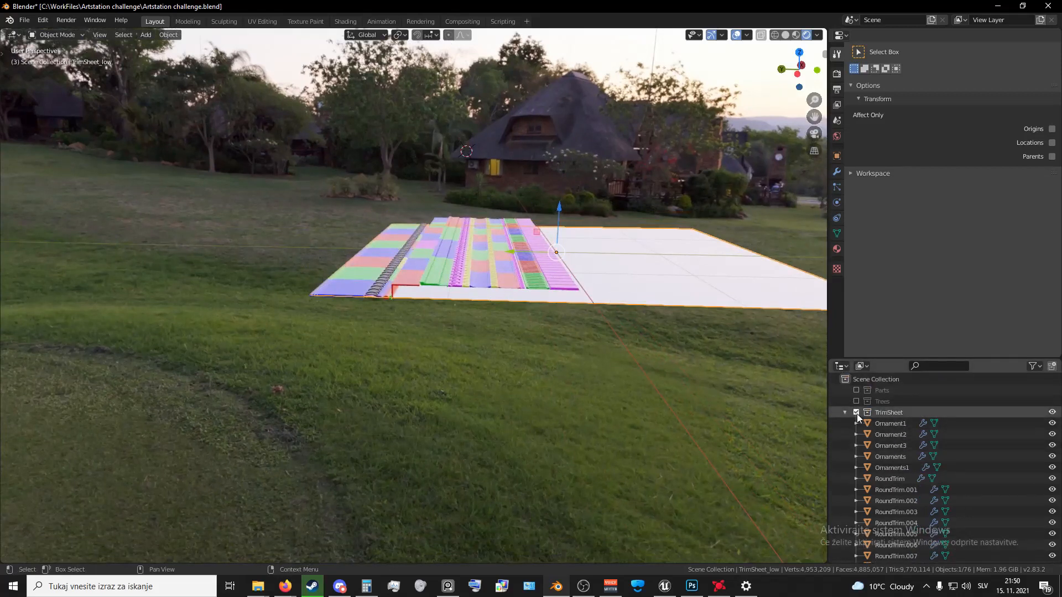
pyautogui.click(857, 413)
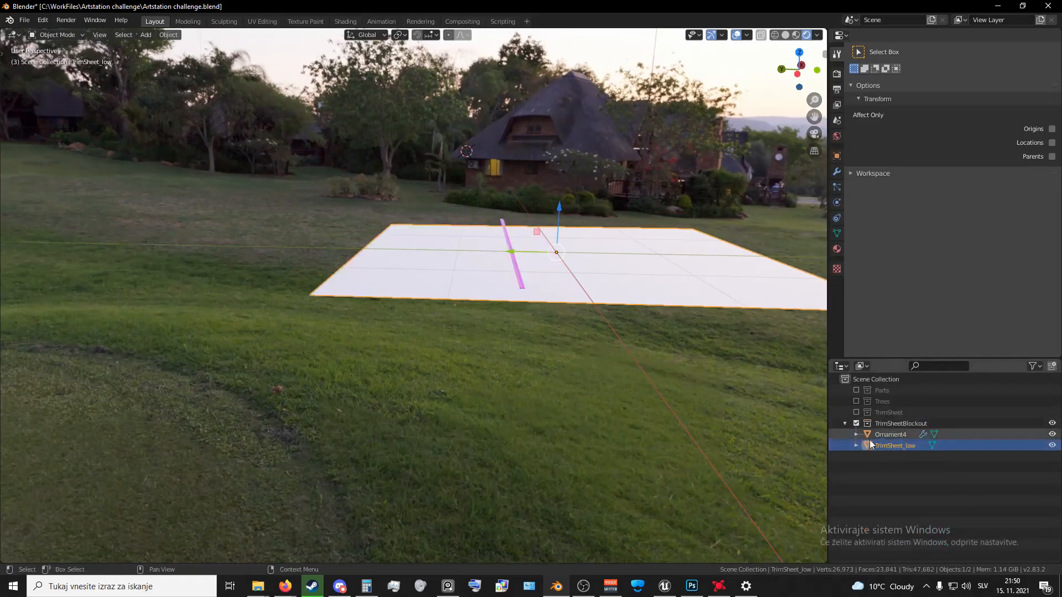
pyautogui.click(516, 273)
pyautogui.press('m')
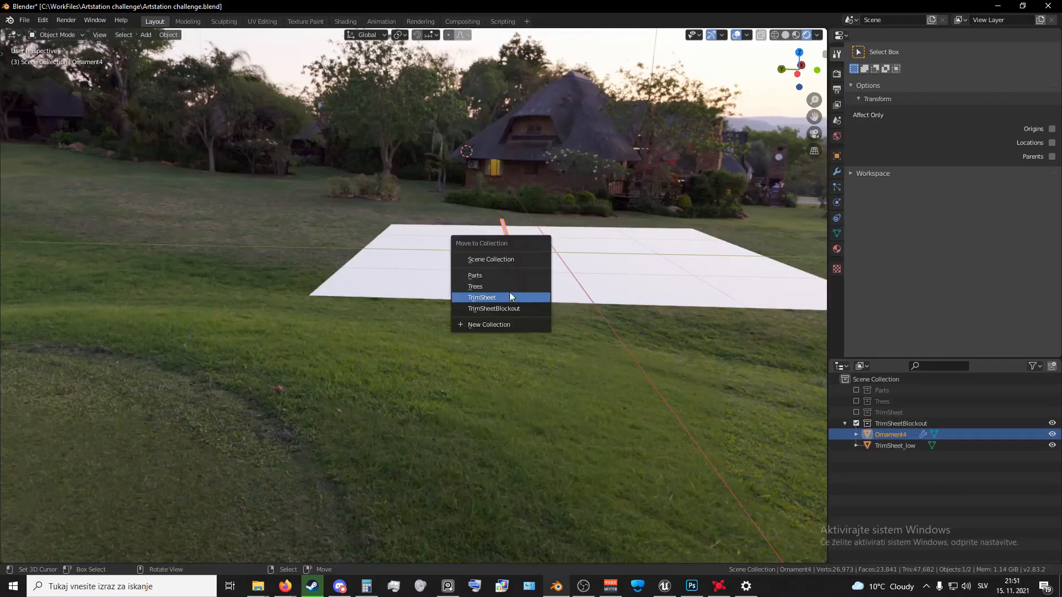
pyautogui.click(504, 297)
# - Toggle the TrimSheetBlockout collection off and on, and re-enable the TrimSheet collection
pyautogui.click(856, 423)
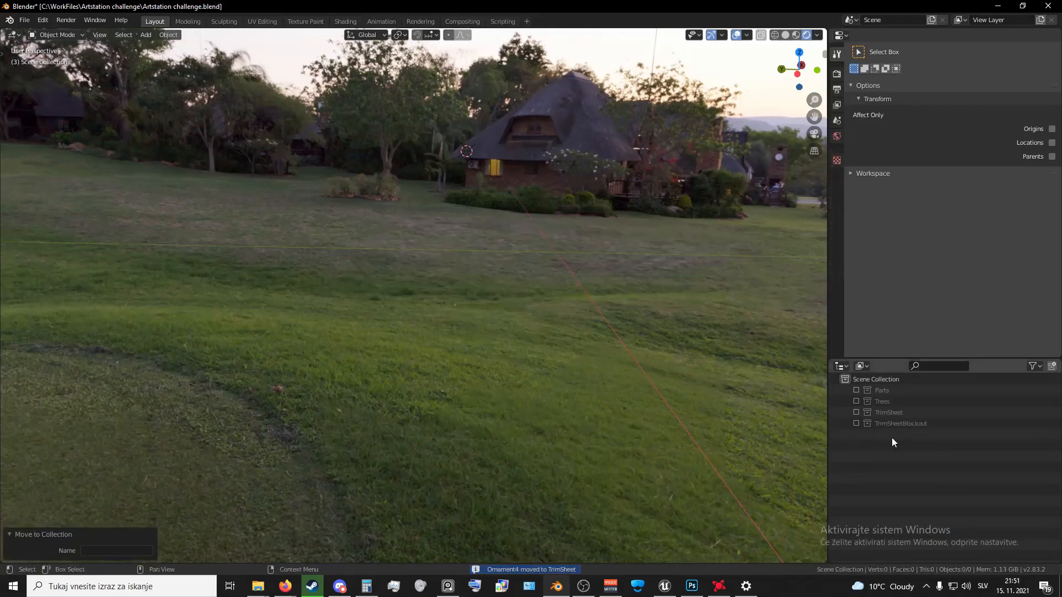
pyautogui.click(857, 424)
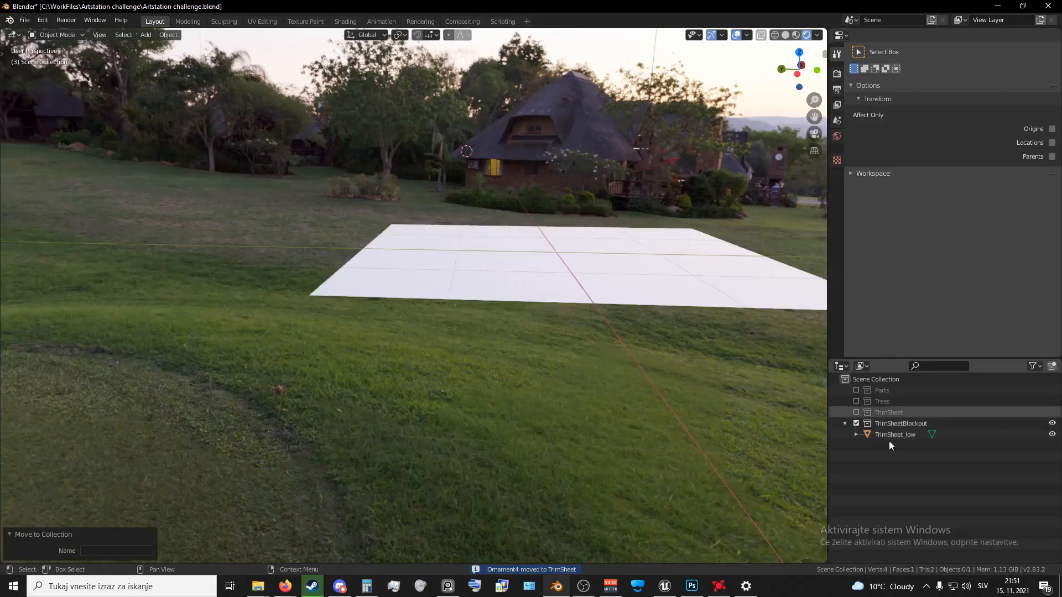
pyautogui.click(856, 412)
# - Duplicate the TrimSheet_low plane in place
pyautogui.scroll(-5, 874, 439)
pyautogui.click(656, 296)
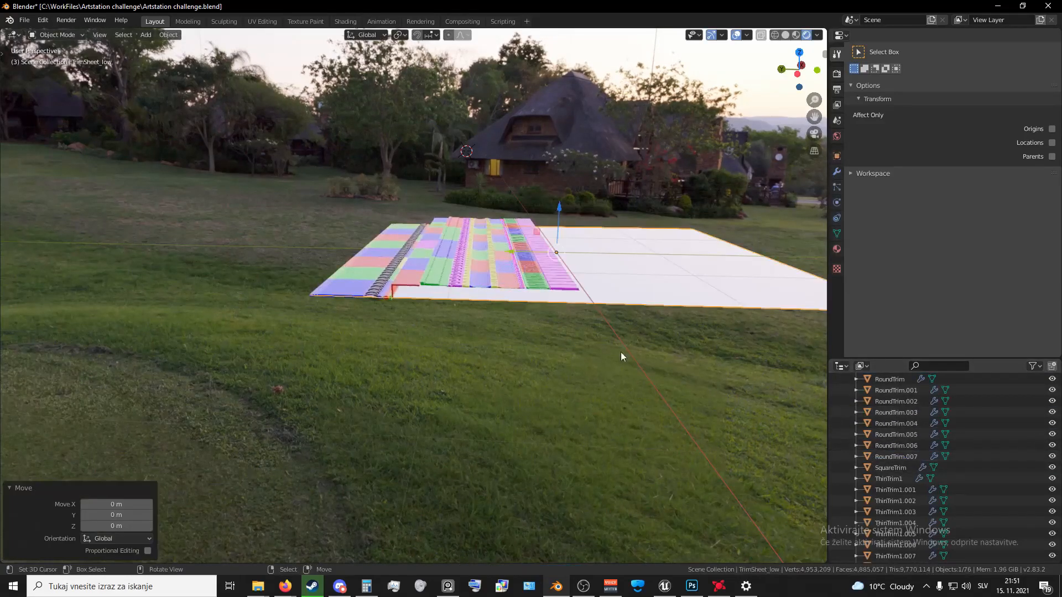
pyautogui.hotkey('shift', 'd')
pyautogui.press('Escape')
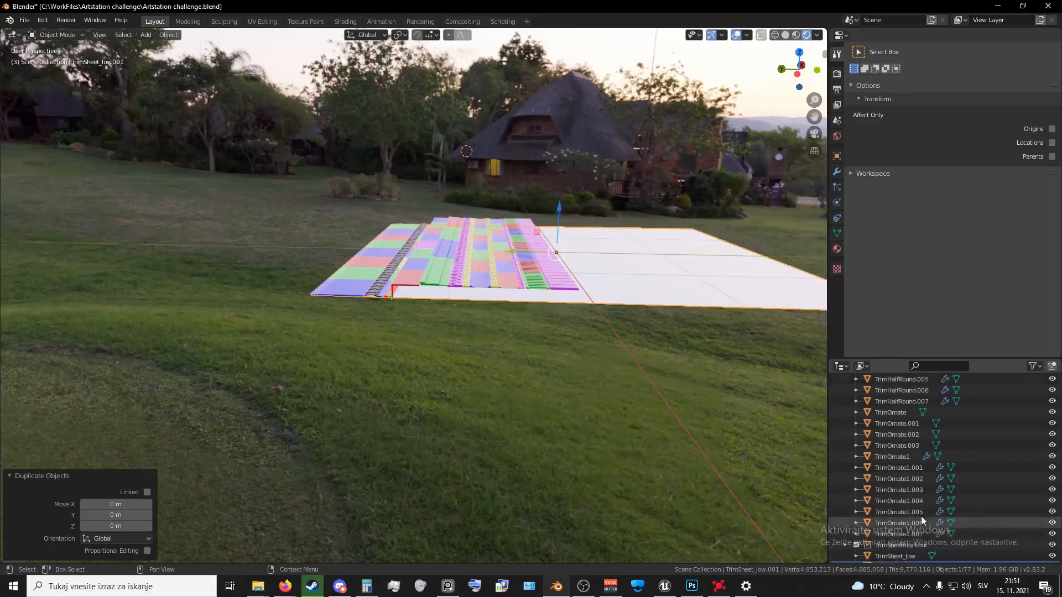
# - Rename the duplicated plane "TrimBottom" and move it to the TrimSheet collection
pyautogui.scroll(-8, 909, 506)
pyautogui.doubleClick(901, 552)
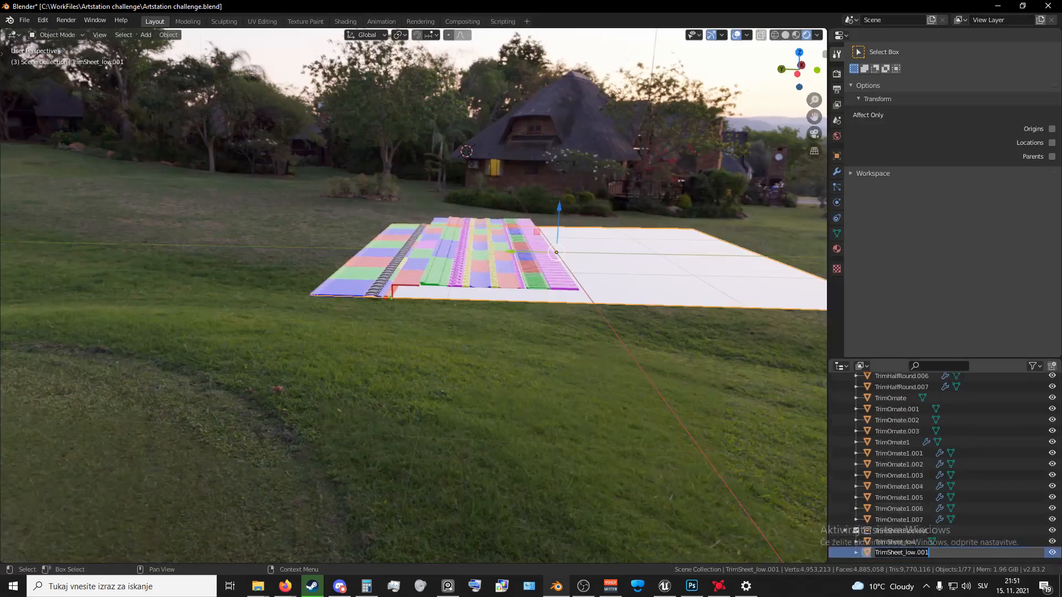
pyautogui.write('TrimBottom')
pyautogui.press('Return')
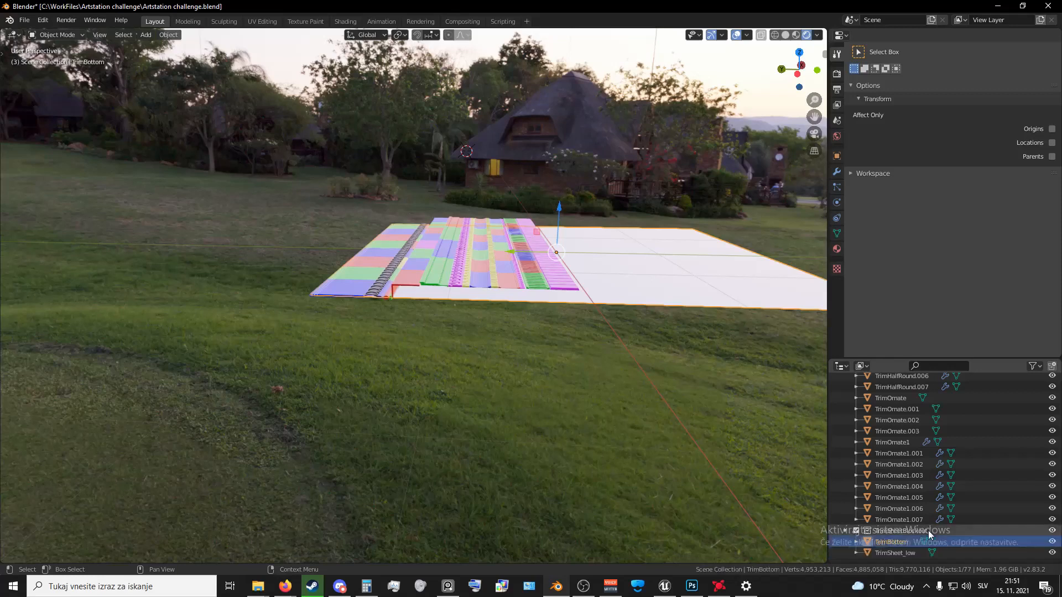
pyautogui.press('m')
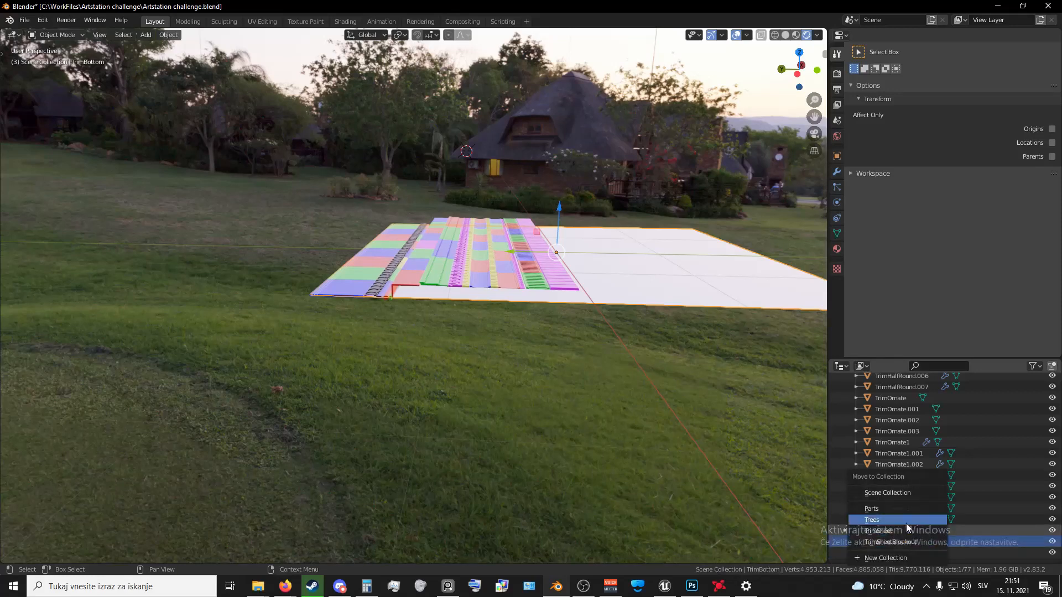
pyautogui.click(904, 529)
# - In Edit Mode, select the two TrimBottom vertices on the edge farthest from the coloured trims
pyautogui.scroll(1, 612, 284)
pyautogui.scroll(1, 620, 346)
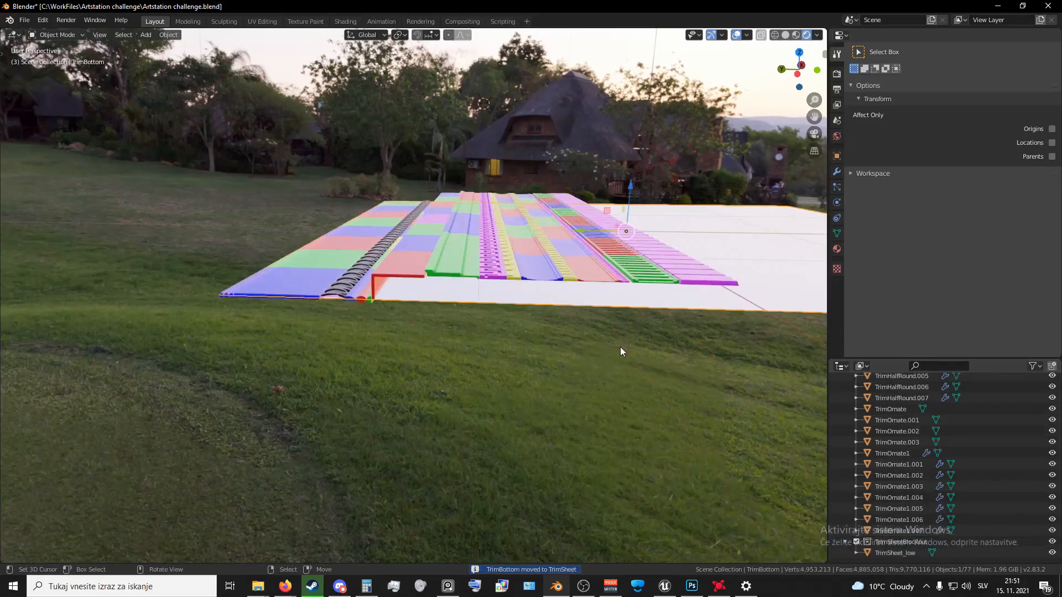
pyautogui.press('Tab')
pyautogui.press('KP_3')
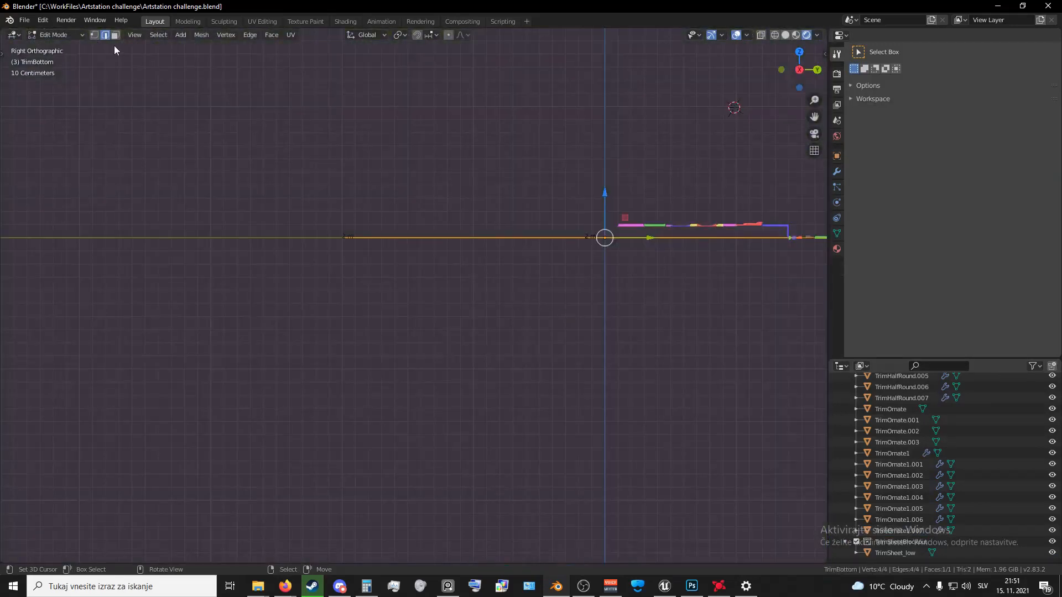
pyautogui.click(94, 35)
pyautogui.scroll(-5, 354, 238)
pyautogui.moveTo(394, 273); pyautogui.dragTo(413, 326, button='middle')
pyautogui.rightClick(414, 335)
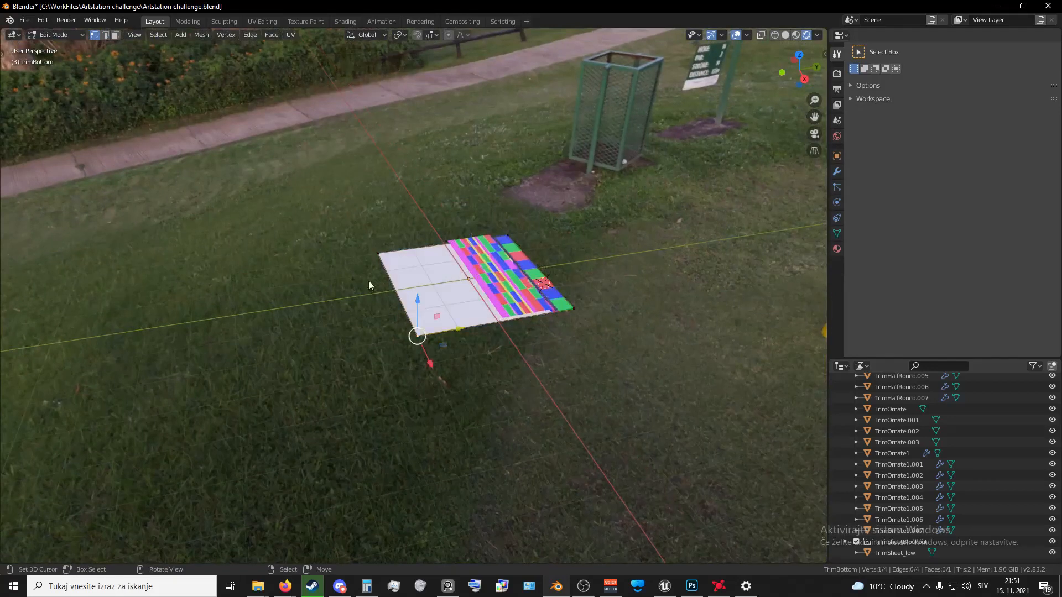
pyautogui.keyDown('shift'); pyautogui.rightClick(379, 253); pyautogui.keyUp('shift')
# - Move TrimBottom's selected edge about 2.9 m along Y to beneath the raised trims
pyautogui.press('KP_3')
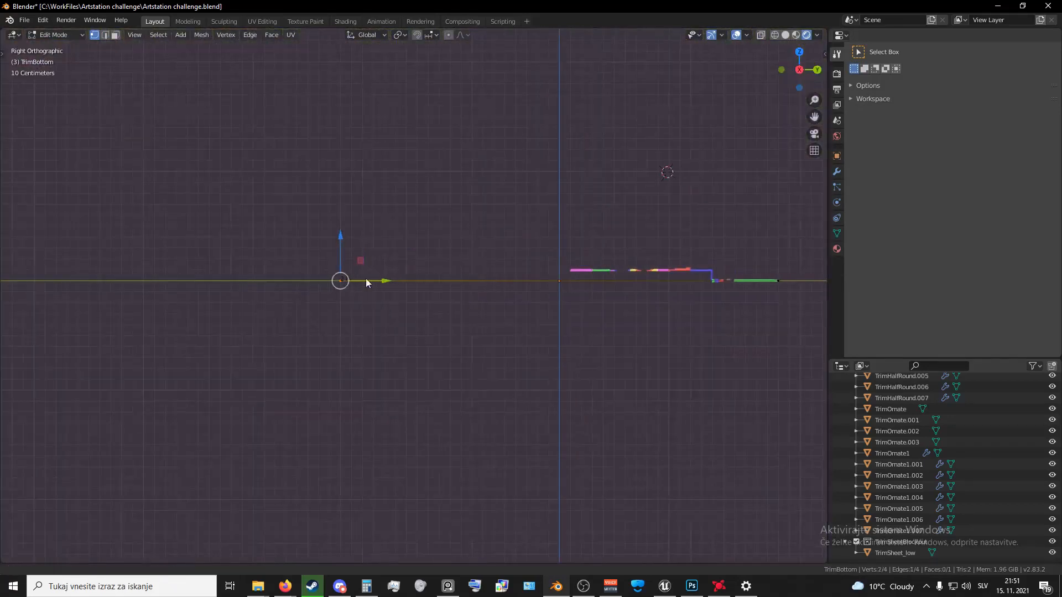
pyautogui.keyDown('shift'); pyautogui.moveTo(367, 281); pyautogui.dragTo(312, 284, button='middle'); pyautogui.keyUp('shift')
pyautogui.press('g')
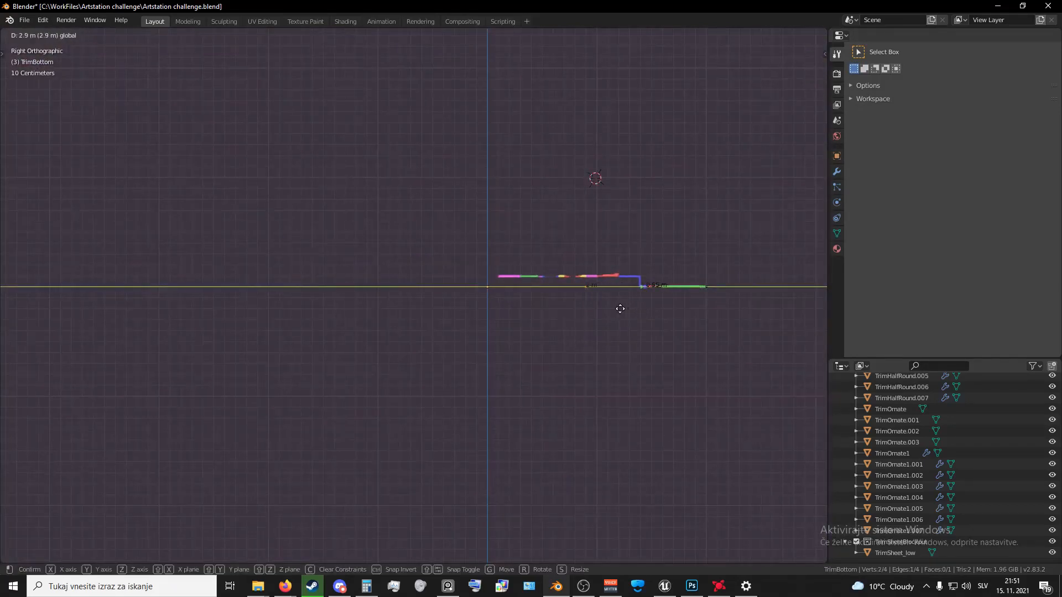
pyautogui.click(618, 304)
# - Move TrimBottom's selected edge about another 0.49 m along Y, up to the foot of the vertical corner trim
pyautogui.scroll(8, 437, 287)
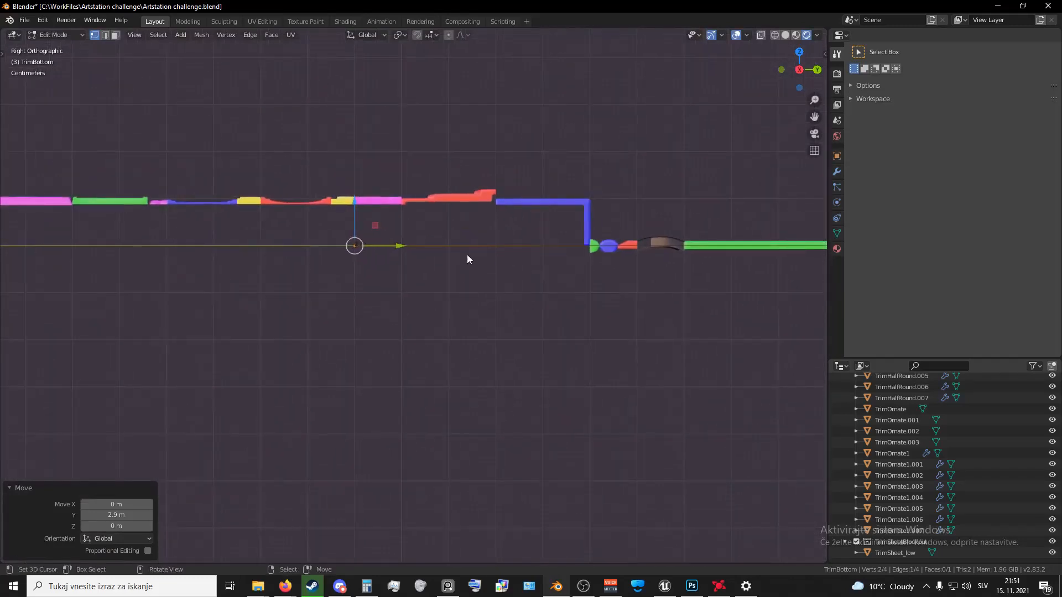
pyautogui.click(817, 35)
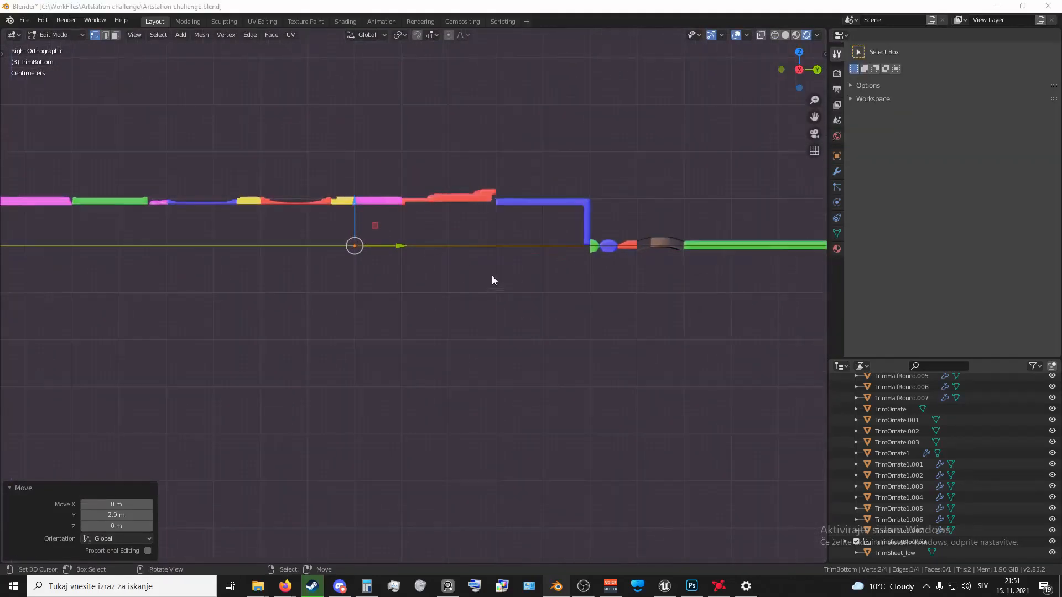
pyautogui.press('g')
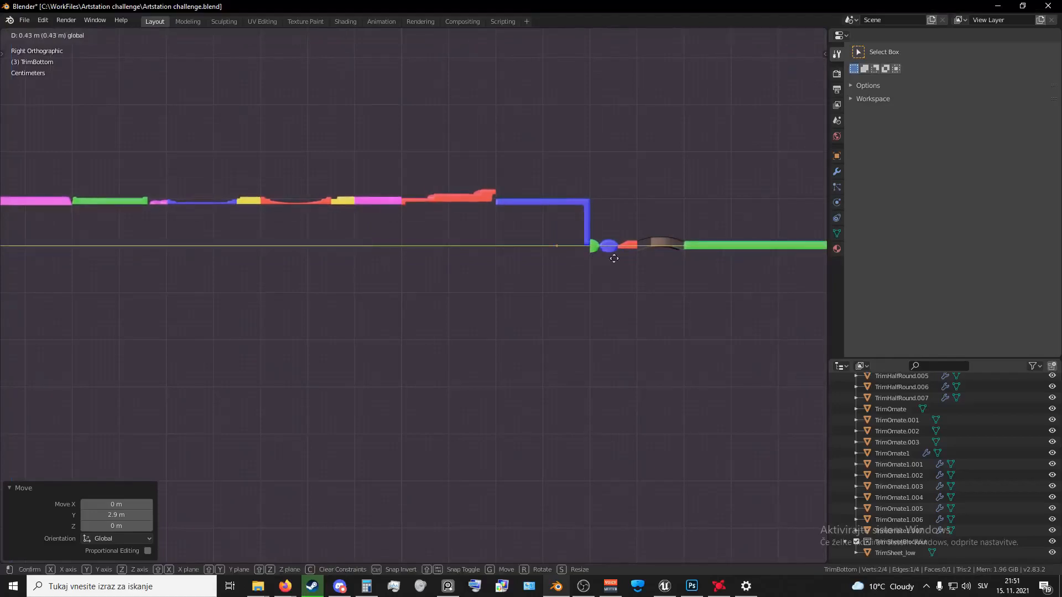
pyautogui.click(623, 261)
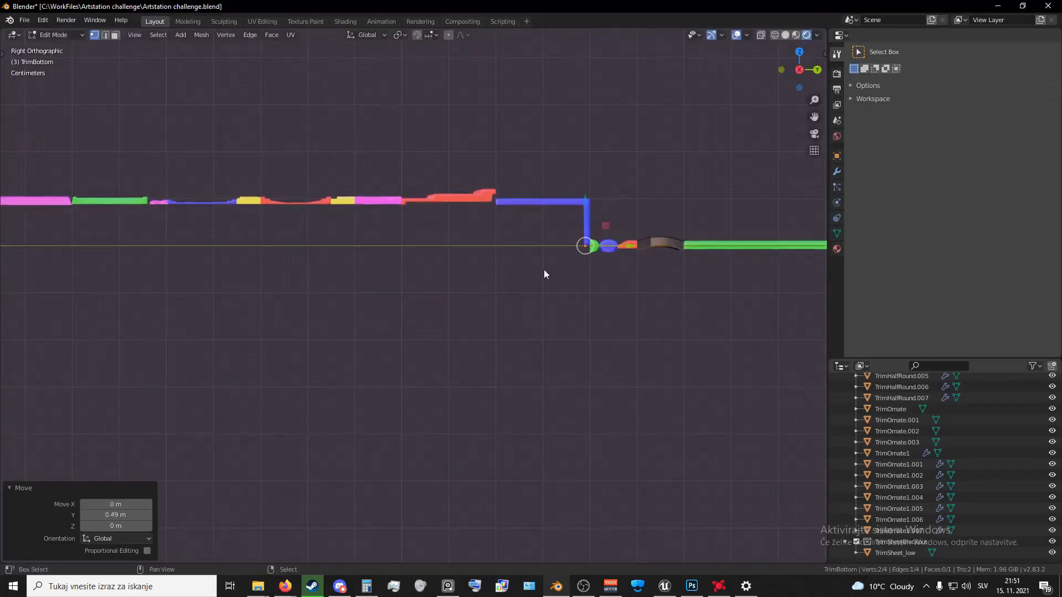
# - Align TrimBottom's selected edge with the outer face of the vertical corner trim and extrude it 0.1 m up along Z
pyautogui.scroll(3, 536, 269)
pyautogui.scroll(1, 520, 290)
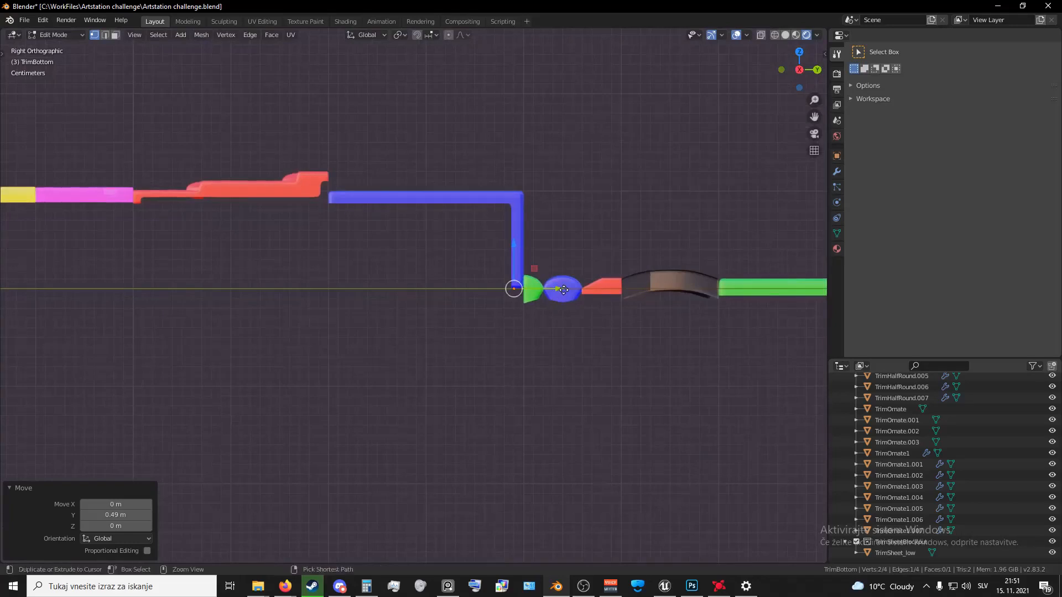
pyautogui.keyDown('ctrl'); pyautogui.moveTo(559, 289); pyautogui.dragTo(568, 293); pyautogui.keyUp('ctrl')
pyautogui.press('e')
pyautogui.rightClick(539, 272)
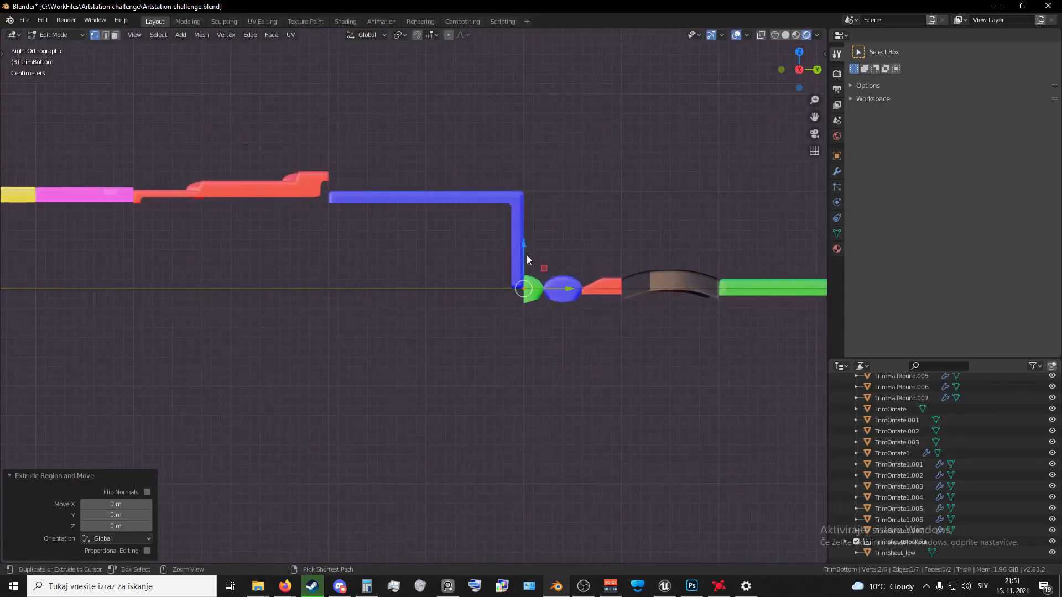
pyautogui.keyDown('ctrl'); pyautogui.moveTo(525, 245); pyautogui.dragTo(538, 146); pyautogui.keyUp('ctrl')
# - Extrude TrimBottom's raised edge along negative Y beneath the raised trims to the far end of the magenta trim, and return to Object Mode
pyautogui.scroll(-3, 512, 238)
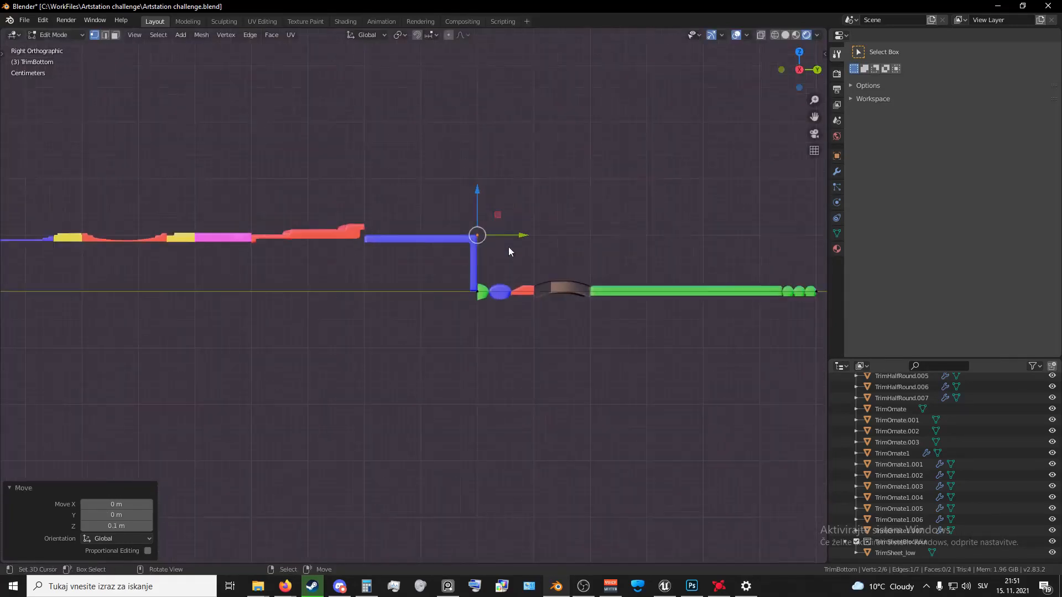
pyautogui.keyDown('shift'); pyautogui.moveTo(454, 236); pyautogui.dragTo(555, 260, button='middle'); pyautogui.keyUp('shift')
pyautogui.press('e')
pyautogui.rightClick(555, 260)
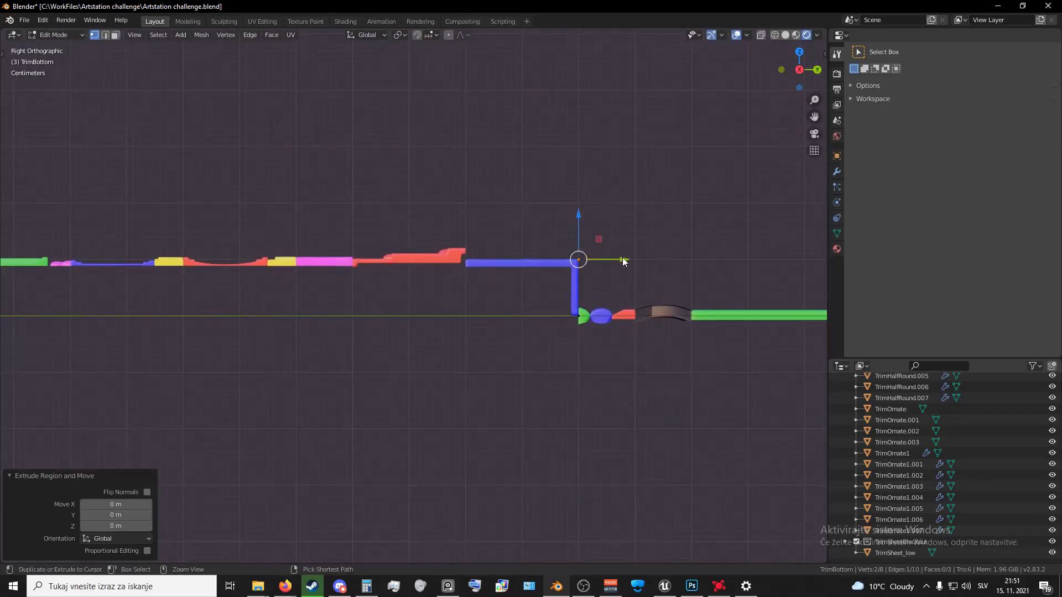
pyautogui.moveTo(623, 258); pyautogui.dragTo(302, 283)
pyautogui.keyDown('shift'); pyautogui.moveTo(302, 283); pyautogui.dragTo(595, 289, button='middle'); pyautogui.keyUp('shift')
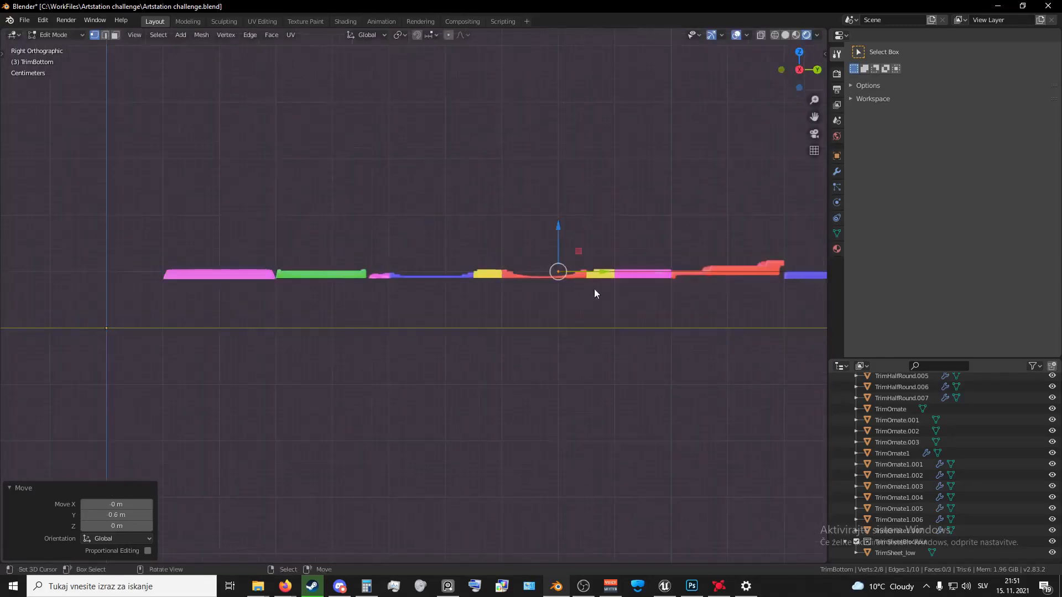
pyautogui.scroll(-2, 558, 281)
pyautogui.moveTo(558, 280); pyautogui.dragTo(285, 280)
pyautogui.scroll(-5, 369, 301)
pyautogui.press('Tab')
pyautogui.moveTo(369, 301); pyautogui.dragTo(504, 315, button='middle')
pyautogui.scroll(2, 582, 323)
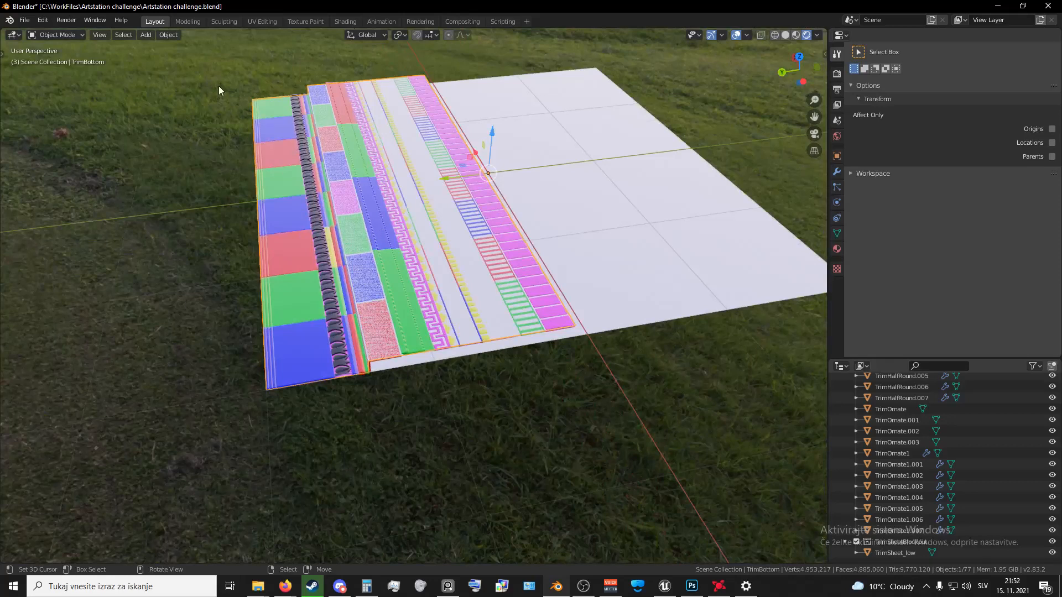
# - In Vertex Paint mode, fill TrimBottom with a cyan vertex colour, and return to Object Mode
pyautogui.click(58, 38)
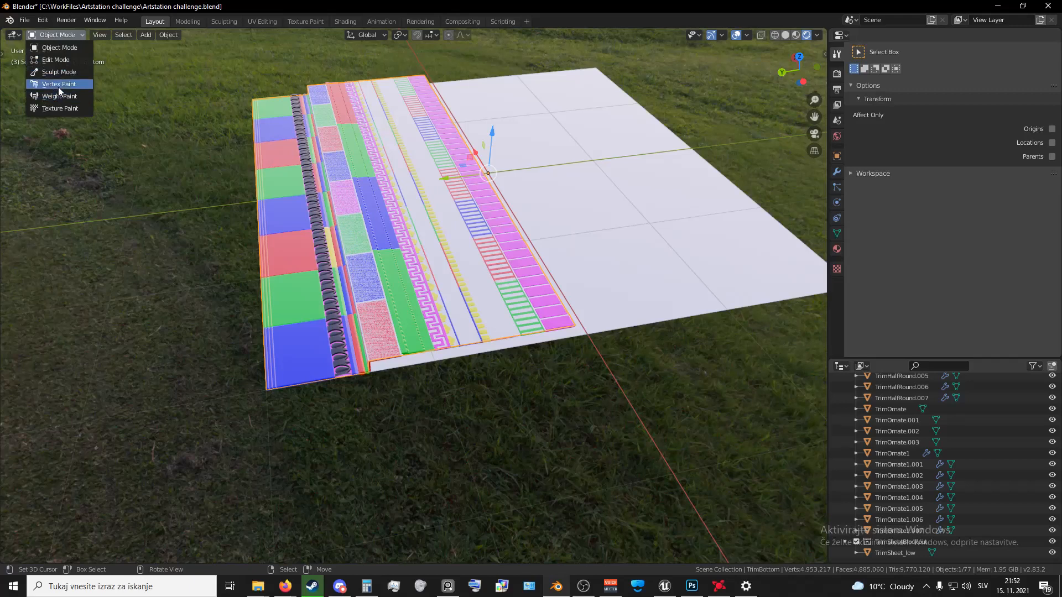
pyautogui.click(58, 85)
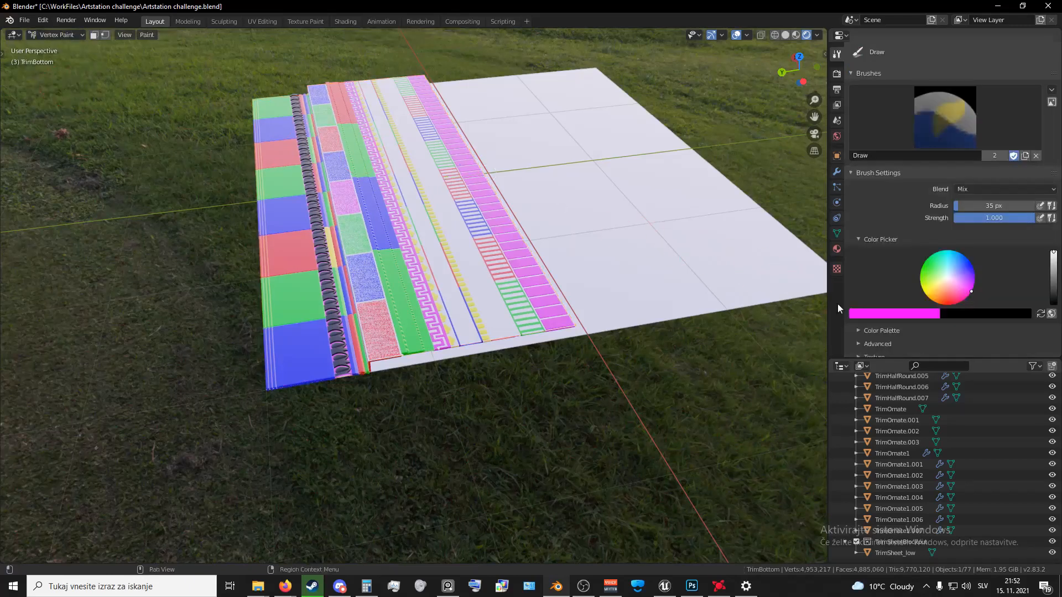
pyautogui.click(899, 317)
pyautogui.moveTo(904, 274); pyautogui.dragTo(938, 297)
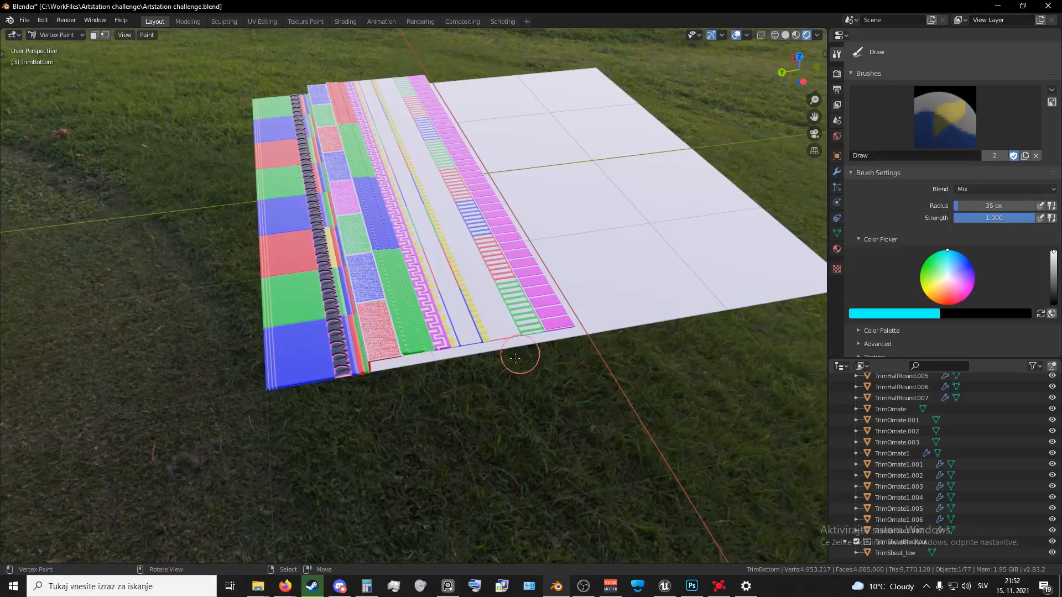
pyautogui.click(58, 33)
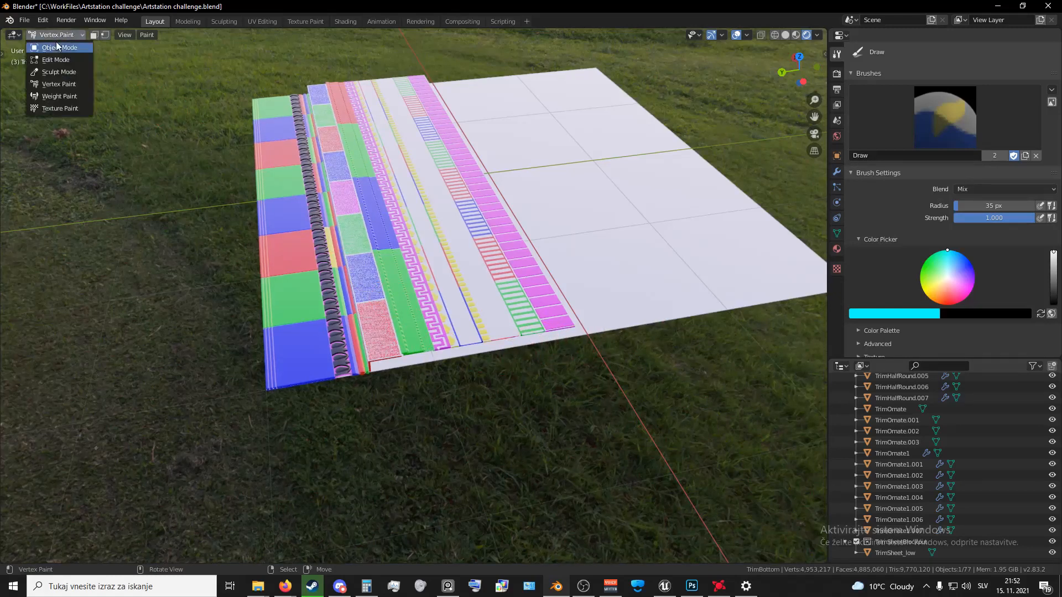
pyautogui.click(58, 47)
# - Assign the existing Vertex_color material to TrimBottom
pyautogui.press('g')
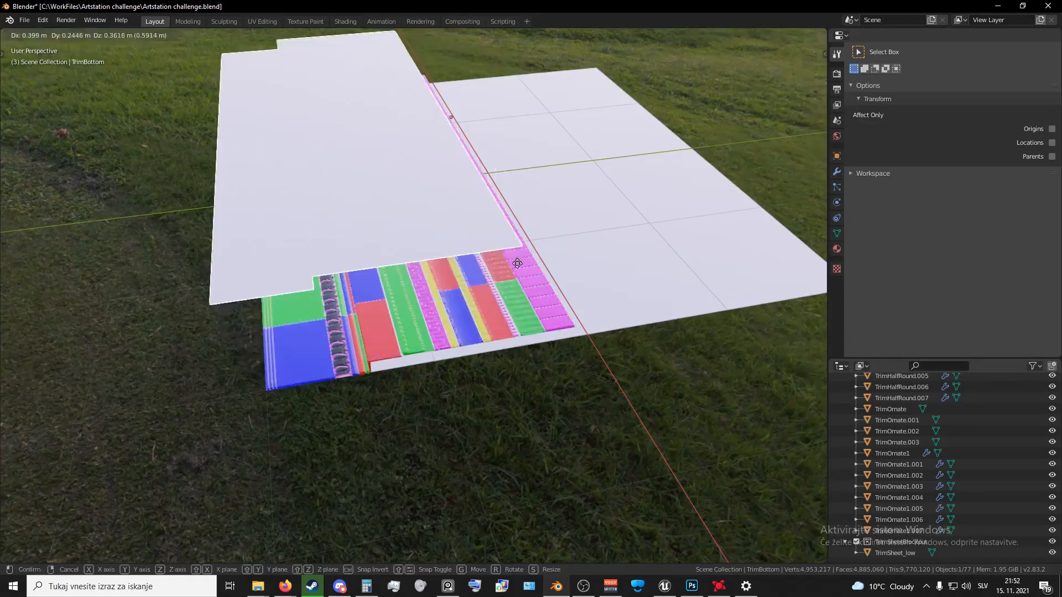
pyautogui.rightClick(517, 264)
pyautogui.click(837, 249)
pyautogui.click(857, 98)
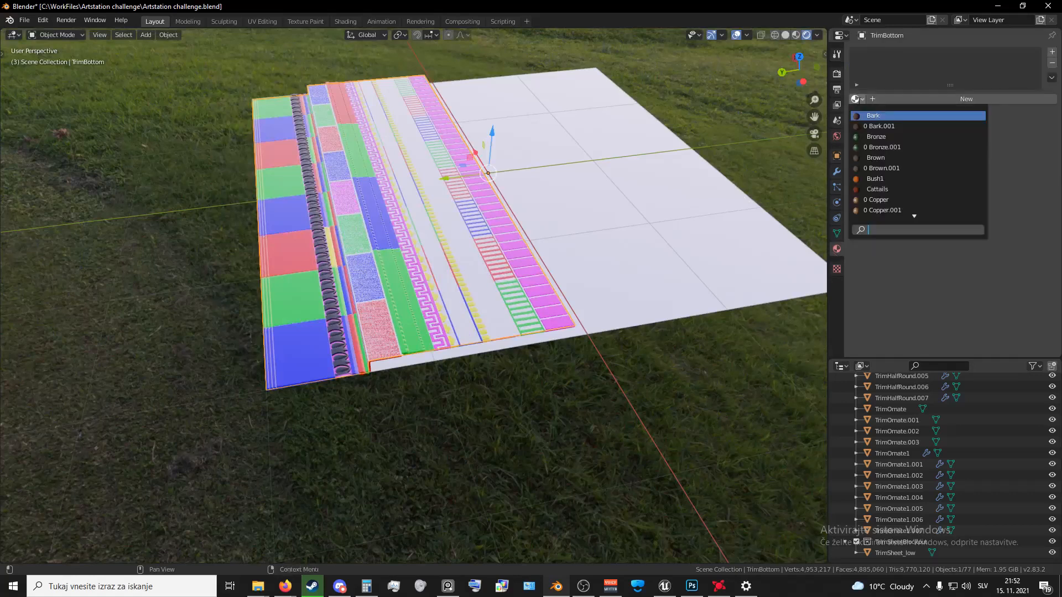
pyautogui.write('verte')
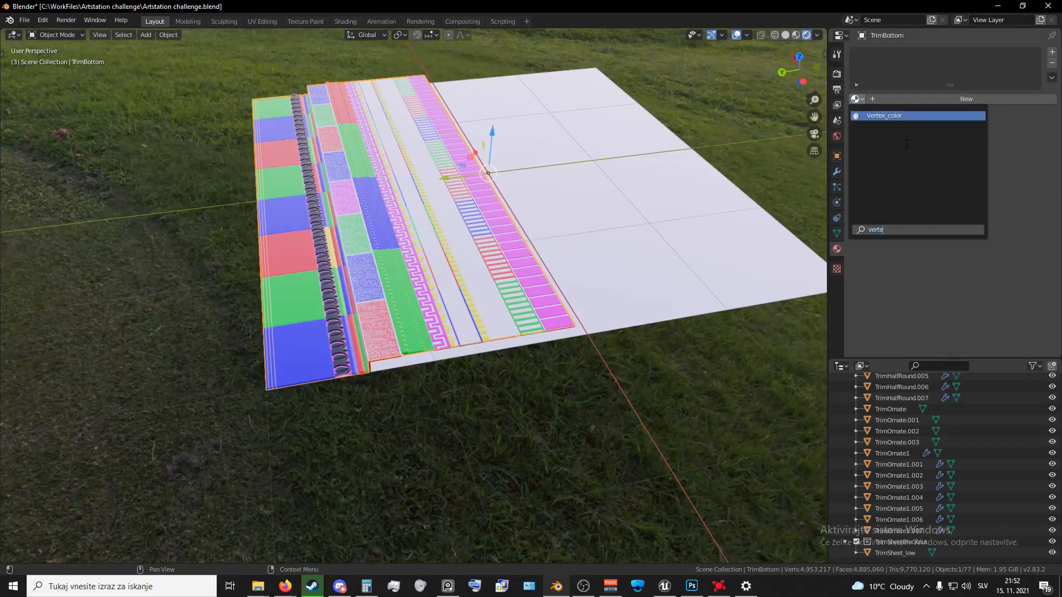
pyautogui.click(897, 117)
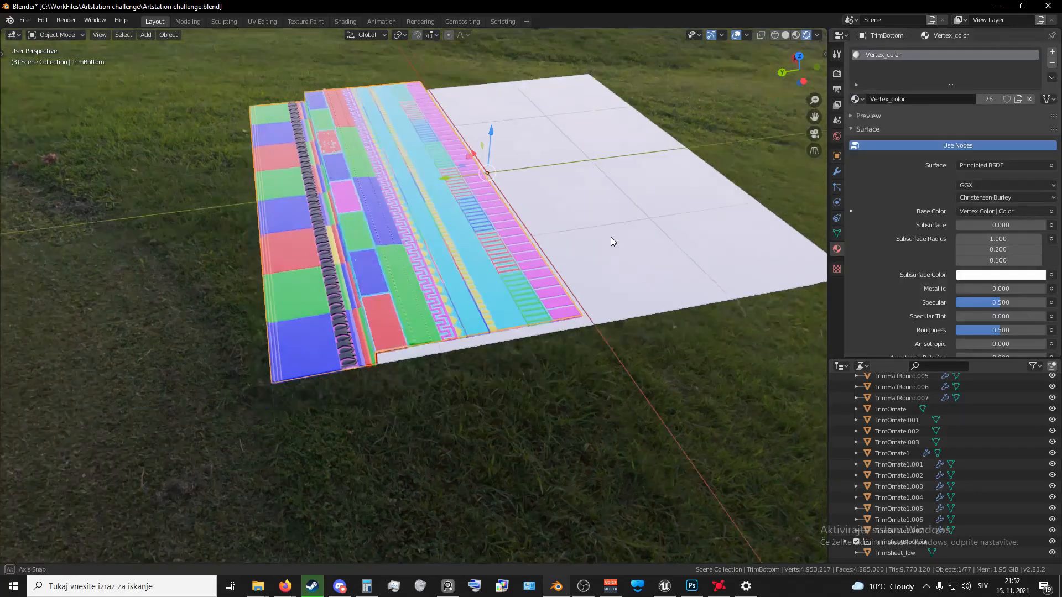
# - Select TrimSheet_low and, in Edit Mode, select the two vertices on its edge farthest from the coloured trims
pyautogui.moveTo(611, 237); pyautogui.dragTo(575, 254, button='middle')
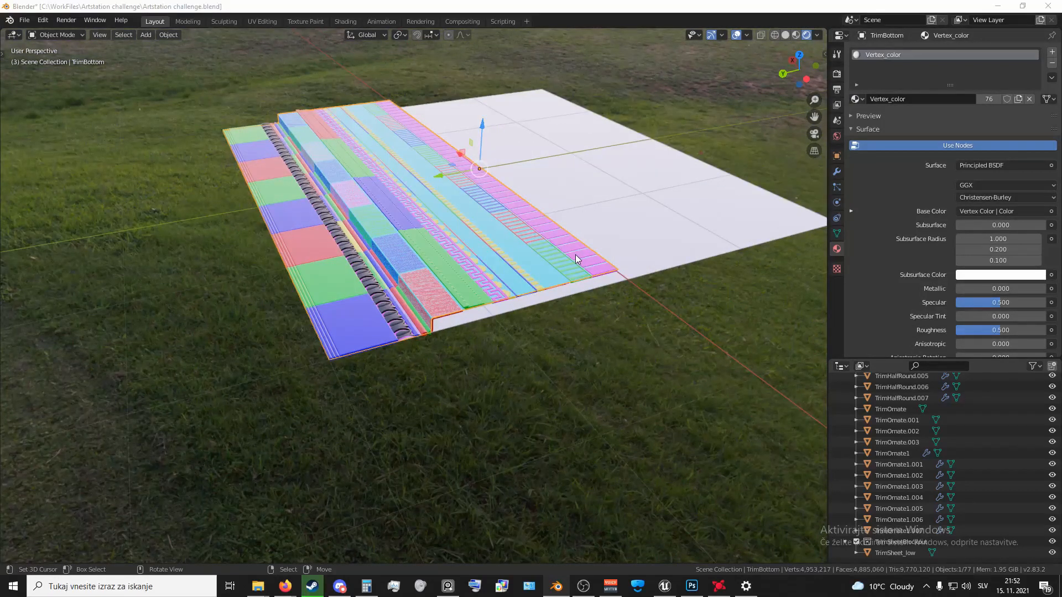
pyautogui.click(649, 266)
pyautogui.scroll(-2, 639, 288)
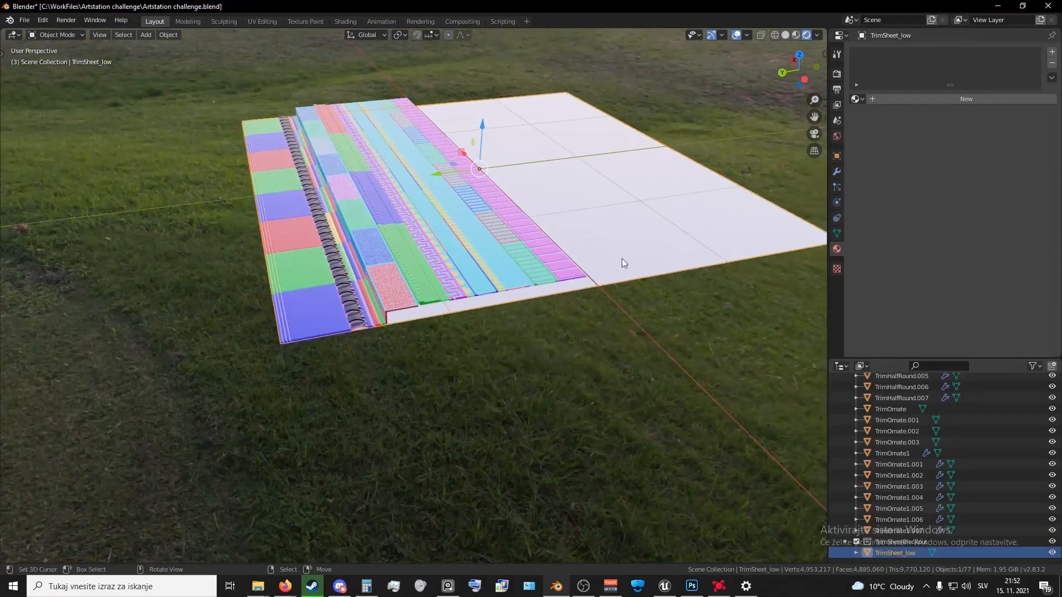
pyautogui.scroll(-1, 622, 258)
pyautogui.moveTo(513, 265); pyautogui.dragTo(390, 257, button='middle')
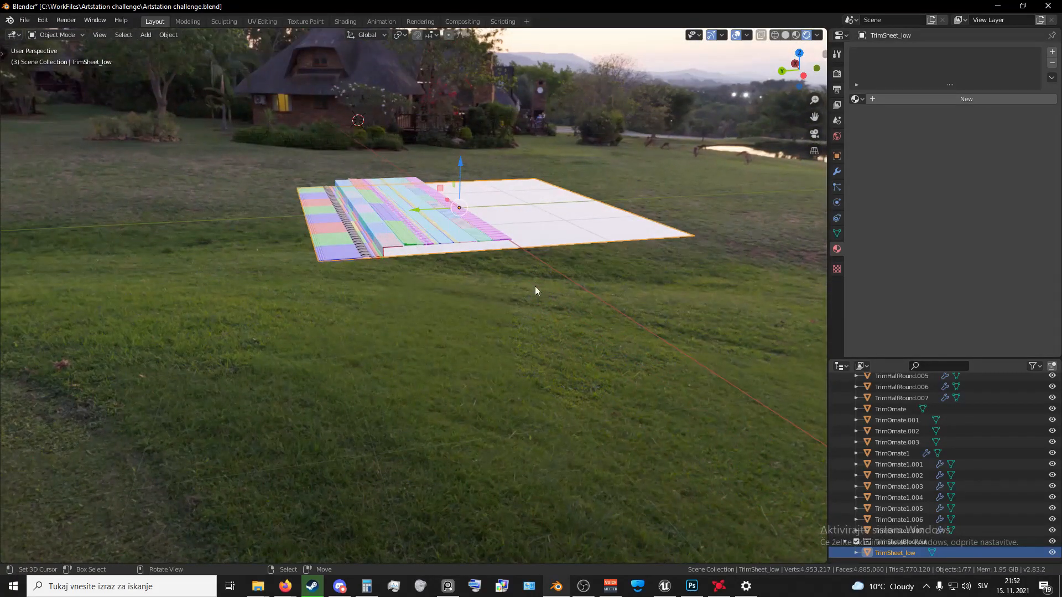
pyautogui.moveTo(526, 280); pyautogui.dragTo(496, 306, button='middle')
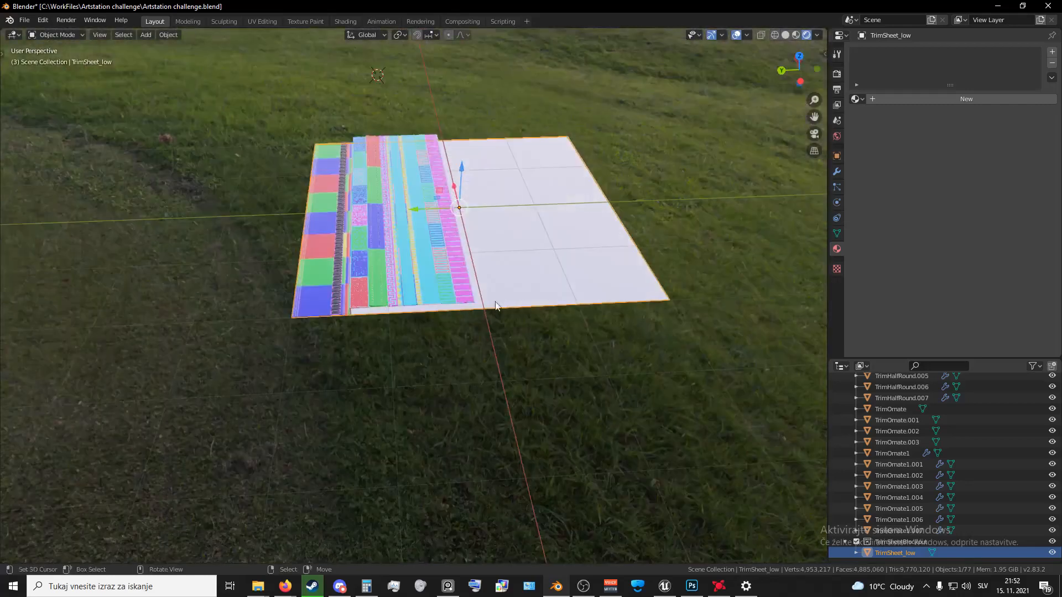
pyautogui.moveTo(577, 249); pyautogui.dragTo(376, 197, button='middle')
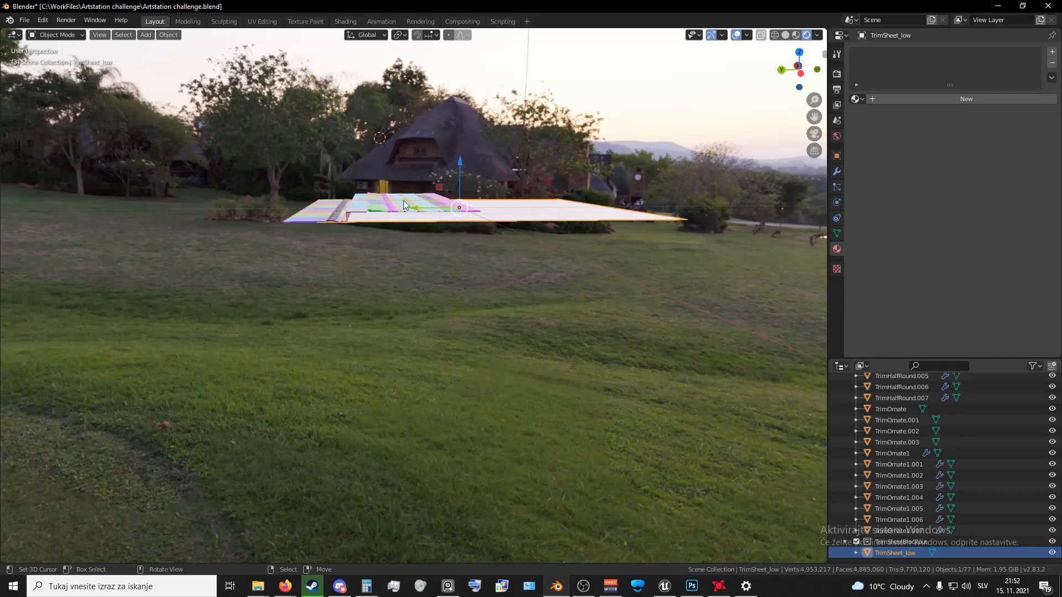
pyautogui.moveTo(465, 192); pyautogui.dragTo(460, 207, button='middle')
pyautogui.press('Tab')
pyautogui.rightClick(680, 247)
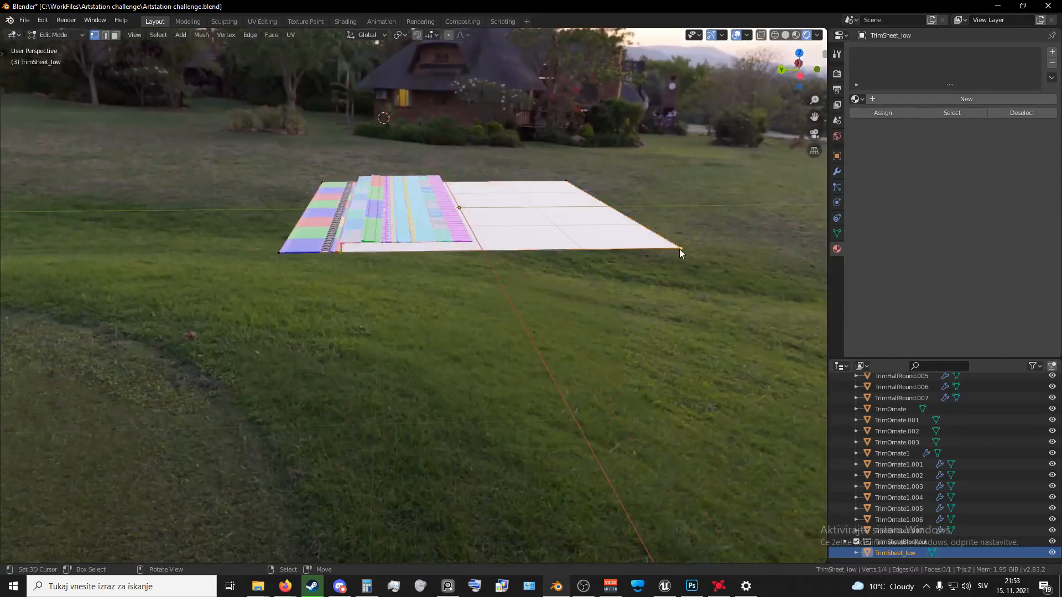
pyautogui.keyDown('shift'); pyautogui.rightClick(598, 183); pyautogui.keyUp('shift')
pyautogui.moveTo(598, 181); pyautogui.dragTo(604, 241, button='middle')
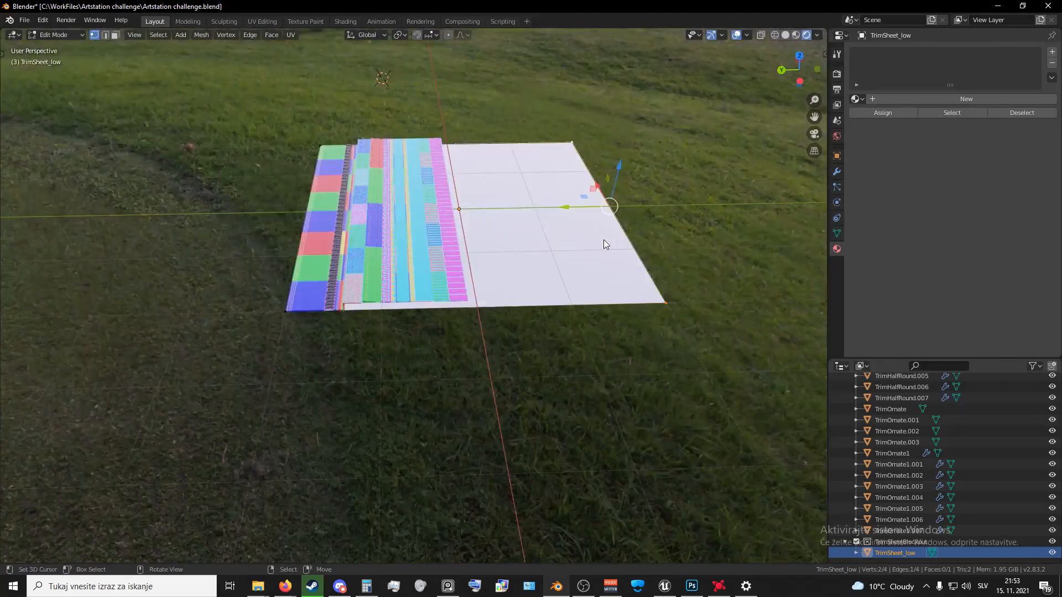
# - Move TrimSheet_low's selected edge 2.1 m along Y to line up with the outer end of the raised trims
pyautogui.press('KP_1')
pyautogui.press('KP_3')
pyautogui.keyDown('shift'); pyautogui.moveTo(710, 203); pyautogui.dragTo(303, 210, button='middle'); pyautogui.keyUp('shift')
pyautogui.press('g')
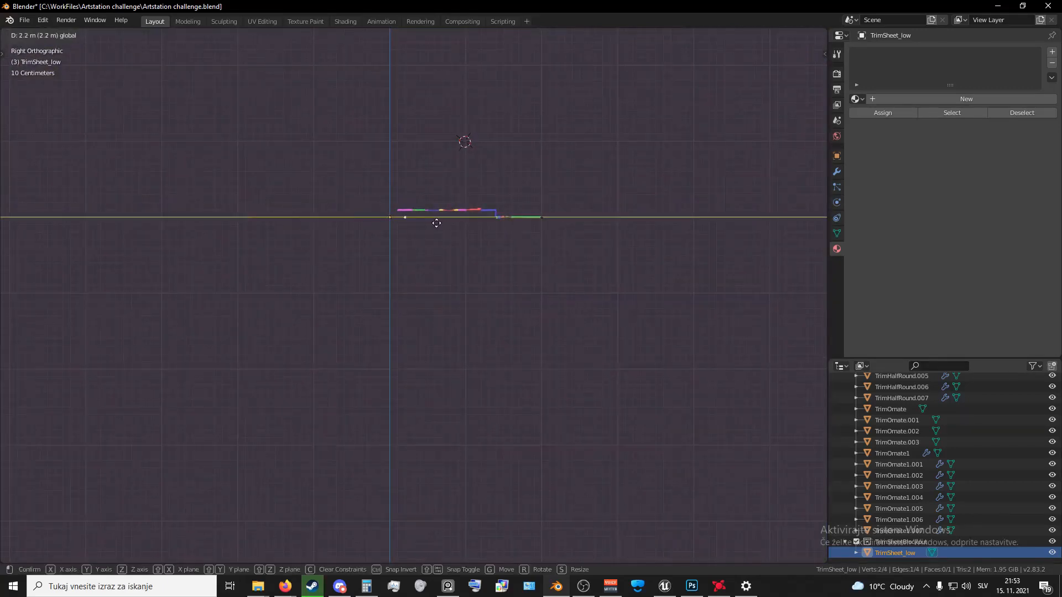
pyautogui.click(437, 223)
# - Add one centred loop cut to TrimSheet_low, running parallel to the trims
pyautogui.moveTo(436, 224); pyautogui.dragTo(331, 215, button='middle')
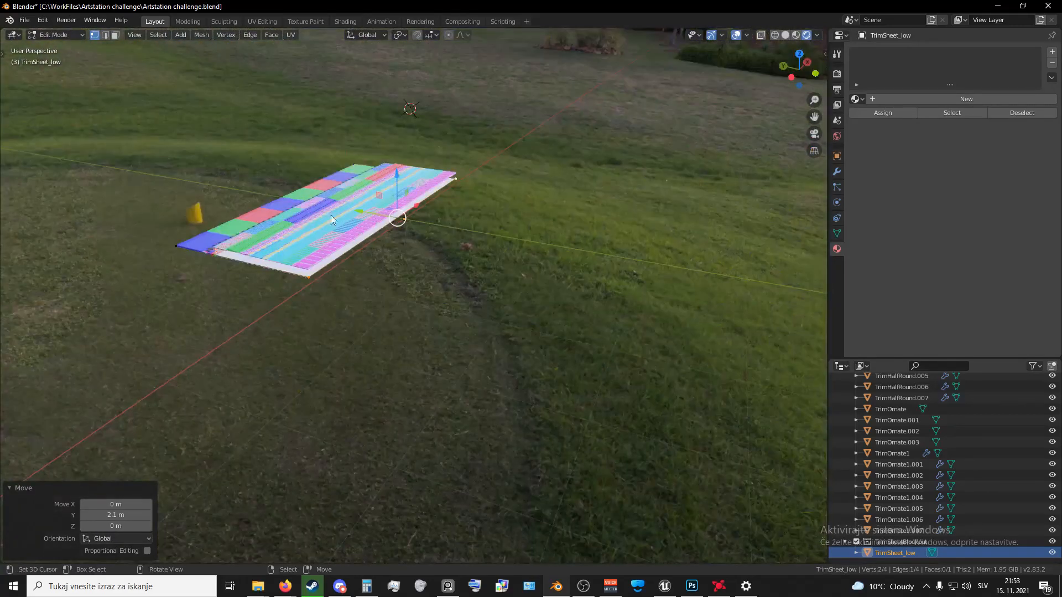
pyautogui.hotkey('ctrl', 'r')
pyautogui.click(239, 252)
pyautogui.rightClick(239, 252)
# - Move TrimSheet_low's new edge loop 0.35 m along Y to the outer face of the vertical corner trim
pyautogui.press('KP_3')
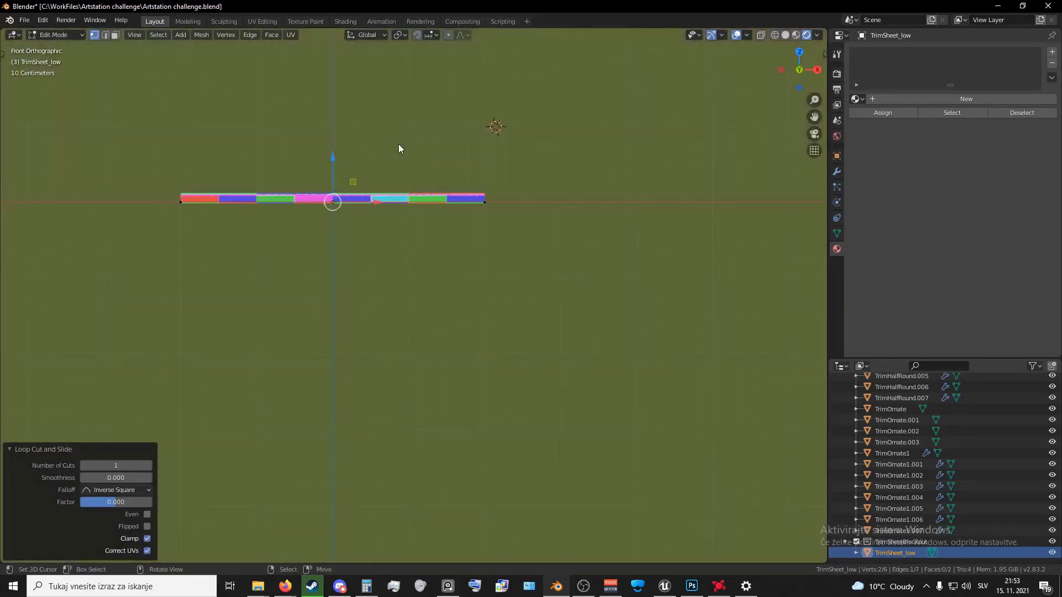
pyautogui.scroll(3, 409, 151)
pyautogui.keyDown('shift'); pyautogui.moveTo(438, 182); pyautogui.dragTo(439, 188, button='middle'); pyautogui.keyUp('shift')
pyautogui.scroll(1, 439, 188)
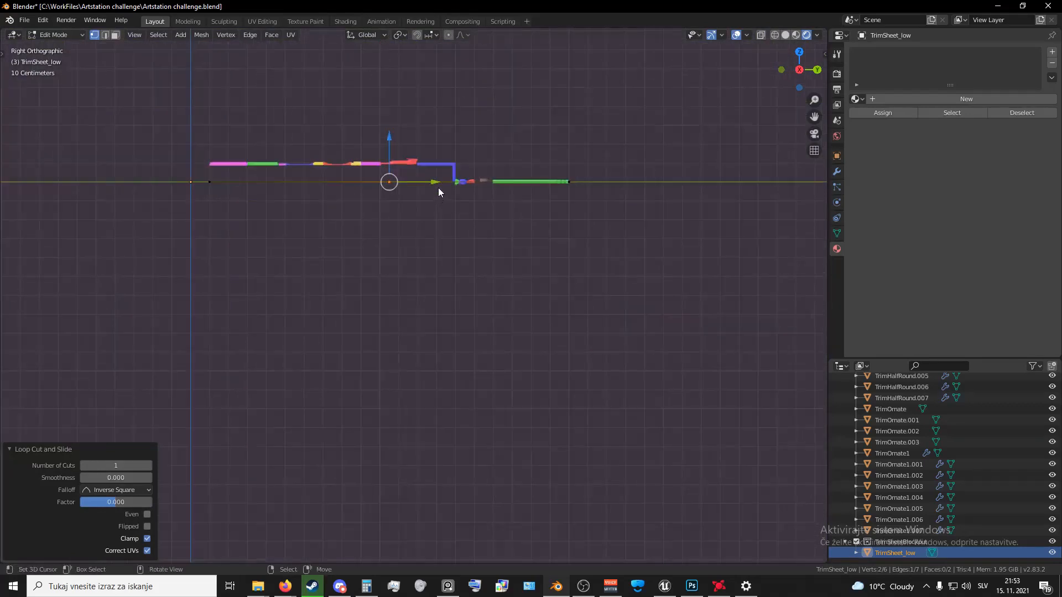
pyautogui.scroll(2, 477, 188)
pyautogui.keyDown('shift'); pyautogui.moveTo(446, 111); pyautogui.dragTo(436, 209, button='middle'); pyautogui.keyUp('shift')
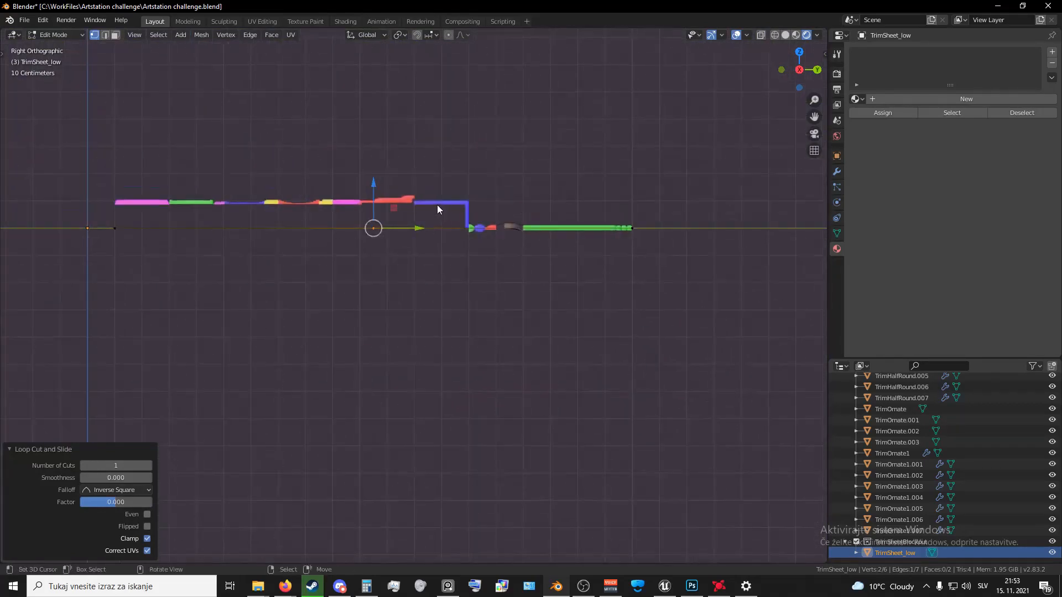
pyautogui.scroll(4, 434, 157)
pyautogui.scroll(3, 434, 161)
pyautogui.keyDown('shift'); pyautogui.moveTo(434, 162); pyautogui.dragTo(380, 246, button='middle'); pyautogui.keyUp('shift')
pyautogui.press('g')
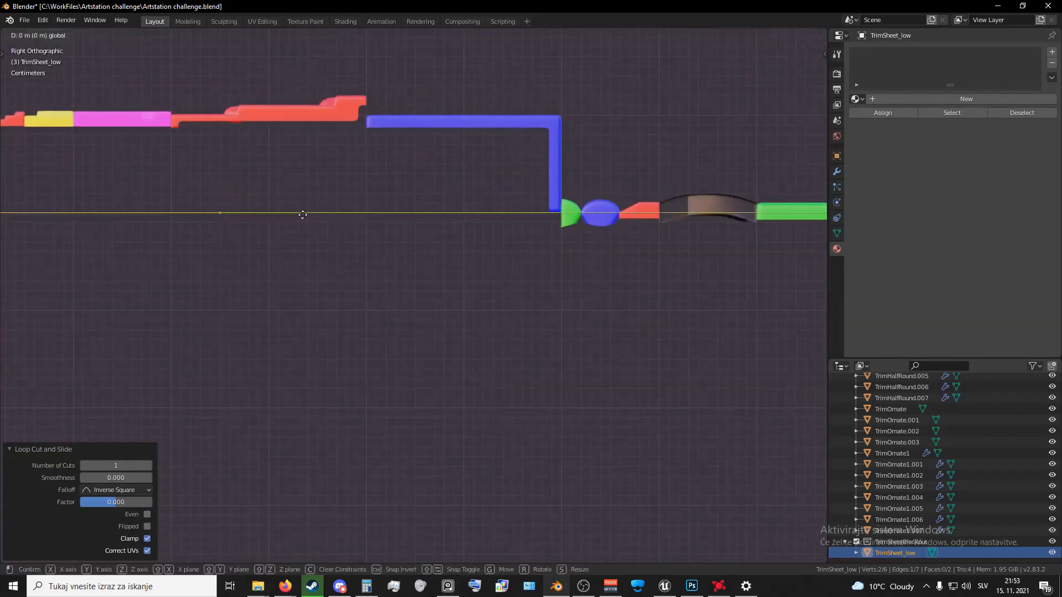
pyautogui.click(568, 227)
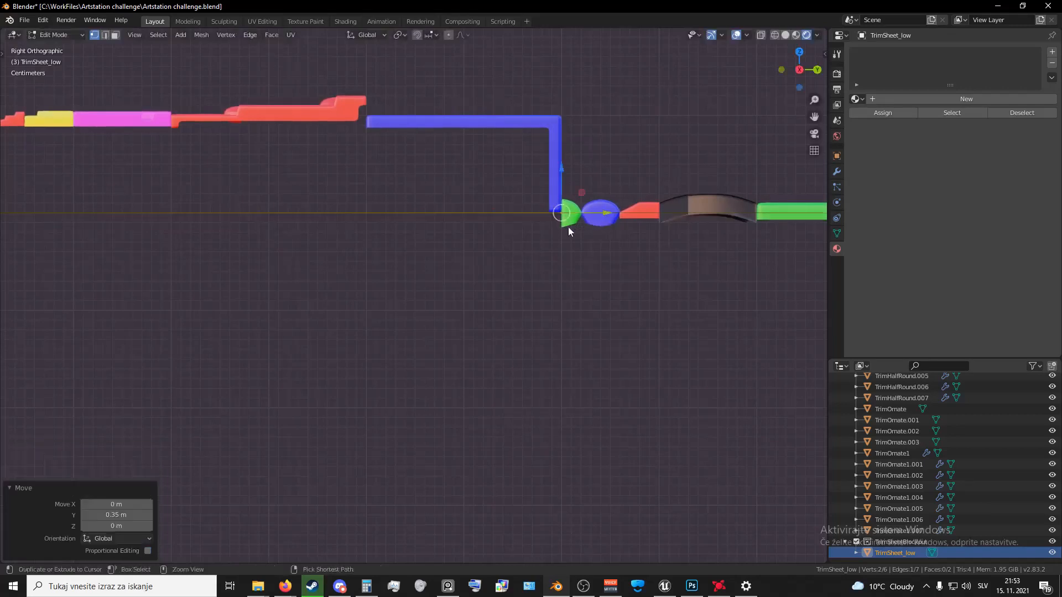
# - Select all four vertices of the TrimSheet_low face beneath the raised trims, using wireframe shading, and return to solid shading
pyautogui.scroll(-6, 437, 211)
pyautogui.press('z')
pyautogui.click(320, 210)
pyautogui.press('z')
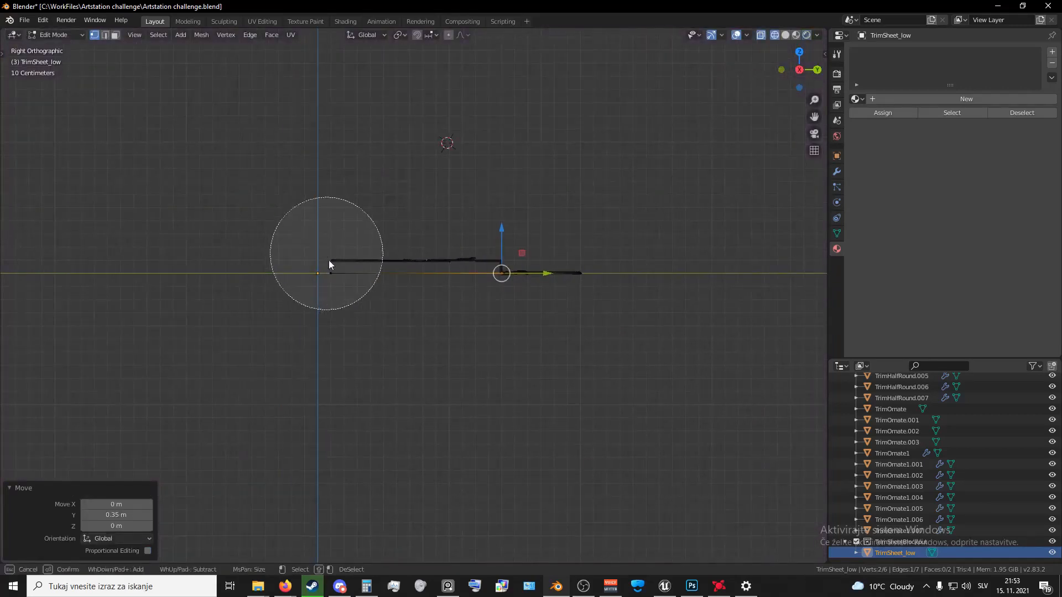
pyautogui.click(434, 245)
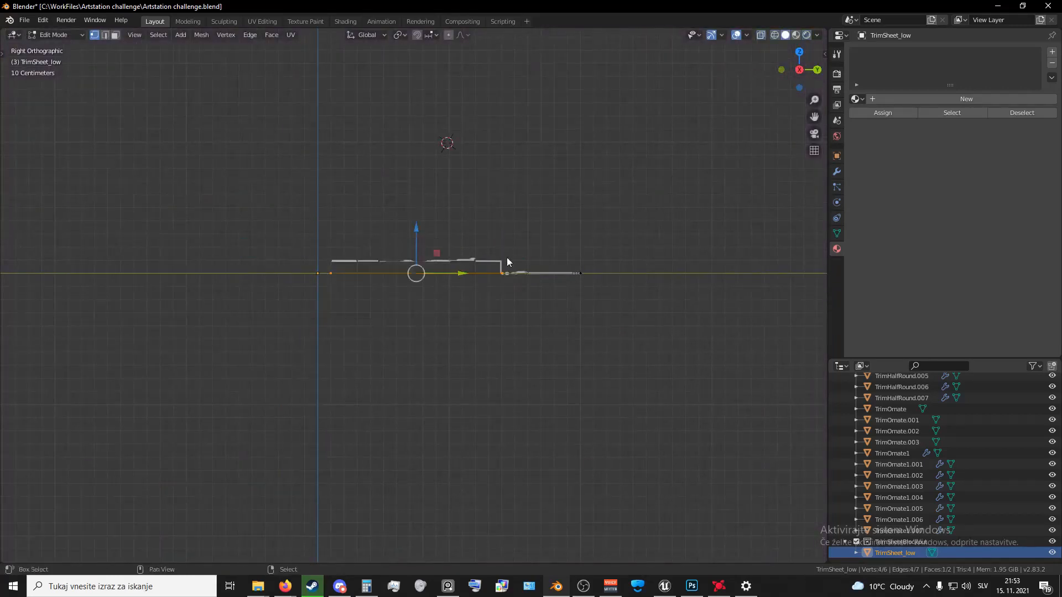
# - Extrude TrimSheet_low's selected face 0.1 m up along Z to the height of the raised trims
pyautogui.scroll(6, 506, 261)
pyautogui.press('e')
pyautogui.rightClick(409, 252)
pyautogui.keyDown('shift'); pyautogui.moveTo(236, 165); pyautogui.dragTo(366, 214, button='middle'); pyautogui.keyUp('shift')
pyautogui.keyDown('ctrl'); pyautogui.moveTo(352, 211); pyautogui.dragTo(344, 181); pyautogui.keyUp('ctrl')
# - Delete the two lower vertices at the far end of TrimSheet_low's extruded block, and return to Object Mode
pyautogui.scroll(-6, 350, 232)
pyautogui.press('z')
pyautogui.rightClick(306, 282)
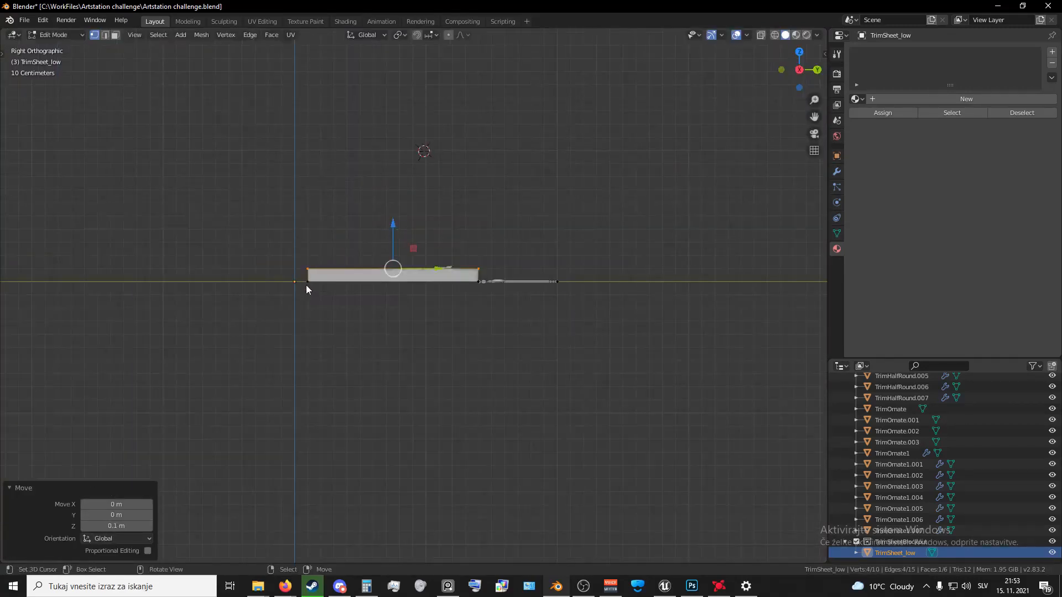
pyautogui.rightClick(307, 284)
pyautogui.scroll(2, 308, 284)
pyautogui.moveTo(314, 284)
pyautogui.mouseDown(button='middle')
pyautogui.moveTo(330, 284)
pyautogui.moveTo(318, 277)
pyautogui.moveTo(336, 265)
pyautogui.mouseUp(button='middle')
pyautogui.scroll(-6, 326, 283)
pyautogui.keyDown('shift'); pyautogui.rightClick(253, 310); pyautogui.keyUp('shift')
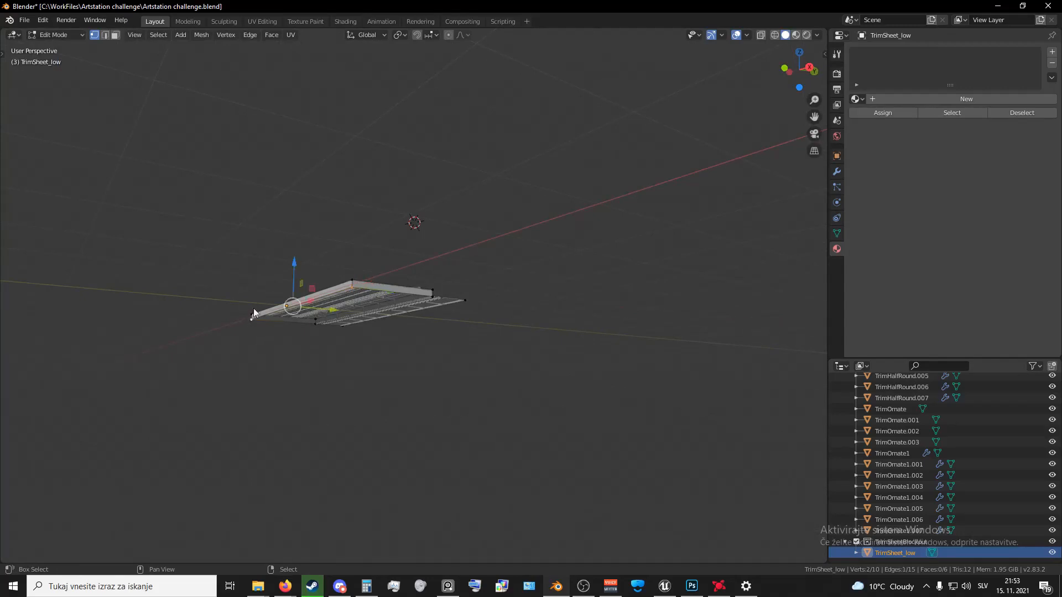
pyautogui.press('x')
pyautogui.click(300, 243)
pyautogui.press('Tab')
# - Open the UV Editing workspace for TrimSheet_low and set it to Object Mode
pyautogui.moveTo(254, 255); pyautogui.dragTo(398, 250, button='middle')
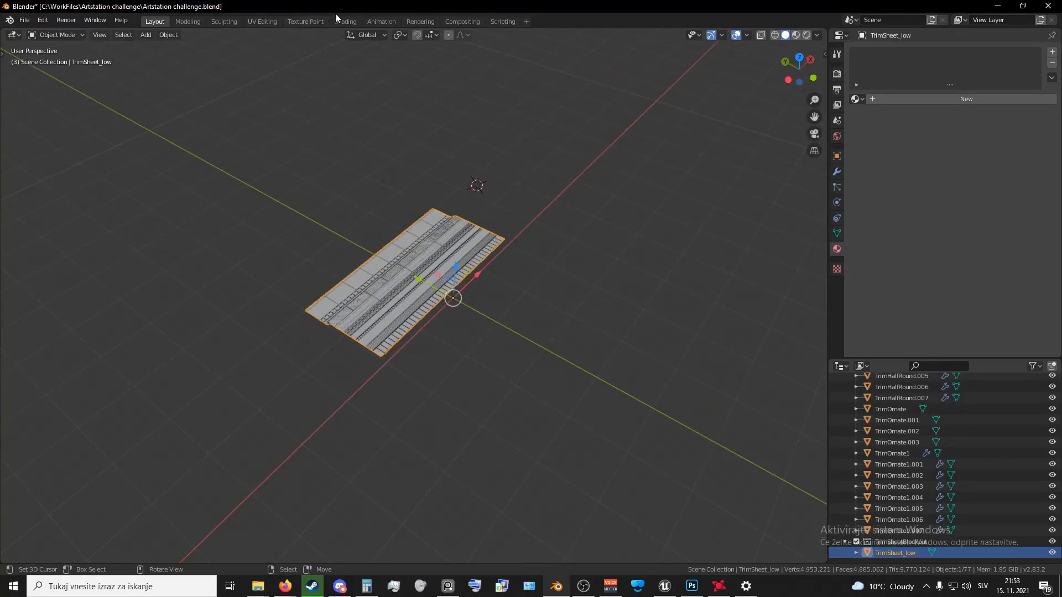
pyautogui.click(264, 21)
pyautogui.scroll(4, 578, 271)
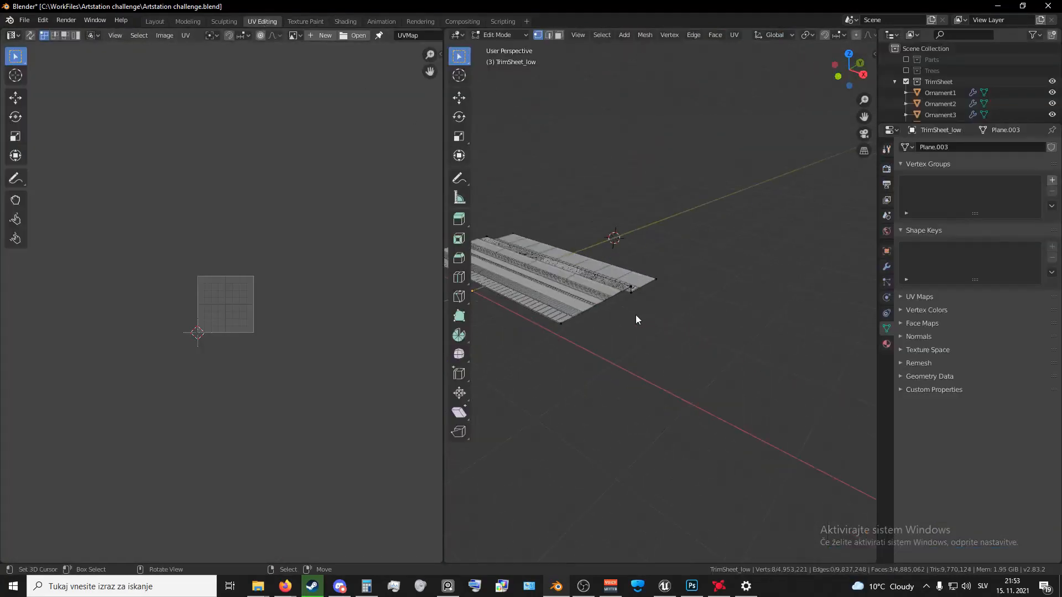
pyautogui.keyDown('shift'); pyautogui.moveTo(635, 315); pyautogui.dragTo(650, 323, button='middle'); pyautogui.keyUp('shift')
pyautogui.press('Tab')
pyautogui.scroll(3, 612, 317)
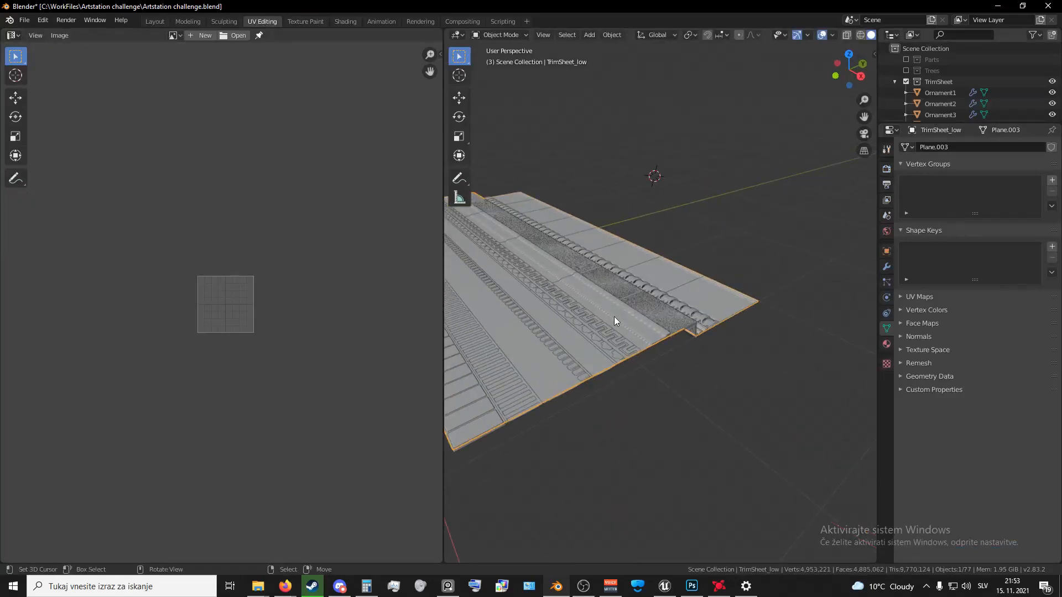
# - Show TrimSheet_low's object transform properties, isolate the object in local view, and enter Edit Mode with all its geometry selected
pyautogui.click(887, 251)
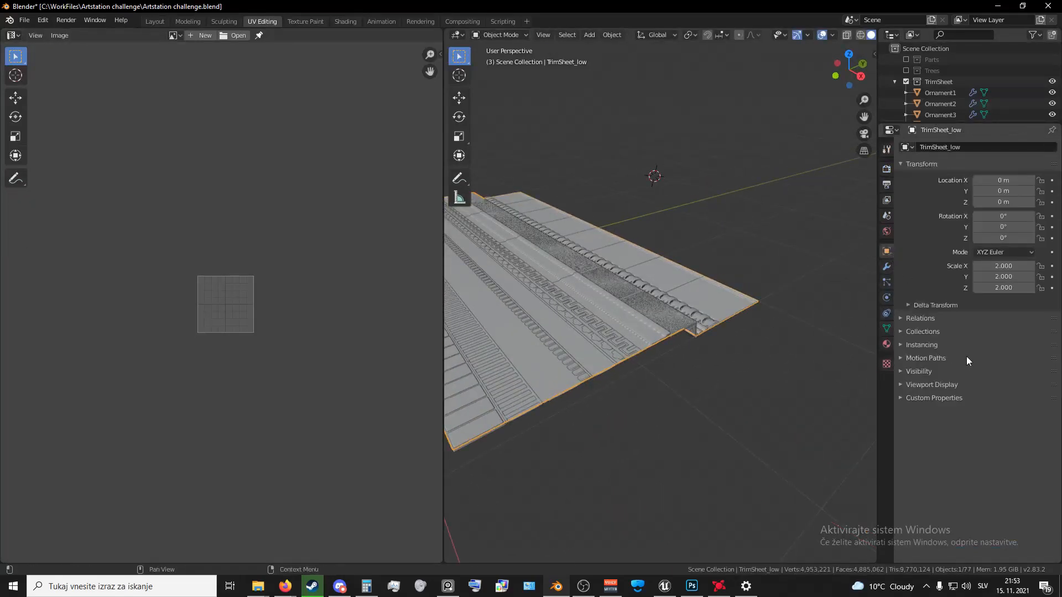
pyautogui.scroll(-3, 719, 274)
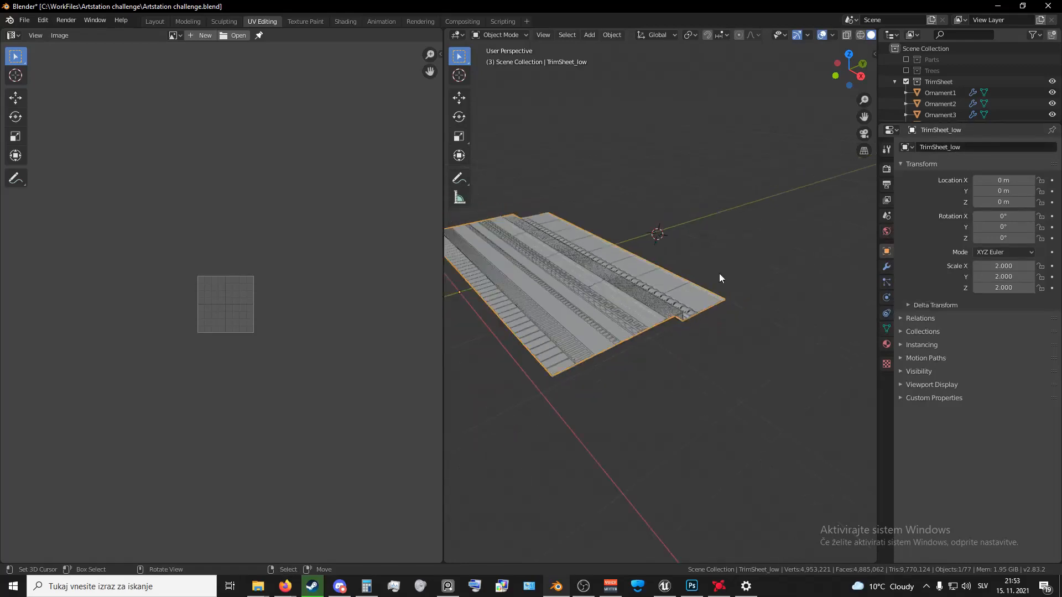
pyautogui.moveTo(719, 273); pyautogui.dragTo(637, 248, button='middle')
pyautogui.press('KP_Divide')
pyautogui.press('Tab')
pyautogui.press('a')
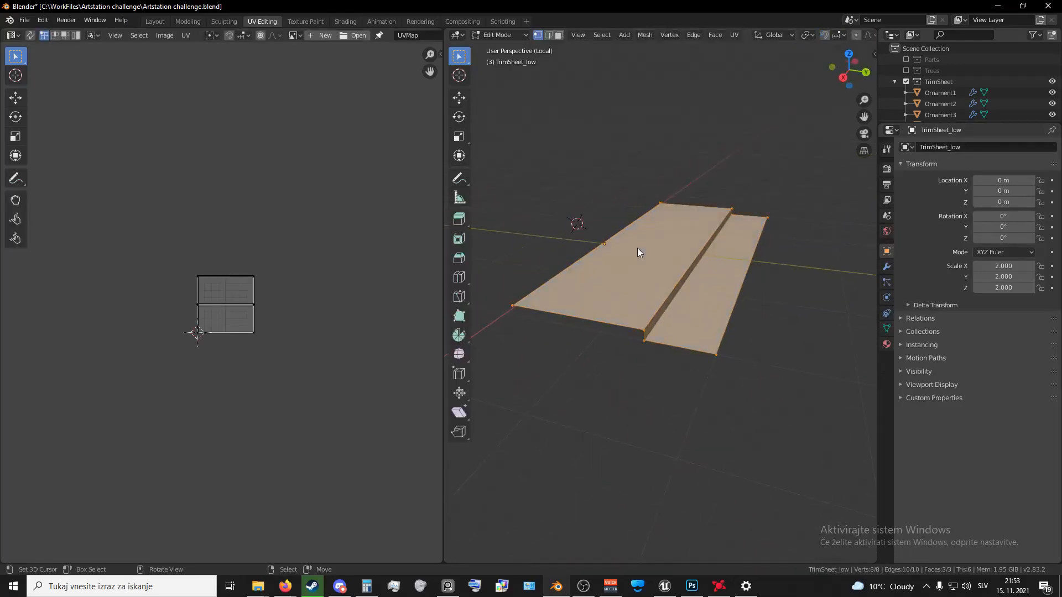
# - Unwrap all faces of TrimSheet_low
pyautogui.hotkey('alt', 'a')
pyautogui.press('a')
pyautogui.moveTo(664, 269)
pyautogui.mouseDown(button='middle')
pyautogui.moveTo(626, 275)
pyautogui.moveTo(659, 282)
pyautogui.mouseUp(button='middle')
pyautogui.press('u')
pyautogui.click(654, 273)
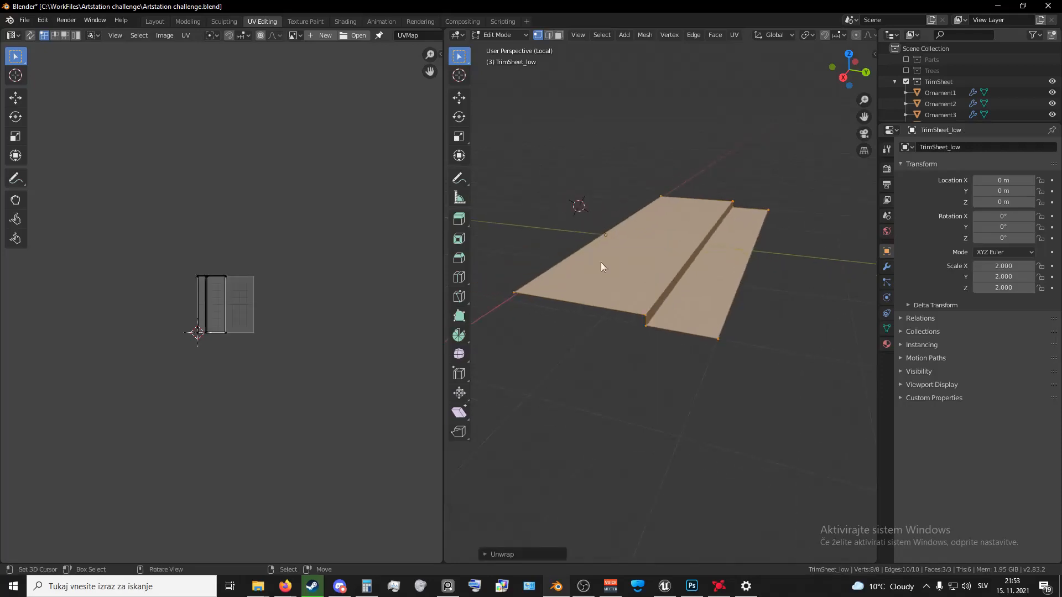
pyautogui.scroll(4, 265, 304)
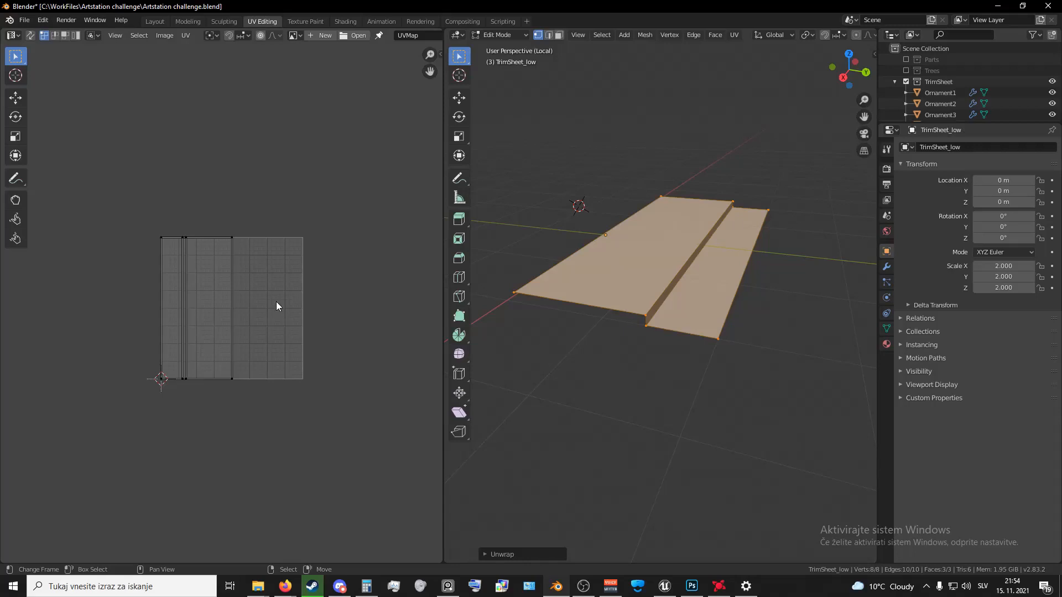
pyautogui.hotkey('alt', 'Tab')
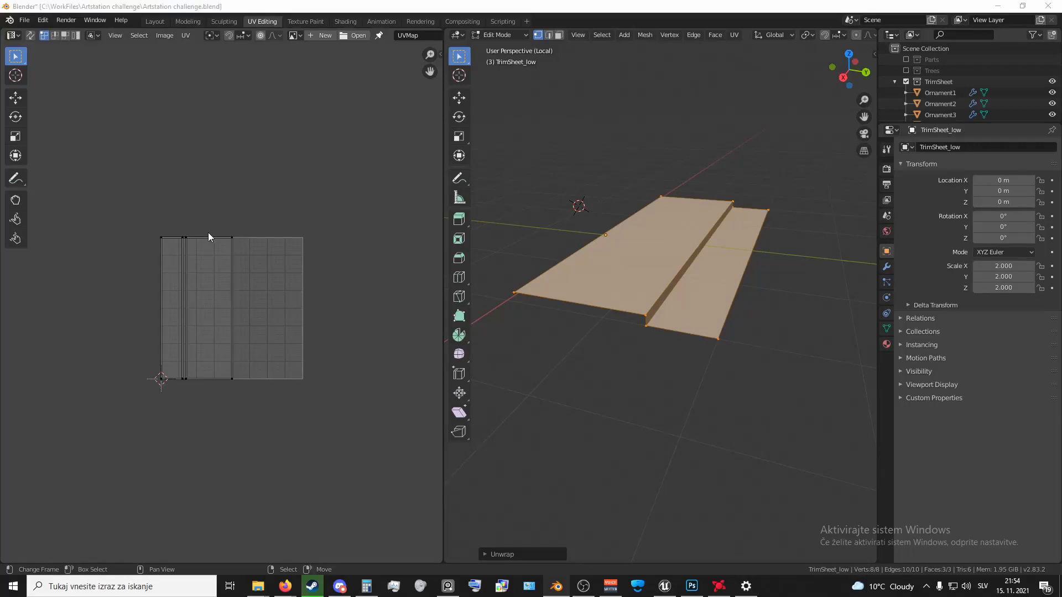
# - Set the UV editor's pivot point to the 2D Cursor
pyautogui.click(159, 229)
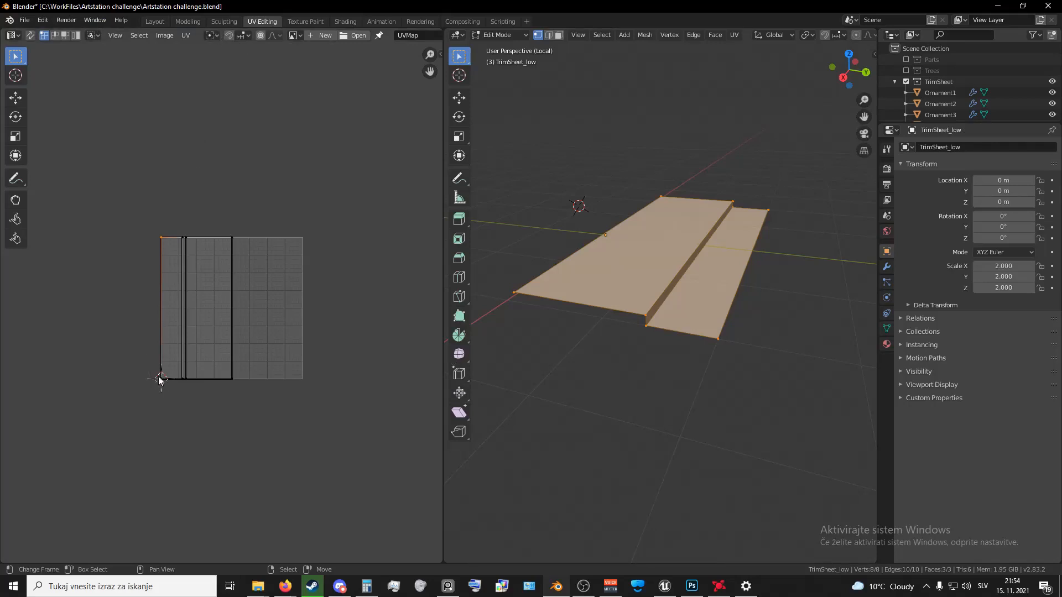
pyautogui.click(212, 35)
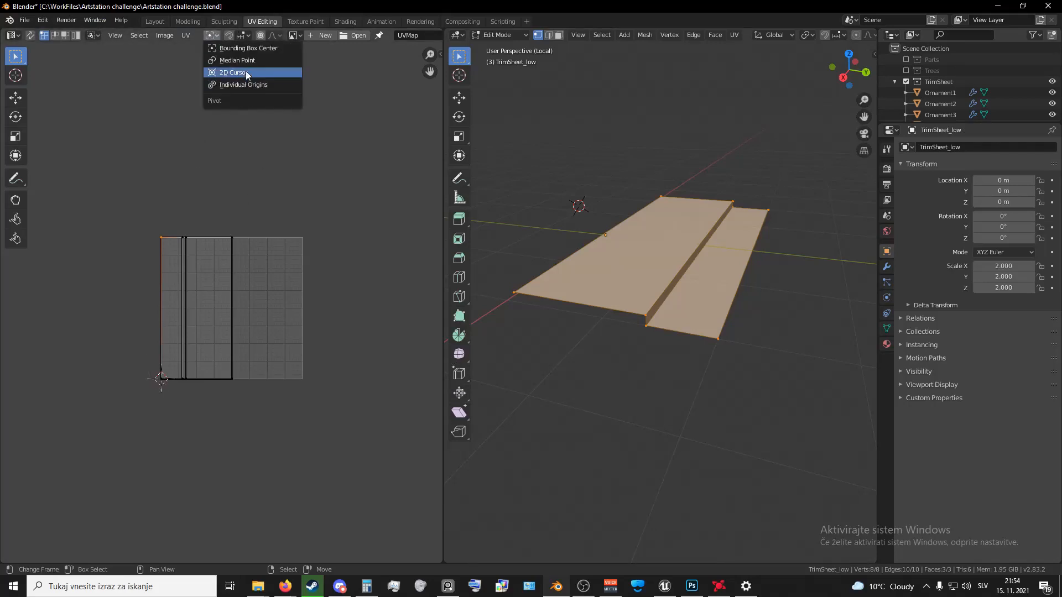
pyautogui.click(245, 72)
pyautogui.click(212, 37)
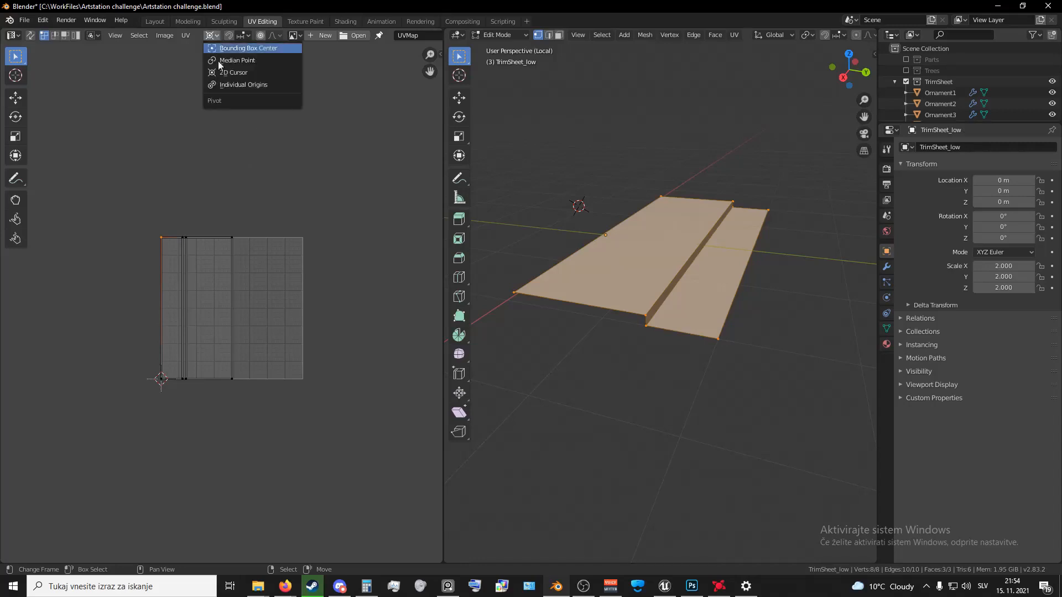
pyautogui.click(227, 74)
# - Rotate all of TrimSheet_low's UVs by 90° and move them up into the lower half of the UV square
pyautogui.press('a')
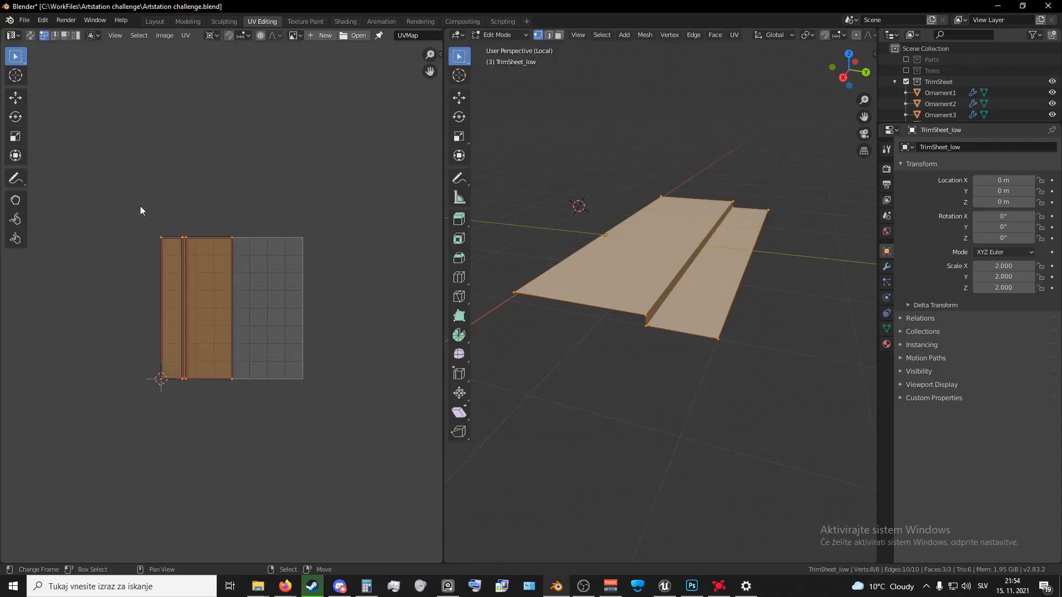
pyautogui.press('r')
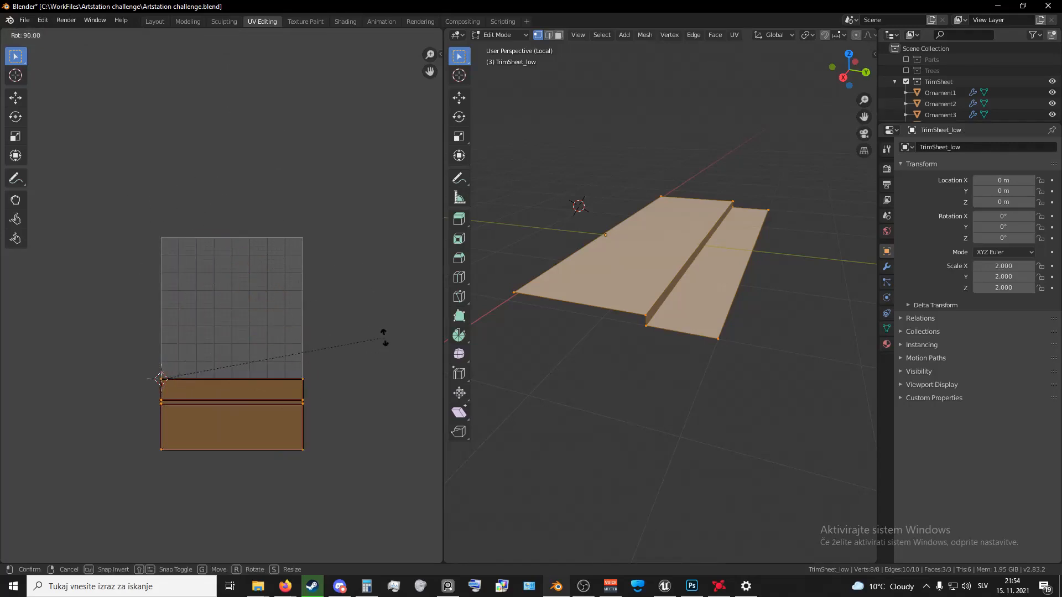
pyautogui.click(384, 333)
pyautogui.press('g')
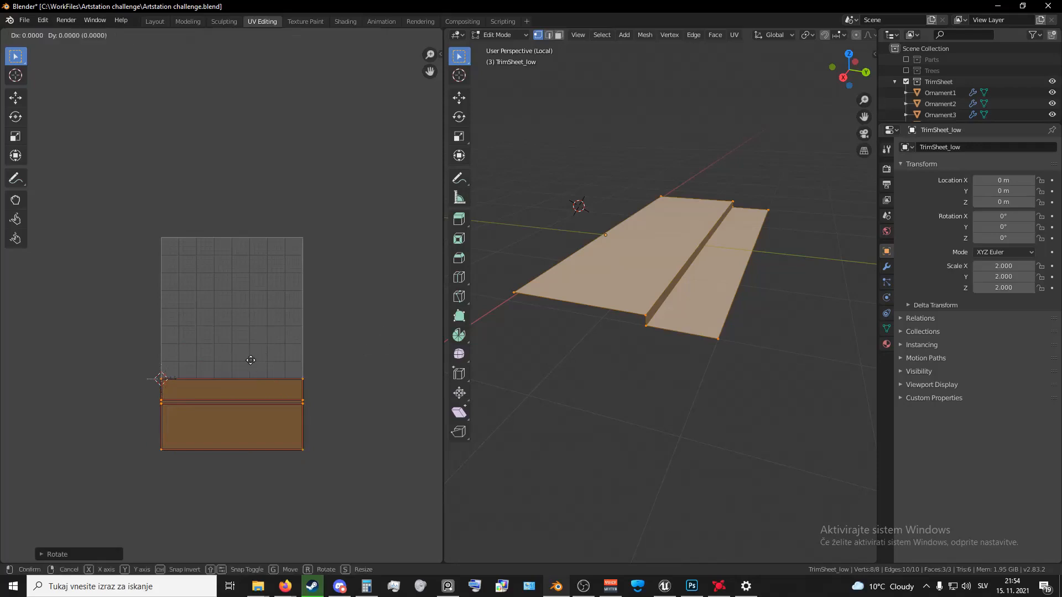
pyautogui.click(252, 289)
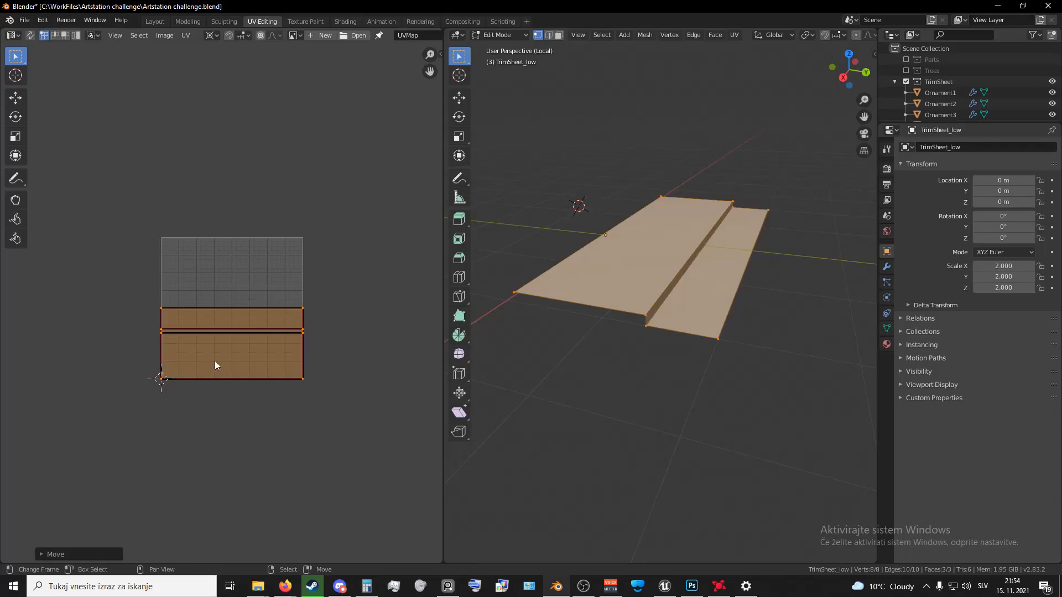
# - Scale the UVs by 2 along Y from the 2D cursor so they fill the UV square
pyautogui.press('s')
pyautogui.press('y')
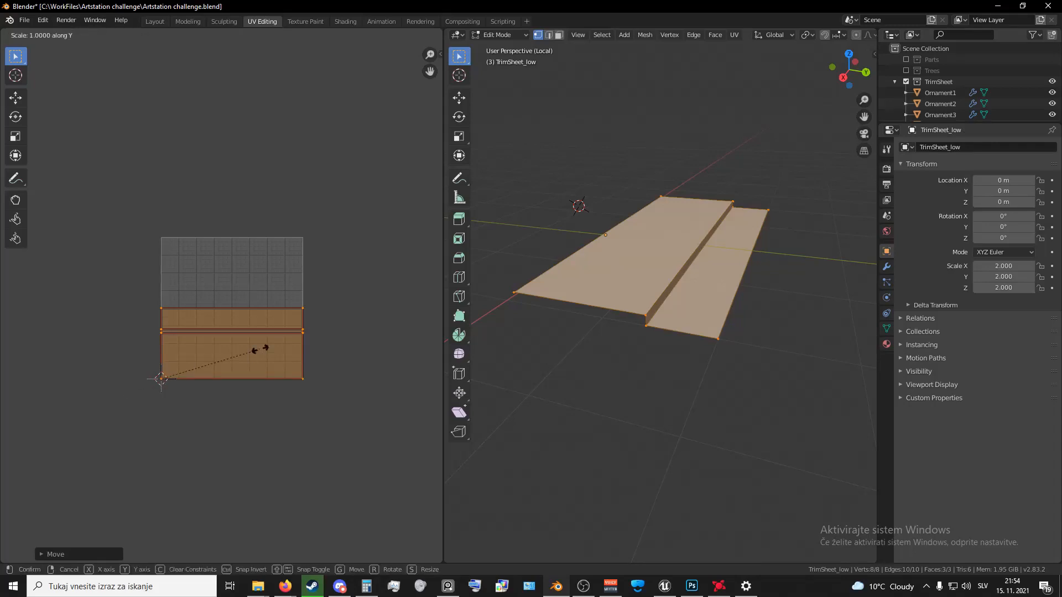
pyautogui.press('2')
pyautogui.press('Return')
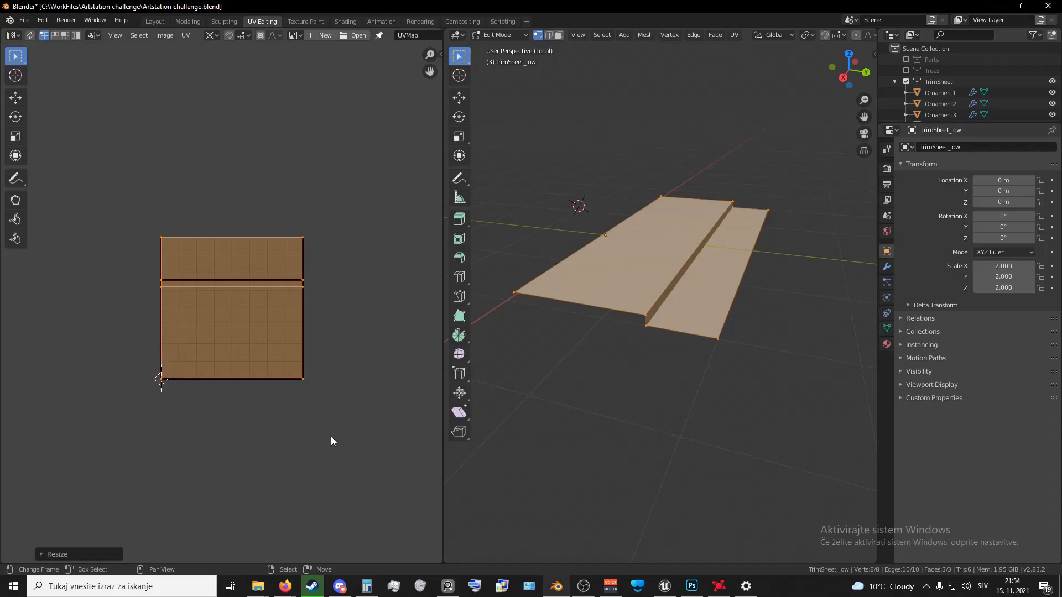
pyautogui.scroll(-1, 331, 437)
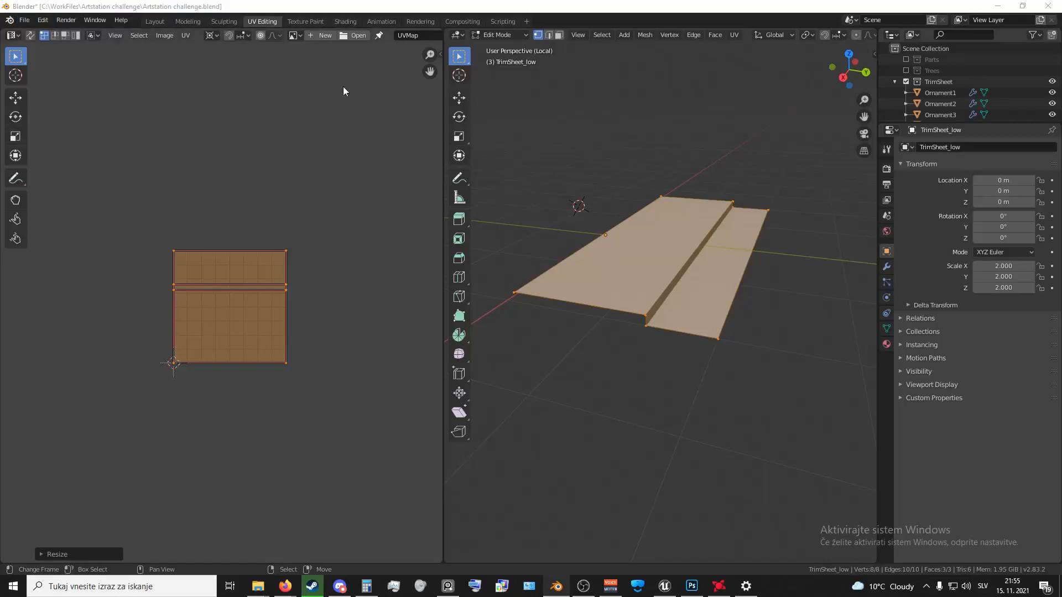
pyautogui.moveTo(230, 93); pyautogui.dragTo(190, 105, button='middle')
# - Return to the Layout workspace and place the 3D cursor at the world origin
pyautogui.click(151, 21)
pyautogui.press('g')
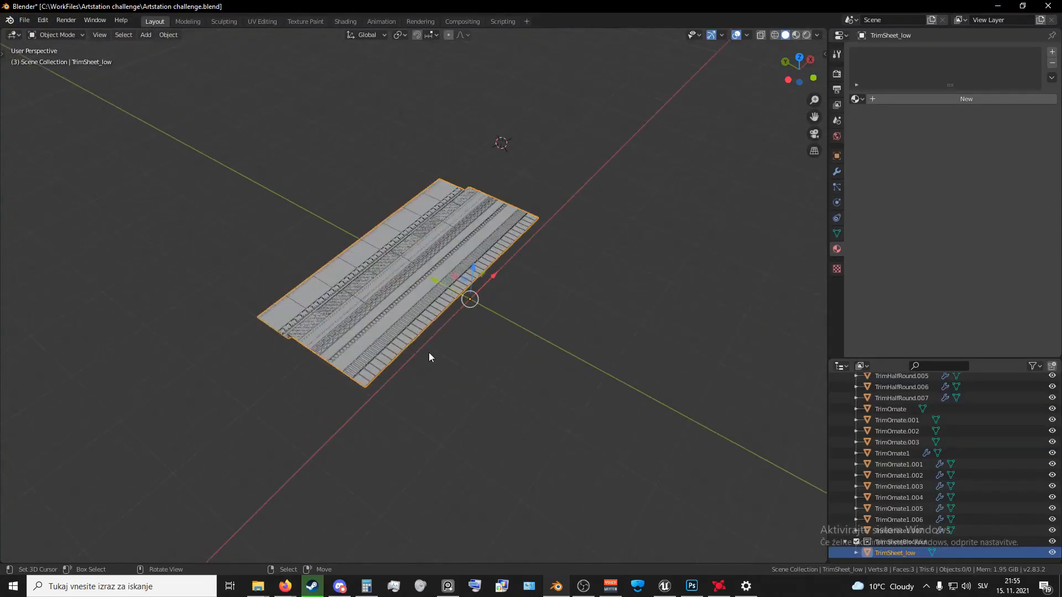
pyautogui.press('Escape')
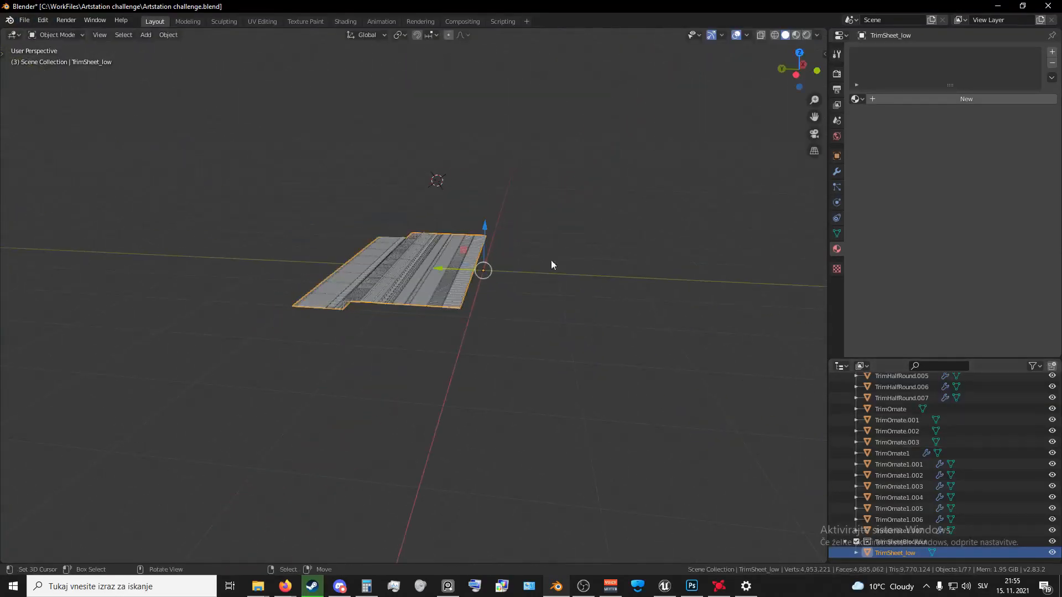
pyautogui.moveTo(304, 135); pyautogui.dragTo(505, 295, button='middle')
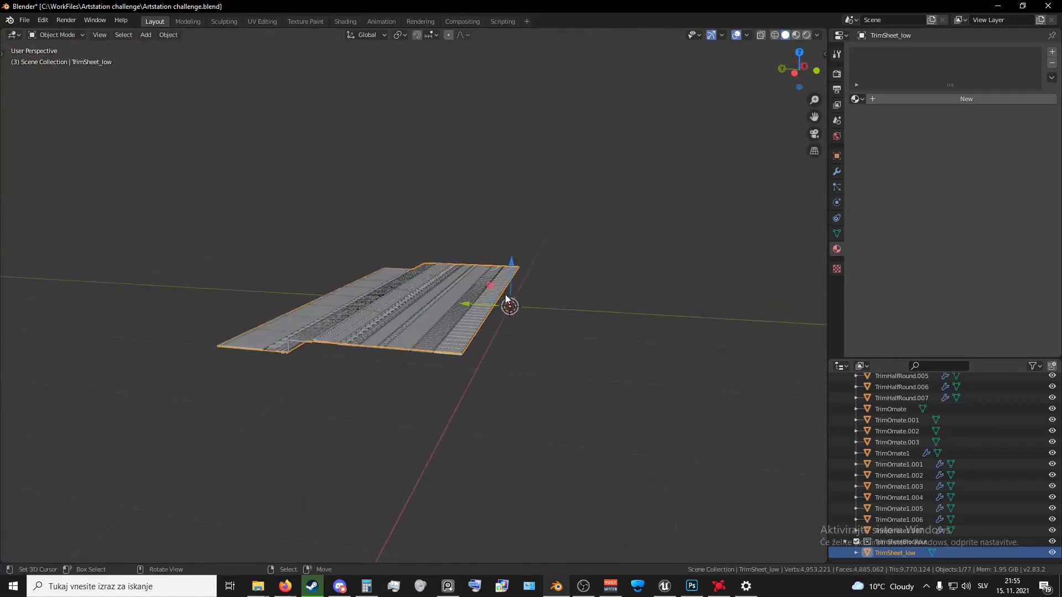
pyautogui.moveTo(314, 219); pyautogui.dragTo(213, 163, button='middle')
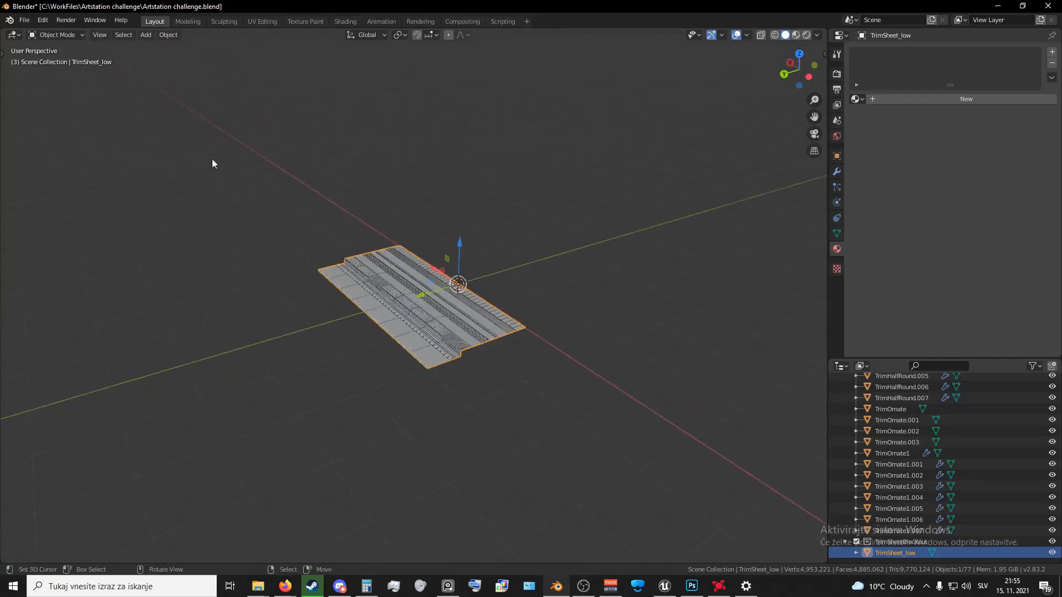
# - Export only the selected TrimSheet_low as Trim_low.fbx into the TrimSheets folder
pyautogui.click(24, 20)
pyautogui.moveTo(51, 181)
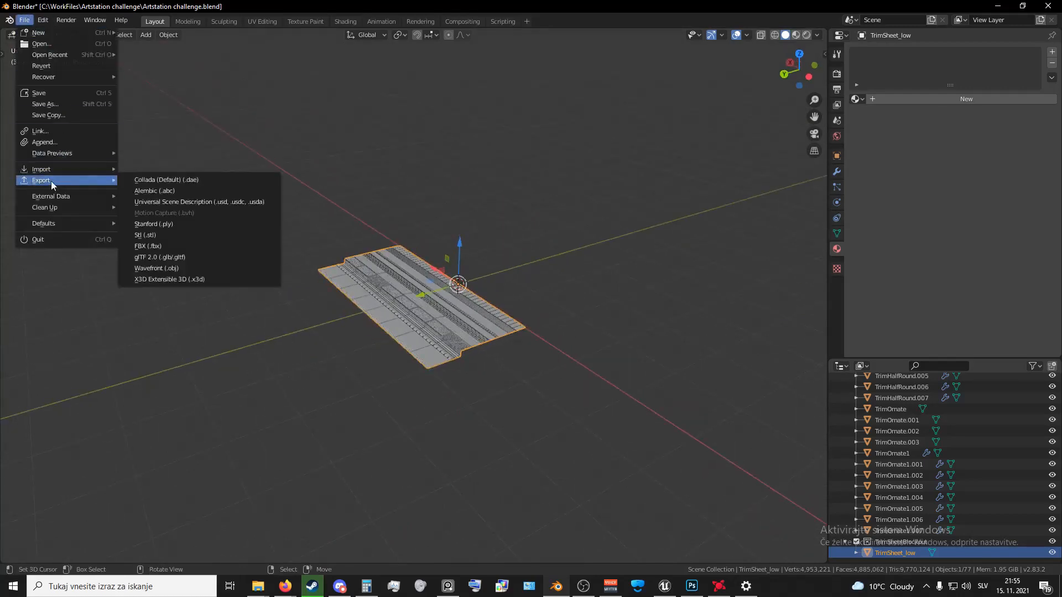
pyautogui.click(159, 245)
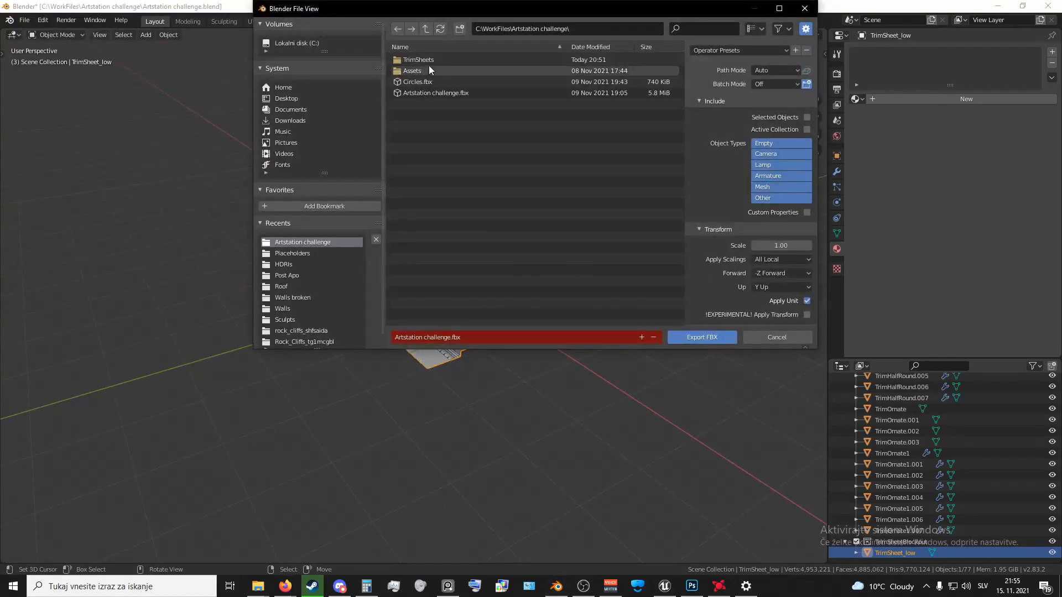
pyautogui.click(416, 60)
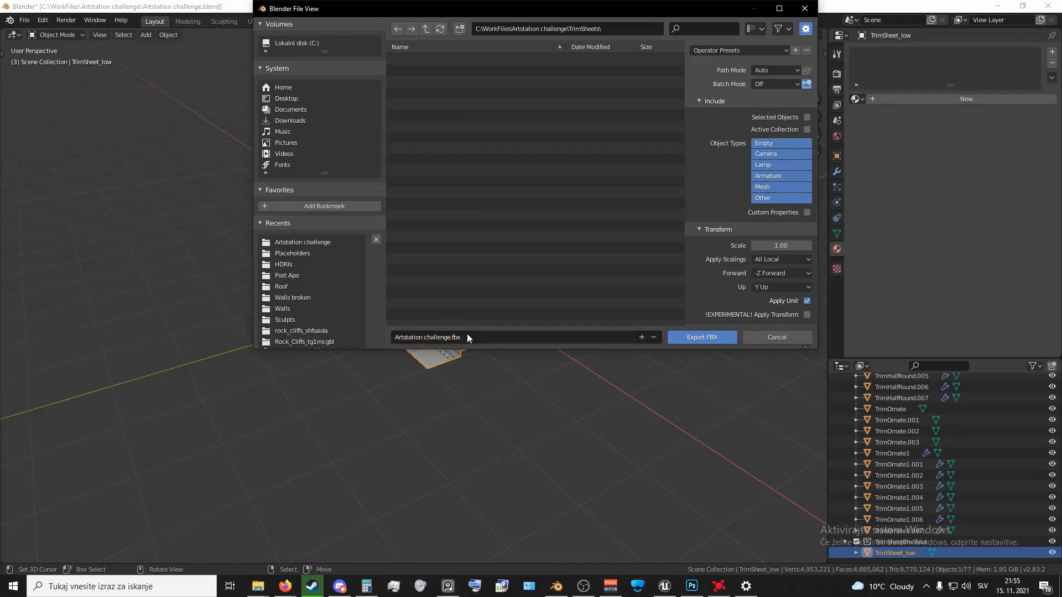
pyautogui.click(467, 335)
pyautogui.write('Trim_low')
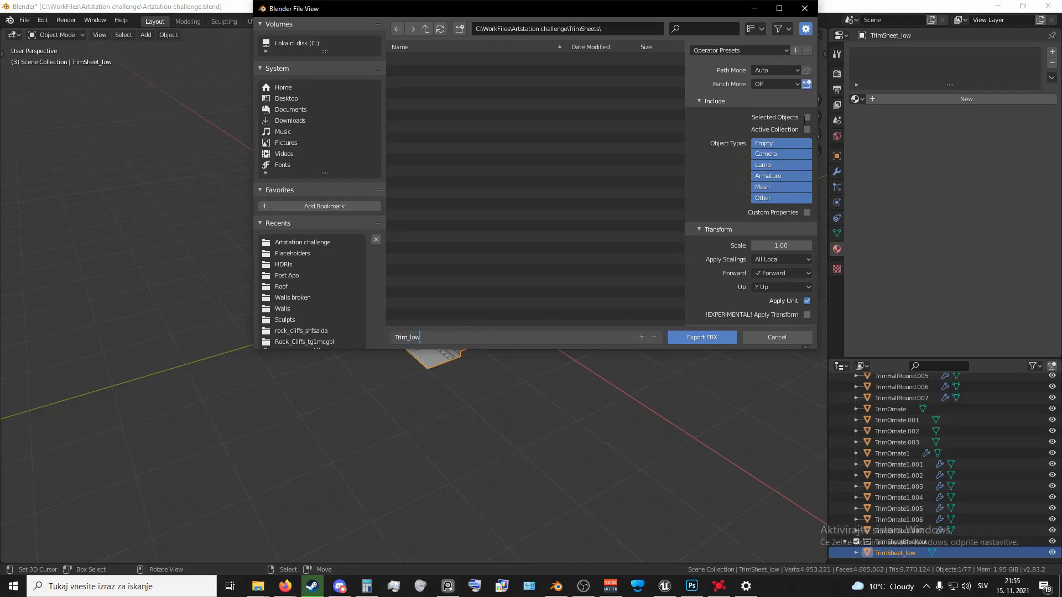
pyautogui.click(807, 117)
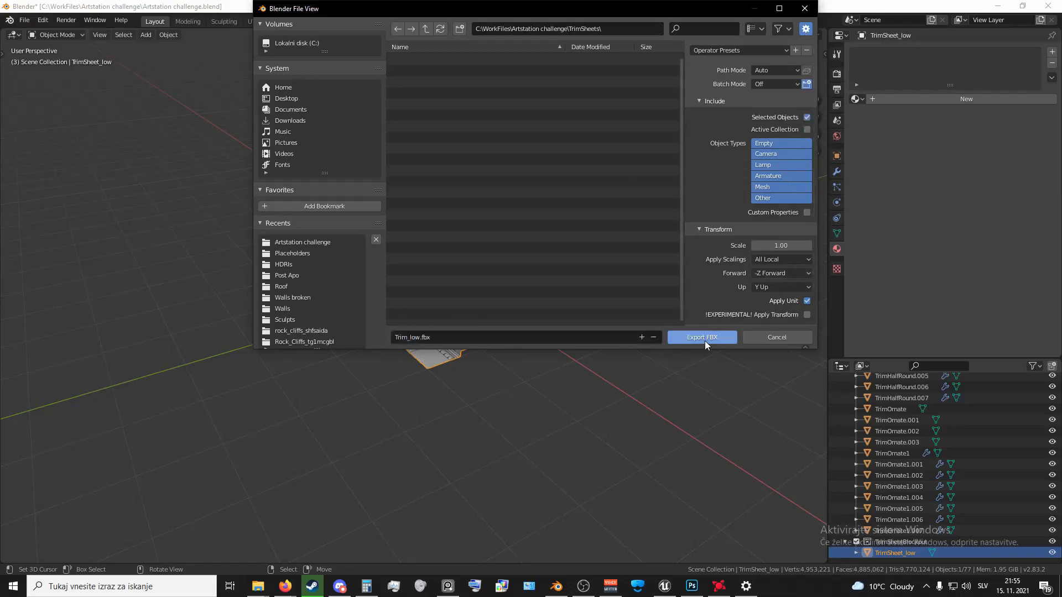
pyautogui.click(702, 337)
# - Hide TrimSheet_low and select the SquareTrim strip along the edge of the high-poly sheet
pyautogui.moveTo(704, 341); pyautogui.dragTo(503, 318, button='middle')
pyautogui.scroll(5, 486, 337)
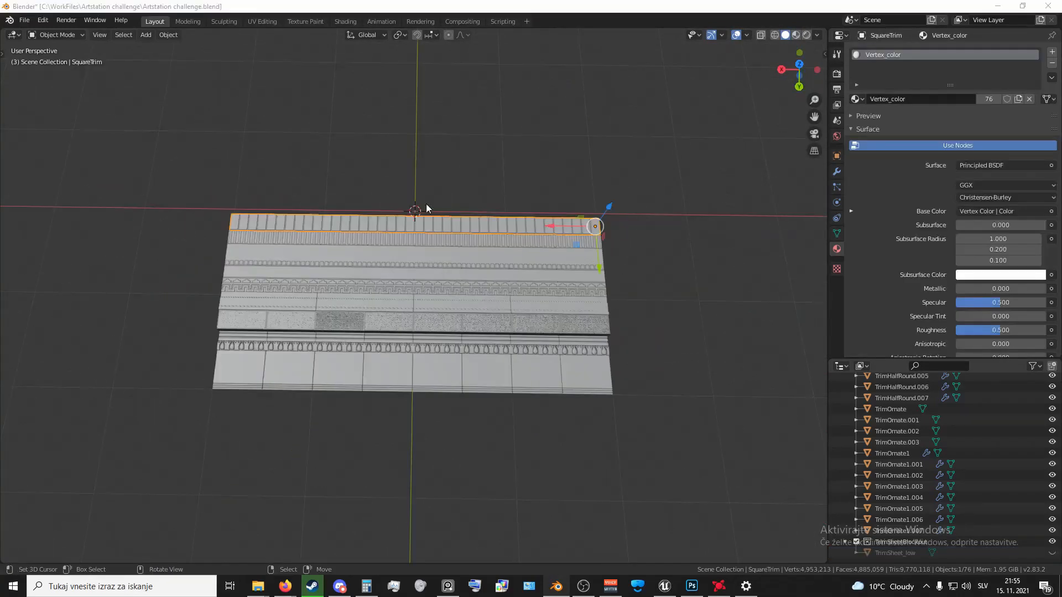
pyautogui.moveTo(429, 164); pyautogui.dragTo(642, 245, button='middle')
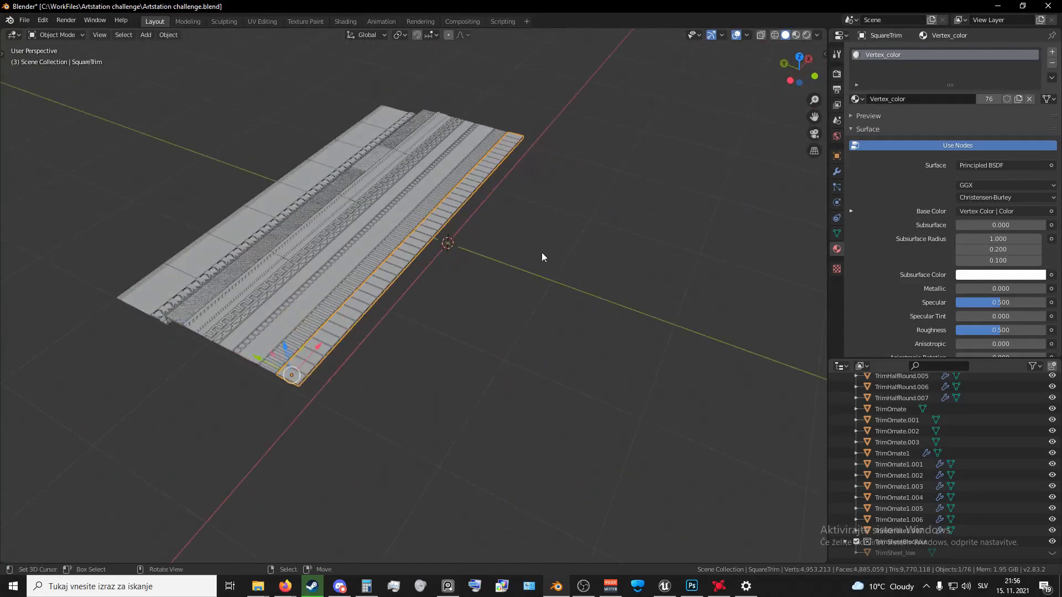
pyautogui.moveTo(542, 253); pyautogui.dragTo(529, 260, button='middle')
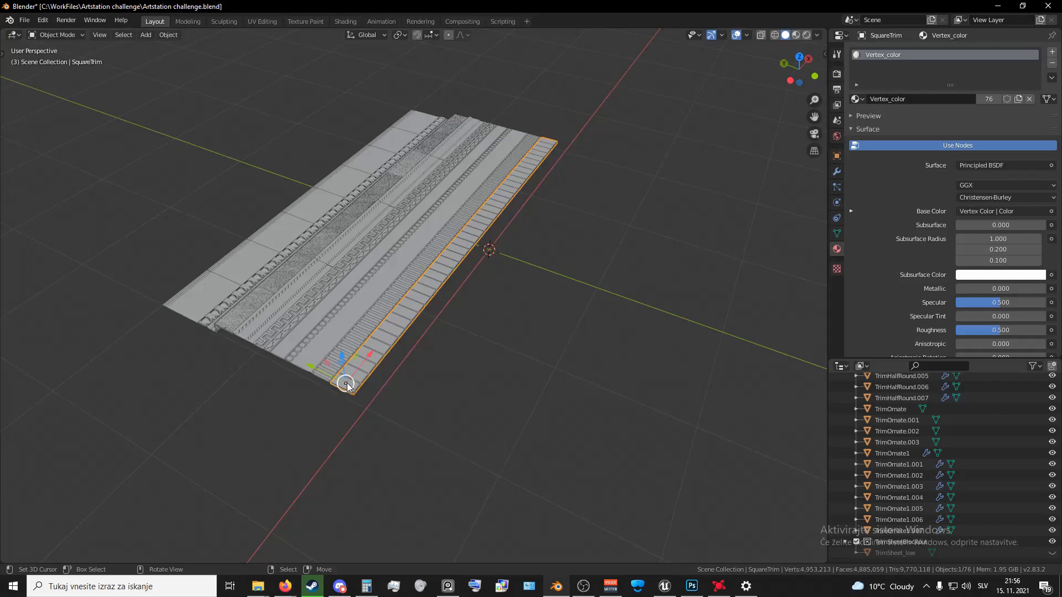
pyautogui.moveTo(495, 308); pyautogui.dragTo(479, 311, button='middle')
# - Try to snap the SquareTrim strip to the 3D cursor at the world origin, and undo the move
pyautogui.hotkey('shift', 's')
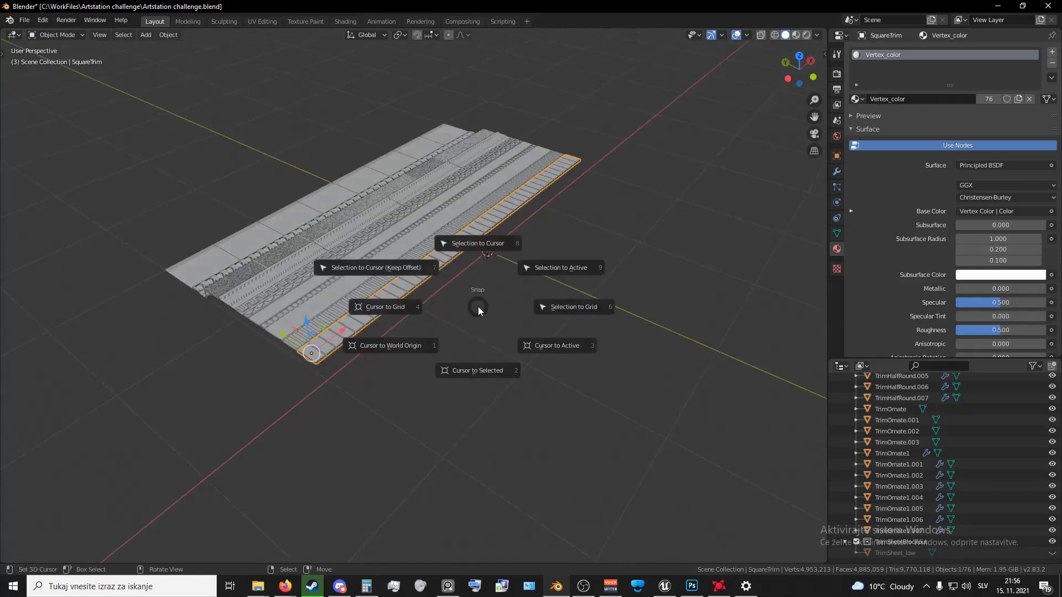
pyautogui.click(473, 247)
pyautogui.moveTo(507, 277); pyautogui.dragTo(391, 288, button='middle')
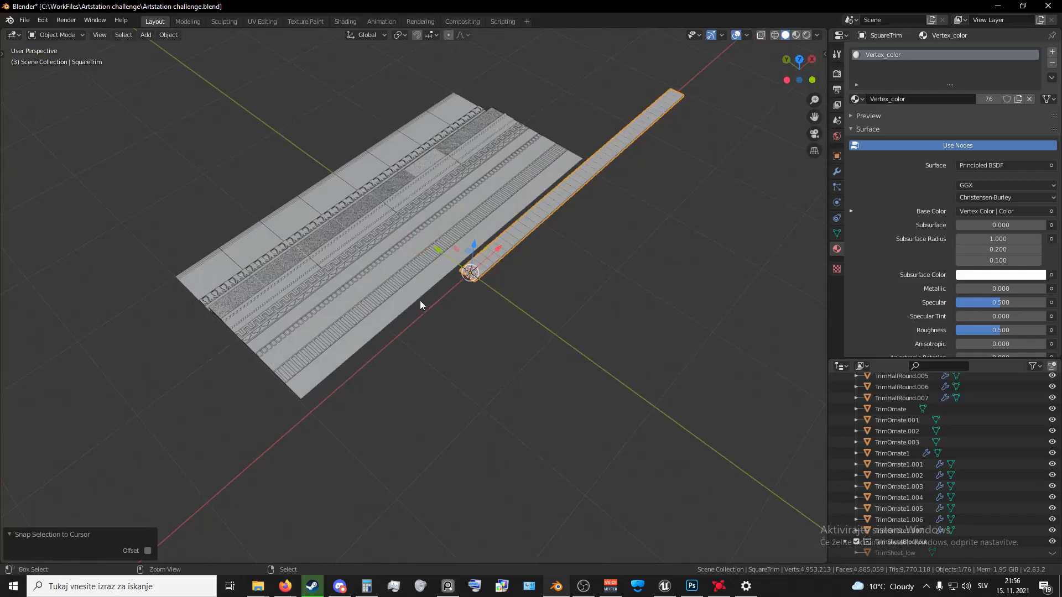
pyautogui.hotkey('ctrl', 'z')
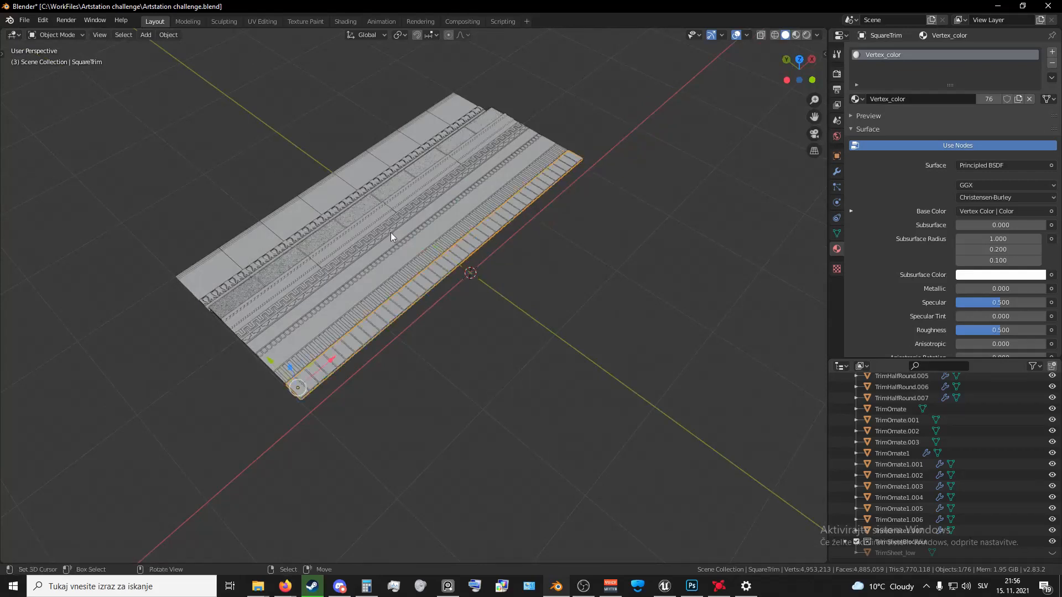
pyautogui.moveTo(401, 280); pyautogui.dragTo(448, 297, button='middle')
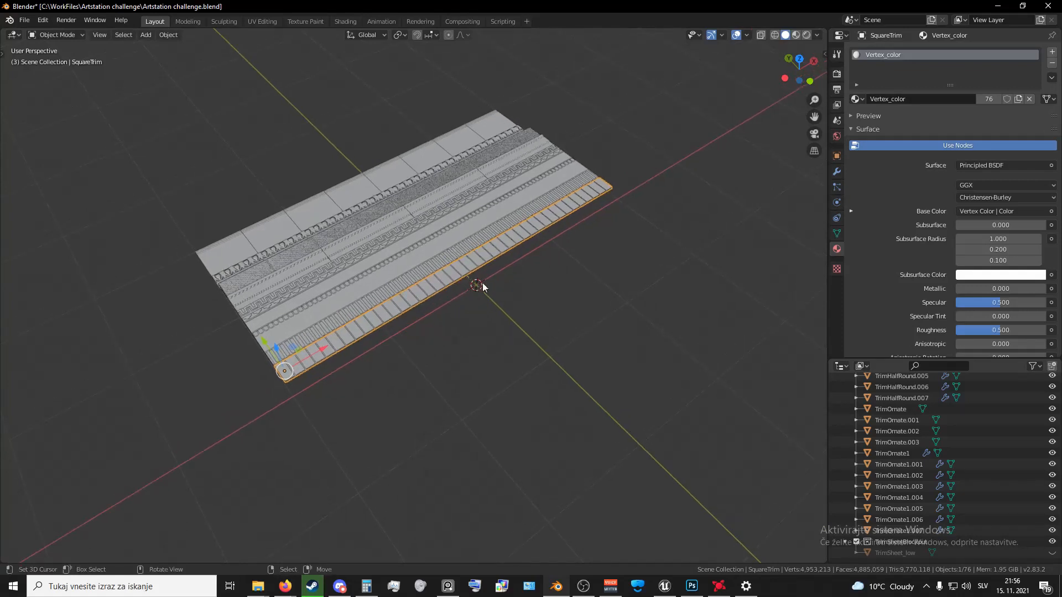
# - Set the origin of all high-poly trim objects to the 3D cursor at the world origin
pyautogui.moveTo(448, 320); pyautogui.dragTo(421, 297, button='middle')
pyautogui.press('a')
pyautogui.press('F3')
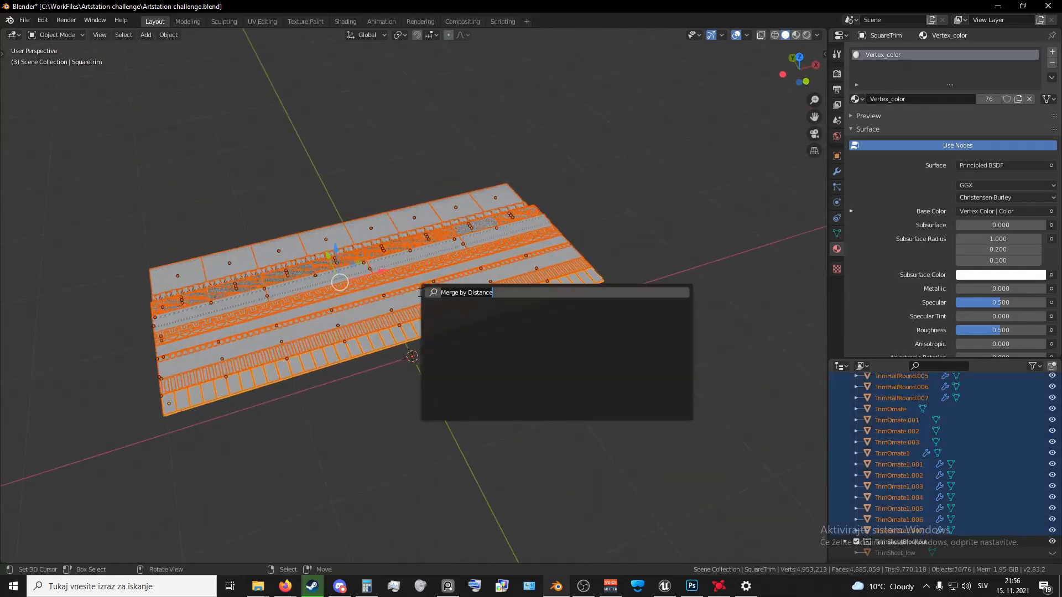
pyautogui.write('set oric')
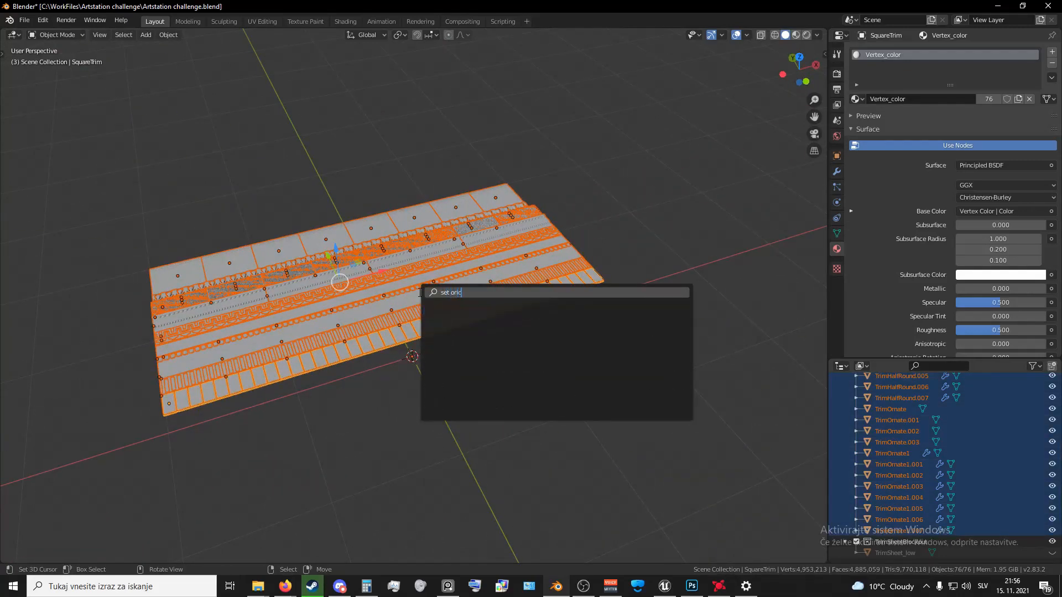
pyautogui.press('BackSpace')
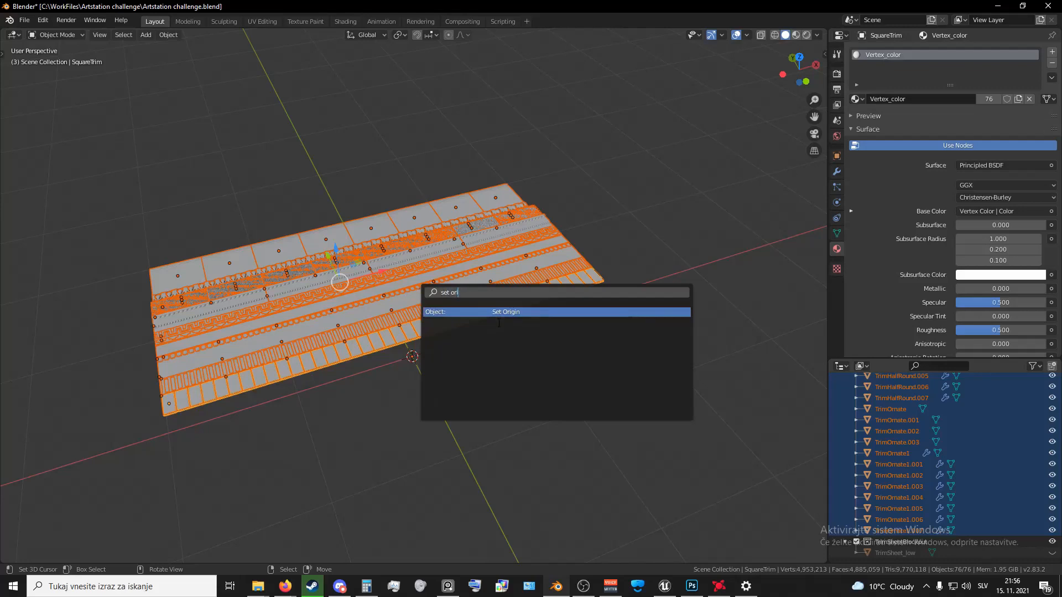
pyautogui.click(501, 313)
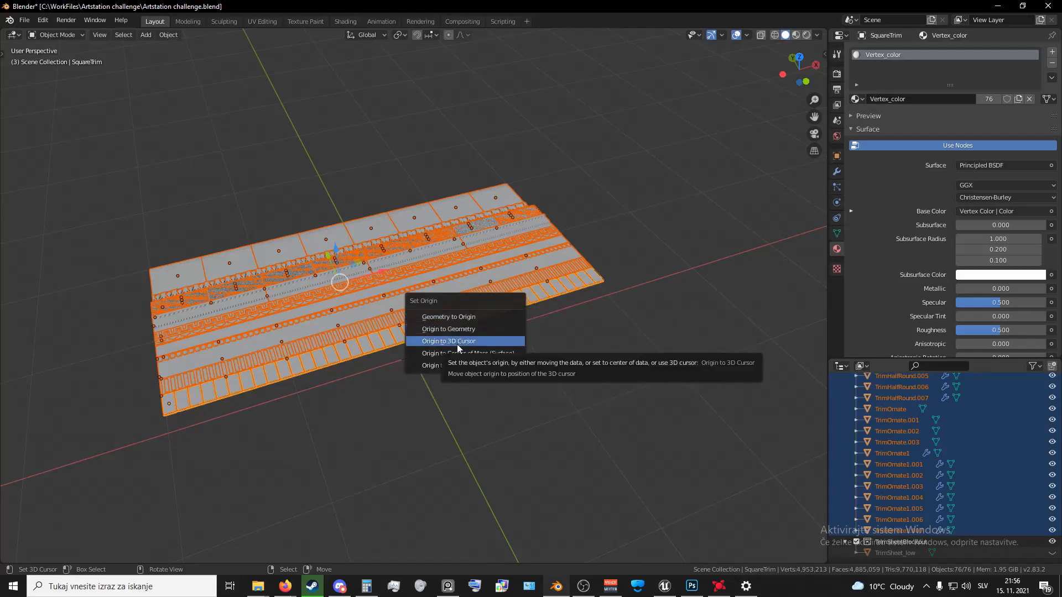
pyautogui.press('Return')
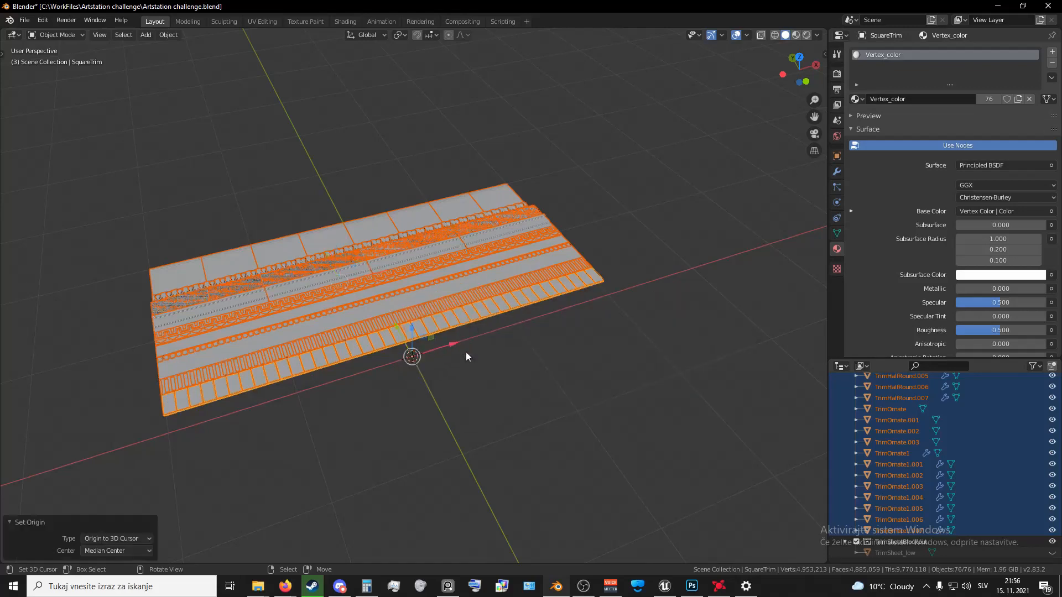
pyautogui.moveTo(466, 356); pyautogui.dragTo(492, 334, button='middle')
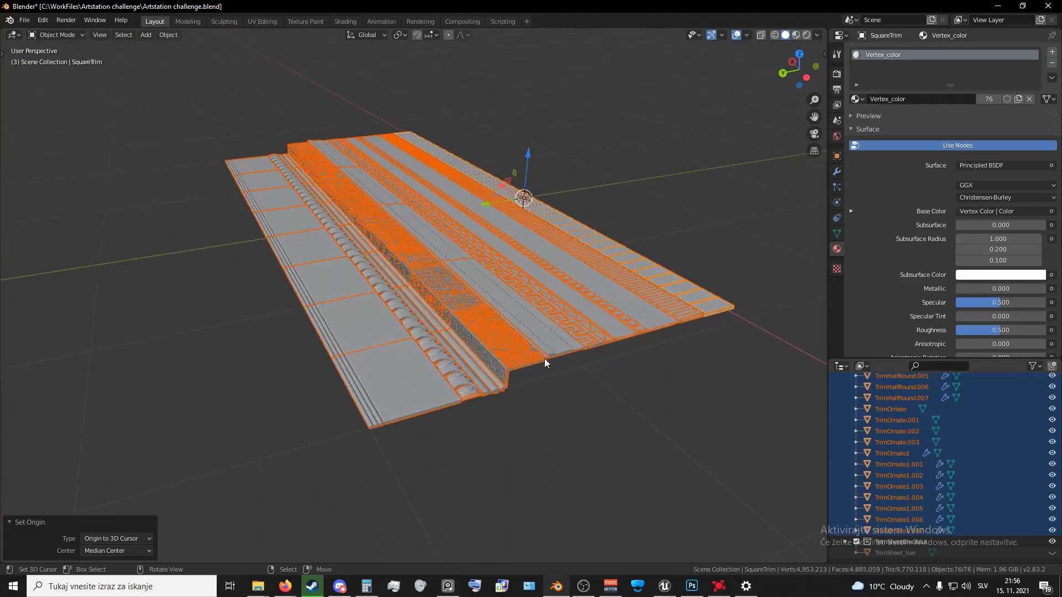
# - Select only the TrimBottom backing mesh beneath the trims and locate it in the object list
pyautogui.click(560, 358)
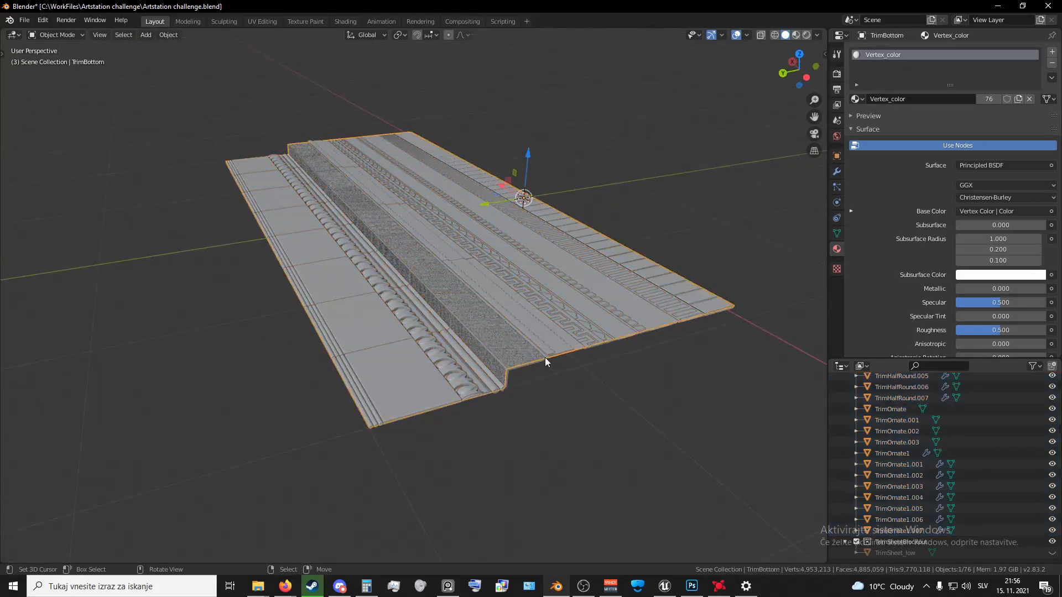
pyautogui.click(546, 358)
pyautogui.click(546, 358)
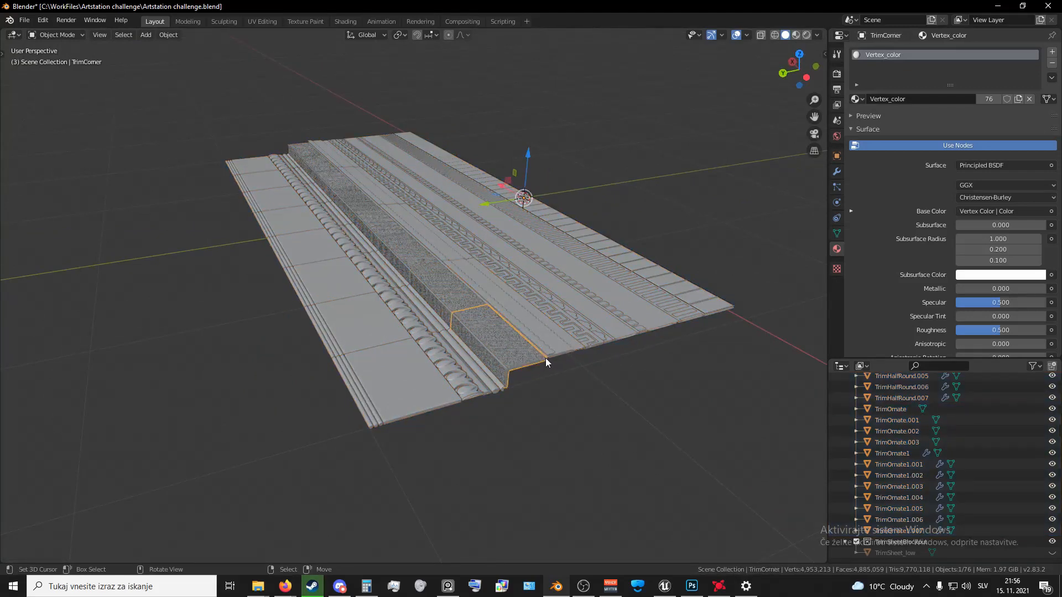
pyautogui.click(545, 357)
pyautogui.keyDown('shift'); pyautogui.moveTo(551, 360); pyautogui.dragTo(522, 337, button='middle'); pyautogui.keyUp('shift')
pyautogui.scroll(9, 894, 513)
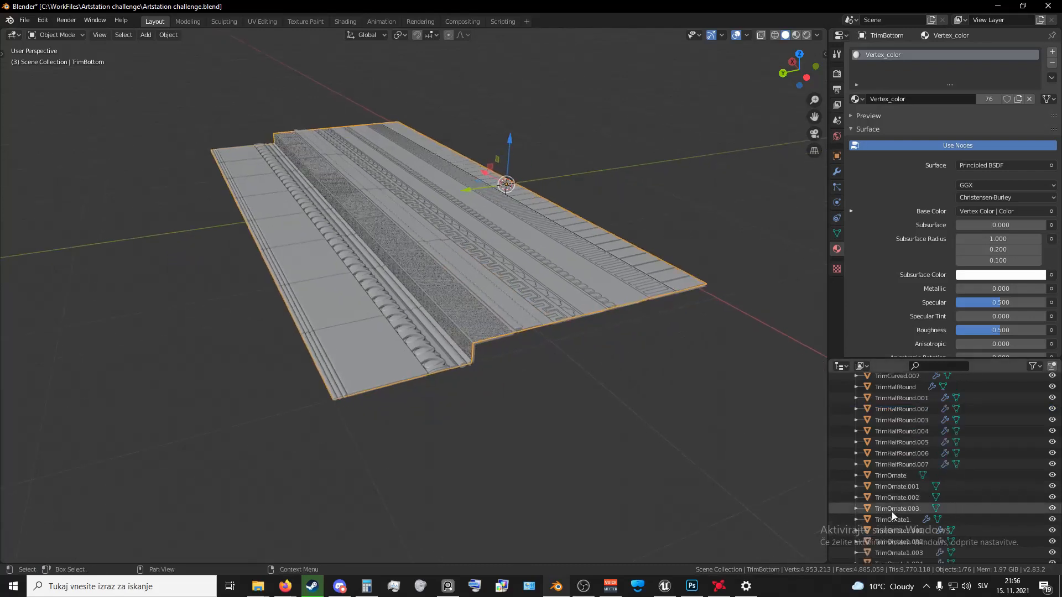
pyautogui.scroll(5, 899, 512)
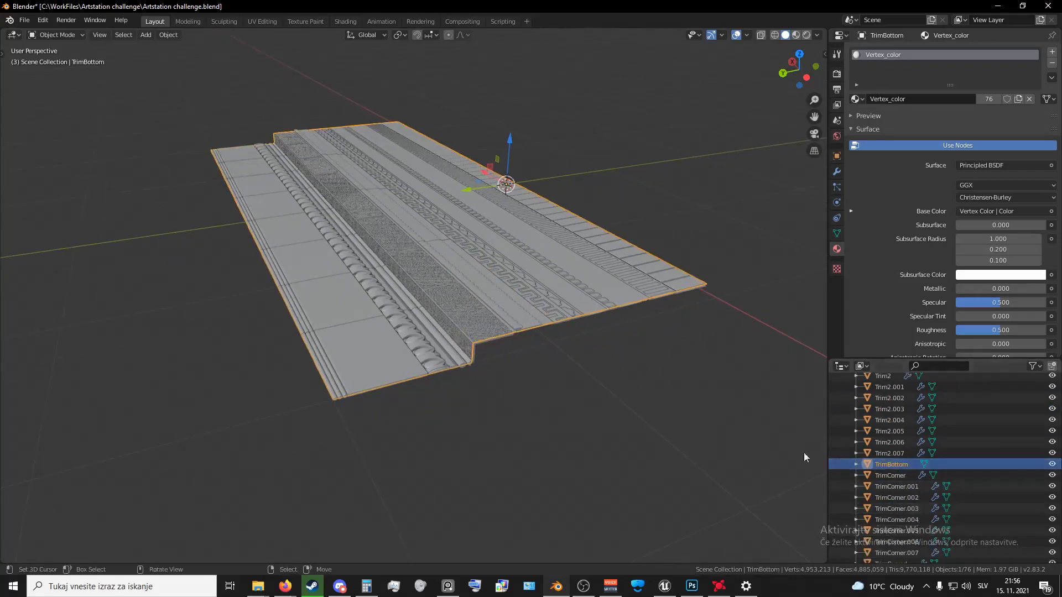
# - In face editing, lower TrimBottom's large upper face by about 0.008 m along Z
pyautogui.press('Tab')
pyautogui.keyDown('shift'); pyautogui.moveTo(557, 278); pyautogui.dragTo(523, 264, button='middle'); pyautogui.keyUp('shift')
pyautogui.click(115, 35)
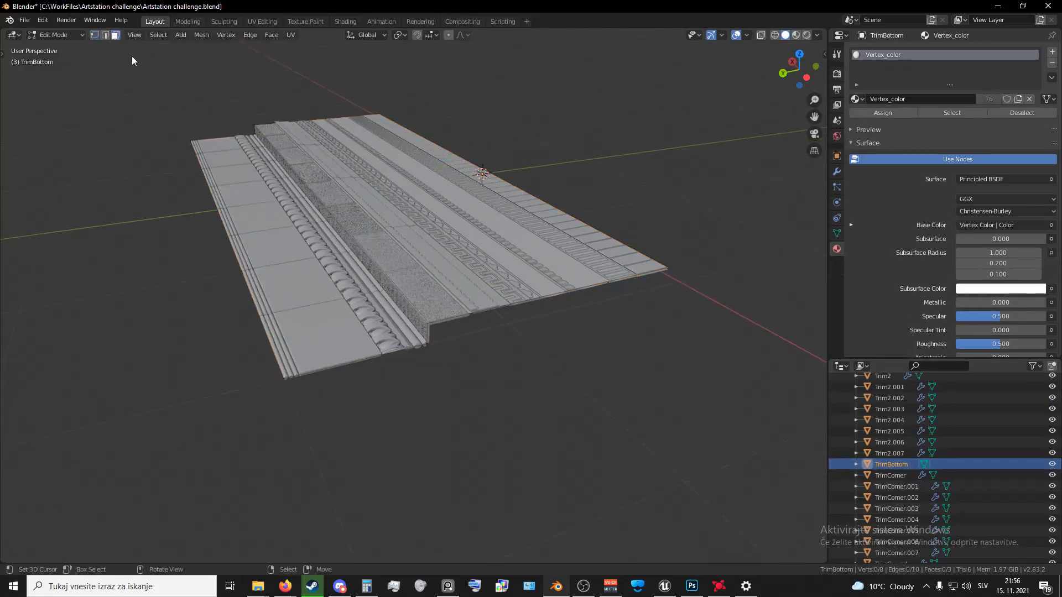
pyautogui.click(425, 236)
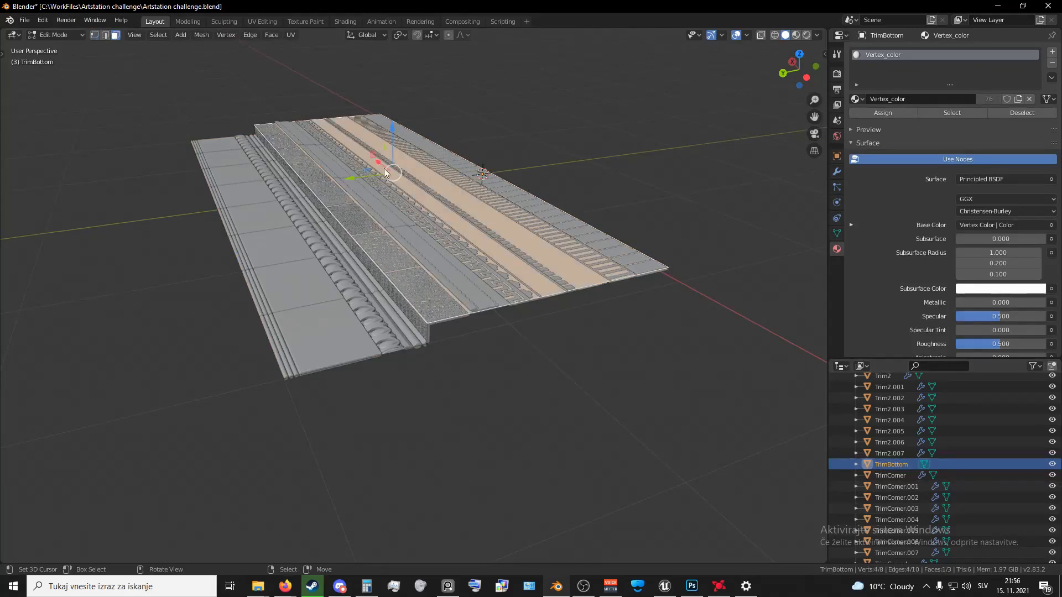
pyautogui.moveTo(393, 142); pyautogui.dragTo(392, 139)
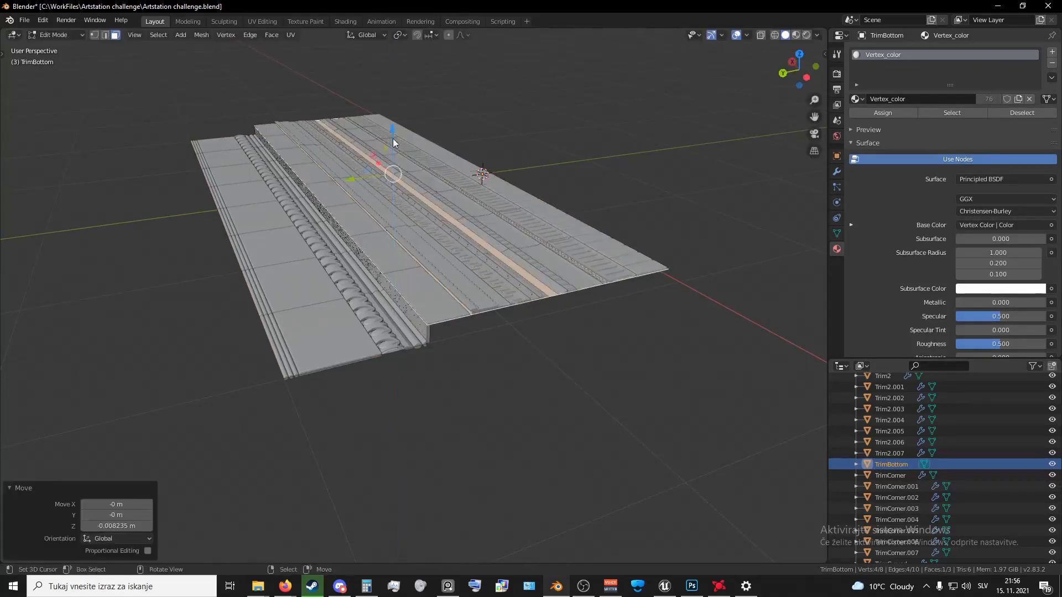
# - Move TrimBottom's vertical step face about -0.0045 m along Y and return to Object Mode
pyautogui.click(379, 264)
pyautogui.moveTo(266, 198); pyautogui.dragTo(267, 201)
pyautogui.scroll(5, 402, 283)
pyautogui.moveTo(403, 287); pyautogui.dragTo(496, 188, button='middle')
pyautogui.scroll(6, 486, 183)
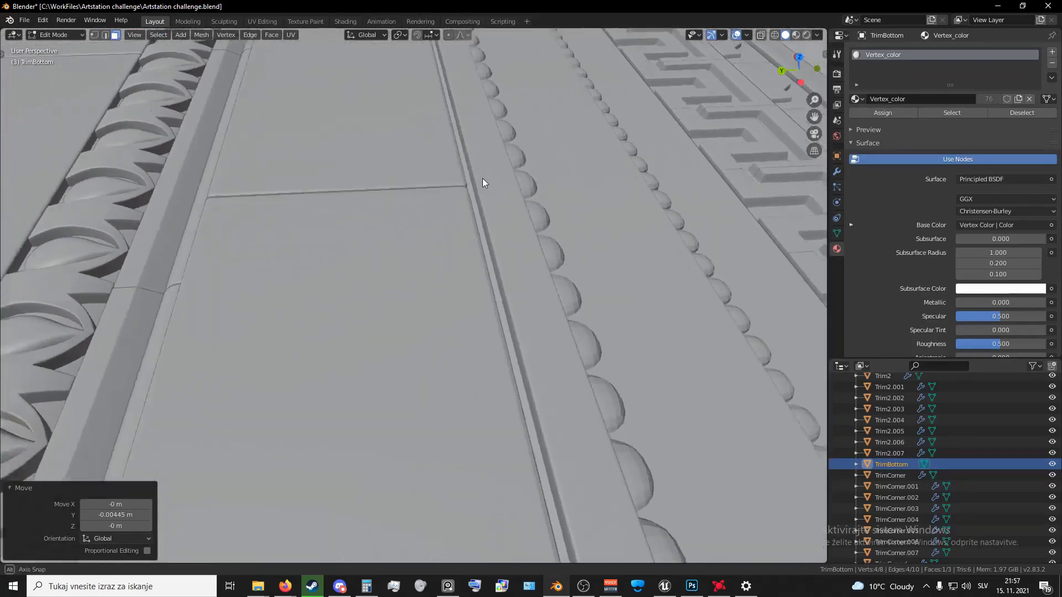
pyautogui.scroll(-6, 479, 196)
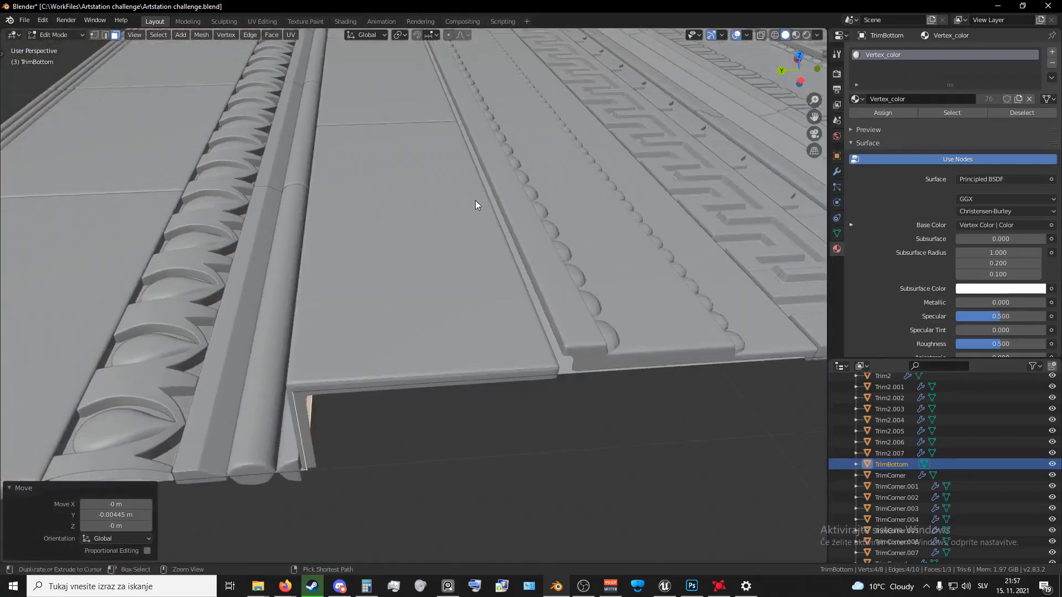
pyautogui.moveTo(477, 204); pyautogui.dragTo(455, 244, button='middle')
pyautogui.scroll(-4, 480, 210)
pyautogui.scroll(-3, 489, 272)
pyautogui.scroll(-1, 441, 284)
pyautogui.hotkey('alt', 'Tab')
pyautogui.press('Tab')
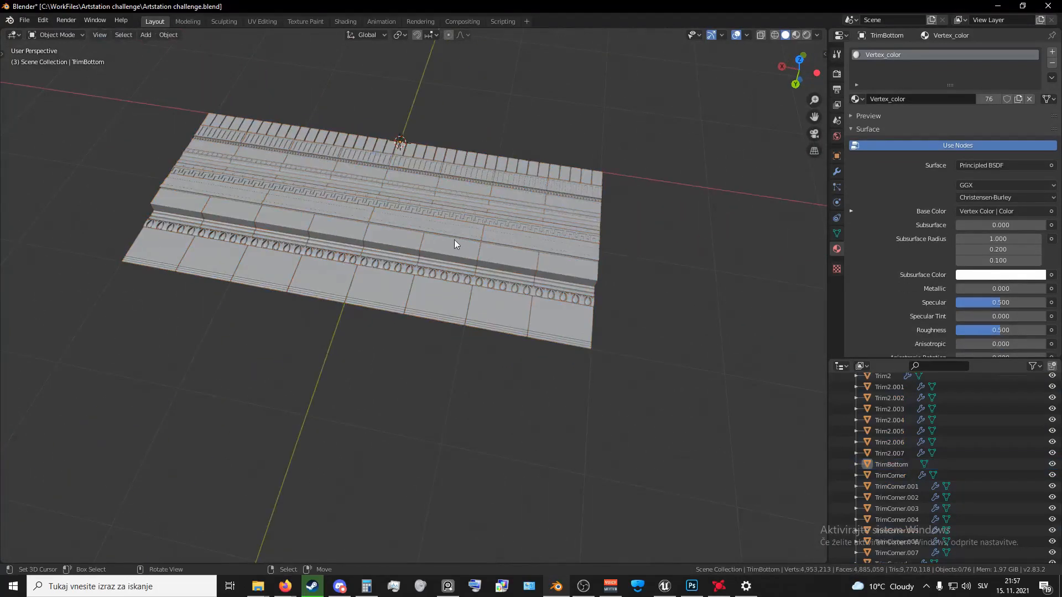
# - Select all high-poly trim objects, including TrimBottom
pyautogui.press('a')
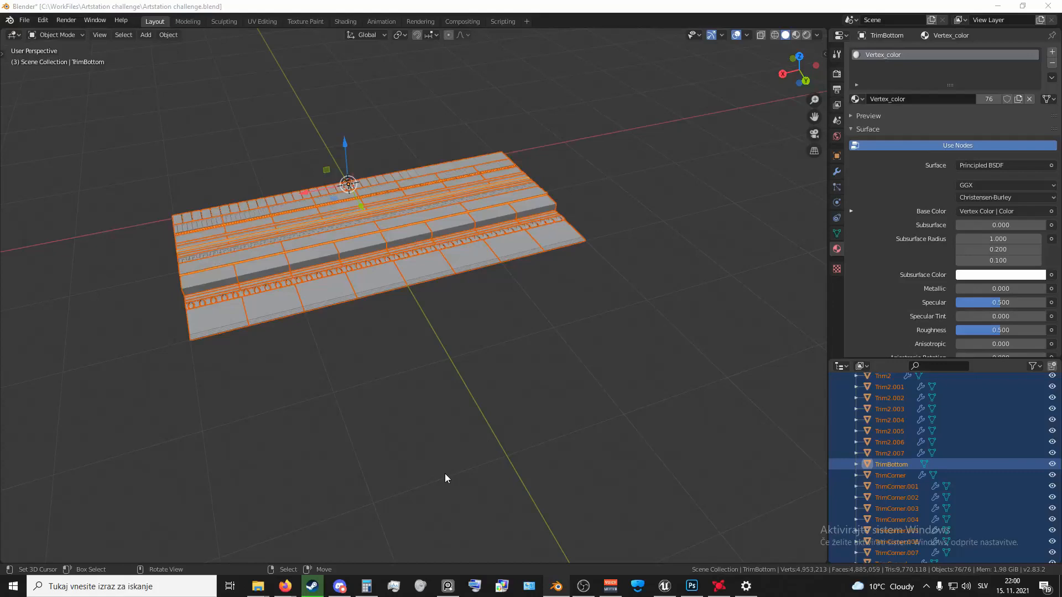
pyautogui.moveTo(291, 308); pyautogui.dragTo(395, 308, button='middle')
pyautogui.scroll(3, 376, 326)
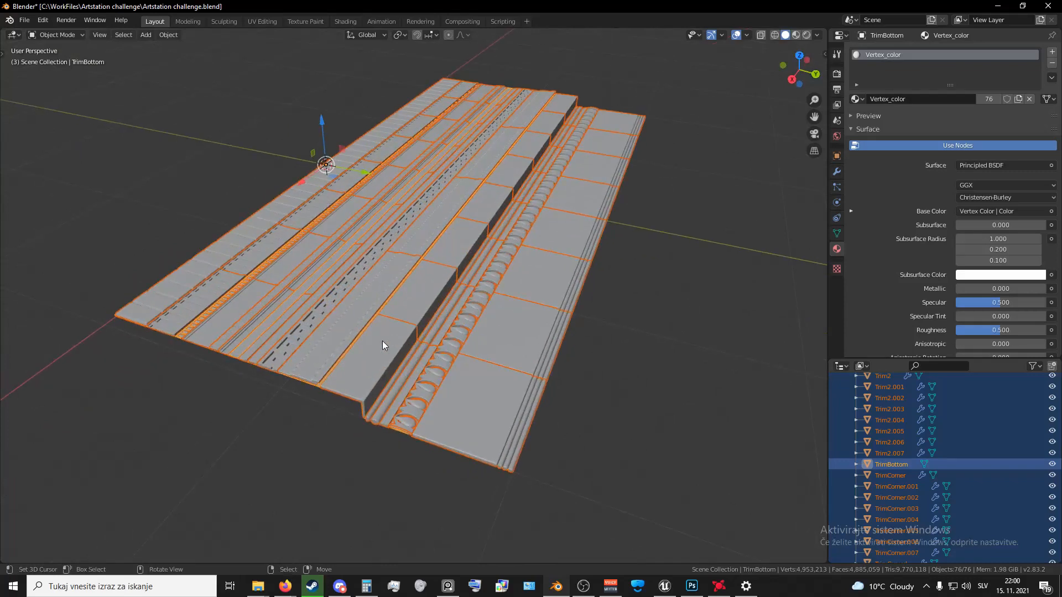
pyautogui.moveTo(383, 340); pyautogui.dragTo(368, 344, button='middle')
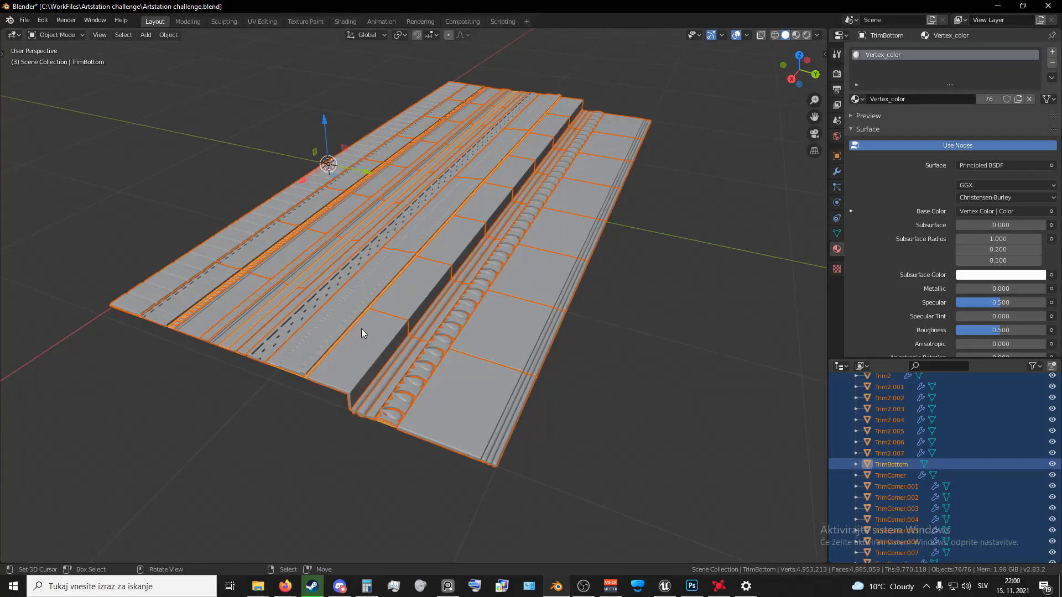
# - Switch to the TrimSheets folder in File Explorer and check the exported Trim_low.high file
pyautogui.moveTo(258, 587)
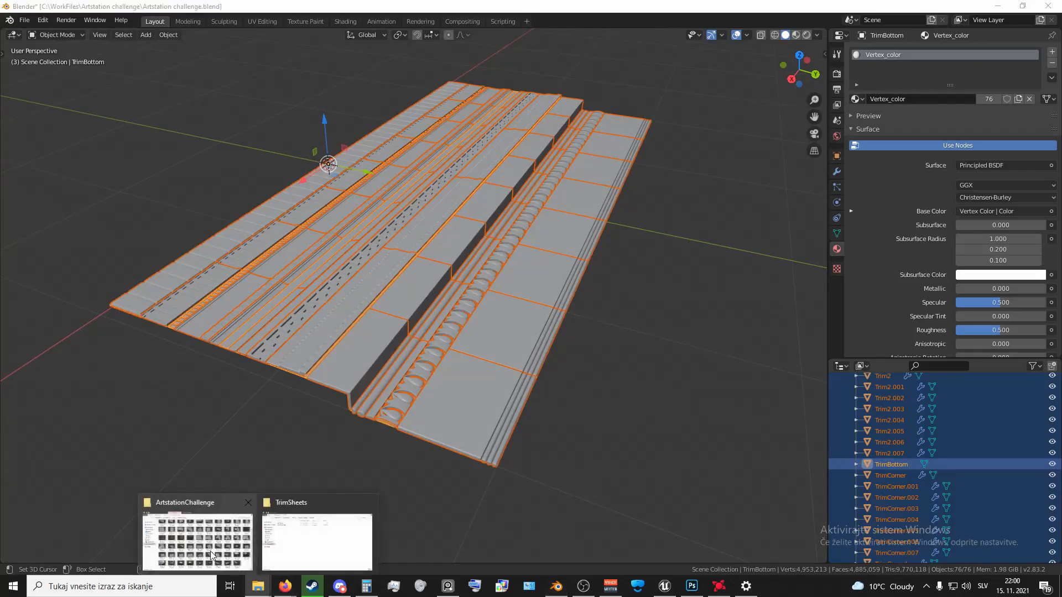
pyautogui.click(332, 531)
pyautogui.click(145, 91)
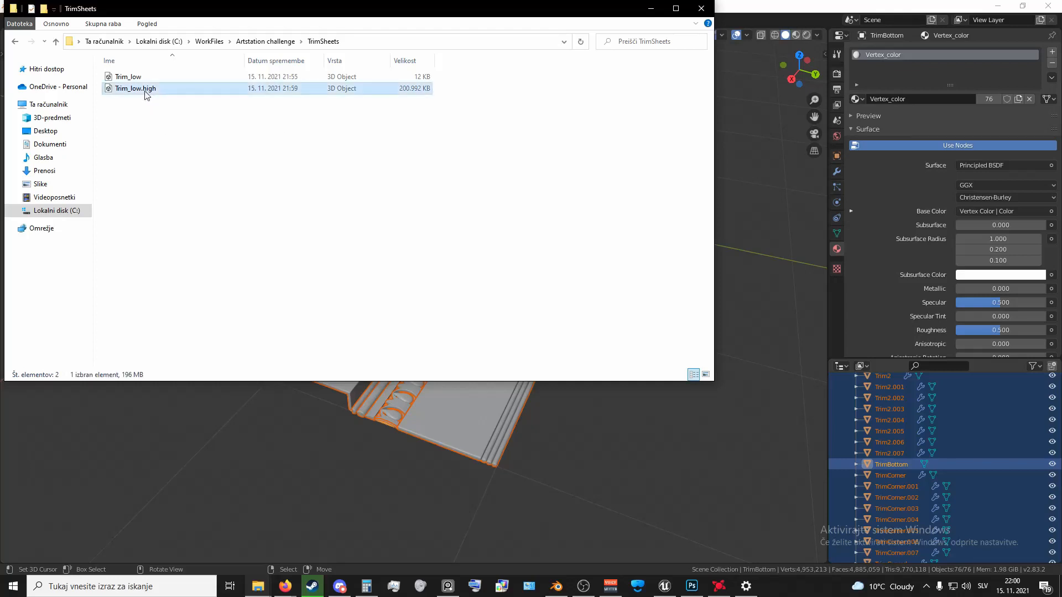
pyautogui.rightClick(201, 97)
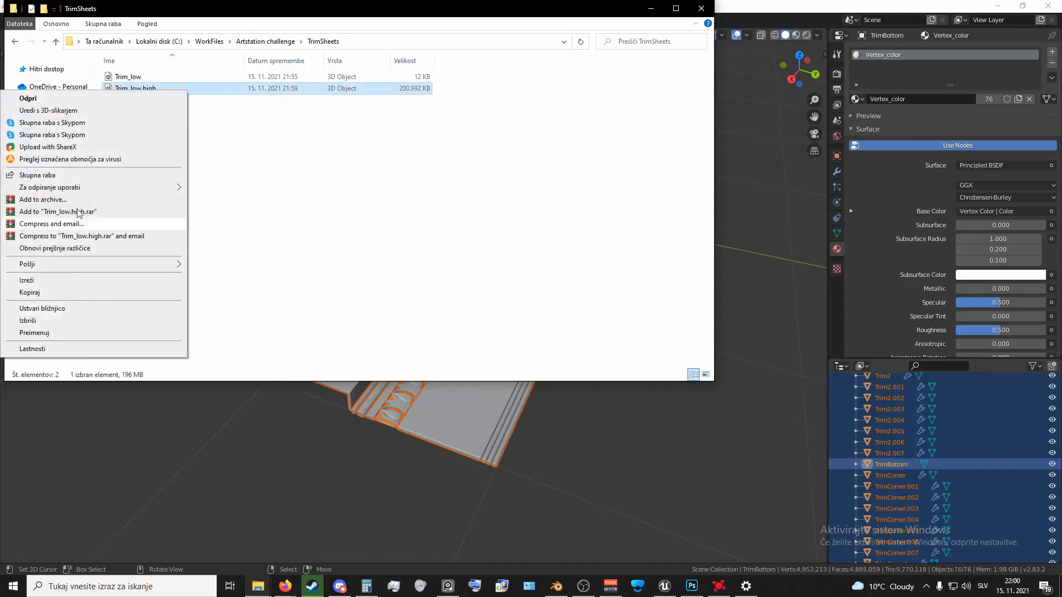
pyautogui.click(261, 268)
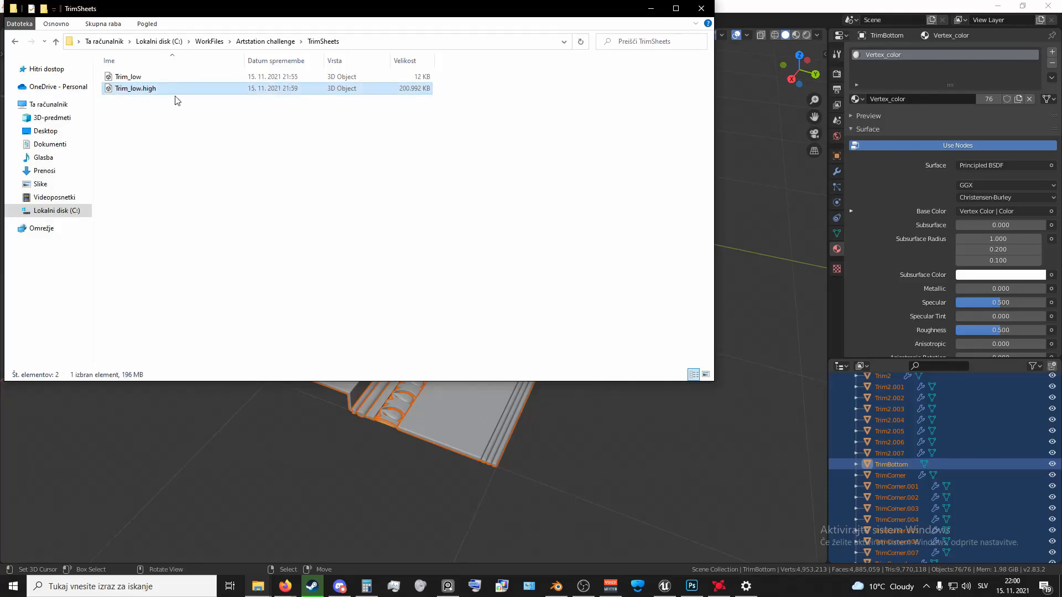
pyautogui.click(447, 417)
pyautogui.scroll(2, 437, 417)
pyautogui.moveTo(399, 418); pyautogui.dragTo(387, 417, button='middle')
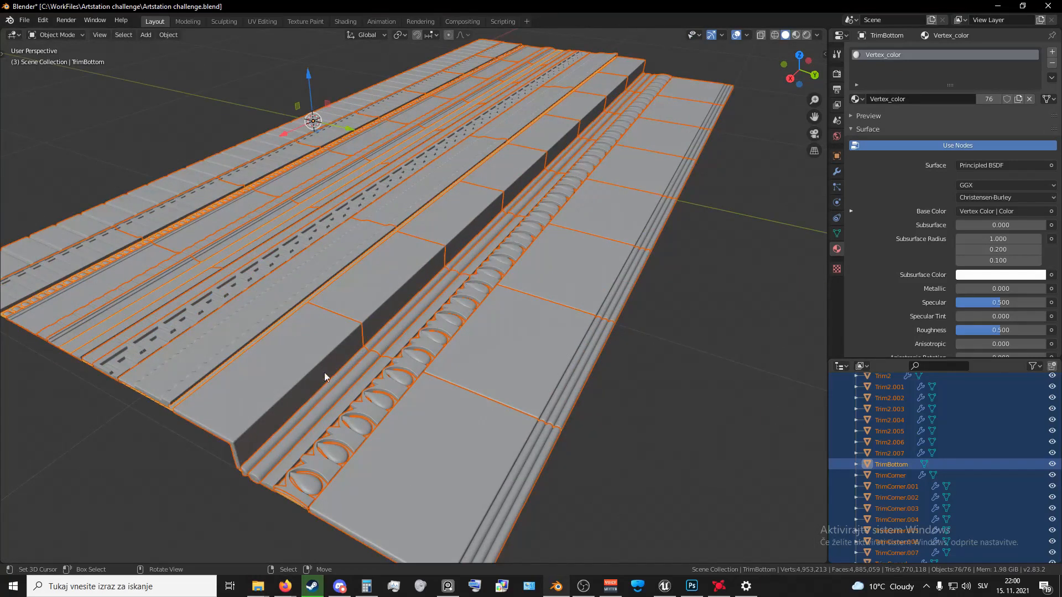
pyautogui.scroll(-2, 342, 294)
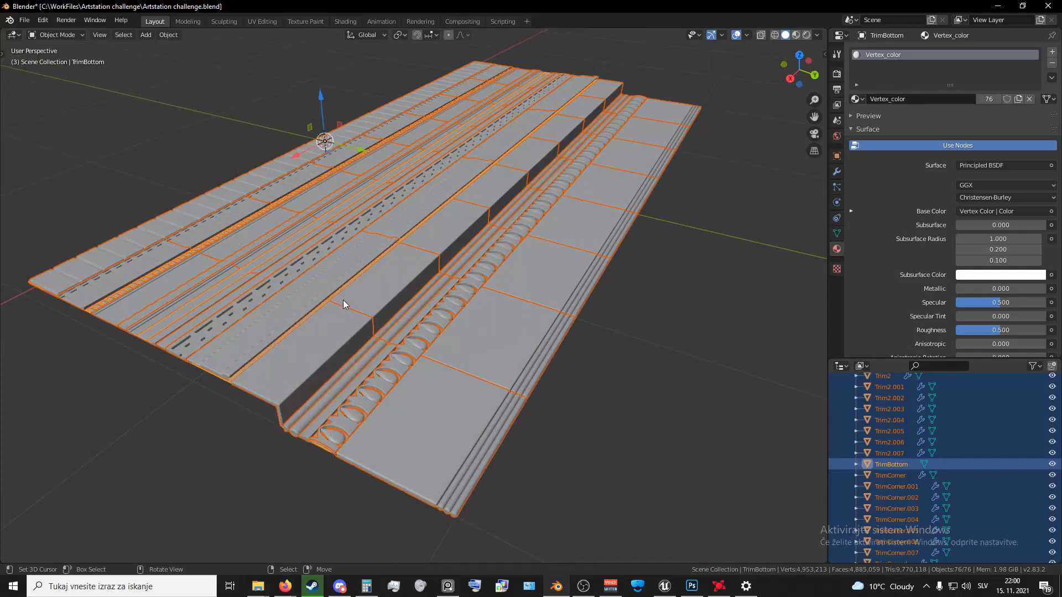
# - Switch to File Explorer and duplicate Trim_low.high within the TrimSheets folder
pyautogui.hotkey('alt', 'Tab')
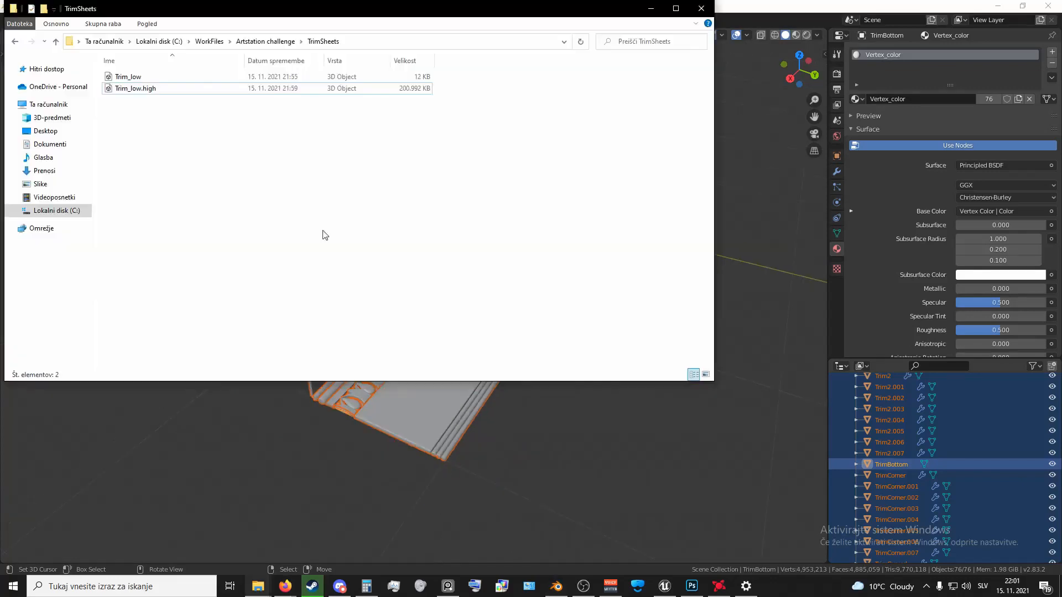
pyautogui.click(142, 88)
pyautogui.rightClick(142, 90)
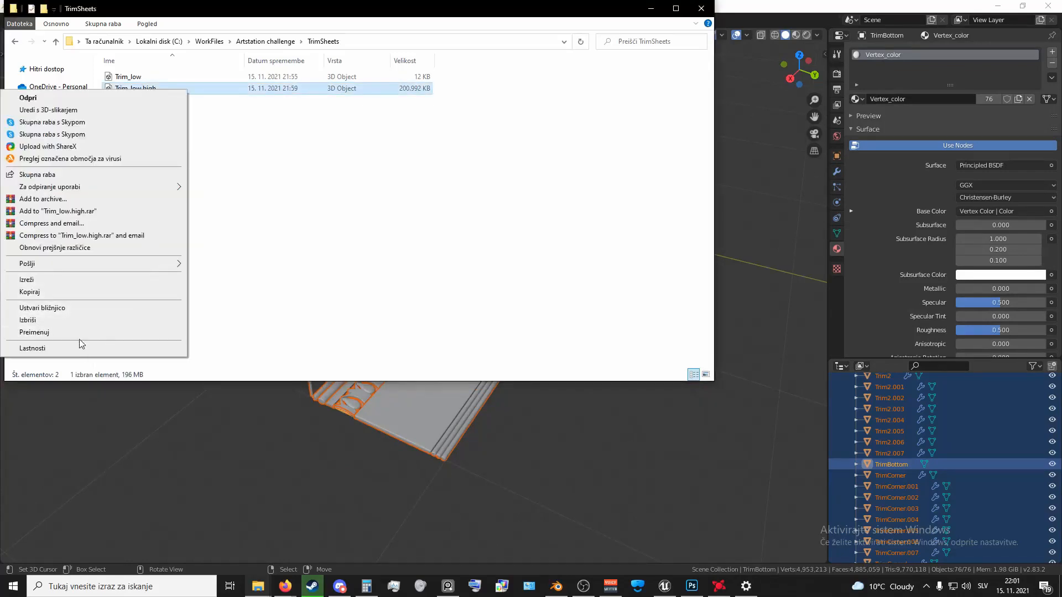
pyautogui.click(66, 292)
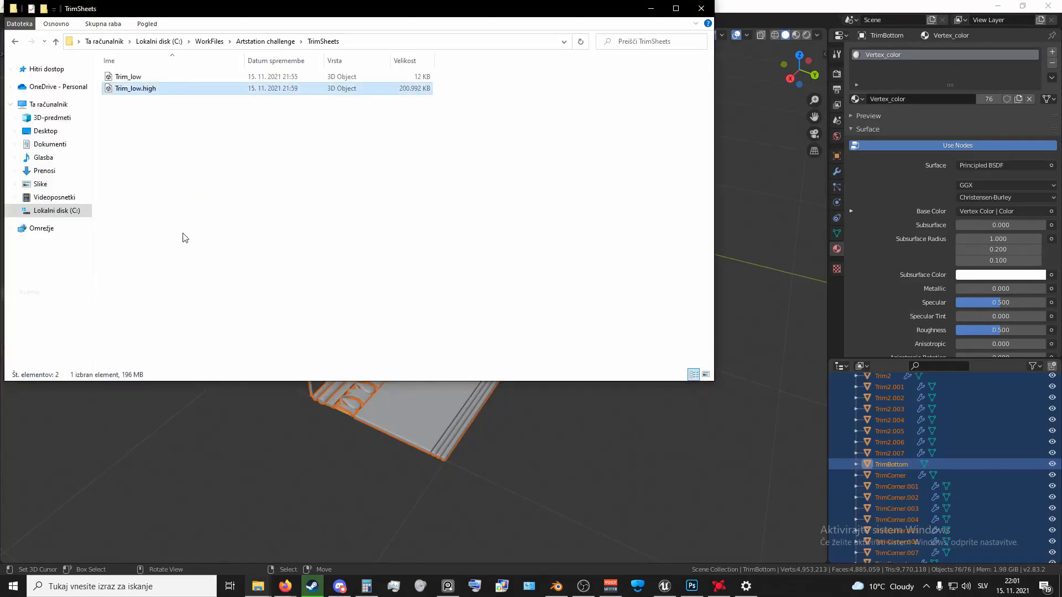
pyautogui.rightClick(182, 235)
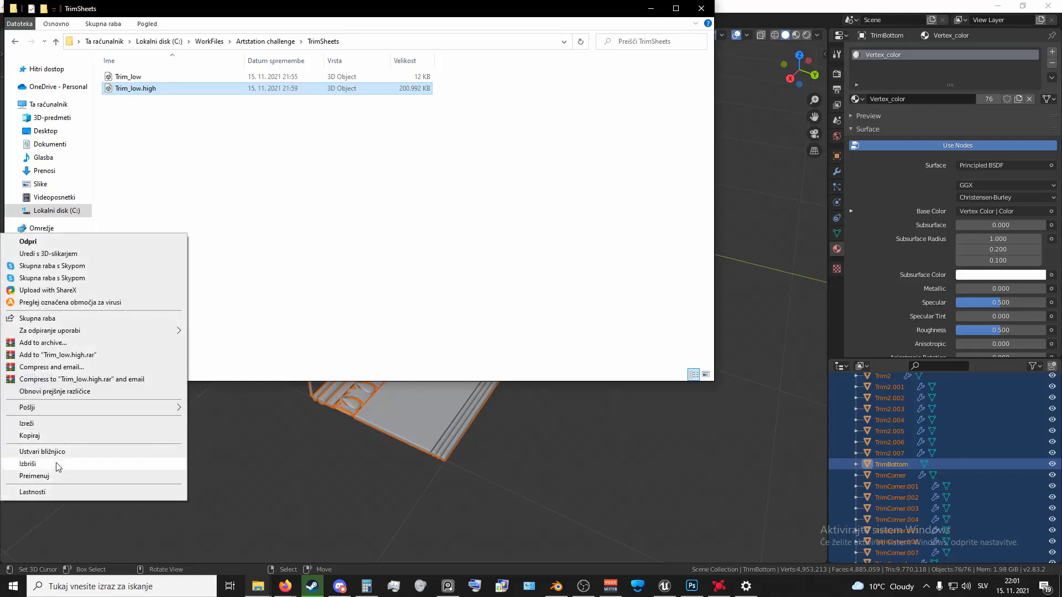
pyautogui.click(253, 259)
pyautogui.rightClick(151, 87)
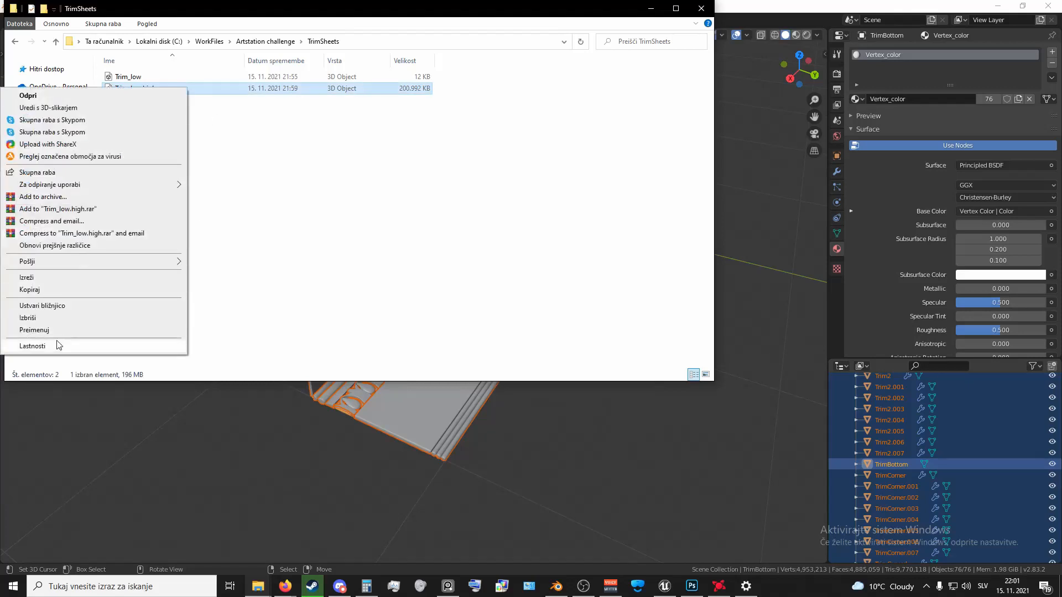
pyautogui.click(204, 210)
pyautogui.rightClick(205, 210)
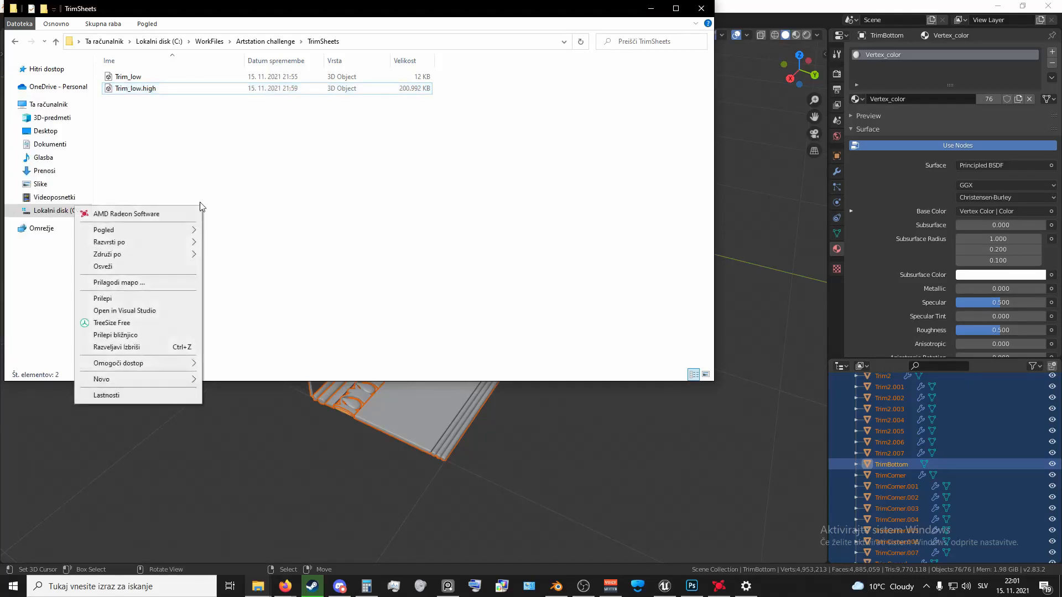
pyautogui.click(195, 186)
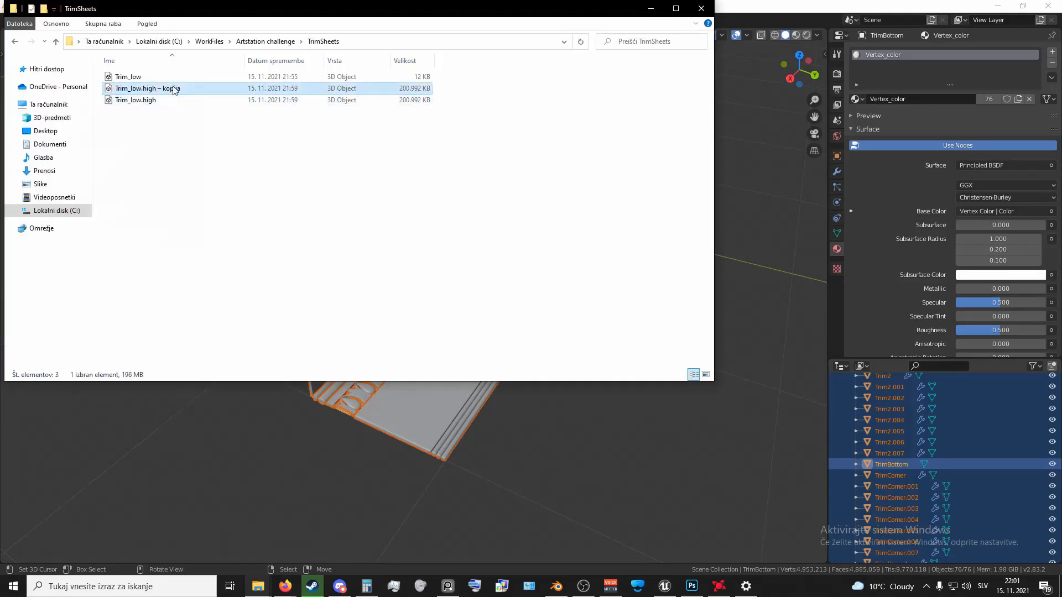
# - Rename the duplicated high-poly file as Trim_marble_low.high
pyautogui.rightClick(173, 89)
pyautogui.click(34, 329)
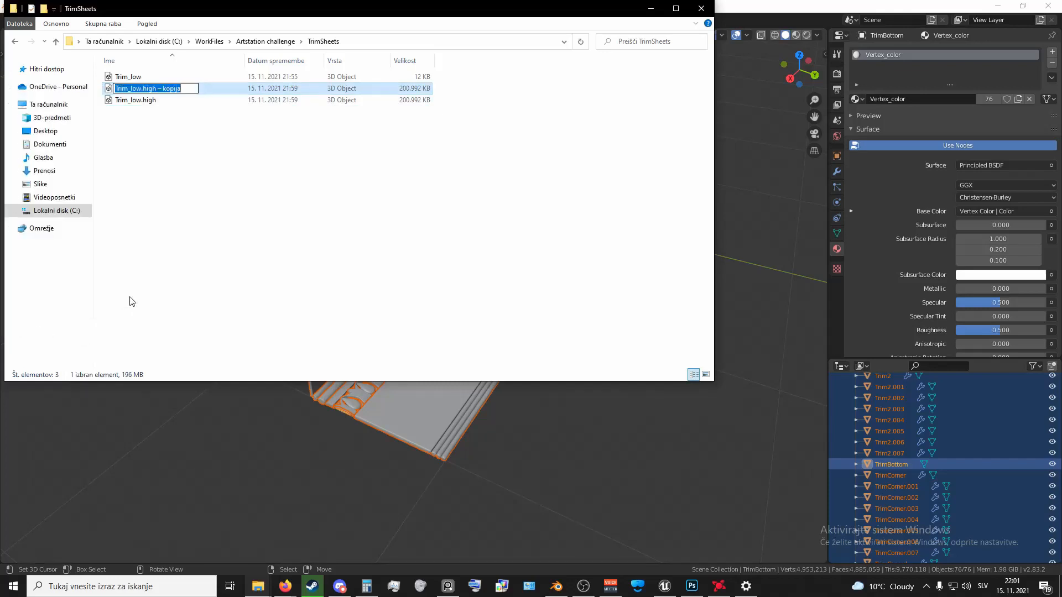
pyautogui.press('End')
pyautogui.press('BackSpace')
pyautogui.press('BackSpace')
pyautogui.press('BackSpace')
pyautogui.press('BackSpace')
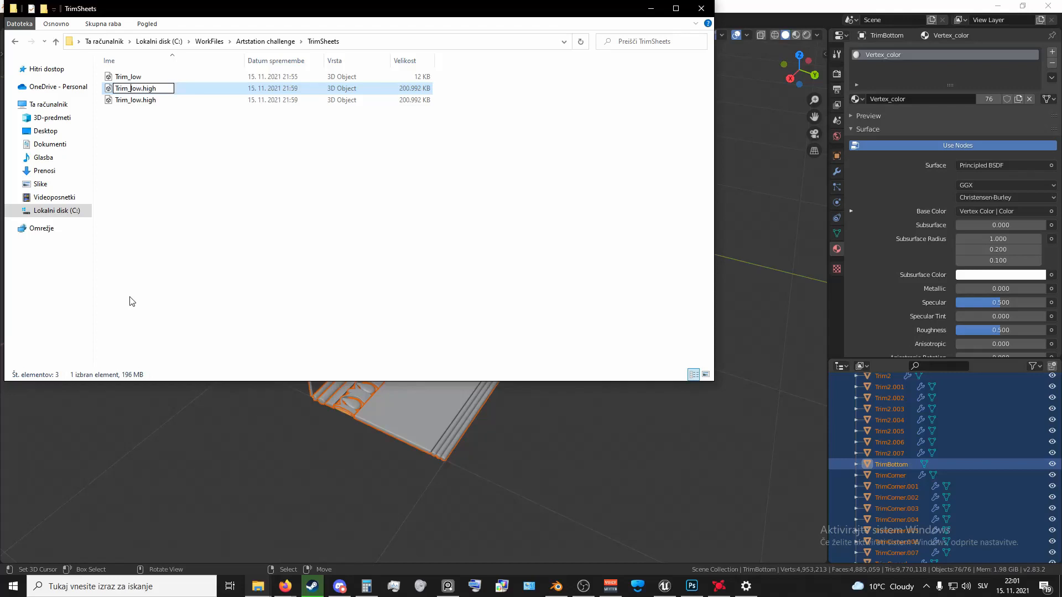
pyautogui.write('marble_')
pyautogui.press('Return')
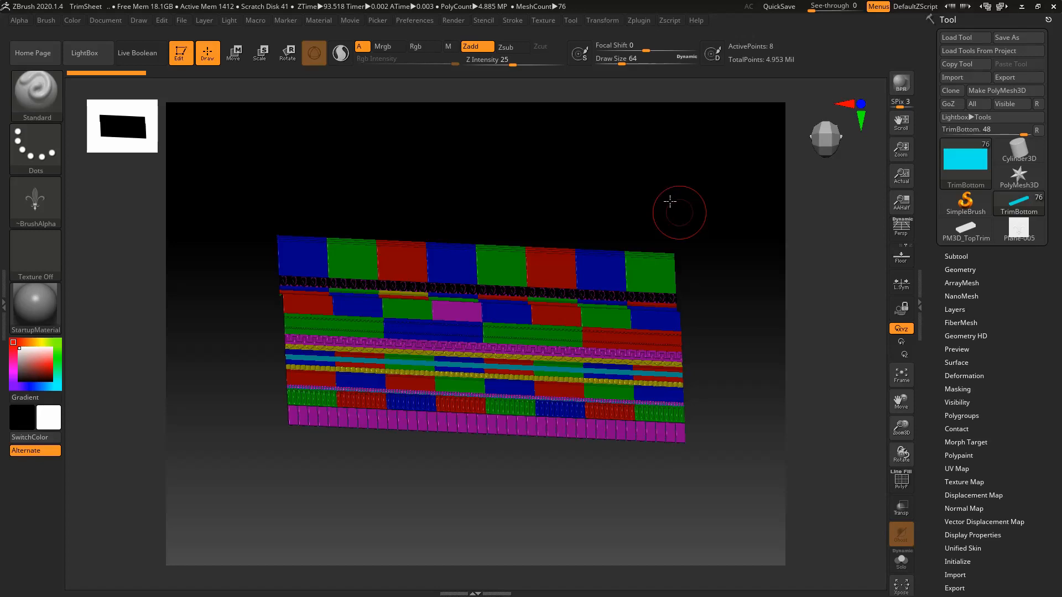
# - Turn off the polypaint colour display for all trim sheet subtools and make TrimCorner-005 the active subtool
pyautogui.moveTo(671, 207); pyautogui.dragTo(663, 220)
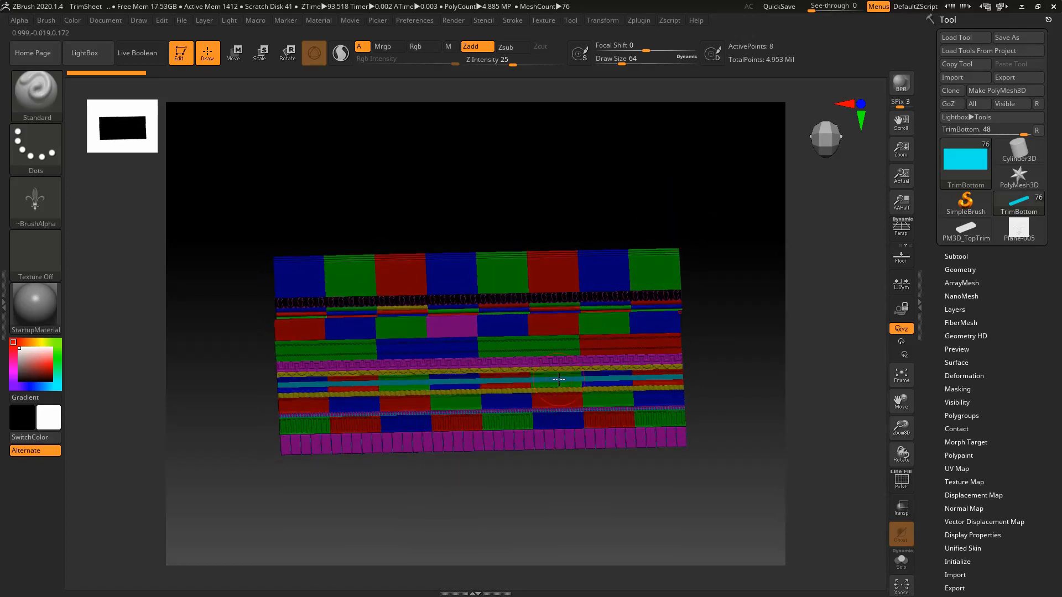
pyautogui.click(962, 256)
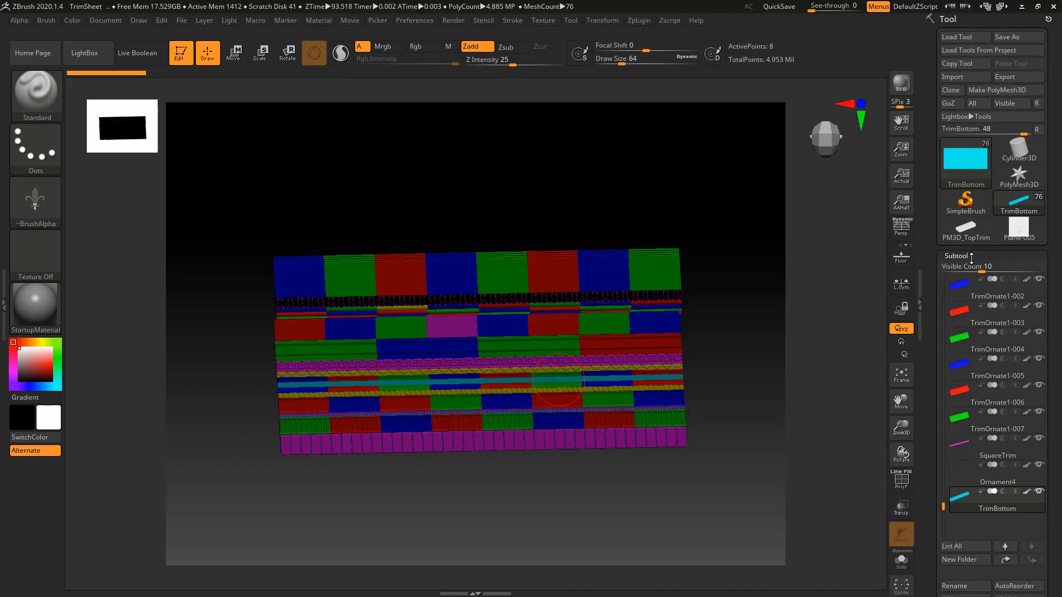
pyautogui.moveTo(515, 230); pyautogui.dragTo(495, 240)
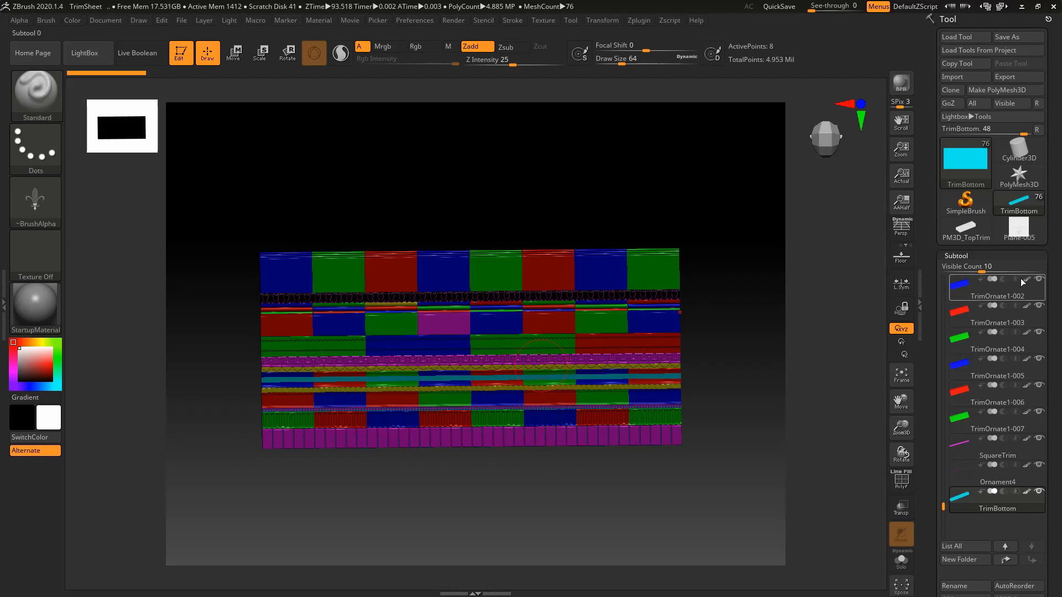
pyautogui.moveTo(1027, 283)
pyautogui.press('shift')
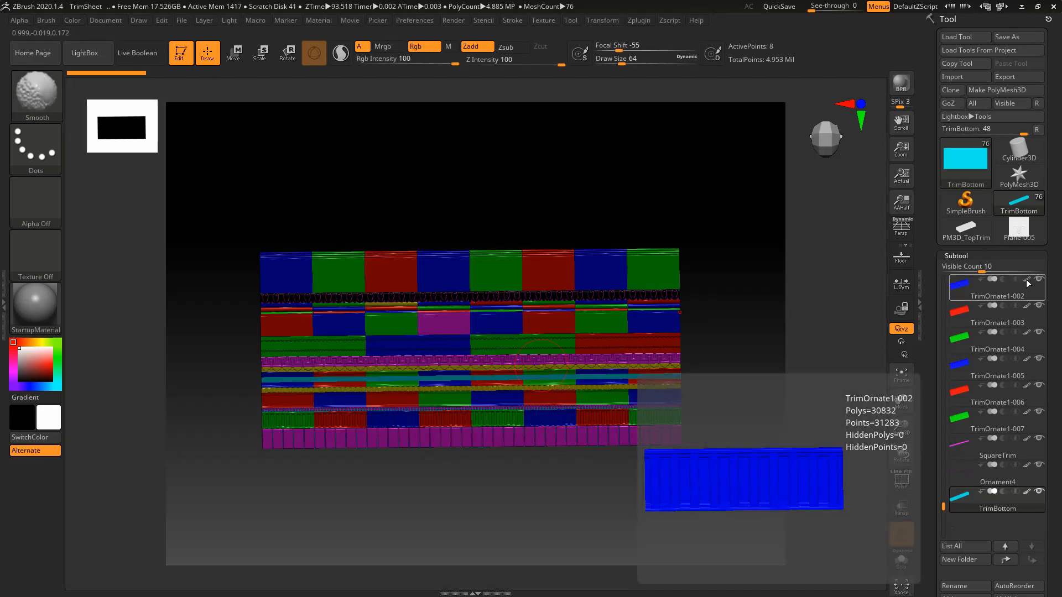
pyautogui.keyDown('shift'); pyautogui.click(1027, 280); pyautogui.keyUp('shift')
pyautogui.moveTo(684, 292); pyautogui.dragTo(691, 324)
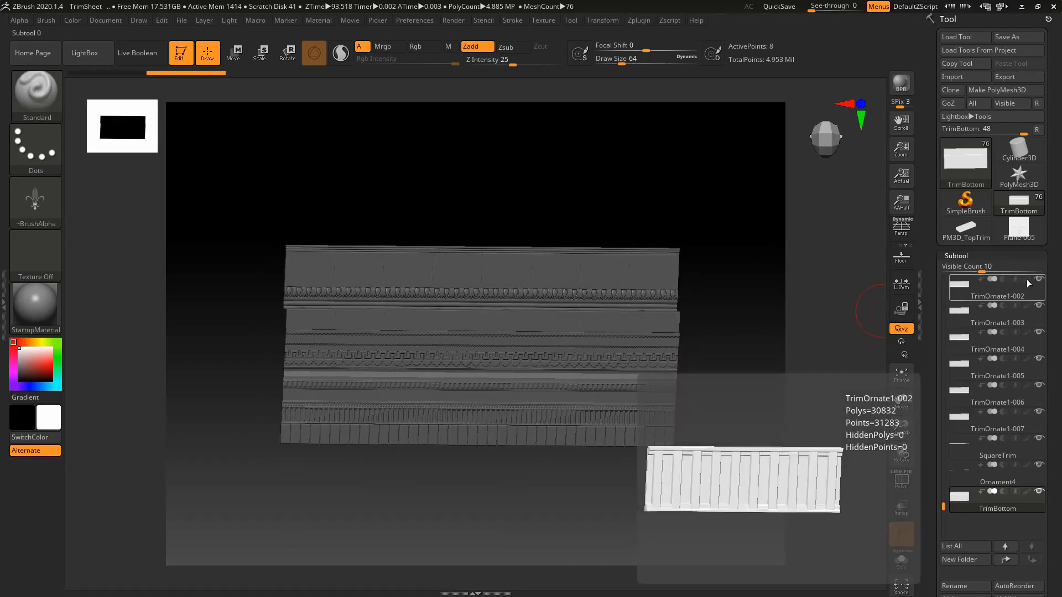
pyautogui.keyDown('shift'); pyautogui.click(1027, 280); pyautogui.keyUp('shift')
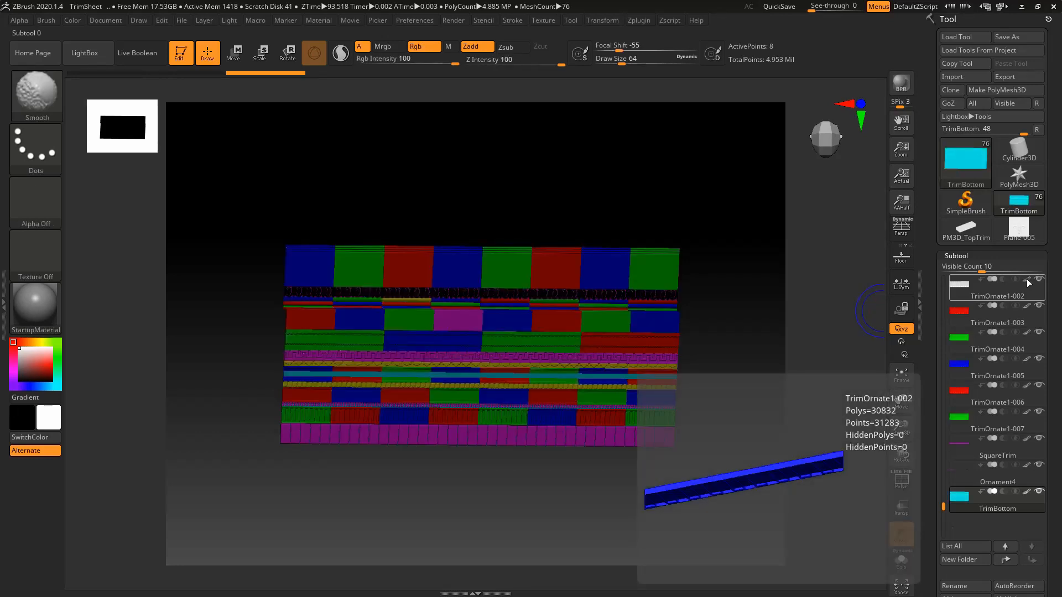
pyautogui.keyDown('shift'); pyautogui.click(1029, 282); pyautogui.keyUp('shift')
pyautogui.keyDown('alt'); pyautogui.click(563, 324); pyautogui.keyUp('alt')
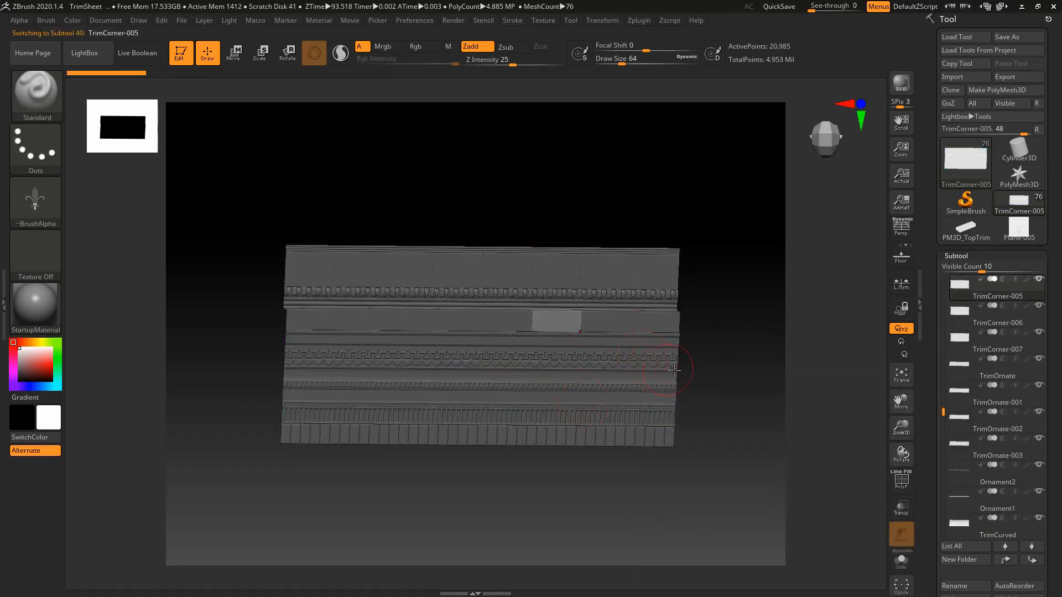
pyautogui.moveTo(707, 372); pyautogui.dragTo(695, 370)
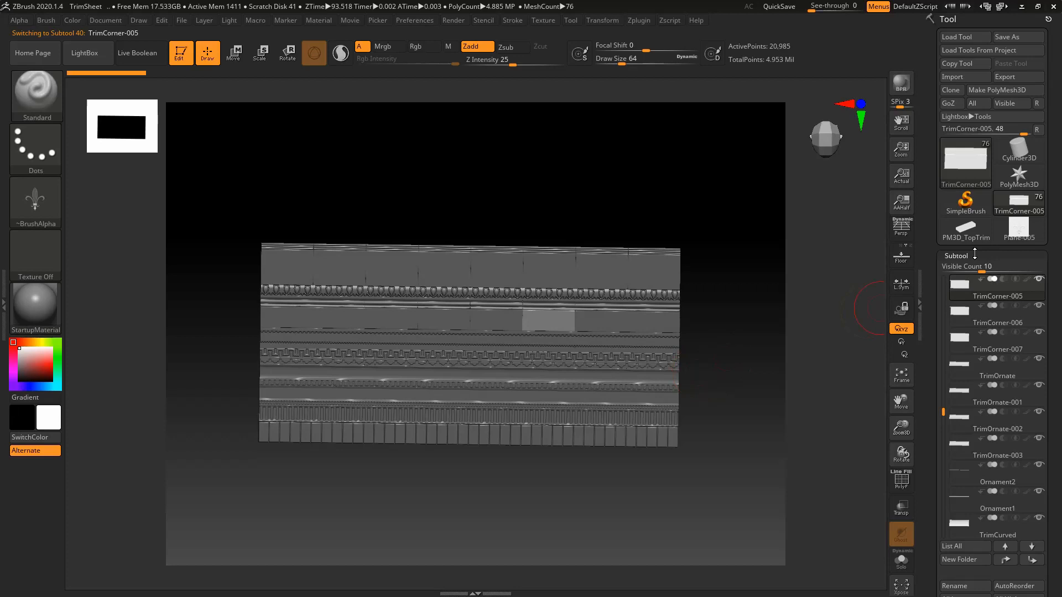
# - Switch to the Plane-005 fleur-de-lis tool and examine the ornament band in the column reference image
pyautogui.click(1019, 226)
pyautogui.moveTo(702, 327); pyautogui.dragTo(681, 320)
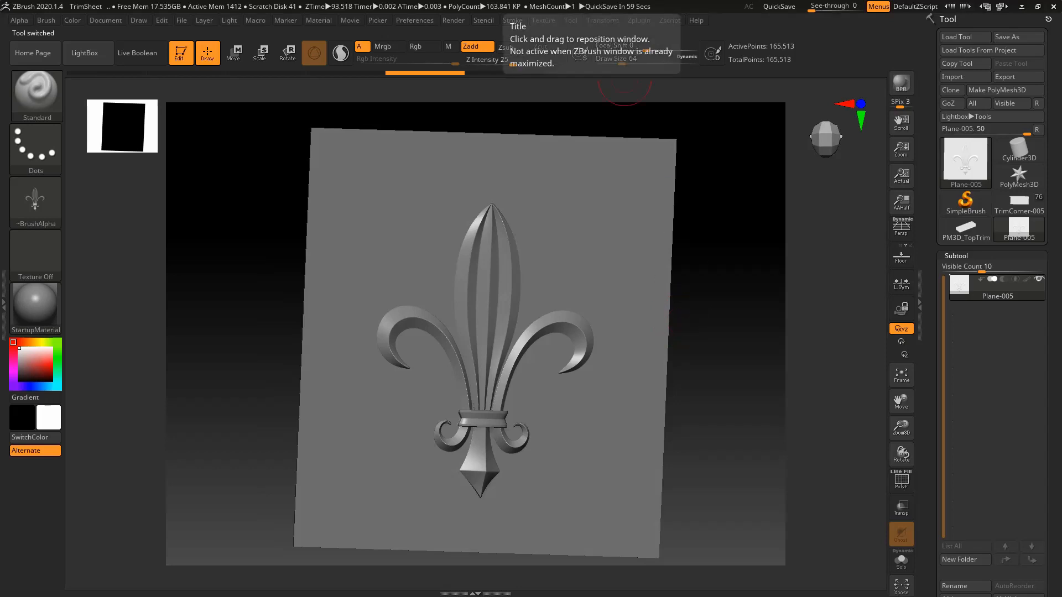
pyautogui.moveTo(330, 0); pyautogui.dragTo(357, 327, button='right')
pyautogui.scroll(3, 356, 327)
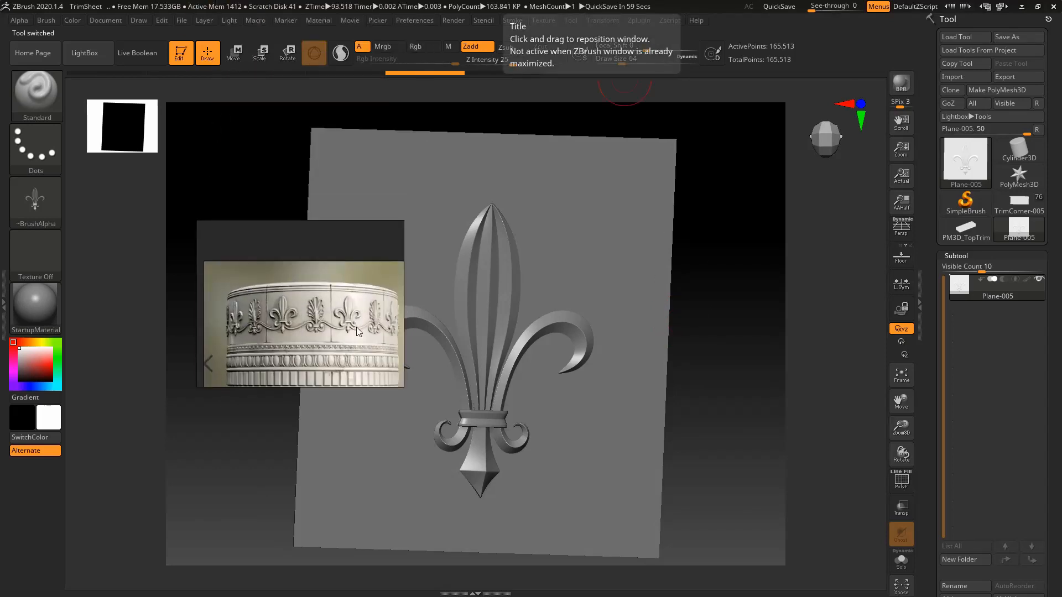
pyautogui.moveTo(325, 333); pyautogui.dragTo(333, 304, button='middle')
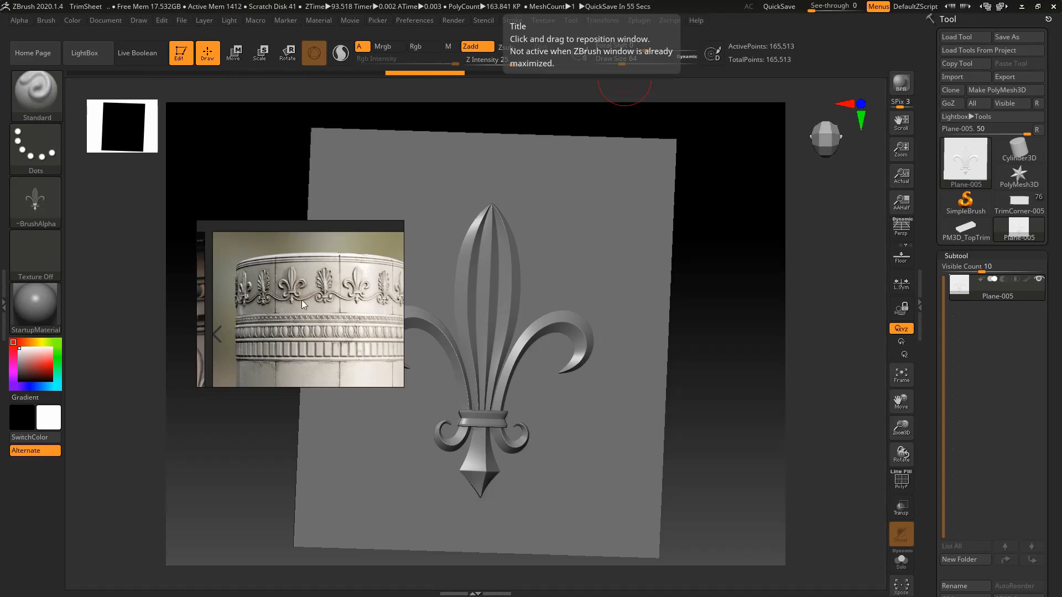
pyautogui.moveTo(403, 283); pyautogui.dragTo(325, 294, button='middle')
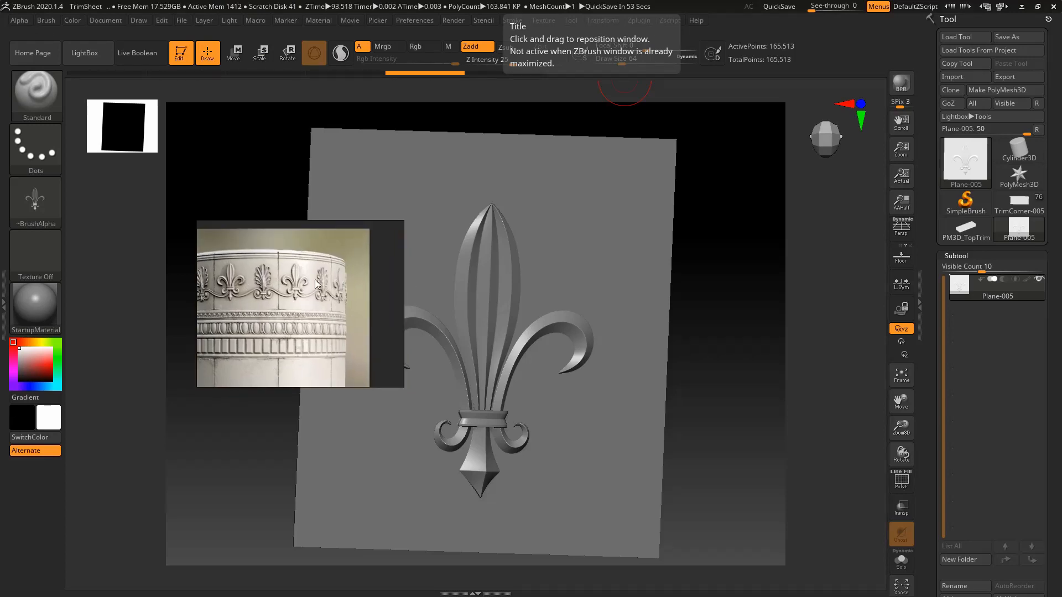
pyautogui.moveTo(310, 180); pyautogui.dragTo(310, 0)
pyautogui.moveTo(381, 283)
pyautogui.mouseDown(button='right')
pyautogui.moveTo(372, 287)
pyautogui.moveTo(455, 294)
pyautogui.mouseUp(button='right')
# - Grab the front view of the fleur-de-lis plane from the document as a new alpha
pyautogui.moveTo(543, 300)
pyautogui.keyDown('alt'); pyautogui.mouseDown(button='right')
pyautogui.moveTo(516, 282)
pyautogui.moveTo(451, 354)
pyautogui.moveTo(423, 326)
pyautogui.moveTo(474, 315)
pyautogui.moveTo(523, 266)
pyautogui.mouseUp(button='right'); pyautogui.keyUp('alt')
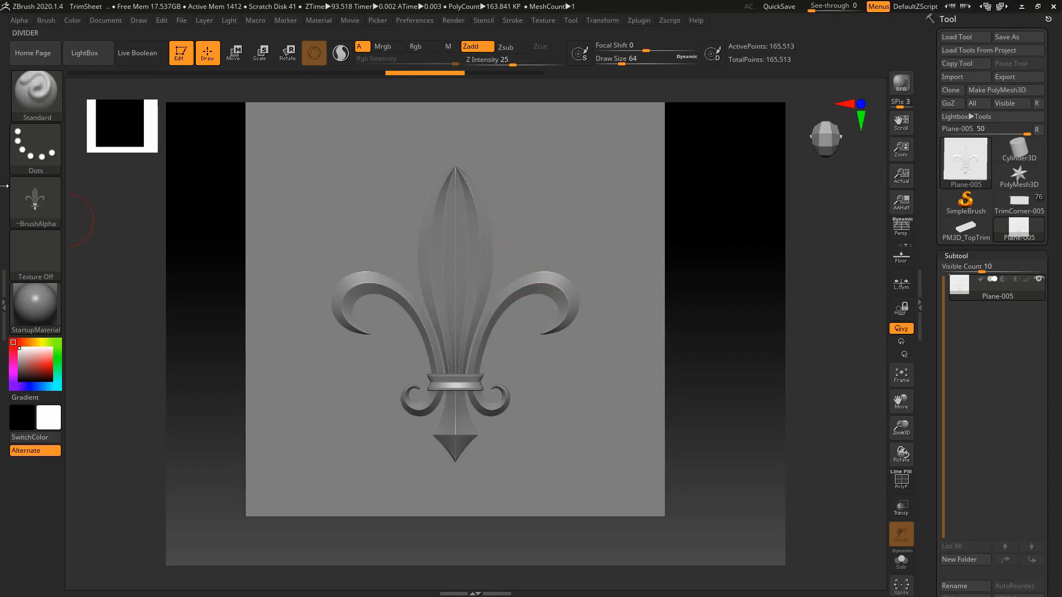
pyautogui.moveTo(52, 206)
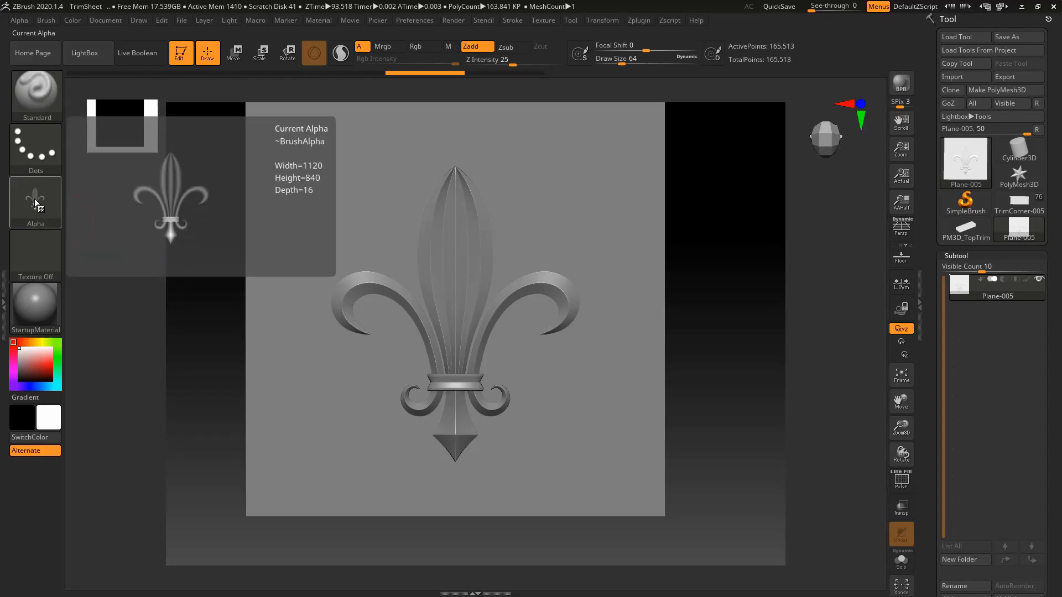
pyautogui.click(37, 200)
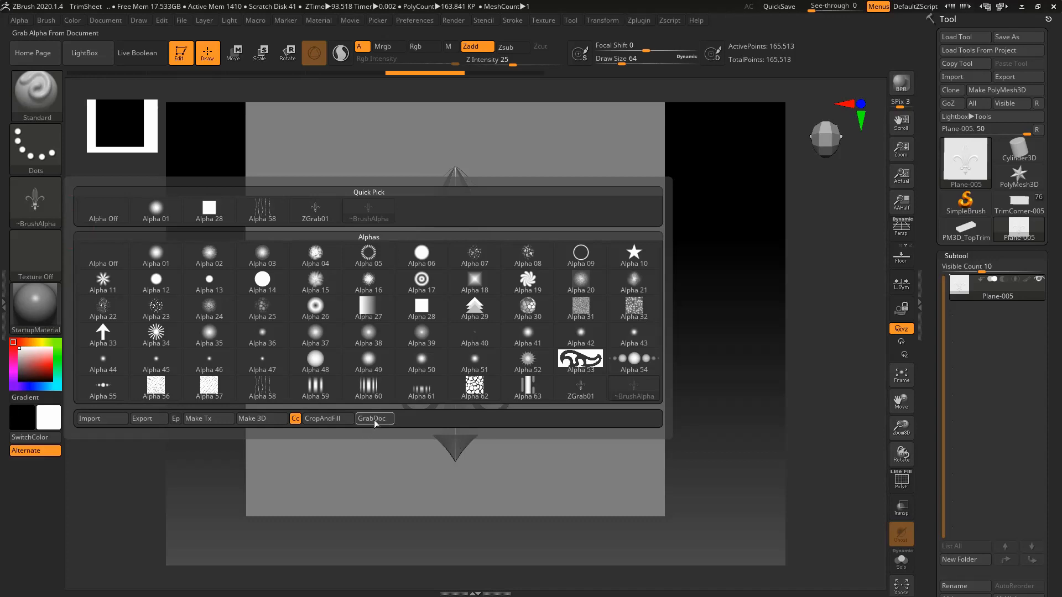
pyautogui.click(373, 419)
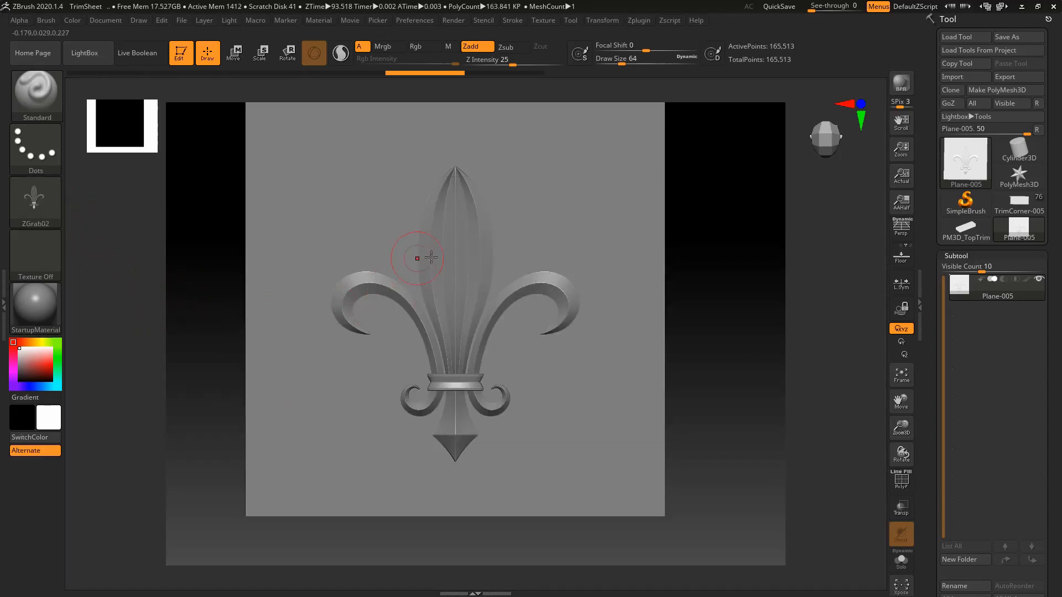
# - Try stamping the grabbed fleur-de-lis alpha onto the plane with the Standard brush
pyautogui.keyDown('ctrl'); pyautogui.moveTo(431, 257); pyautogui.dragTo(429, 327, button='right'); pyautogui.keyUp('ctrl')
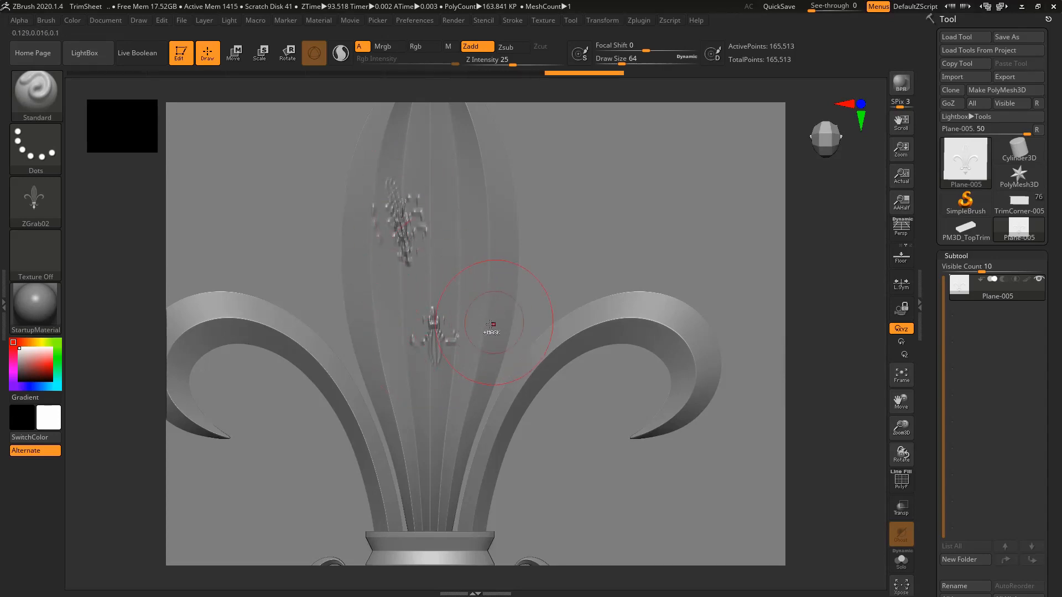
pyautogui.press('ctrl')
pyautogui.keyDown('ctrl'); pyautogui.moveTo(474, 343); pyautogui.dragTo(441, 267, button='right'); pyautogui.keyUp('ctrl')
pyautogui.keyDown('alt'); pyautogui.moveTo(479, 382); pyautogui.dragTo(461, 309, button='right'); pyautogui.keyUp('alt')
# - Switch back to the 76-subtool trim sheet and make TrimCorner-002 the active subtool
pyautogui.click(1020, 202)
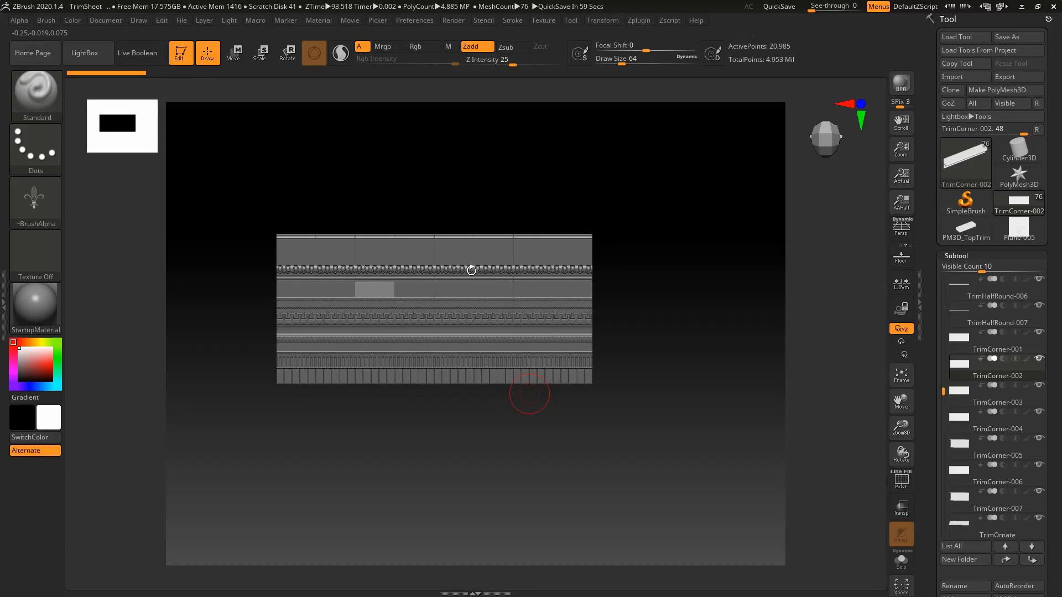
pyautogui.moveTo(383, 348); pyautogui.dragTo(403, 354, button='right')
pyautogui.keyDown('ctrl'); pyautogui.moveTo(404, 354); pyautogui.dragTo(426, 414, button='right'); pyautogui.keyUp('ctrl')
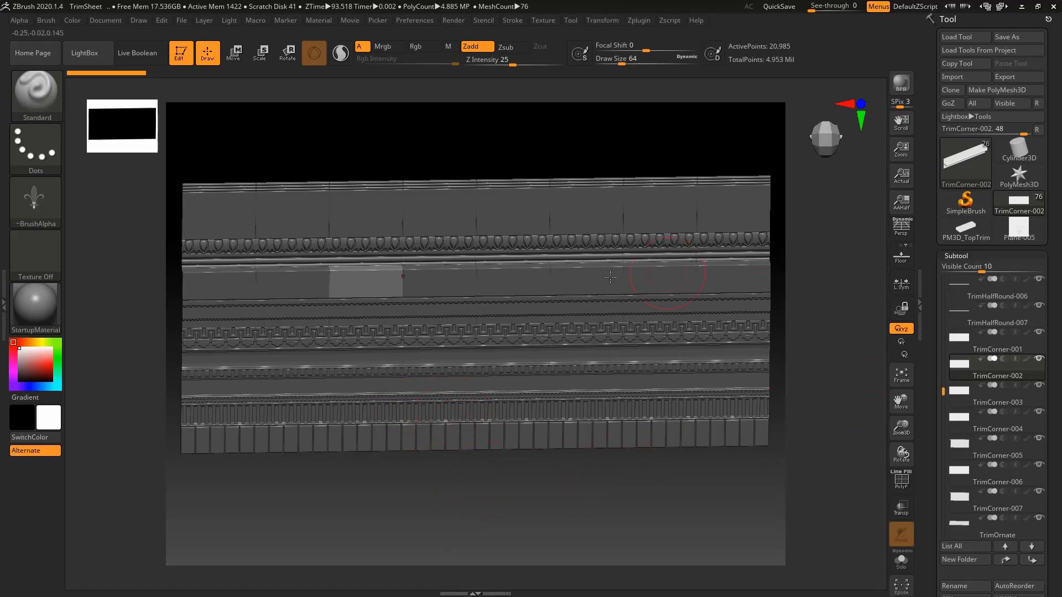
pyautogui.click(994, 418)
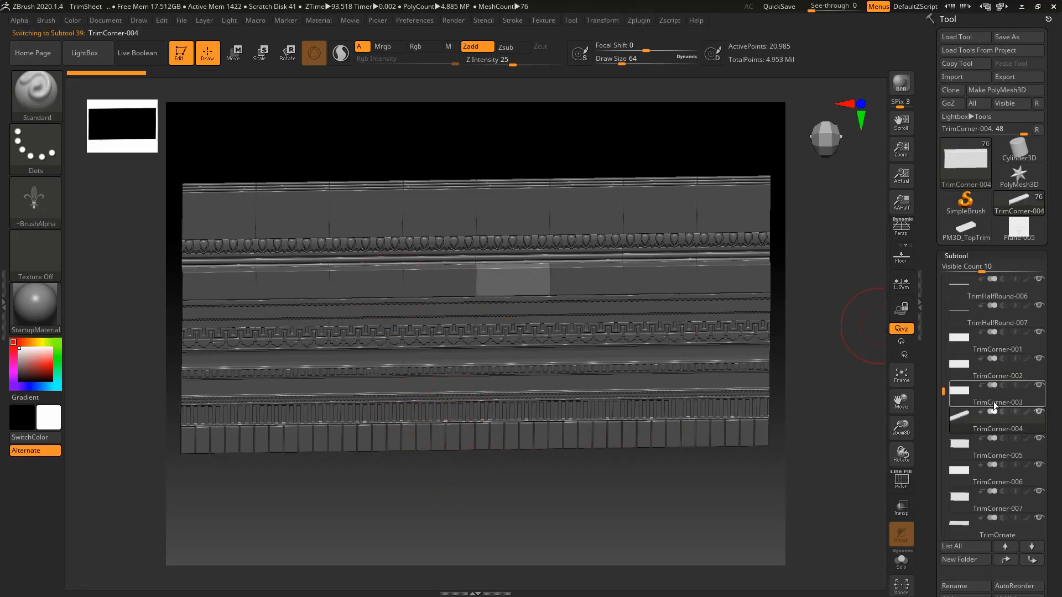
pyautogui.click(993, 401)
pyautogui.click(983, 367)
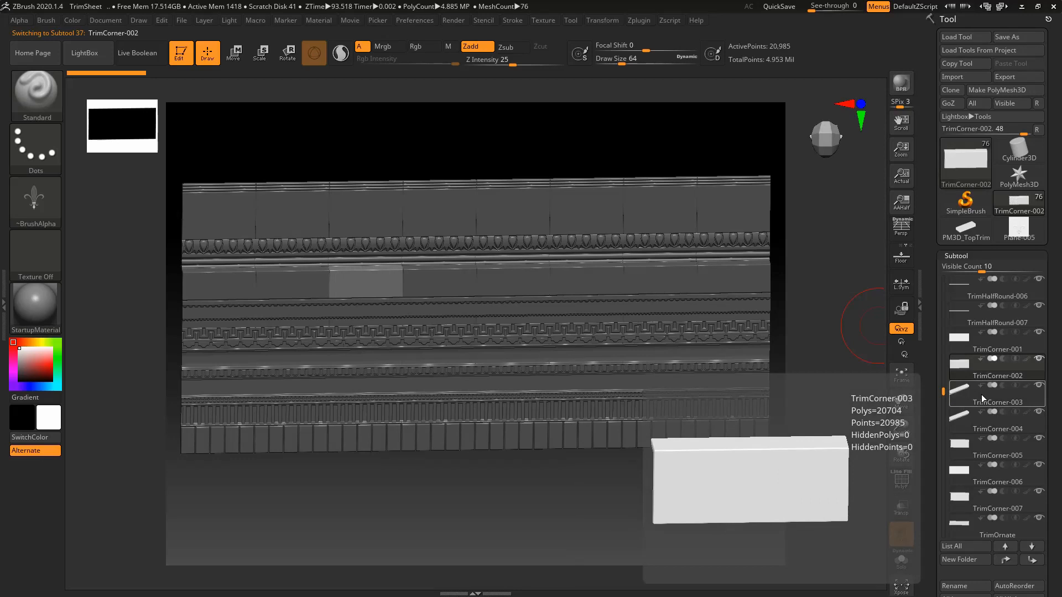
pyautogui.click(981, 394)
pyautogui.click(984, 367)
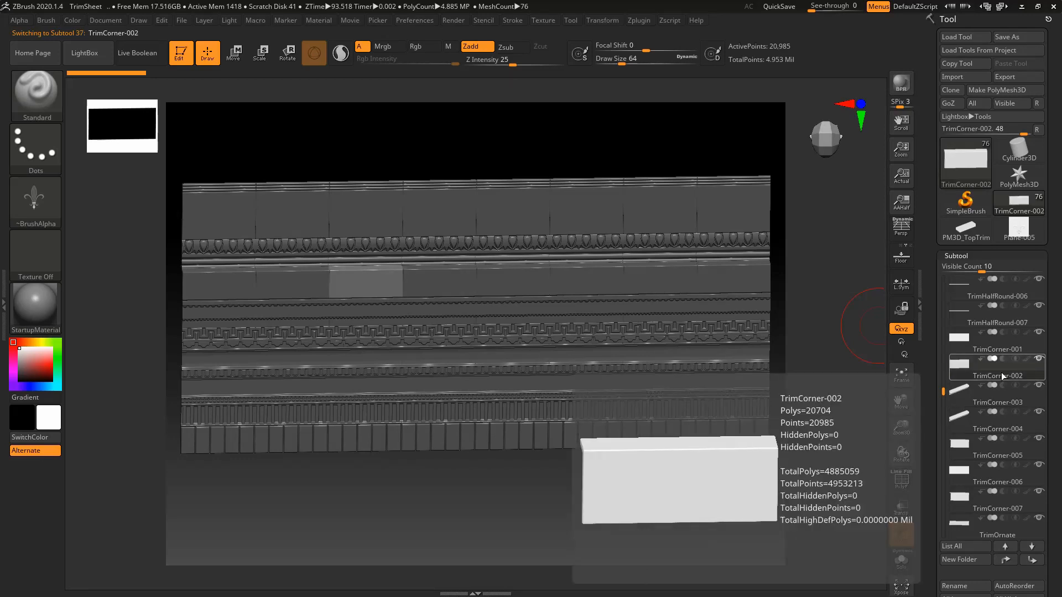
# - Isolate TrimCorner-002, show TrimCorner-003 beside it, and bring the end of the block into close view
pyautogui.keyDown('shift'); pyautogui.click(1038, 360); pyautogui.keyUp('shift')
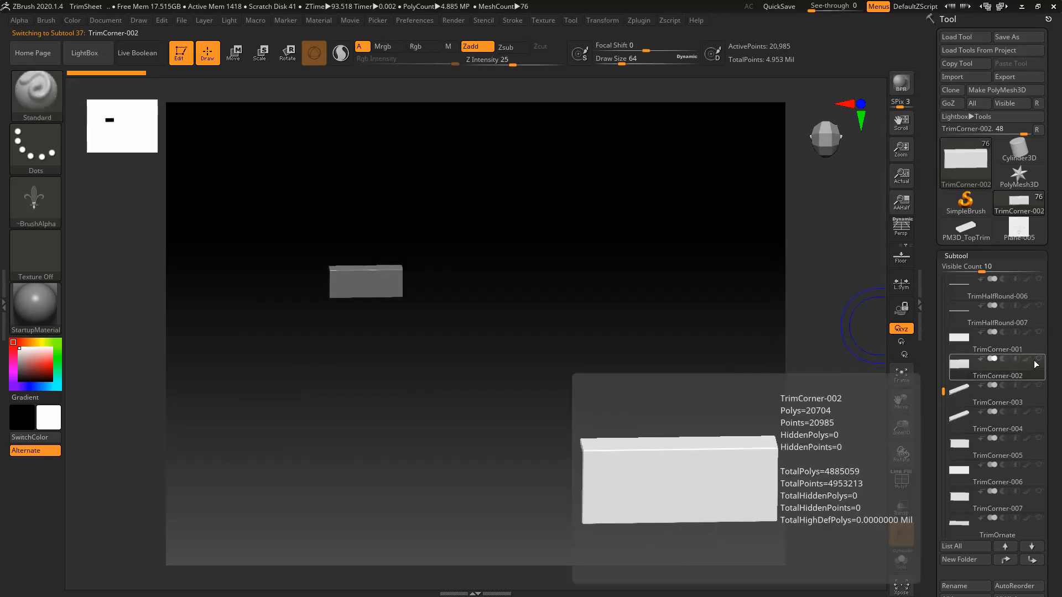
pyautogui.click(1037, 384)
pyautogui.keyDown('ctrl'); pyautogui.moveTo(385, 288); pyautogui.dragTo(400, 384, button='right'); pyautogui.keyUp('ctrl')
pyautogui.keyDown('alt'); pyautogui.moveTo(344, 254); pyautogui.dragTo(549, 326, button='right'); pyautogui.keyUp('alt')
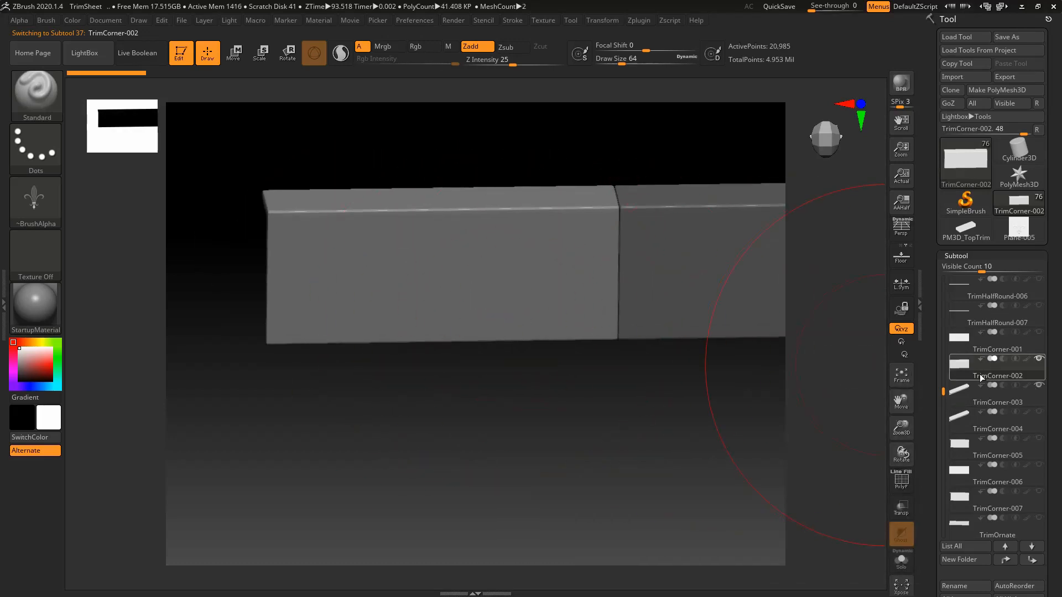
pyautogui.moveTo(496, 292); pyautogui.dragTo(533, 244, button='right')
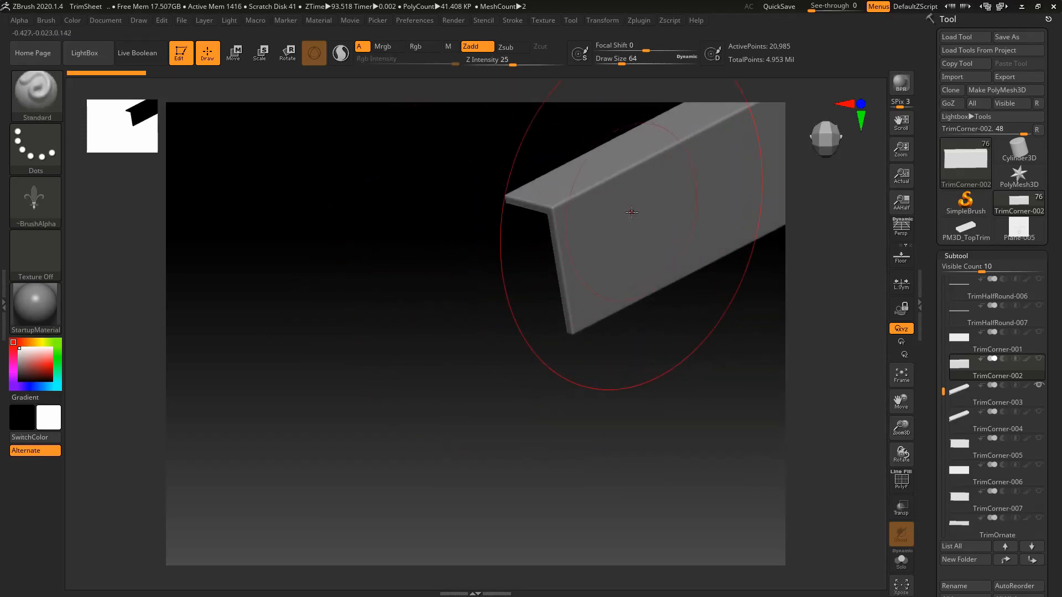
pyautogui.moveTo(632, 213)
pyautogui.keyDown('alt'); pyautogui.mouseDown(button='right')
pyautogui.moveTo(500, 287)
pyautogui.moveTo(542, 339)
pyautogui.moveTo(534, 320)
pyautogui.moveTo(540, 348)
pyautogui.moveTo(525, 331)
pyautogui.mouseUp(button='right'); pyautogui.keyUp('alt')
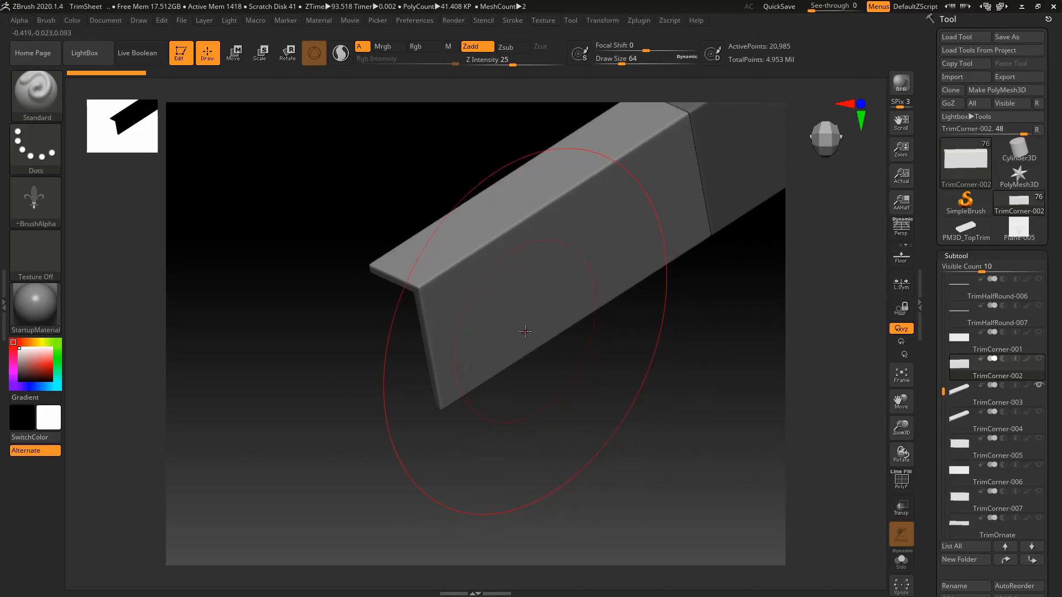
# - Look through the Trim brush folder in LightBox and make TrimSmoothBorder the active brush
pyautogui.press('b')
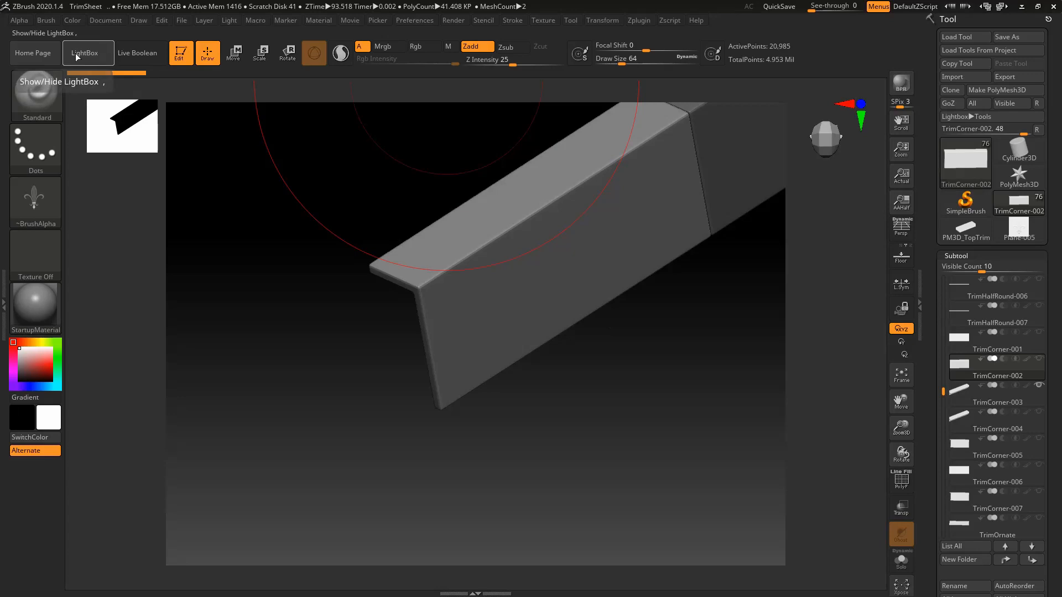
pyautogui.click(78, 53)
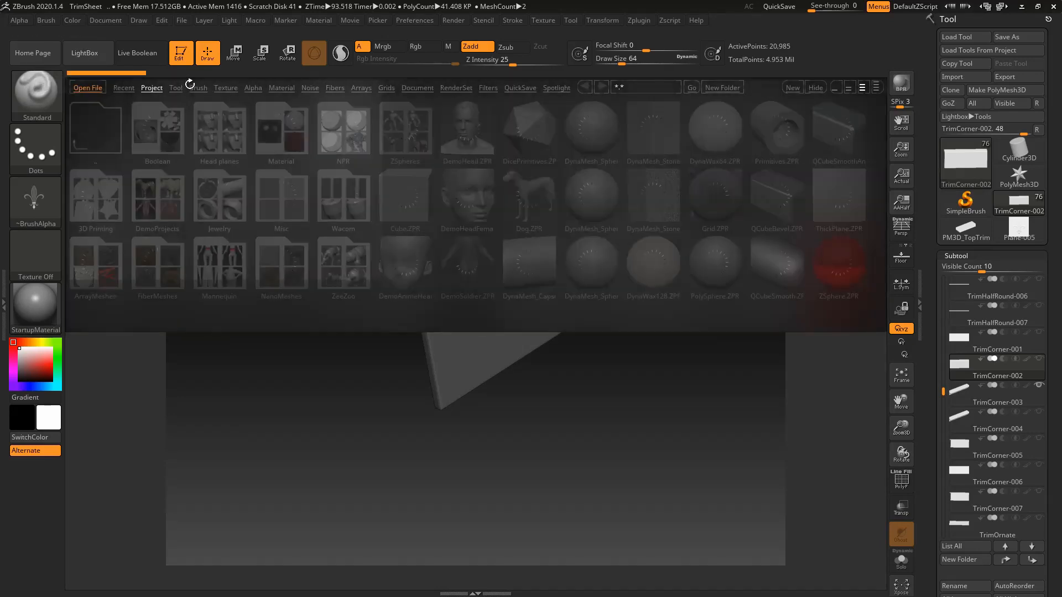
pyautogui.click(198, 87)
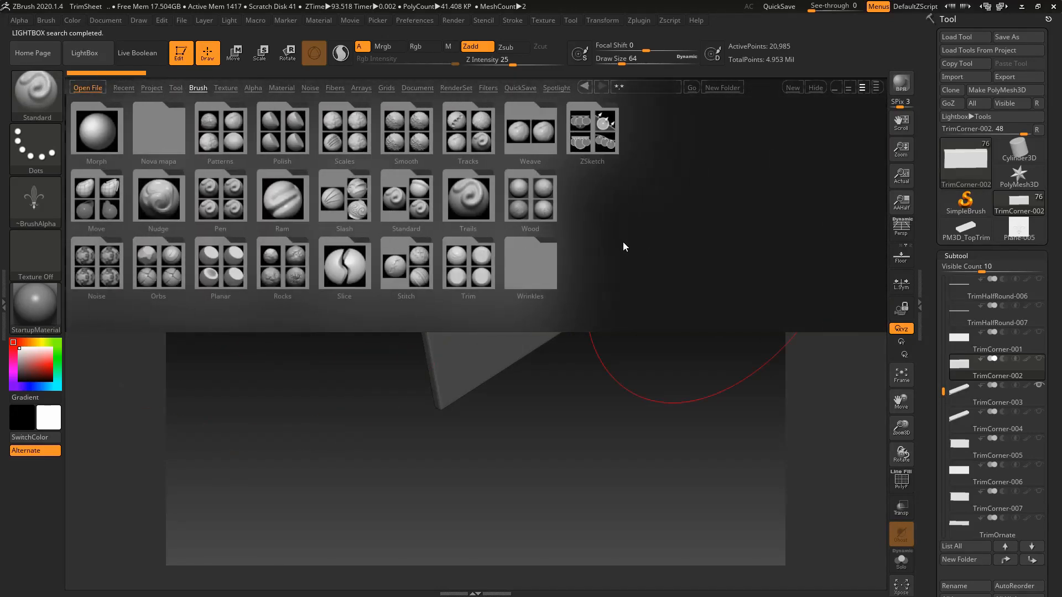
pyautogui.moveTo(623, 241); pyautogui.dragTo(645, 240)
pyautogui.doubleClick(578, 282)
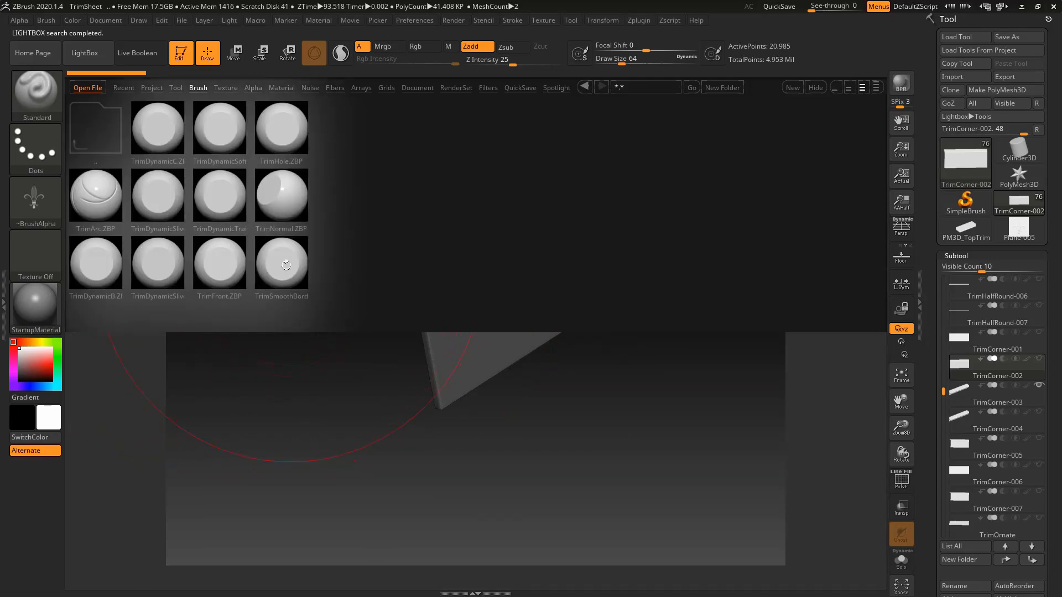
pyautogui.moveTo(237, 197); pyautogui.dragTo(89, 88)
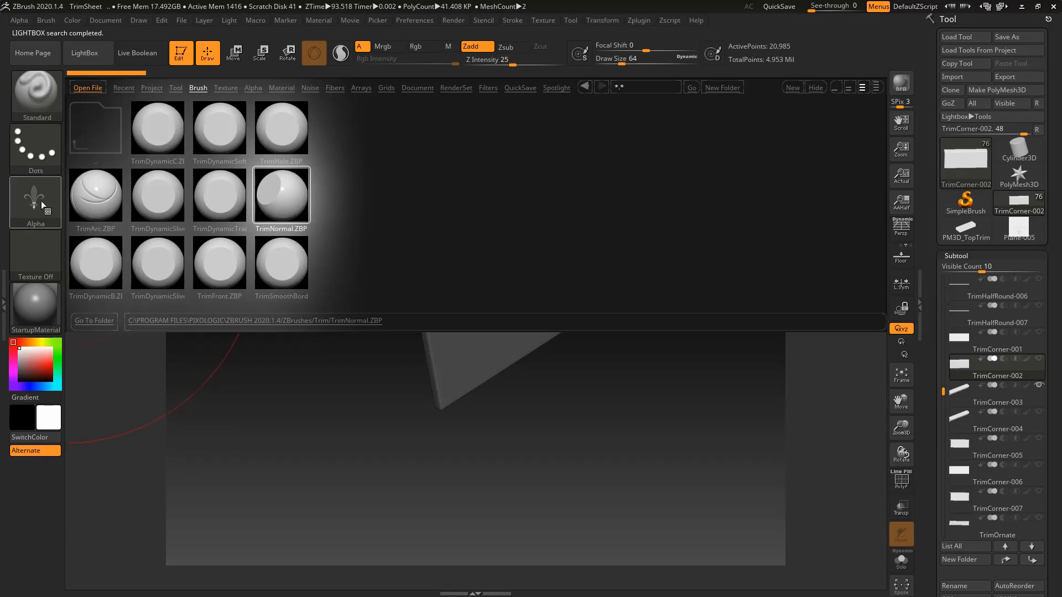
pyautogui.doubleClick(86, 283)
pyautogui.click(36, 91)
pyautogui.click(79, 57)
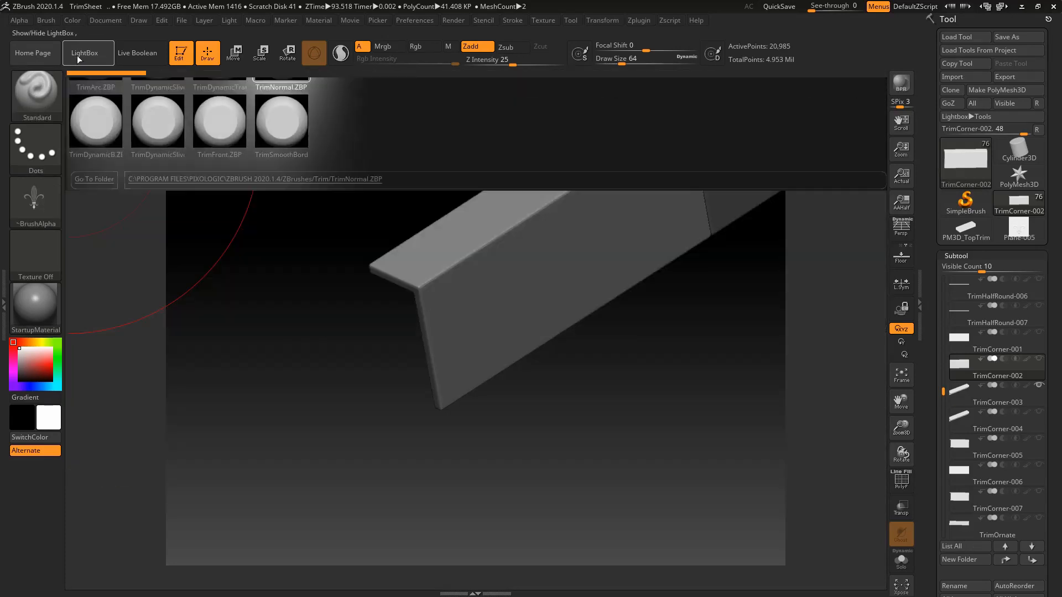
pyautogui.click(32, 93)
pyautogui.click(317, 419)
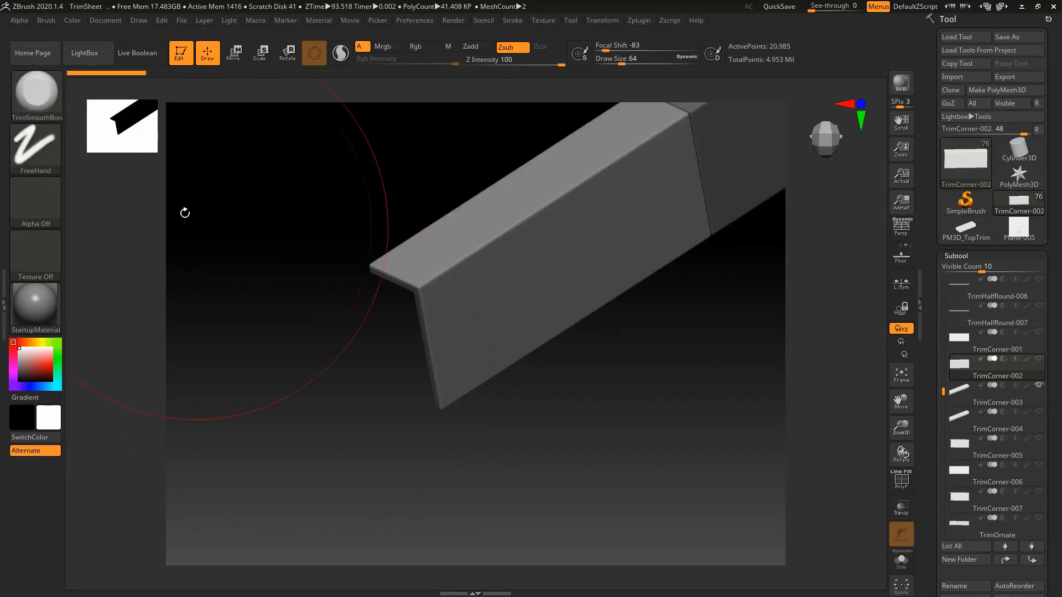
# - Wear down the upper front edge of TrimCorner-002 with the TrimSmoothBorder brush at draw size 7
pyautogui.click(50, 197)
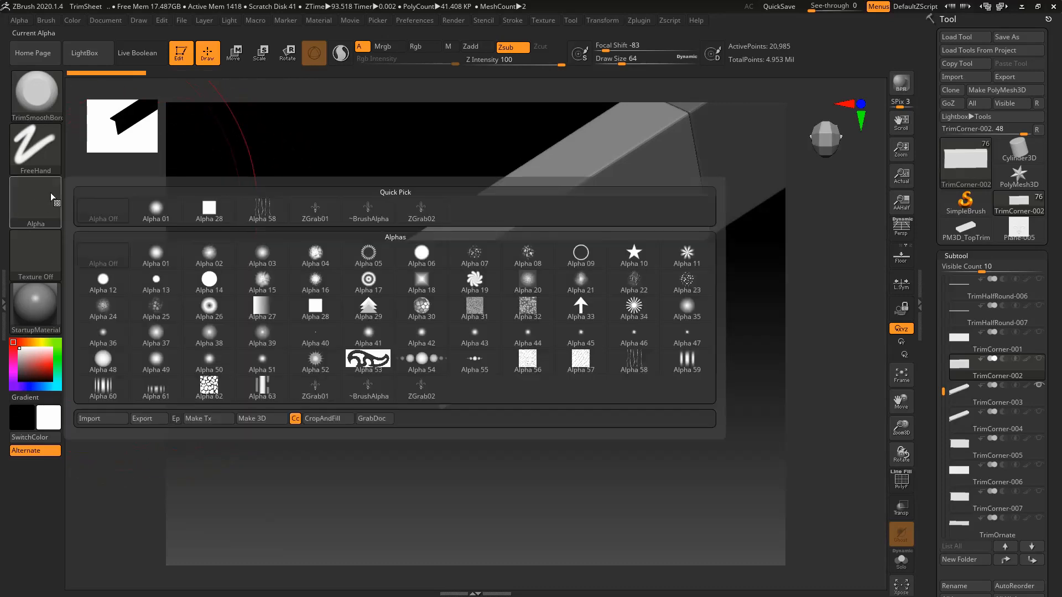
pyautogui.click(209, 213)
pyautogui.moveTo(477, 201)
pyautogui.mouseDown(button='right')
pyautogui.moveTo(531, 249)
pyautogui.moveTo(524, 267)
pyautogui.moveTo(509, 247)
pyautogui.mouseUp(button='right')
pyautogui.press('space')
pyautogui.moveTo(511, 247)
pyautogui.mouseDown()
pyautogui.moveTo(497, 248)
pyautogui.moveTo(603, 171)
pyautogui.mouseUp()
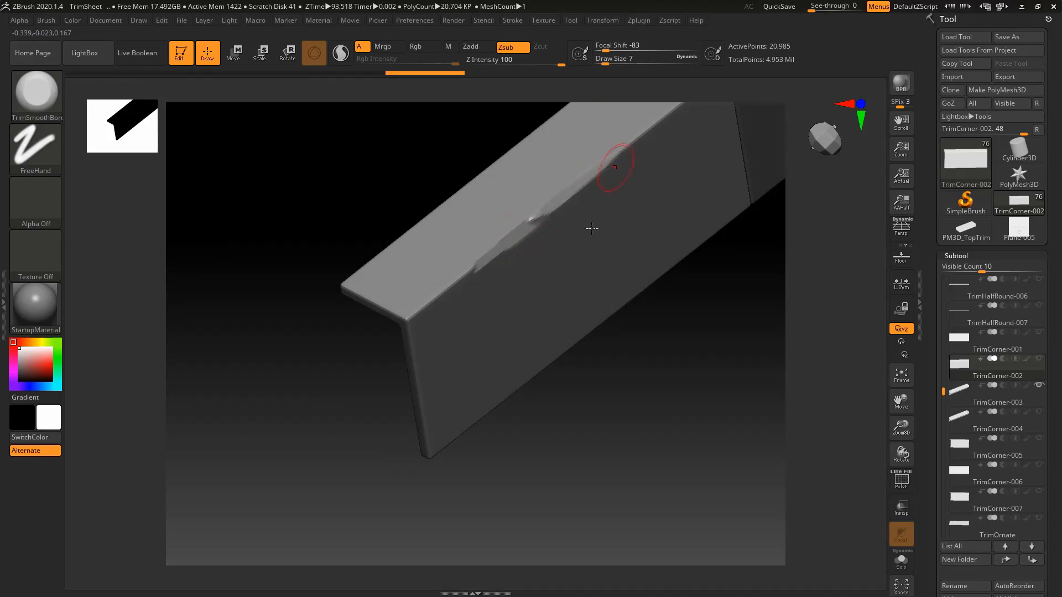
# - Undo the last strokes on the upper front edge and assign Alpha 28 to the TrimSmoothBorder brush
pyautogui.hotkey('ctrl', 'z')
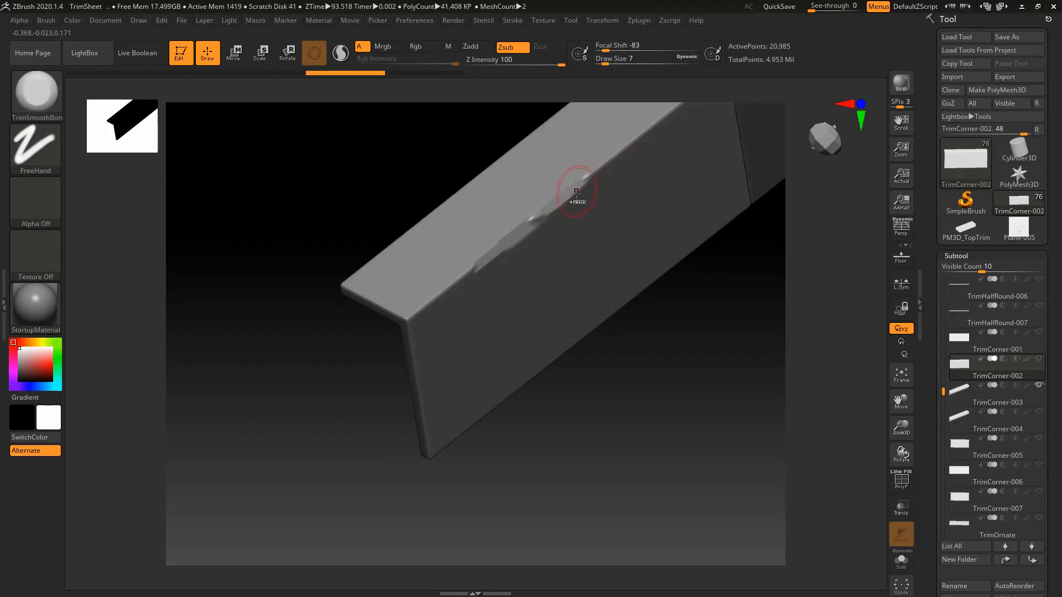
pyautogui.hotkey('ctrl', 'z')
pyautogui.hotkey('ctrl', 'z')
pyautogui.click(35, 202)
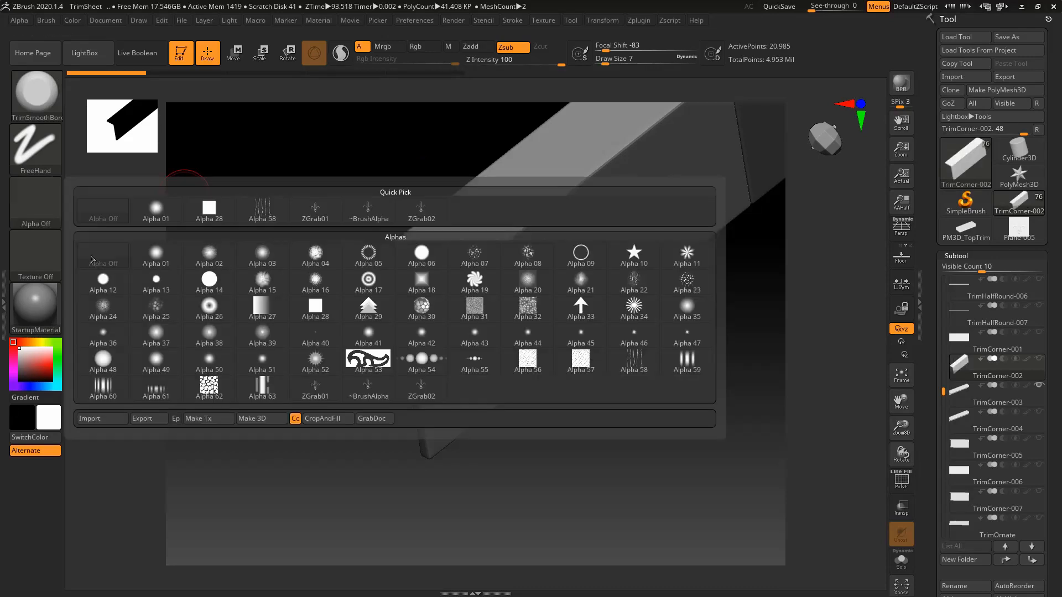
pyautogui.click(209, 209)
# - Try wearing the upper front edge of TrimCorner-002 with the square alpha, and undo the strokes
pyautogui.moveTo(521, 228); pyautogui.dragTo(596, 168)
pyautogui.moveTo(597, 167); pyautogui.dragTo(584, 193, button='right')
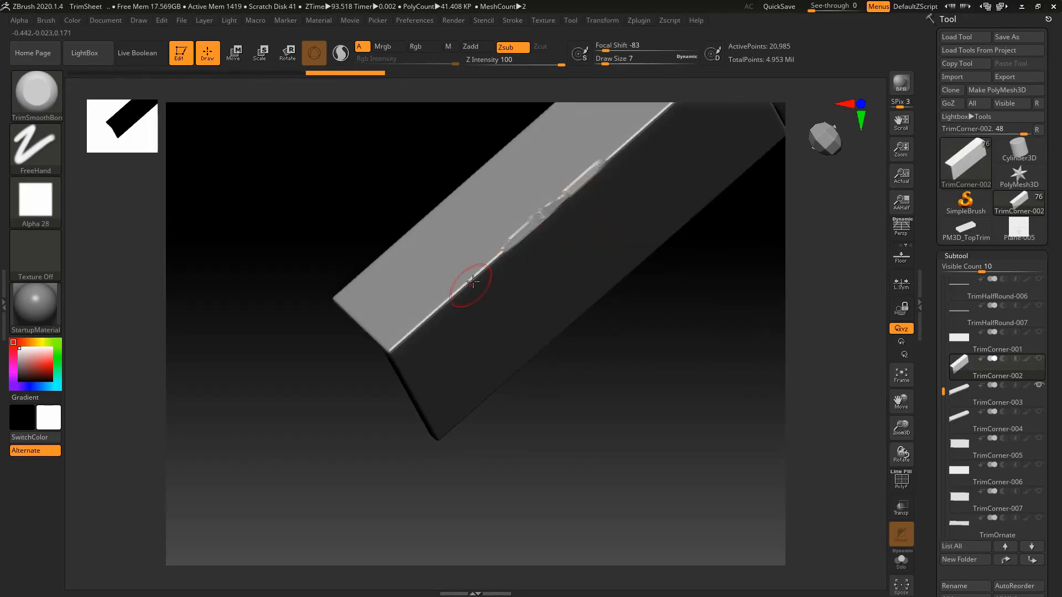
pyautogui.moveTo(460, 297); pyautogui.dragTo(505, 248, button='right')
pyautogui.hotkey('ctrl', 'z')
pyautogui.hotkey('ctrl', 'z')
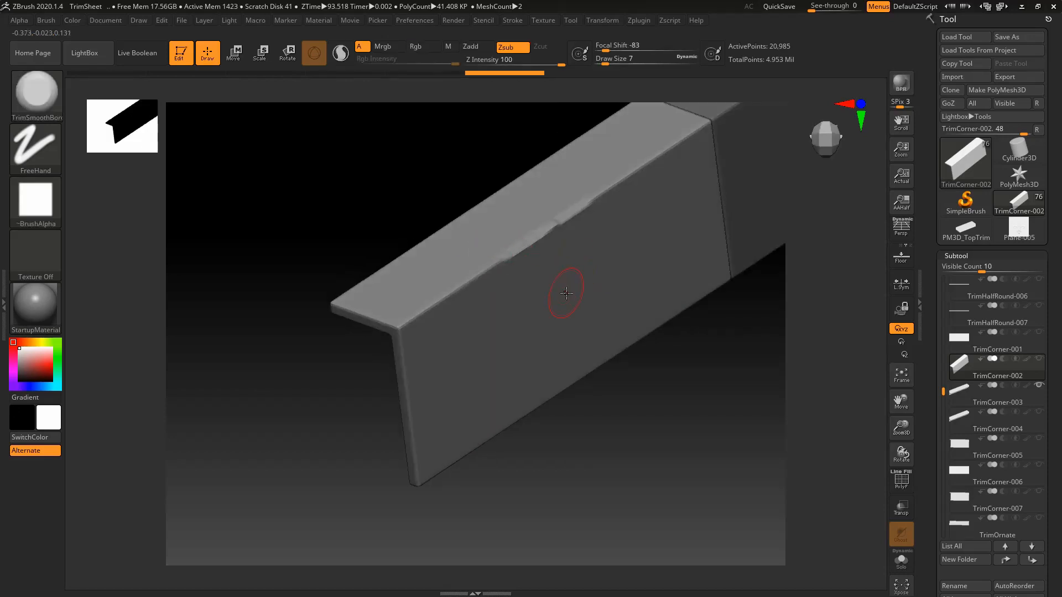
pyautogui.hotkey('ctrl', 'z')
pyautogui.hotkey('ctrl', 'z')
pyautogui.hotkey('ctrl', 'z')
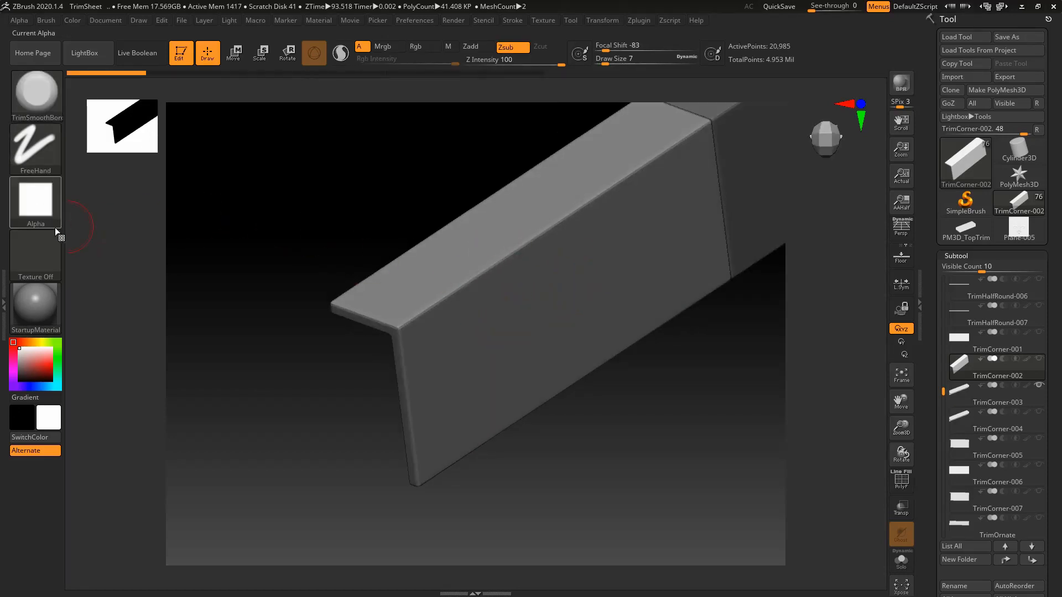
pyautogui.click(55, 202)
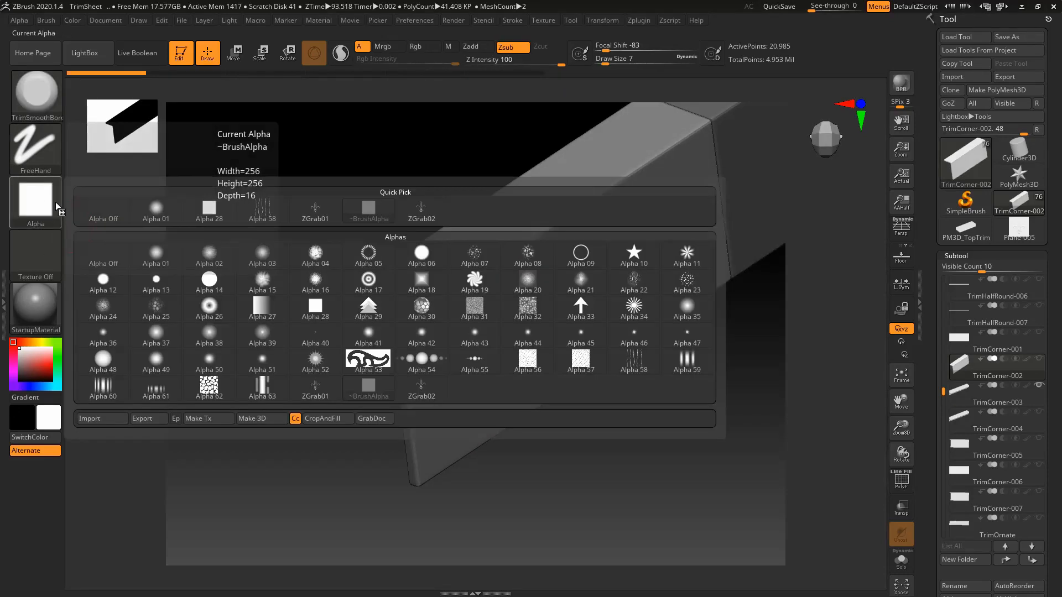
pyautogui.click(48, 86)
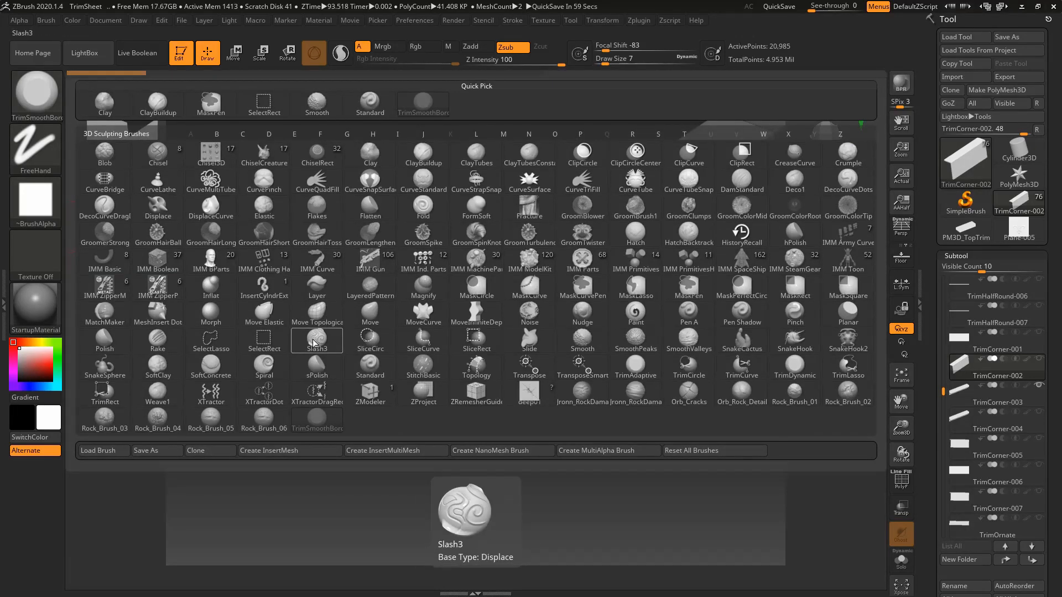
pyautogui.press('Escape')
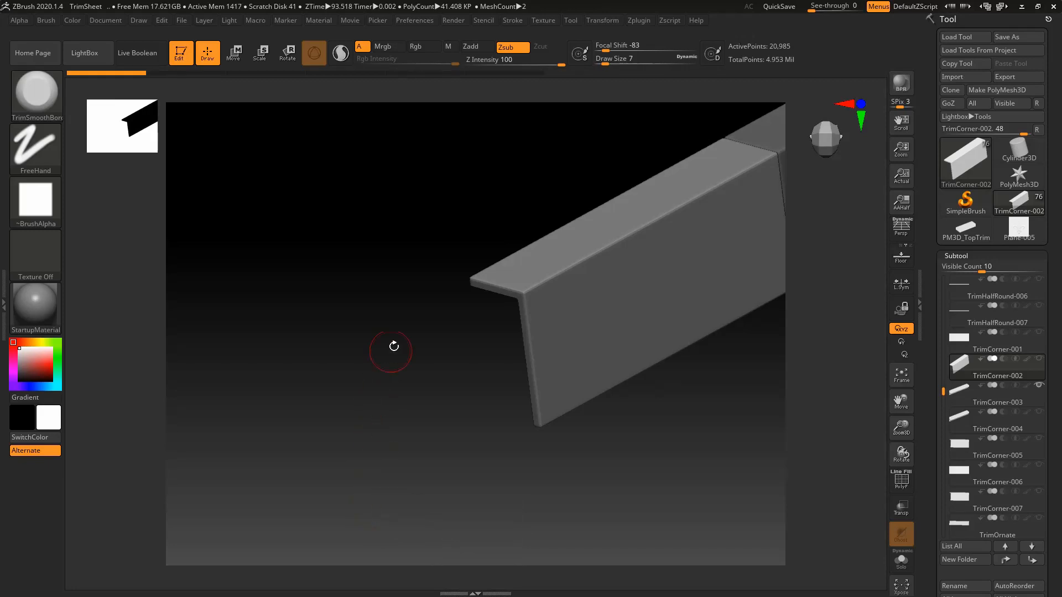
# - Switch to the TrimDynamic brush and give it Z Intensity 100, Focal Shift -82 and Alpha 28
pyautogui.press('b')
pyautogui.press('t')
pyautogui.press('d')
pyautogui.moveTo(540, 240); pyautogui.dragTo(545, 320, button='right')
pyautogui.press('space')
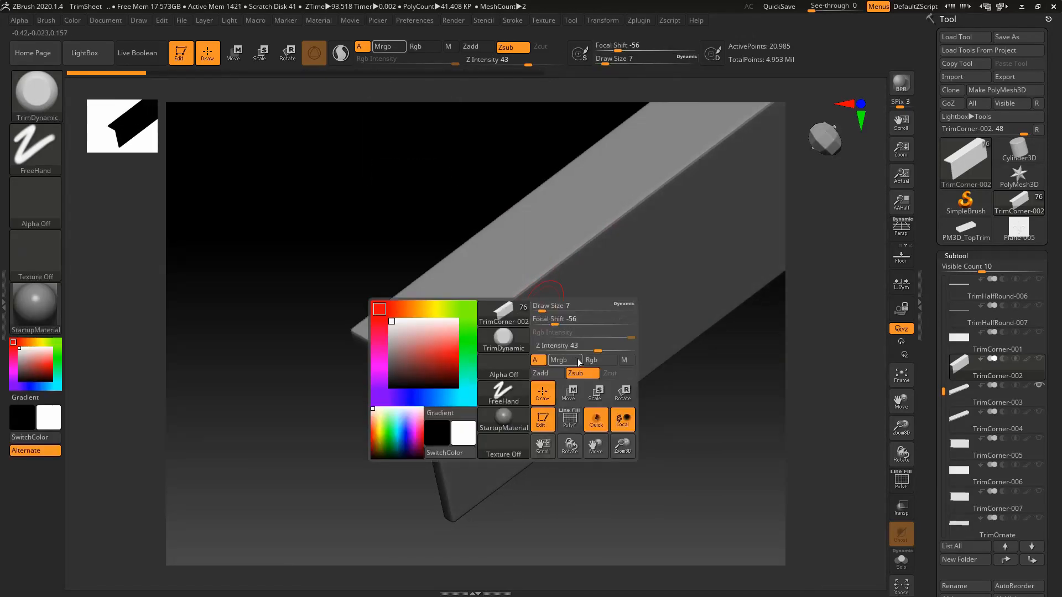
pyautogui.moveTo(595, 349); pyautogui.dragTo(648, 344)
pyautogui.press('space')
pyautogui.click(584, 299)
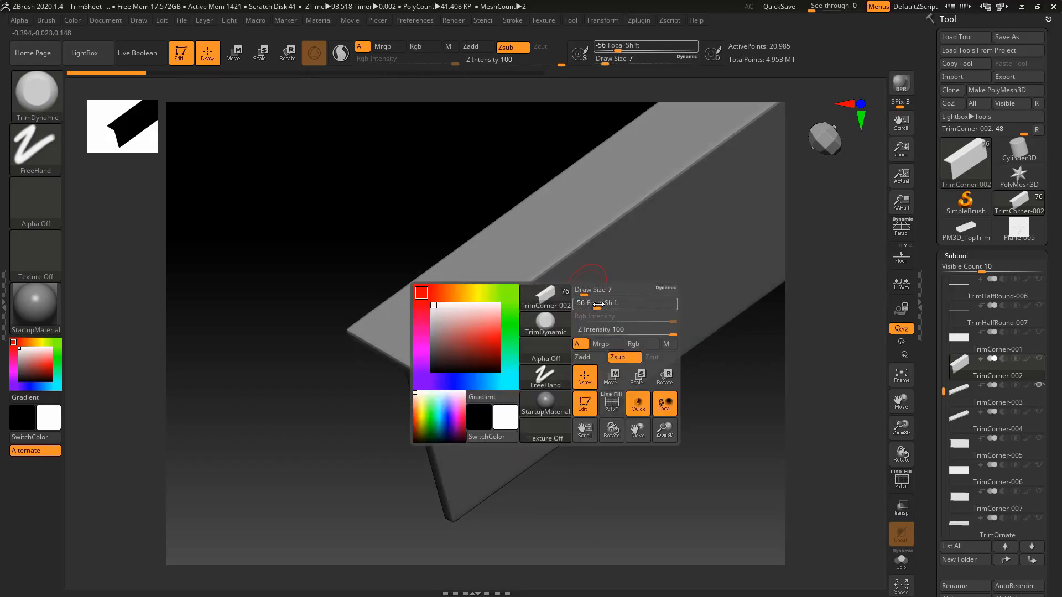
pyautogui.moveTo(597, 304); pyautogui.dragTo(583, 307)
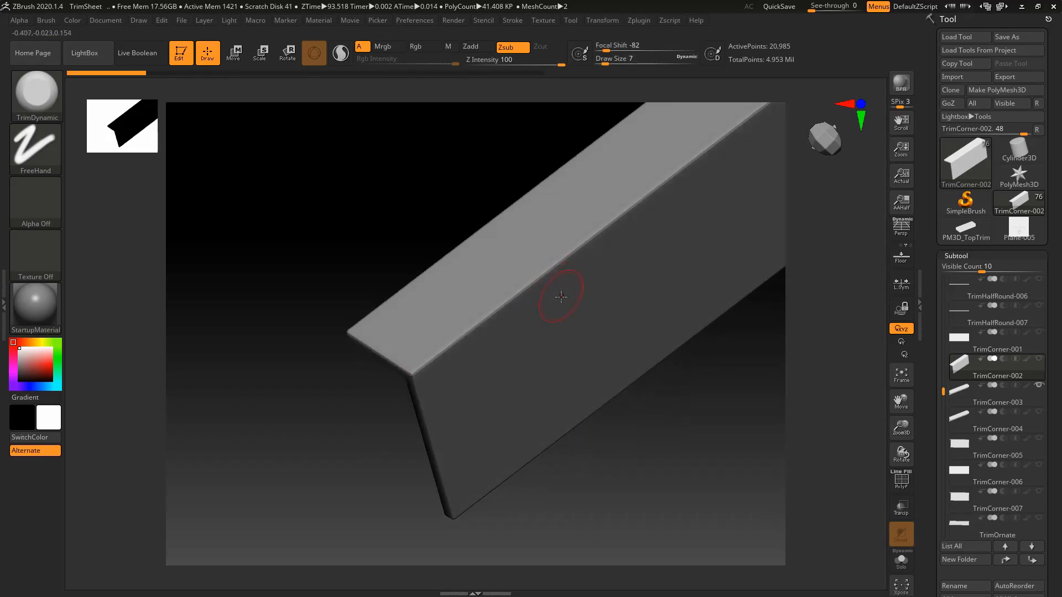
pyautogui.click(32, 197)
pyautogui.click(208, 209)
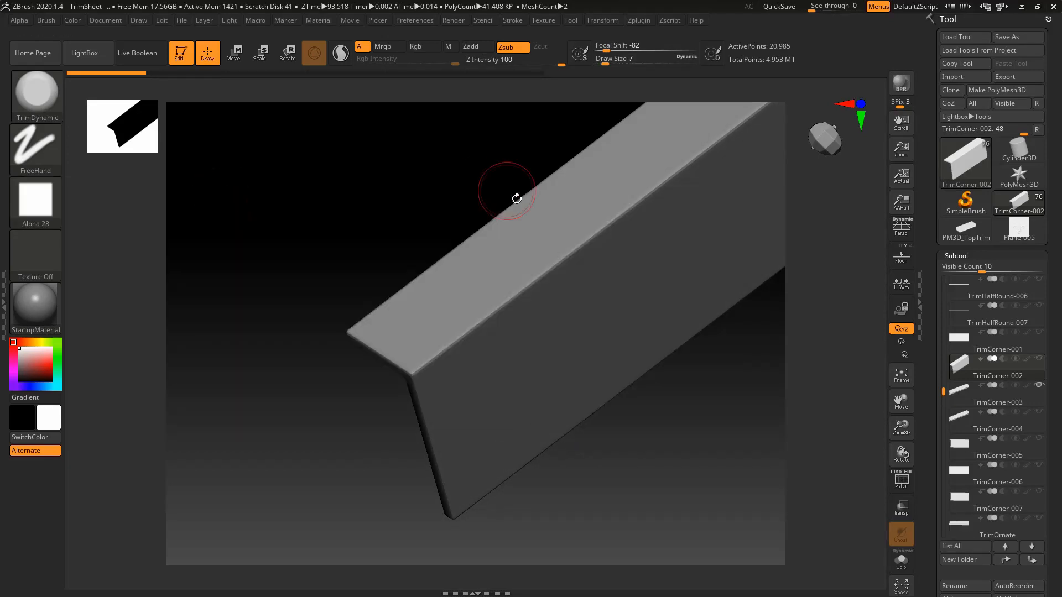
# - Try chipping the upper front edge of TrimCorner-002 with the TrimDynamic brush
pyautogui.keyDown('ctrl'); pyautogui.moveTo(511, 265); pyautogui.dragTo(509, 283, button='right'); pyautogui.keyUp('ctrl')
pyautogui.moveTo(509, 283)
pyautogui.mouseDown()
pyautogui.moveTo(596, 243)
pyautogui.moveTo(570, 249)
pyautogui.moveTo(475, 330)
pyautogui.mouseUp()
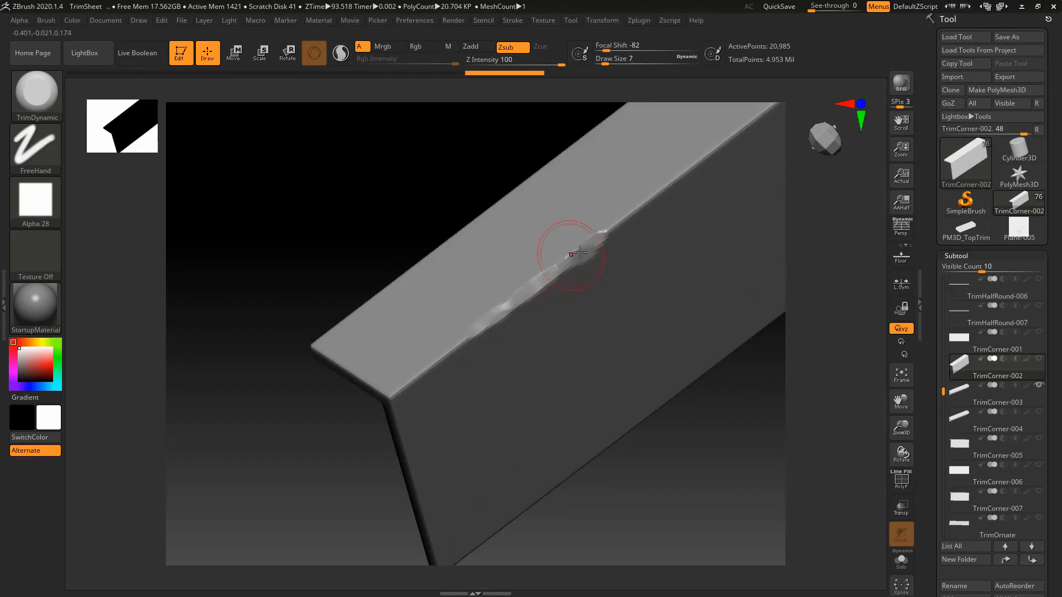
pyautogui.moveTo(627, 208); pyautogui.dragTo(648, 212)
pyautogui.moveTo(648, 213)
pyautogui.mouseDown(button='right')
pyautogui.moveTo(559, 265)
pyautogui.moveTo(546, 297)
pyautogui.moveTo(540, 178)
pyautogui.moveTo(635, 273)
pyautogui.mouseUp(button='right')
pyautogui.moveTo(538, 302); pyautogui.dragTo(487, 374, button='right')
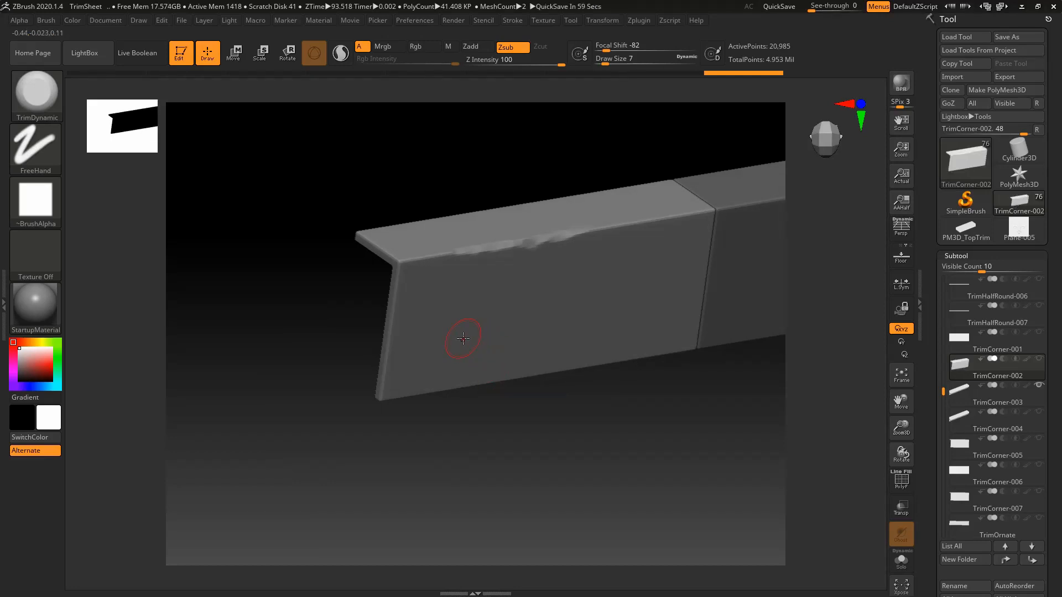
pyautogui.moveTo(463, 339)
pyautogui.mouseDown(button='right')
pyautogui.moveTo(552, 244)
pyautogui.moveTo(554, 301)
pyautogui.moveTo(472, 373)
pyautogui.moveTo(482, 370)
pyautogui.mouseUp(button='right')
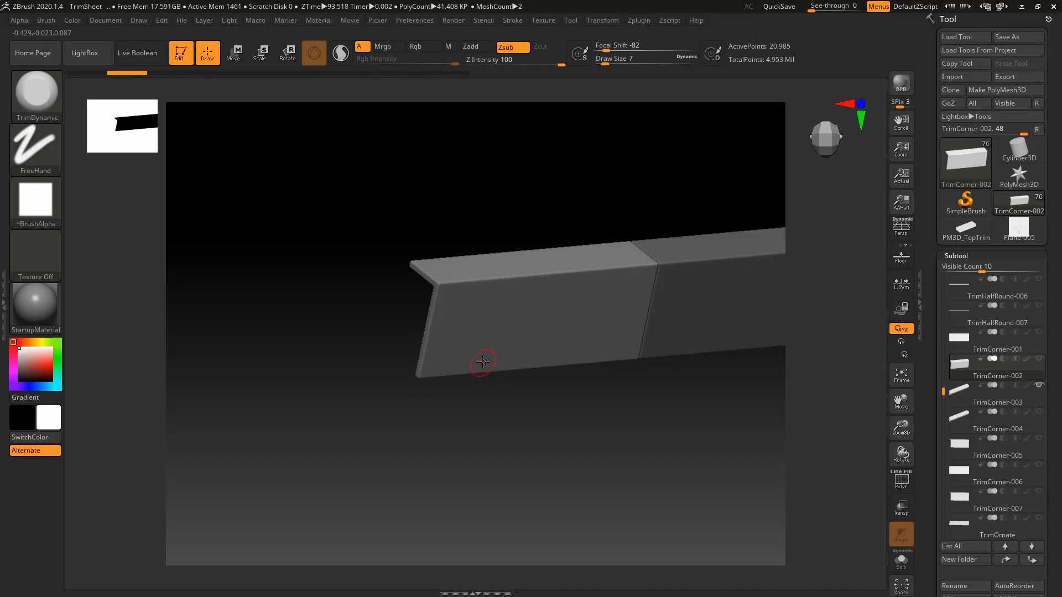
# - Make TrimSmoothBorder the active brush again for the end of TrimCorner-002
pyautogui.press('b')
pyautogui.click(304, 545)
pyautogui.moveTo(371, 352)
pyautogui.keyDown('ctrl'); pyautogui.mouseDown(button='right')
pyautogui.moveTo(483, 331)
pyautogui.moveTo(429, 288)
pyautogui.mouseUp(button='right'); pyautogui.keyUp('ctrl')
# - Try TrimSmoothBorder strokes at the outer end of the upper front edge, and undo them
pyautogui.moveTo(429, 287); pyautogui.dragTo(410, 285)
pyautogui.moveTo(412, 281); pyautogui.dragTo(415, 236, button='right')
pyautogui.hotkey('ctrl', 'z')
pyautogui.hotkey('ctrl', 'z')
pyautogui.moveTo(418, 245); pyautogui.dragTo(465, 242)
pyautogui.moveTo(459, 243); pyautogui.dragTo(506, 233, button='right')
pyautogui.hotkey('ctrl', 'z')
# - Set the draw size to 5 and wear down the upper front edge from the outer corner inward
pyautogui.press('space')
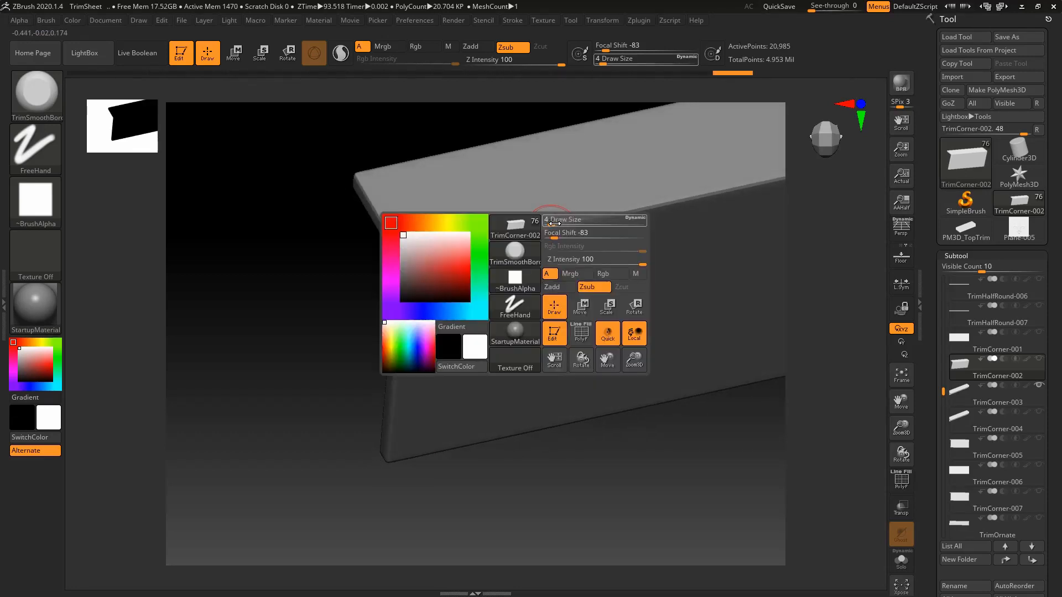
pyautogui.moveTo(554, 222); pyautogui.dragTo(475, 241)
pyautogui.moveTo(475, 239)
pyautogui.mouseDown(button='right')
pyautogui.moveTo(516, 230)
pyautogui.moveTo(467, 264)
pyautogui.mouseUp(button='right')
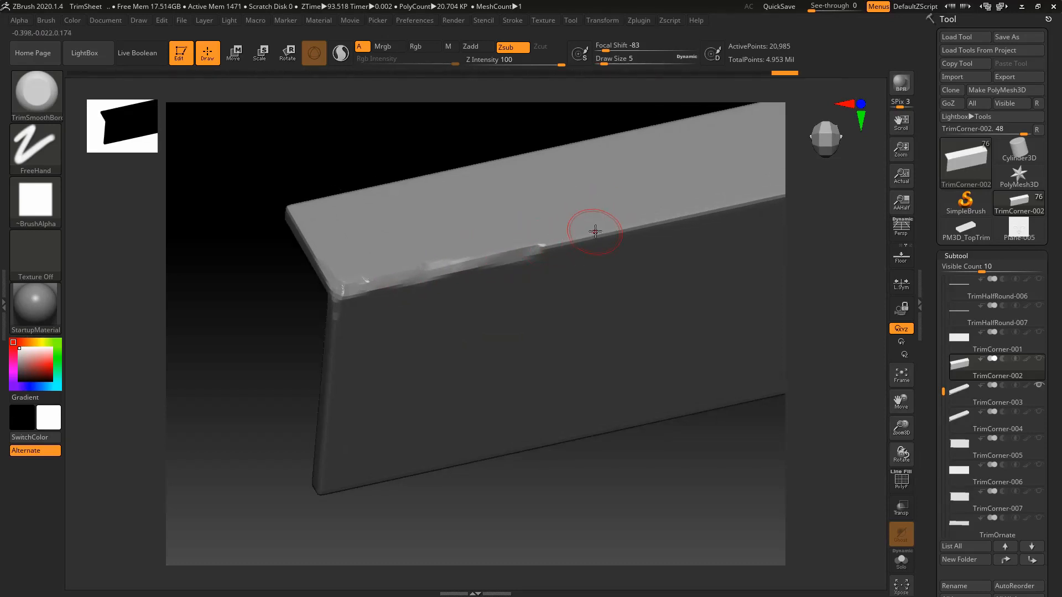
pyautogui.moveTo(595, 231); pyautogui.dragTo(541, 247)
pyautogui.keyDown('ctrl'); pyautogui.moveTo(577, 227); pyautogui.dragTo(548, 231, button='right'); pyautogui.keyUp('ctrl')
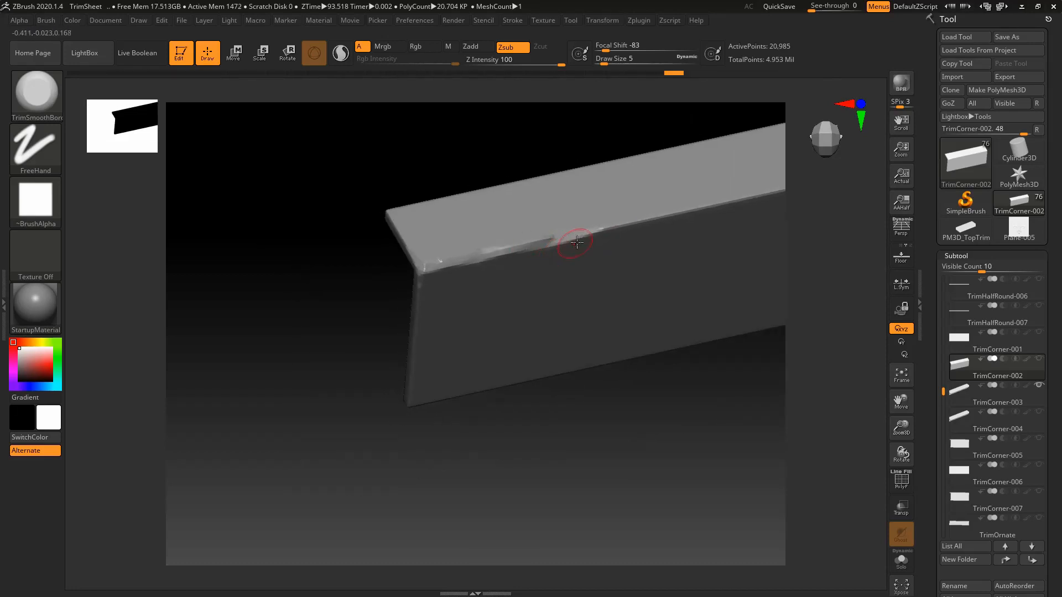
pyautogui.moveTo(576, 244); pyautogui.dragTo(567, 243)
pyautogui.moveTo(578, 233)
pyautogui.keyDown('ctrl'); pyautogui.mouseDown(button='right')
pyautogui.moveTo(521, 213)
pyautogui.moveTo(565, 181)
pyautogui.mouseUp(button='right'); pyautogui.keyUp('ctrl')
# - Wear down the vertical front edge at the outer end of TrimCorner-002 with the TrimSmoothBorder brush
pyautogui.keyDown('shift'); pyautogui.moveTo(621, 212); pyautogui.dragTo(514, 259, button='right'); pyautogui.keyUp('shift')
pyautogui.keyDown('ctrl'); pyautogui.moveTo(638, 312); pyautogui.dragTo(484, 296, button='right'); pyautogui.keyUp('ctrl')
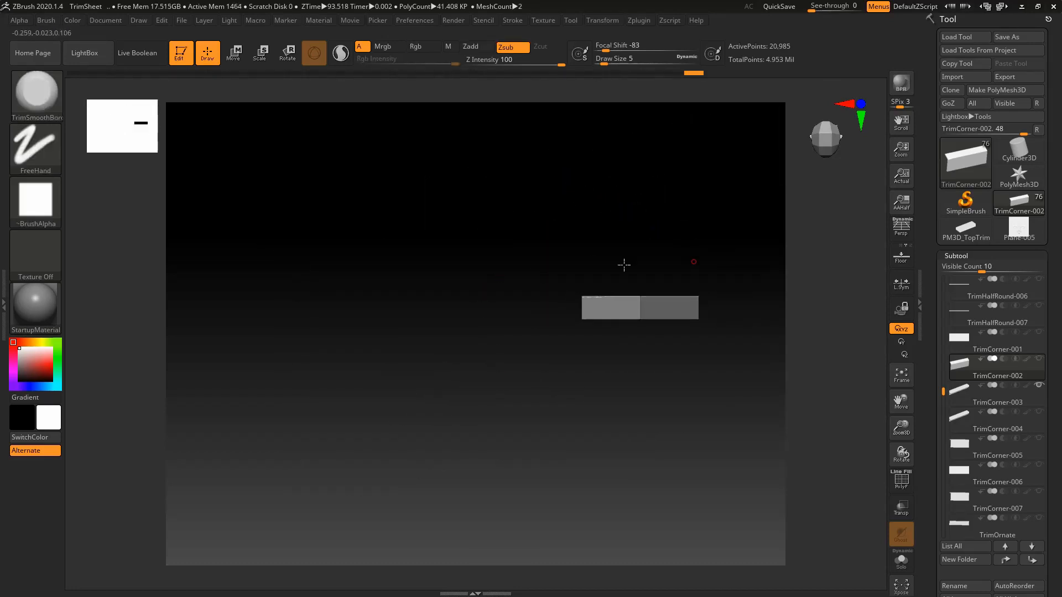
pyautogui.keyDown('alt'); pyautogui.moveTo(624, 265); pyautogui.dragTo(452, 245, button='right'); pyautogui.keyUp('alt')
pyautogui.keyDown('ctrl'); pyautogui.moveTo(559, 285); pyautogui.dragTo(570, 348, button='right'); pyautogui.keyUp('ctrl')
pyautogui.moveTo(484, 332); pyautogui.dragTo(467, 523, button='right')
pyautogui.keyDown('alt'); pyautogui.moveTo(398, 316); pyautogui.dragTo(498, 316, button='right'); pyautogui.keyUp('alt')
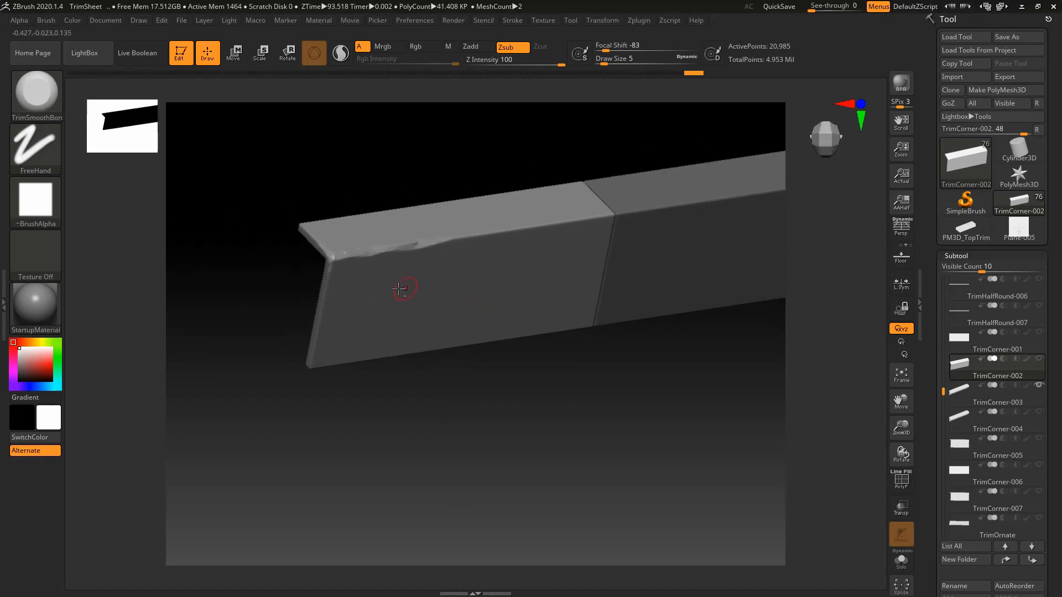
pyautogui.keyDown('alt'); pyautogui.moveTo(403, 287); pyautogui.dragTo(415, 258, button='right'); pyautogui.keyUp('alt')
pyautogui.moveTo(398, 206); pyautogui.dragTo(384, 210, button='right')
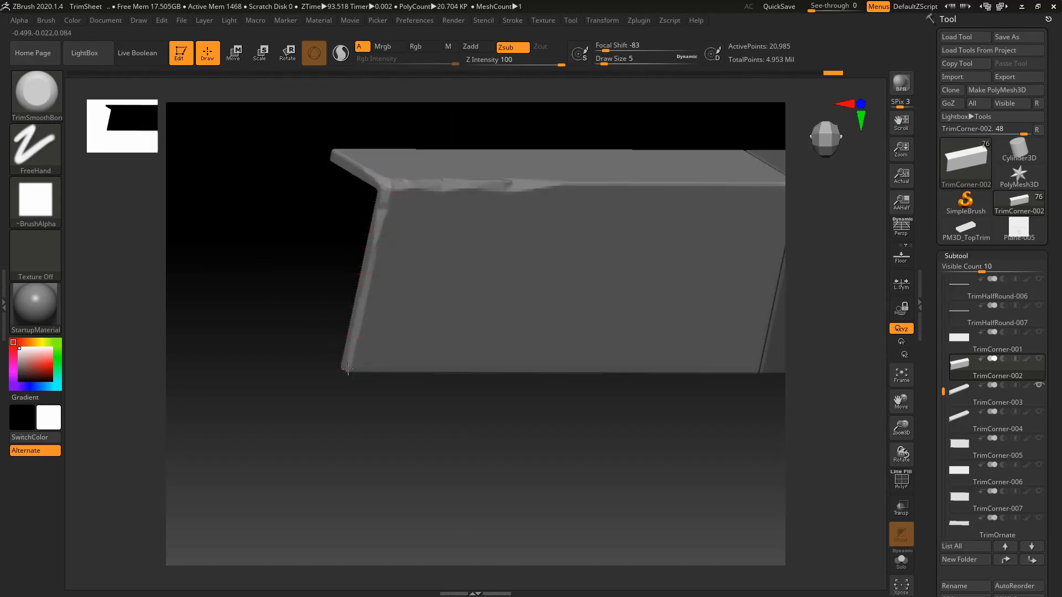
pyautogui.moveTo(387, 228); pyautogui.dragTo(404, 208, button='right')
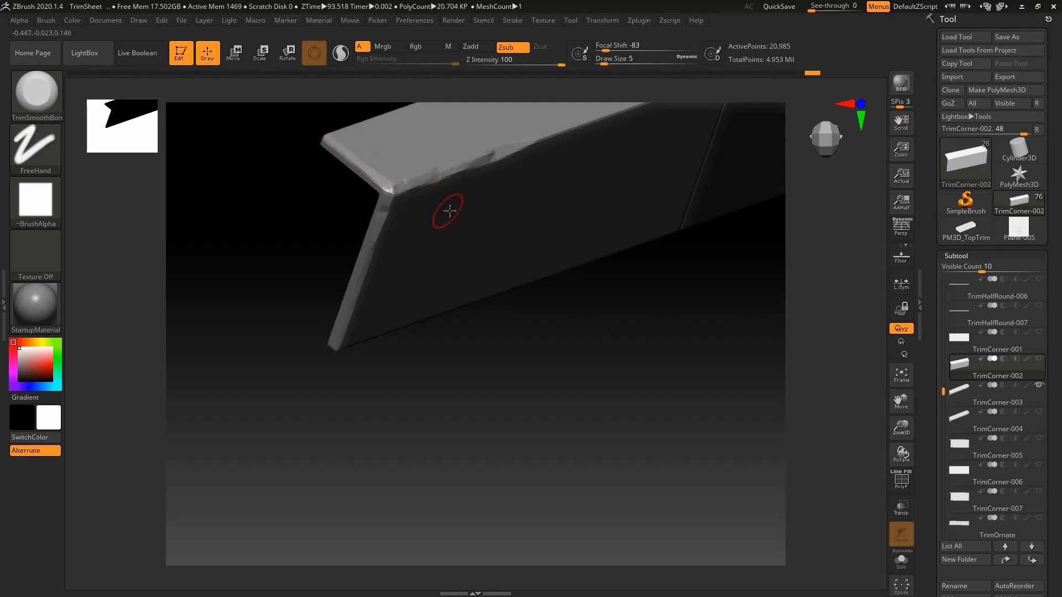
# - Wear down the rest of the upper front edge and the vertical edge beside TrimCorner-003
pyautogui.moveTo(449, 210); pyautogui.dragTo(444, 204, button='right')
pyautogui.moveTo(476, 236); pyautogui.dragTo(507, 254, button='right')
pyautogui.moveTo(629, 203)
pyautogui.mouseDown(button='right')
pyautogui.moveTo(493, 294)
pyautogui.moveTo(554, 276)
pyautogui.moveTo(604, 284)
pyautogui.moveTo(531, 332)
pyautogui.moveTo(537, 232)
pyautogui.mouseUp(button='right')
pyautogui.moveTo(533, 157); pyautogui.dragTo(524, 227)
pyautogui.moveTo(524, 277)
pyautogui.mouseDown(button='right')
pyautogui.moveTo(545, 244)
pyautogui.moveTo(498, 183)
pyautogui.mouseUp(button='right')
pyautogui.moveTo(492, 119); pyautogui.dragTo(498, 373)
pyautogui.moveTo(497, 372); pyautogui.dragTo(605, 204, button='right')
# - Chip the lower front edge of TrimCorner-002 along its length, starting at the joint with TrimCorner-003
pyautogui.moveTo(587, 225); pyautogui.dragTo(477, 268)
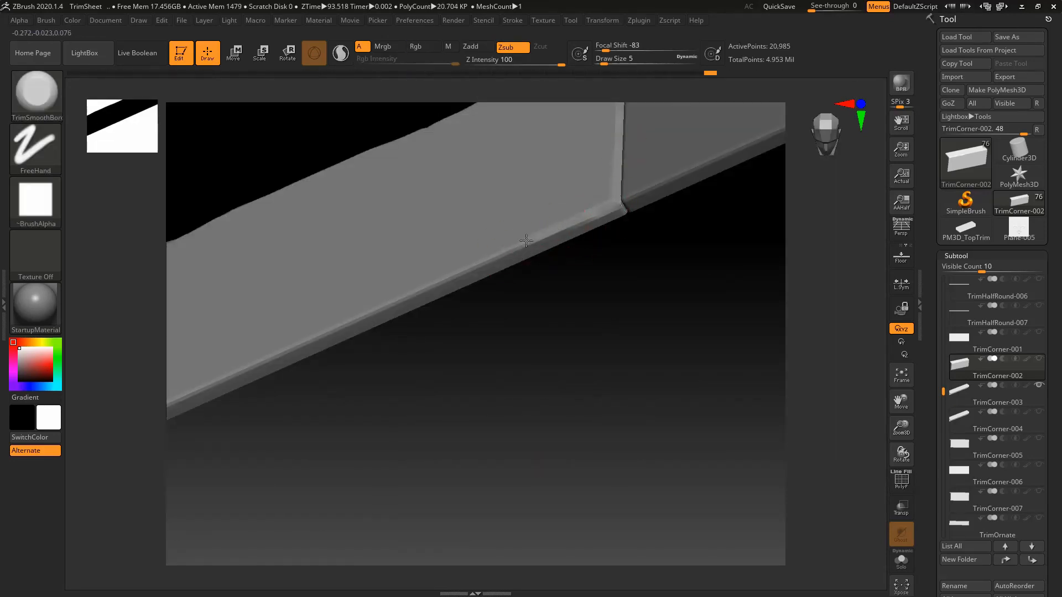
pyautogui.moveTo(529, 241); pyautogui.dragTo(469, 266)
pyautogui.moveTo(470, 266); pyautogui.dragTo(553, 232, button='right')
pyautogui.moveTo(614, 177); pyautogui.dragTo(494, 243)
pyautogui.moveTo(494, 243); pyautogui.dragTo(597, 194, button='right')
pyautogui.moveTo(622, 176); pyautogui.dragTo(426, 296)
pyautogui.moveTo(431, 290); pyautogui.dragTo(310, 355)
pyautogui.moveTo(311, 355)
pyautogui.mouseDown(button='right')
pyautogui.moveTo(389, 297)
pyautogui.moveTo(411, 351)
pyautogui.mouseUp(button='right')
# - Wear down the rear edge of TrimCorner-002's top face along its whole length with the TrimSmoothBorder brush
pyautogui.moveTo(502, 176); pyautogui.dragTo(507, 145)
pyautogui.moveTo(507, 144)
pyautogui.mouseDown(button='right')
pyautogui.moveTo(455, 221)
pyautogui.moveTo(349, 228)
pyautogui.moveTo(277, 147)
pyautogui.mouseUp(button='right')
pyautogui.moveTo(277, 442)
pyautogui.keyDown('alt'); pyautogui.mouseDown(button='right')
pyautogui.moveTo(338, 276)
pyautogui.moveTo(326, 268)
pyautogui.mouseUp(button='right'); pyautogui.keyUp('alt')
pyautogui.moveTo(310, 286); pyautogui.dragTo(340, 228)
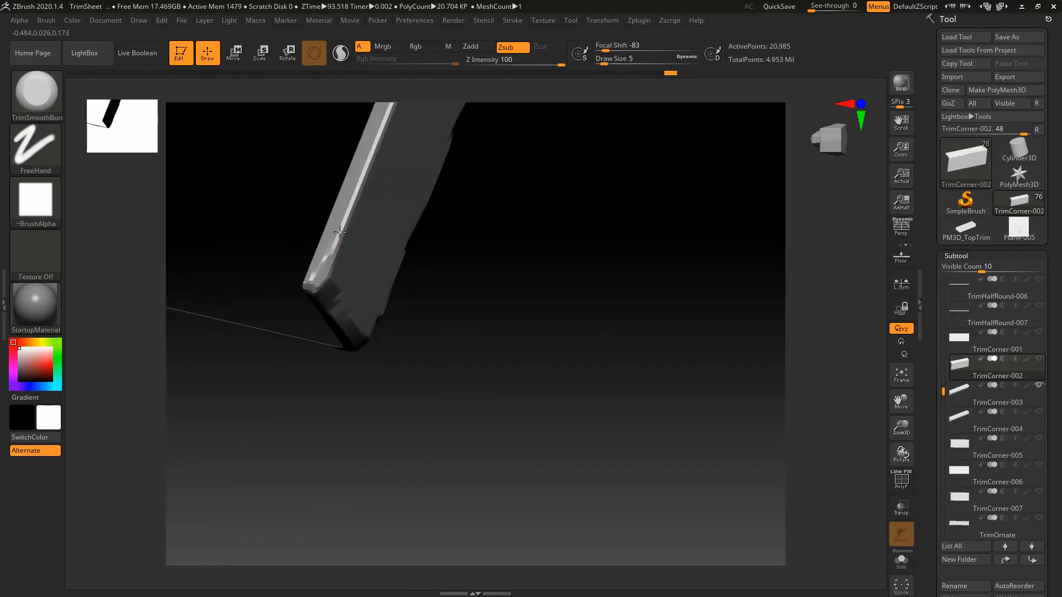
pyautogui.keyDown('alt'); pyautogui.moveTo(340, 228); pyautogui.dragTo(274, 409, button='right'); pyautogui.keyUp('alt')
pyautogui.moveTo(282, 387); pyautogui.dragTo(356, 185)
pyautogui.keyDown('alt'); pyautogui.moveTo(357, 185); pyautogui.dragTo(302, 326, button='right'); pyautogui.keyUp('alt')
pyautogui.moveTo(304, 321); pyautogui.dragTo(356, 188)
pyautogui.keyDown('alt'); pyautogui.moveTo(357, 188); pyautogui.dragTo(327, 329, button='right'); pyautogui.keyUp('alt')
pyautogui.moveTo(328, 324); pyautogui.dragTo(397, 160)
pyautogui.moveTo(396, 161)
pyautogui.mouseDown(button='right')
pyautogui.moveTo(377, 199)
pyautogui.moveTo(397, 235)
pyautogui.mouseUp(button='right')
pyautogui.moveTo(398, 233); pyautogui.dragTo(434, 166)
pyautogui.moveTo(421, 204)
pyautogui.keyDown('ctrl'); pyautogui.mouseDown(button='right')
pyautogui.moveTo(408, 131)
pyautogui.moveTo(506, 237)
pyautogui.moveTo(432, 358)
pyautogui.moveTo(420, 287)
pyautogui.mouseUp(button='right'); pyautogui.keyUp('ctrl')
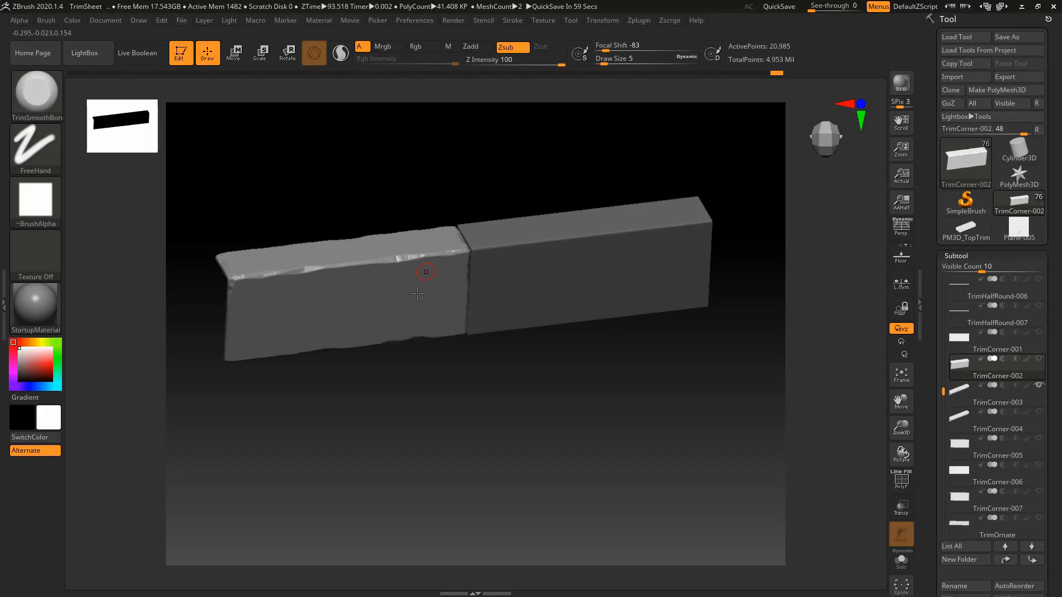
# - Switch to the TrimDynamic brush and flatten the worn vertical edge at the outer end of TrimCorner-002
pyautogui.moveTo(426, 272); pyautogui.dragTo(393, 310, button='right')
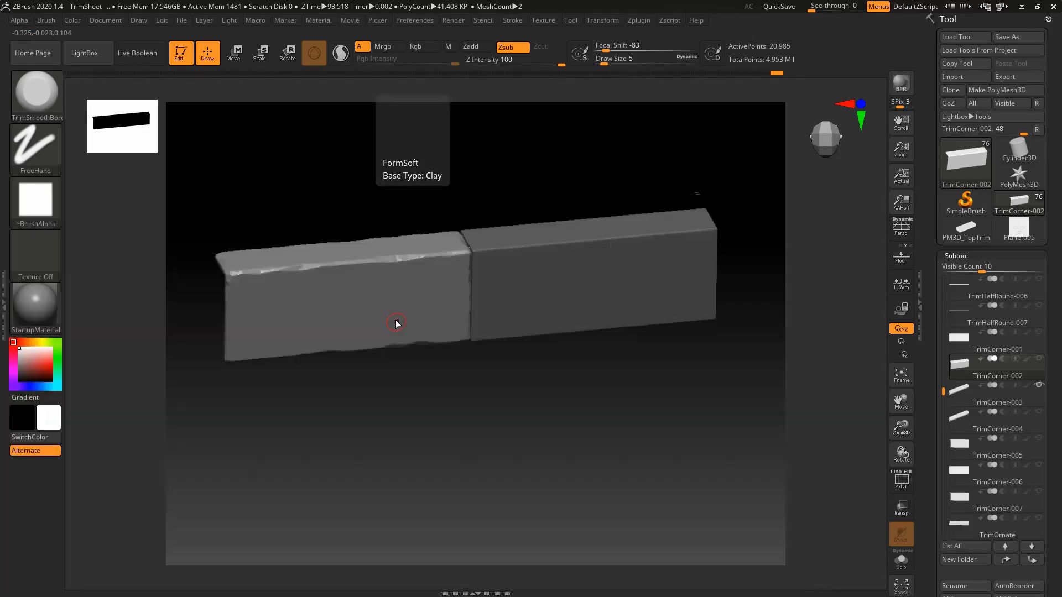
pyautogui.press('b')
pyautogui.press('t')
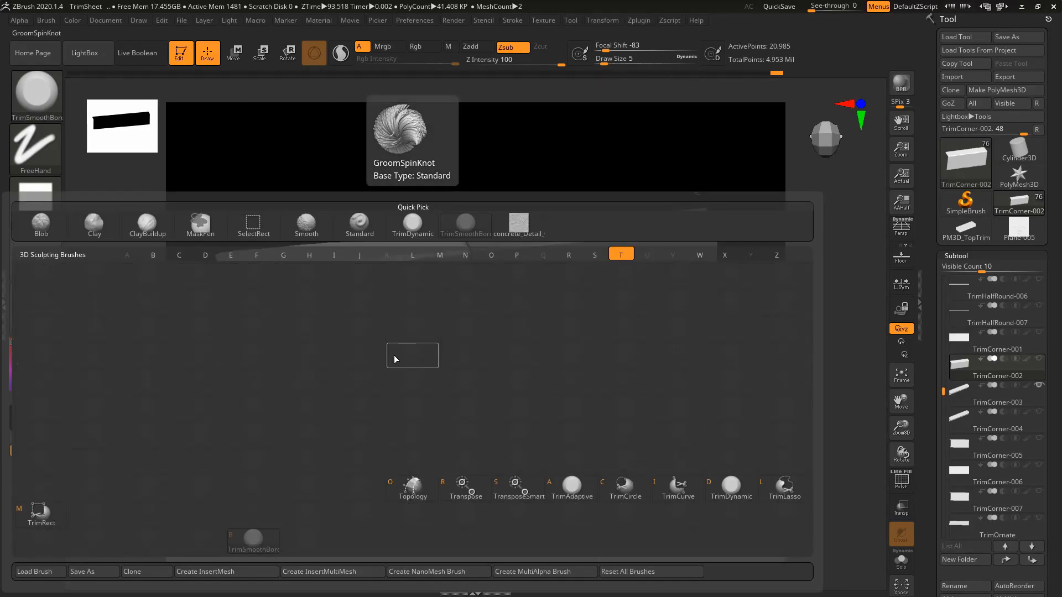
pyautogui.press('d')
pyautogui.keyDown('alt'); pyautogui.moveTo(304, 322); pyautogui.dragTo(384, 360, button='right'); pyautogui.keyUp('alt')
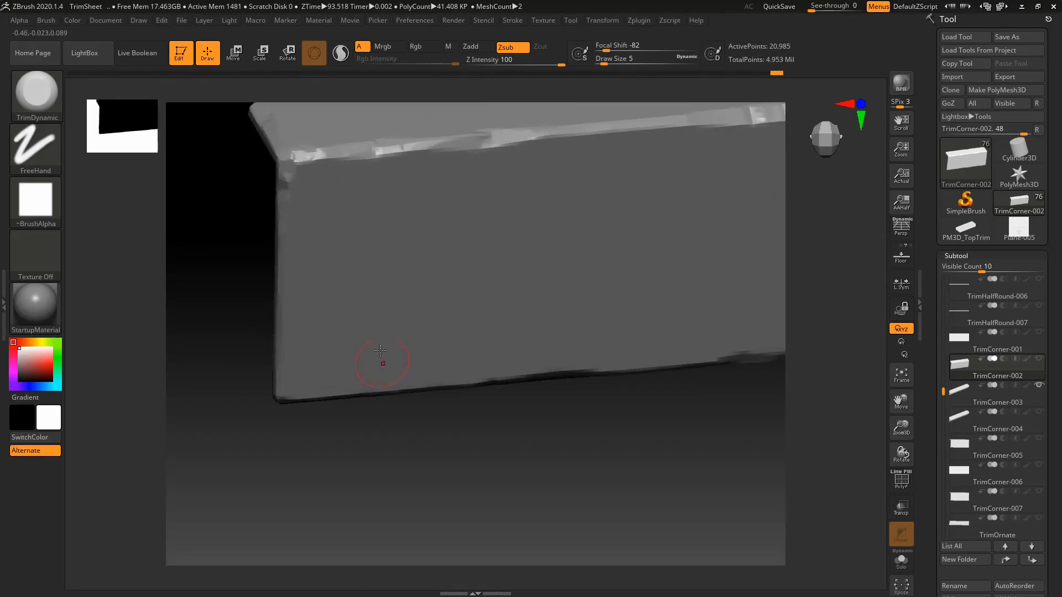
pyautogui.keyDown('ctrl'); pyautogui.moveTo(347, 228); pyautogui.dragTo(370, 163, button='right'); pyautogui.keyUp('ctrl')
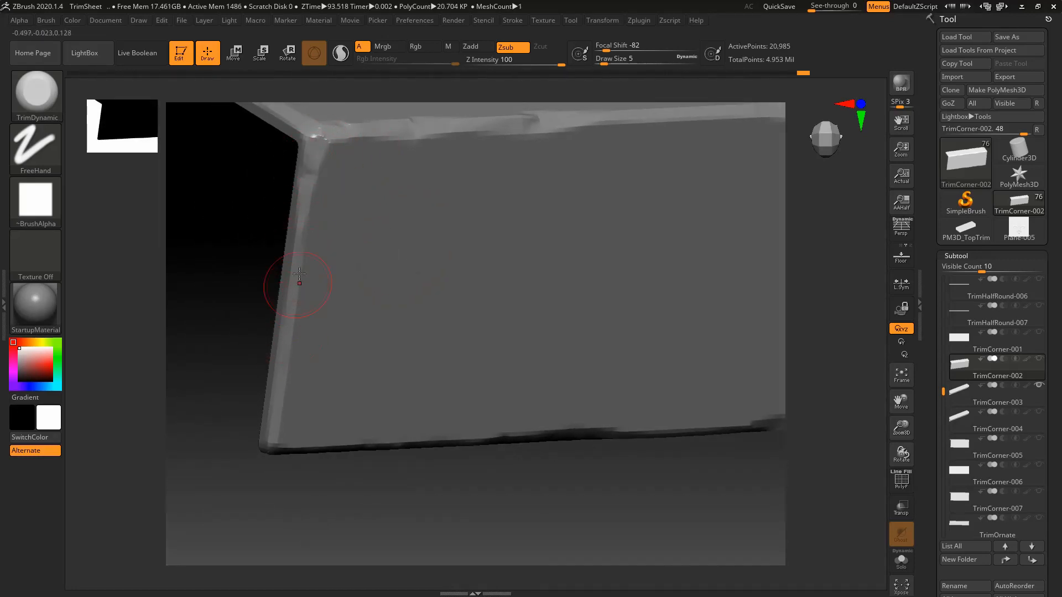
pyautogui.moveTo(409, 173); pyautogui.dragTo(534, 183, button='right')
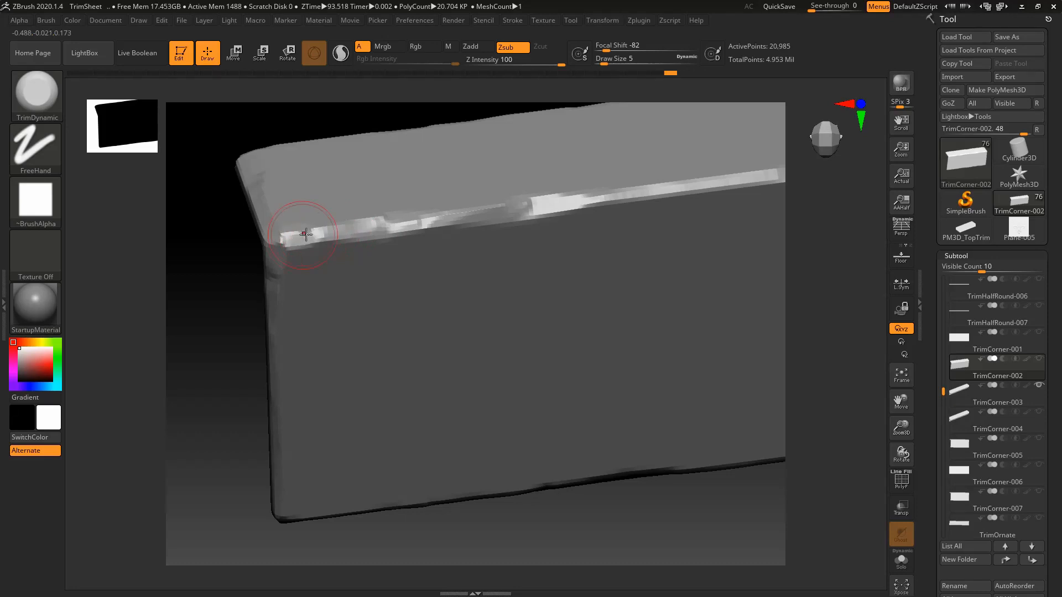
# - Flatten and soften the chips along the upper front edge of TrimCorner-002 with the TrimDynamic brush
pyautogui.moveTo(306, 235); pyautogui.dragTo(322, 232)
pyautogui.keyDown('alt'); pyautogui.moveTo(572, 195); pyautogui.dragTo(365, 277, button='right'); pyautogui.keyUp('alt')
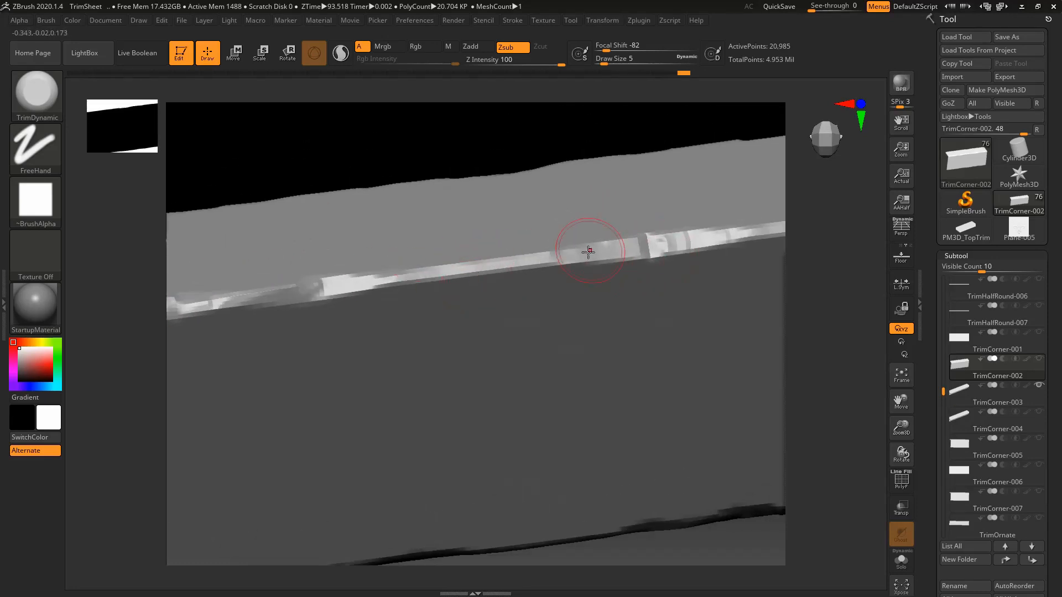
pyautogui.keyDown('alt'); pyautogui.moveTo(588, 252); pyautogui.dragTo(457, 278, button='right'); pyautogui.keyUp('alt')
pyautogui.moveTo(418, 275); pyautogui.dragTo(407, 276)
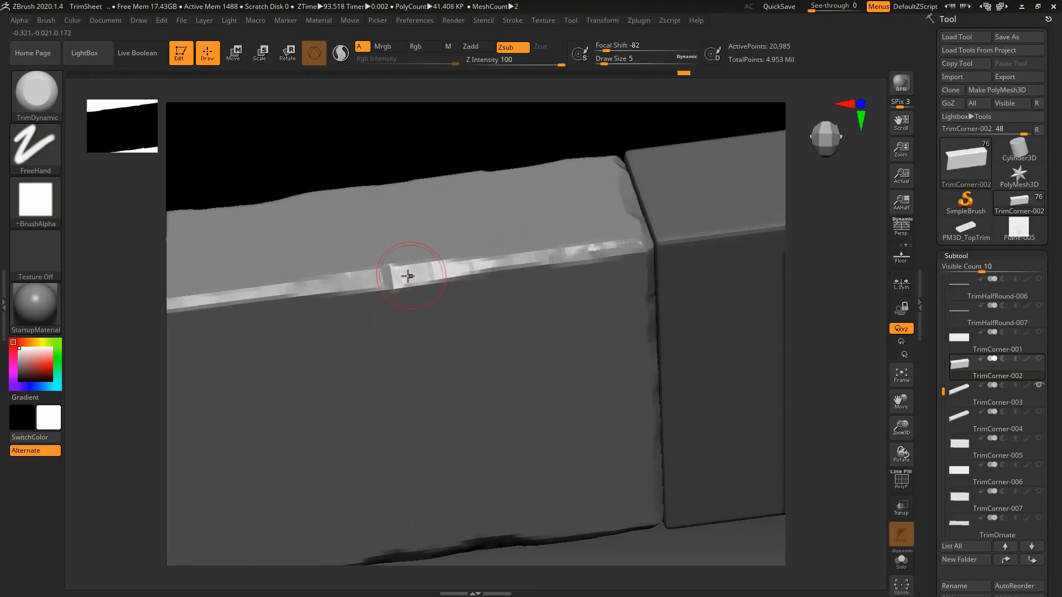
pyautogui.moveTo(568, 251); pyautogui.dragTo(580, 249)
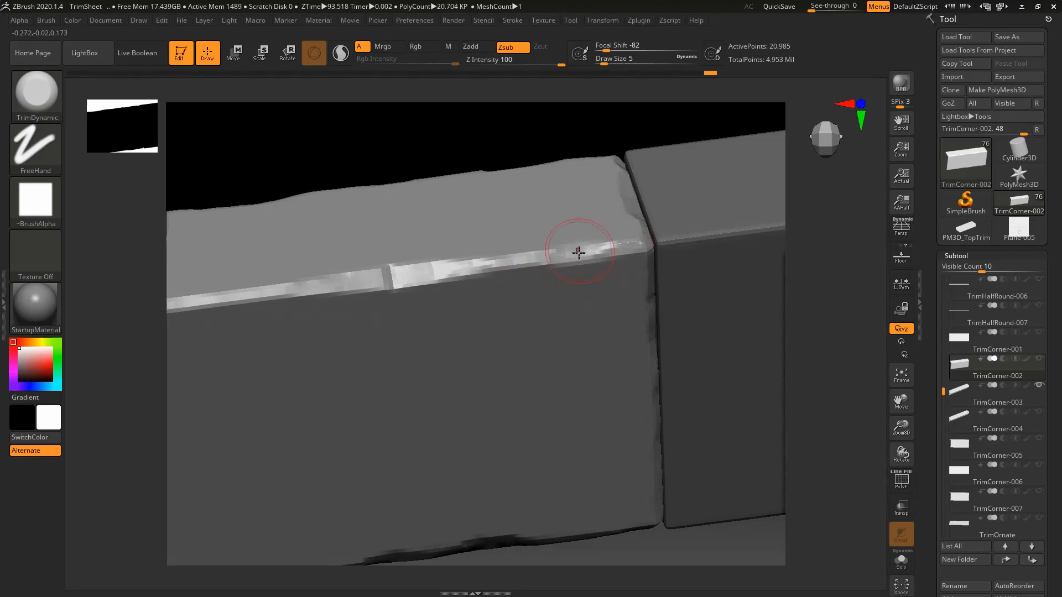
# - Flatten the worn vertical edge of TrimCorner-002 beside TrimCorner-003 with the TrimDynamic brush
pyautogui.moveTo(633, 262)
pyautogui.keyDown('alt'); pyautogui.mouseDown(button='right')
pyautogui.moveTo(567, 187)
pyautogui.moveTo(561, 158)
pyautogui.mouseUp(button='right'); pyautogui.keyUp('alt')
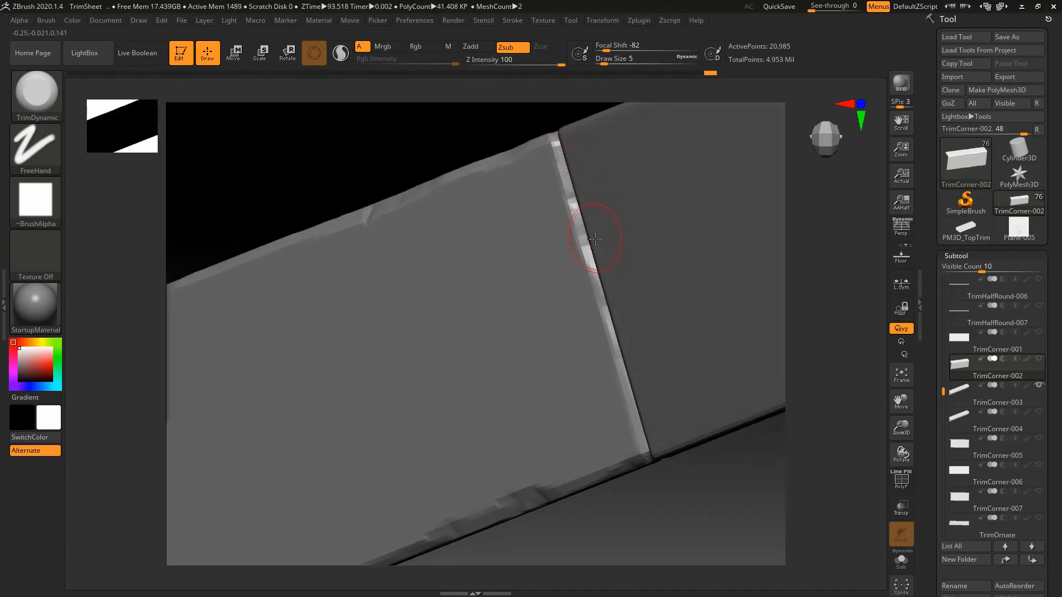
pyautogui.moveTo(592, 245); pyautogui.dragTo(581, 255, button='right')
pyautogui.moveTo(571, 194); pyautogui.dragTo(562, 160)
# - Flatten the chips along the lower front edge of TrimCorner-002 with the TrimDynamic brush
pyautogui.moveTo(625, 232)
pyautogui.keyDown('ctrl'); pyautogui.mouseDown(button='right')
pyautogui.moveTo(614, 205)
pyautogui.moveTo(592, 243)
pyautogui.mouseUp(button='right'); pyautogui.keyUp('ctrl')
pyautogui.keyDown('alt'); pyautogui.moveTo(475, 321); pyautogui.dragTo(583, 216, button='right'); pyautogui.keyUp('alt')
pyautogui.moveTo(583, 216); pyautogui.dragTo(596, 231)
pyautogui.keyDown('alt'); pyautogui.moveTo(443, 332); pyautogui.dragTo(573, 239, button='right'); pyautogui.keyUp('alt')
pyautogui.moveTo(572, 238); pyautogui.dragTo(526, 270)
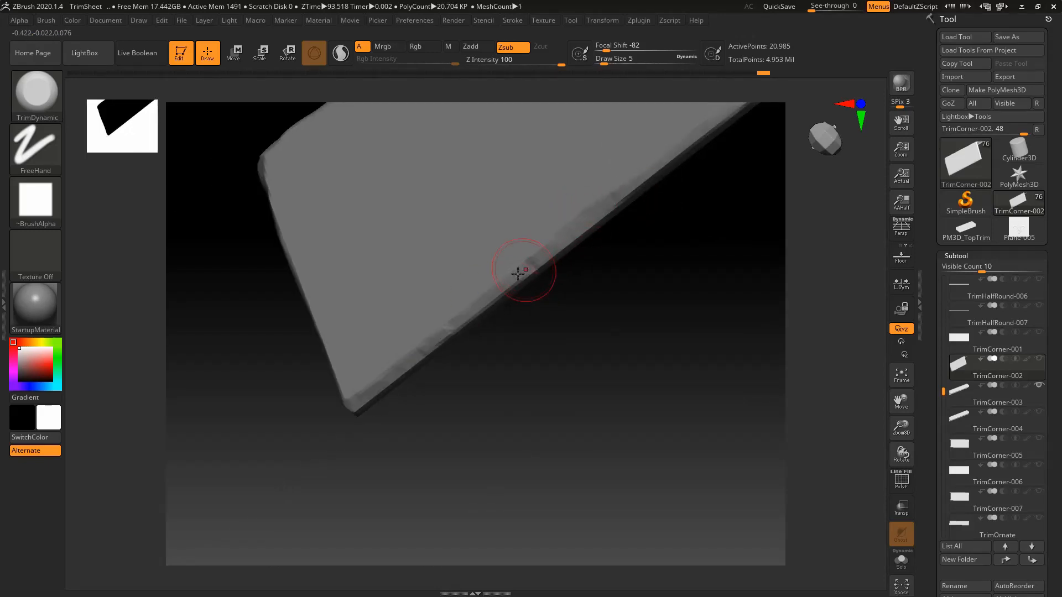
pyautogui.moveTo(526, 270); pyautogui.dragTo(506, 294, button='right')
pyautogui.moveTo(454, 318); pyautogui.dragTo(407, 355)
# - Flatten and soften the chips around the outer end of TrimCorner-002's top face with the TrimDynamic brush
pyautogui.moveTo(407, 356); pyautogui.dragTo(365, 276, button='right')
pyautogui.moveTo(354, 243); pyautogui.dragTo(335, 293)
pyautogui.moveTo(334, 293); pyautogui.dragTo(519, 213, button='right')
pyautogui.moveTo(518, 213); pyautogui.dragTo(525, 202)
pyautogui.moveTo(526, 202)
pyautogui.mouseDown(button='right')
pyautogui.moveTo(484, 135)
pyautogui.moveTo(531, 127)
pyautogui.moveTo(523, 216)
pyautogui.moveTo(450, 202)
pyautogui.moveTo(391, 282)
pyautogui.moveTo(365, 171)
pyautogui.mouseUp(button='right')
pyautogui.moveTo(393, 382)
pyautogui.keyDown('alt'); pyautogui.mouseDown(button='right')
pyautogui.moveTo(406, 242)
pyautogui.moveTo(435, 191)
pyautogui.mouseUp(button='right'); pyautogui.keyUp('alt')
pyautogui.moveTo(435, 191); pyautogui.dragTo(412, 233)
pyautogui.moveTo(411, 232); pyautogui.dragTo(437, 274, button='right')
pyautogui.moveTo(436, 274); pyautogui.dragTo(441, 287)
pyautogui.moveTo(442, 286); pyautogui.dragTo(396, 239, button='right')
pyautogui.moveTo(396, 239); pyautogui.dragTo(426, 229)
pyautogui.moveTo(426, 230)
pyautogui.mouseDown(button='right')
pyautogui.moveTo(384, 177)
pyautogui.moveTo(417, 227)
pyautogui.mouseUp(button='right')
pyautogui.moveTo(431, 233); pyautogui.dragTo(403, 242)
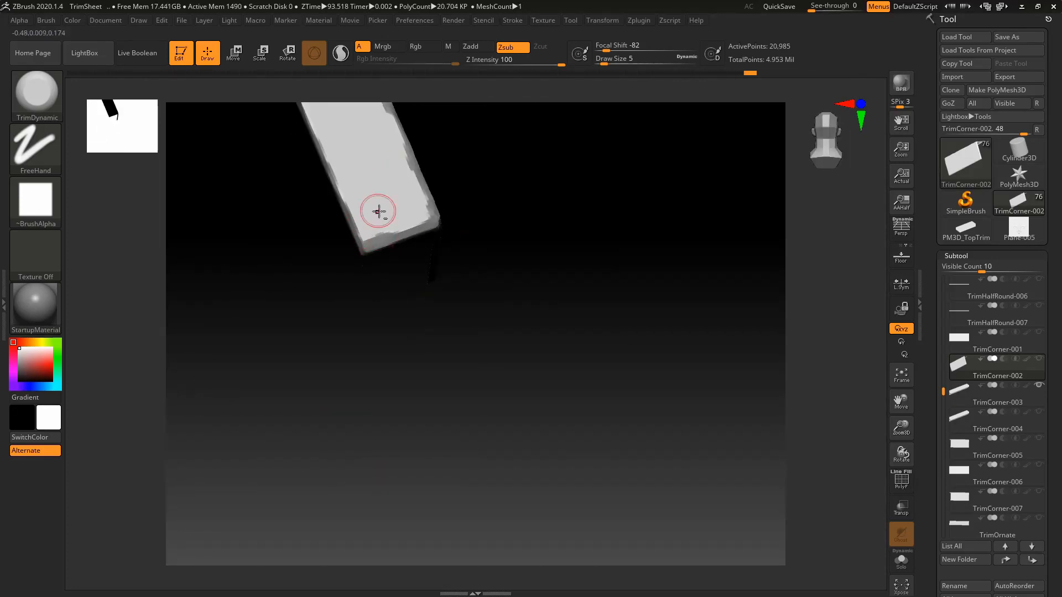
# - Make TrimCorner-003 the active subtool, keeping TrimCorner-002 visible beside it
pyautogui.keyDown('alt'); pyautogui.moveTo(380, 211); pyautogui.dragTo(418, 310, button='right'); pyautogui.keyUp('alt')
pyautogui.moveTo(418, 310)
pyautogui.keyDown('ctrl'); pyautogui.mouseDown(button='right')
pyautogui.moveTo(520, 301)
pyautogui.moveTo(457, 448)
pyautogui.moveTo(487, 467)
pyautogui.mouseUp(button='right'); pyautogui.keyUp('ctrl')
pyautogui.moveTo(486, 467)
pyautogui.keyDown('ctrl'); pyautogui.mouseDown(button='right')
pyautogui.moveTo(388, 419)
pyautogui.moveTo(392, 317)
pyautogui.mouseUp(button='right'); pyautogui.keyUp('ctrl')
pyautogui.keyDown('alt'); pyautogui.moveTo(496, 208); pyautogui.dragTo(371, 459, button='right'); pyautogui.keyUp('alt')
pyautogui.keyDown('alt'); pyautogui.moveTo(680, 248); pyautogui.dragTo(494, 231, button='right'); pyautogui.keyUp('alt')
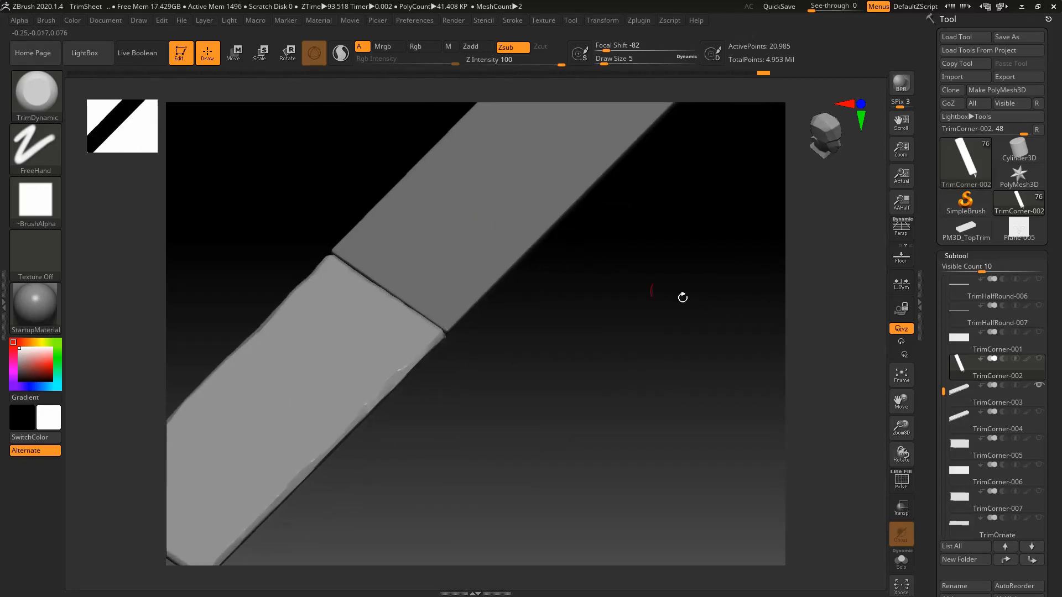
pyautogui.click(1032, 394)
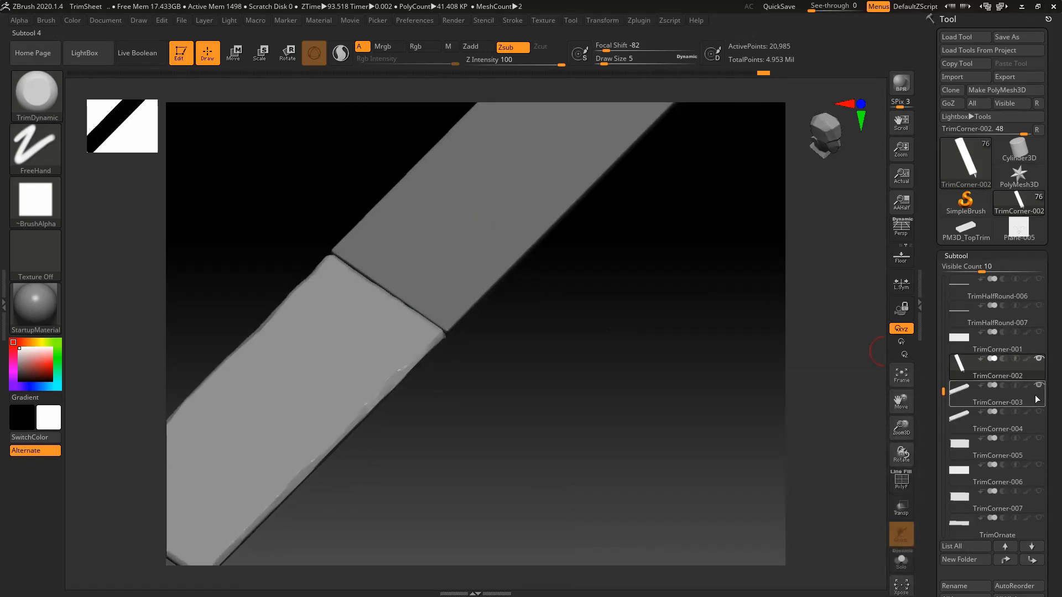
pyautogui.keyDown('ctrl'); pyautogui.moveTo(538, 296); pyautogui.dragTo(483, 218, button='right'); pyautogui.keyUp('ctrl')
pyautogui.keyDown('ctrl'); pyautogui.moveTo(482, 218); pyautogui.dragTo(475, 382, button='right'); pyautogui.keyUp('ctrl')
pyautogui.keyDown('alt'); pyautogui.moveTo(475, 382); pyautogui.dragTo(654, 209, button='right'); pyautogui.keyUp('alt')
pyautogui.moveTo(573, 256); pyautogui.dragTo(547, 133, button='right')
pyautogui.keyDown('ctrl'); pyautogui.moveTo(545, 409); pyautogui.dragTo(557, 86, button='right'); pyautogui.keyUp('ctrl')
pyautogui.keyDown('alt'); pyautogui.moveTo(626, 250); pyautogui.dragTo(502, 328, button='right'); pyautogui.keyUp('alt')
pyautogui.keyDown('ctrl'); pyautogui.moveTo(374, 444); pyautogui.dragTo(375, 394, button='right'); pyautogui.keyUp('ctrl')
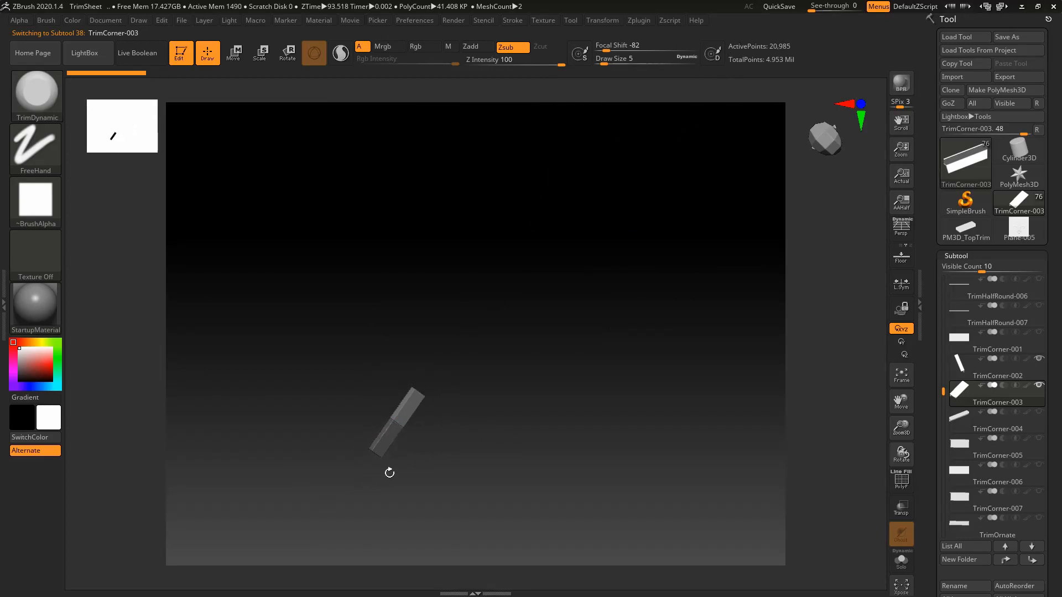
# - Switch to the TrimSmoothBorder brush and wear down the edge of TrimCorner-003's top face where it meets TrimCorner-002
pyautogui.keyDown('alt'); pyautogui.moveTo(389, 473); pyautogui.dragTo(497, 443, button='right'); pyautogui.keyUp('alt')
pyautogui.keyDown('ctrl'); pyautogui.moveTo(509, 234); pyautogui.dragTo(490, 455, button='right'); pyautogui.keyUp('ctrl')
pyautogui.moveTo(485, 264)
pyautogui.keyDown('alt'); pyautogui.mouseDown(button='right')
pyautogui.moveTo(469, 315)
pyautogui.moveTo(486, 364)
pyautogui.moveTo(523, 293)
pyautogui.moveTo(512, 372)
pyautogui.mouseUp(button='right'); pyautogui.keyUp('alt')
pyautogui.rightClick(512, 372)
pyautogui.press('b')
pyautogui.press('t')
pyautogui.press('s')
pyautogui.moveTo(517, 275)
pyautogui.keyDown('ctrl'); pyautogui.mouseDown(button='right')
pyautogui.moveTo(514, 343)
pyautogui.moveTo(492, 332)
pyautogui.mouseUp(button='right'); pyautogui.keyUp('ctrl')
pyautogui.moveTo(501, 272); pyautogui.dragTo(456, 247)
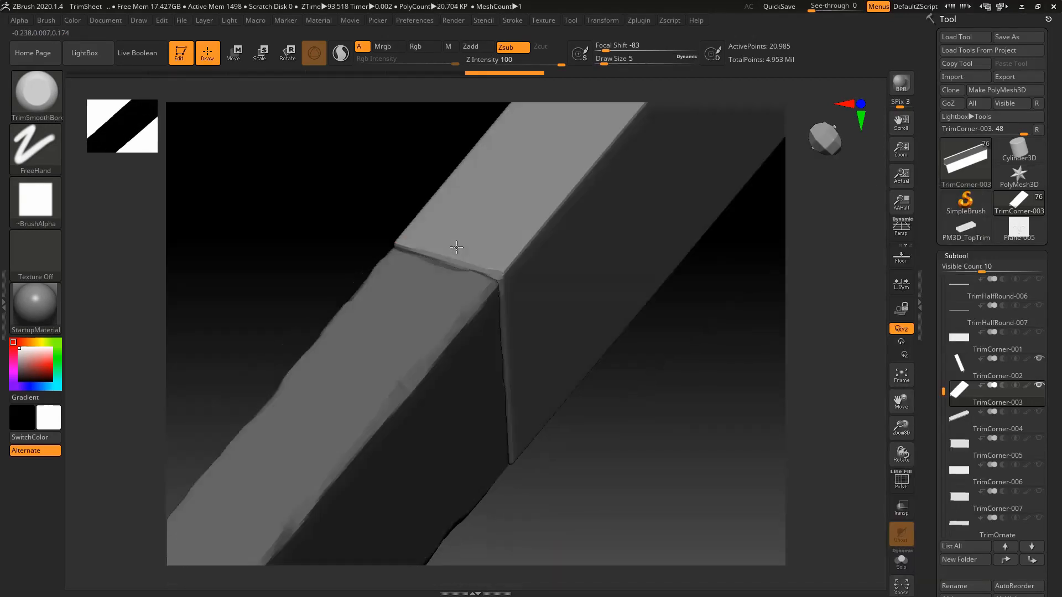
# - Wear down the long edge of TrimCorner-003's top face with the TrimSmoothBorder brush
pyautogui.moveTo(456, 247)
pyautogui.mouseDown(button='right')
pyautogui.moveTo(432, 241)
pyautogui.moveTo(417, 257)
pyautogui.mouseUp(button='right')
pyautogui.keyDown('alt'); pyautogui.moveTo(409, 190); pyautogui.dragTo(429, 297, button='right'); pyautogui.keyUp('alt')
pyautogui.moveTo(439, 327); pyautogui.dragTo(417, 205)
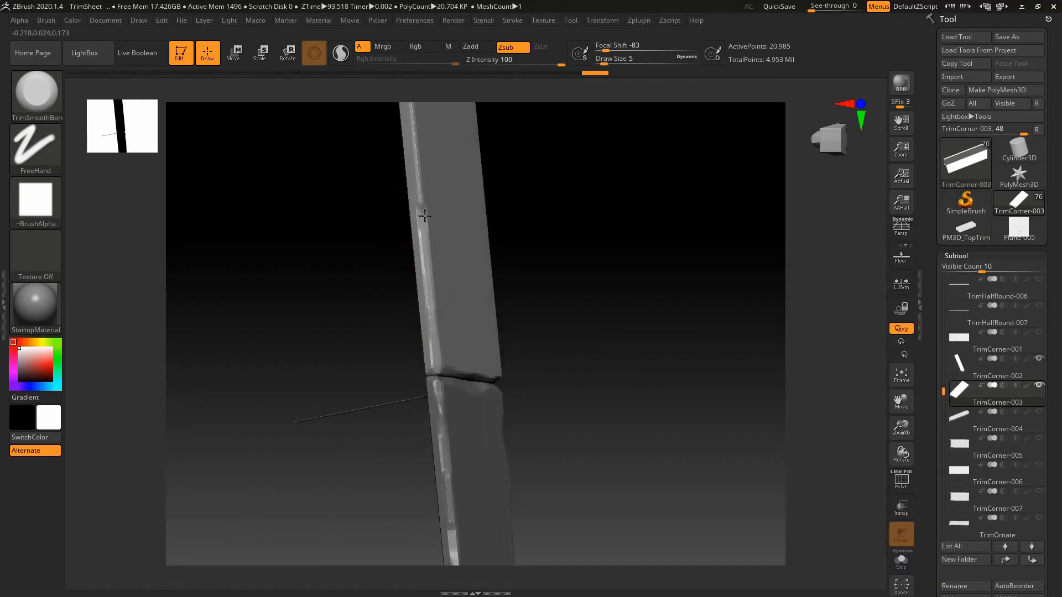
pyautogui.moveTo(432, 268); pyautogui.dragTo(411, 159)
pyautogui.moveTo(411, 158); pyautogui.dragTo(423, 144, button='right')
pyautogui.moveTo(423, 143)
pyautogui.keyDown('alt'); pyautogui.mouseDown(button='right')
pyautogui.moveTo(430, 211)
pyautogui.moveTo(475, 274)
pyautogui.mouseUp(button='right'); pyautogui.keyUp('alt')
pyautogui.moveTo(447, 357); pyautogui.dragTo(433, 221)
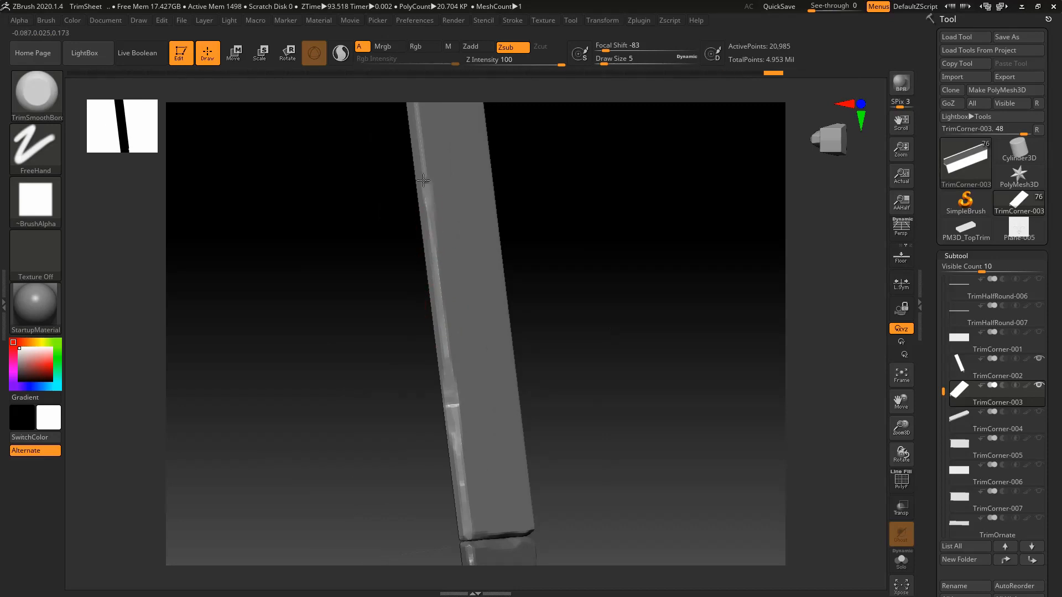
pyautogui.keyDown('alt'); pyautogui.moveTo(423, 180); pyautogui.dragTo(467, 323, button='right'); pyautogui.keyUp('alt')
pyautogui.moveTo(469, 282); pyautogui.dragTo(455, 191)
pyautogui.moveTo(455, 191); pyautogui.dragTo(446, 265, button='right')
pyautogui.moveTo(444, 303); pyautogui.dragTo(403, 187)
# - Chip the outer corner and the upper front edge of TrimCorner-003 with the TrimSmoothBorder brush
pyautogui.moveTo(403, 187)
pyautogui.mouseDown(button='right')
pyautogui.moveTo(441, 261)
pyautogui.moveTo(446, 237)
pyautogui.mouseUp(button='right')
pyautogui.moveTo(446, 237); pyautogui.dragTo(458, 218)
pyautogui.moveTo(458, 217); pyautogui.dragTo(482, 178, button='right')
pyautogui.moveTo(481, 178)
pyautogui.mouseDown()
pyautogui.moveTo(486, 165)
pyautogui.moveTo(697, 214)
pyautogui.mouseUp()
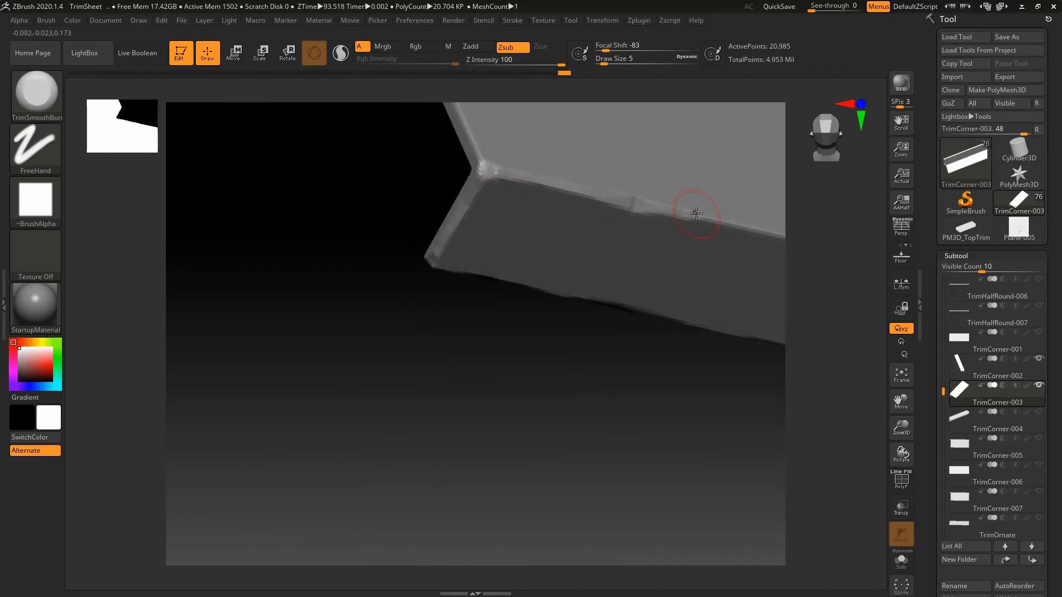
pyautogui.moveTo(696, 213); pyautogui.dragTo(659, 188, button='right')
pyautogui.keyDown('ctrl'); pyautogui.moveTo(658, 189); pyautogui.dragTo(564, 266, button='right'); pyautogui.keyUp('ctrl')
pyautogui.moveTo(661, 268); pyautogui.dragTo(536, 231)
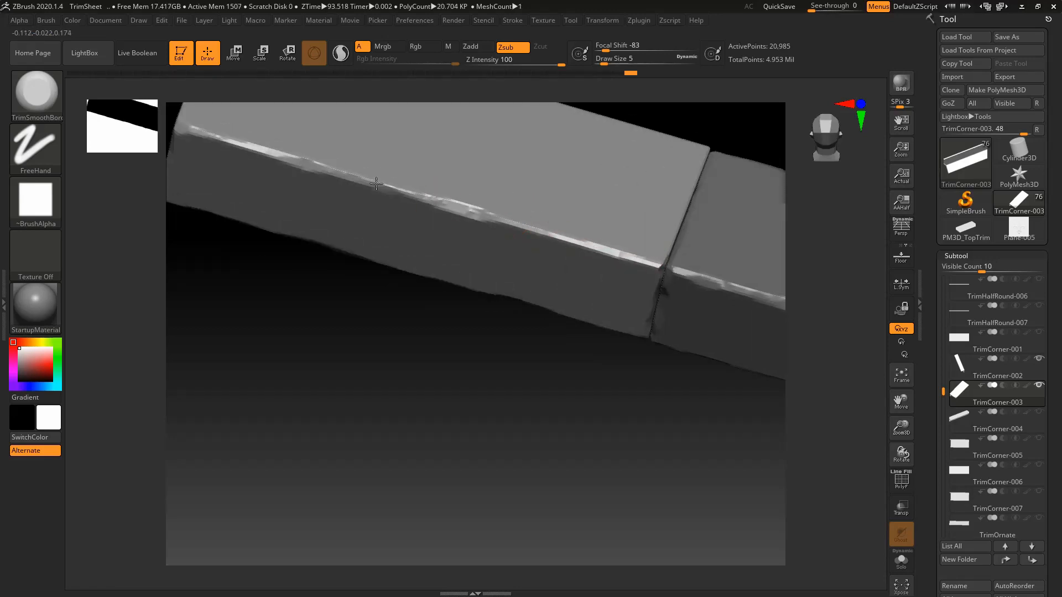
# - Switch to the TrimDynamic brush and soften the worn edges around TrimCorner-003's front face
pyautogui.moveTo(376, 183); pyautogui.dragTo(537, 271, button='right')
pyautogui.moveTo(561, 172); pyautogui.dragTo(536, 203, button='right')
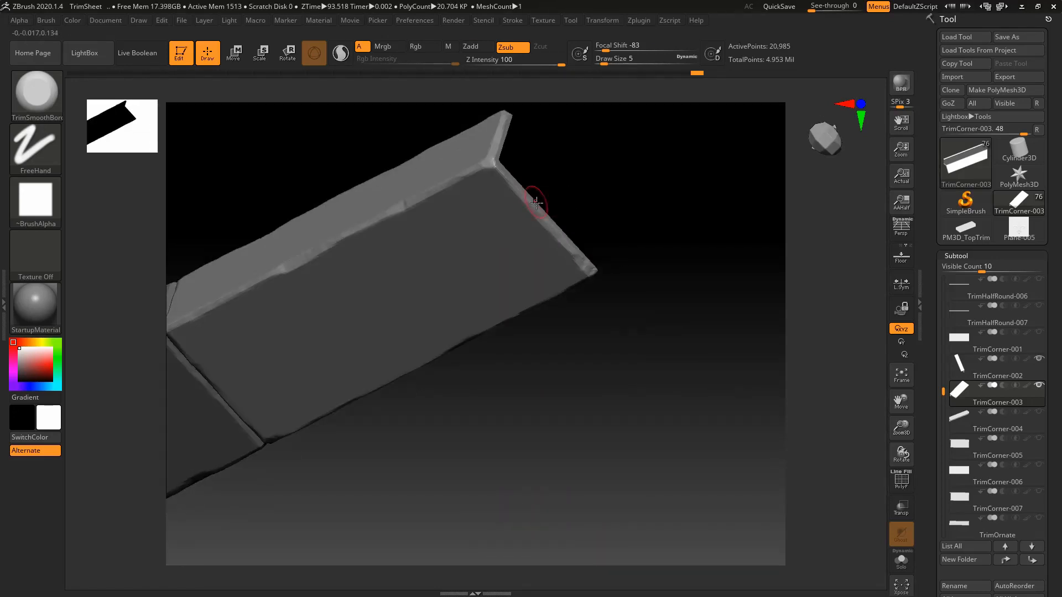
pyautogui.moveTo(492, 154); pyautogui.dragTo(366, 292, button='right')
pyautogui.moveTo(539, 178); pyautogui.dragTo(505, 299, button='right')
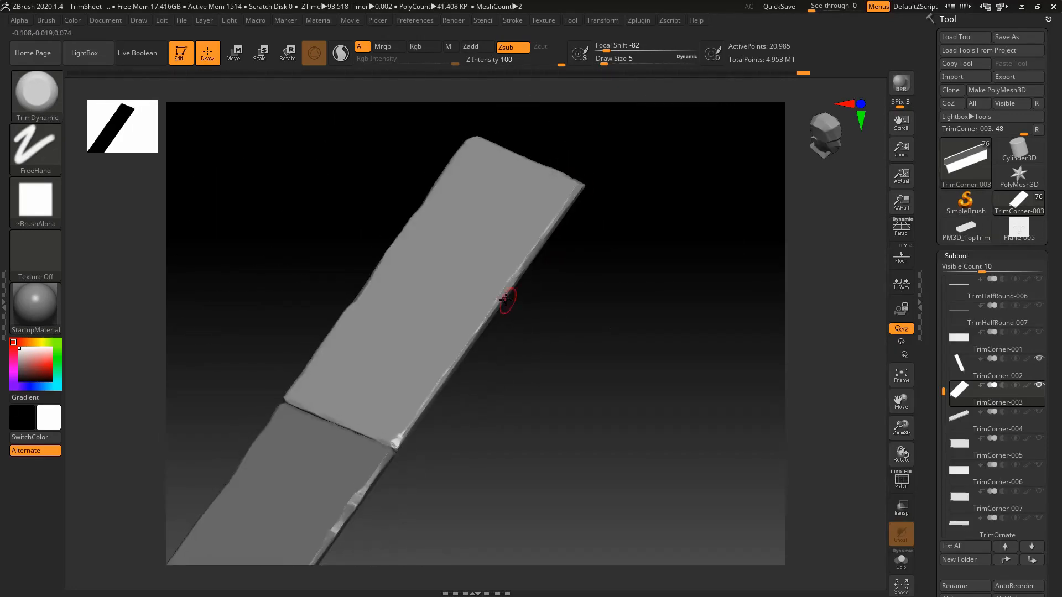
pyautogui.moveTo(446, 382); pyautogui.dragTo(594, 350, button='right')
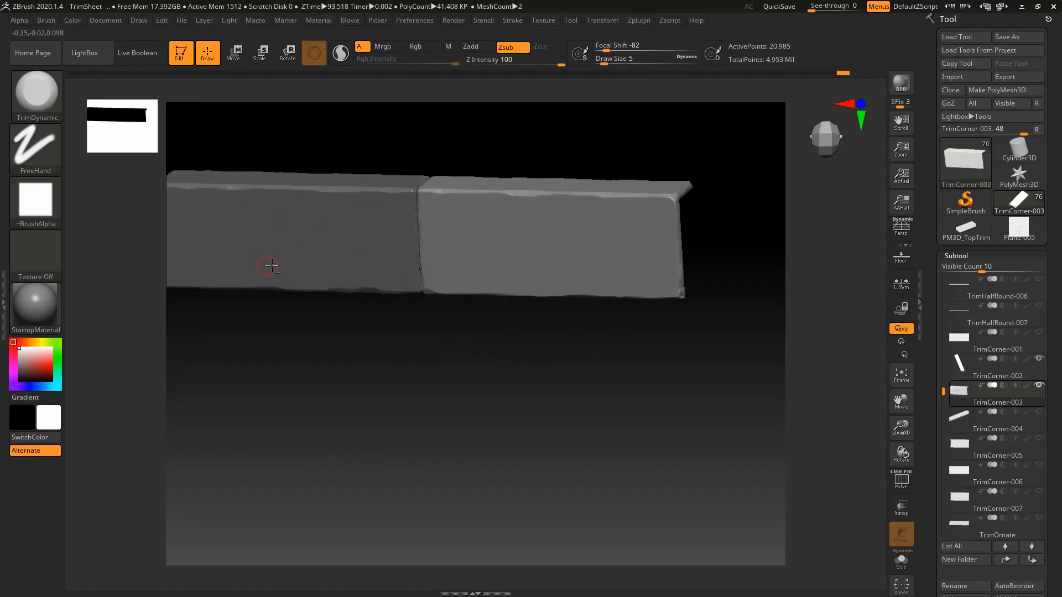
# - Flatten the worn vertical edge at the outer end of TrimCorner-003 with the TrimDynamic brush
pyautogui.moveTo(270, 266); pyautogui.dragTo(527, 305, button='right')
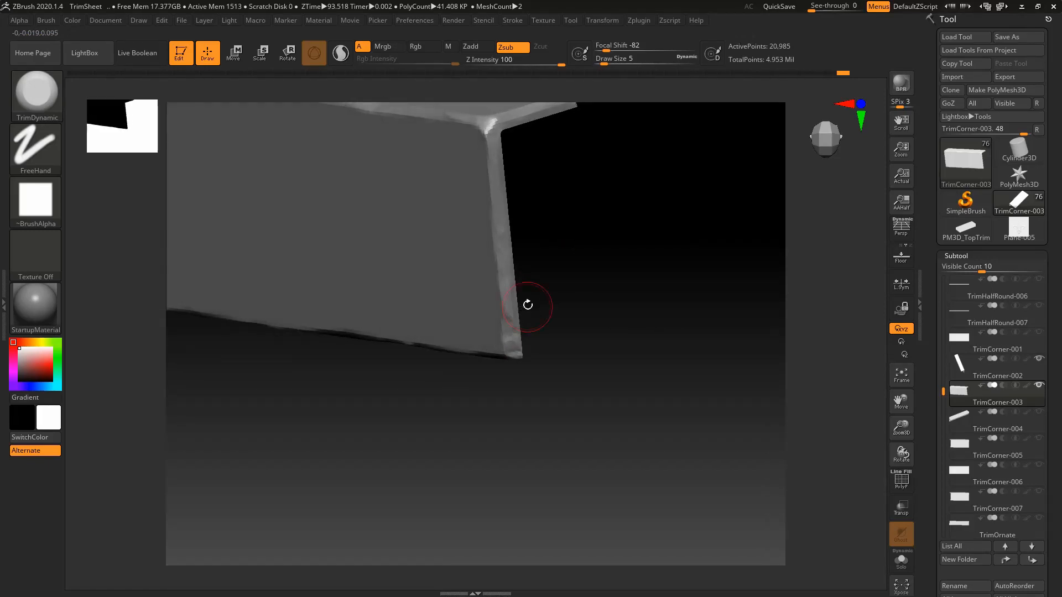
pyautogui.moveTo(495, 249); pyautogui.dragTo(550, 304, button='right')
pyautogui.moveTo(507, 275); pyautogui.dragTo(525, 333, button='right')
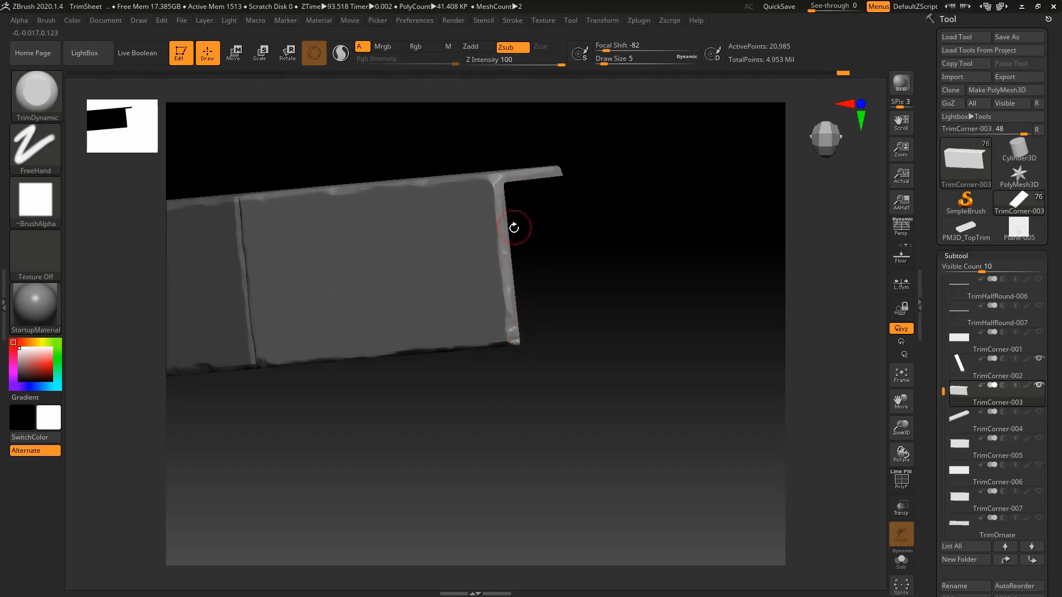
pyautogui.moveTo(513, 227); pyautogui.dragTo(528, 137, button='right')
pyautogui.moveTo(519, 221); pyautogui.dragTo(542, 306, button='right')
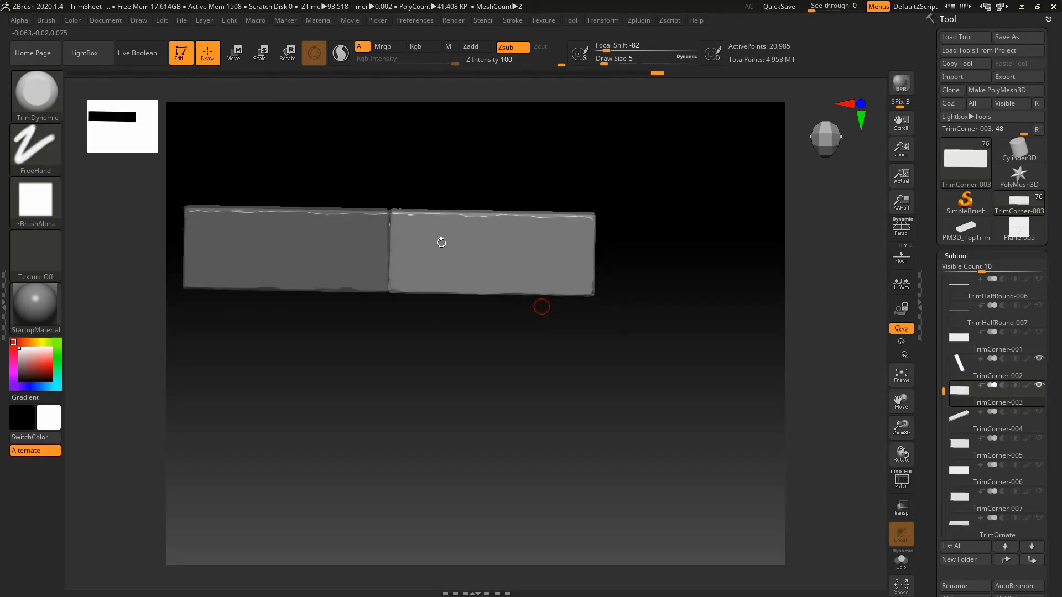
# - Load several concrete_Detail brushes from the ZBrushes/Damage folder in LightBox
pyautogui.moveTo(405, 408); pyautogui.dragTo(473, 428, button='right')
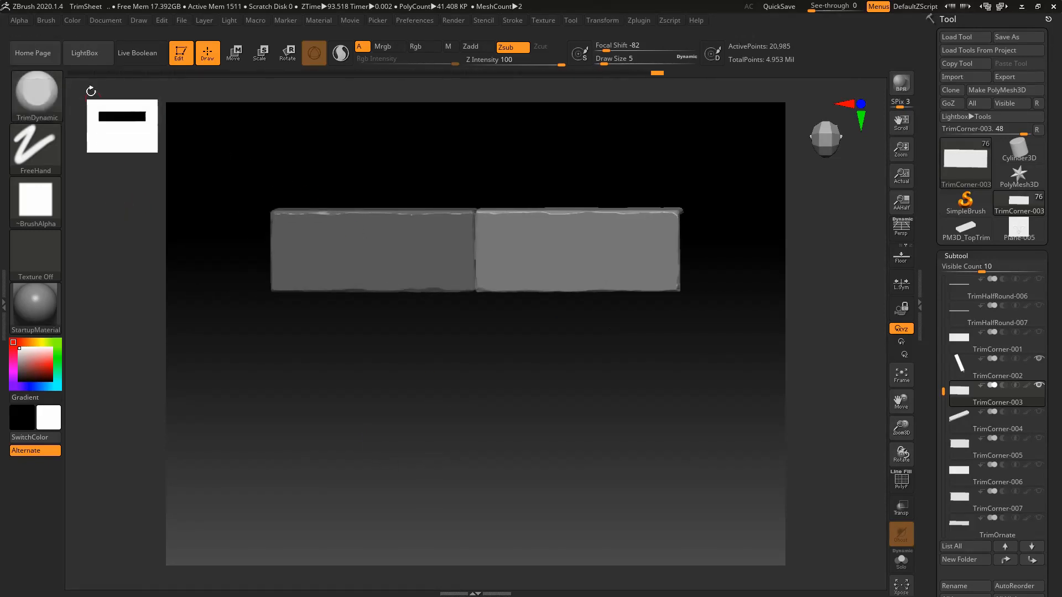
pyautogui.click(84, 53)
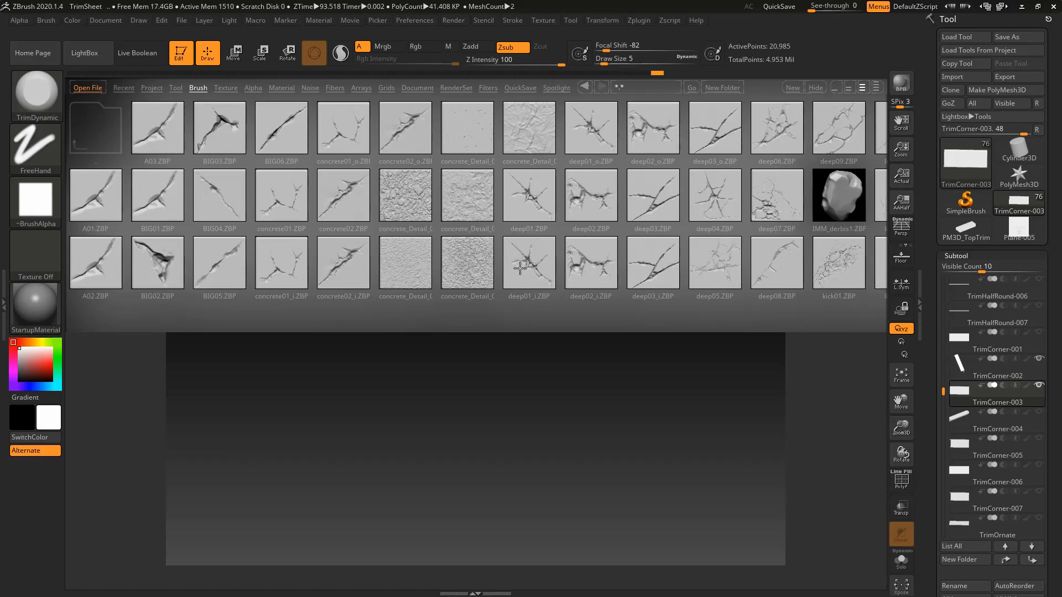
pyautogui.moveTo(832, 191); pyautogui.dragTo(747, 235)
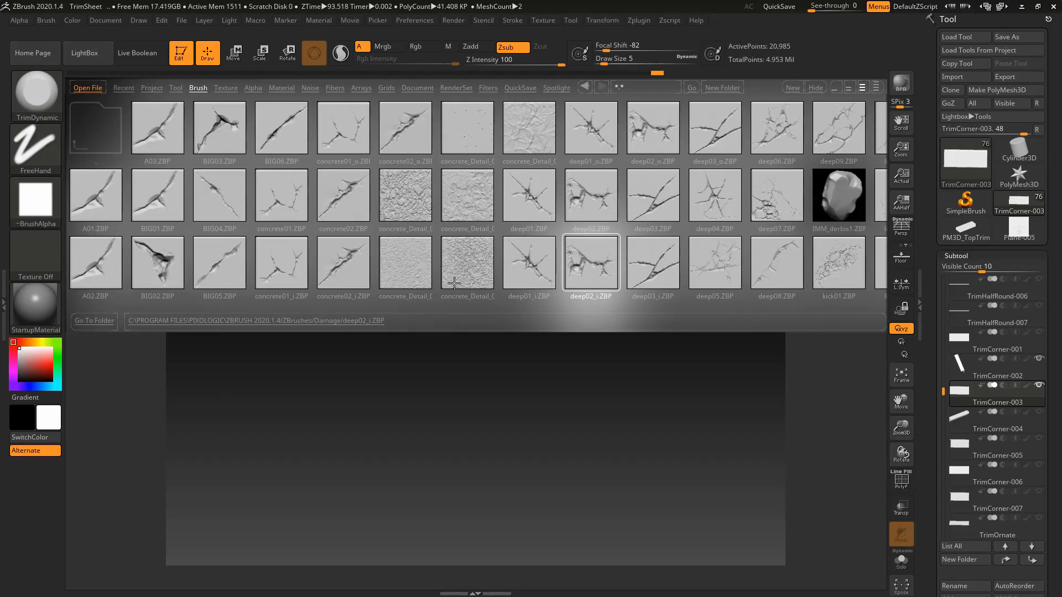
pyautogui.doubleClick(468, 201)
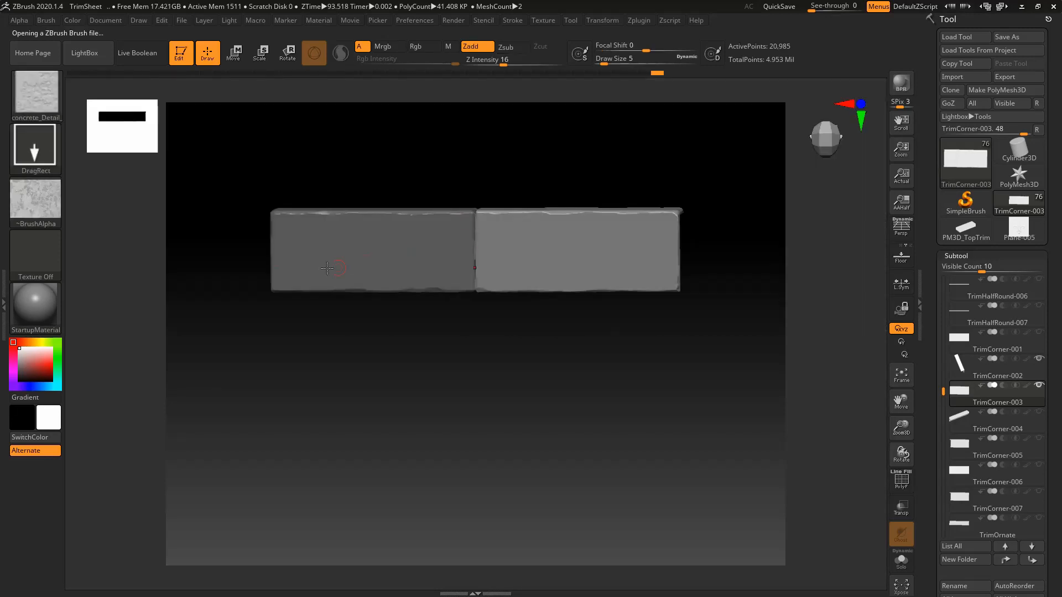
pyautogui.click(96, 55)
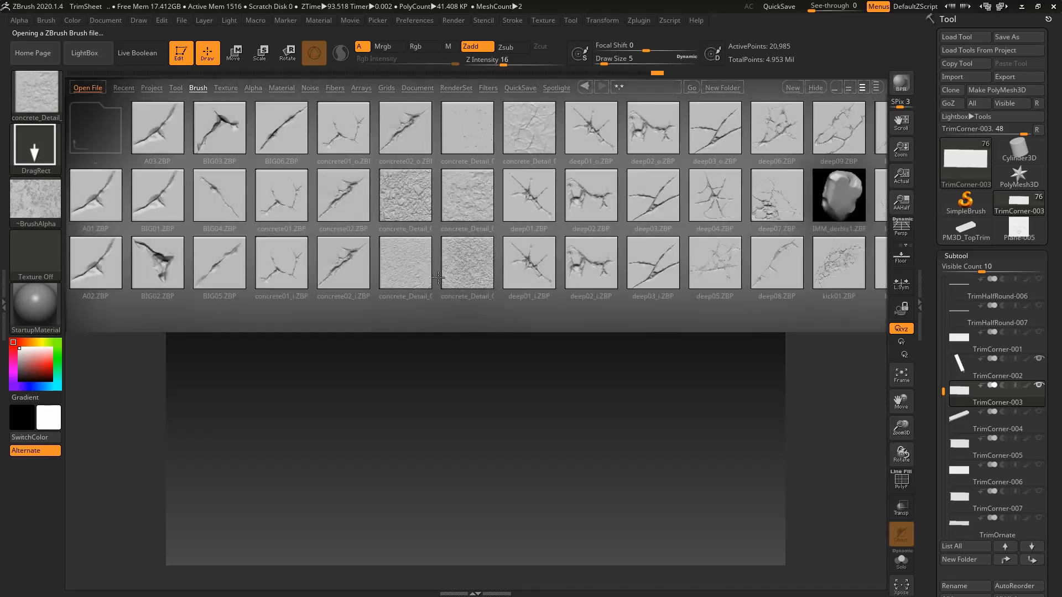
pyautogui.doubleClick(425, 191)
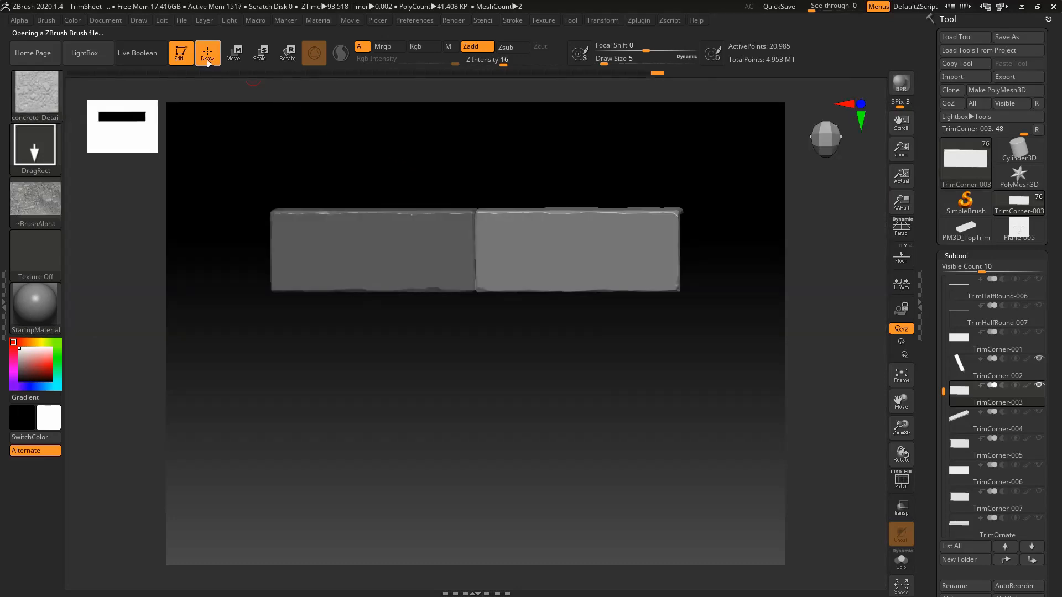
pyautogui.press(',')
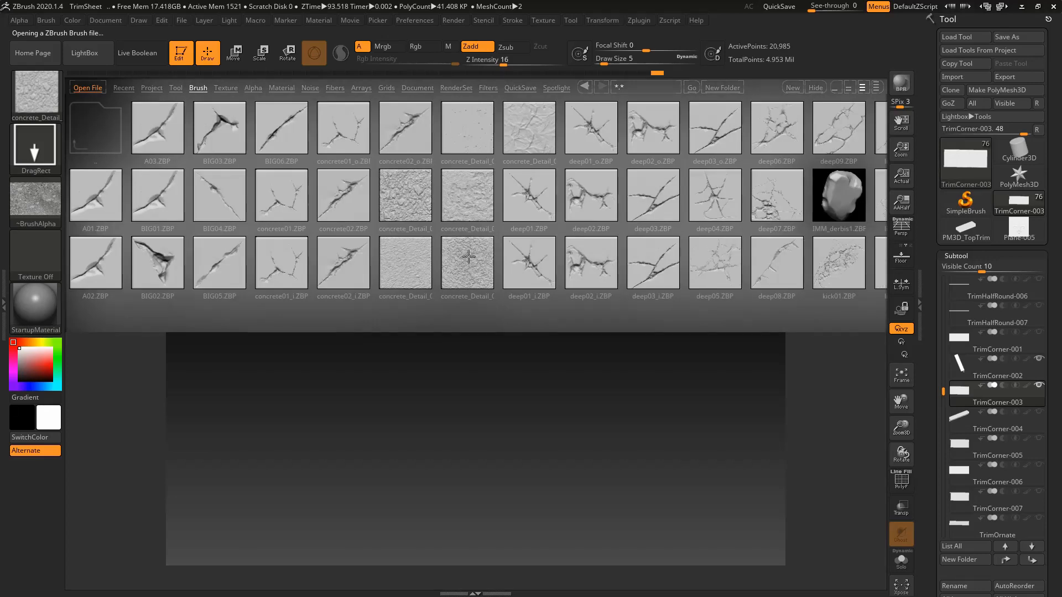
pyautogui.doubleClick(404, 269)
pyautogui.keyDown('alt'); pyautogui.moveTo(399, 302); pyautogui.dragTo(428, 271); pyautogui.keyUp('alt')
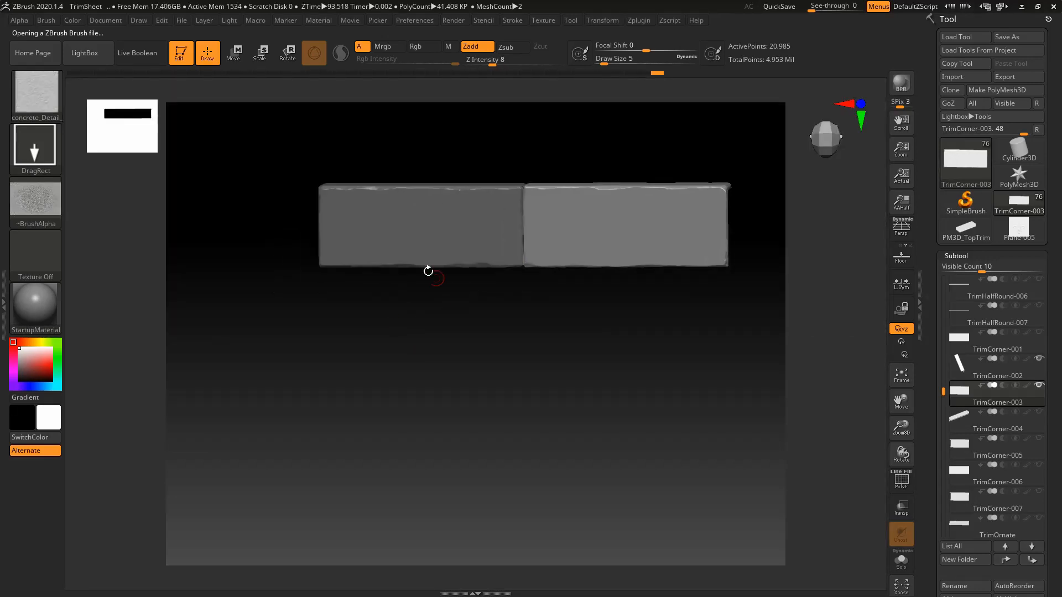
# - Choose the first of the loaded concrete_Detail brushes as the active sculpting brush
pyautogui.click(37, 105)
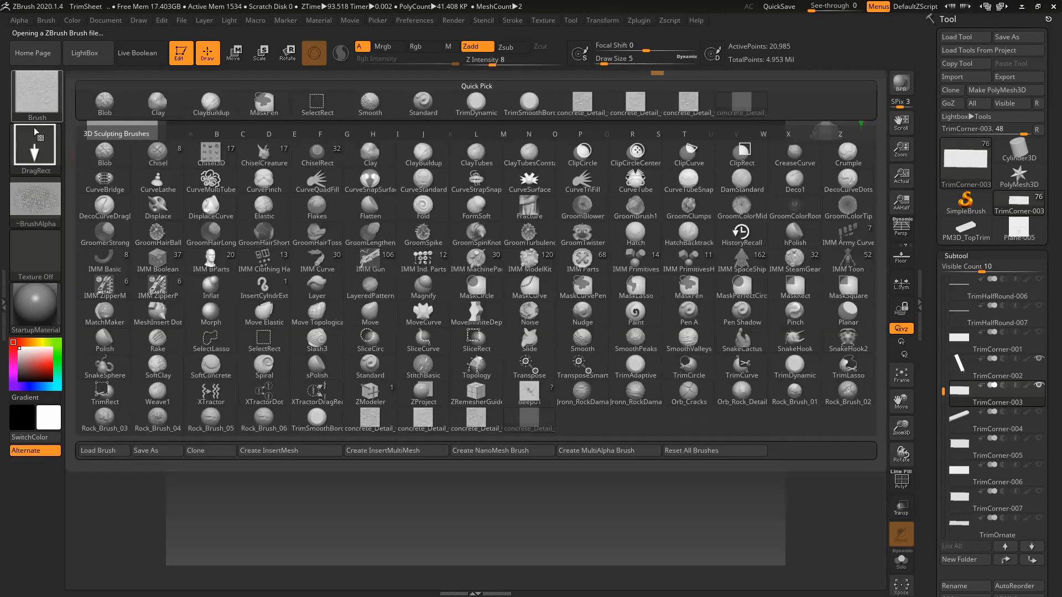
pyautogui.click(57, 100)
pyautogui.click(187, 308)
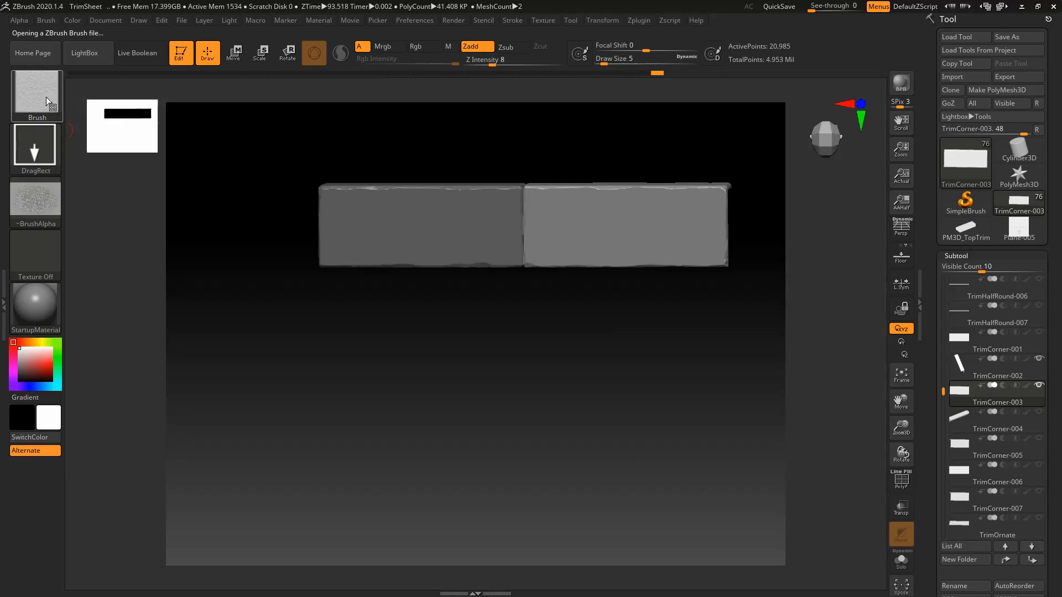
pyautogui.click(46, 98)
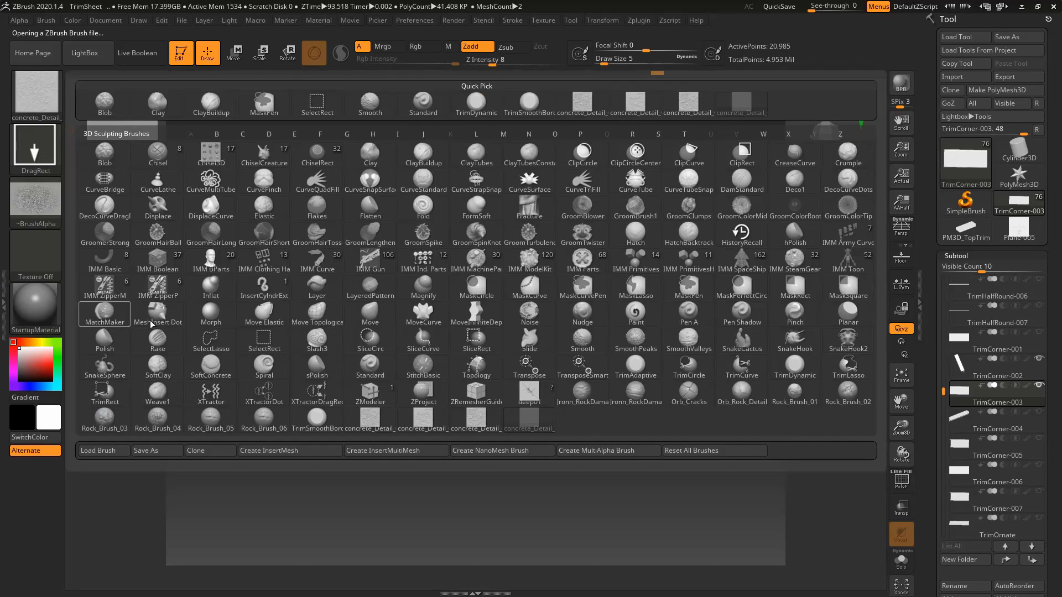
pyautogui.click(370, 421)
pyautogui.keyDown('alt'); pyautogui.moveTo(443, 267); pyautogui.dragTo(467, 310, button='right'); pyautogui.keyUp('alt')
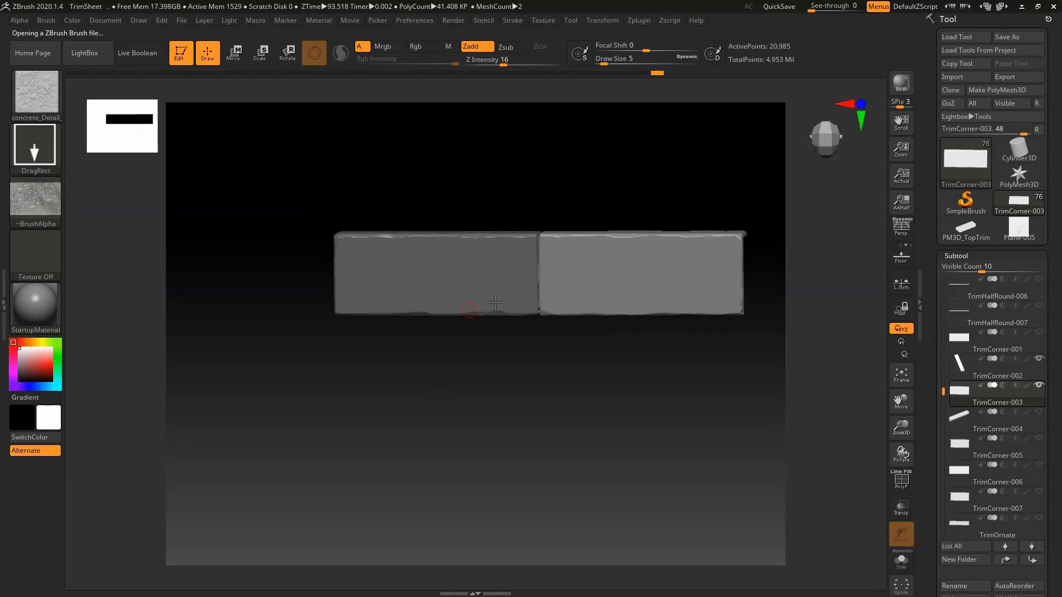
pyautogui.keyDown('alt'); pyautogui.moveTo(595, 273); pyautogui.dragTo(419, 327, button='right'); pyautogui.keyUp('alt')
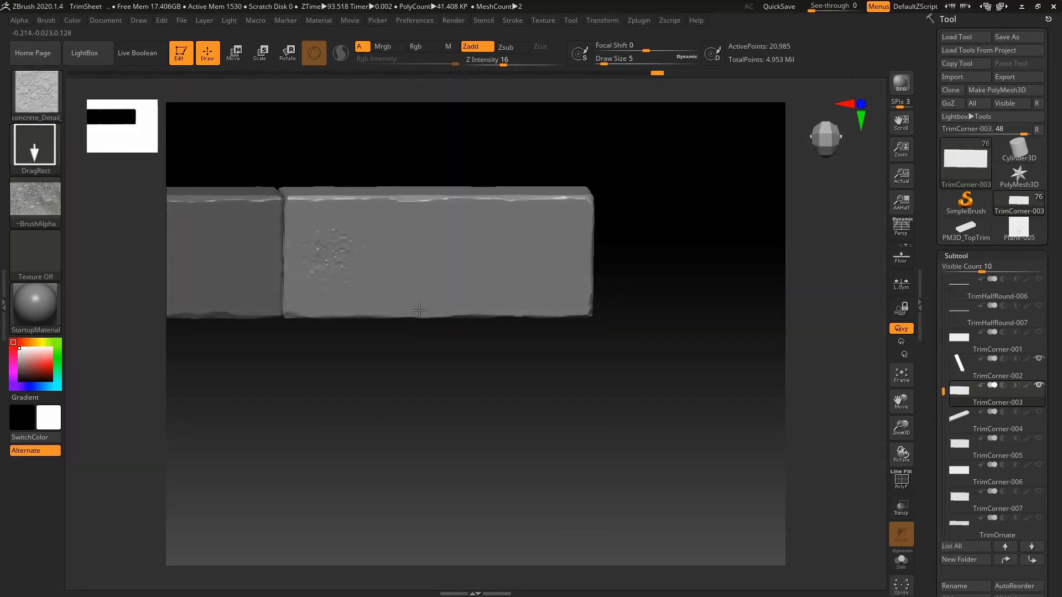
pyautogui.moveTo(420, 311); pyautogui.dragTo(429, 299)
pyautogui.moveTo(429, 299)
pyautogui.mouseDown(button='right')
pyautogui.moveTo(439, 271)
pyautogui.moveTo(435, 326)
pyautogui.moveTo(432, 285)
pyautogui.moveTo(434, 296)
pyautogui.mouseUp(button='right')
pyautogui.hotkey('ctrl', 'z')
# - Set the Z Intensity to 11 and stamp the concrete detail over the left part of TrimCorner-003's front face
pyautogui.press('space')
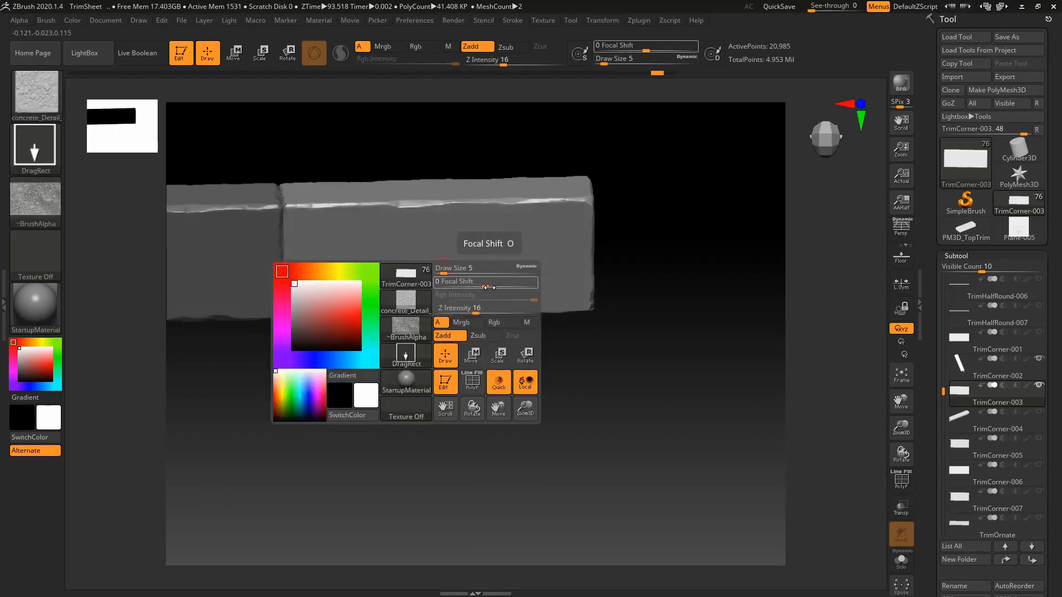
pyautogui.click(470, 312)
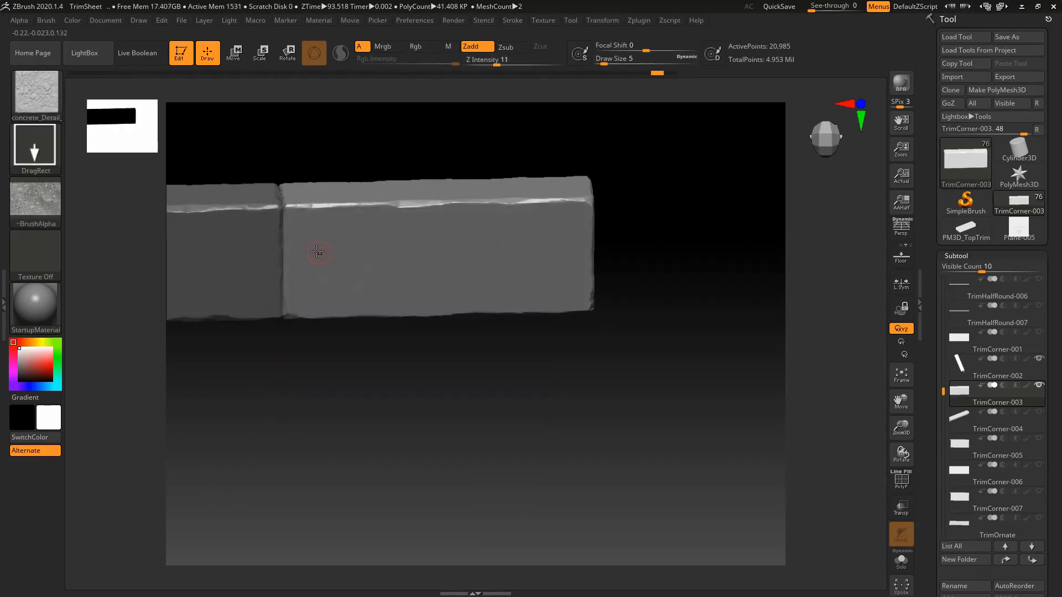
pyautogui.moveTo(450, 303); pyautogui.dragTo(511, 269, button='right')
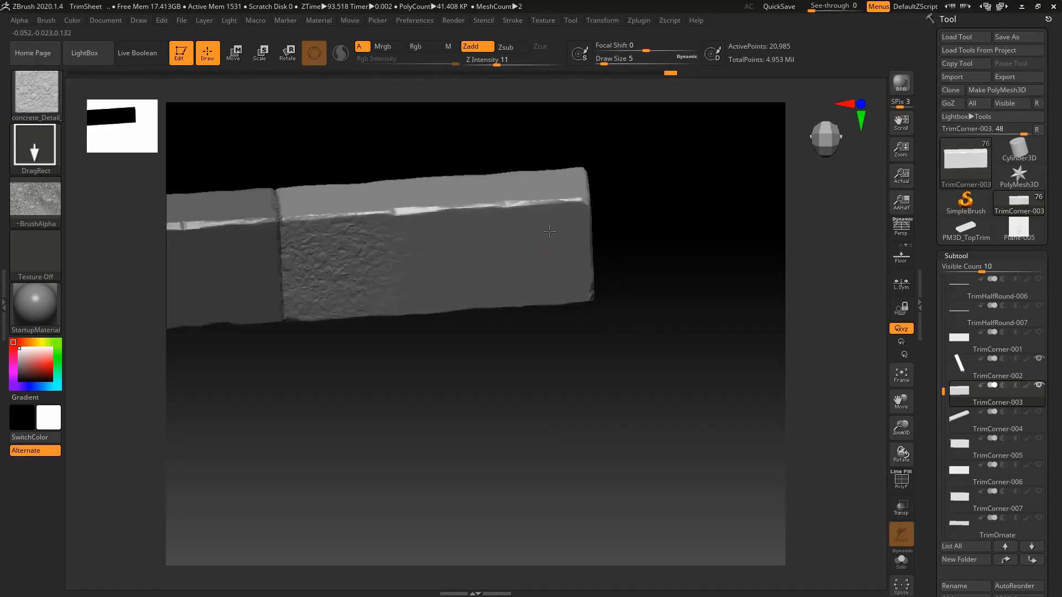
pyautogui.moveTo(618, 174); pyautogui.dragTo(578, 222, button='right')
# - Stamp concrete detail on TrimCorner-003's top face and the right end of its front face, undoing the misplaced stamp
pyautogui.moveTo(334, 184); pyautogui.dragTo(334, 290)
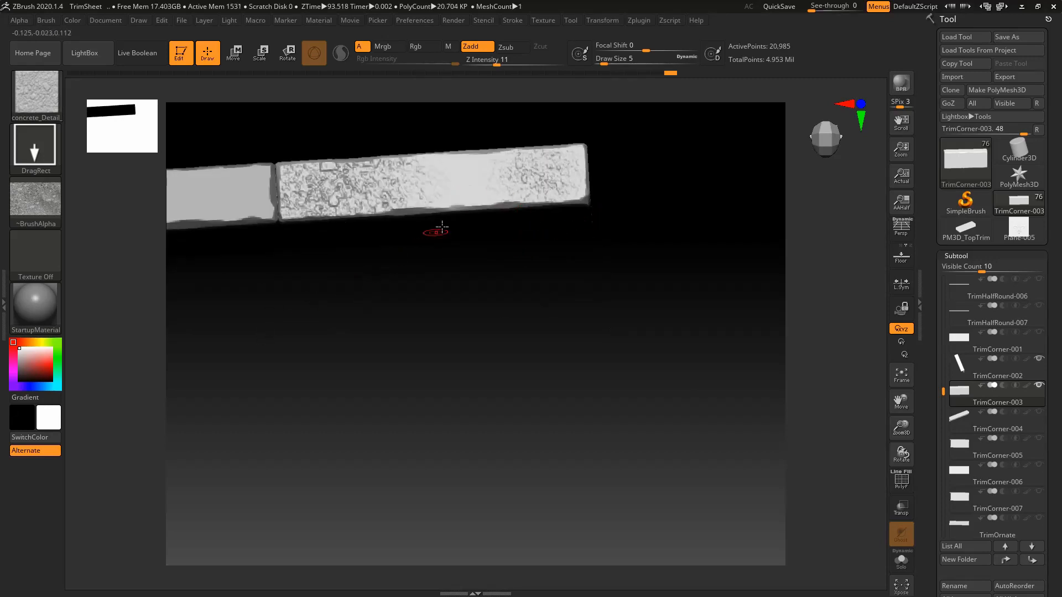
pyautogui.hotkey('ctrl', 'z')
pyautogui.moveTo(449, 183); pyautogui.dragTo(534, 218)
pyautogui.moveTo(535, 217)
pyautogui.mouseDown(button='right')
pyautogui.moveTo(529, 287)
pyautogui.moveTo(498, 343)
pyautogui.moveTo(514, 320)
pyautogui.mouseUp(button='right')
pyautogui.moveTo(546, 434); pyautogui.dragTo(708, 452, button='right')
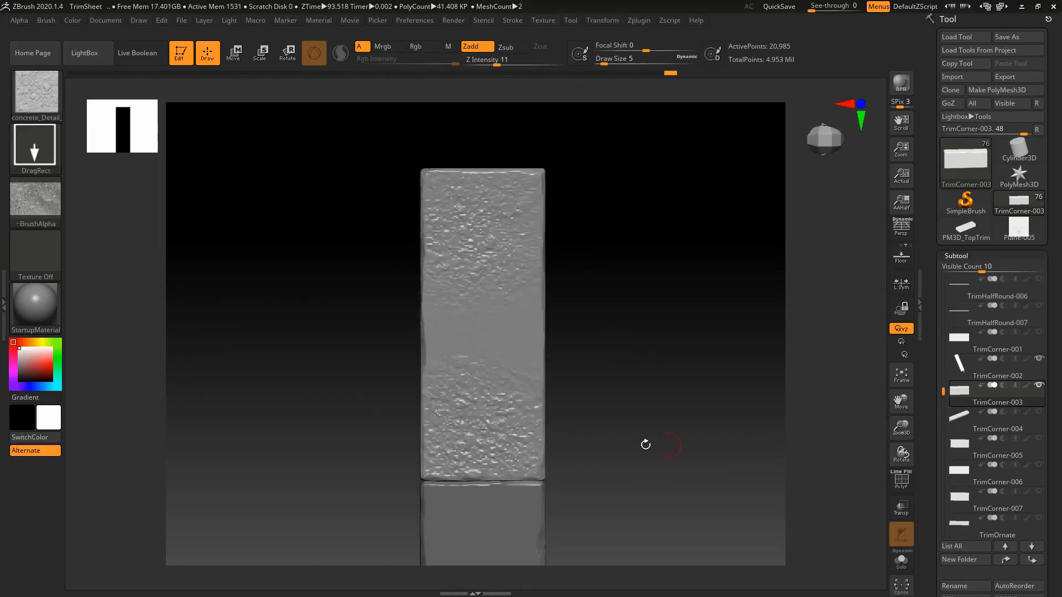
pyautogui.moveTo(636, 297); pyautogui.dragTo(831, 415, button='right')
# - Select the TrimCorner-002 subtool and stamp the same concrete detail across its whole front face
pyautogui.click(992, 373)
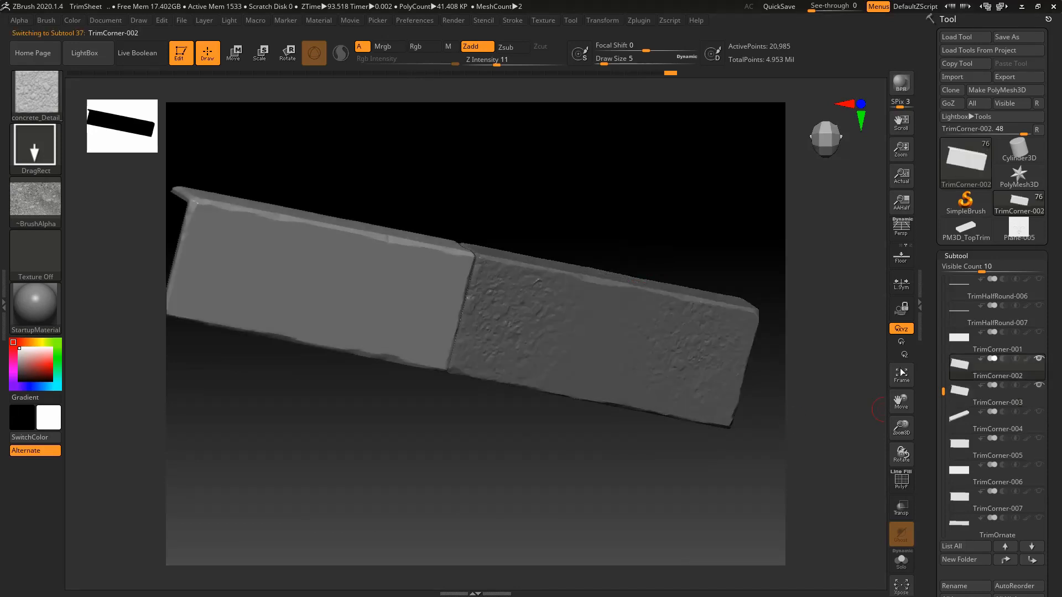
pyautogui.press('f')
pyautogui.keyDown('ctrl'); pyautogui.moveTo(471, 329); pyautogui.dragTo(585, 283, button='right'); pyautogui.keyUp('ctrl')
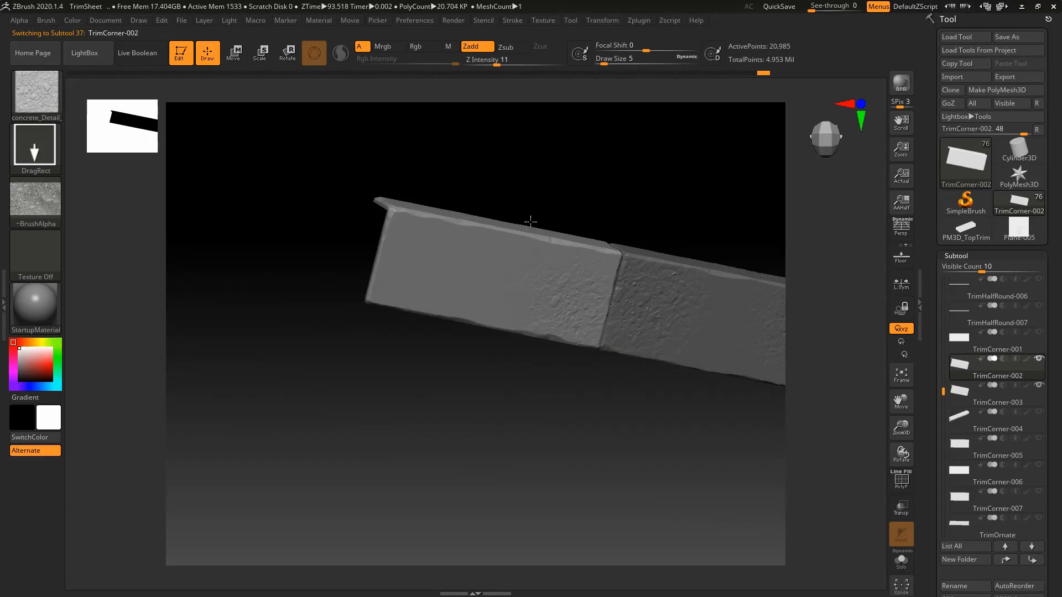
pyautogui.moveTo(450, 296); pyautogui.dragTo(444, 369, button='right')
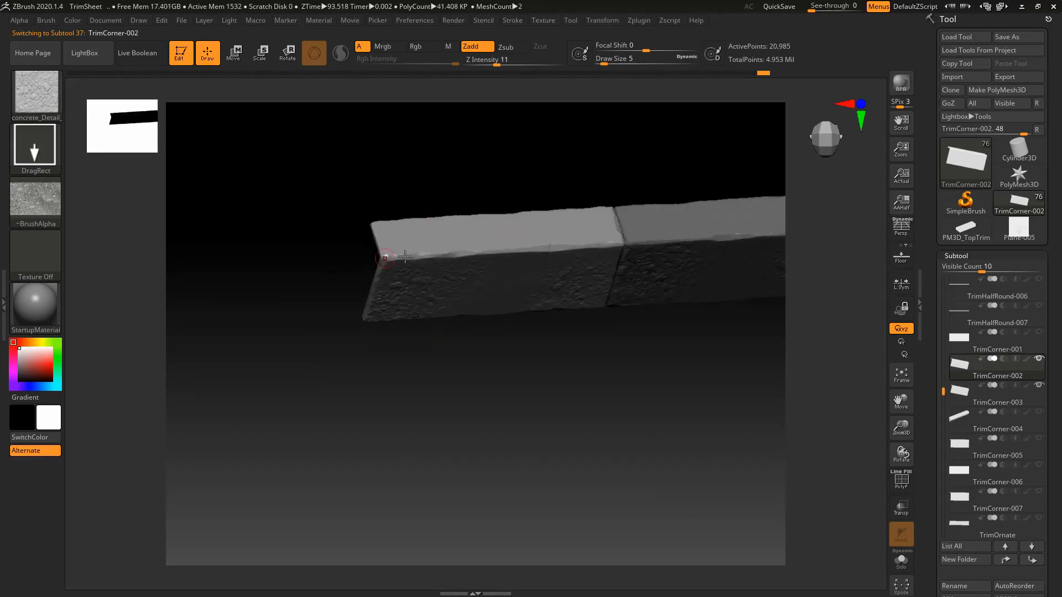
pyautogui.moveTo(608, 271); pyautogui.dragTo(508, 243, button='right')
pyautogui.moveTo(561, 317); pyautogui.dragTo(515, 282, button='right')
pyautogui.moveTo(568, 332); pyautogui.dragTo(544, 280, button='right')
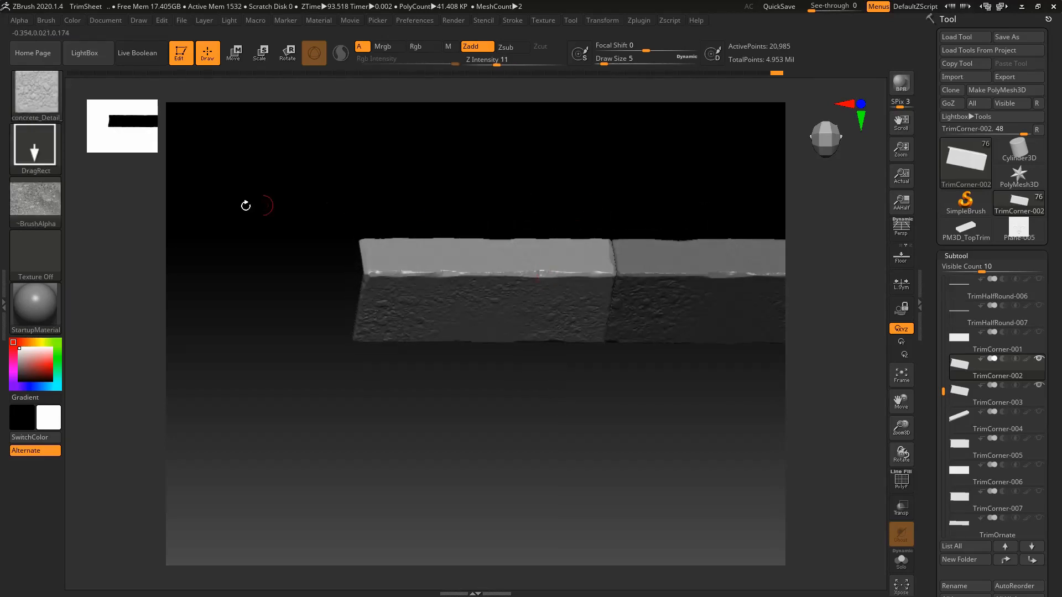
# - Switch to the fourth concrete_Detail brush and stamp its finer texture over TrimCorner-002's front and top faces
pyautogui.click(31, 96)
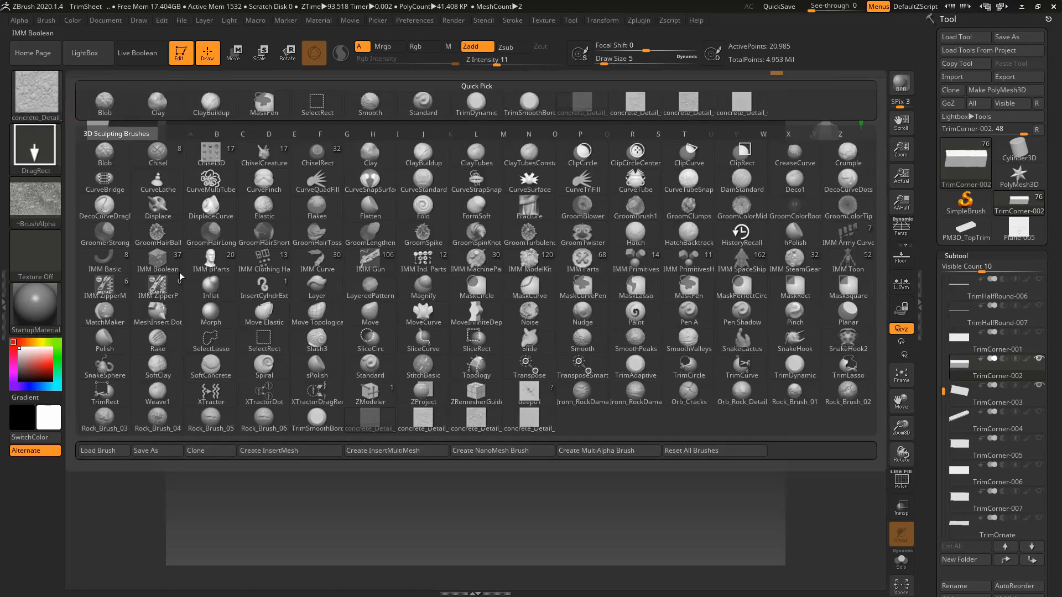
pyautogui.click(523, 421)
pyautogui.moveTo(532, 320)
pyautogui.mouseDown(button='right')
pyautogui.moveTo(519, 256)
pyautogui.moveTo(522, 363)
pyautogui.moveTo(510, 337)
pyautogui.mouseUp(button='right')
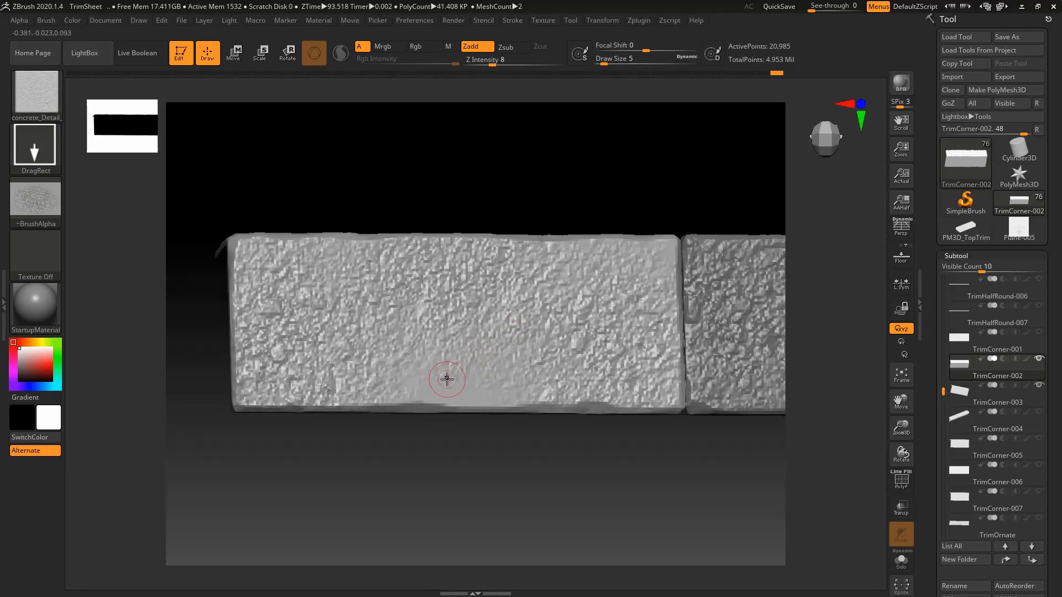
pyautogui.moveTo(446, 380); pyautogui.dragTo(522, 293)
pyautogui.moveTo(526, 290); pyautogui.dragTo(601, 331, button='right')
pyautogui.moveTo(561, 254)
pyautogui.mouseDown(button='right')
pyautogui.moveTo(549, 293)
pyautogui.moveTo(454, 256)
pyautogui.mouseUp(button='right')
pyautogui.moveTo(488, 336); pyautogui.dragTo(458, 389, button='right')
pyautogui.moveTo(565, 317); pyautogui.dragTo(548, 340, button='right')
pyautogui.moveTo(569, 415)
pyautogui.mouseDown(button='right')
pyautogui.moveTo(576, 459)
pyautogui.moveTo(525, 312)
pyautogui.moveTo(514, 376)
pyautogui.moveTo(441, 271)
pyautogui.mouseUp(button='right')
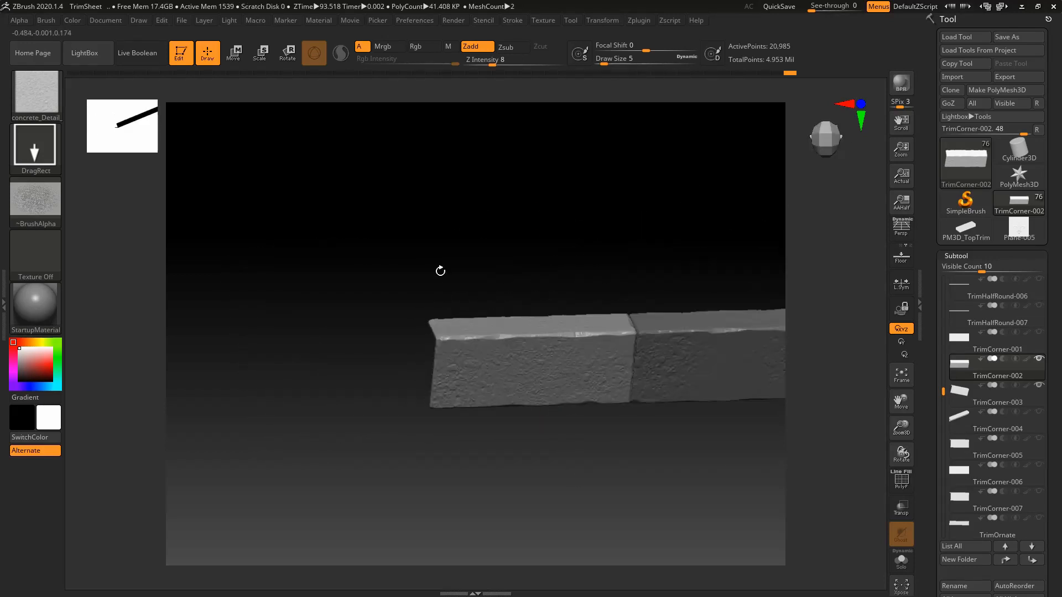
# - Switch to the second concrete_Detail brush and stamp a rougher patch on TrimCorner-002's front face
pyautogui.keyDown('alt'); pyautogui.moveTo(588, 336); pyautogui.dragTo(469, 302, button='right'); pyautogui.keyUp('alt')
pyautogui.click(45, 99)
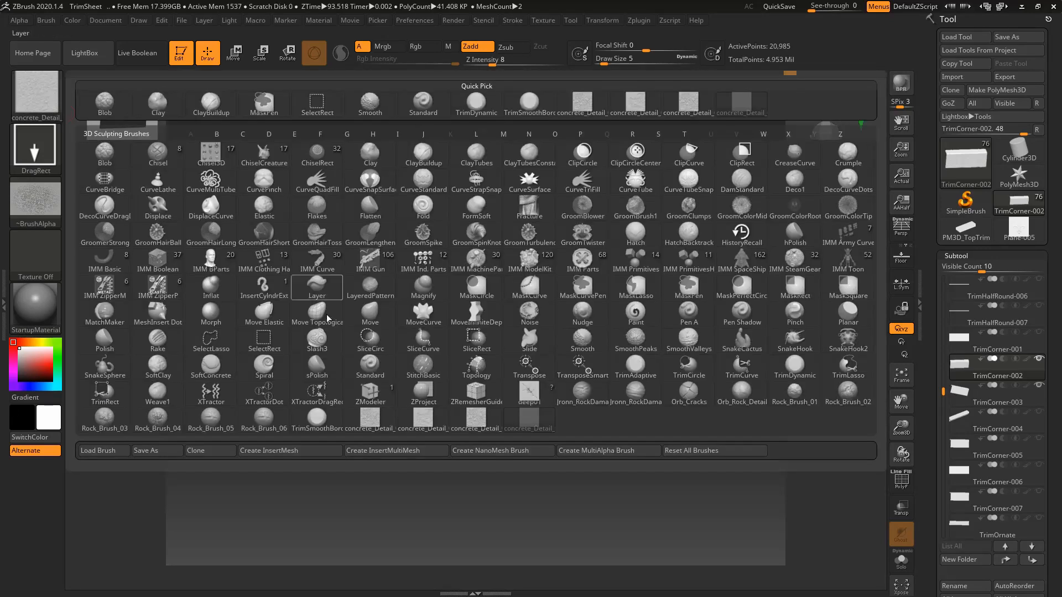
pyautogui.click(433, 427)
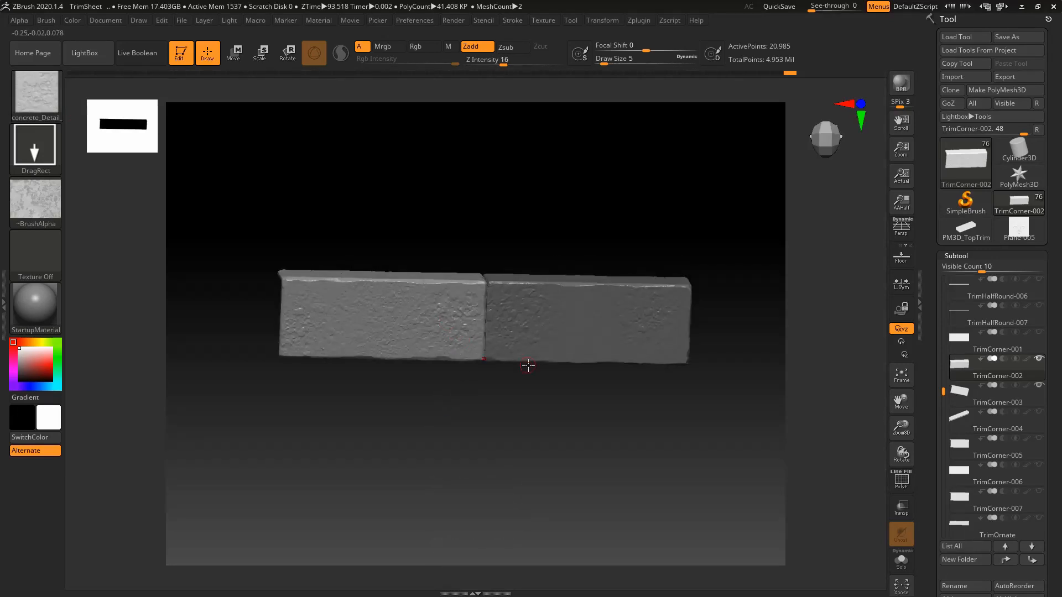
pyautogui.moveTo(528, 366); pyautogui.dragTo(408, 327, button='right')
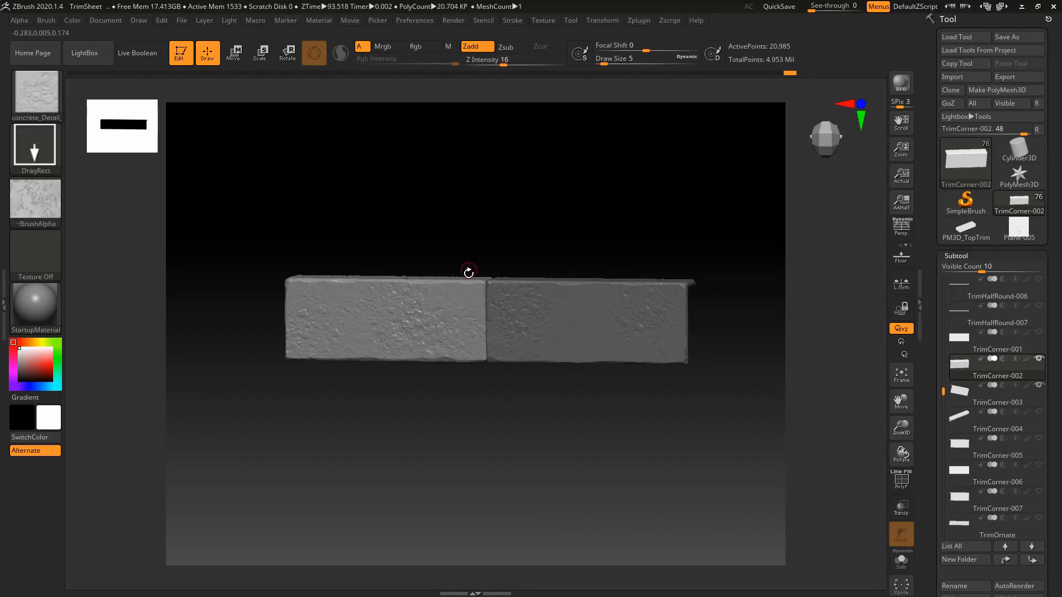
# - Set the Z Intensity to 23 and stamp stronger rough patches on TrimCorner-002's front and top faces
pyautogui.press('space')
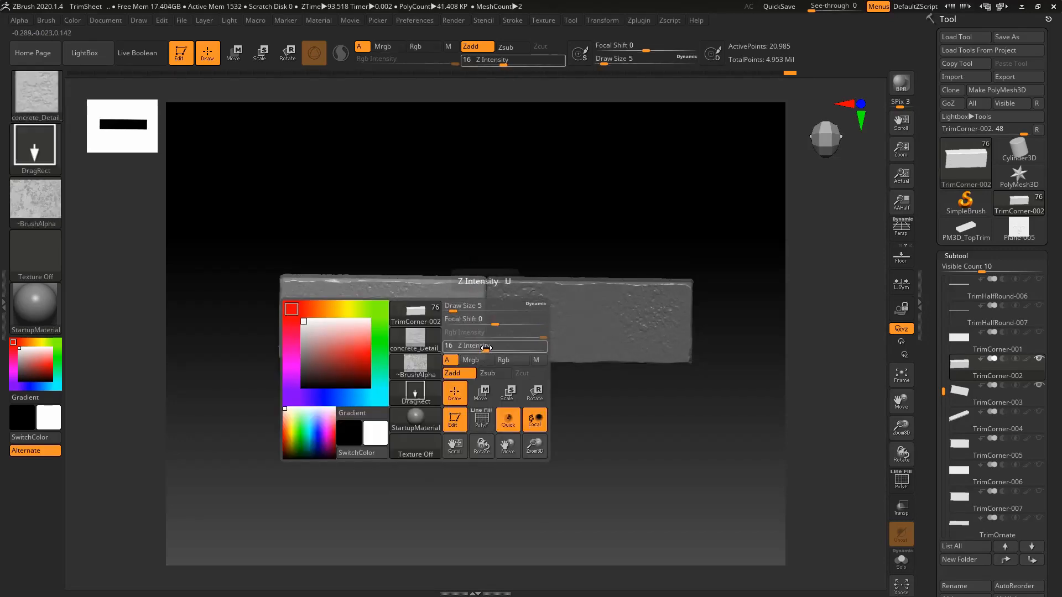
pyautogui.moveTo(486, 348); pyautogui.dragTo(492, 347)
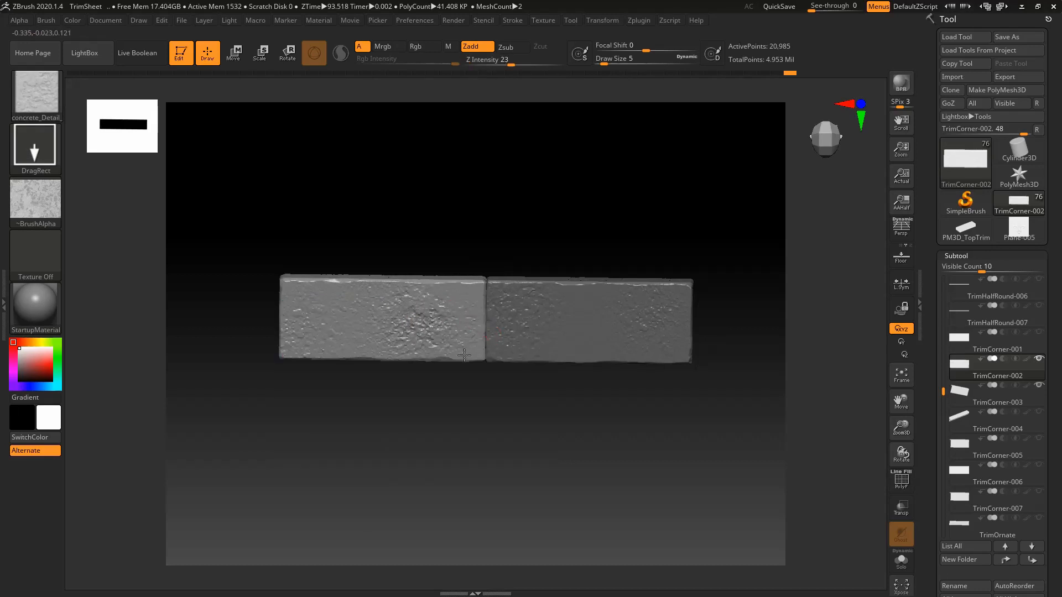
pyautogui.moveTo(540, 376)
pyautogui.mouseDown()
pyautogui.moveTo(550, 363)
pyautogui.moveTo(542, 381)
pyautogui.moveTo(534, 374)
pyautogui.mouseUp()
pyautogui.moveTo(414, 241); pyautogui.dragTo(536, 245)
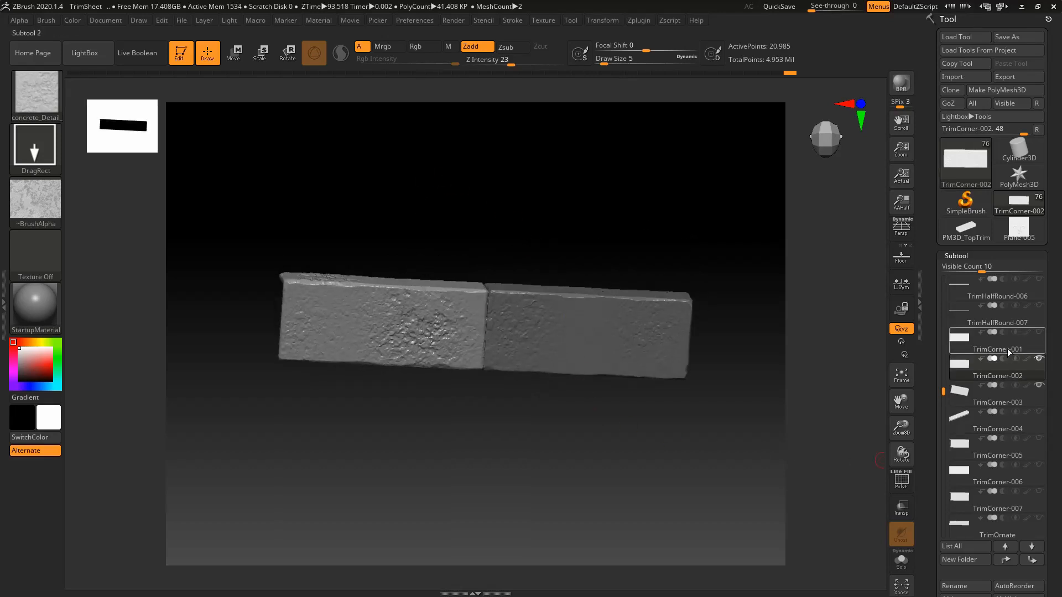
# - Select the TrimCorner-003 subtool and stamp the fourth concrete_Detail brush's fine texture over its front face
pyautogui.click(999, 397)
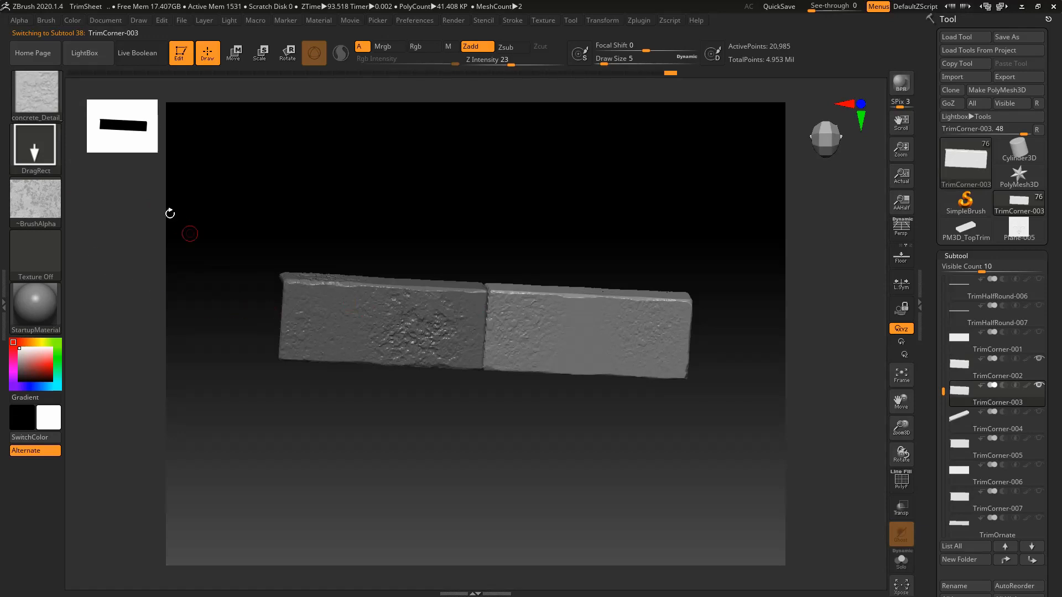
pyautogui.click(36, 92)
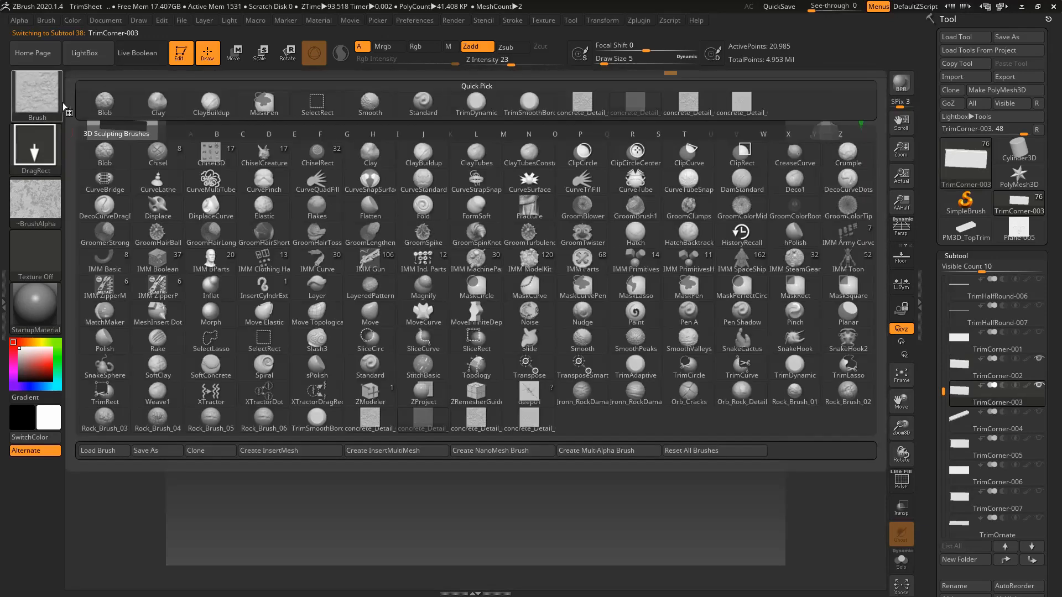
pyautogui.click(540, 432)
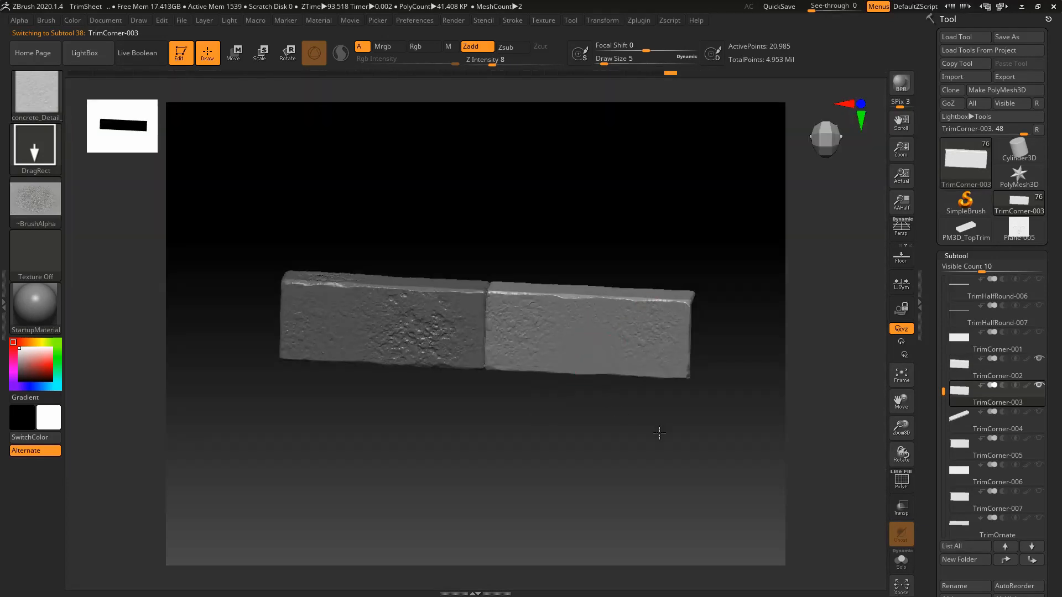
pyautogui.moveTo(651, 334); pyautogui.dragTo(656, 333, button='right')
pyautogui.keyDown('shift'); pyautogui.moveTo(647, 335); pyautogui.dragTo(607, 353); pyautogui.keyUp('shift')
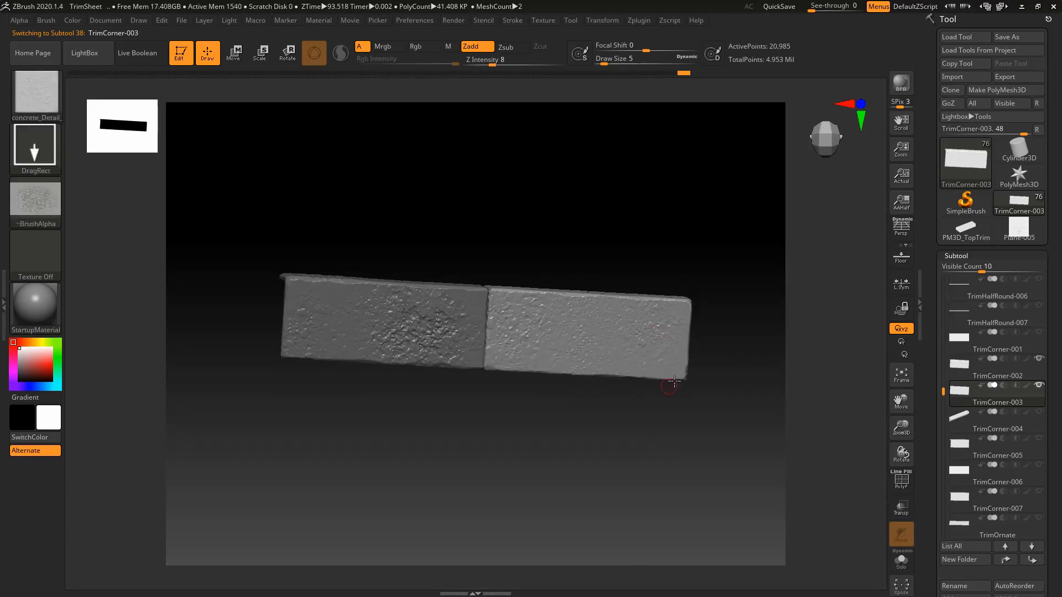
pyautogui.moveTo(674, 381); pyautogui.dragTo(663, 396, button='right')
# - Stamp the fine concrete texture on TrimCorner-003's top face, undoing the first stroke and repeating it toward the left end
pyautogui.moveTo(658, 322); pyautogui.dragTo(653, 420, button='right')
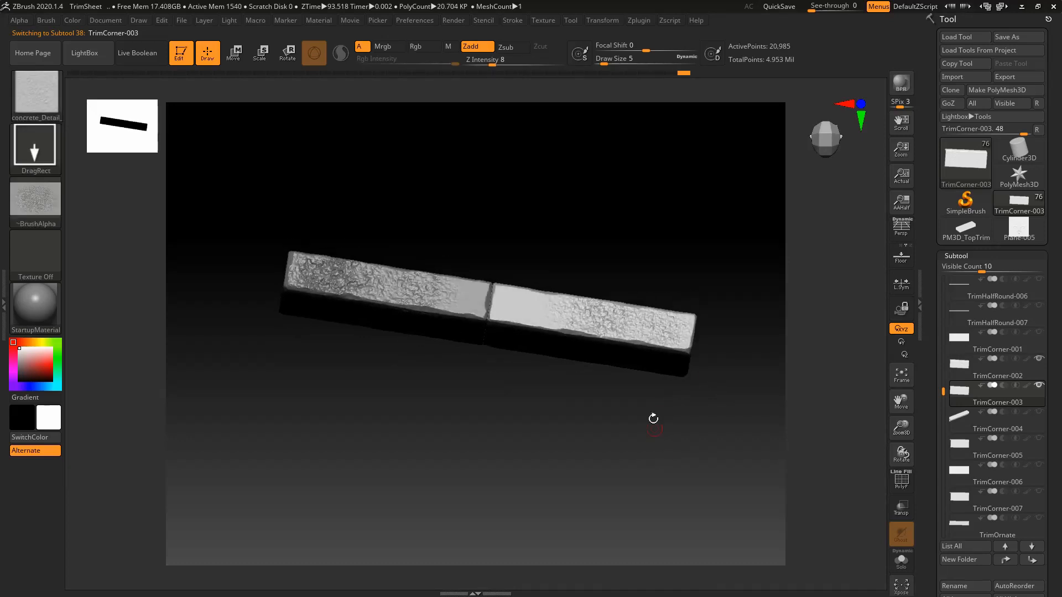
pyautogui.moveTo(520, 302); pyautogui.dragTo(647, 323)
pyautogui.moveTo(645, 295); pyautogui.dragTo(645, 311, button='right')
pyautogui.hotkey('ctrl', 'z')
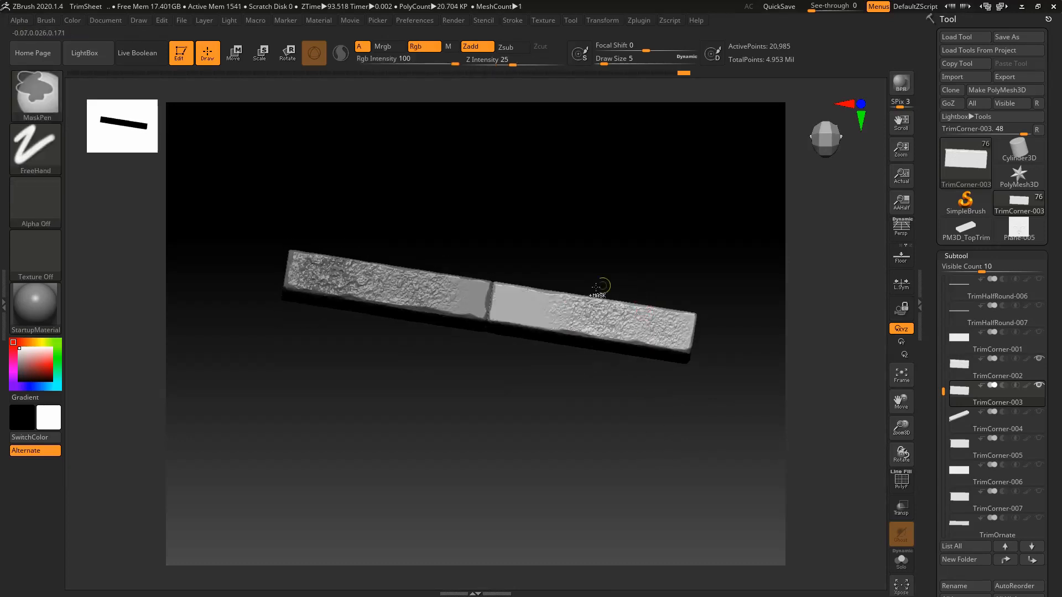
pyautogui.moveTo(517, 304); pyautogui.dragTo(523, 361)
pyautogui.moveTo(535, 424)
pyautogui.mouseDown(button='right')
pyautogui.moveTo(550, 282)
pyautogui.moveTo(462, 274)
pyautogui.mouseUp(button='right')
# - Switch to the third concrete_Detail brush and stamp coarser bumps near the left end and lower middle of TrimCorner-003's front face
pyautogui.click(36, 110)
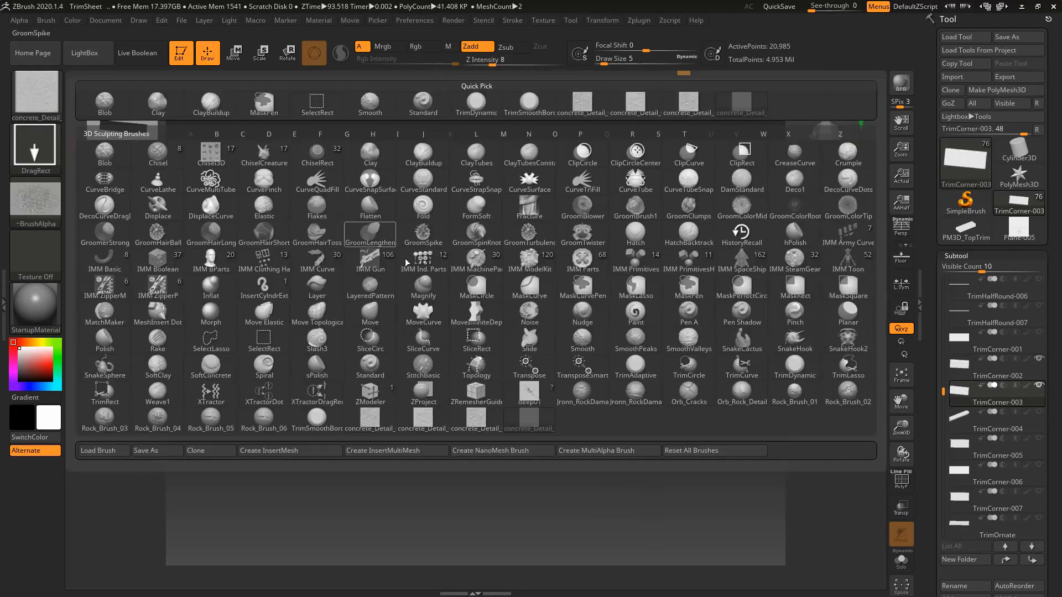
pyautogui.click(489, 421)
pyautogui.keyDown('ctrl'); pyautogui.moveTo(603, 387); pyautogui.dragTo(581, 344, button='right'); pyautogui.keyUp('ctrl')
pyautogui.moveTo(502, 382)
pyautogui.keyDown('ctrl'); pyautogui.mouseDown(button='right')
pyautogui.moveTo(508, 354)
pyautogui.moveTo(536, 497)
pyautogui.moveTo(563, 536)
pyautogui.mouseUp(button='right'); pyautogui.keyUp('ctrl')
pyautogui.keyDown('ctrl'); pyautogui.moveTo(613, 349); pyautogui.dragTo(453, 319, button='right'); pyautogui.keyUp('ctrl')
pyautogui.keyDown('alt'); pyautogui.moveTo(560, 261); pyautogui.dragTo(337, 265, button='right'); pyautogui.keyUp('alt')
pyautogui.keyDown('ctrl'); pyautogui.moveTo(417, 344); pyautogui.dragTo(422, 366, button='right'); pyautogui.keyUp('ctrl')
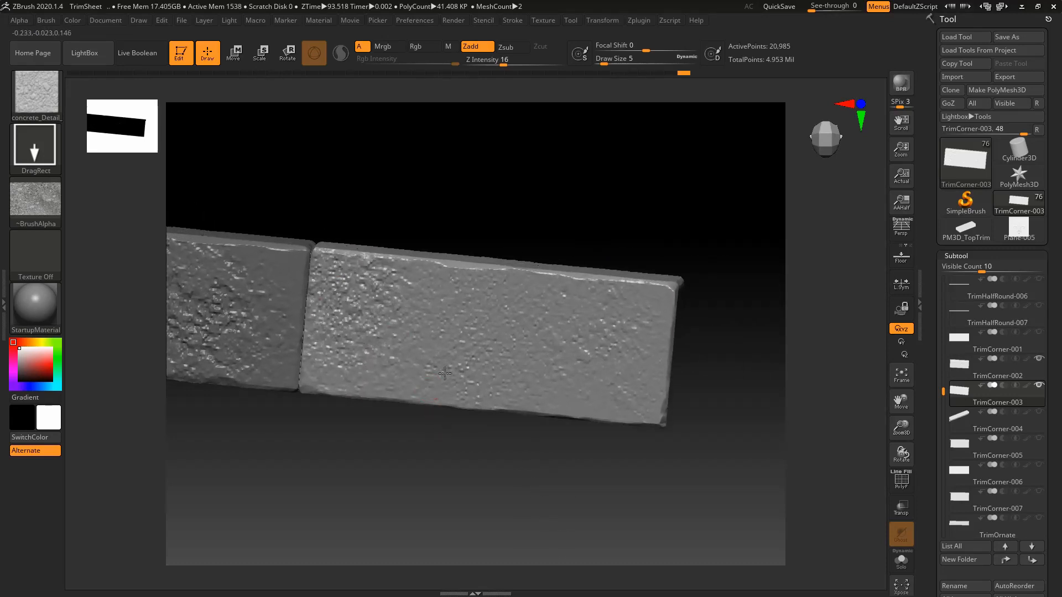
pyautogui.moveTo(491, 375); pyautogui.dragTo(559, 363, button='right')
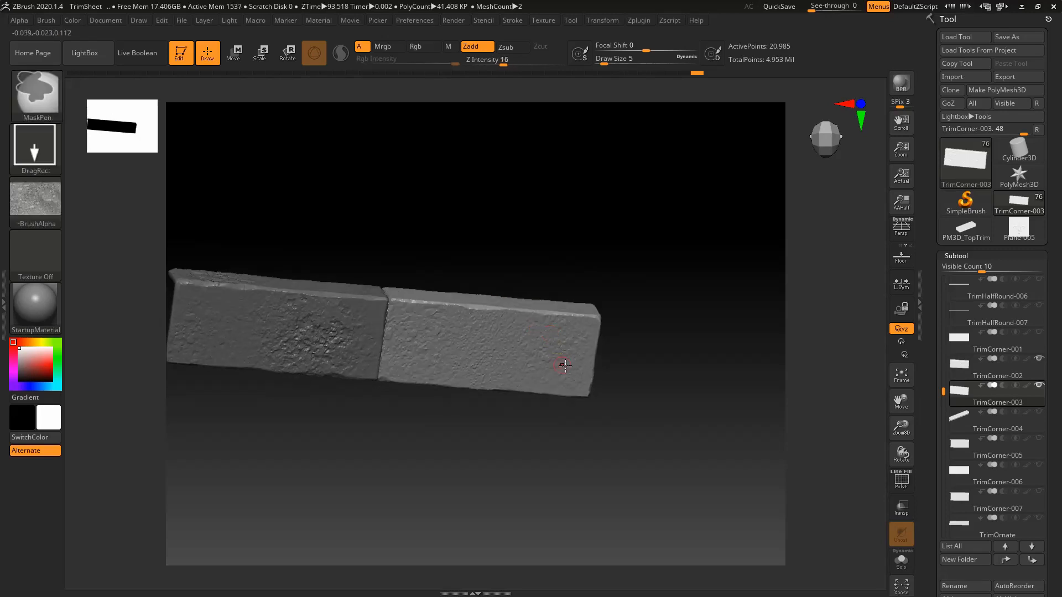
# - Stamp more coarse concrete bumps on the right part of TrimCorner-003's top face and the upper right of its front face
pyautogui.moveTo(564, 279); pyautogui.dragTo(530, 317, button='right')
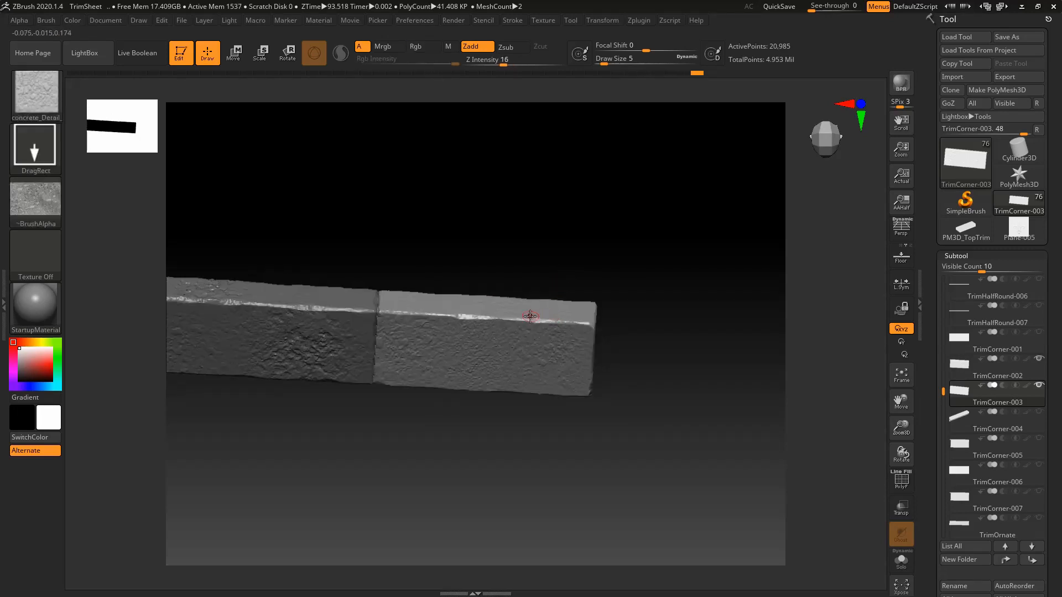
pyautogui.moveTo(600, 256)
pyautogui.mouseDown()
pyautogui.moveTo(581, 287)
pyautogui.moveTo(585, 244)
pyautogui.mouseUp()
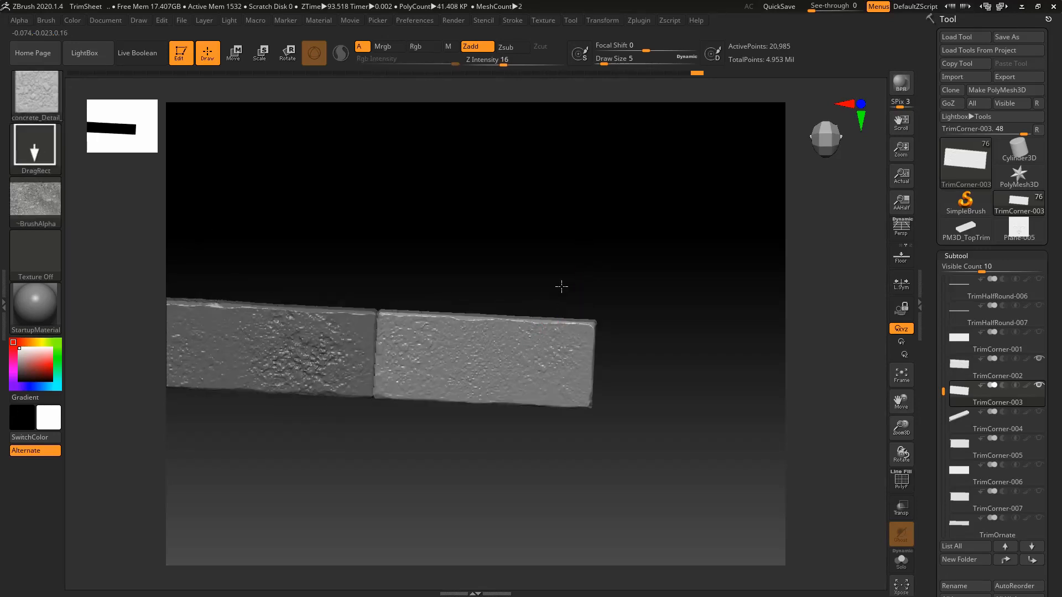
pyautogui.moveTo(562, 286); pyautogui.dragTo(533, 314)
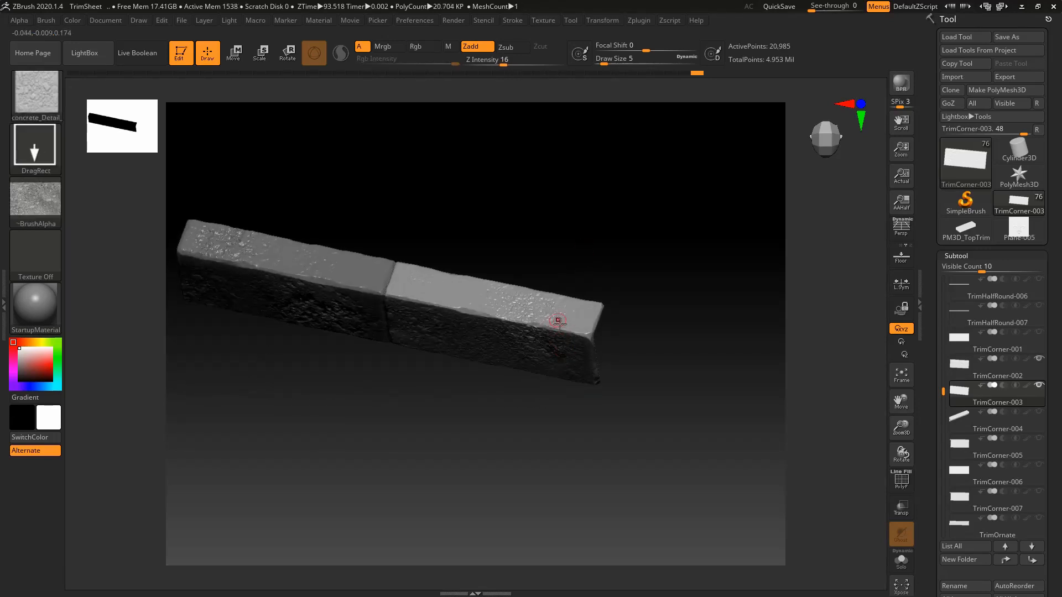
pyautogui.moveTo(552, 318)
pyautogui.mouseDown(button='right')
pyautogui.moveTo(555, 350)
pyautogui.moveTo(583, 253)
pyautogui.moveTo(560, 237)
pyautogui.moveTo(542, 341)
pyautogui.moveTo(533, 315)
pyautogui.moveTo(505, 372)
pyautogui.moveTo(486, 218)
pyautogui.moveTo(546, 279)
pyautogui.moveTo(543, 322)
pyautogui.mouseUp(button='right')
pyautogui.keyDown('ctrl'); pyautogui.moveTo(521, 396); pyautogui.dragTo(512, 573, button='right'); pyautogui.keyUp('ctrl')
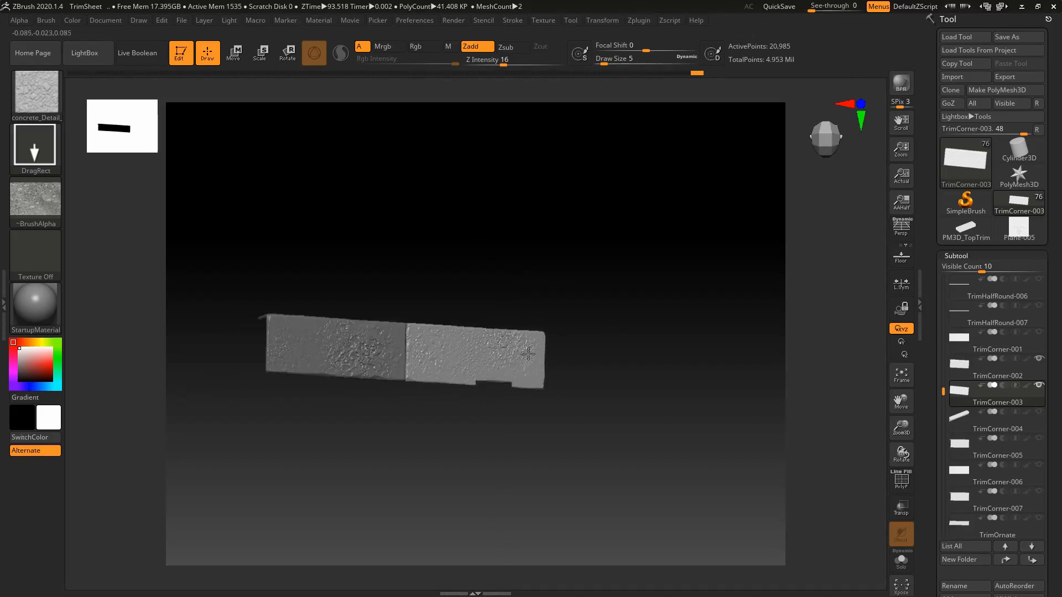
pyautogui.keyDown('alt'); pyautogui.moveTo(497, 355); pyautogui.dragTo(608, 272, button='right'); pyautogui.keyUp('alt')
pyautogui.keyDown('ctrl'); pyautogui.moveTo(608, 272); pyautogui.dragTo(563, 306, button='right'); pyautogui.keyUp('ctrl')
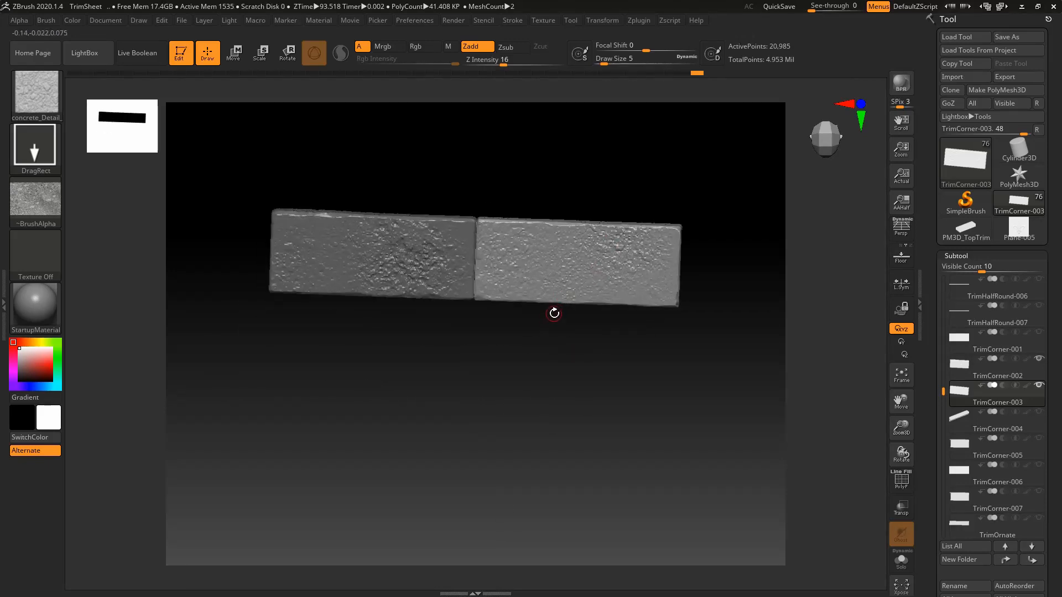
# - Switch to the TrimSmoothBorder brush and set its draw size to 20, Z intensity to 55 and focal shift to -54
pyautogui.press('b')
pyautogui.press('t')
pyautogui.press('s')
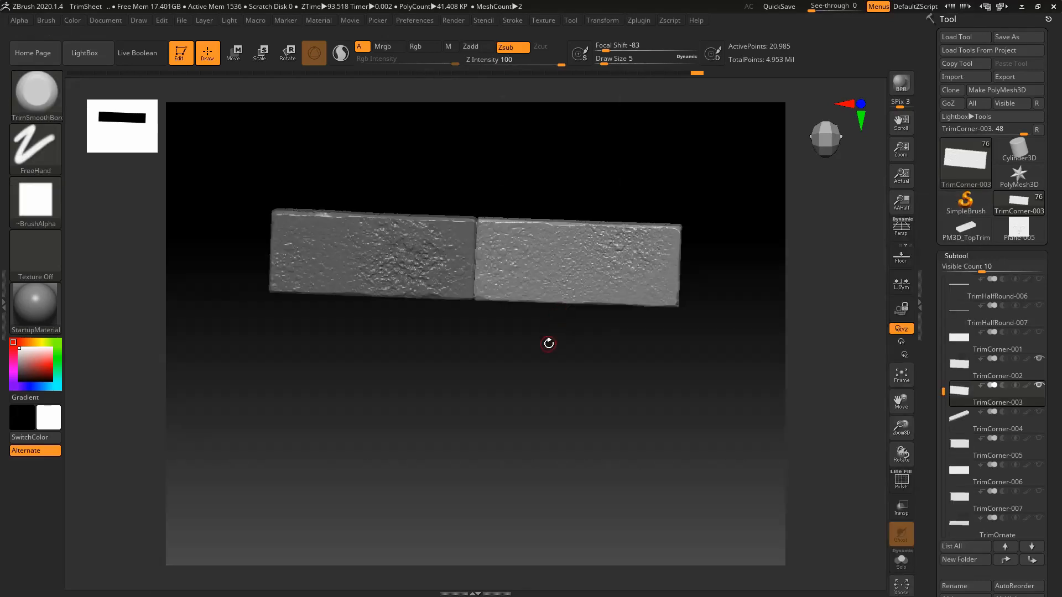
pyautogui.press('space')
pyautogui.moveTo(523, 288); pyautogui.dragTo(529, 288)
pyautogui.keyDown('ctrl'); pyautogui.moveTo(531, 284); pyautogui.dragTo(546, 355, button='right'); pyautogui.keyUp('ctrl')
pyautogui.press('space')
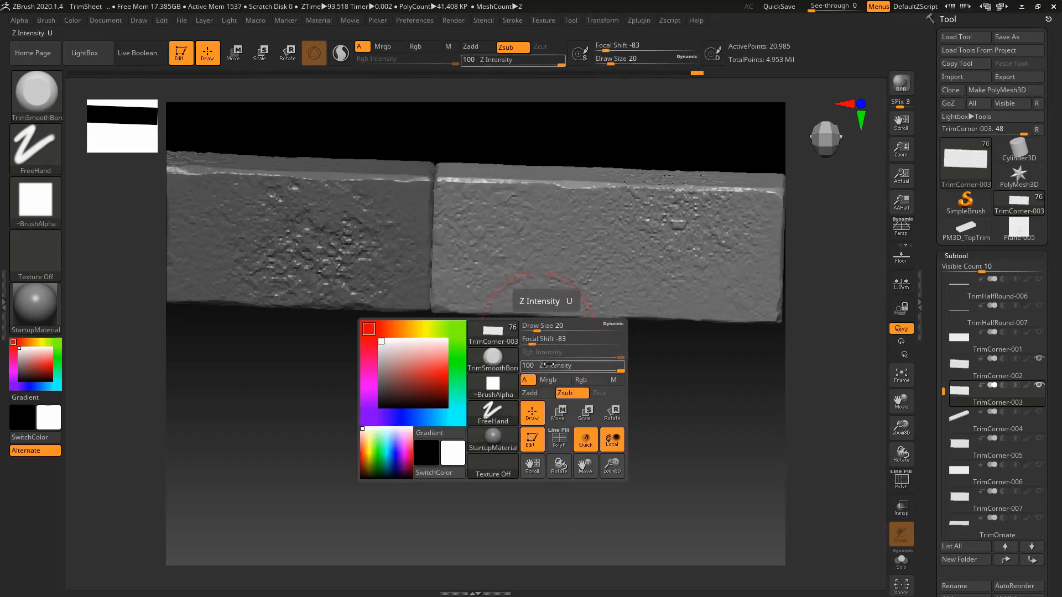
pyautogui.moveTo(581, 368); pyautogui.dragTo(604, 372)
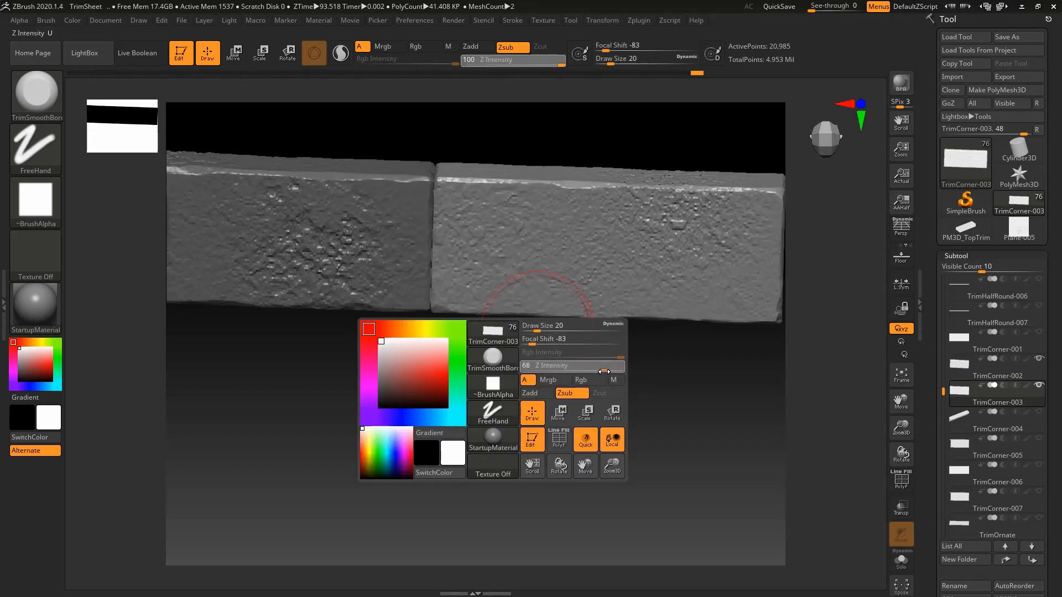
pyautogui.press('space')
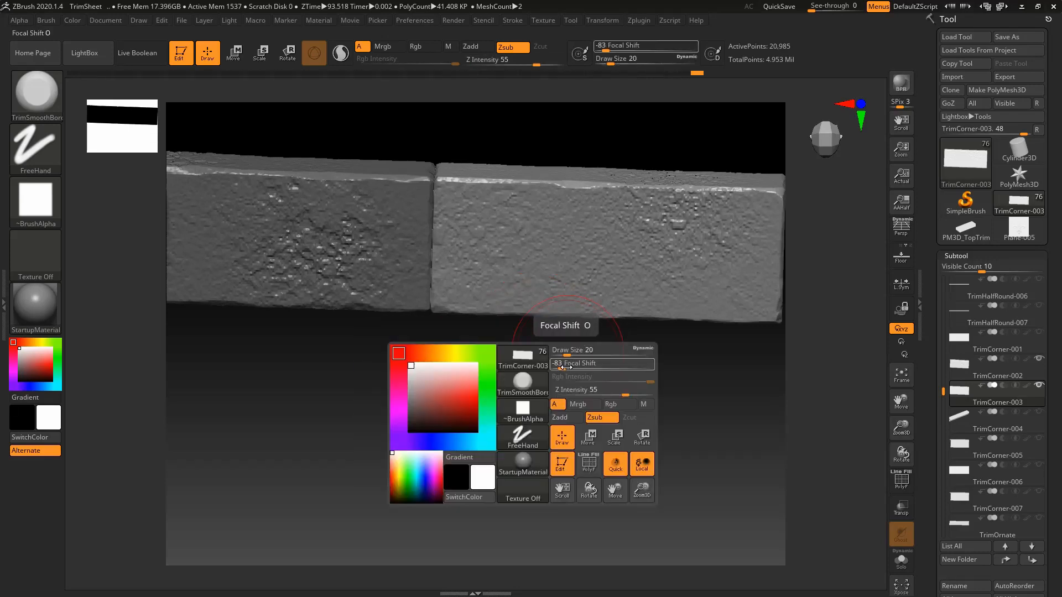
pyautogui.moveTo(563, 367); pyautogui.dragTo(576, 369)
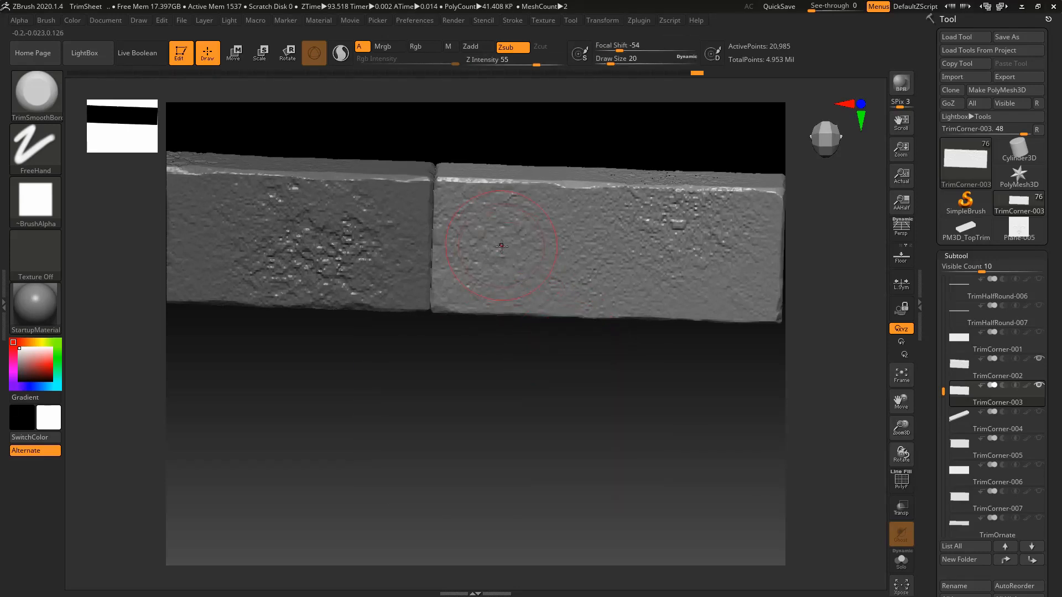
# - Flatten the concrete texture on the left and middle parts of TrimCorner-003's front face
pyautogui.moveTo(523, 223); pyautogui.dragTo(561, 212, button='right')
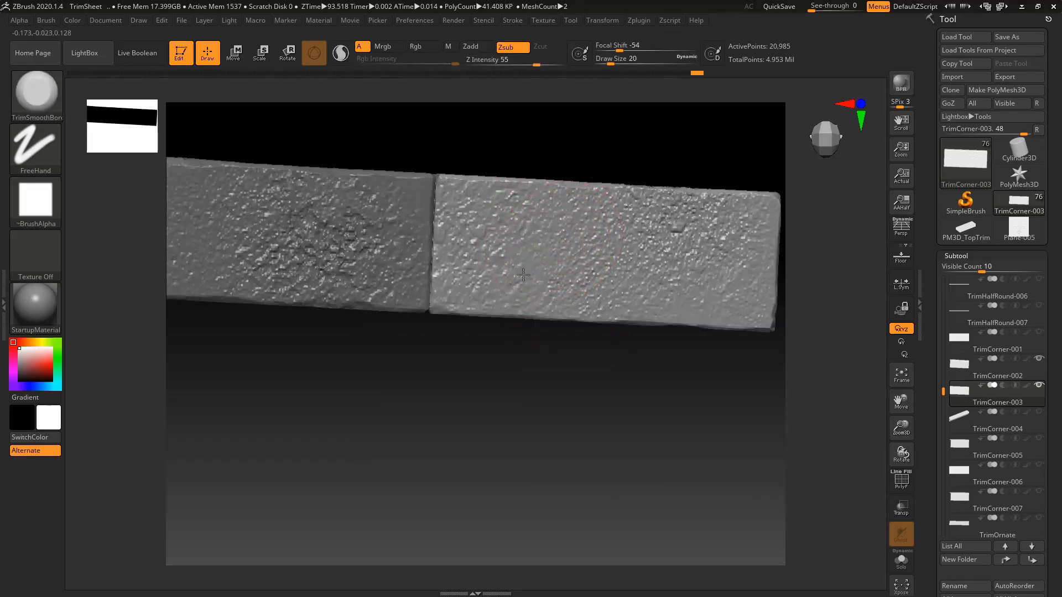
pyautogui.moveTo(548, 261)
pyautogui.mouseDown(button='right')
pyautogui.moveTo(557, 279)
pyautogui.moveTo(571, 221)
pyautogui.mouseUp(button='right')
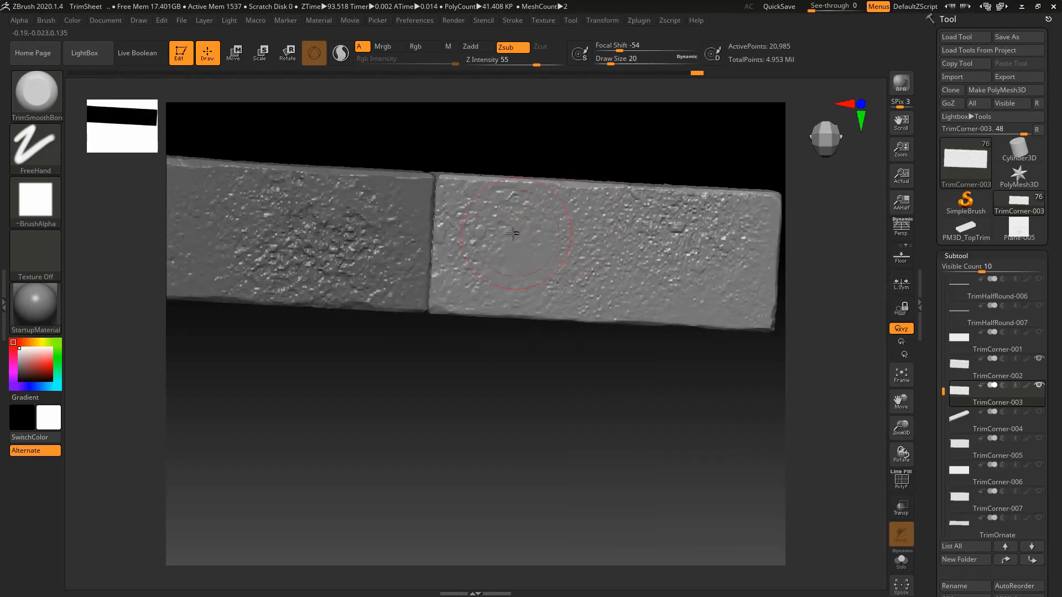
pyautogui.moveTo(514, 232); pyautogui.dragTo(480, 216)
pyautogui.keyDown('alt'); pyautogui.moveTo(615, 231); pyautogui.dragTo(509, 249, button='right'); pyautogui.keyUp('alt')
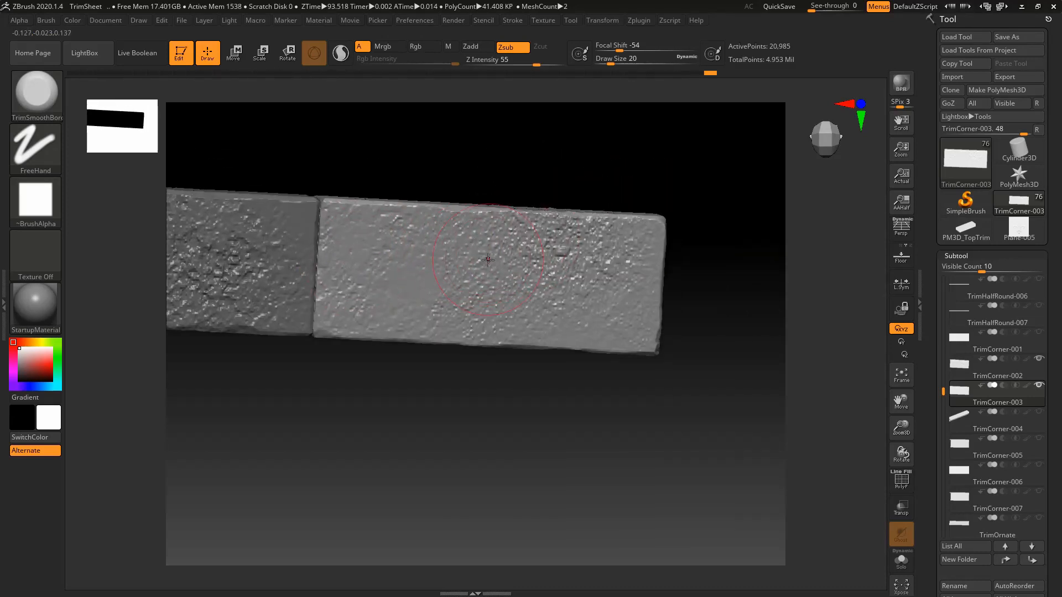
pyautogui.keyDown('shift'); pyautogui.moveTo(488, 260); pyautogui.dragTo(537, 254); pyautogui.keyUp('shift')
pyautogui.moveTo(545, 287); pyautogui.dragTo(547, 298, button='right')
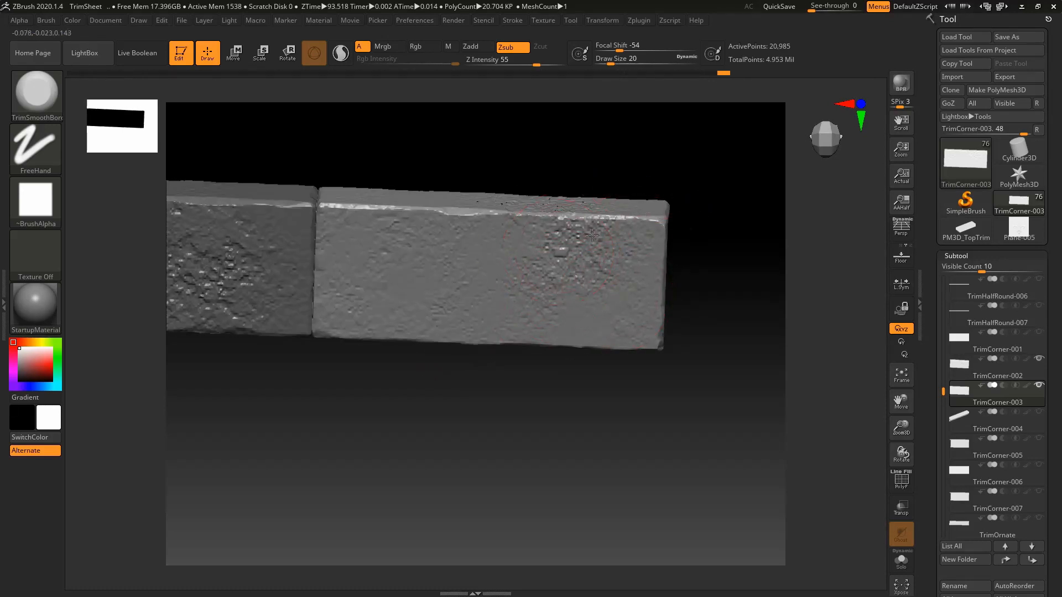
# - Flatten the concrete texture on the left and middle parts of TrimCorner-003's top face
pyautogui.moveTo(569, 339); pyautogui.dragTo(569, 286, button='right')
pyautogui.moveTo(636, 238); pyautogui.dragTo(575, 259, button='right')
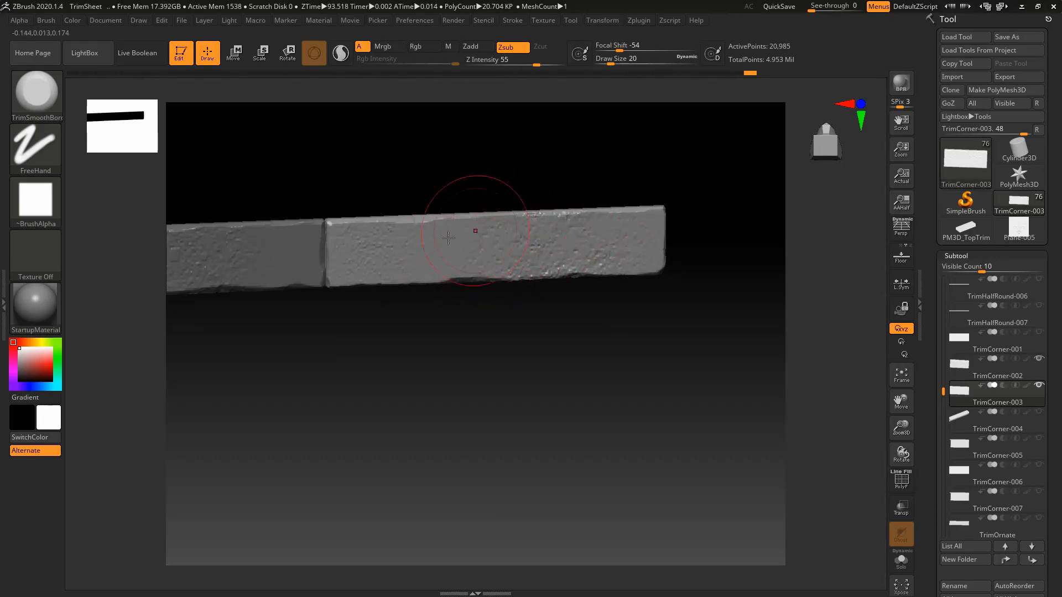
pyautogui.keyDown('ctrl'); pyautogui.moveTo(479, 227); pyautogui.dragTo(643, 295, button='right'); pyautogui.keyUp('ctrl')
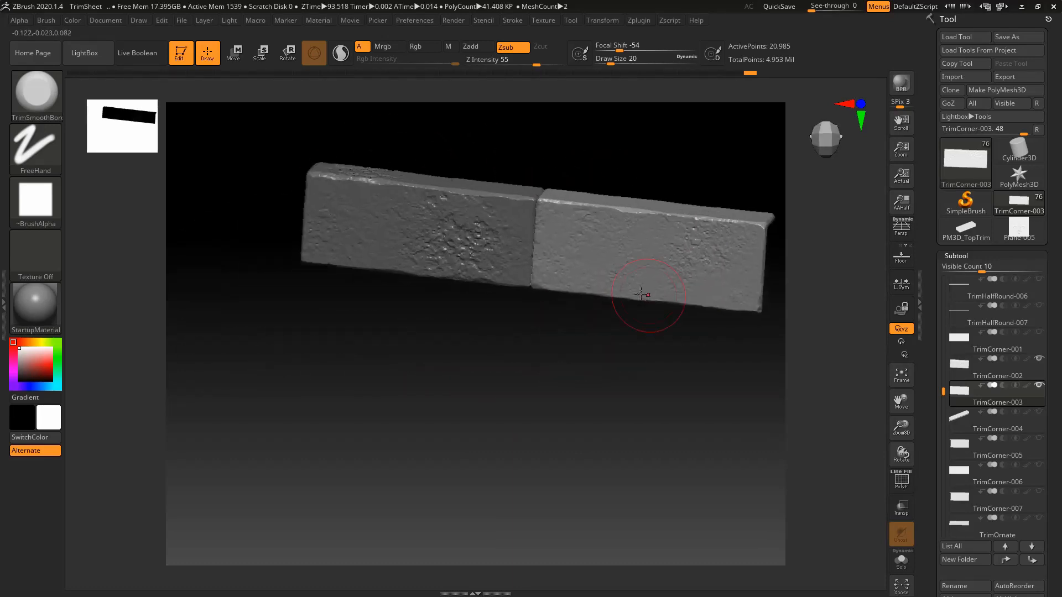
pyautogui.moveTo(487, 271); pyautogui.dragTo(511, 238, button='right')
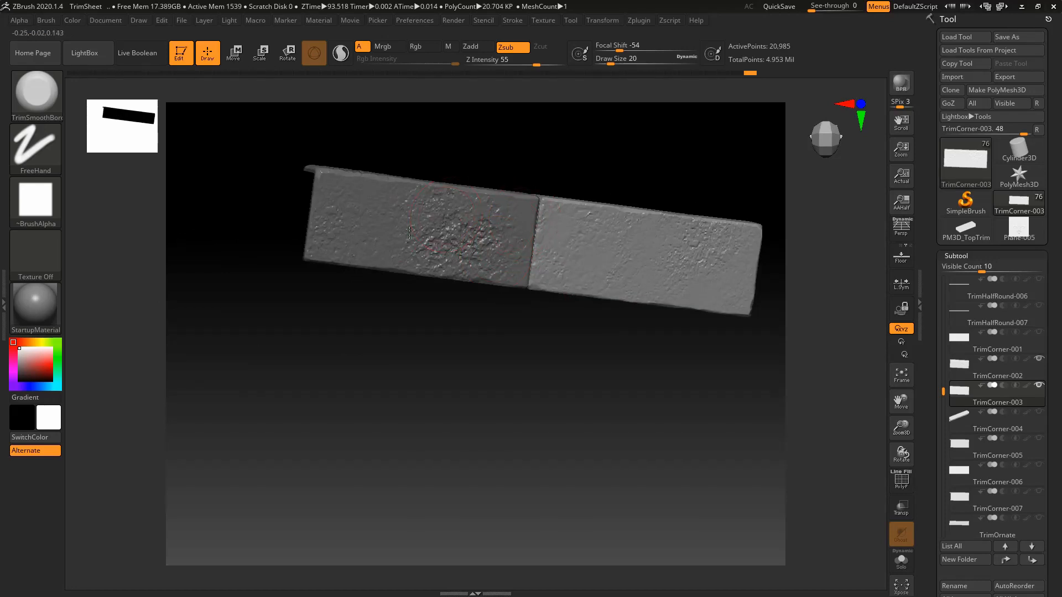
pyautogui.keyDown('ctrl'); pyautogui.moveTo(523, 359); pyautogui.dragTo(492, 447, button='right'); pyautogui.keyUp('ctrl')
pyautogui.moveTo(608, 281)
pyautogui.mouseDown(button='right')
pyautogui.moveTo(604, 312)
pyautogui.moveTo(571, 305)
pyautogui.mouseUp(button='right')
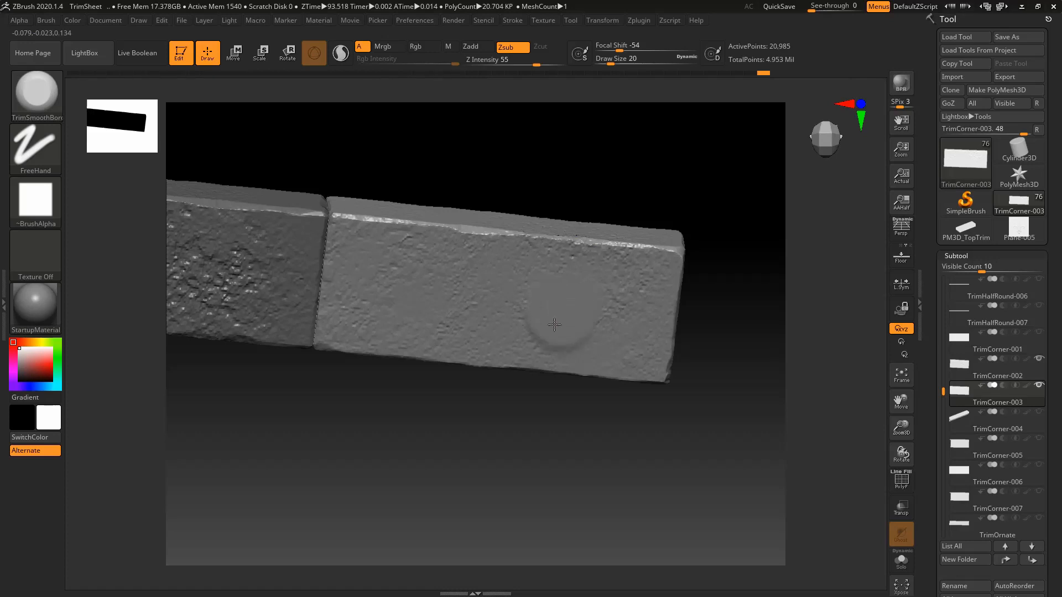
pyautogui.moveTo(554, 324); pyautogui.dragTo(531, 273, button='right')
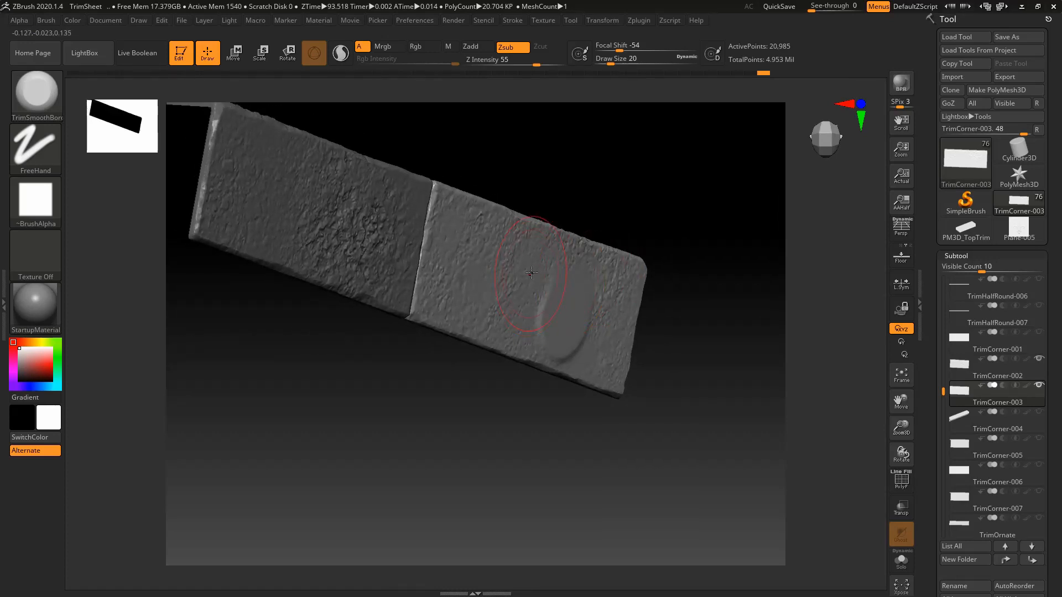
pyautogui.moveTo(548, 230); pyautogui.dragTo(553, 224)
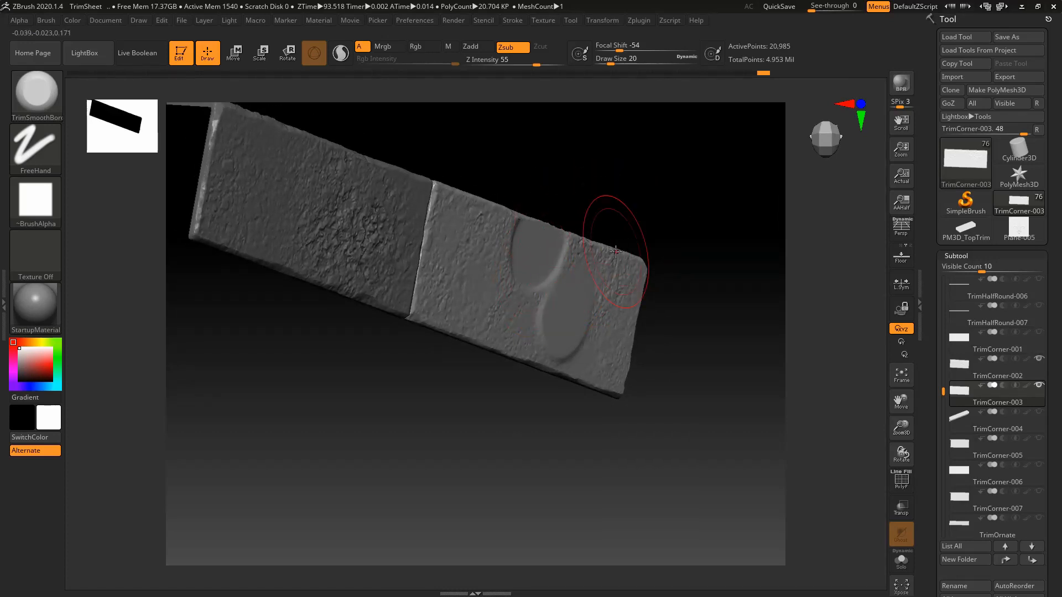
pyautogui.moveTo(615, 252)
pyautogui.mouseDown(button='right')
pyautogui.moveTo(635, 253)
pyautogui.moveTo(580, 283)
pyautogui.mouseUp(button='right')
pyautogui.hotkey('ctrl', 'z')
pyautogui.hotkey('ctrl', 'z')
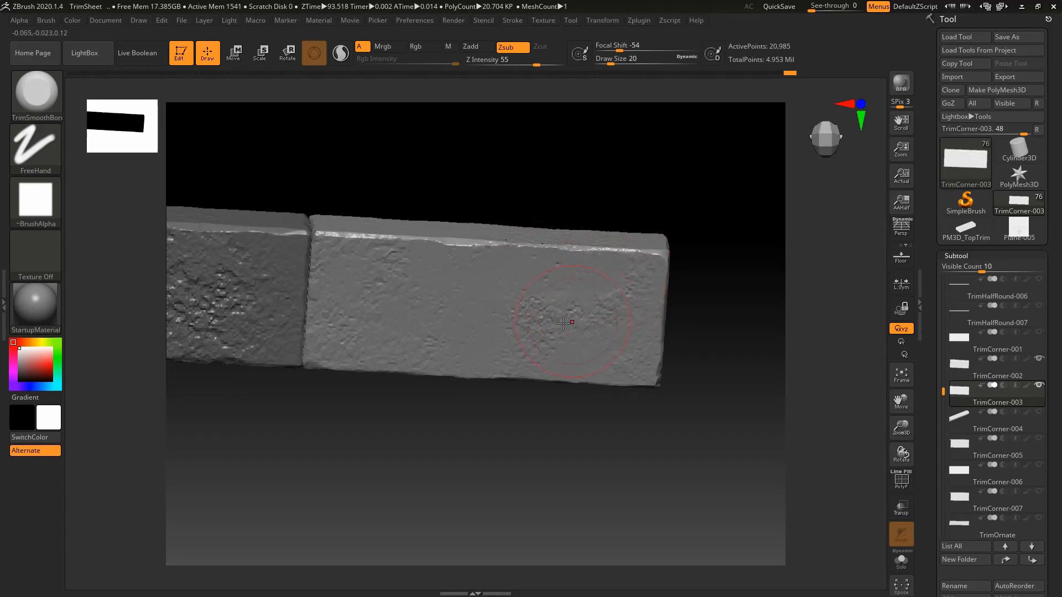
# - Flatten the coarse concrete bumps on the right part of TrimCorner-003's front face with light strokes
pyautogui.moveTo(563, 323); pyautogui.dragTo(591, 354, button='right')
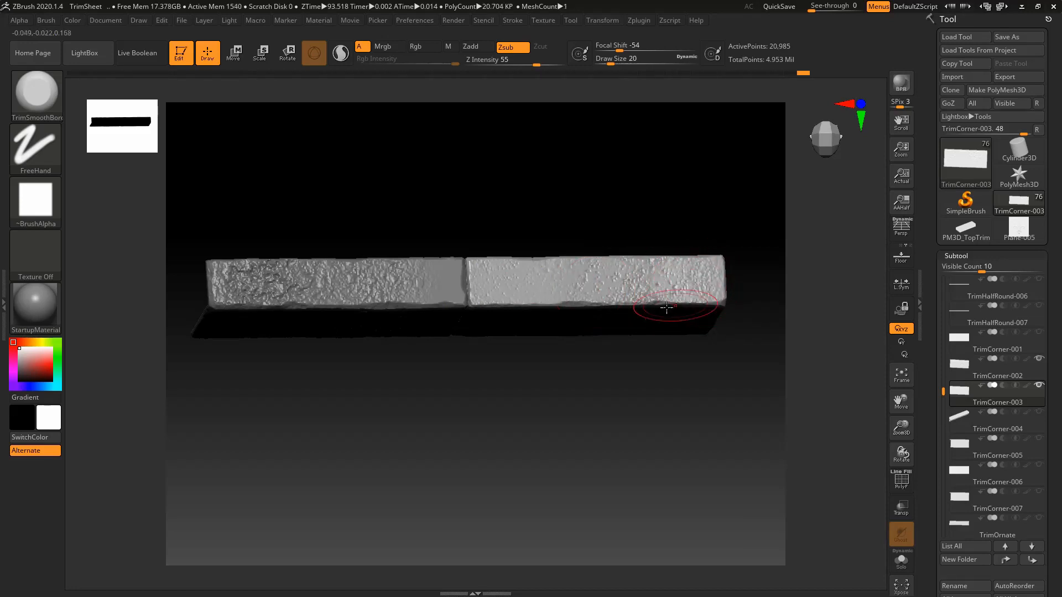
pyautogui.moveTo(669, 304); pyautogui.dragTo(659, 194, button='right')
pyautogui.moveTo(590, 337); pyautogui.dragTo(606, 273, button='right')
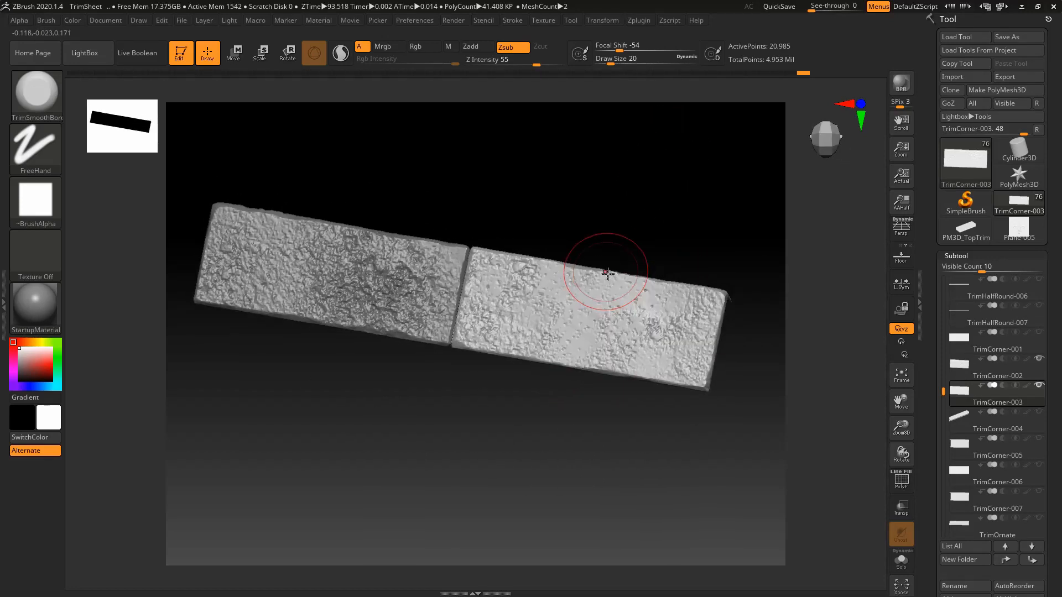
pyautogui.moveTo(612, 332)
pyautogui.mouseDown(button='right')
pyautogui.moveTo(622, 360)
pyautogui.moveTo(543, 282)
pyautogui.mouseUp(button='right')
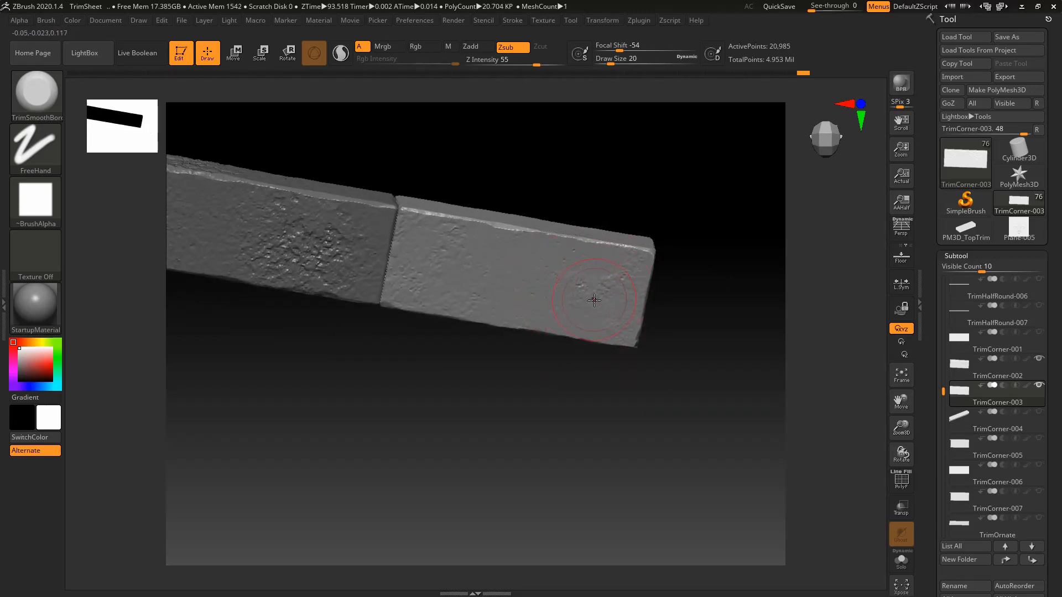
pyautogui.moveTo(599, 291); pyautogui.dragTo(629, 275)
pyautogui.moveTo(630, 275); pyautogui.dragTo(621, 260, button='right')
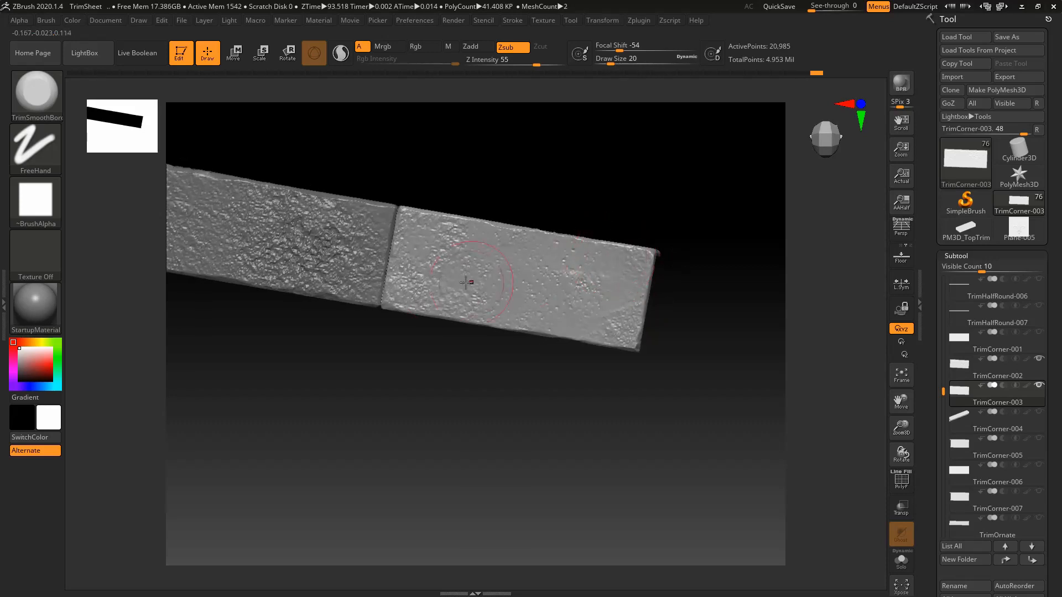
# - Select the TrimCorner-002 subtool and flatten the rough concrete texture across its front face, leaving patches of coarse detail
pyautogui.moveTo(523, 299); pyautogui.dragTo(558, 345, button='right')
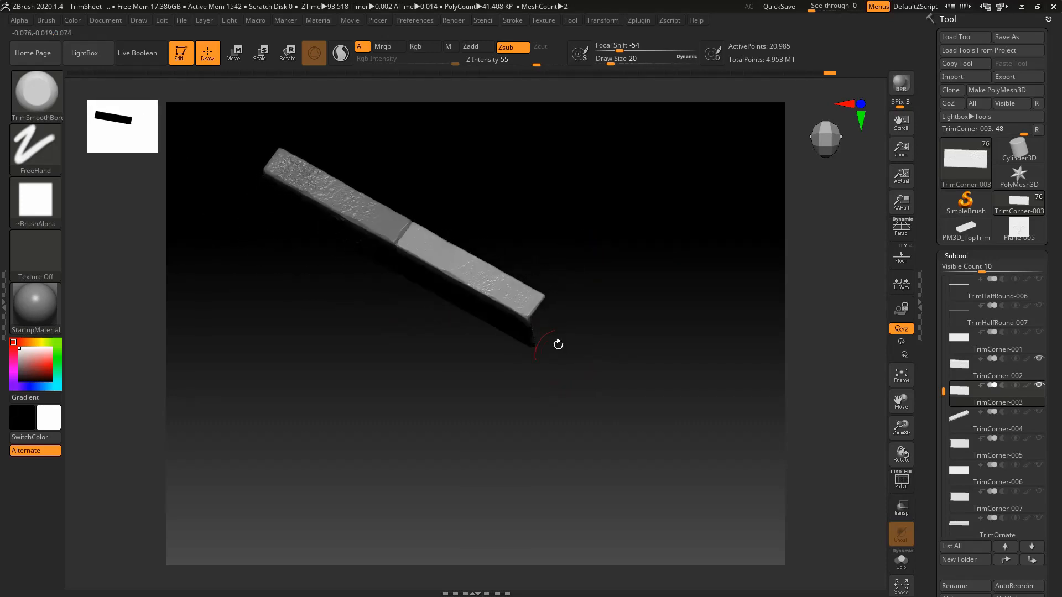
pyautogui.moveTo(532, 267)
pyautogui.mouseDown(button='right')
pyautogui.moveTo(550, 268)
pyautogui.moveTo(504, 271)
pyautogui.mouseUp(button='right')
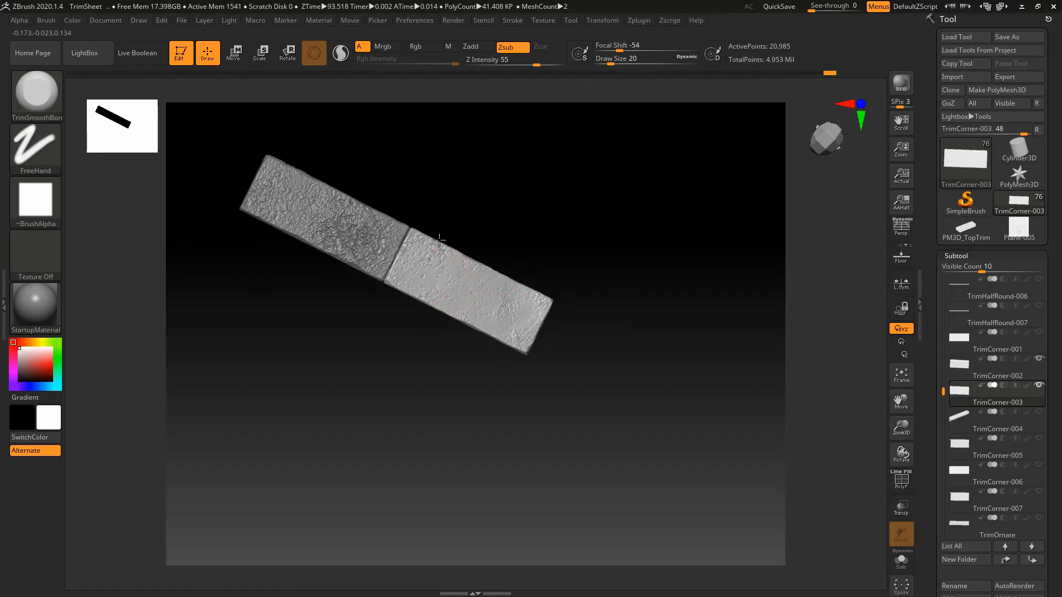
pyautogui.moveTo(573, 208); pyautogui.dragTo(559, 218, button='right')
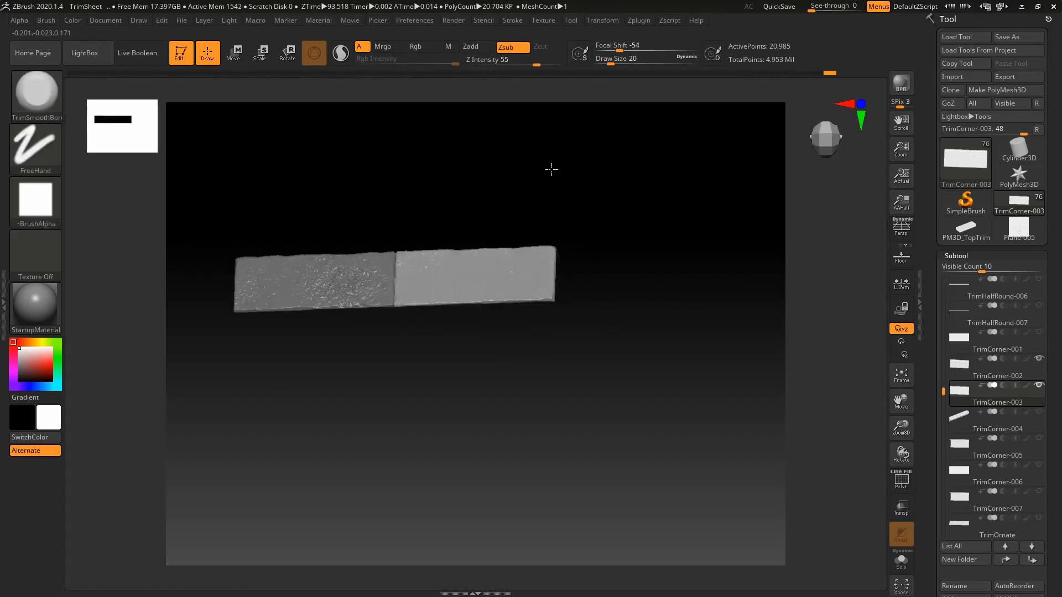
pyautogui.moveTo(551, 169); pyautogui.dragTo(546, 251, button='right')
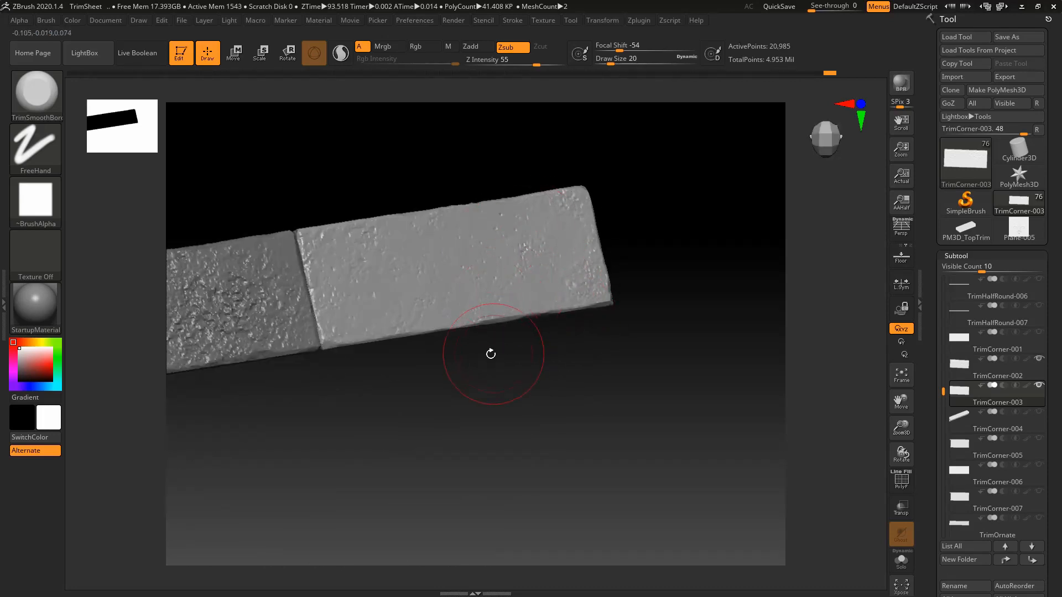
pyautogui.moveTo(491, 354); pyautogui.dragTo(590, 357, button='right')
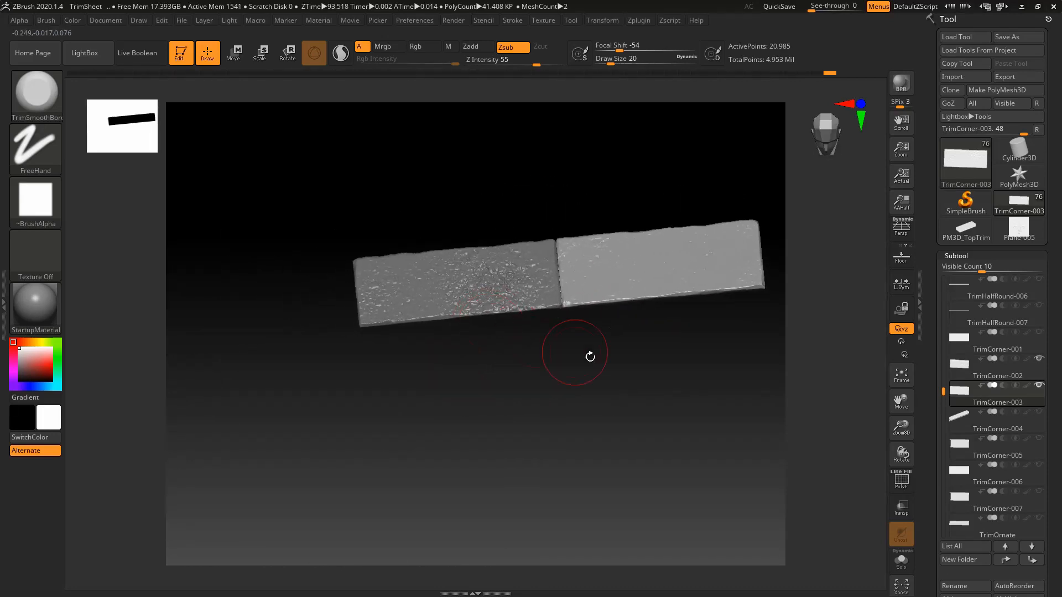
pyautogui.click(1008, 378)
pyautogui.keyDown('ctrl'); pyautogui.moveTo(509, 280); pyautogui.dragTo(514, 307, button='right'); pyautogui.keyUp('ctrl')
pyautogui.moveTo(515, 307); pyautogui.dragTo(522, 308, button='right')
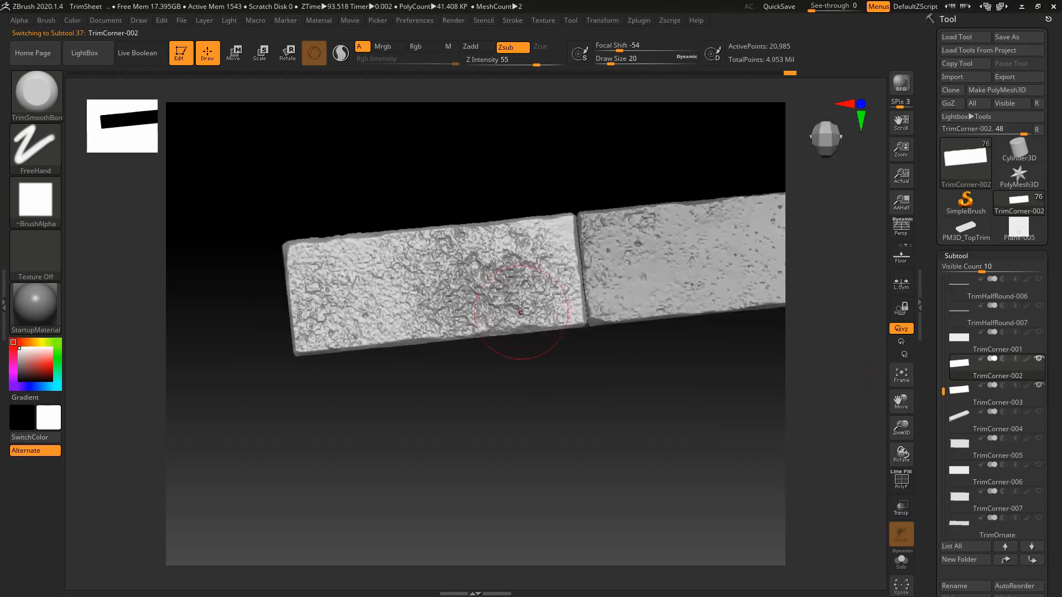
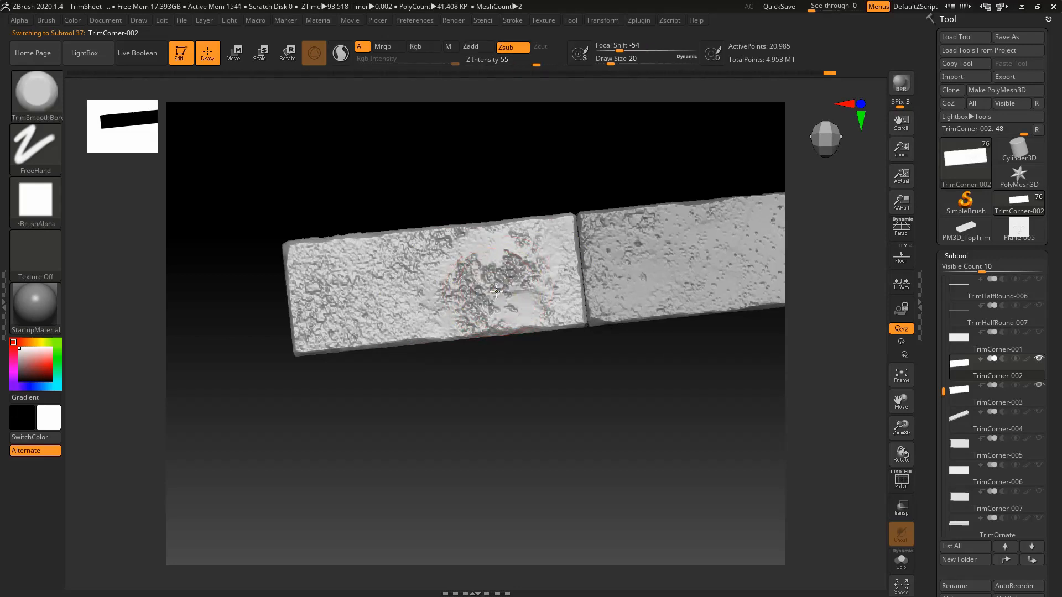
pyautogui.moveTo(510, 270)
pyautogui.mouseDown()
pyautogui.moveTo(394, 258)
pyautogui.moveTo(320, 270)
pyautogui.moveTo(310, 298)
pyautogui.moveTo(346, 322)
pyautogui.moveTo(444, 327)
pyautogui.mouseUp()
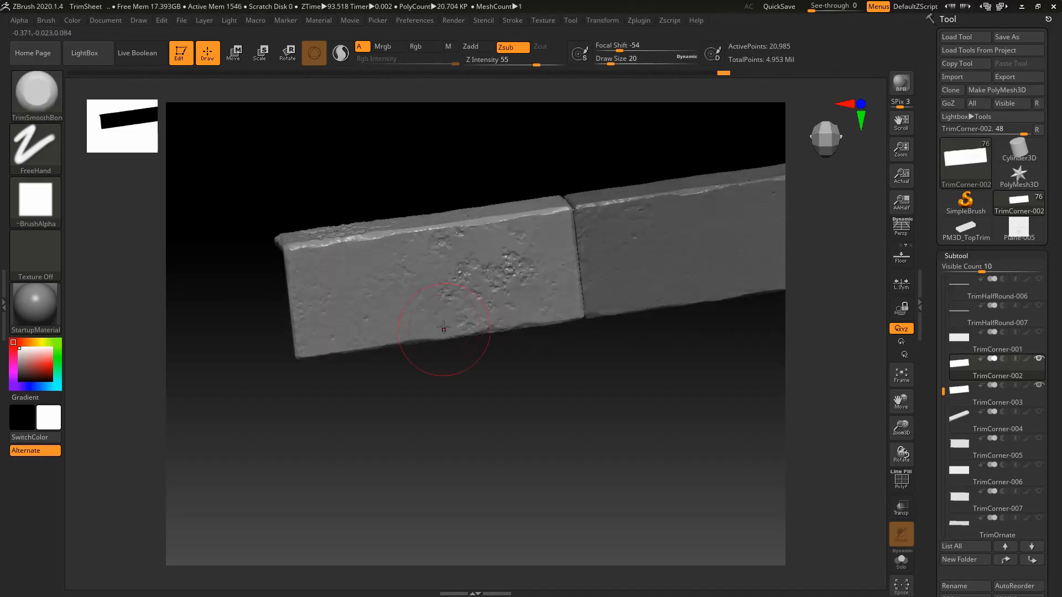
pyautogui.moveTo(532, 227); pyautogui.dragTo(520, 185, button='right')
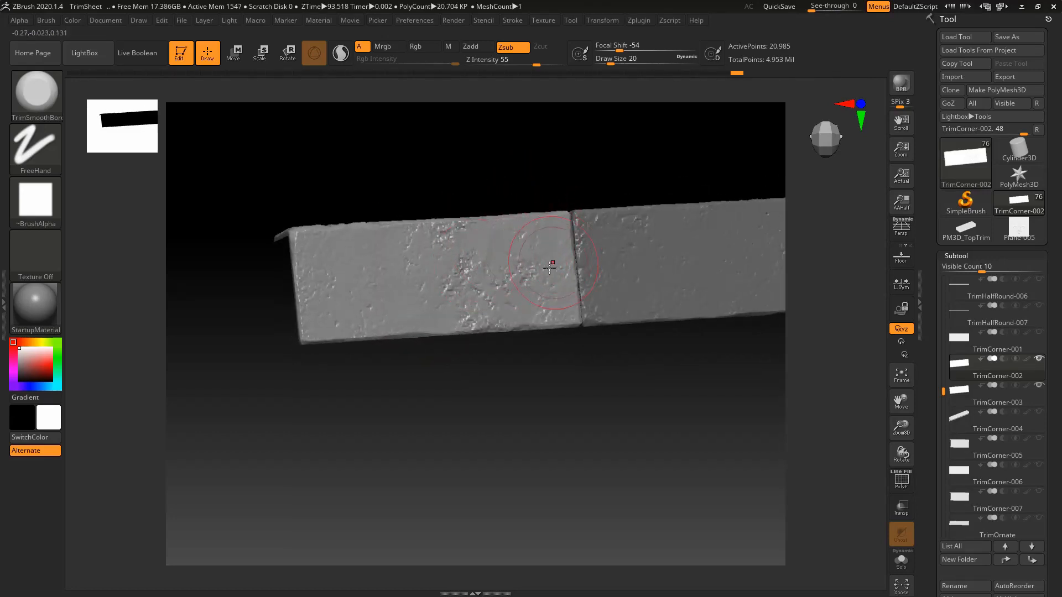
# - Flatten the concrete texture along TrimCorner-002's top face toward its left end
pyautogui.moveTo(545, 290); pyautogui.dragTo(517, 310, button='right')
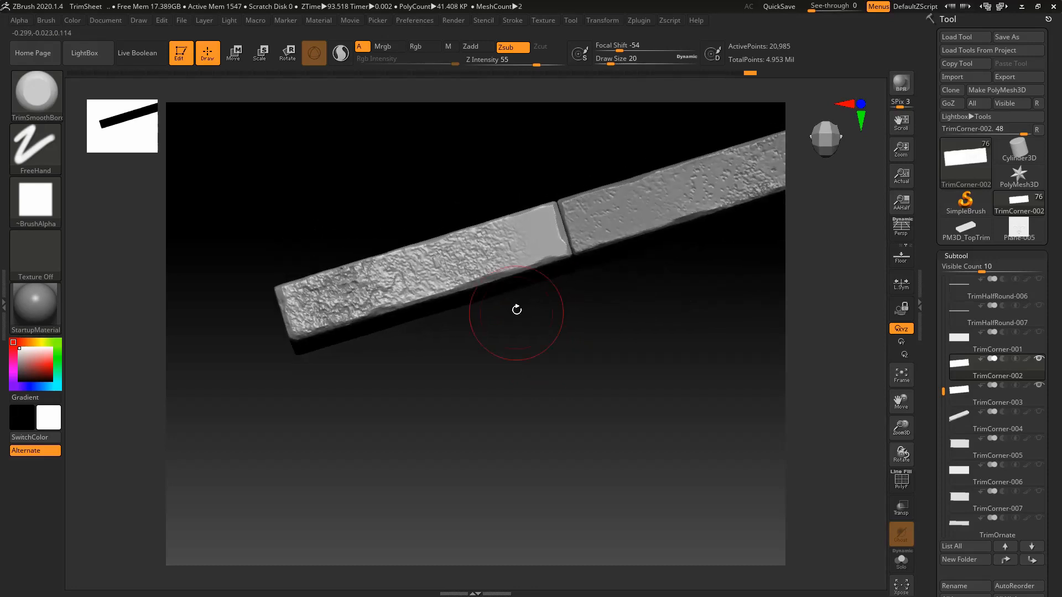
pyautogui.moveTo(526, 242)
pyautogui.mouseDown()
pyautogui.moveTo(298, 316)
pyautogui.moveTo(334, 285)
pyautogui.mouseUp()
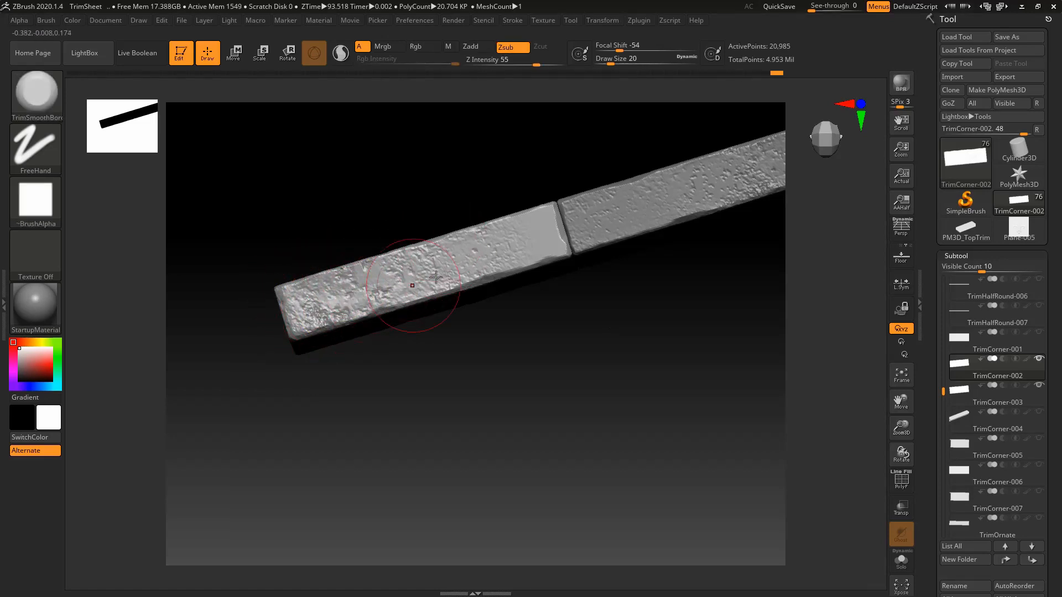
pyautogui.keyDown('ctrl'); pyautogui.moveTo(465, 284); pyautogui.dragTo(530, 205, button='right'); pyautogui.keyUp('ctrl')
pyautogui.keyDown('ctrl'); pyautogui.moveTo(530, 204); pyautogui.dragTo(502, 325, button='right'); pyautogui.keyUp('ctrl')
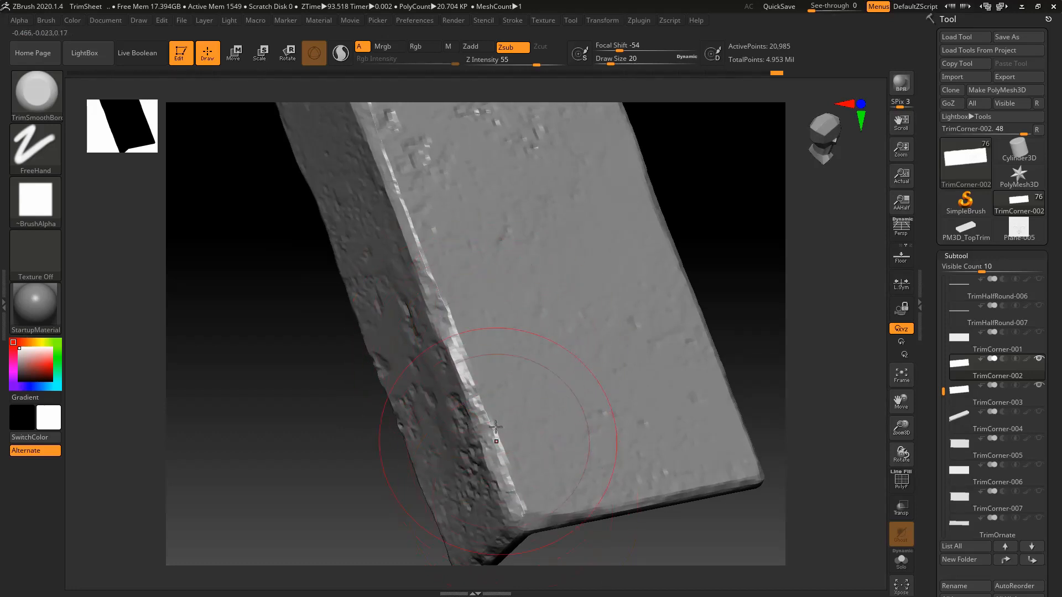
pyautogui.moveTo(496, 427); pyautogui.dragTo(428, 249)
pyautogui.moveTo(428, 248)
pyautogui.keyDown('alt'); pyautogui.mouseDown(button='right')
pyautogui.moveTo(459, 332)
pyautogui.moveTo(498, 346)
pyautogui.moveTo(516, 288)
pyautogui.mouseUp(button='right'); pyautogui.keyUp('alt')
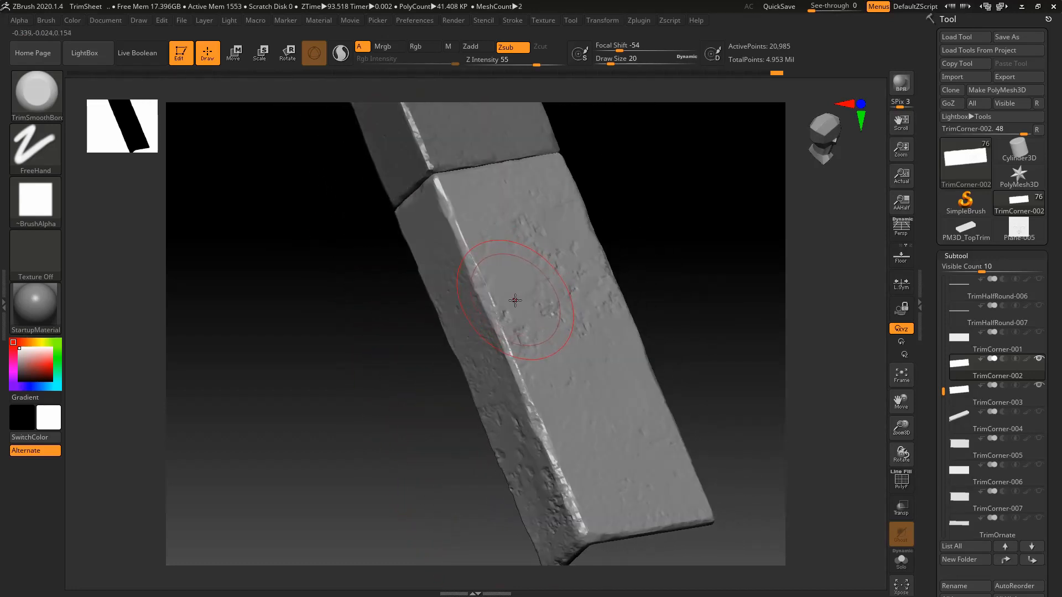
pyautogui.press('b')
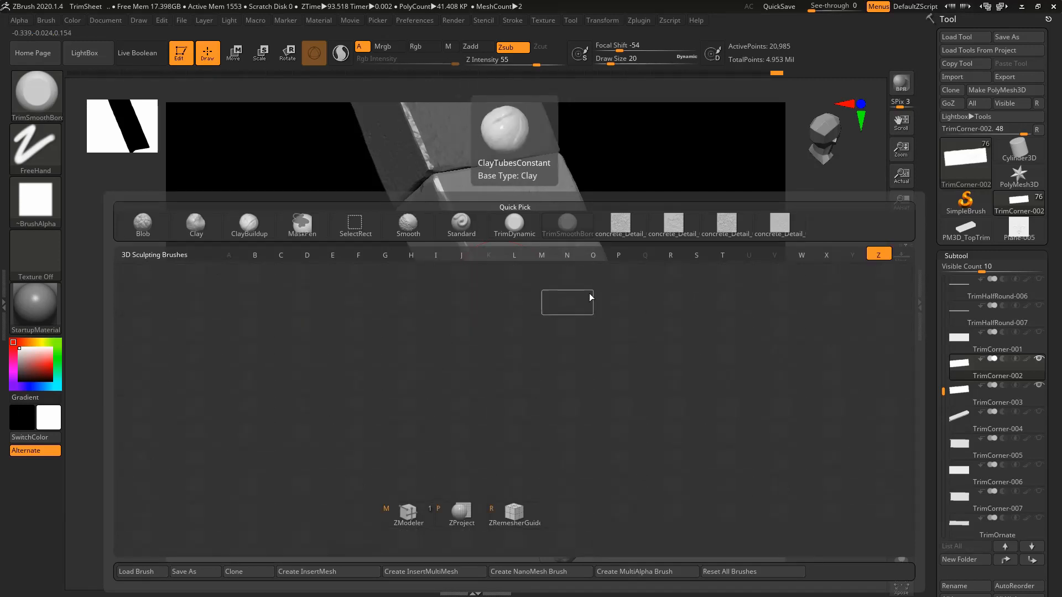
pyautogui.hotkey('ctrl', 'z')
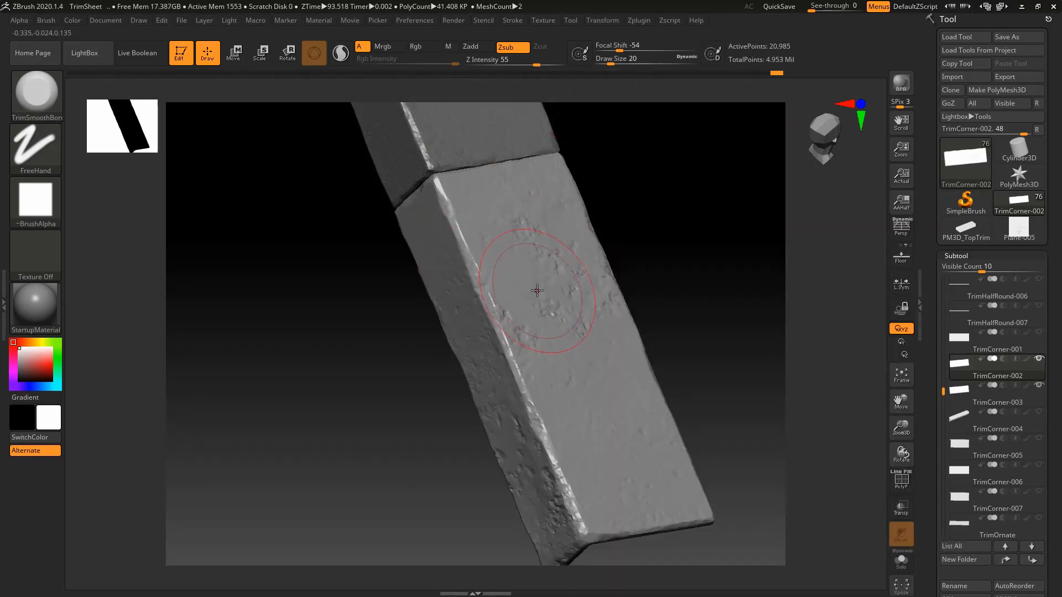
# - Set the draw size to 6 and smooth the long corner edge of TrimCorner-002 toward its free end
pyautogui.press('space')
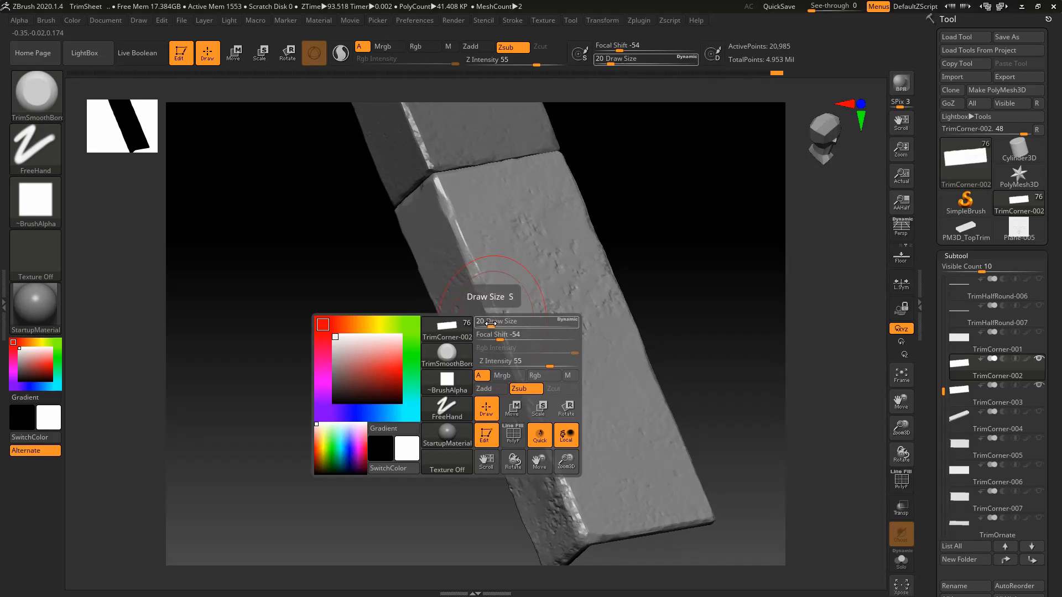
pyautogui.moveTo(492, 323); pyautogui.dragTo(483, 323)
pyautogui.moveTo(500, 311)
pyautogui.mouseDown(button='right')
pyautogui.moveTo(469, 268)
pyautogui.moveTo(475, 275)
pyautogui.mouseUp(button='right')
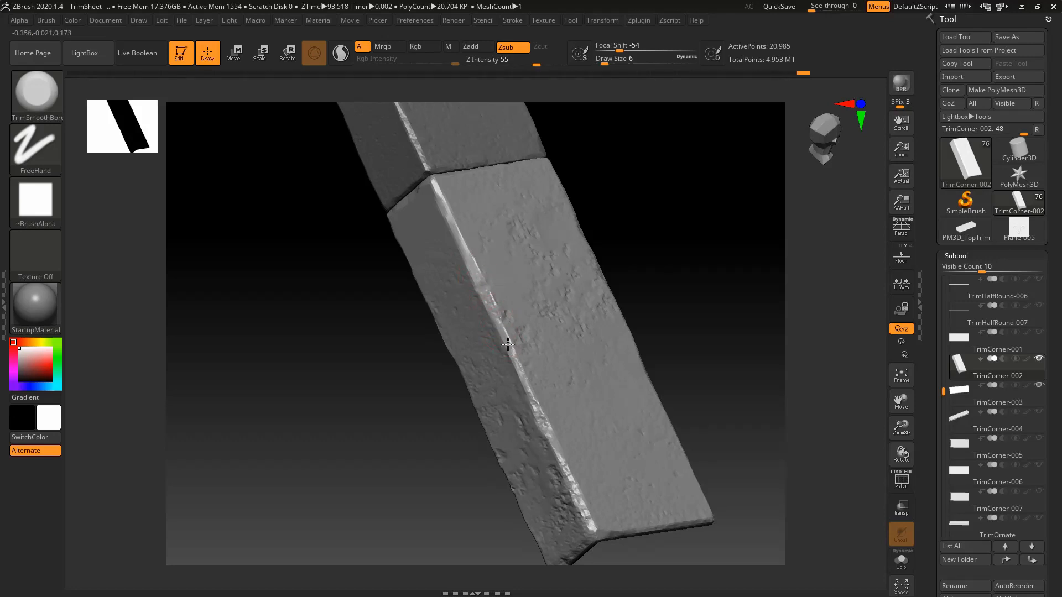
pyautogui.keyDown('ctrl'); pyautogui.moveTo(491, 283); pyautogui.dragTo(491, 250, button='right'); pyautogui.keyUp('ctrl')
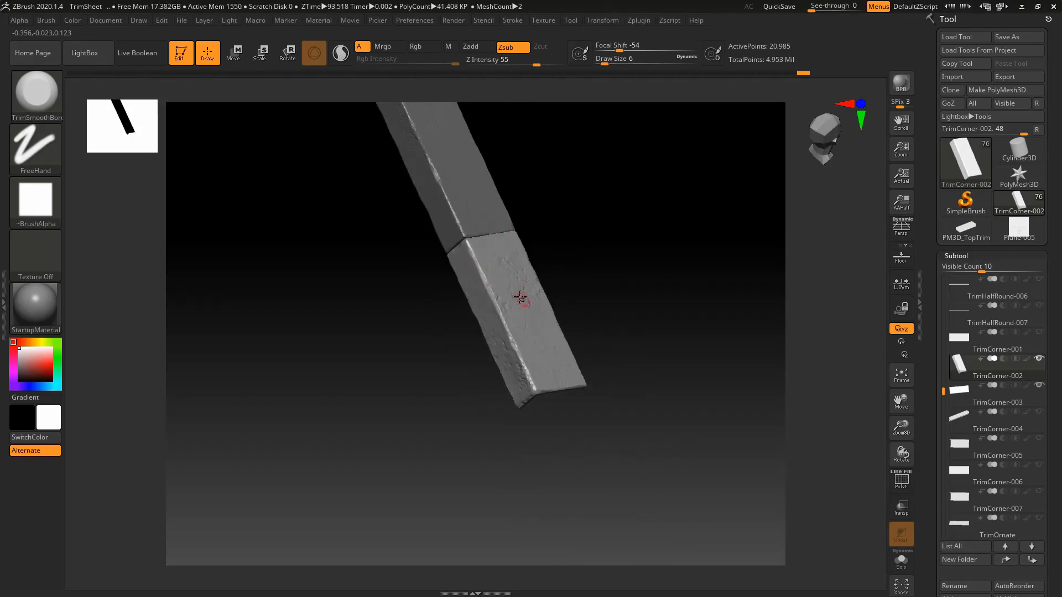
pyautogui.keyDown('alt'); pyautogui.moveTo(521, 298); pyautogui.dragTo(471, 224, button='right'); pyautogui.keyUp('alt')
pyautogui.keyDown('ctrl'); pyautogui.moveTo(471, 224); pyautogui.dragTo(458, 271, button='right'); pyautogui.keyUp('ctrl')
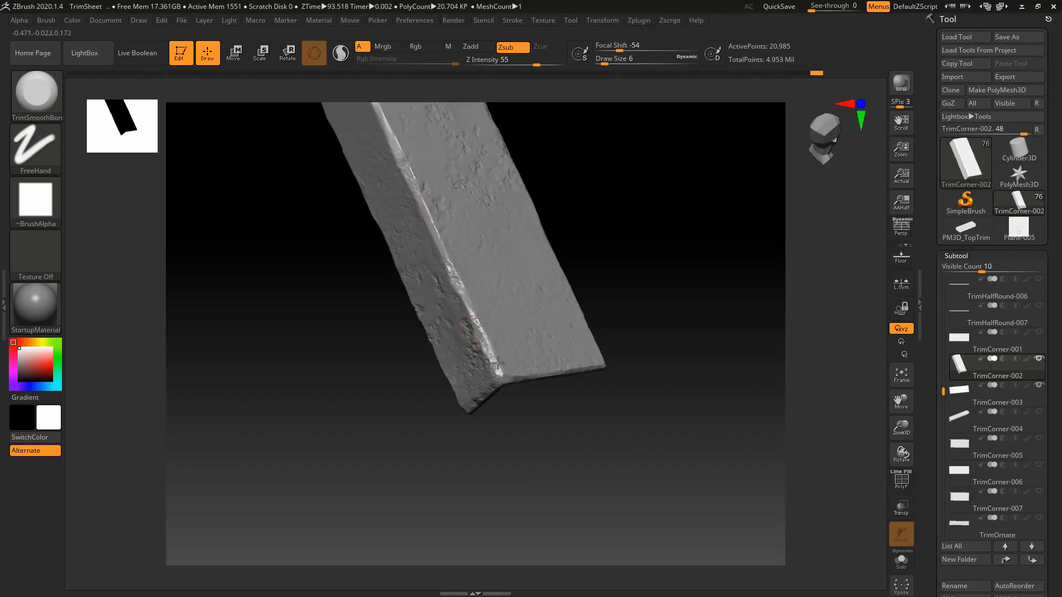
# - Smooth the outer long edges of TrimCorner-002's two faces with light strokes
pyautogui.moveTo(502, 370); pyautogui.dragTo(572, 286, button='right')
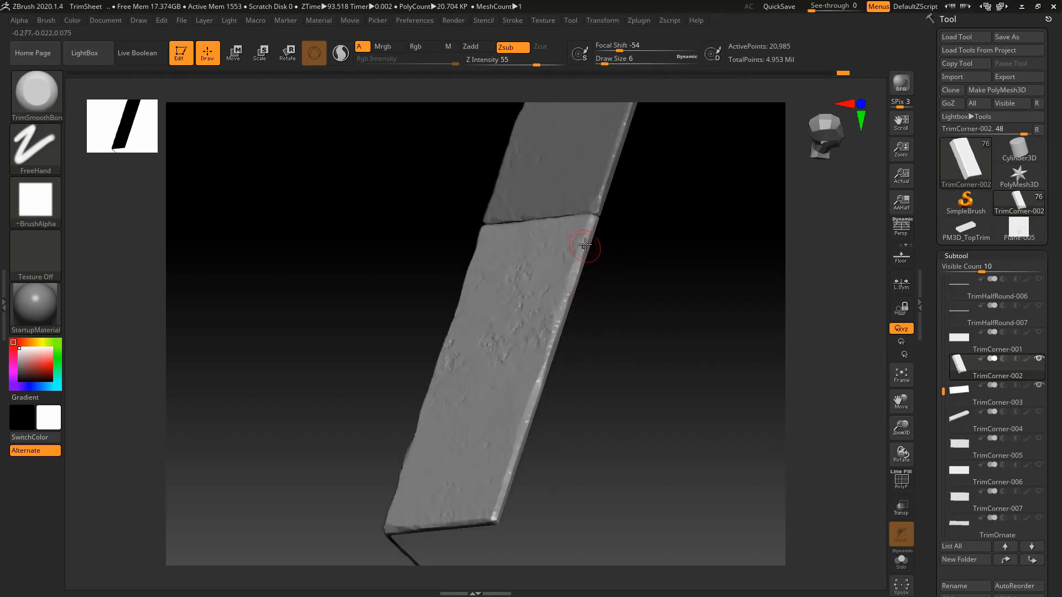
pyautogui.moveTo(554, 334); pyautogui.dragTo(570, 365, button='right')
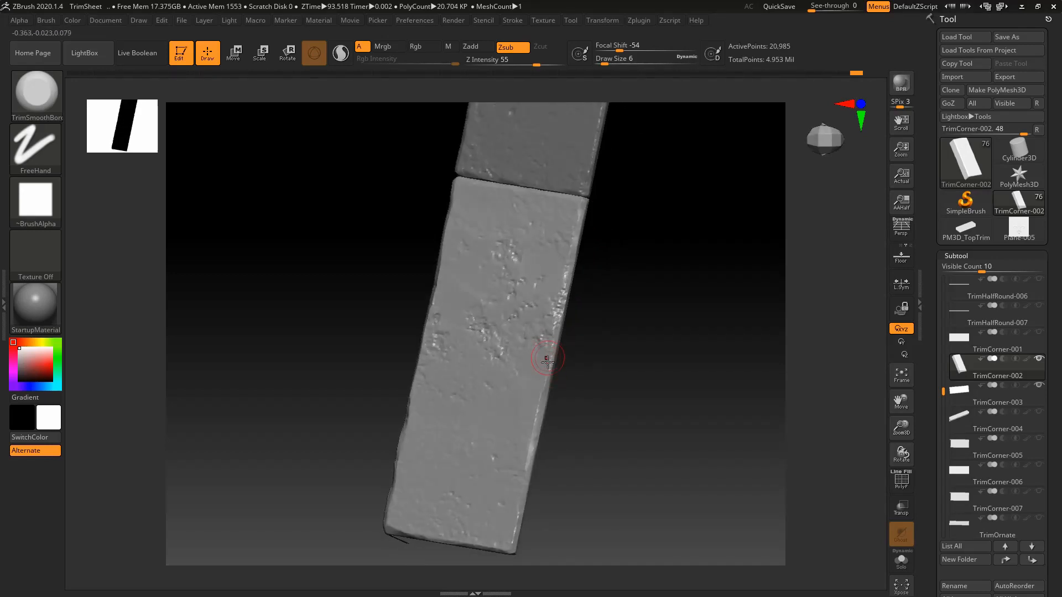
pyautogui.moveTo(573, 312)
pyautogui.mouseDown(button='right')
pyautogui.moveTo(576, 290)
pyautogui.moveTo(551, 355)
pyautogui.moveTo(586, 358)
pyautogui.moveTo(562, 326)
pyautogui.moveTo(526, 329)
pyautogui.moveTo(569, 316)
pyautogui.moveTo(575, 341)
pyautogui.moveTo(544, 344)
pyautogui.moveTo(526, 380)
pyautogui.mouseUp(button='right')
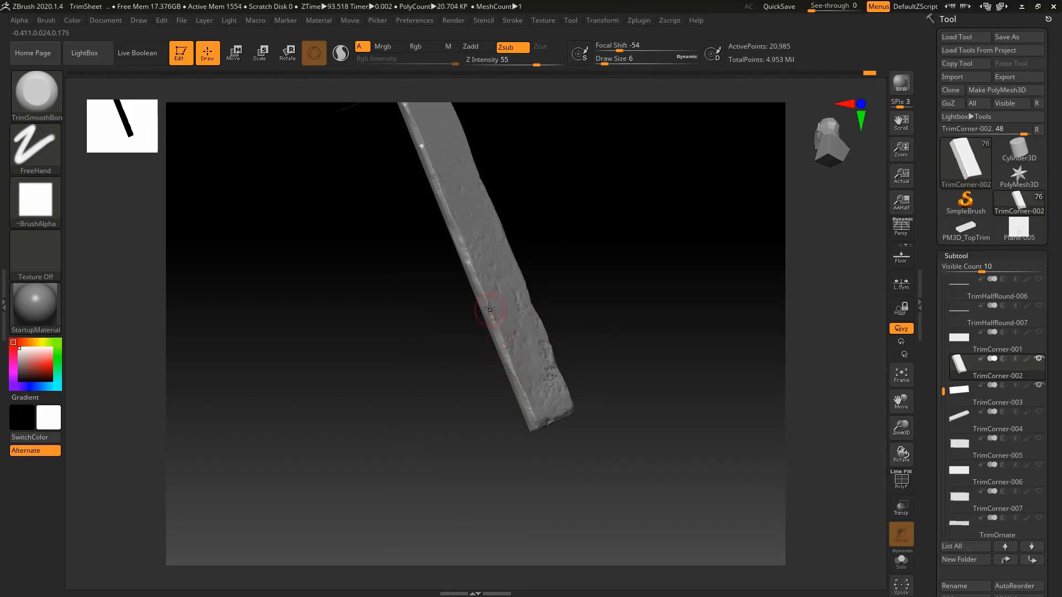
pyautogui.moveTo(472, 271); pyautogui.dragTo(485, 276, button='right')
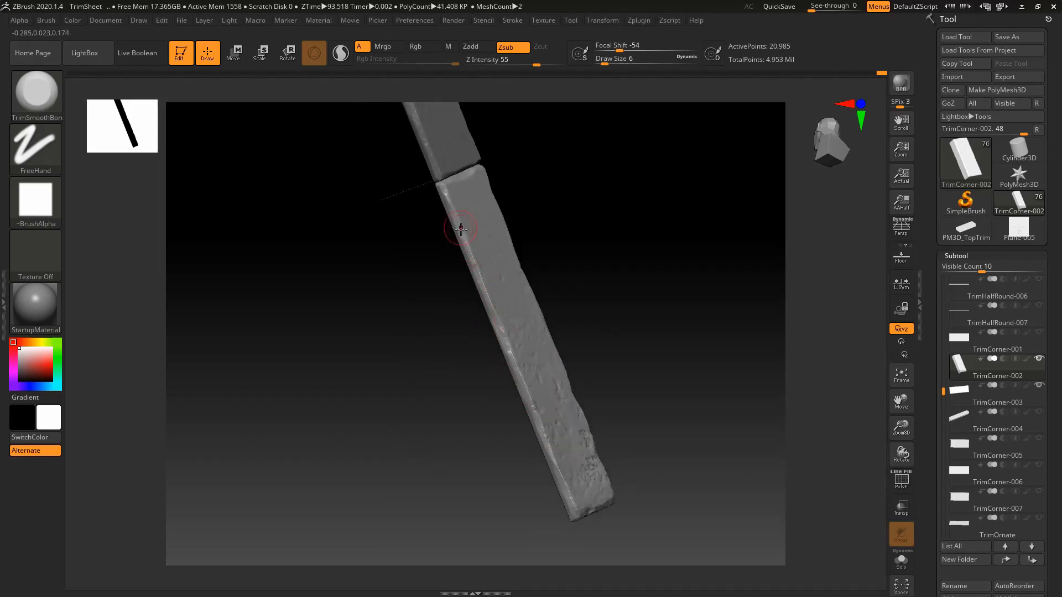
pyautogui.moveTo(449, 204); pyautogui.dragTo(443, 189)
pyautogui.moveTo(499, 202)
pyautogui.mouseDown(button='right')
pyautogui.moveTo(464, 201)
pyautogui.moveTo(533, 259)
pyautogui.moveTo(597, 185)
pyautogui.moveTo(545, 207)
pyautogui.mouseUp(button='right')
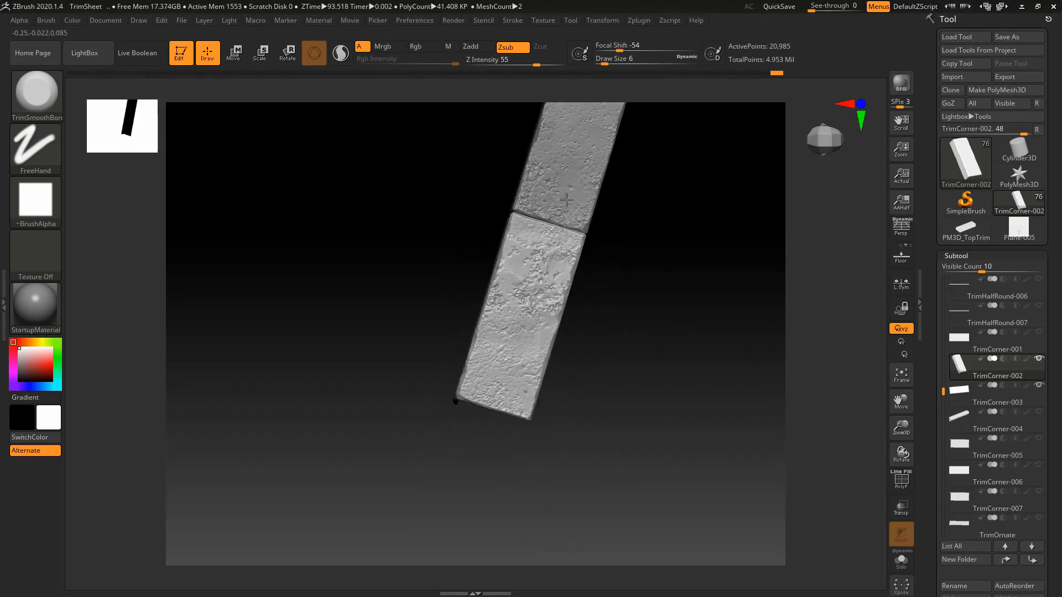
# - Select the TrimCorner-003 subtool and smooth its edge at the joint with TrimCorner-002 and along the shared corner
pyautogui.click(998, 398)
pyautogui.moveTo(652, 256); pyautogui.dragTo(586, 275, button='right')
pyautogui.moveTo(508, 199); pyautogui.dragTo(482, 389, button='right')
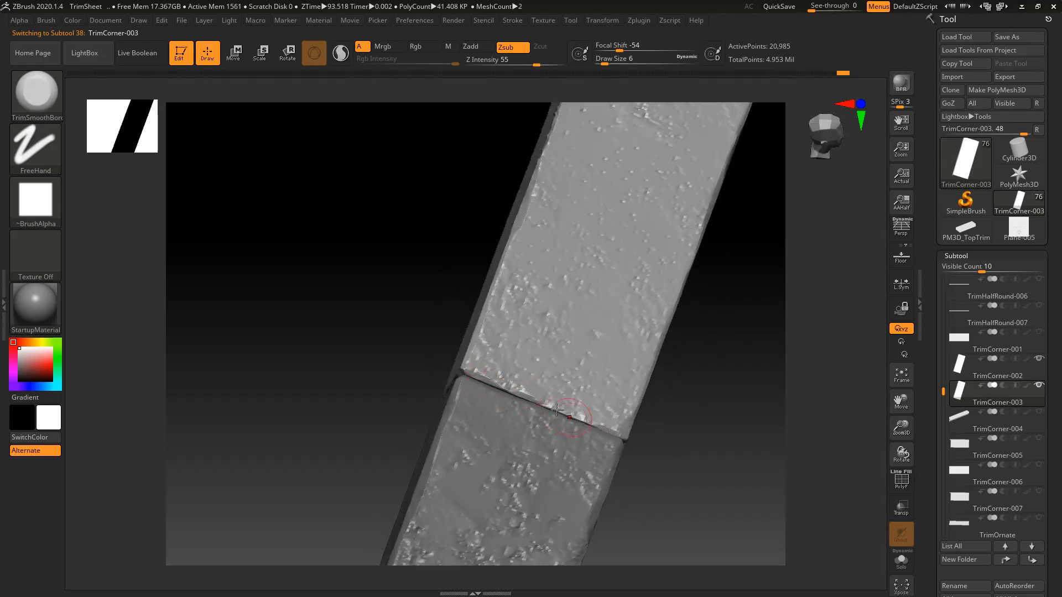
pyautogui.moveTo(559, 399); pyautogui.dragTo(468, 301, button='right')
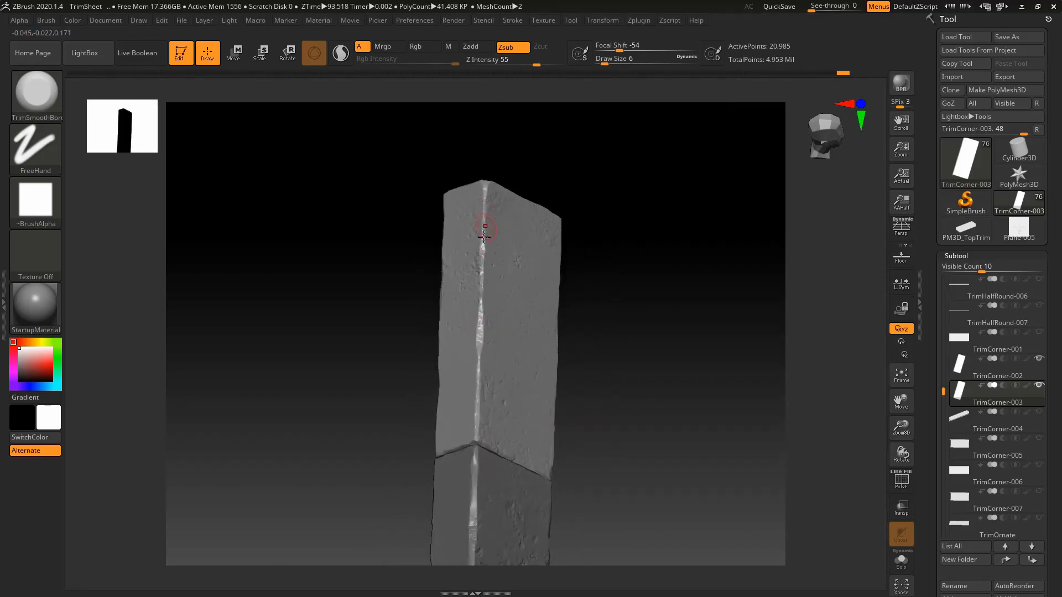
pyautogui.keyDown('alt'); pyautogui.moveTo(512, 417); pyautogui.dragTo(489, 398, button='right'); pyautogui.keyUp('alt')
pyautogui.keyDown('ctrl'); pyautogui.moveTo(489, 398); pyautogui.dragTo(507, 469, button='right'); pyautogui.keyUp('ctrl')
pyautogui.keyDown('alt'); pyautogui.moveTo(506, 469); pyautogui.dragTo(478, 392, button='right'); pyautogui.keyUp('alt')
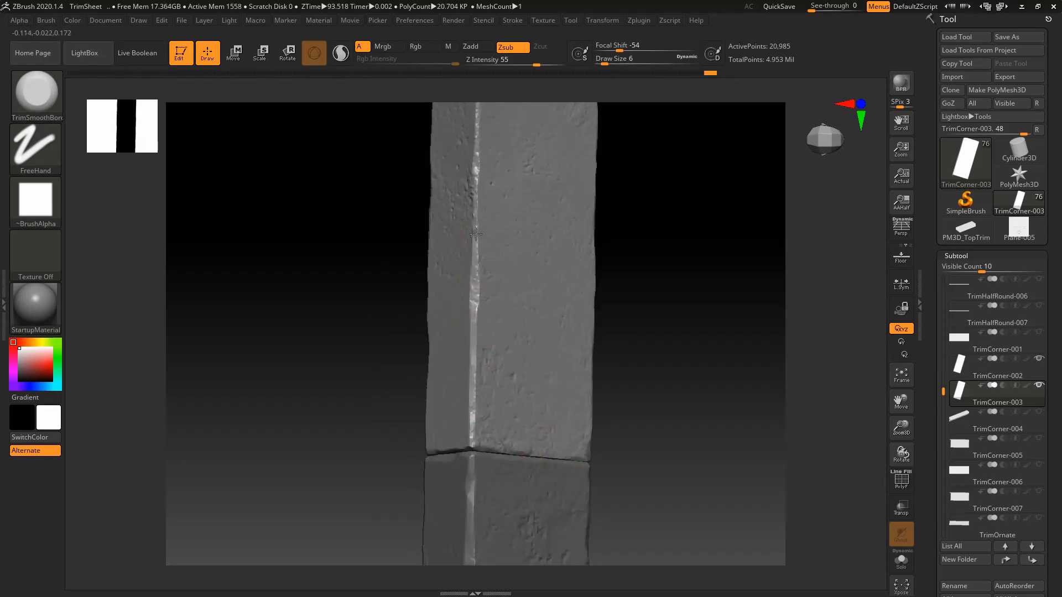
# - Smooth TrimCorner-003's corner edge toward its free end and the outer long edges of its faces
pyautogui.moveTo(481, 183); pyautogui.dragTo(489, 277, button='right')
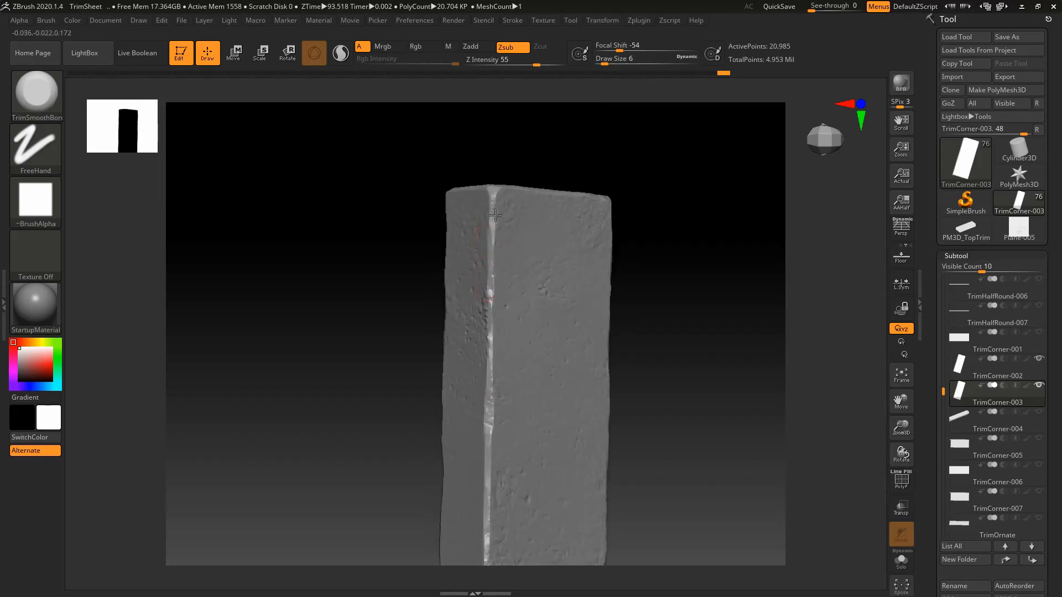
pyautogui.keyDown('ctrl'); pyautogui.moveTo(522, 181); pyautogui.dragTo(539, 202, button='right'); pyautogui.keyUp('ctrl')
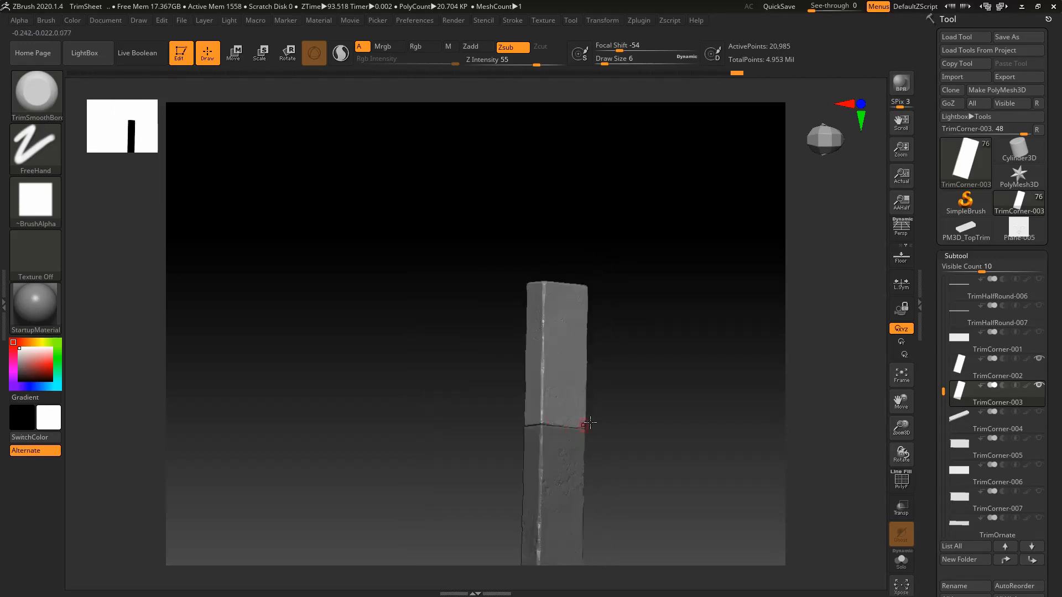
pyautogui.moveTo(590, 423); pyautogui.dragTo(656, 358, button='right')
pyautogui.keyDown('alt'); pyautogui.moveTo(656, 358); pyautogui.dragTo(471, 326, button='right'); pyautogui.keyUp('alt')
pyautogui.keyDown('ctrl'); pyautogui.moveTo(472, 326); pyautogui.dragTo(489, 381, button='right'); pyautogui.keyUp('ctrl')
pyautogui.moveTo(466, 276)
pyautogui.mouseDown(button='right')
pyautogui.moveTo(443, 258)
pyautogui.moveTo(457, 299)
pyautogui.mouseUp(button='right')
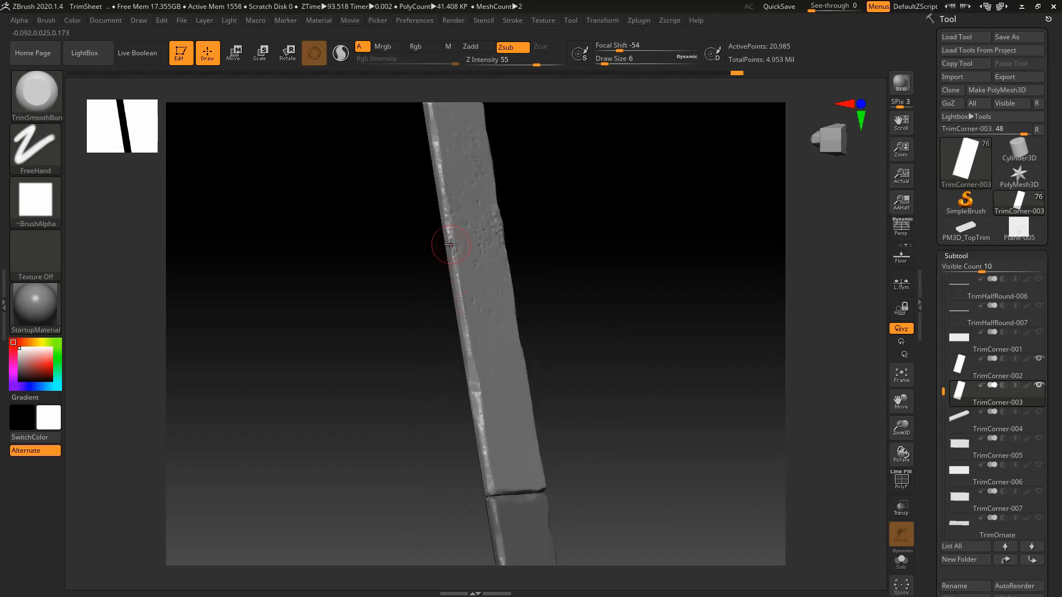
pyautogui.keyDown('ctrl'); pyautogui.moveTo(442, 151); pyautogui.dragTo(504, 215, button='right'); pyautogui.keyUp('ctrl')
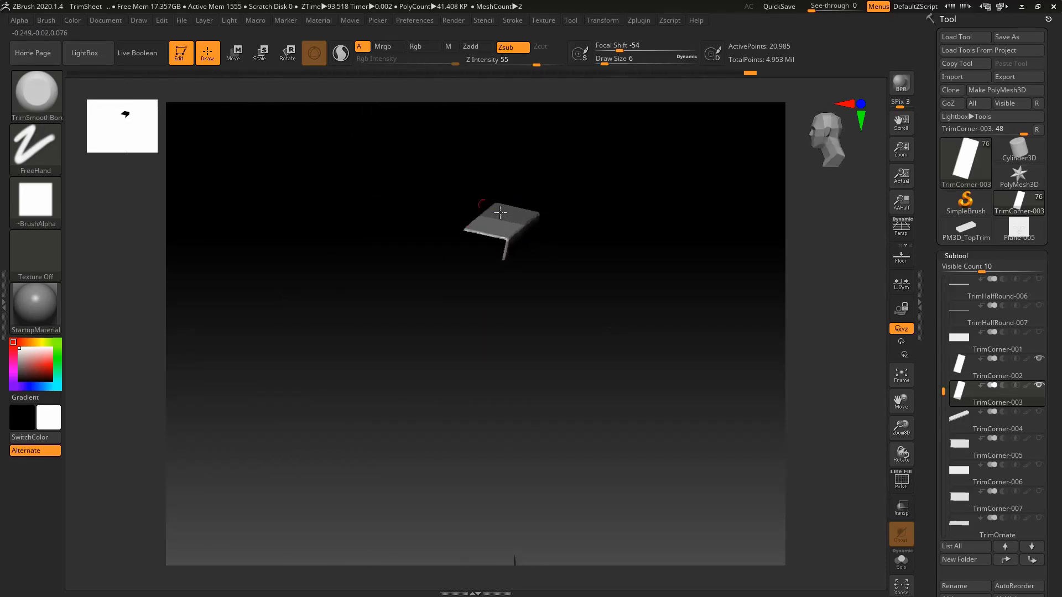
pyautogui.moveTo(542, 323); pyautogui.dragTo(570, 358, button='right')
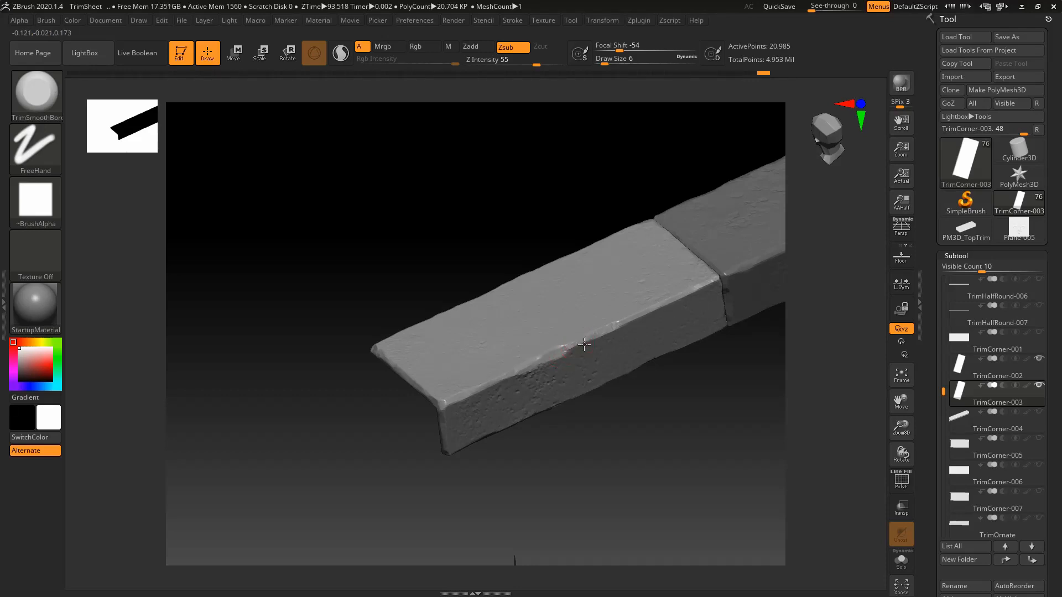
pyautogui.moveTo(584, 345); pyautogui.dragTo(626, 419, button='right')
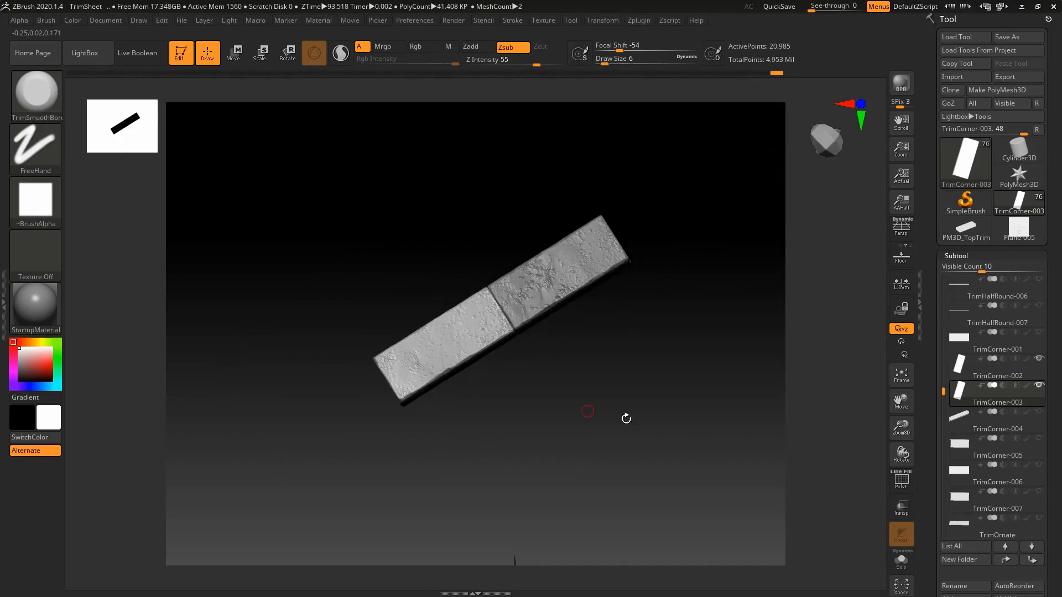
# - Select the TrimCorner-002 subtool and touch up the rough spots along its long corner edge
pyautogui.click(990, 372)
pyautogui.moveTo(737, 363)
pyautogui.mouseDown(button='right')
pyautogui.moveTo(555, 481)
pyautogui.moveTo(621, 212)
pyautogui.moveTo(586, 323)
pyautogui.moveTo(512, 422)
pyautogui.moveTo(511, 462)
pyautogui.mouseUp(button='right')
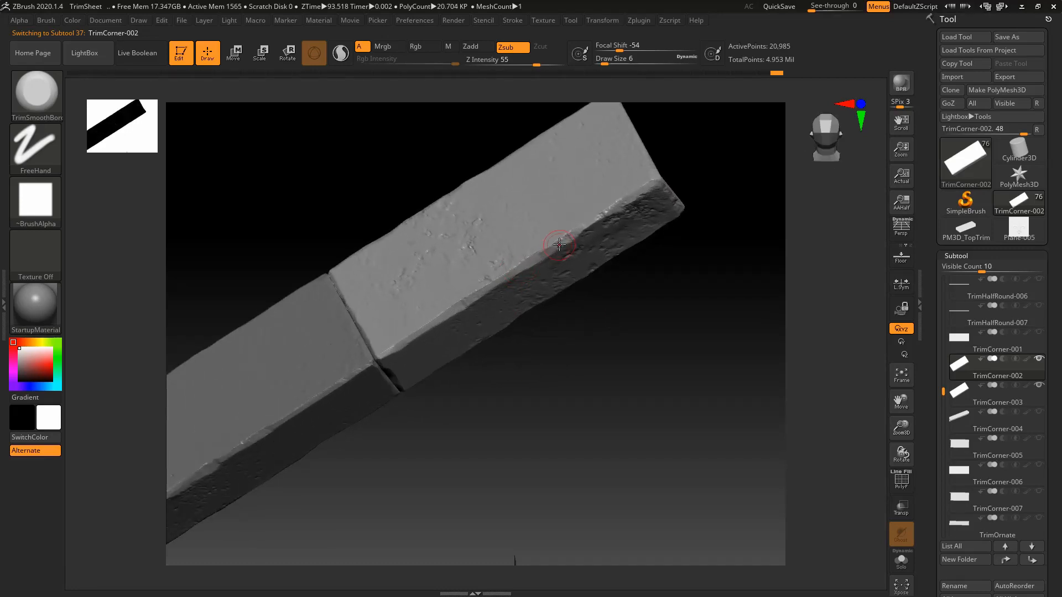
pyautogui.keyDown('ctrl'); pyautogui.moveTo(560, 244); pyautogui.dragTo(472, 199, button='right'); pyautogui.keyUp('ctrl')
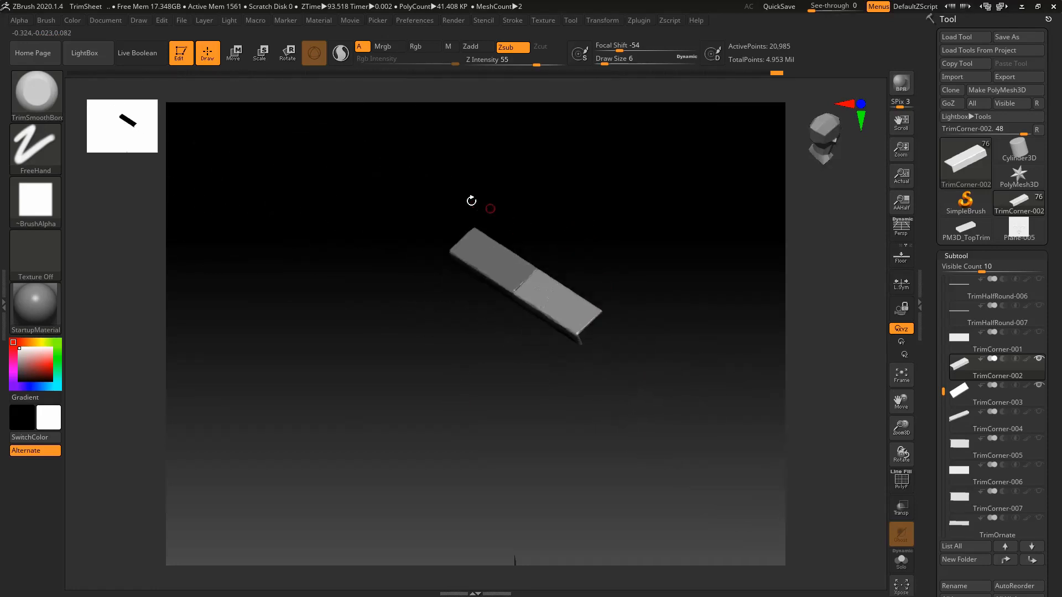
# - Load the deep05 crack brush and try stamping cracks onto TrimCorner-002's broad face
pyautogui.click(82, 50)
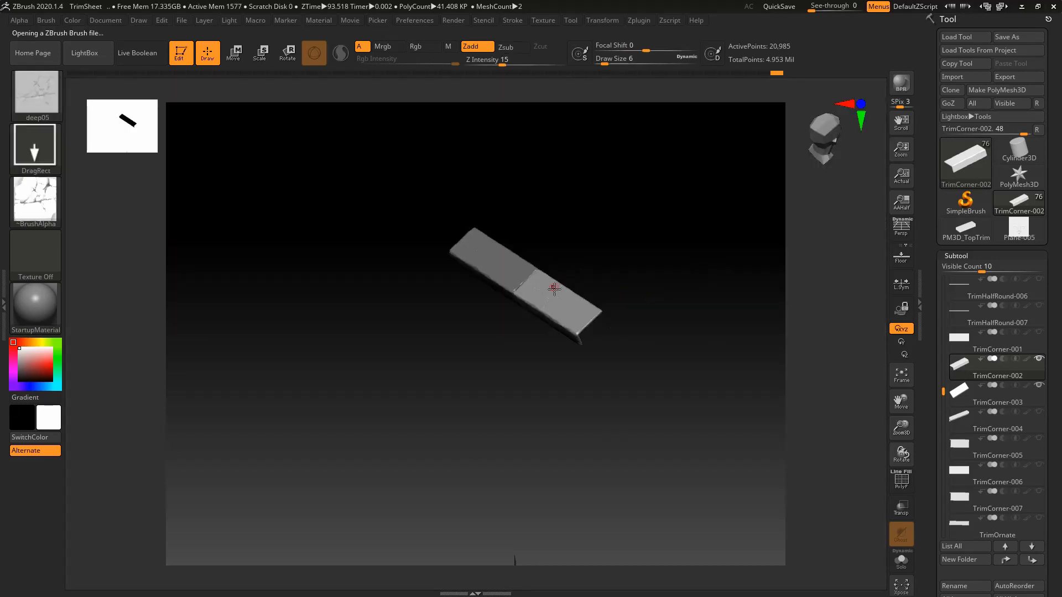
pyautogui.keyDown('ctrl'); pyautogui.moveTo(556, 299); pyautogui.dragTo(494, 347, button='right'); pyautogui.keyUp('ctrl')
pyautogui.moveTo(479, 268); pyautogui.dragTo(553, 299)
pyautogui.moveTo(553, 300)
pyautogui.mouseDown(button='right')
pyautogui.moveTo(552, 338)
pyautogui.moveTo(546, 216)
pyautogui.moveTo(545, 226)
pyautogui.mouseUp(button='right')
pyautogui.moveTo(540, 279)
pyautogui.keyDown('ctrl'); pyautogui.mouseDown(button='right')
pyautogui.moveTo(540, 308)
pyautogui.moveTo(536, 267)
pyautogui.moveTo(542, 329)
pyautogui.mouseUp(button='right'); pyautogui.keyUp('ctrl')
pyautogui.moveTo(733, 210); pyautogui.dragTo(616, 262, button='right')
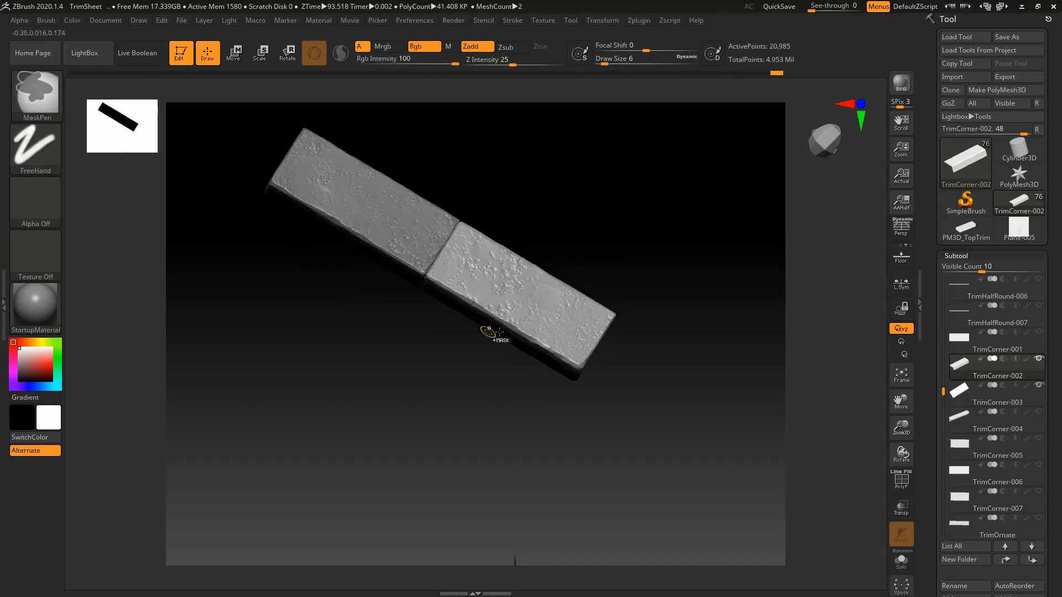
# - Load the deep03 crack brush and stamp a branching crack across the middle of TrimCorner-002's broad face
pyautogui.press(',')
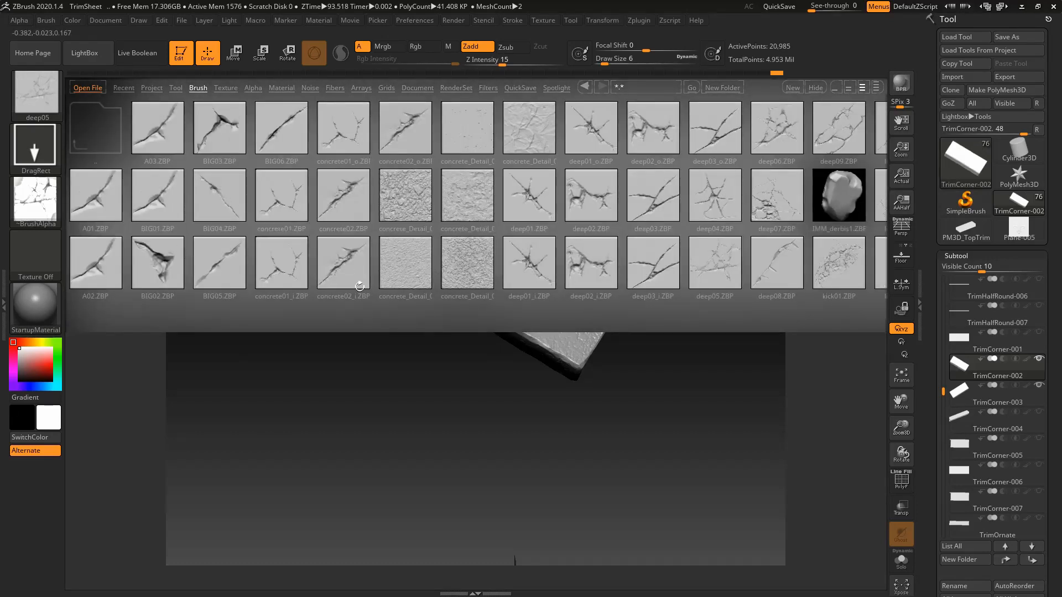
pyautogui.doubleClick(662, 184)
pyautogui.moveTo(664, 196); pyautogui.dragTo(614, 276, button='right')
pyautogui.moveTo(535, 300)
pyautogui.mouseDown()
pyautogui.moveTo(572, 368)
pyautogui.moveTo(600, 324)
pyautogui.mouseUp()
pyautogui.hotkey('ctrl', 'z')
pyautogui.press('space')
pyautogui.moveTo(544, 311); pyautogui.dragTo(569, 349)
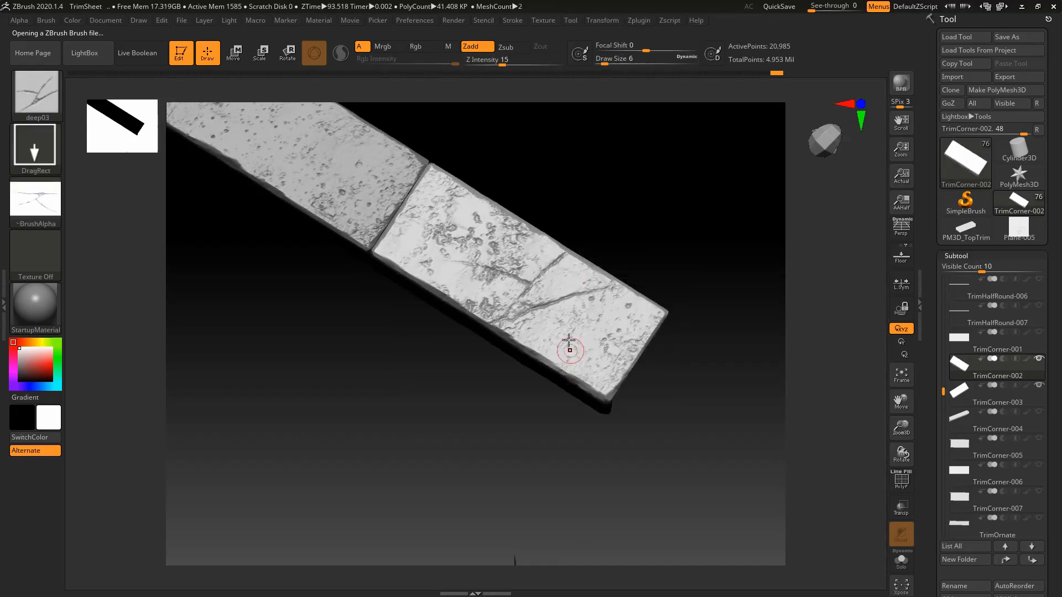
pyautogui.moveTo(569, 349); pyautogui.dragTo(590, 336, button='right')
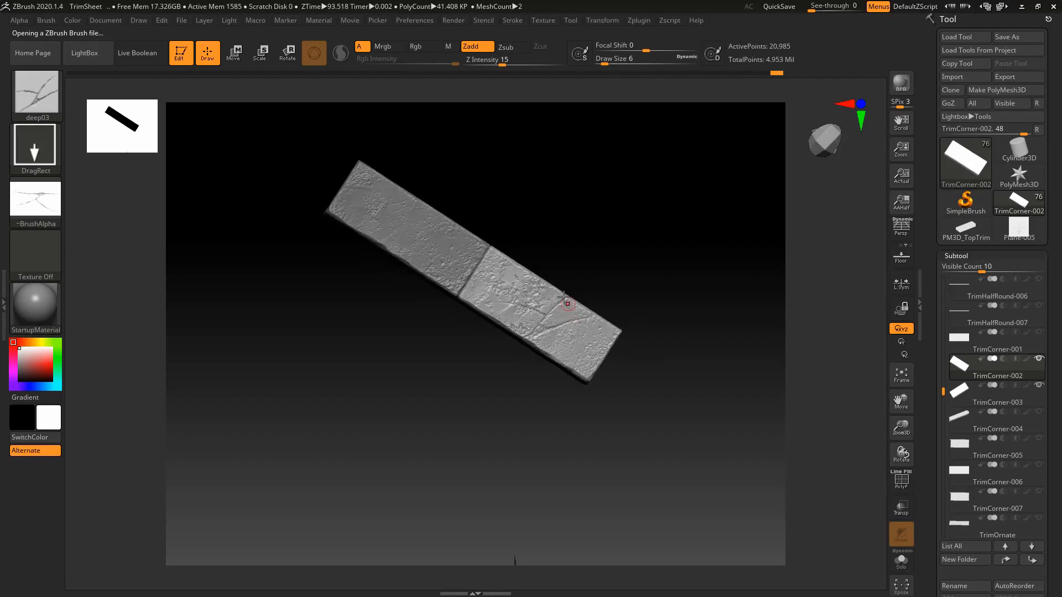
# - Switch back to the deep05 brush and stamp cracks onto TrimCorner-002's broad face near its free end
pyautogui.click(36, 93)
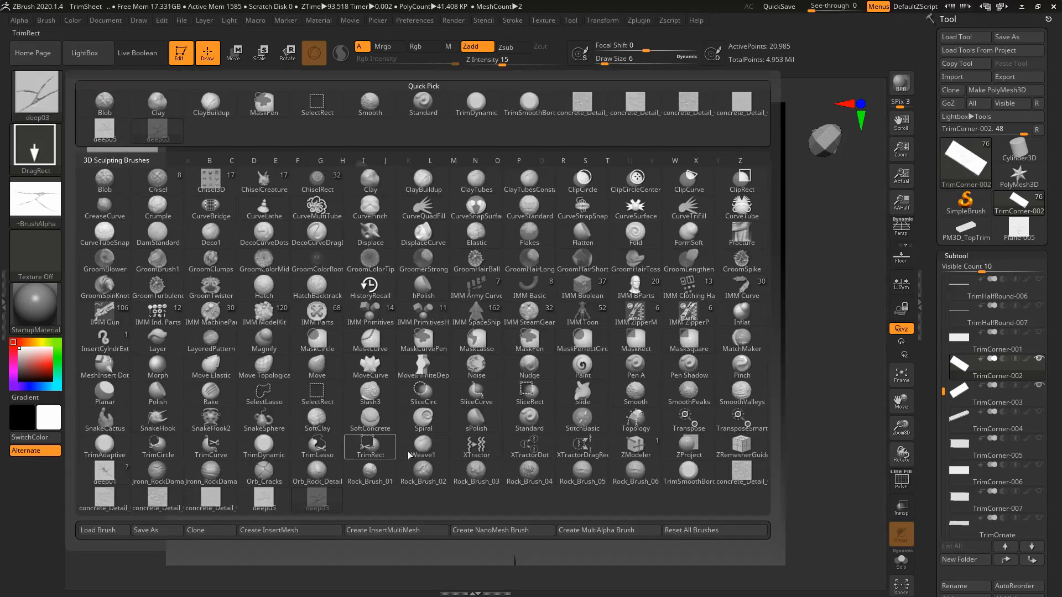
pyautogui.click(259, 500)
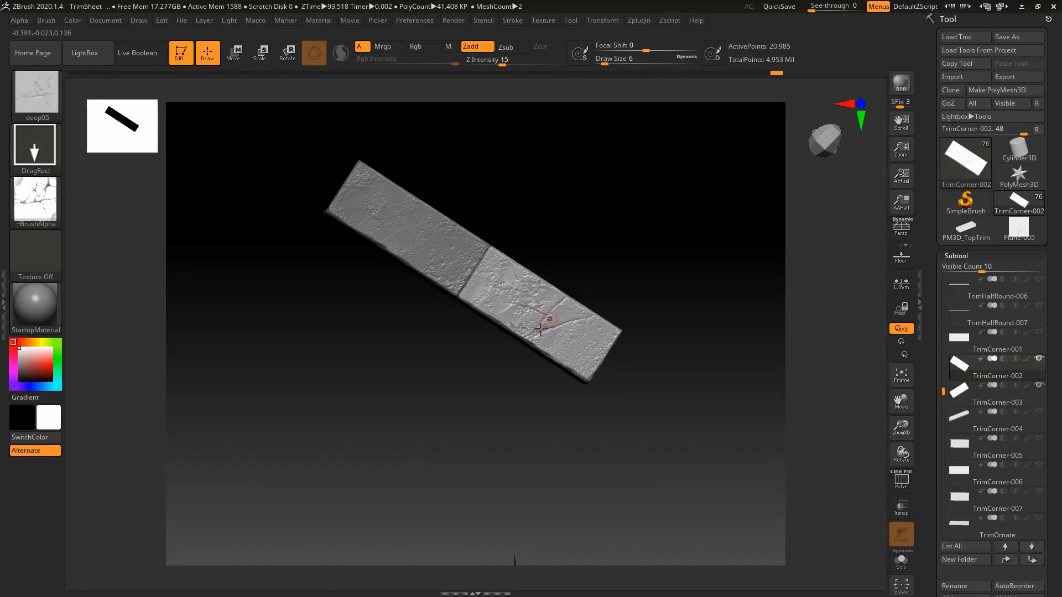
pyautogui.click(36, 93)
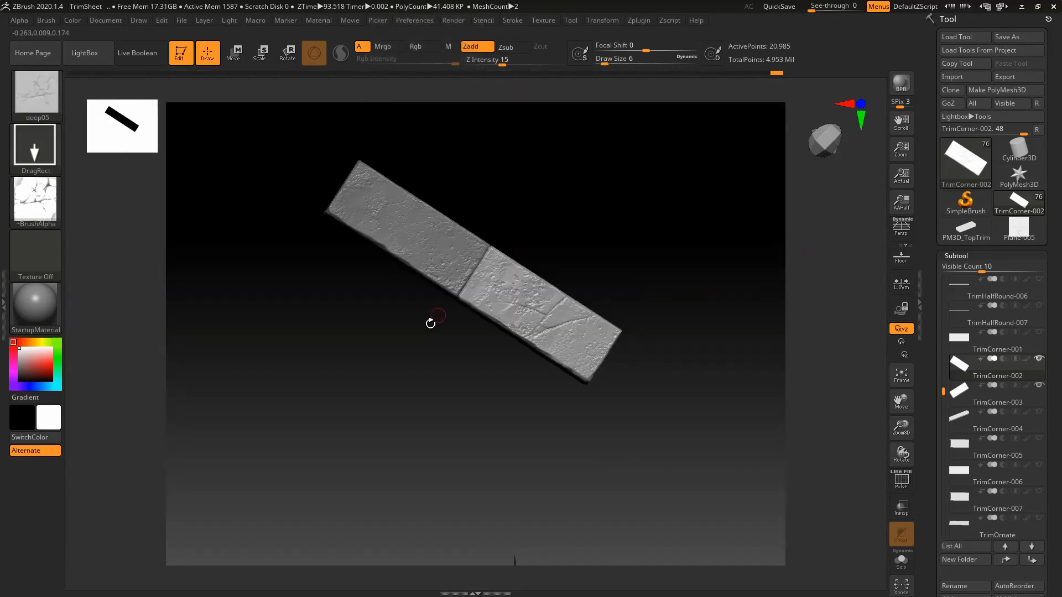
pyautogui.keyDown('ctrl'); pyautogui.moveTo(430, 323); pyautogui.dragTo(434, 351, button='right'); pyautogui.keyUp('ctrl')
pyautogui.moveTo(524, 295); pyautogui.dragTo(518, 221, button='right')
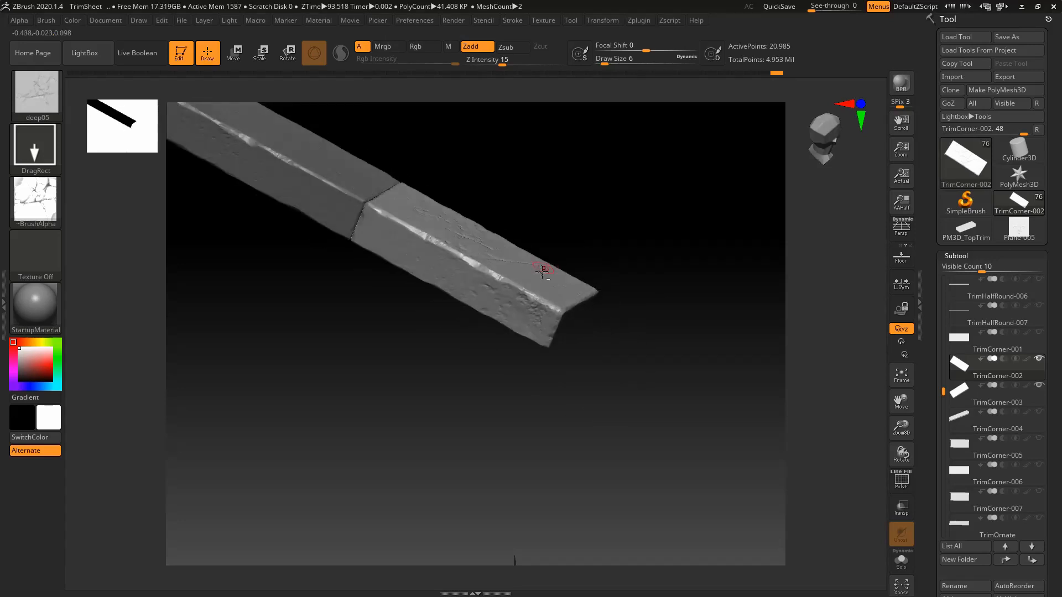
pyautogui.keyDown('ctrl'); pyautogui.moveTo(543, 271); pyautogui.dragTo(535, 301, button='right'); pyautogui.keyUp('ctrl')
pyautogui.moveTo(546, 363)
pyautogui.mouseDown(button='right')
pyautogui.moveTo(554, 370)
pyautogui.moveTo(538, 391)
pyautogui.moveTo(545, 343)
pyautogui.mouseUp(button='right')
pyautogui.keyDown('ctrl'); pyautogui.moveTo(545, 343); pyautogui.dragTo(514, 288, button='right'); pyautogui.keyUp('ctrl')
pyautogui.moveTo(579, 321); pyautogui.dragTo(479, 251, button='right')
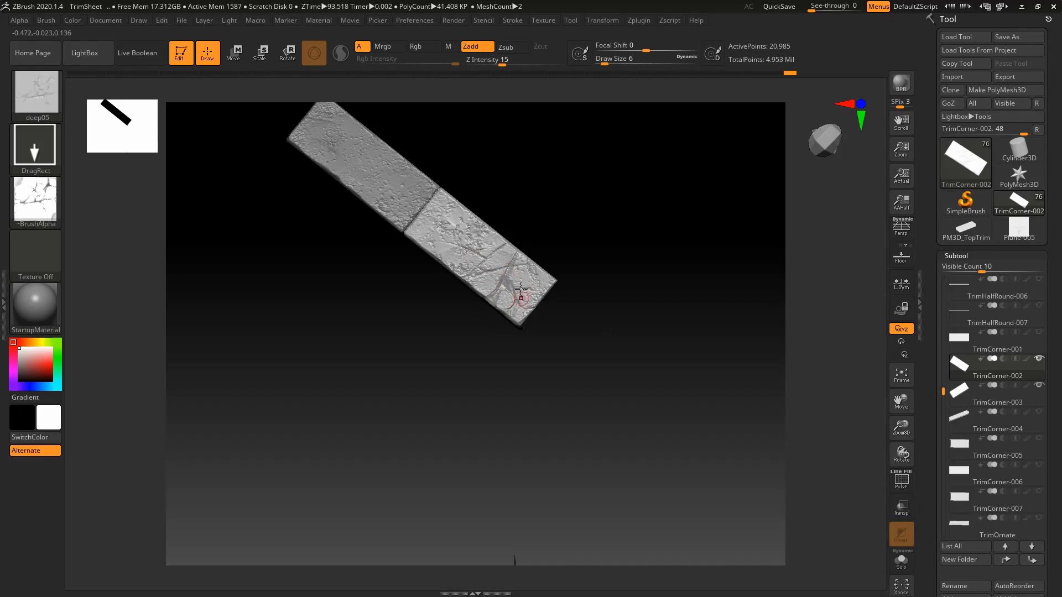
pyautogui.keyDown('ctrl'); pyautogui.moveTo(521, 293); pyautogui.dragTo(514, 345, button='right'); pyautogui.keyUp('ctrl')
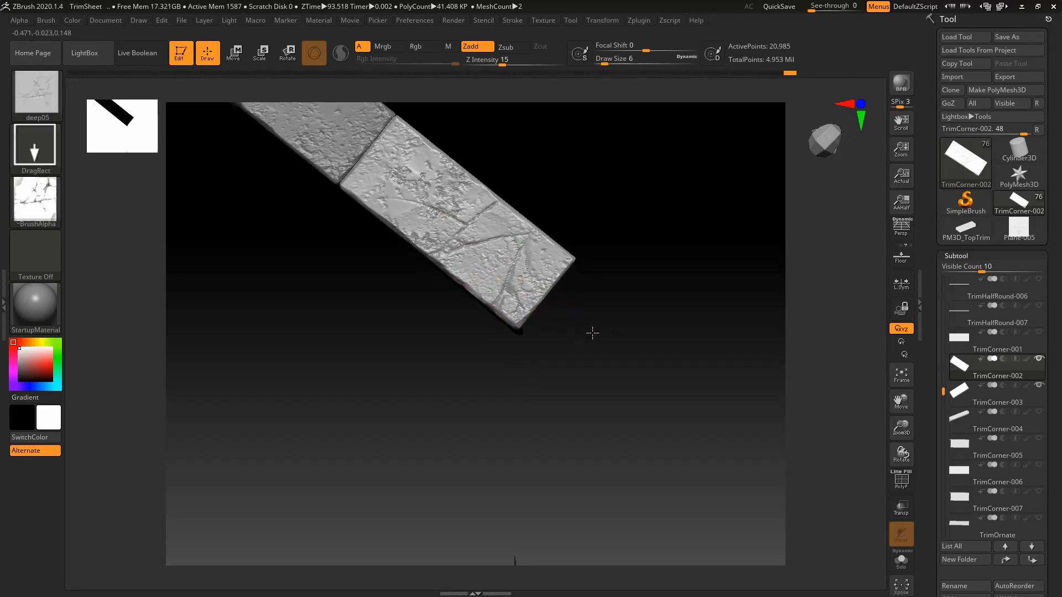
pyautogui.moveTo(578, 299)
pyautogui.mouseDown(button='right')
pyautogui.moveTo(573, 226)
pyautogui.moveTo(522, 271)
pyautogui.moveTo(613, 275)
pyautogui.moveTo(597, 235)
pyautogui.moveTo(616, 304)
pyautogui.moveTo(590, 268)
pyautogui.moveTo(592, 221)
pyautogui.moveTo(538, 315)
pyautogui.moveTo(572, 334)
pyautogui.moveTo(496, 239)
pyautogui.mouseUp(button='right')
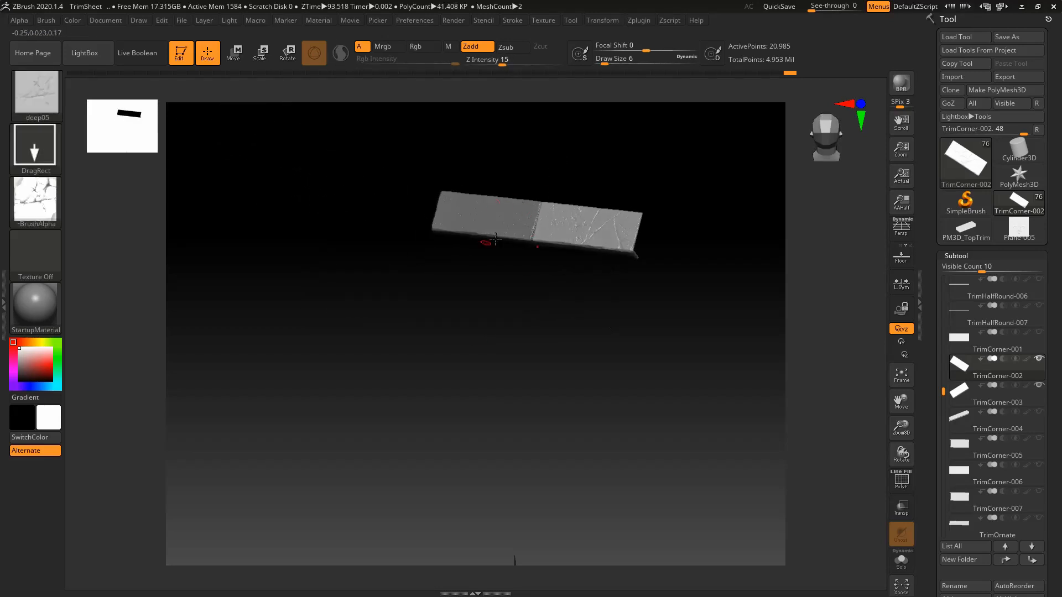
# - Select the TrimCorner-003 subtool and view its uncracked face beside TrimCorner-002 from several angles
pyautogui.click(990, 396)
pyautogui.moveTo(774, 387); pyautogui.dragTo(635, 370, button='right')
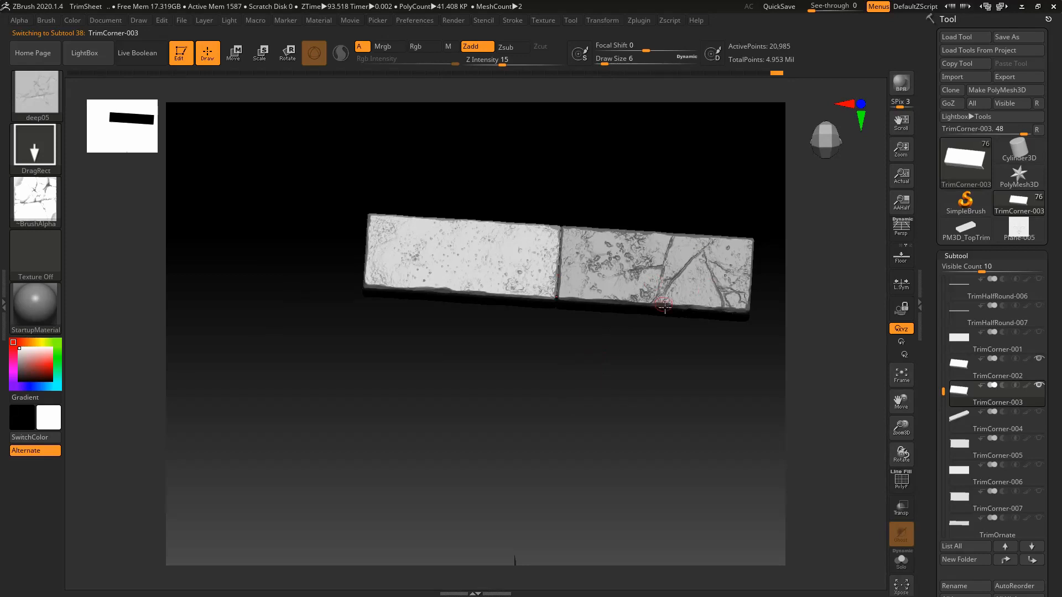
pyautogui.moveTo(661, 306); pyautogui.dragTo(661, 335)
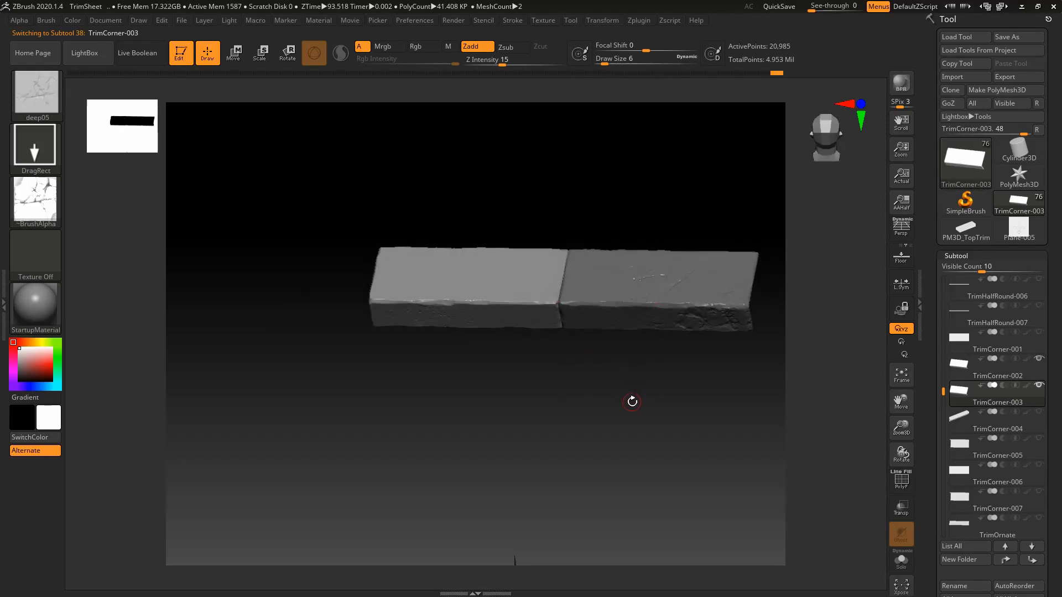
pyautogui.moveTo(630, 401); pyautogui.dragTo(578, 446)
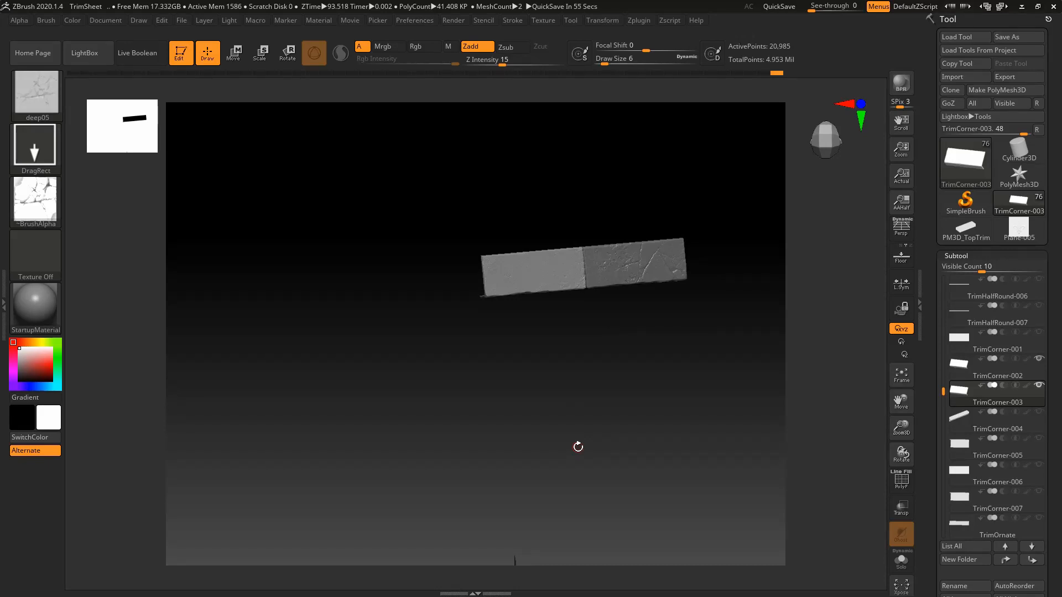
# - Examine TrimCorner-003's face and the complete trim sheet with all its ornament rows from several angles
pyautogui.moveTo(578, 447); pyautogui.dragTo(623, 377)
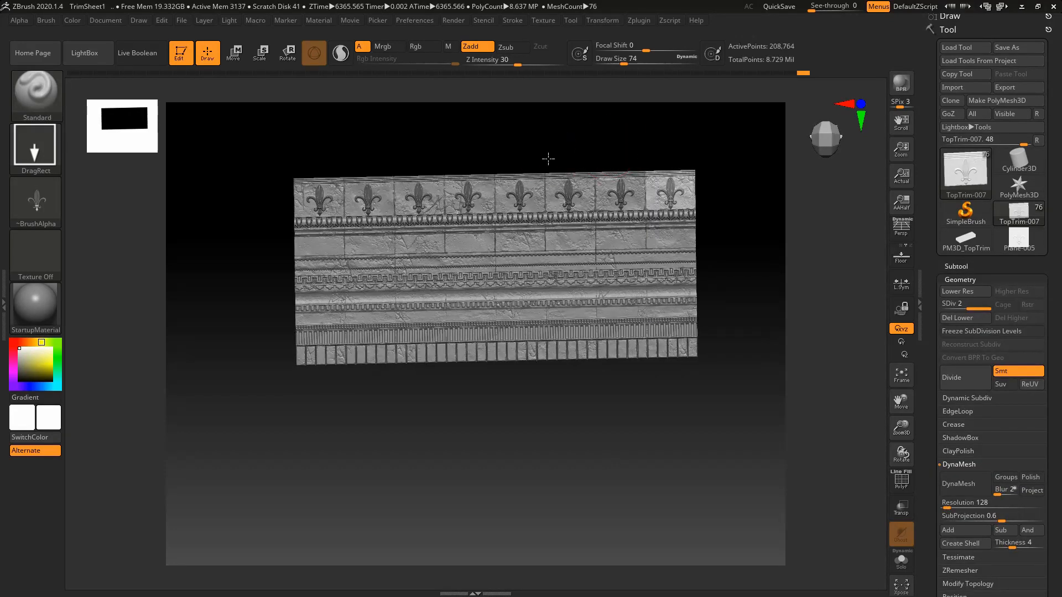
pyautogui.keyDown('alt'); pyautogui.moveTo(550, 159); pyautogui.dragTo(564, 177); pyautogui.keyUp('alt')
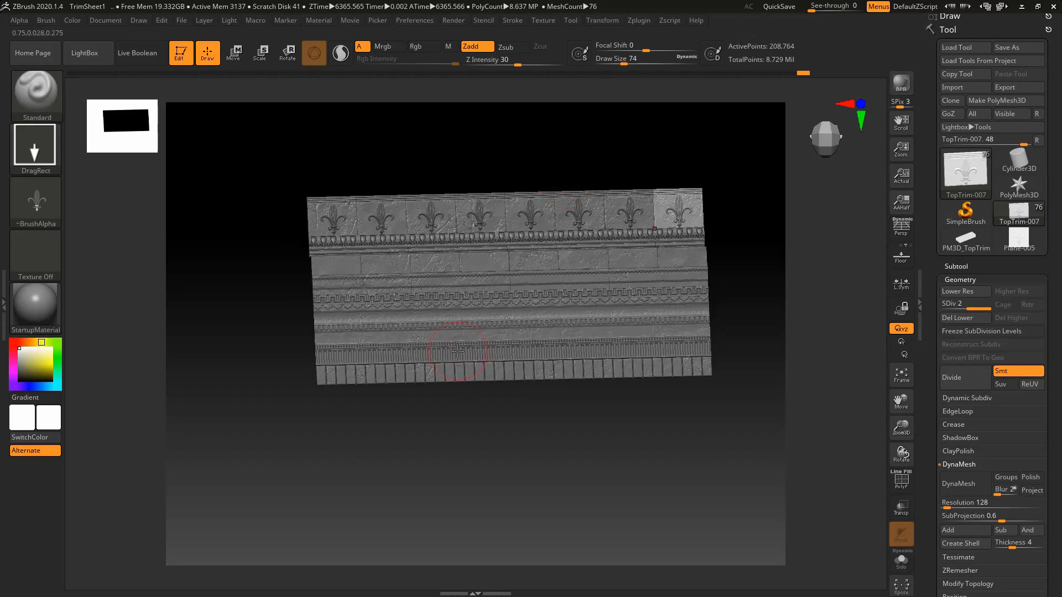
pyautogui.moveTo(468, 349)
pyautogui.keyDown('ctrl'); pyautogui.mouseDown(button='right')
pyautogui.moveTo(480, 359)
pyautogui.moveTo(527, 312)
pyautogui.mouseUp(button='right'); pyautogui.keyUp('ctrl')
pyautogui.moveTo(426, 321)
pyautogui.keyDown('alt'); pyautogui.mouseDown(button='right')
pyautogui.moveTo(493, 307)
pyautogui.moveTo(500, 286)
pyautogui.moveTo(457, 304)
pyautogui.mouseUp(button='right'); pyautogui.keyUp('alt')
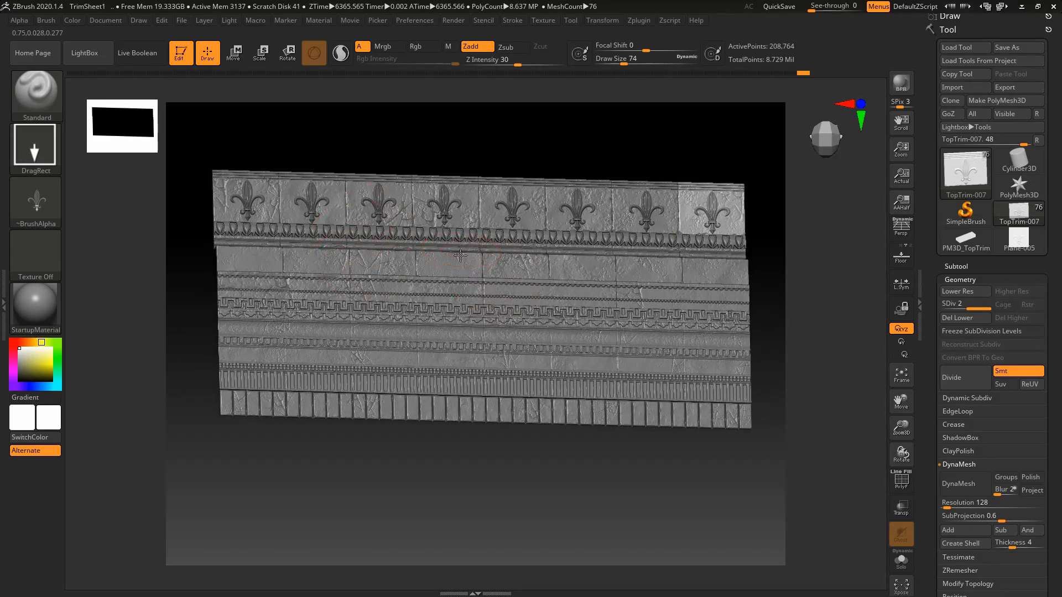
pyautogui.moveTo(460, 255)
pyautogui.mouseDown(button='right')
pyautogui.moveTo(456, 288)
pyautogui.moveTo(416, 251)
pyautogui.moveTo(480, 240)
pyautogui.moveTo(414, 242)
pyautogui.moveTo(466, 223)
pyautogui.mouseUp(button='right')
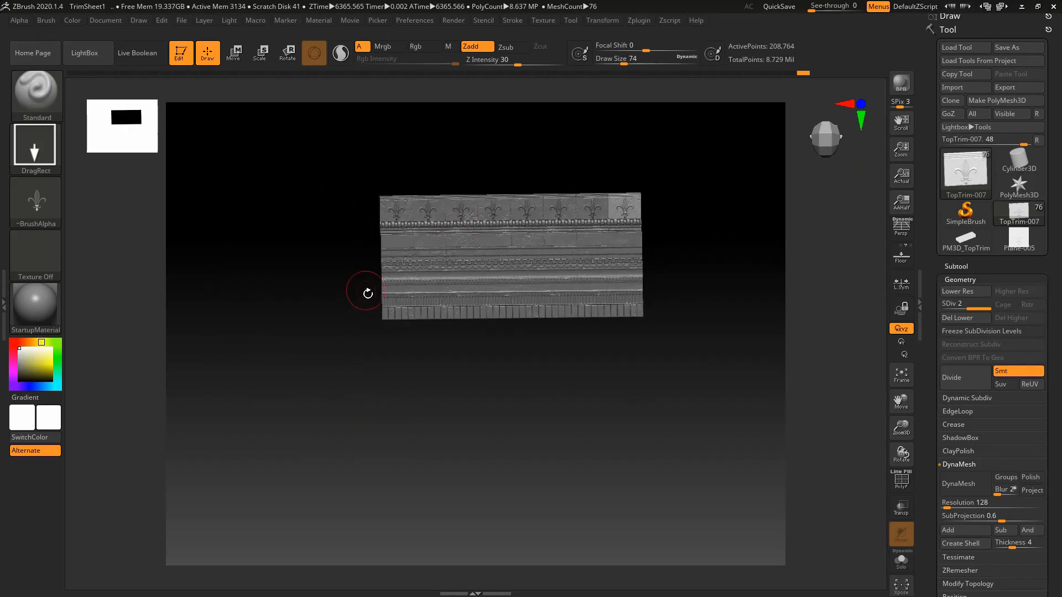
pyautogui.keyDown('ctrl'); pyautogui.moveTo(368, 294); pyautogui.dragTo(363, 396, button='right'); pyautogui.keyUp('ctrl')
pyautogui.keyDown('alt'); pyautogui.moveTo(372, 344); pyautogui.dragTo(477, 354, button='right'); pyautogui.keyUp('alt')
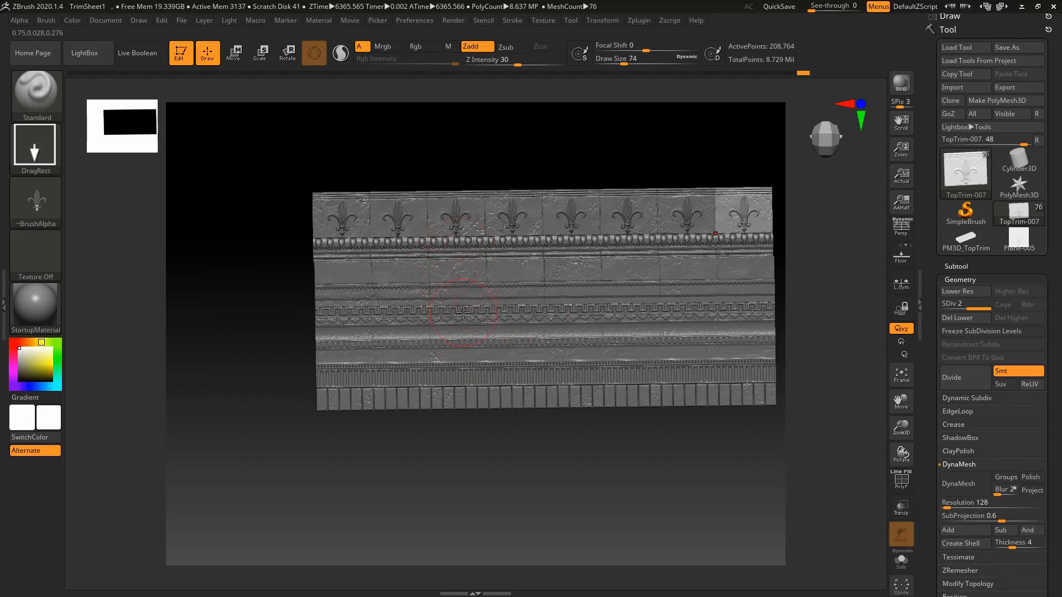
pyautogui.keyDown('ctrl'); pyautogui.moveTo(463, 314); pyautogui.dragTo(440, 317, button='right'); pyautogui.keyUp('ctrl')
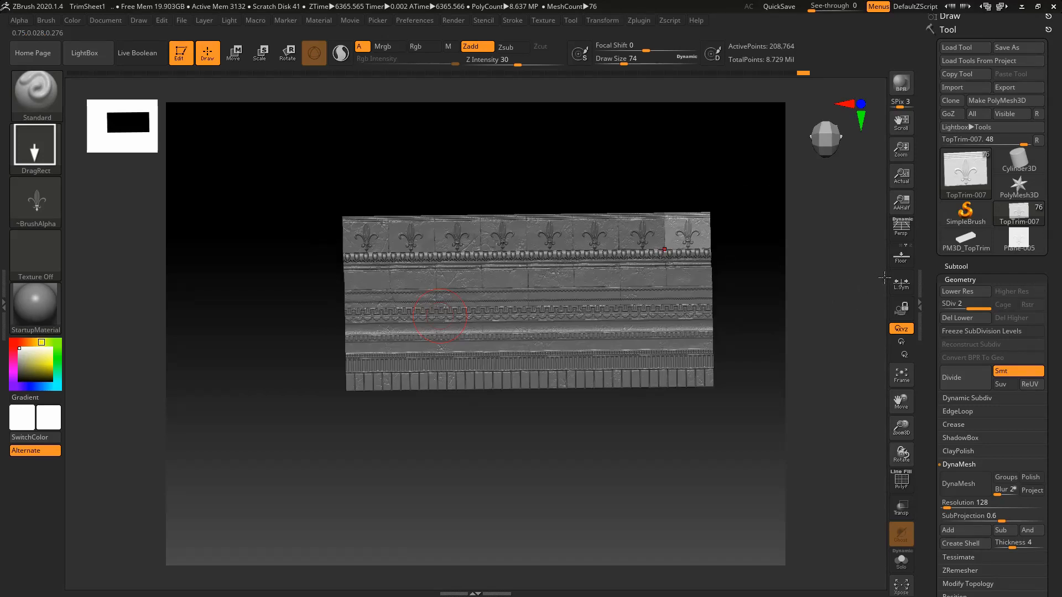
# - Turn on polypaint for all trim subtools and export the visible ones with FBX ExportImport
pyautogui.click(956, 266)
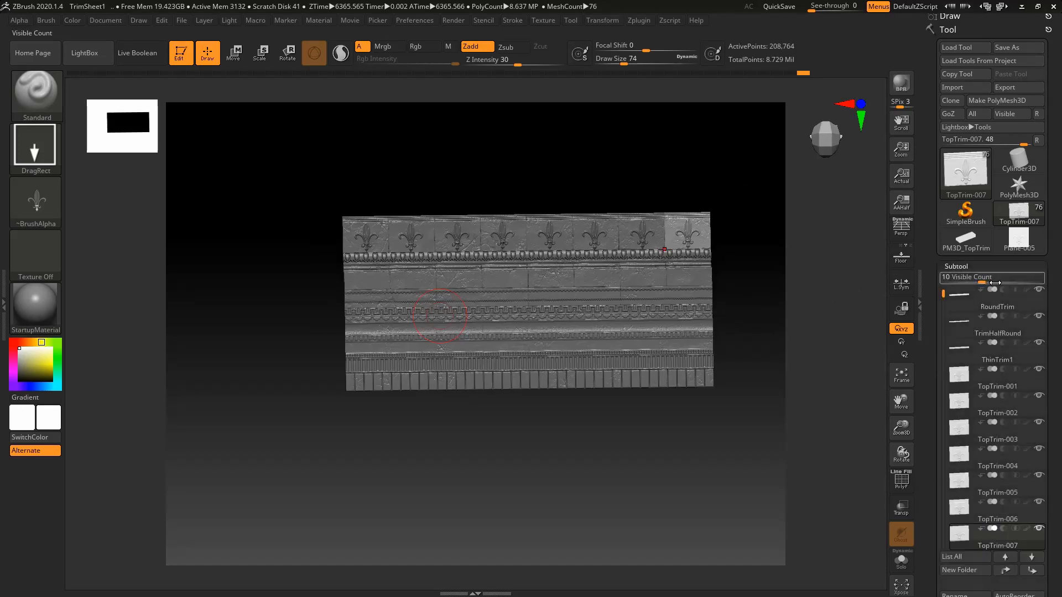
pyautogui.keyDown('shift'); pyautogui.click(1027, 291); pyautogui.keyUp('shift')
pyautogui.moveTo(656, 269)
pyautogui.mouseDown(button='right')
pyautogui.moveTo(602, 266)
pyautogui.moveTo(582, 283)
pyautogui.moveTo(666, 264)
pyautogui.mouseUp(button='right')
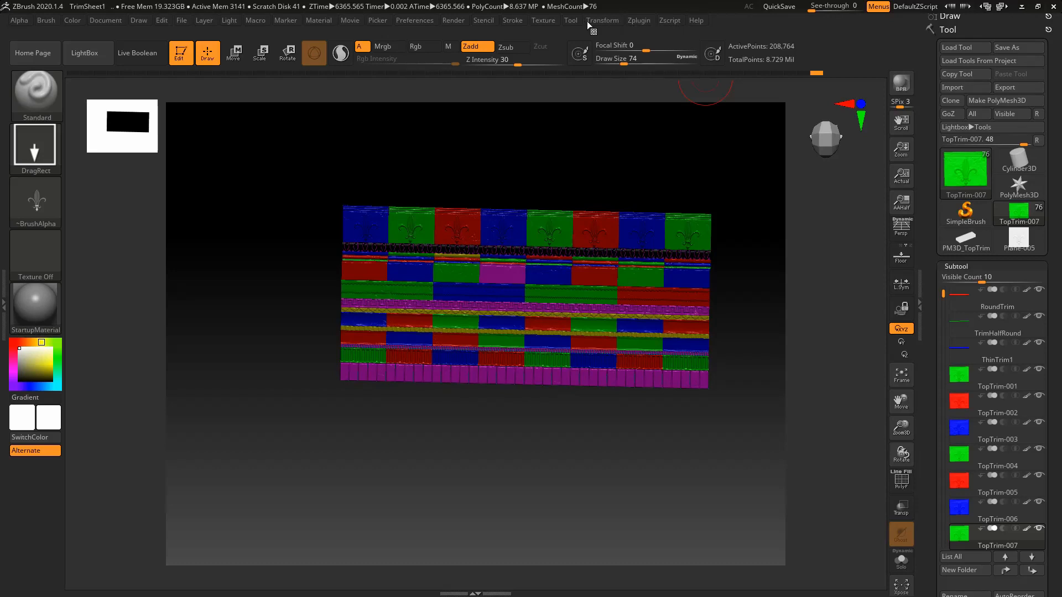
pyautogui.click(637, 21)
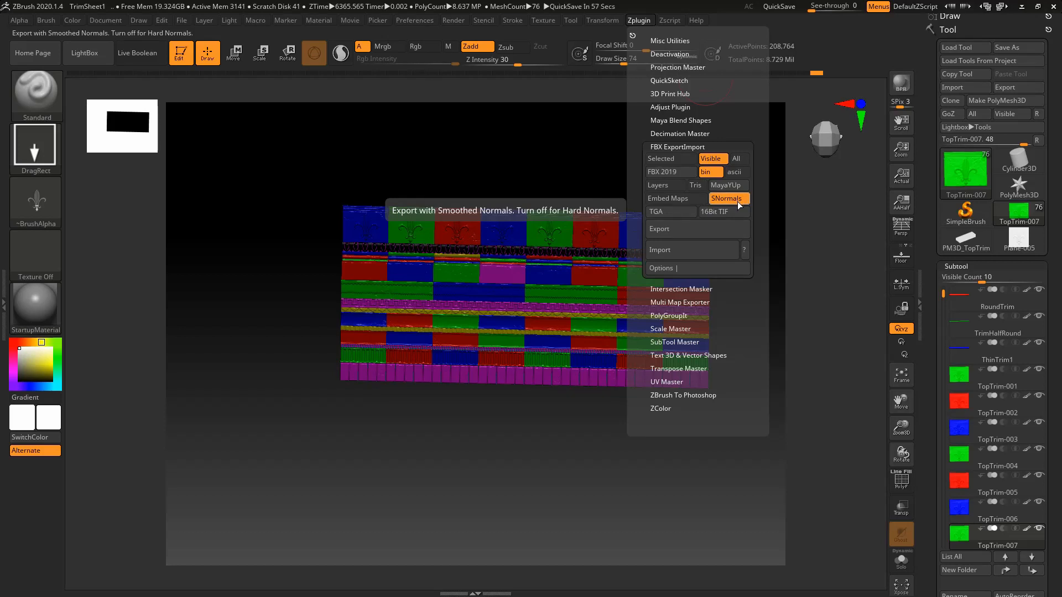
pyautogui.click(667, 234)
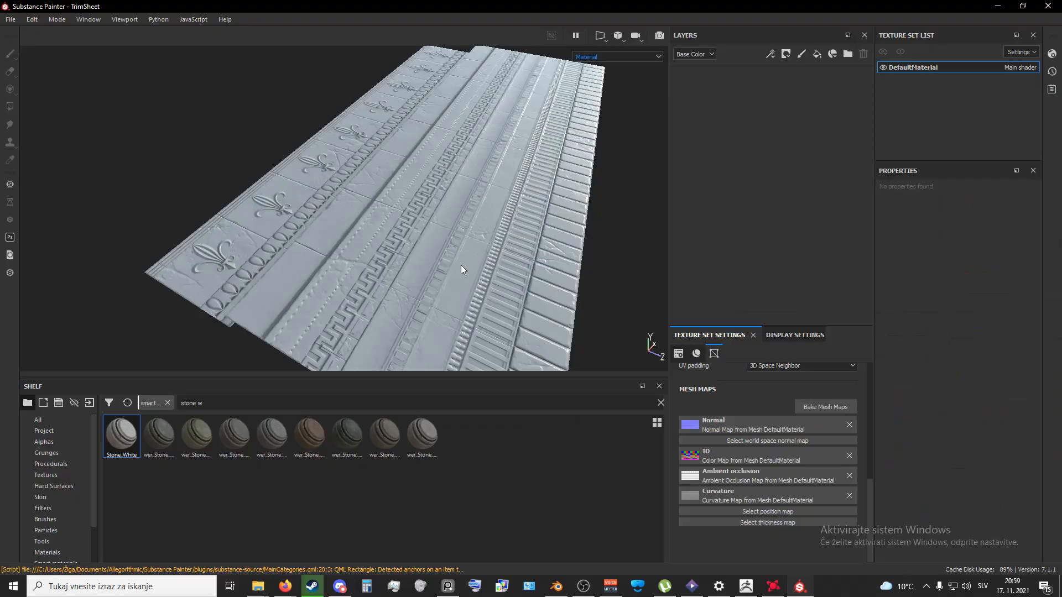
# - In Substance Painter, inspect the trim sheet and the ID baker's Color Source options, leaving the baking settings unchanged
pyautogui.scroll(-3, 446, 266)
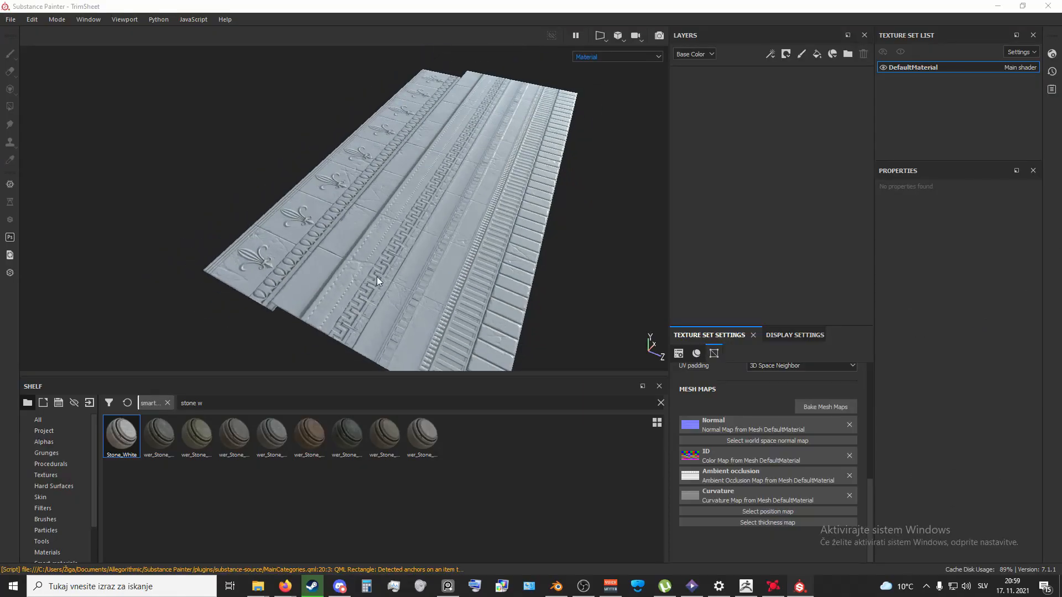
pyautogui.keyDown('alt'); pyautogui.moveTo(303, 262); pyautogui.dragTo(563, 302); pyautogui.keyUp('alt')
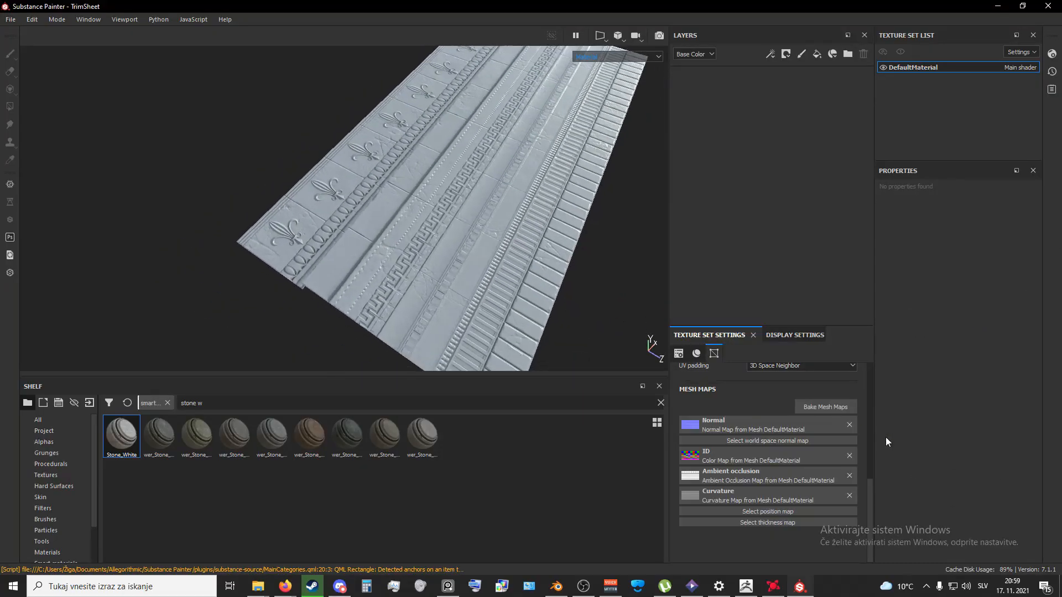
pyautogui.click(808, 409)
pyautogui.click(368, 235)
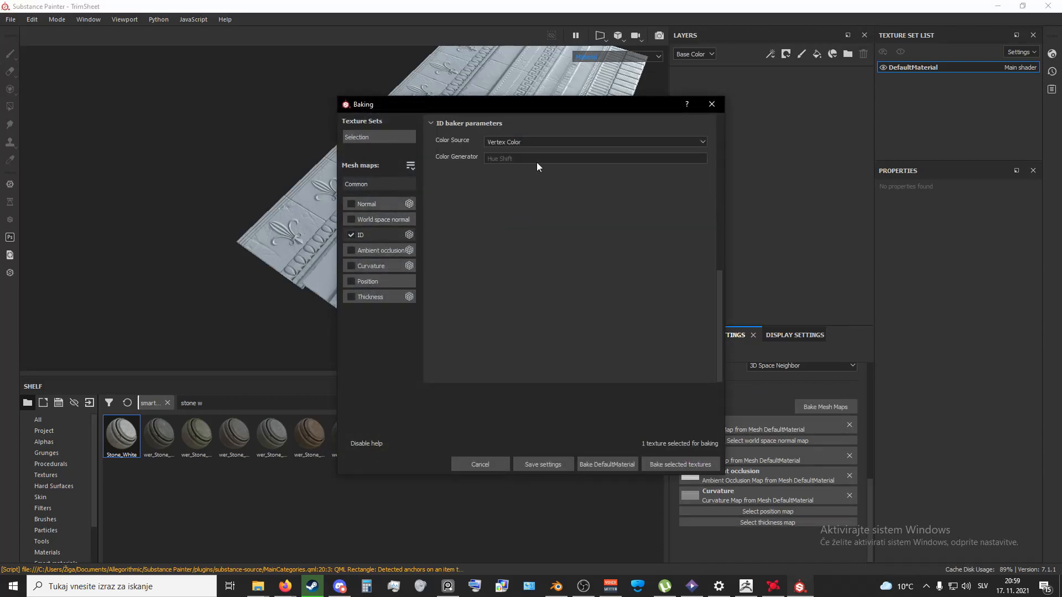
pyautogui.click(535, 142)
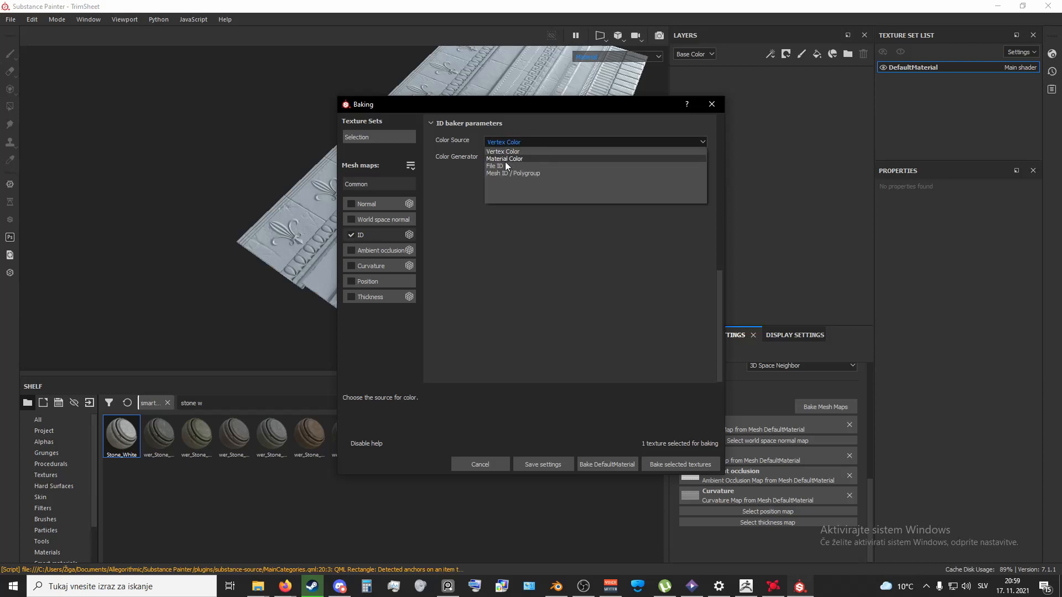
pyautogui.click(711, 104)
pyautogui.click(711, 104)
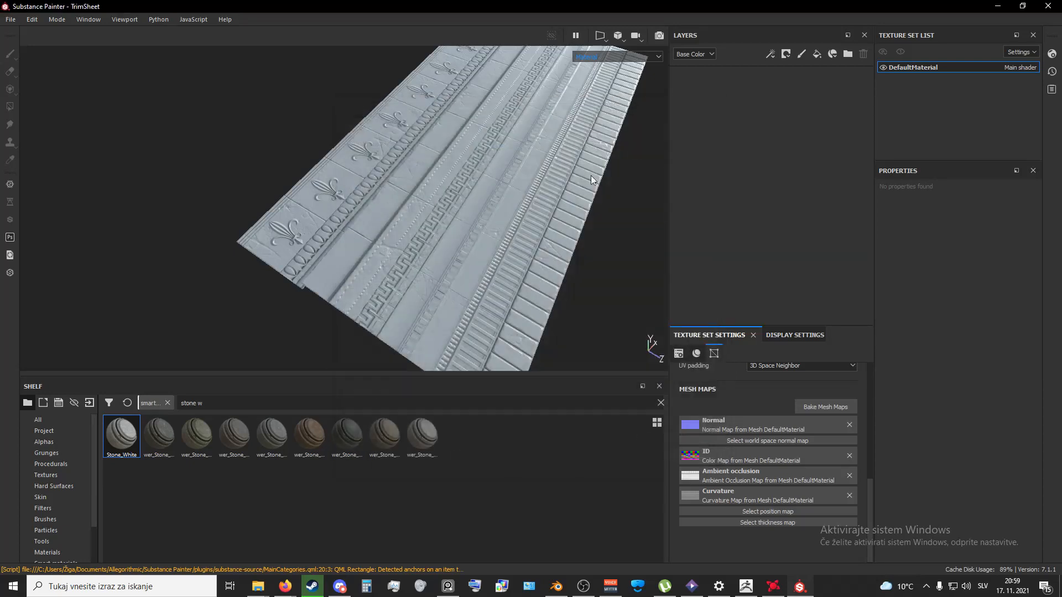
# - Apply the Stone_White smart material to one ID colour group of the trim sheet
pyautogui.click(406, 301)
pyautogui.moveTo(397, 299)
pyautogui.keyDown('alt'); pyautogui.mouseDown()
pyautogui.moveTo(364, 273)
pyautogui.moveTo(405, 328)
pyautogui.moveTo(379, 294)
pyautogui.mouseUp(); pyautogui.keyUp('alt')
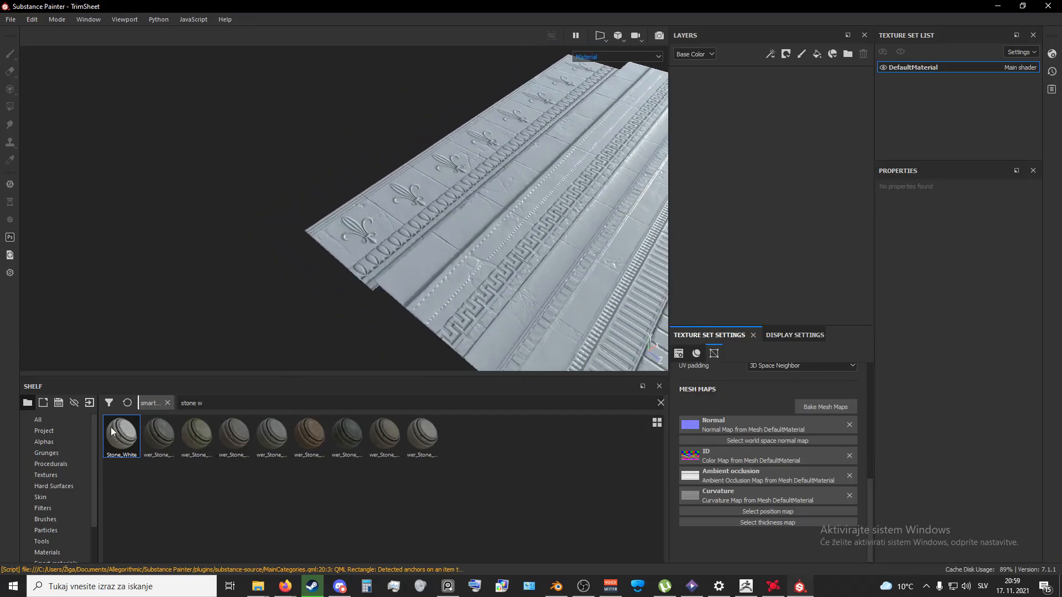
pyautogui.moveTo(113, 431); pyautogui.dragTo(412, 278)
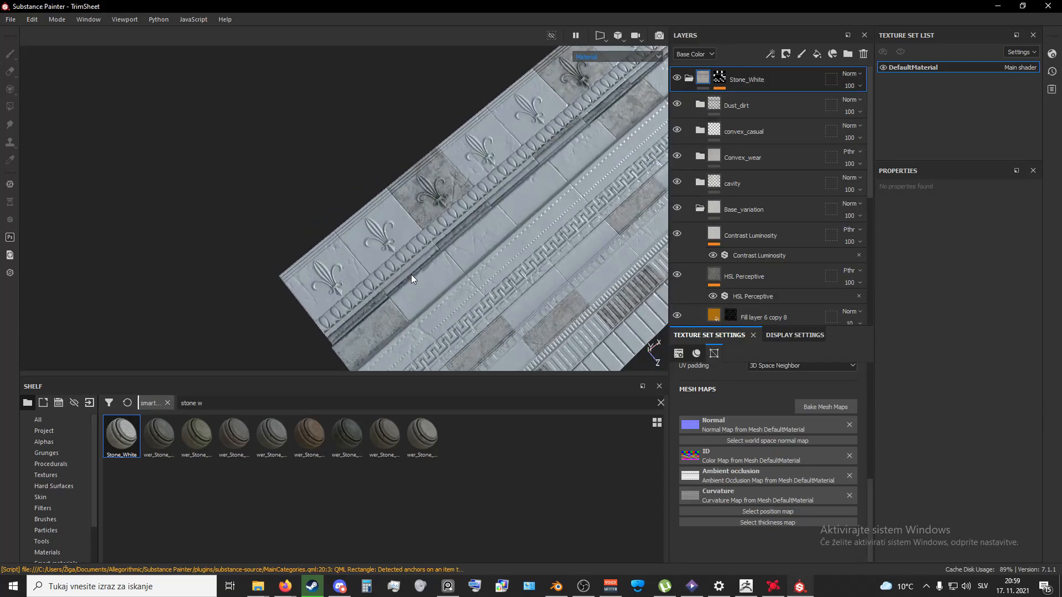
pyautogui.scroll(3, 386, 347)
pyautogui.keyDown('alt'); pyautogui.moveTo(386, 347); pyautogui.dragTo(502, 283); pyautogui.keyUp('alt')
# - Switch to the browser, review the ArtStation page "Smart Materials: Stone", and return to Substance Painter
pyautogui.moveTo(286, 585)
pyautogui.click(342, 534)
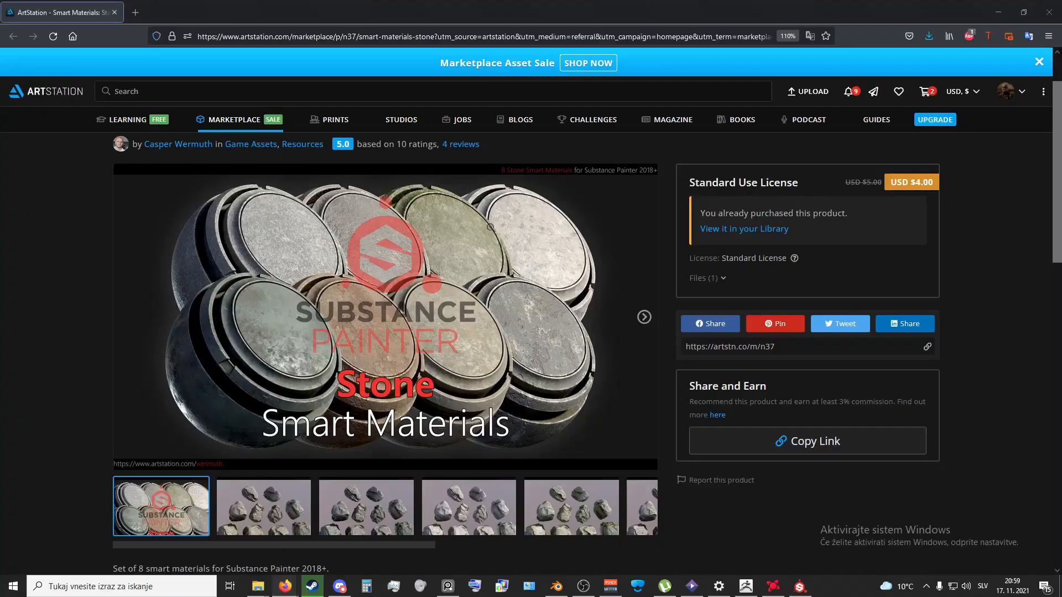
pyautogui.scroll(-2, 511, 232)
pyautogui.scroll(2, 514, 315)
pyautogui.scroll(-2, 513, 314)
pyautogui.scroll(3, 458, 340)
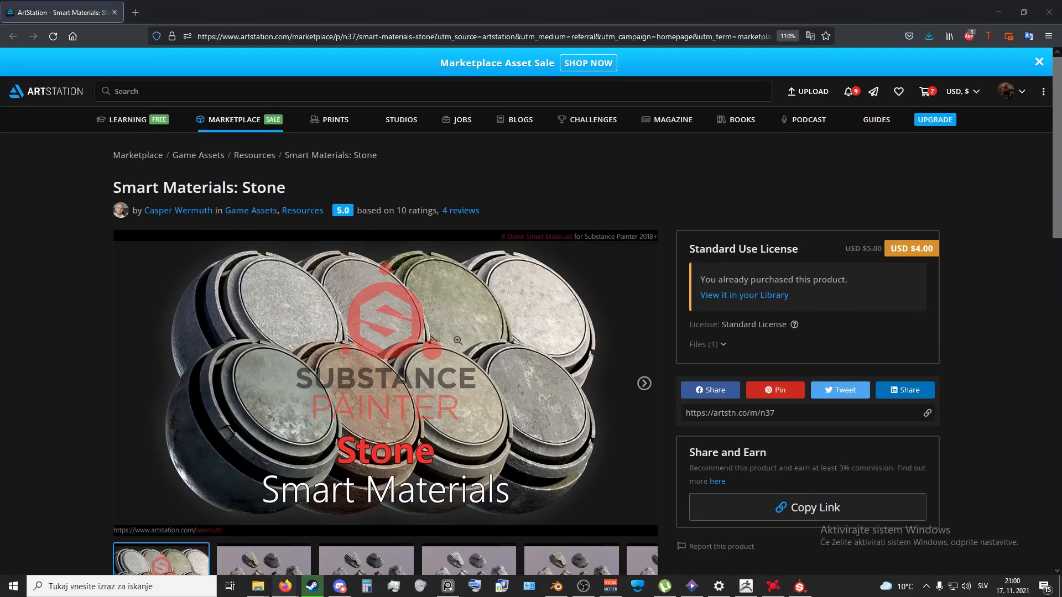
pyautogui.scroll(-1, 462, 354)
pyautogui.hotkey('alt', 'Tab')
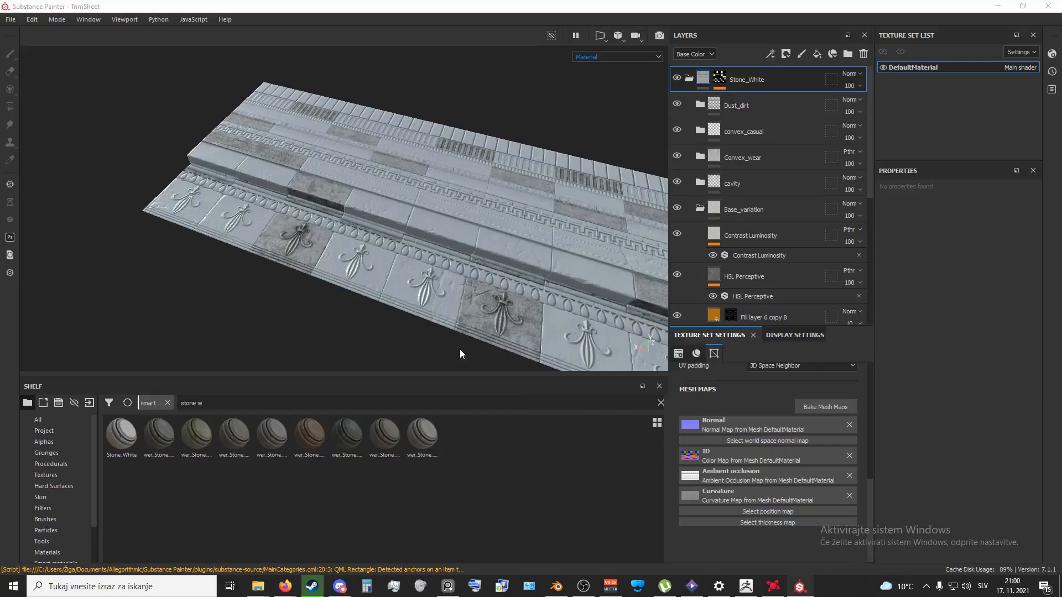
# - Try the wer_Stone_008 smart material on another ID colour group of the trim sheet and delete its layer
pyautogui.keyDown('alt'); pyautogui.moveTo(500, 304); pyautogui.dragTo(335, 301); pyautogui.keyUp('alt')
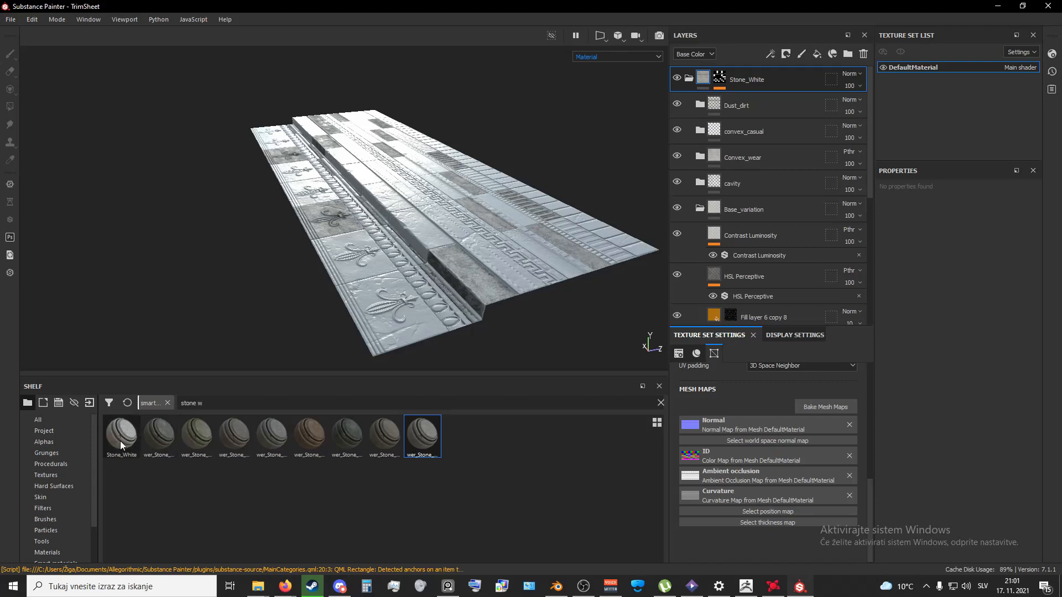
pyautogui.scroll(2, 481, 295)
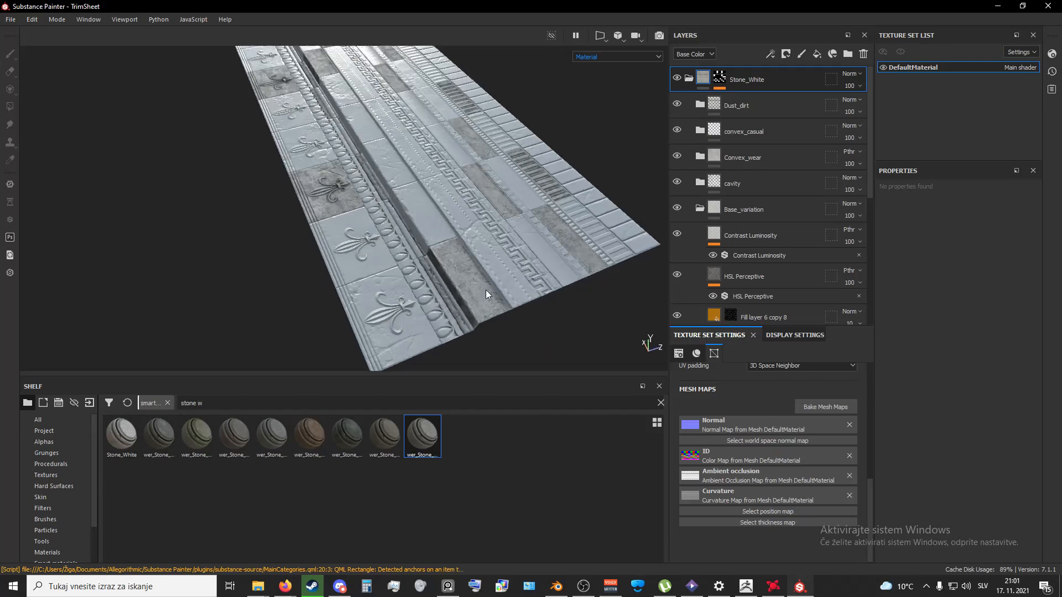
pyautogui.moveTo(422, 453); pyautogui.dragTo(644, 343)
pyautogui.scroll(4, 486, 308)
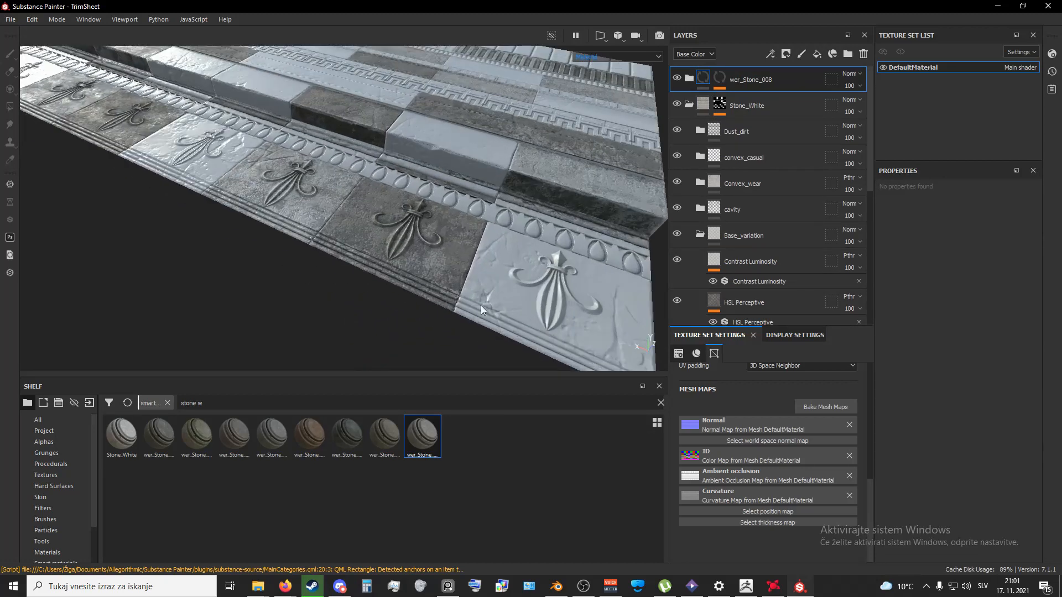
pyautogui.keyDown('alt'); pyautogui.moveTo(486, 308); pyautogui.dragTo(390, 275); pyautogui.keyUp('alt')
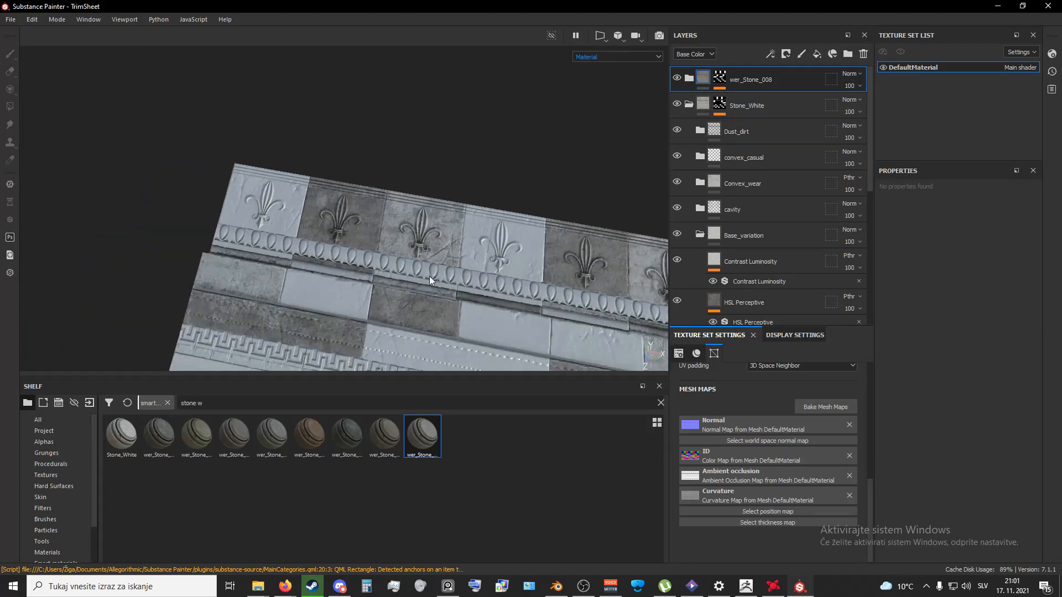
pyautogui.press('Delete')
# - Try the Stone_White smart material on the entire trim sheet, without an ID colour mask
pyautogui.keyDown('alt'); pyautogui.moveTo(331, 274); pyautogui.dragTo(356, 257, button='middle'); pyautogui.keyUp('alt')
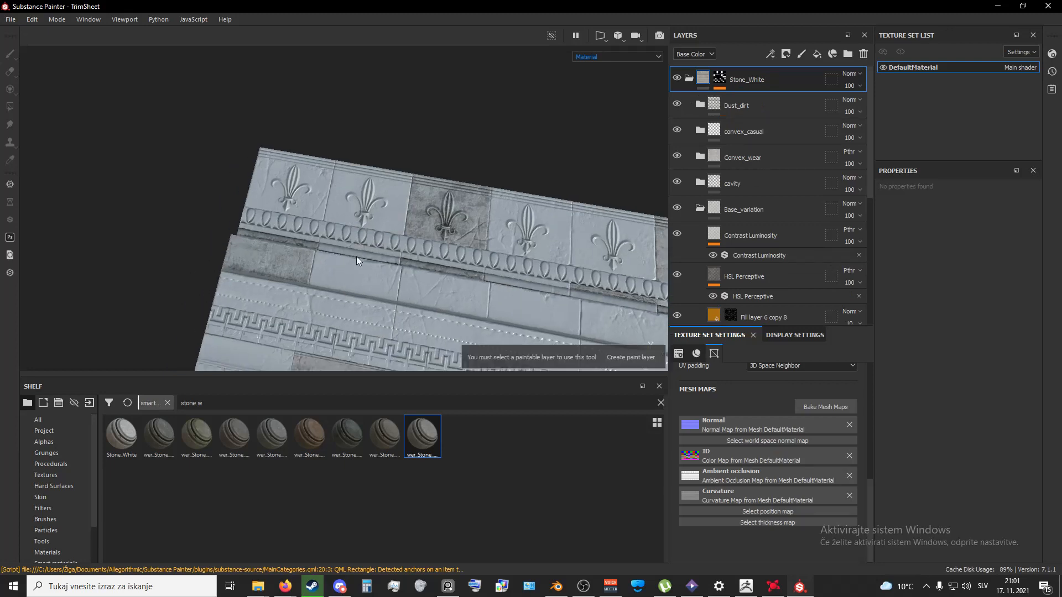
pyautogui.keyDown('alt'); pyautogui.moveTo(308, 290); pyautogui.dragTo(397, 304); pyautogui.keyUp('alt')
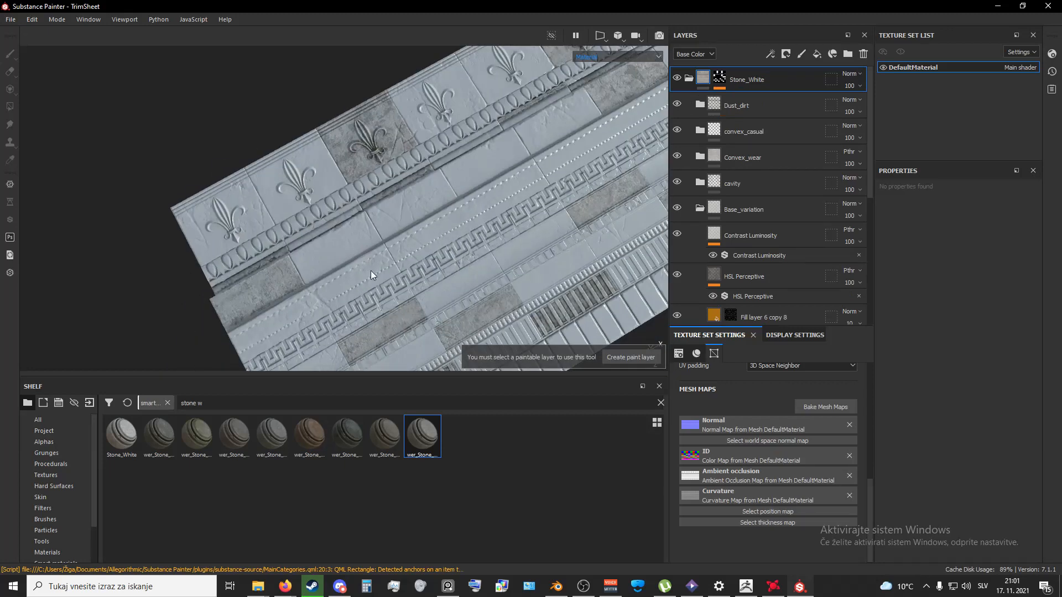
pyautogui.moveTo(121, 434); pyautogui.dragTo(256, 226)
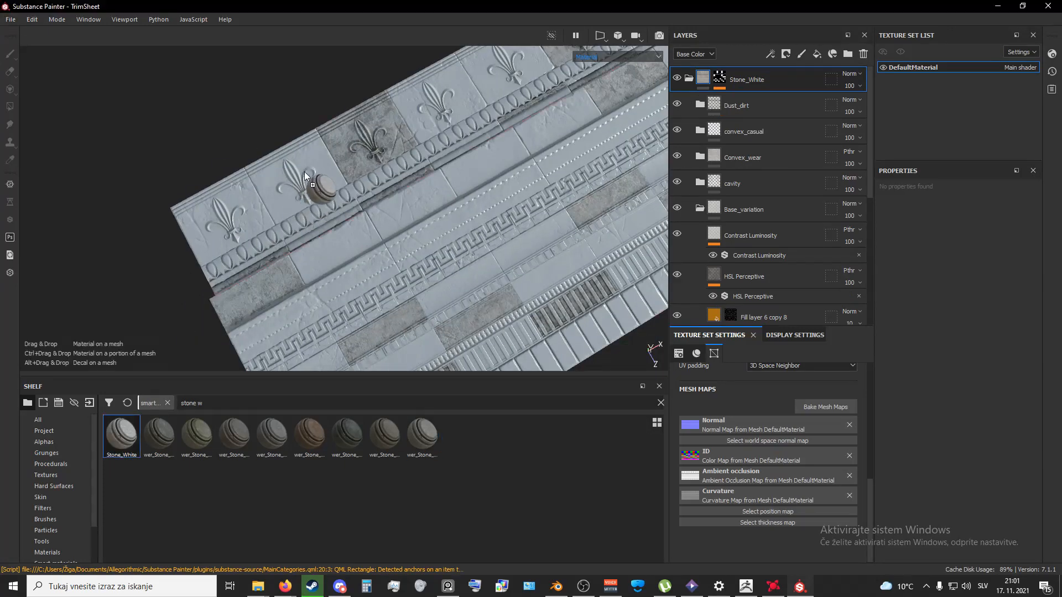
pyautogui.moveTo(302, 163); pyautogui.dragTo(314, 217)
pyautogui.keyDown('alt'); pyautogui.moveTo(315, 217); pyautogui.dragTo(421, 236, button='middle'); pyautogui.keyUp('alt')
pyautogui.scroll(6, 421, 235)
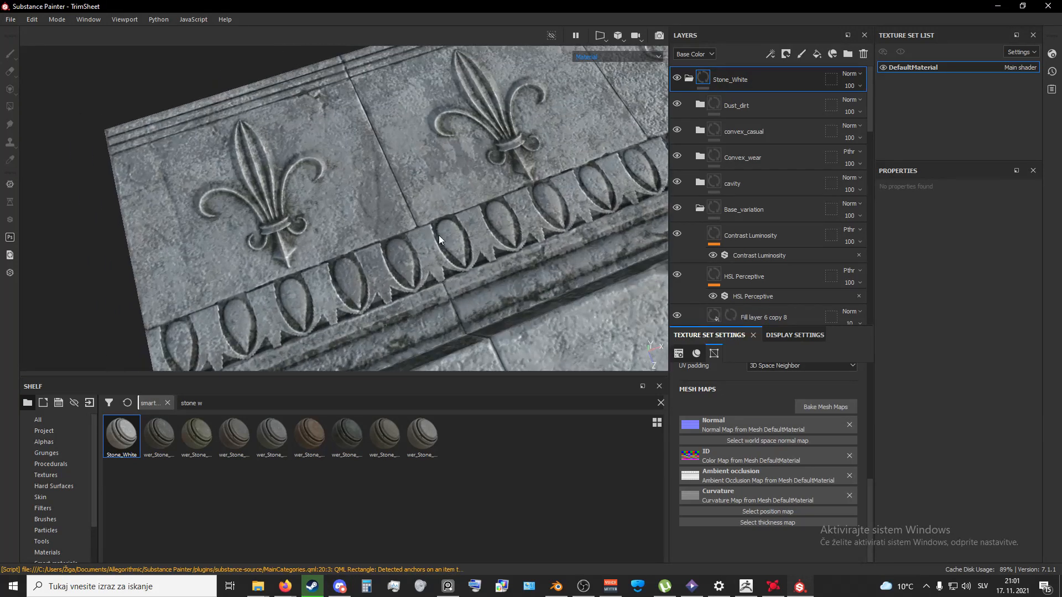
# - Examine the stone surface around the fleur-de-lis tiles and undo the whole-mesh Stone_White material
pyautogui.keyDown('alt'); pyautogui.moveTo(447, 195); pyautogui.dragTo(511, 281, button='middle'); pyautogui.keyUp('alt')
pyautogui.click(511, 280)
pyautogui.moveTo(534, 242)
pyautogui.keyDown('alt'); pyautogui.mouseDown()
pyautogui.moveTo(503, 252)
pyautogui.moveTo(331, 224)
pyautogui.mouseUp(); pyautogui.keyUp('alt')
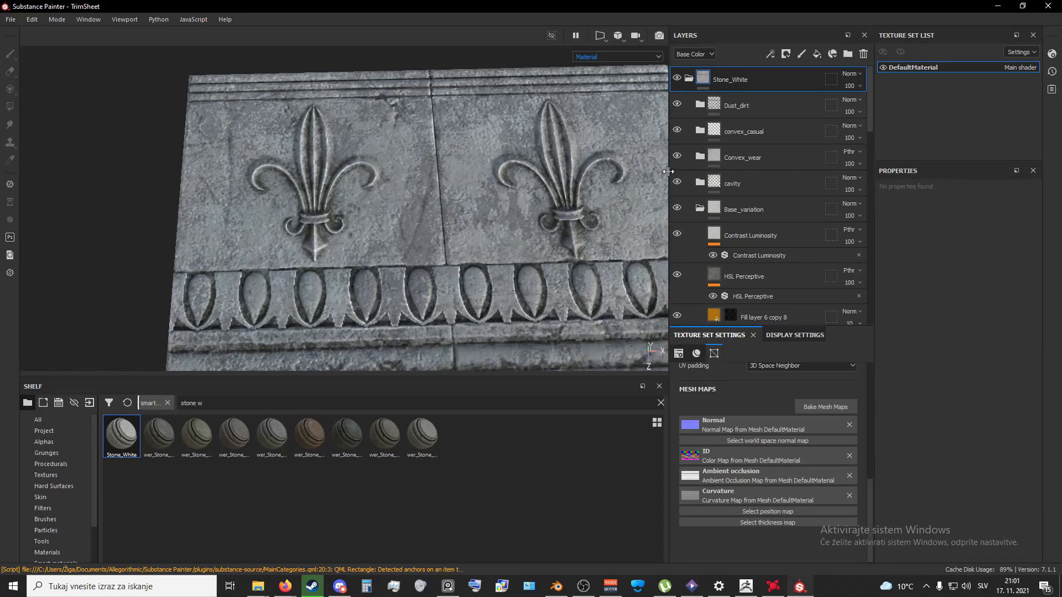
pyautogui.keyDown('alt'); pyautogui.moveTo(479, 159); pyautogui.dragTo(391, 168, button='middle'); pyautogui.keyUp('alt')
pyautogui.scroll(-2, 449, 211)
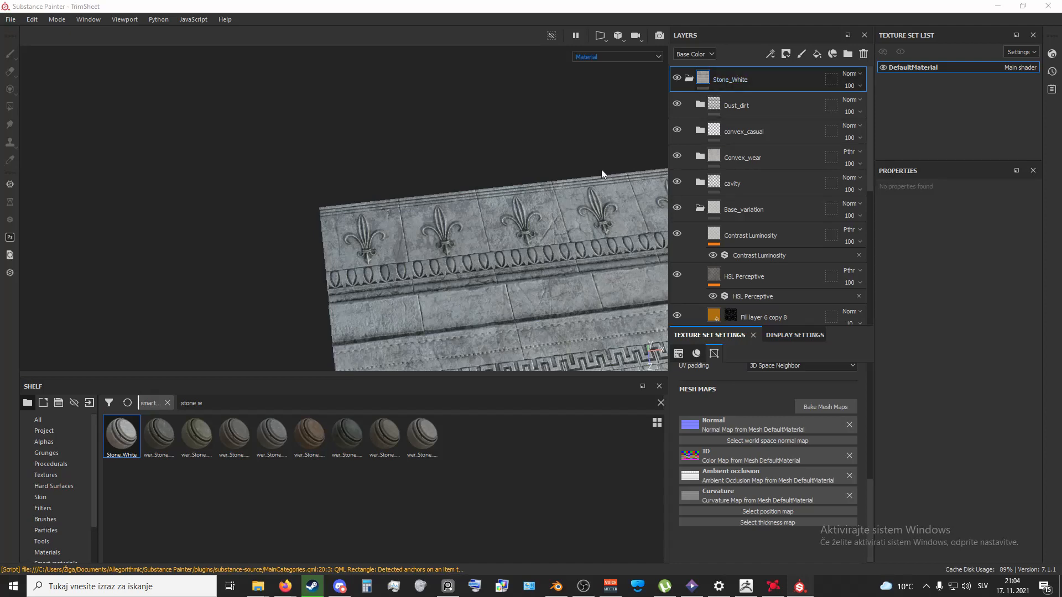
pyautogui.scroll(2, 472, 239)
pyautogui.scroll(-2, 467, 254)
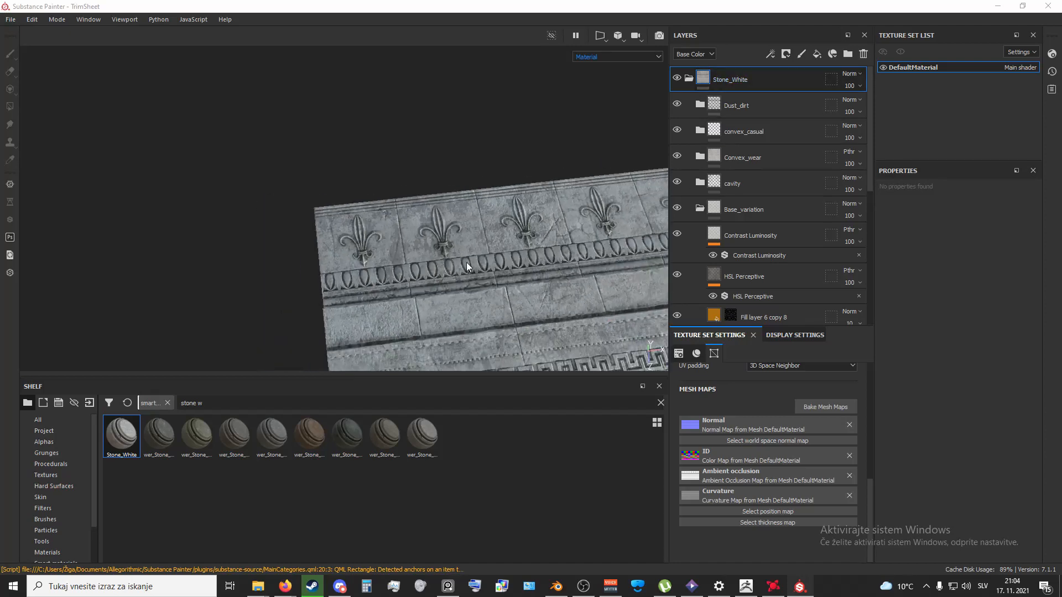
pyautogui.click(485, 234)
pyautogui.hotkey('ctrl', 'z')
# - Apply Stone_White to the ID colour group that contains the third fleur-de-lis tile
pyautogui.moveTo(125, 435); pyautogui.dragTo(213, 237)
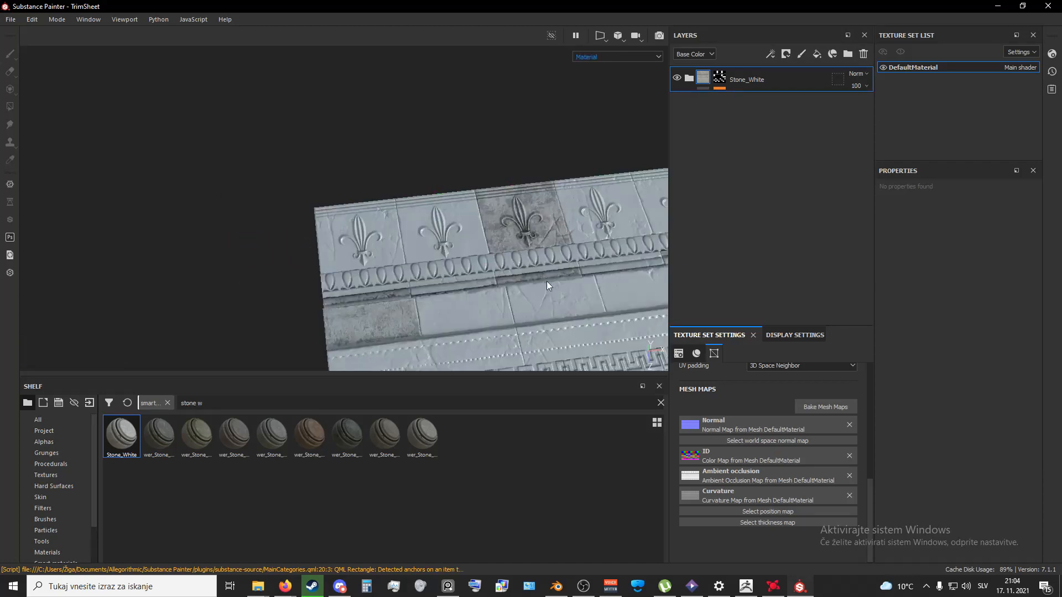
pyautogui.scroll(4, 548, 281)
pyautogui.keyDown('alt'); pyautogui.moveTo(332, 274); pyautogui.dragTo(427, 303, button='middle'); pyautogui.keyUp('alt')
pyautogui.scroll(-2, 426, 305)
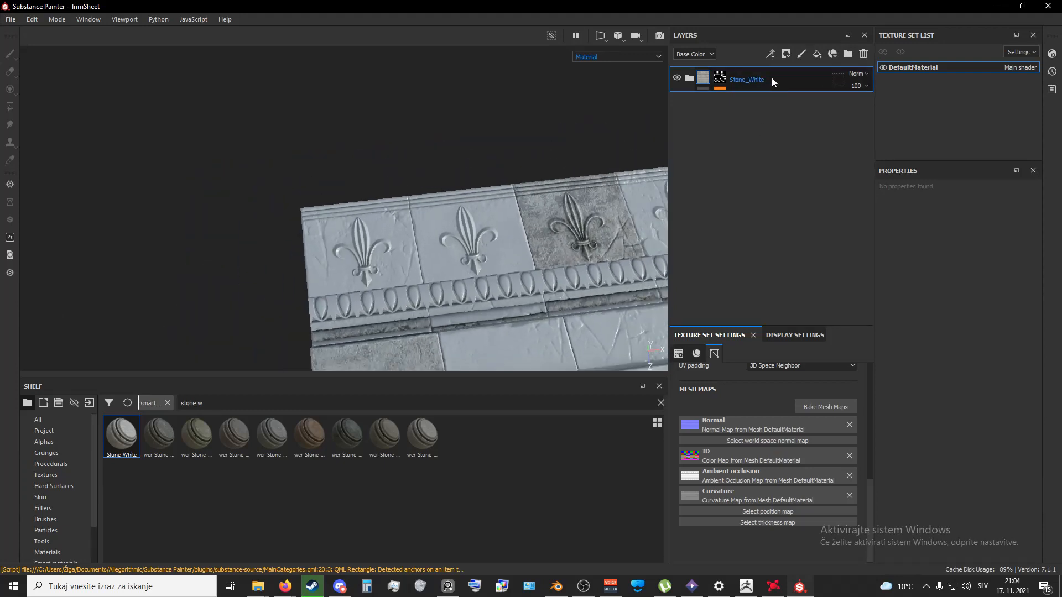
# - Rename the masked layer to Stone_White1 and apply another Stone_White to the second fleur-de-lis tile's ID colour group
pyautogui.doubleClick(747, 80)
pyautogui.click(773, 82)
pyautogui.write('1')
pyautogui.press('Return')
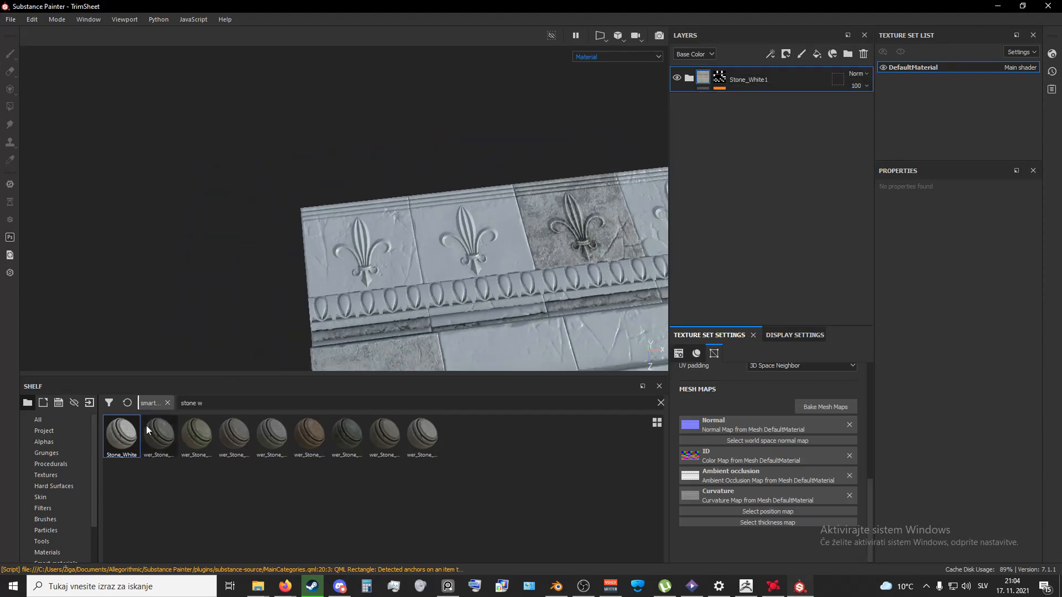
pyautogui.moveTo(149, 430); pyautogui.dragTo(471, 234)
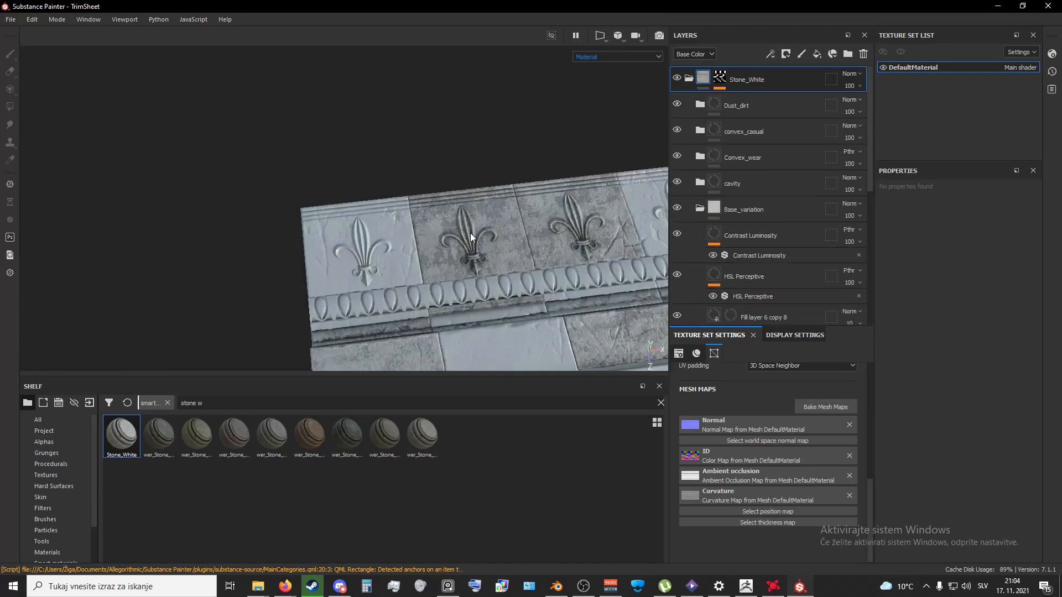
# - Rename the masked layer of the second fleur-de-lis tile's ID colour group to Stone_White2
pyautogui.doubleClick(768, 81)
pyautogui.click(769, 81)
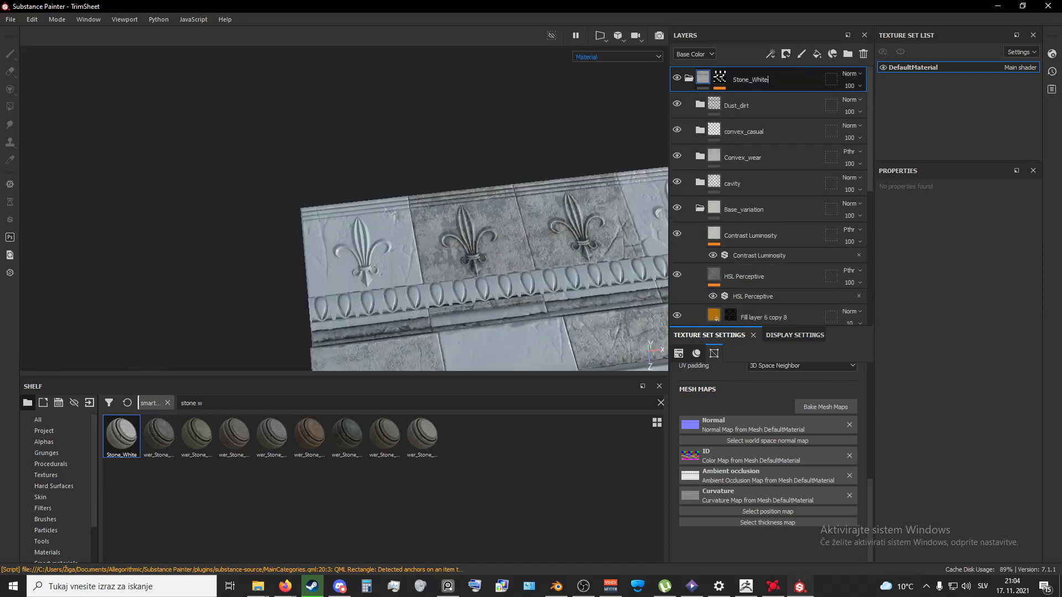
pyautogui.scroll(-1, 756, 257)
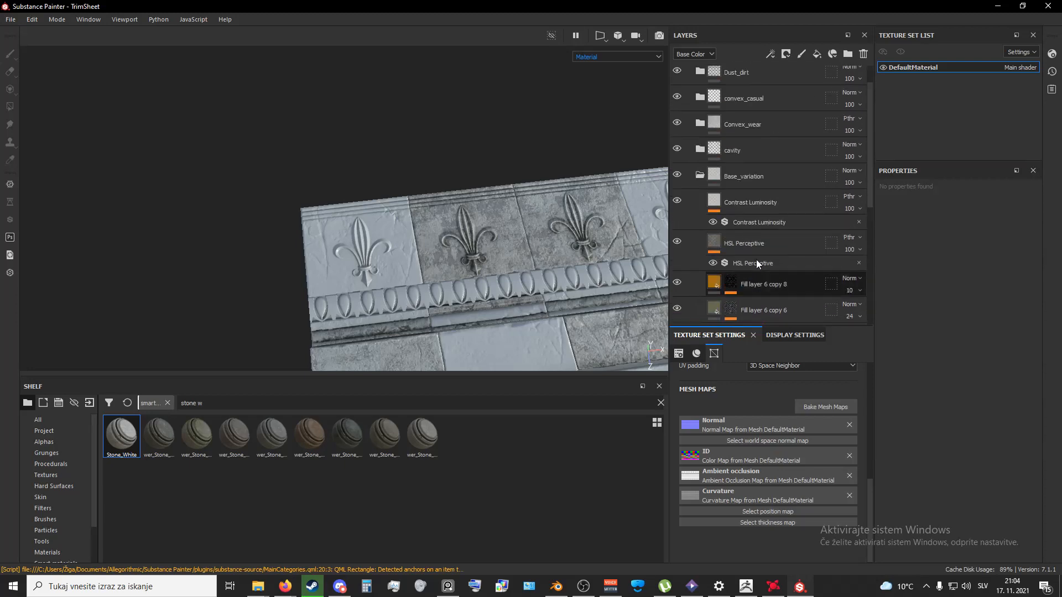
pyautogui.scroll(1, 755, 260)
pyautogui.scroll(2, 503, 267)
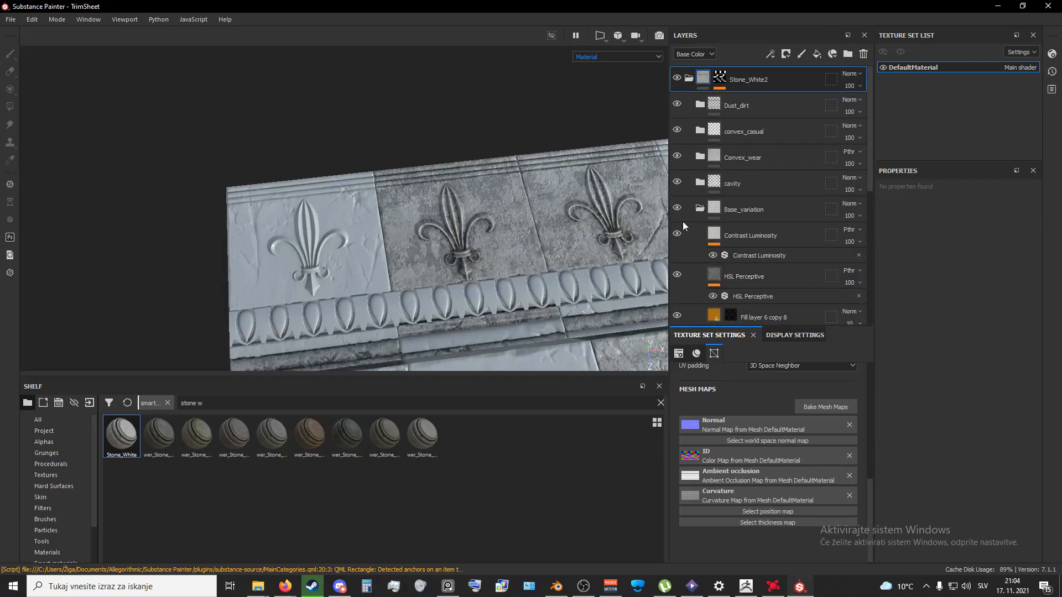
# - Collapse the Base_variation folder and compare the second tile's stone with Base_variation and cavity each hidden and shown again
pyautogui.scroll(-5, 735, 248)
pyautogui.scroll(5, 734, 248)
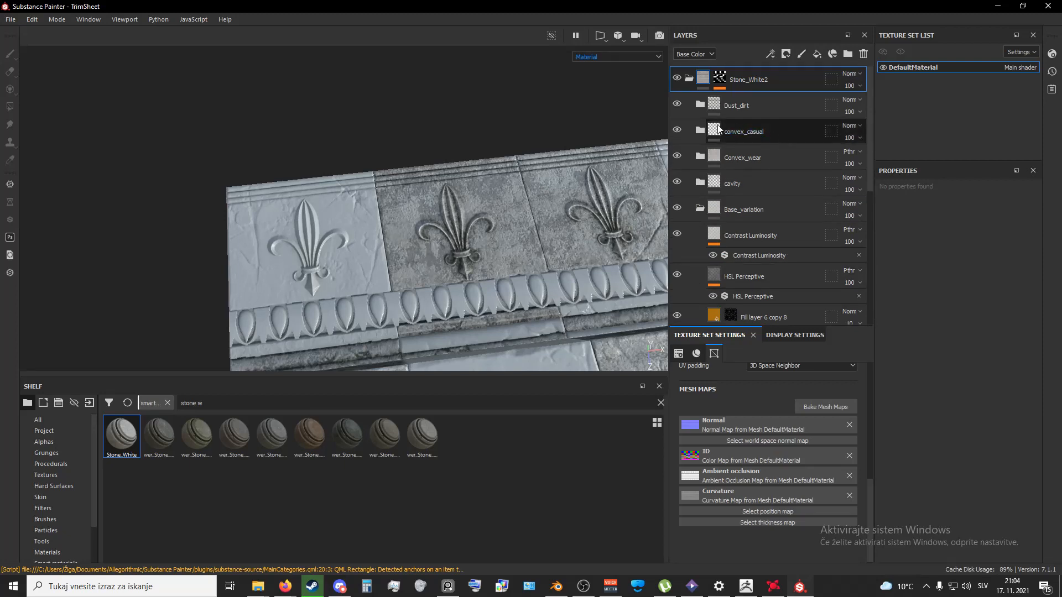
pyautogui.scroll(-1, 736, 177)
pyautogui.scroll(1, 712, 196)
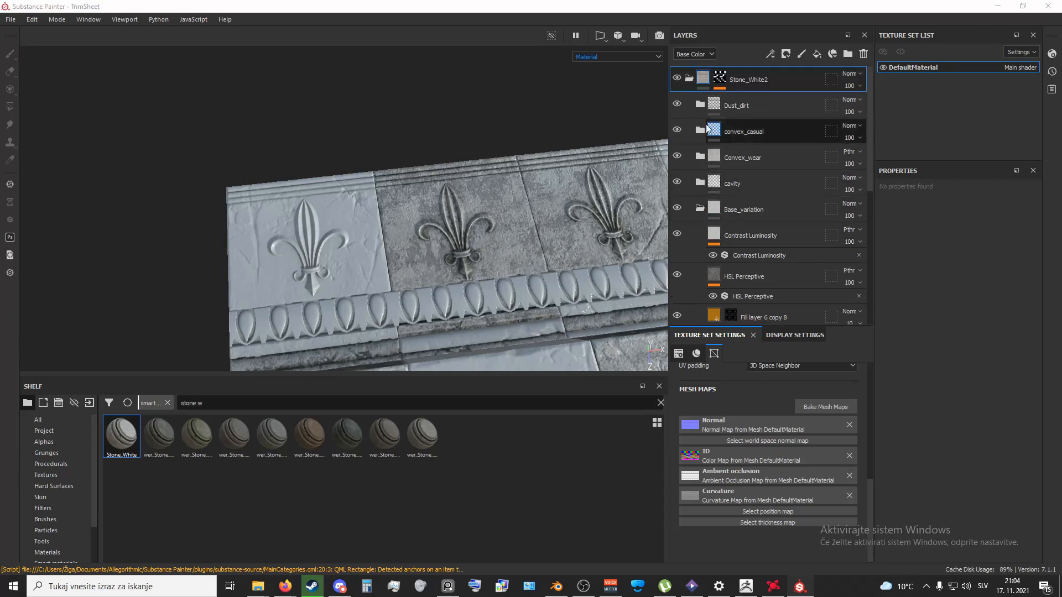
pyautogui.click(700, 209)
pyautogui.click(678, 208)
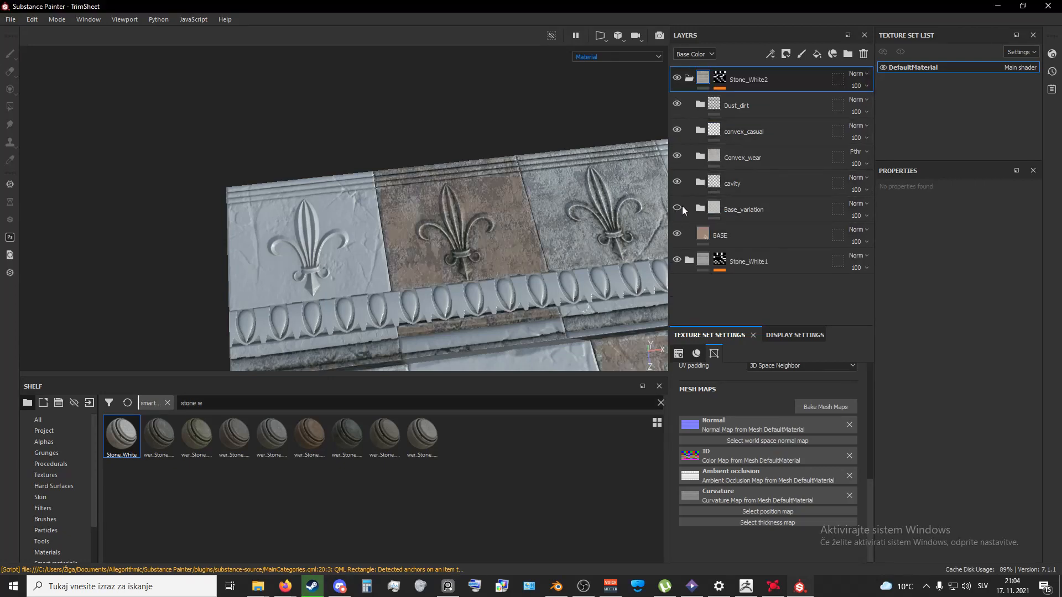
pyautogui.click(679, 208)
pyautogui.click(677, 182)
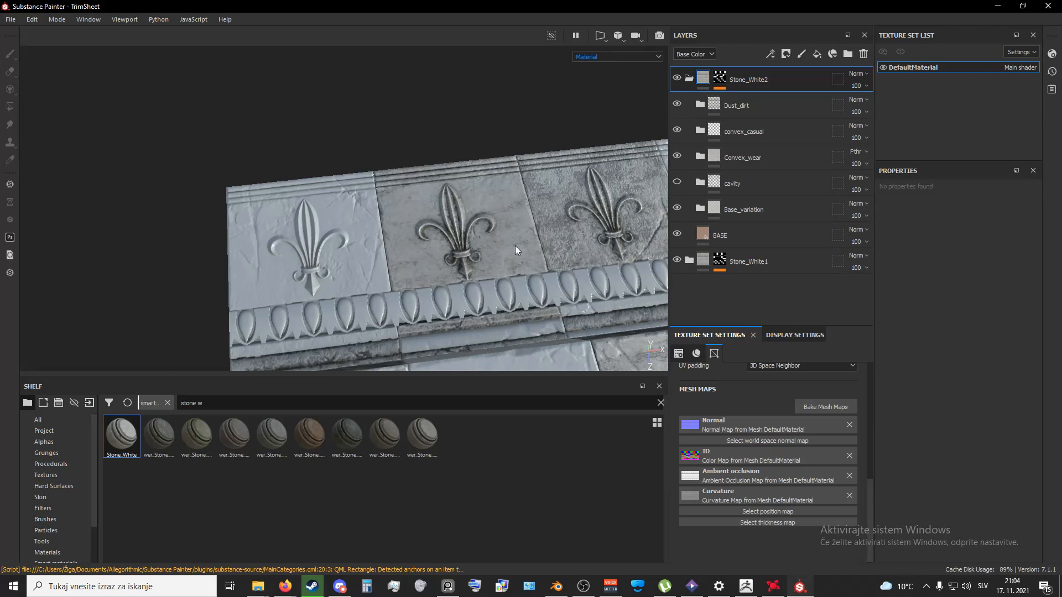
pyautogui.click(678, 182)
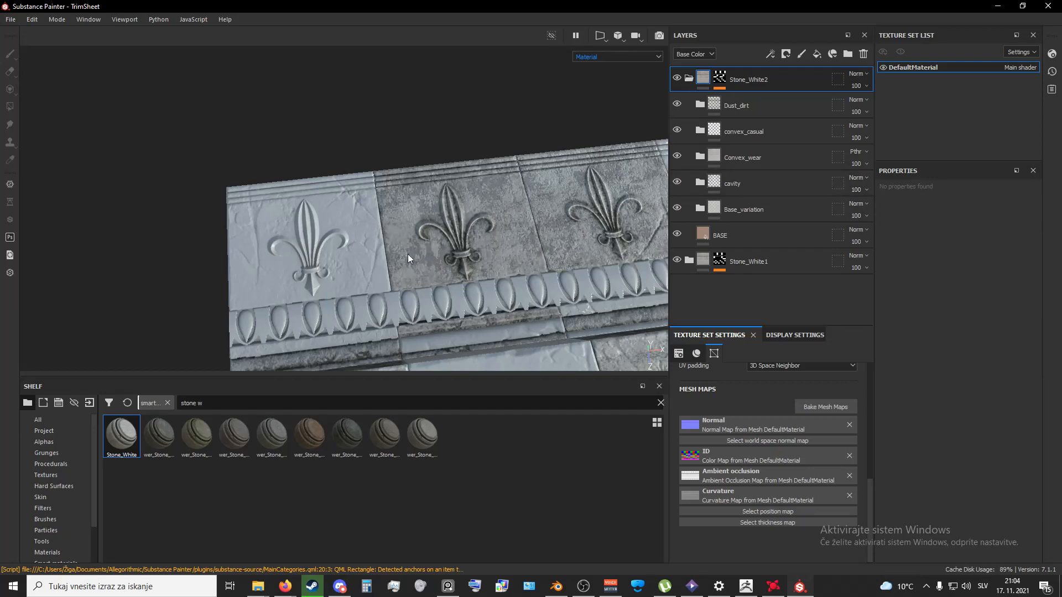
# - Expand Stone_White2's cavity folder and check what Fill layer 7 copy 1 contributes by hiding and showing it
pyautogui.click(700, 182)
pyautogui.scroll(-3, 745, 240)
pyautogui.click(677, 142)
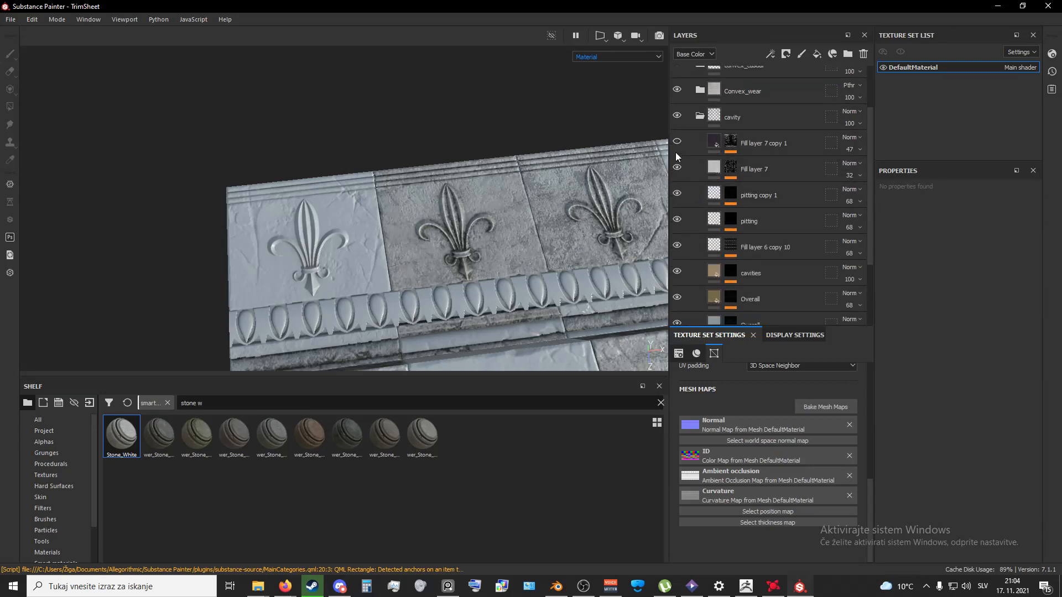
pyautogui.click(677, 141)
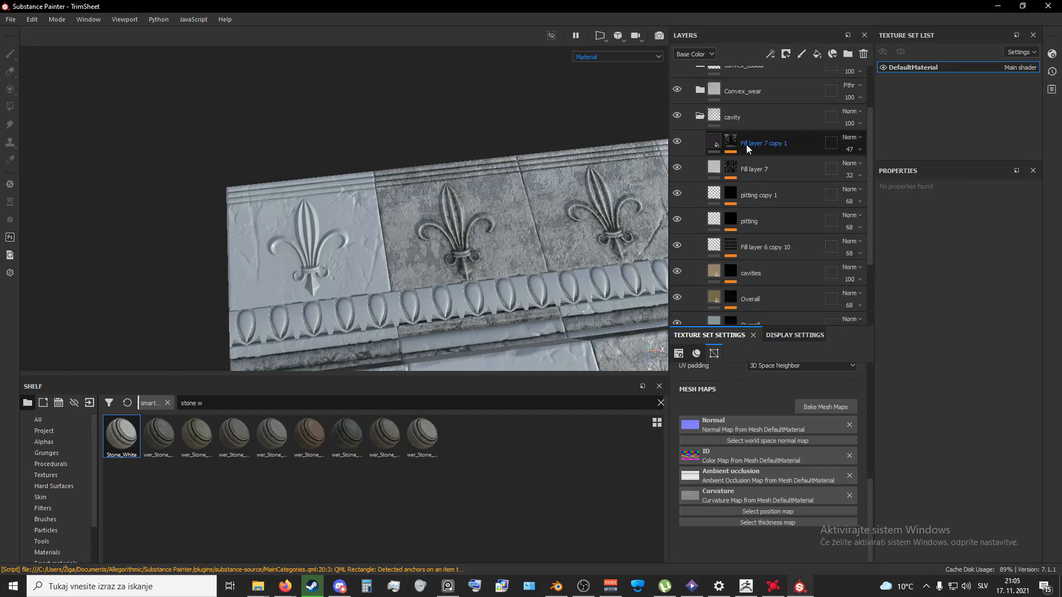
# - Open the settings of the Grunge Plaster Damaged fill in the mask of Fill layer 7 copy 1
pyautogui.click(731, 143)
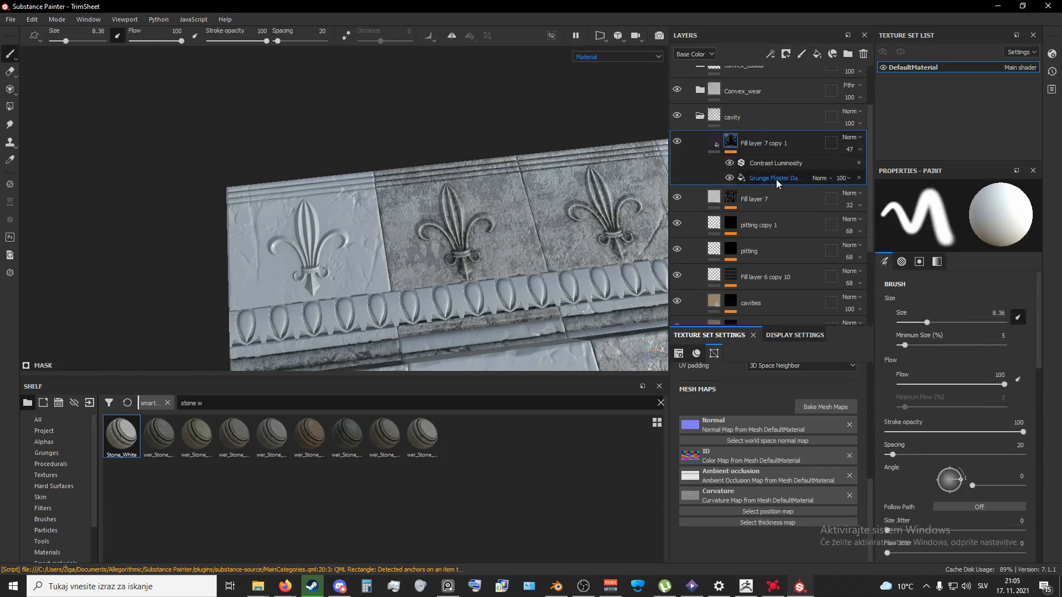
pyautogui.click(775, 179)
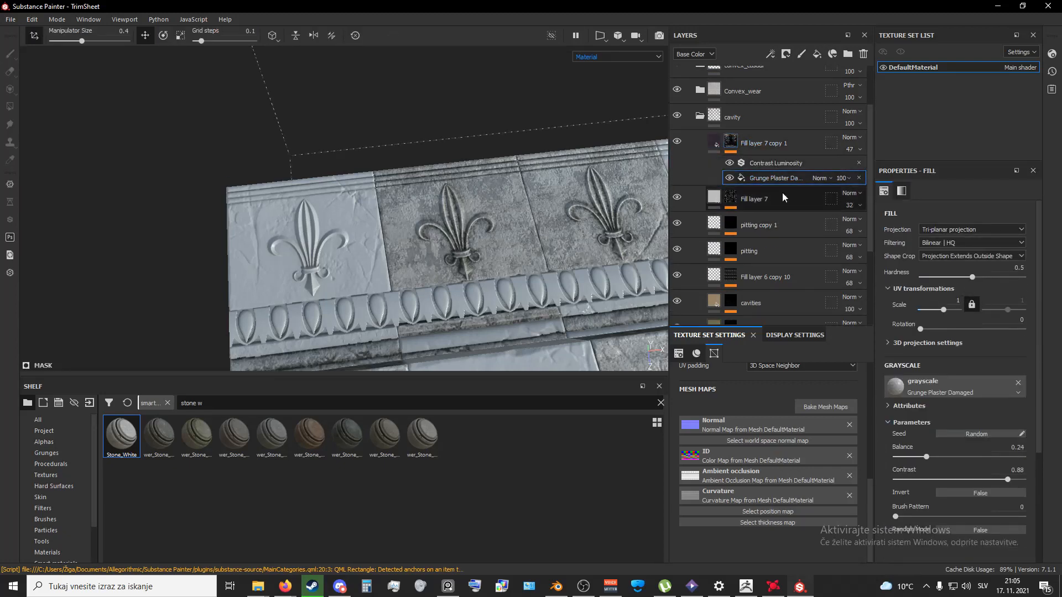
pyautogui.scroll(-1, 937, 304)
pyautogui.scroll(1, 982, 293)
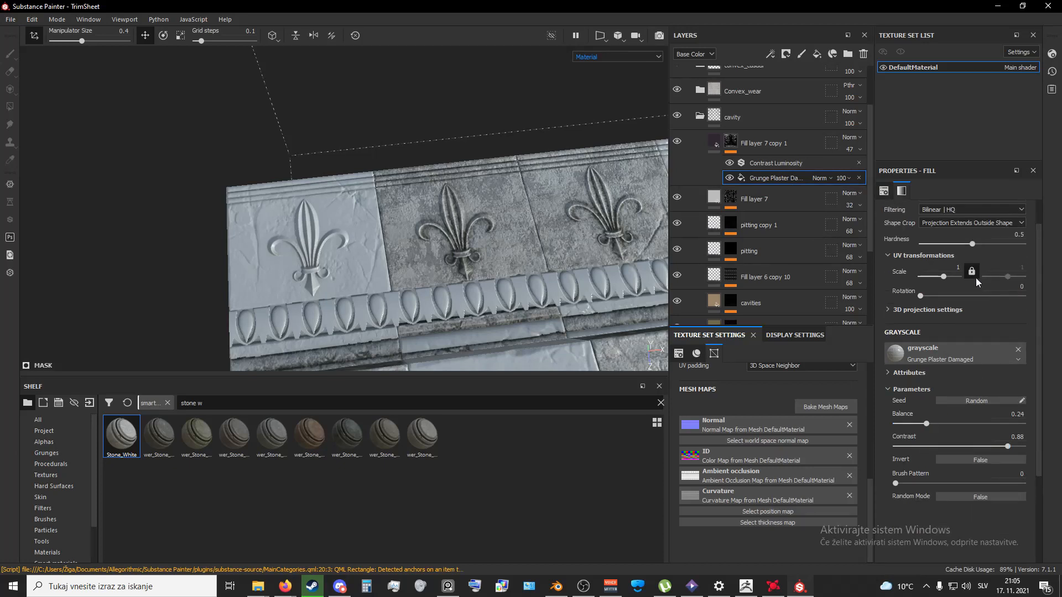
# - Try rotating the grunge fill to 11.74 and undo the rotation
pyautogui.moveTo(920, 297); pyautogui.dragTo(923, 299)
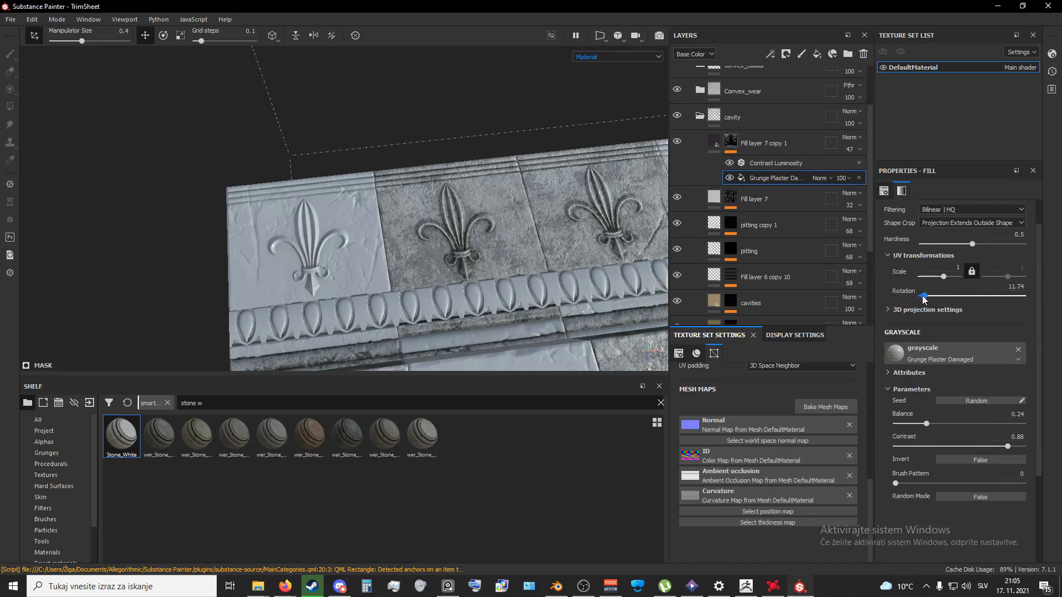
pyautogui.hotkey('ctrl', 'z')
pyautogui.scroll(5, 582, 274)
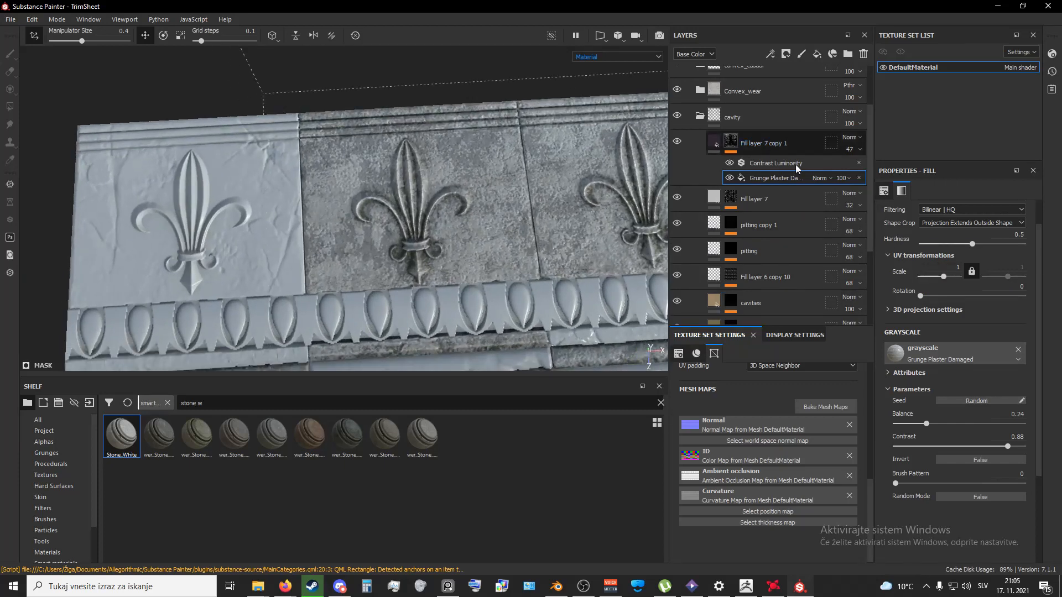
# - Set the grunge fill's rotation to about 88 so the second tile's stone pattern differs from its neighbour
pyautogui.moveTo(921, 297); pyautogui.dragTo(945, 294)
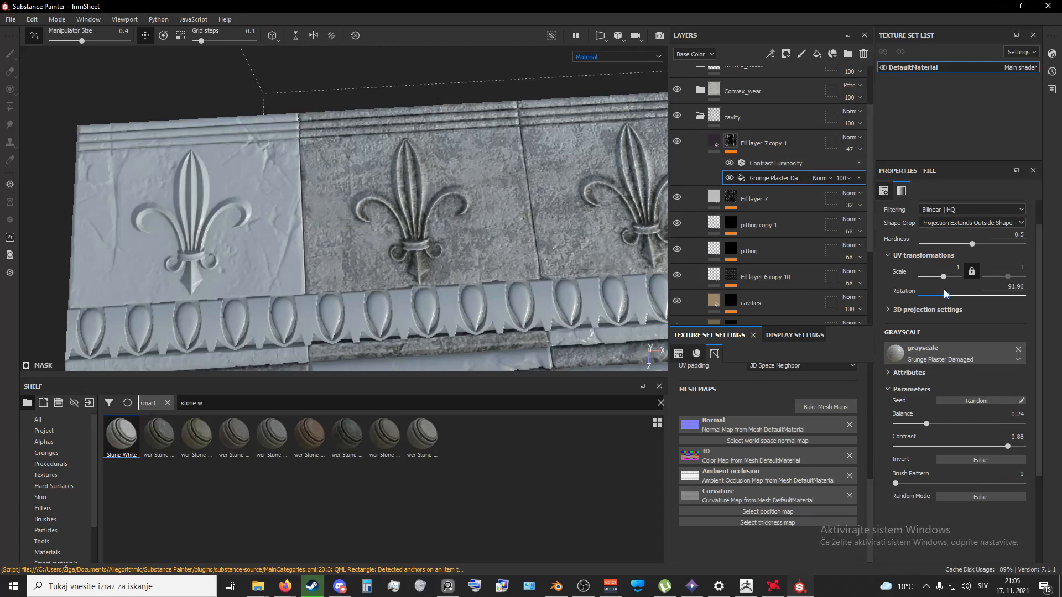
pyautogui.moveTo(945, 294); pyautogui.dragTo(947, 296)
pyautogui.scroll(-4, 453, 238)
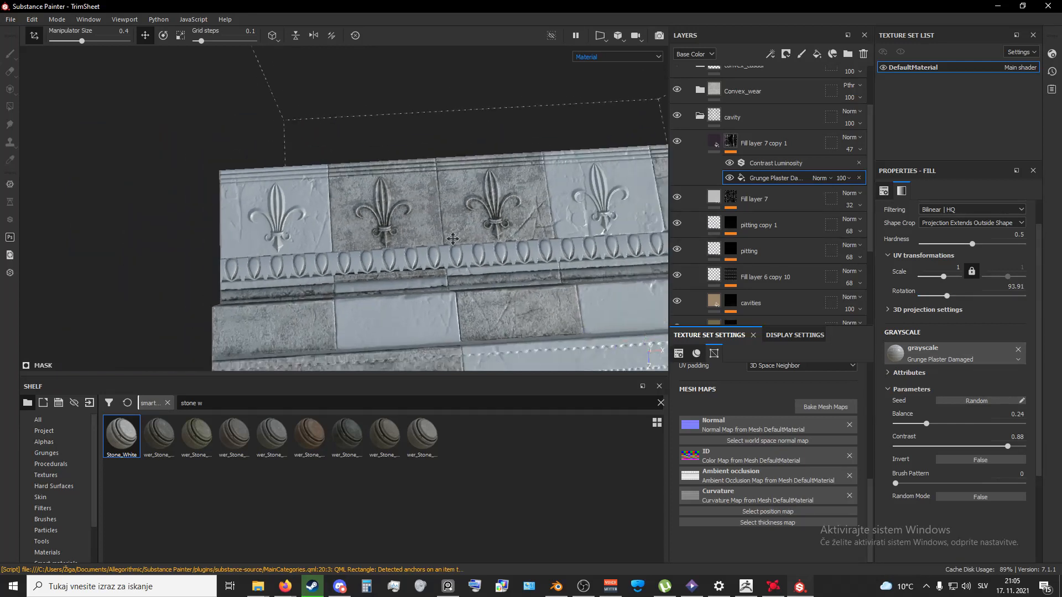
pyautogui.keyDown('alt'); pyautogui.moveTo(453, 238); pyautogui.dragTo(395, 184); pyautogui.keyUp('alt')
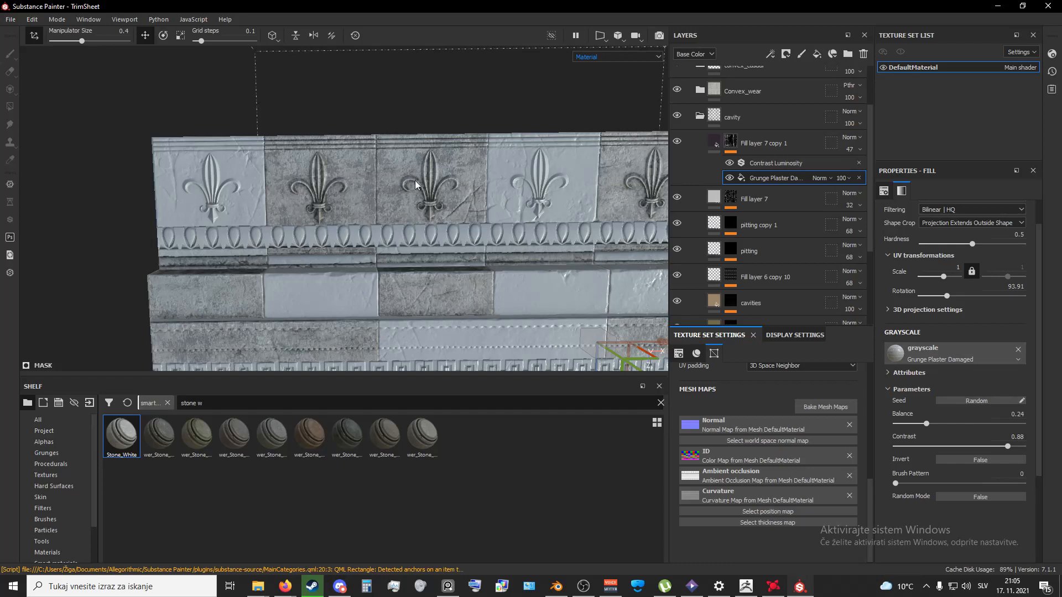
pyautogui.scroll(-3, 415, 180)
pyautogui.scroll(6, 393, 194)
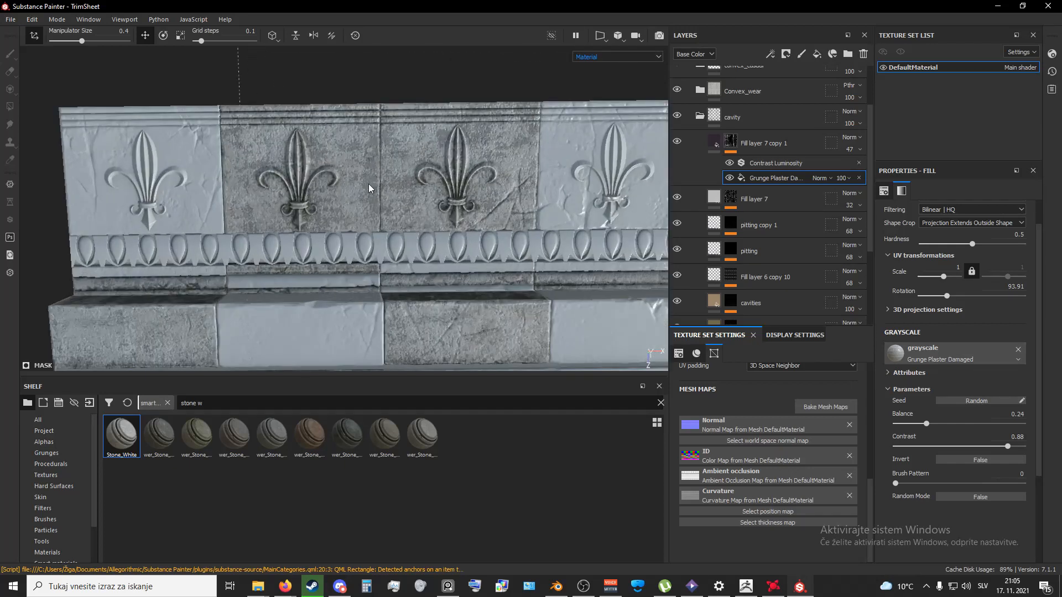
pyautogui.scroll(-5, 372, 189)
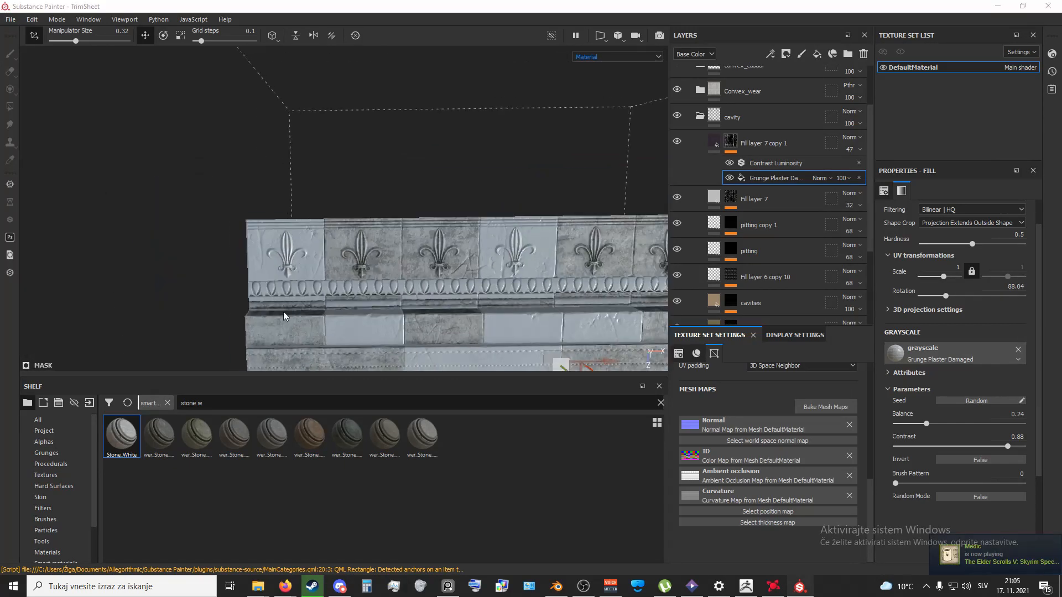
# - Apply Stone_White to the ID colour group that contains the first fleur-de-lis tile
pyautogui.keyDown('alt'); pyautogui.moveTo(283, 312); pyautogui.dragTo(388, 281, button='middle'); pyautogui.keyUp('alt')
pyautogui.moveTo(128, 434); pyautogui.dragTo(397, 243)
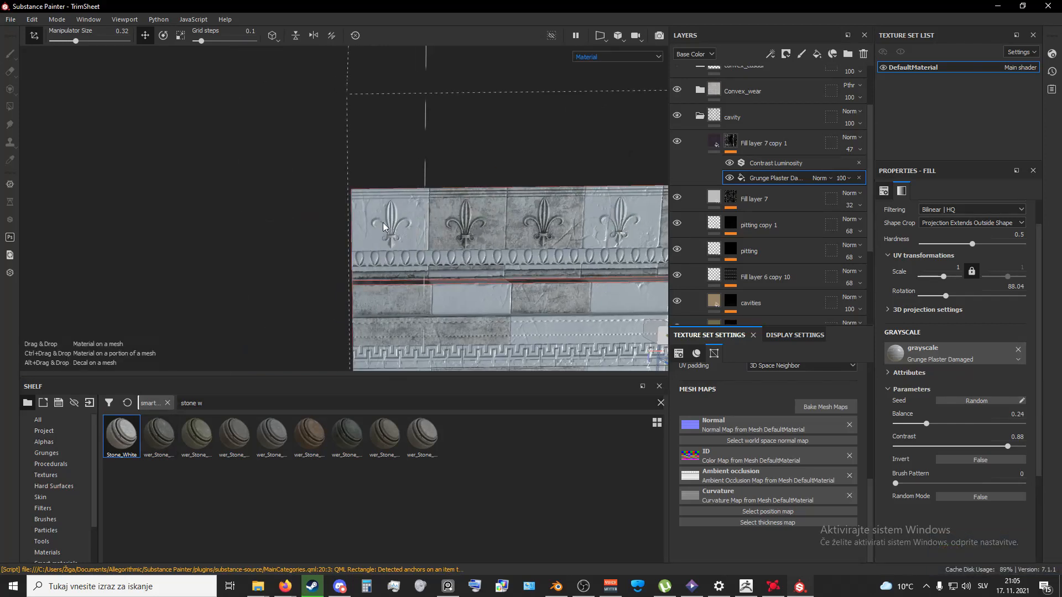
pyautogui.moveTo(383, 223); pyautogui.dragTo(386, 221)
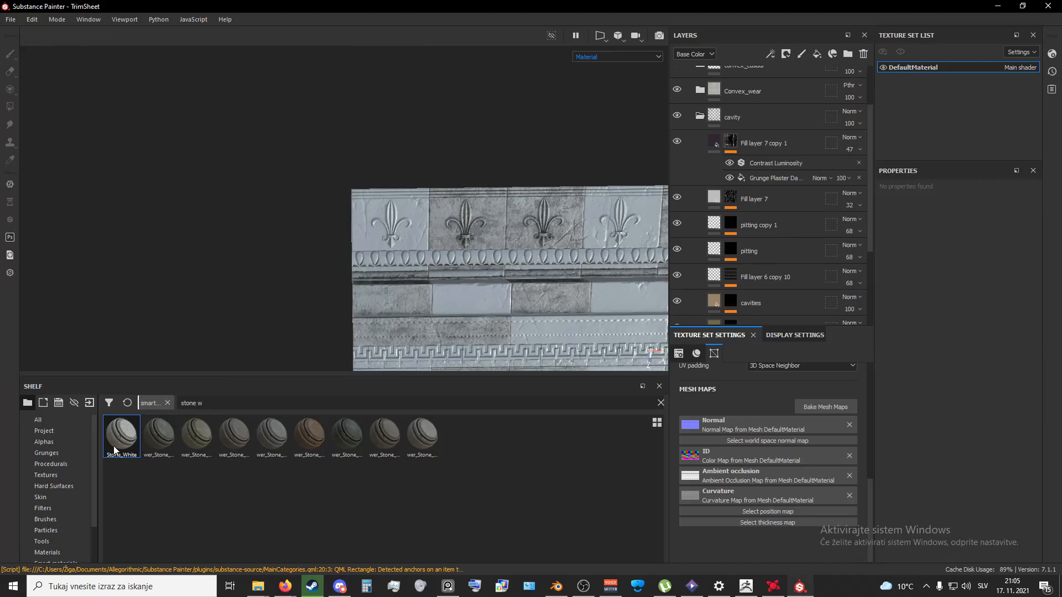
pyautogui.moveTo(114, 445); pyautogui.dragTo(393, 218)
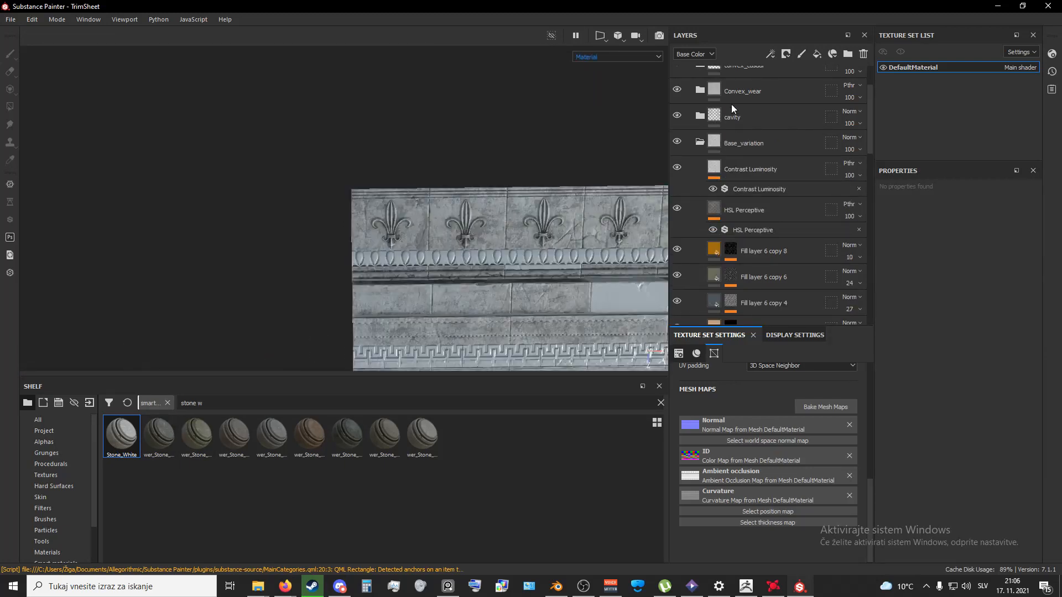
# - Rename the new masked stone layer to Stone_White3
pyautogui.doubleClick(765, 71)
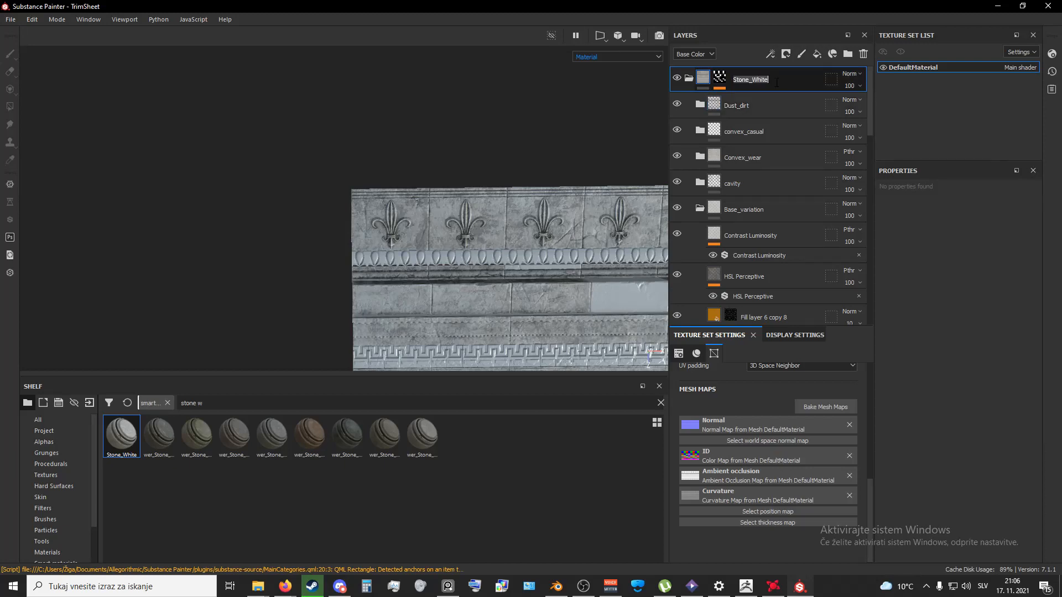
pyautogui.click(776, 83)
pyautogui.doubleClick(769, 78)
pyautogui.scroll(4, 397, 257)
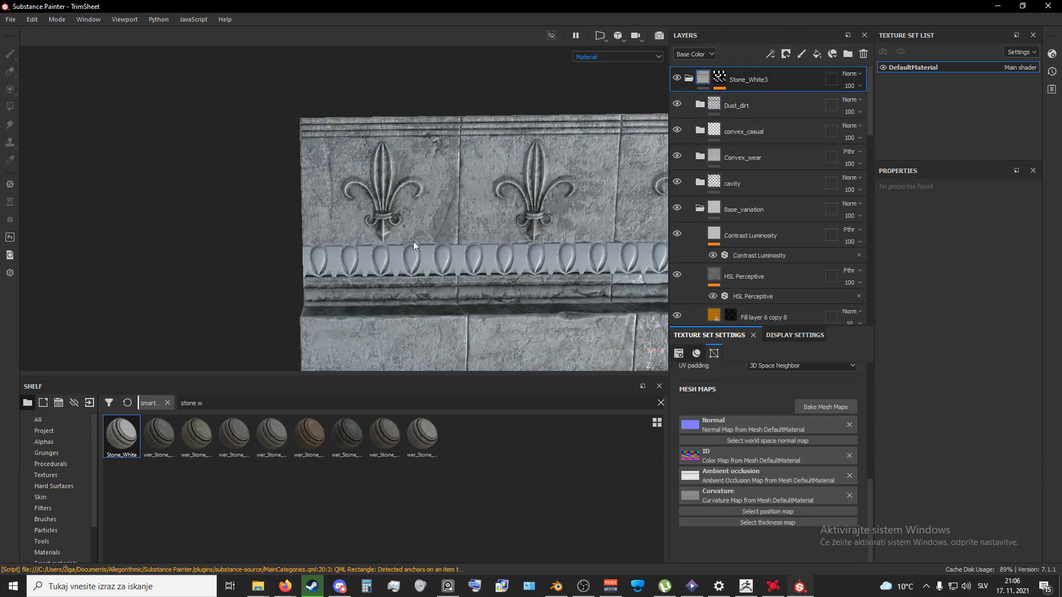
pyautogui.scroll(-3, 791, 217)
pyautogui.scroll(3, 785, 233)
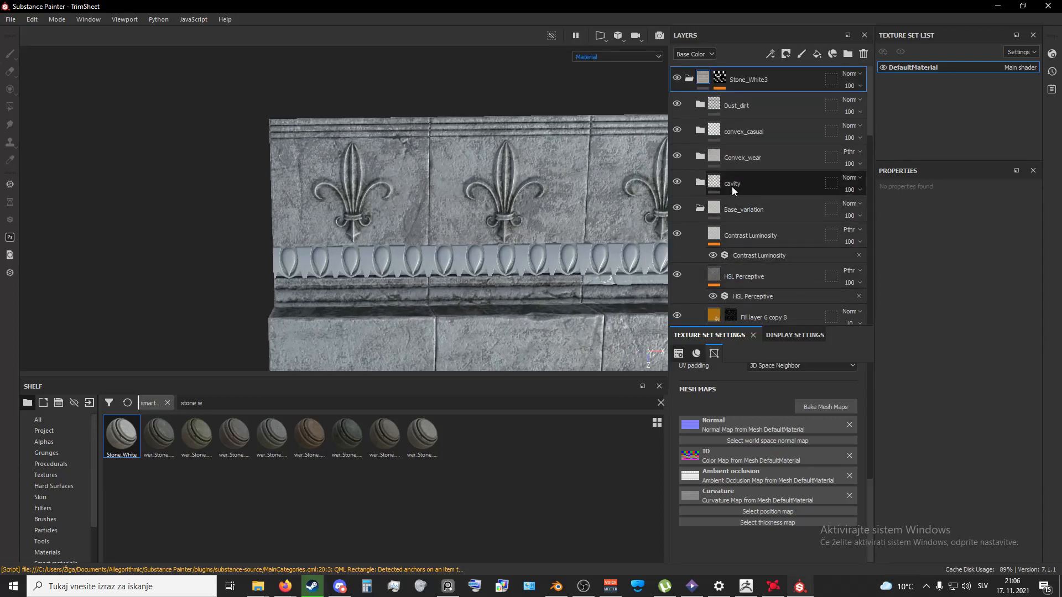
# - Rotate the Grunge Plaster Damaged fill in the mask of Fill layer 7 copy 1, inside Stone_White3's cavity folder
pyautogui.click(702, 183)
pyautogui.click(774, 213)
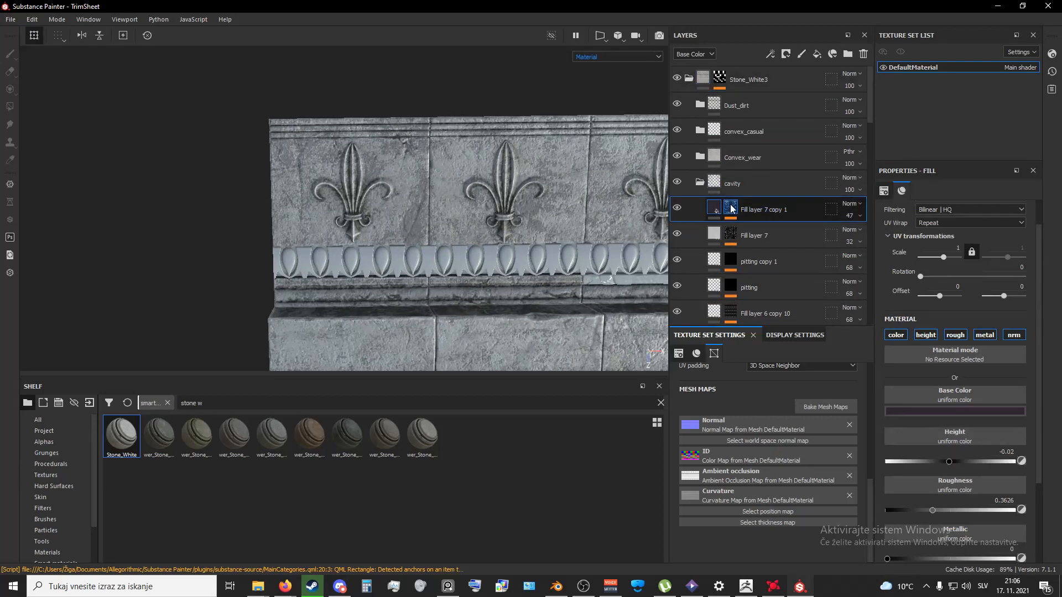
pyautogui.click(732, 208)
pyautogui.click(759, 245)
pyautogui.scroll(-1, 972, 339)
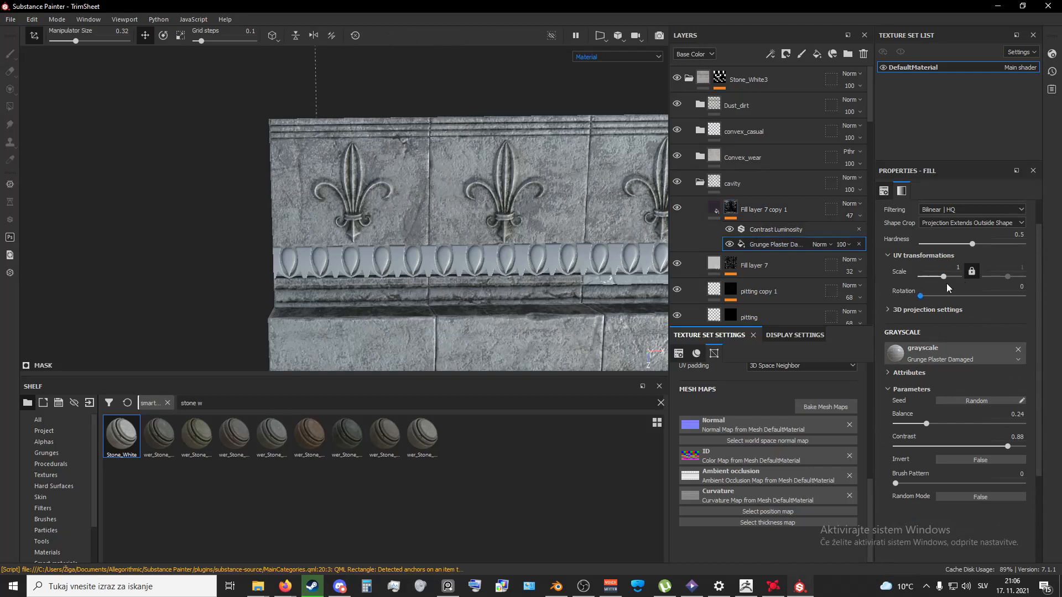
pyautogui.moveTo(920, 297); pyautogui.dragTo(974, 304)
pyautogui.scroll(-3, 592, 332)
pyautogui.keyDown('alt'); pyautogui.moveTo(580, 327); pyautogui.dragTo(467, 251, button='middle'); pyautogui.keyUp('alt')
pyautogui.keyDown('alt'); pyautogui.moveTo(418, 245); pyautogui.dragTo(354, 228); pyautogui.keyUp('alt')
pyautogui.keyDown('alt'); pyautogui.moveTo(354, 228); pyautogui.dragTo(393, 285, button='middle'); pyautogui.keyUp('alt')
pyautogui.scroll(-3, 393, 285)
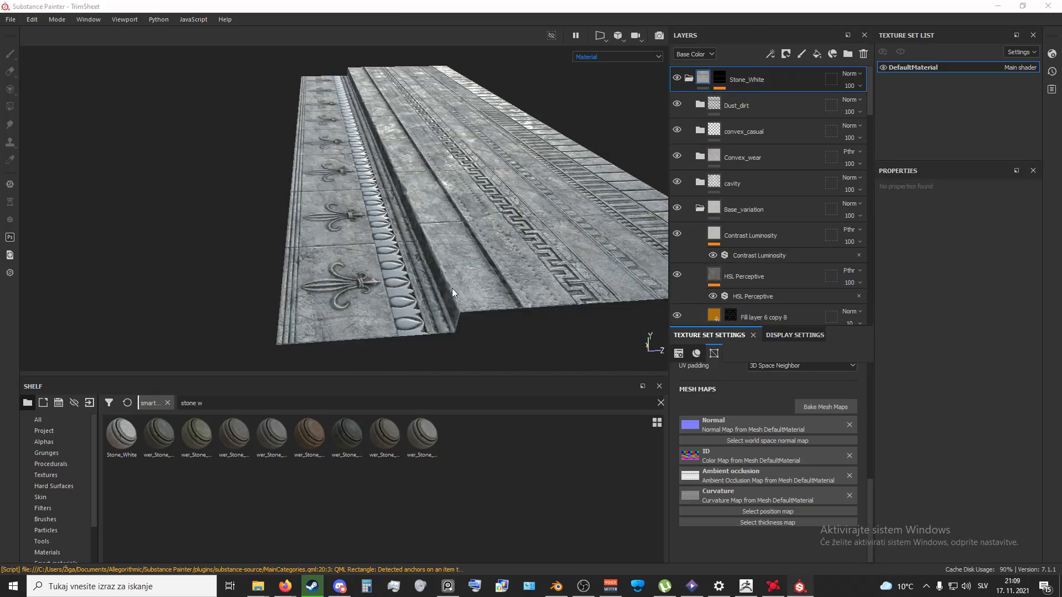
# - Search the smart materials for gold and apply Gold to the ID colour group of the egg-and-dart strip
pyautogui.scroll(5, 452, 288)
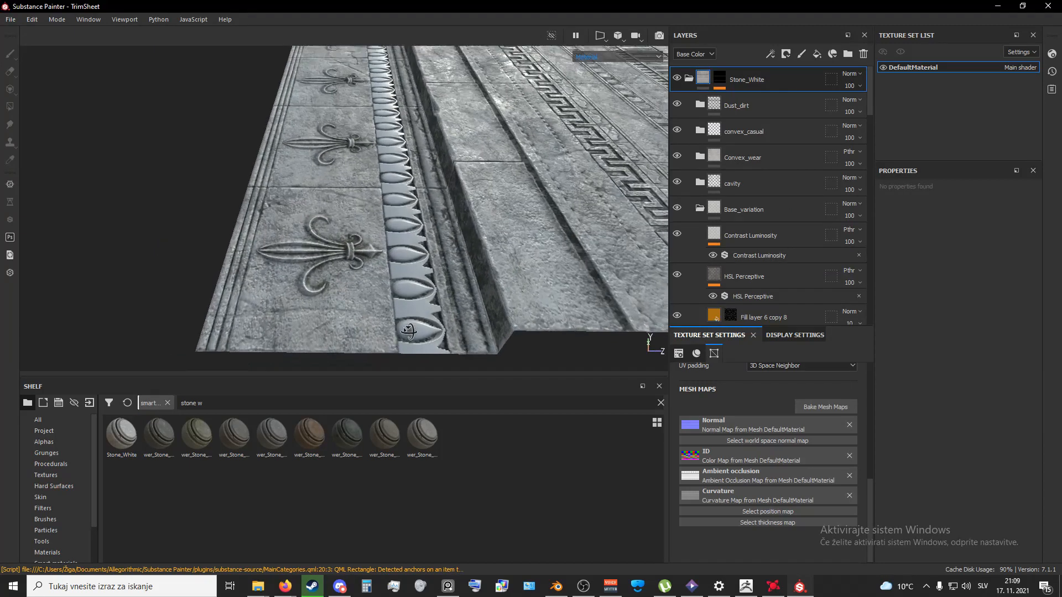
pyautogui.keyDown('alt'); pyautogui.moveTo(407, 349); pyautogui.dragTo(423, 310); pyautogui.keyUp('alt')
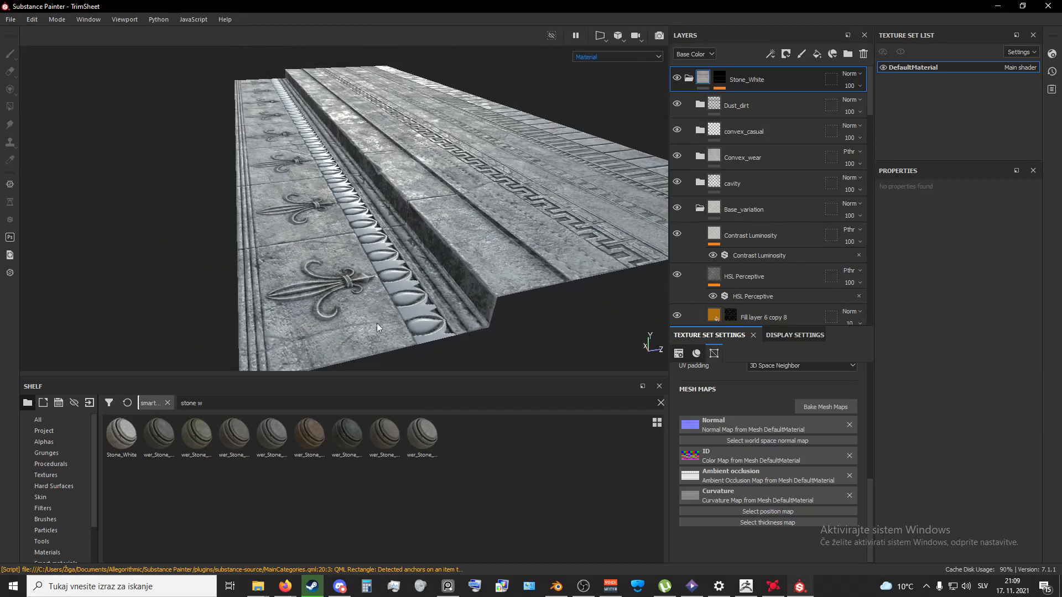
pyautogui.moveTo(206, 403); pyautogui.dragTo(178, 401)
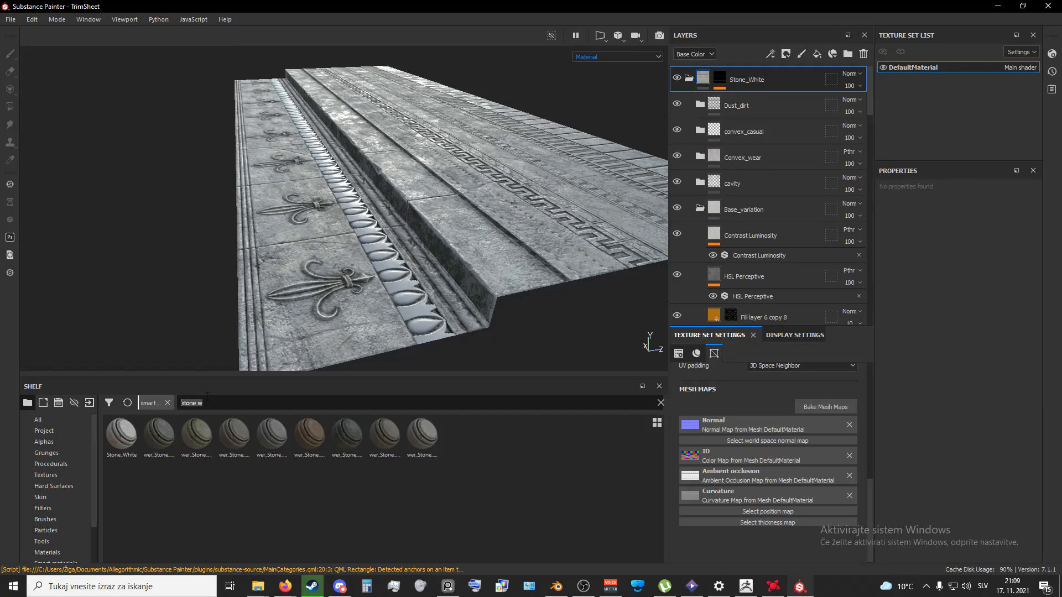
pyautogui.press('BackSpace')
pyautogui.write('gold')
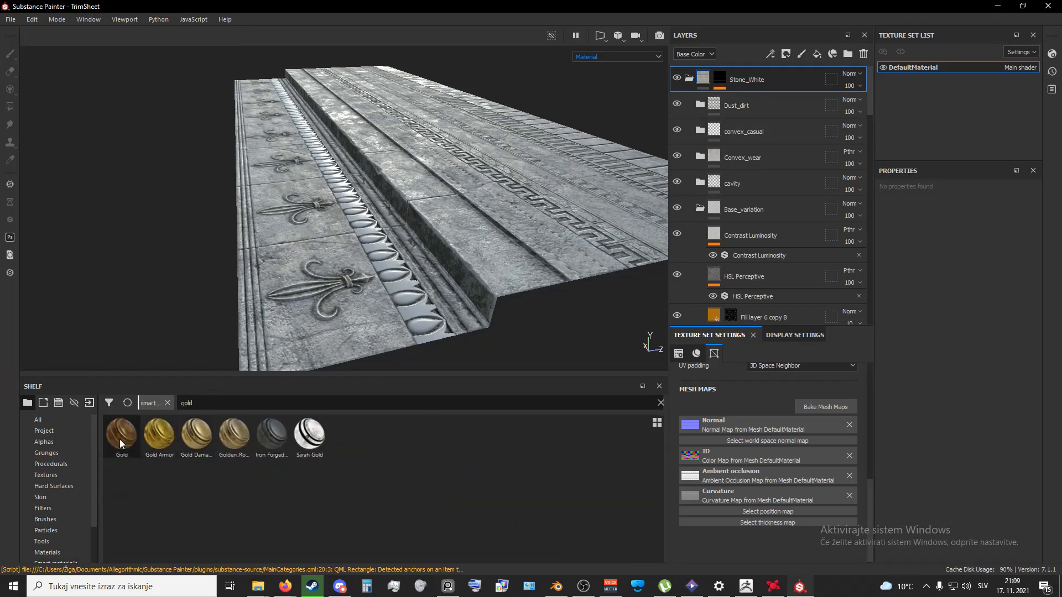
pyautogui.moveTo(119, 440); pyautogui.dragTo(319, 292)
pyautogui.scroll(-4, 318, 289)
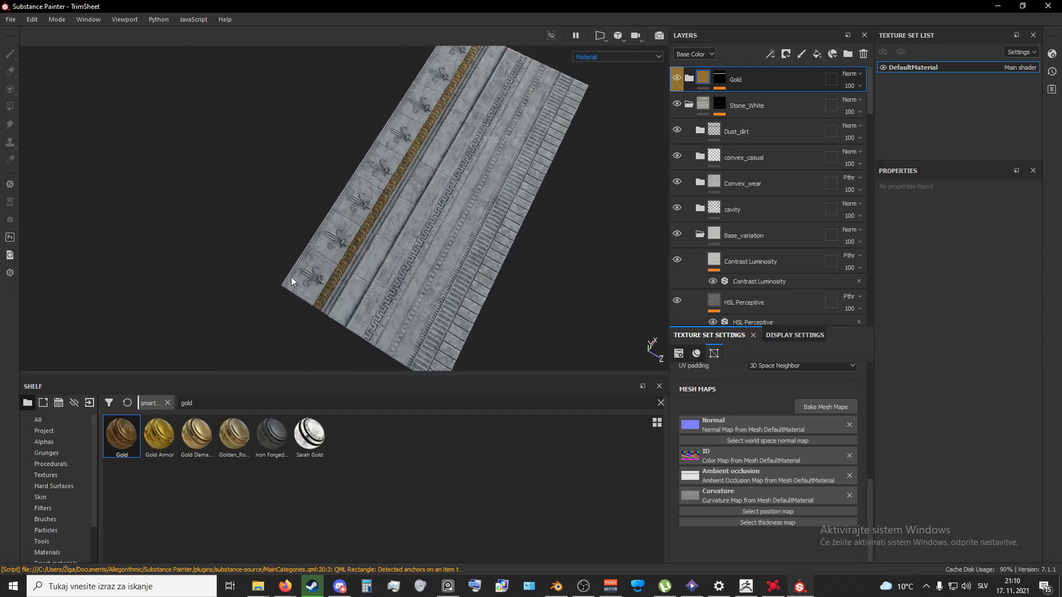
pyautogui.keyDown('alt'); pyautogui.moveTo(291, 277); pyautogui.dragTo(308, 240, button='middle'); pyautogui.keyUp('alt')
pyautogui.scroll(5, 273, 324)
pyautogui.scroll(1, 442, 246)
pyautogui.keyDown('alt'); pyautogui.moveTo(442, 250); pyautogui.dragTo(707, 236); pyautogui.keyUp('alt')
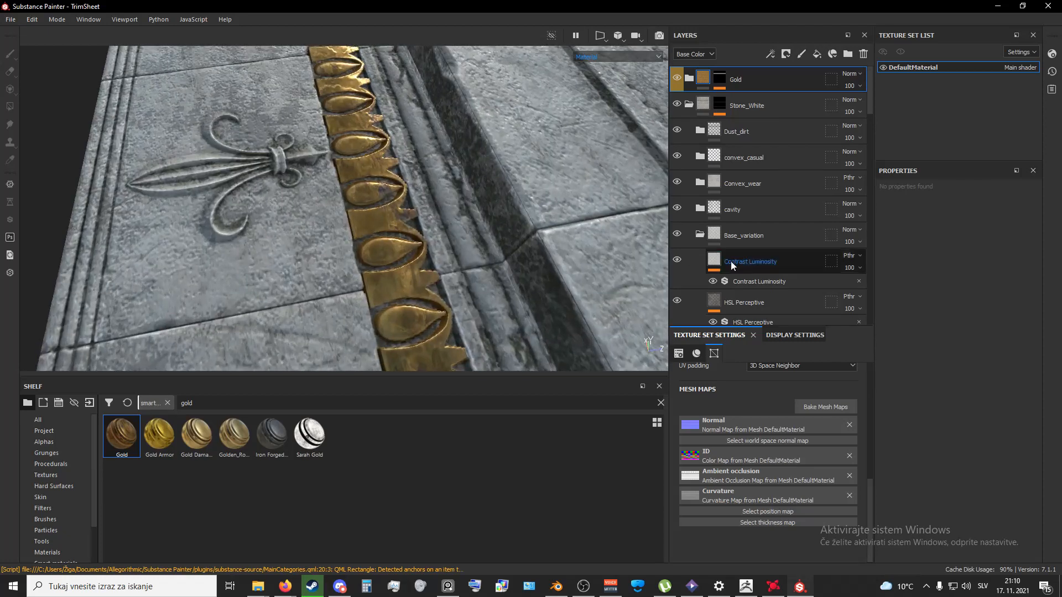
# - Collapse the Stone_White folder, expand the Gold folder and its Base color subfolder, and examine the gold strip
pyautogui.scroll(-5, 741, 258)
pyautogui.scroll(5, 752, 237)
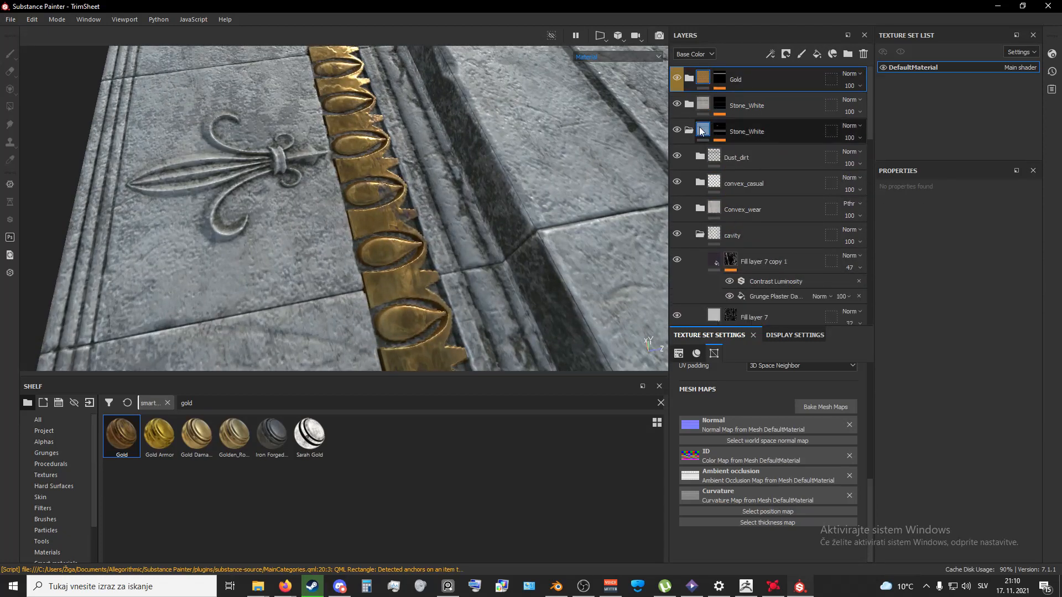
pyautogui.click(689, 105)
pyautogui.click(689, 79)
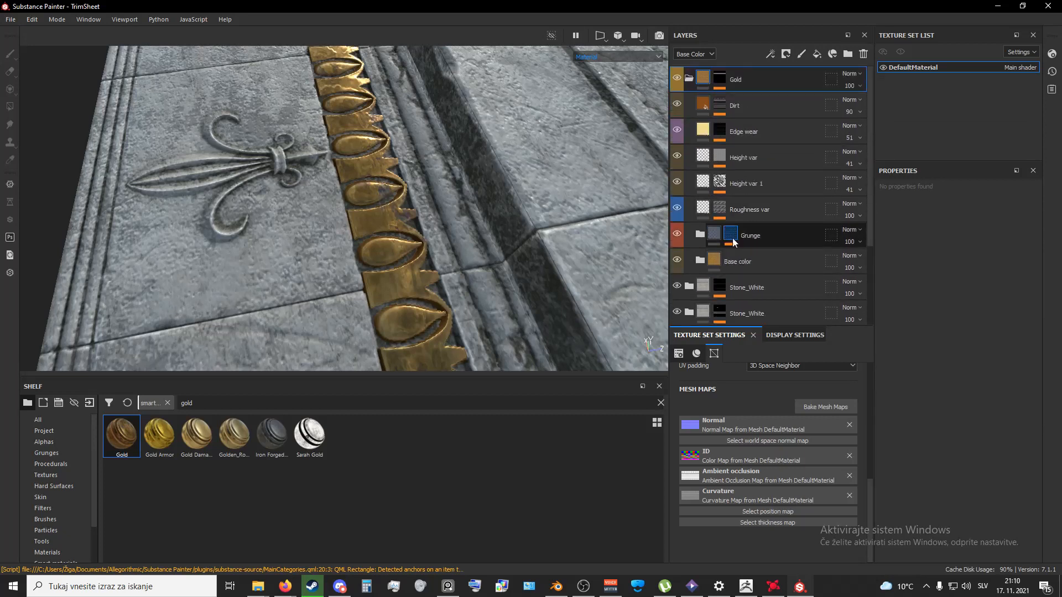
pyautogui.click(700, 261)
pyautogui.scroll(2, 579, 277)
pyautogui.scroll(-2, 559, 304)
pyautogui.scroll(-5, 559, 304)
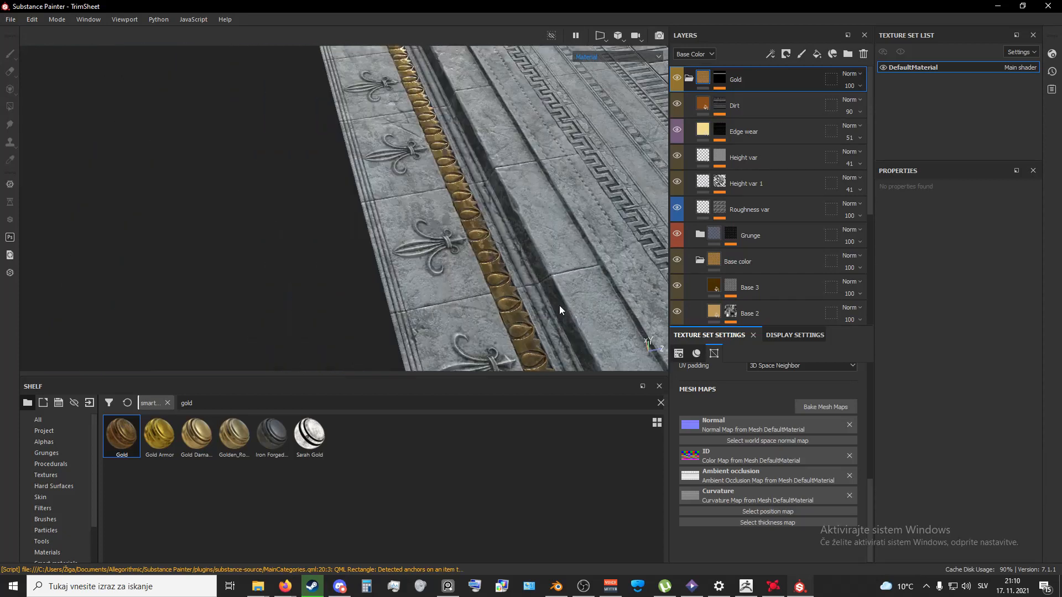
# - Apply an unmasked Gold smart material over the whole trim sheet and collapse both Gold folders
pyautogui.moveTo(118, 442); pyautogui.dragTo(471, 236)
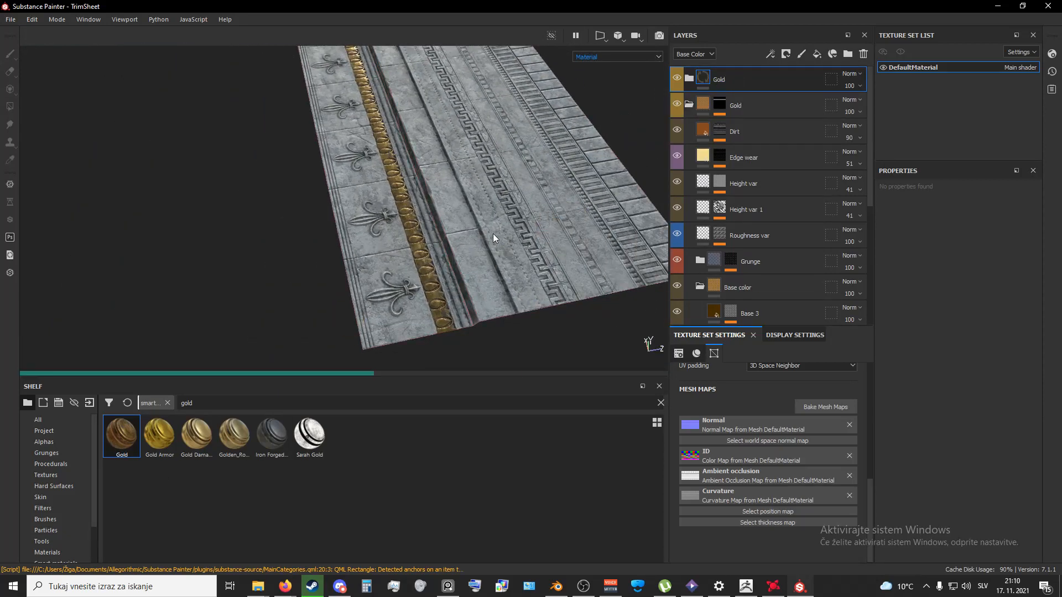
pyautogui.scroll(5, 504, 241)
pyautogui.scroll(-3, 384, 276)
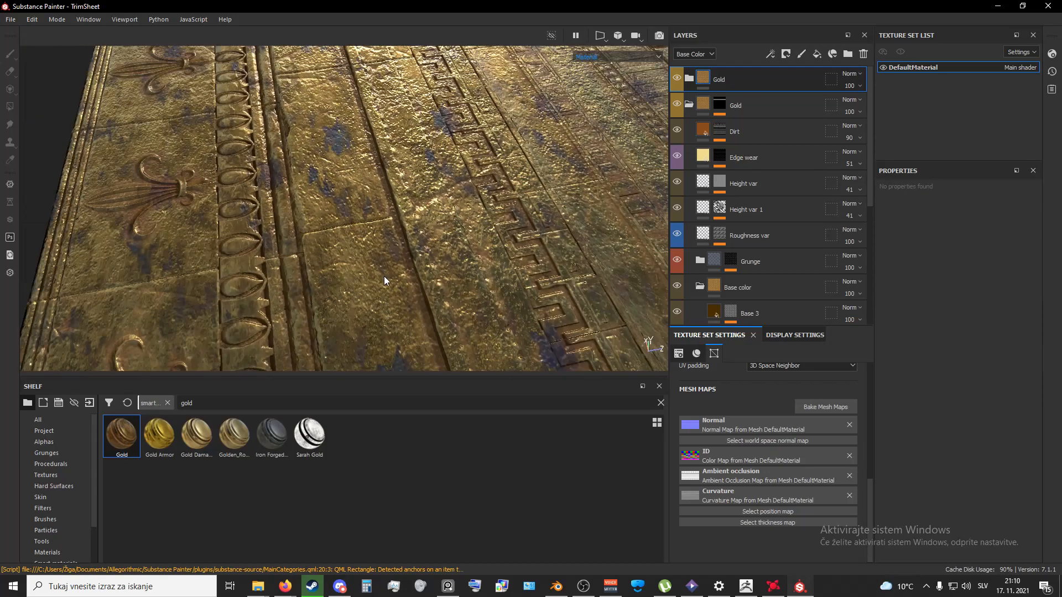
pyautogui.scroll(1, 456, 261)
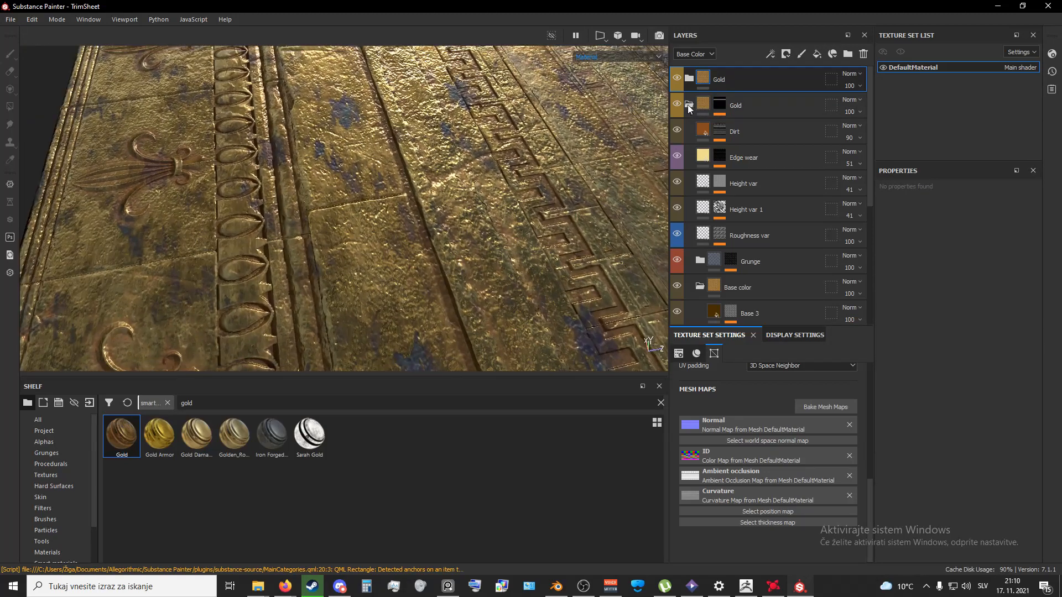
pyautogui.click(688, 104)
pyautogui.click(688, 79)
pyautogui.keyDown('alt'); pyautogui.moveTo(501, 251); pyautogui.dragTo(529, 228); pyautogui.keyUp('alt')
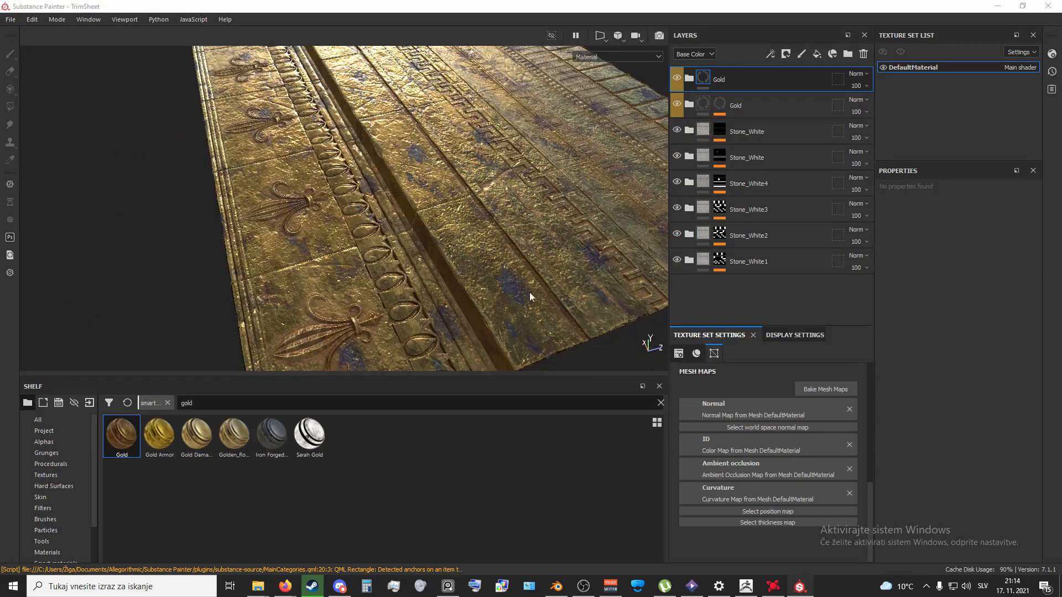
# - Remove the Normal map from the mesh maps and delete all six Stone_White layers
pyautogui.click(851, 410)
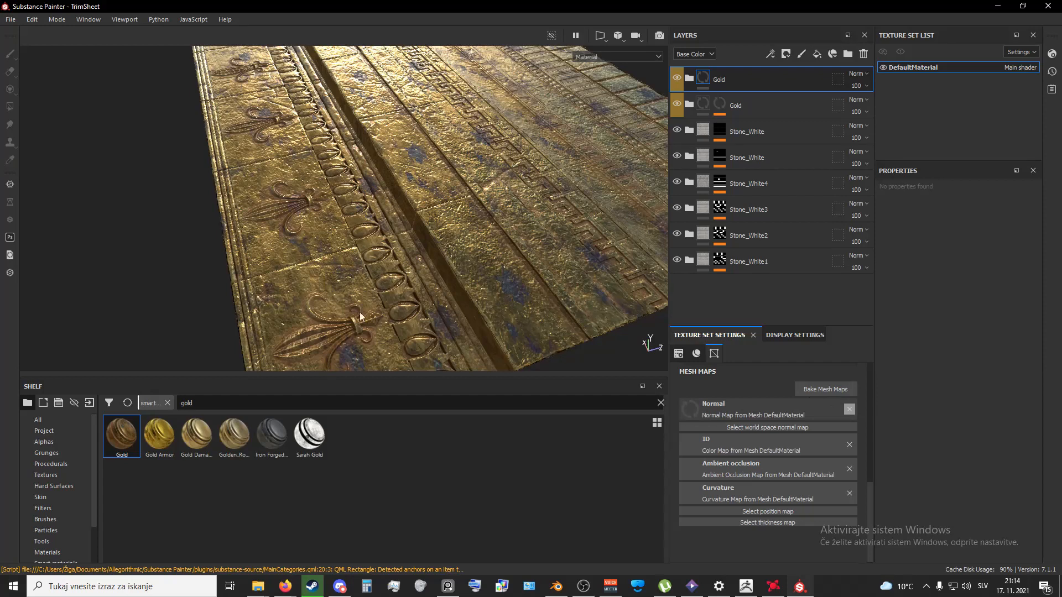
pyautogui.click(762, 271)
pyautogui.keyDown('shift'); pyautogui.click(759, 134); pyautogui.keyUp('shift')
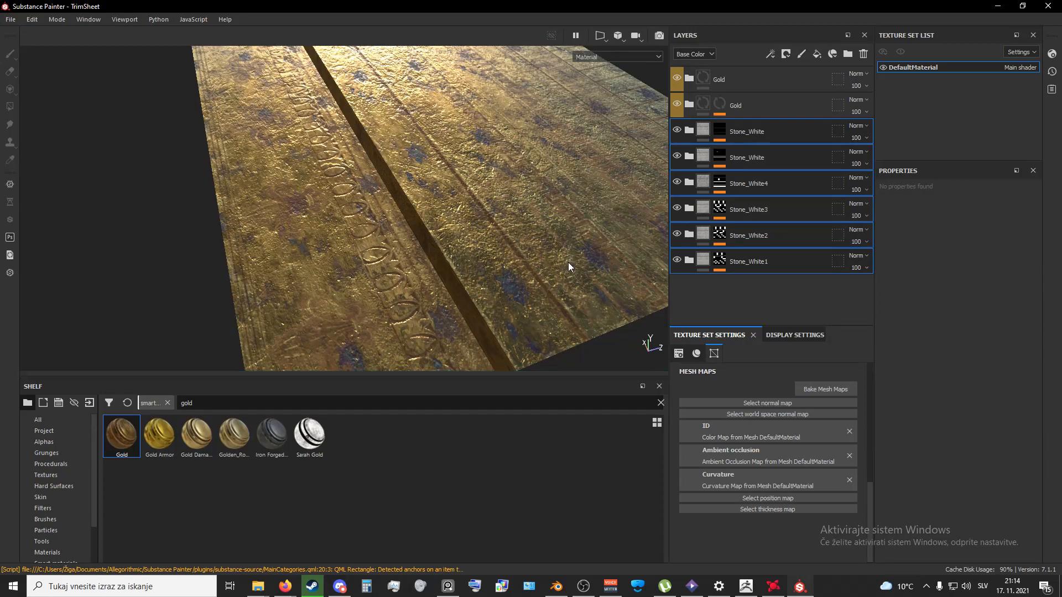
pyautogui.press('Delete')
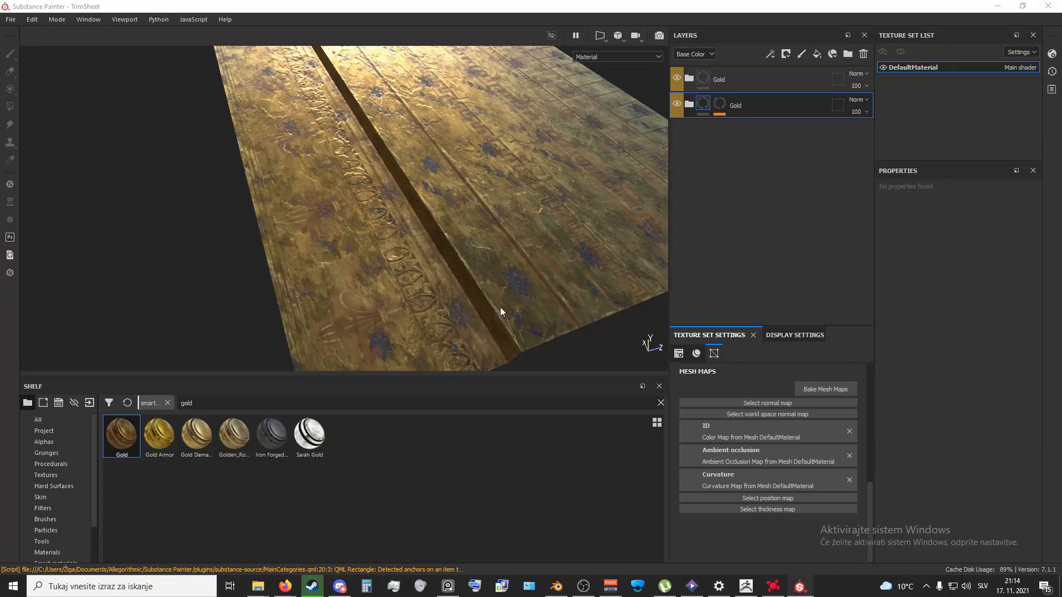
pyautogui.keyDown('alt'); pyautogui.moveTo(500, 307); pyautogui.dragTo(444, 317); pyautogui.keyUp('alt')
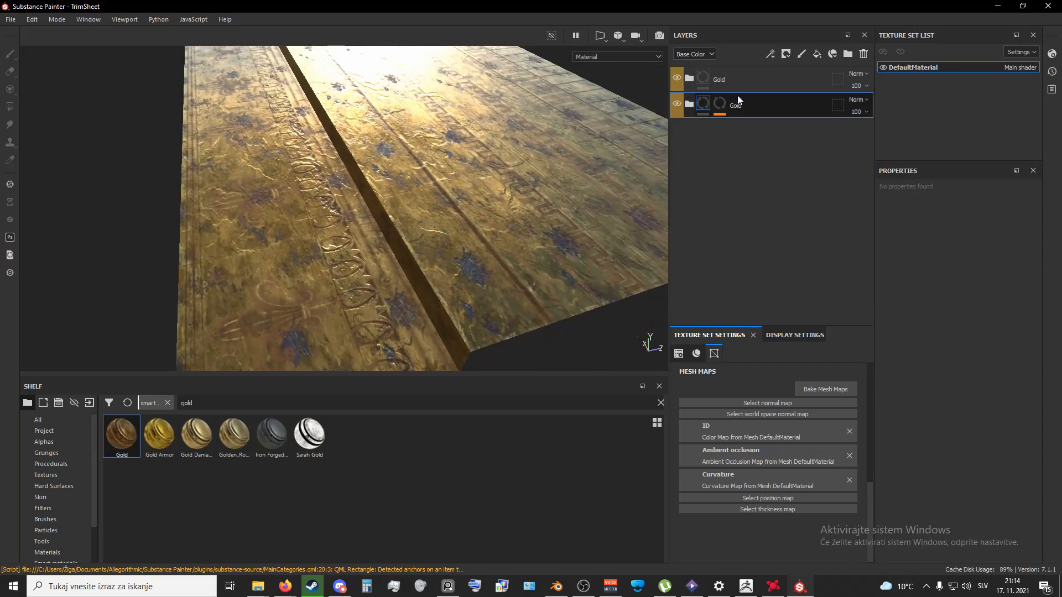
# - Expand the unmasked Gold folder and its Base color subfolder to examine the layers inside
pyautogui.click(688, 103)
pyautogui.click(779, 121)
pyautogui.click(767, 106)
pyautogui.click(689, 104)
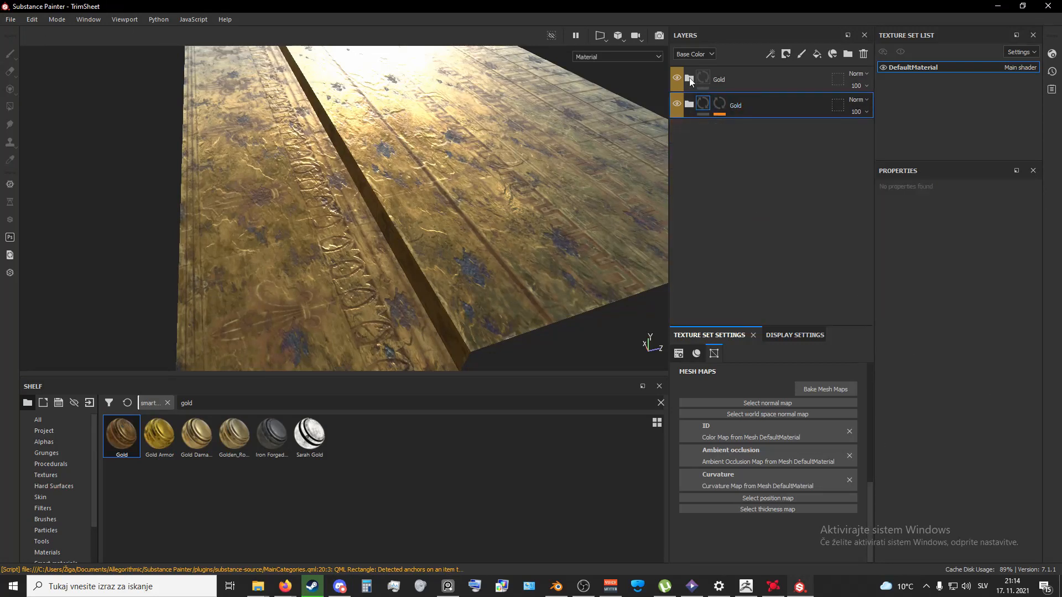
pyautogui.click(690, 80)
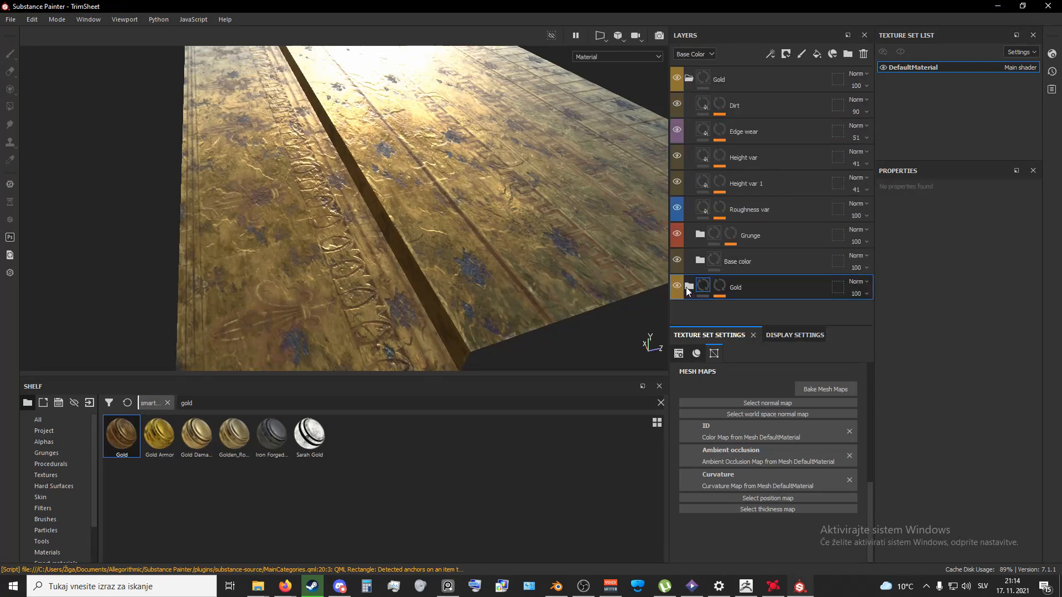
pyautogui.click(701, 262)
pyautogui.scroll(-2, 779, 265)
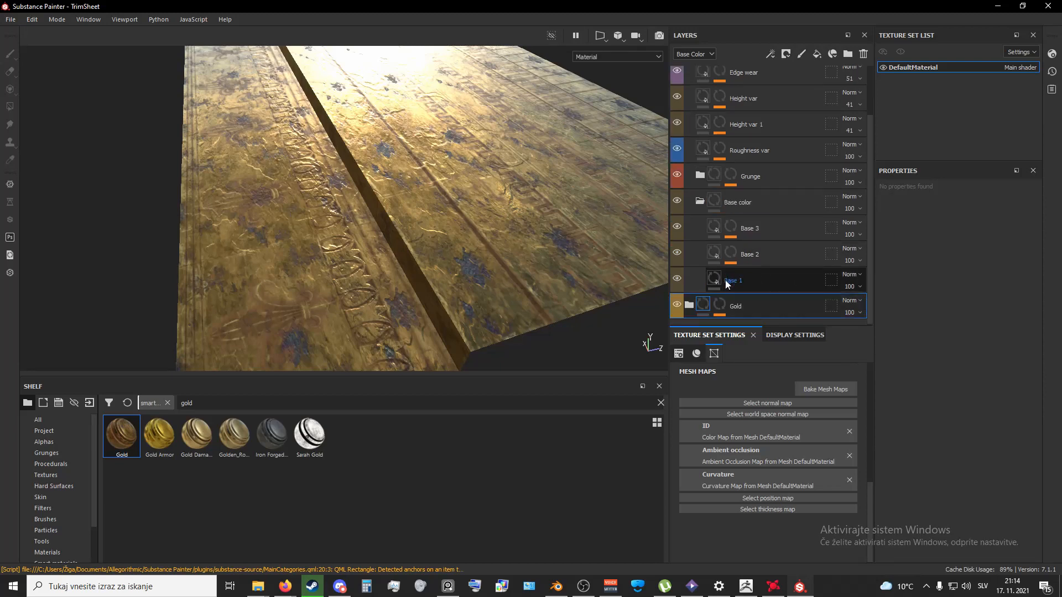
pyautogui.scroll(2, 691, 260)
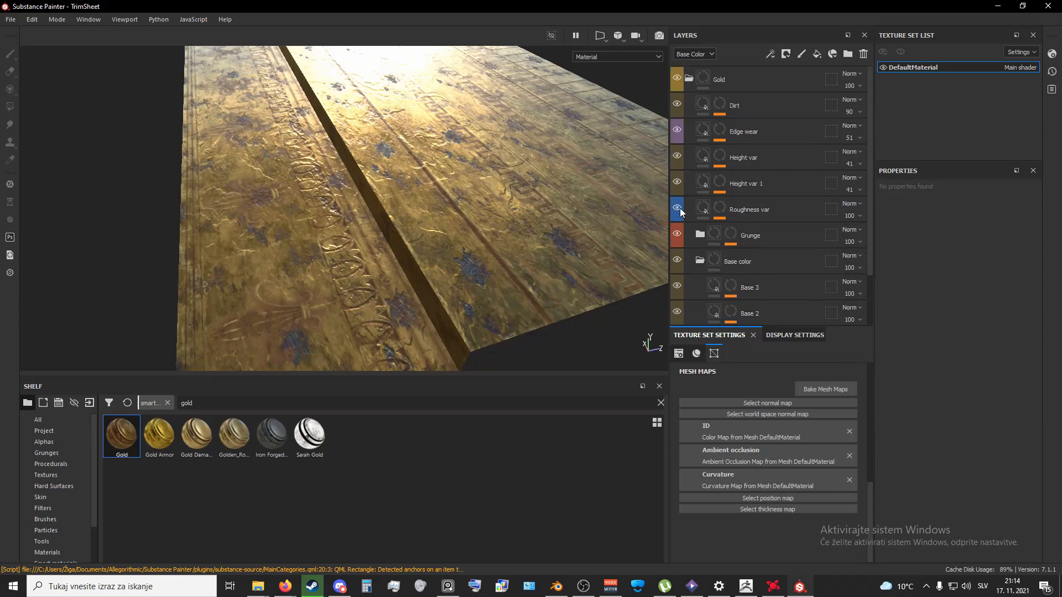
# - Hide the Roughness var, Grunge, Height var 1, Height var, Edge wear and Dirt entries in the unmasked Gold folder
pyautogui.click(677, 208)
pyautogui.click(677, 235)
pyautogui.click(679, 181)
pyautogui.click(678, 159)
pyautogui.click(678, 132)
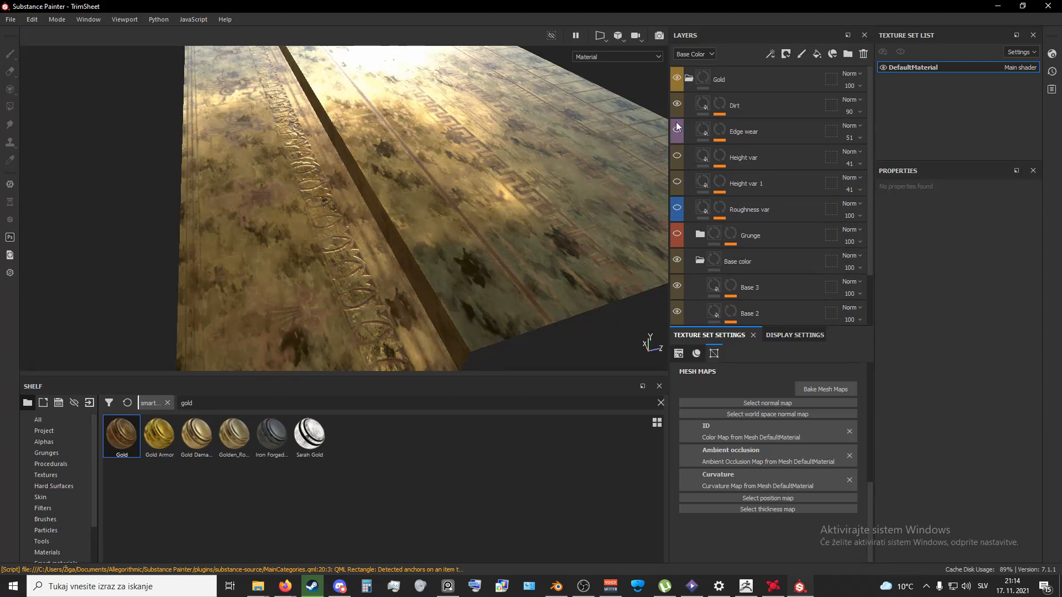
pyautogui.click(678, 104)
# - Hide the masked Gold folder and the Base 2 and Base 3 layers to isolate Base 1, and display Base 1's fill properties
pyautogui.scroll(-2, 707, 169)
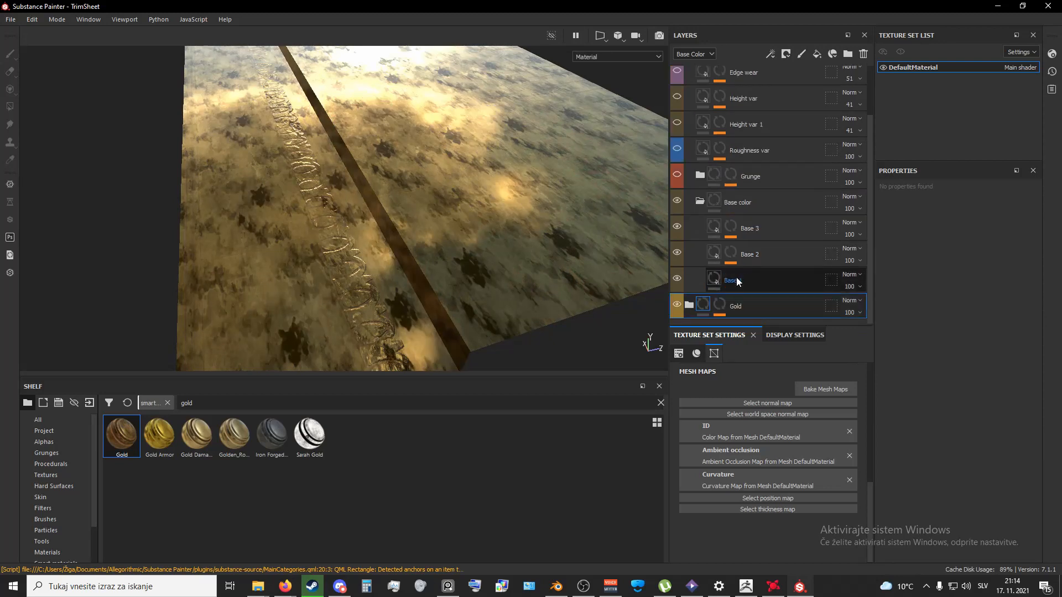
pyautogui.click(696, 307)
pyautogui.click(677, 305)
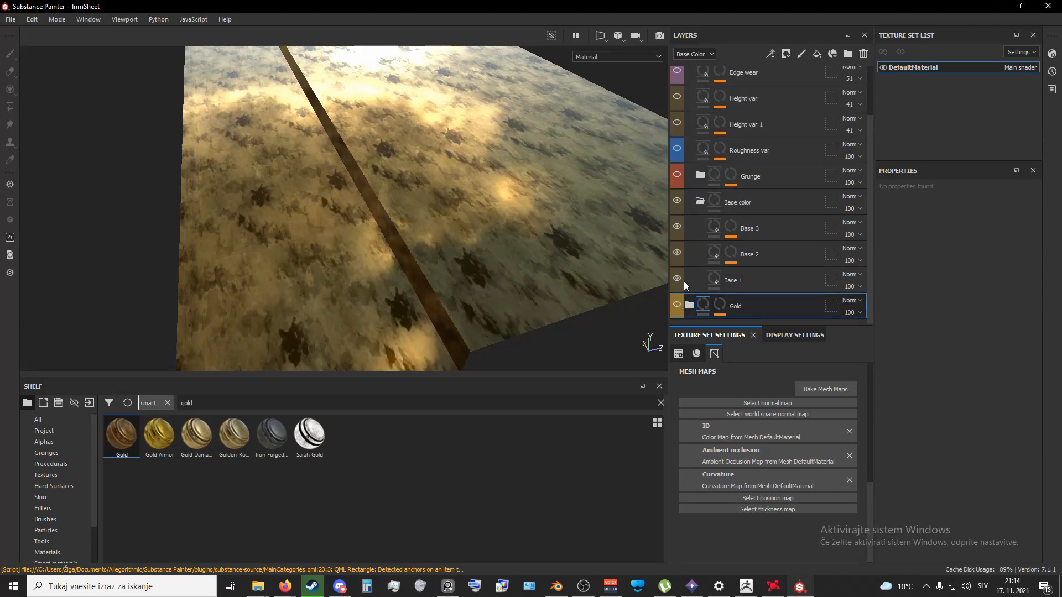
pyautogui.click(748, 287)
pyautogui.click(677, 253)
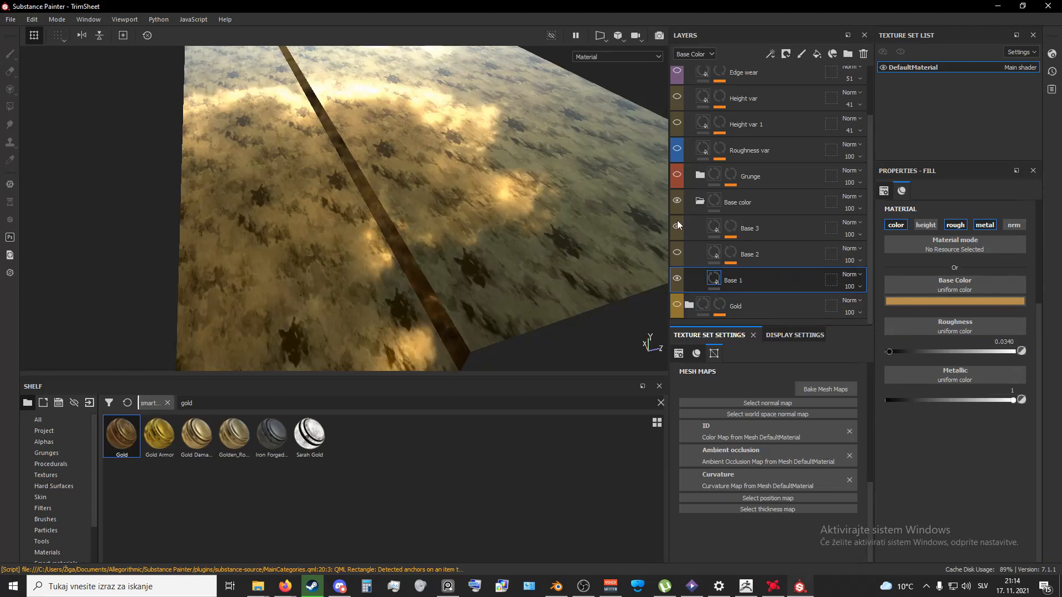
pyautogui.click(677, 224)
pyautogui.keyDown('alt'); pyautogui.moveTo(523, 287); pyautogui.dragTo(473, 303); pyautogui.keyUp('alt')
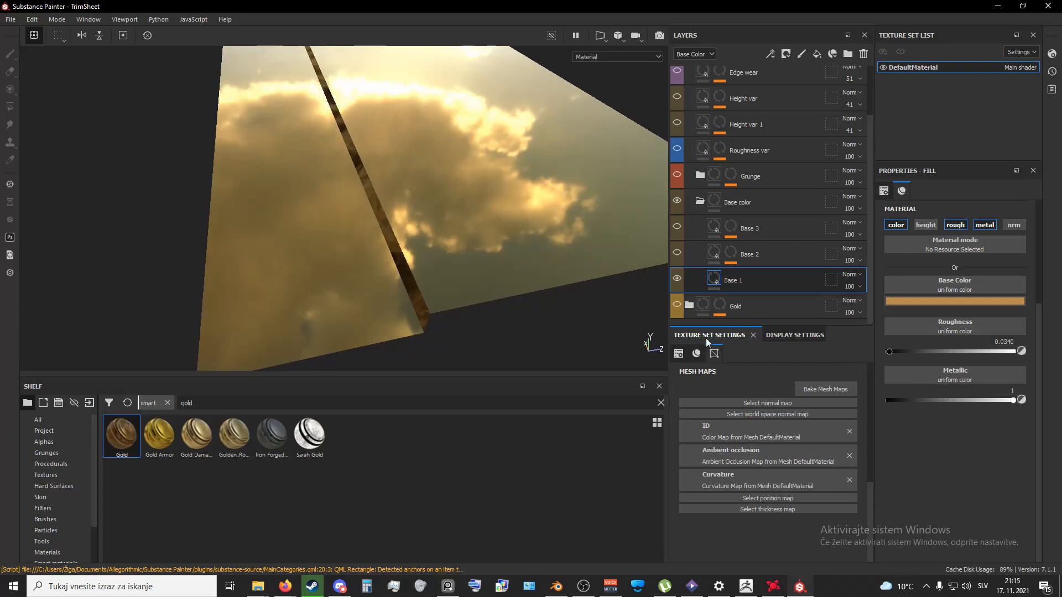
# - Show the Base 2 layer again over Base 1 and display its fill properties
pyautogui.click(677, 254)
pyautogui.moveTo(537, 279)
pyautogui.keyDown('alt'); pyautogui.mouseDown()
pyautogui.moveTo(502, 284)
pyautogui.moveTo(520, 287)
pyautogui.mouseUp(); pyautogui.keyUp('alt')
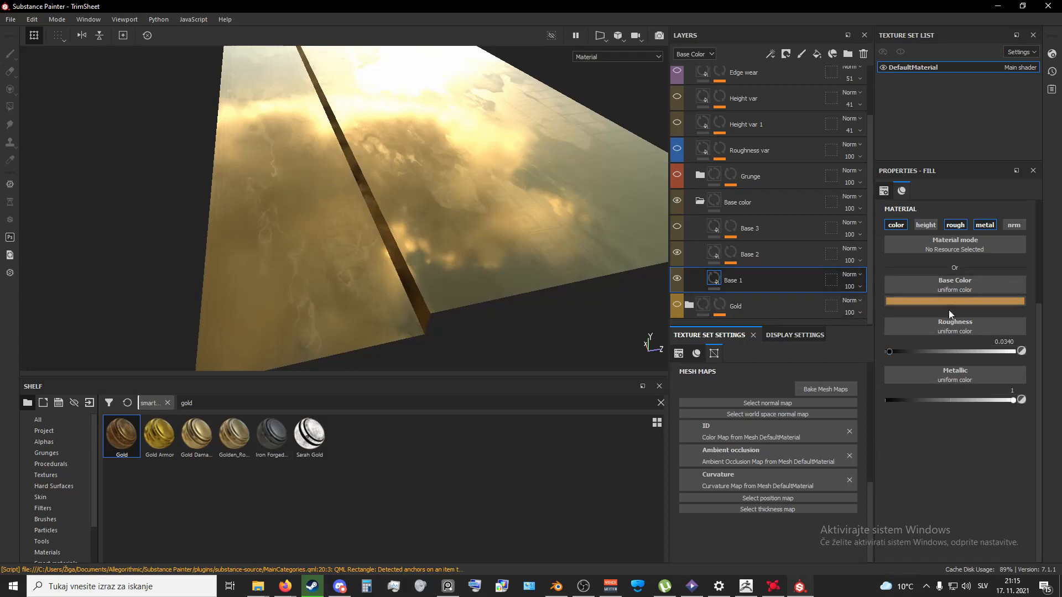
pyautogui.click(762, 256)
pyautogui.moveTo(531, 240)
pyautogui.keyDown('alt'); pyautogui.mouseDown()
pyautogui.moveTo(494, 327)
pyautogui.moveTo(506, 286)
pyautogui.moveTo(465, 271)
pyautogui.moveTo(467, 295)
pyautogui.moveTo(474, 280)
pyautogui.moveTo(484, 299)
pyautogui.moveTo(495, 188)
pyautogui.moveTo(520, 199)
pyautogui.moveTo(486, 256)
pyautogui.moveTo(500, 269)
pyautogui.moveTo(487, 298)
pyautogui.moveTo(482, 247)
pyautogui.moveTo(417, 229)
pyautogui.moveTo(493, 253)
pyautogui.moveTo(500, 239)
pyautogui.moveTo(509, 253)
pyautogui.mouseUp(); pyautogui.keyUp('alt')
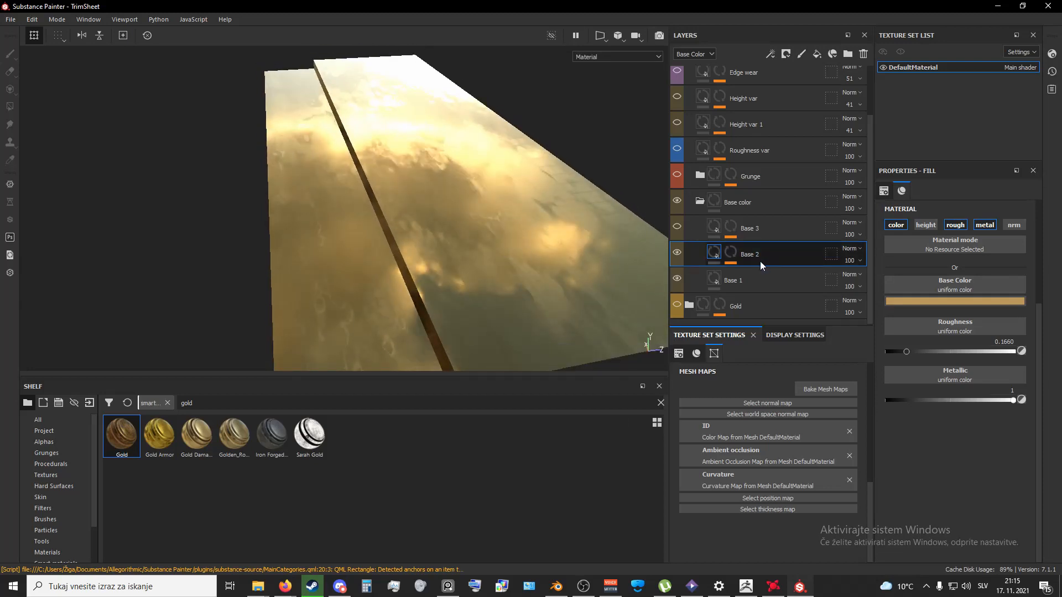
# - Open the Grunge Galvanic Large fill in Base 2's mask and examine its effect on the surface
pyautogui.click(729, 253)
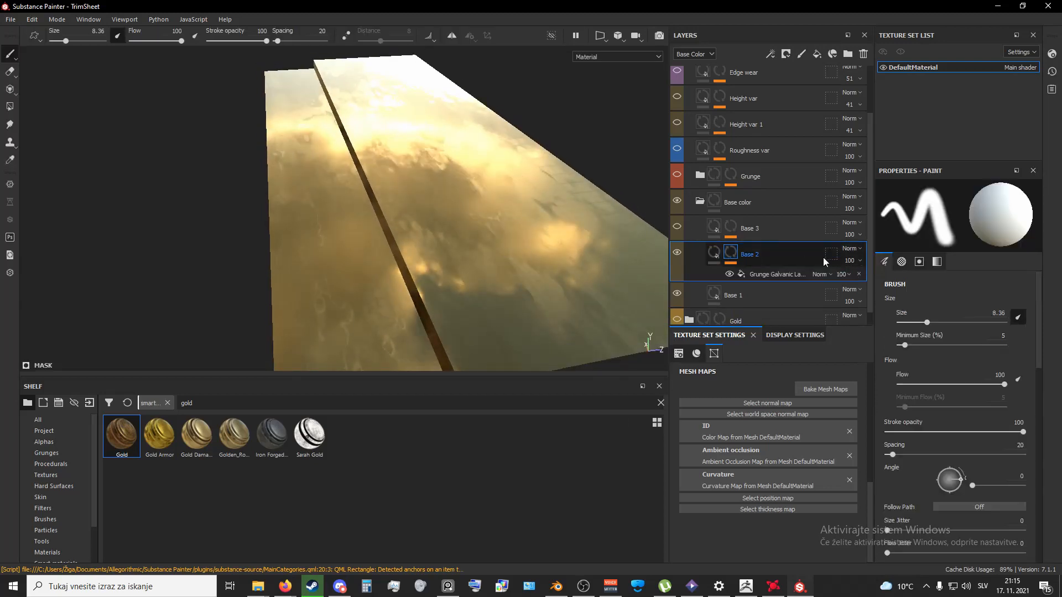
pyautogui.click(767, 274)
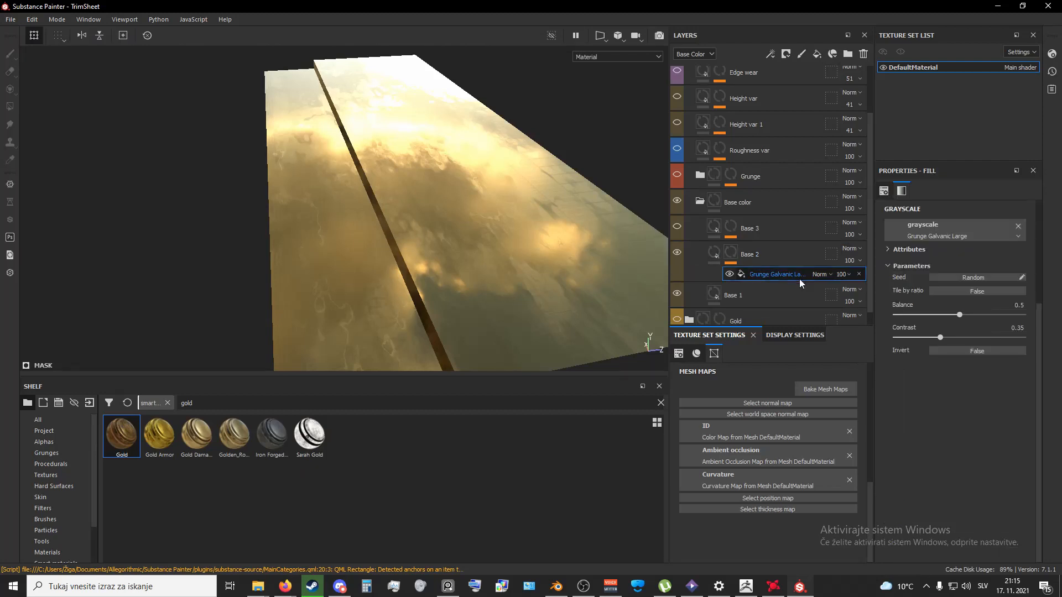
pyautogui.scroll(-1, 776, 304)
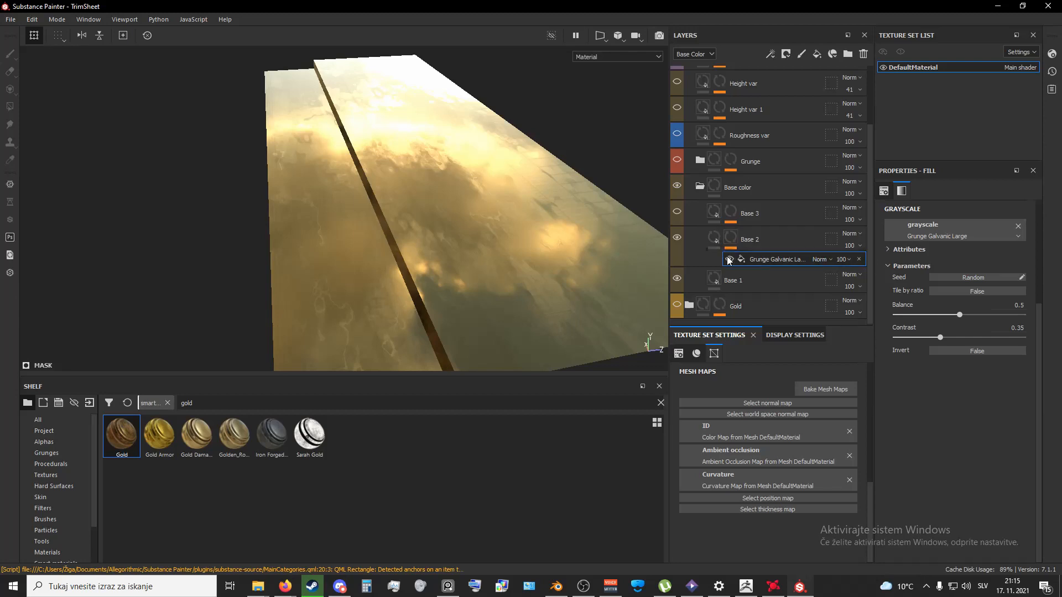
pyautogui.scroll(2, 746, 284)
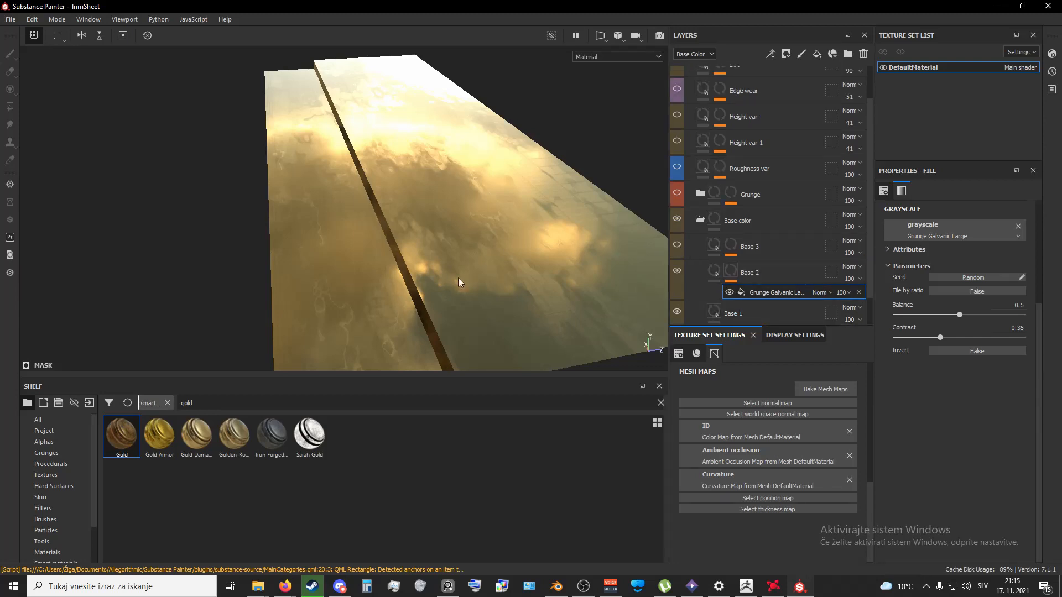
pyautogui.scroll(1, 448, 299)
pyautogui.scroll(1, 448, 300)
pyautogui.scroll(2, 496, 288)
pyautogui.keyDown('alt'); pyautogui.moveTo(496, 289); pyautogui.dragTo(511, 297); pyautogui.keyUp('alt')
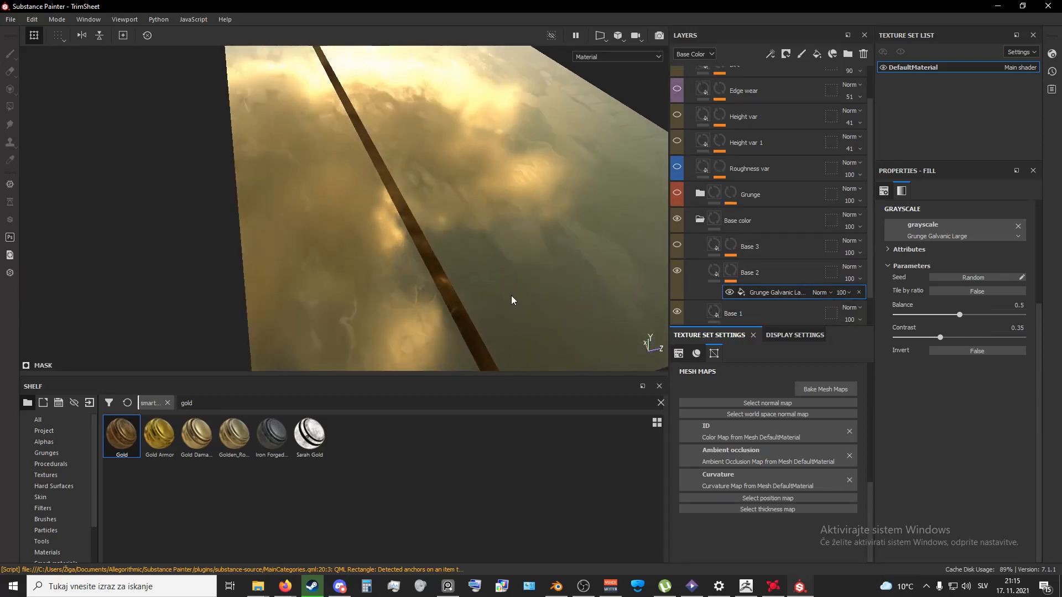
# - Show the Base 3 layer again and display its fill properties
pyautogui.click(677, 245)
pyautogui.keyDown('alt'); pyautogui.moveTo(657, 258); pyautogui.dragTo(540, 261); pyautogui.keyUp('alt')
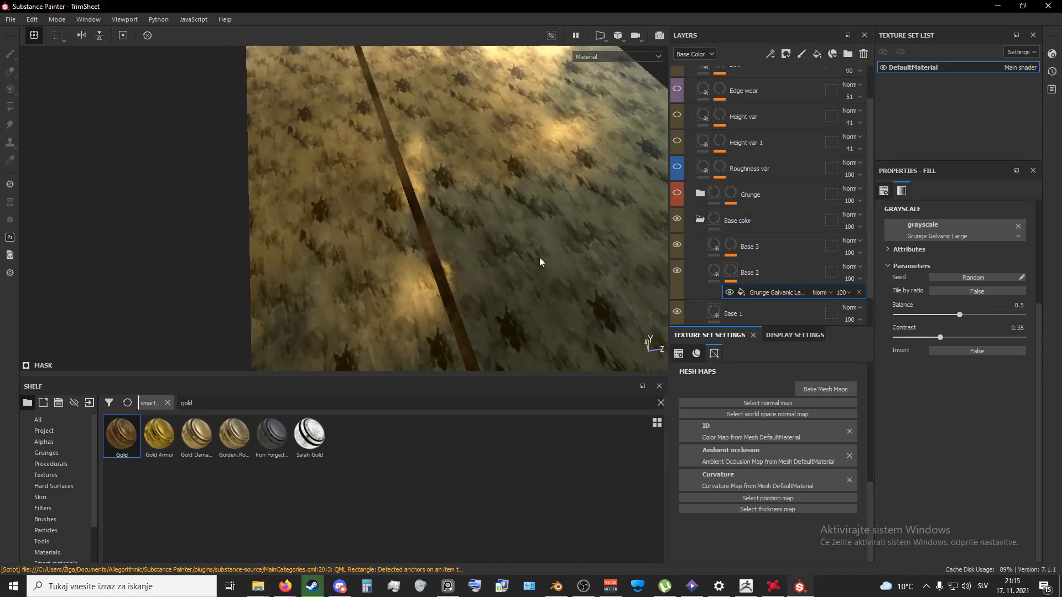
pyautogui.click(751, 249)
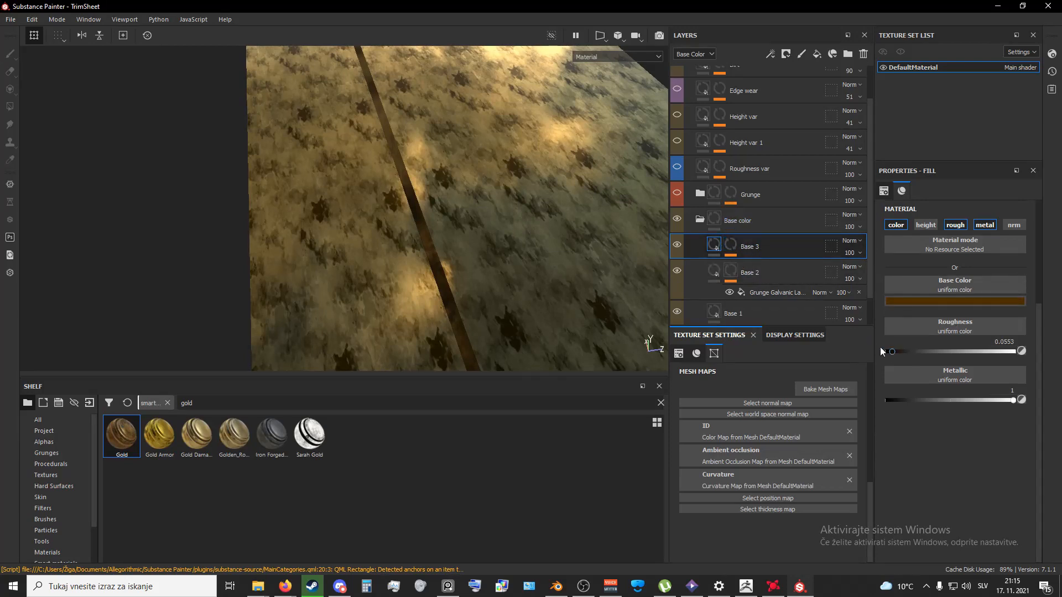
# - Collapse the Base color folder and show the Grunge folder above it again
pyautogui.click(699, 221)
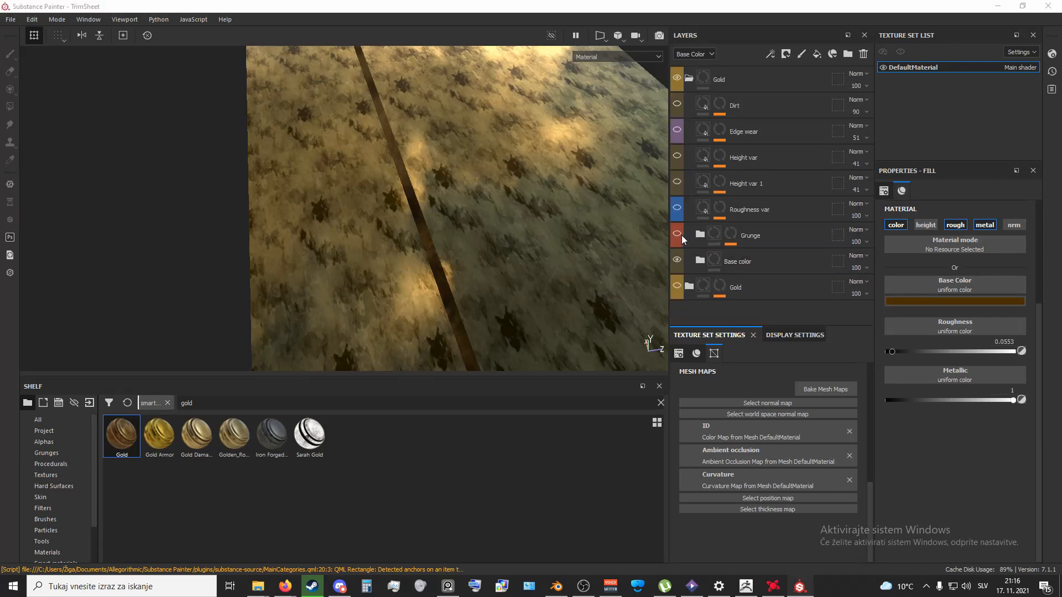
pyautogui.click(678, 233)
pyautogui.keyDown('alt'); pyautogui.moveTo(362, 222); pyautogui.dragTo(456, 247); pyautogui.keyUp('alt')
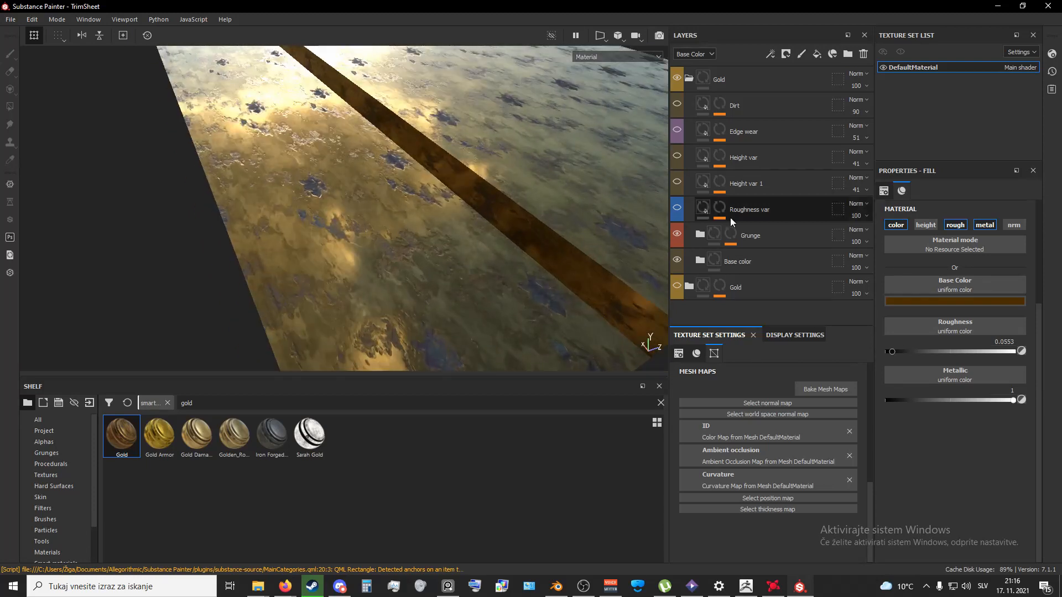
# - Expand the Grunge folder inside the Gold material and look over its four layers
pyautogui.click(700, 235)
pyautogui.scroll(-3, 719, 271)
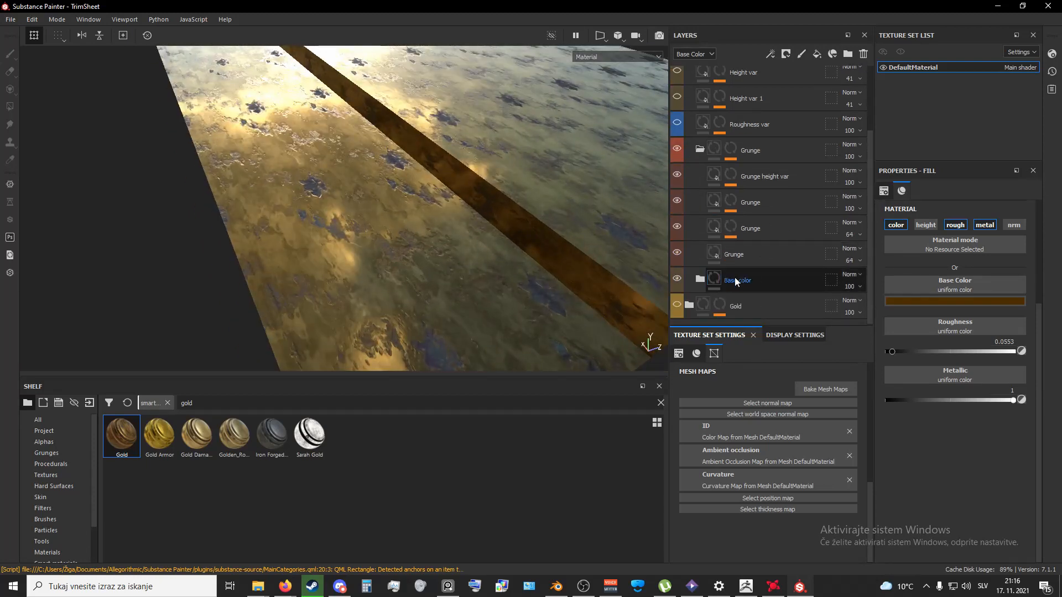
pyautogui.scroll(1, 720, 216)
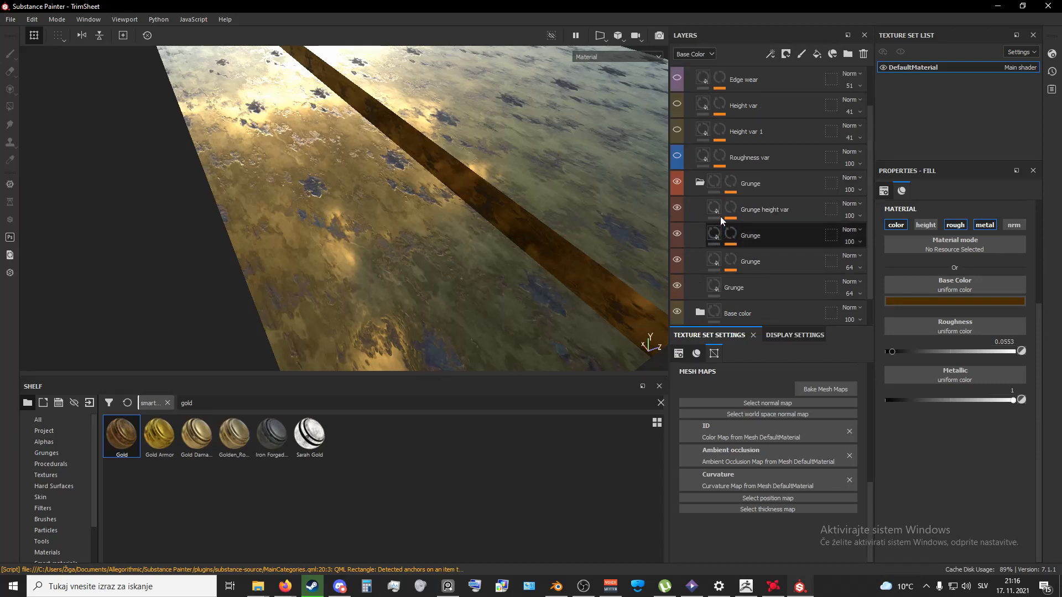
# - Remove the mask from the Grunge folder and examine the unmasked grunge across the trim sheet
pyautogui.rightClick(714, 182)
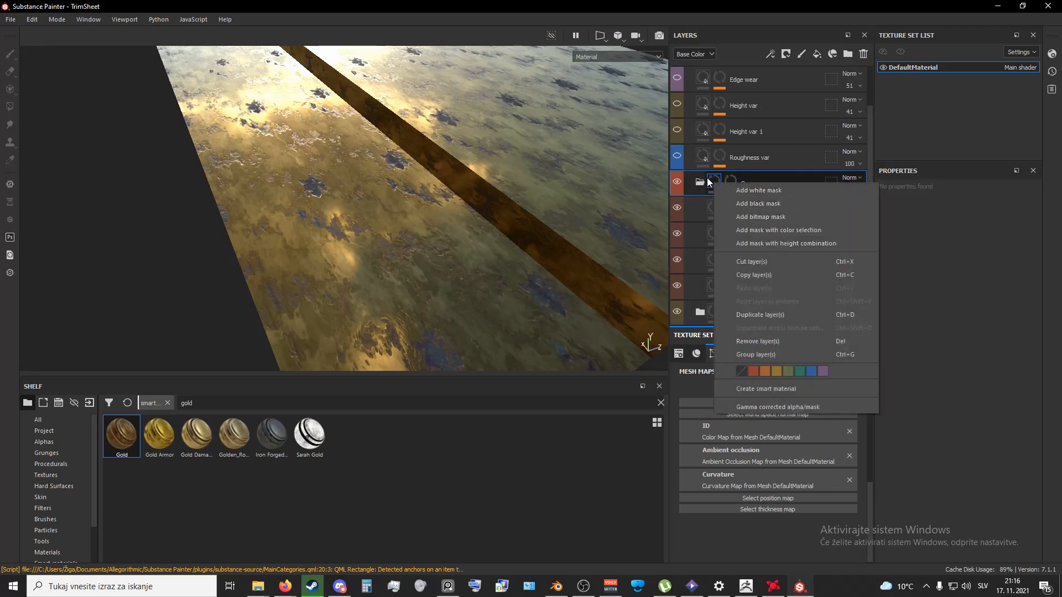
pyautogui.click(759, 190)
pyautogui.rightClick(731, 187)
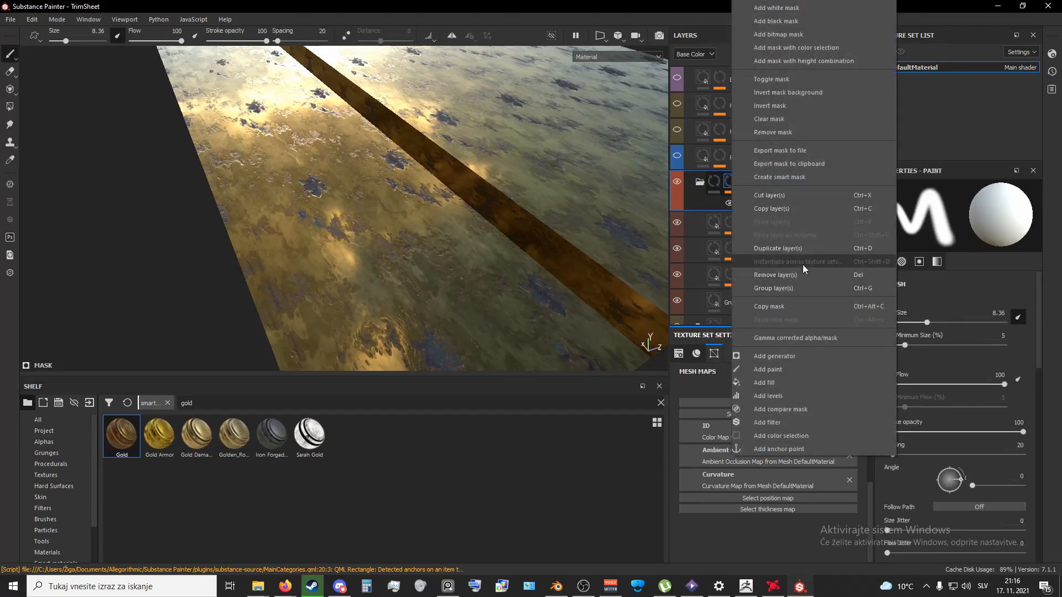
pyautogui.click(781, 131)
pyautogui.keyDown('alt'); pyautogui.moveTo(575, 222); pyautogui.dragTo(271, 151); pyautogui.keyUp('alt')
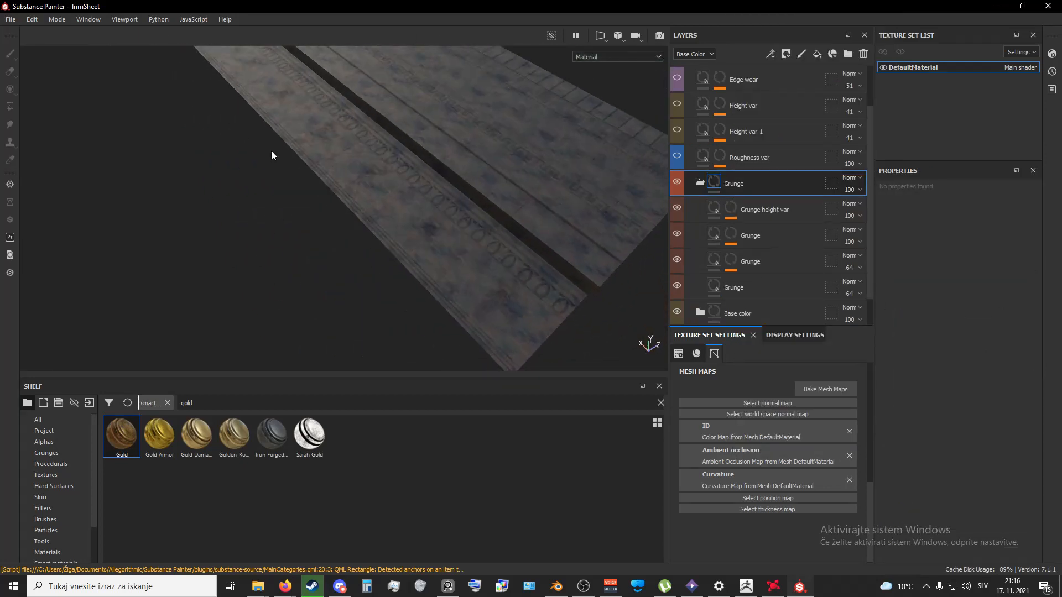
pyautogui.moveTo(524, 221)
pyautogui.keyDown('alt'); pyautogui.mouseDown()
pyautogui.moveTo(536, 234)
pyautogui.moveTo(500, 214)
pyautogui.mouseUp(); pyautogui.keyUp('alt')
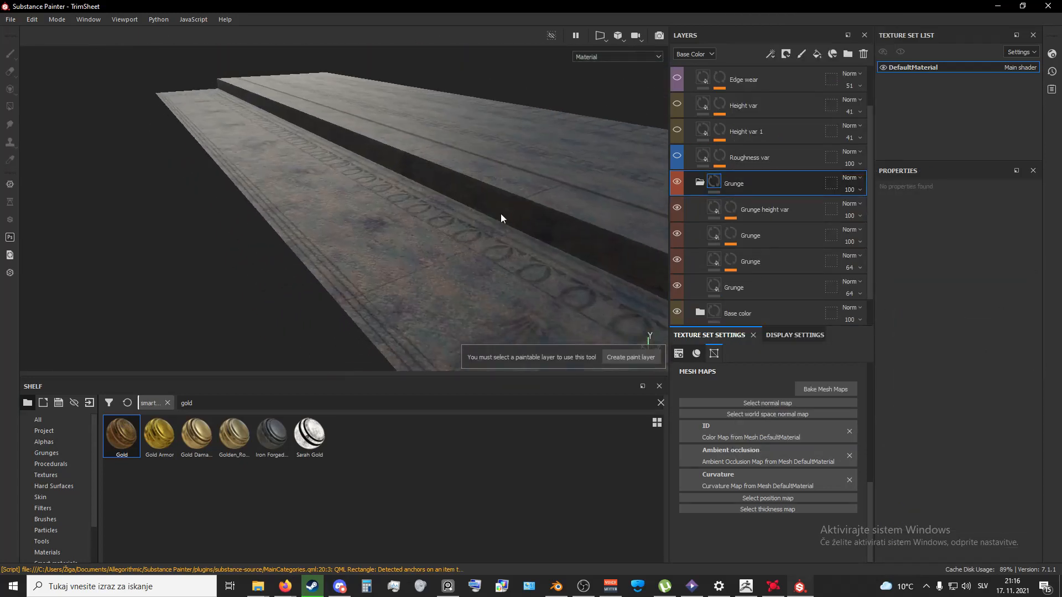
# - Hide the layers in the Grunge folder, show them again from the lowest up, and compare each one's effect on the surface
pyautogui.click(677, 234)
pyautogui.click(678, 260)
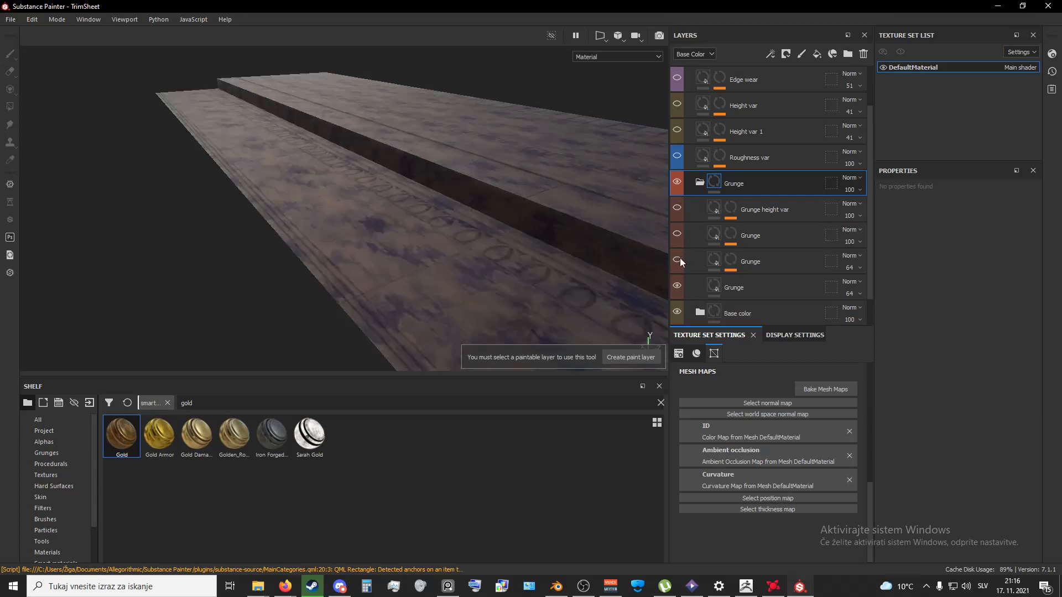
pyautogui.click(678, 285)
pyautogui.click(677, 286)
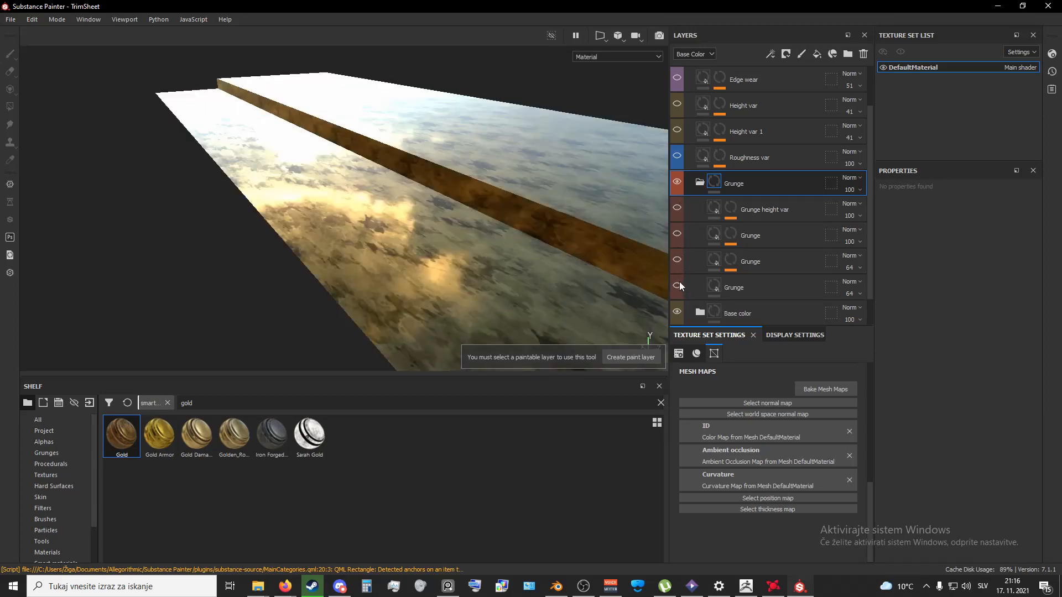
pyautogui.click(678, 259)
pyautogui.keyDown('alt'); pyautogui.moveTo(545, 224); pyautogui.dragTo(525, 202); pyautogui.keyUp('alt')
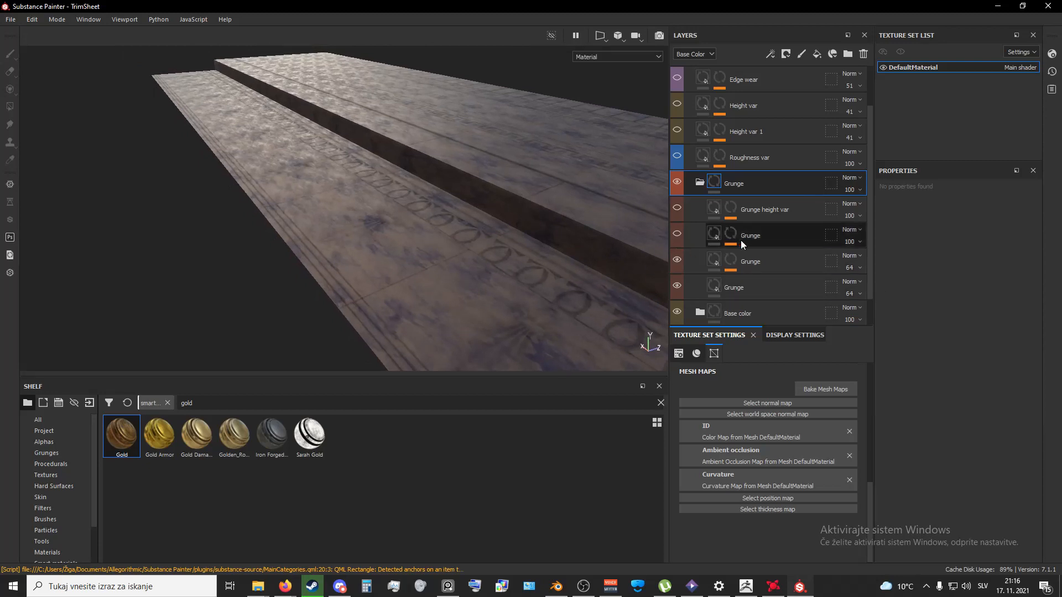
pyautogui.click(679, 232)
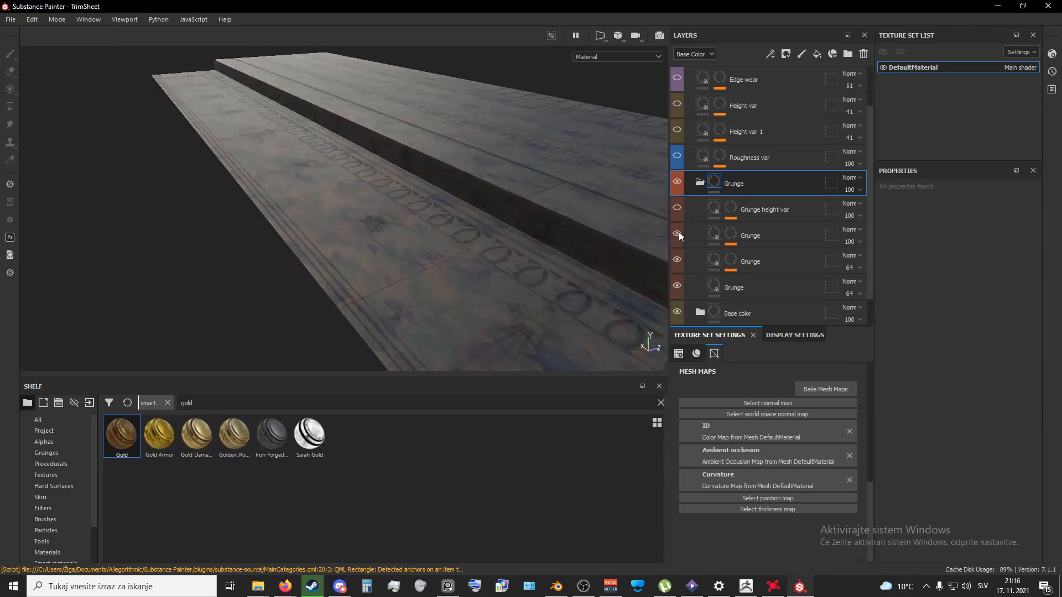
pyautogui.keyDown('alt'); pyautogui.moveTo(603, 238); pyautogui.dragTo(574, 277); pyautogui.keyUp('alt')
pyautogui.keyDown('alt'); pyautogui.moveTo(481, 276); pyautogui.dragTo(364, 263); pyautogui.keyUp('alt')
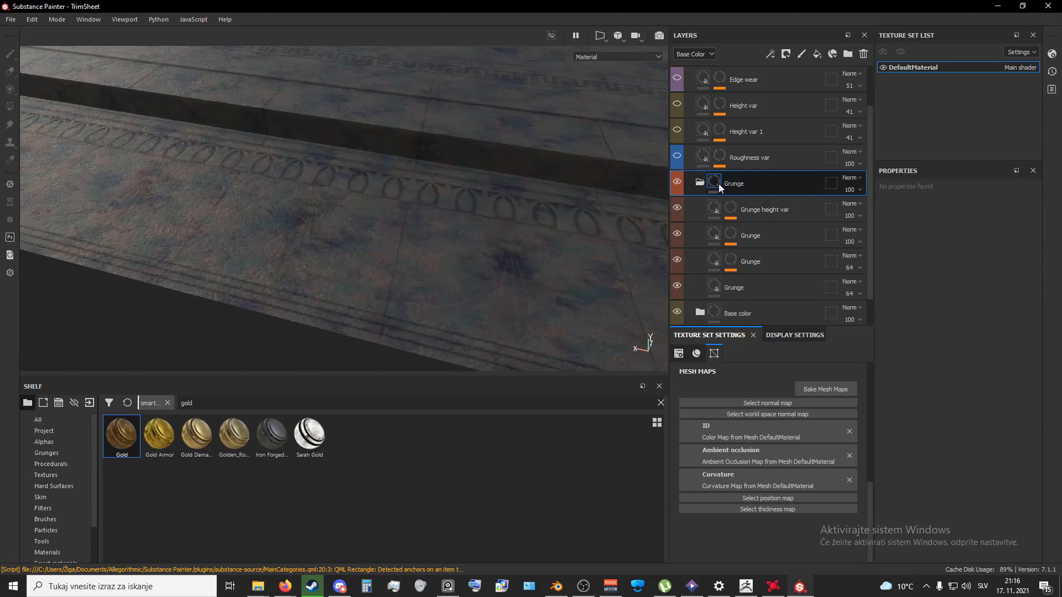
# - Try a higher Height value on the Grunge height var fill and undo it
pyautogui.click(755, 212)
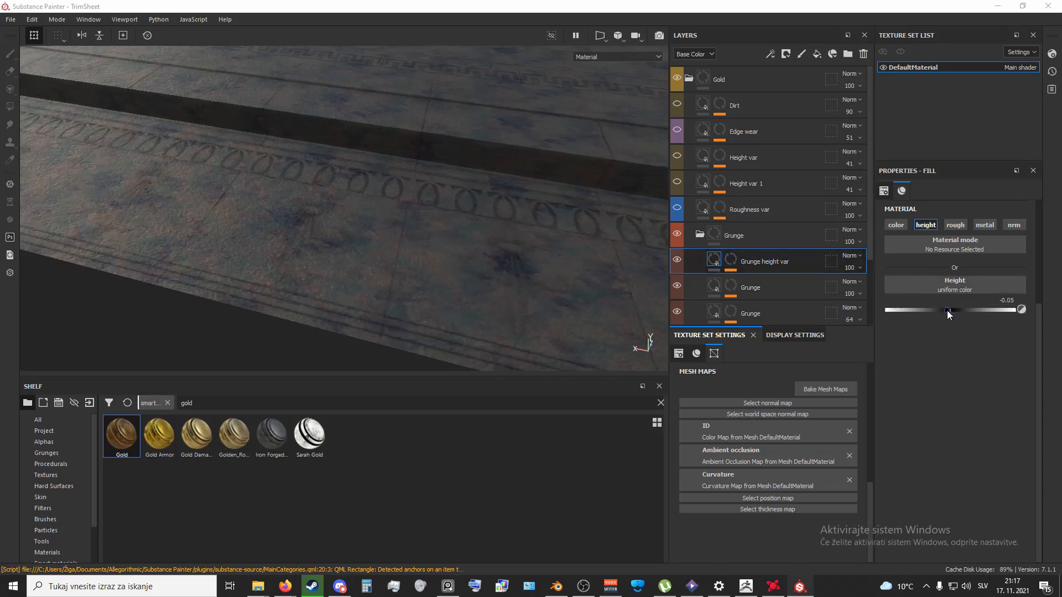
pyautogui.moveTo(947, 310); pyautogui.dragTo(1025, 304)
pyautogui.hotkey('ctrl', 'z')
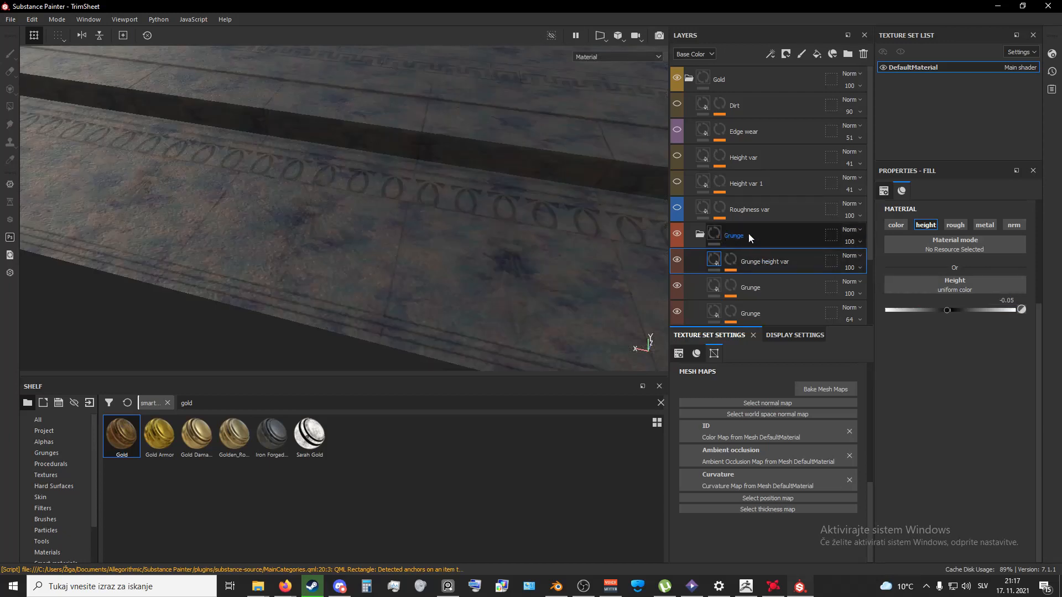
# - Undo the removal of the Grunge folder's mask
pyautogui.hotkey('ctrl', 'z')
pyautogui.hotkey('ctrl', 'z')
pyautogui.hotkey('ctrl', 'z')
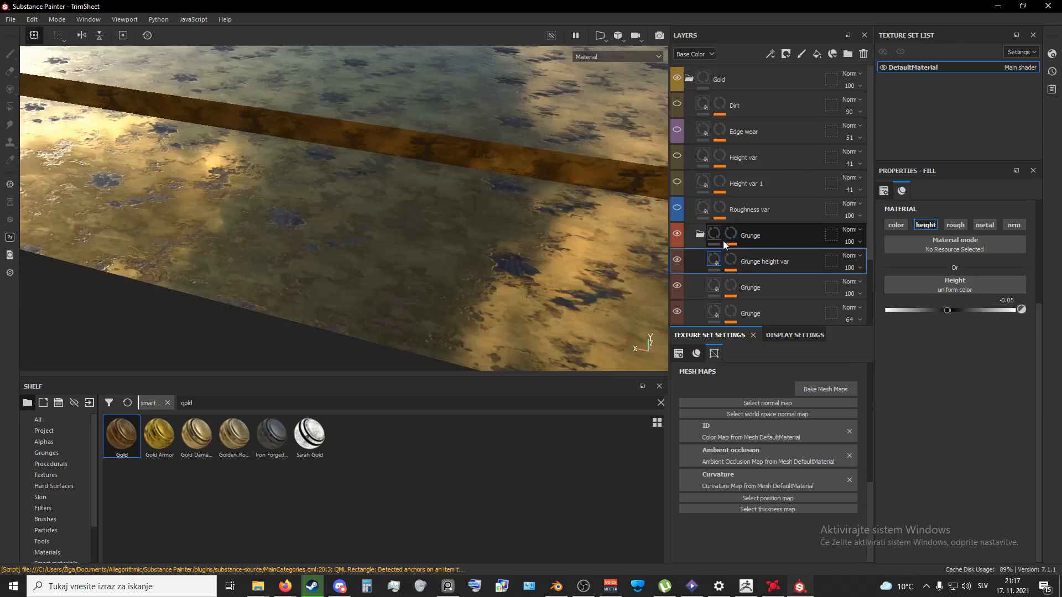
# - Open the Grunge Galvanic Large fill in the Grunge folder's mask and examine how it limits the grunge
pyautogui.click(736, 237)
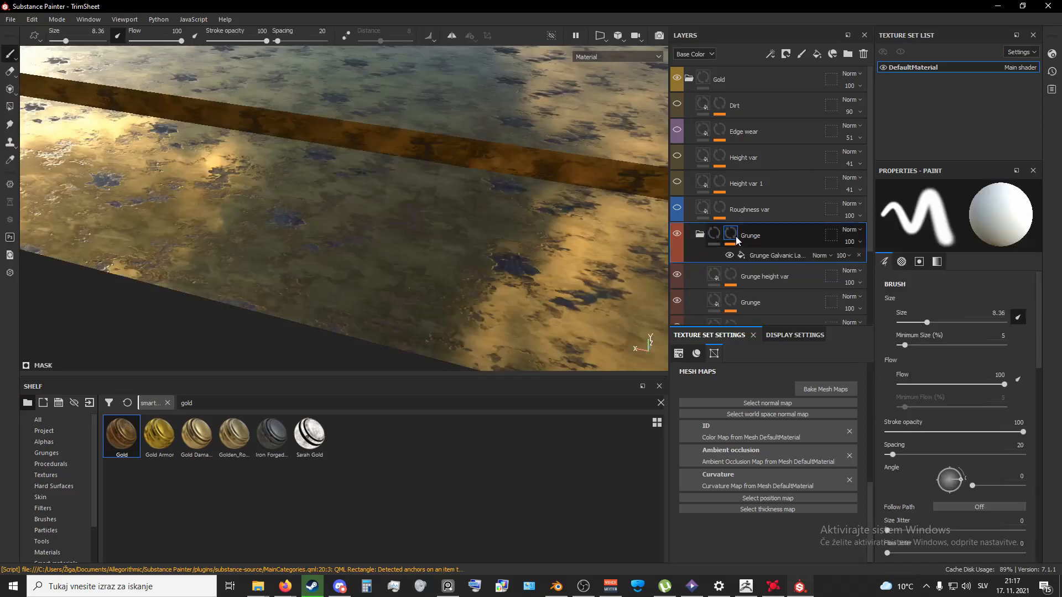
pyautogui.click(757, 255)
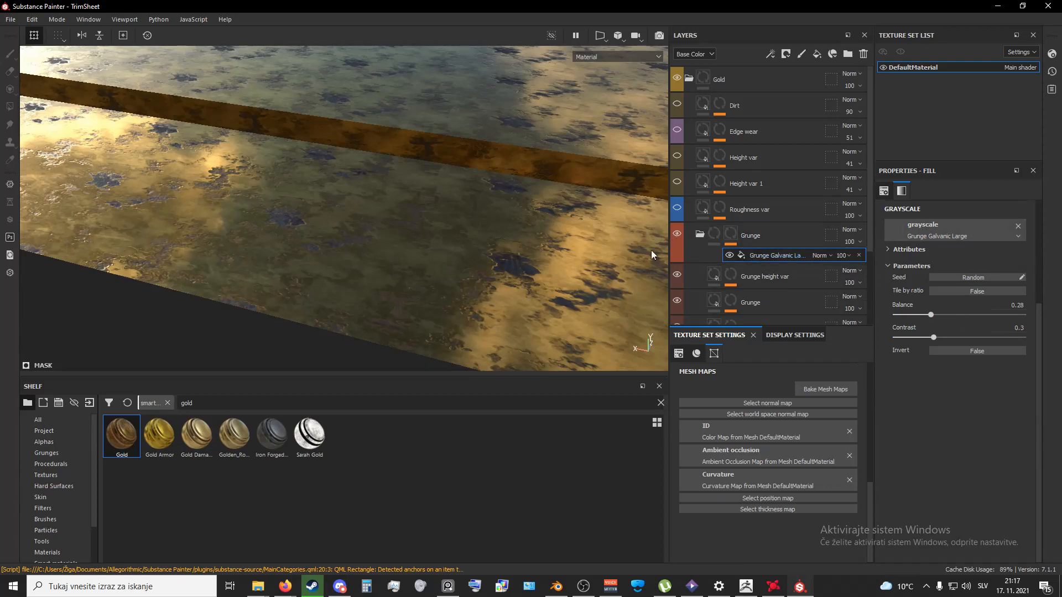
pyautogui.keyDown('alt'); pyautogui.moveTo(538, 287); pyautogui.dragTo(438, 191); pyautogui.keyUp('alt')
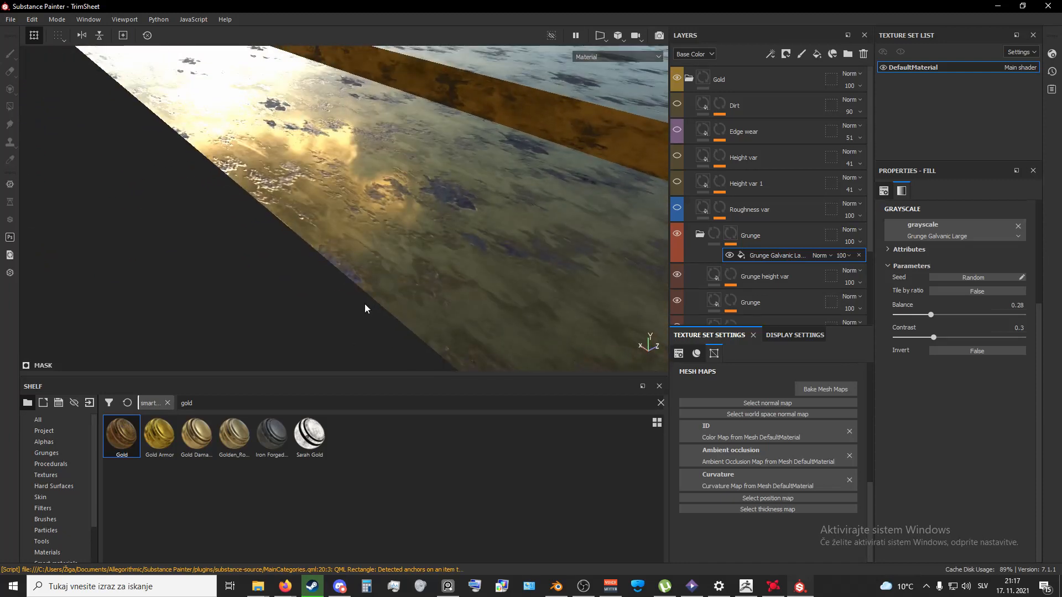
pyautogui.scroll(-5, 429, 276)
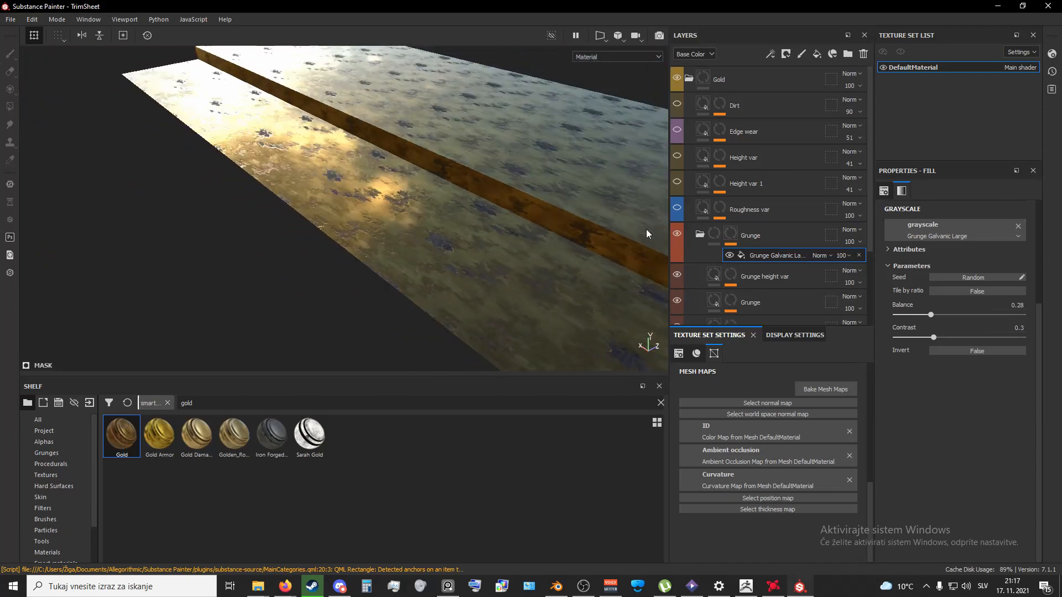
pyautogui.scroll(-3, 466, 289)
pyautogui.scroll(5, 458, 261)
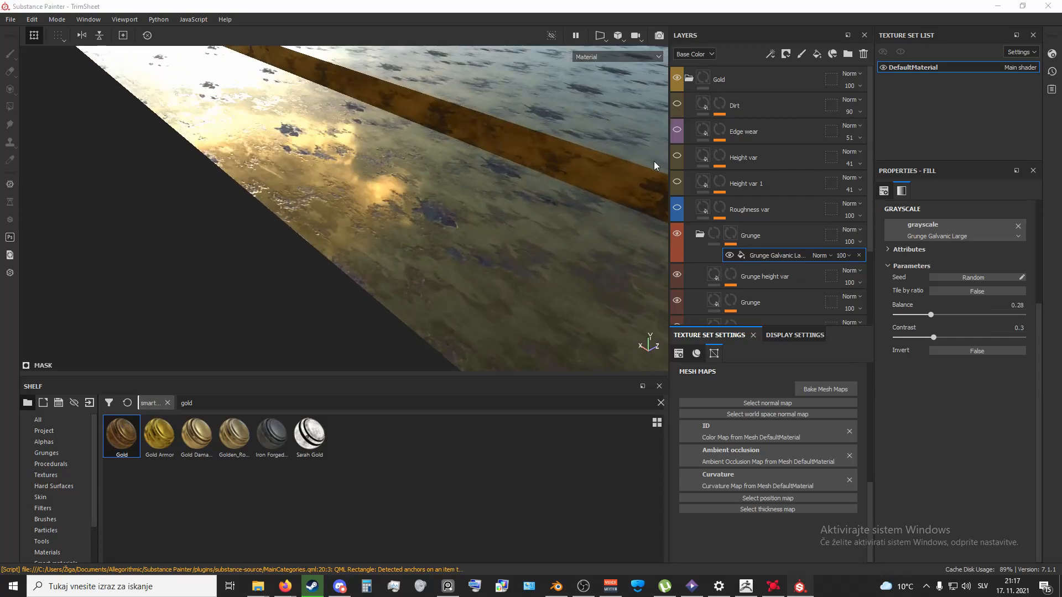
# - Show the Height var 1 layer again and examine its relief on the gold surface
pyautogui.click(678, 182)
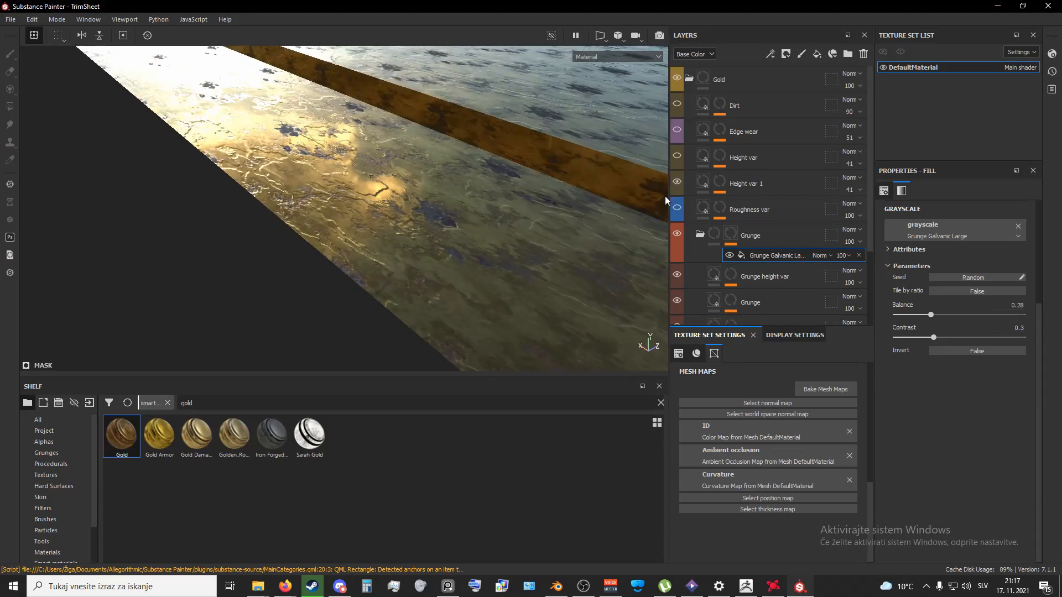
pyautogui.keyDown('alt'); pyautogui.moveTo(549, 221); pyautogui.dragTo(444, 205); pyautogui.keyUp('alt')
pyautogui.scroll(-3, 444, 205)
pyautogui.keyDown('alt'); pyautogui.moveTo(445, 207); pyautogui.dragTo(470, 242, button='middle'); pyautogui.keyUp('alt')
pyautogui.keyDown('alt'); pyautogui.moveTo(470, 242); pyautogui.dragTo(457, 224); pyautogui.keyUp('alt')
pyautogui.keyDown('alt'); pyautogui.moveTo(457, 224); pyautogui.dragTo(462, 246, button='middle'); pyautogui.keyUp('alt')
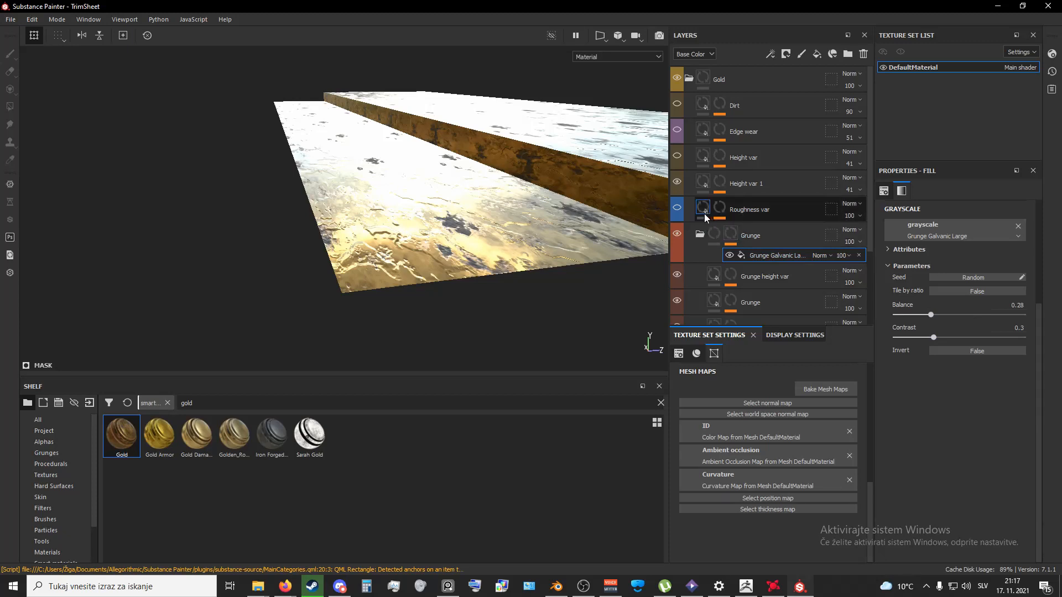
# - Show the Roughness var and Height var layers again and examine their effect on the gold surface
pyautogui.click(678, 210)
pyautogui.keyDown('alt'); pyautogui.moveTo(444, 258); pyautogui.dragTo(583, 287); pyautogui.keyUp('alt')
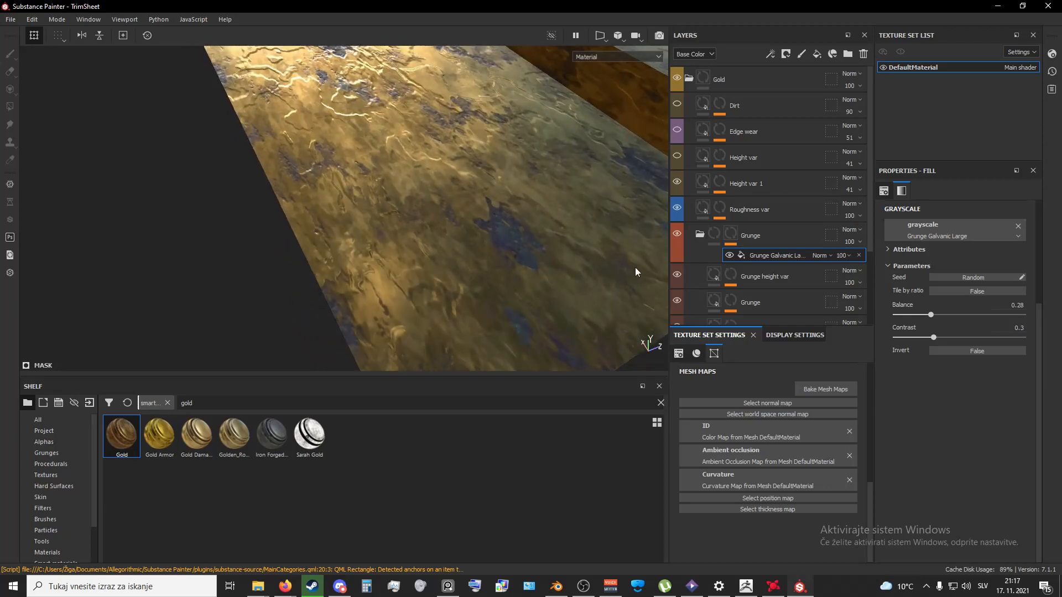
pyautogui.click(677, 157)
pyautogui.keyDown('alt'); pyautogui.moveTo(487, 202); pyautogui.dragTo(447, 183); pyautogui.keyUp('alt')
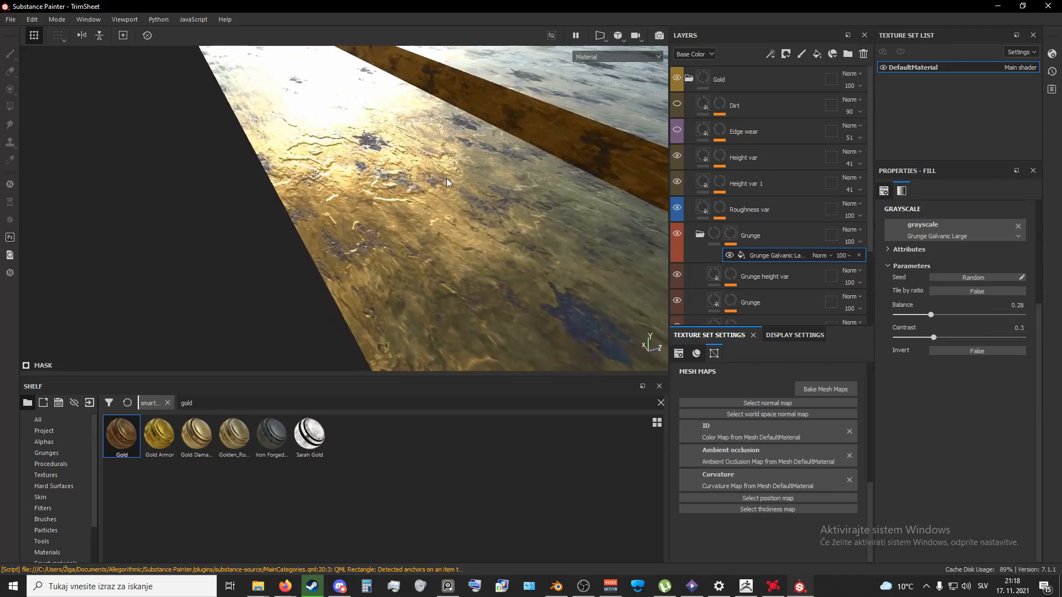
# - Try a different Height value on the Height var fill and undo it
pyautogui.click(703, 158)
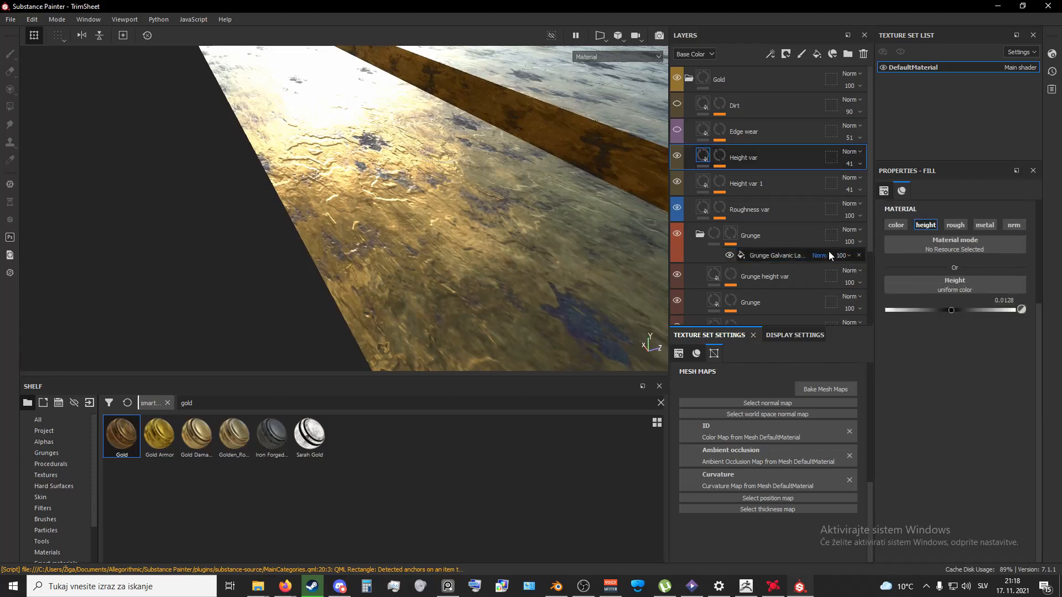
pyautogui.click(950, 309)
pyautogui.keyDown('alt'); pyautogui.moveTo(487, 224); pyautogui.dragTo(481, 194); pyautogui.keyUp('alt')
pyautogui.hotkey('ctrl', 'z')
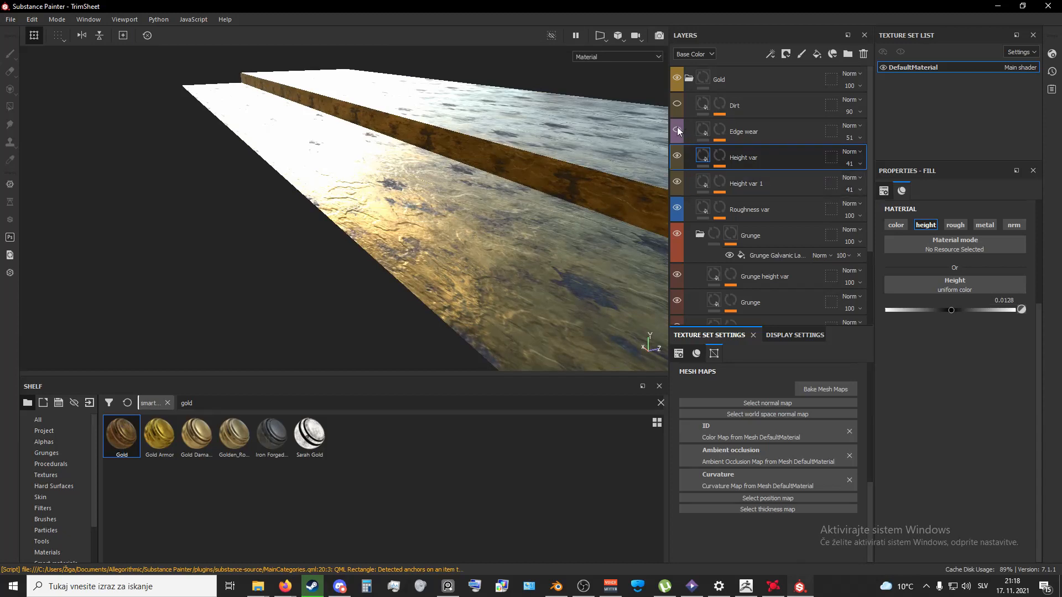
# - Show the Edge wear and Dirt layers again and examine the complete gold material on the trim sheet
pyautogui.keyDown('alt'); pyautogui.moveTo(557, 194); pyautogui.dragTo(660, 317); pyautogui.keyUp('alt')
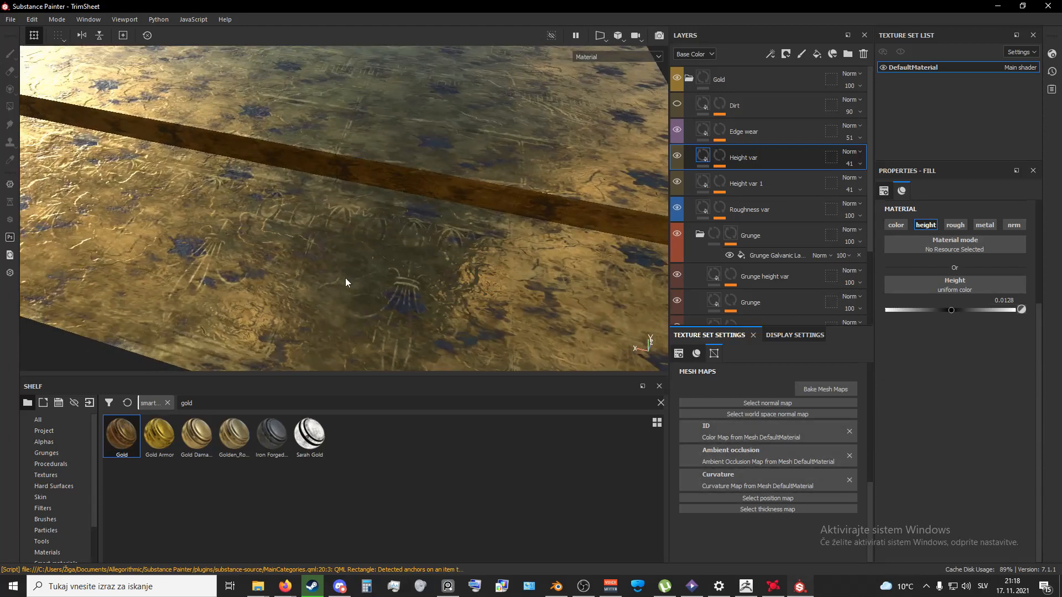
pyautogui.keyDown('alt'); pyautogui.moveTo(346, 278); pyautogui.dragTo(384, 207); pyautogui.keyUp('alt')
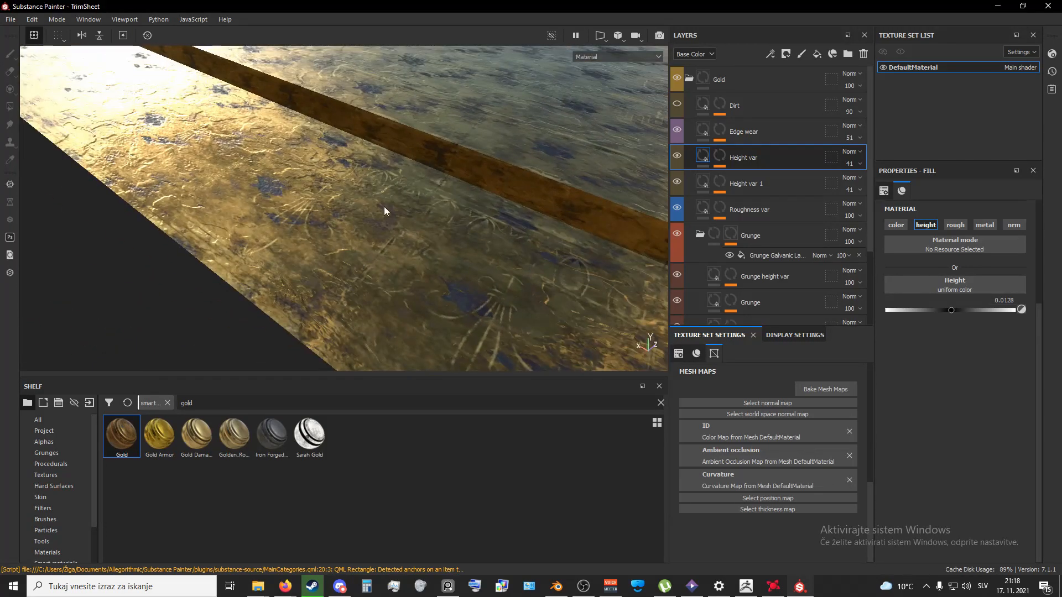
pyautogui.keyDown('alt'); pyautogui.moveTo(653, 144); pyautogui.dragTo(434, 256); pyautogui.keyUp('alt')
pyautogui.scroll(-5, 472, 240)
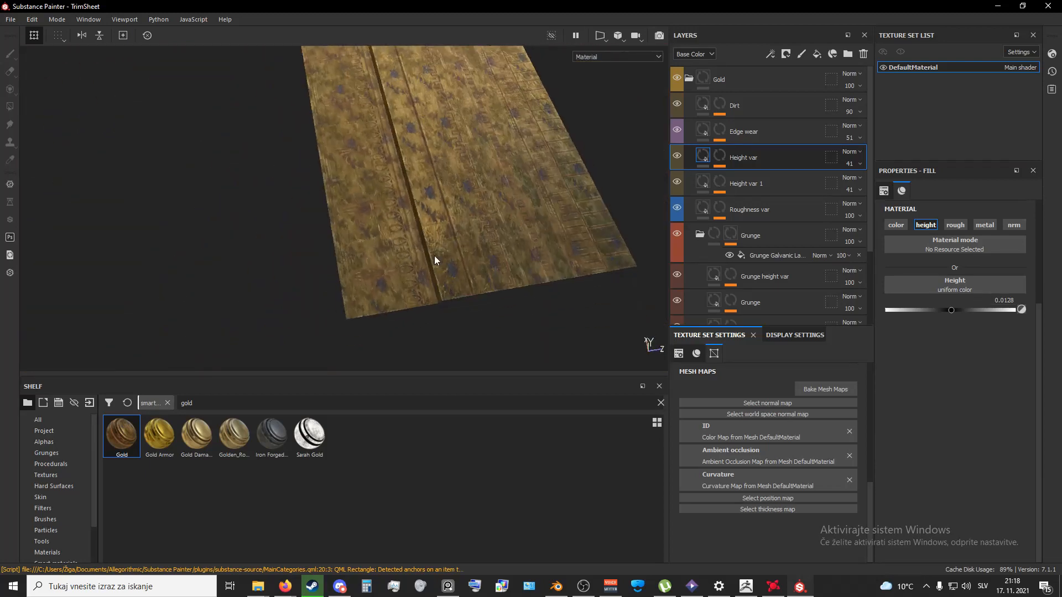
pyautogui.scroll(1, 447, 251)
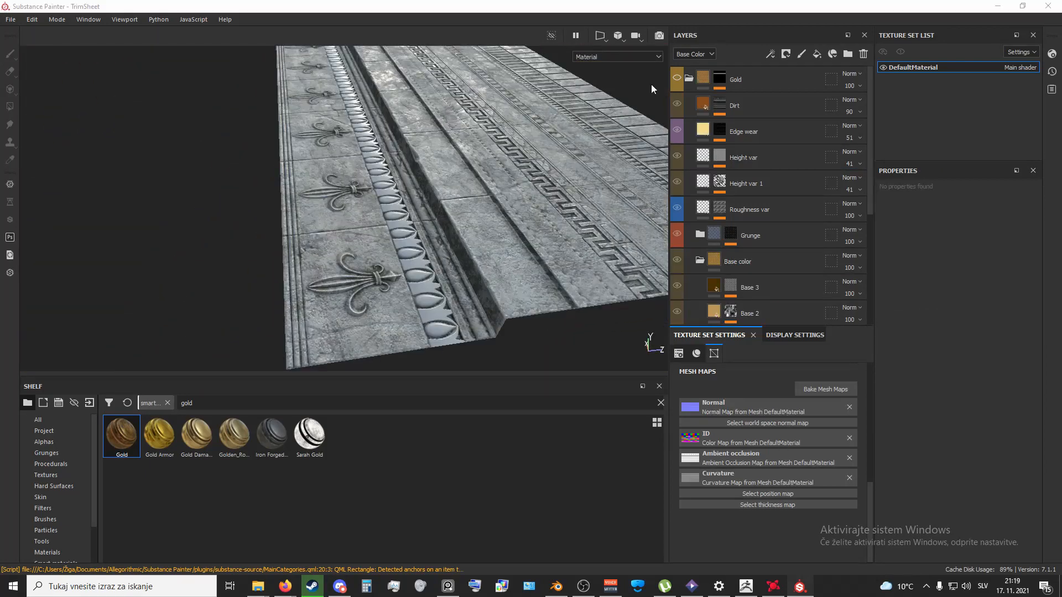
# - Show the masked Gold material over the stone layers again and collapse its folder
pyautogui.click(679, 78)
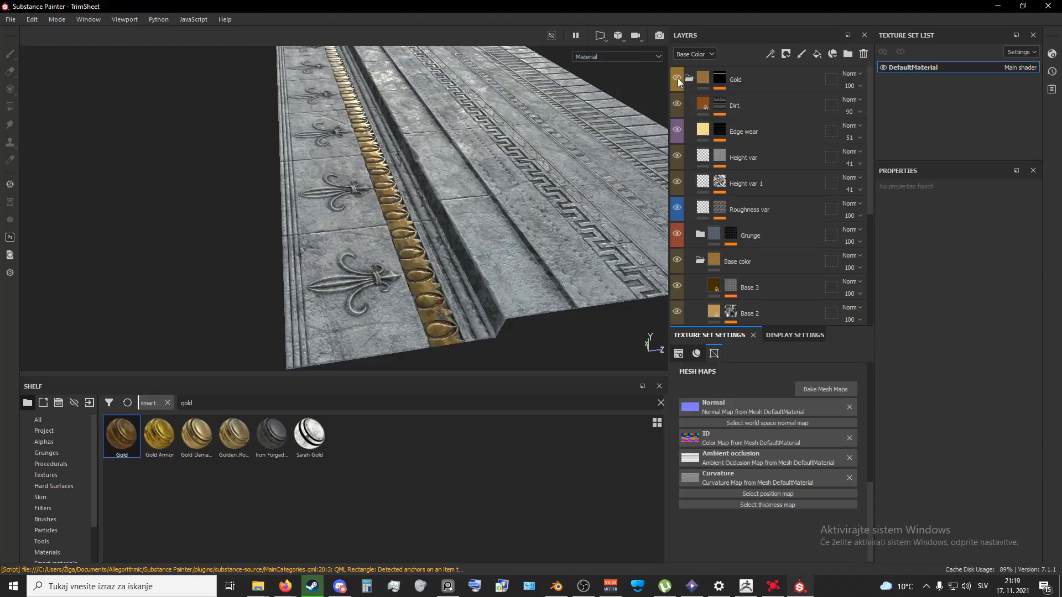
pyautogui.rightClick(749, 78)
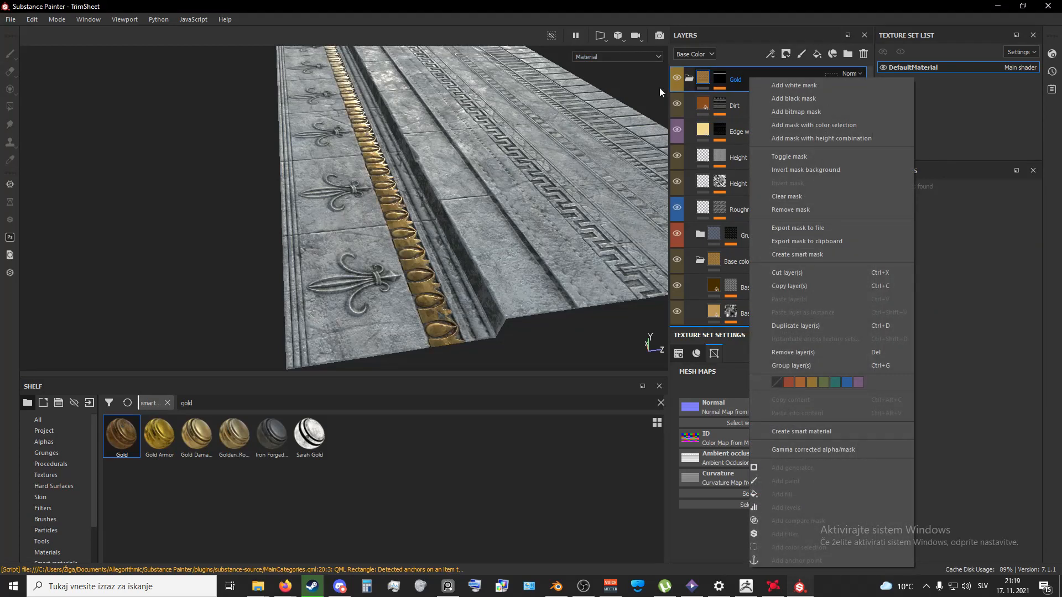
pyautogui.click(686, 77)
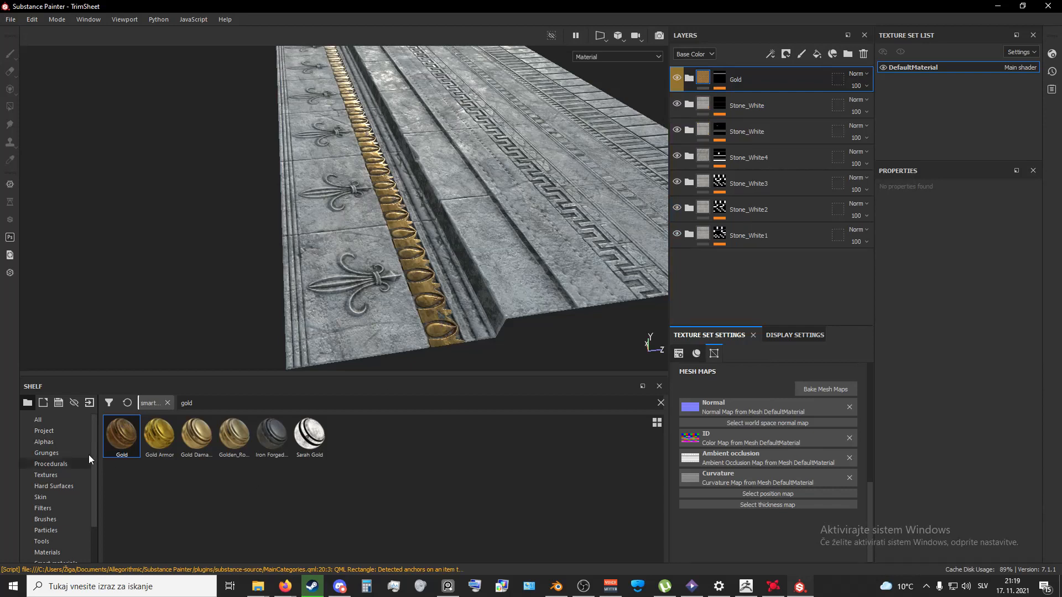
# - Examine the stone and gold trim sheet from several angles and frame the whole mesh
pyautogui.moveTo(122, 435); pyautogui.dragTo(248, 277)
pyautogui.scroll(-5, 369, 282)
pyautogui.keyDown('alt'); pyautogui.moveTo(310, 227); pyautogui.dragTo(365, 214); pyautogui.keyUp('alt')
pyautogui.keyDown('alt'); pyautogui.moveTo(365, 213); pyautogui.dragTo(427, 206, button='middle'); pyautogui.keyUp('alt')
pyautogui.keyDown('alt'); pyautogui.moveTo(427, 205); pyautogui.dragTo(494, 244); pyautogui.keyUp('alt')
pyautogui.keyDown('alt'); pyautogui.moveTo(480, 250); pyautogui.dragTo(391, 292); pyautogui.keyUp('alt')
pyautogui.scroll(5, 453, 264)
pyautogui.scroll(5, 357, 289)
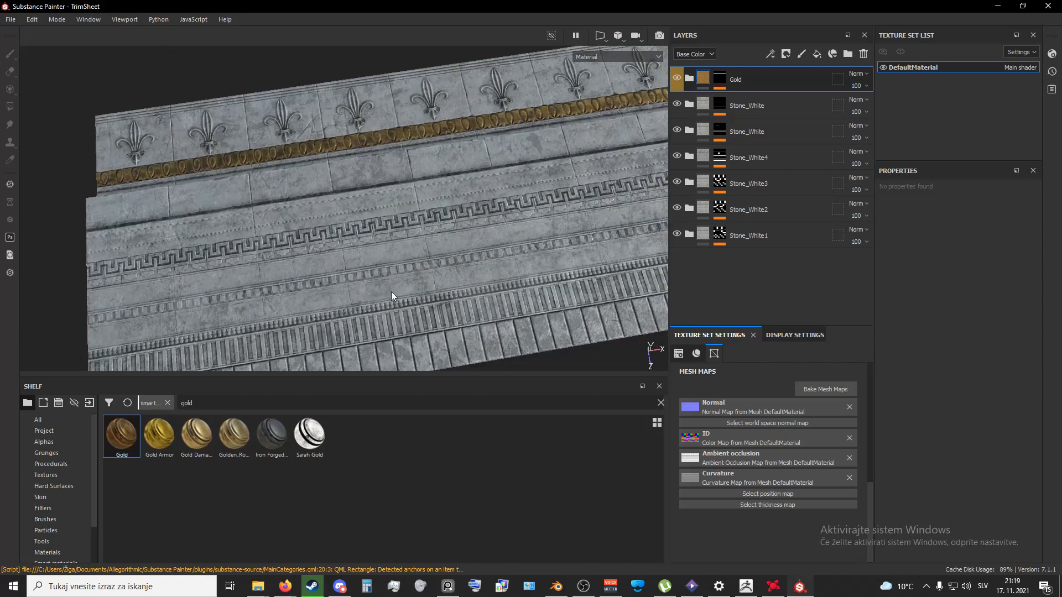
pyautogui.press('f')
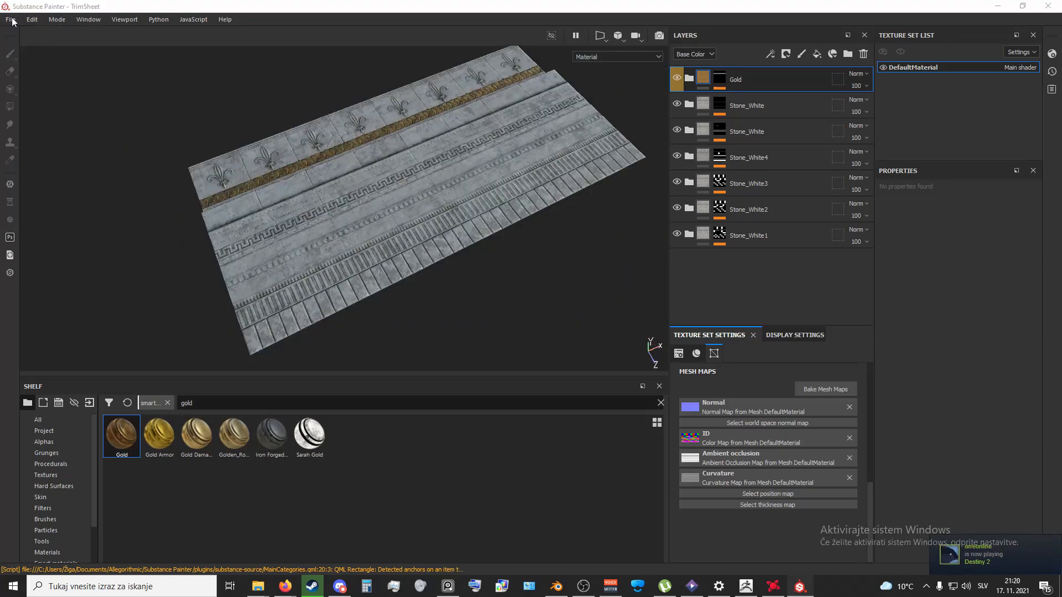
# - Open the texture export settings and examine the AORM-H output template's map names and packed channels
pyautogui.click(8, 21)
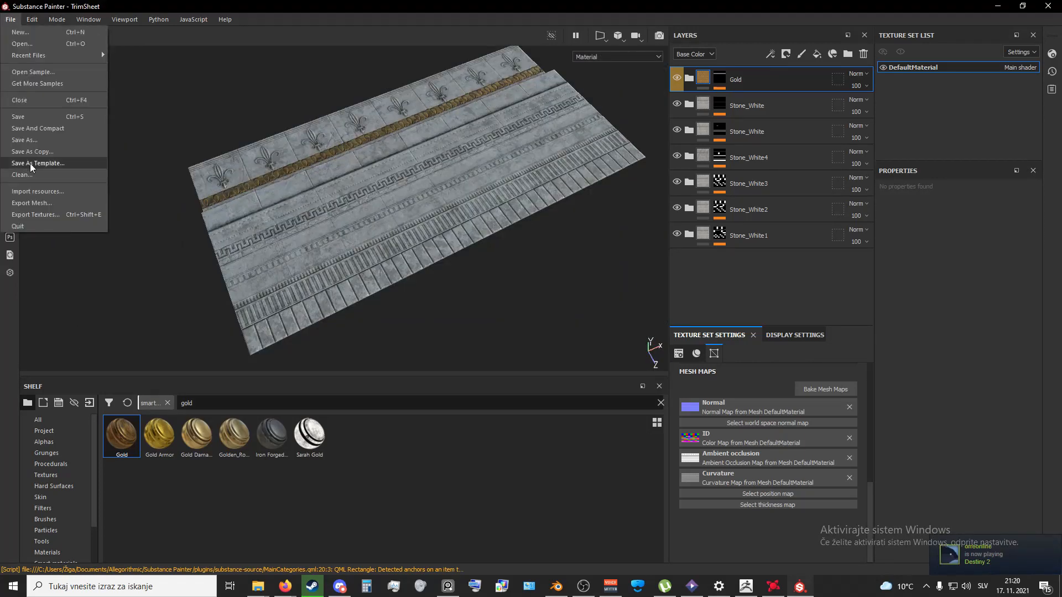
pyautogui.click(54, 216)
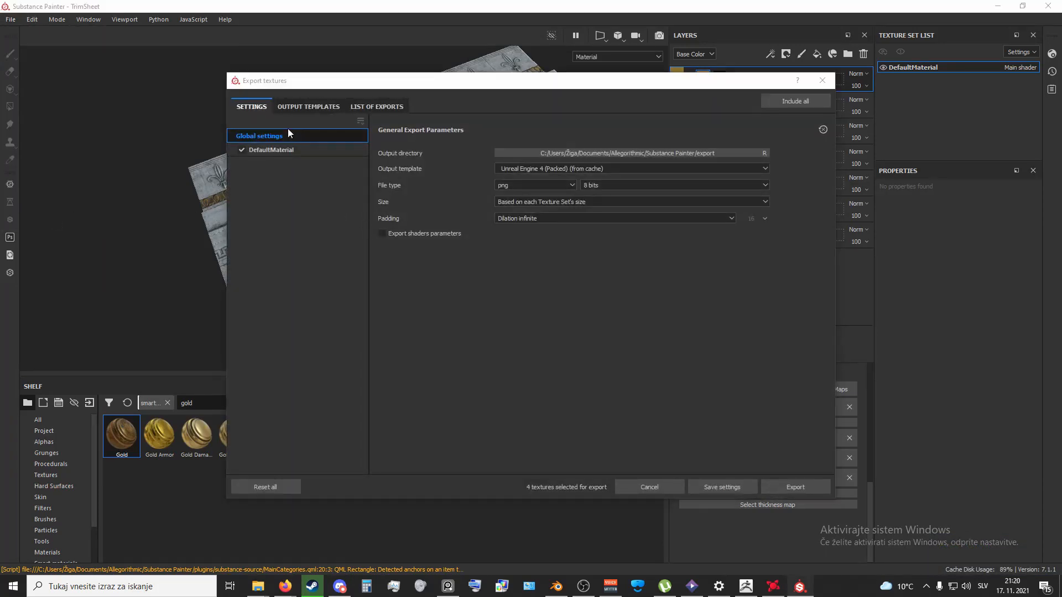
pyautogui.click(288, 107)
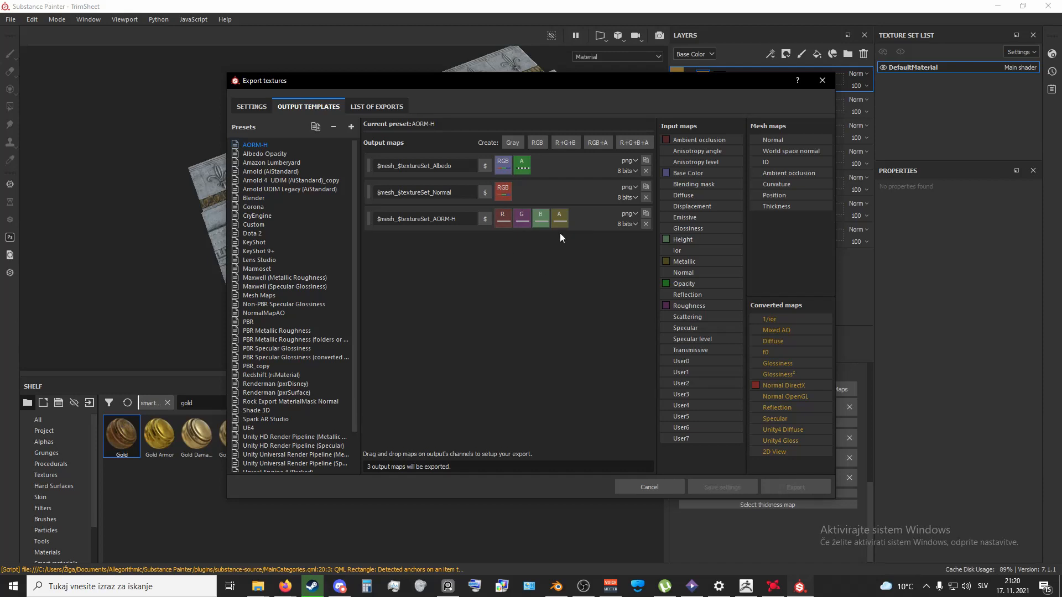
pyautogui.moveTo(374, 172); pyautogui.dragTo(484, 171)
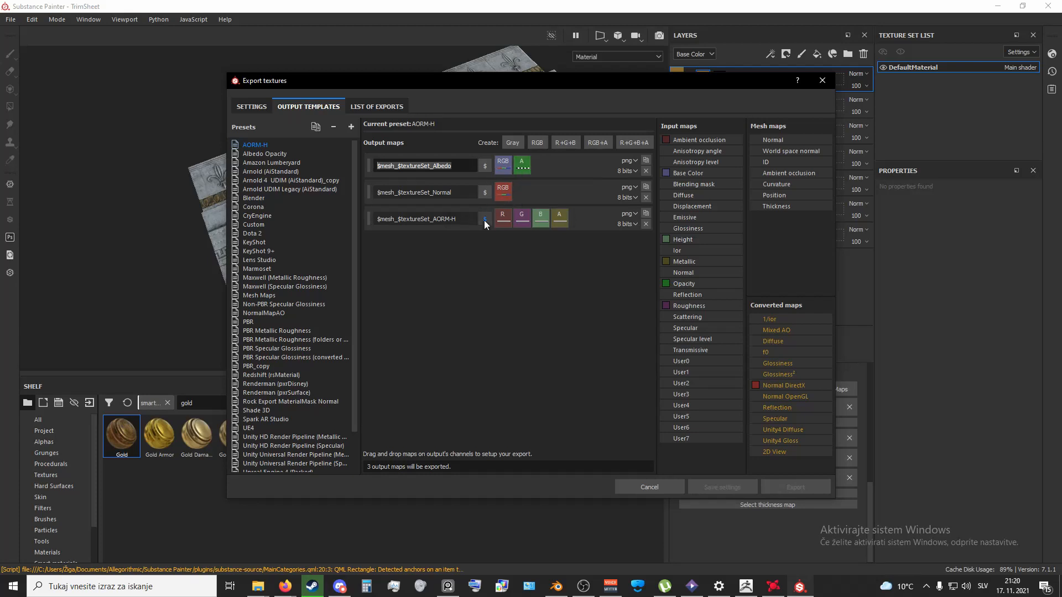
pyautogui.click(439, 224)
pyautogui.moveTo(457, 220); pyautogui.dragTo(434, 219)
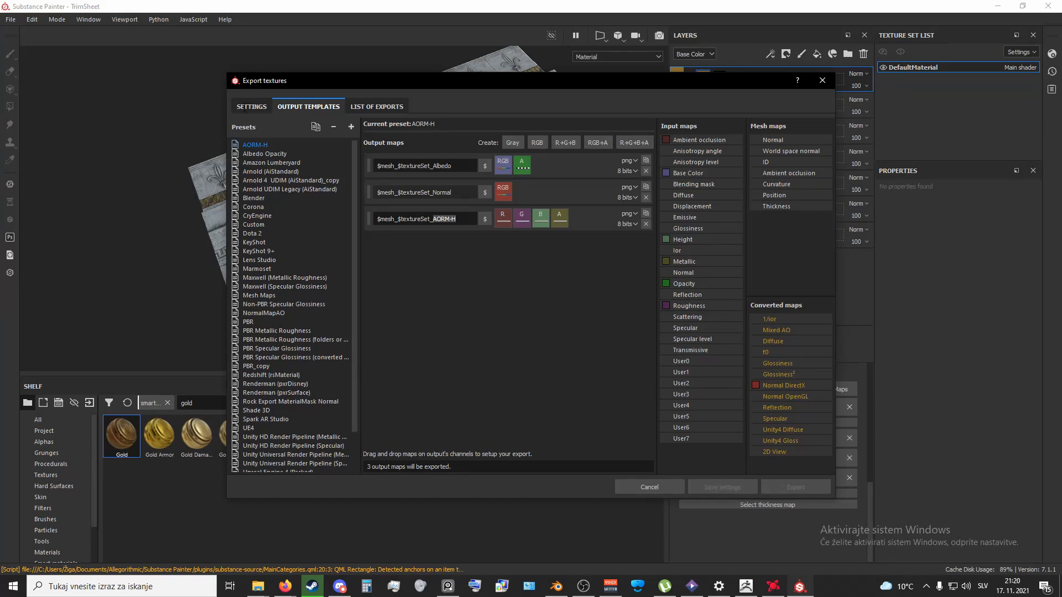
# - Review the general export parameters and output directory, and close the export dialog without exporting
pyautogui.click(250, 107)
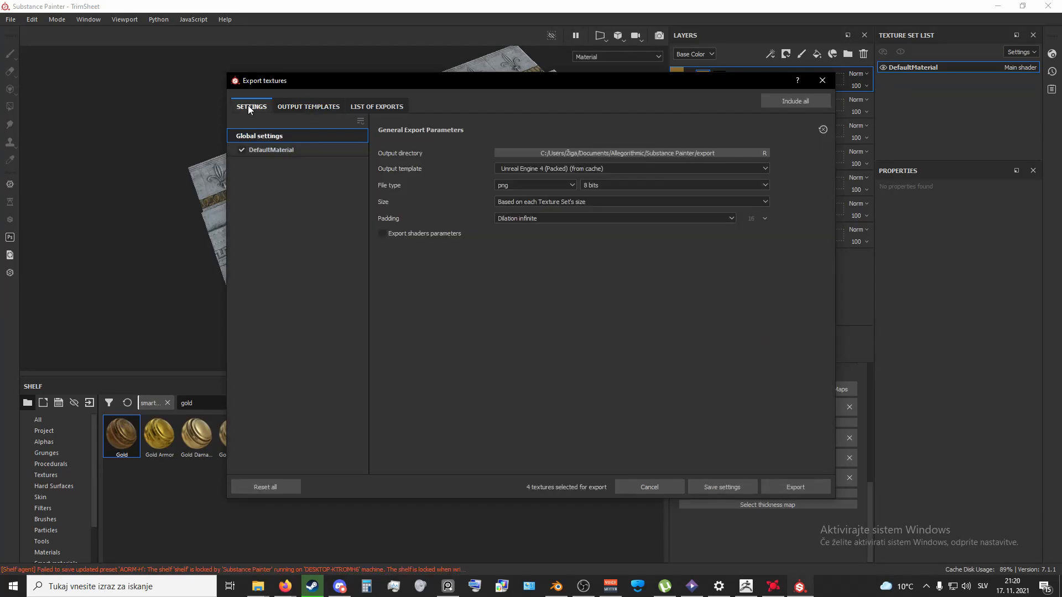
pyautogui.click(676, 152)
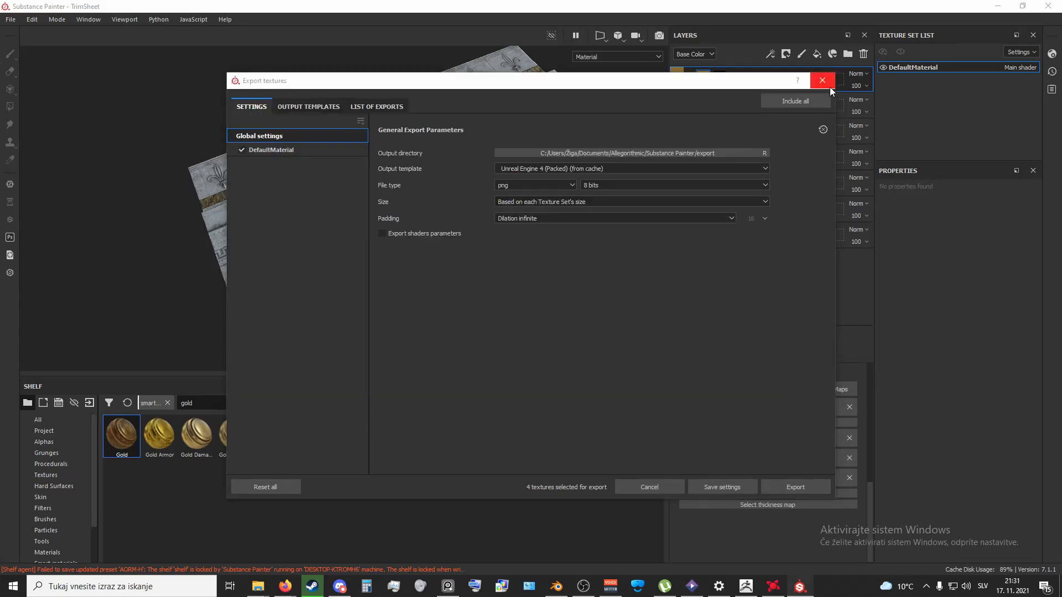
pyautogui.click(822, 81)
# - Inspect the trim sheet and look through the uppermost Stone_White folder to the HSL Perceptive filter in Base_variation
pyautogui.scroll(6, 421, 276)
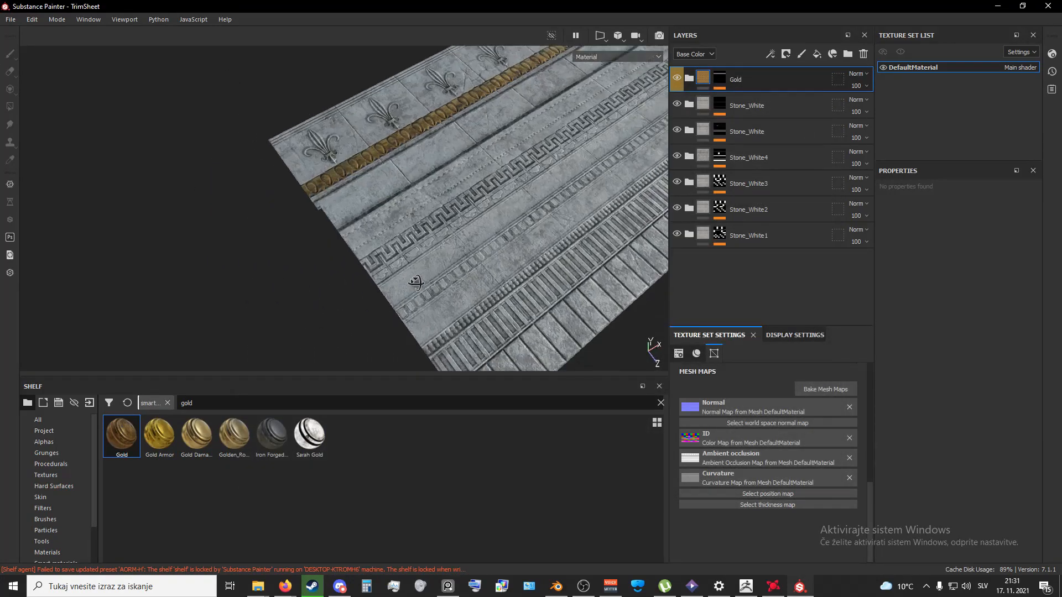
pyautogui.keyDown('alt'); pyautogui.moveTo(416, 282); pyautogui.dragTo(350, 305); pyautogui.keyUp('alt')
pyautogui.keyDown('alt'); pyautogui.moveTo(459, 302); pyautogui.dragTo(413, 276); pyautogui.keyUp('alt')
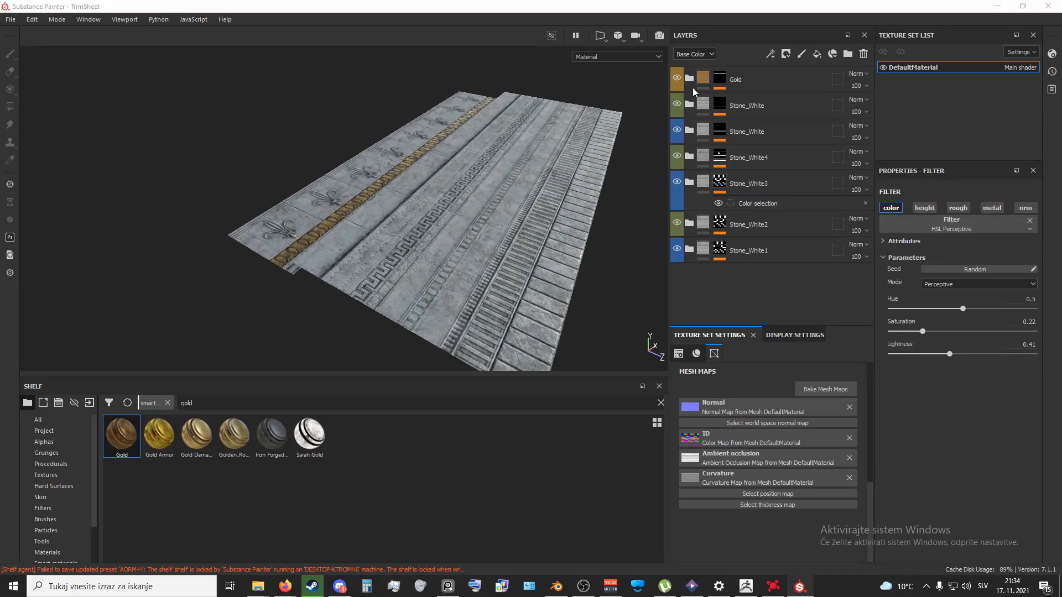
pyautogui.click(689, 104)
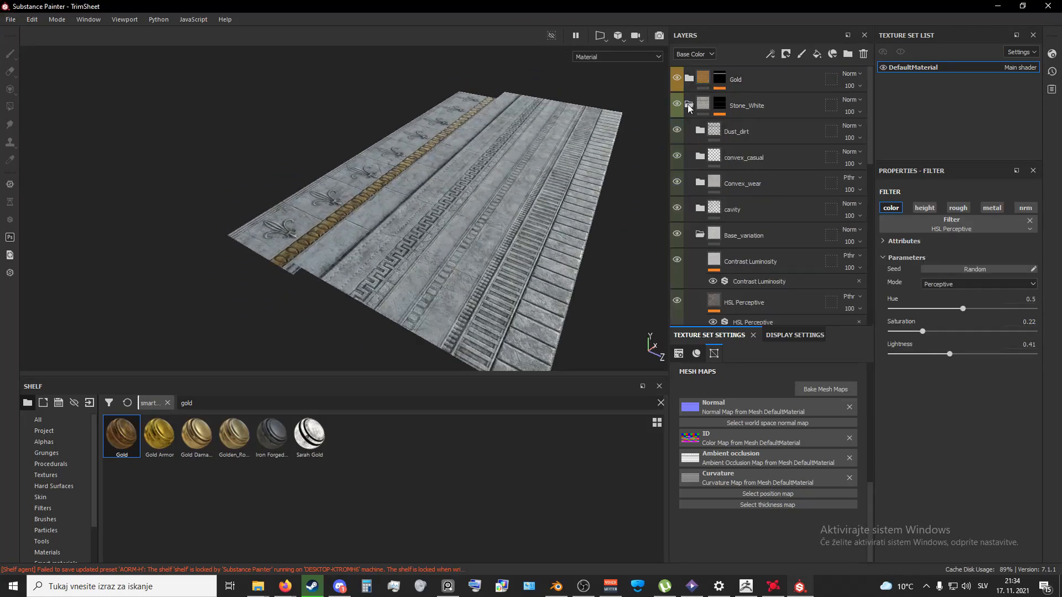
pyautogui.scroll(-5, 716, 276)
pyautogui.scroll(10, 726, 277)
pyautogui.scroll(-3, 760, 260)
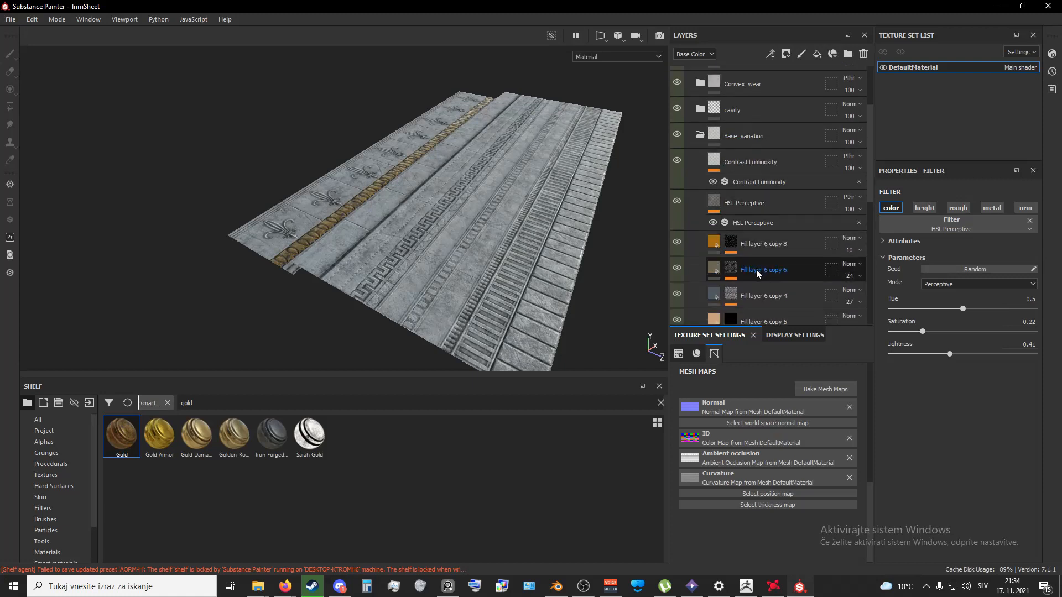
pyautogui.click(768, 202)
pyautogui.click(748, 221)
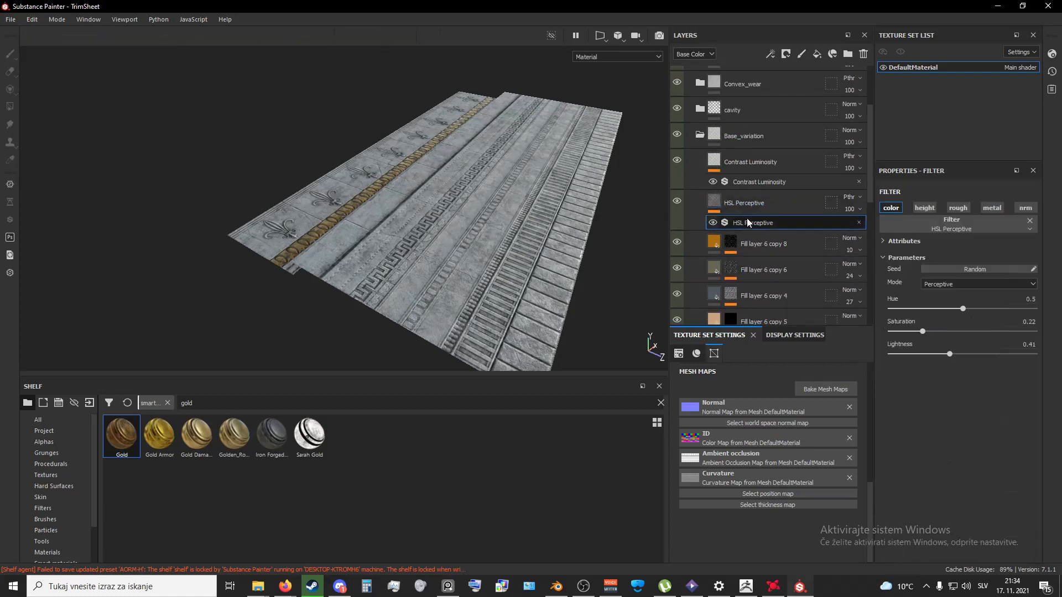
pyautogui.scroll(2, 383, 336)
pyautogui.scroll(3, 383, 336)
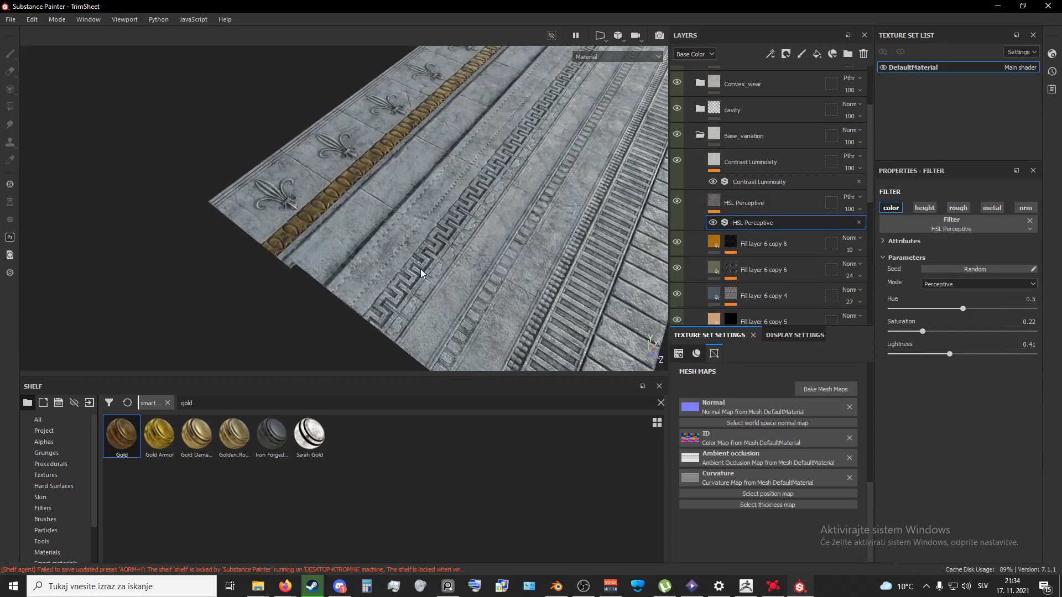
# - Try a higher Saturation and a higher Lightness on the uppermost Stone_White's HSL Perceptive filter, undoing each change
pyautogui.moveTo(923, 332); pyautogui.dragTo(1035, 334)
pyautogui.hotkey('ctrl', 'z')
pyautogui.moveTo(951, 353); pyautogui.dragTo(967, 355)
pyautogui.scroll(-3, 549, 294)
pyautogui.hotkey('ctrl', 'z')
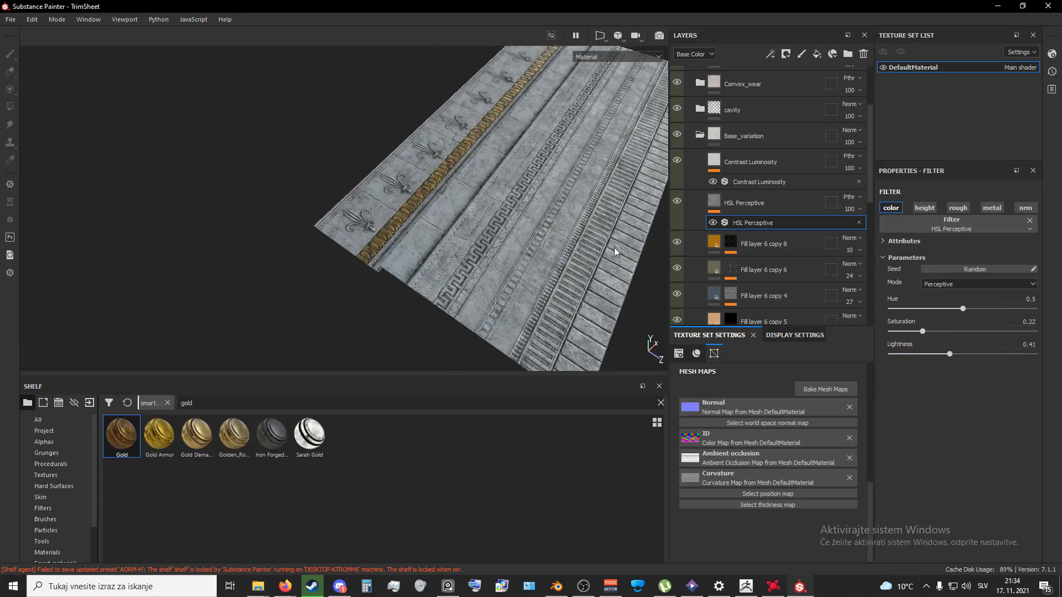
# - Collapse the uppermost Stone_White folder and look briefly inside the Stone_White3 folder
pyautogui.scroll(3, 699, 263)
pyautogui.click(689, 105)
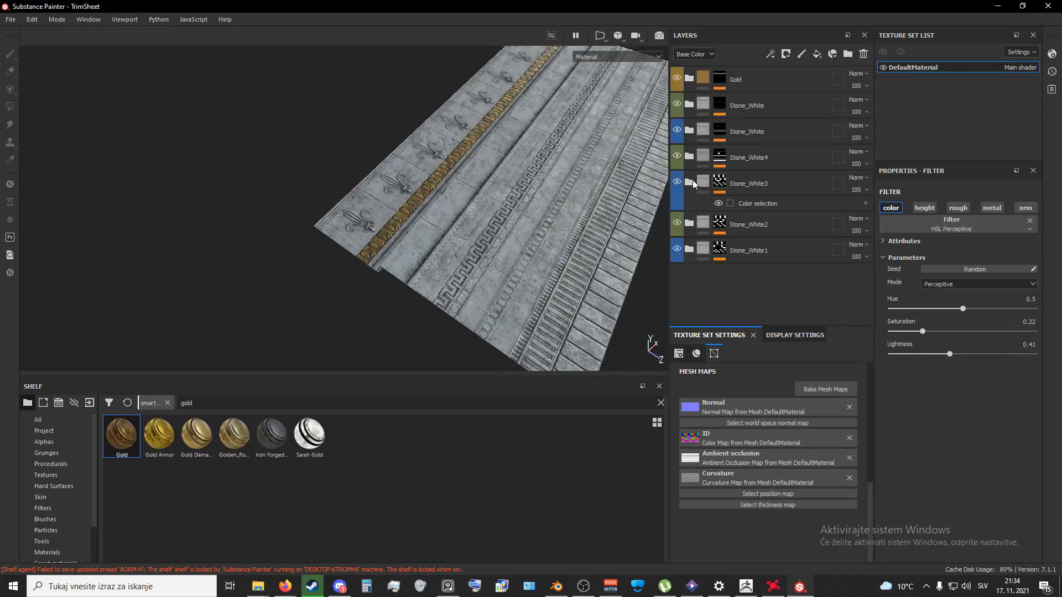
pyautogui.click(691, 181)
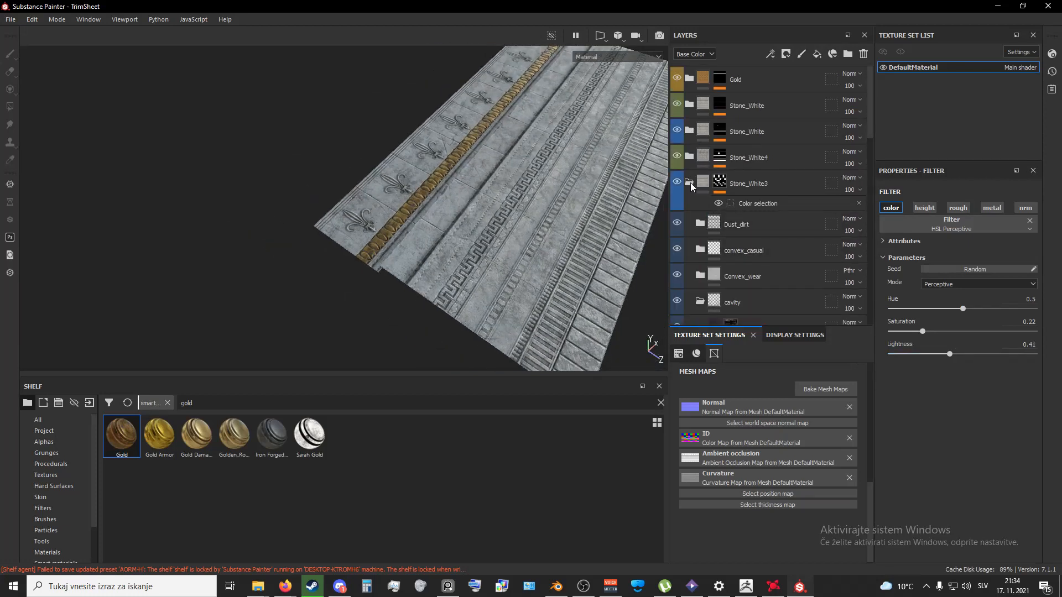
pyautogui.click(690, 182)
# - Toggle the lower Stone_White, Stone_White4, Stone_White2 and Stone_White3 layers to examine which tiles each one covers
pyautogui.click(677, 129)
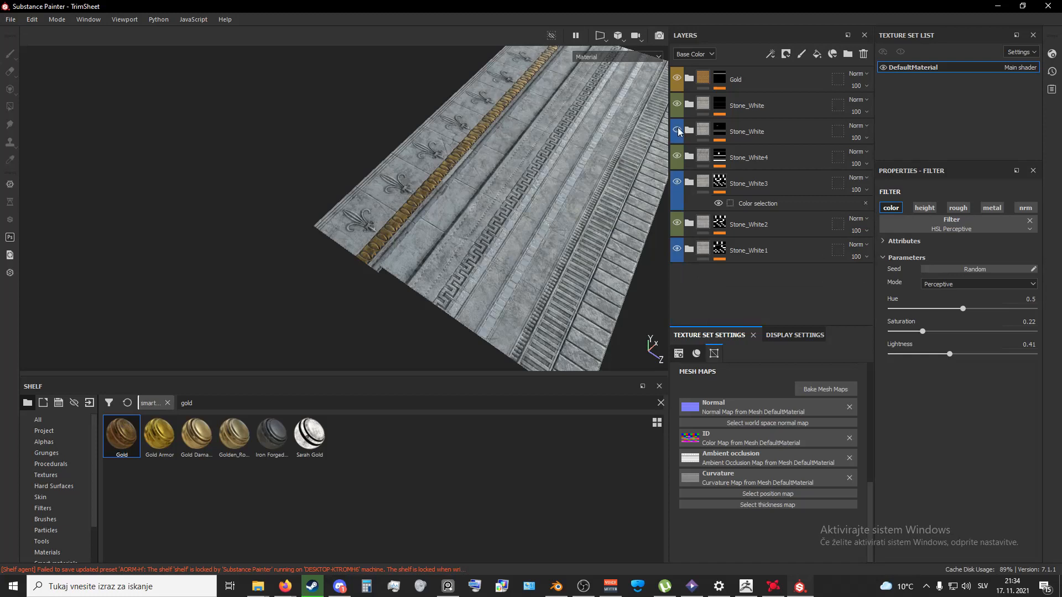
pyautogui.click(677, 155)
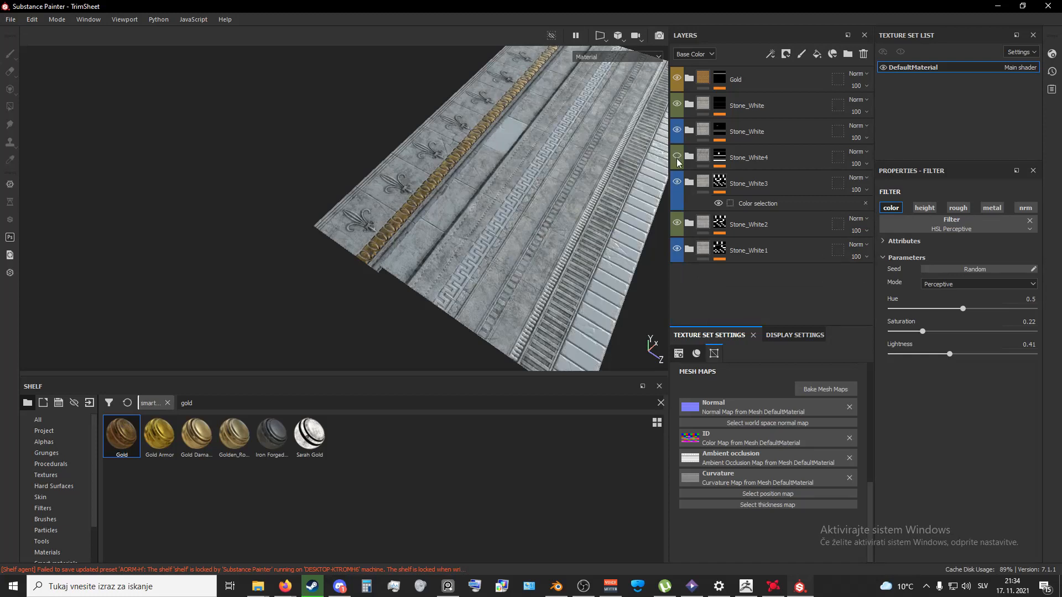
pyautogui.click(677, 157)
pyautogui.click(677, 223)
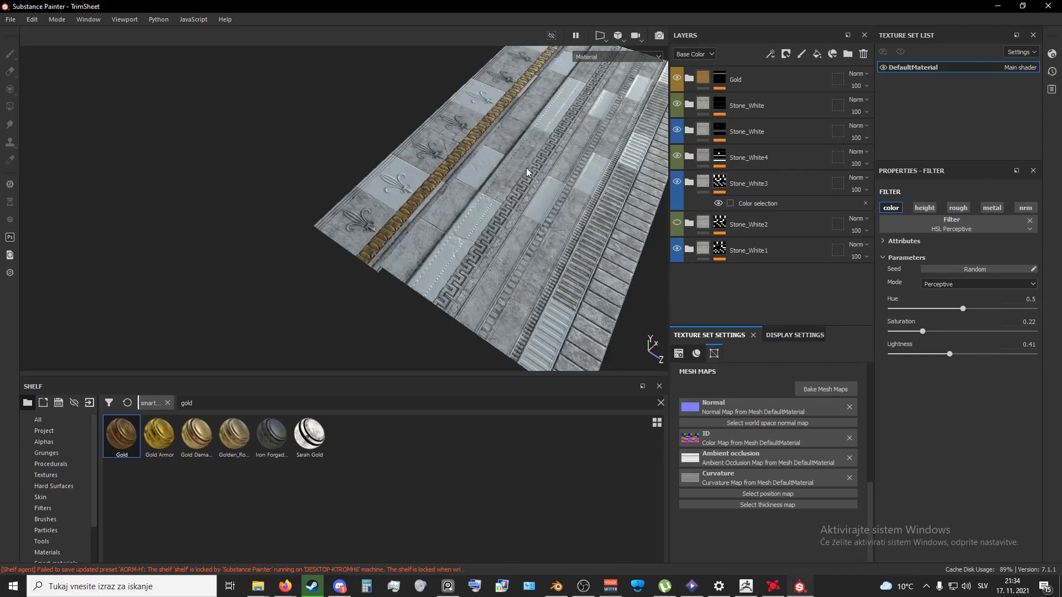
pyautogui.click(677, 156)
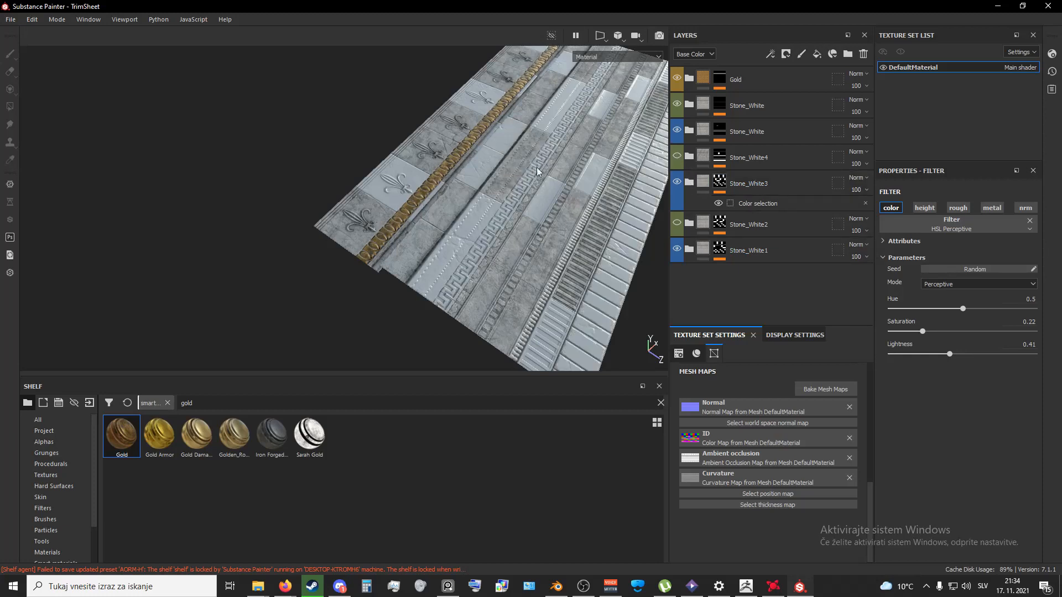
pyautogui.click(677, 157)
pyautogui.click(677, 156)
pyautogui.click(678, 157)
pyautogui.click(677, 182)
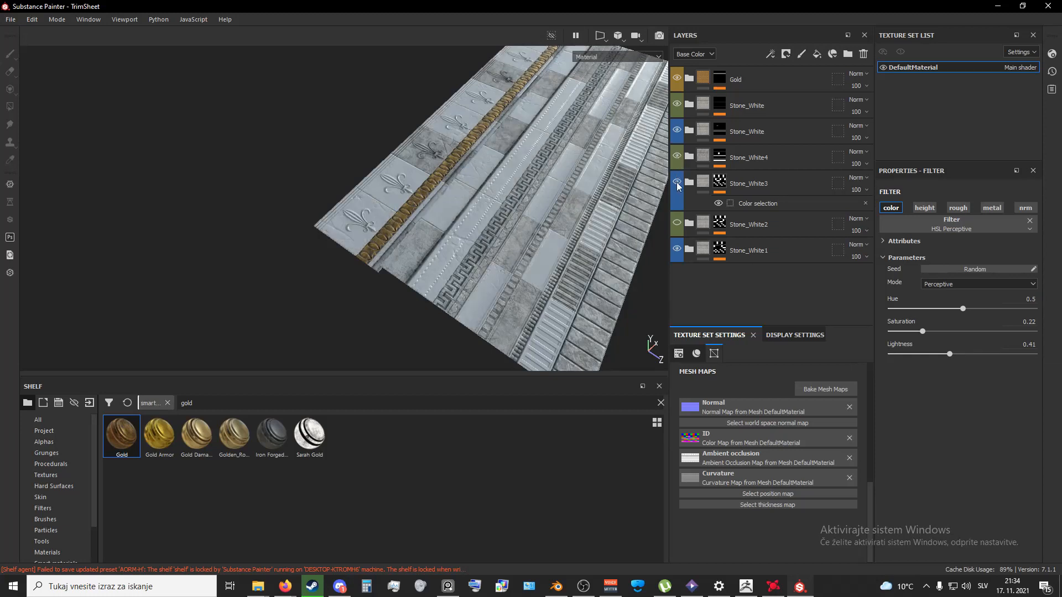
pyautogui.click(677, 183)
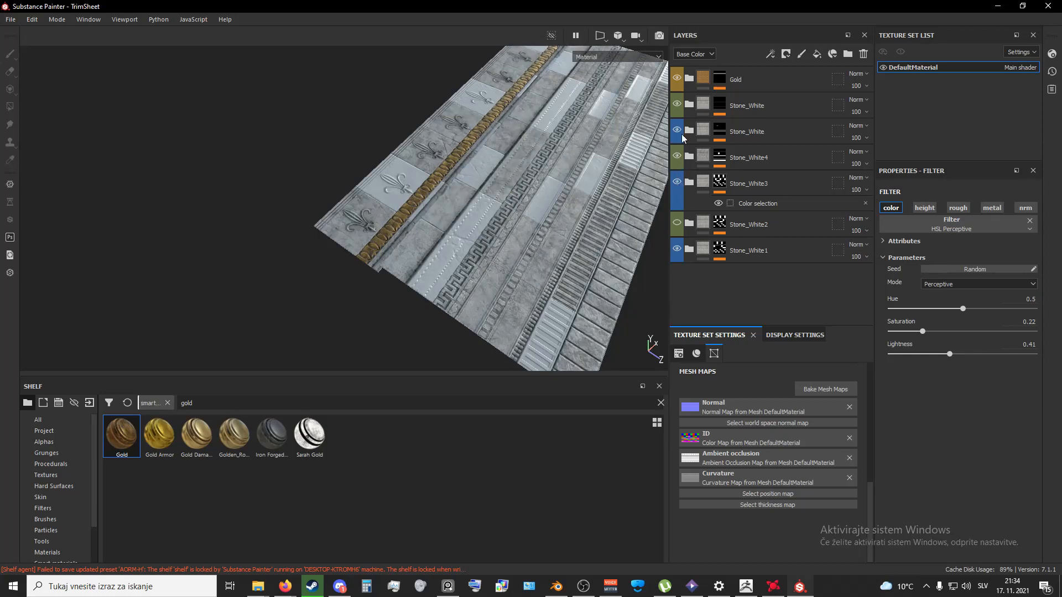
# - Expand Stone_White2, show it again and select the HSL Perceptive filter in its Base_variation folder
pyautogui.click(689, 224)
pyautogui.scroll(-3, 735, 251)
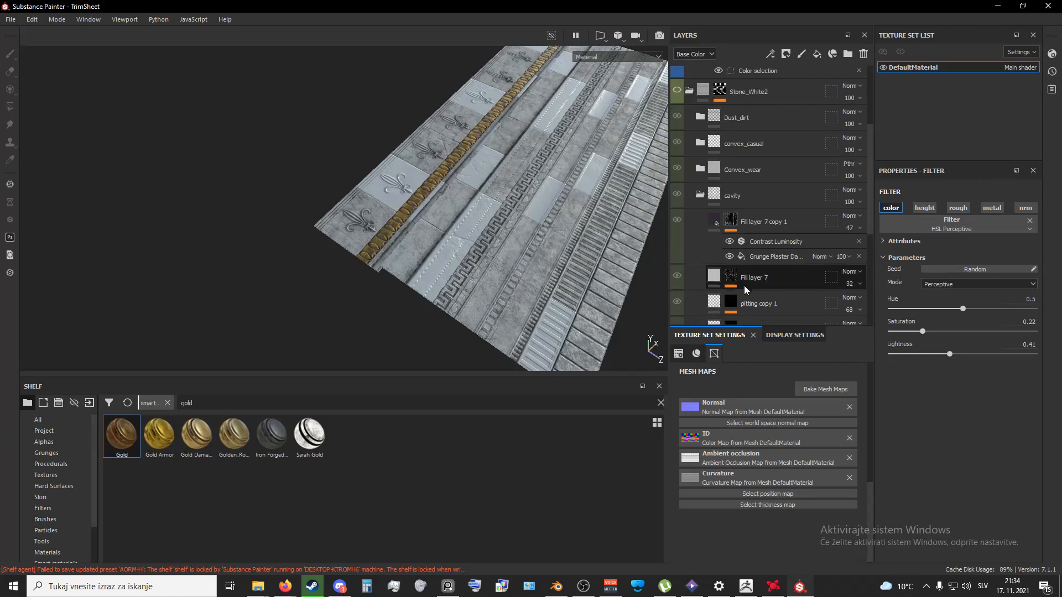
pyautogui.scroll(-2, 766, 268)
pyautogui.scroll(-3, 766, 267)
pyautogui.scroll(6, 765, 267)
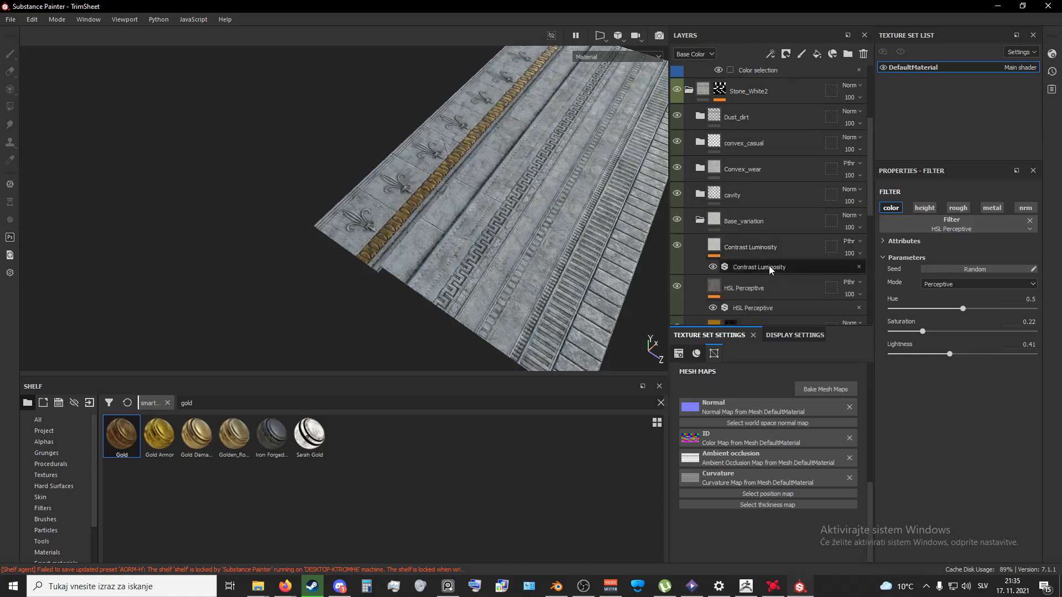
pyautogui.scroll(-3, 766, 266)
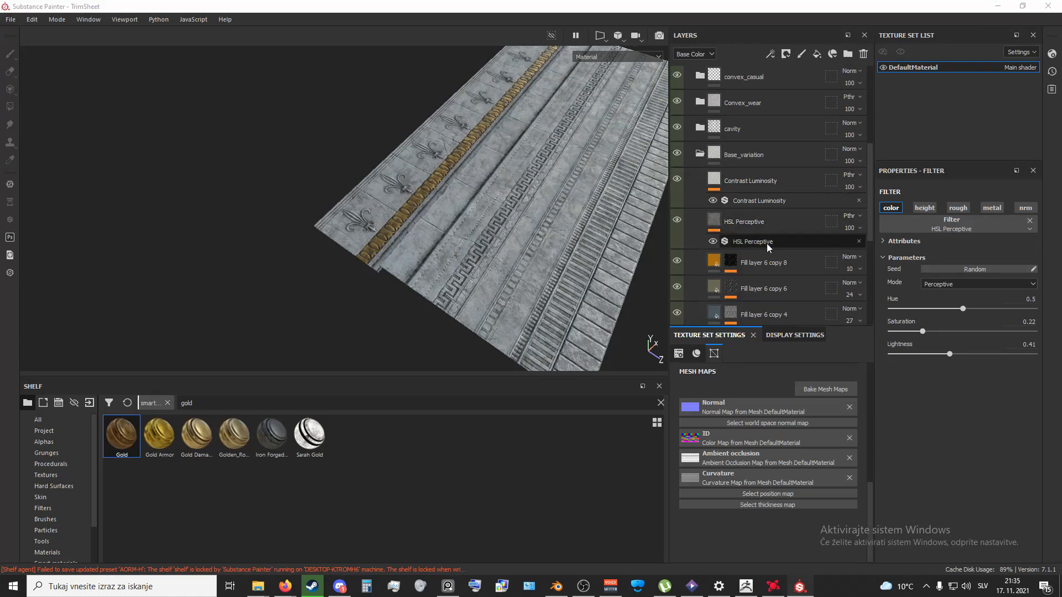
pyautogui.click(765, 243)
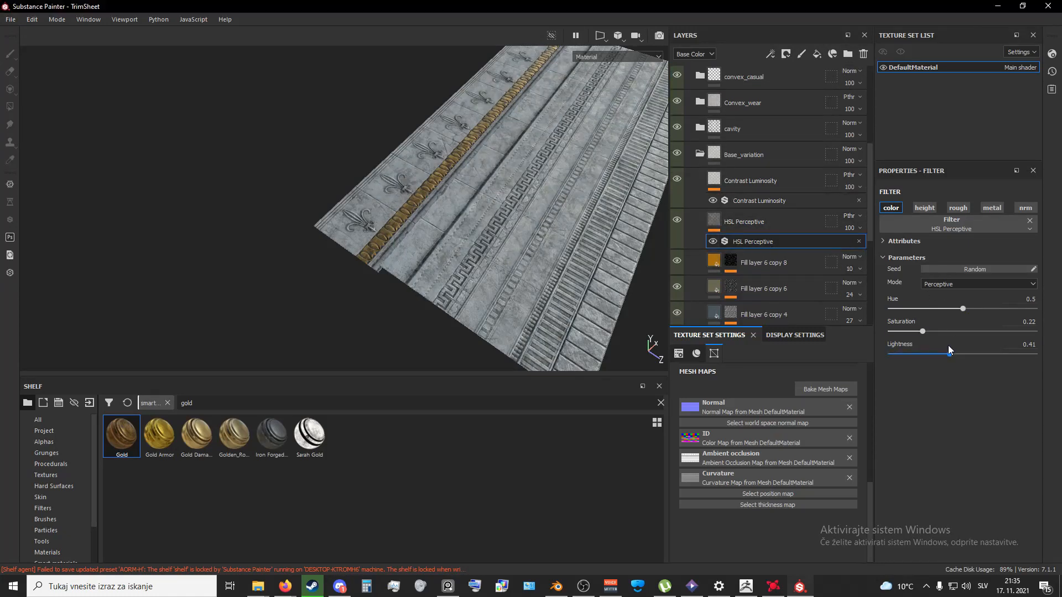
# - Try Lightness values of 0 and 1 on Stone_White2's HSL Perceptive filter and undo the change
pyautogui.moveTo(948, 356); pyautogui.dragTo(832, 341)
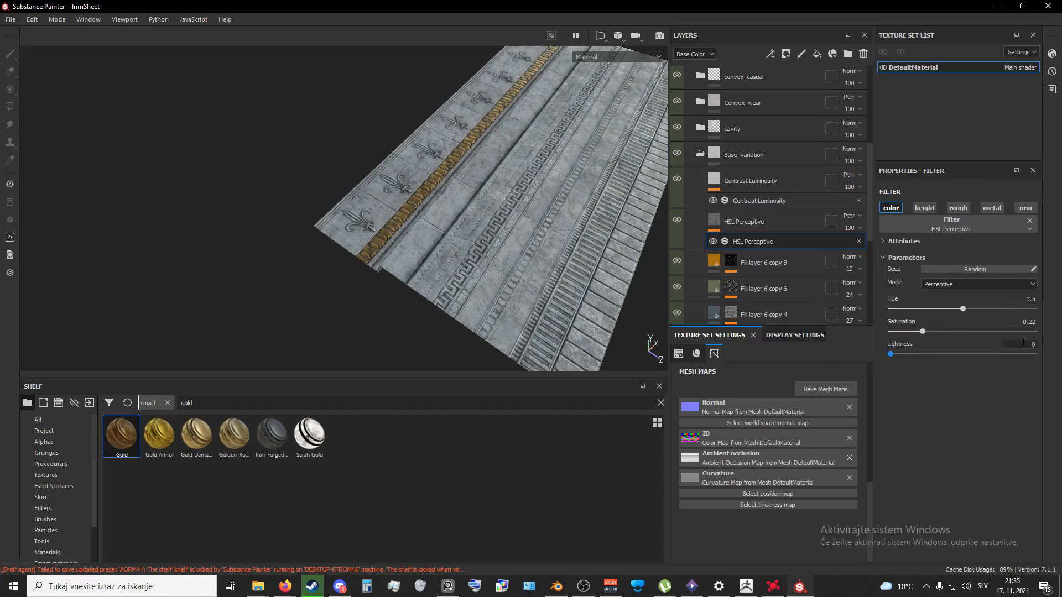
pyautogui.moveTo(1027, 344); pyautogui.dragTo(1052, 342)
pyautogui.write('1')
pyautogui.hotkey('ctrl', 'z')
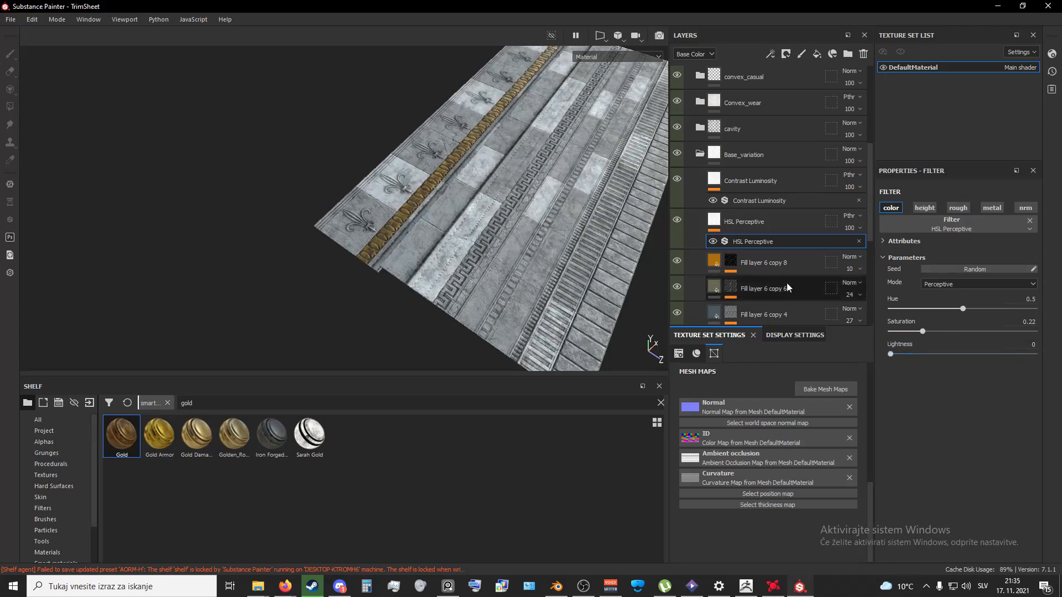
# - Collapse Stone_White2 and toggle the Stone_White2 and Stone_White1 layers to compare the tiles they cover
pyautogui.keyDown('alt'); pyautogui.moveTo(549, 244); pyautogui.dragTo(487, 213); pyautogui.keyUp('alt')
pyautogui.scroll(3, 490, 249)
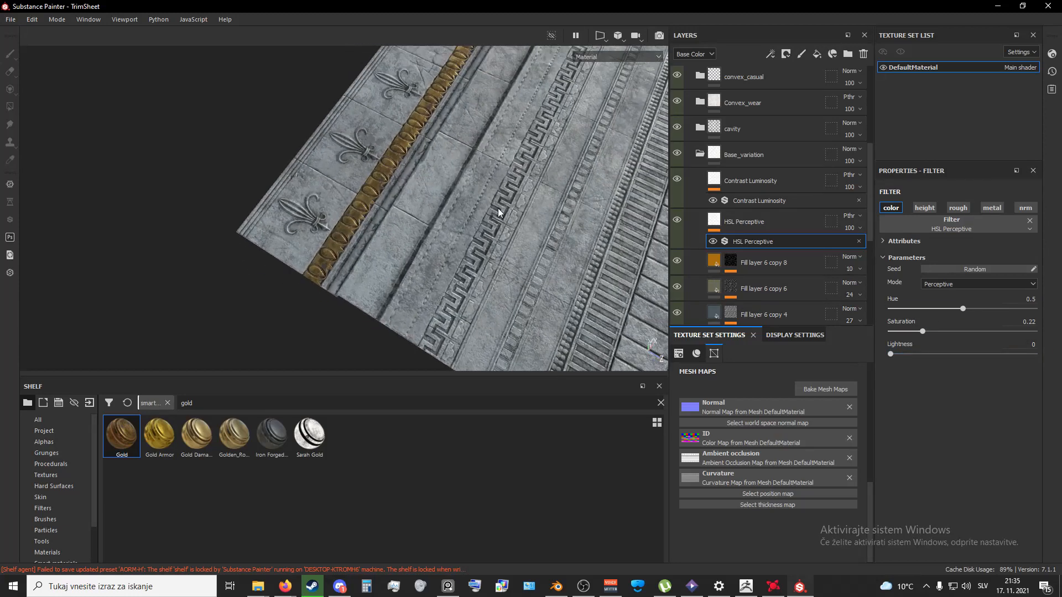
pyautogui.scroll(3, 717, 254)
pyautogui.scroll(3, 718, 254)
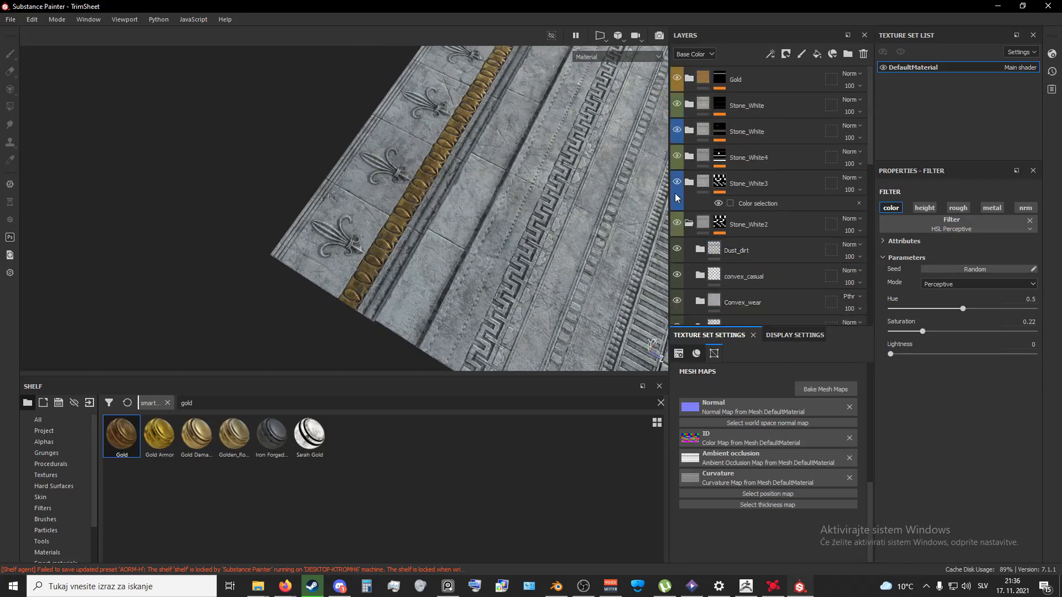
pyautogui.click(690, 223)
pyautogui.click(677, 223)
pyautogui.click(677, 249)
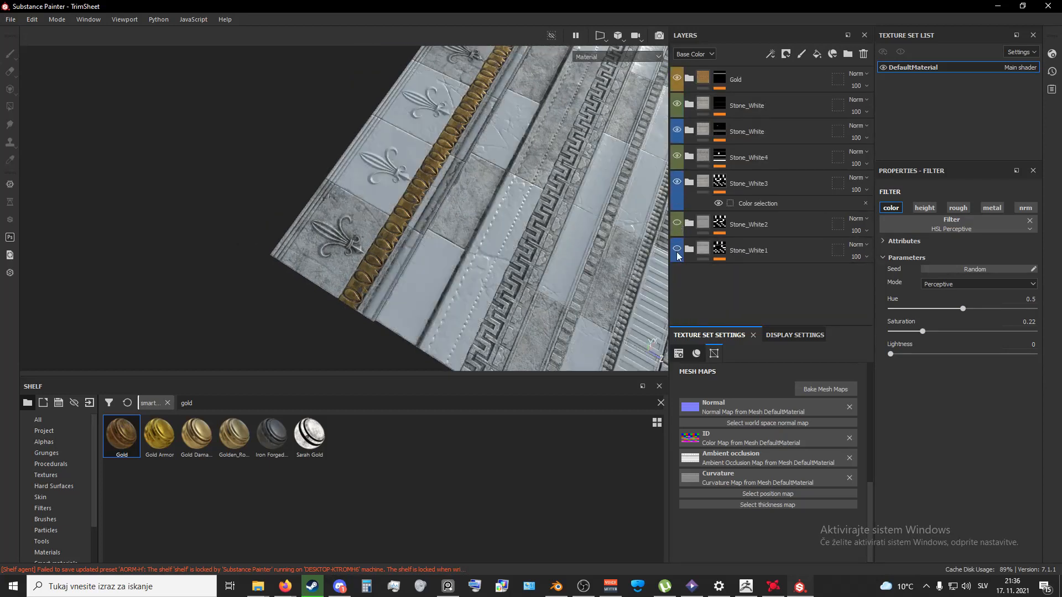
pyautogui.click(676, 252)
pyautogui.click(677, 248)
# - Set the Lightness of the HSL Perceptive filter in Stone_White1's Base_variation to 0.587 and inspect the tile variation across the sheet
pyautogui.click(688, 251)
pyautogui.click(677, 249)
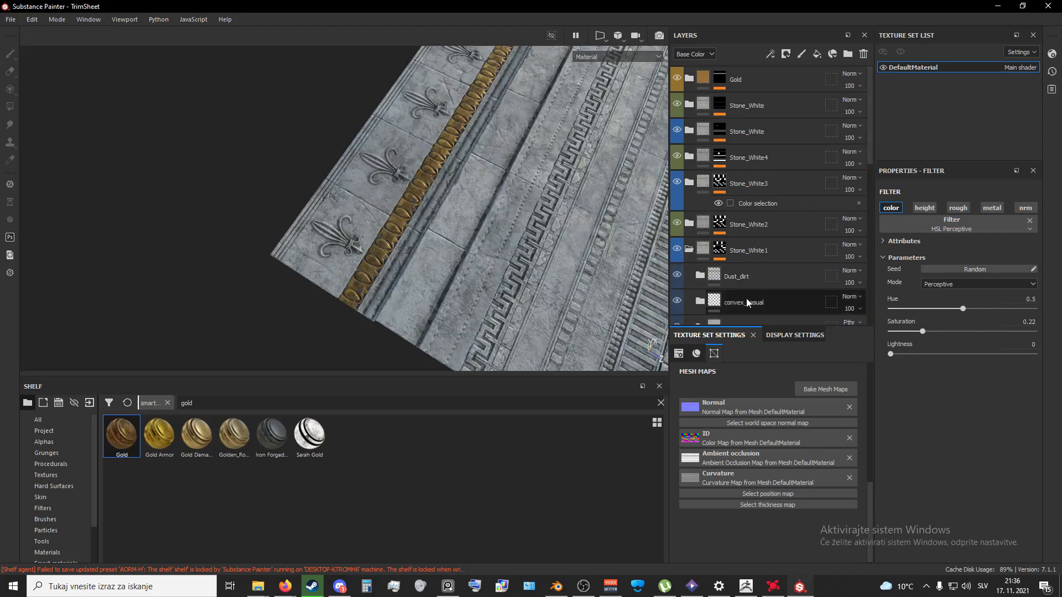
pyautogui.scroll(-5, 749, 295)
pyautogui.click(785, 234)
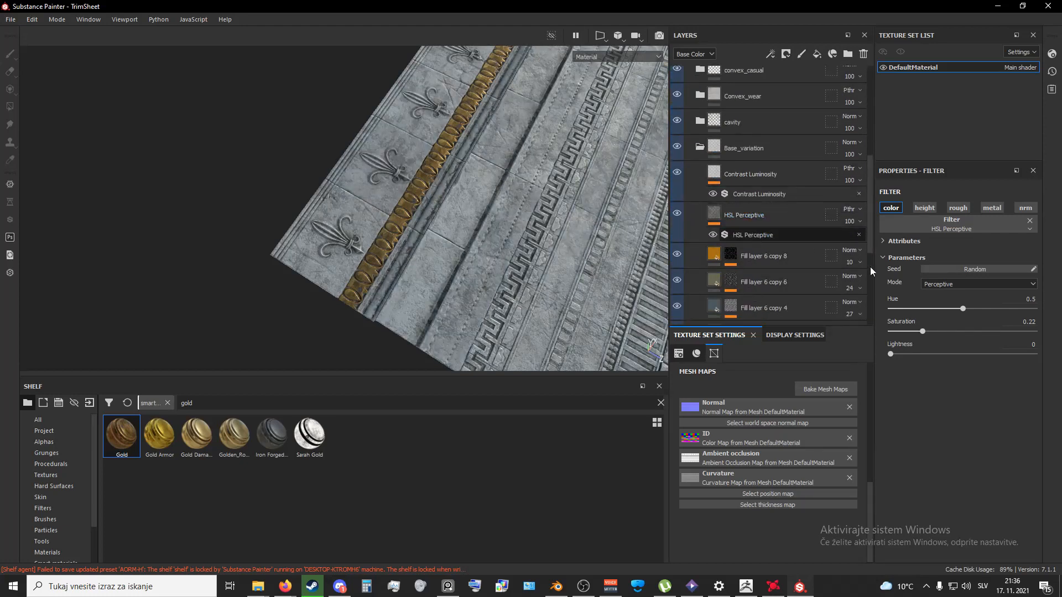
pyautogui.moveTo(890, 354); pyautogui.dragTo(975, 353)
pyautogui.keyDown('alt'); pyautogui.moveTo(519, 212); pyautogui.dragTo(413, 243, button='middle'); pyautogui.keyUp('alt')
pyautogui.keyDown('alt'); pyautogui.moveTo(412, 243); pyautogui.dragTo(427, 280, button='right'); pyautogui.keyUp('alt')
pyautogui.keyDown('alt'); pyautogui.moveTo(426, 280); pyautogui.dragTo(459, 177); pyautogui.keyUp('alt')
pyautogui.keyDown('alt'); pyautogui.moveTo(459, 178); pyautogui.dragTo(520, 197, button='right'); pyautogui.keyUp('alt')
pyautogui.keyDown('alt'); pyautogui.moveTo(519, 197); pyautogui.dragTo(544, 184); pyautogui.keyUp('alt')
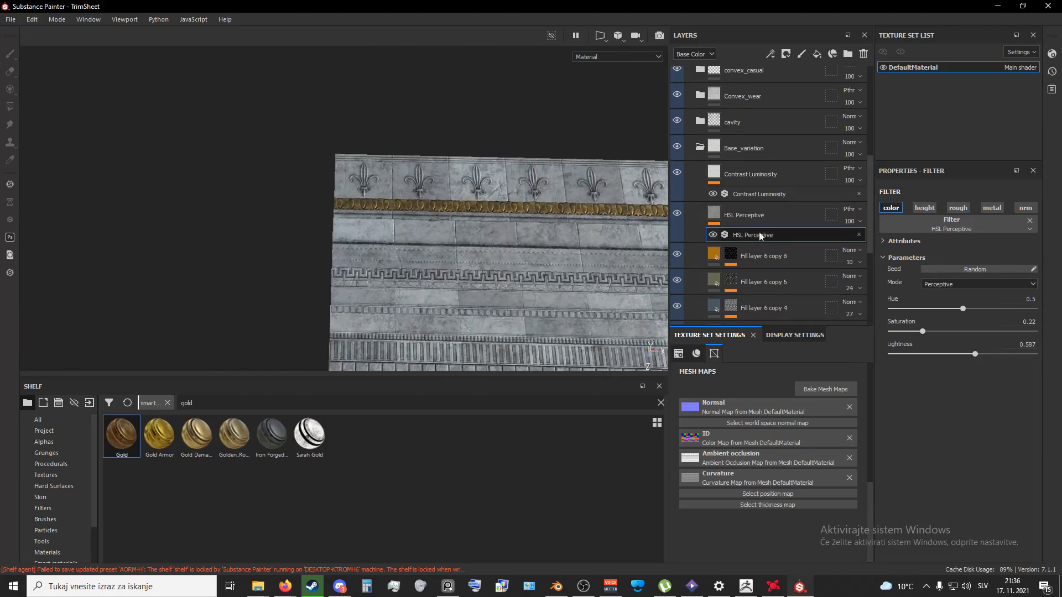
pyautogui.scroll(5, 701, 215)
pyautogui.scroll(-2, 699, 236)
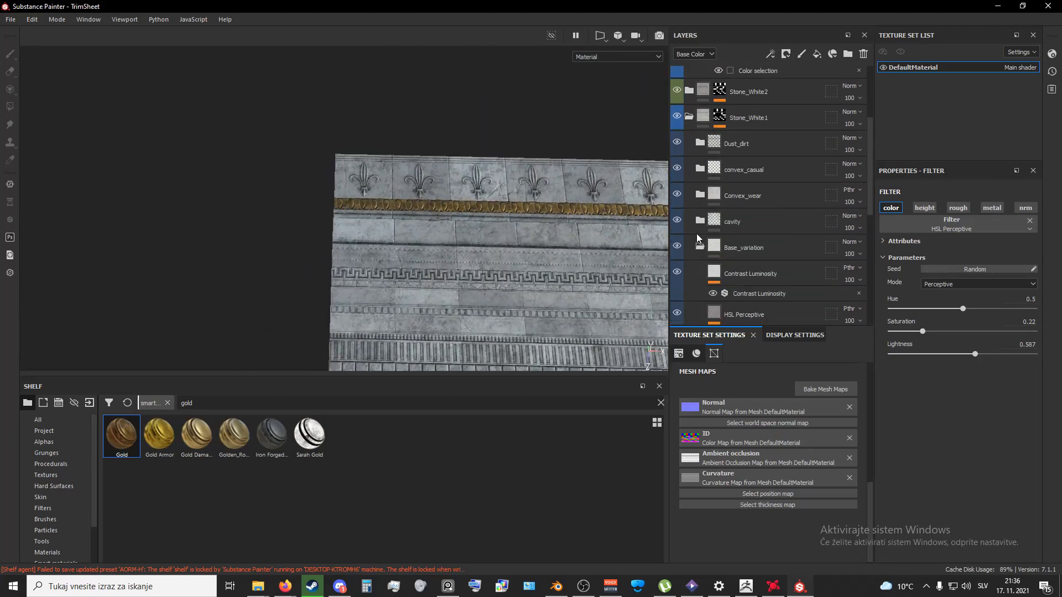
# - Toggle the visibility of Stone_White1 and Stone_White2 to compare the tiles they cover, and collapse Stone_White1
pyautogui.click(678, 181)
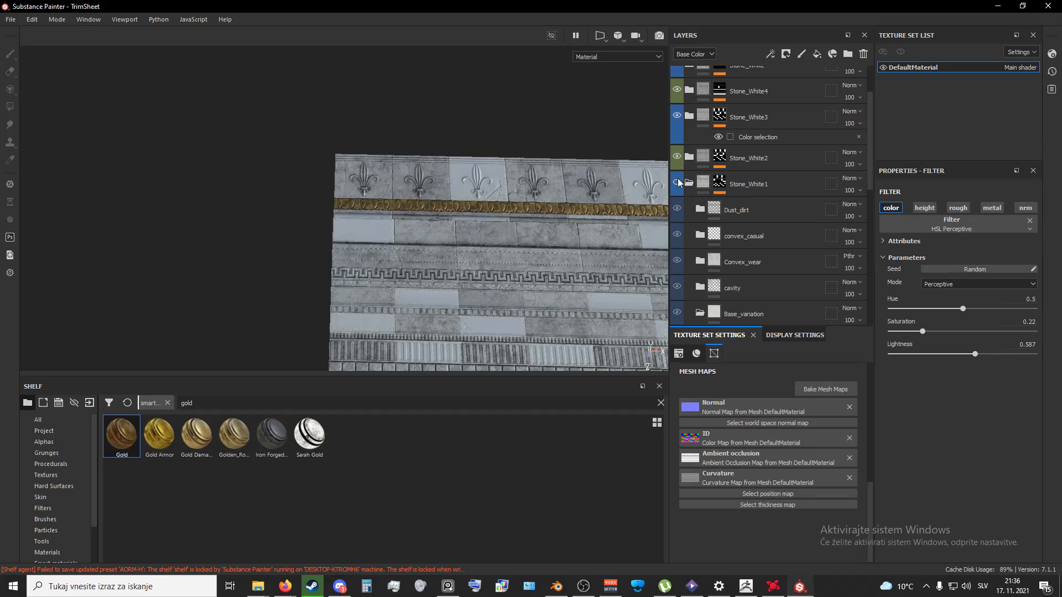
pyautogui.click(677, 180)
pyautogui.click(677, 158)
pyautogui.click(677, 158)
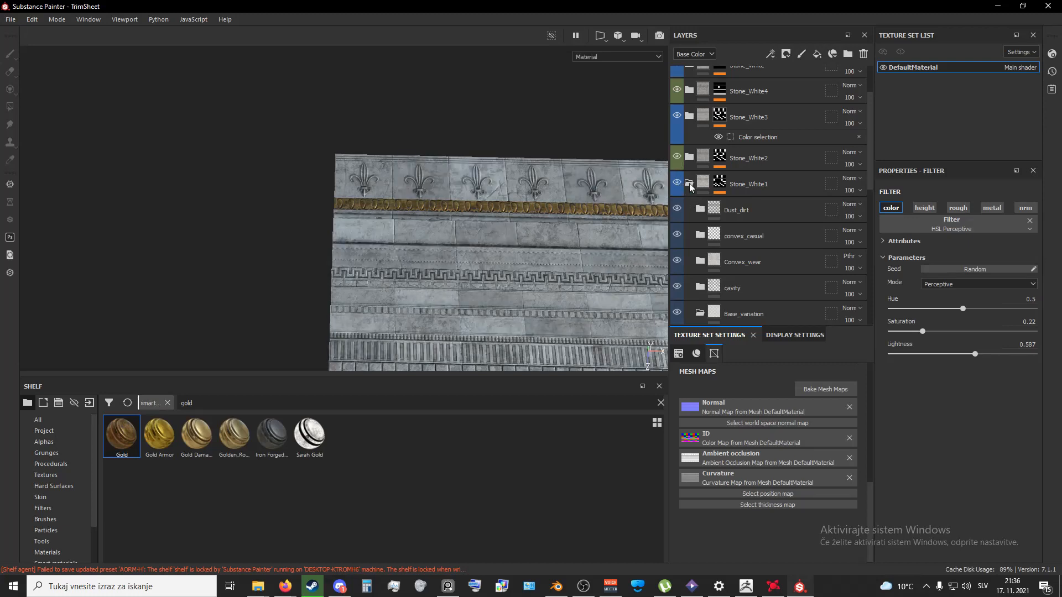
pyautogui.click(690, 184)
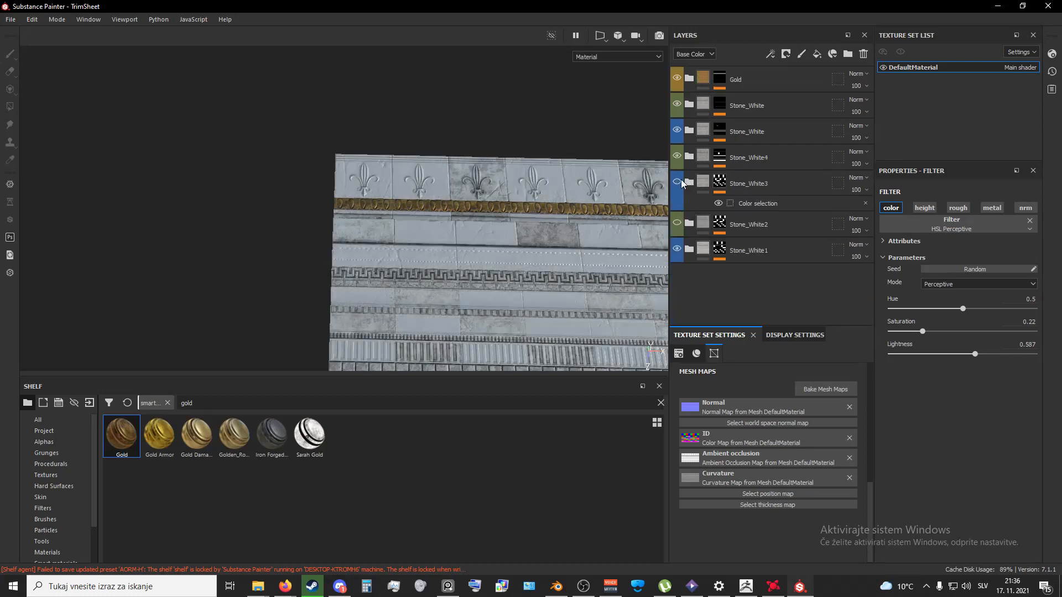
# - Toggle Stone_White3 and Stone_White2 off and on to identify which tiles each layer covers
pyautogui.click(679, 182)
pyautogui.click(678, 182)
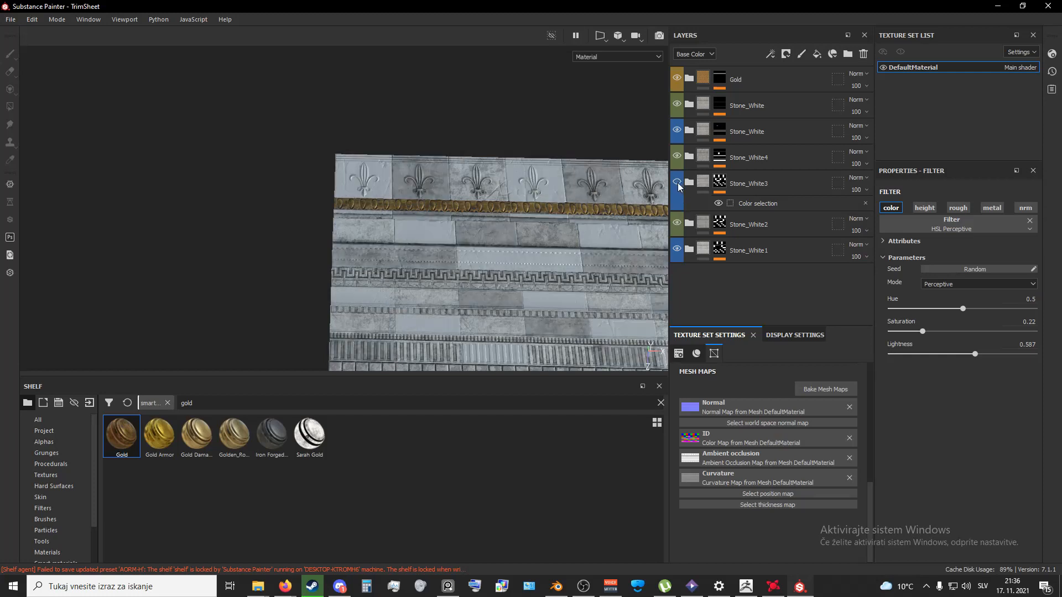
pyautogui.click(678, 182)
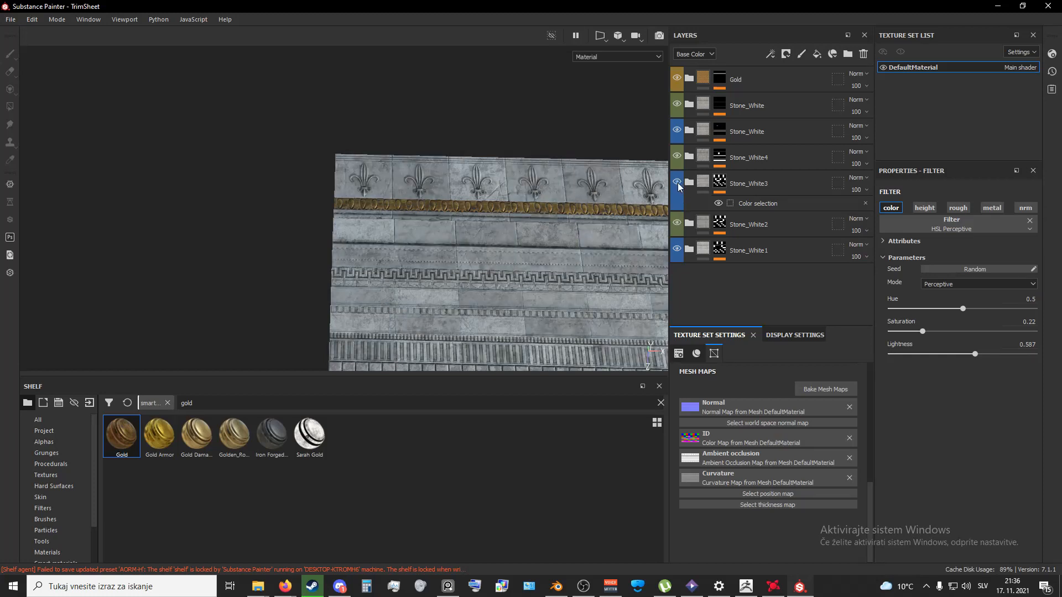
pyautogui.click(678, 221)
pyautogui.click(678, 221)
pyautogui.click(678, 221)
# - Show Stone_White2, set the Lightness of the HSL Perceptive filter in its Base_variation folder to 0.598, and collapse the layer
pyautogui.click(690, 223)
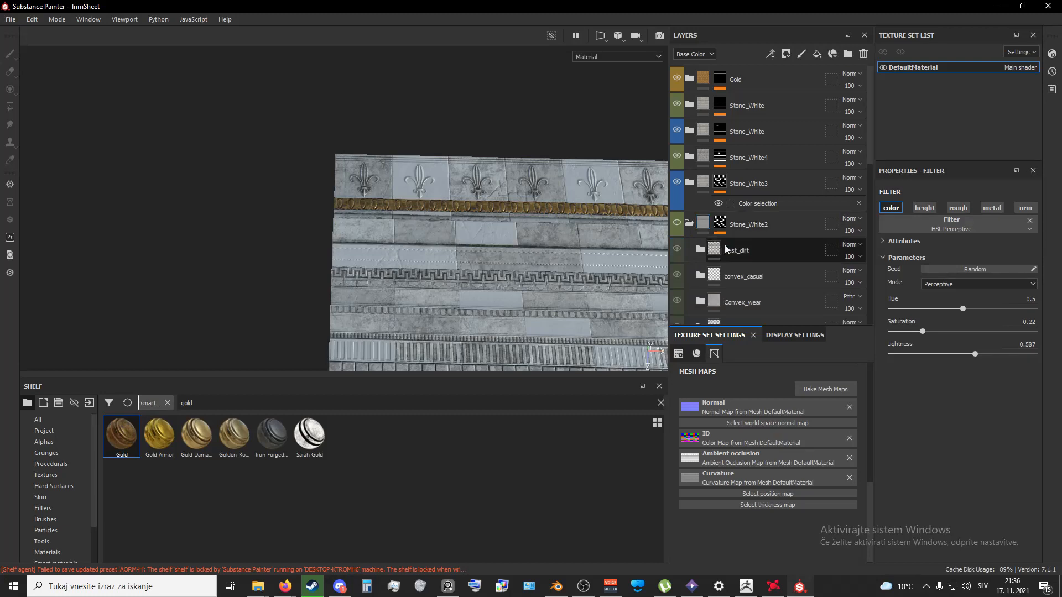
pyautogui.scroll(-3, 728, 249)
pyautogui.click(677, 123)
pyautogui.scroll(-2, 721, 207)
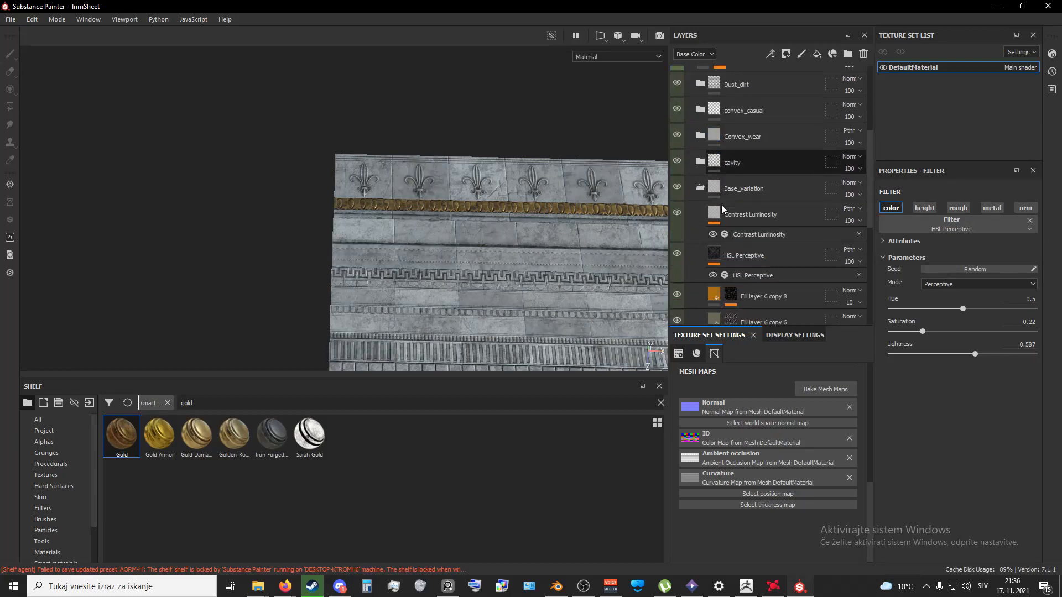
pyautogui.scroll(-2, 722, 209)
pyautogui.click(766, 209)
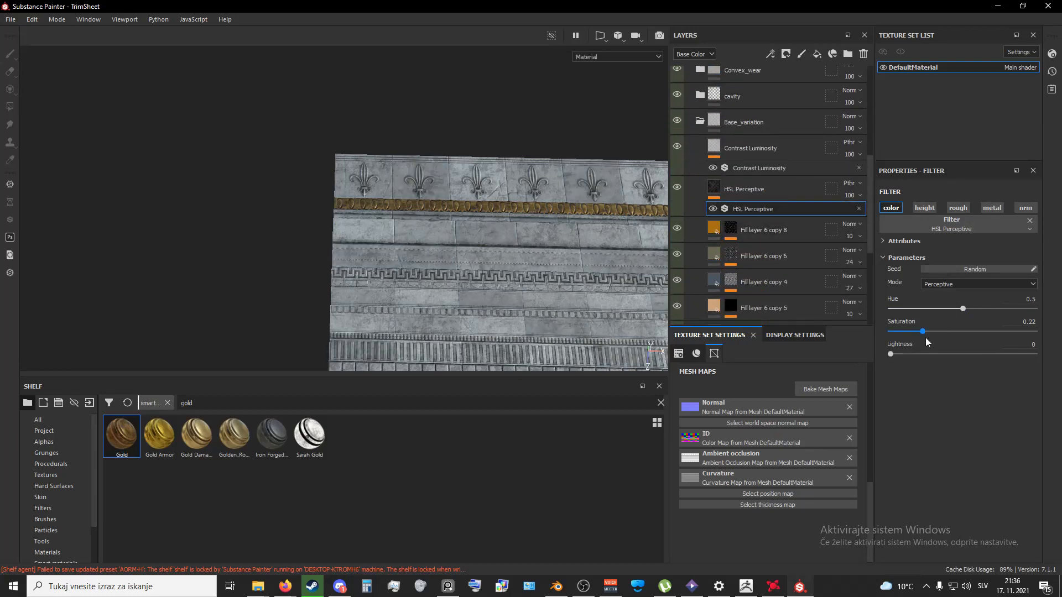
pyautogui.moveTo(891, 353); pyautogui.dragTo(976, 359)
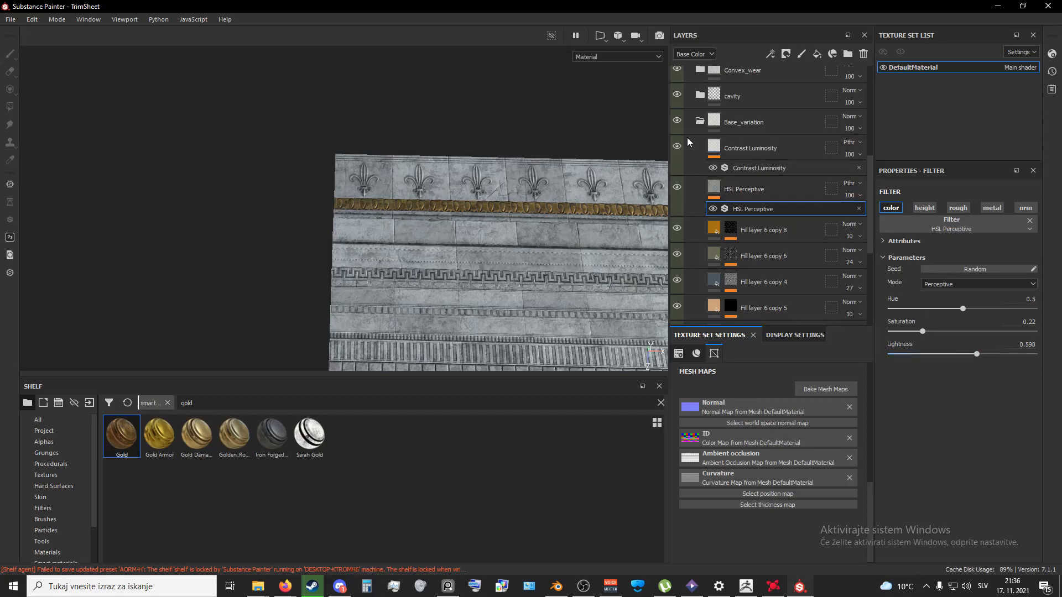
pyautogui.scroll(3, 685, 166)
pyautogui.click(689, 157)
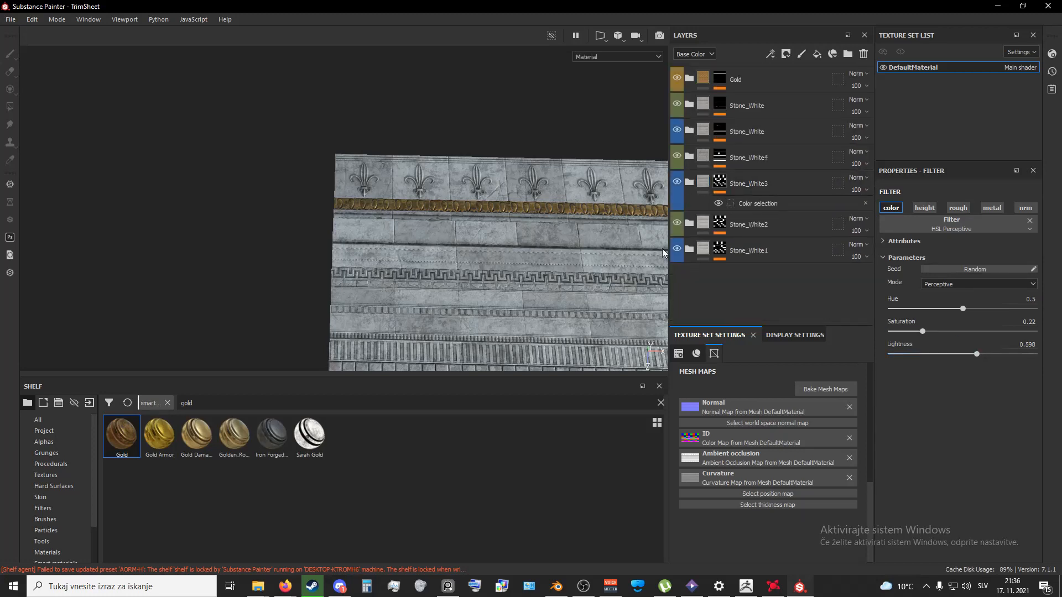
# - Set the Lightness of the HSL Perceptive filter in Stone_White1's Base_variation folder to 0.792 and inspect the tiles
pyautogui.click(678, 249)
pyautogui.click(689, 250)
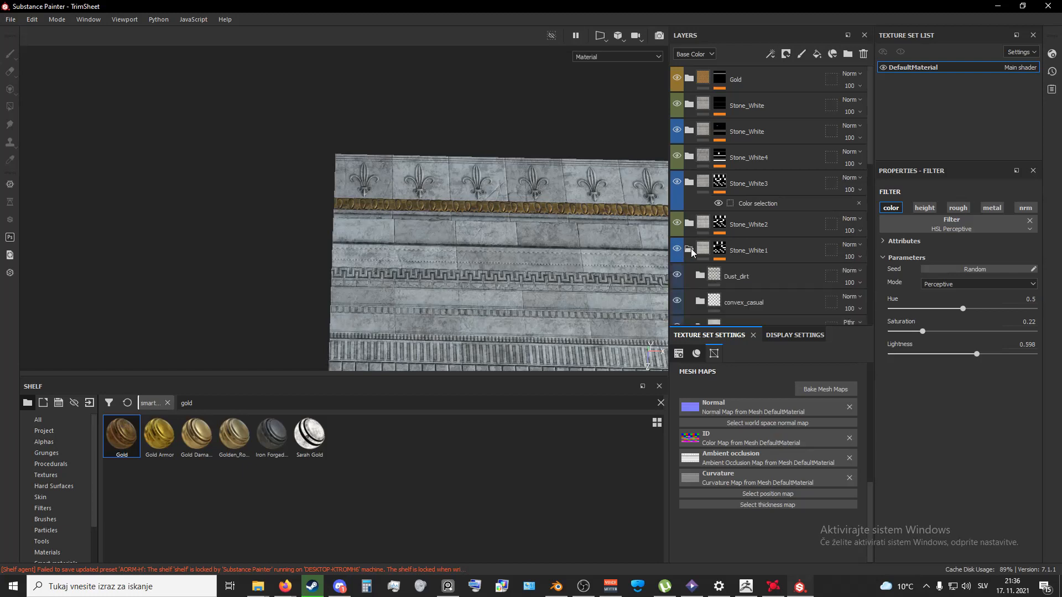
pyautogui.scroll(-8, 719, 273)
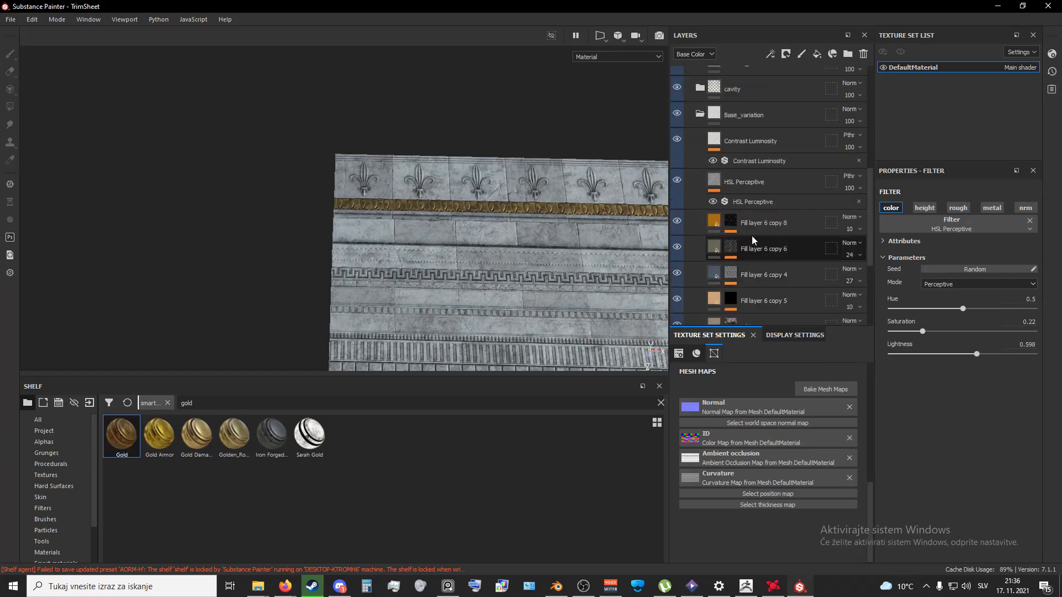
pyautogui.click(758, 203)
pyautogui.moveTo(977, 353); pyautogui.dragTo(1005, 353)
pyautogui.scroll(10, 699, 266)
pyautogui.scroll(3, 524, 224)
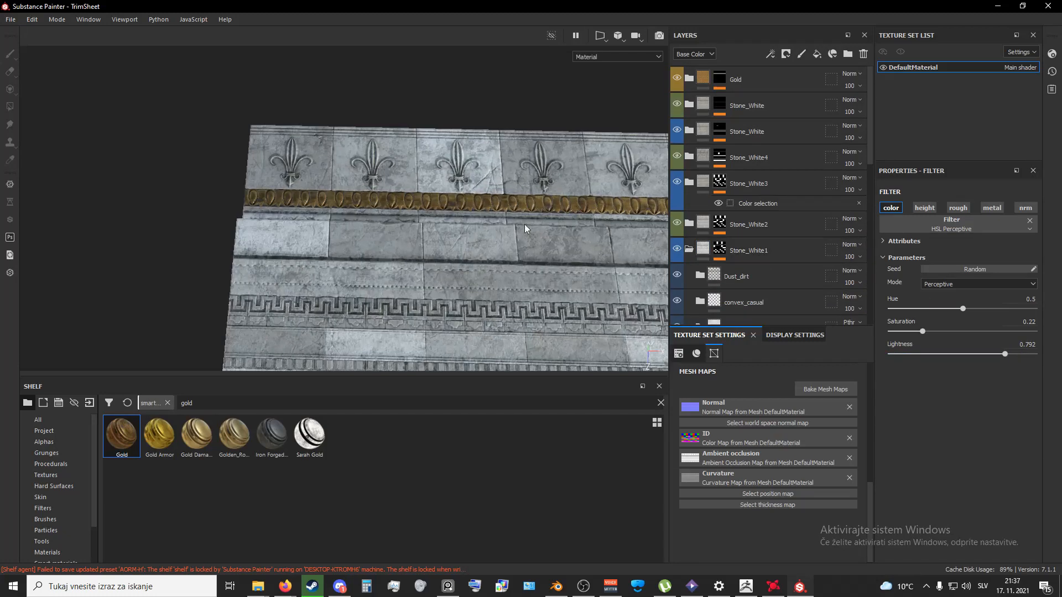
pyautogui.scroll(-7, 469, 296)
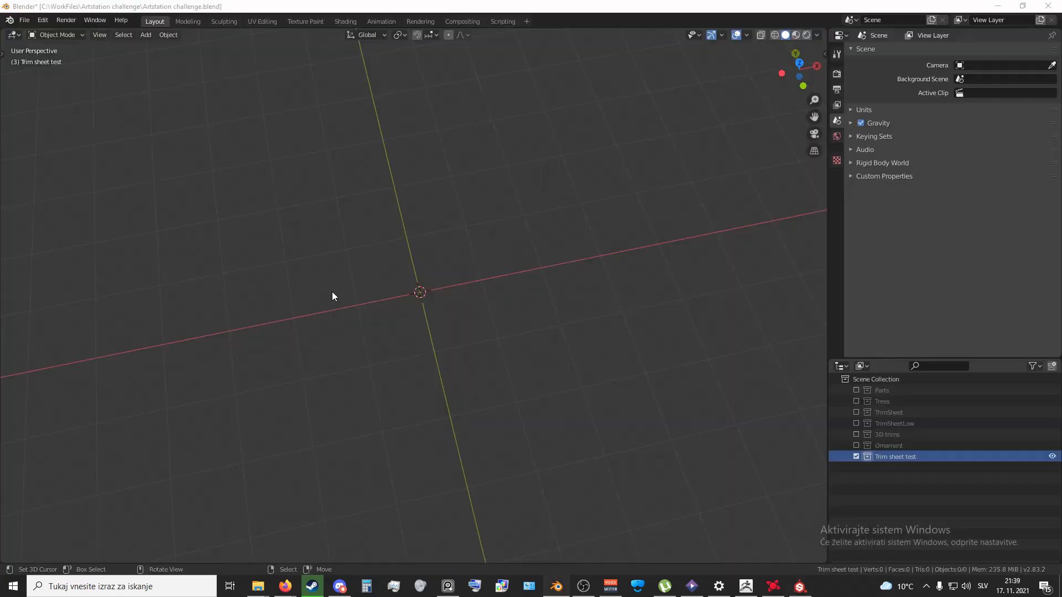
# - Switch to Blender and add a mesh plane to the Trim sheet test collection
pyautogui.hotkey('shift', 'a')
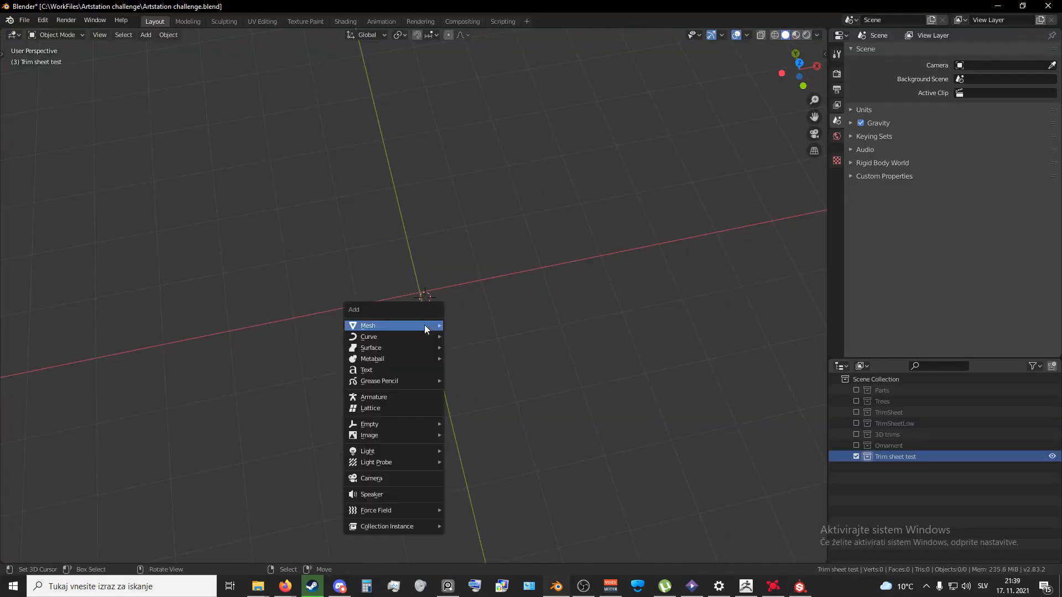
pyautogui.hotkey('shift', 'a')
pyautogui.moveTo(431, 284)
pyautogui.click(517, 283)
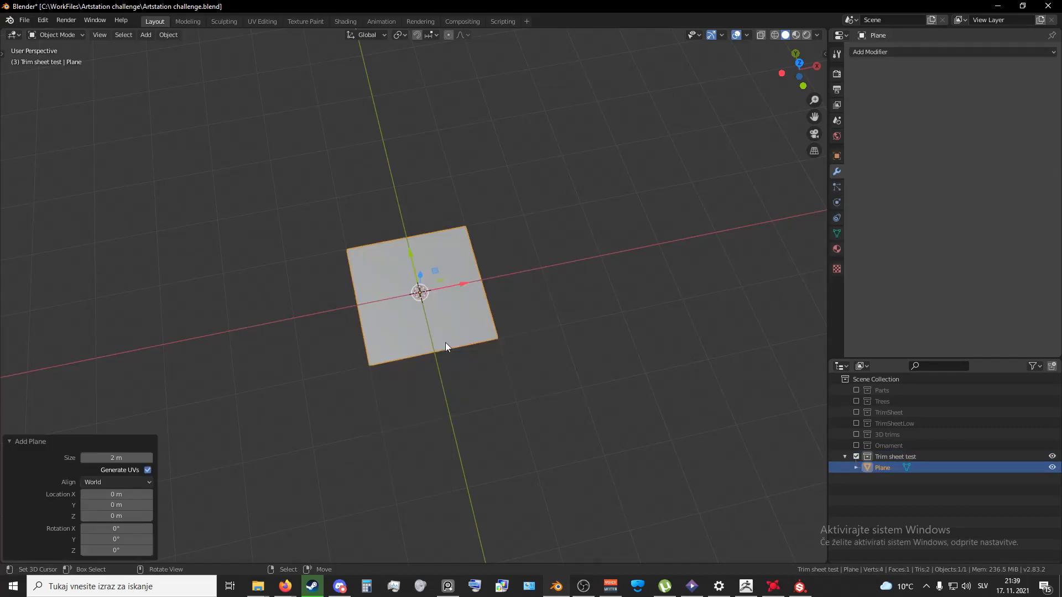
# - Scale the plane by 2 along the X axis and apply its scale
pyautogui.press('s')
pyautogui.press('x')
pyautogui.press('2')
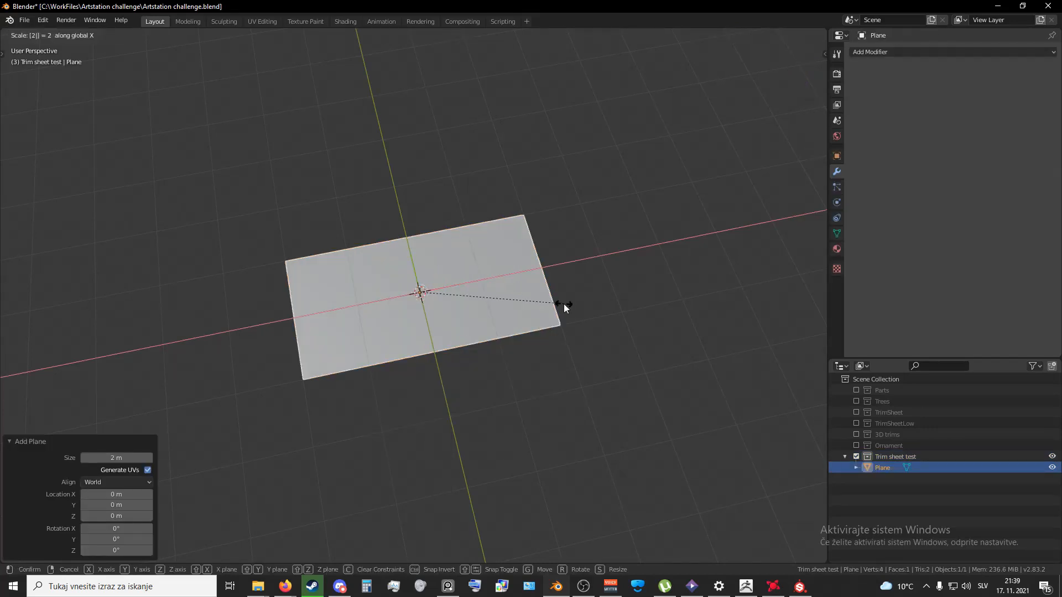
pyautogui.click(563, 303)
pyautogui.moveTo(461, 258); pyautogui.dragTo(446, 271, button='middle')
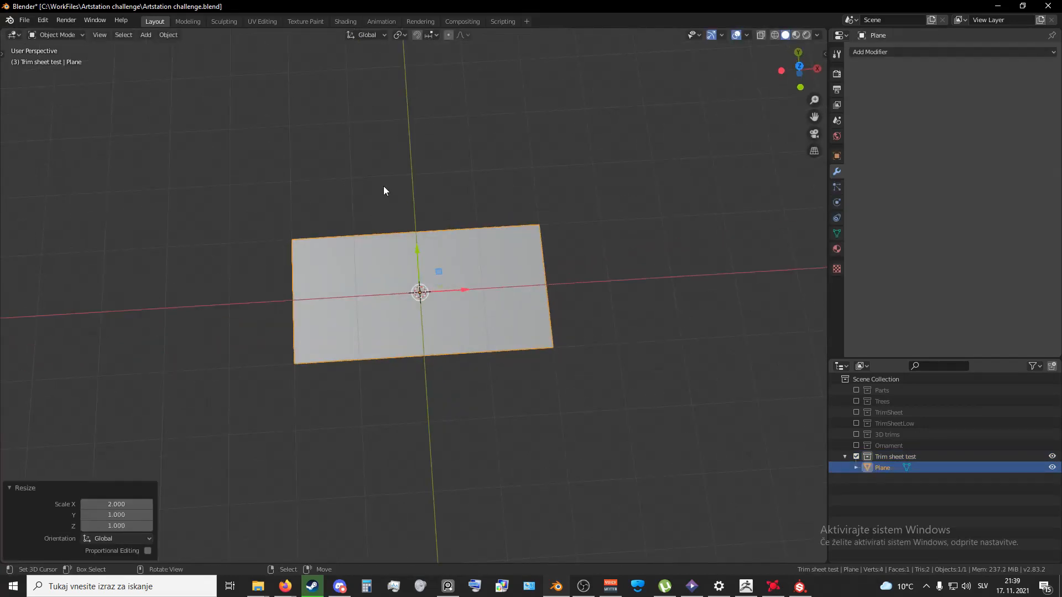
pyautogui.hotkey('ctrl', 'a')
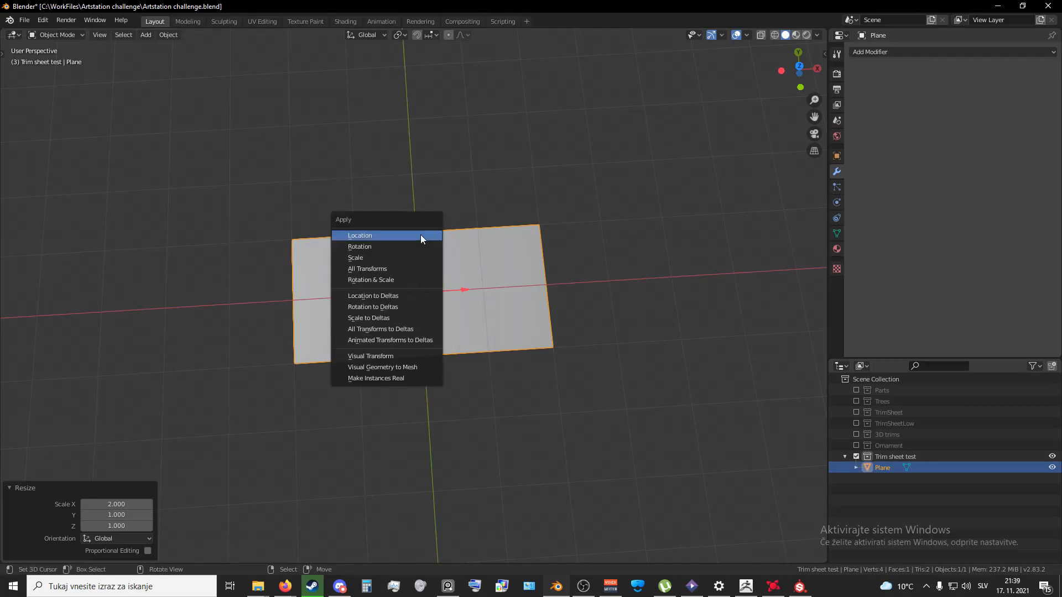
pyautogui.click(397, 258)
# - Check the plane's UV layout, switch to the Shading workspace and give the plane a new material named Trim_sheet
pyautogui.click(257, 21)
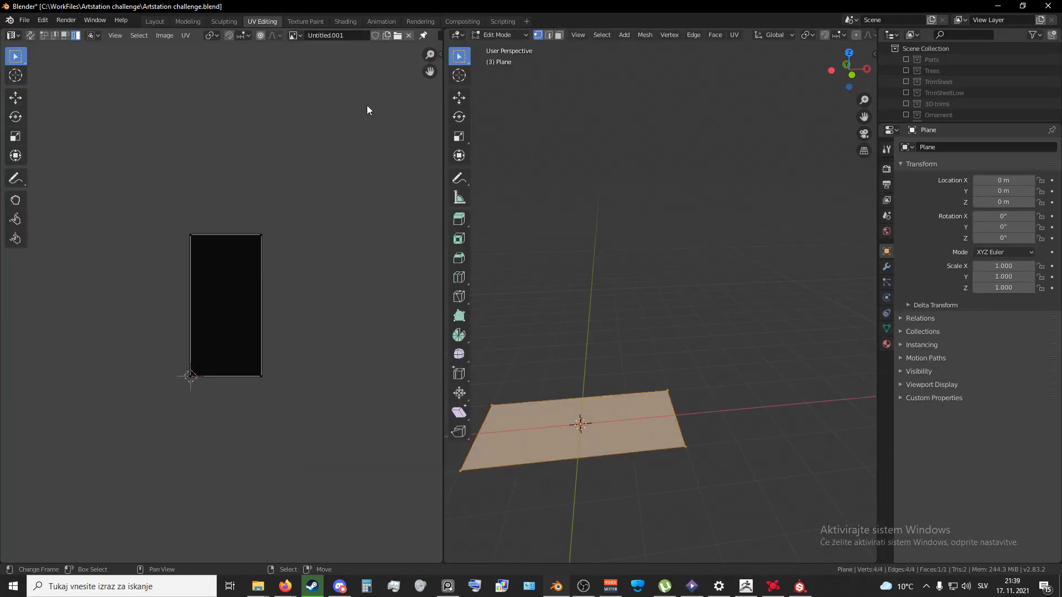
pyautogui.click(347, 21)
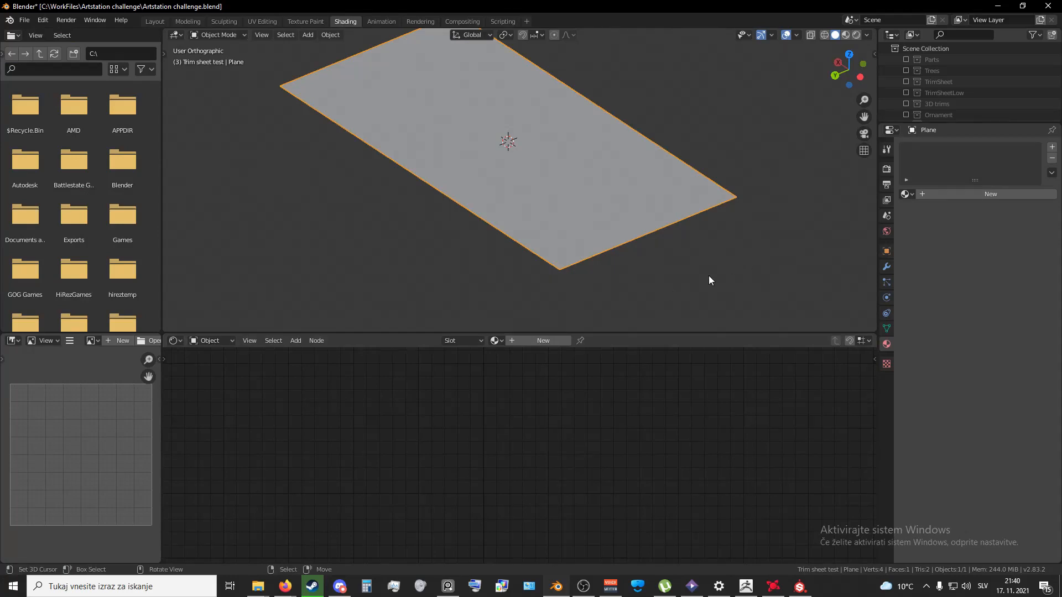
pyautogui.click(957, 196)
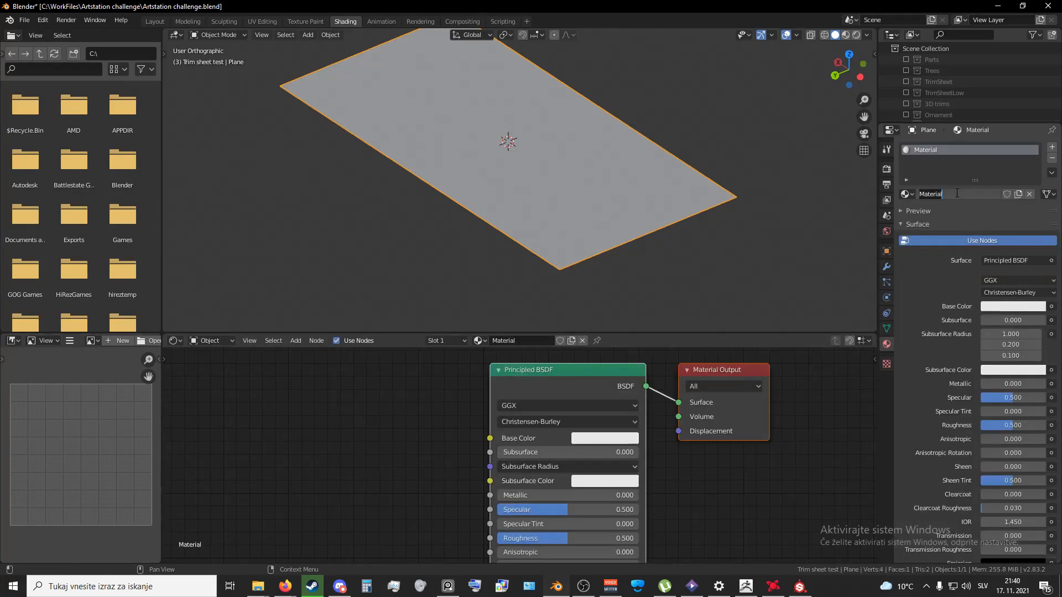
pyautogui.doubleClick(957, 194)
pyautogui.write('Tr')
pyautogui.write('im_s')
pyautogui.press('Return')
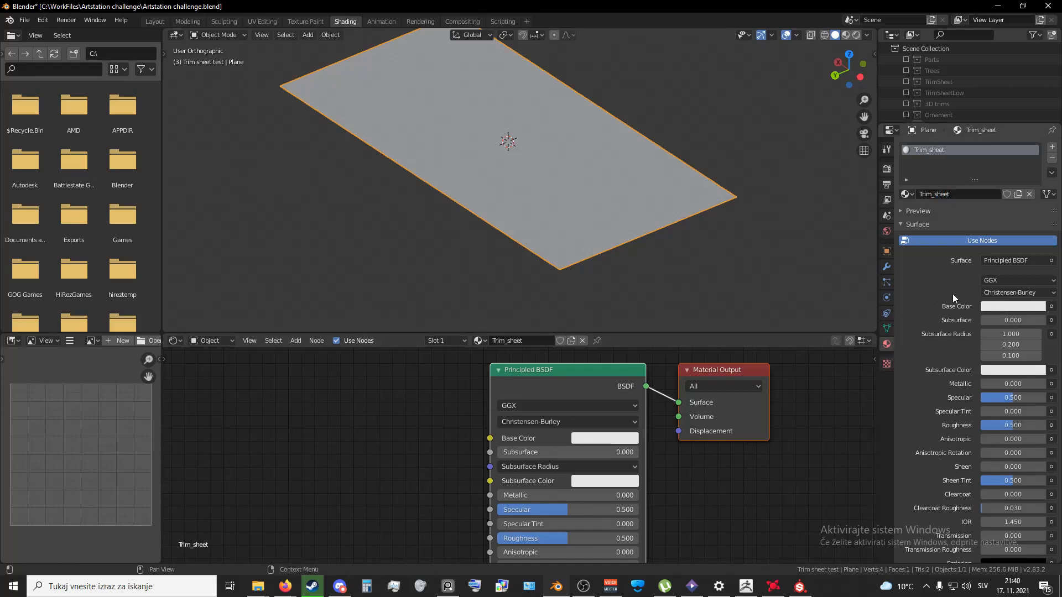
# - Enlarge the node editor and bring up the TrimSheets folder in File Explorer
pyautogui.scroll(-3, 487, 412)
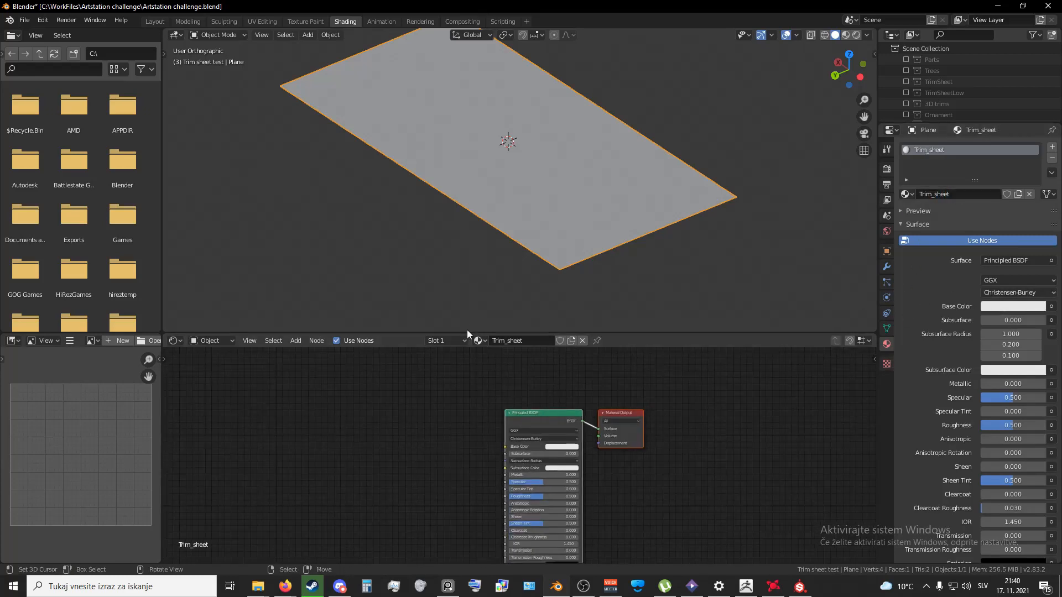
pyautogui.moveTo(467, 332); pyautogui.dragTo(467, 250)
pyautogui.click(258, 586)
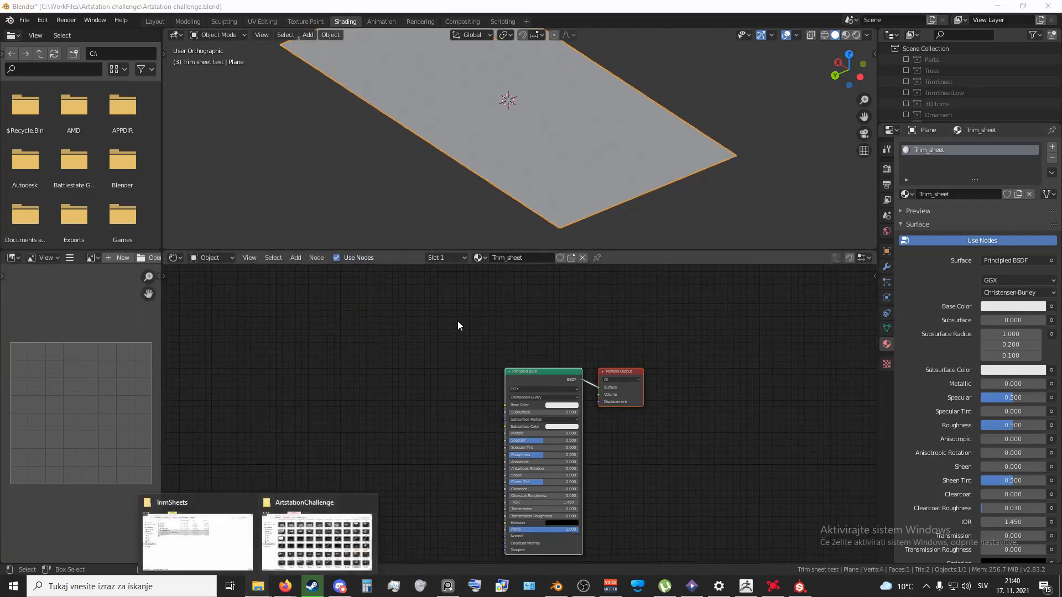
pyautogui.click(214, 531)
# - Try to bring all three Trim_Sheet PNG textures into the node editor at once and delete the resulting node
pyautogui.moveTo(289, 136); pyautogui.dragTo(430, 486)
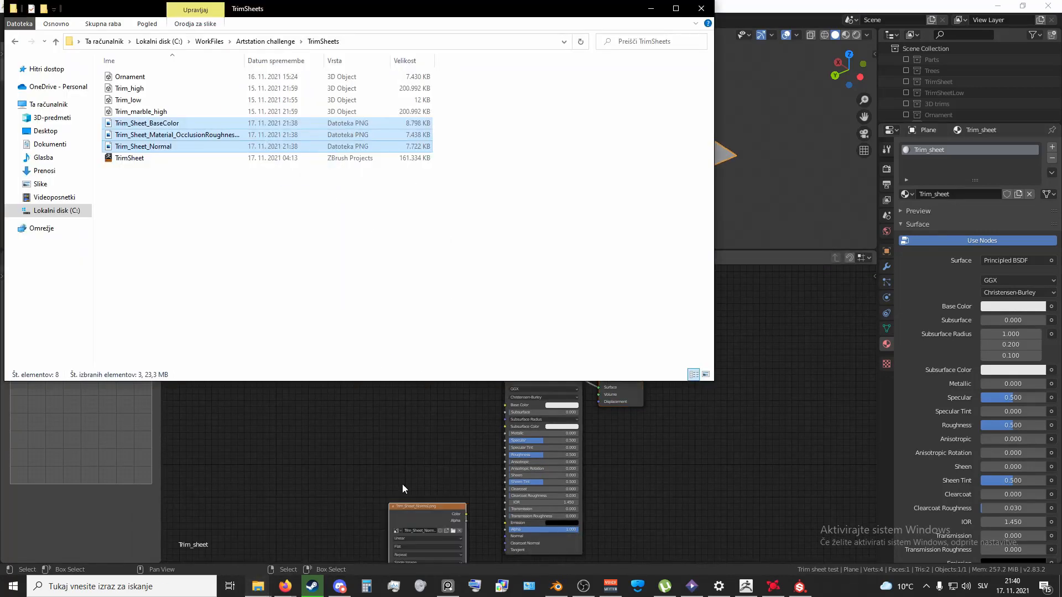
pyautogui.click(378, 465)
pyautogui.click(410, 509)
pyautogui.press('Delete')
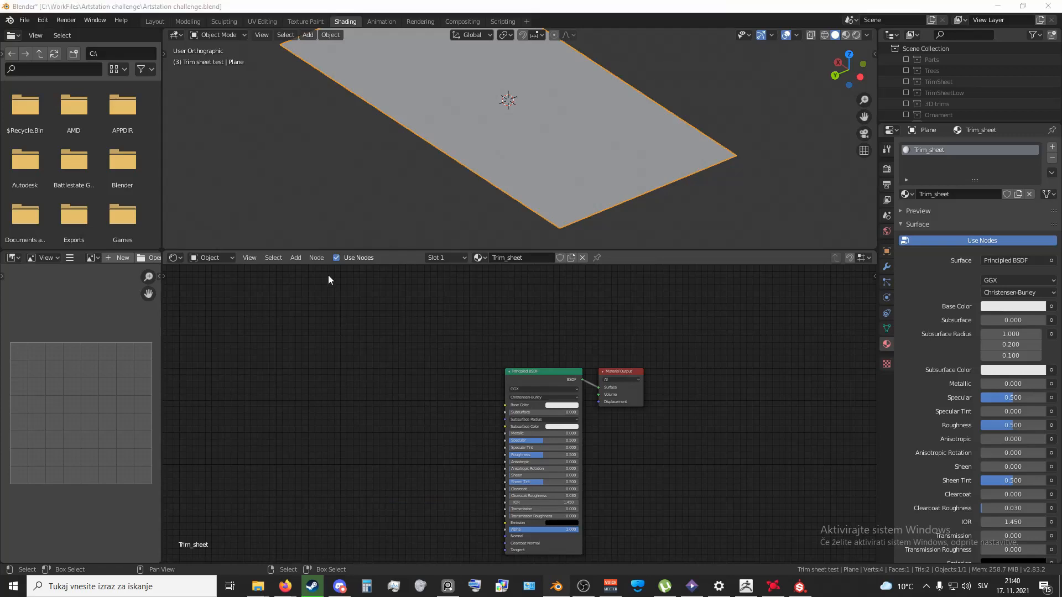
# - Add the Trim_Sheet Normal, OcclusionRoughnessMetallic and BaseColor PNGs one by one as image texture nodes, and move BaseColor clear of the others
pyautogui.hotkey('alt', 'Tab')
pyautogui.click(164, 143)
pyautogui.moveTo(165, 143); pyautogui.dragTo(360, 487)
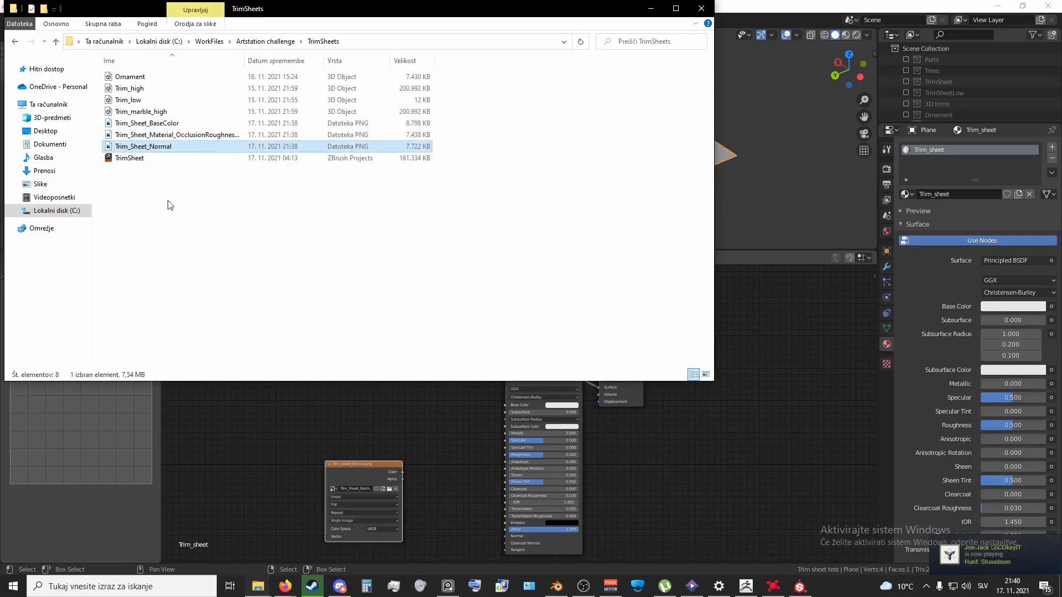
pyautogui.click(149, 136)
pyautogui.moveTo(148, 137); pyautogui.dragTo(251, 435)
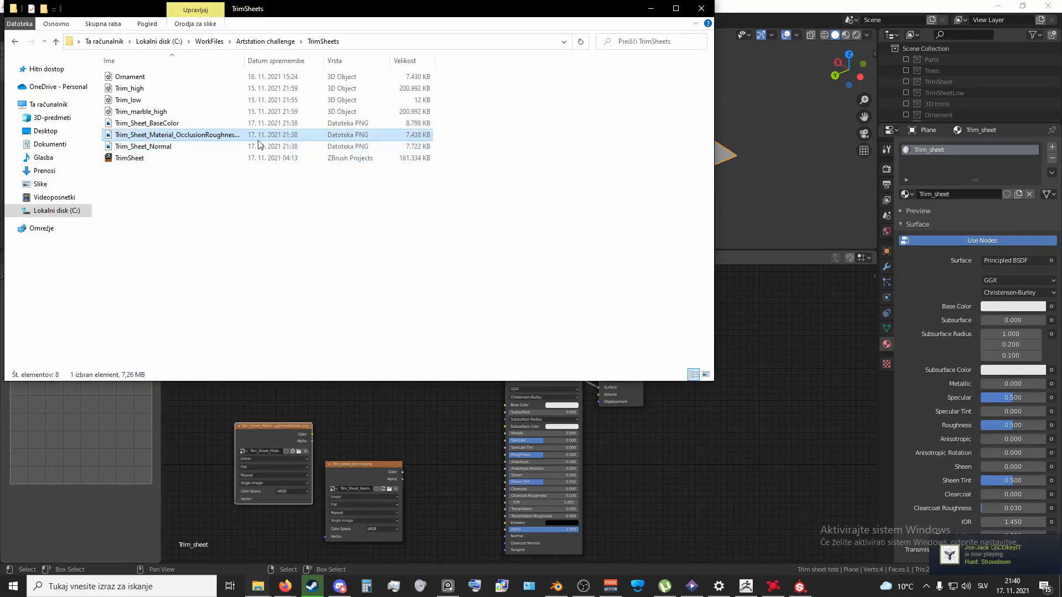
pyautogui.click(155, 124)
pyautogui.moveTo(155, 124); pyautogui.dragTo(459, 409)
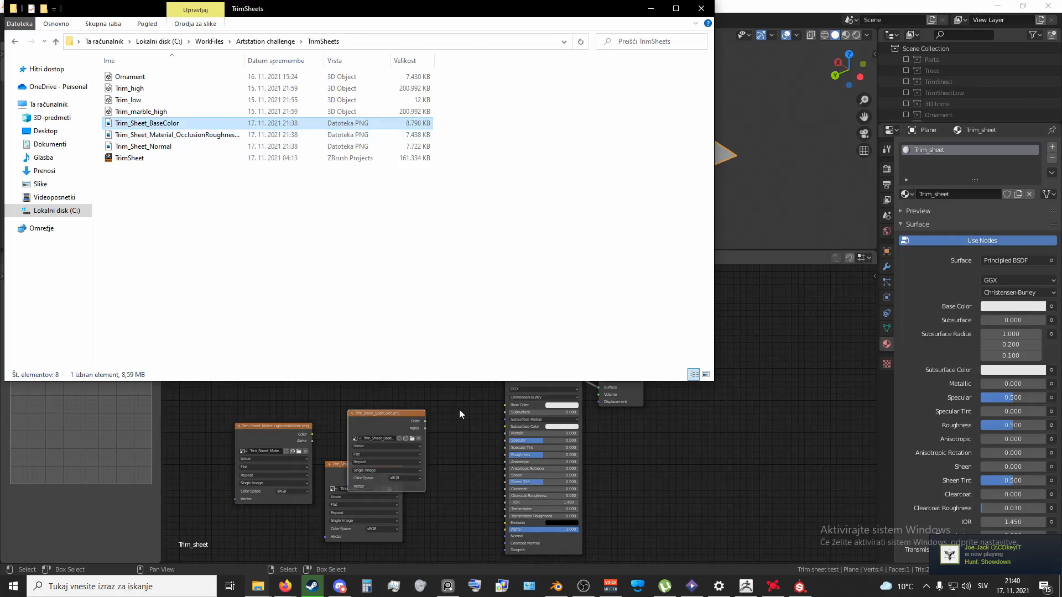
pyautogui.click(436, 411)
pyautogui.scroll(1, 436, 410)
pyautogui.moveTo(367, 419); pyautogui.dragTo(317, 247)
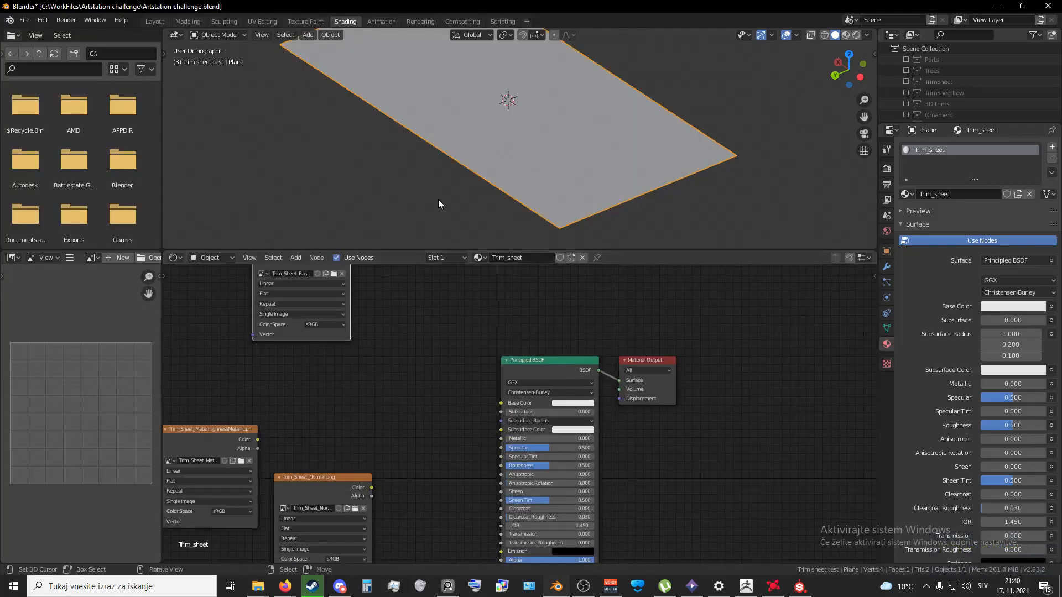
# - Show the viewport in rendered shading and connect the BaseColor texture's Color to the Principled BSDF's Base Color
pyautogui.moveTo(438, 199); pyautogui.dragTo(506, 135, button='middle')
pyautogui.press('z')
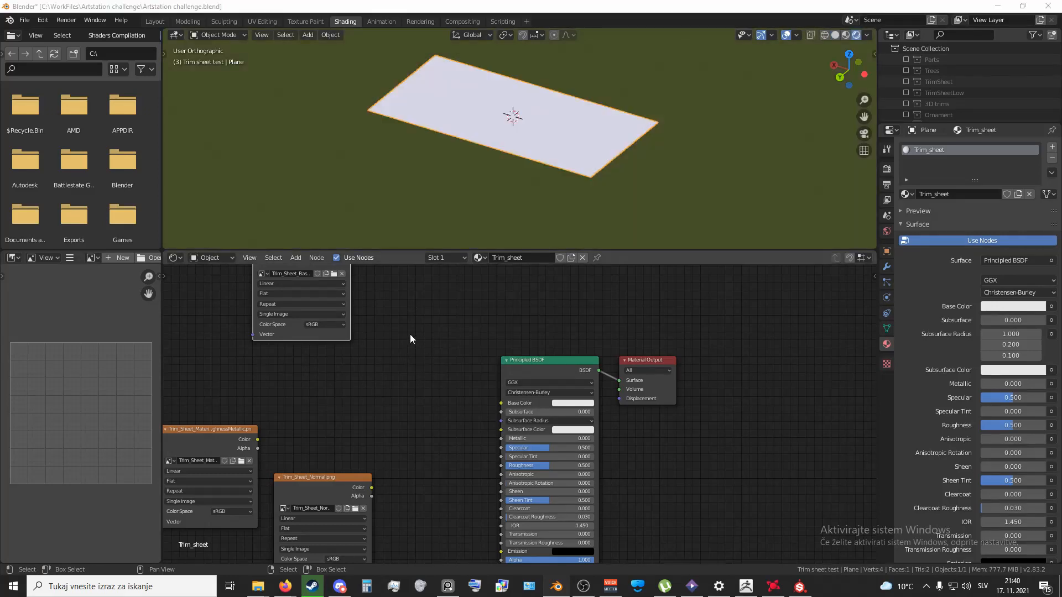
pyautogui.scroll(2, 354, 293)
pyautogui.moveTo(352, 287); pyautogui.dragTo(371, 380, button='middle')
pyautogui.scroll(-2, 381, 382)
pyautogui.moveTo(315, 324); pyautogui.dragTo(381, 432)
pyautogui.moveTo(388, 412); pyautogui.dragTo(304, 325, button='middle')
pyautogui.scroll(3, 354, 357)
pyautogui.moveTo(348, 352); pyautogui.dragTo(452, 405)
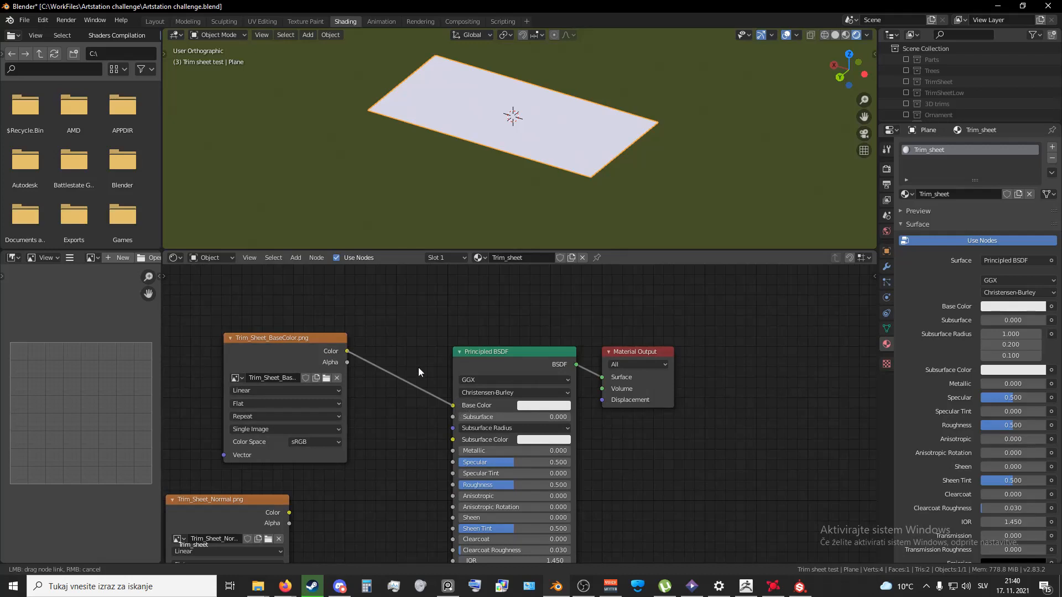
pyautogui.moveTo(466, 191); pyautogui.dragTo(561, 157, button='middle')
pyautogui.scroll(3, 633, 194)
pyautogui.scroll(-2, 327, 427)
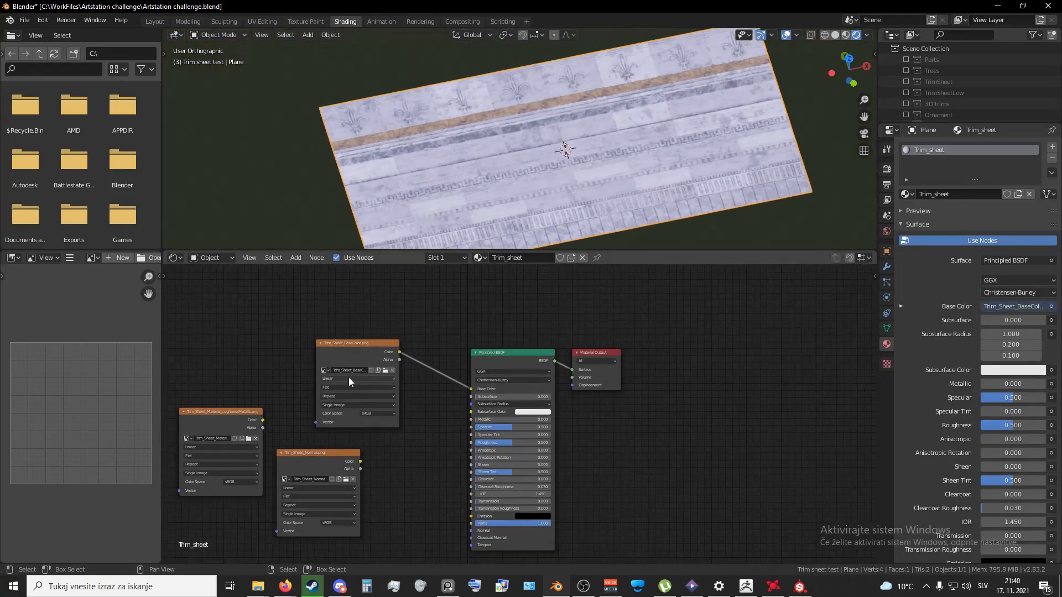
# - Spread out the image texture nodes vertically, with BaseColor highest, OcclusionRoughnessMetallic in the middle and Normal lowest
pyautogui.moveTo(349, 378); pyautogui.dragTo(302, 272)
pyautogui.moveTo(220, 426); pyautogui.dragTo(333, 410)
pyautogui.scroll(1, 327, 401)
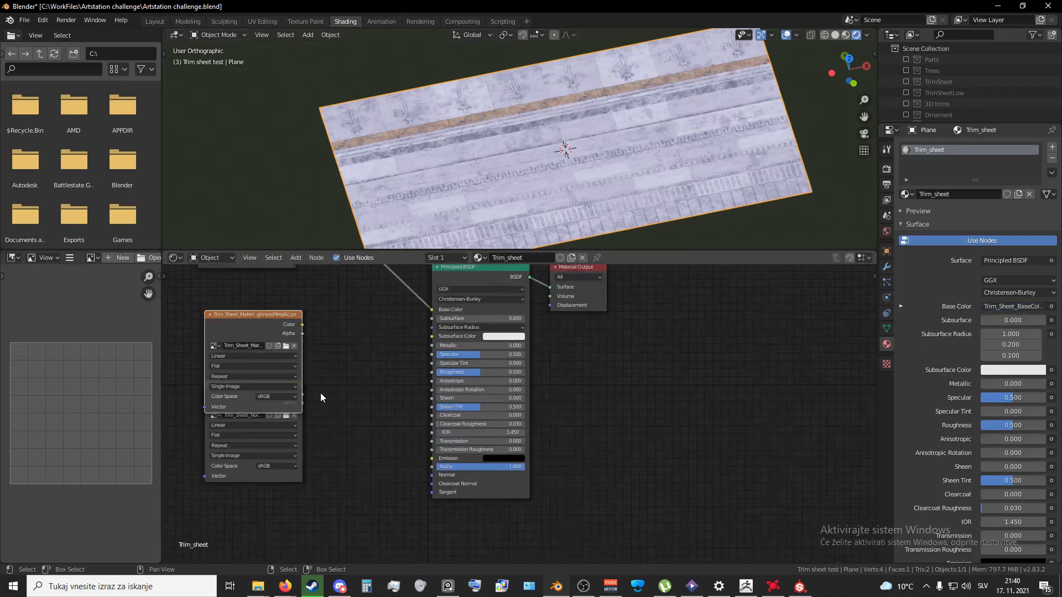
pyautogui.moveTo(251, 387); pyautogui.dragTo(237, 501)
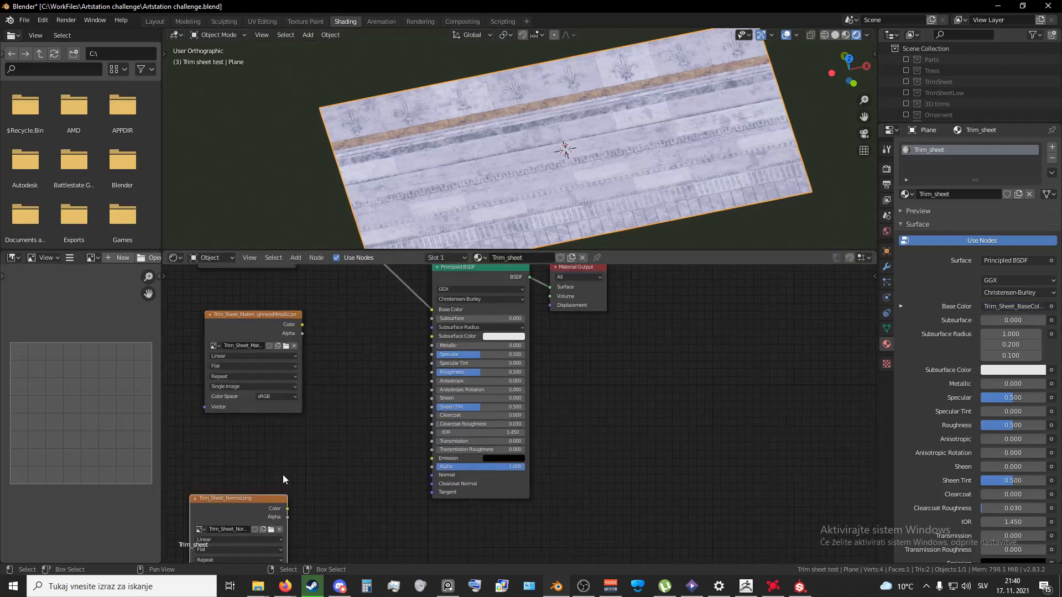
pyautogui.hotkey('shift', 'a')
pyautogui.moveTo(351, 471)
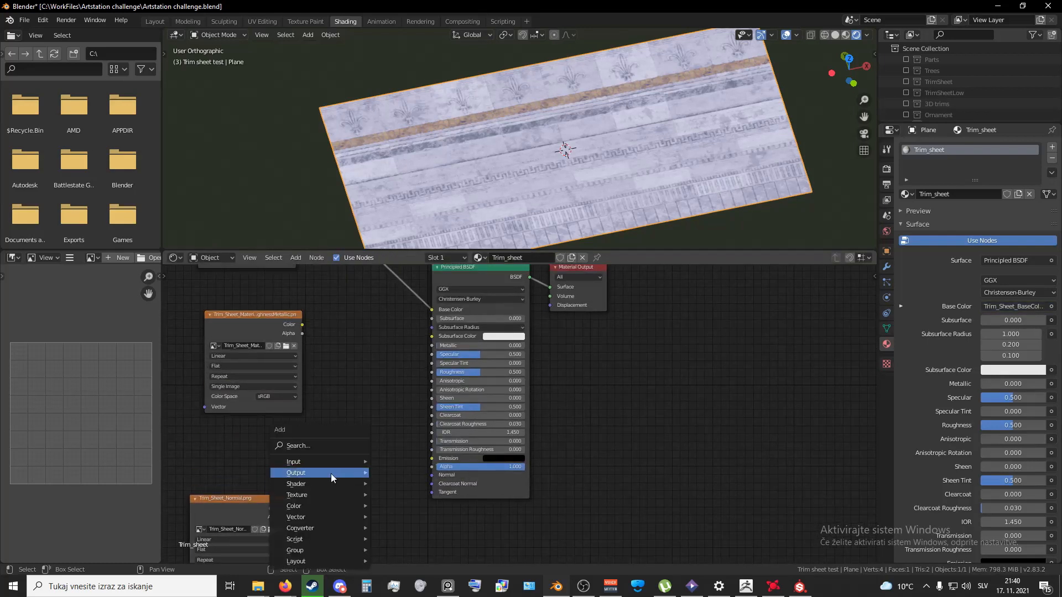
pyautogui.click(321, 446)
pyautogui.write('normal')
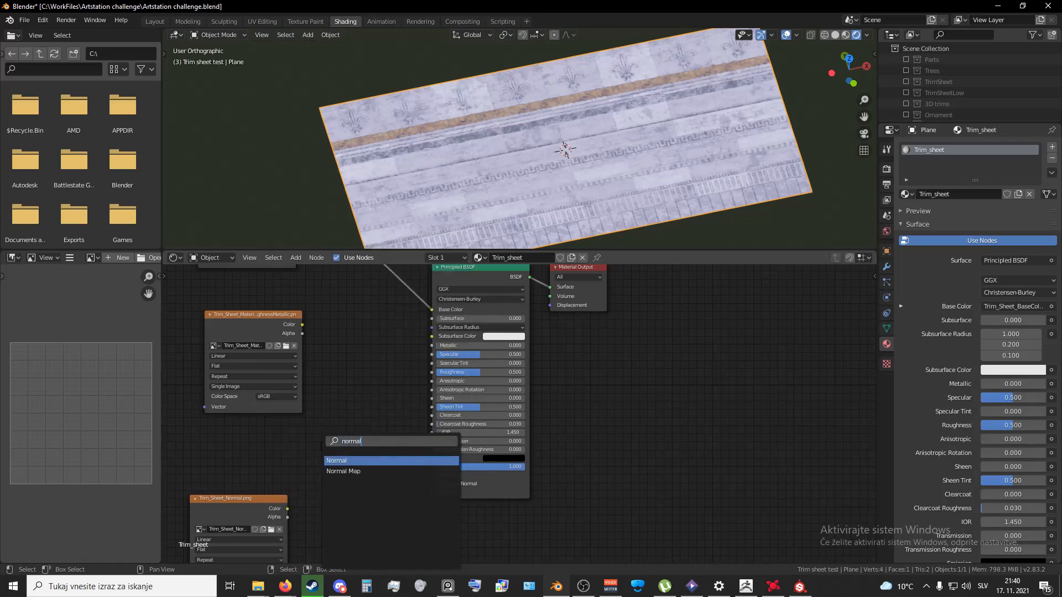
pyautogui.press('Return')
pyautogui.rightClick(321, 445)
# - Add a Normal Map node and connect it between the Normal texture's Color output and the Principled BSDF's Normal input
pyautogui.hotkey('shift', 'a')
pyautogui.click(331, 438)
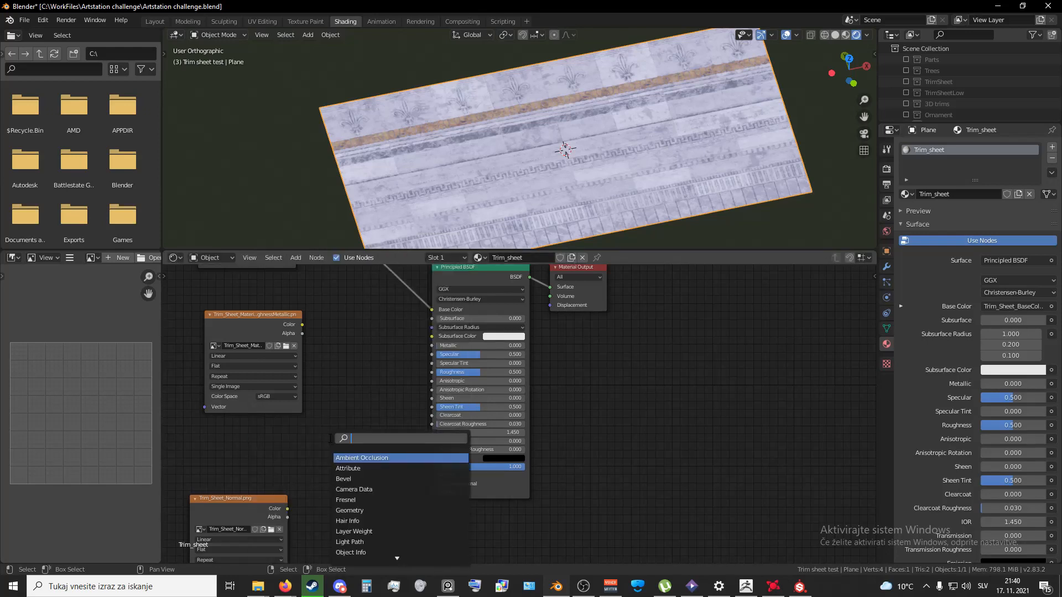
pyautogui.write('norma')
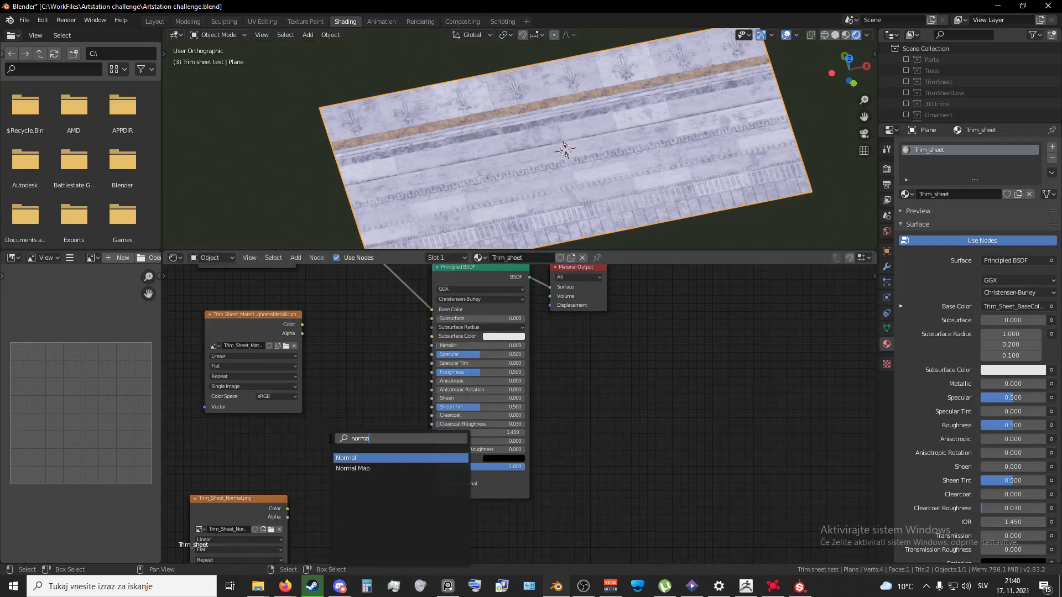
pyautogui.click(363, 467)
pyautogui.click(363, 468)
pyautogui.moveTo(287, 510); pyautogui.dragTo(345, 514)
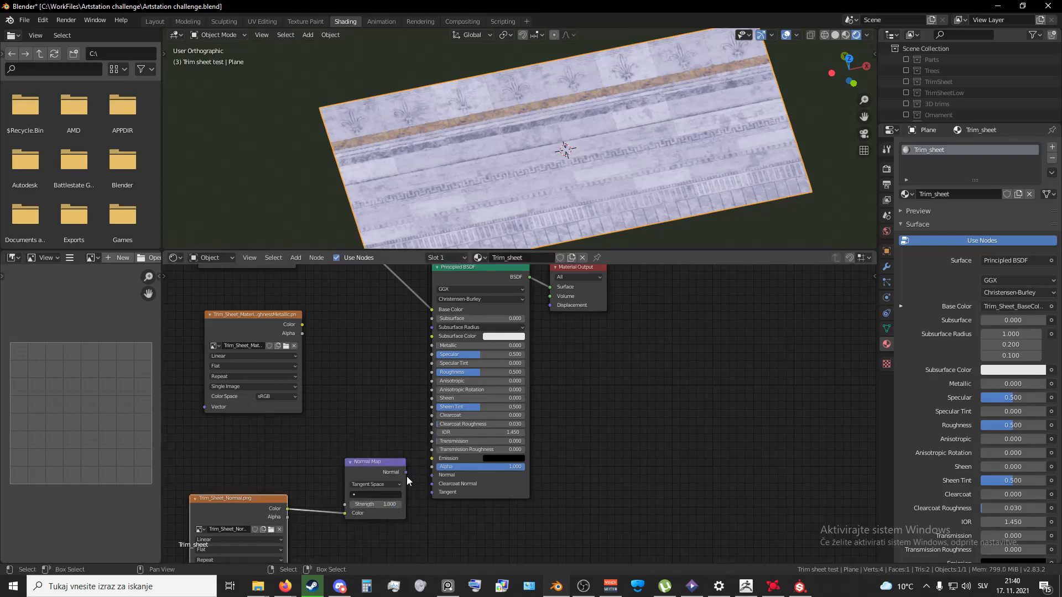
pyautogui.moveTo(406, 473); pyautogui.dragTo(432, 475)
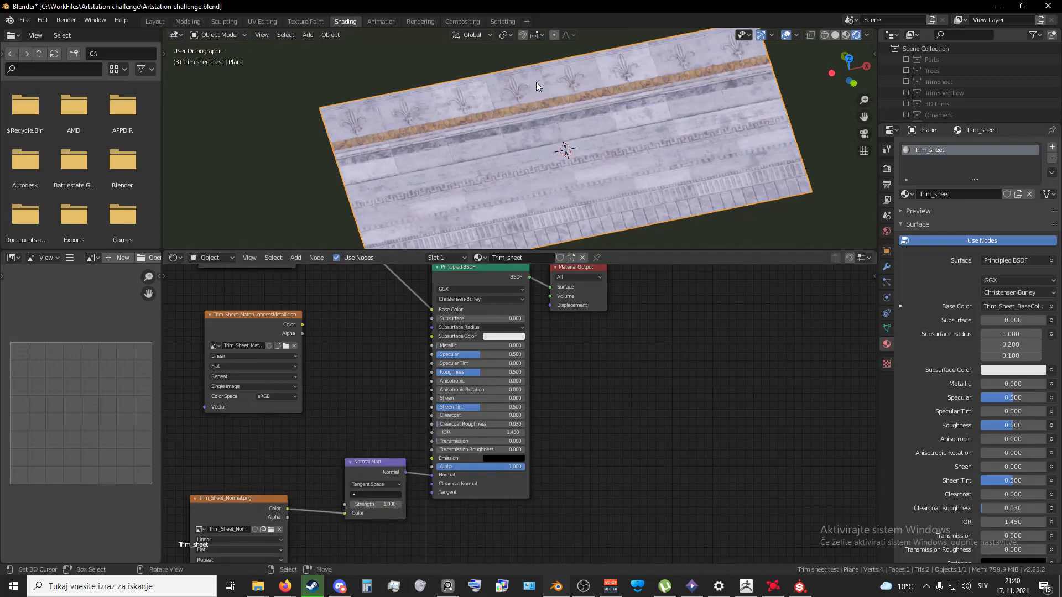
# - Inspect the plane's relief up close and set the Normal Map node's strength to 3
pyautogui.scroll(5, 561, 189)
pyautogui.moveTo(561, 190); pyautogui.dragTo(457, 165, button='middle')
pyautogui.scroll(-5, 596, 177)
pyautogui.scroll(3, 456, 165)
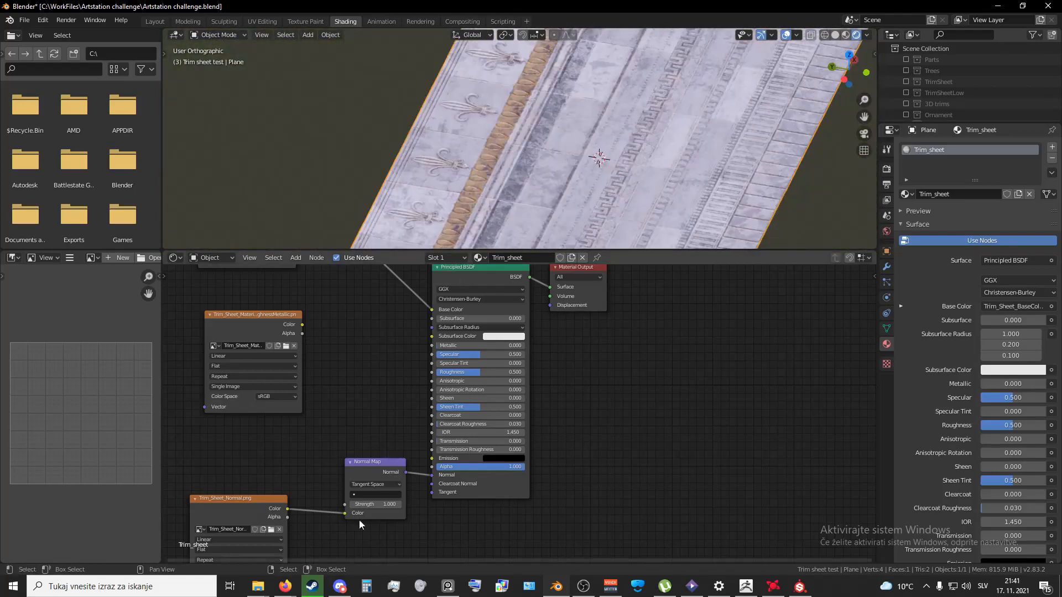
pyautogui.click(365, 504)
pyautogui.write('3')
pyautogui.press('Return')
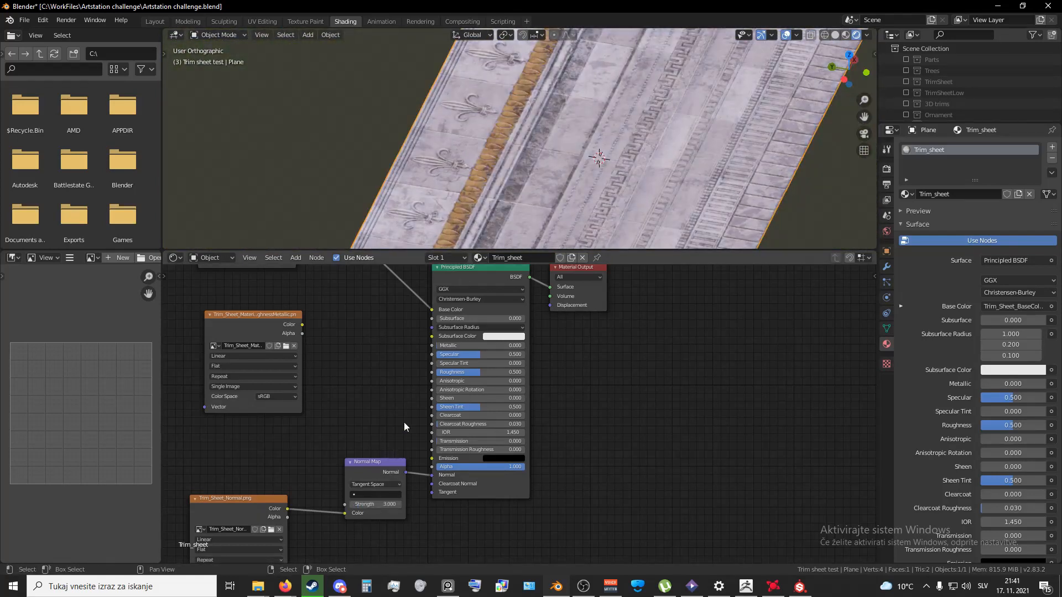
# - Compare Normal Map strengths of 1 and 2 on the plane, return to 3 and examine the trims from several angles
pyautogui.click(374, 506)
pyautogui.press('Return')
pyautogui.click(375, 505)
pyautogui.moveTo(374, 506); pyautogui.dragTo(305, 504)
pyautogui.write('1')
pyautogui.press('Return')
pyautogui.click(371, 506)
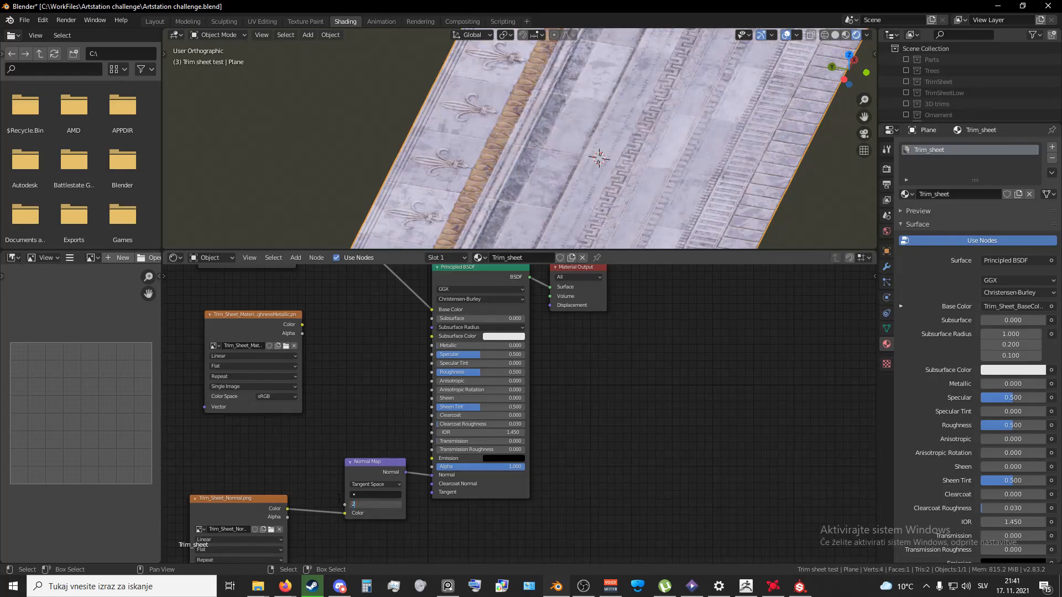
pyautogui.press('Return')
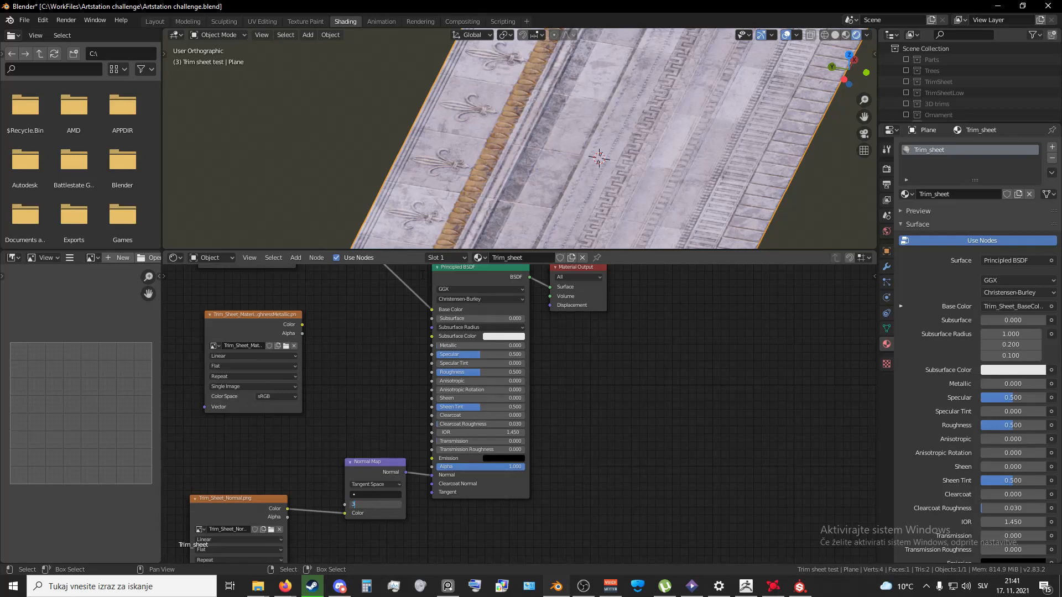
pyautogui.press('Return')
pyautogui.moveTo(504, 170); pyautogui.dragTo(586, 194, button='middle')
pyautogui.scroll(3, 463, 217)
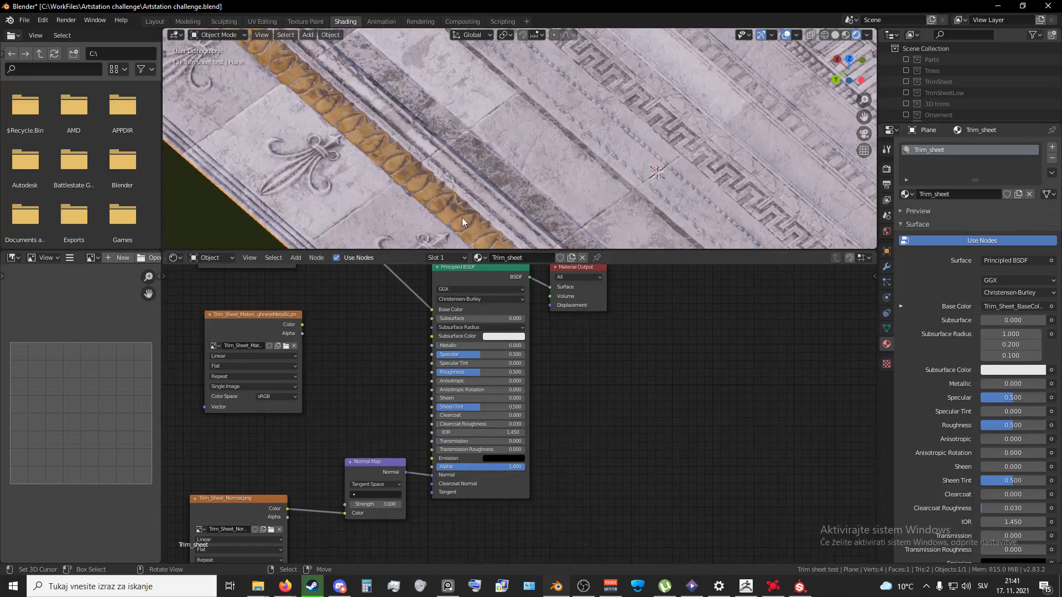
pyautogui.scroll(-6, 462, 218)
pyautogui.moveTo(481, 219); pyautogui.dragTo(549, 220, button='middle')
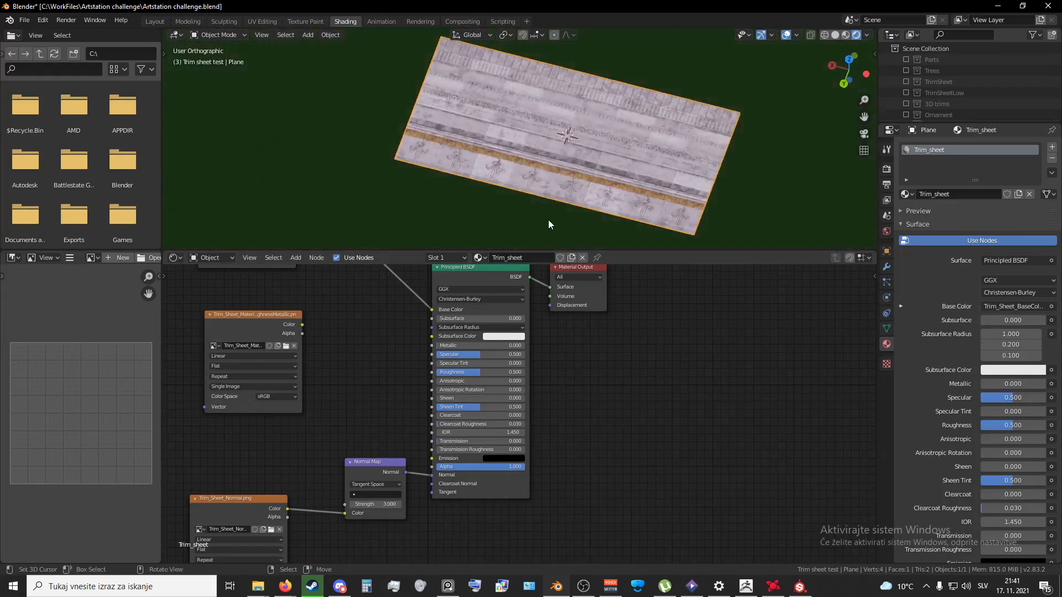
pyautogui.scroll(3, 472, 211)
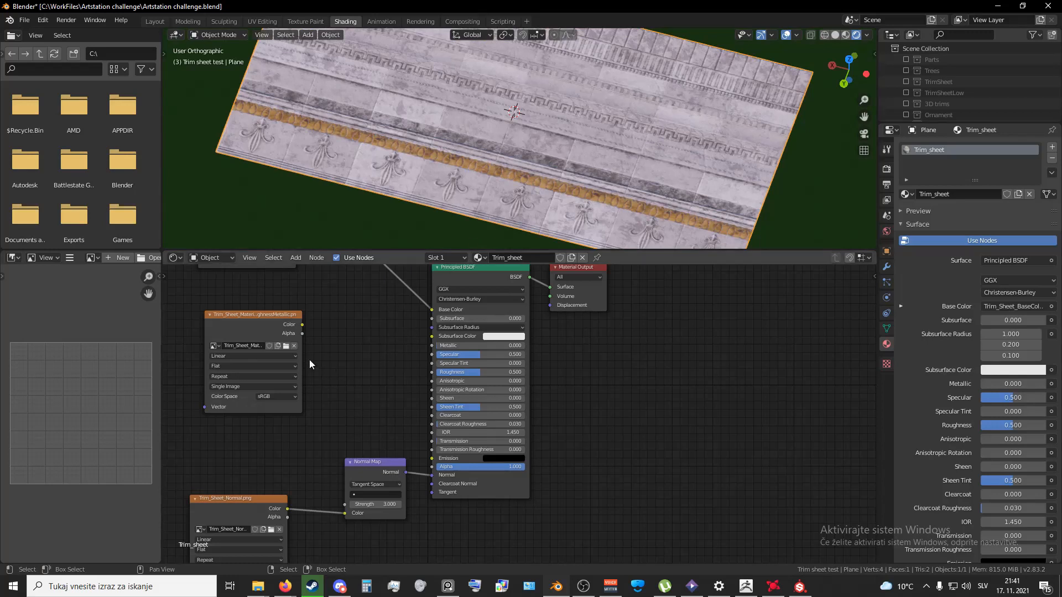
# - Move the OcclusionRoughnessMetallic texture node slightly farther from the Principled BSDF to make room for another node
pyautogui.moveTo(338, 357); pyautogui.dragTo(385, 383, button='middle')
pyautogui.scroll(2, 376, 405)
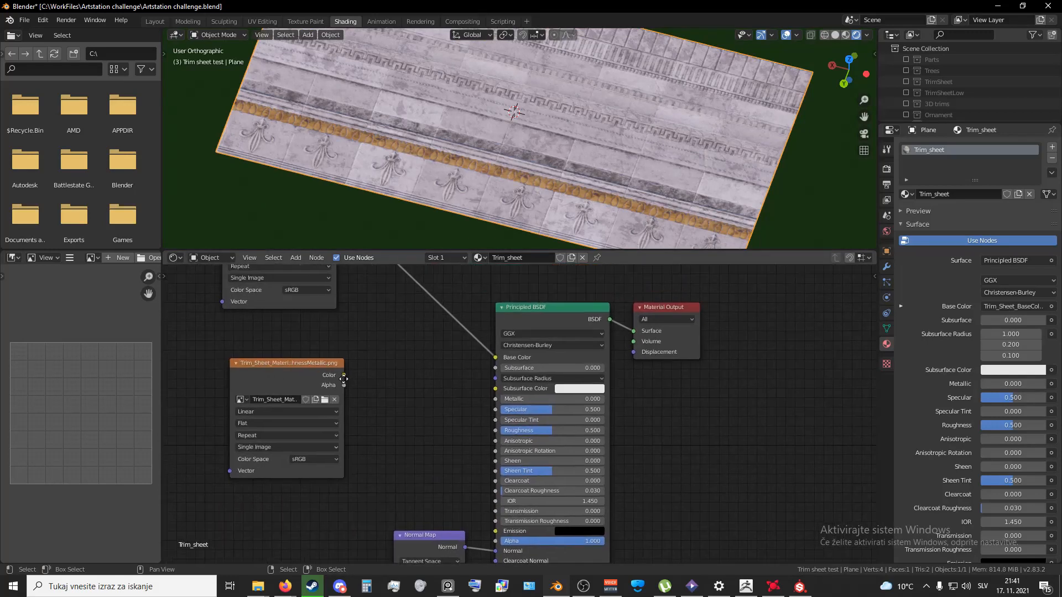
pyautogui.moveTo(281, 359)
pyautogui.mouseDown()
pyautogui.moveTo(257, 354)
pyautogui.moveTo(281, 360)
pyautogui.mouseUp()
pyautogui.moveTo(418, 391); pyautogui.dragTo(439, 388, button='middle')
pyautogui.moveTo(357, 364); pyautogui.dragTo(336, 367)
pyautogui.click(408, 389)
pyautogui.hotkey('shift', 'a')
pyautogui.click(411, 391)
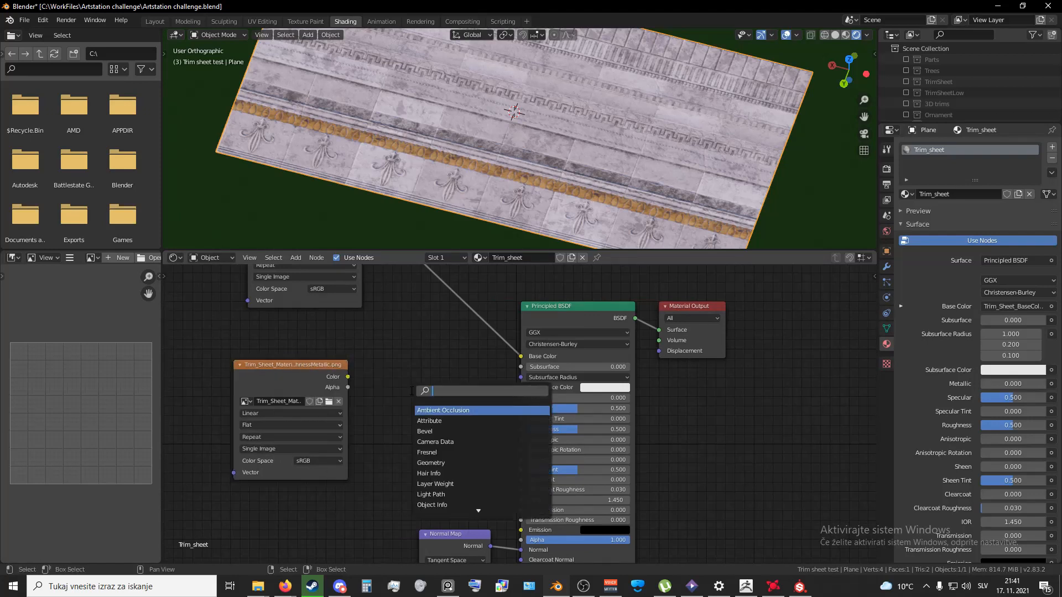
pyautogui.press('Escape')
pyautogui.click(396, 367)
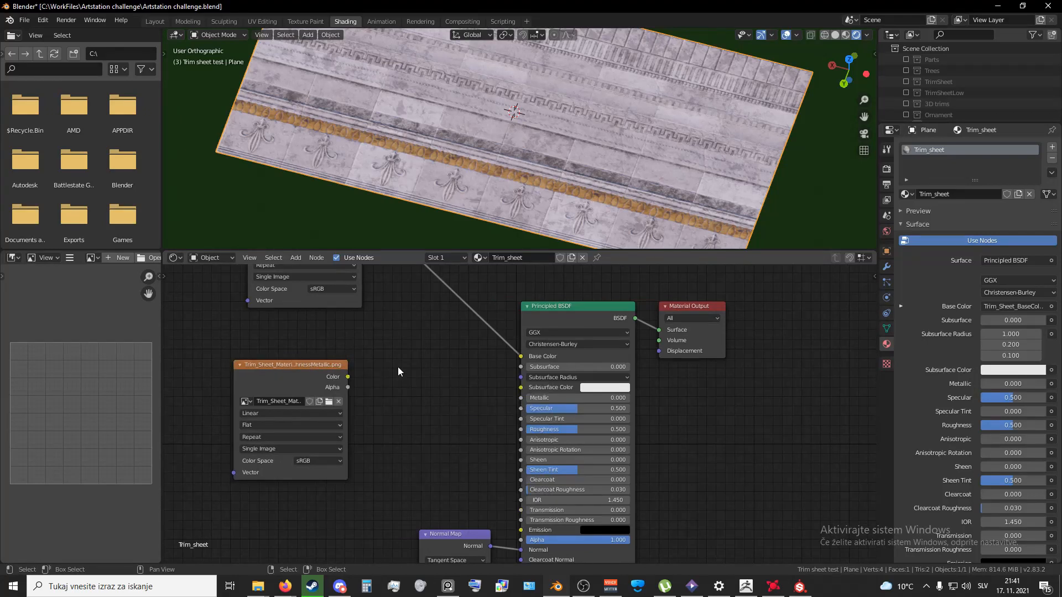
# - Add a Separate RGB node fed by the OcclusionRoughnessMetallic texture's Color, and move the Principled BSDF and Material Output farther away
pyautogui.hotkey('shift', 'a')
pyautogui.click(398, 367)
pyautogui.write('sepa')
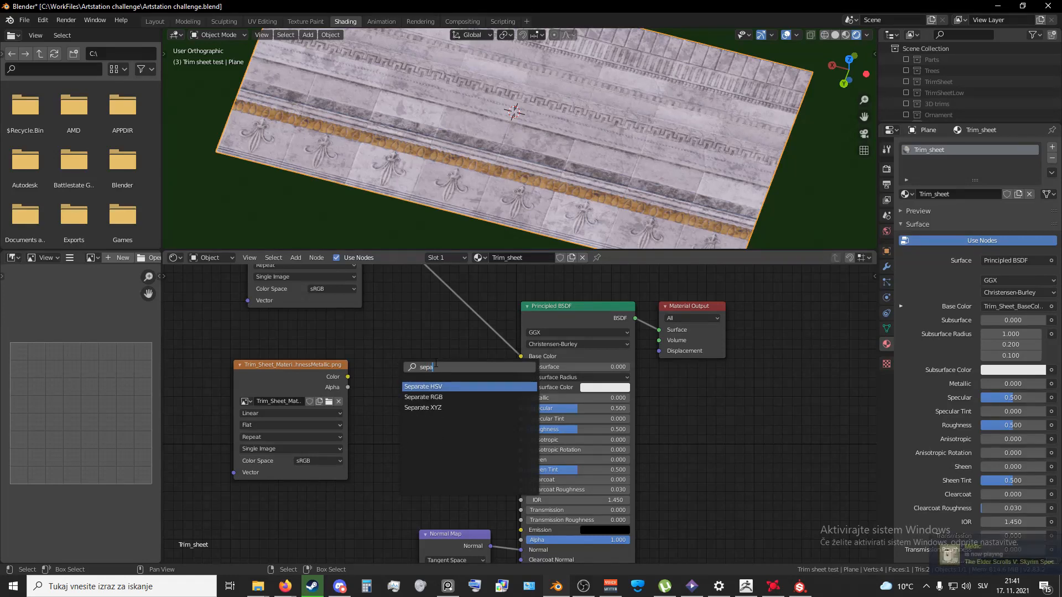
pyautogui.click(423, 397)
pyautogui.moveTo(348, 376); pyautogui.dragTo(398, 386)
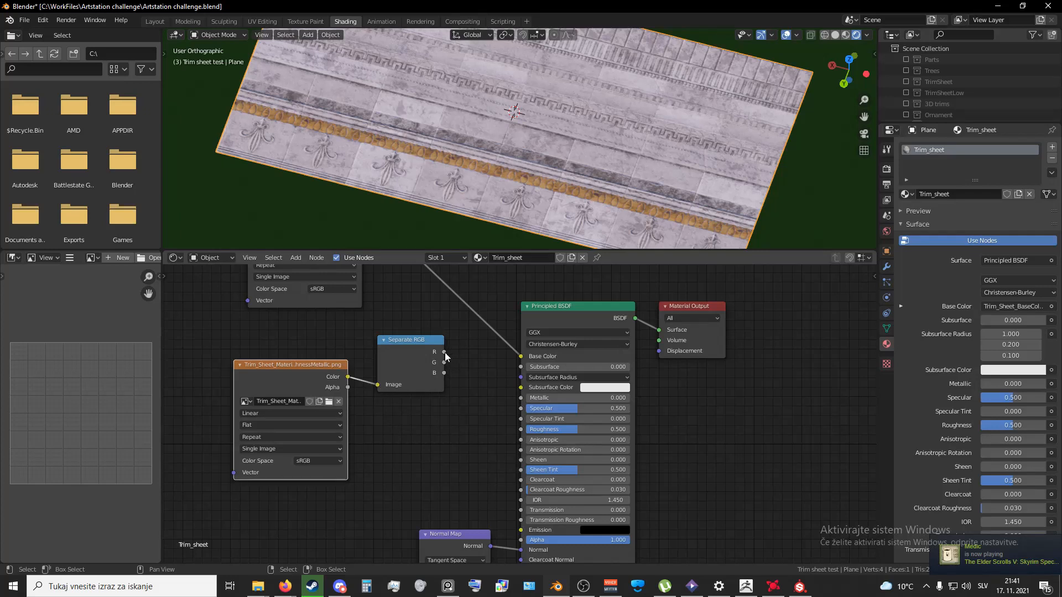
pyautogui.moveTo(667, 296); pyautogui.dragTo(617, 343, button='middle')
pyautogui.moveTo(535, 375); pyautogui.dragTo(674, 374)
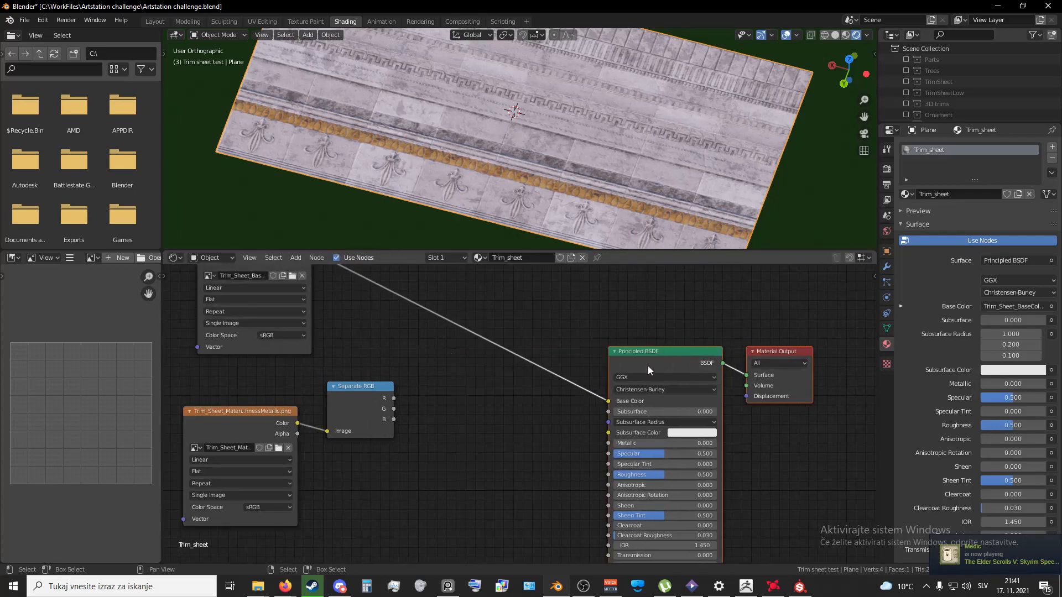
# - Try inserting a Math node set to Add into the Base Color link, undo the insertion and delete the node
pyautogui.hotkey('shift', 'a')
pyautogui.click(482, 386)
pyautogui.write('ma')
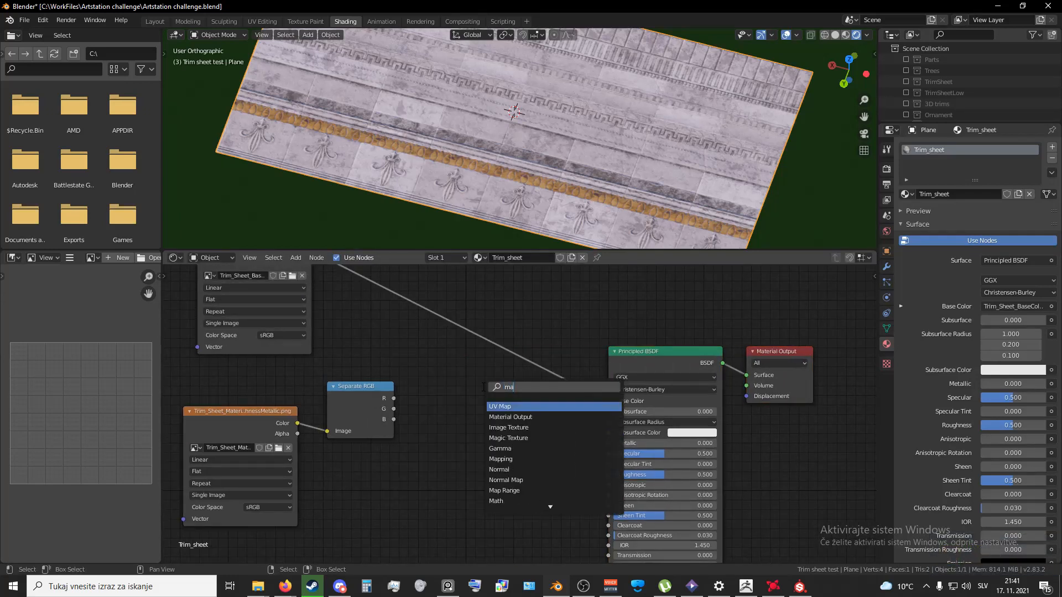
pyautogui.write('th')
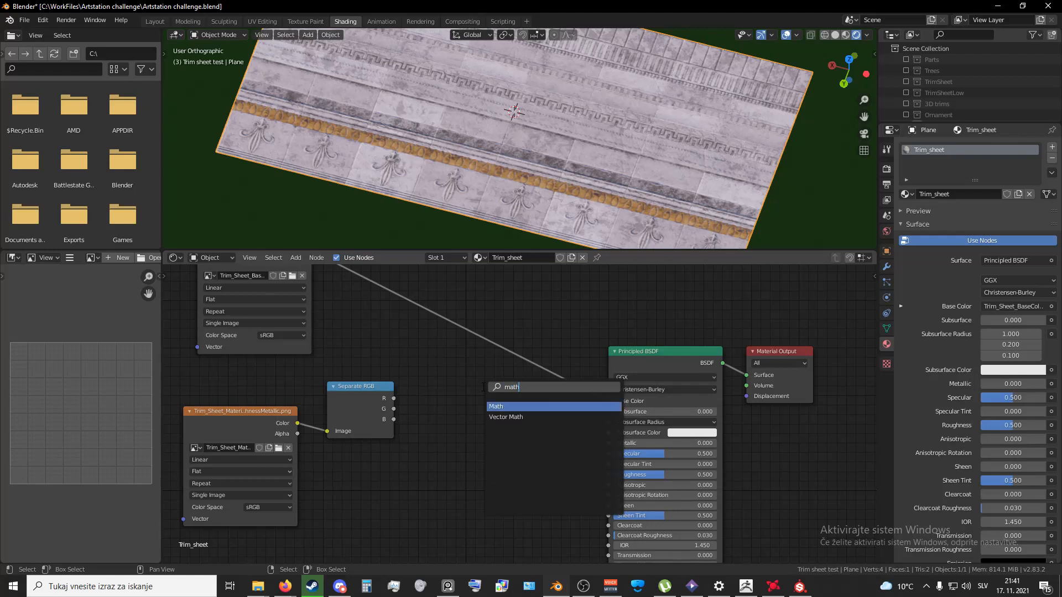
pyautogui.click(500, 406)
pyautogui.click(453, 307)
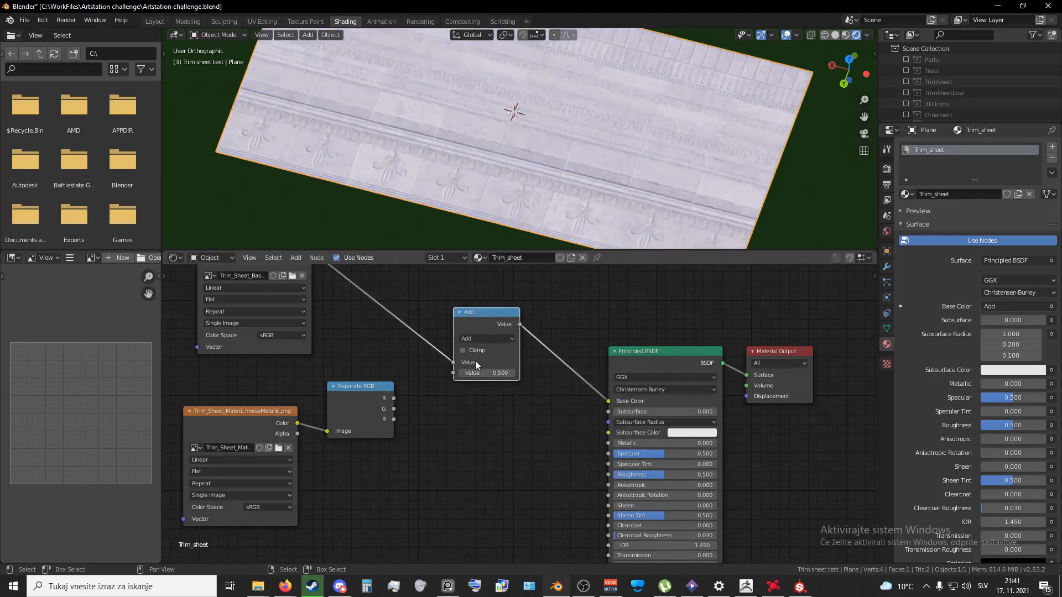
pyautogui.click(479, 338)
pyautogui.moveTo(500, 327); pyautogui.dragTo(519, 352, button='middle')
pyautogui.hotkey('ctrl', 'z')
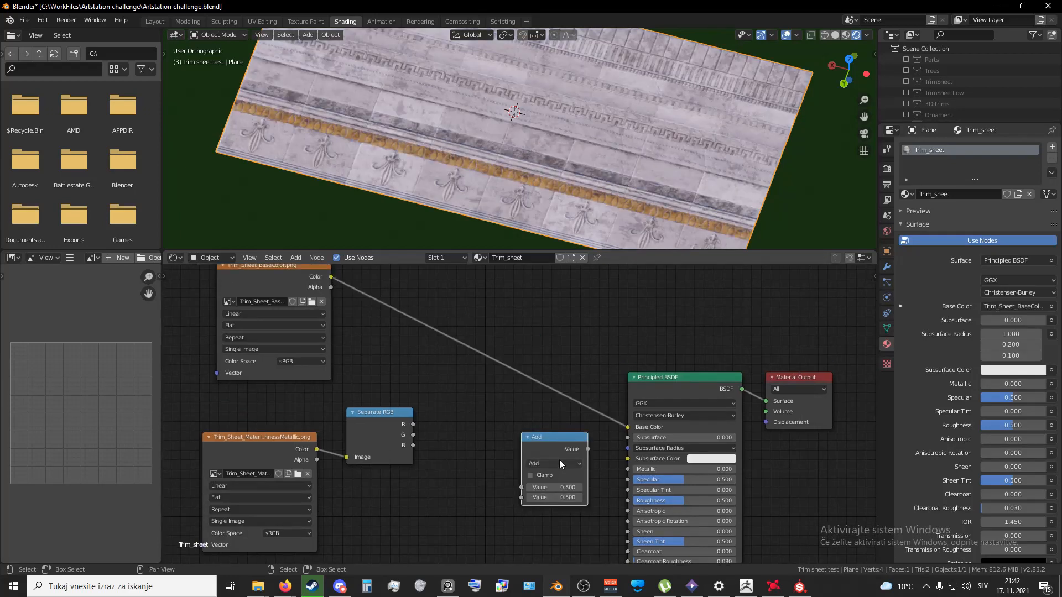
pyautogui.press('x')
# - Insert a MixRGB node between the BaseColor texture and the Principled BSDF's Base Color, with blending mode Multiply
pyautogui.hotkey('shift', 'a')
pyautogui.click(504, 336)
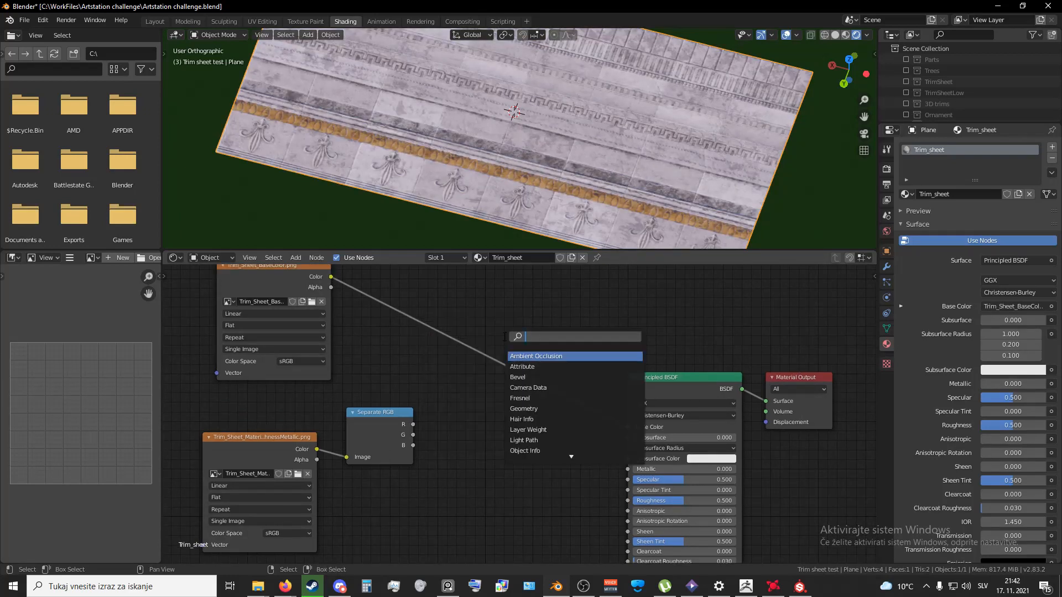
pyautogui.write('rgb')
pyautogui.click(545, 367)
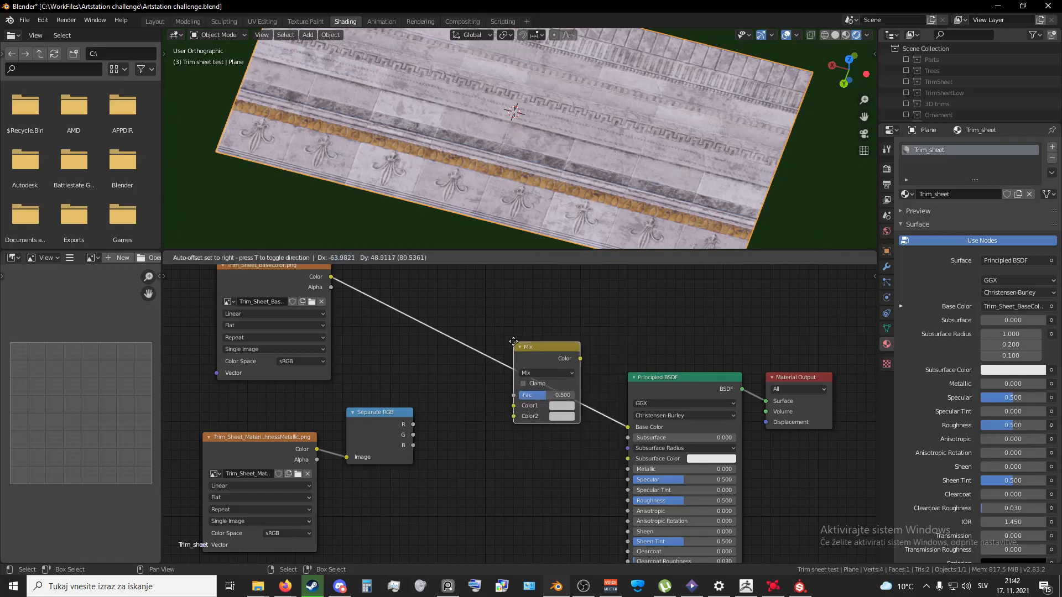
pyautogui.click(513, 335)
pyautogui.click(526, 355)
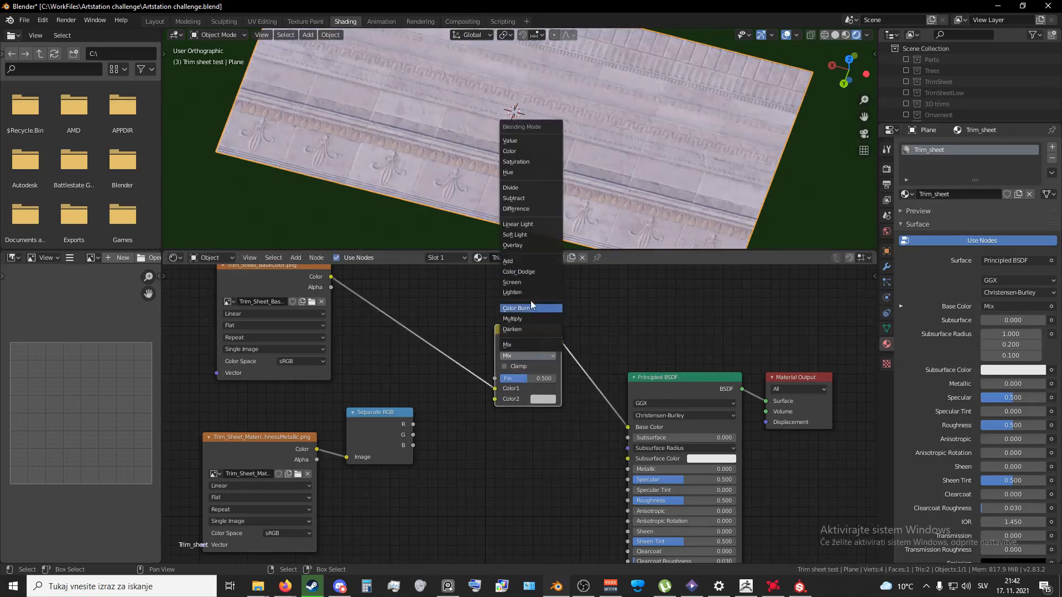
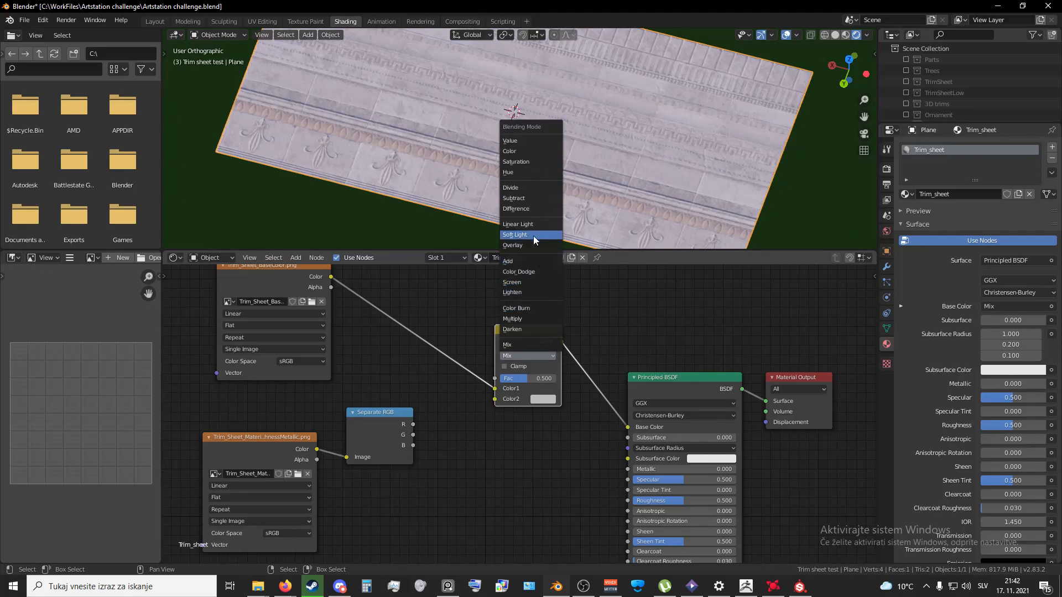
pyautogui.click(512, 319)
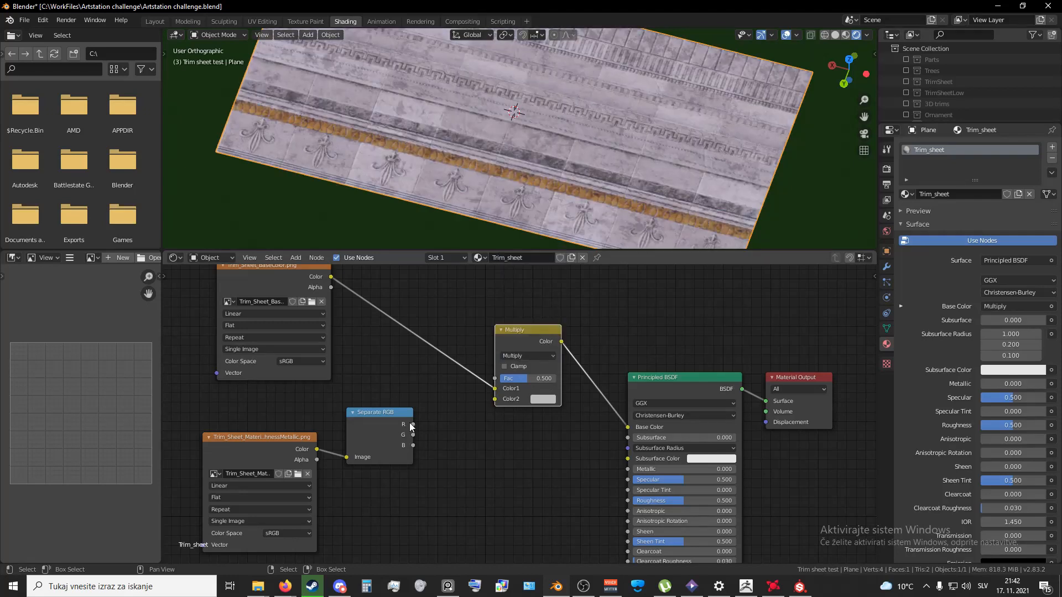
# - Connect the Separate RGB node's R output to the Multiply node's Color2 and set its factor to 1
pyautogui.moveTo(412, 424); pyautogui.dragTo(423, 367)
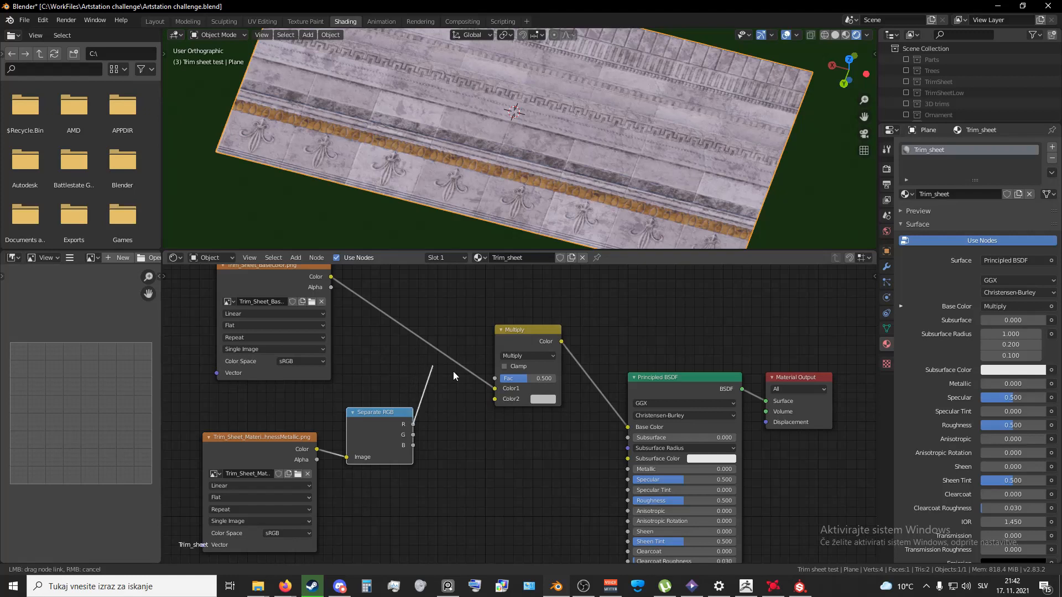
pyautogui.moveTo(502, 400); pyautogui.dragTo(502, 399)
pyautogui.moveTo(446, 120); pyautogui.dragTo(559, 183, button='middle')
pyautogui.moveTo(528, 379); pyautogui.dragTo(554, 379)
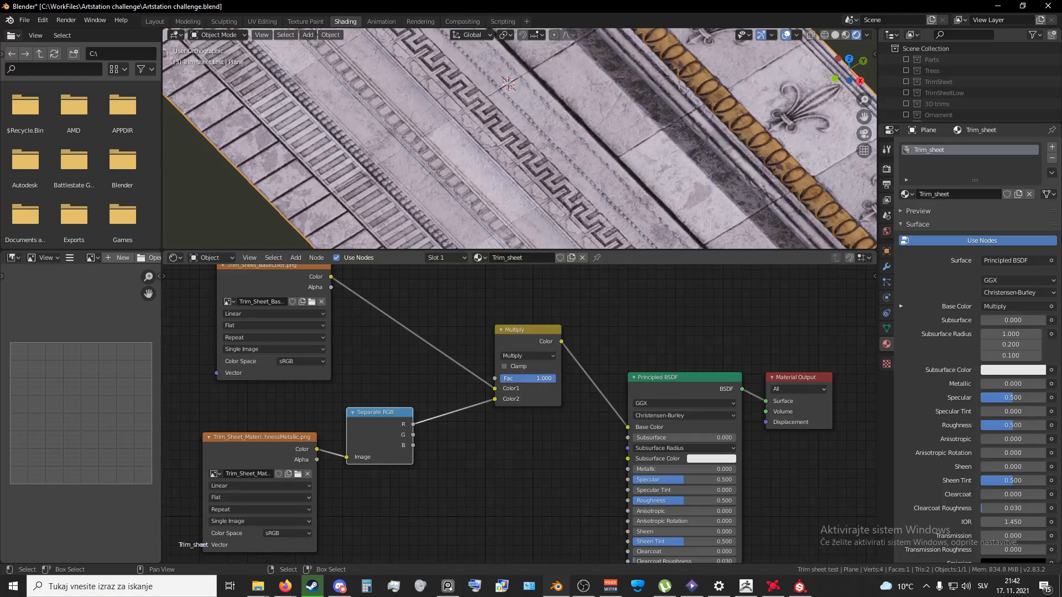
# - Lower the Multiply node's factor to 0.808, inspect the trims on the plane, and raise the factor to 0.908
pyautogui.scroll(-4, 593, 142)
pyautogui.moveTo(553, 380)
pyautogui.mouseDown()
pyautogui.moveTo(533, 379)
pyautogui.moveTo(552, 379)
pyautogui.mouseUp()
pyautogui.scroll(-4, 712, 113)
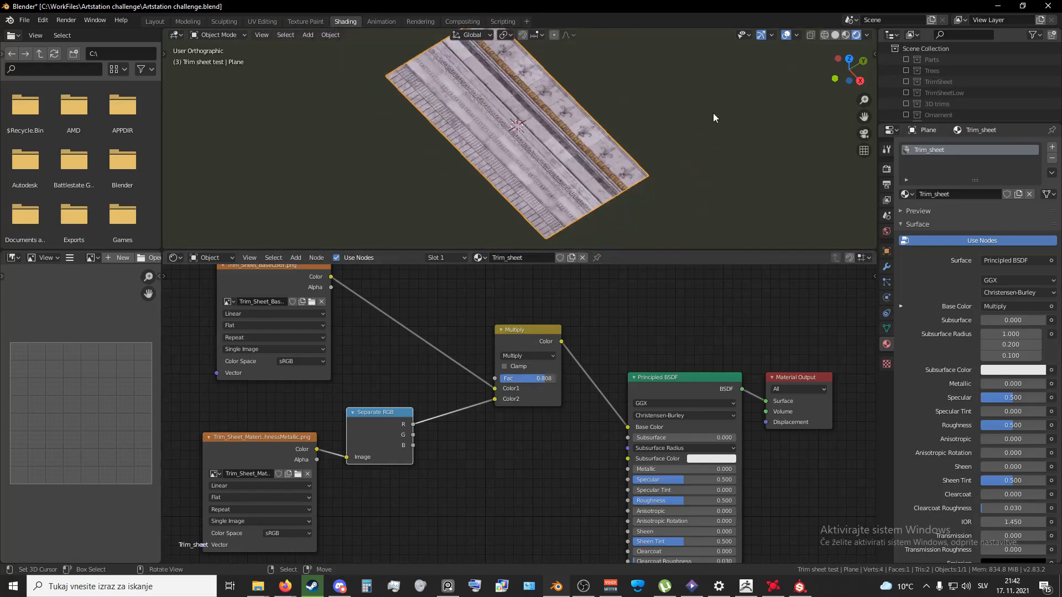
pyautogui.keyDown('shift'); pyautogui.moveTo(625, 171); pyautogui.dragTo(548, 212, button='middle'); pyautogui.keyUp('shift')
pyautogui.scroll(6, 548, 213)
pyautogui.keyDown('shift'); pyautogui.moveTo(432, 199); pyautogui.dragTo(488, 195, button='middle'); pyautogui.keyUp('shift')
pyautogui.scroll(2, 492, 200)
pyautogui.scroll(-3, 488, 195)
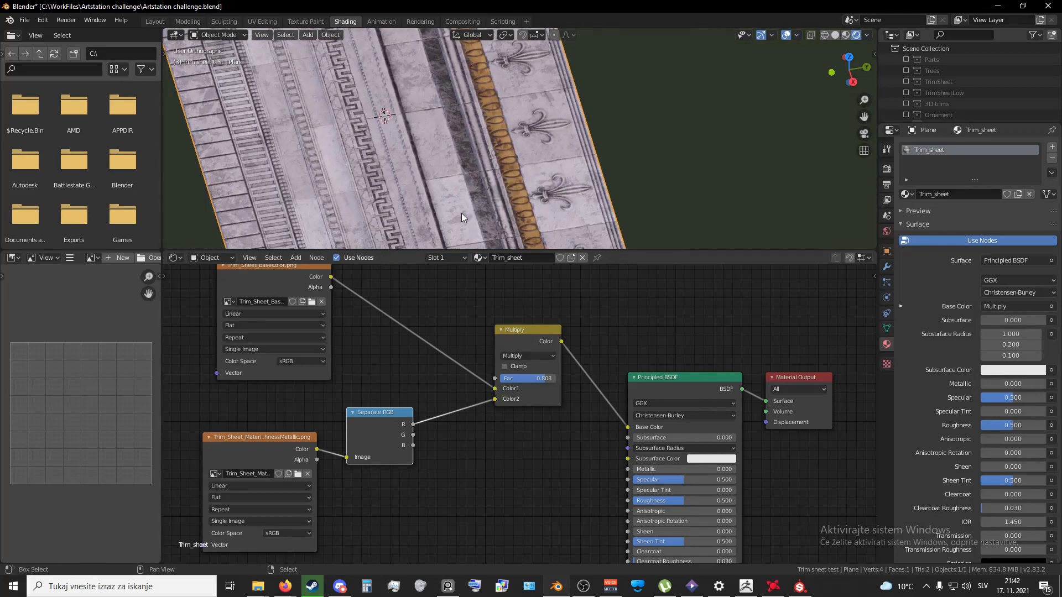
pyautogui.moveTo(536, 379)
pyautogui.mouseDown()
pyautogui.moveTo(501, 379)
pyautogui.moveTo(548, 379)
pyautogui.mouseUp()
pyautogui.moveTo(512, 153); pyautogui.dragTo(575, 178, button='middle')
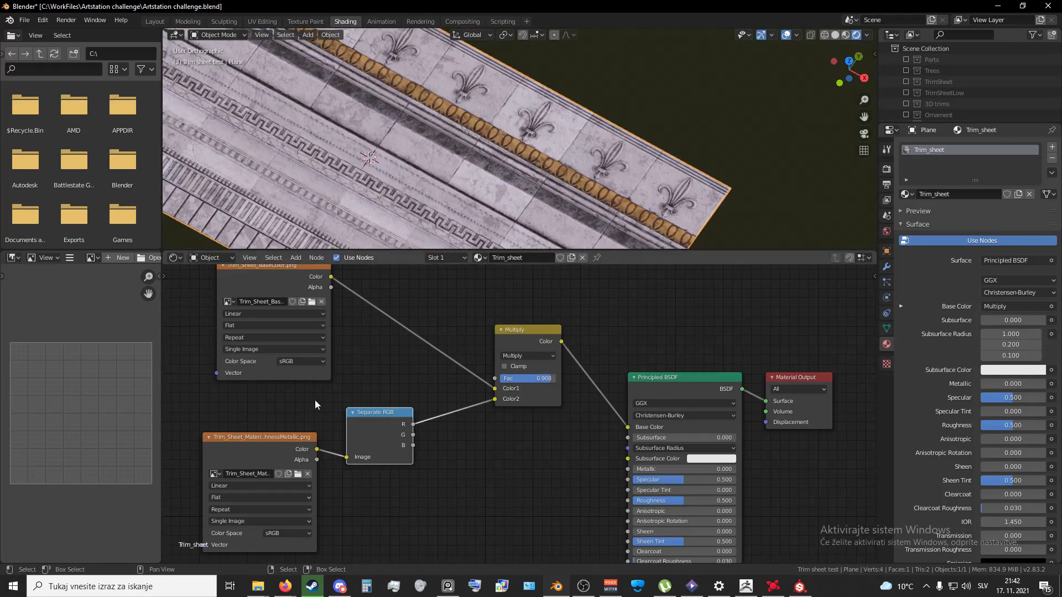
# - Connect the Separate RGB node's G output to the Principled BSDF's Roughness input
pyautogui.moveTo(371, 386); pyautogui.dragTo(418, 417, button='middle')
pyautogui.moveTo(487, 436); pyautogui.dragTo(437, 390, button='middle')
pyautogui.moveTo(441, 453); pyautogui.dragTo(433, 430, button='middle')
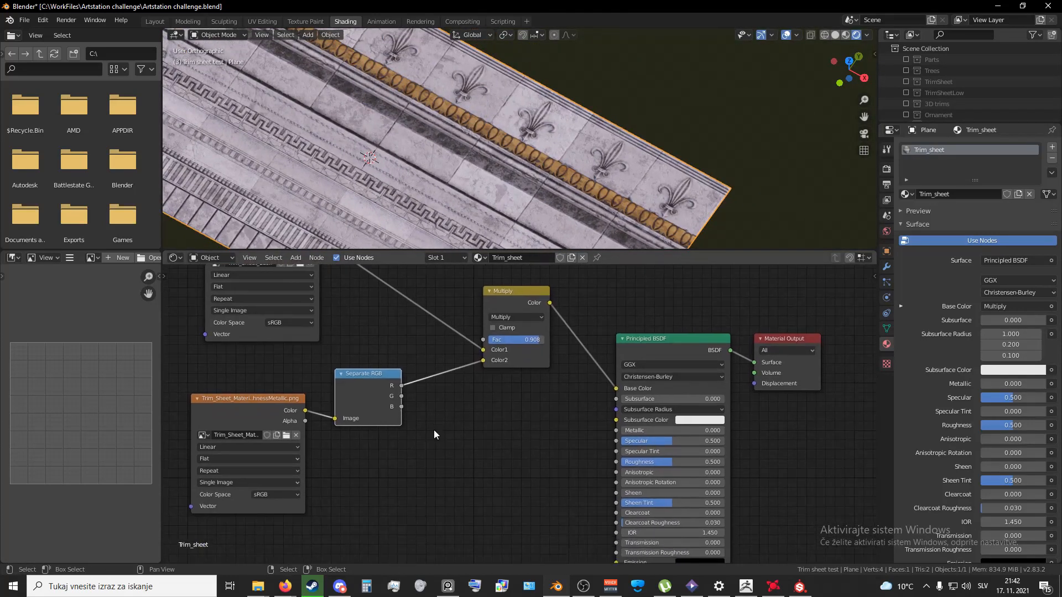
pyautogui.scroll(-1, 435, 435)
pyautogui.scroll(1, 435, 434)
pyautogui.moveTo(401, 396); pyautogui.dragTo(616, 463)
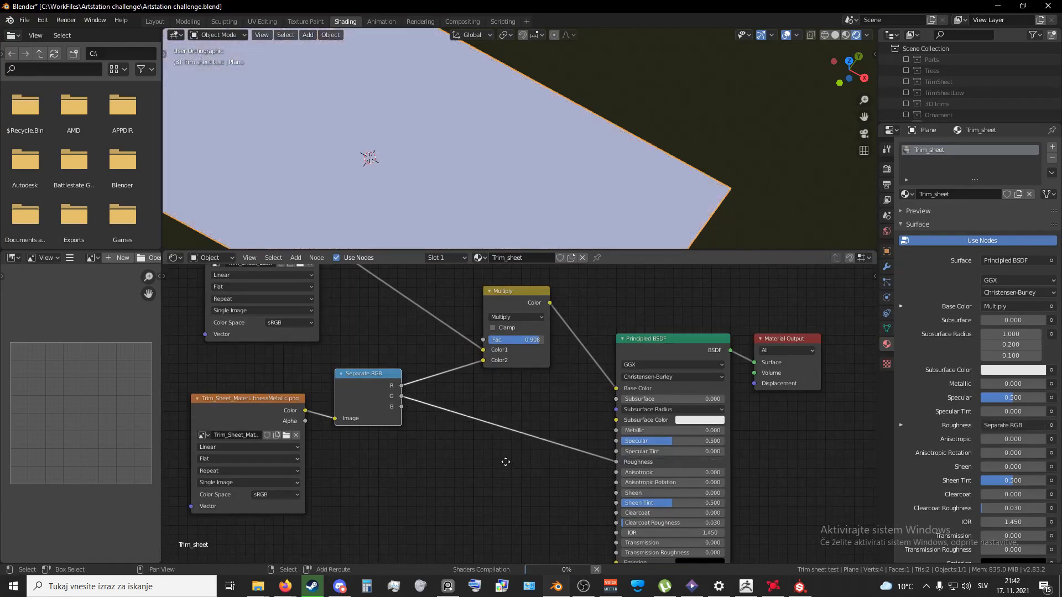
pyautogui.moveTo(506, 462); pyautogui.dragTo(486, 404, button='middle')
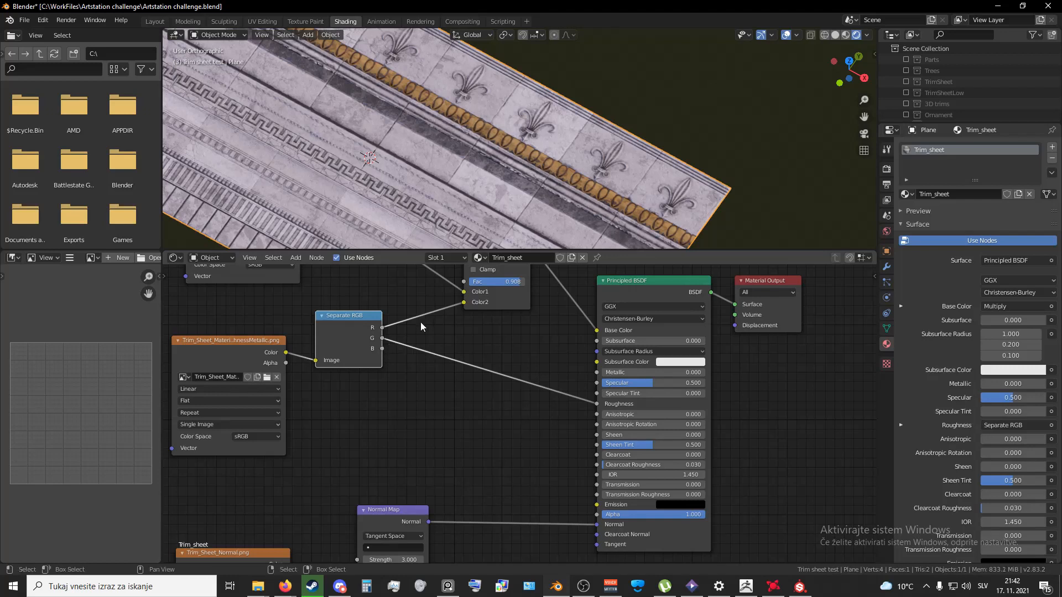
# - Connect the Alpha output of the packed occlusion/roughness/metallic texture to the Principled BSDF's Metallic input and check the plane
pyautogui.click(304, 389)
pyautogui.moveTo(285, 363)
pyautogui.mouseDown()
pyautogui.moveTo(492, 446)
pyautogui.moveTo(556, 452)
pyautogui.moveTo(603, 396)
pyautogui.moveTo(597, 372)
pyautogui.mouseUp()
pyautogui.moveTo(664, 182); pyautogui.dragTo(549, 174, button='middle')
pyautogui.scroll(-1, 549, 174)
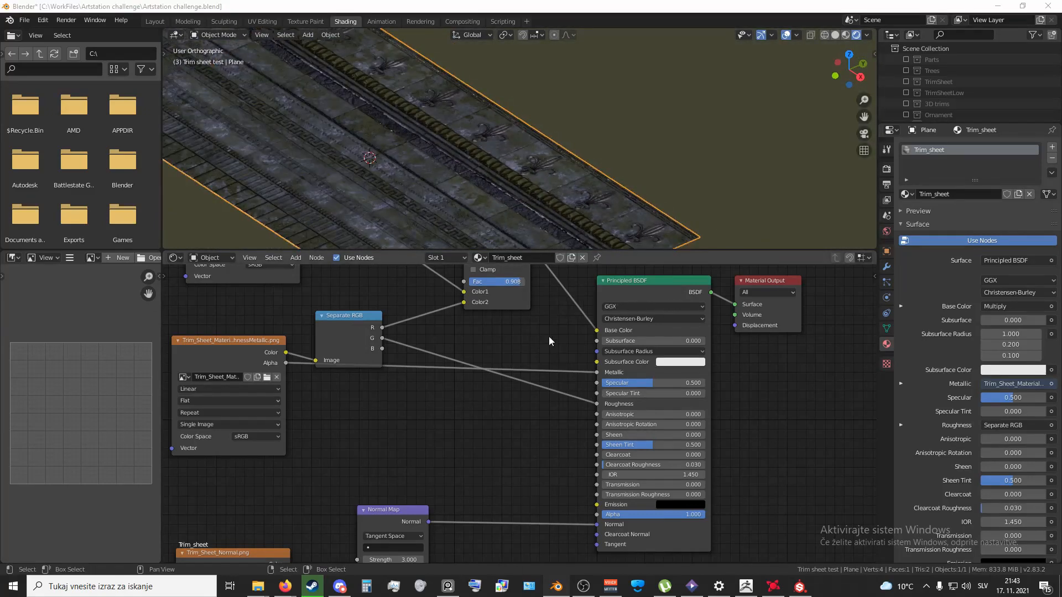
# - Insert an Invert node between the packed texture's Alpha output and the Metallic input, and inspect the whole plane
pyautogui.moveTo(517, 318); pyautogui.dragTo(532, 381, button='middle')
pyautogui.hotkey('shift', 'a')
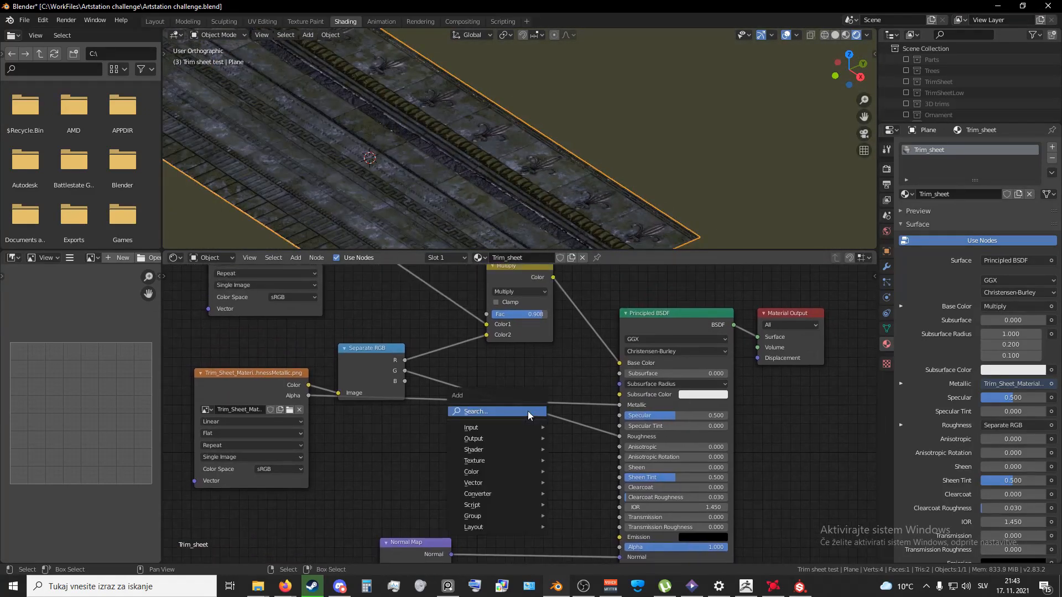
pyautogui.click(528, 410)
pyautogui.write('invert')
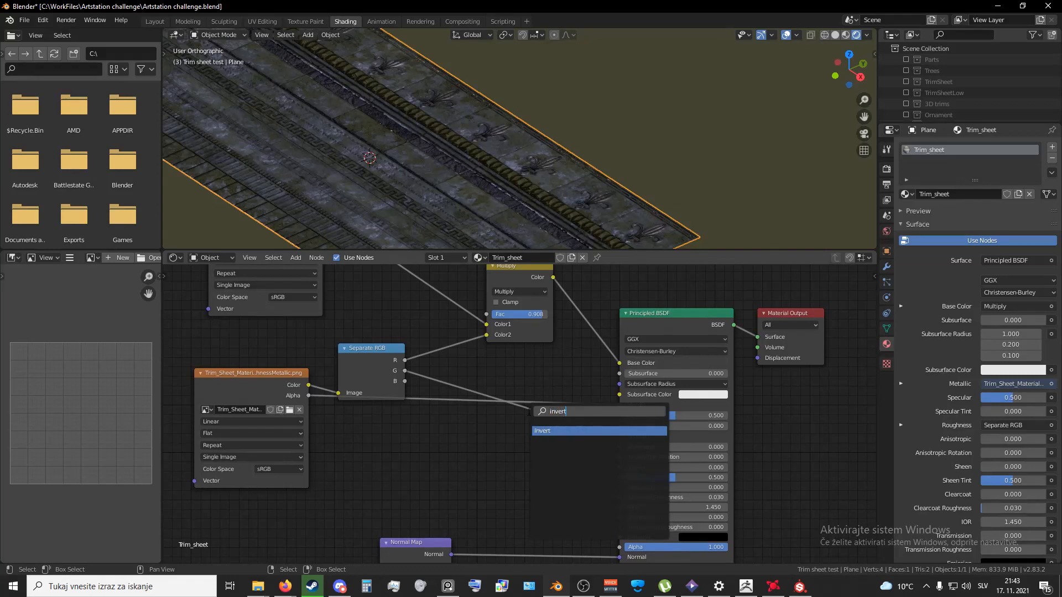
pyautogui.click(571, 431)
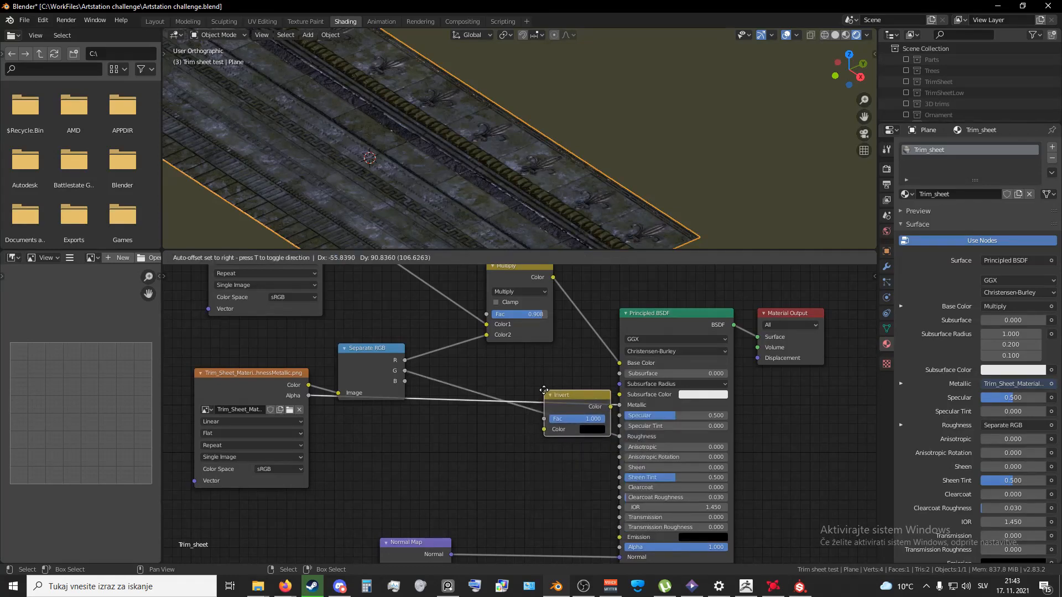
pyautogui.click(529, 397)
pyautogui.moveTo(476, 238); pyautogui.dragTo(556, 30, button='middle')
pyautogui.scroll(-12, 439, 220)
pyautogui.scroll(4, 473, 167)
pyautogui.moveTo(473, 167); pyautogui.dragTo(429, 165, button='middle')
pyautogui.scroll(-3, 526, 173)
pyautogui.moveTo(450, 175); pyautogui.dragTo(420, 127, button='middle')
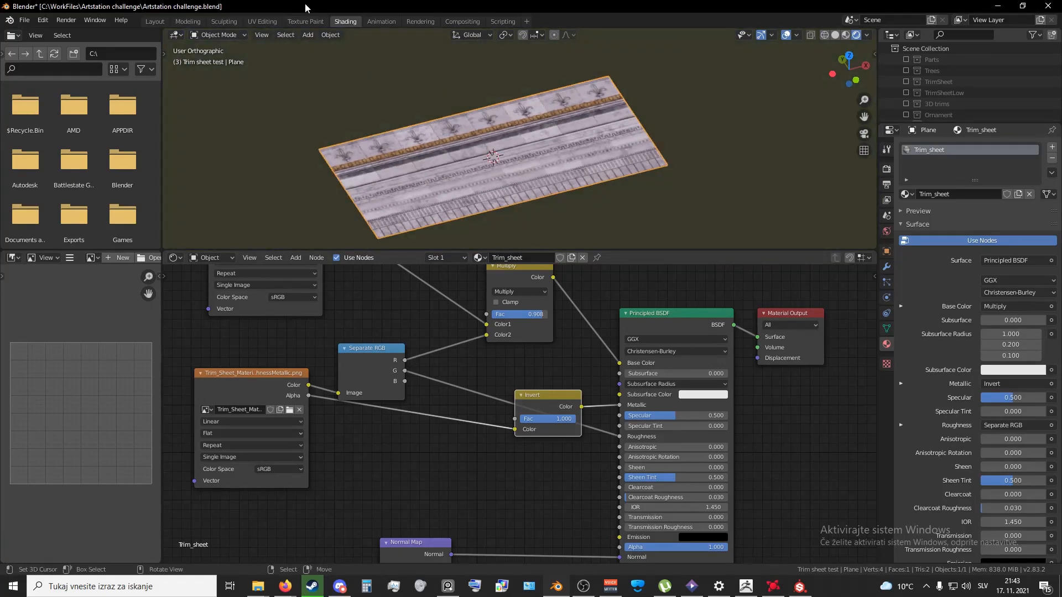
# - In the UV Editing workspace, select the plane's entire UV layout in Edit Mode and scale it by 3
pyautogui.click(262, 21)
pyautogui.press('Tab')
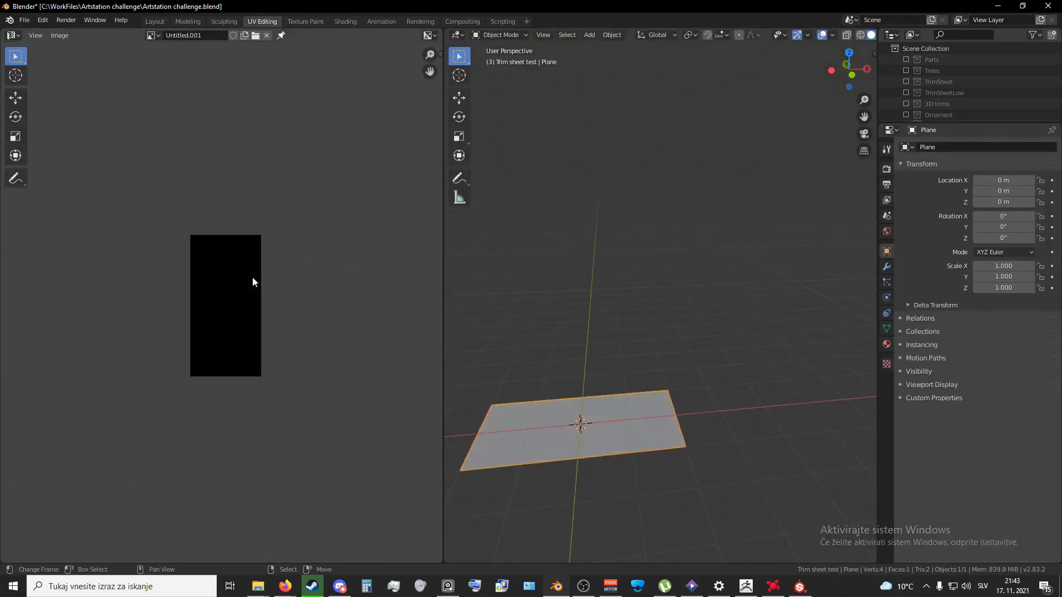
pyautogui.press('Tab')
pyautogui.press('a')
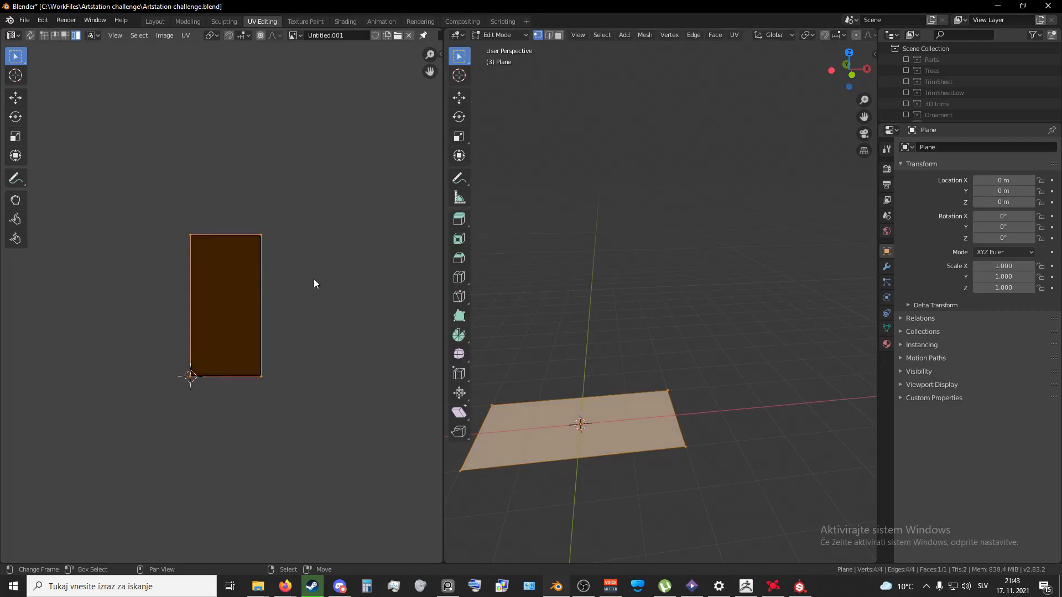
pyautogui.press('s')
pyautogui.press('3')
pyautogui.press('Return')
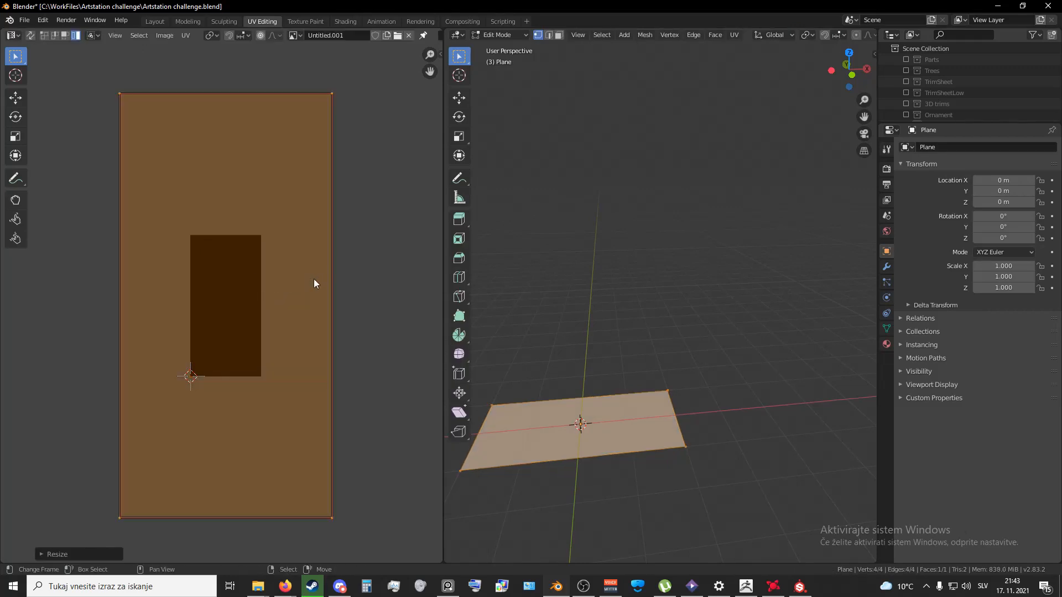
# - Display the viewport in rendered shading, check the tiled trims in orthographic view, and return the plane to Object Mode
pyautogui.moveTo(575, 363)
pyautogui.mouseDown(button='middle')
pyautogui.moveTo(683, 294)
pyautogui.moveTo(665, 290)
pyautogui.moveTo(614, 332)
pyautogui.moveTo(619, 349)
pyautogui.moveTo(599, 340)
pyautogui.mouseUp(button='middle')
pyautogui.press('z')
pyautogui.click(697, 263)
pyautogui.scroll(4, 593, 349)
pyautogui.press('KP_5')
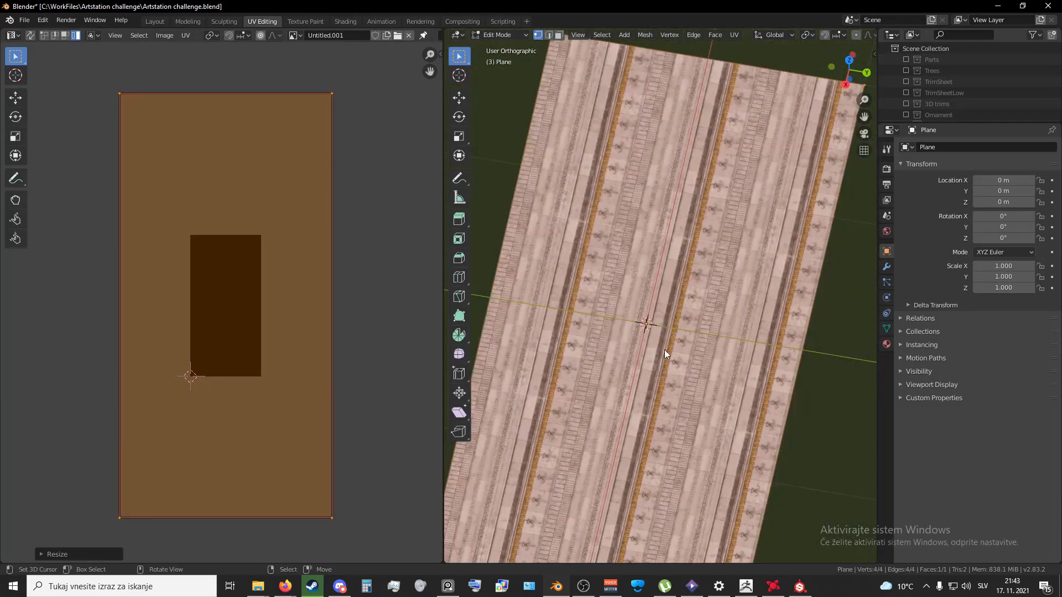
pyautogui.moveTo(665, 349)
pyautogui.mouseDown(button='middle')
pyautogui.moveTo(606, 320)
pyautogui.moveTo(754, 287)
pyautogui.mouseUp(button='middle')
pyautogui.scroll(4, 623, 343)
pyautogui.press('Tab')
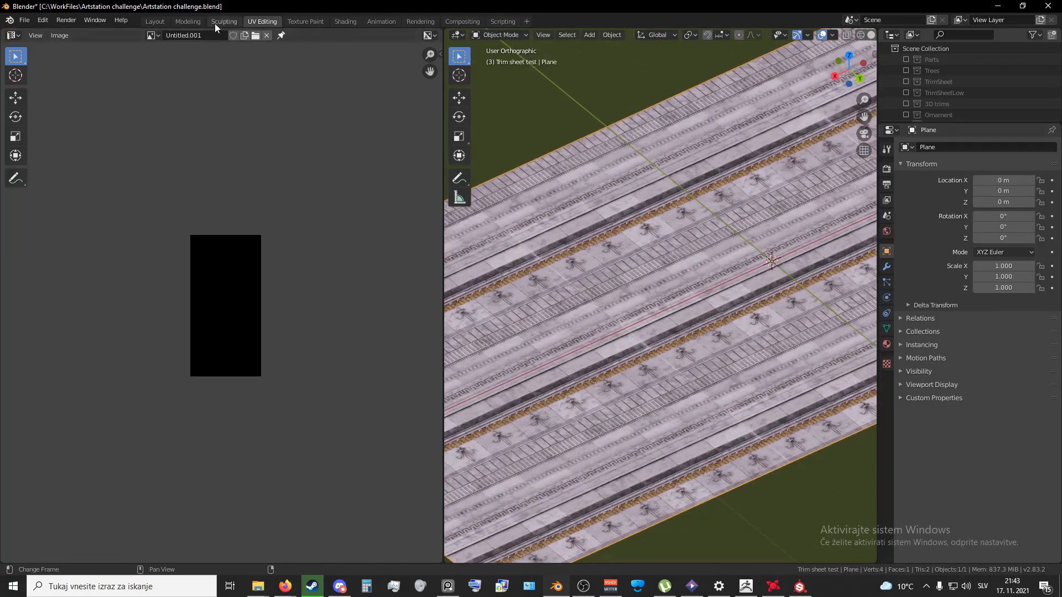
# - Switch to the Layout workspace and display the plane in rendered shading, closing in on the repeated trims
pyautogui.click(154, 22)
pyautogui.press('z')
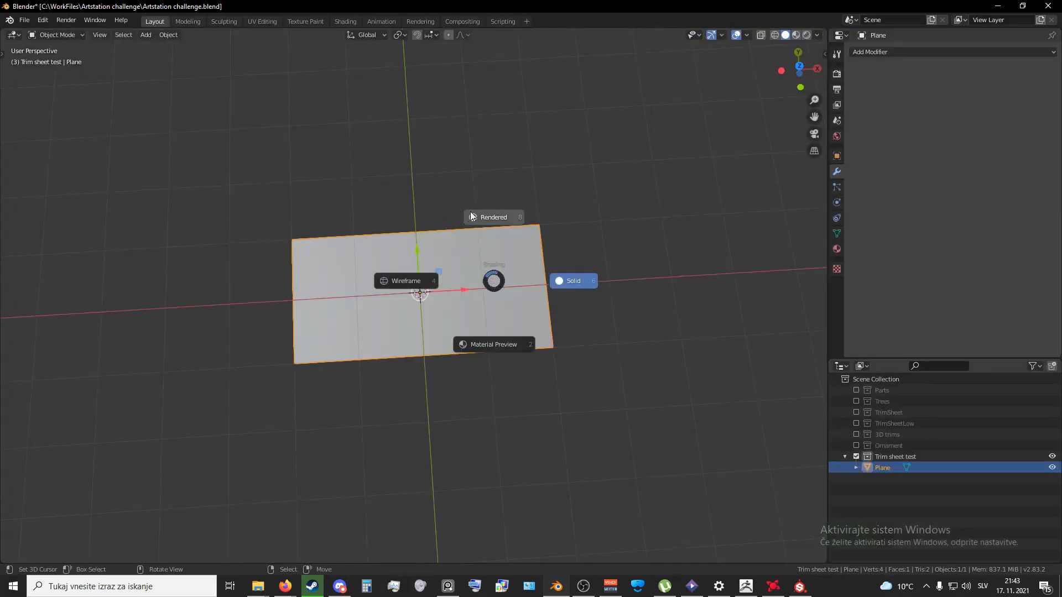
pyautogui.click(570, 279)
pyautogui.scroll(4, 366, 364)
pyautogui.keyDown('shift'); pyautogui.moveTo(327, 339); pyautogui.dragTo(469, 300, button='middle'); pyautogui.keyUp('shift')
pyautogui.scroll(4, 470, 301)
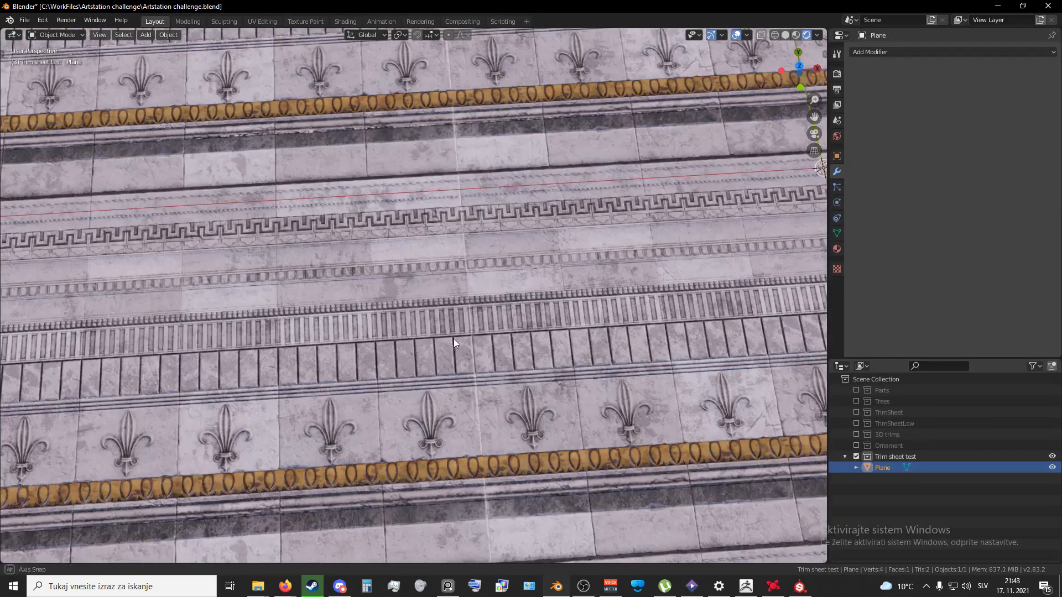
# - Examine the tiled trims for seams between the texture repeats, viewing the plane up close, at a low angle and as a whole
pyautogui.moveTo(454, 338)
pyautogui.keyDown('shift'); pyautogui.mouseDown(button='middle')
pyautogui.moveTo(496, 360)
pyautogui.moveTo(485, 361)
pyautogui.mouseUp(button='middle'); pyautogui.keyUp('shift')
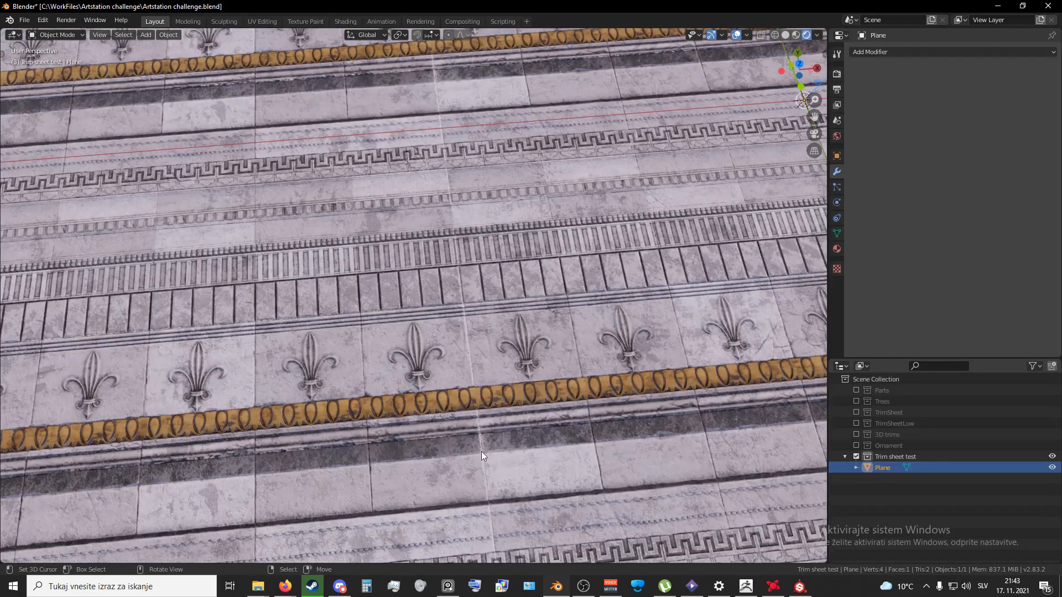
pyautogui.keyDown('shift'); pyautogui.moveTo(447, 136); pyautogui.dragTo(454, 279, button='middle'); pyautogui.keyUp('shift')
pyautogui.scroll(7, 456, 258)
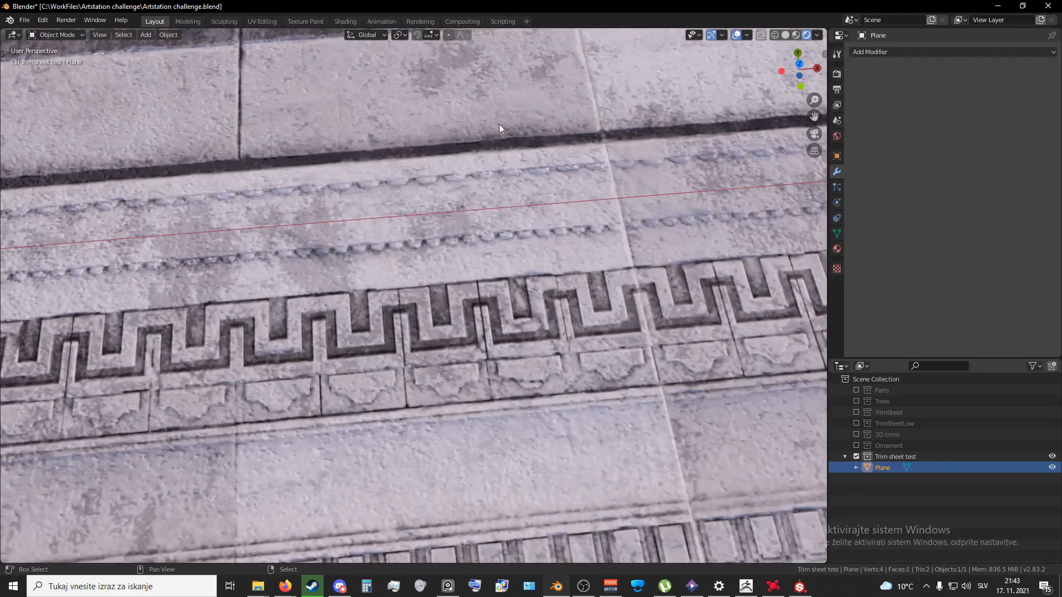
pyautogui.keyDown('shift'); pyautogui.moveTo(499, 130); pyautogui.dragTo(376, 335, button='middle'); pyautogui.keyUp('shift')
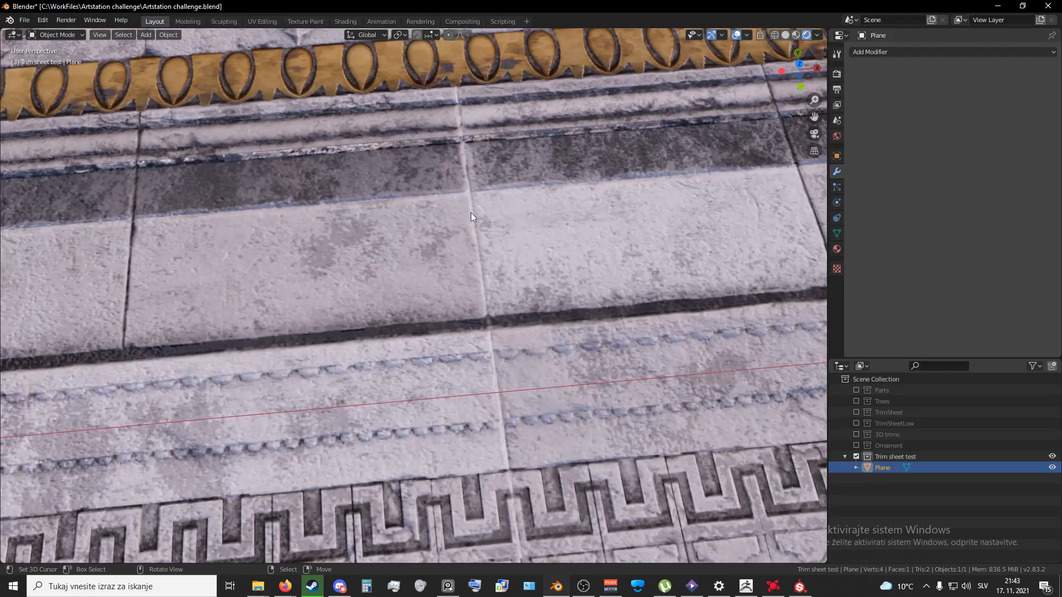
pyautogui.scroll(-8, 459, 218)
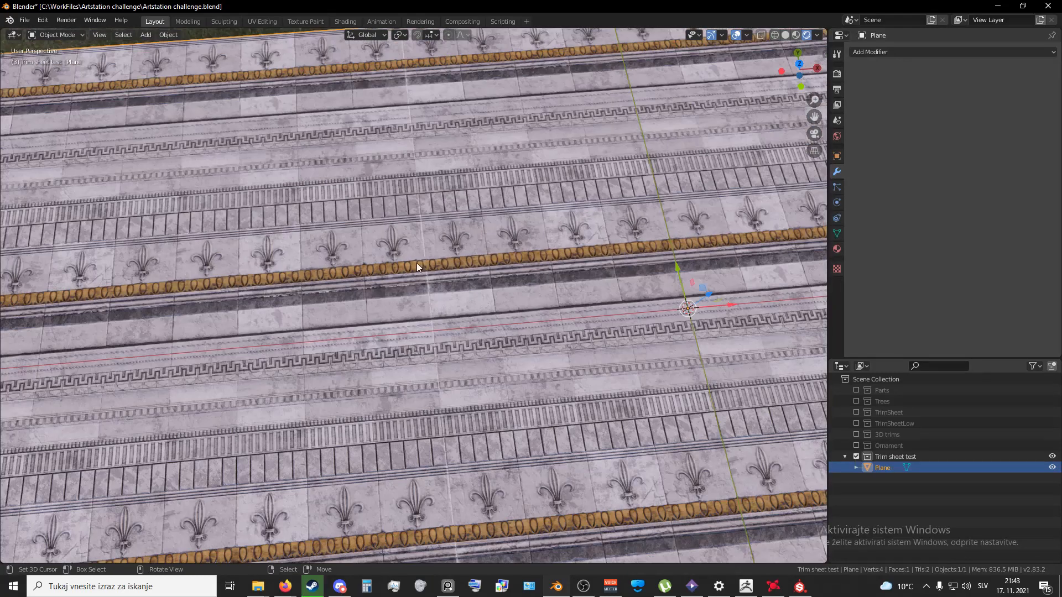
pyautogui.moveTo(430, 260); pyautogui.dragTo(444, 238, button='middle')
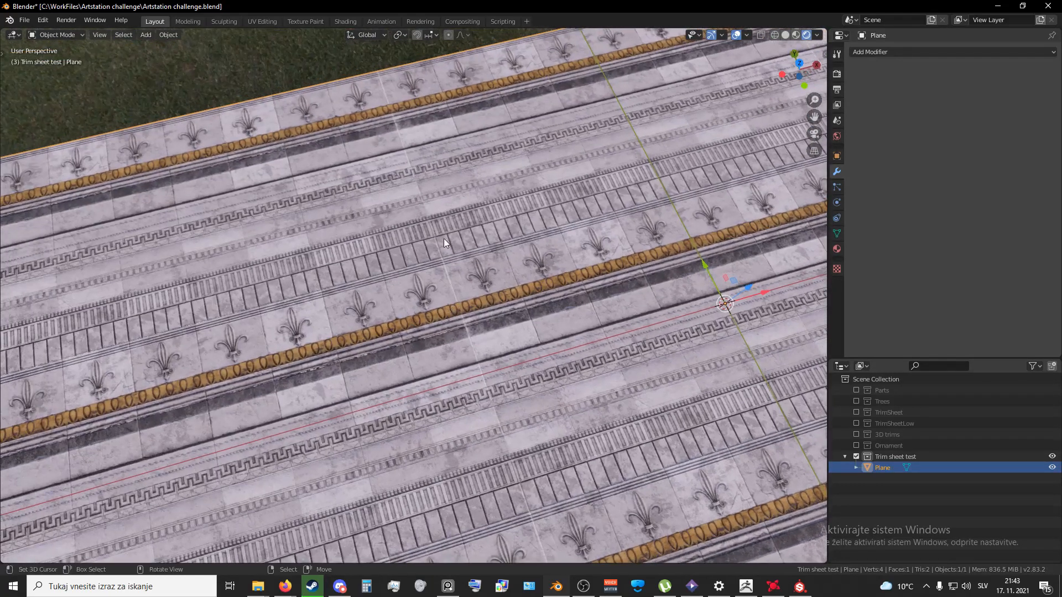
pyautogui.keyDown('shift'); pyautogui.moveTo(525, 358); pyautogui.dragTo(469, 169, button='middle'); pyautogui.keyUp('shift')
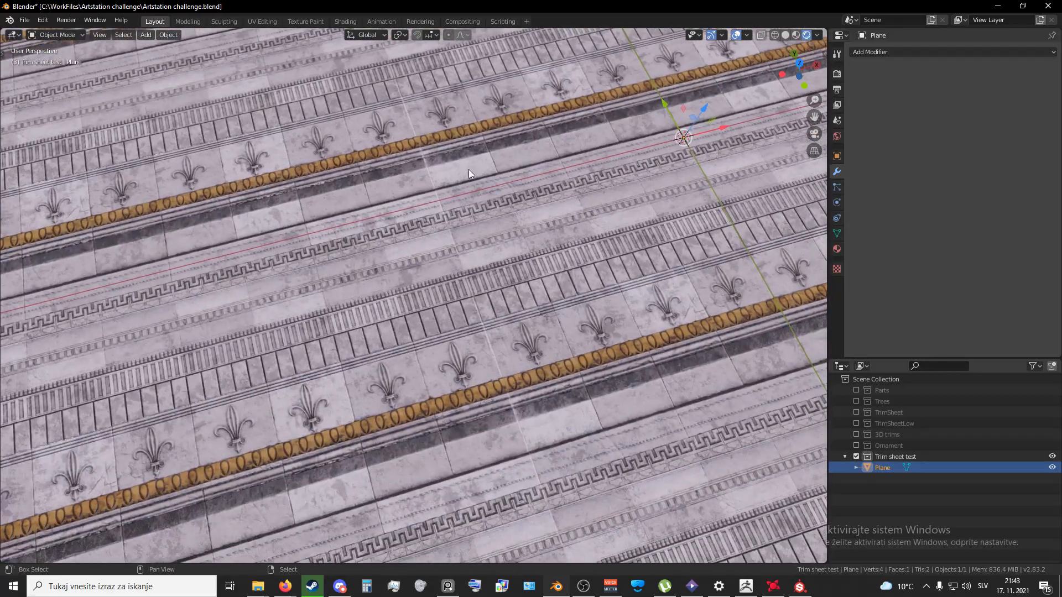
pyautogui.keyDown('shift'); pyautogui.moveTo(520, 316); pyautogui.dragTo(481, 144, button='middle'); pyautogui.keyUp('shift')
pyautogui.keyDown('shift'); pyautogui.moveTo(386, 231); pyautogui.dragTo(500, 327, button='middle'); pyautogui.keyUp('shift')
pyautogui.scroll(-5, 531, 284)
pyautogui.scroll(5, 505, 291)
pyautogui.scroll(4, 500, 326)
pyautogui.keyDown('shift'); pyautogui.moveTo(453, 214); pyautogui.dragTo(448, 272, button='middle'); pyautogui.keyUp('shift')
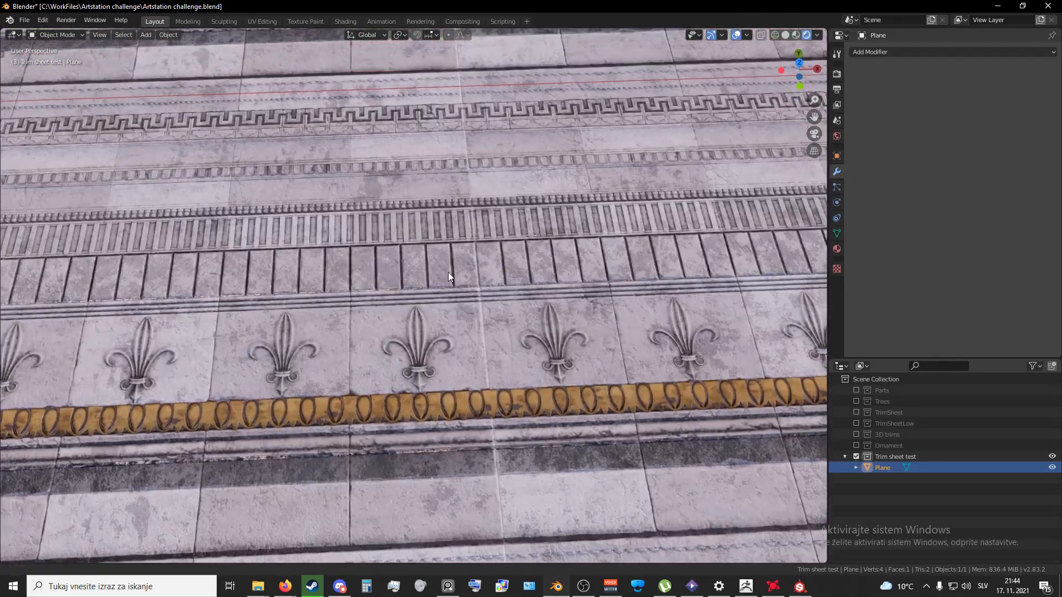
pyautogui.keyDown('shift'); pyautogui.moveTo(520, 330); pyautogui.dragTo(456, 328, button='middle'); pyautogui.keyUp('shift')
pyautogui.scroll(-7, 440, 306)
pyautogui.scroll(-1, 456, 327)
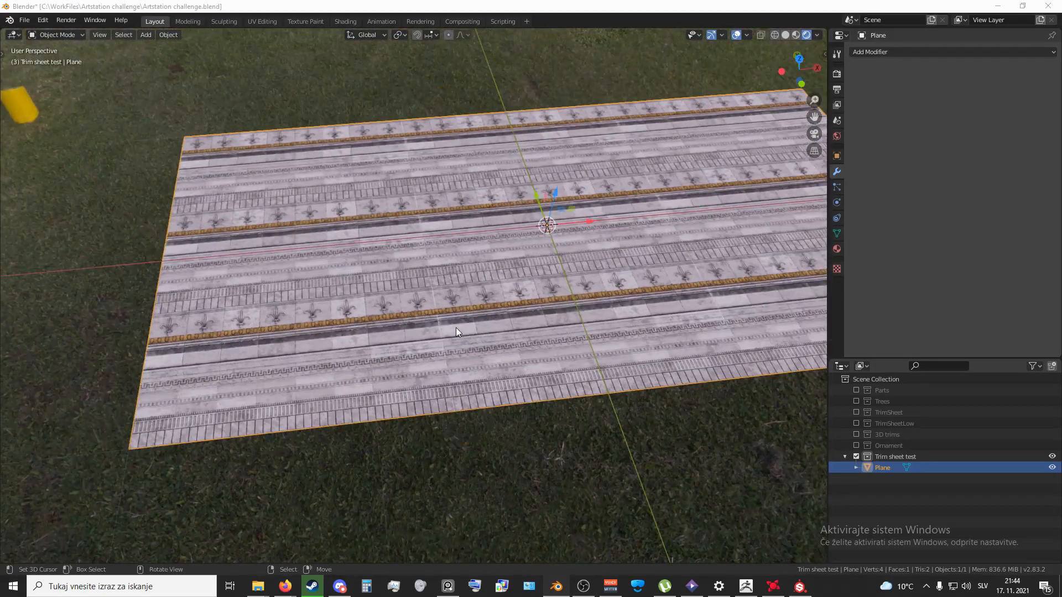
pyautogui.moveTo(416, 291); pyautogui.dragTo(566, 338, button='middle')
pyautogui.scroll(4, 493, 317)
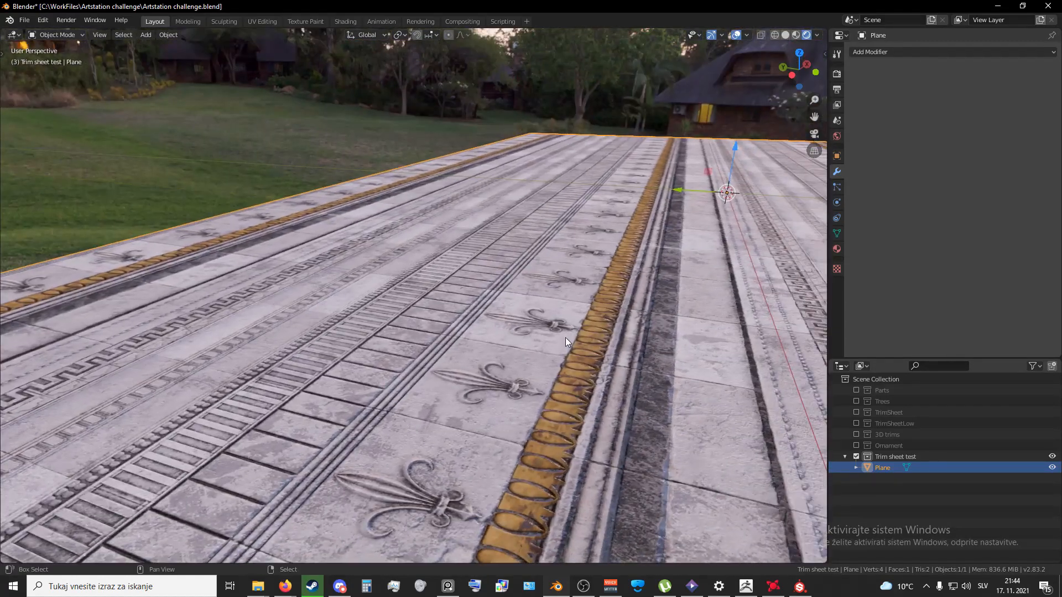
pyautogui.scroll(-5, 553, 341)
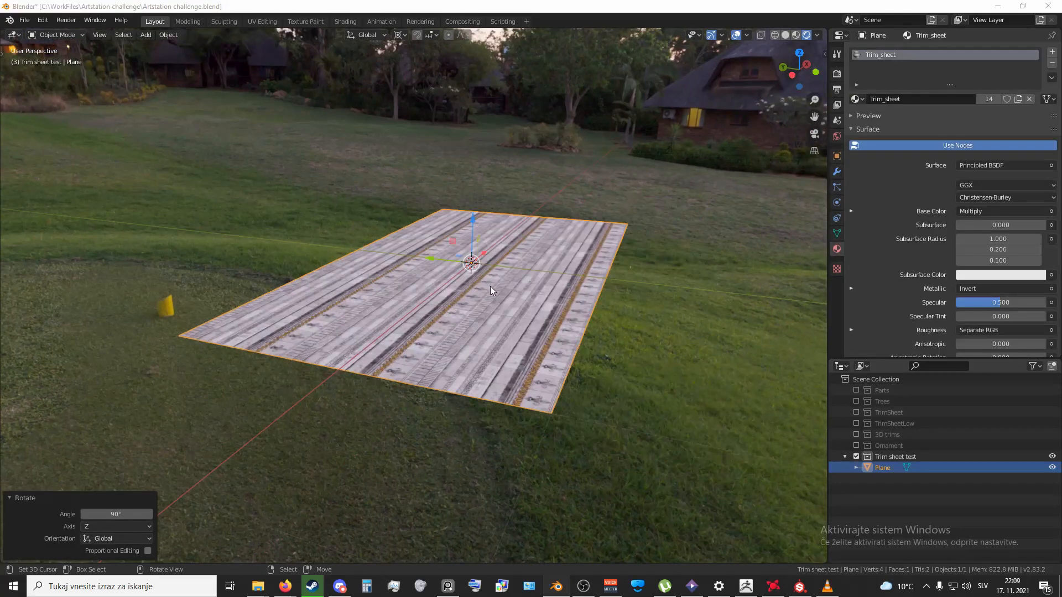
pyautogui.moveTo(490, 287); pyautogui.dragTo(483, 317, button='middle')
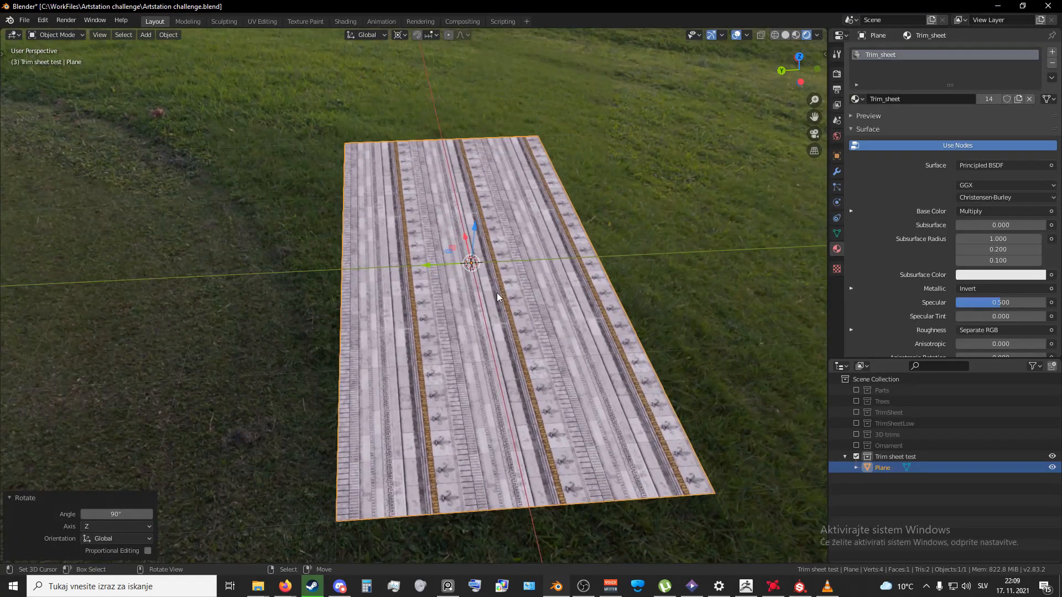